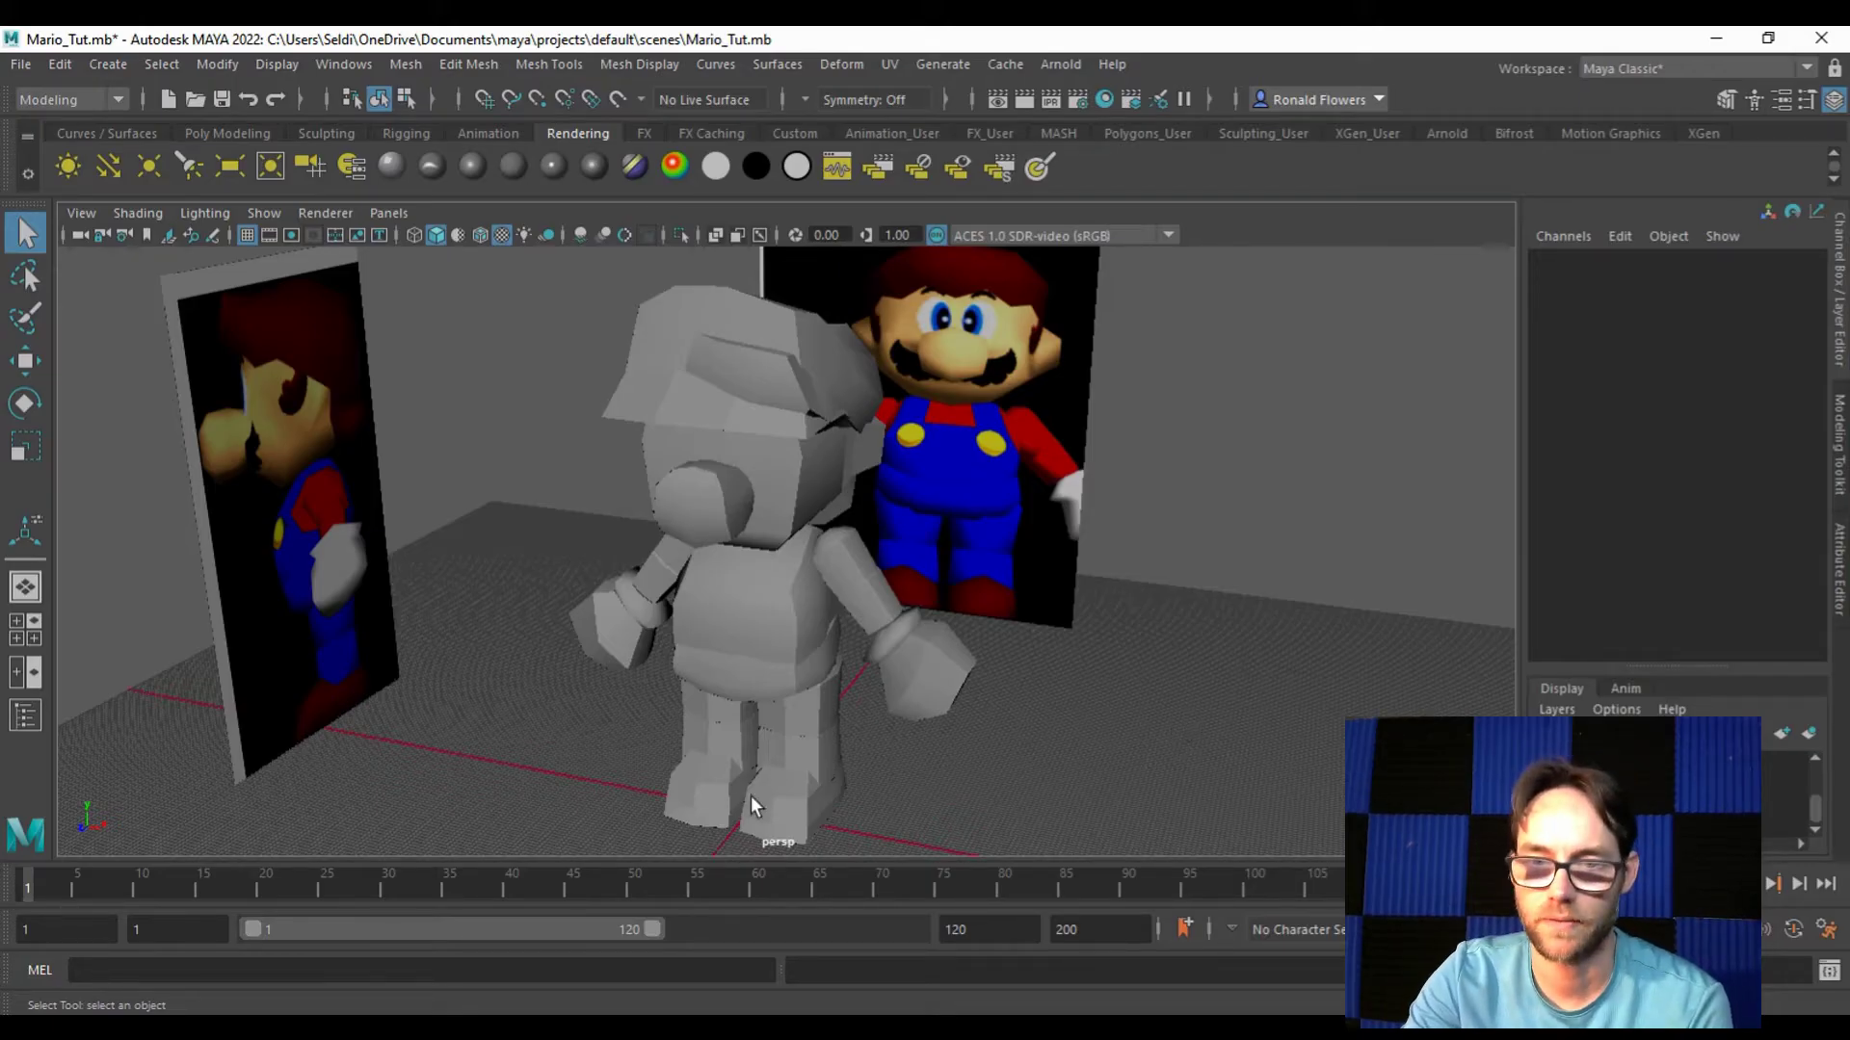
Step: Orbit the Mario model and click through the foot, leg, torso, head and hat pieces
alt+drag(838, 594, 1033, 603)
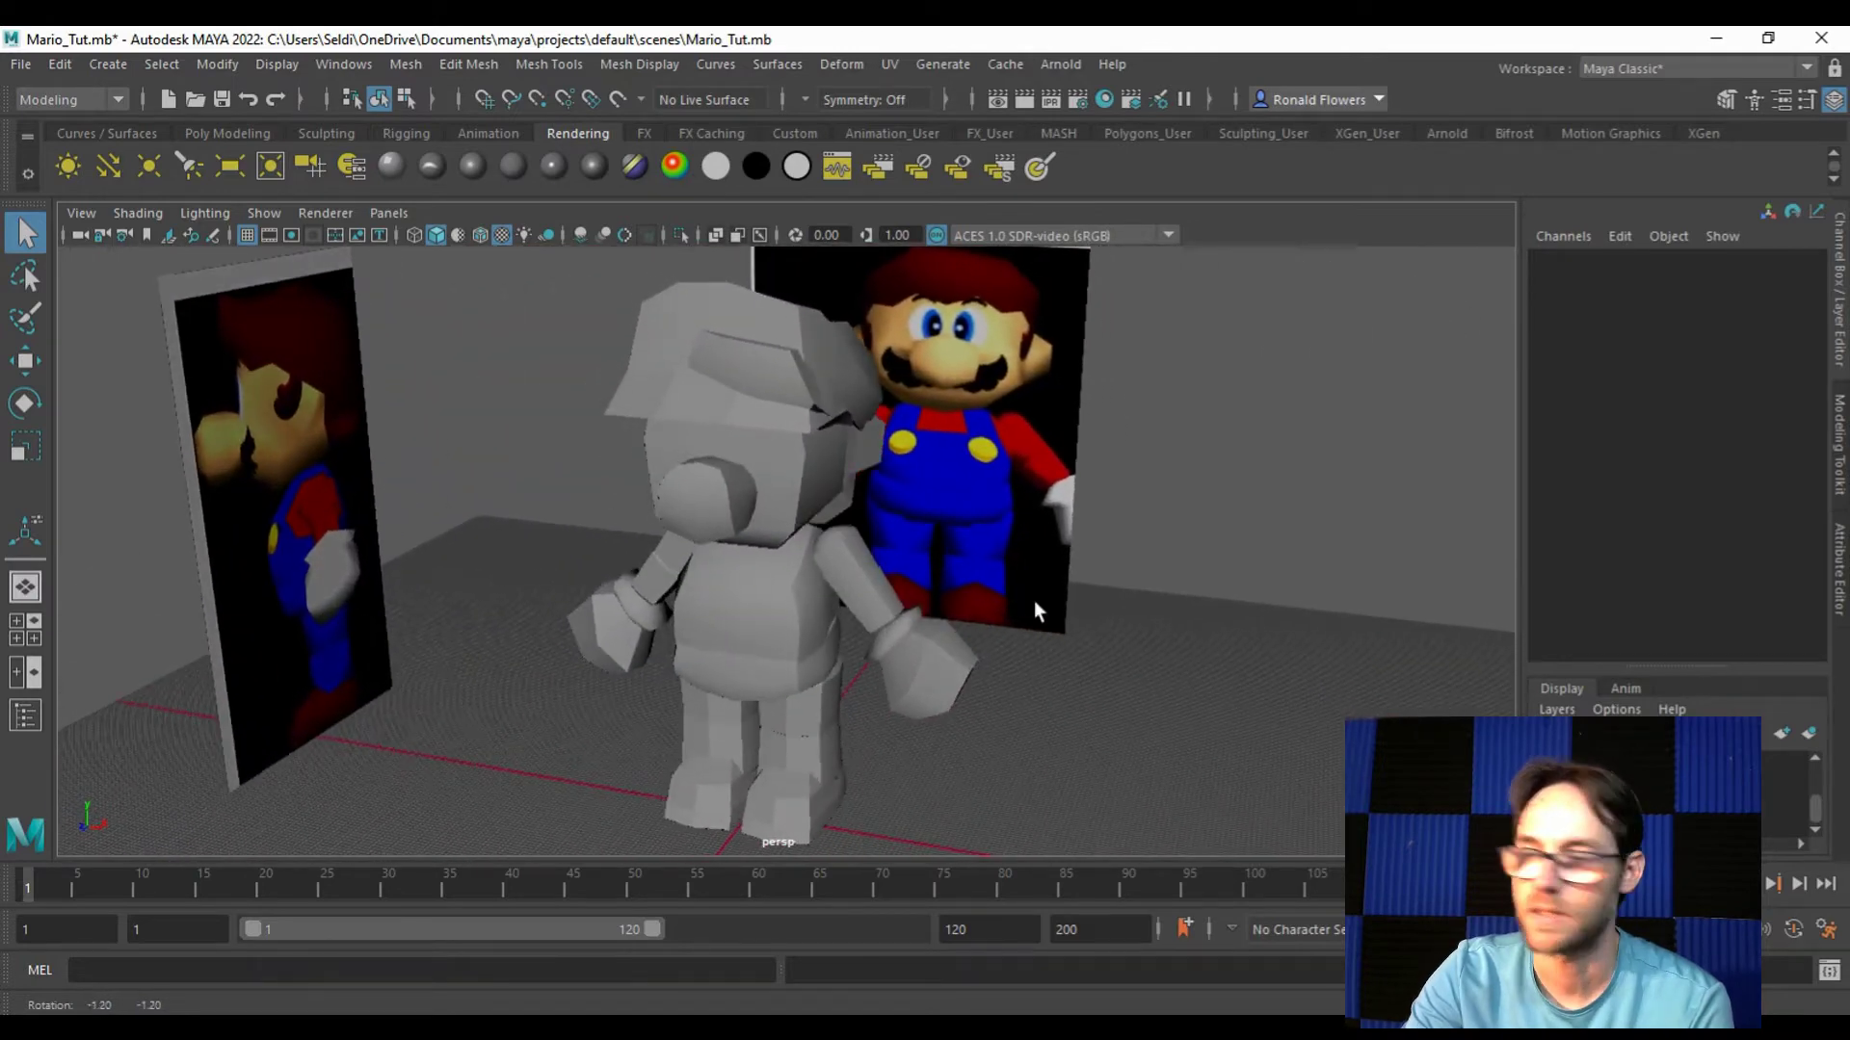
click(796, 809)
click(826, 726)
click(777, 617)
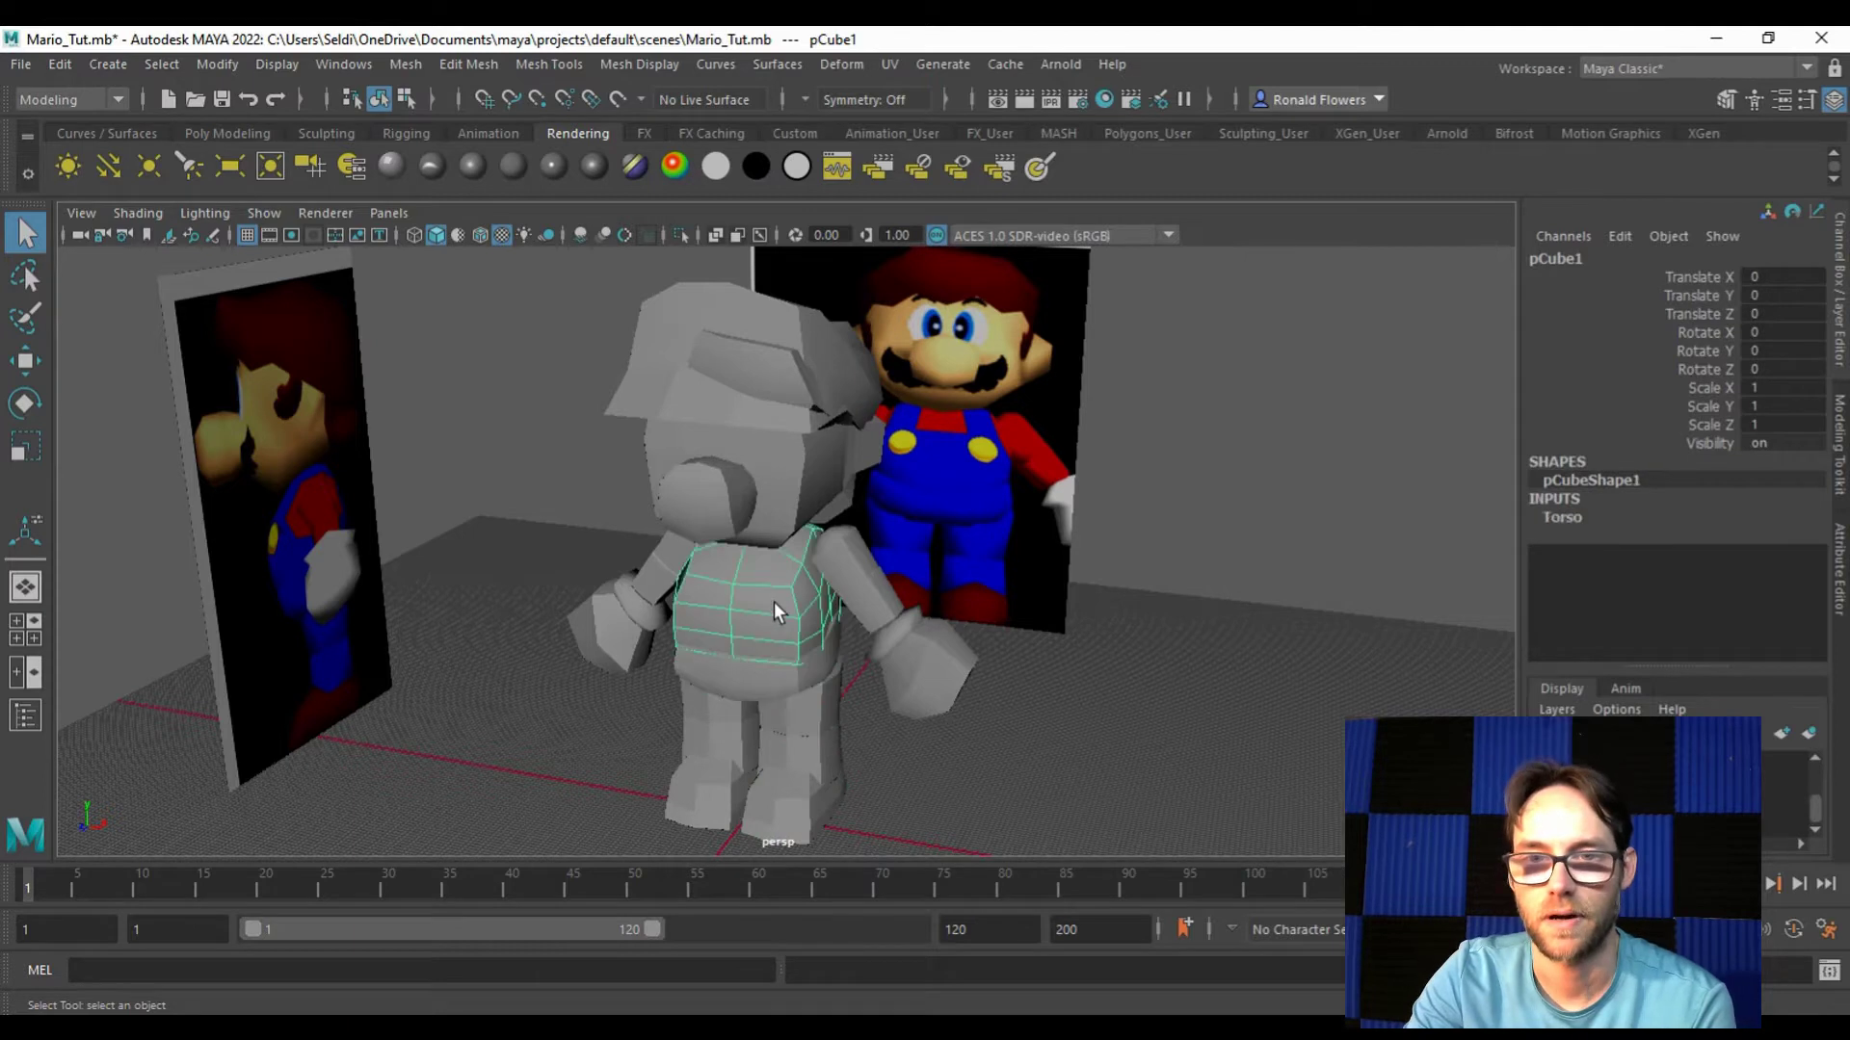
click(790, 530)
click(725, 537)
click(767, 424)
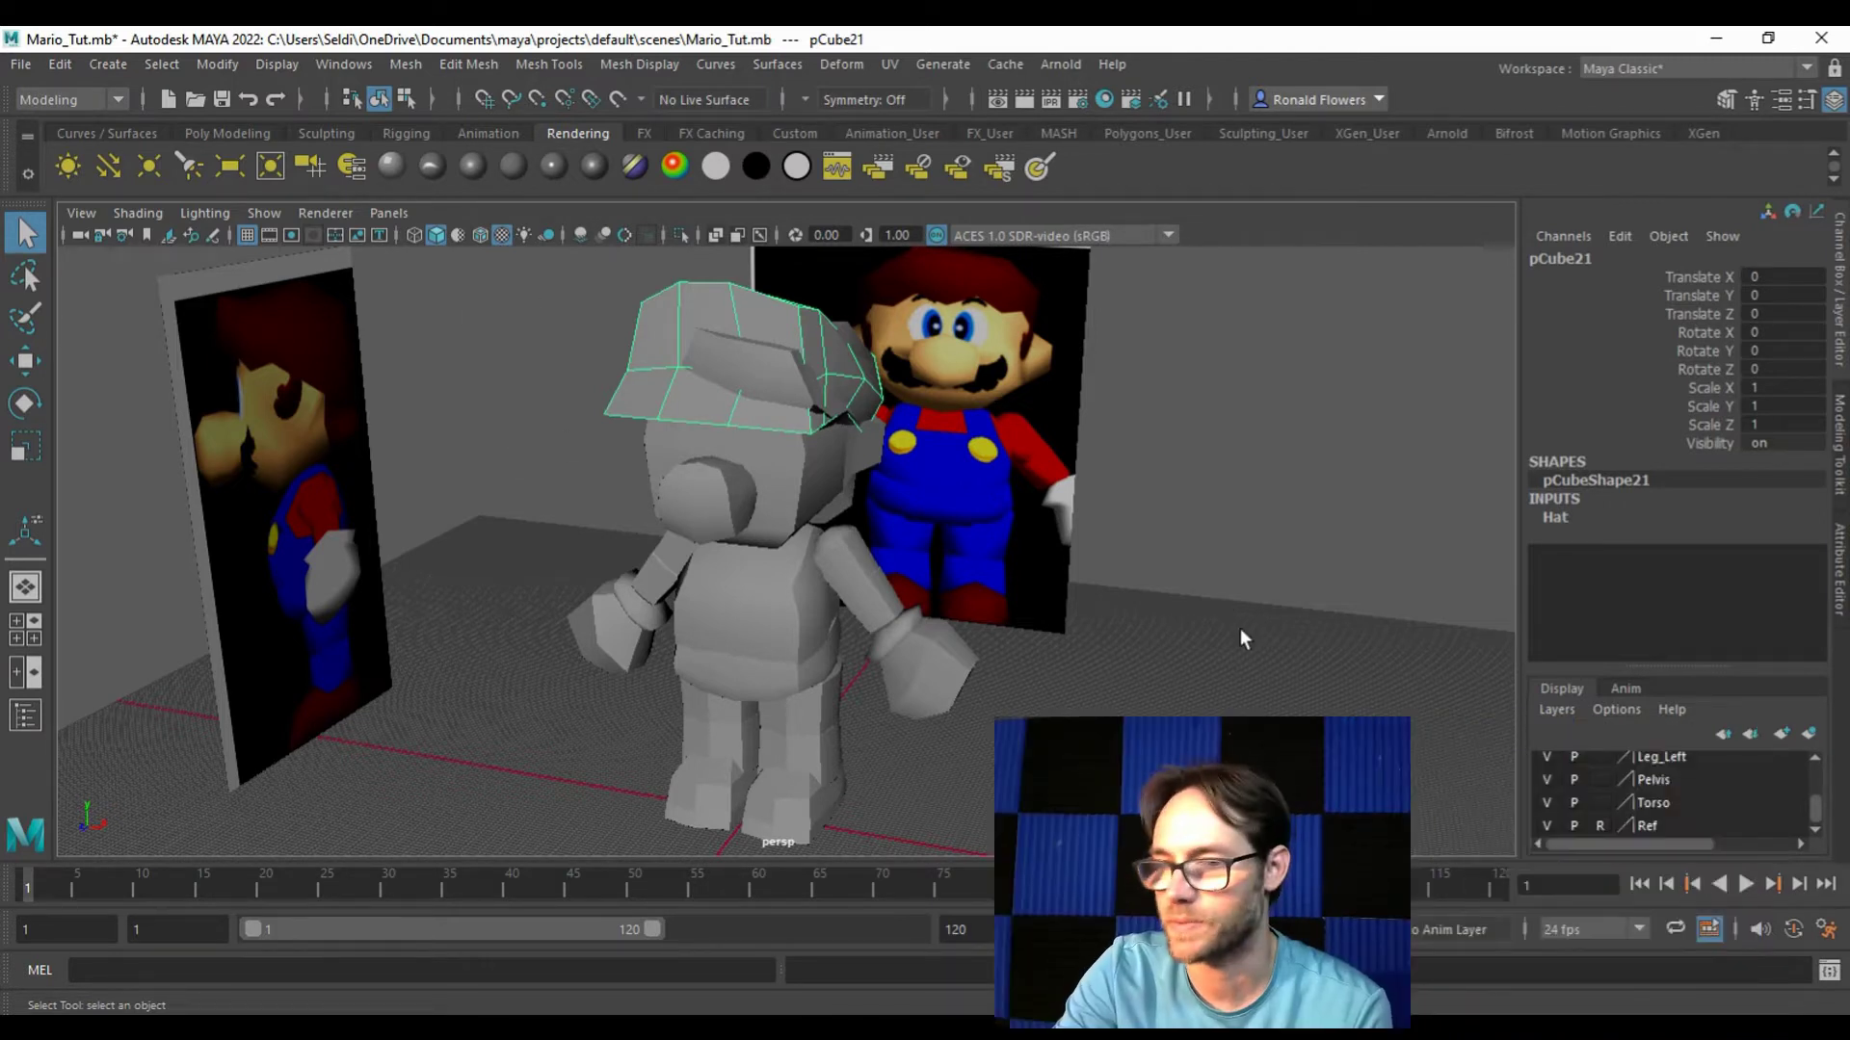
Step: Hide the Ref layer's reference images and select the head mesh
click(1546, 825)
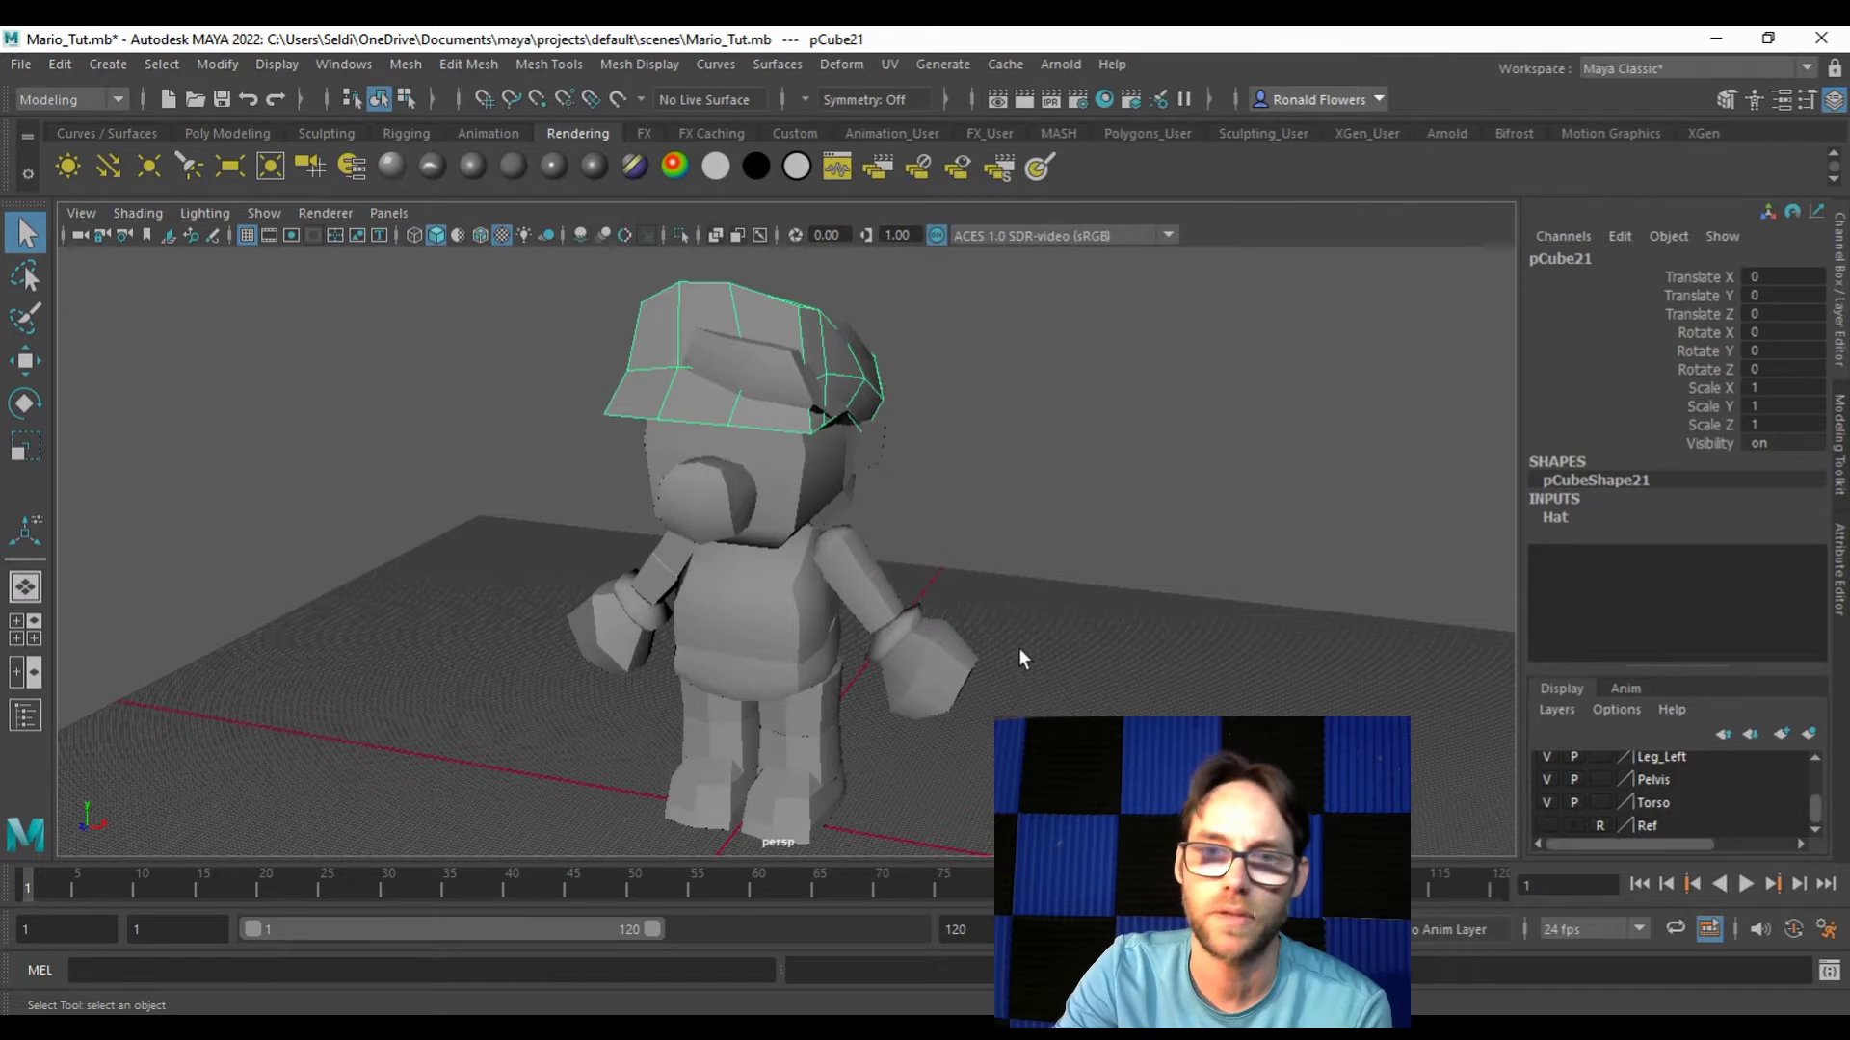
click(1066, 607)
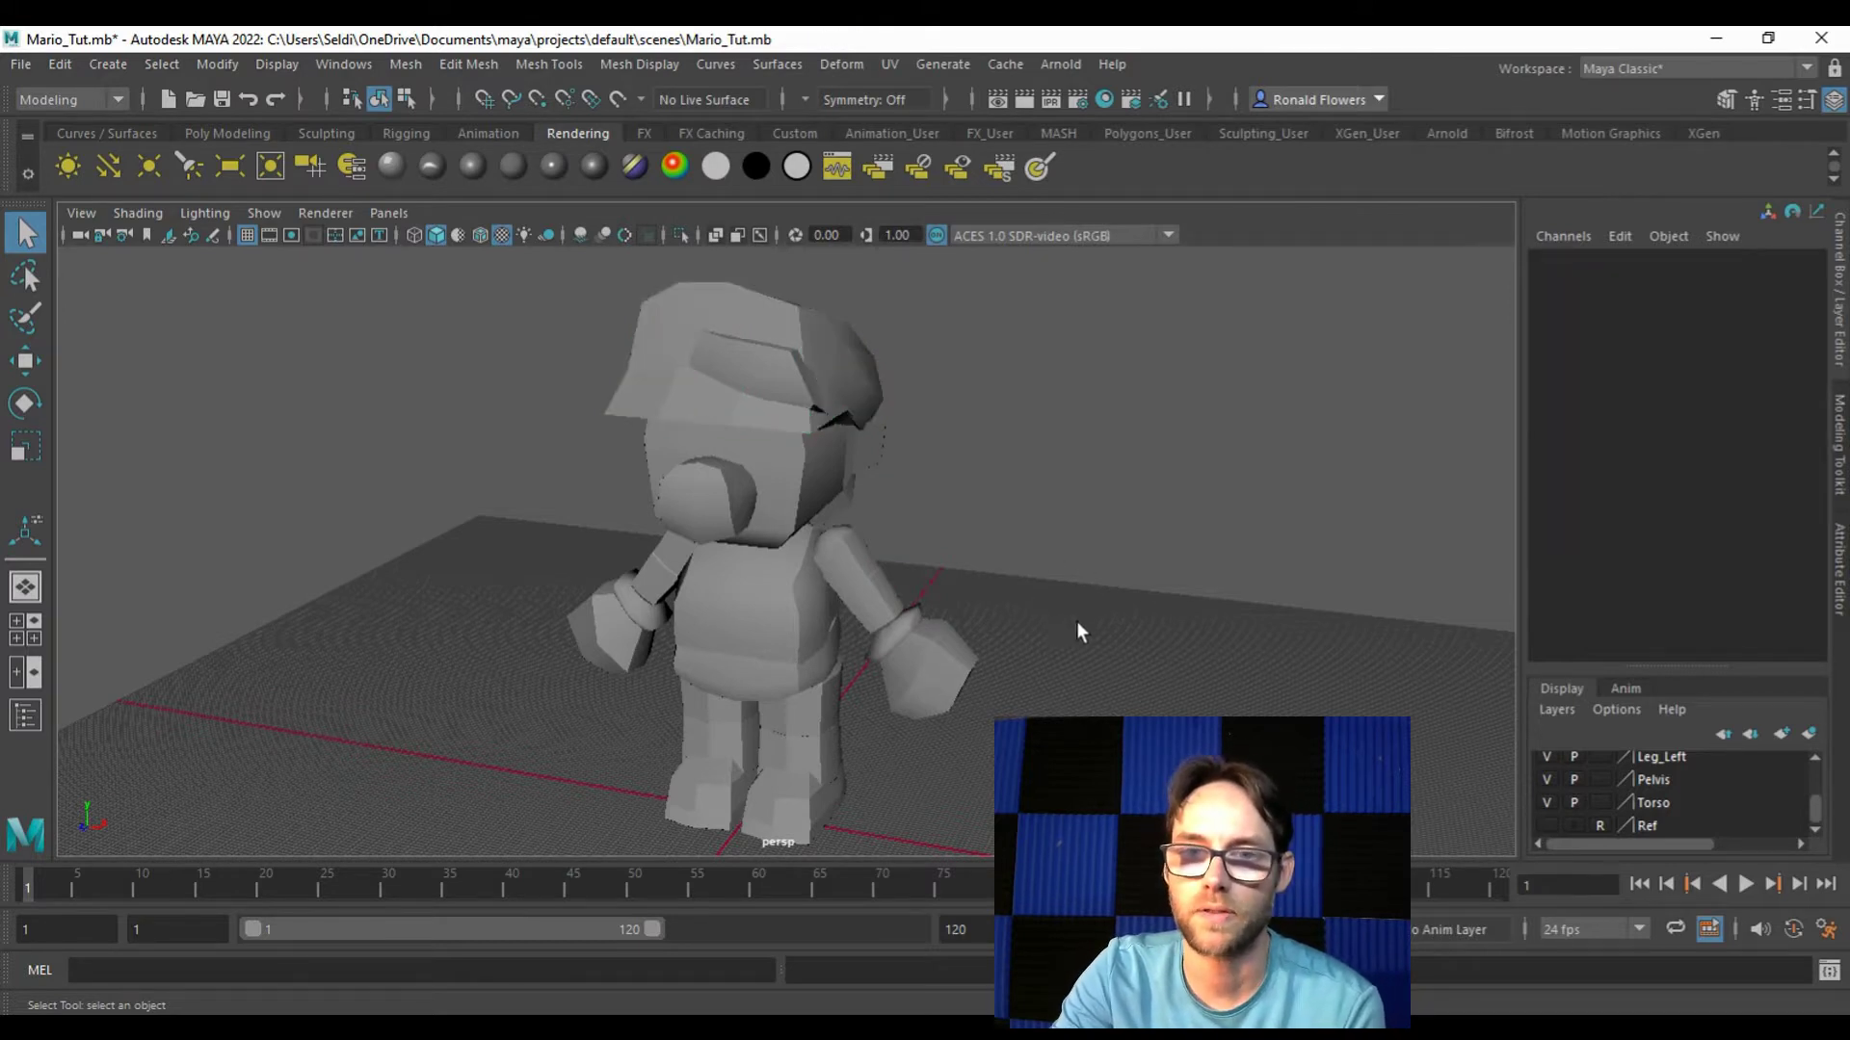
click(801, 466)
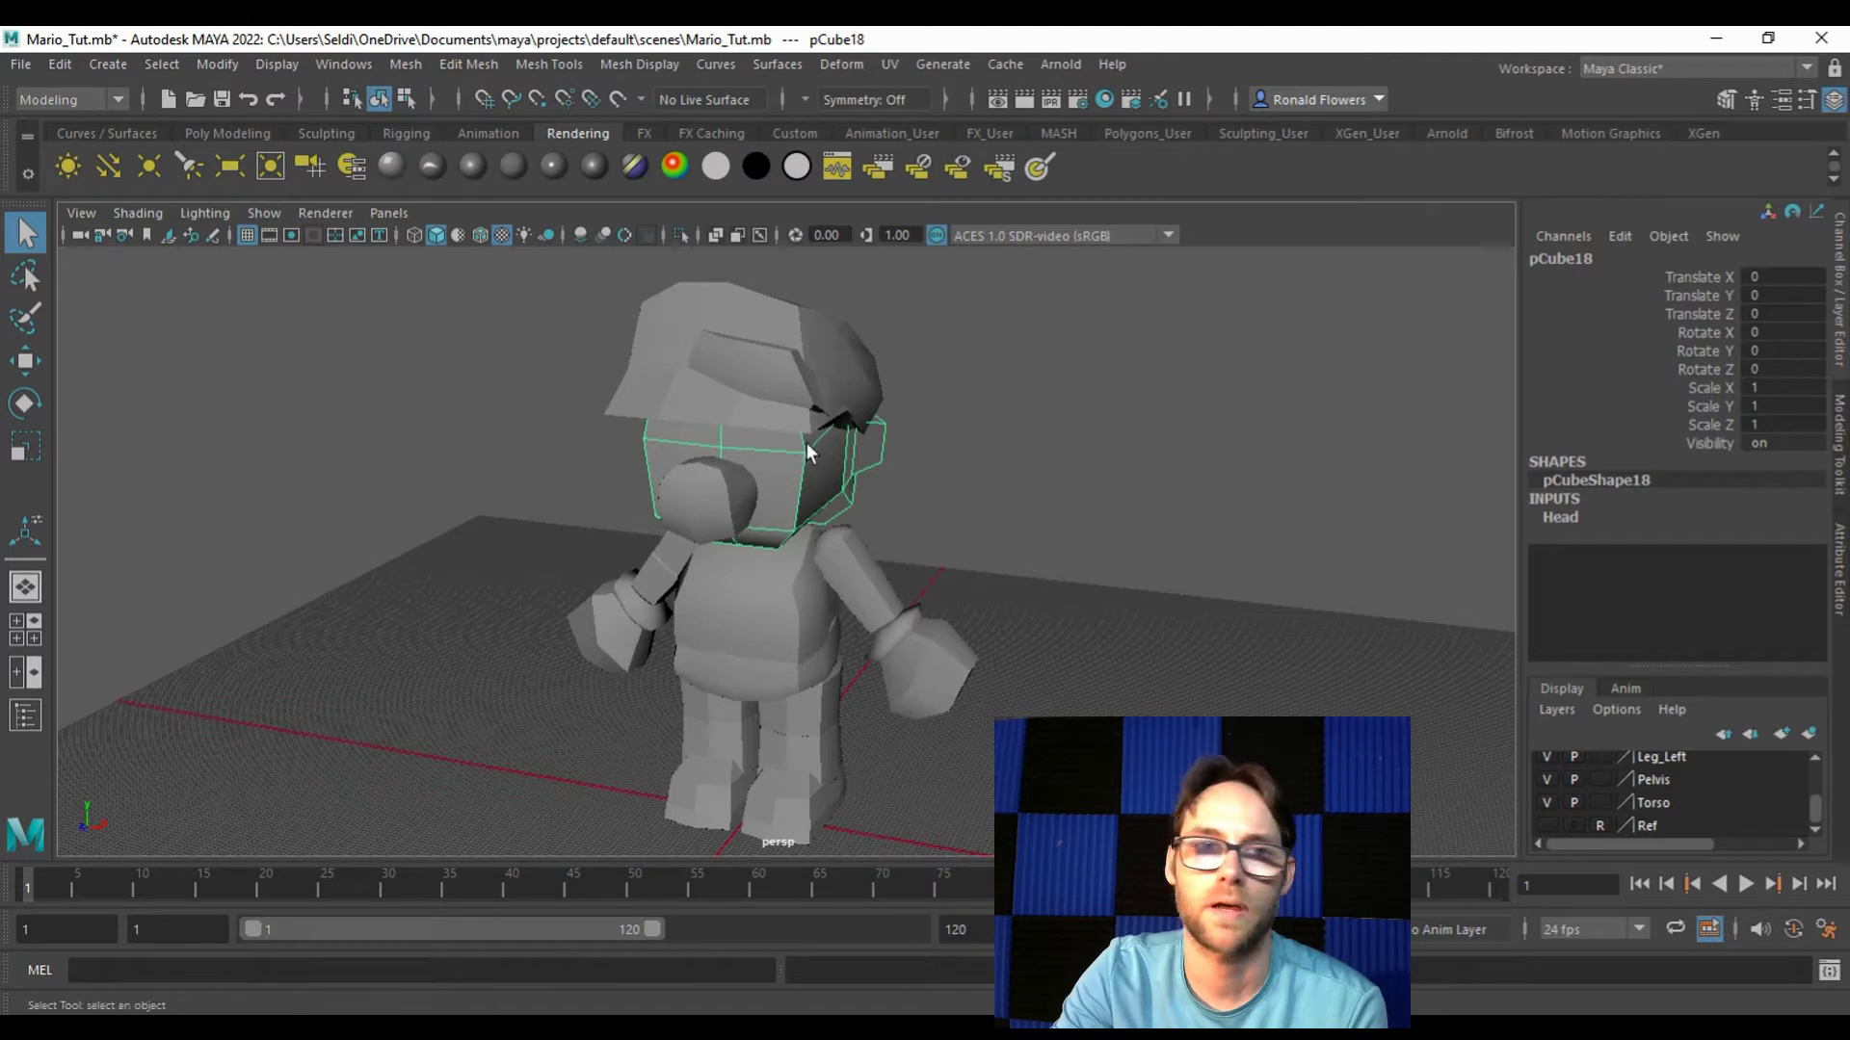
click(104, 104)
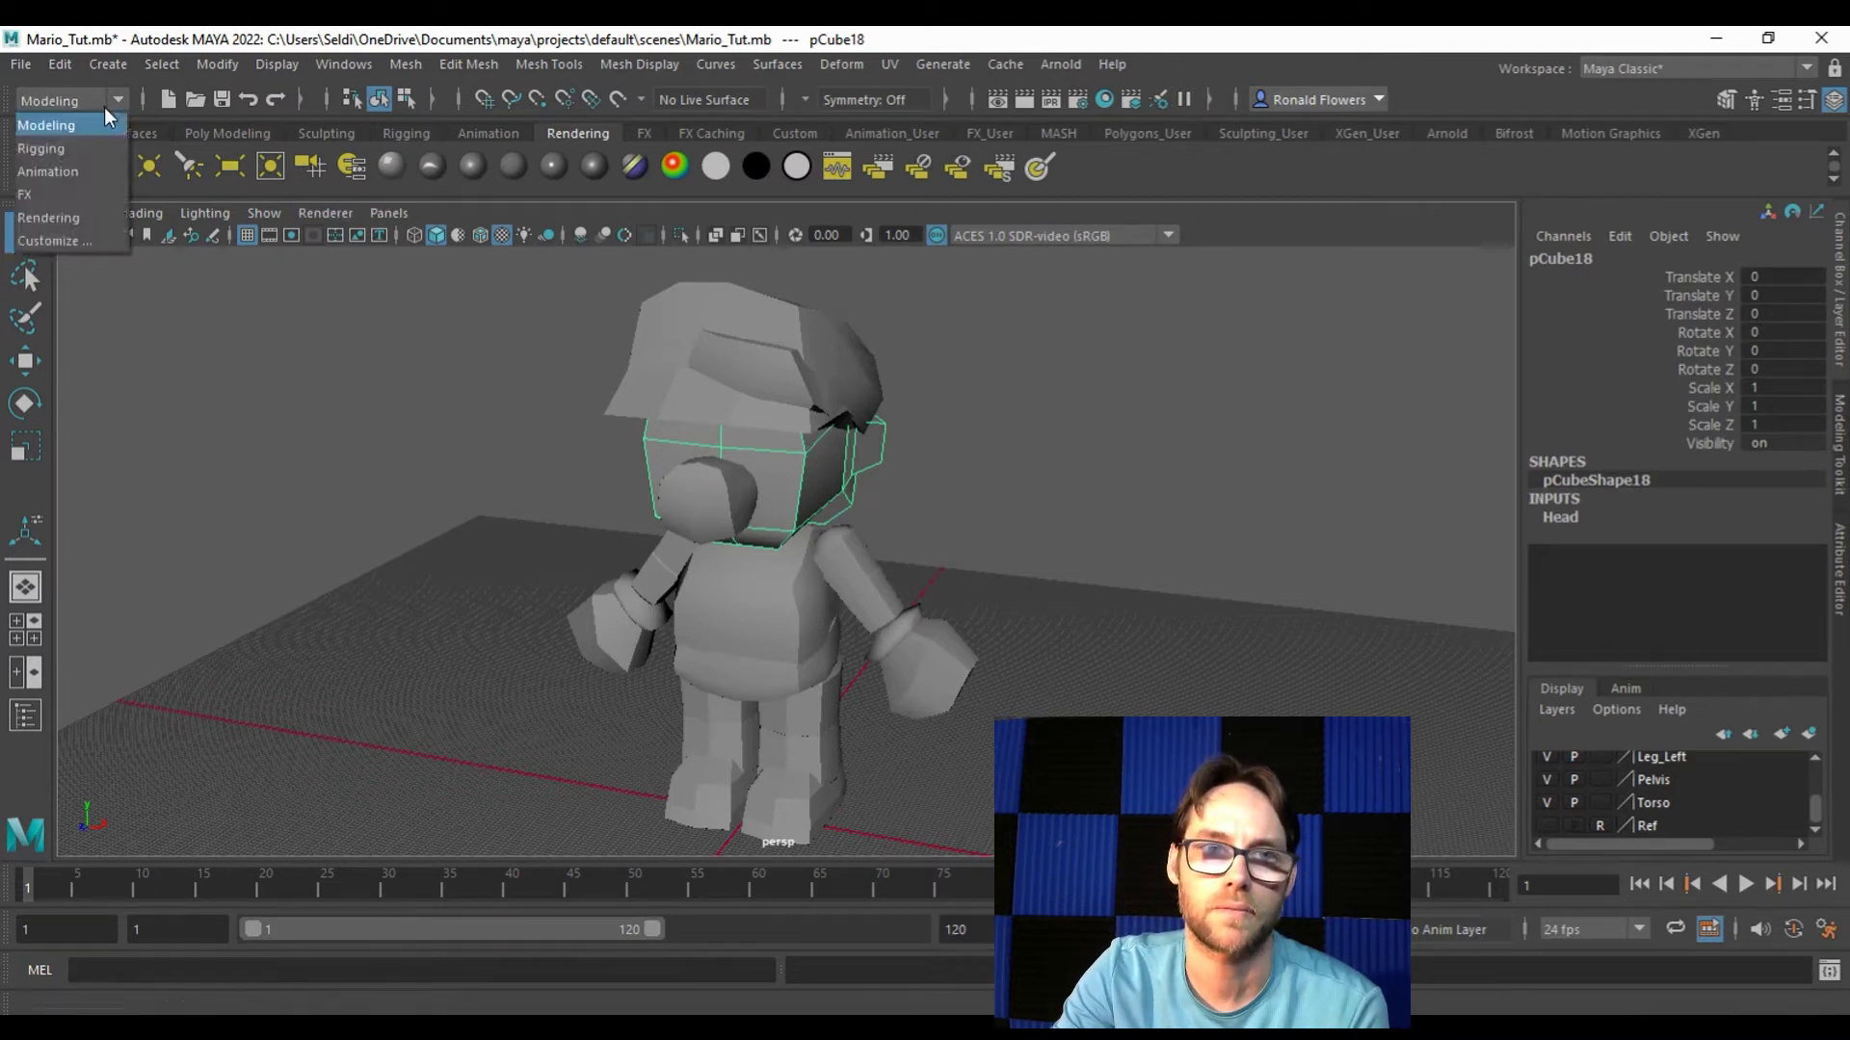
Step: Open the UV Editor from the Modeling menu set, with the UV Toolkit docked inside it
click(102, 106)
click(884, 66)
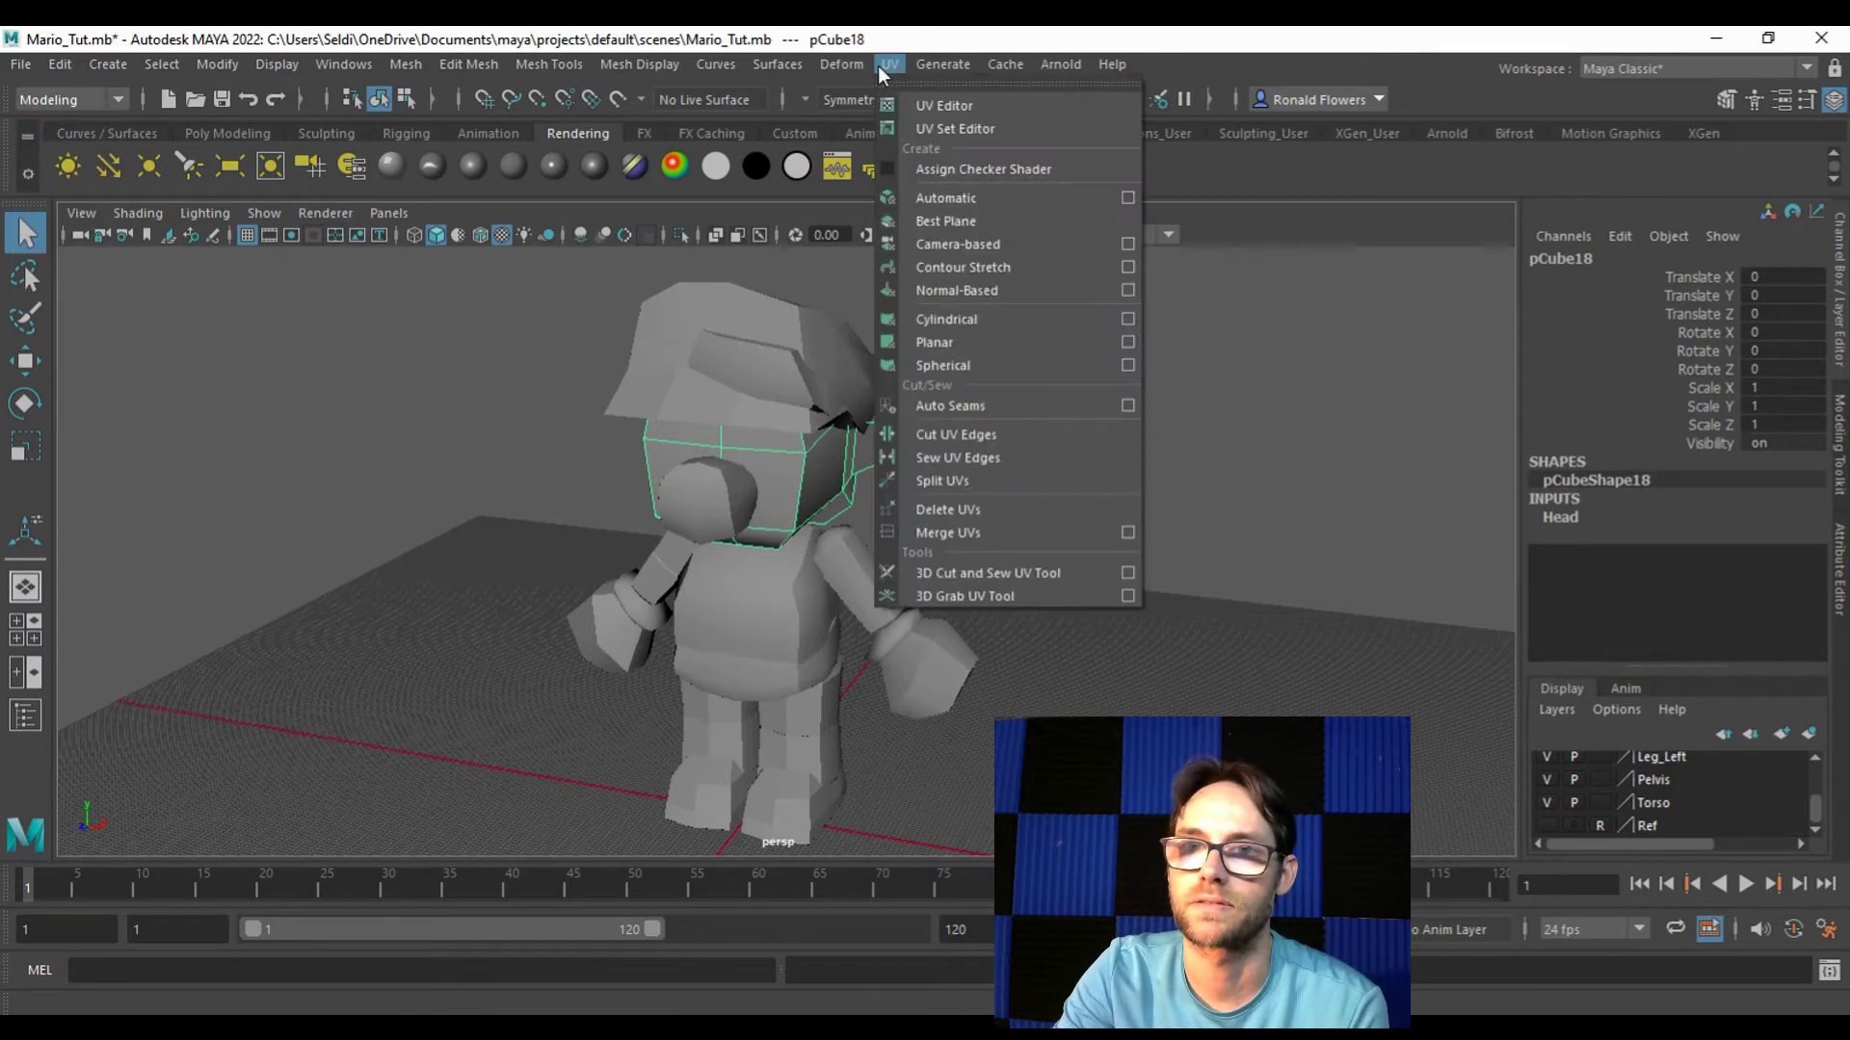
click(985, 108)
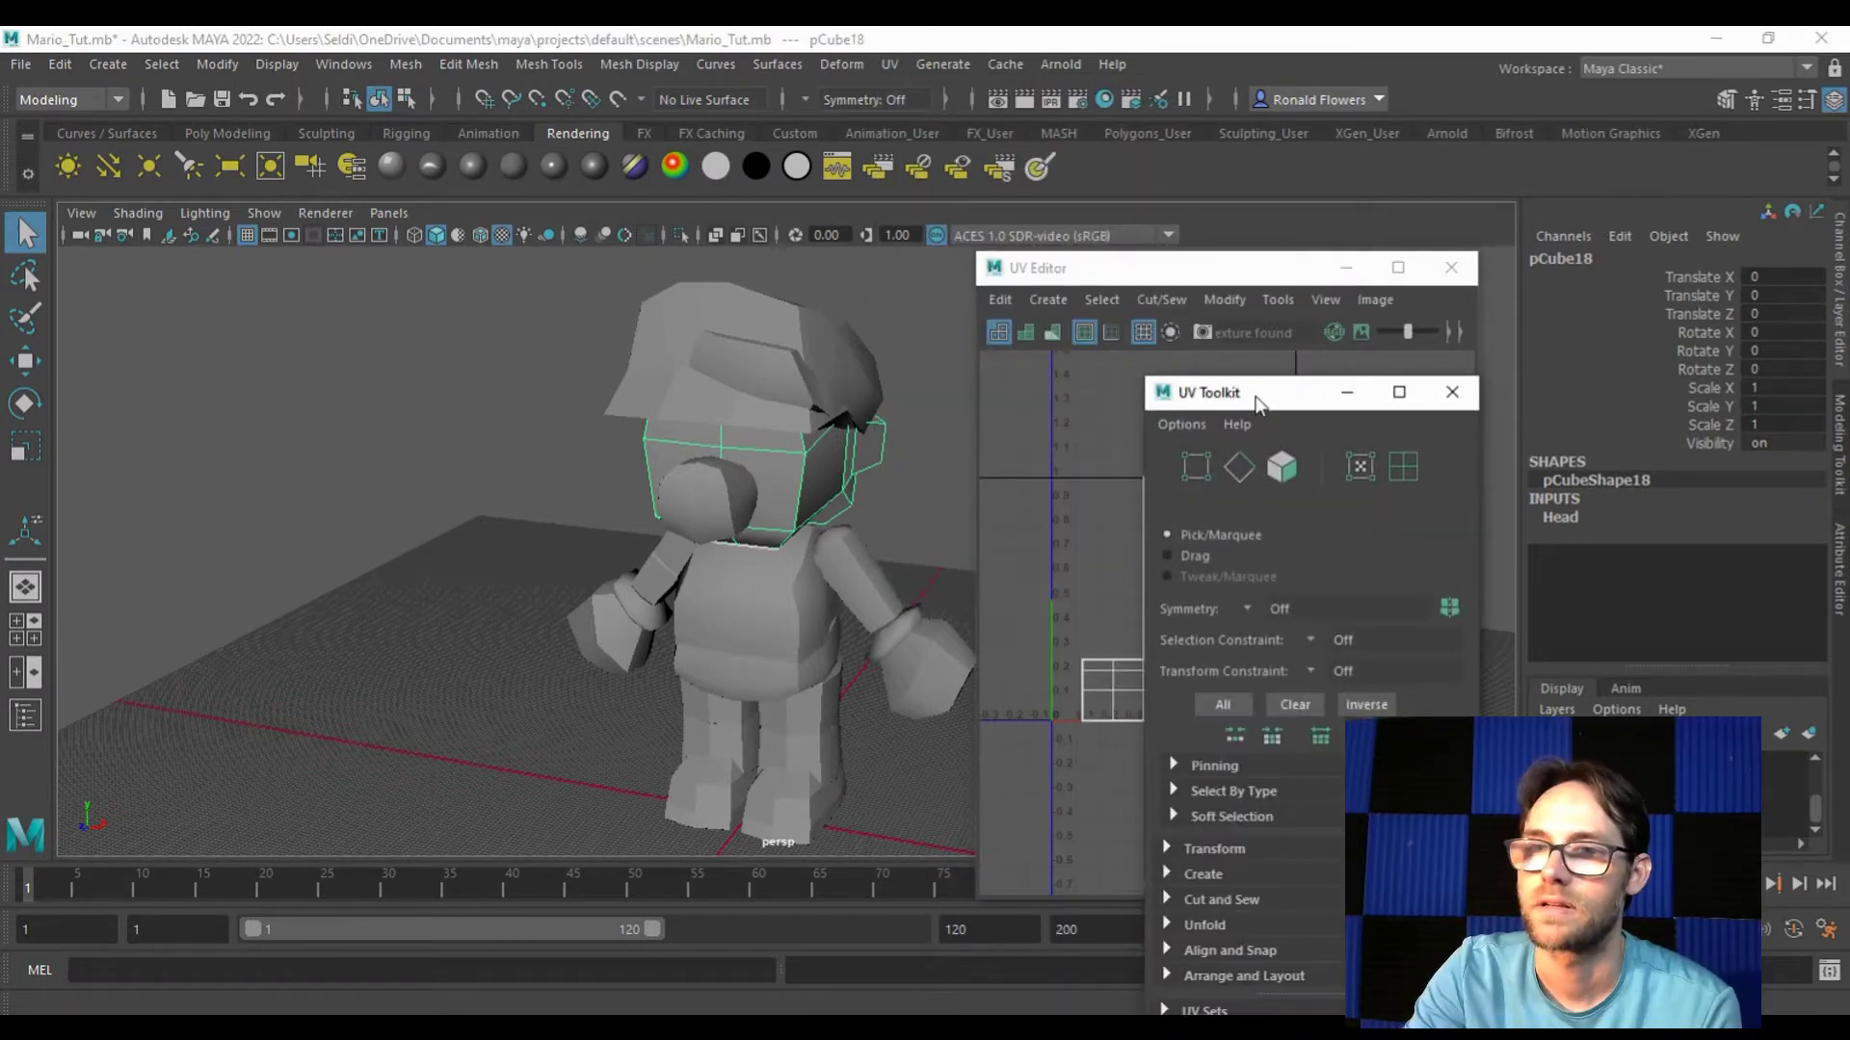
drag(1233, 400, 1472, 404)
mouse_move(1347, 287)
mouse_down()
mouse_move(1137, 346)
mouse_move(1297, 287)
mouse_move(1272, 298)
mouse_move(1089, 145)
mouse_move(1140, 401)
mouse_move(1263, 302)
mouse_move(1341, 295)
mouse_up()
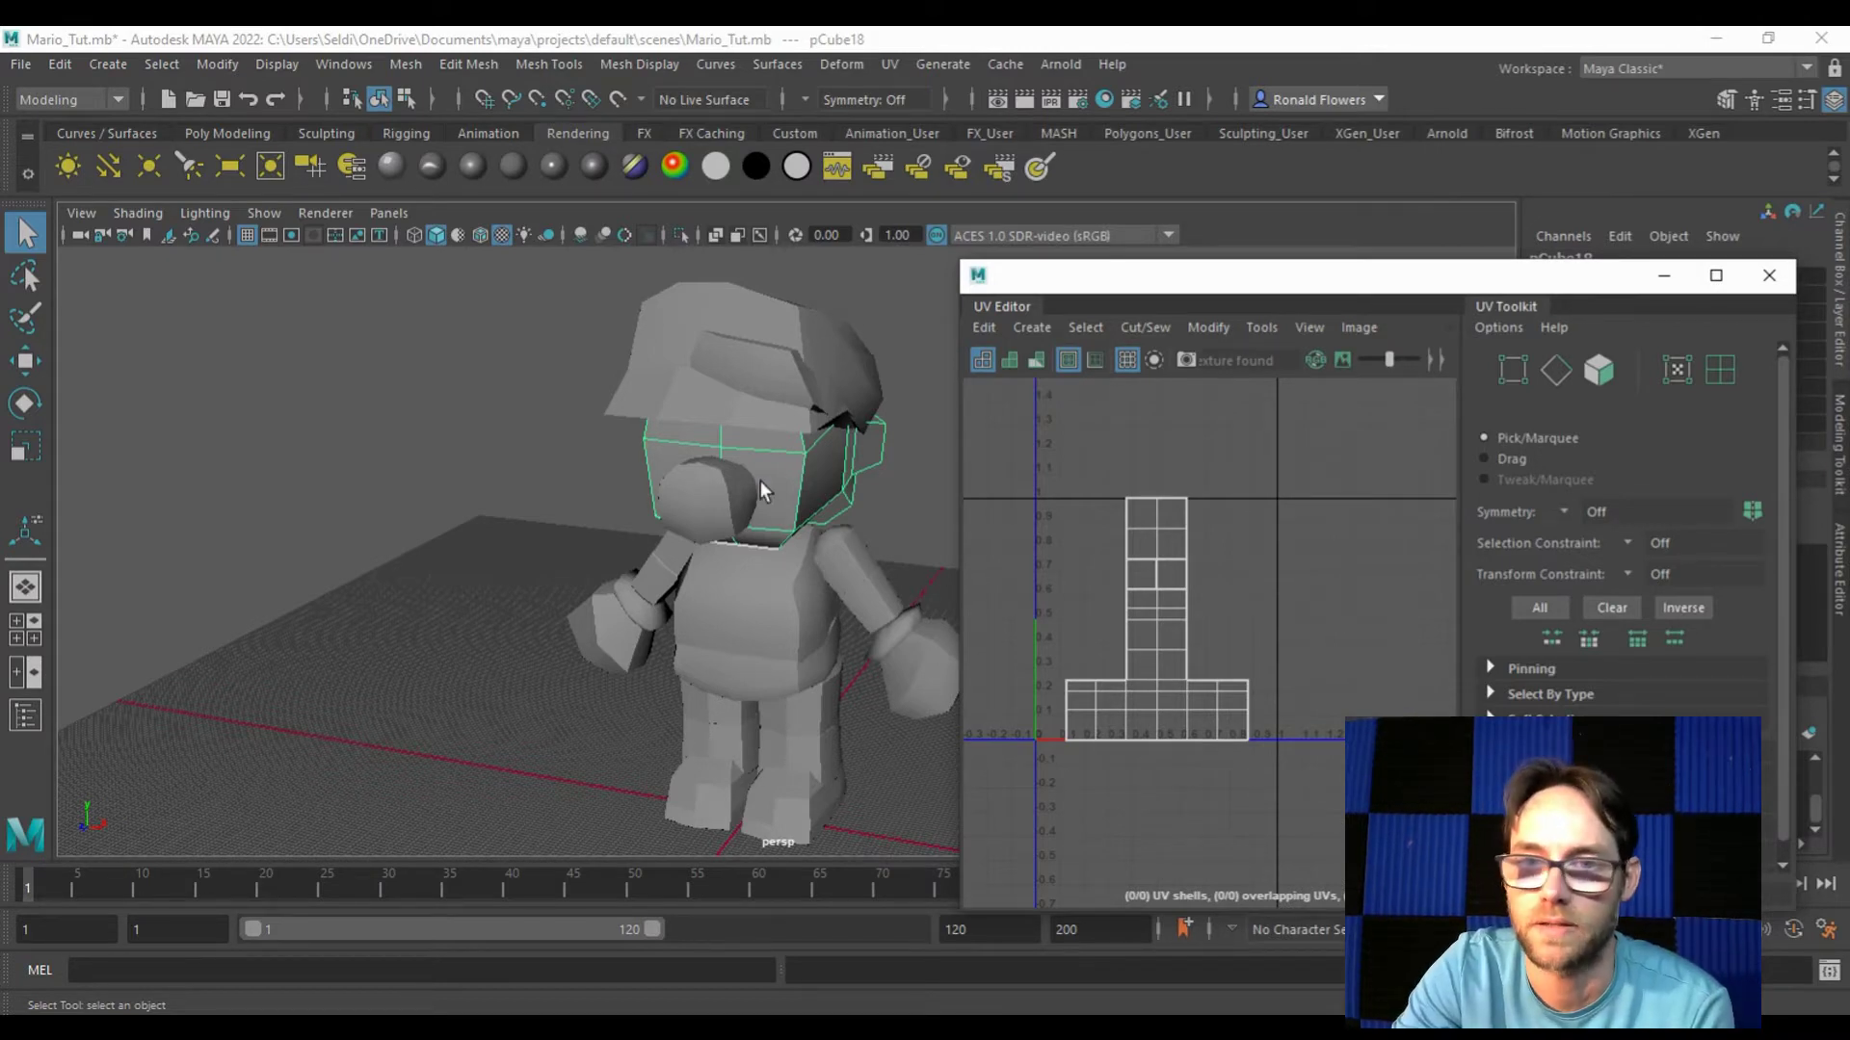
click(1661, 278)
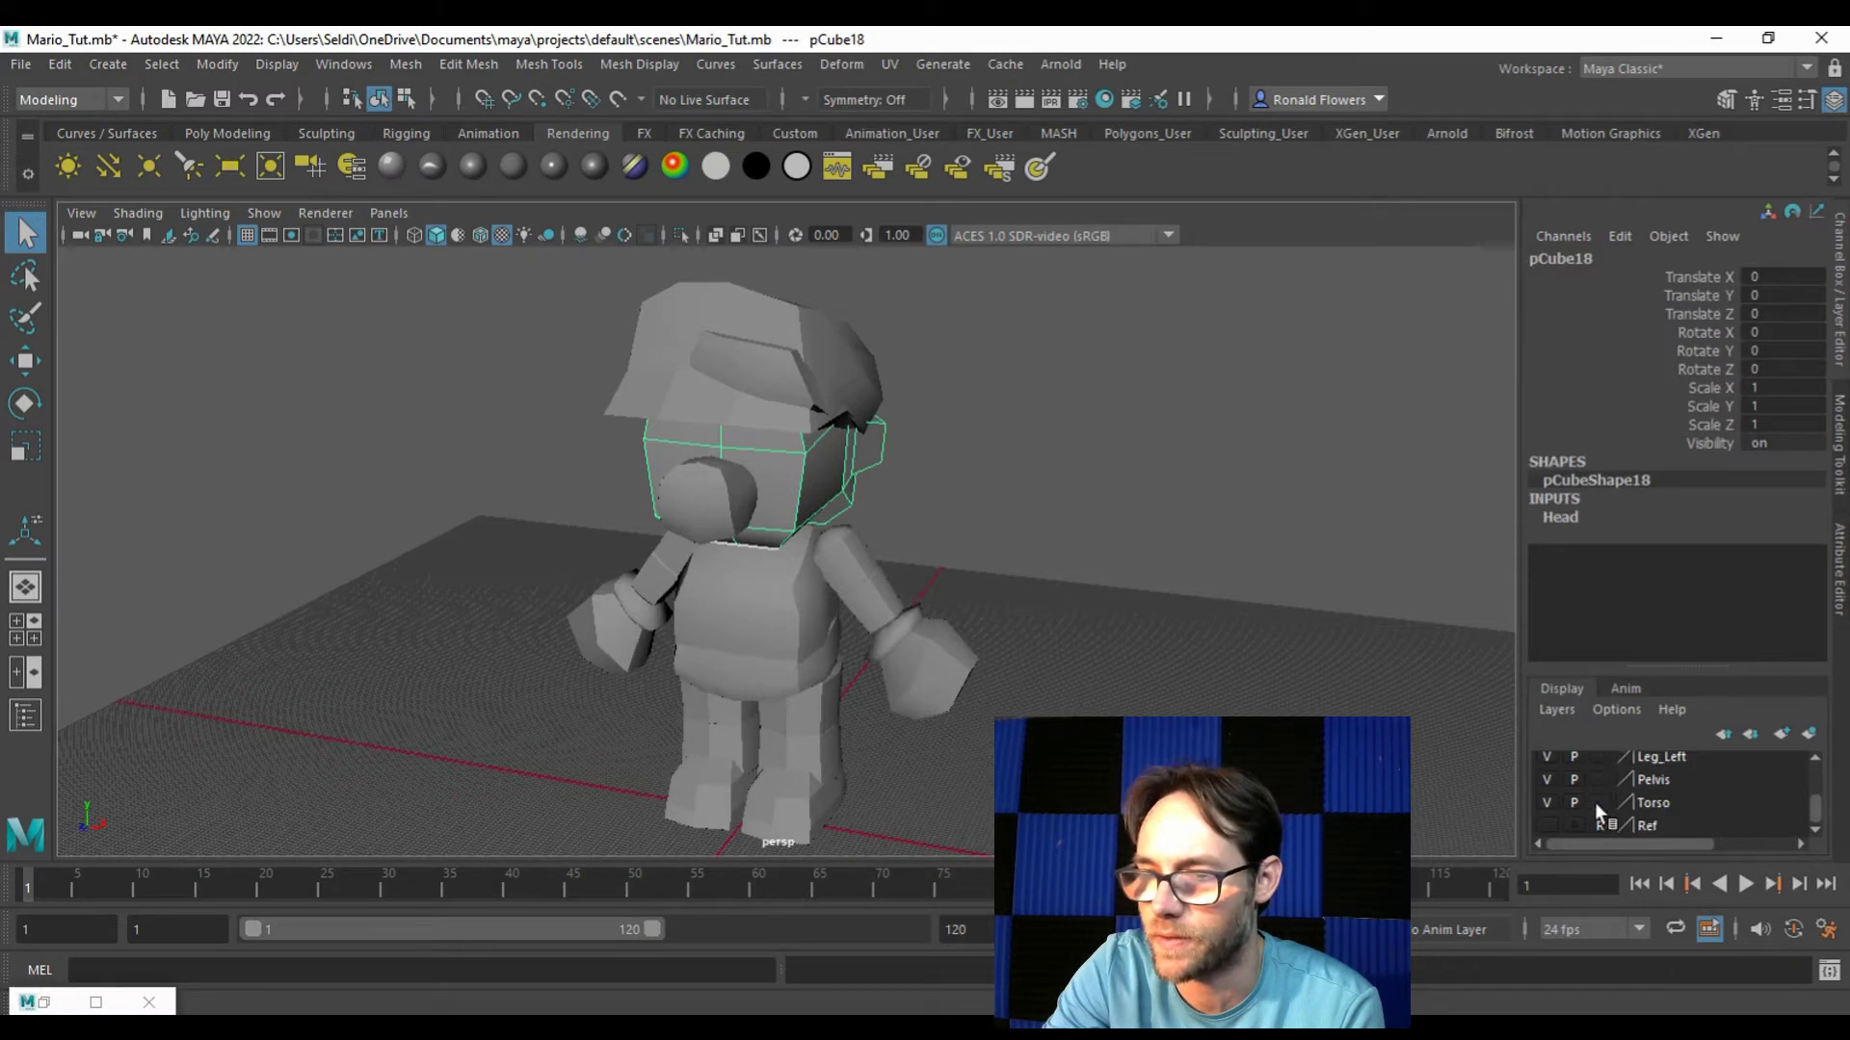
Step: Hide the Torso, Pelvis, Leg_Left, Hat and Hair layers
click(1549, 802)
click(1549, 780)
click(1549, 757)
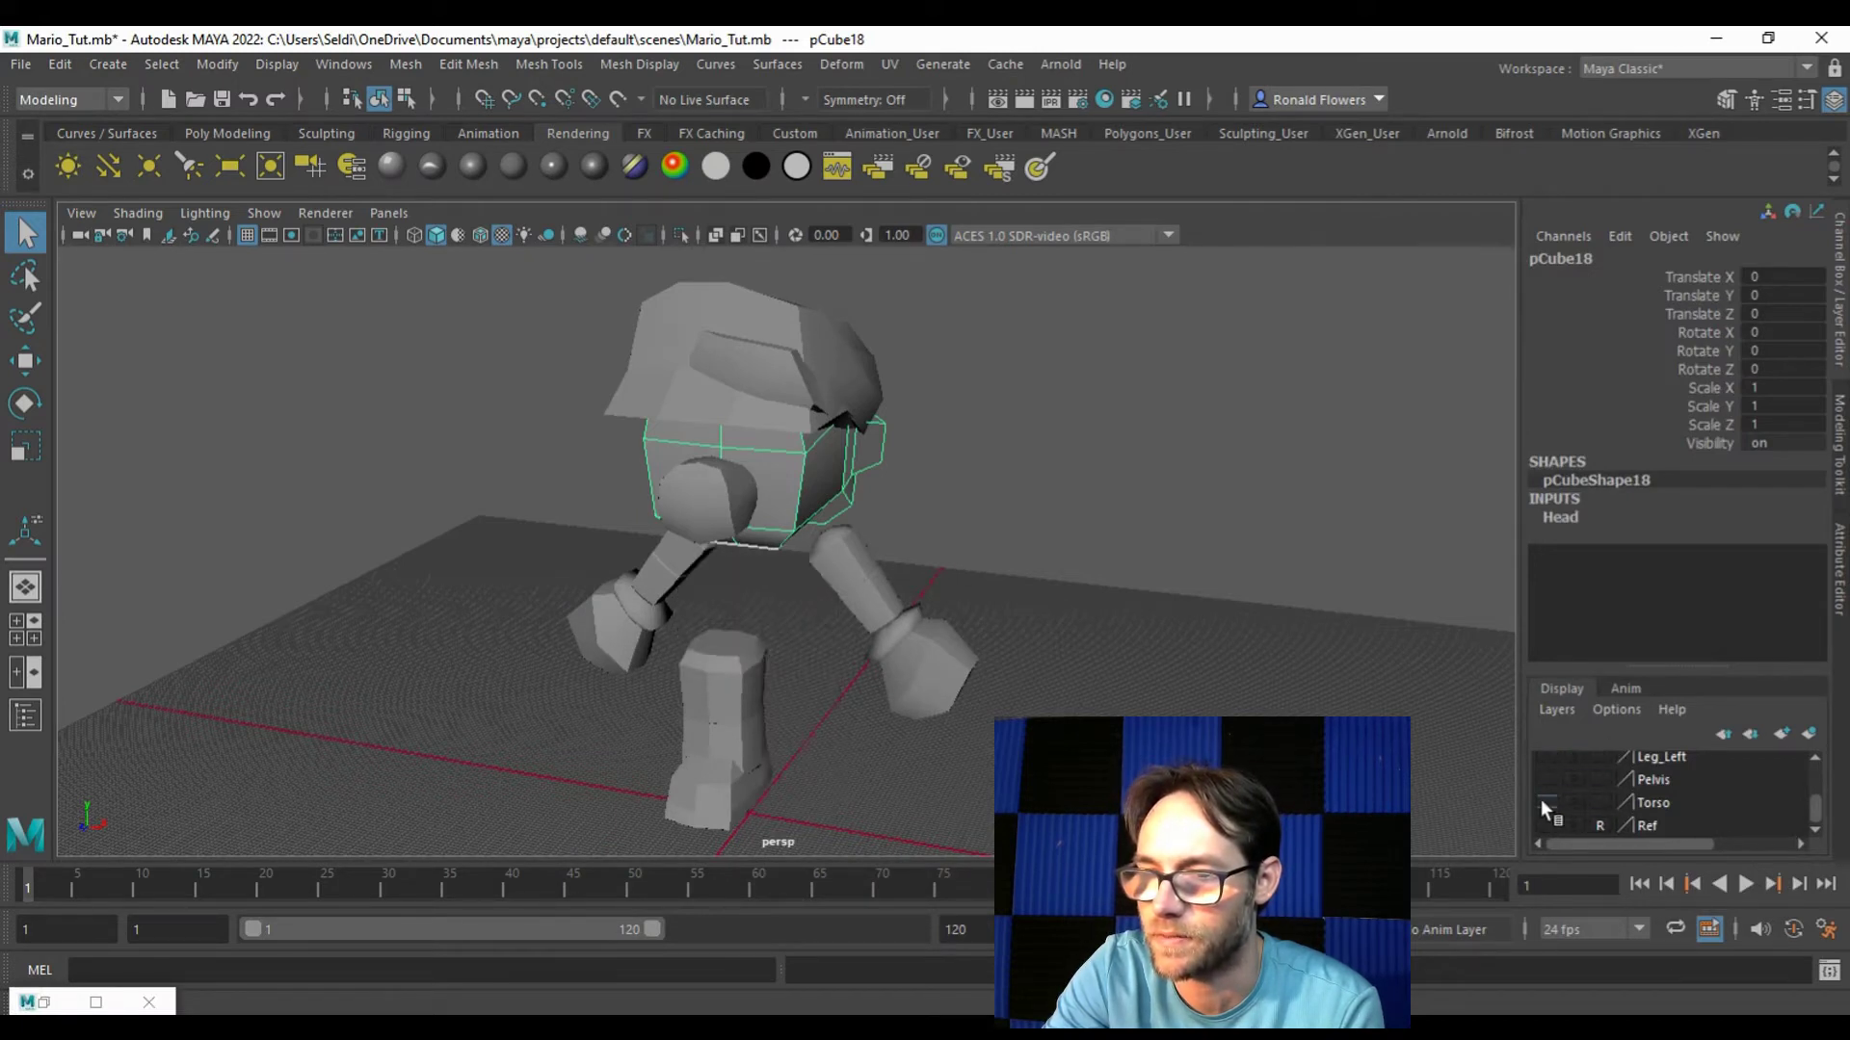
scroll(1540, 800, up, 3)
click(1547, 788)
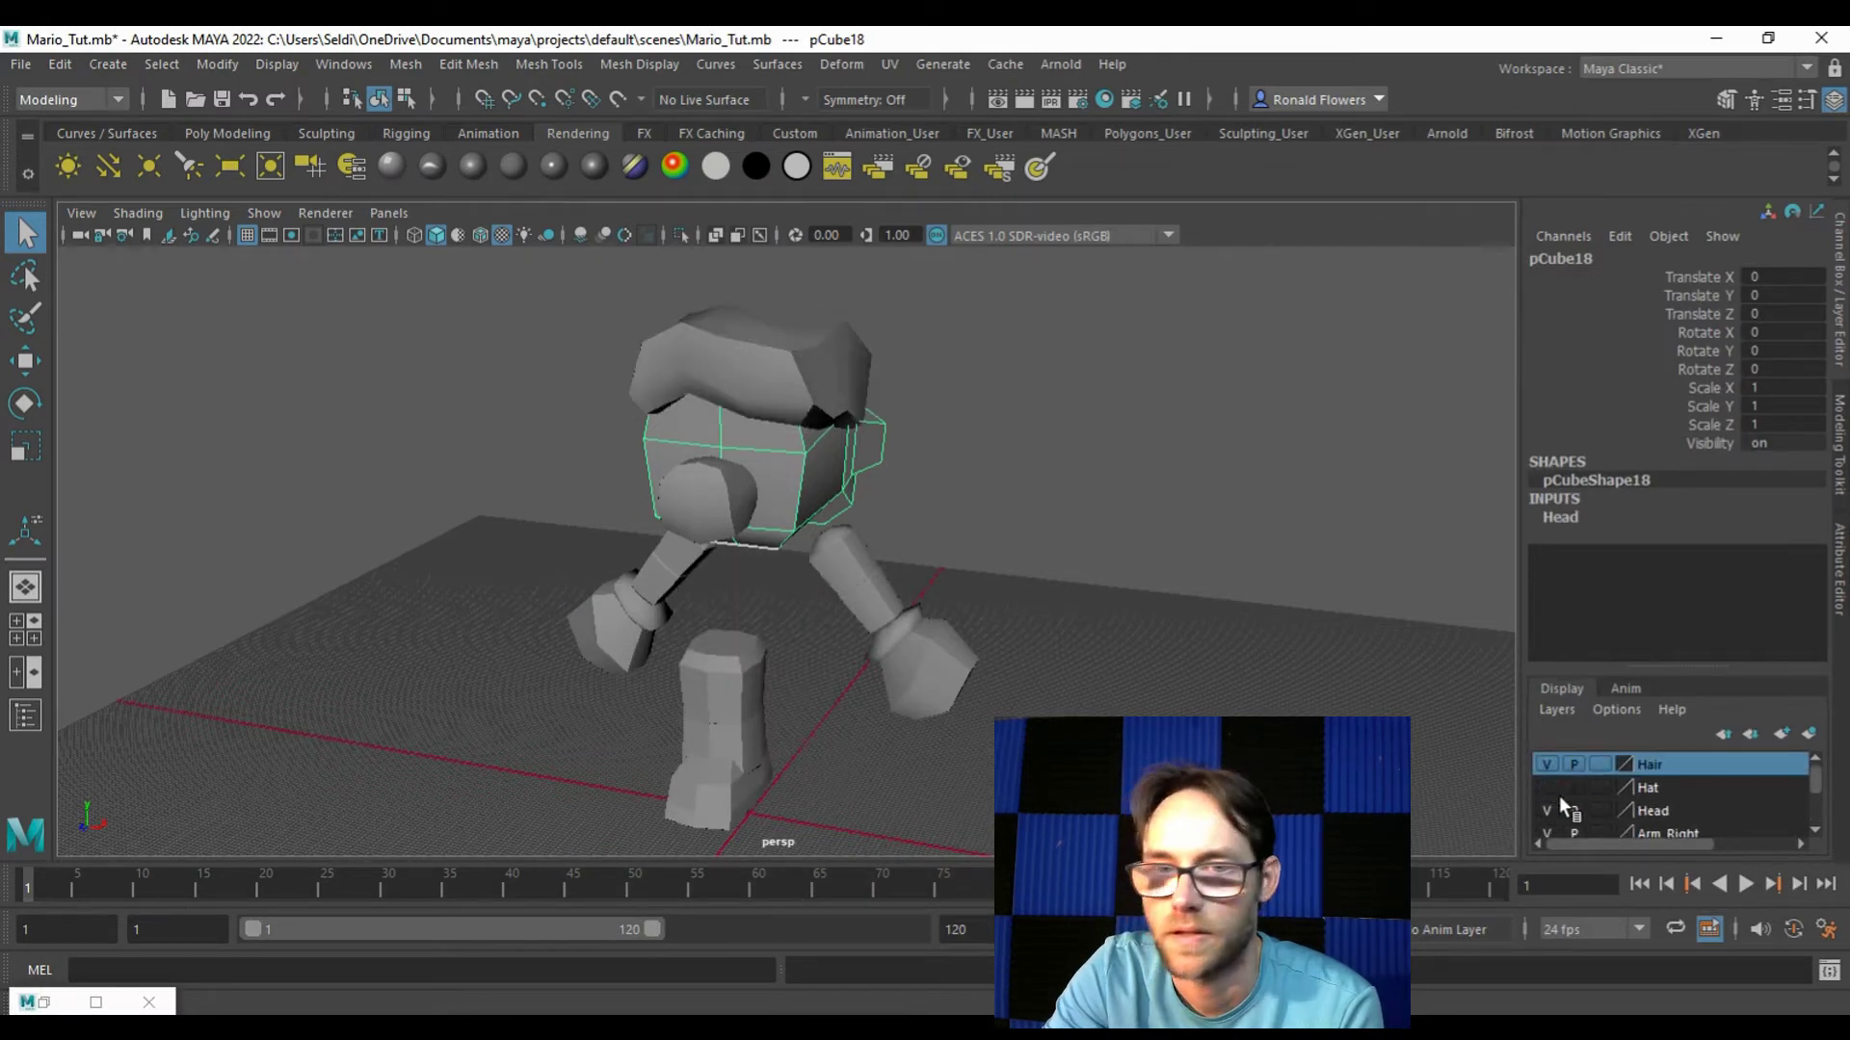
scroll(1556, 795, down, 1)
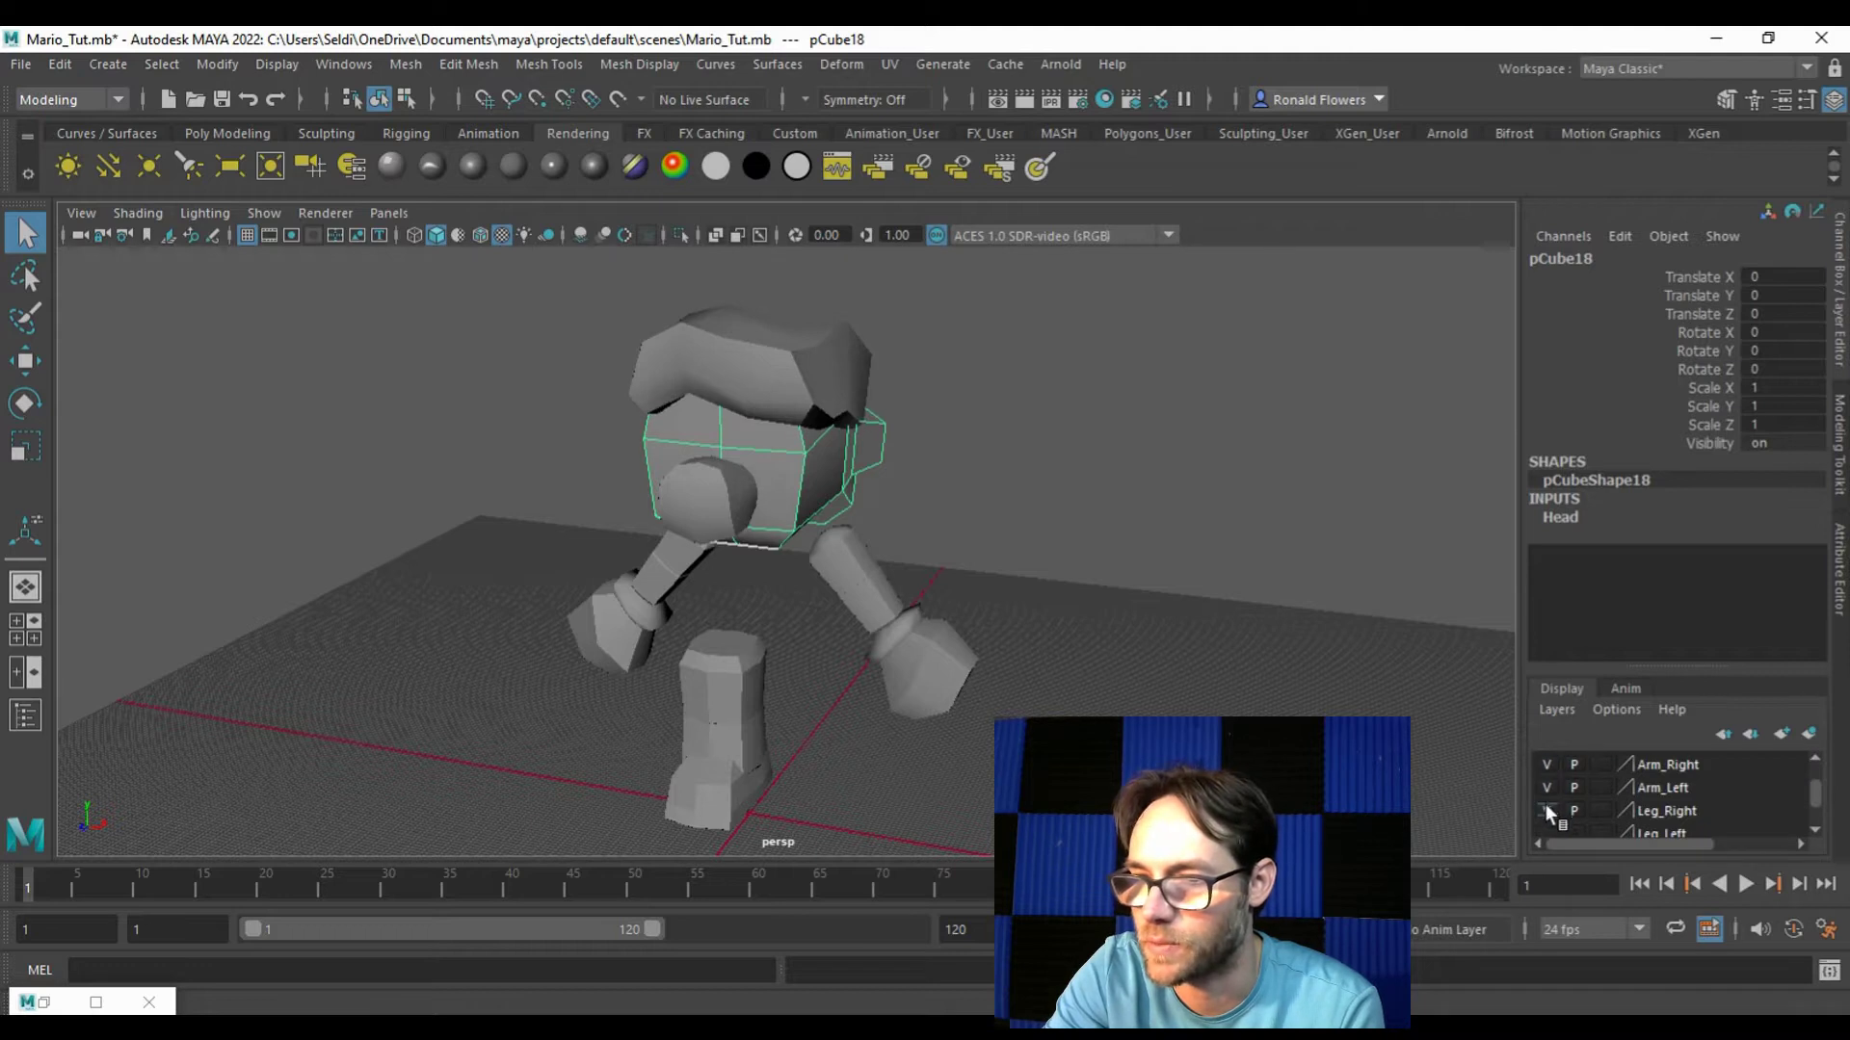
scroll(1557, 806, up, 3)
click(1546, 765)
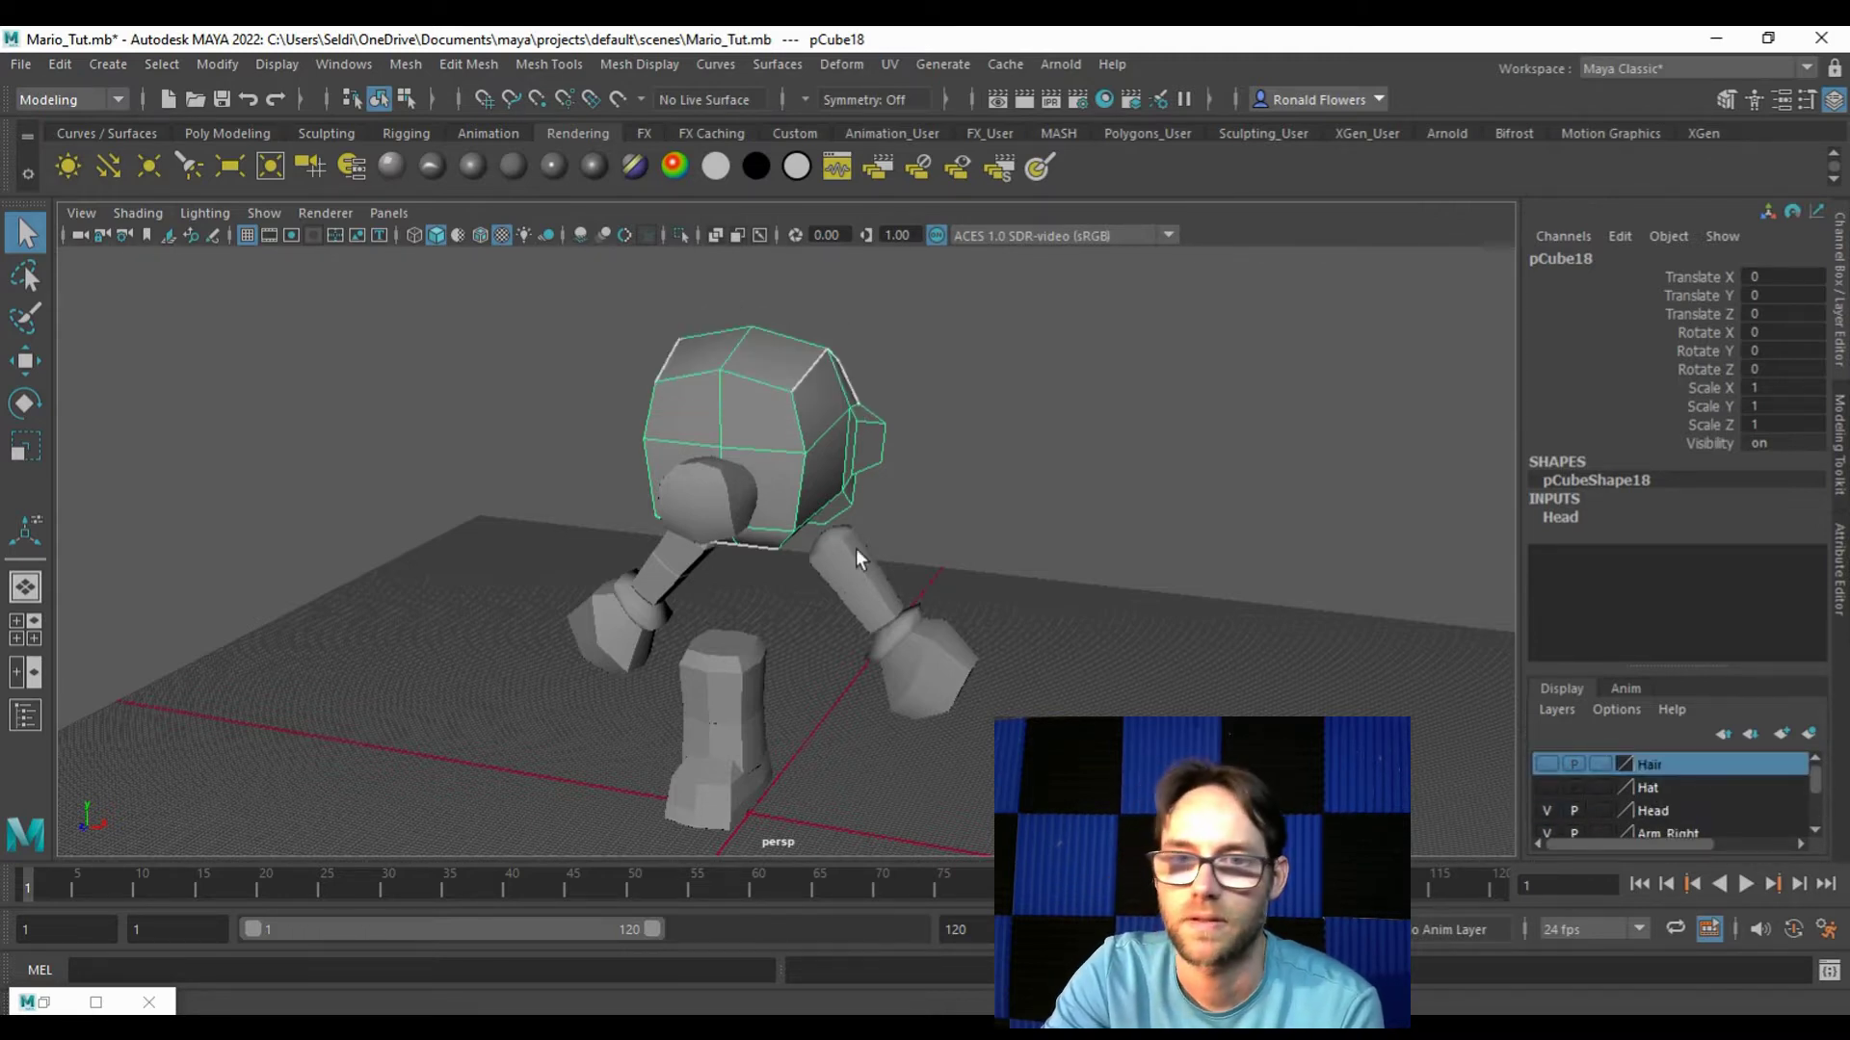
scroll(940, 441, up, 6)
Step: Frame the head from a lower angle with the UV Editor restored beside it
mouse_move(1024, 603)
alt+mouse_down()
mouse_move(772, 581)
mouse_move(995, 611)
alt+mouse_up()
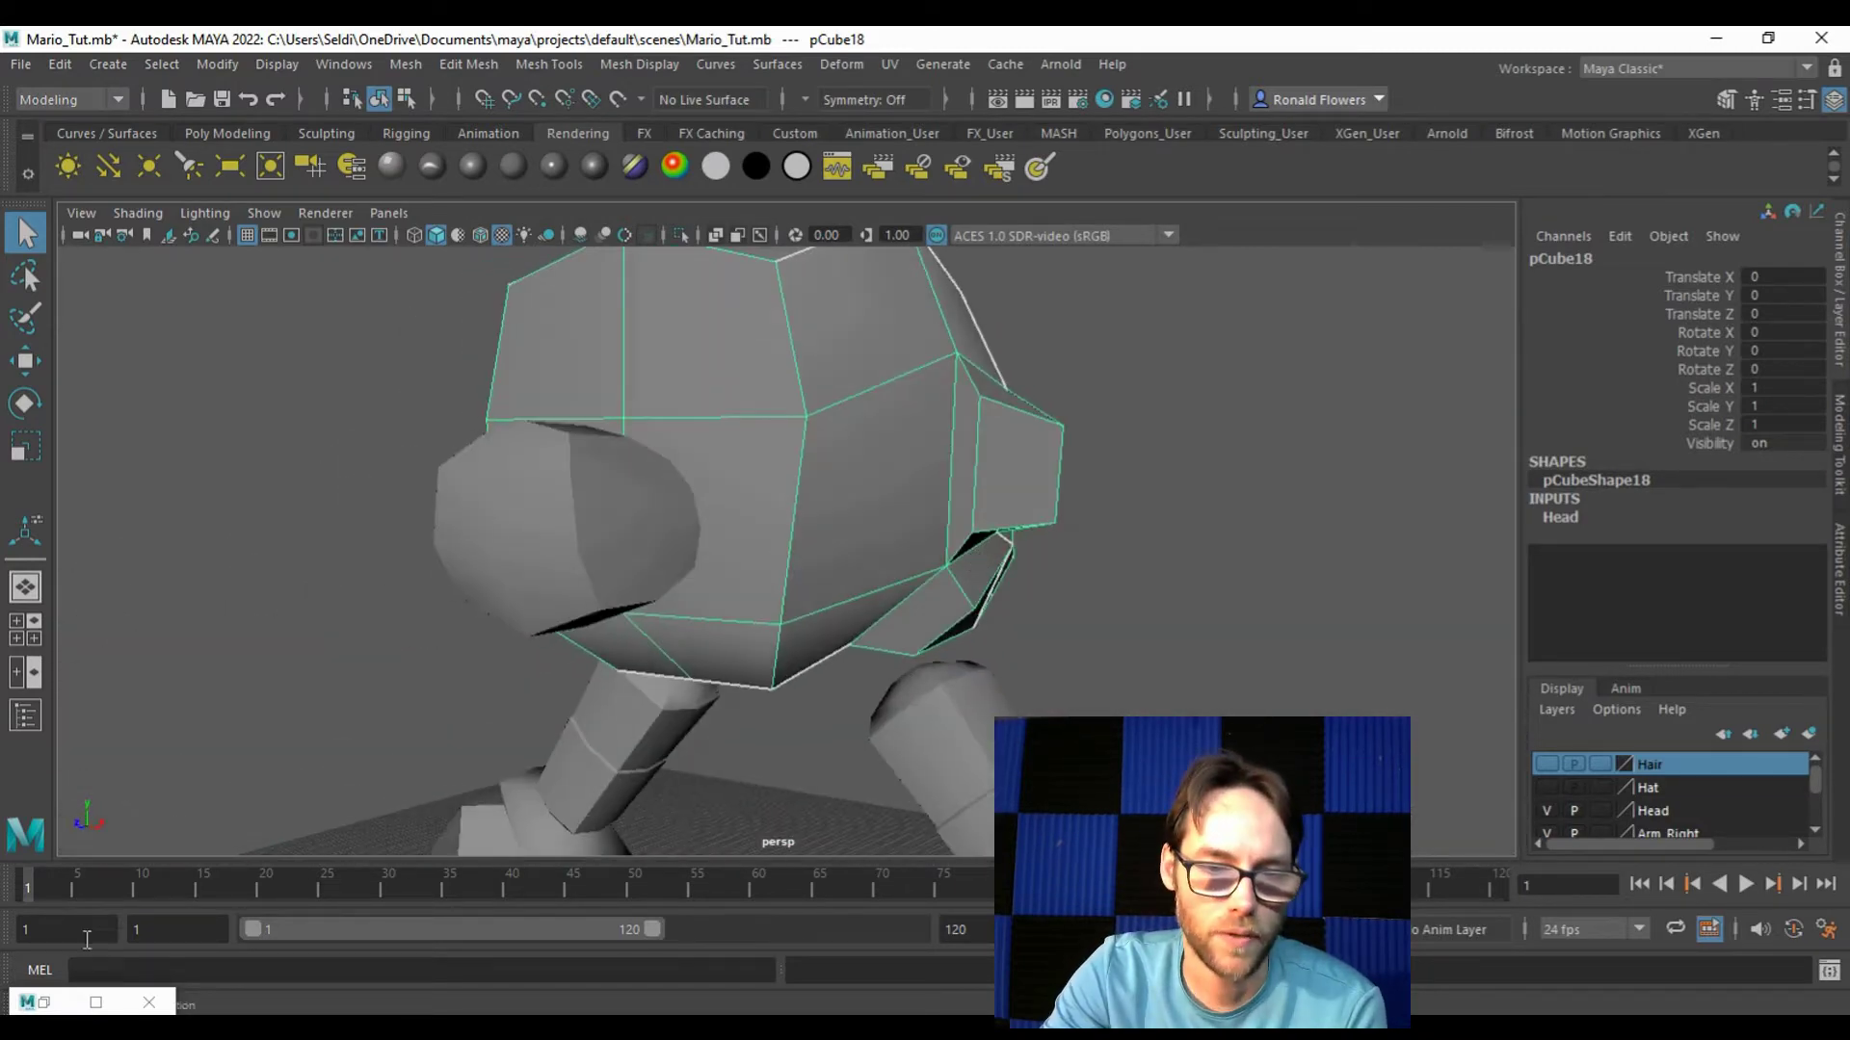
click(45, 1002)
key(f)
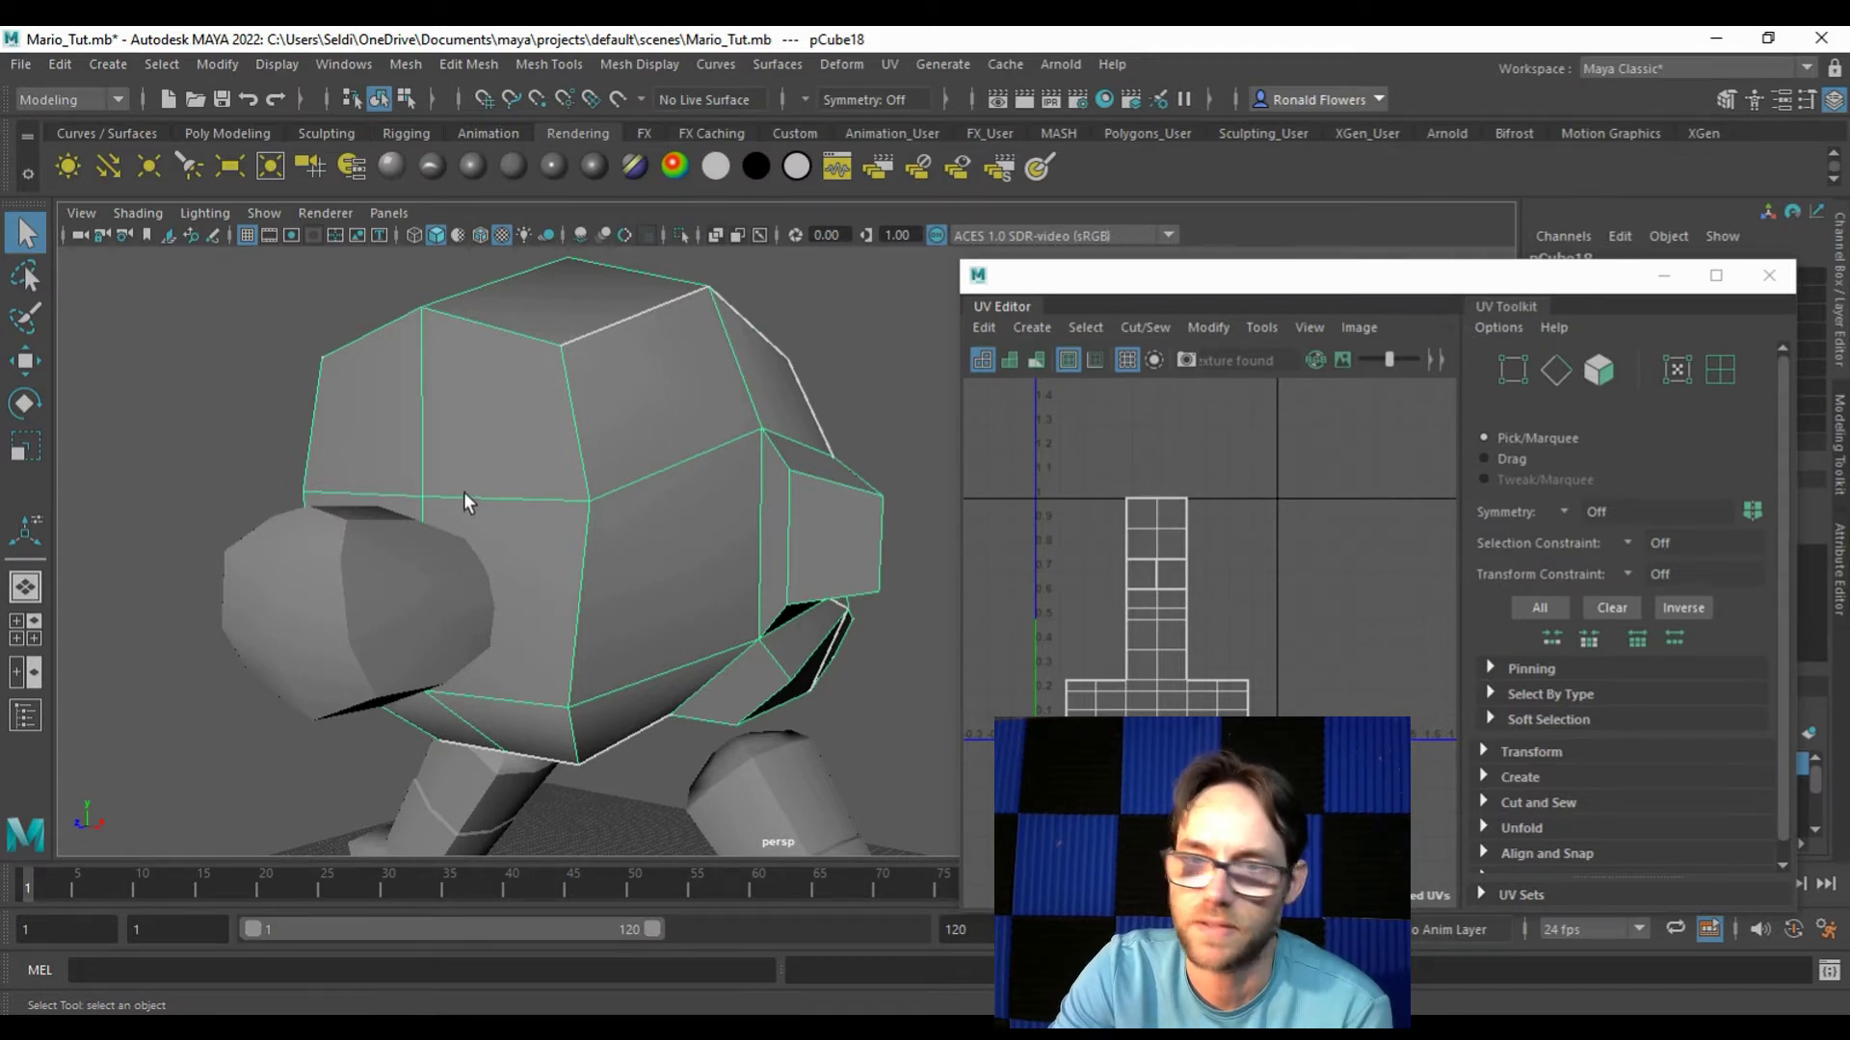
click(1038, 327)
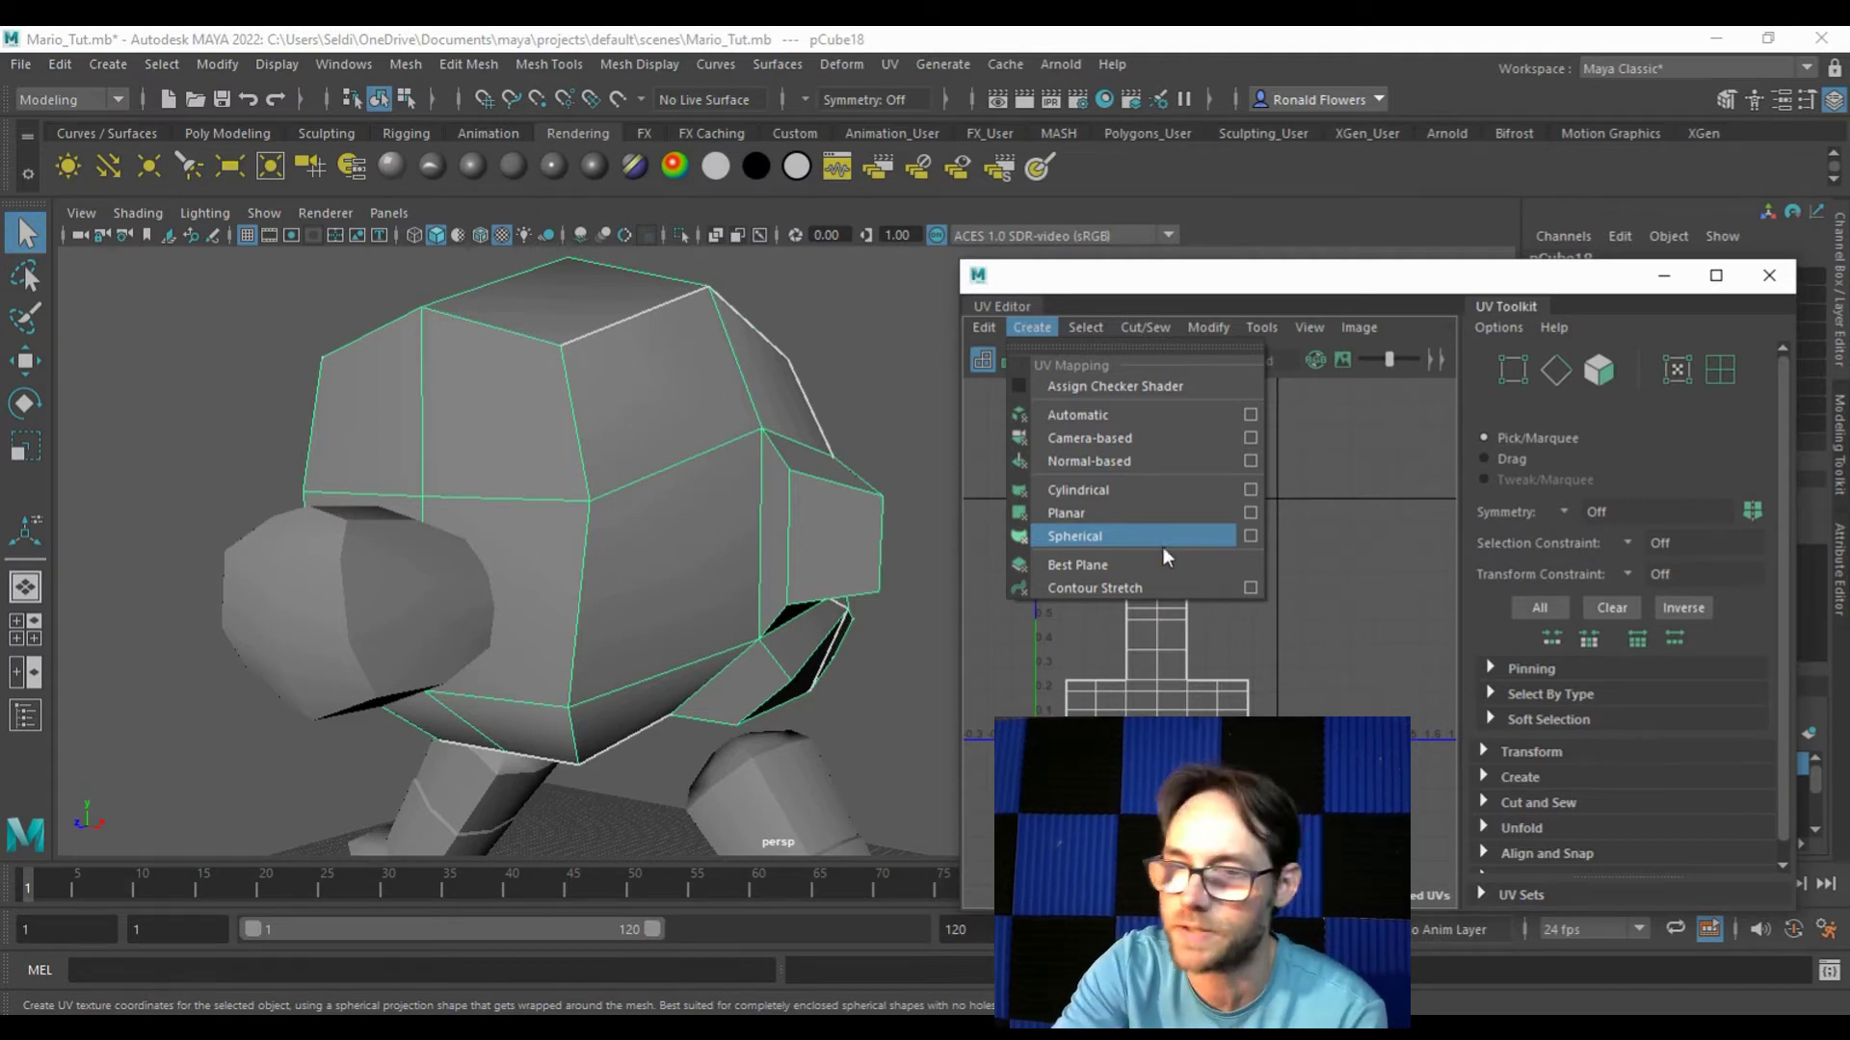
Step: Apply a Z-axis planar projection to the head's UVs, then clear the selection
click(1250, 511)
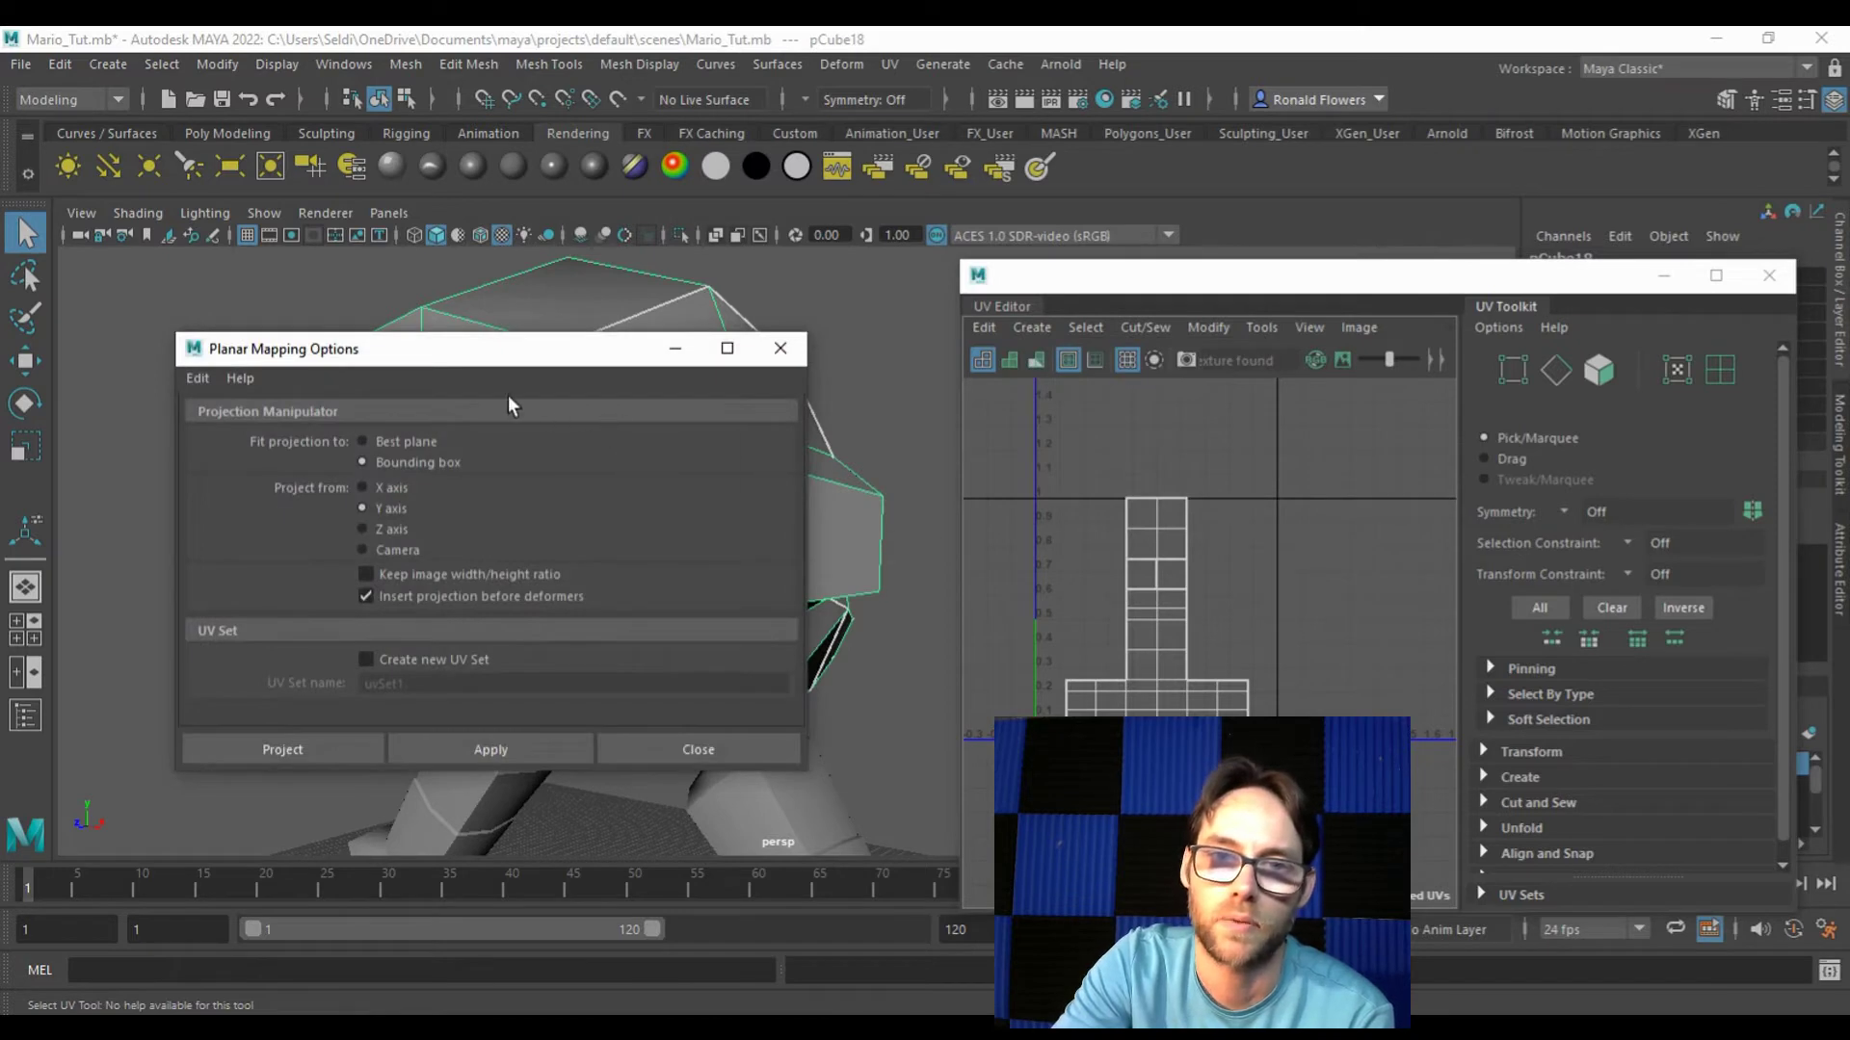
drag(408, 360, 1192, 424)
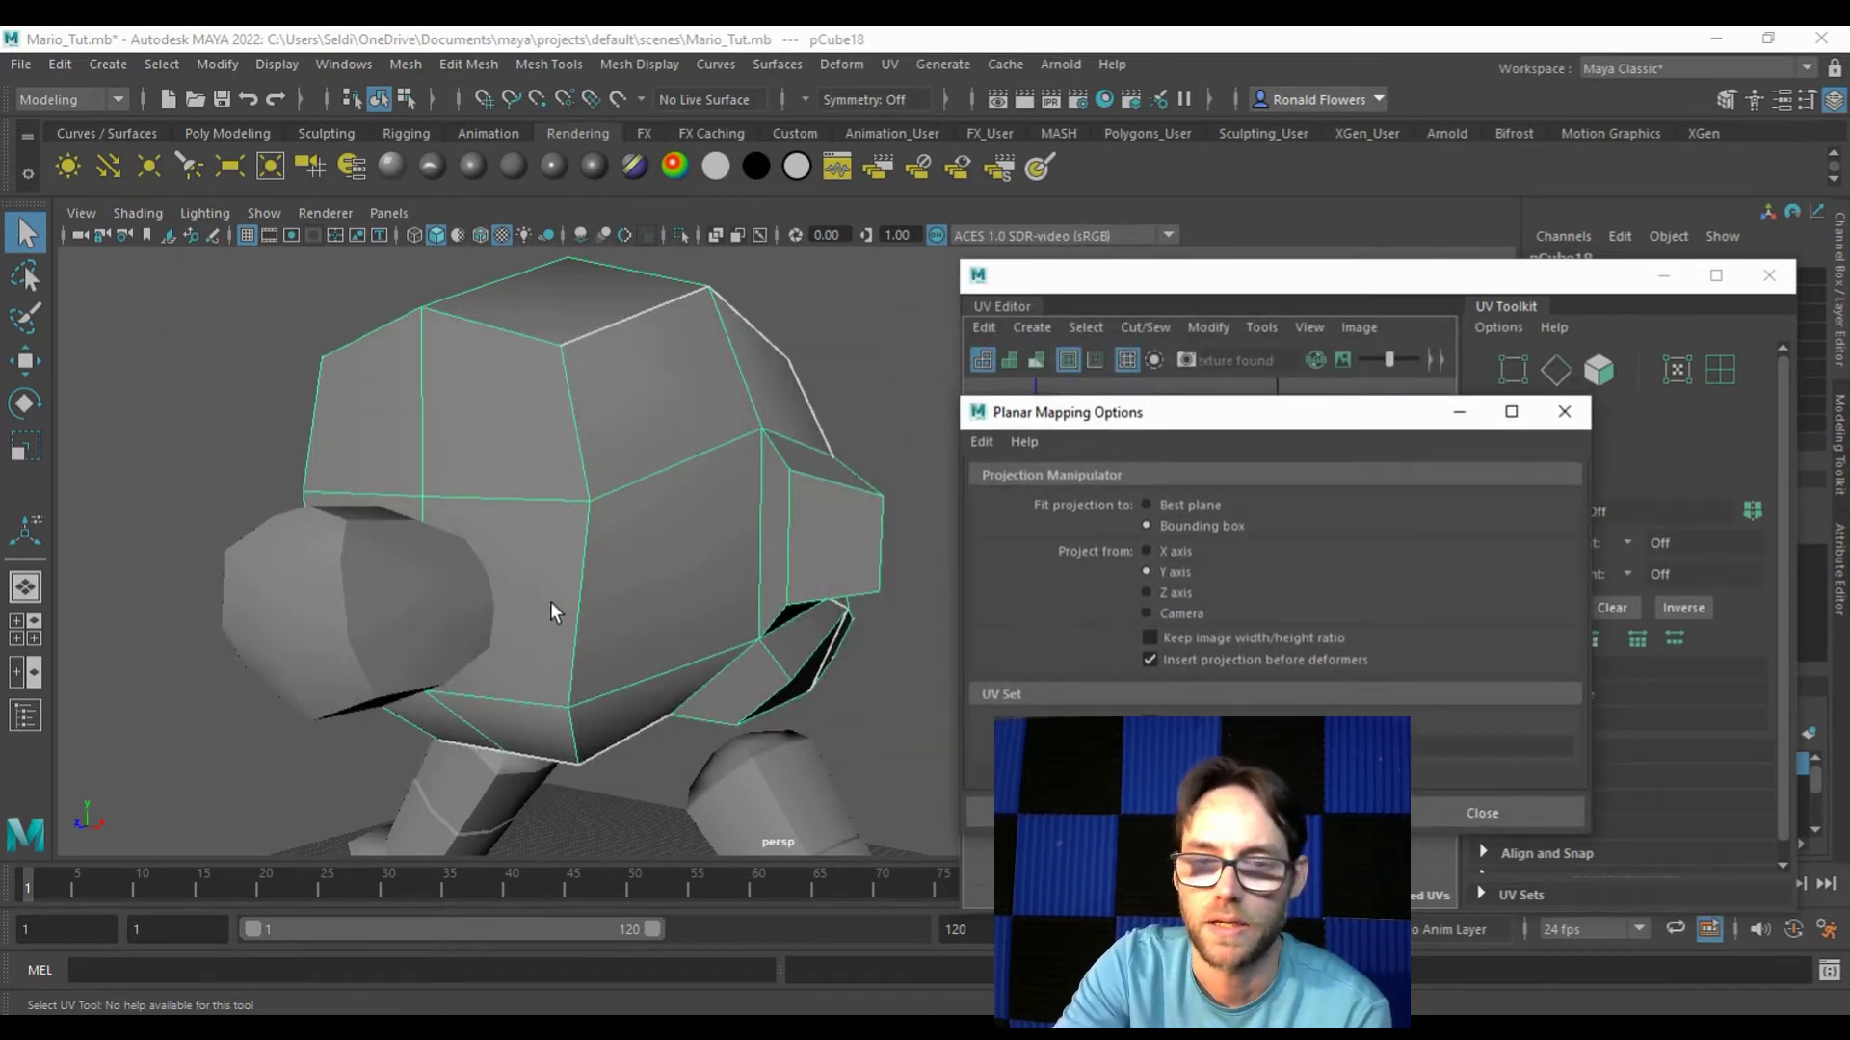
alt+drag(563, 536, 661, 529)
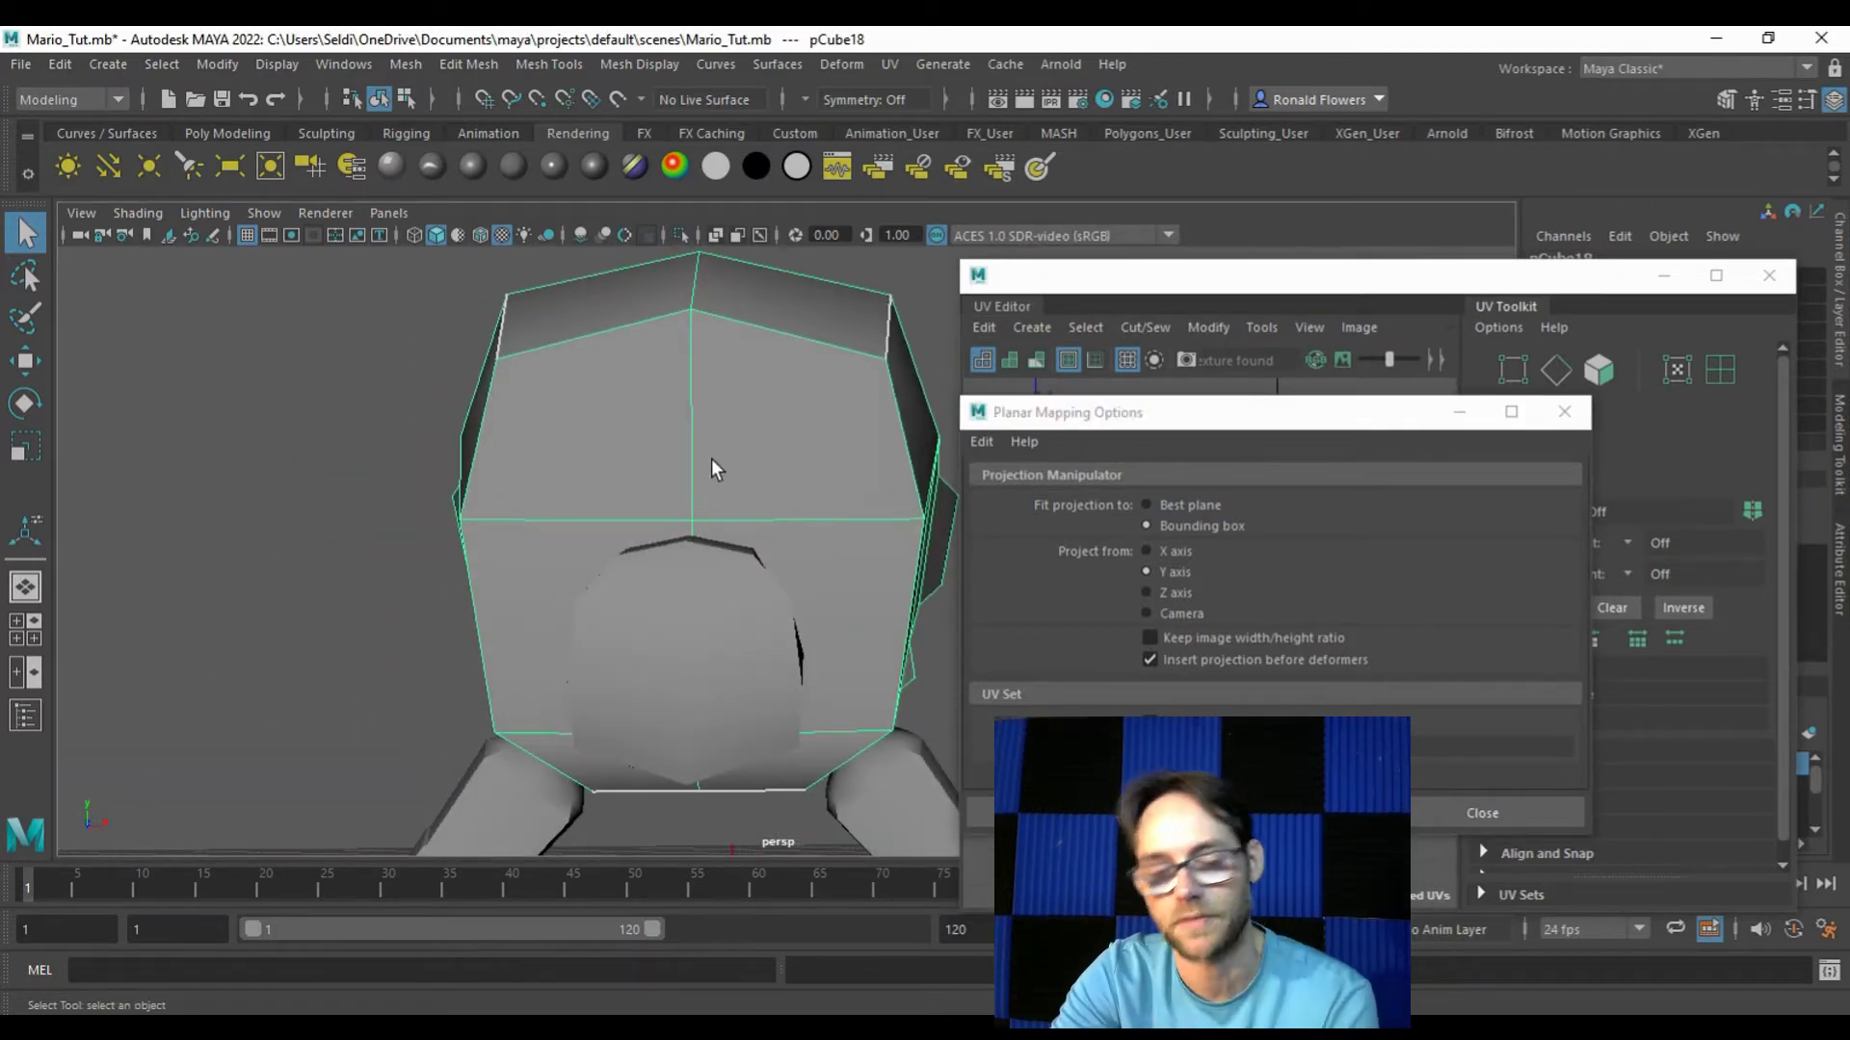
alt+drag(519, 628, 418, 586)
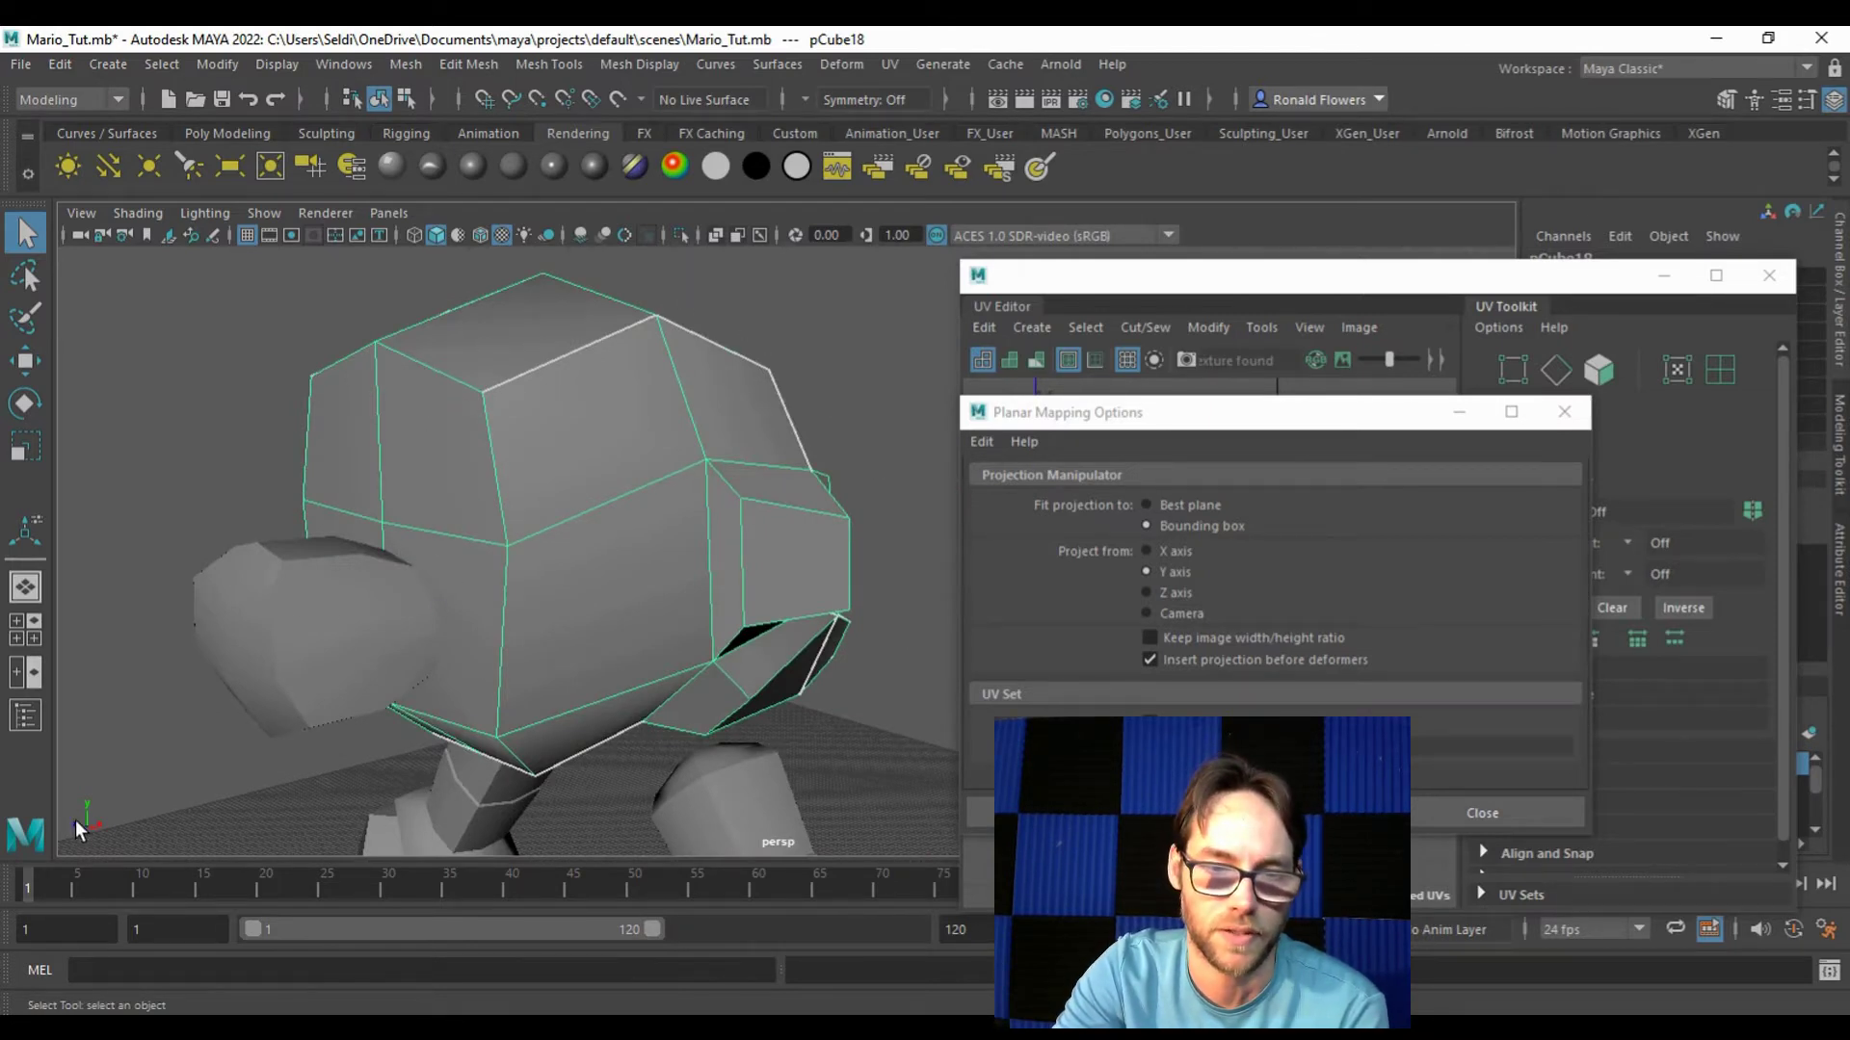
click(1175, 593)
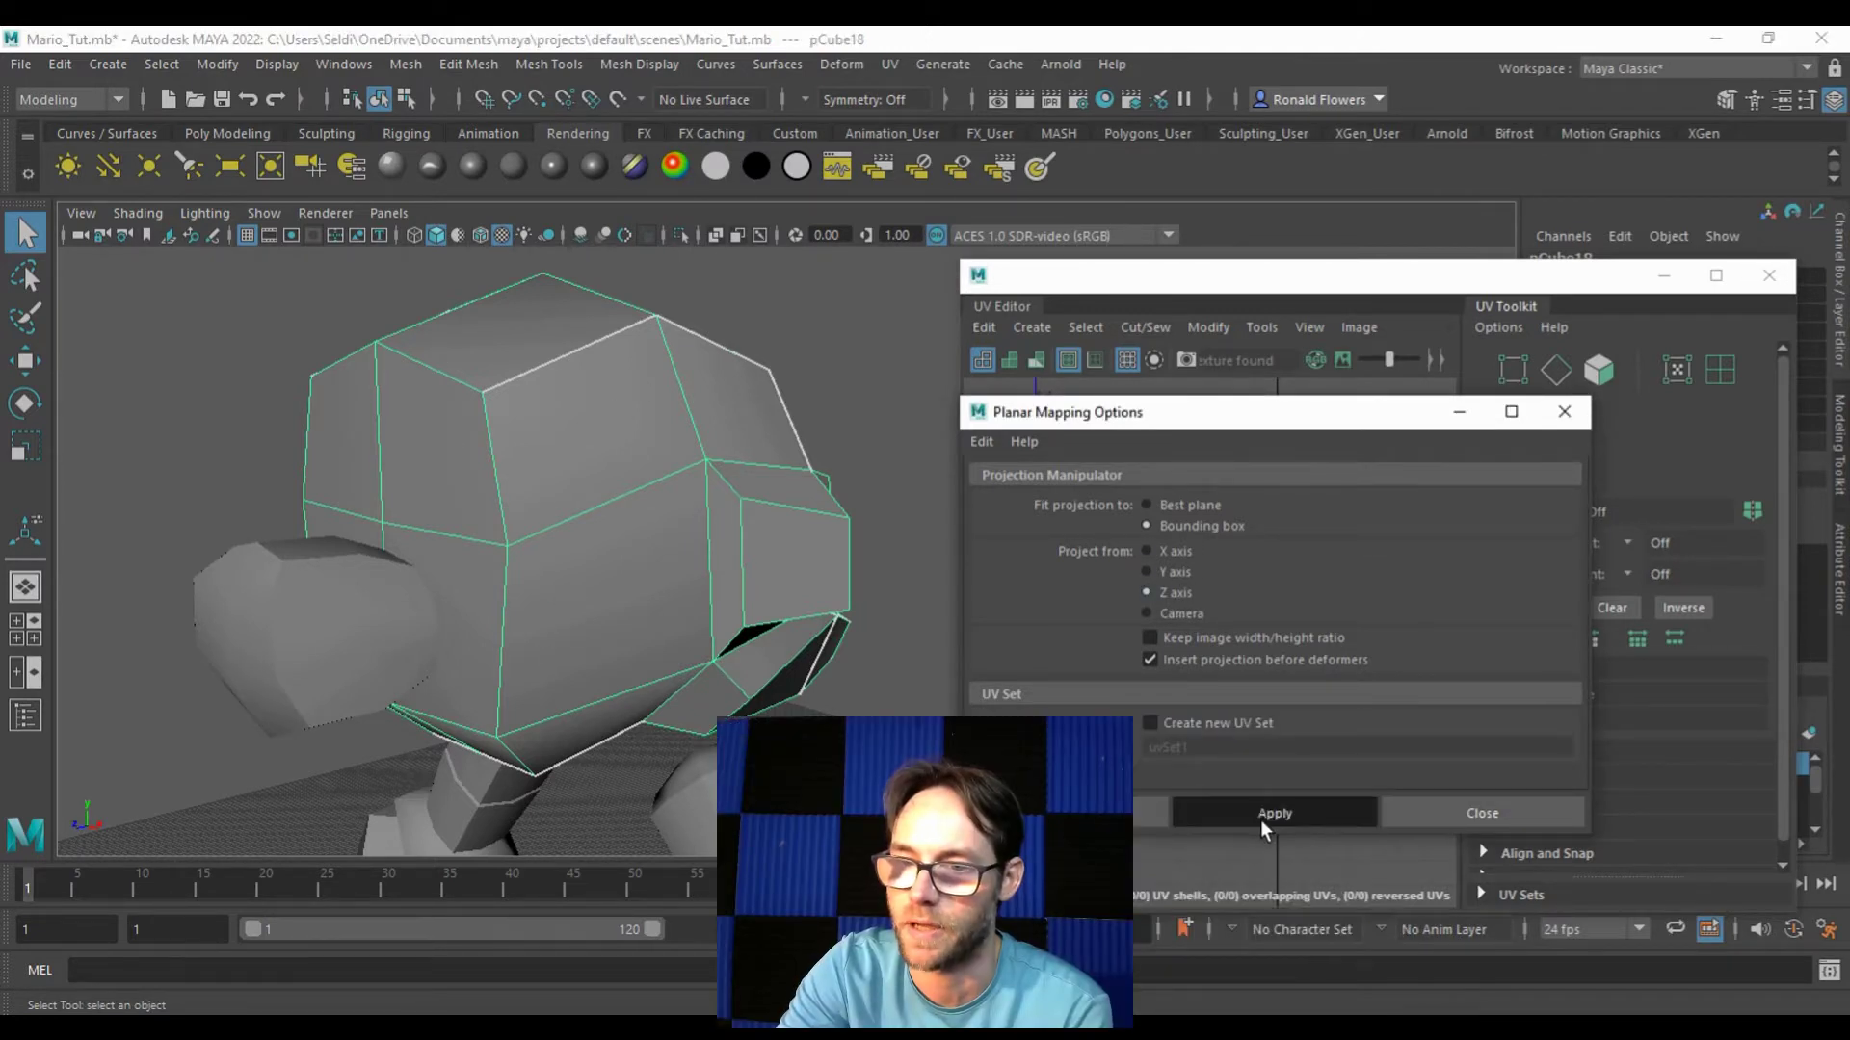
click(1260, 817)
click(1506, 814)
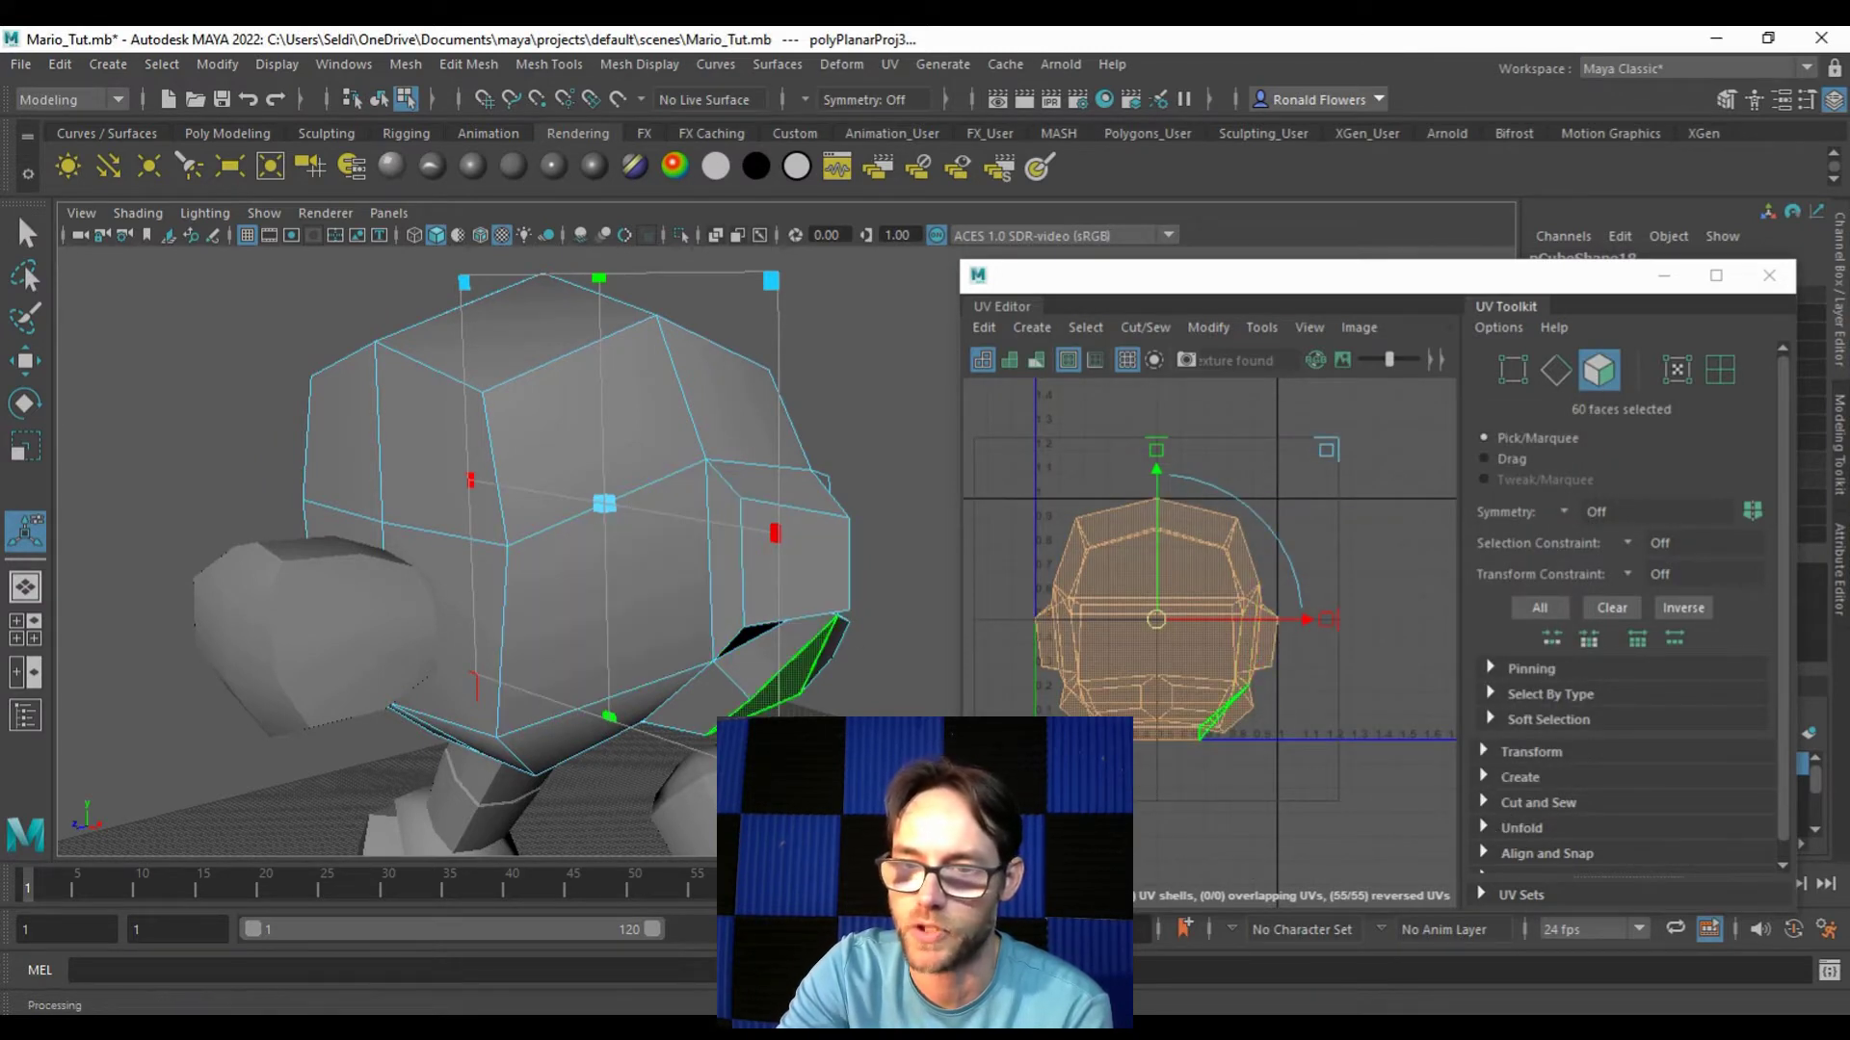
click(1259, 734)
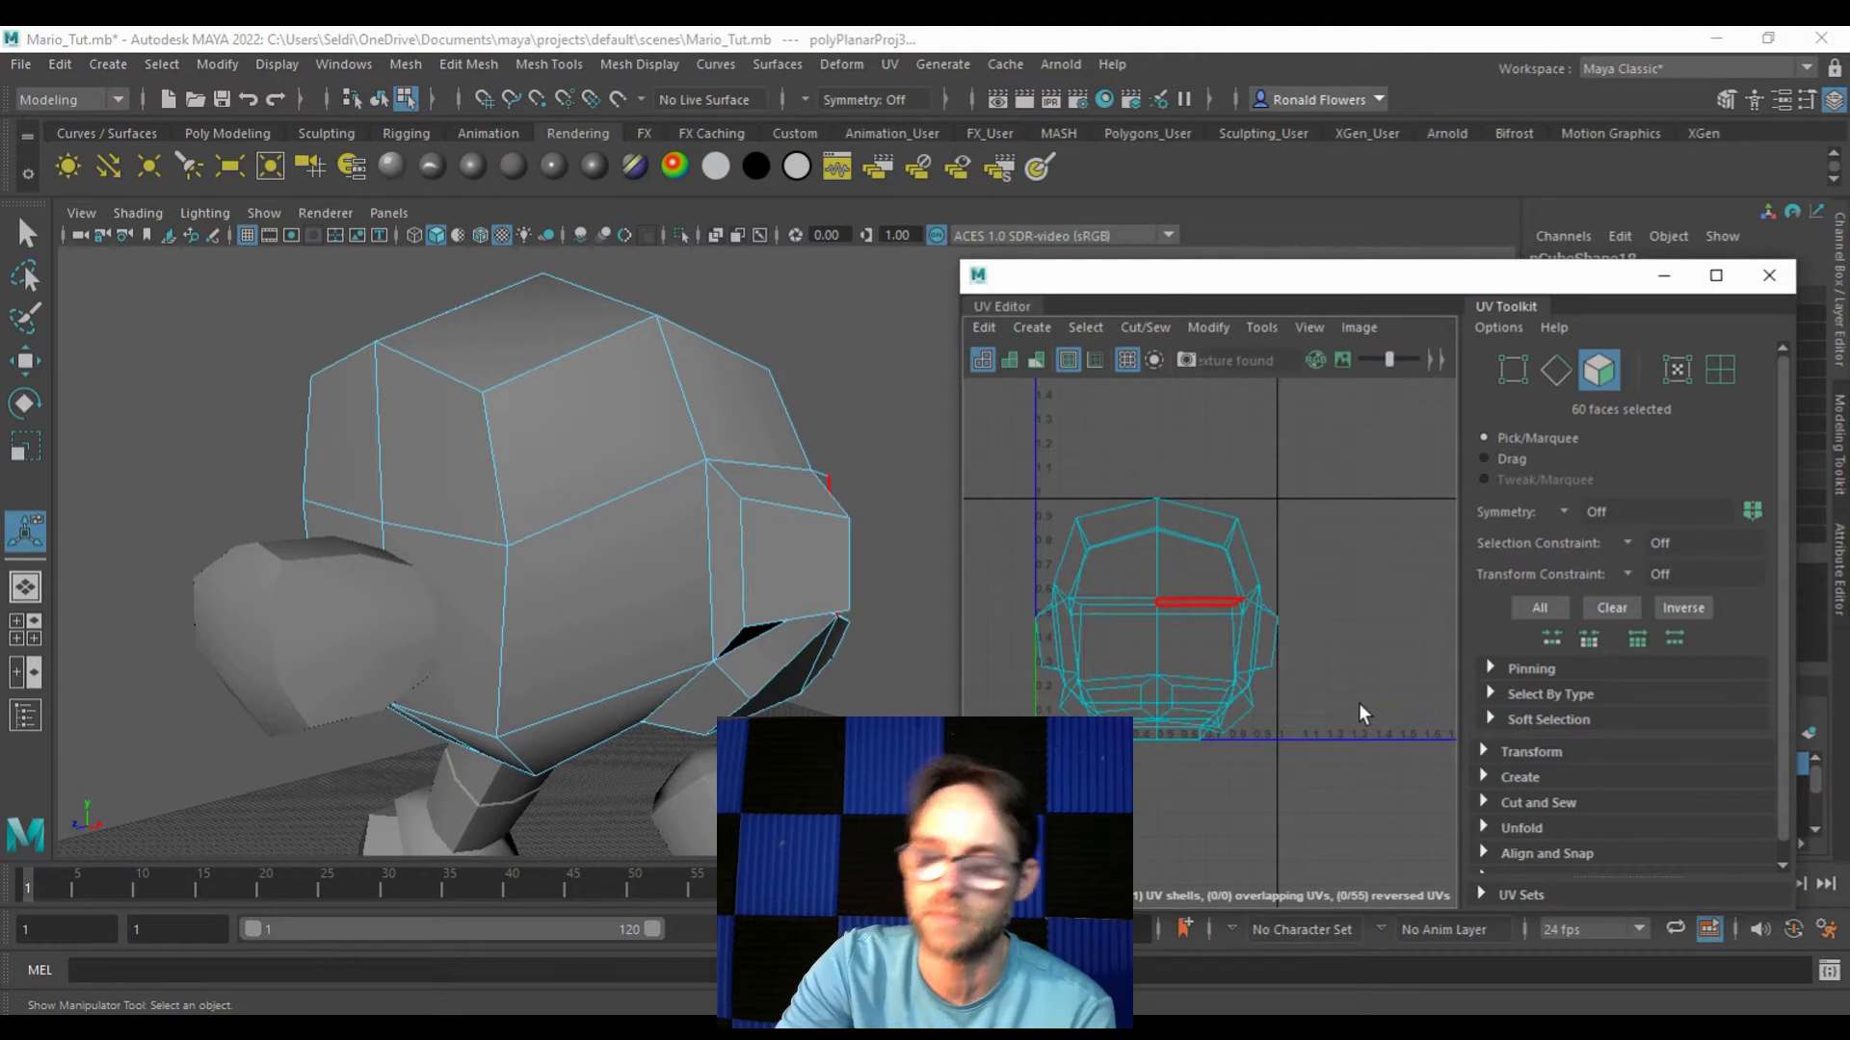
click(1420, 710)
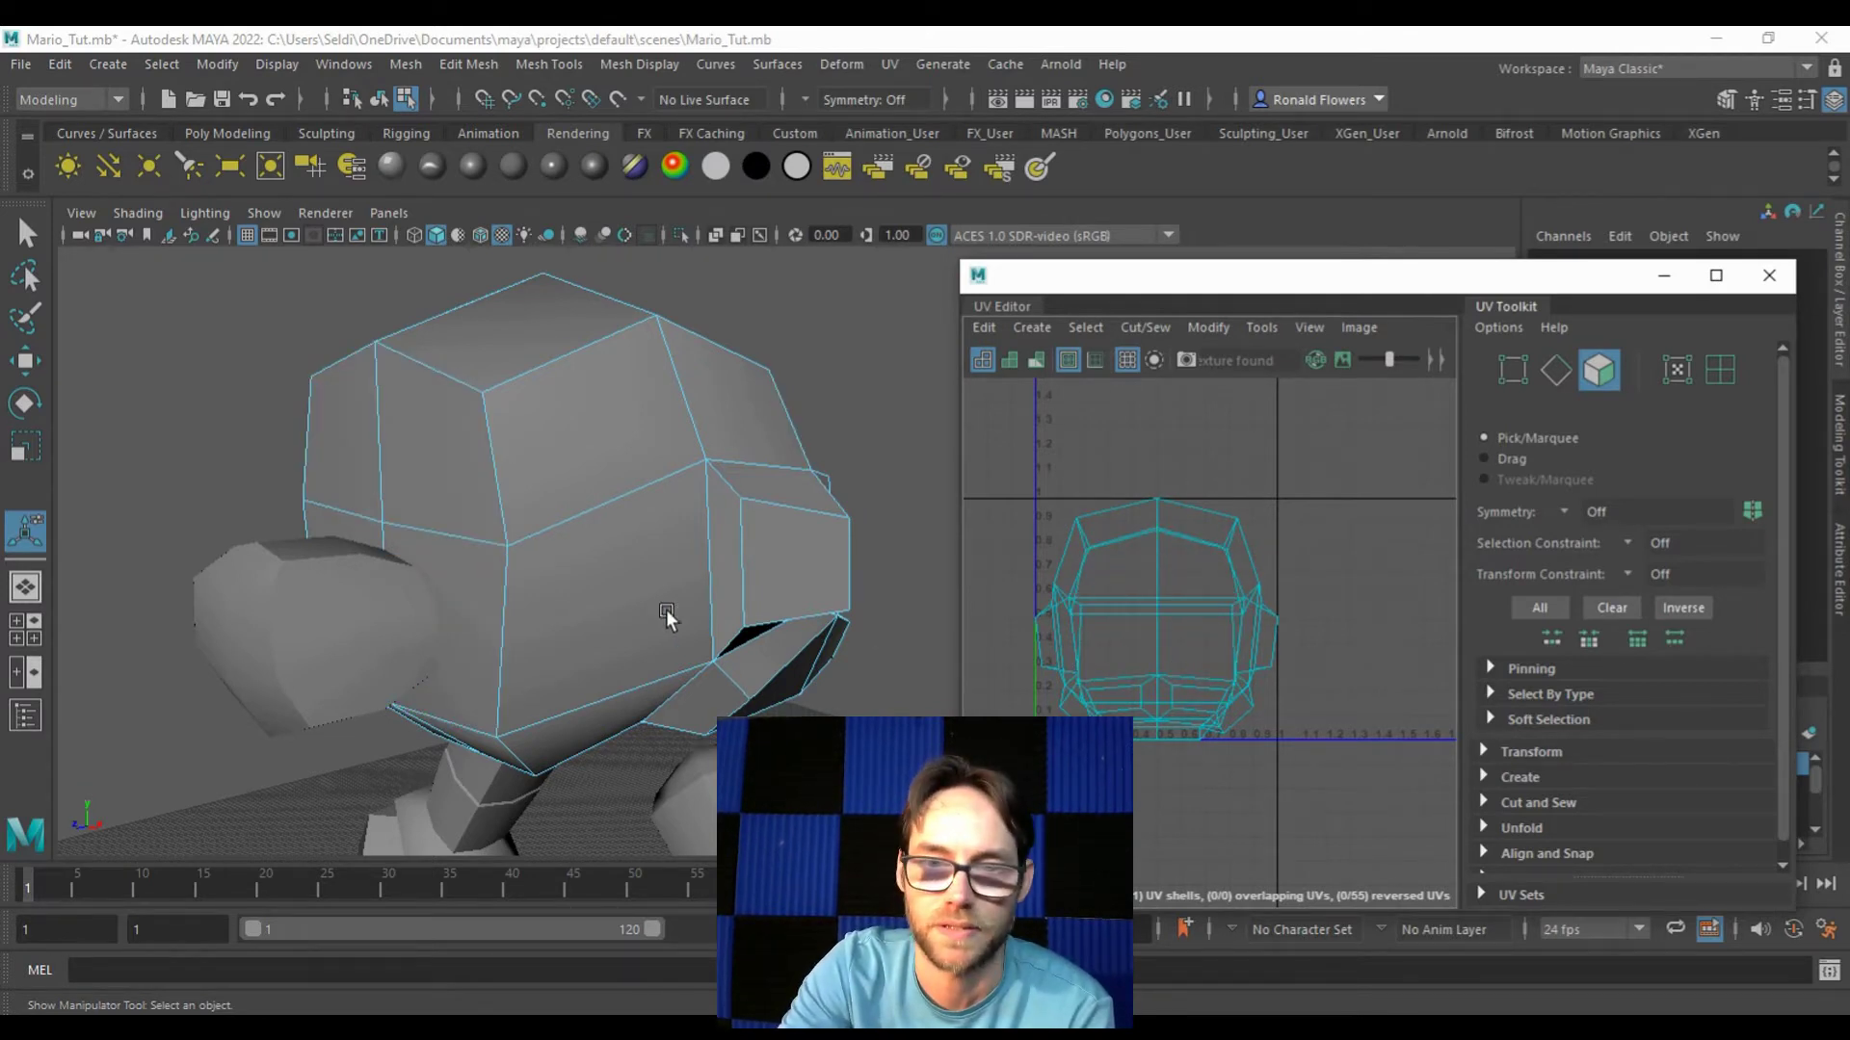
Step: Select the chain of seam edges running over the top of the head
right_click(647, 405)
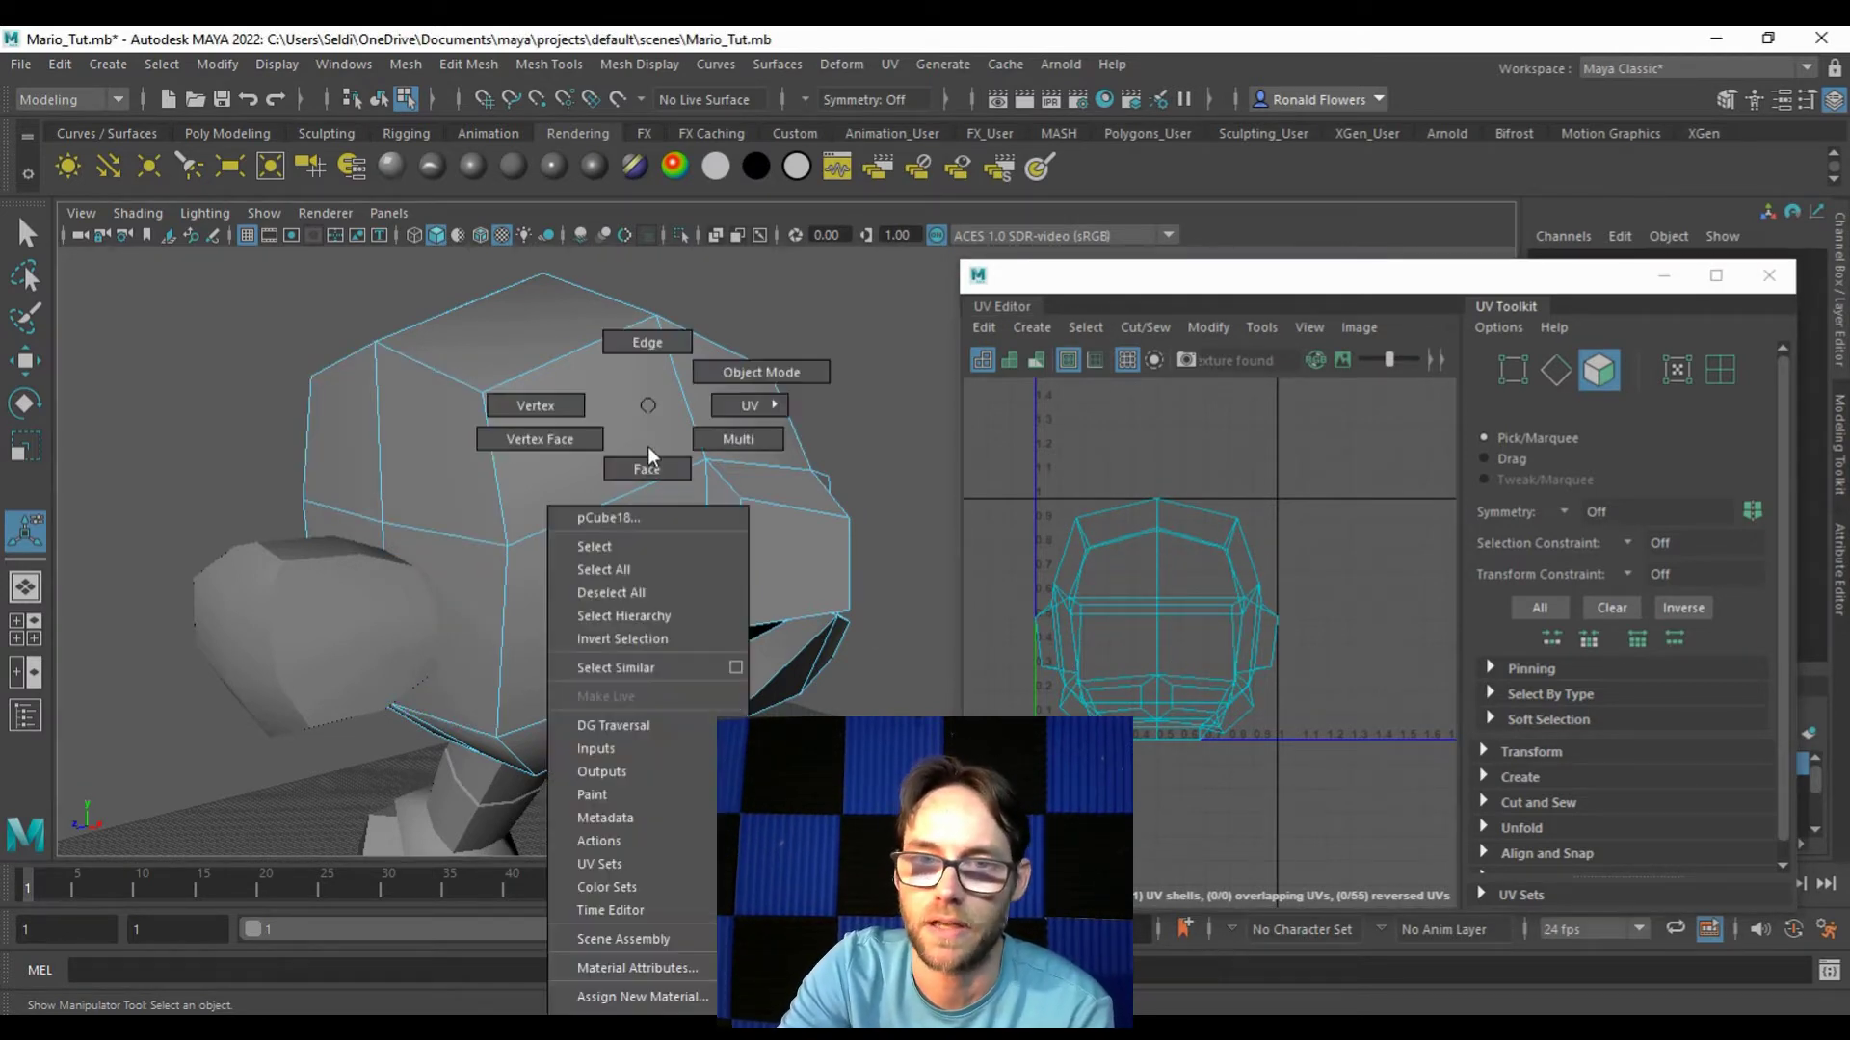
click(655, 347)
alt+drag(647, 369, 464, 517)
click(489, 436)
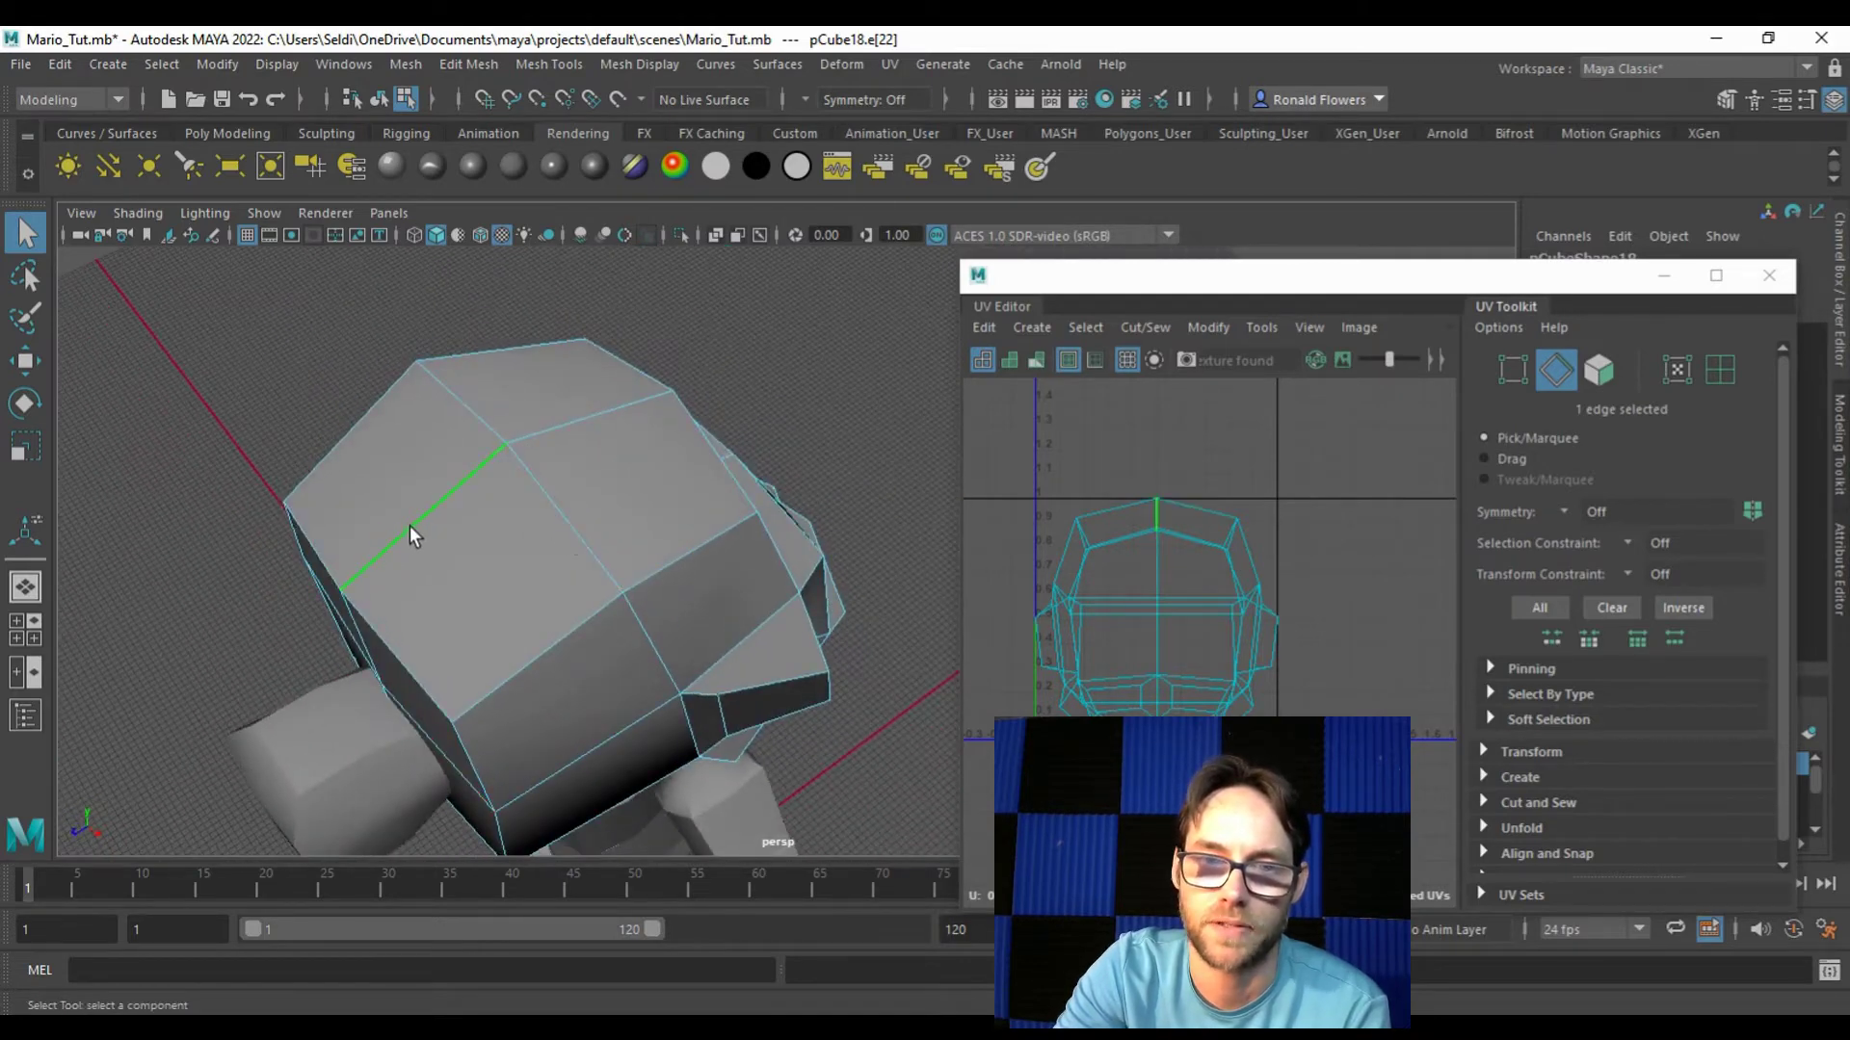
shift+click(572, 431)
alt+drag(775, 460, 535, 432)
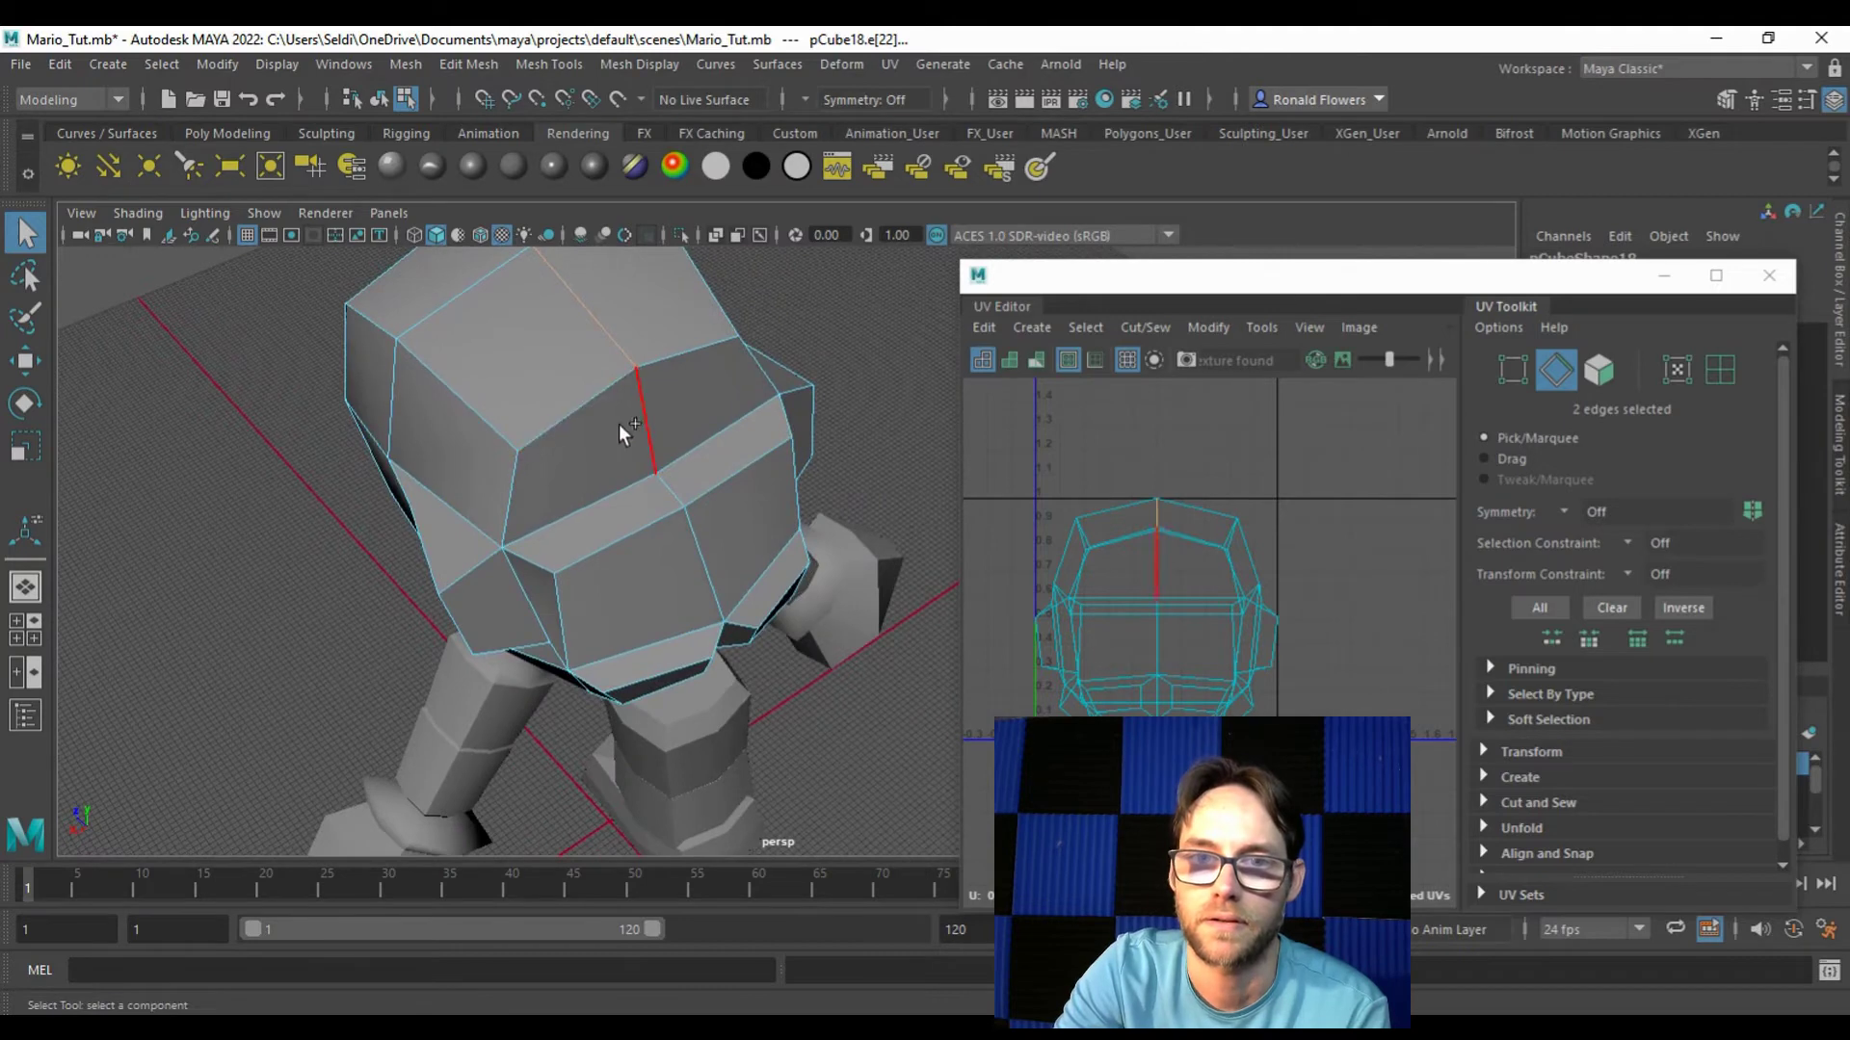
alt+drag(697, 539, 644, 481)
click(686, 558)
shift+click(686, 581)
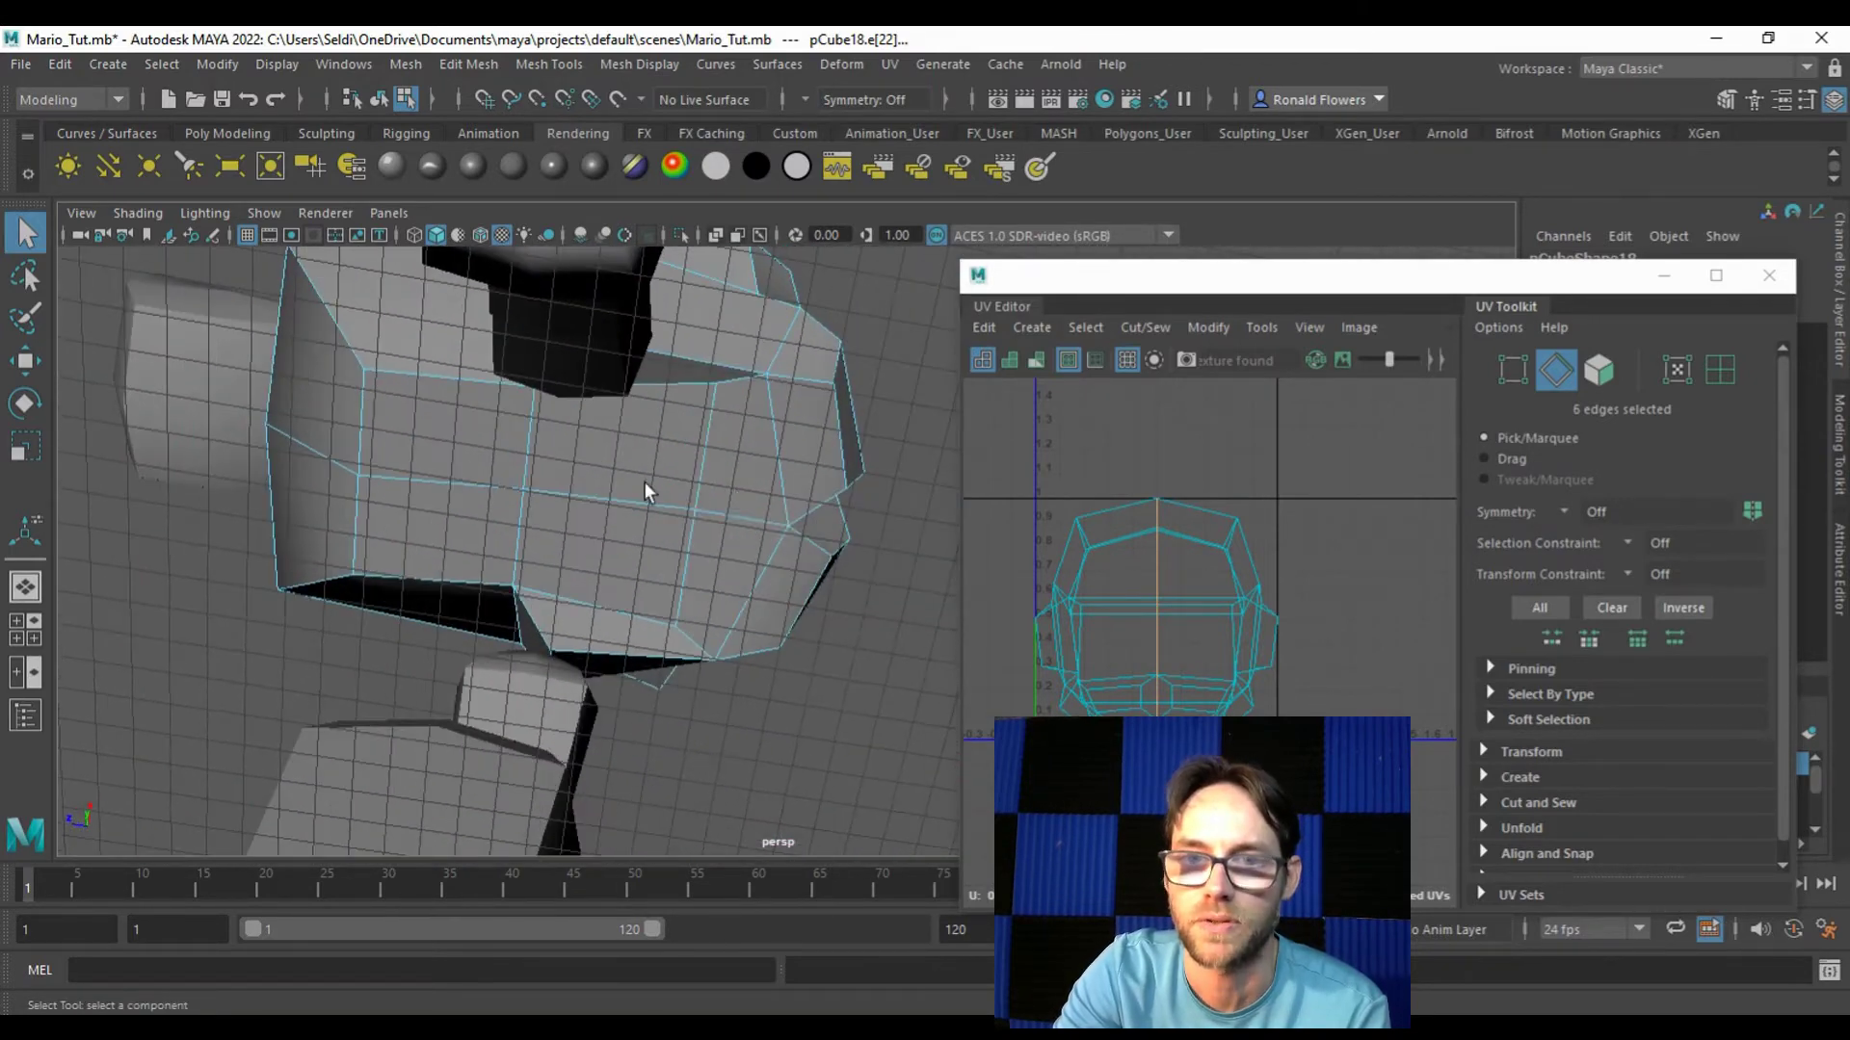
shift+click(652, 507)
shift+click(506, 520)
shift+click(385, 480)
Step: Cut the head's UVs along the selected seam with the UV Toolkit's Cut command
alt+drag(302, 421, 501, 471)
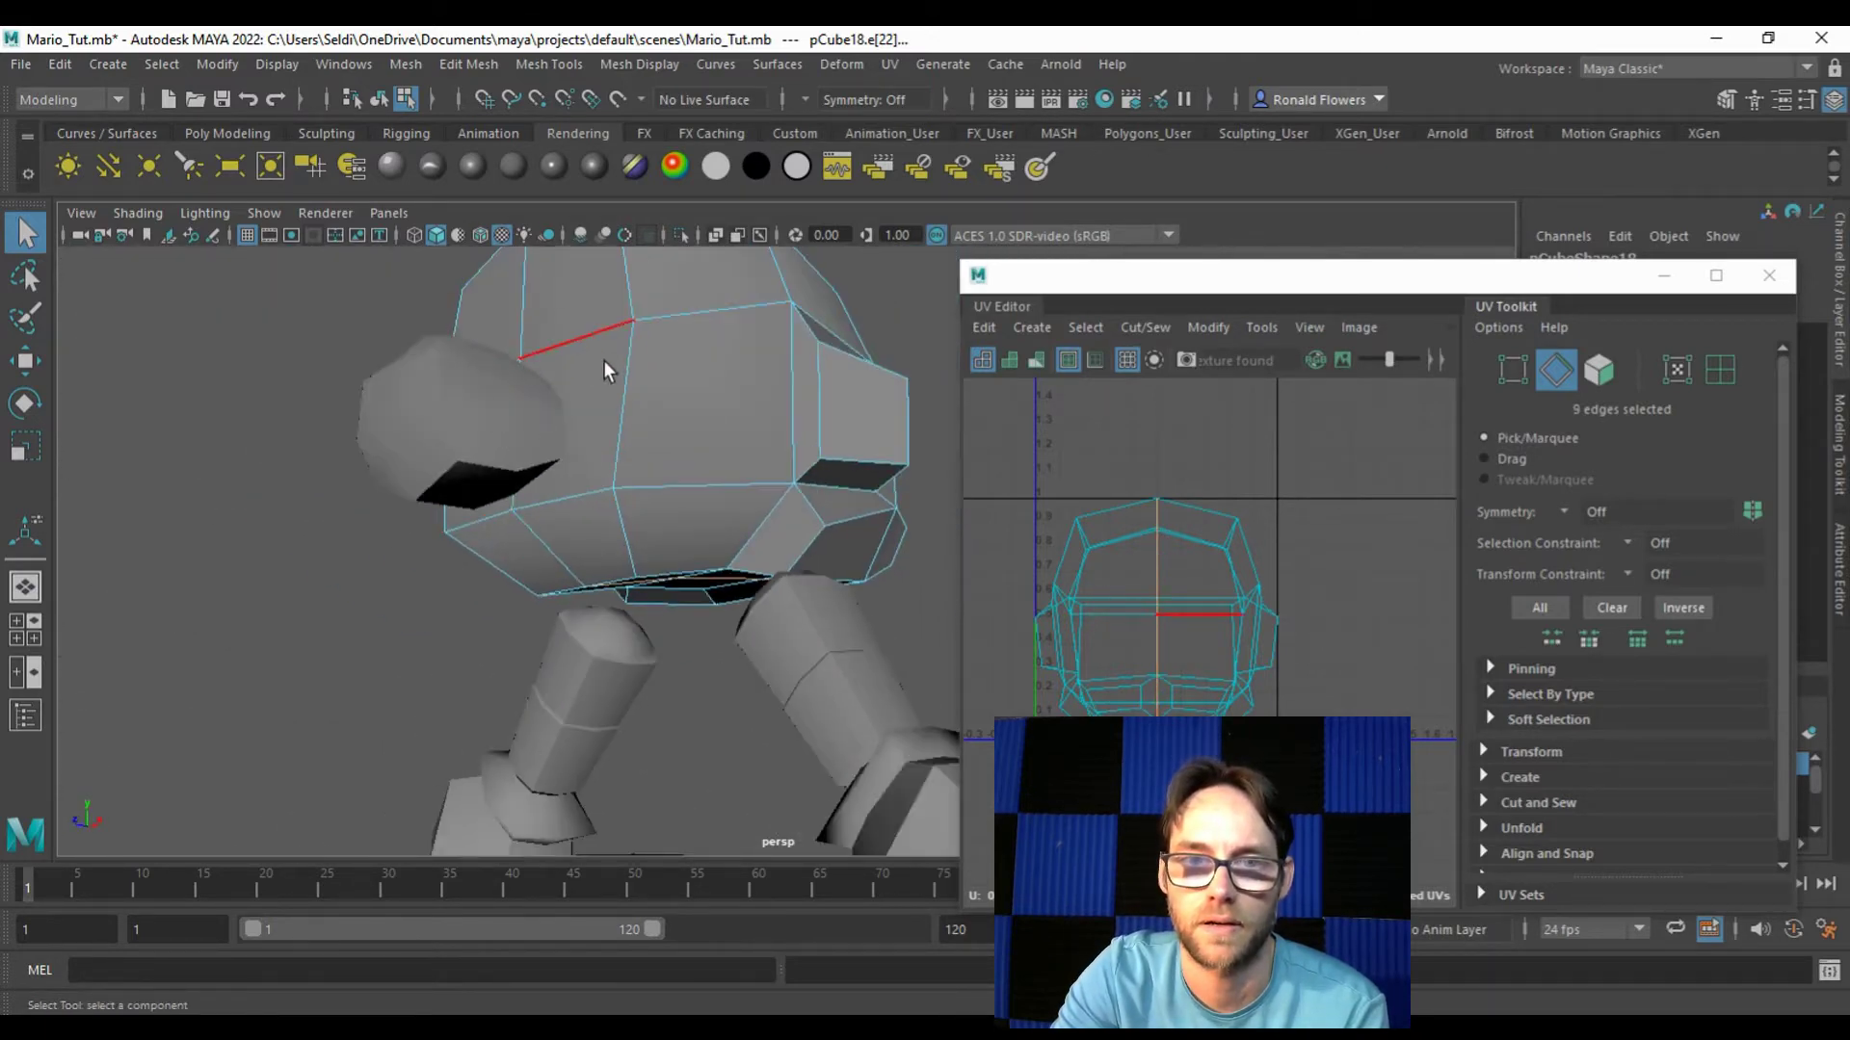
alt+drag(603, 361, 424, 437)
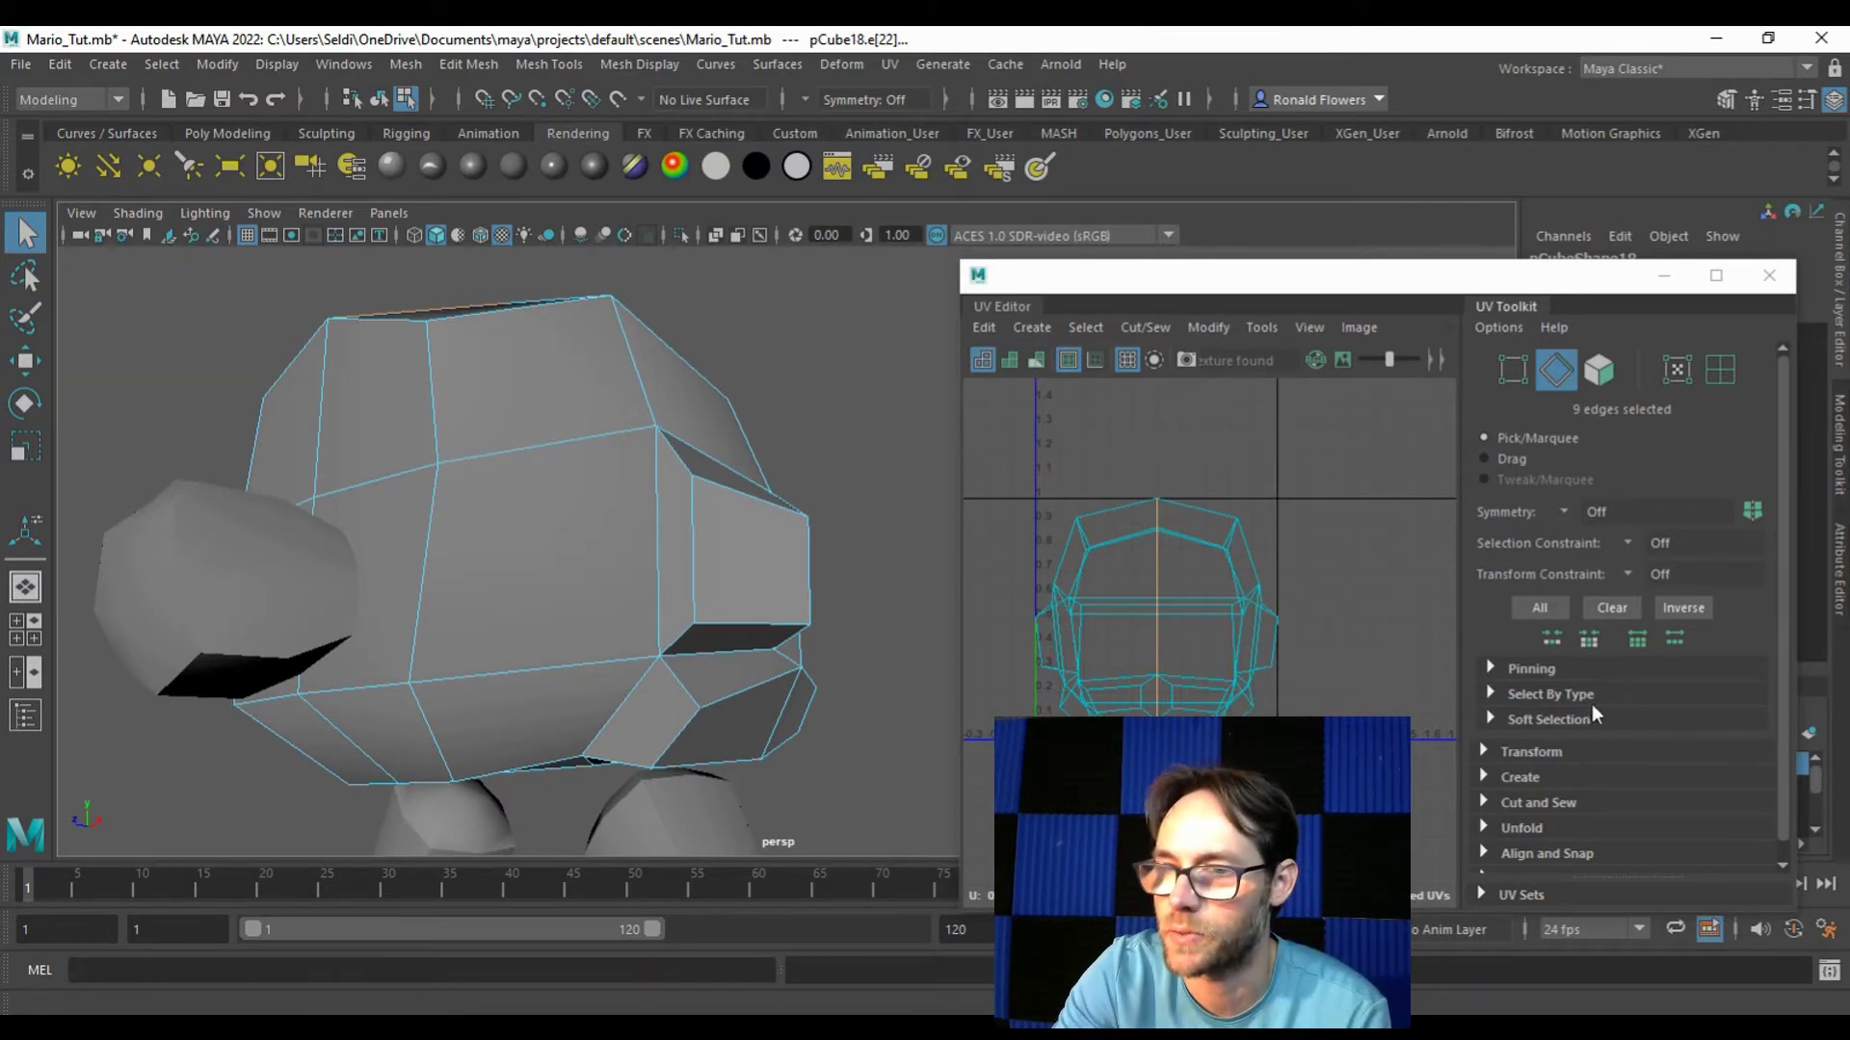
scroll(1564, 733, down, 1)
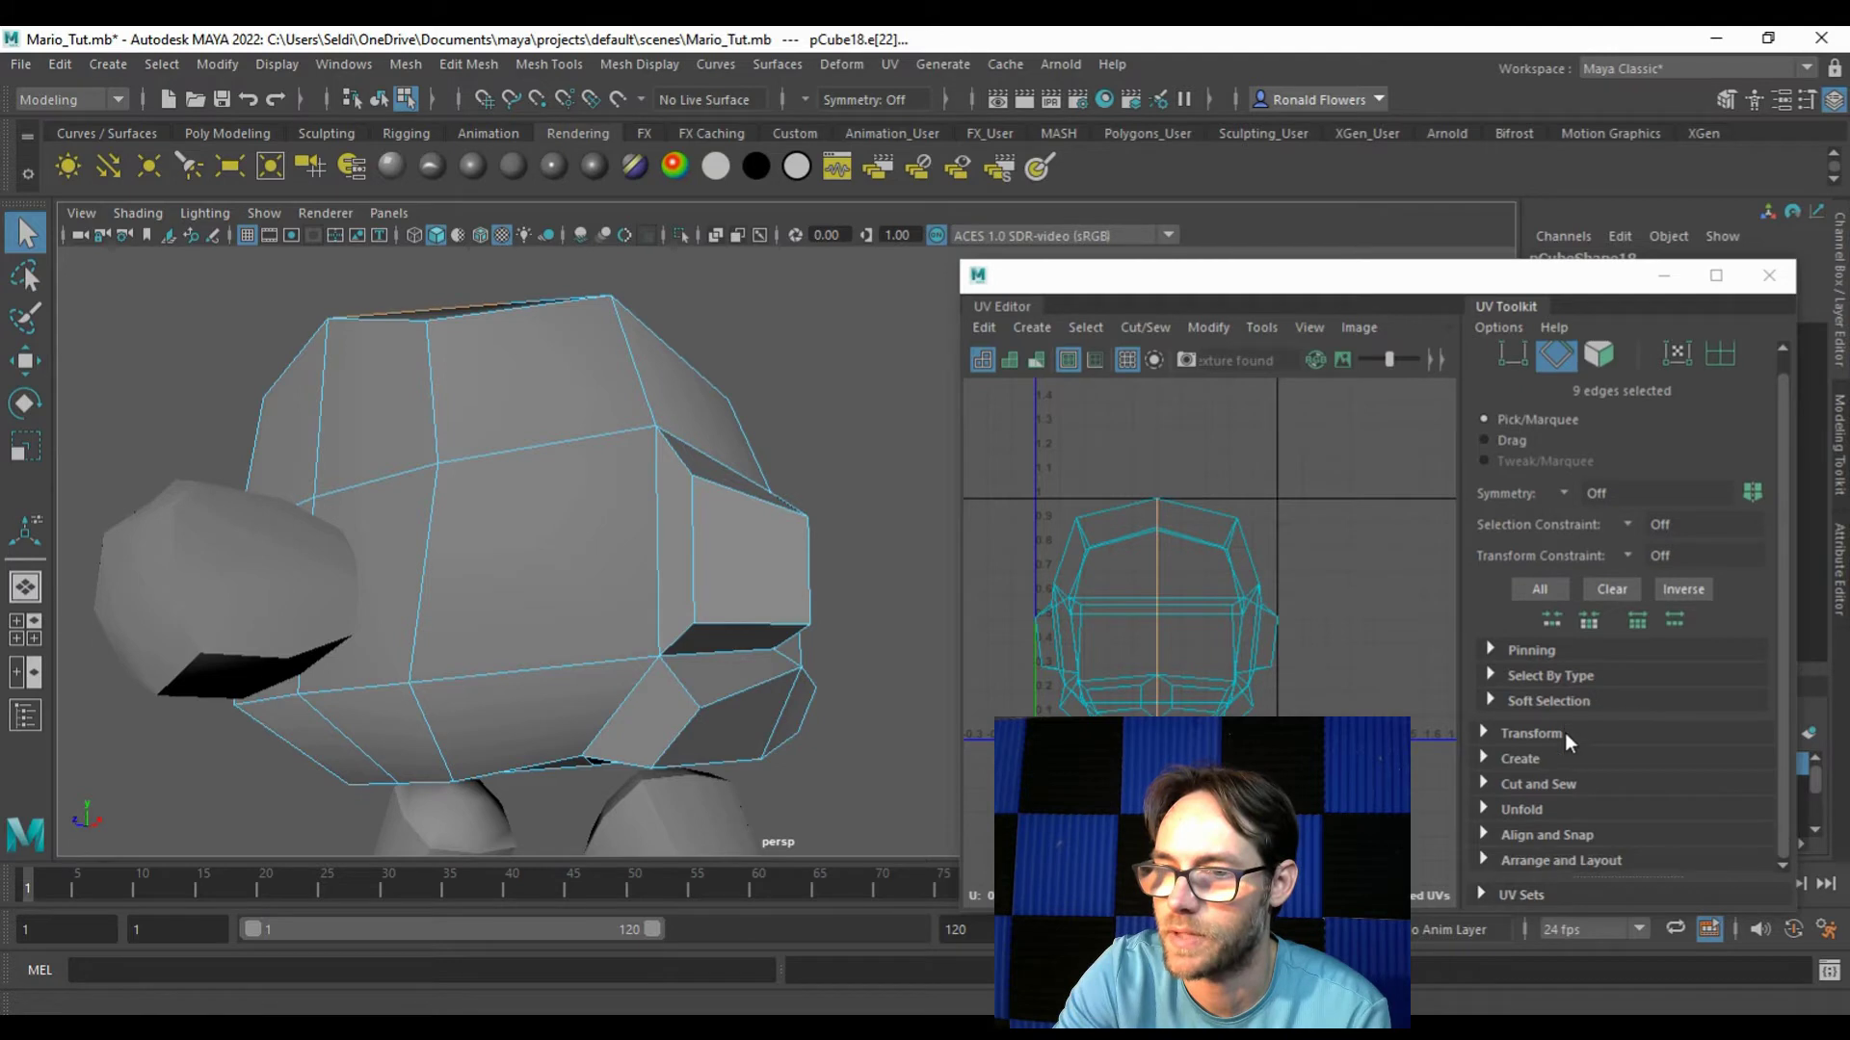
click(1499, 785)
scroll(1517, 675, down, 3)
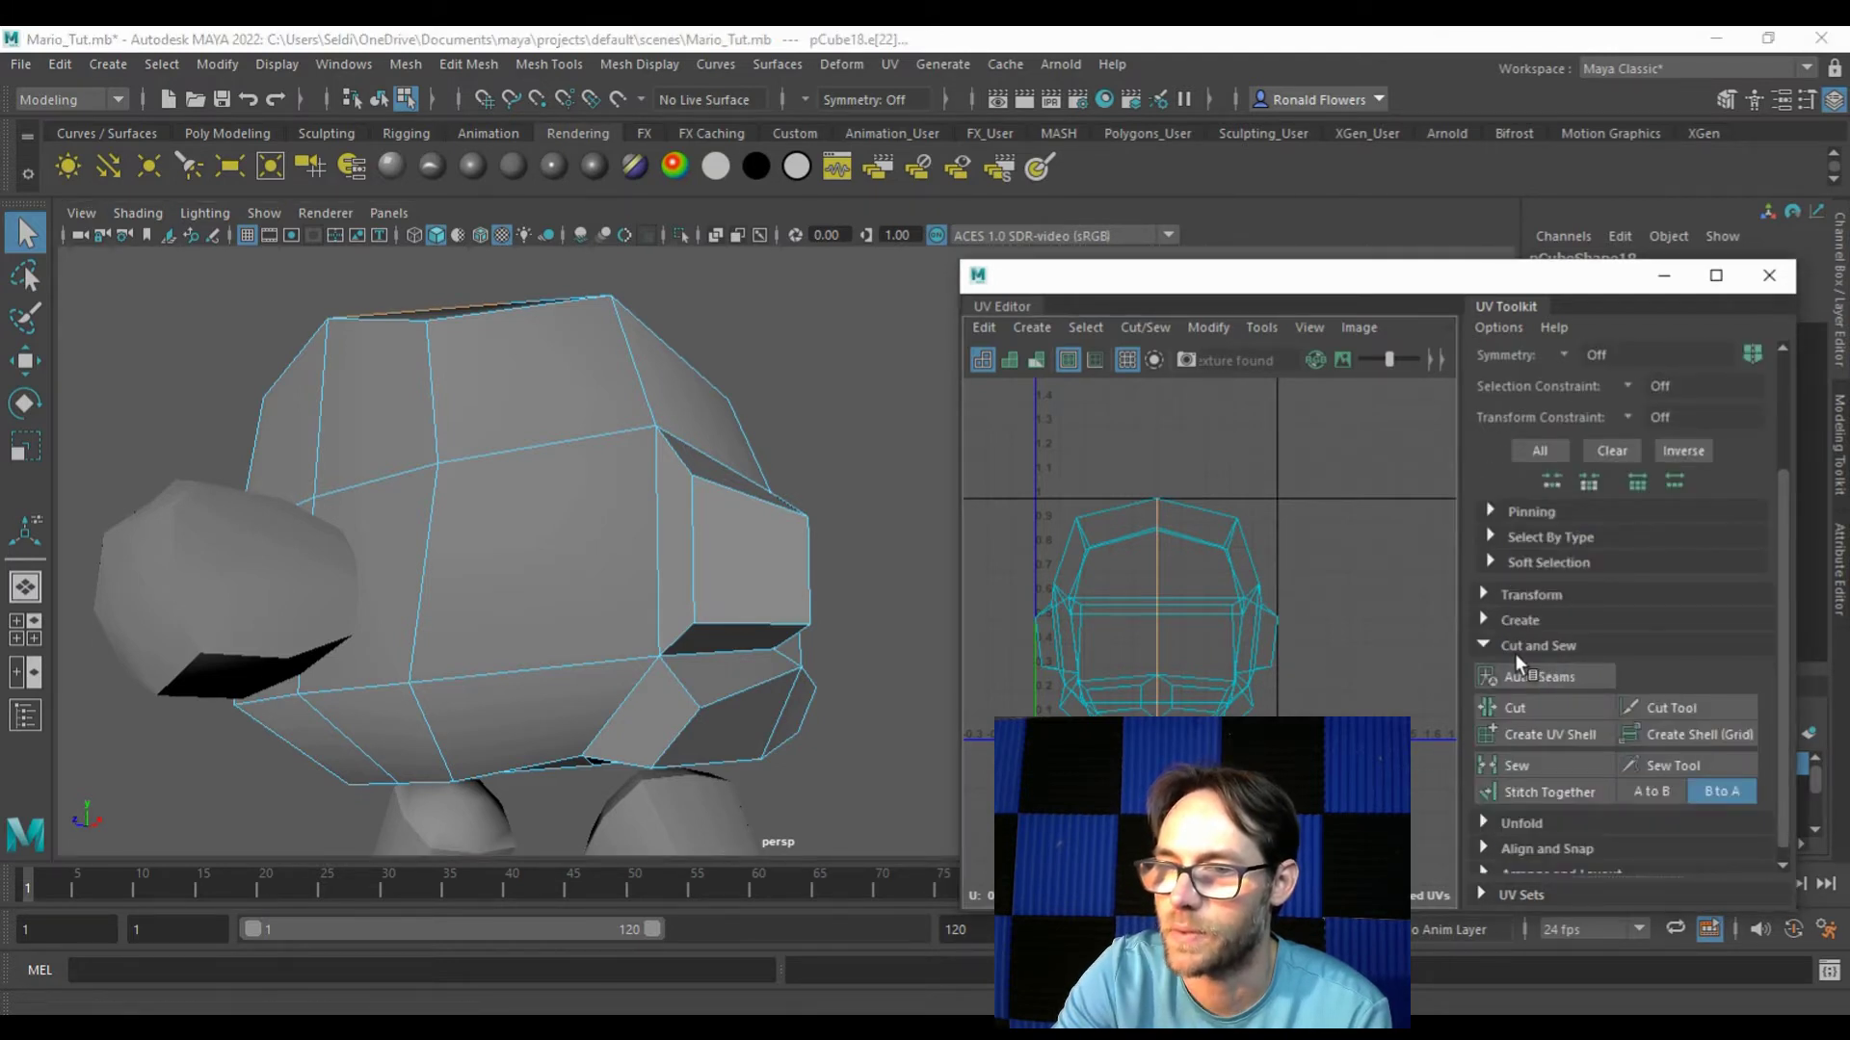
click(1547, 709)
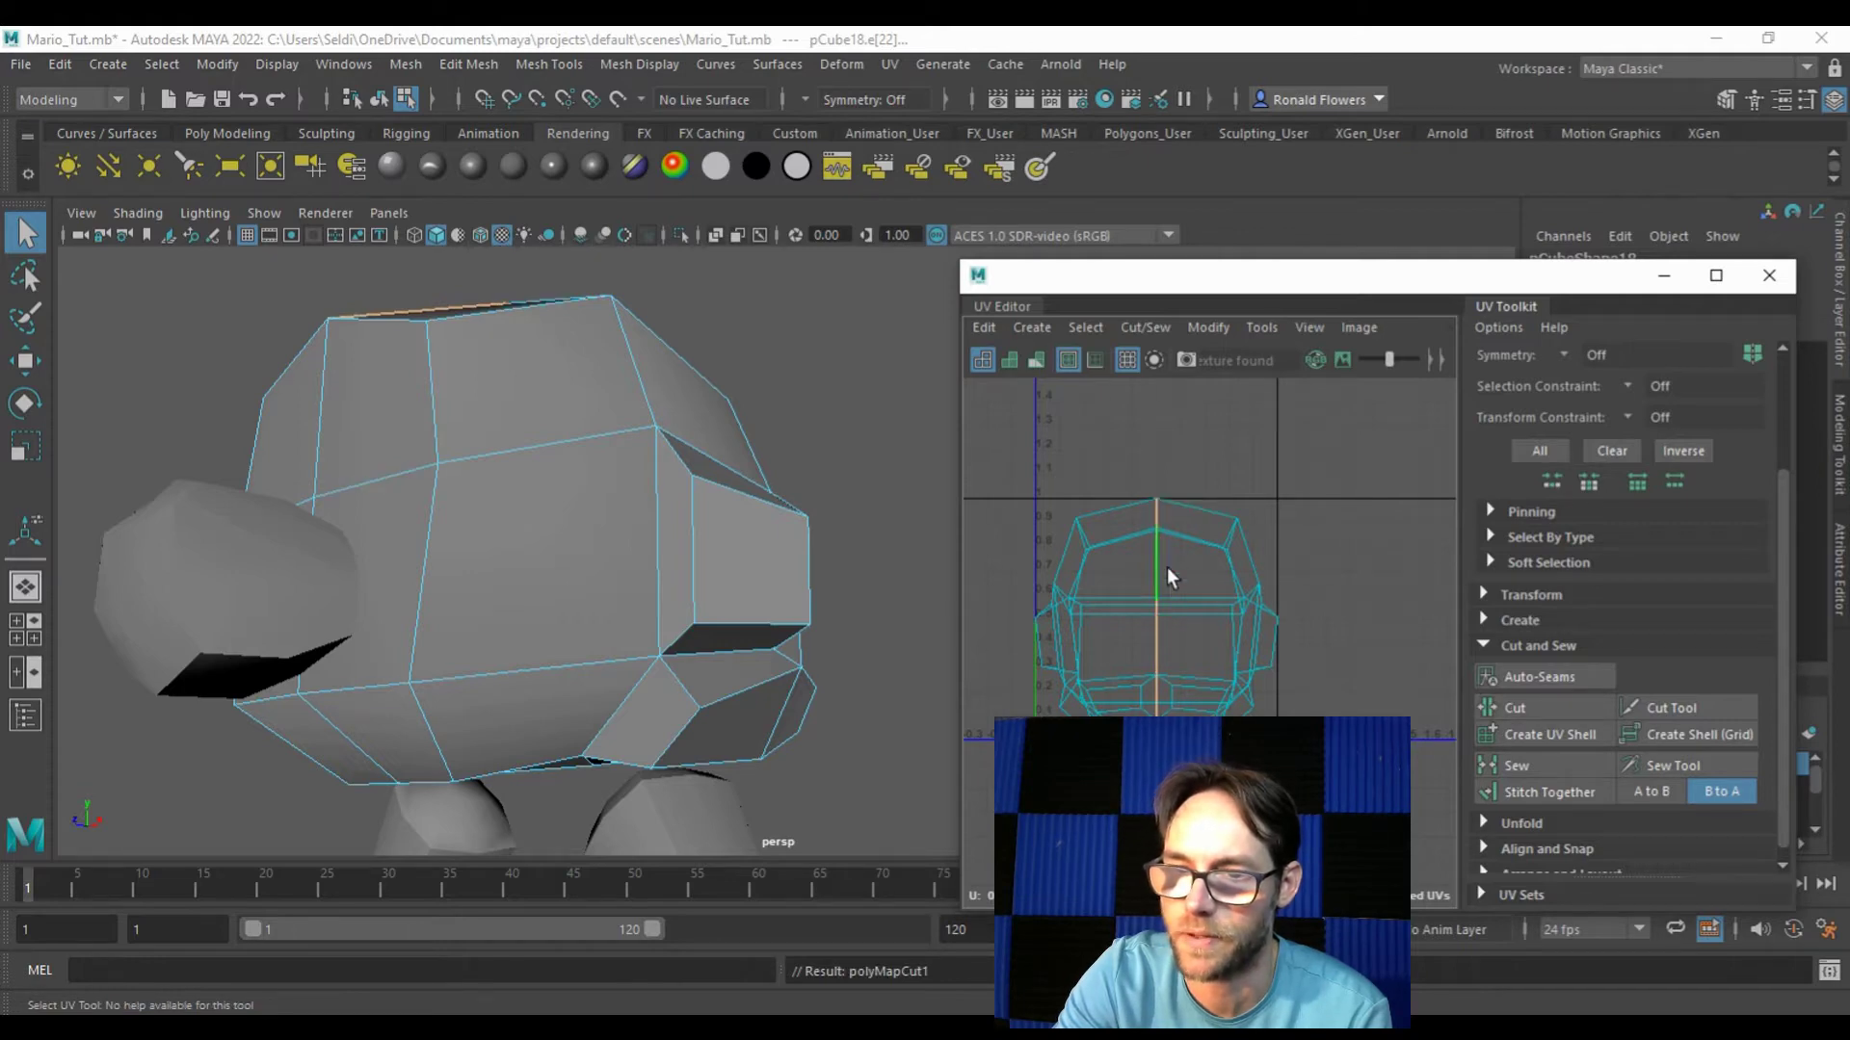
alt+drag(730, 515, 636, 468)
right_drag(1085, 449, 1216, 449)
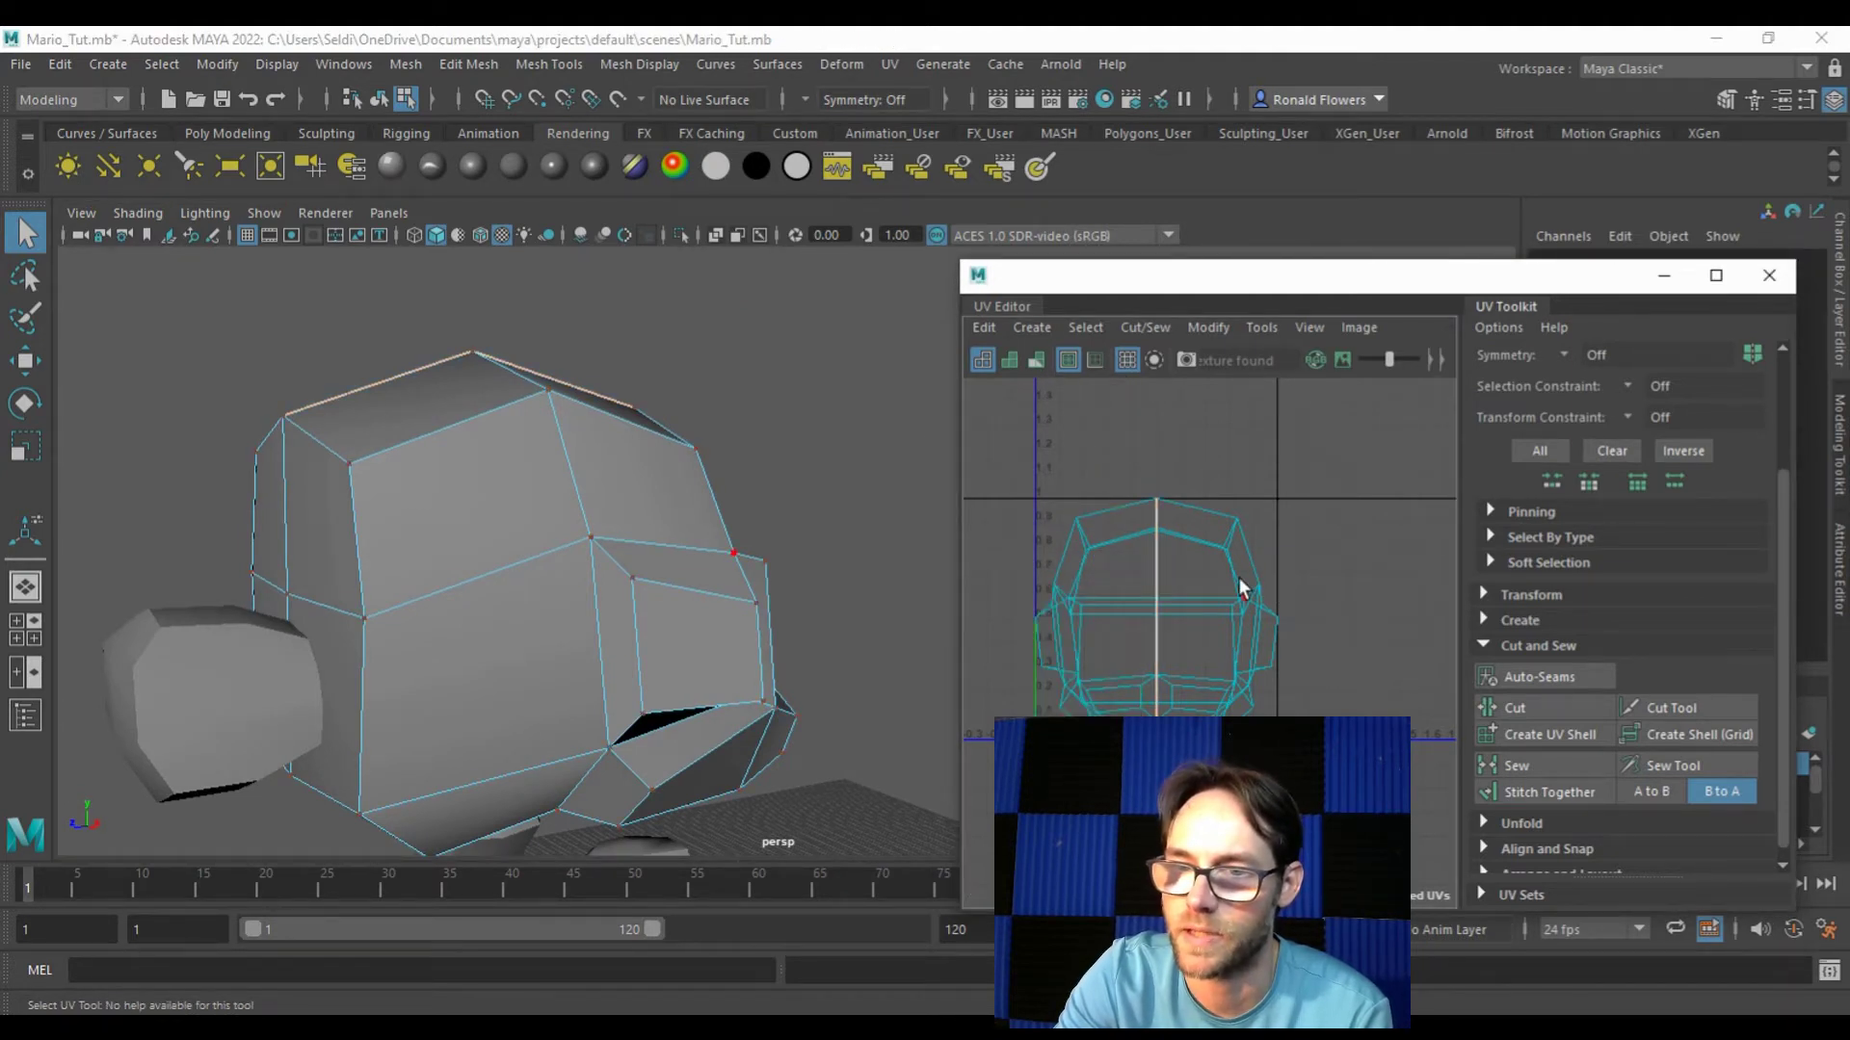
Step: Select the head UV shell and unfold it flat
double_click(1241, 588)
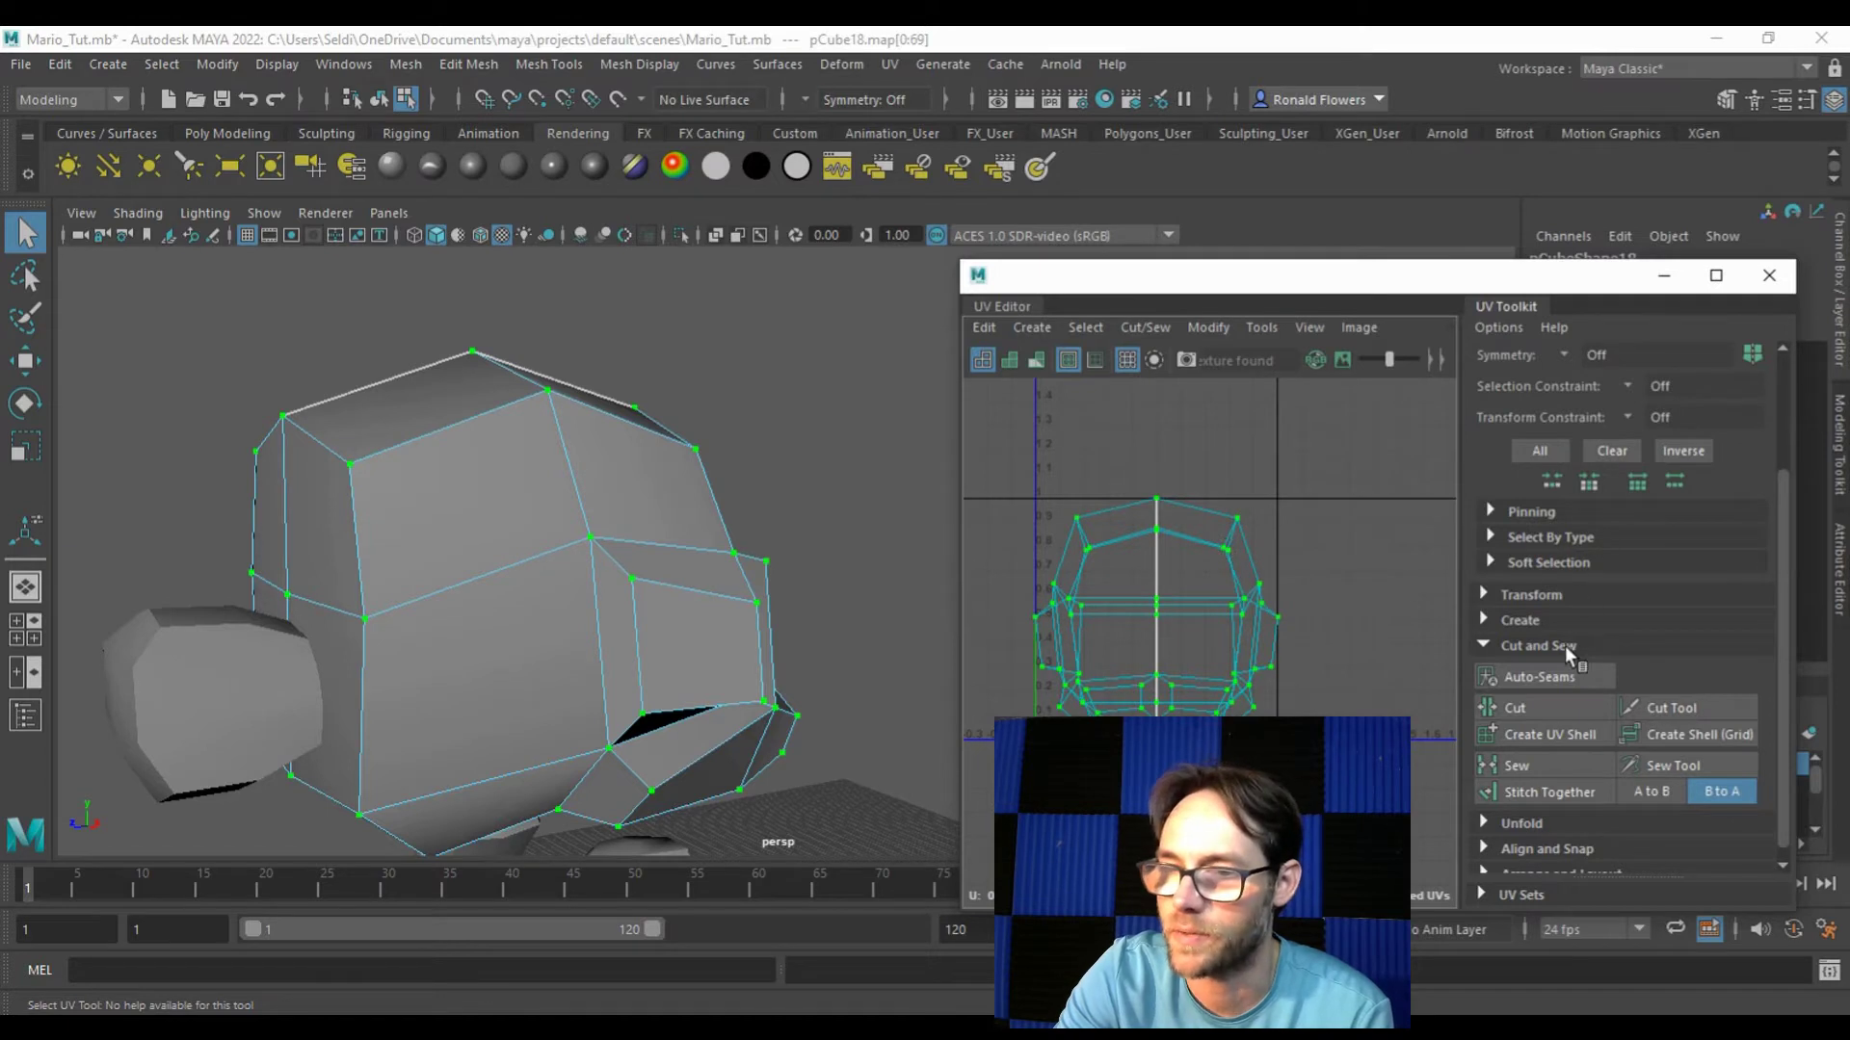
scroll(1580, 775, down, 1)
click(1486, 809)
scroll(1524, 676, down, 3)
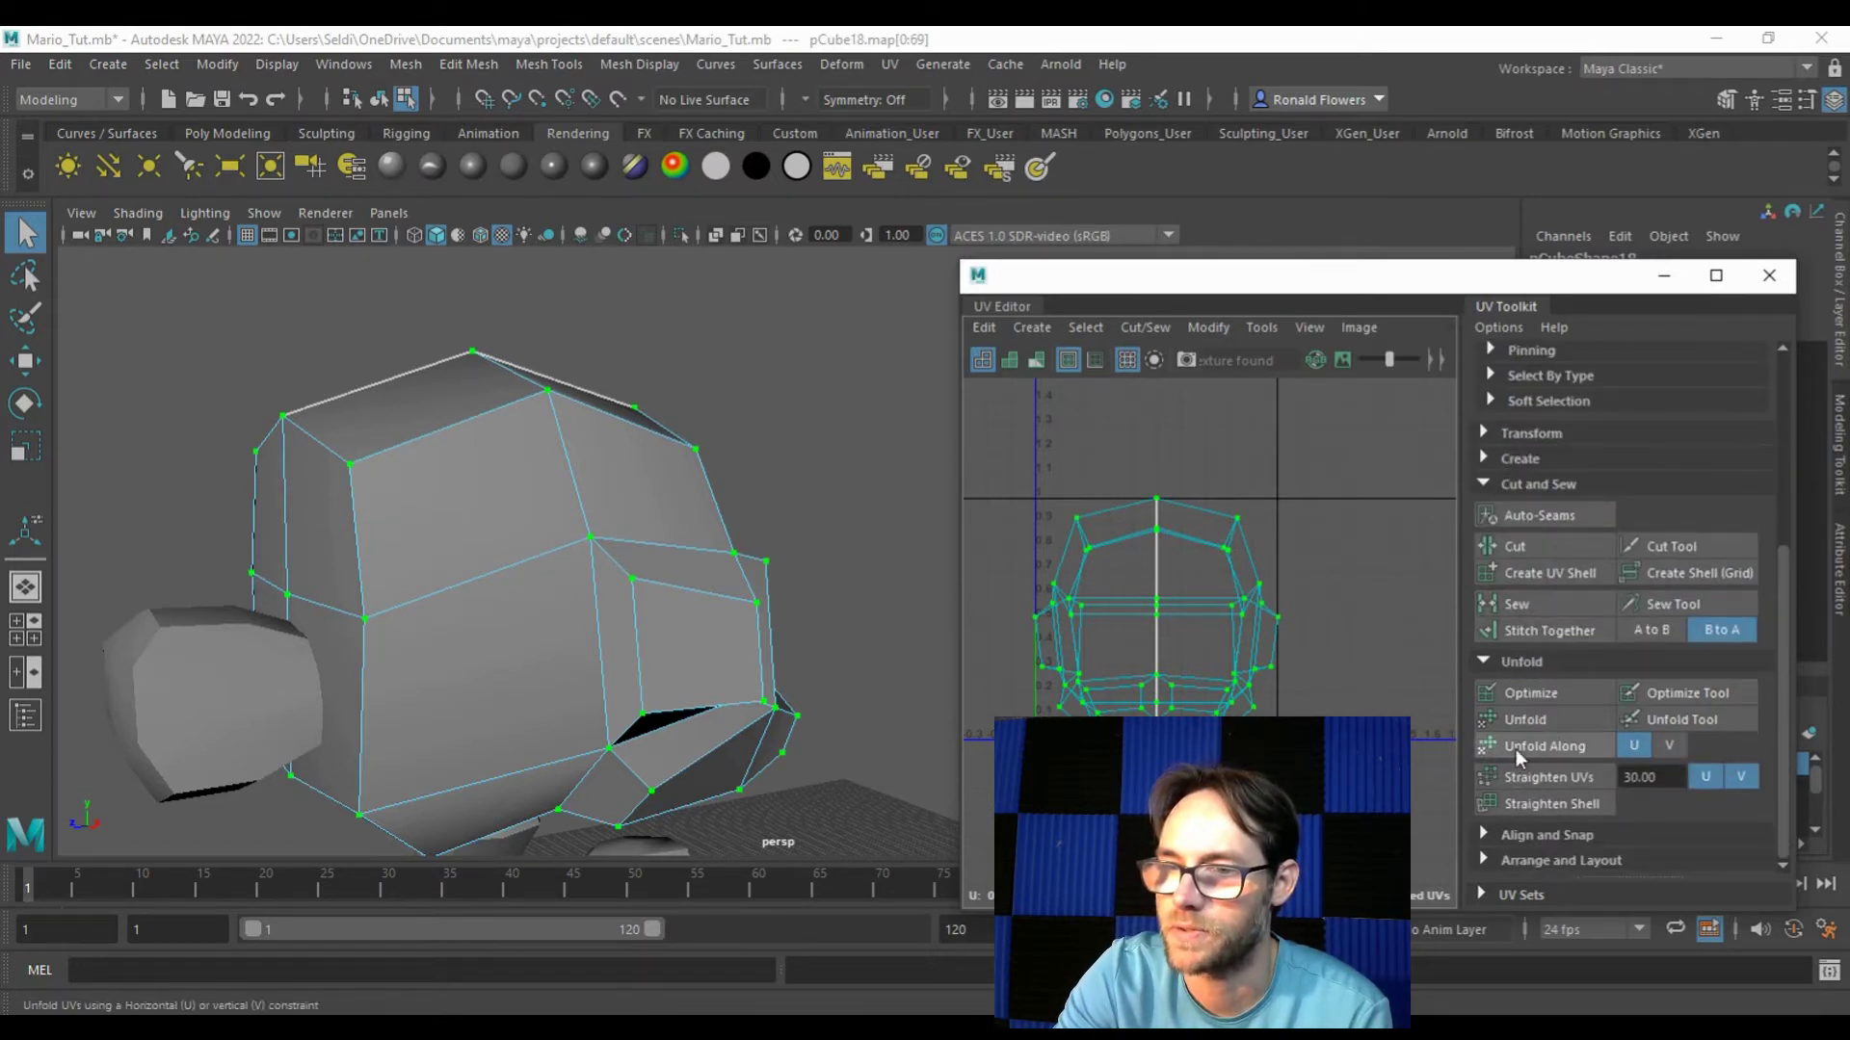
click(1558, 717)
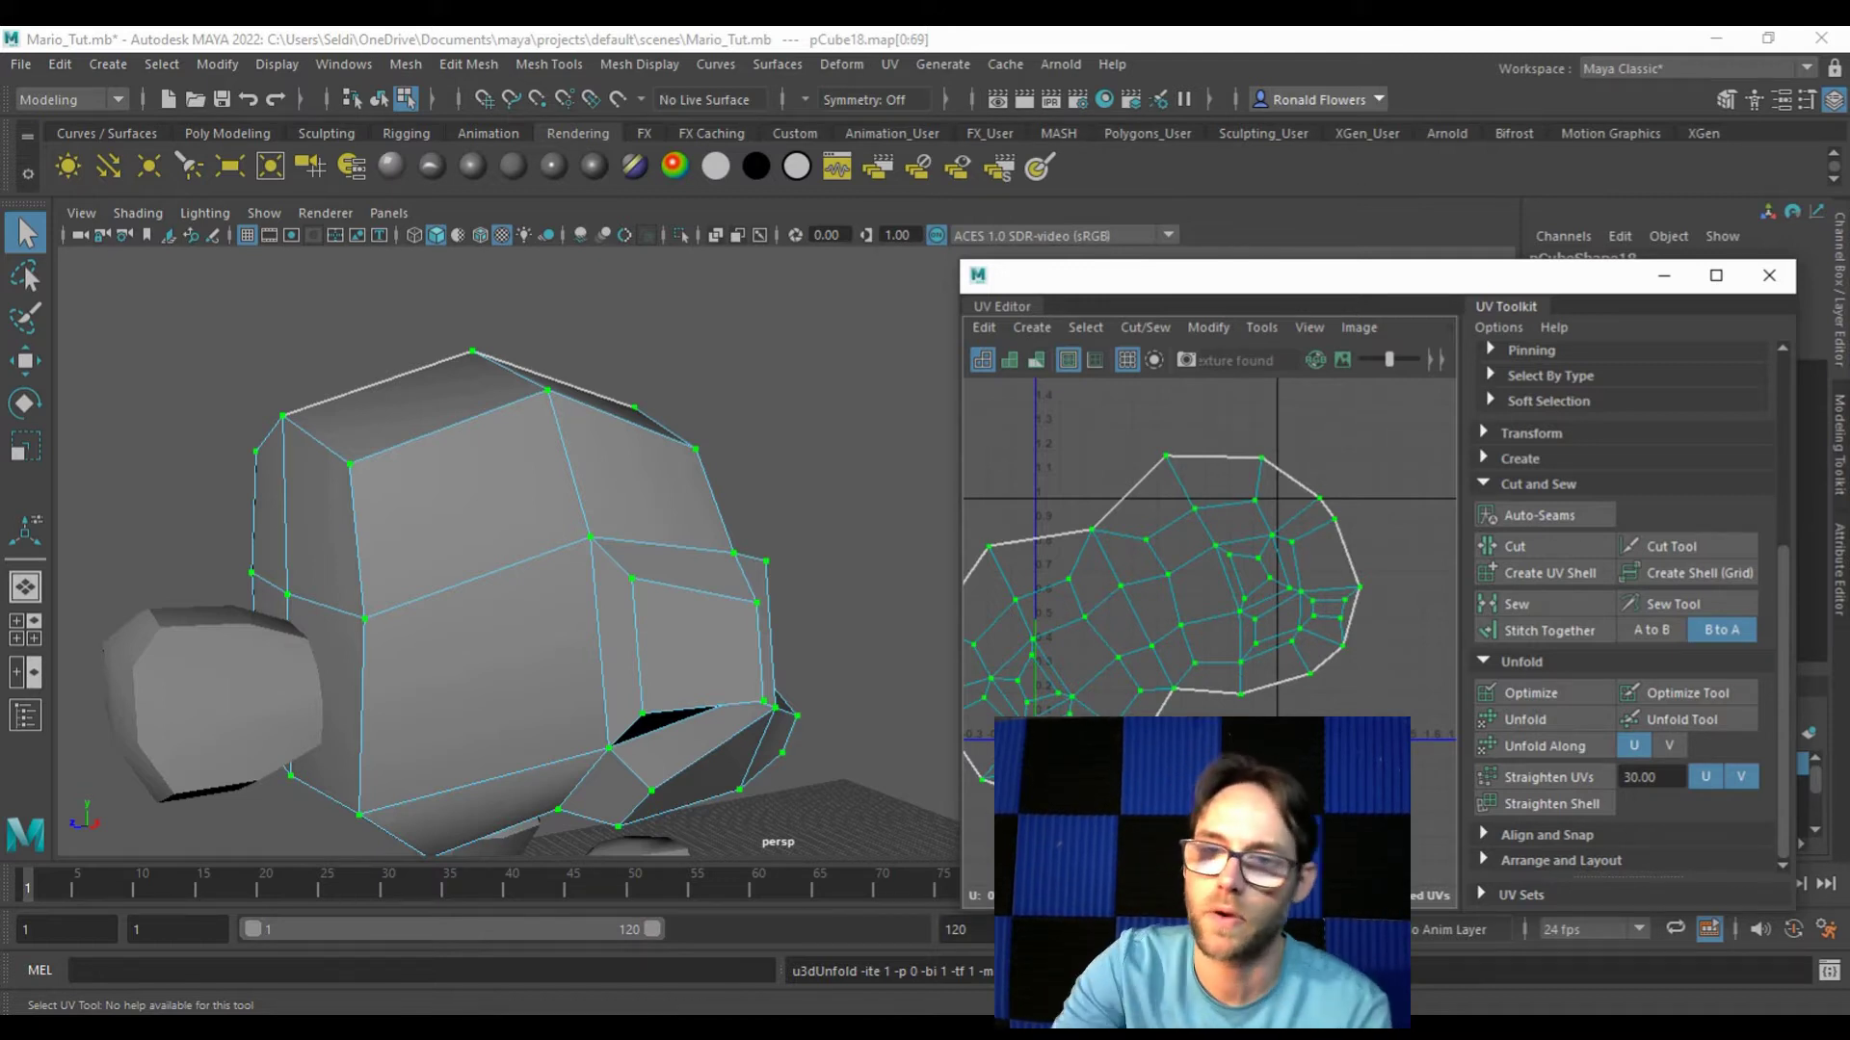
Step: Rotate the unfolded head shell until it stands upright
right_click(1071, 445)
right_drag(1071, 443, 1124, 443)
drag(1048, 454, 1160, 610)
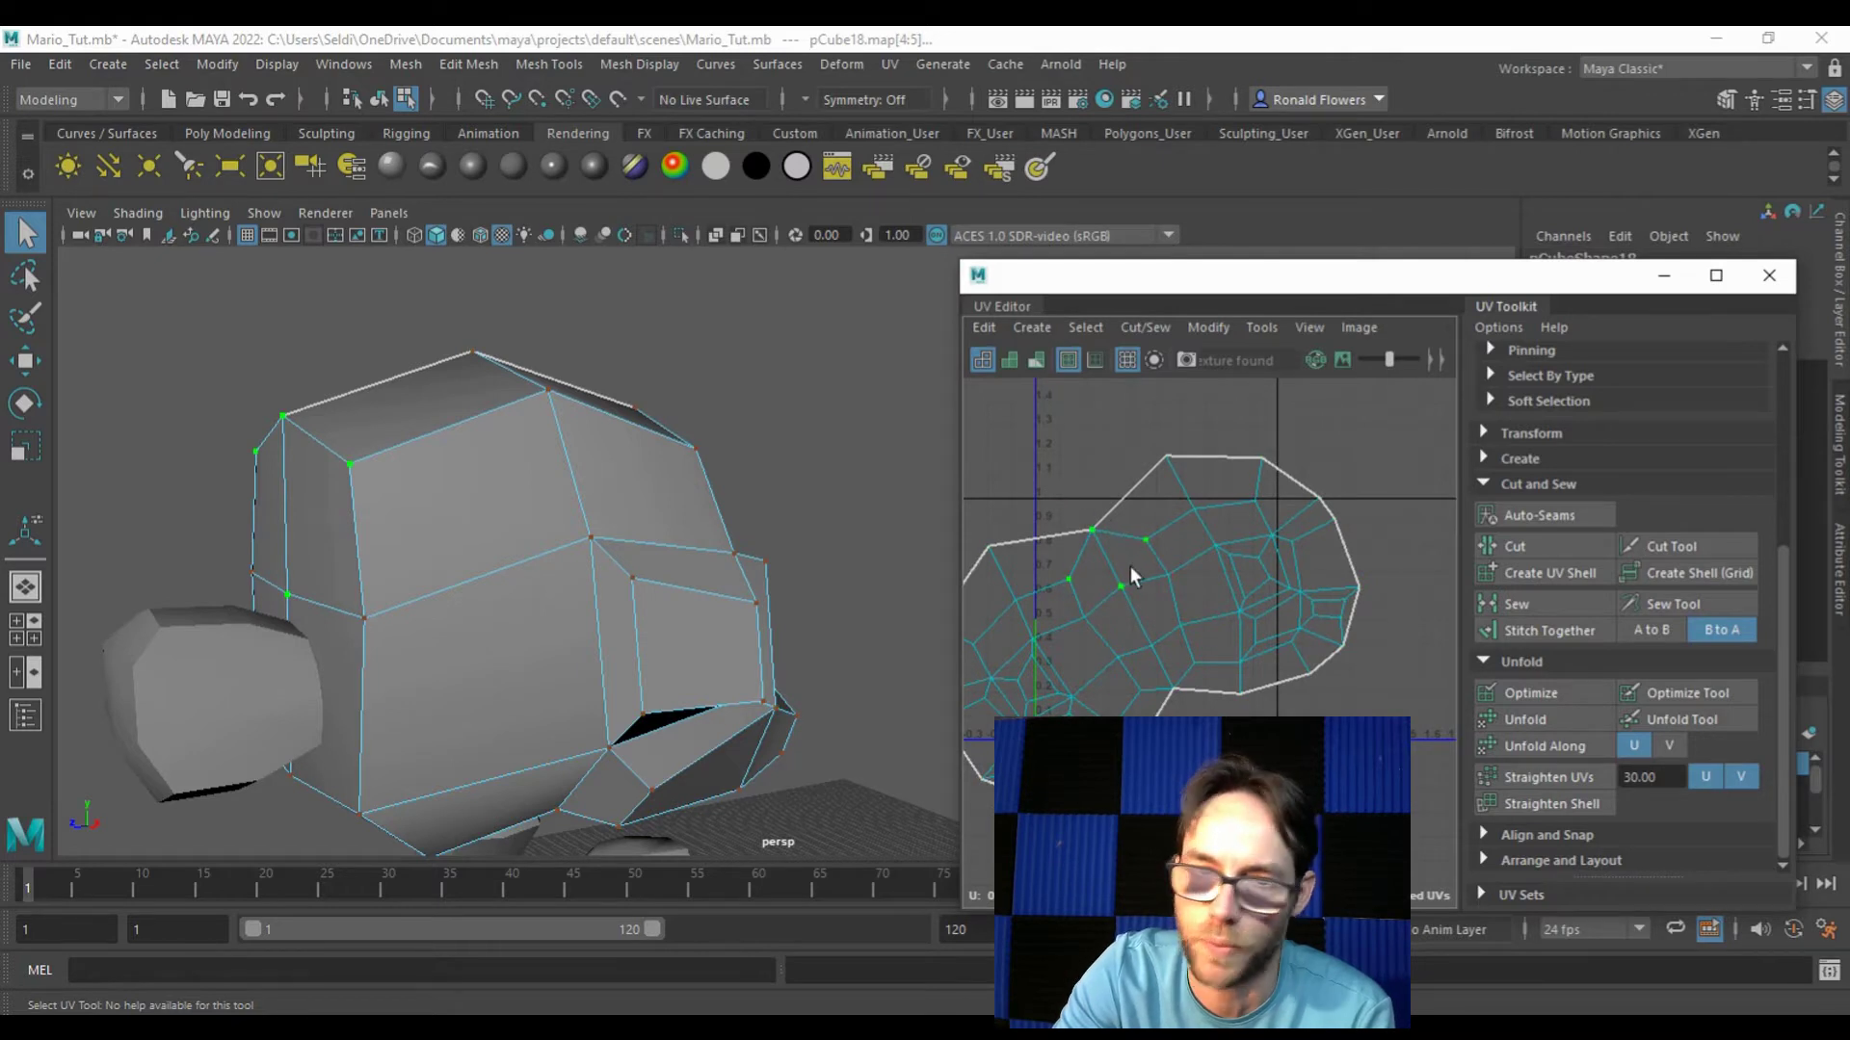
alt+drag(767, 529, 493, 414)
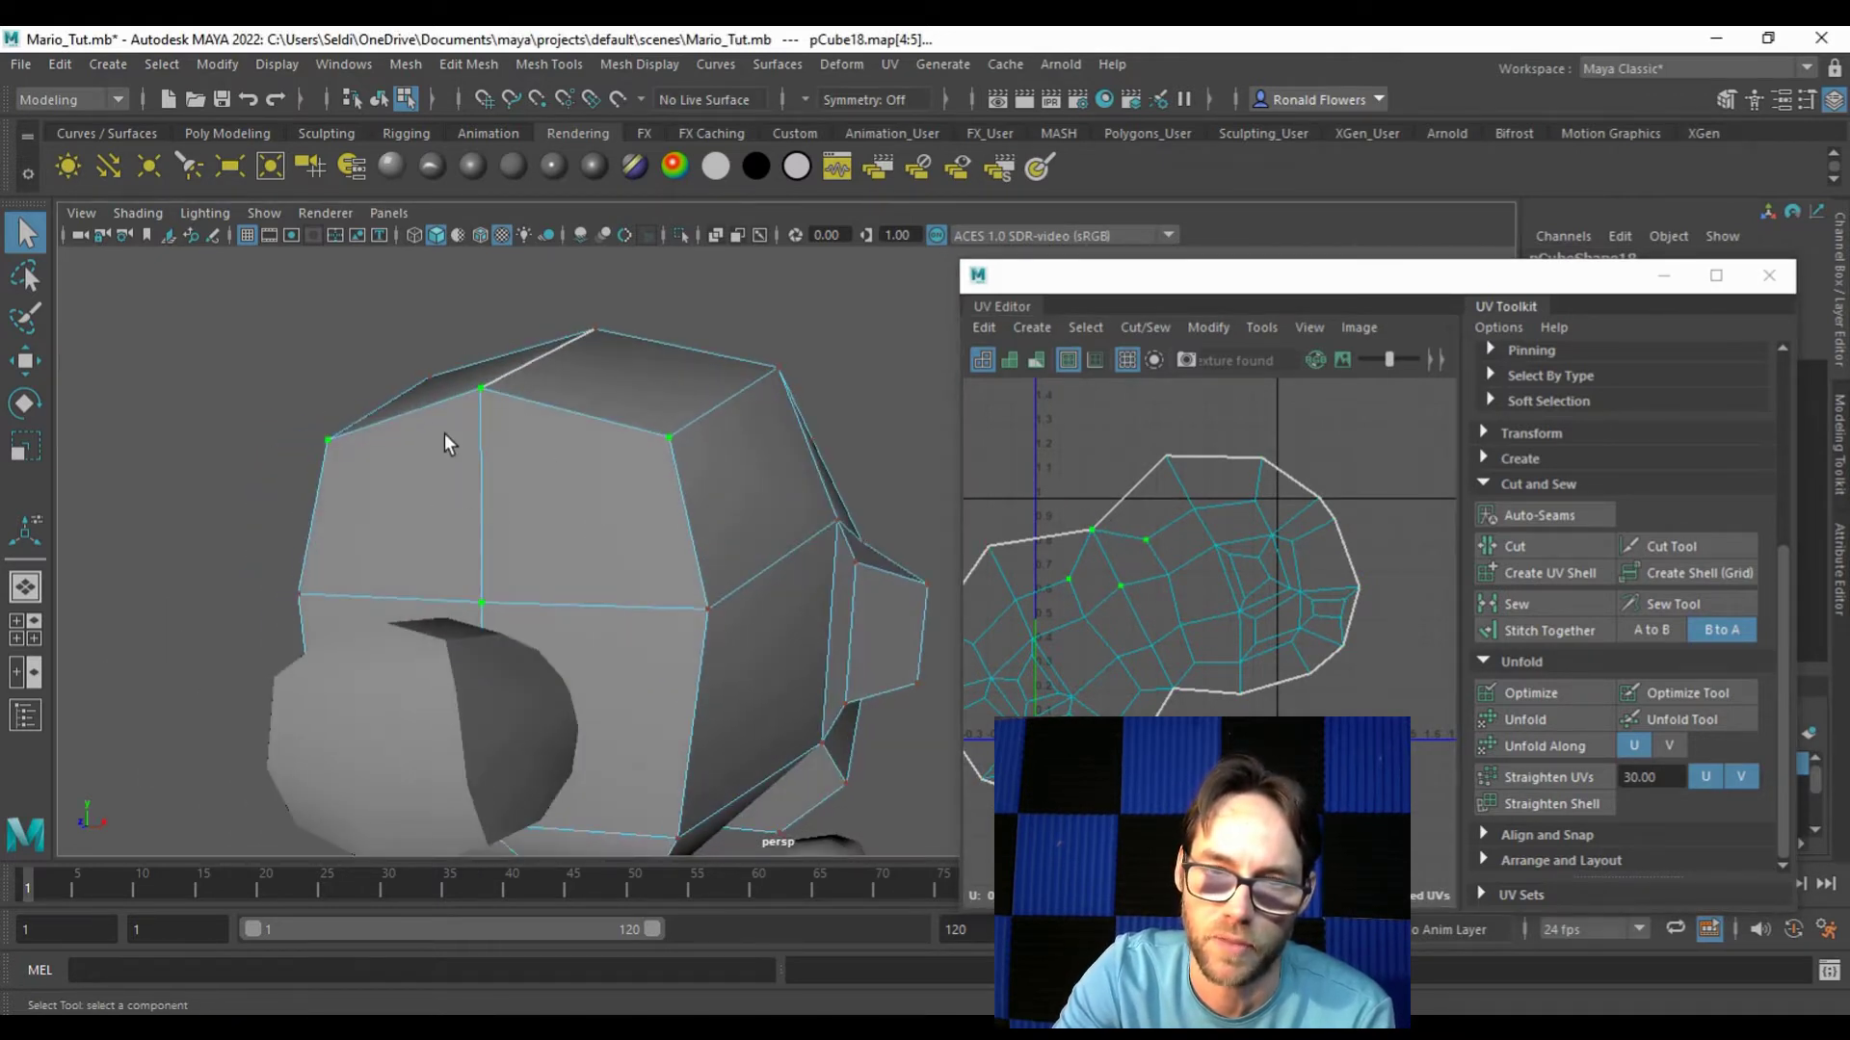
alt+middle_drag(1002, 540, 1122, 441)
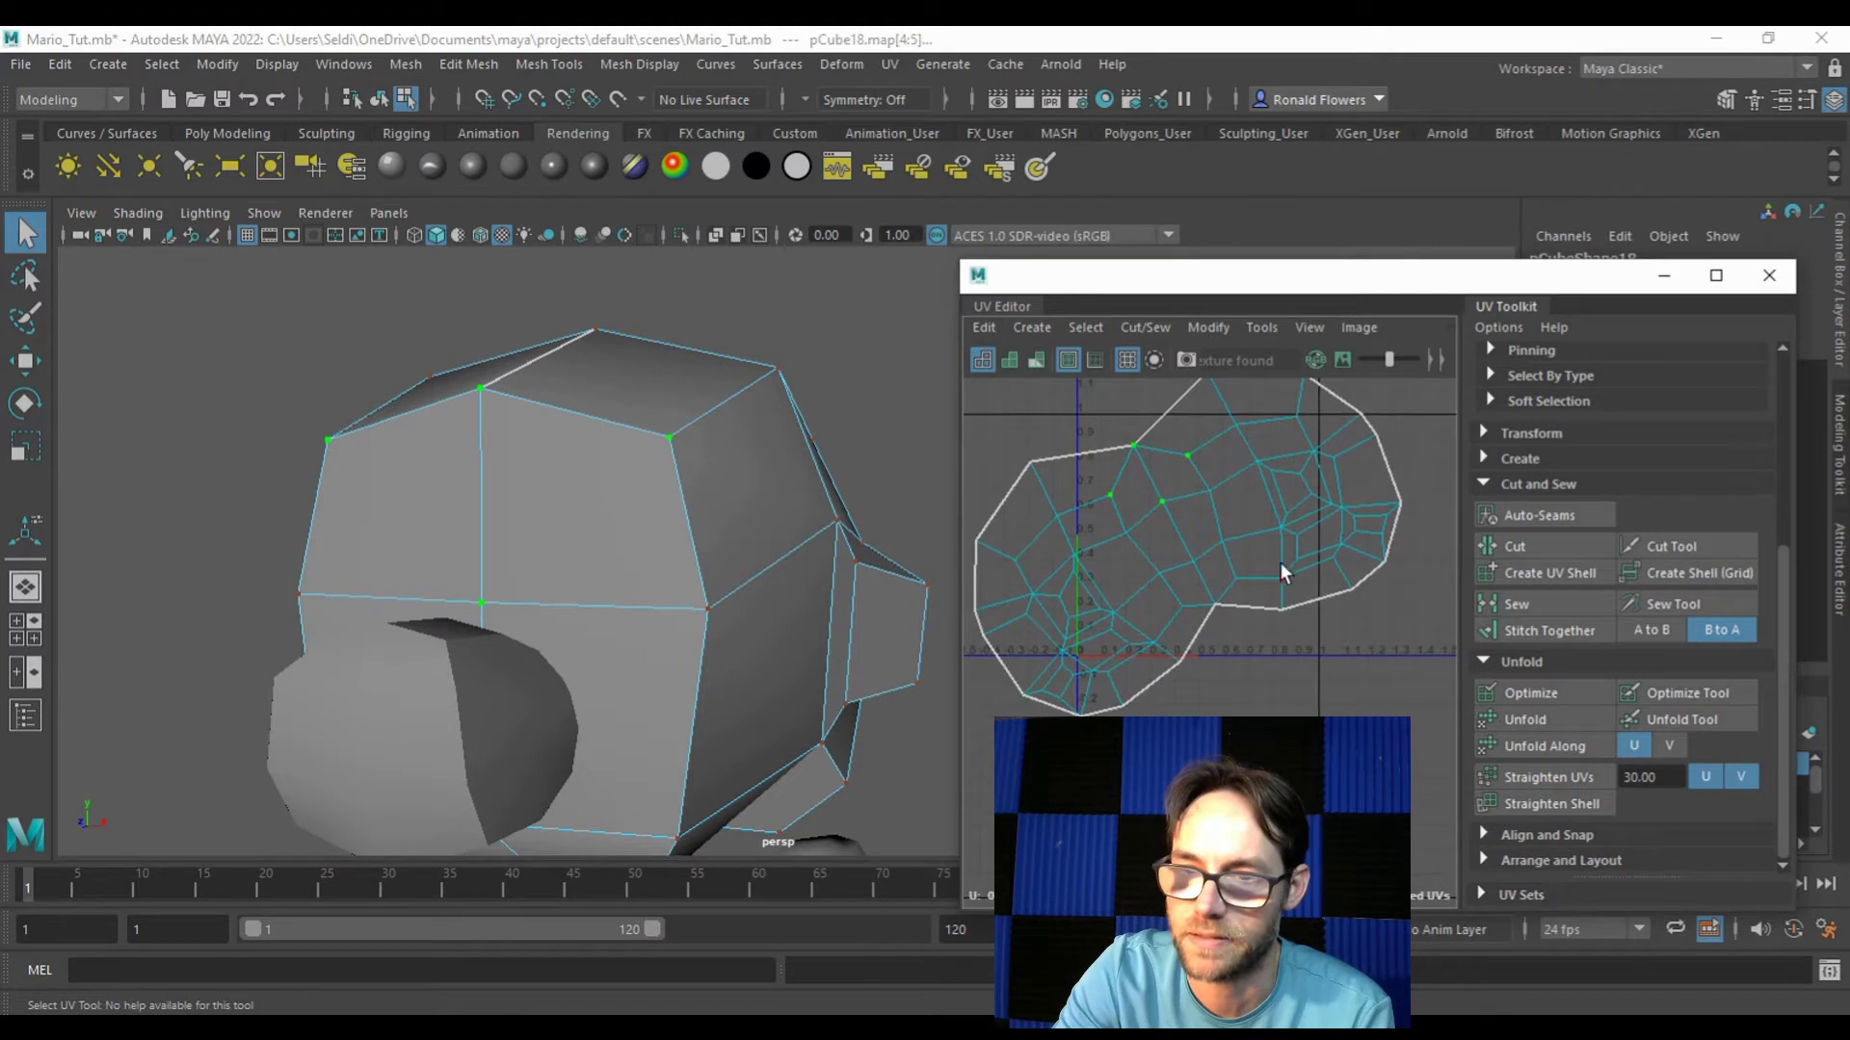
alt+middle_drag(1241, 546, 1264, 593)
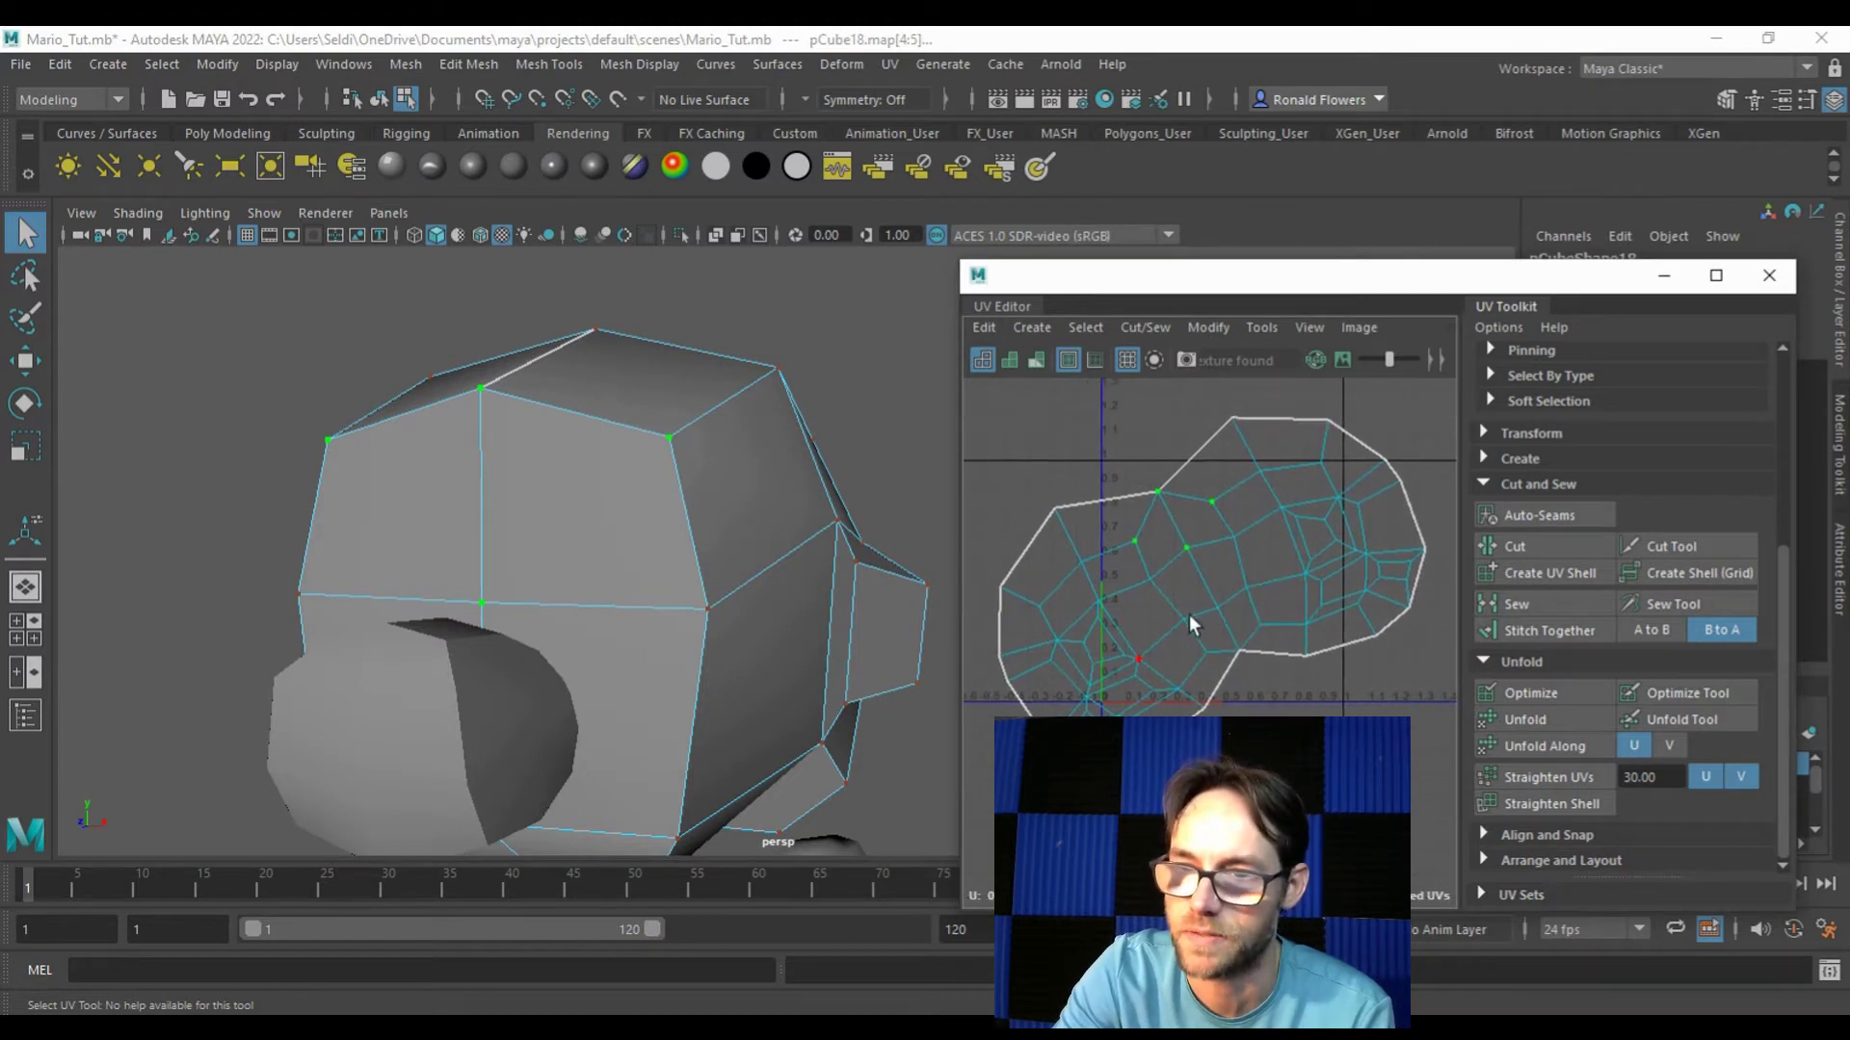
double_click(1208, 589)
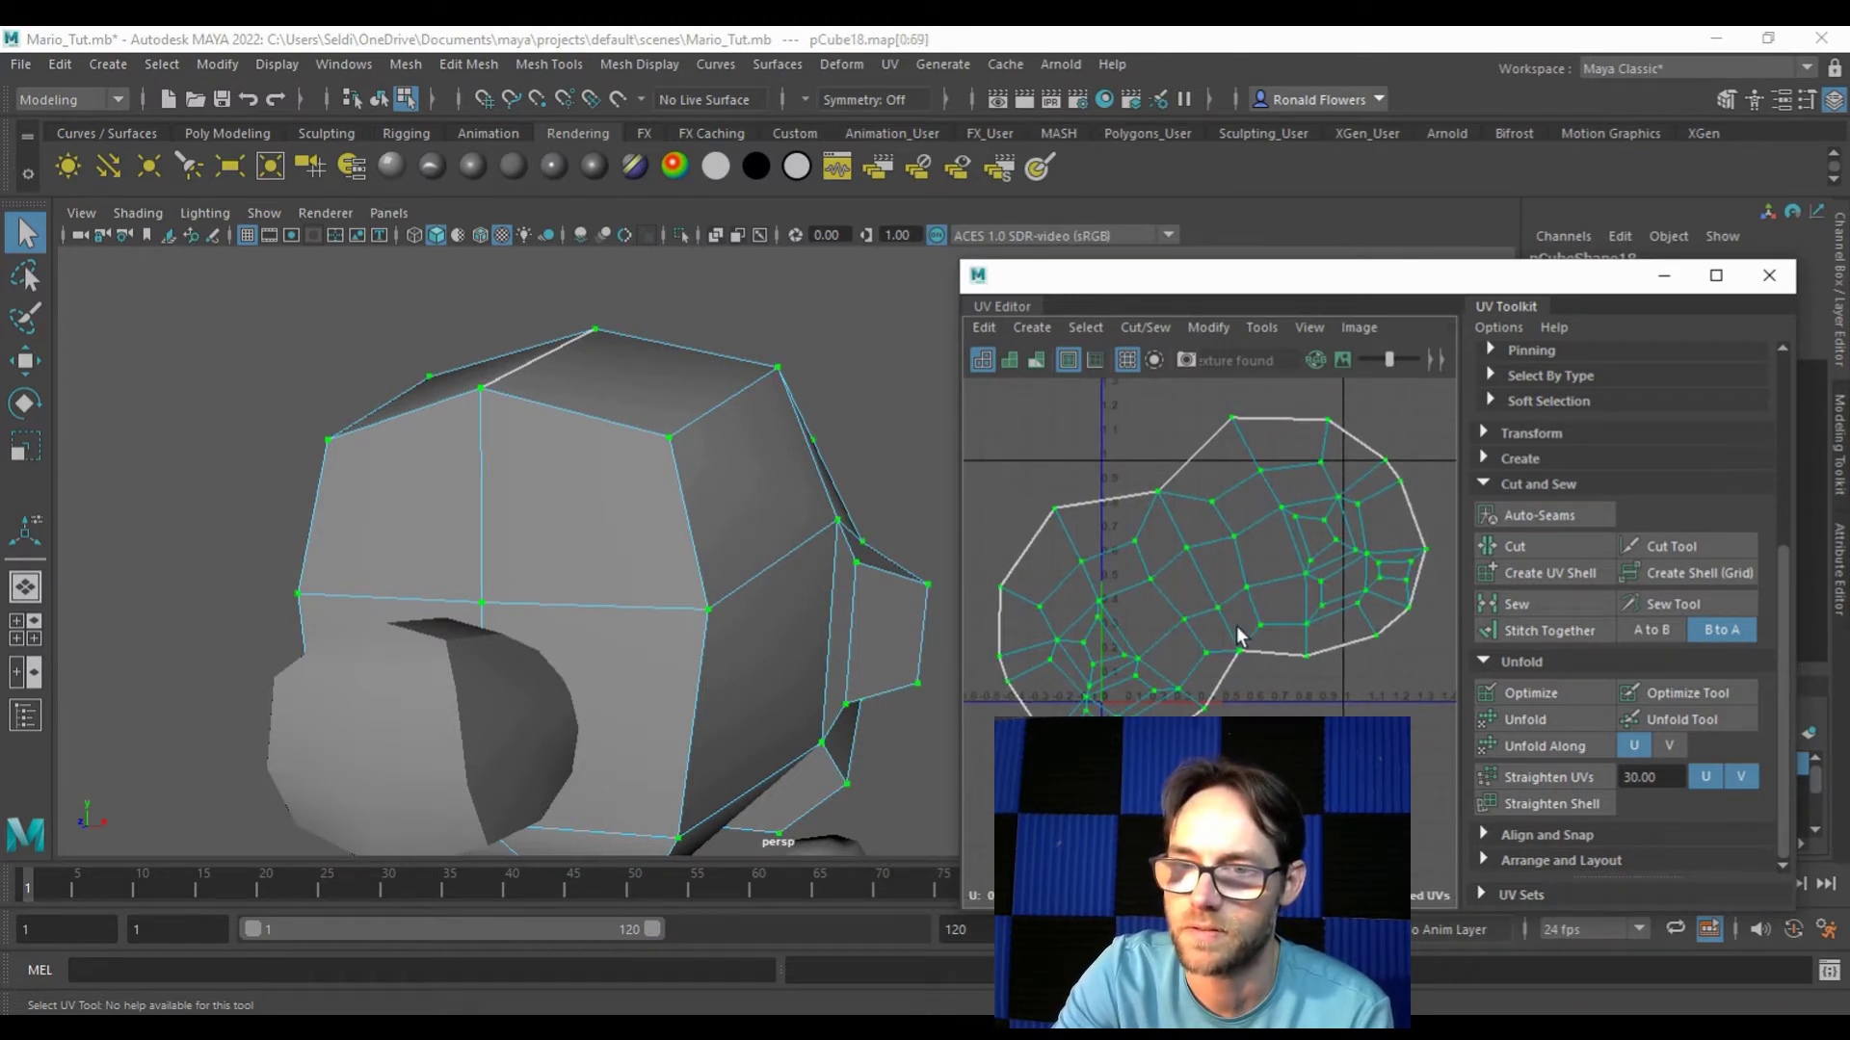
alt+middle_drag(1247, 559, 1230, 582)
key(e)
drag(1270, 616, 1221, 485)
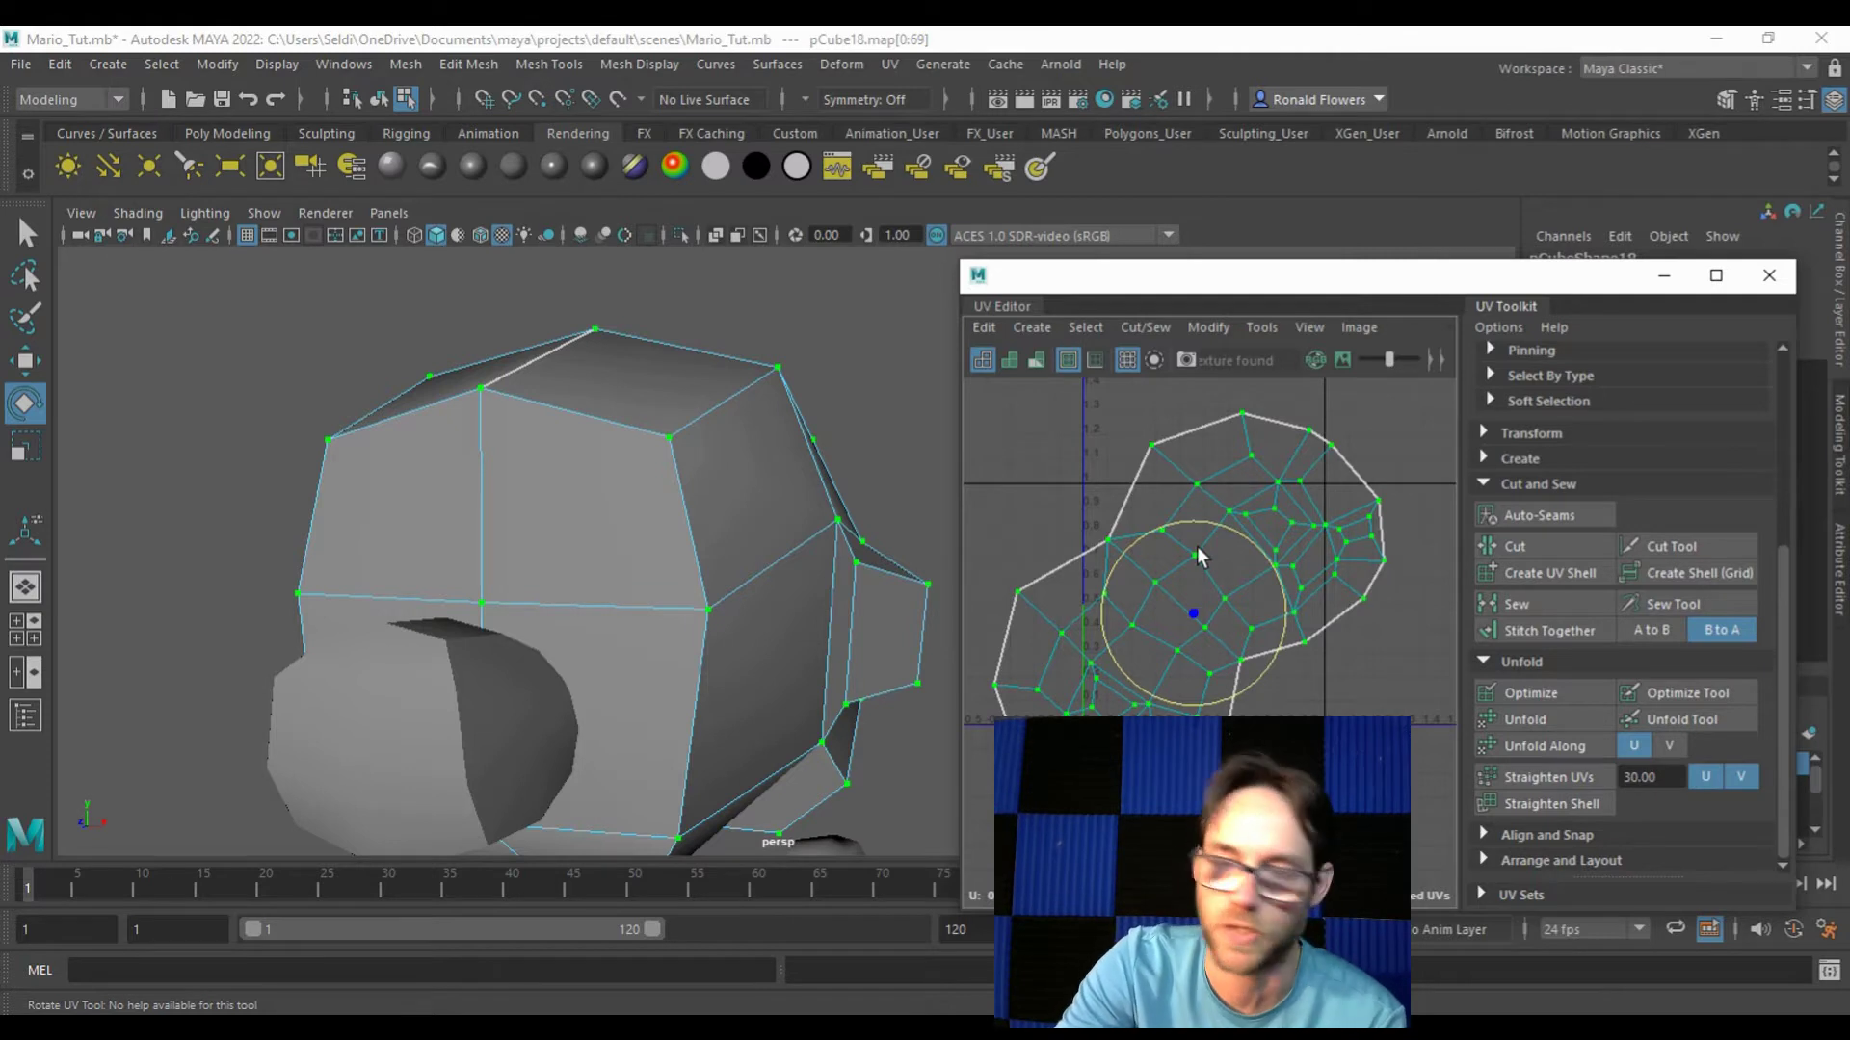
drag(1195, 523, 1262, 546)
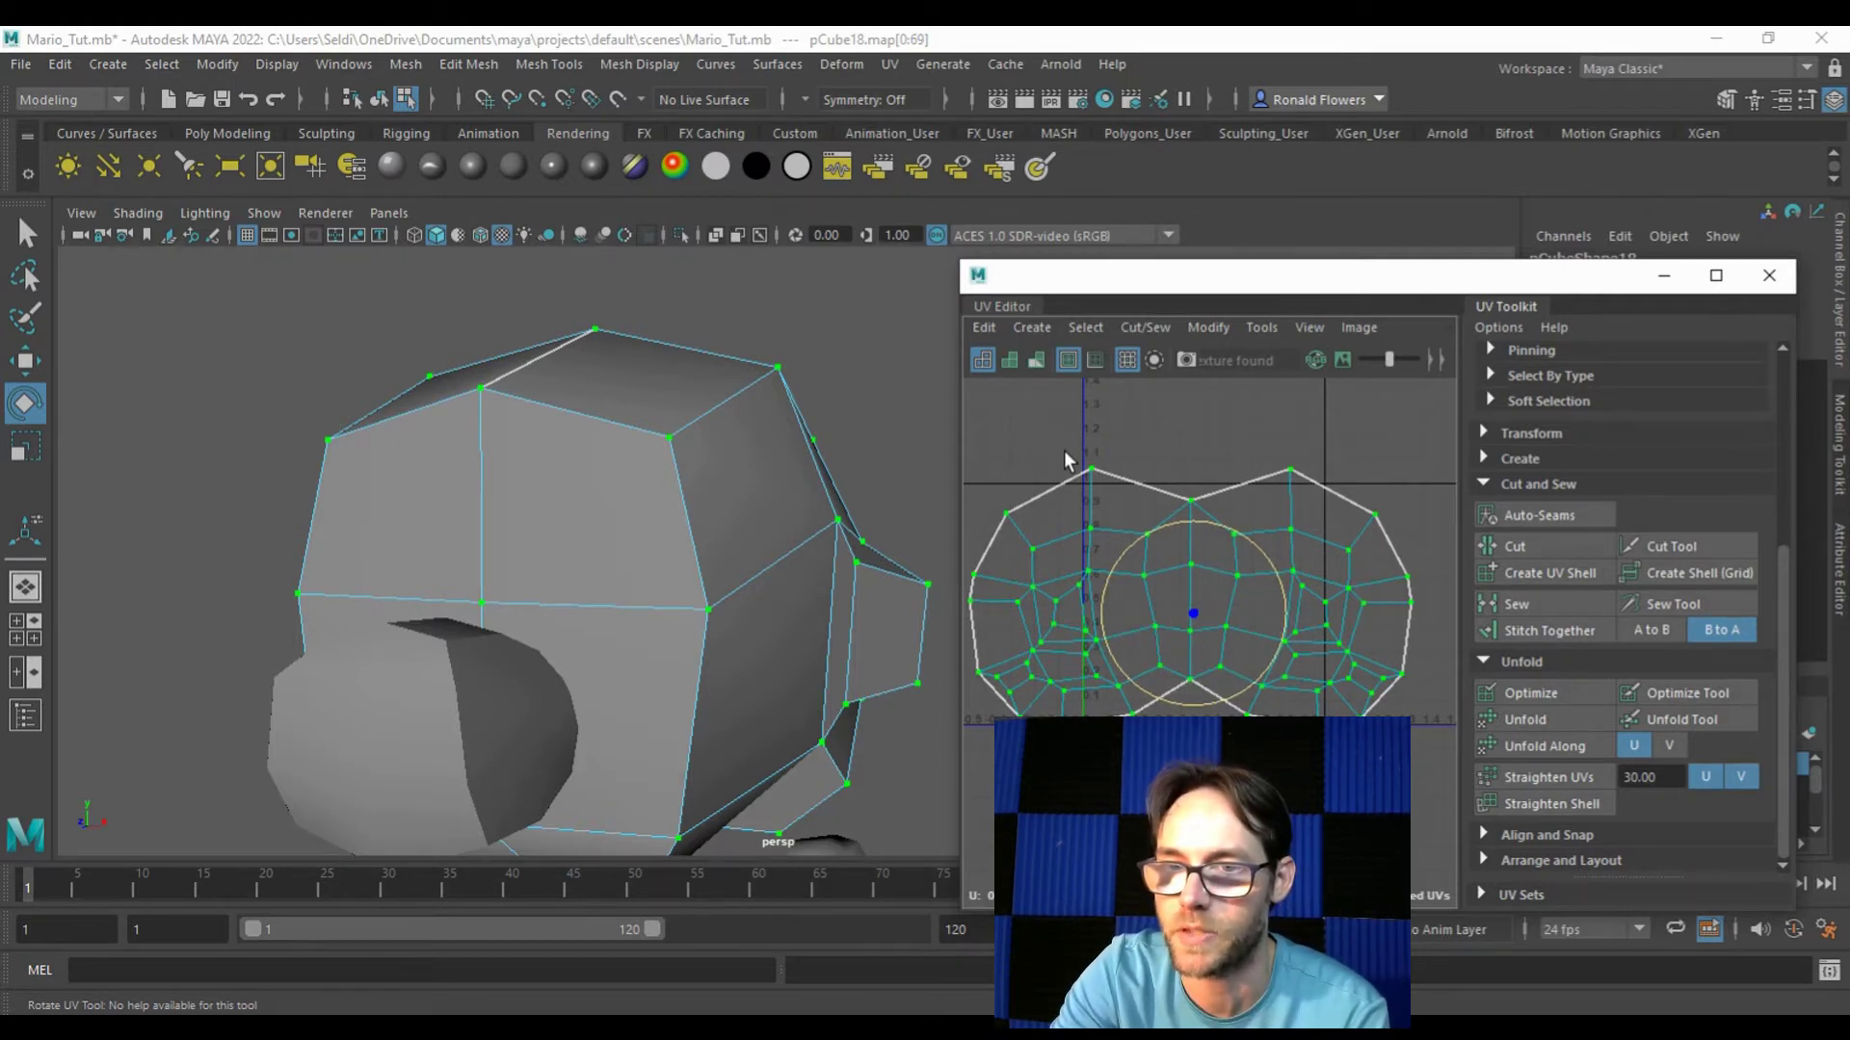
Step: Move the upright head shell back into the UV grid
click(1081, 484)
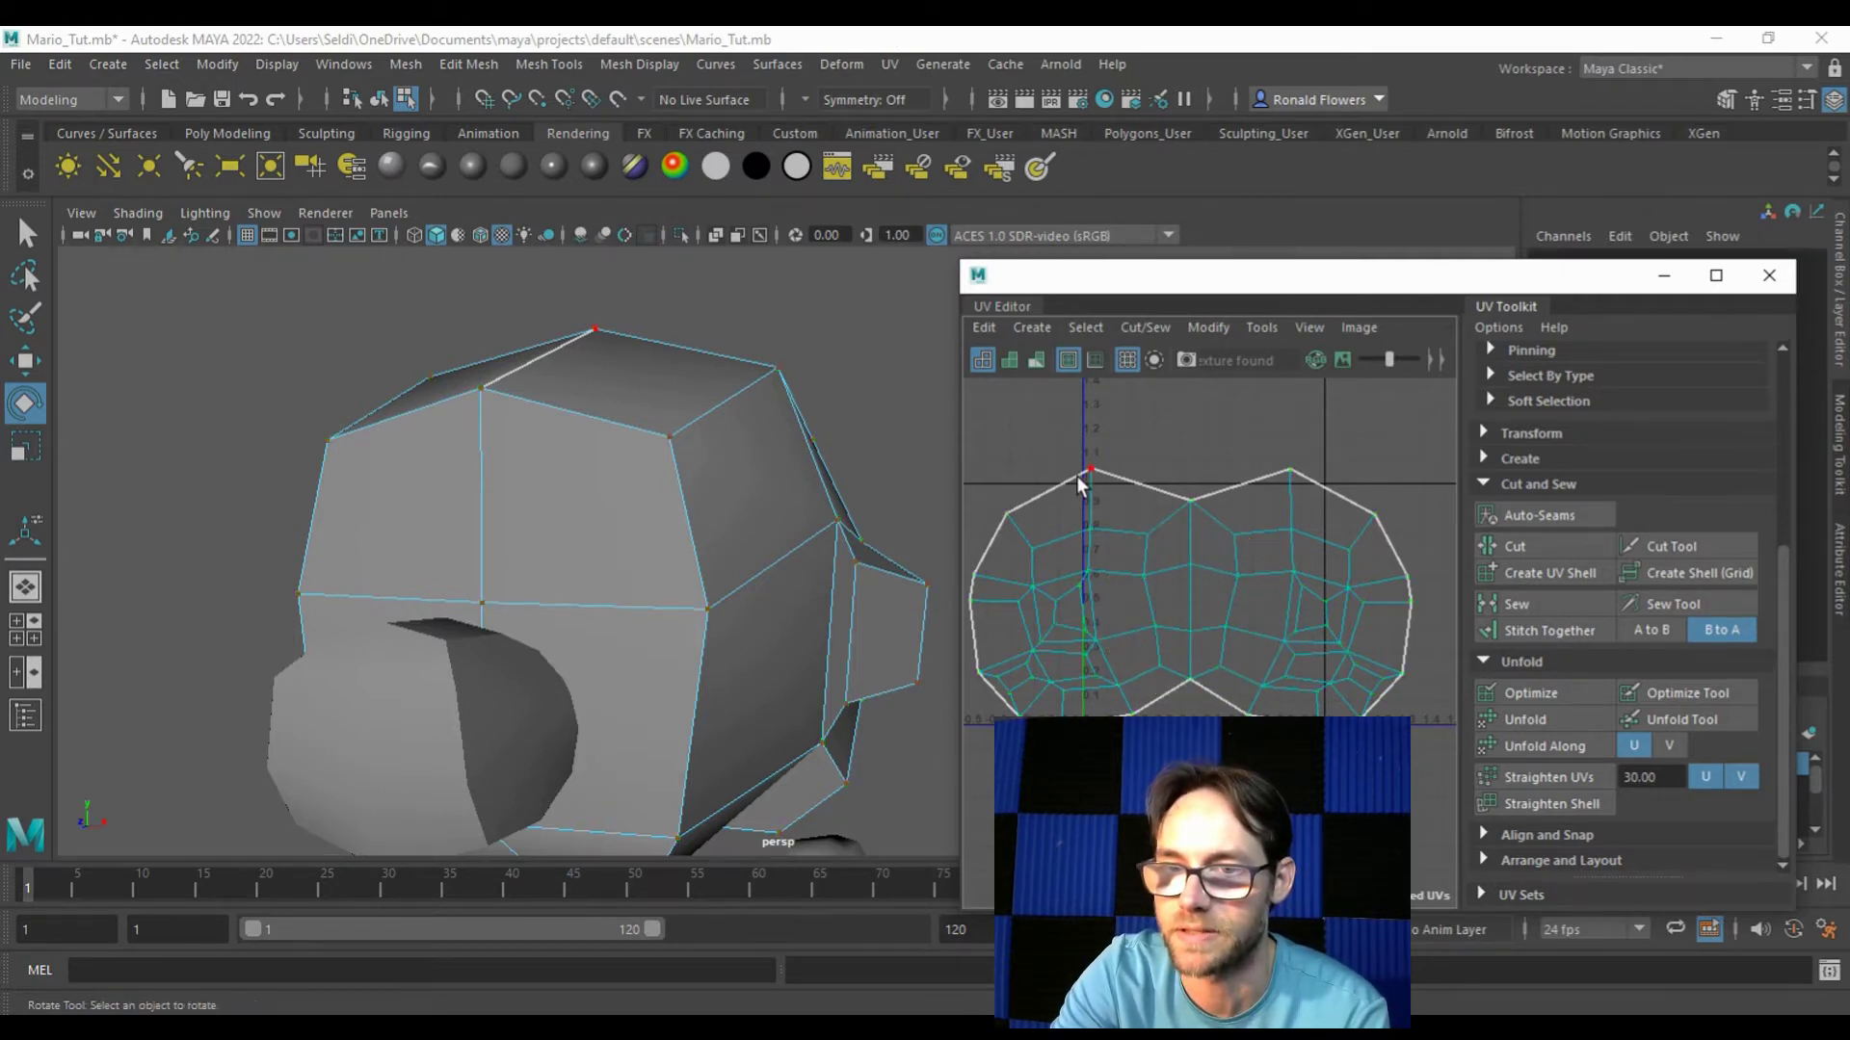
double_click(1161, 639)
key(w)
drag(1191, 602, 1191, 872)
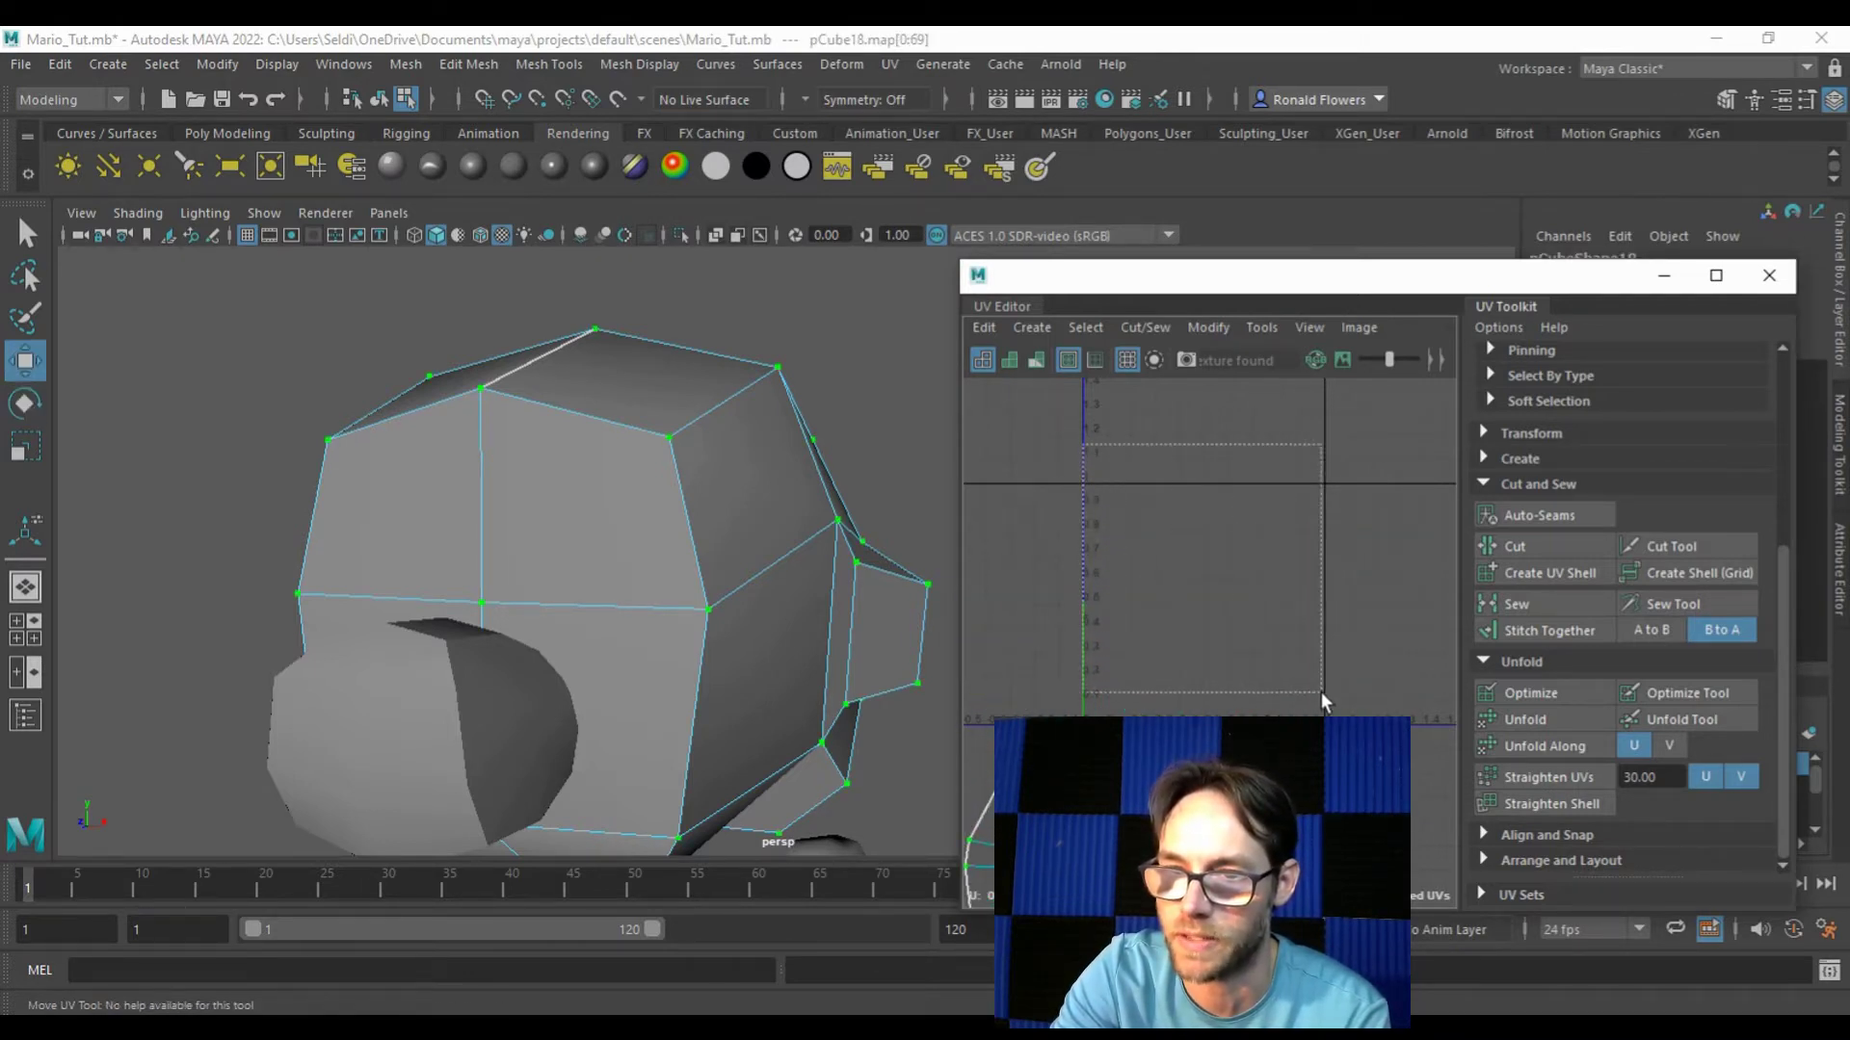
drag(1191, 872, 1202, 605)
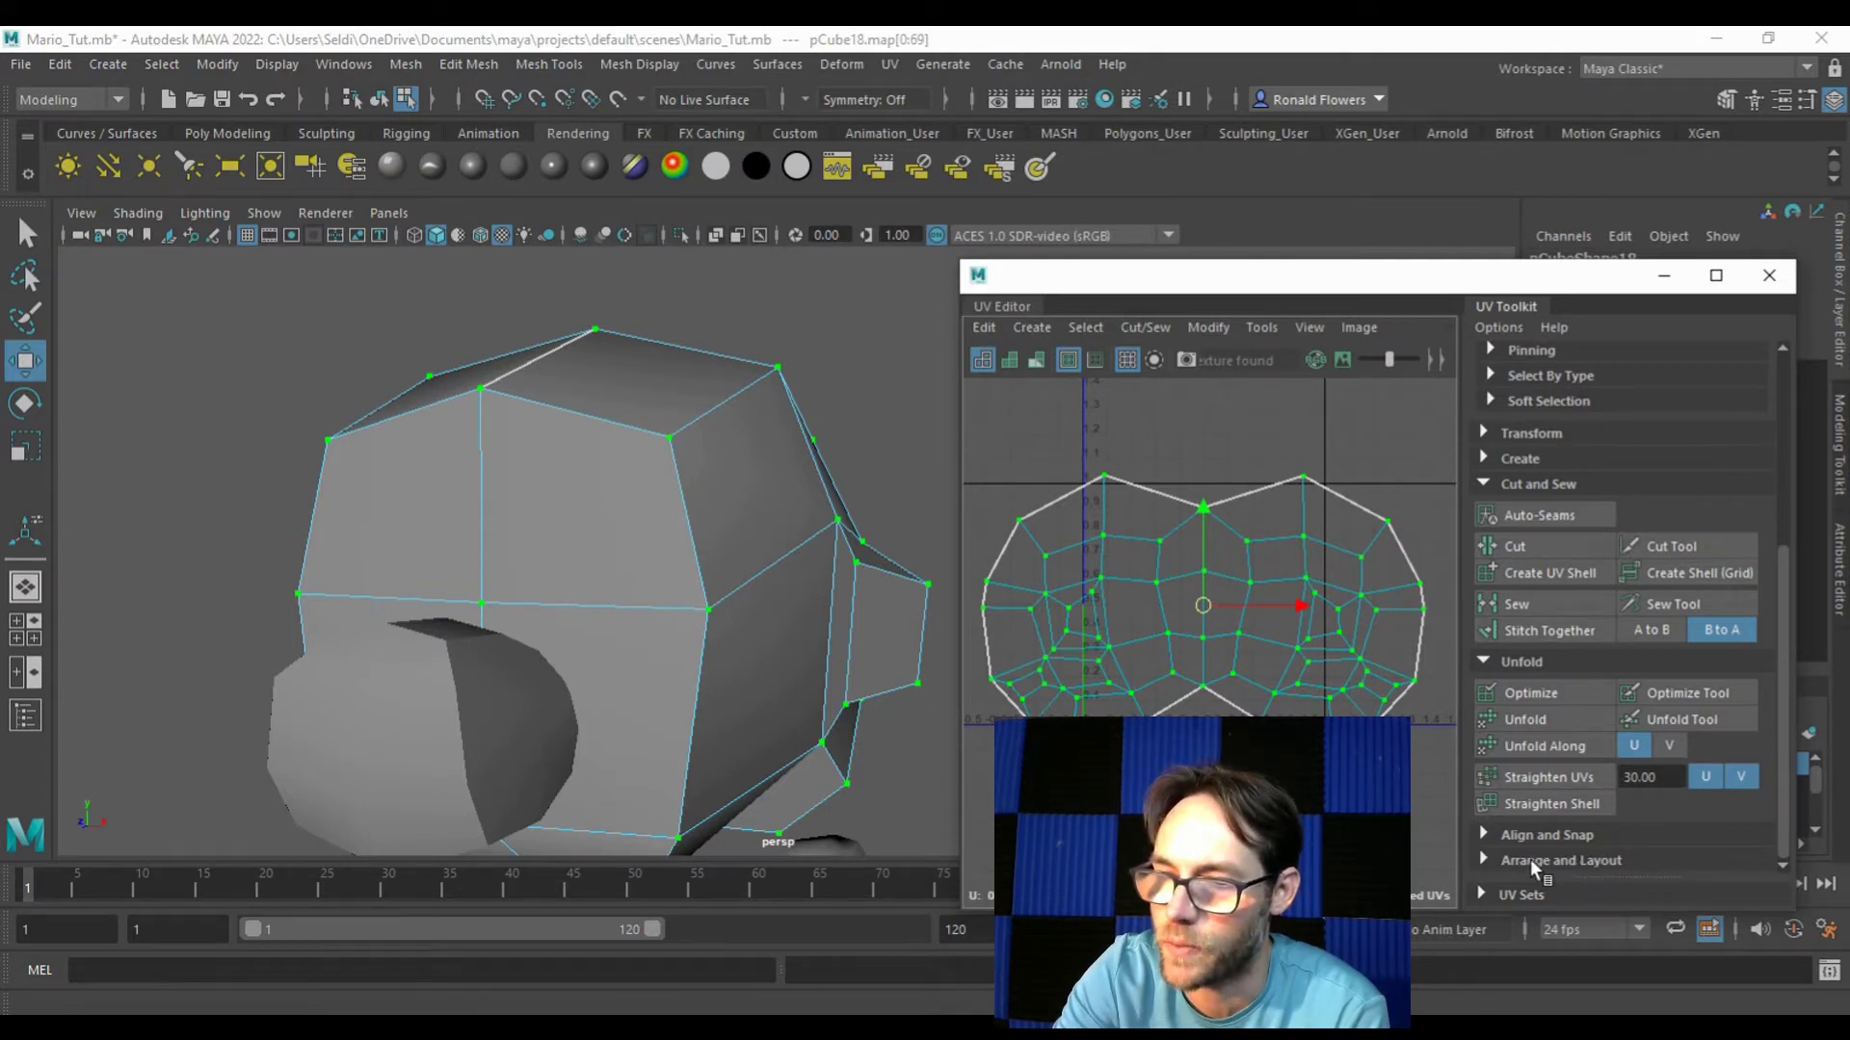
click(1503, 860)
Step: Run Layout to pack the head shell into 0–1 UV space
scroll(1585, 665, down, 5)
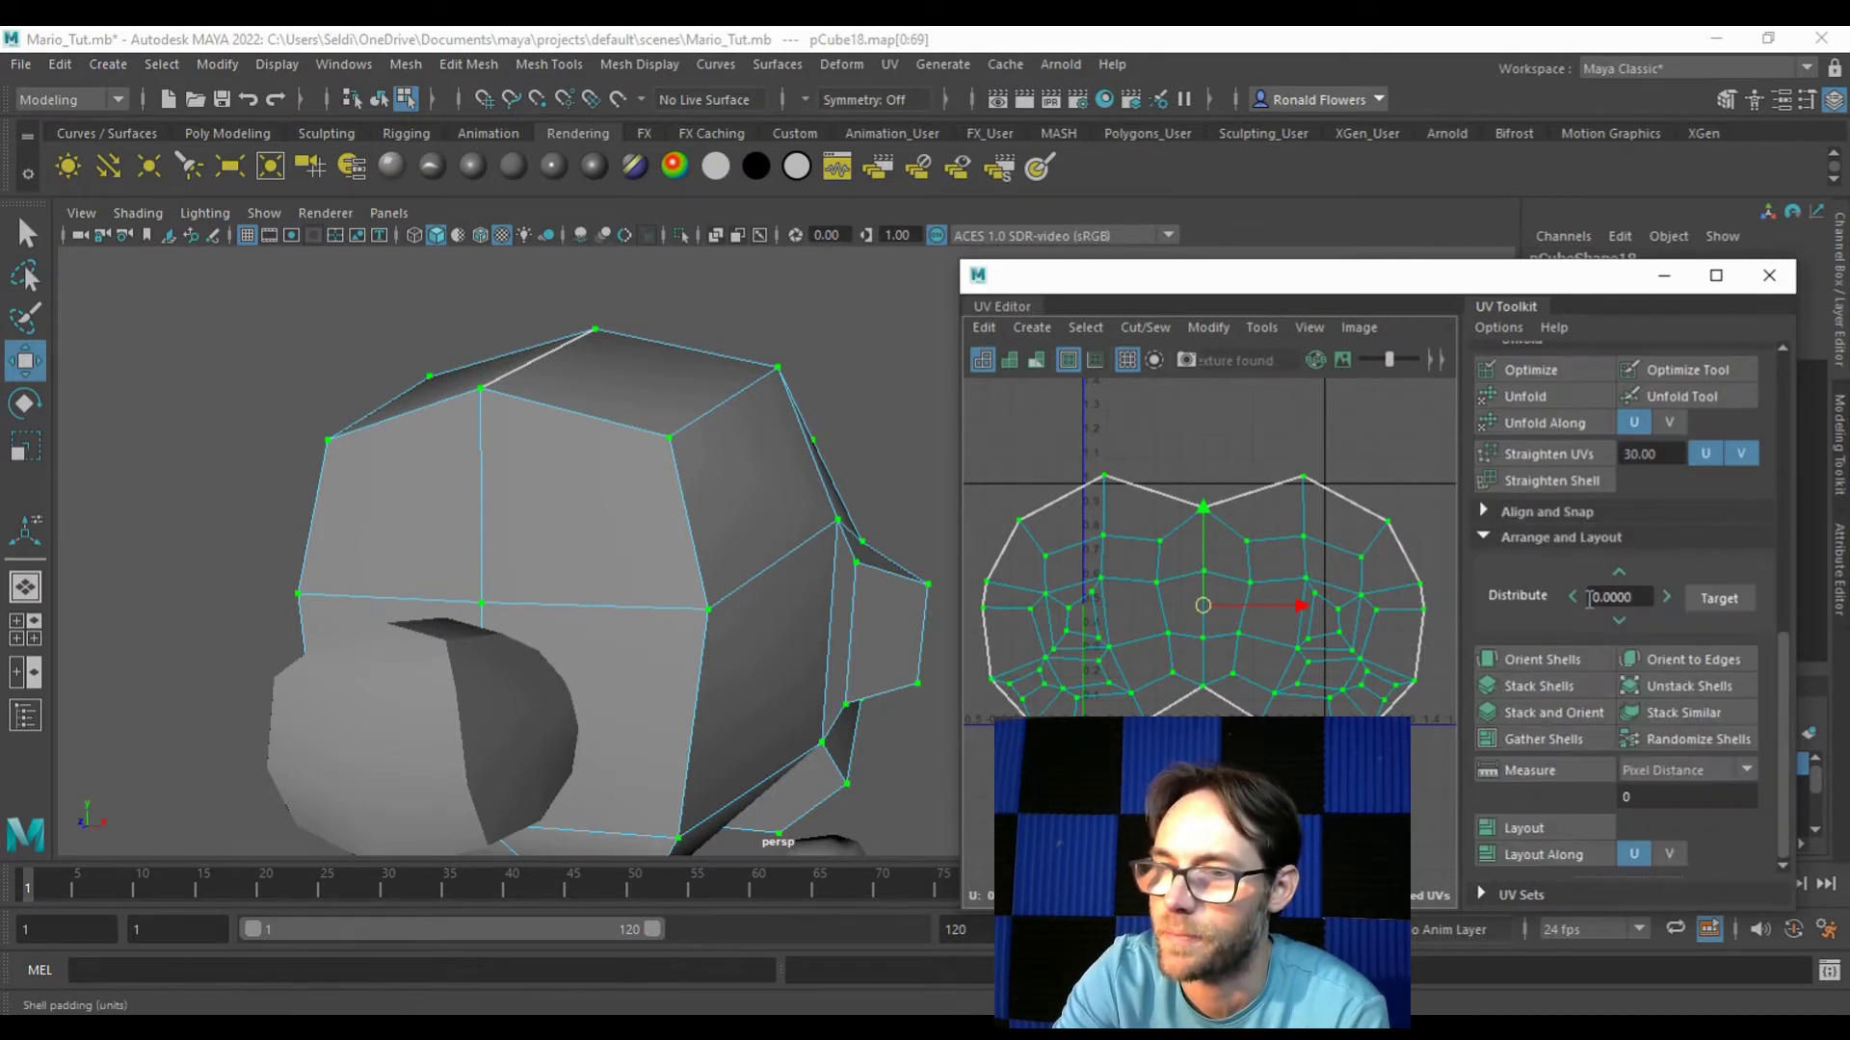
click(1557, 833)
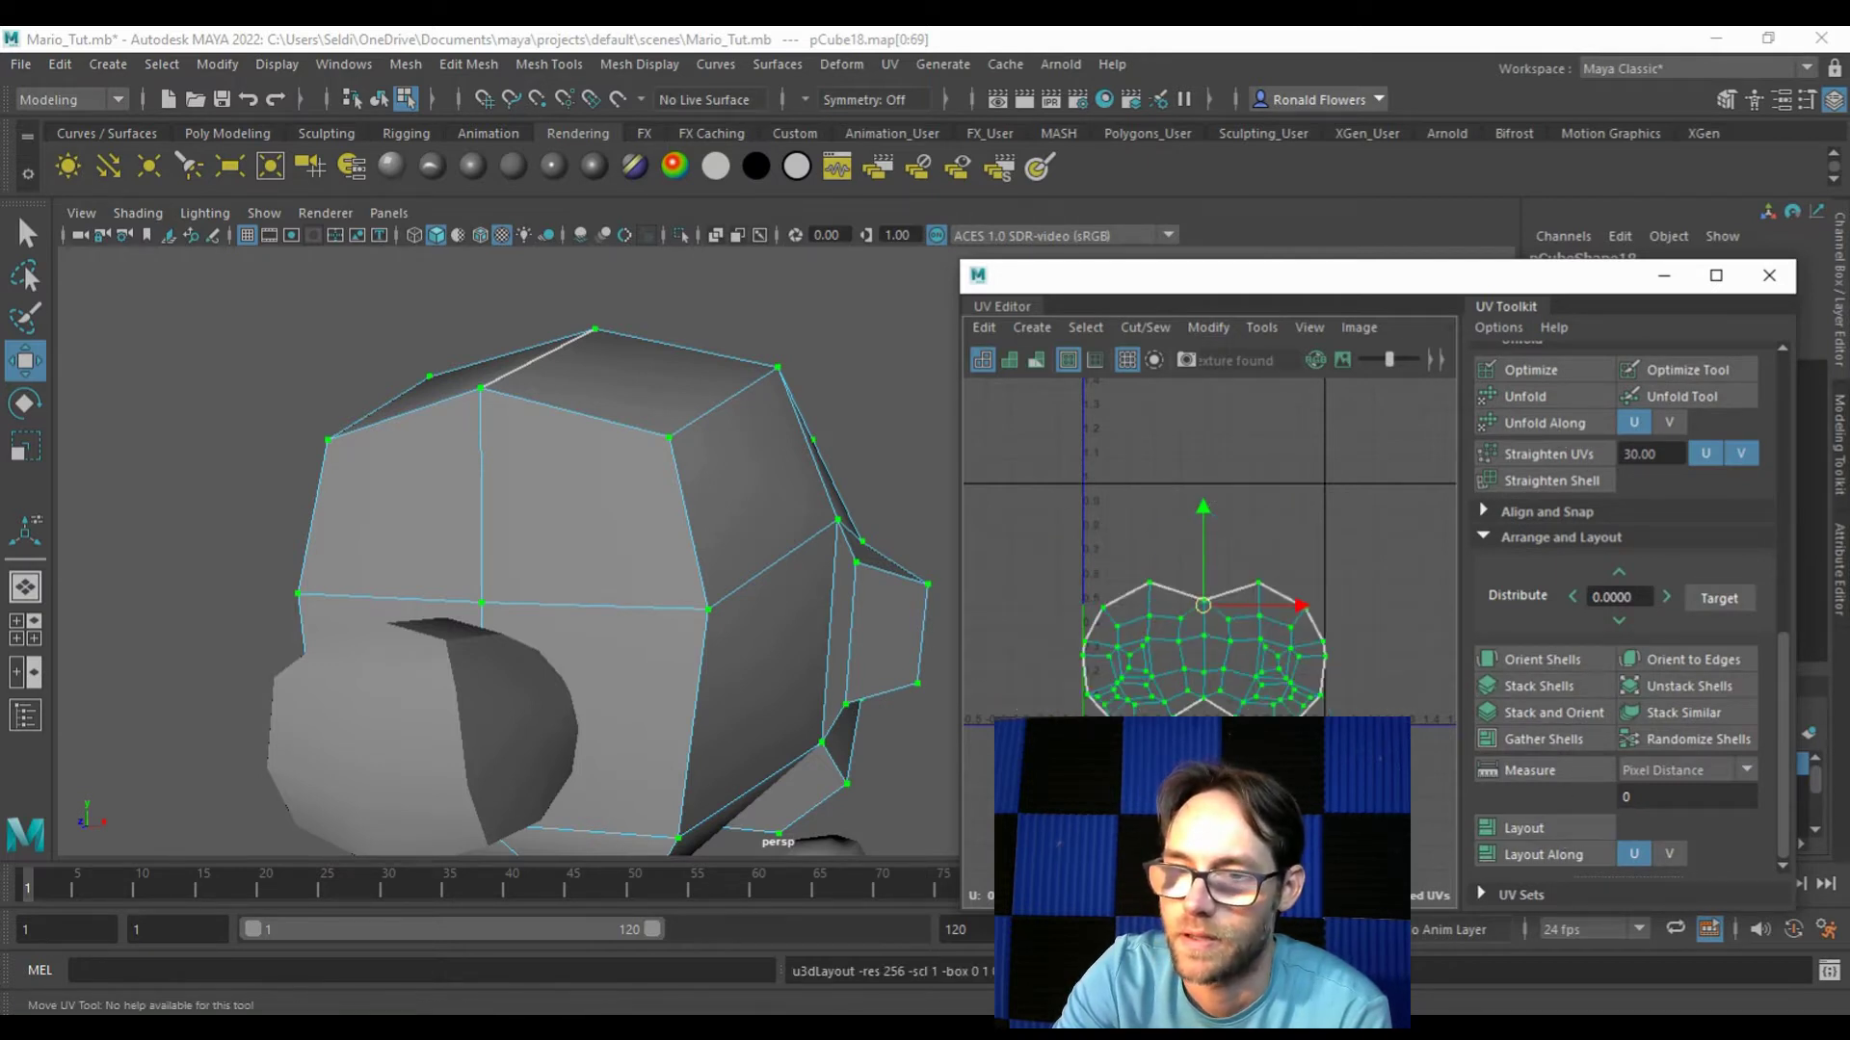
scroll(1222, 687, up, 5)
scroll(1222, 687, down, 5)
scroll(1218, 681, up, 3)
alt+middle_drag(1217, 681, 1258, 646)
click(1307, 642)
alt+middle_drag(1364, 542, 1189, 561)
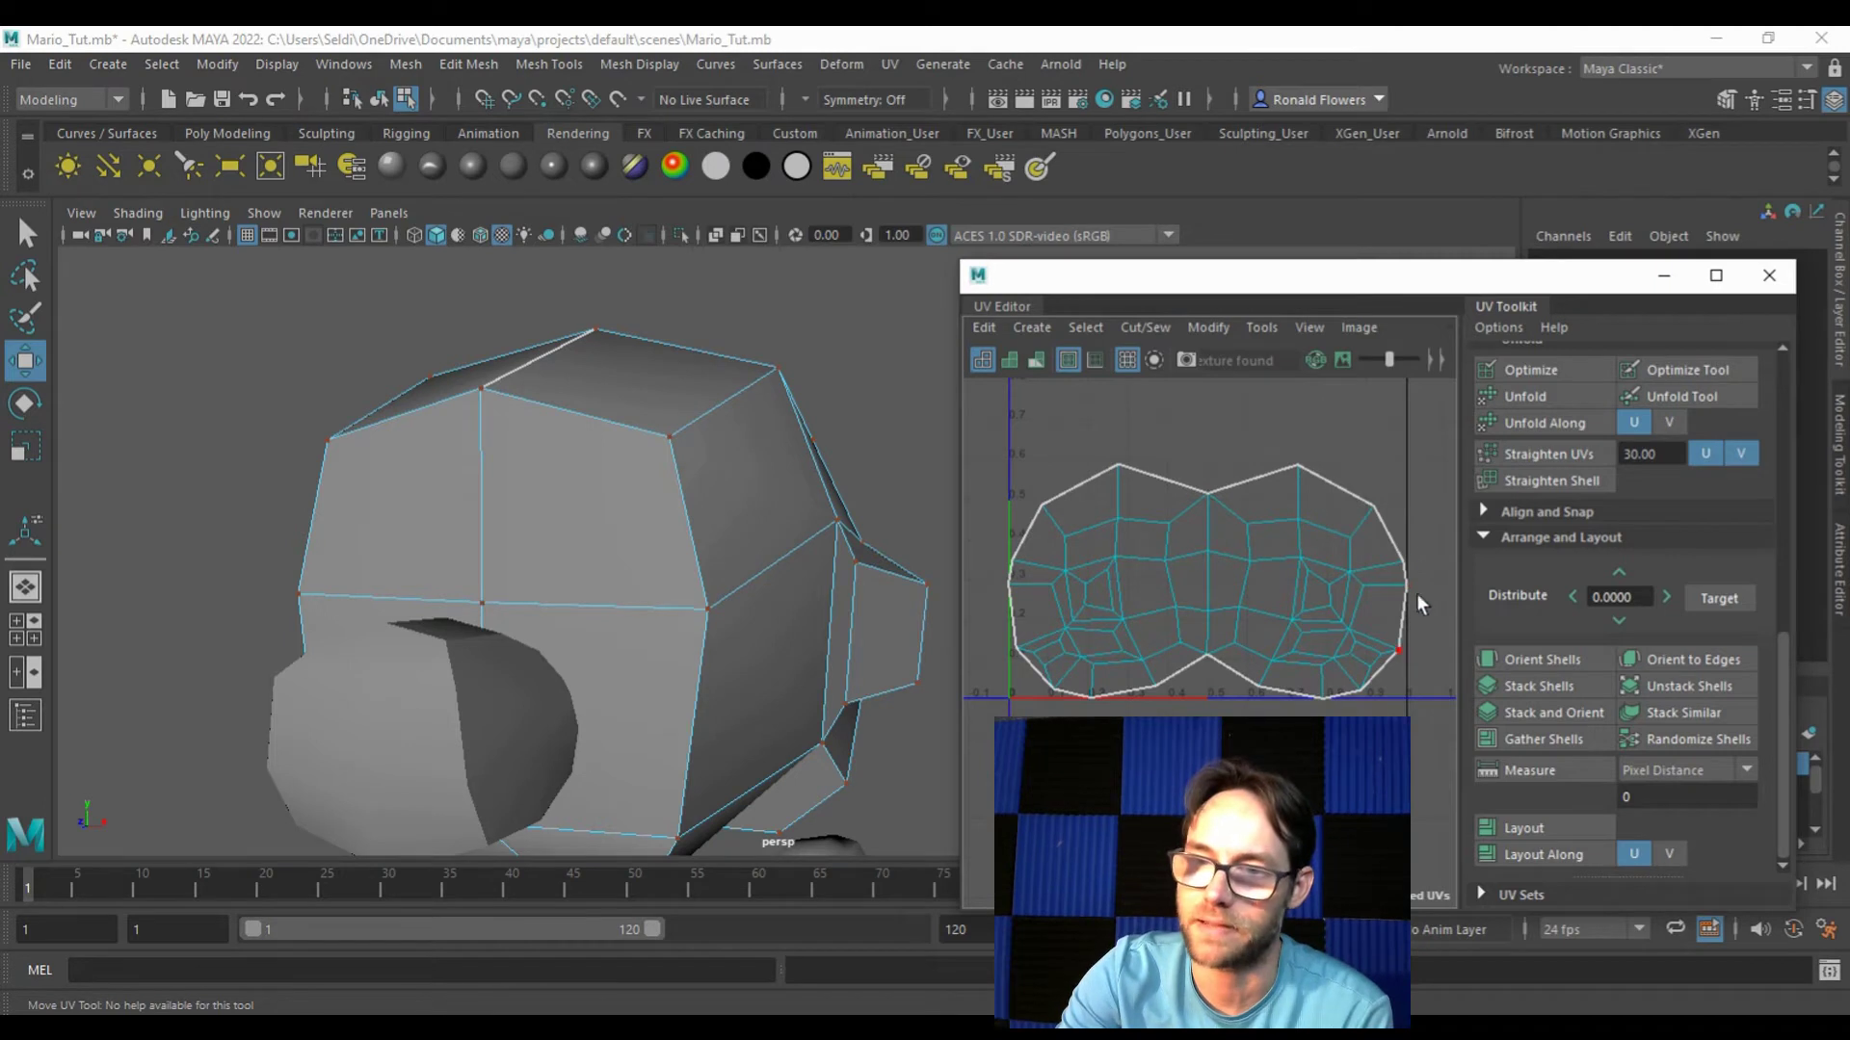
Step: Scale the head shell down slightly so it sits inside the 0–1 square
double_click(1233, 599)
key(r)
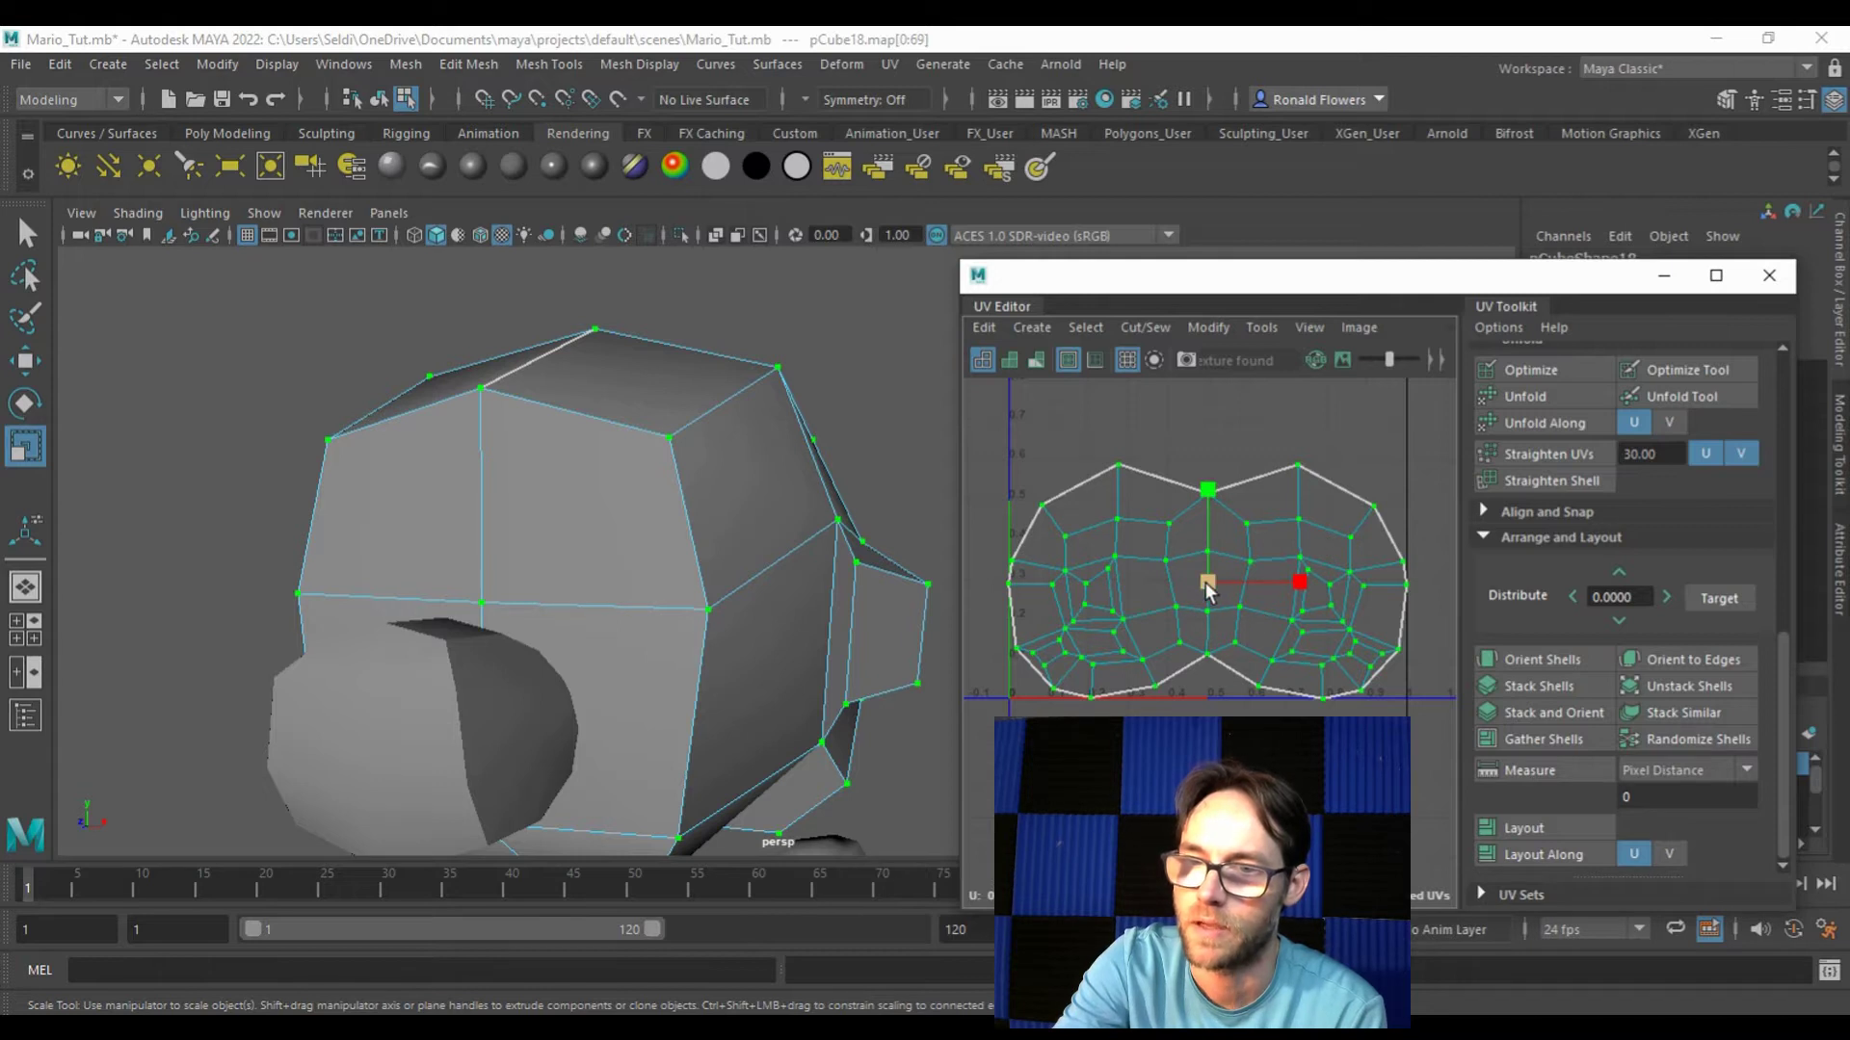
click(1208, 581)
drag(1210, 588, 1206, 588)
click(1026, 617)
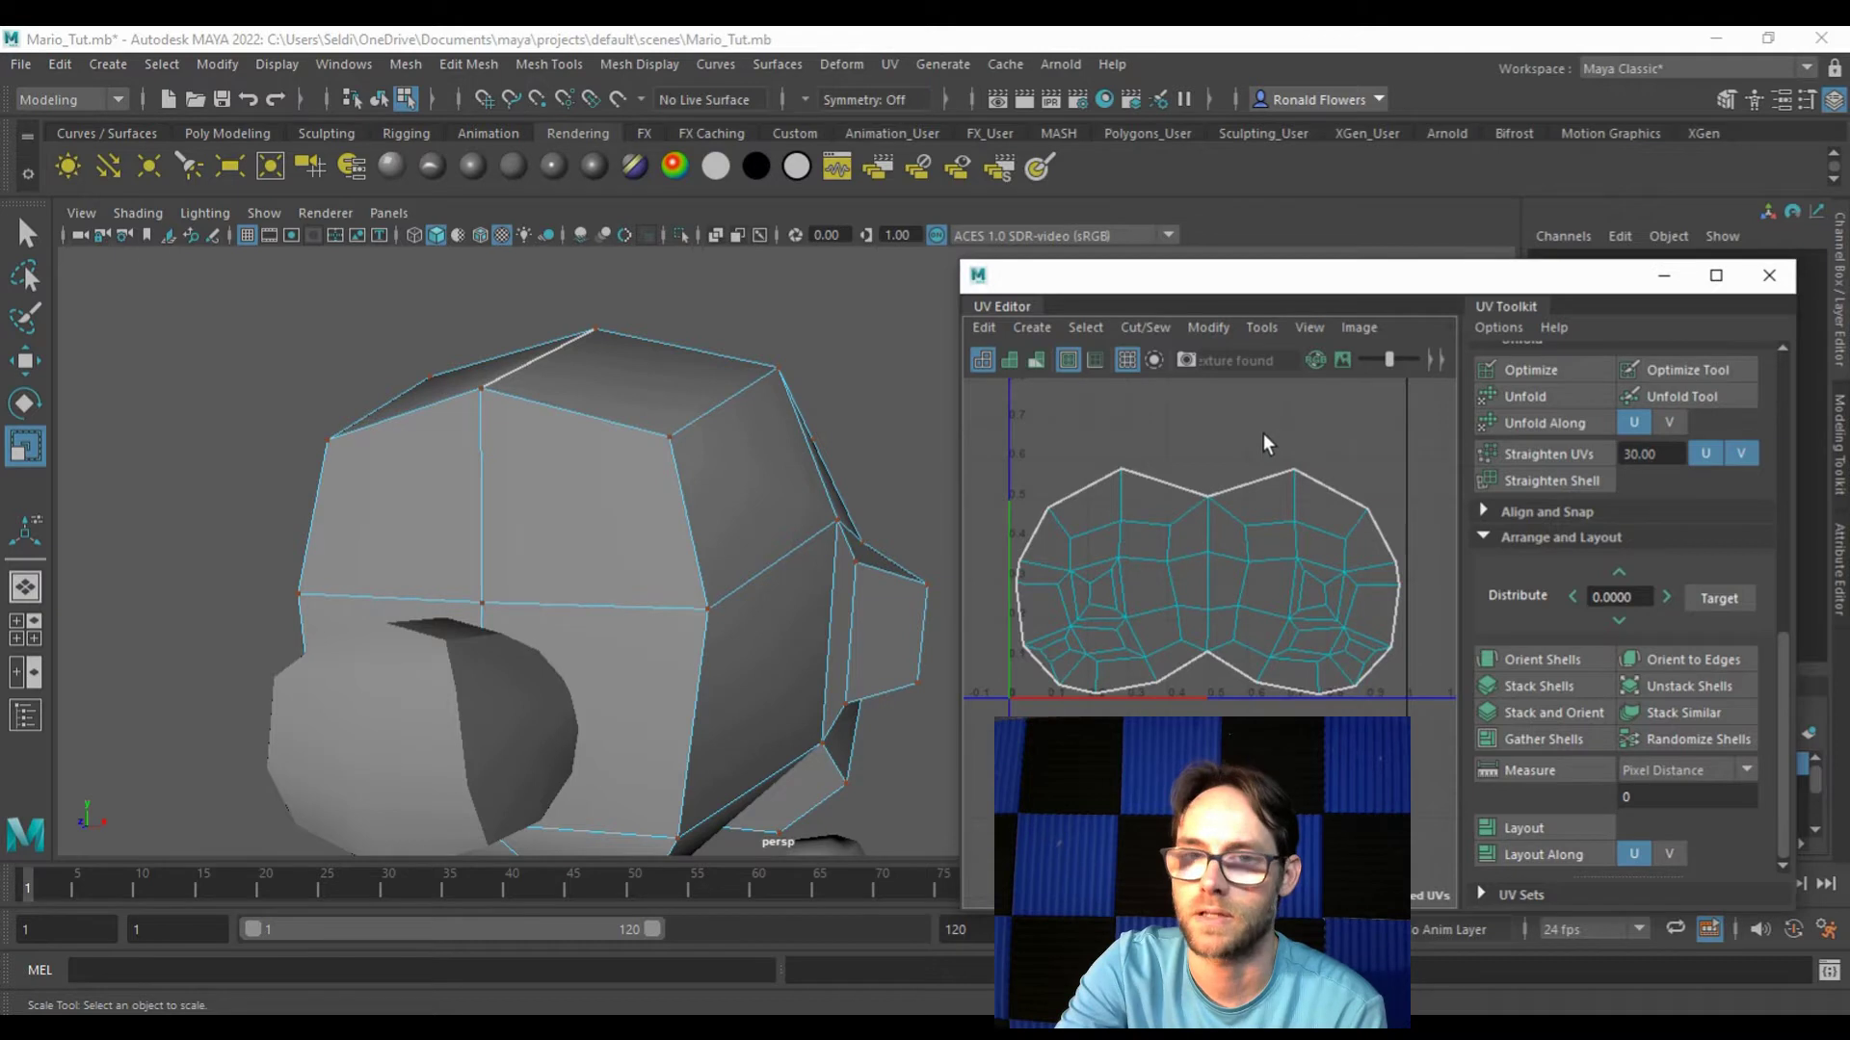
scroll(747, 660, down, 3)
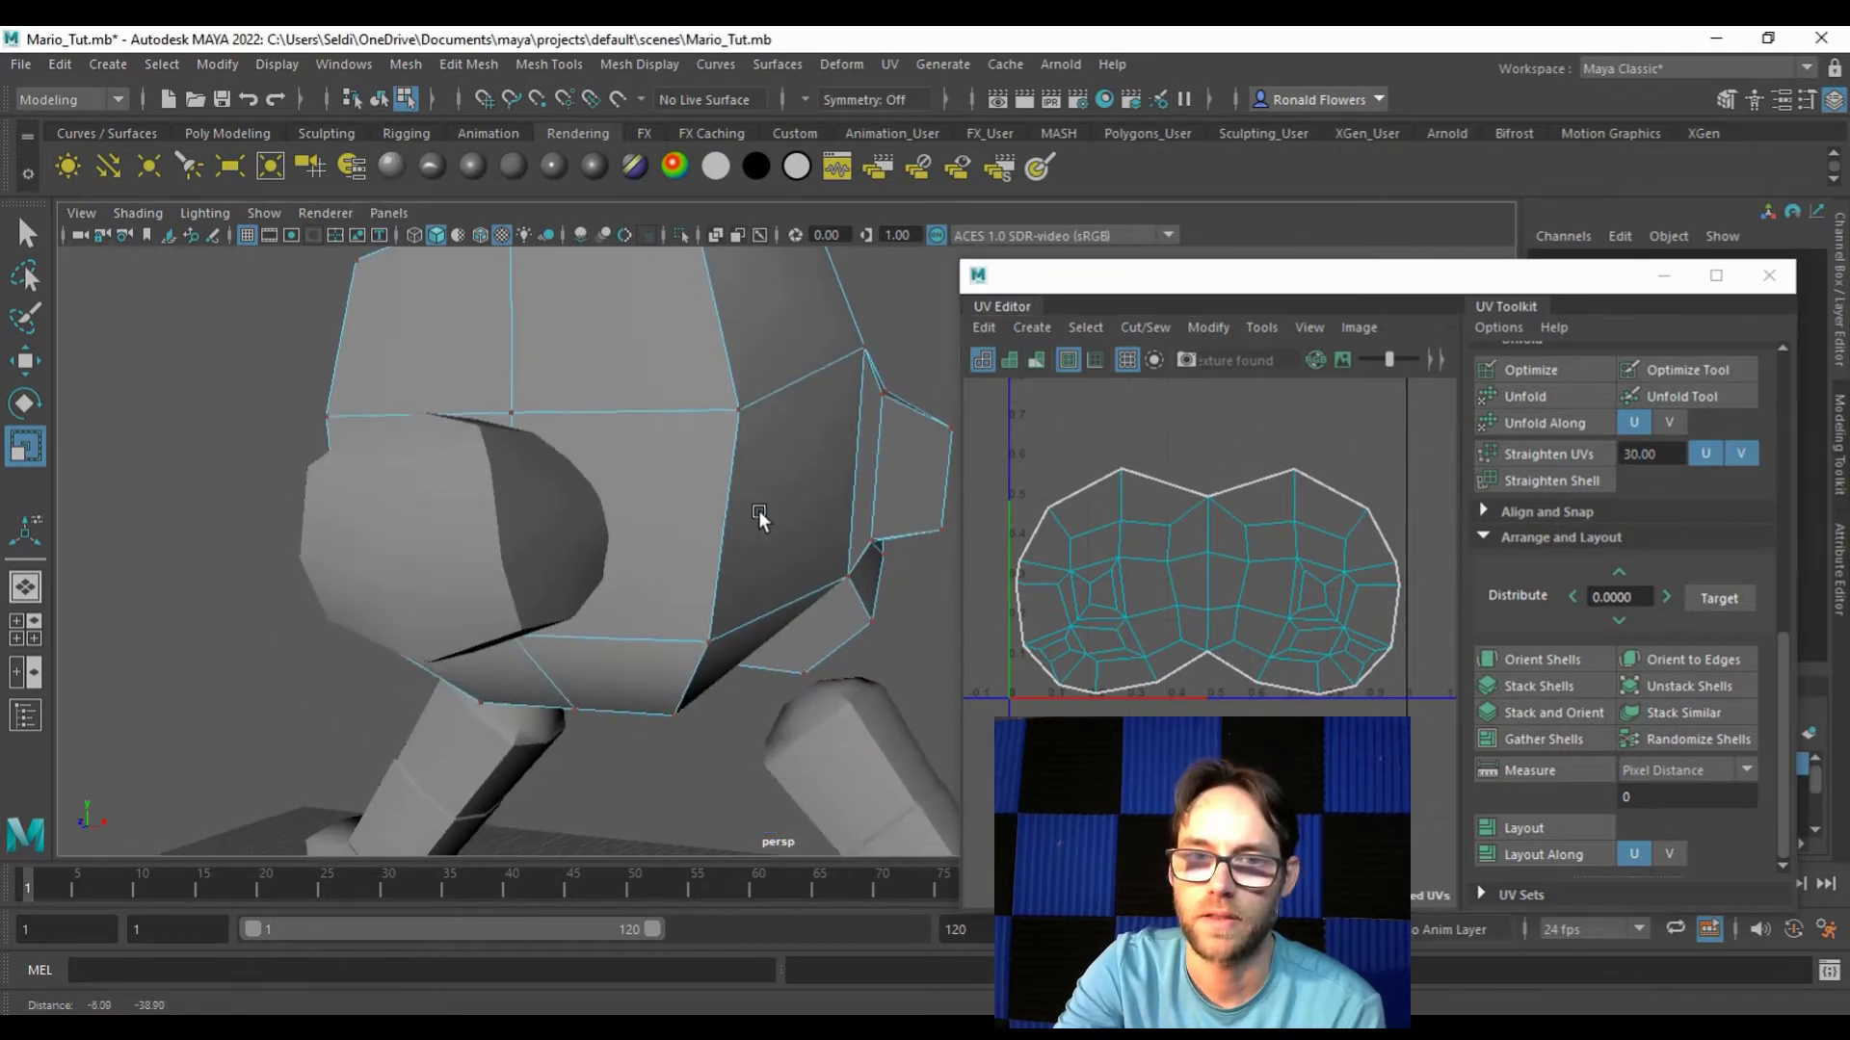
Step: Select the nose mesh, give it a spherical UV projection, and frame its UVs
click(500, 540)
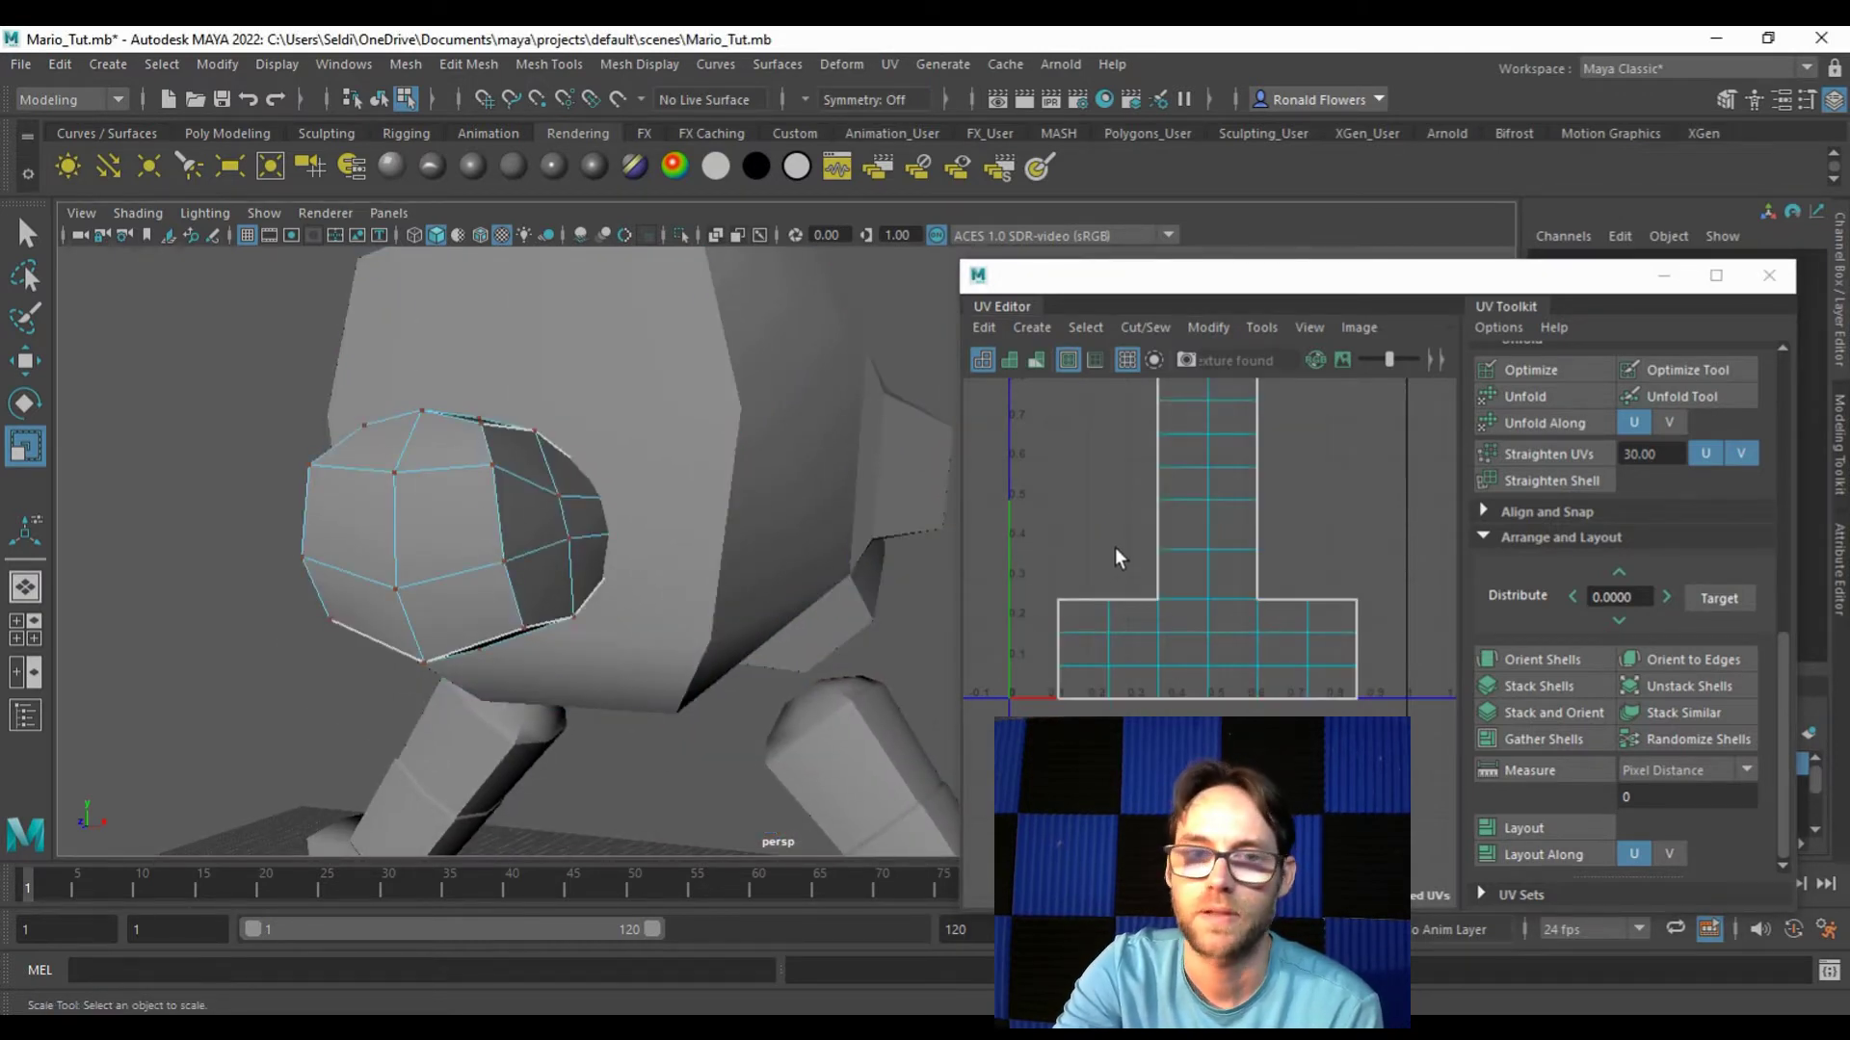
alt+middle_drag(627, 511, 529, 611)
right_drag(490, 647, 570, 453)
right_drag(504, 576, 609, 372)
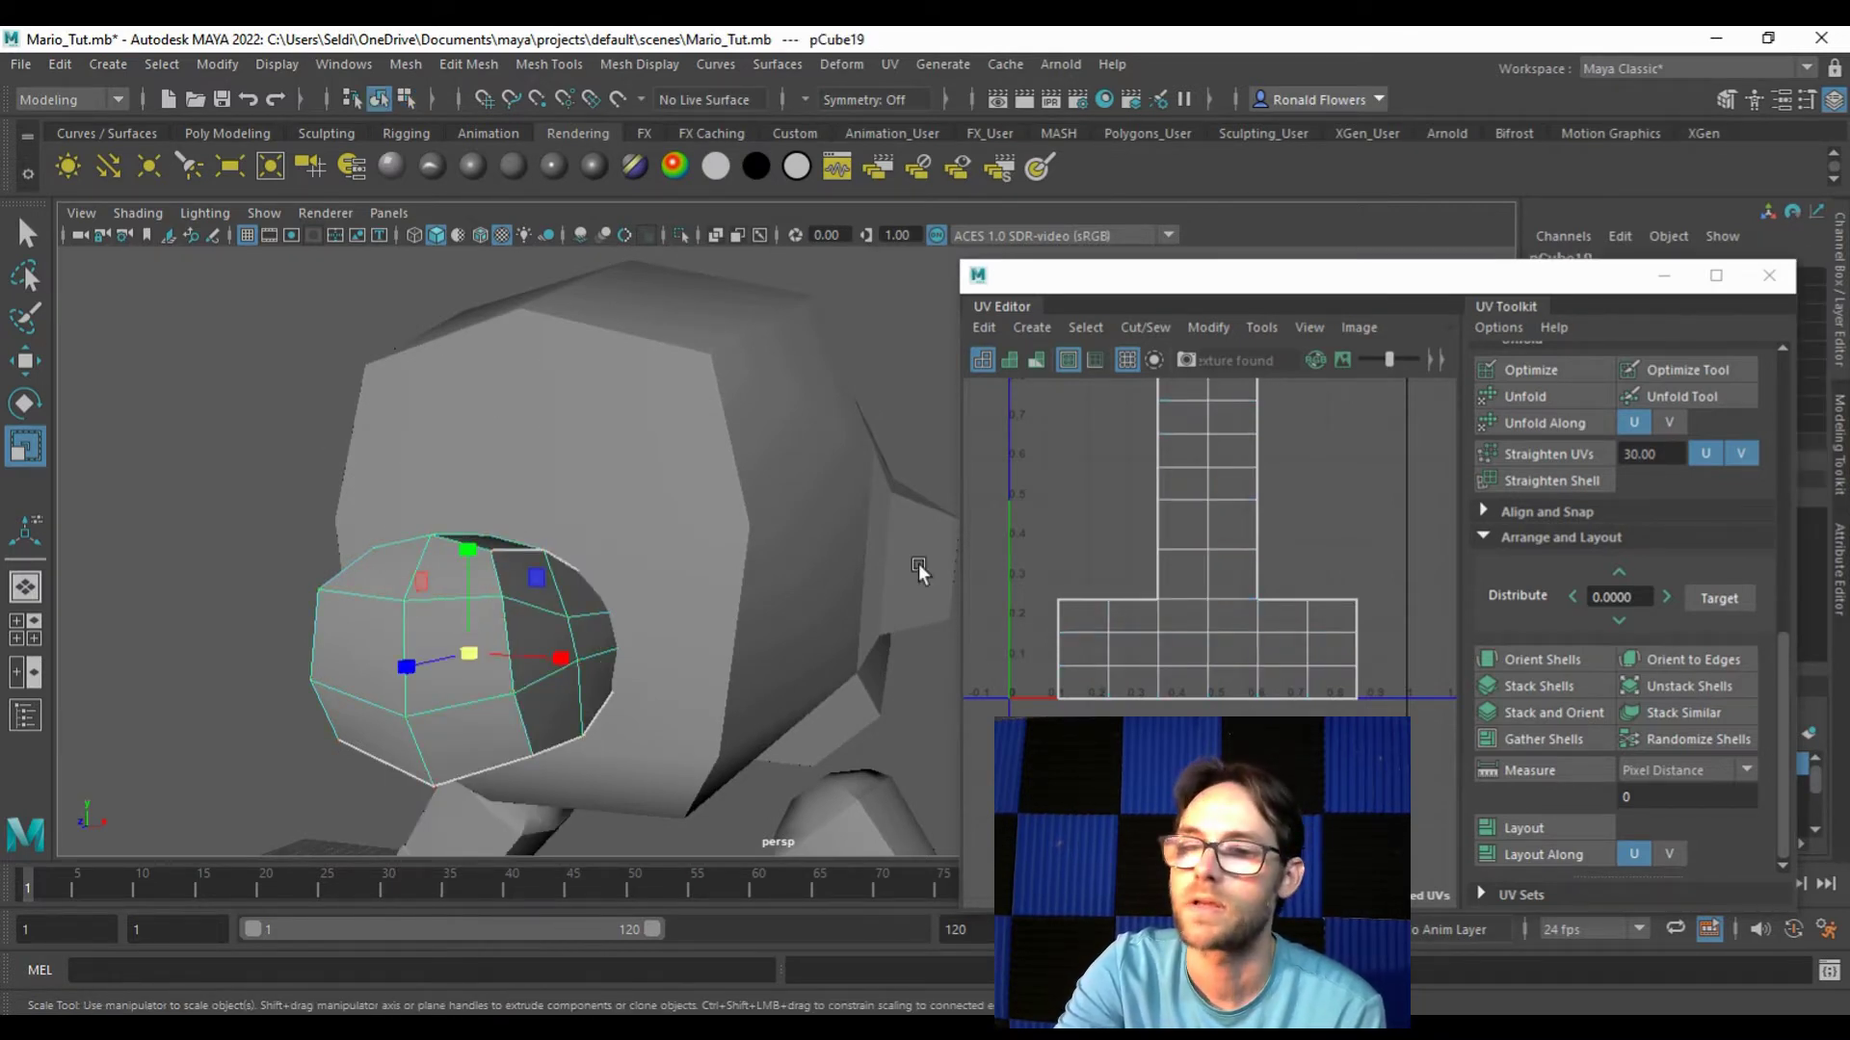
scroll(1219, 539, down, 2)
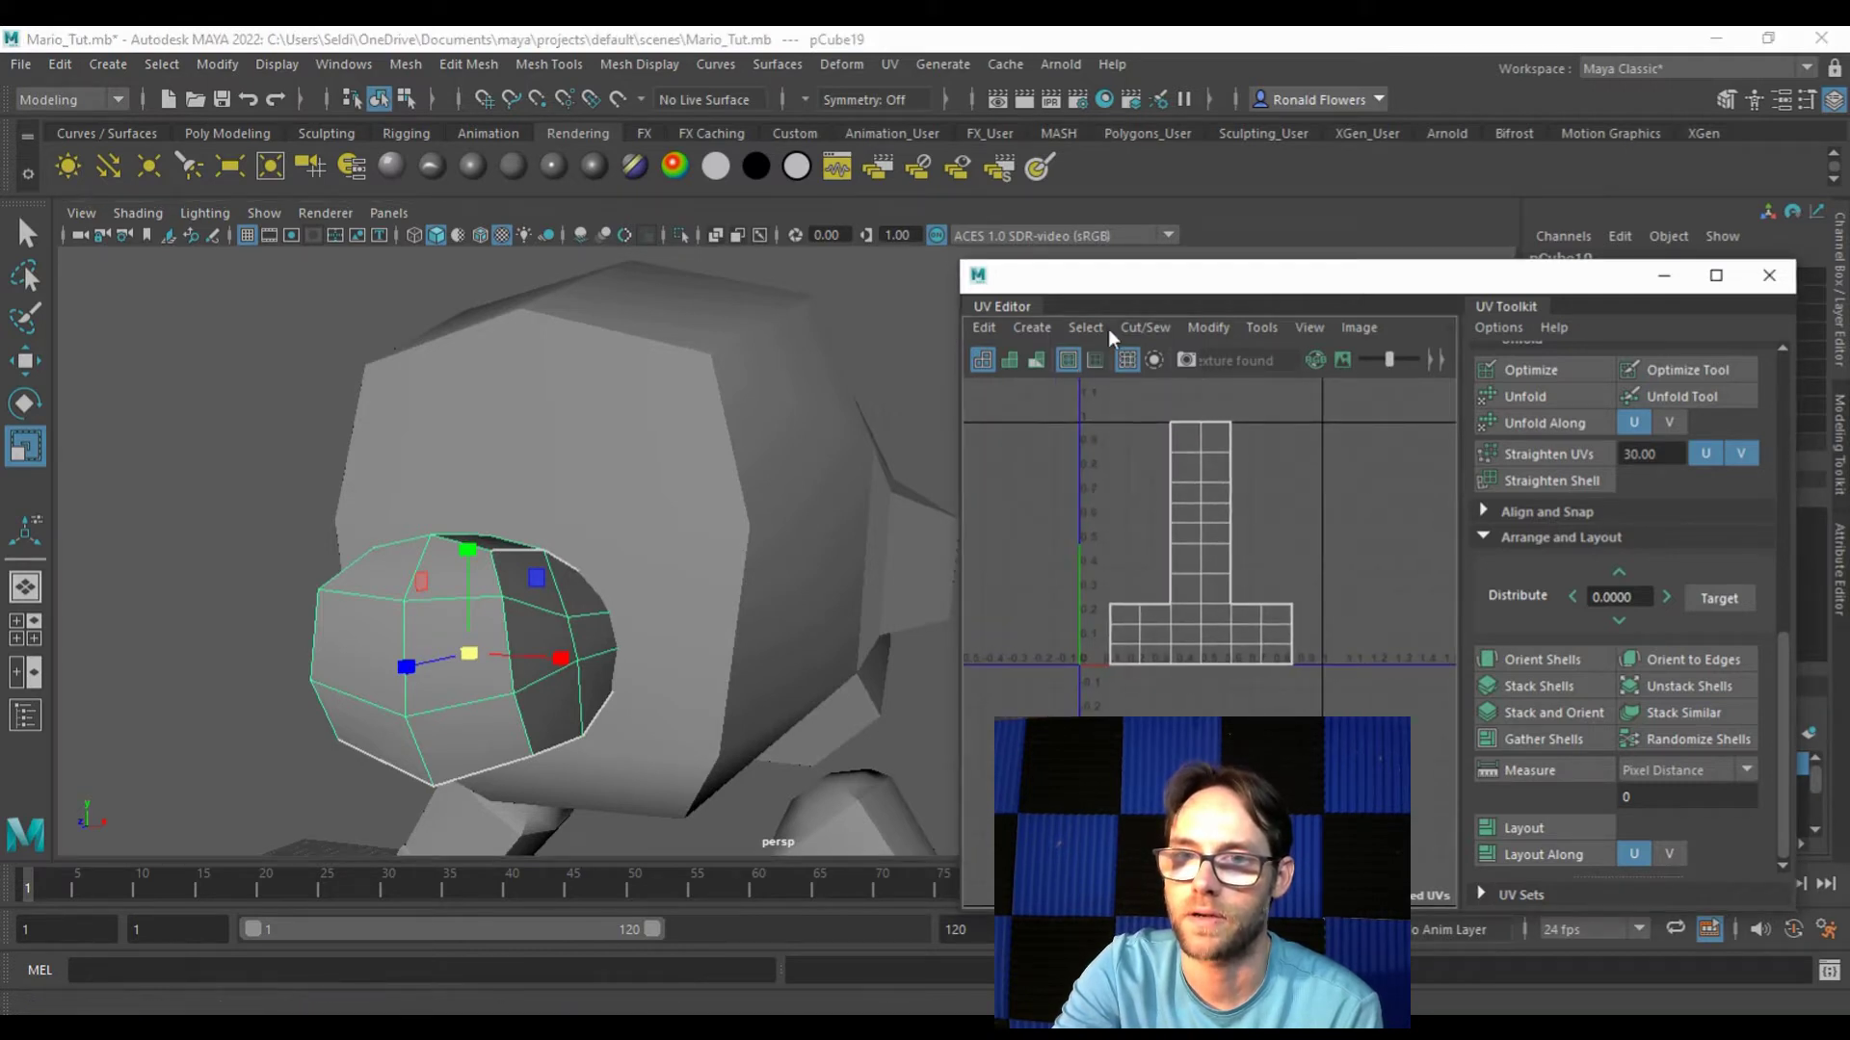
click(1035, 330)
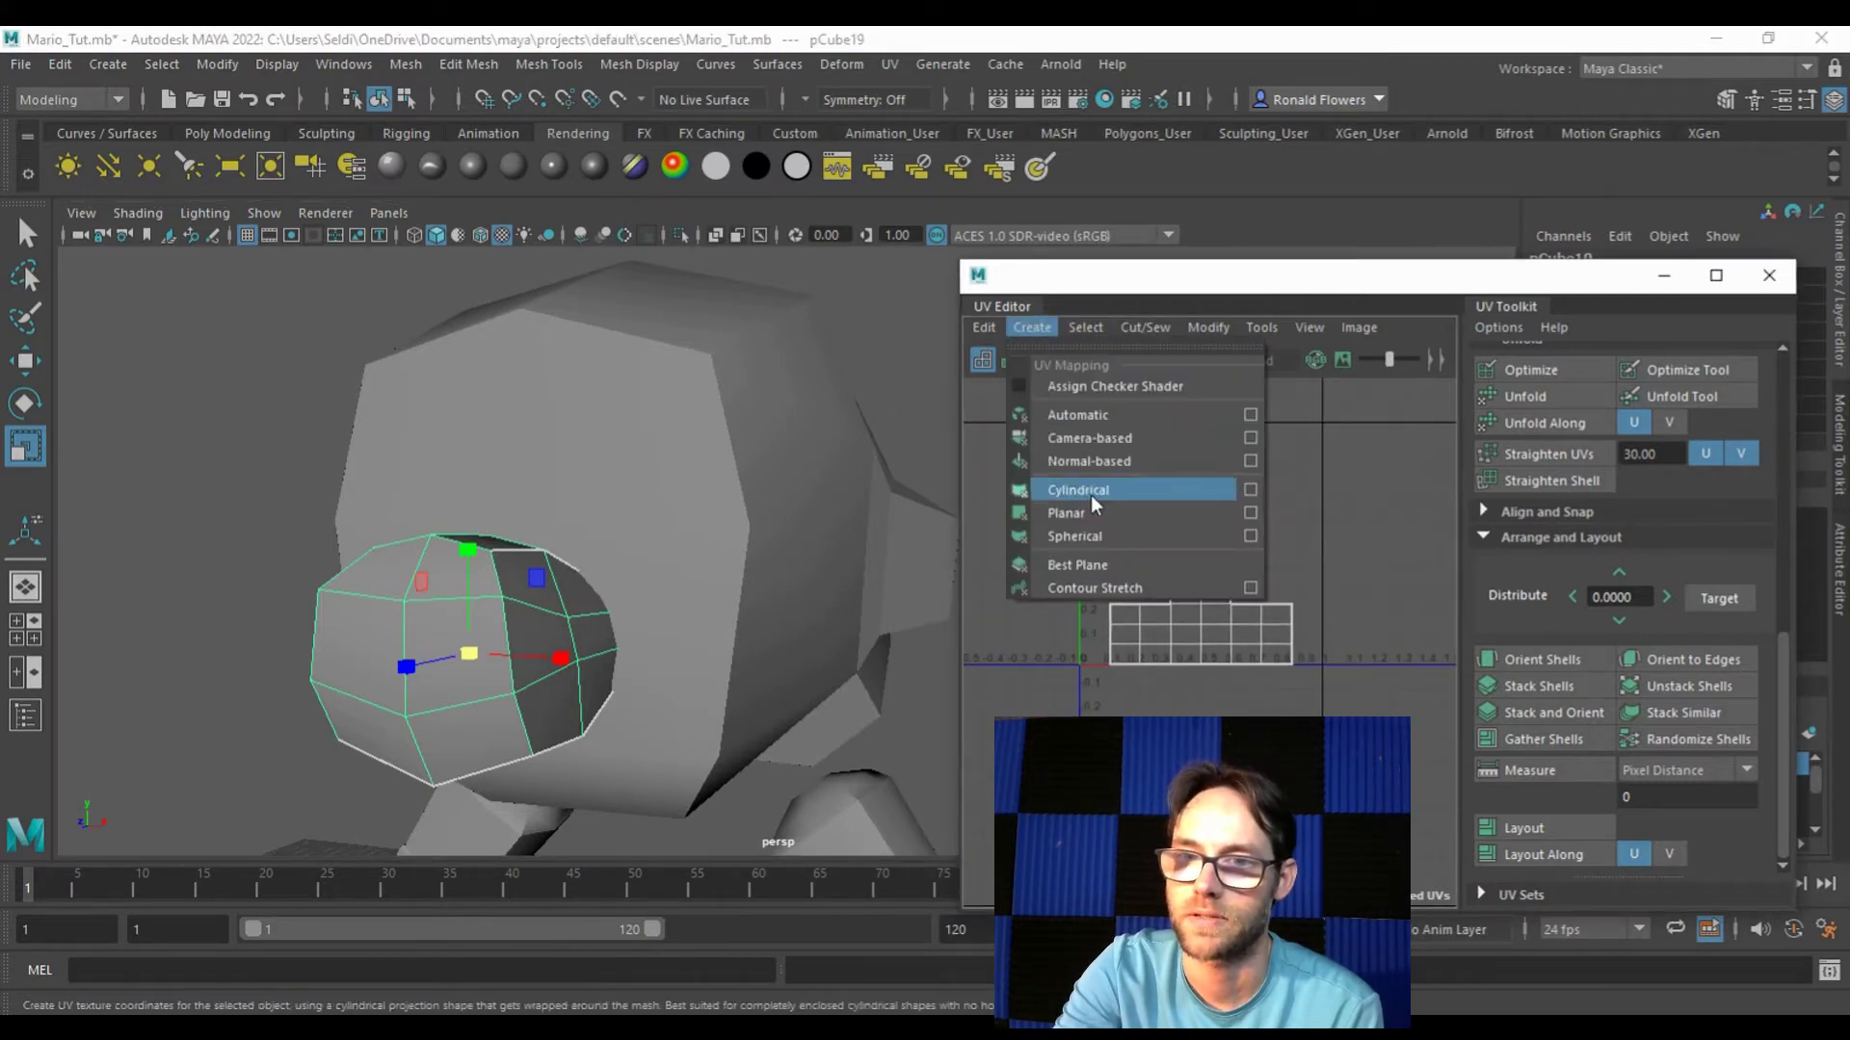
click(1142, 535)
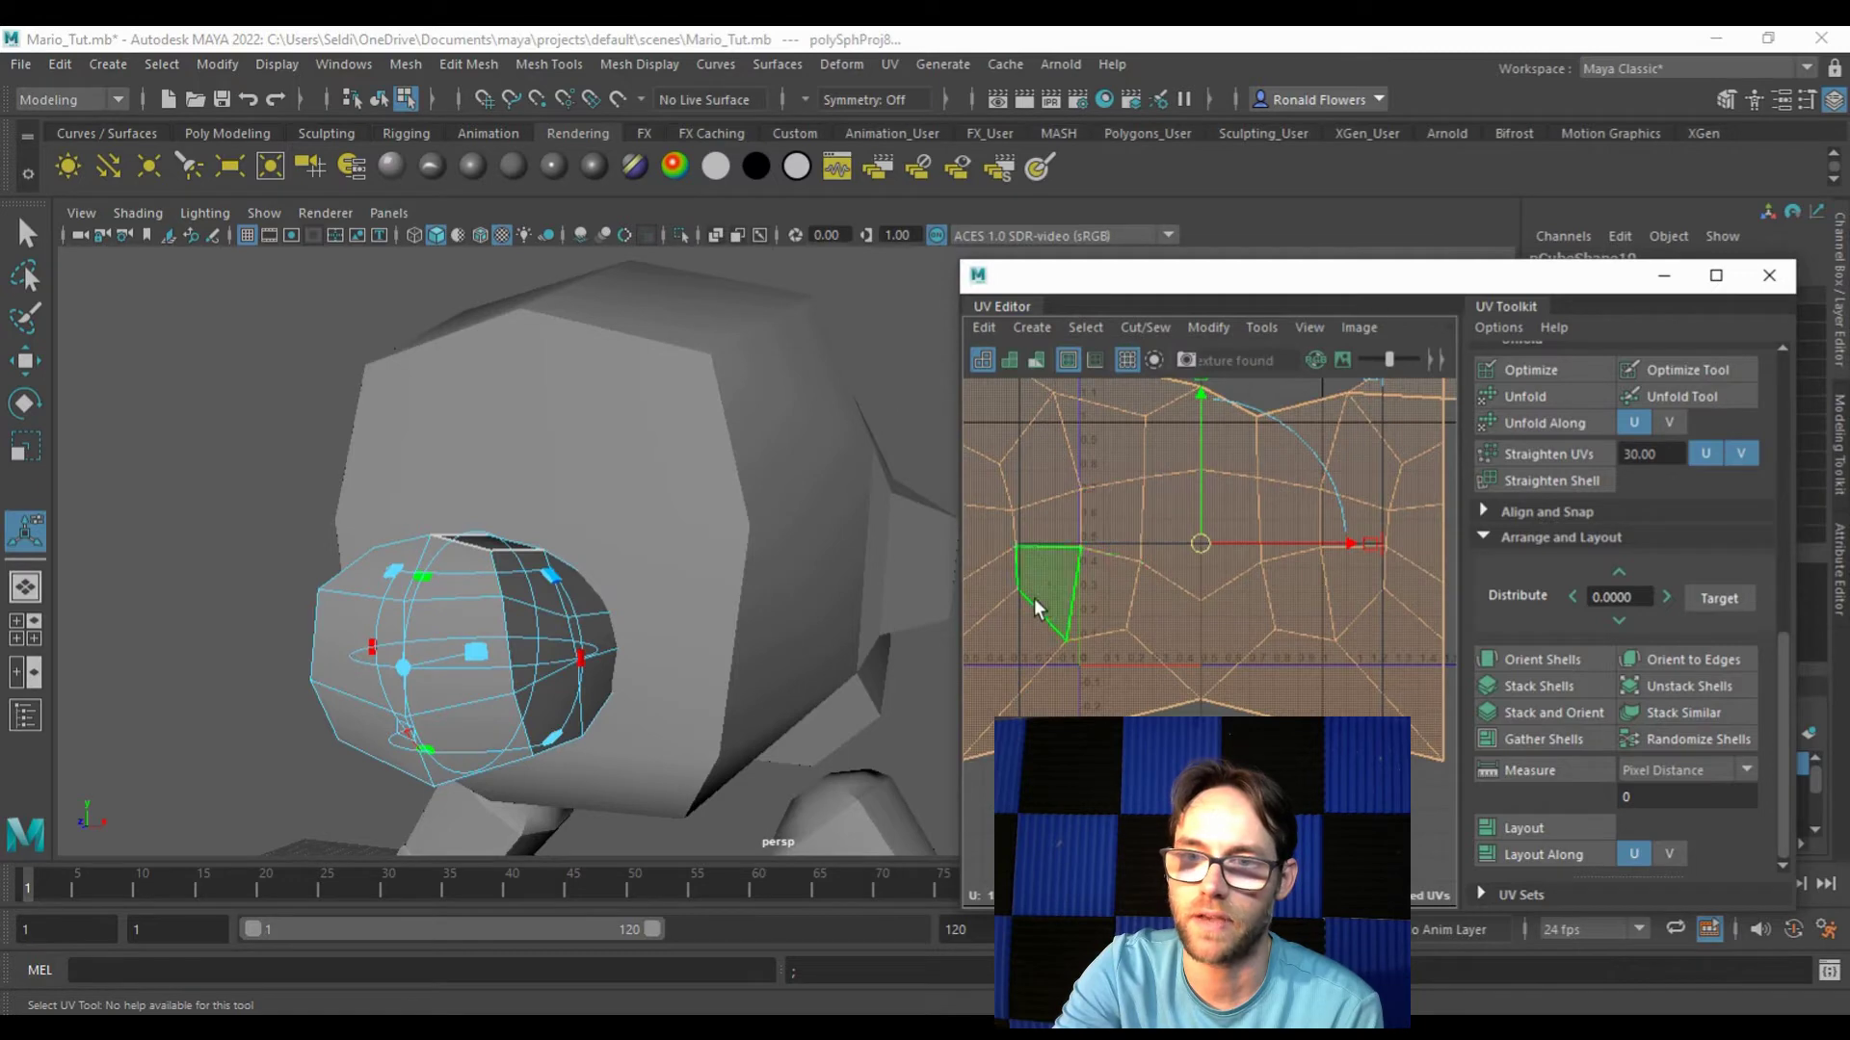
alt+drag(486, 686, 573, 691)
key(f)
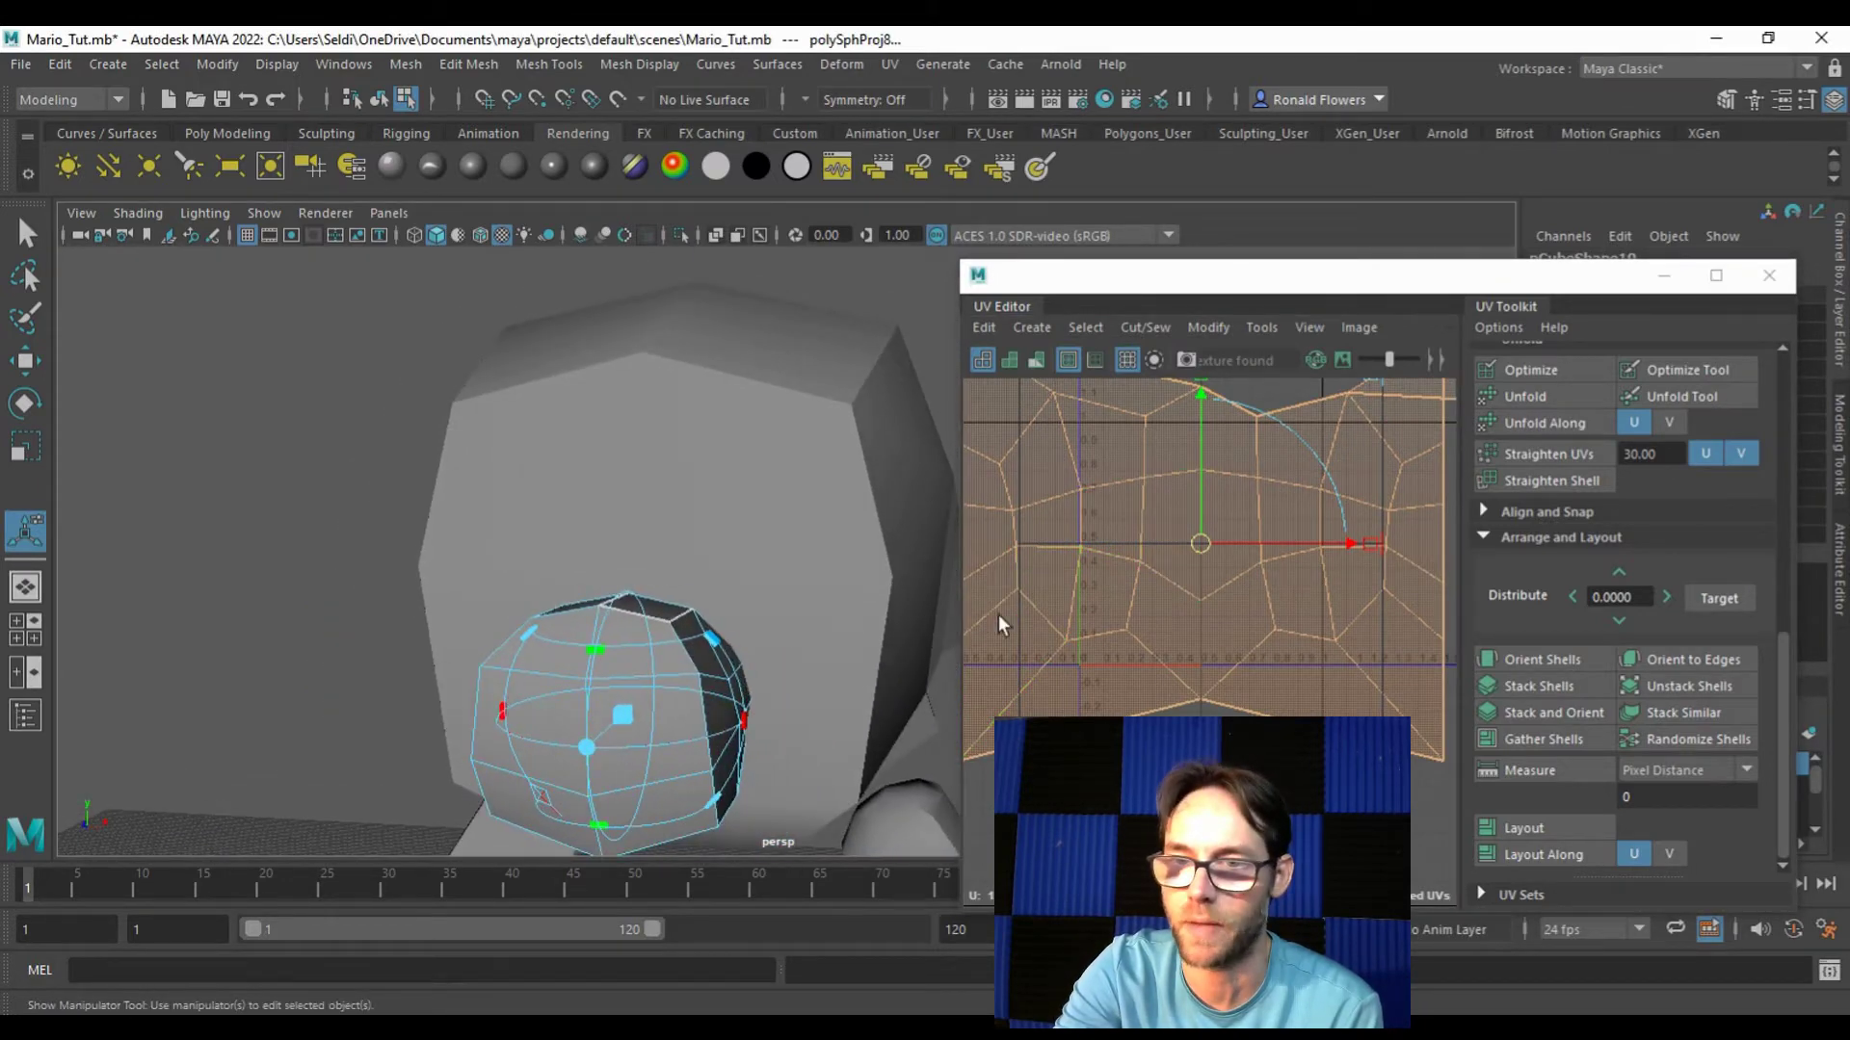
key(f)
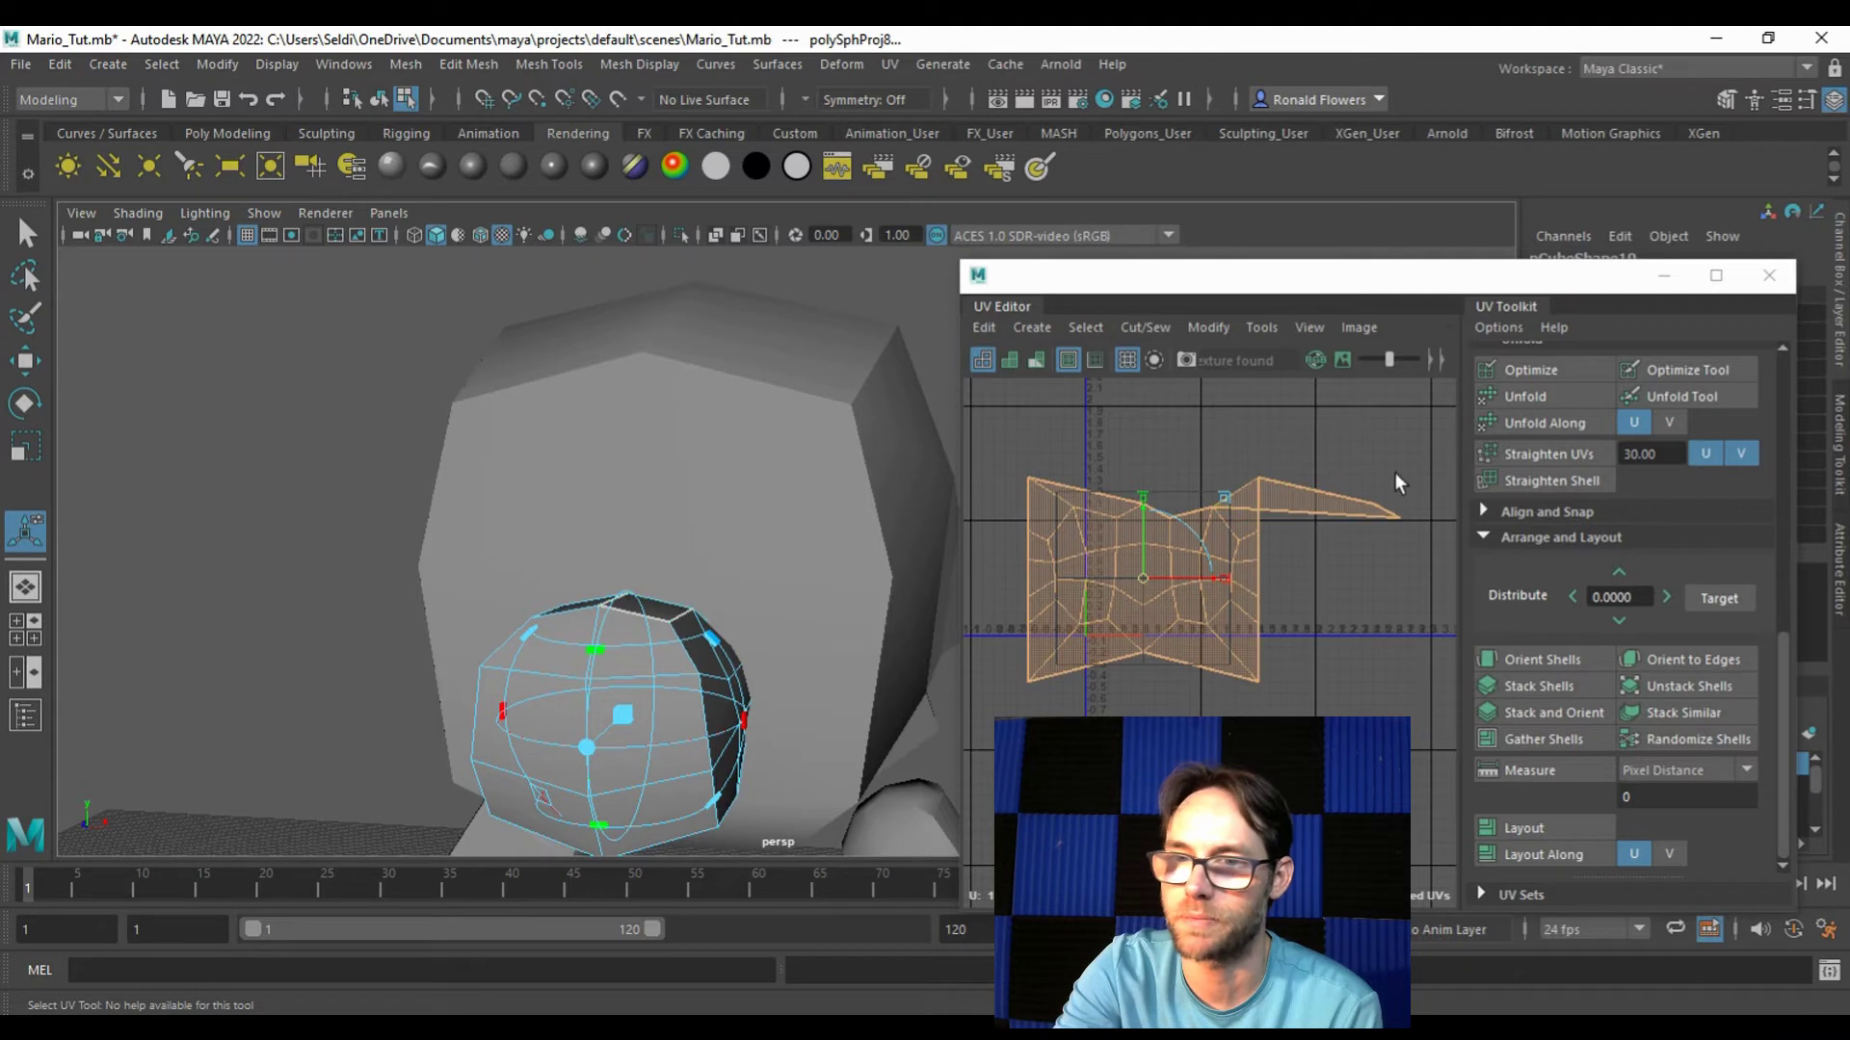
Step: Select the nose shell's two matching seam edges and sew them together
click(1342, 472)
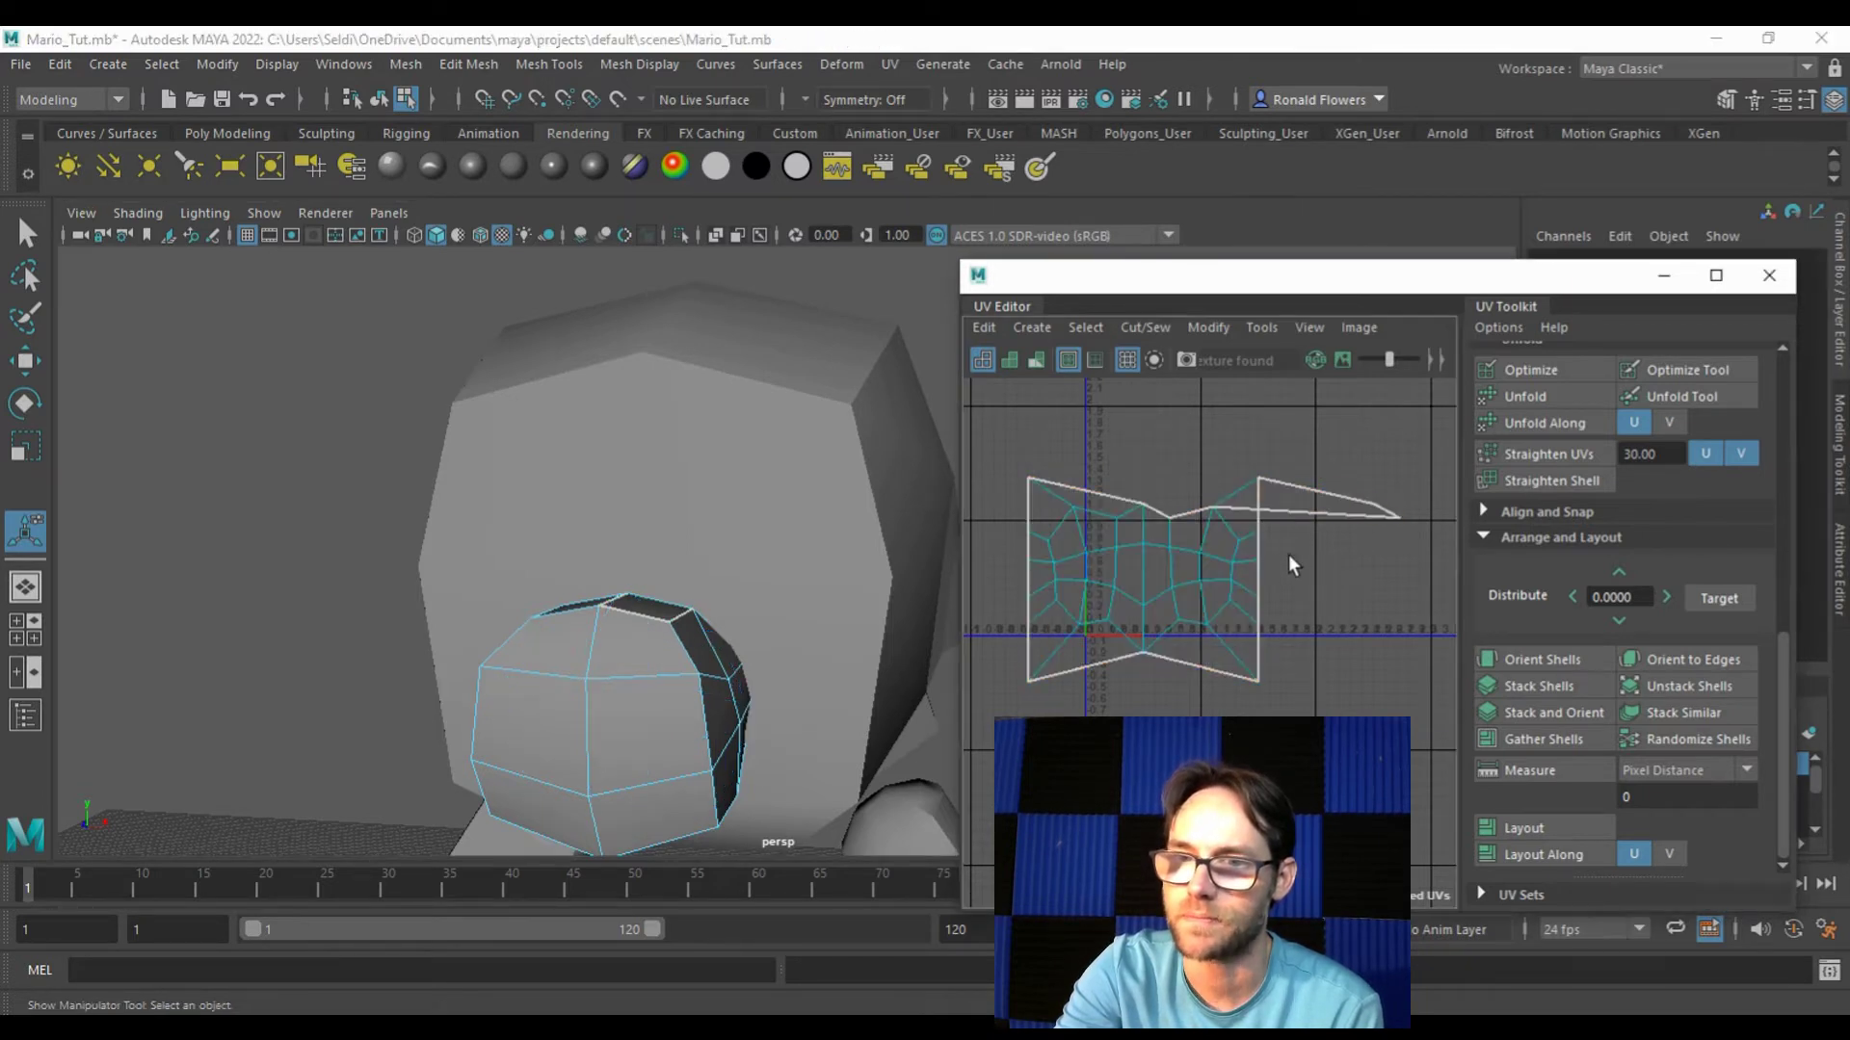
scroll(1281, 505, up, 2)
alt+middle_drag(1276, 511, 1329, 578)
right_drag(1374, 498, 1381, 445)
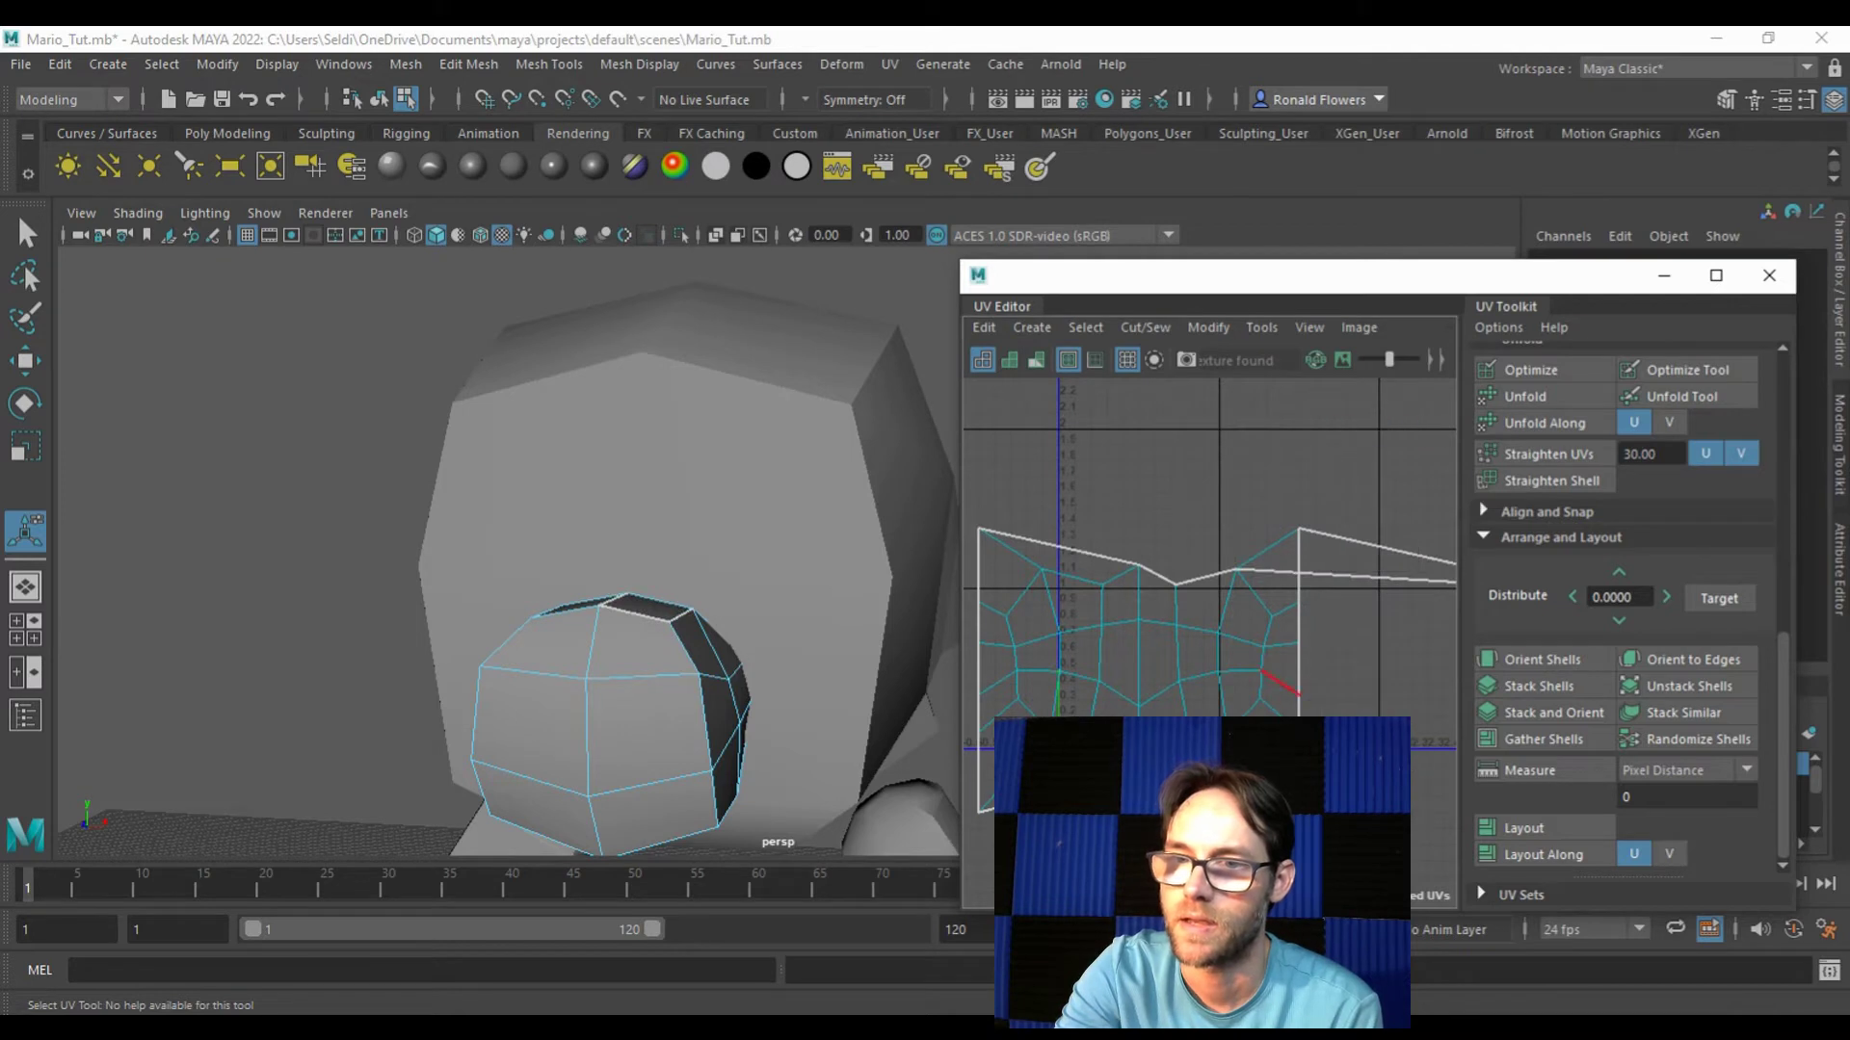
click(1161, 576)
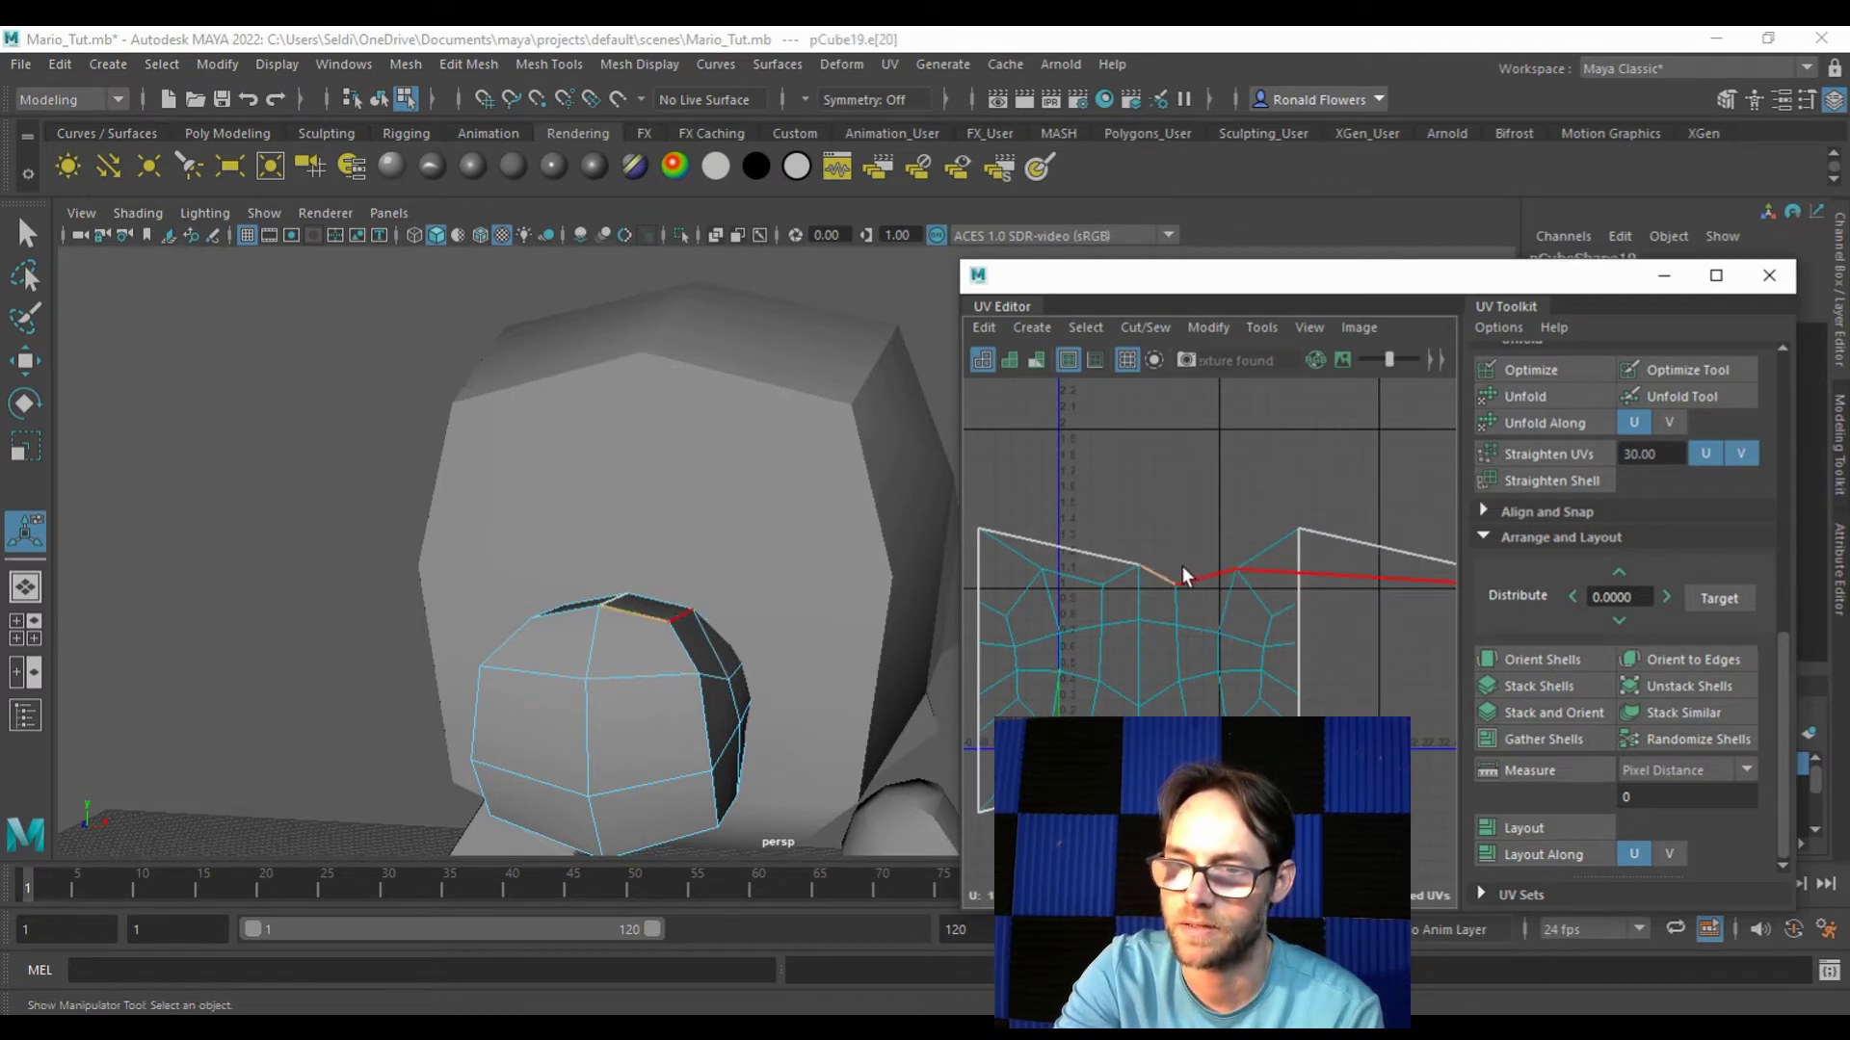
shift+click(1187, 576)
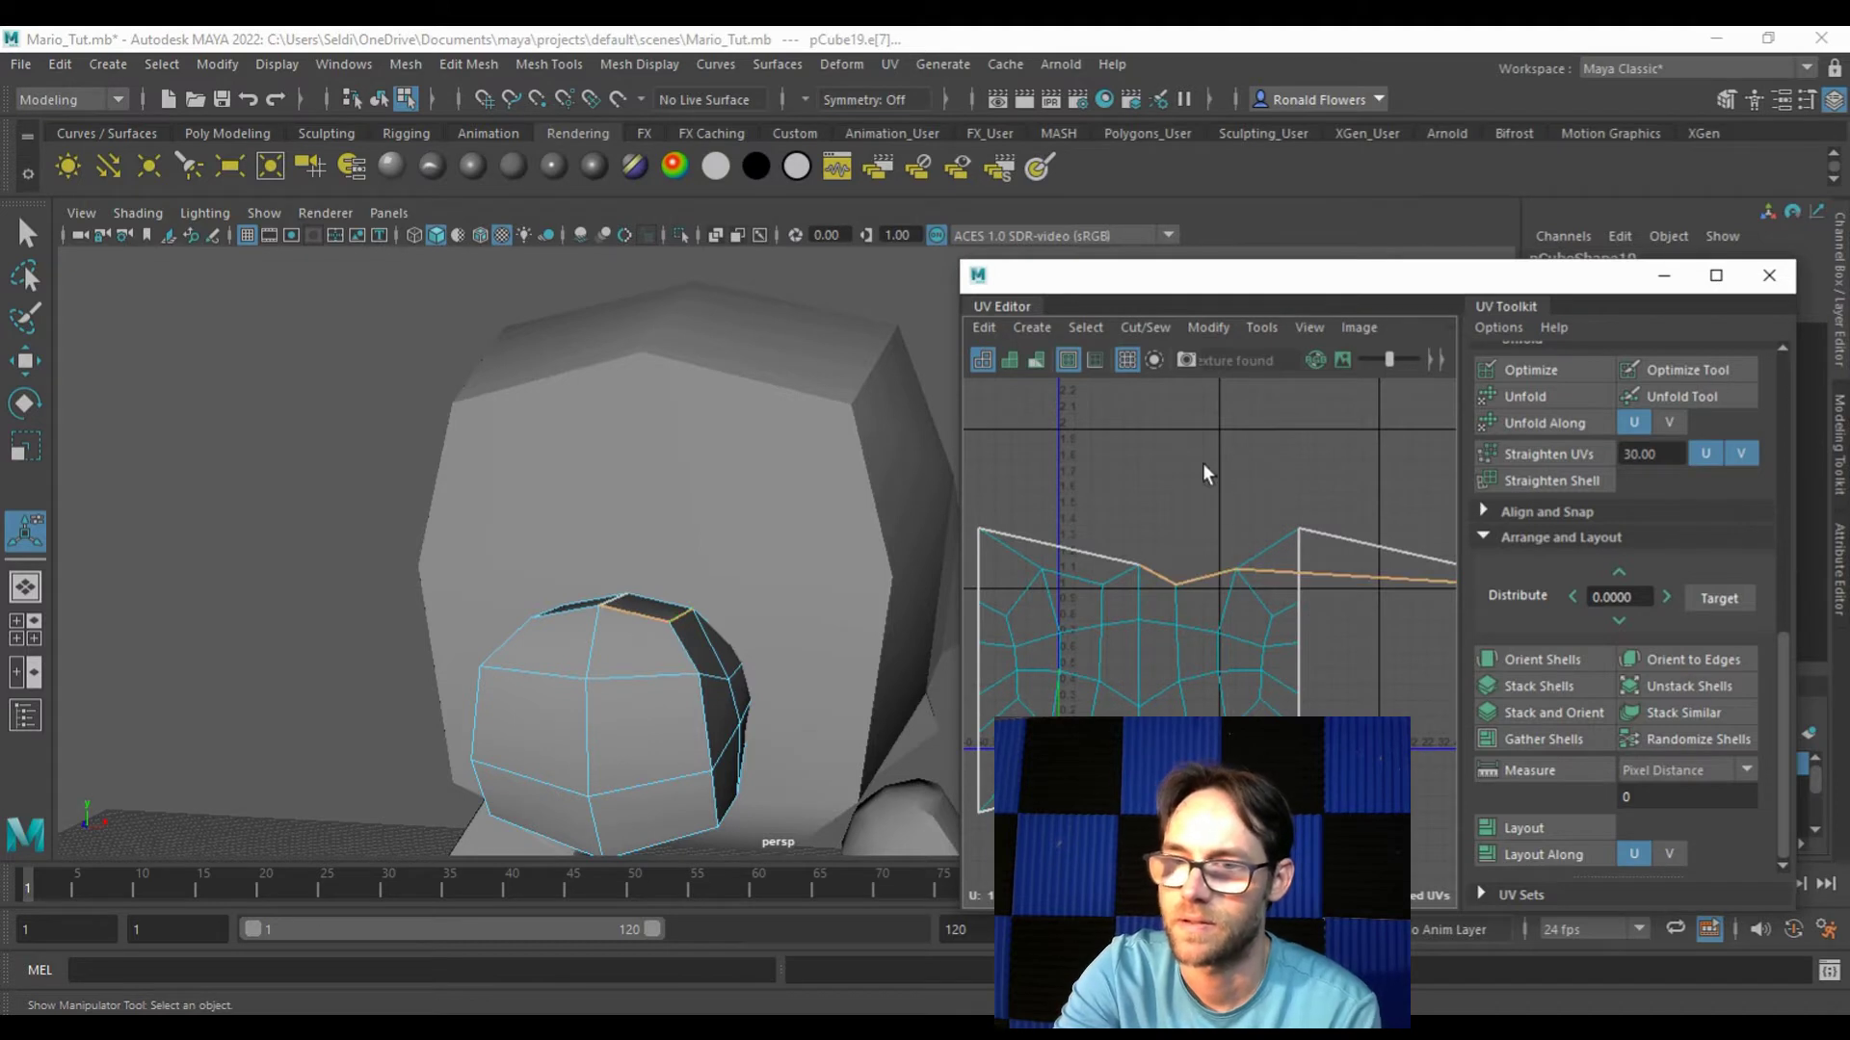
scroll(1531, 675, up, 5)
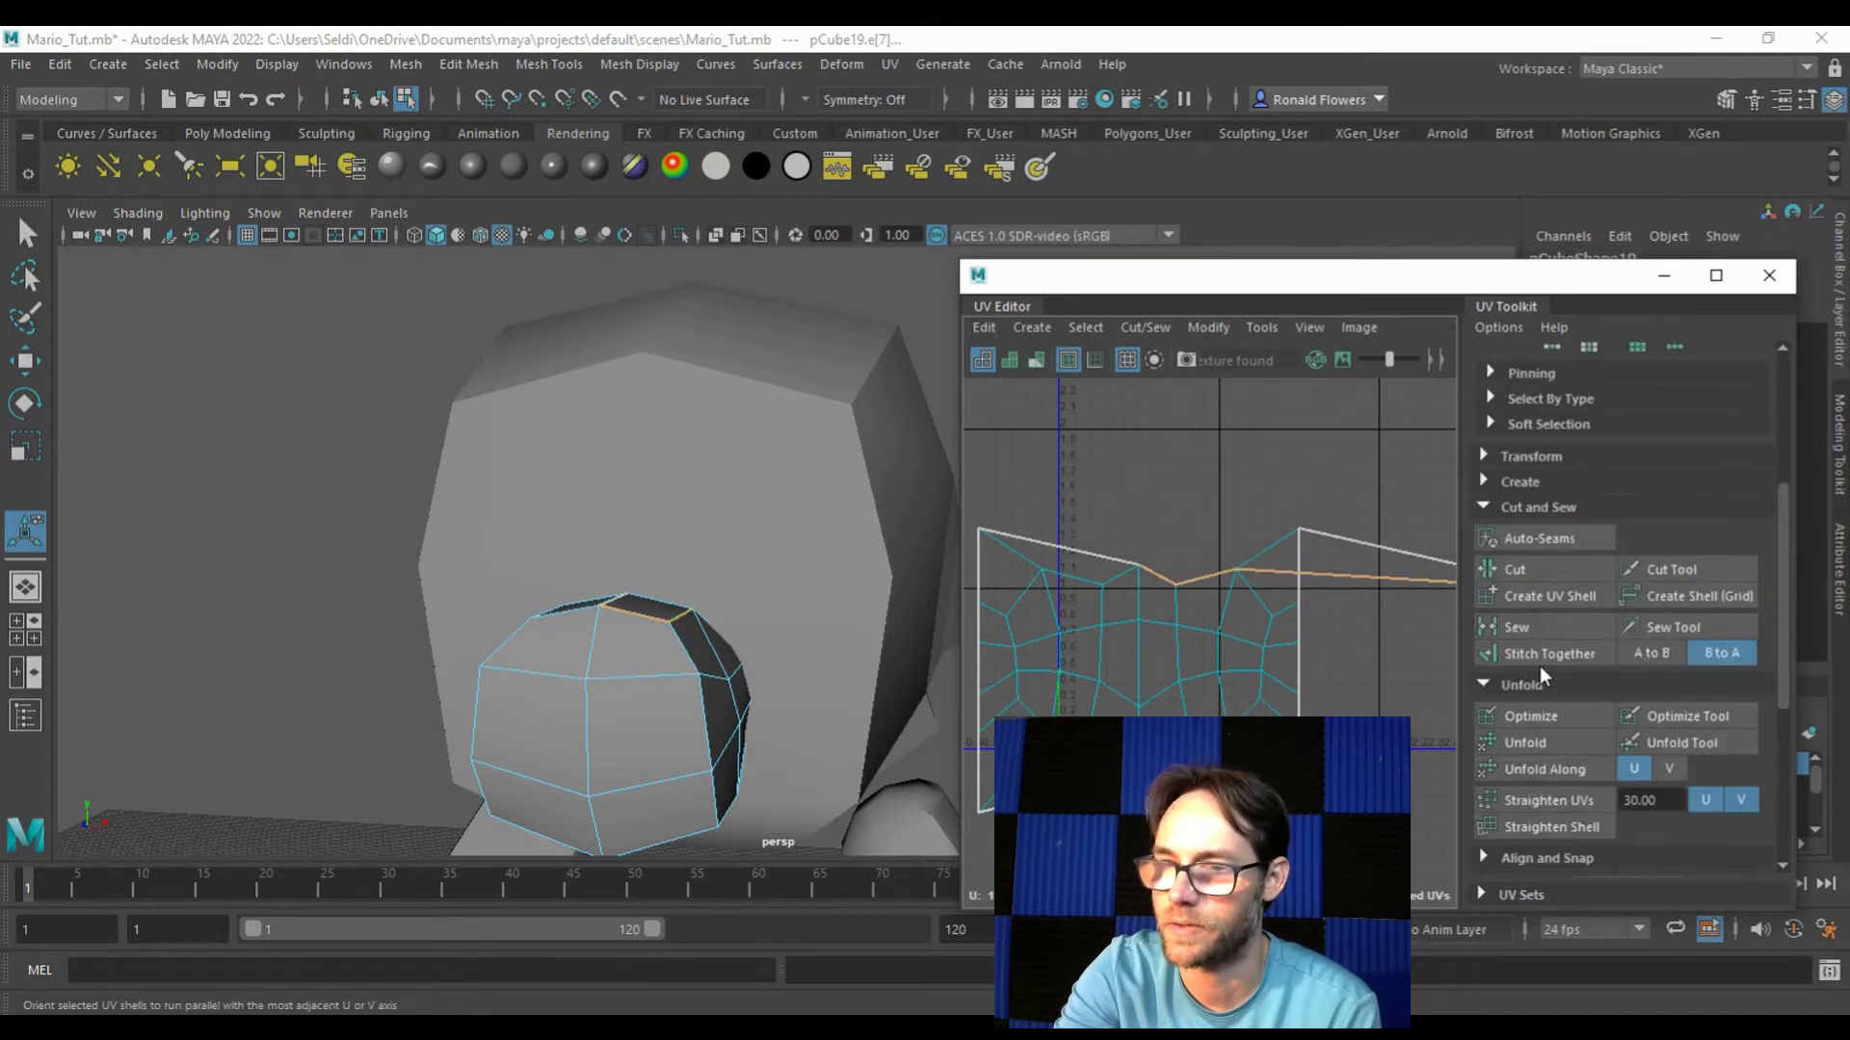
scroll(1542, 677, up, 3)
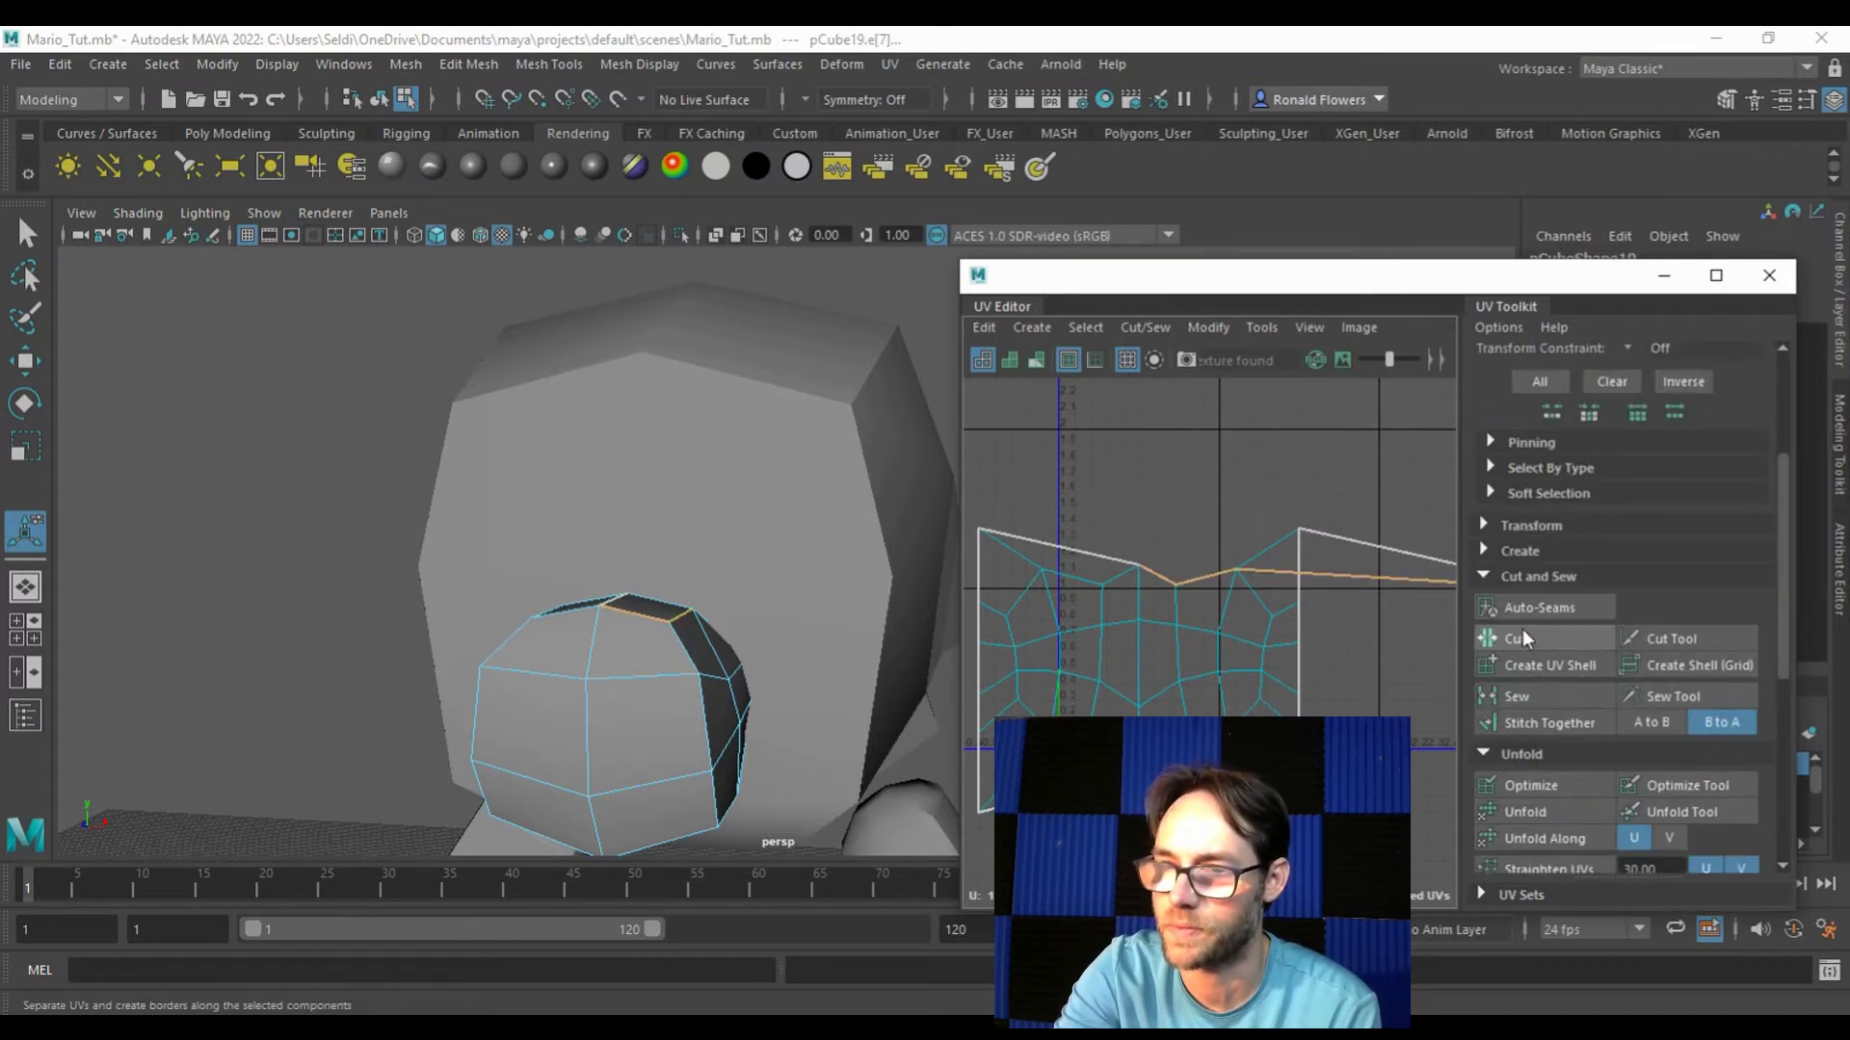
click(1488, 577)
click(1483, 576)
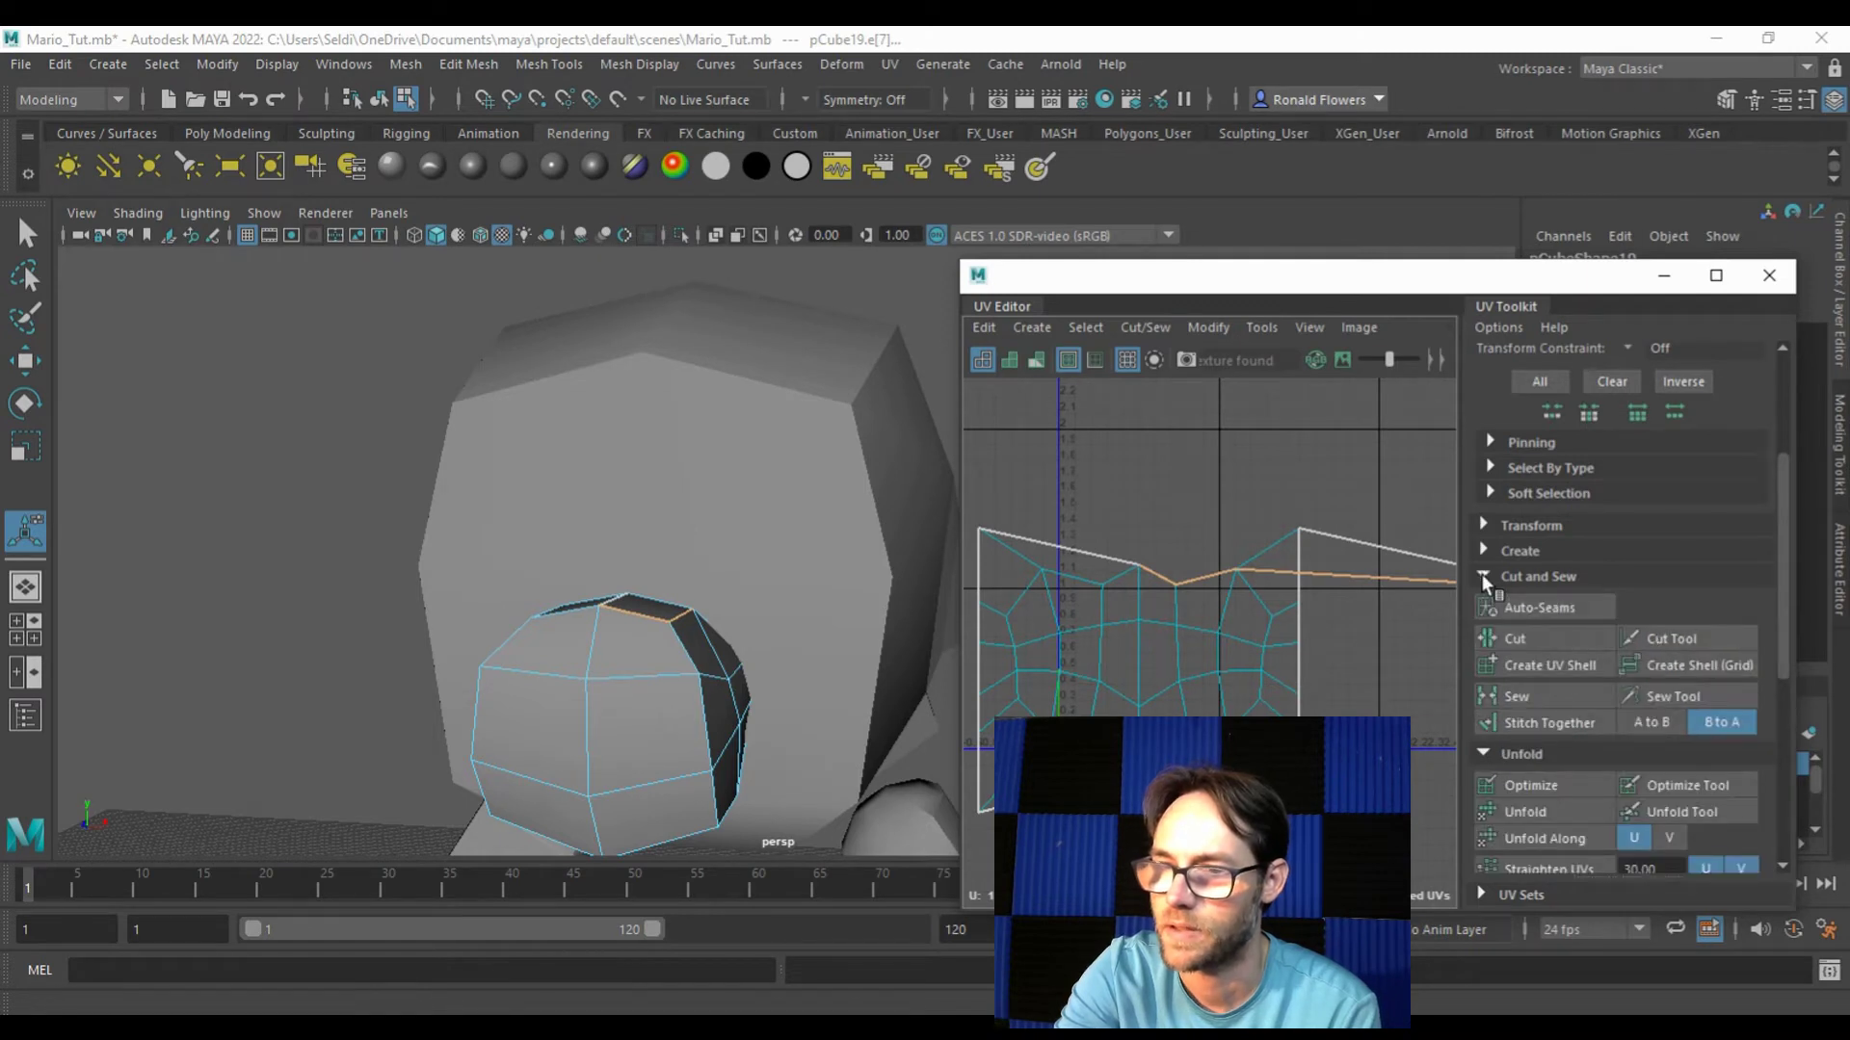
click(1560, 701)
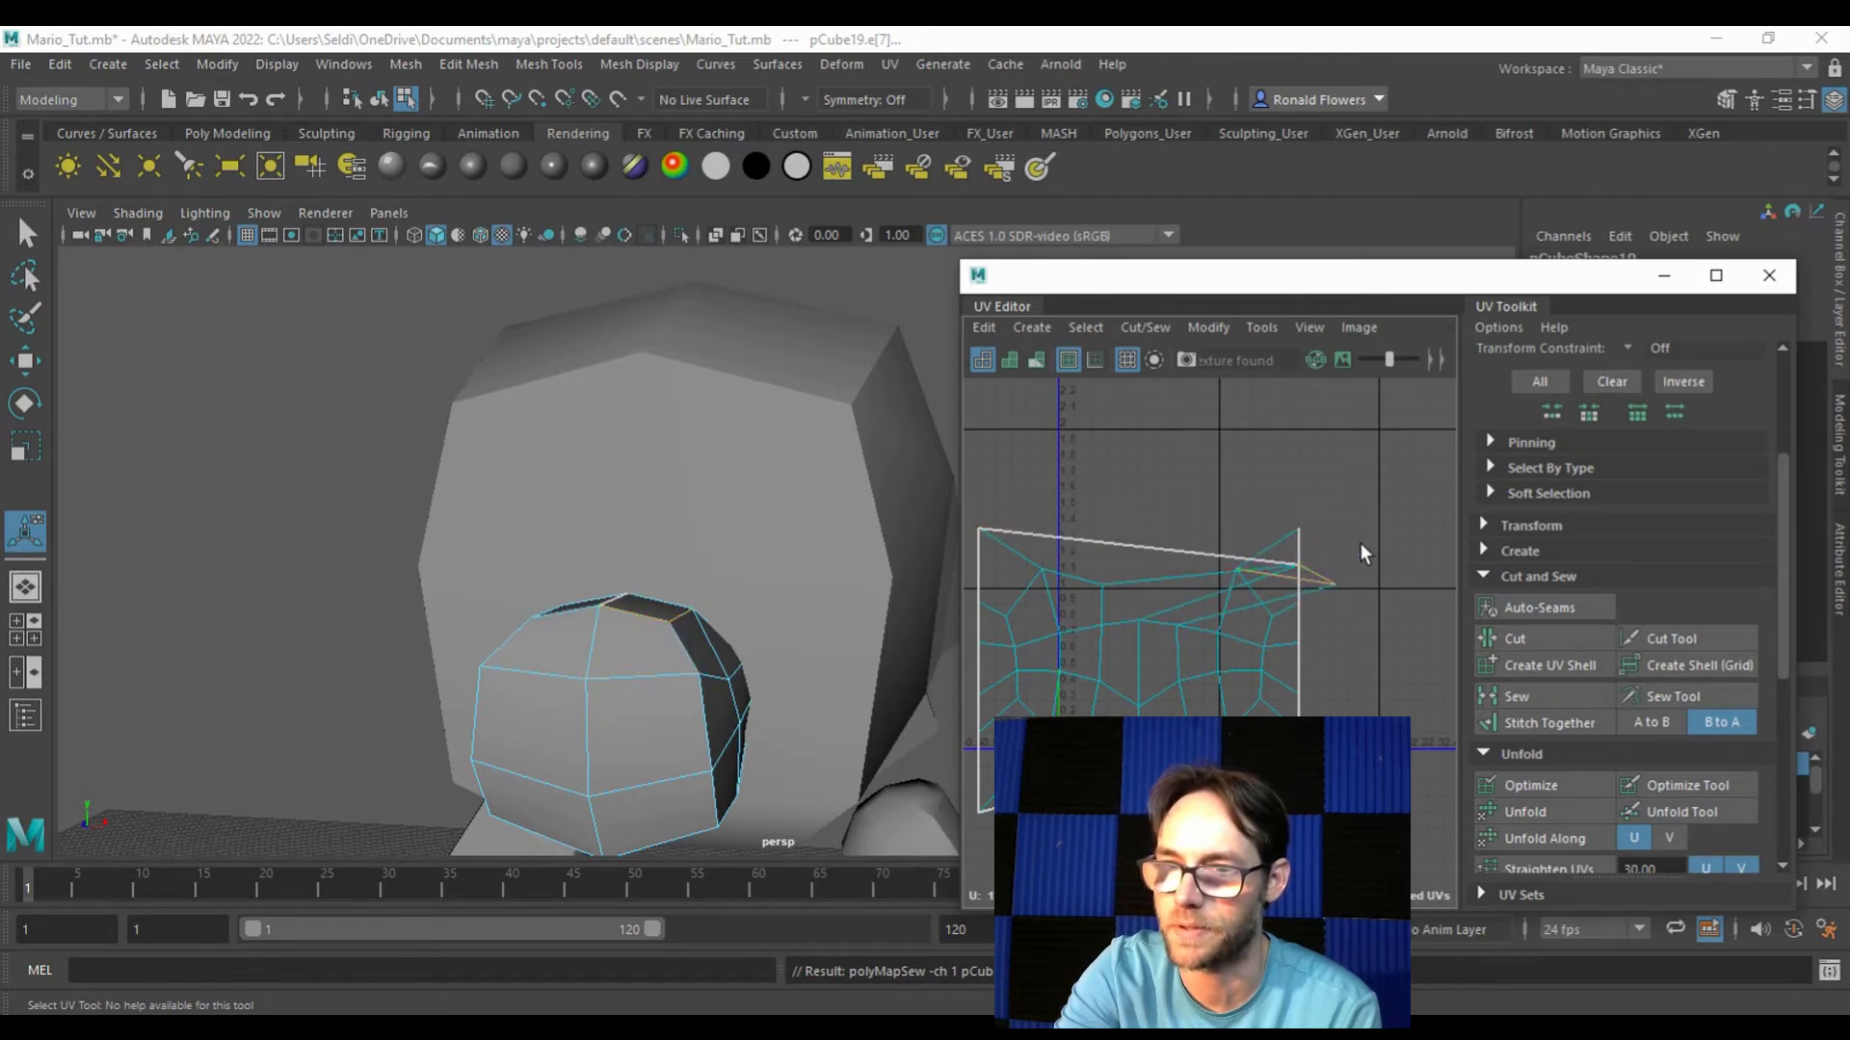
Step: Pull the stray corner UV onto the shell's top edge, then select the whole shell
right_drag(1363, 554, 1445, 540)
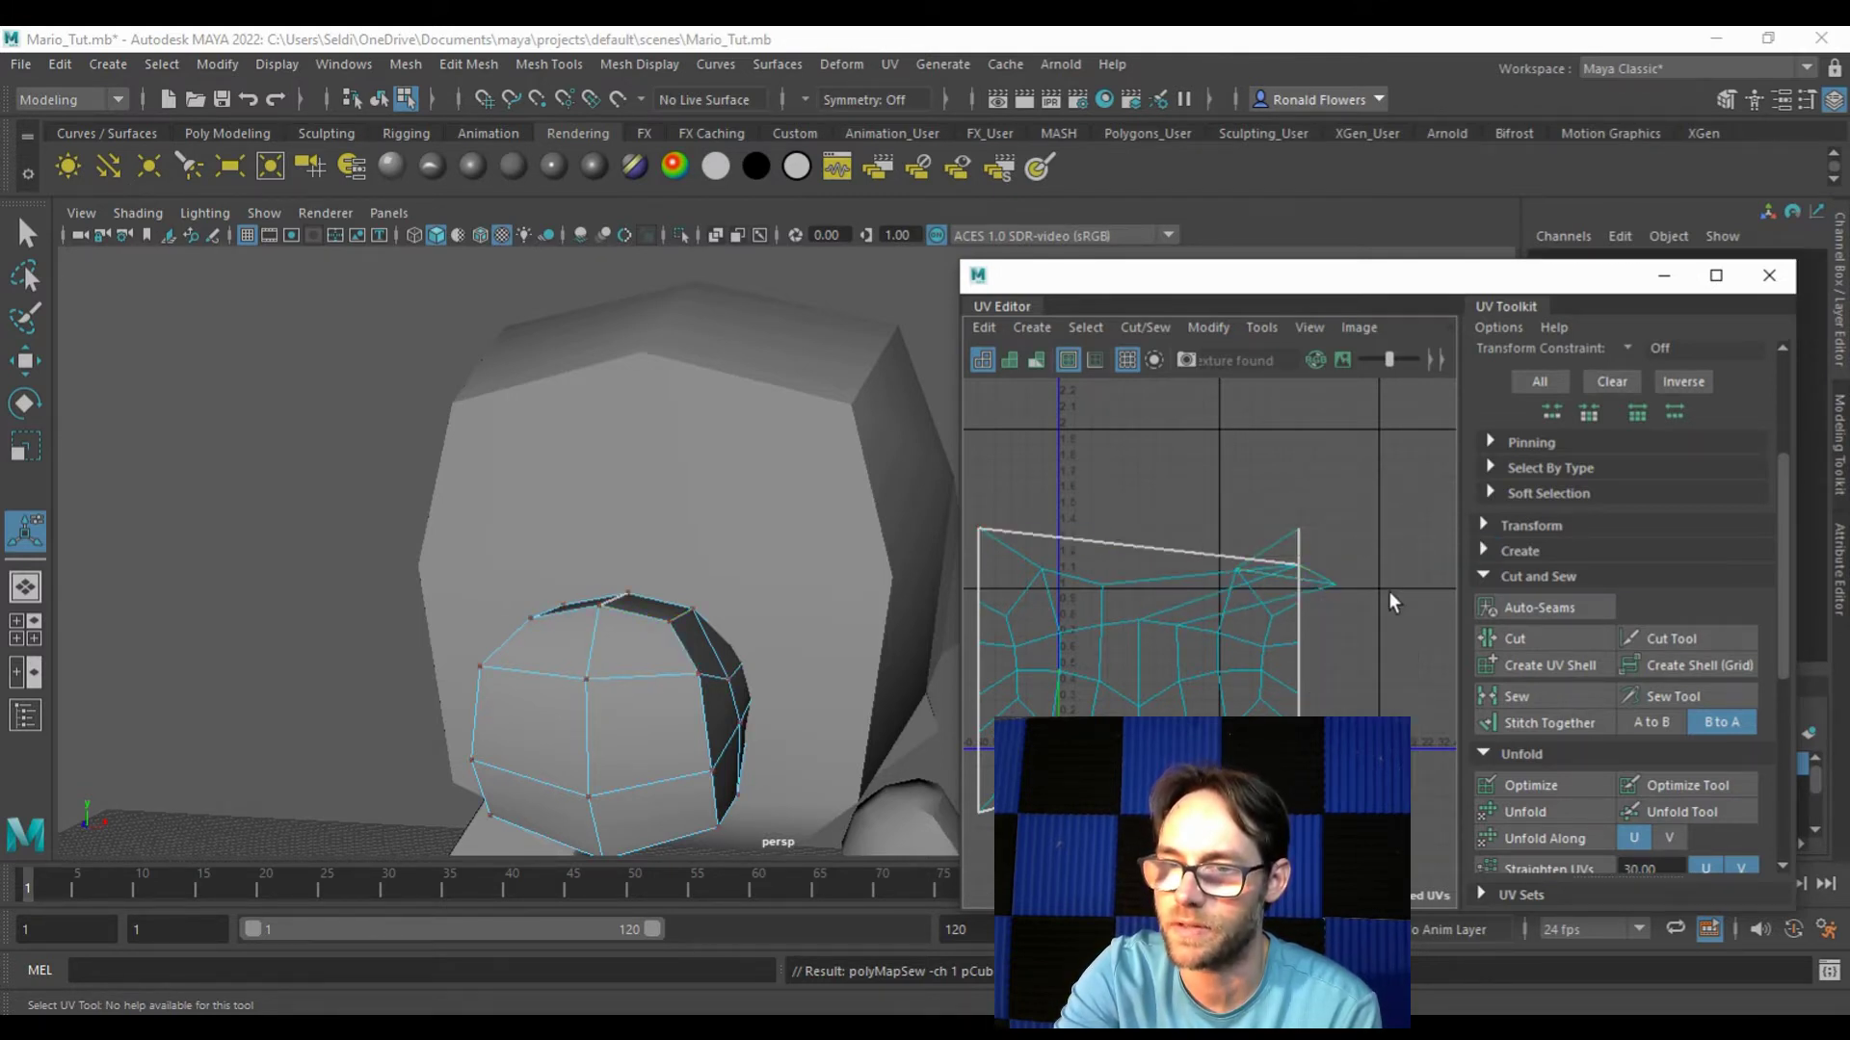
click(1299, 567)
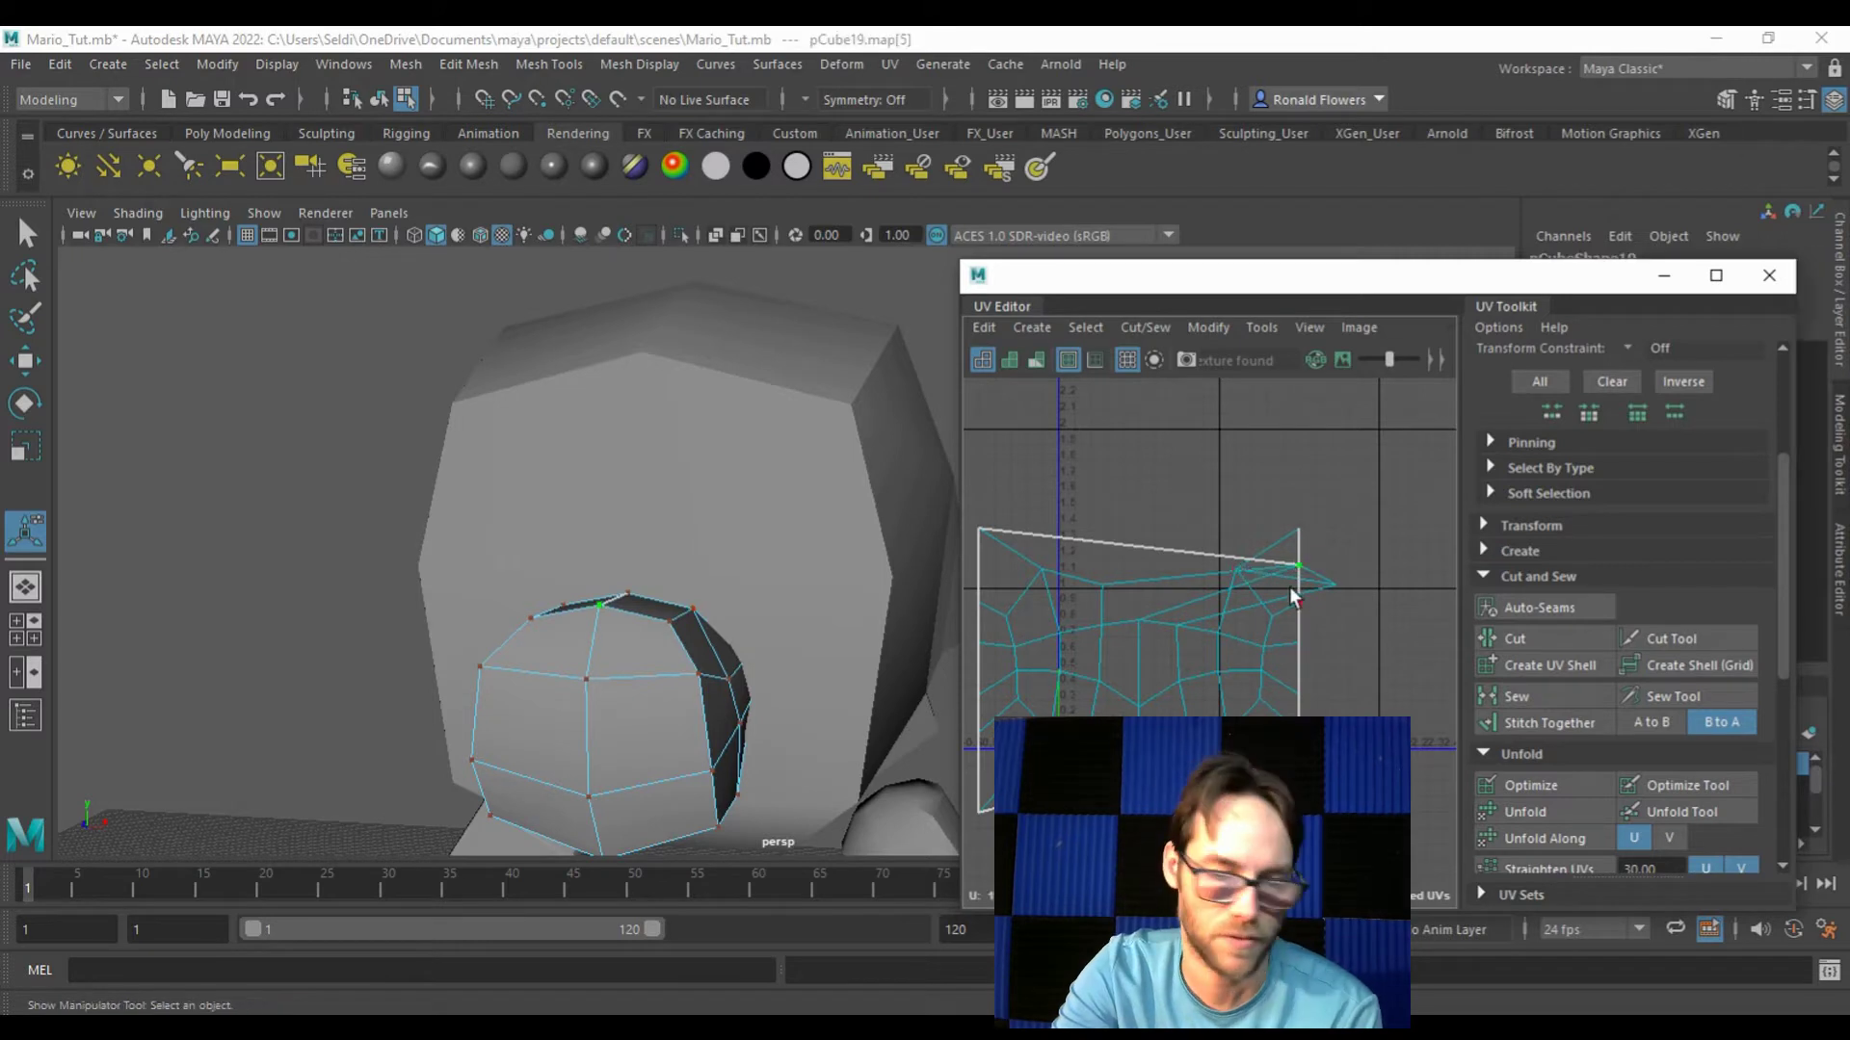
key(w)
drag(1299, 568, 1143, 540)
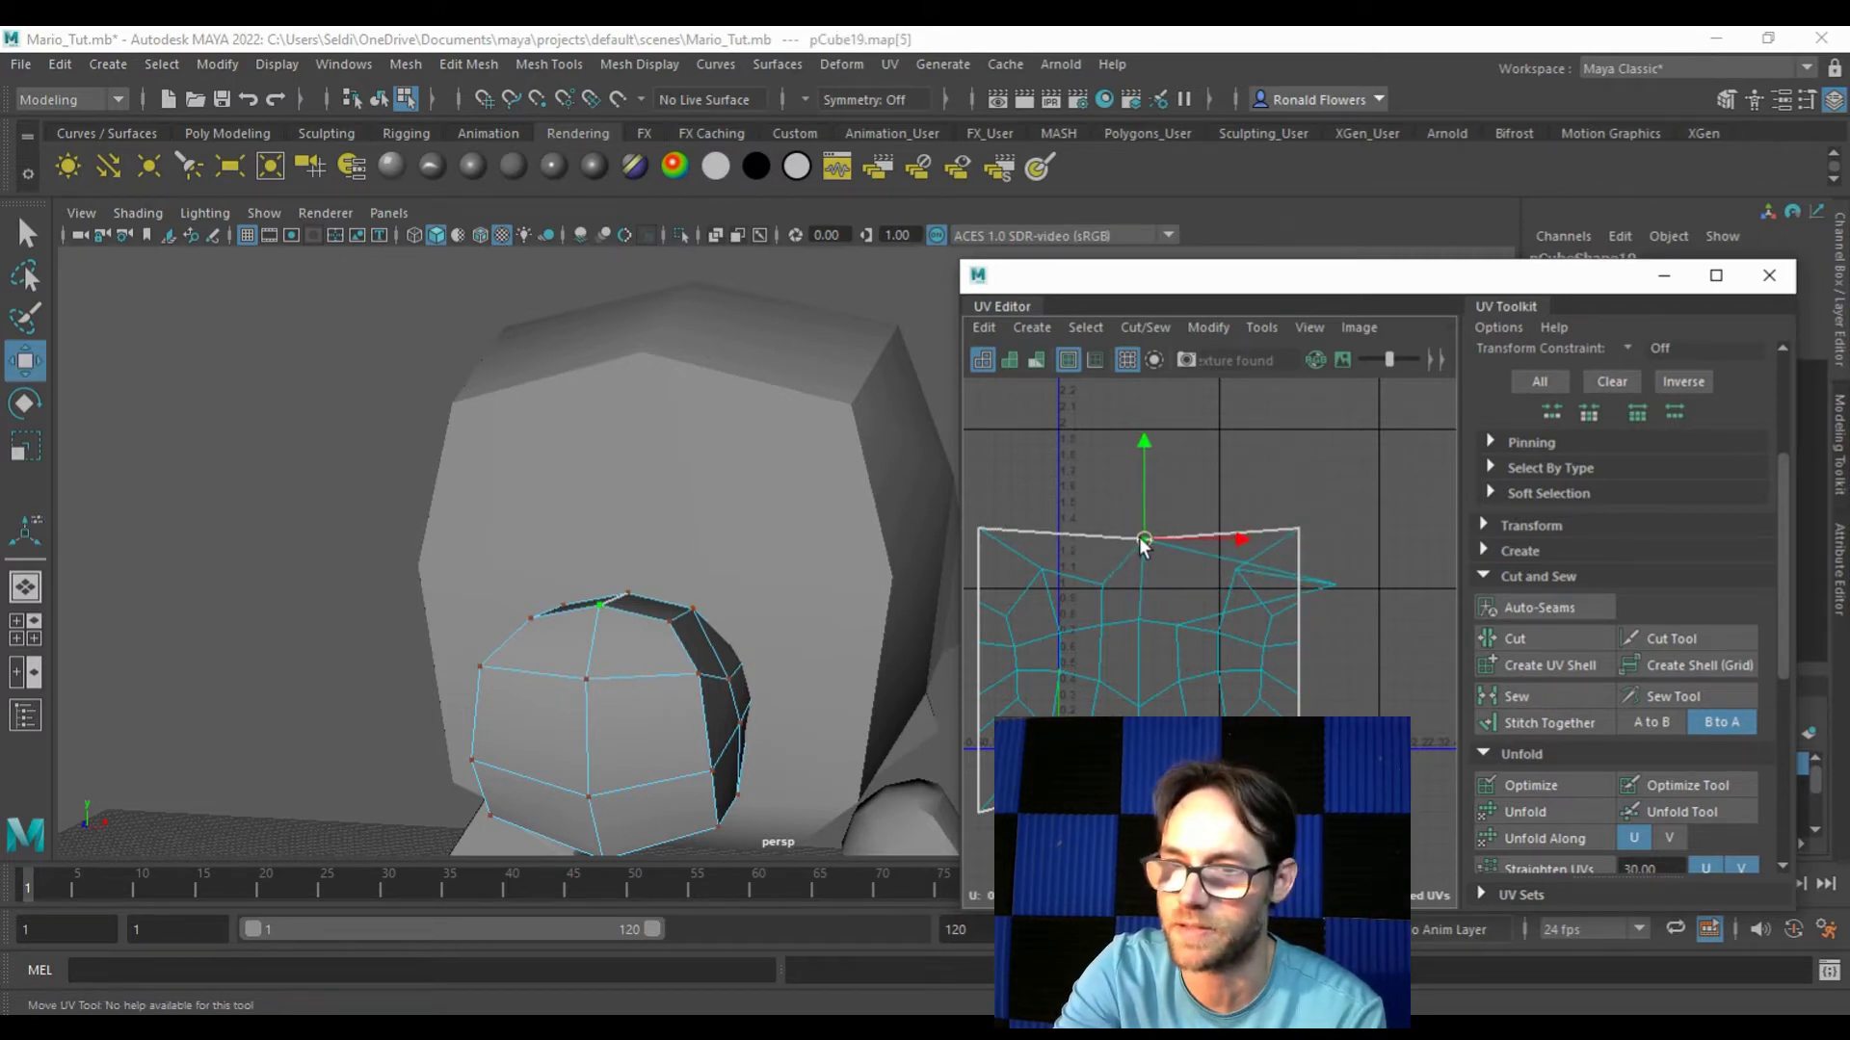
click(1176, 584)
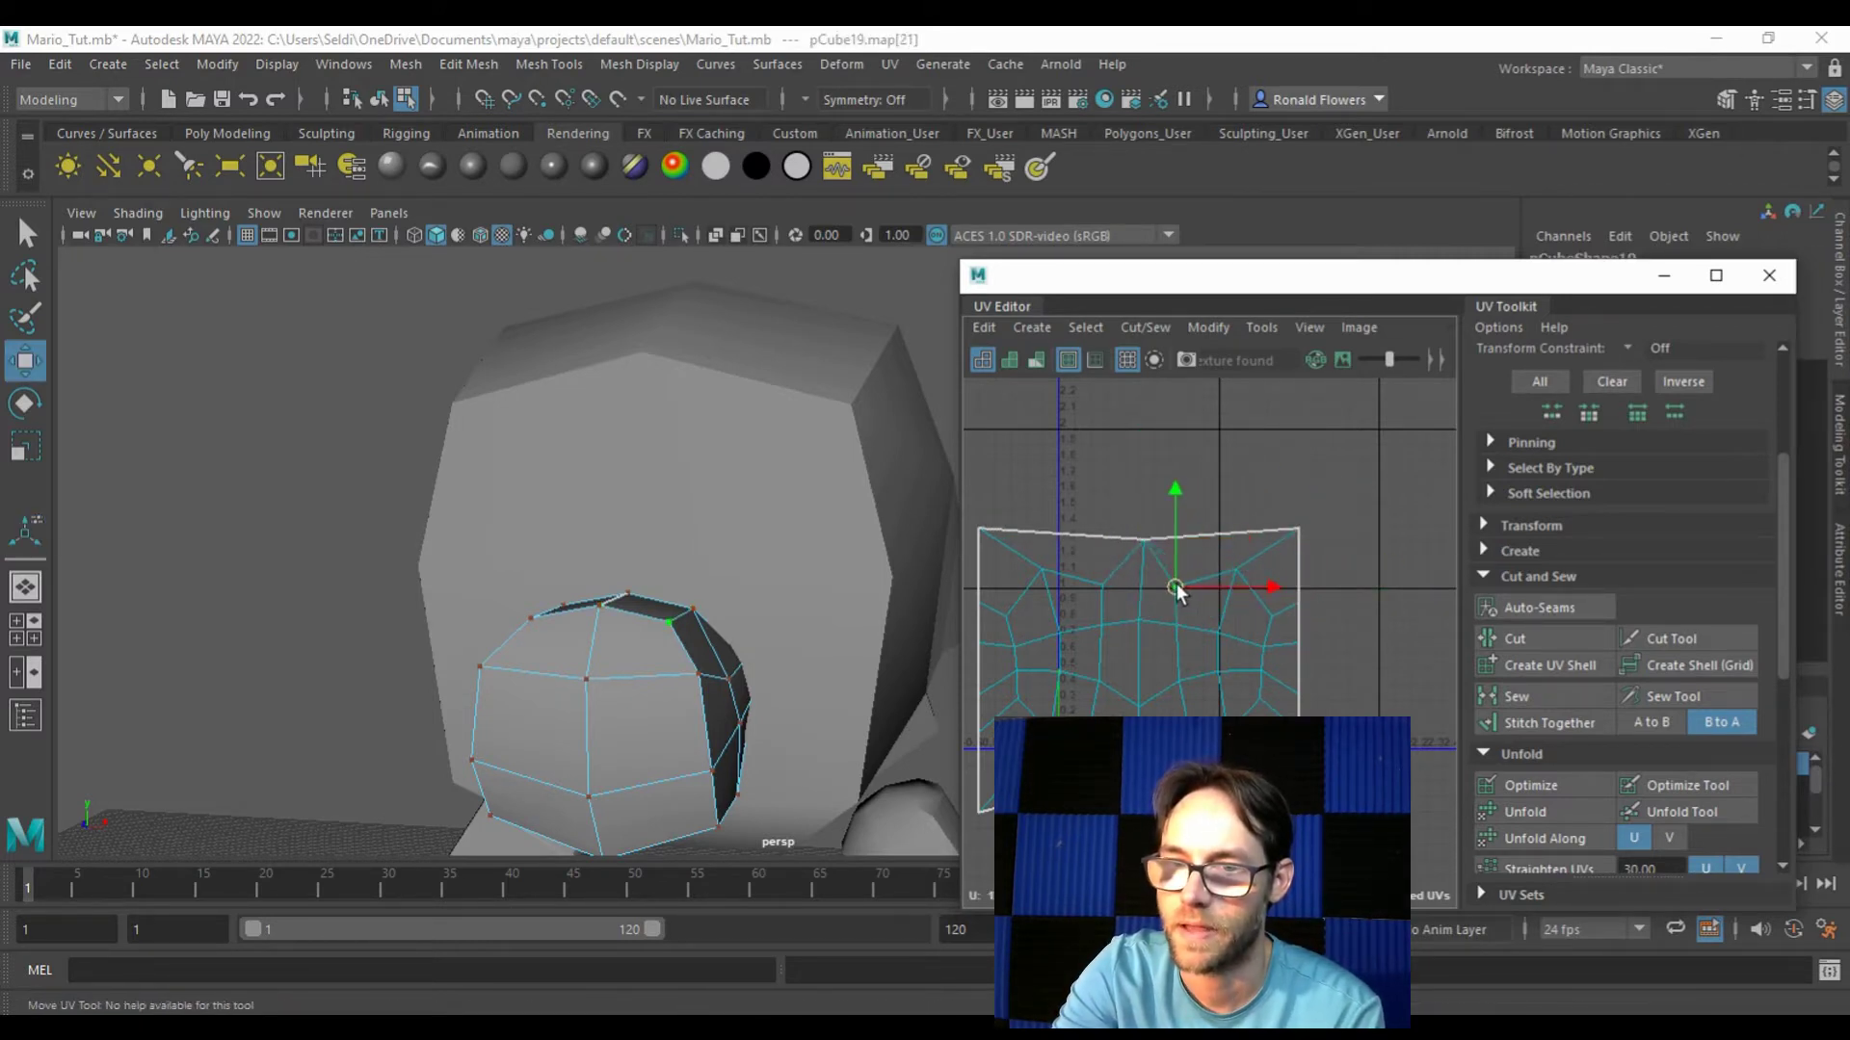
click(1147, 675)
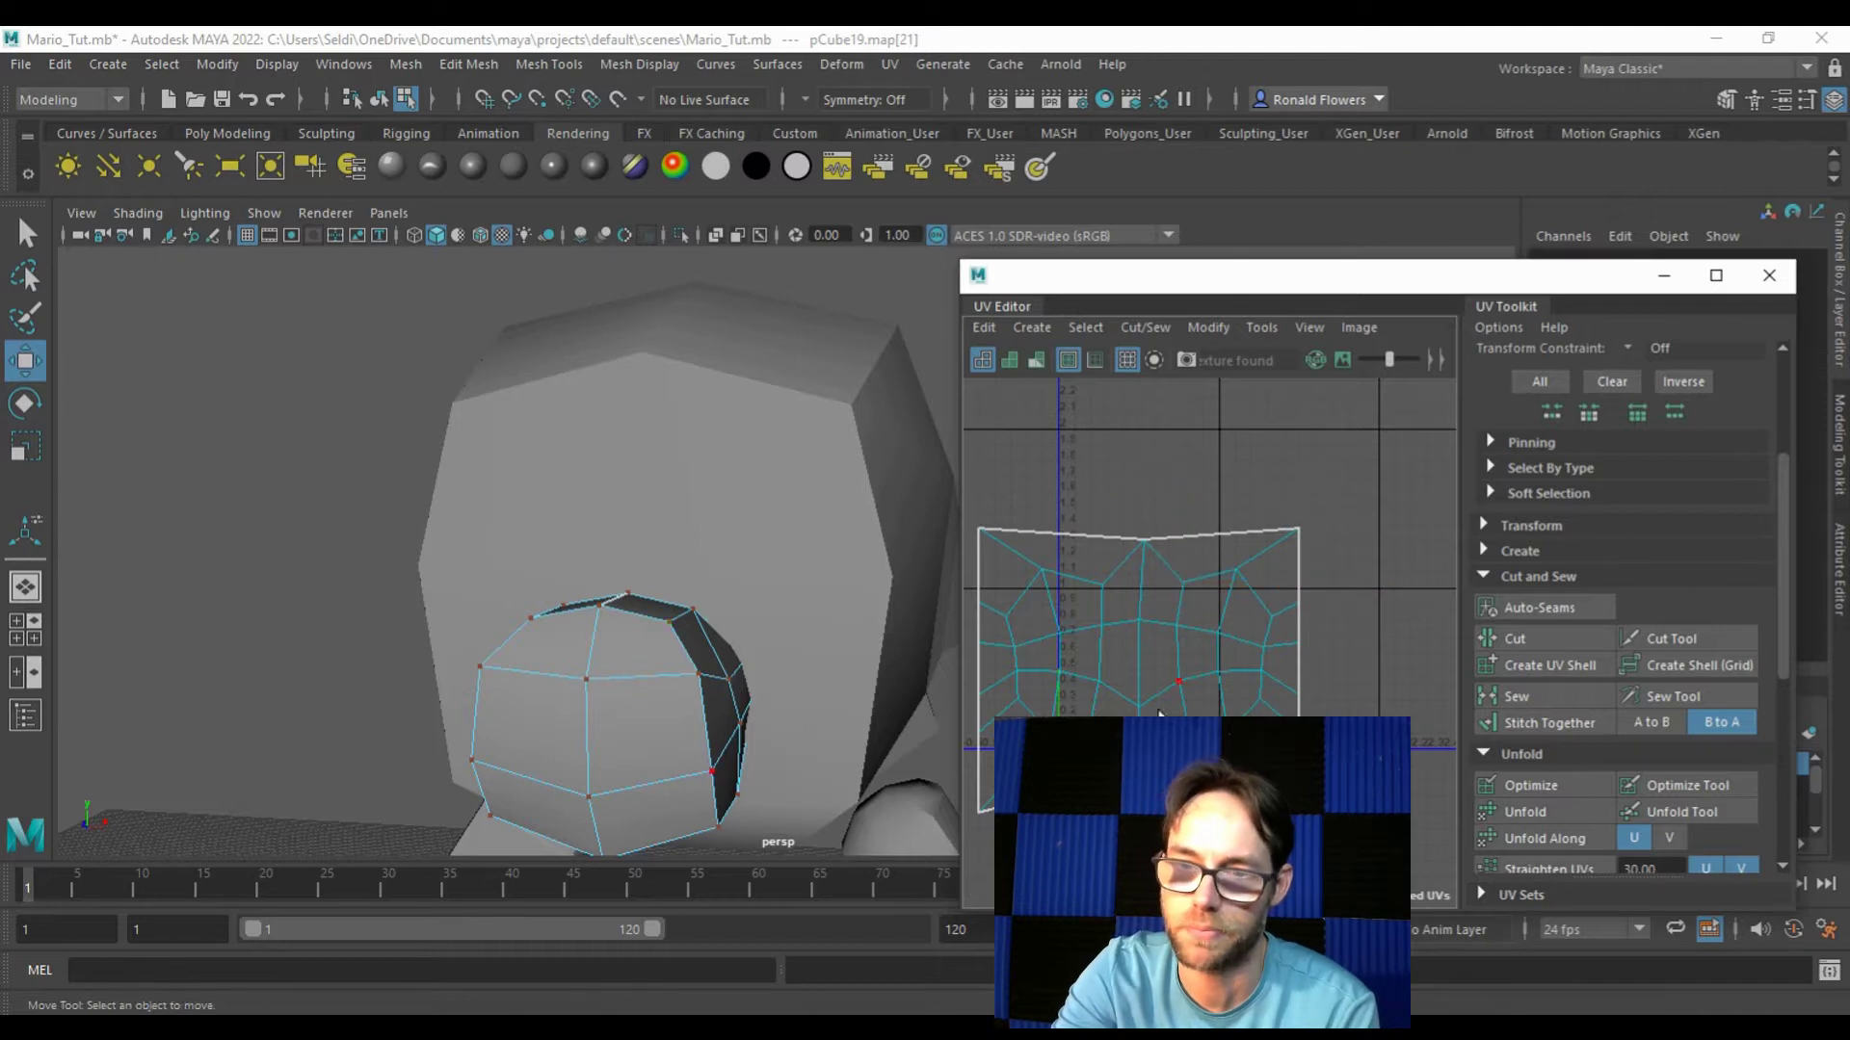
key(f)
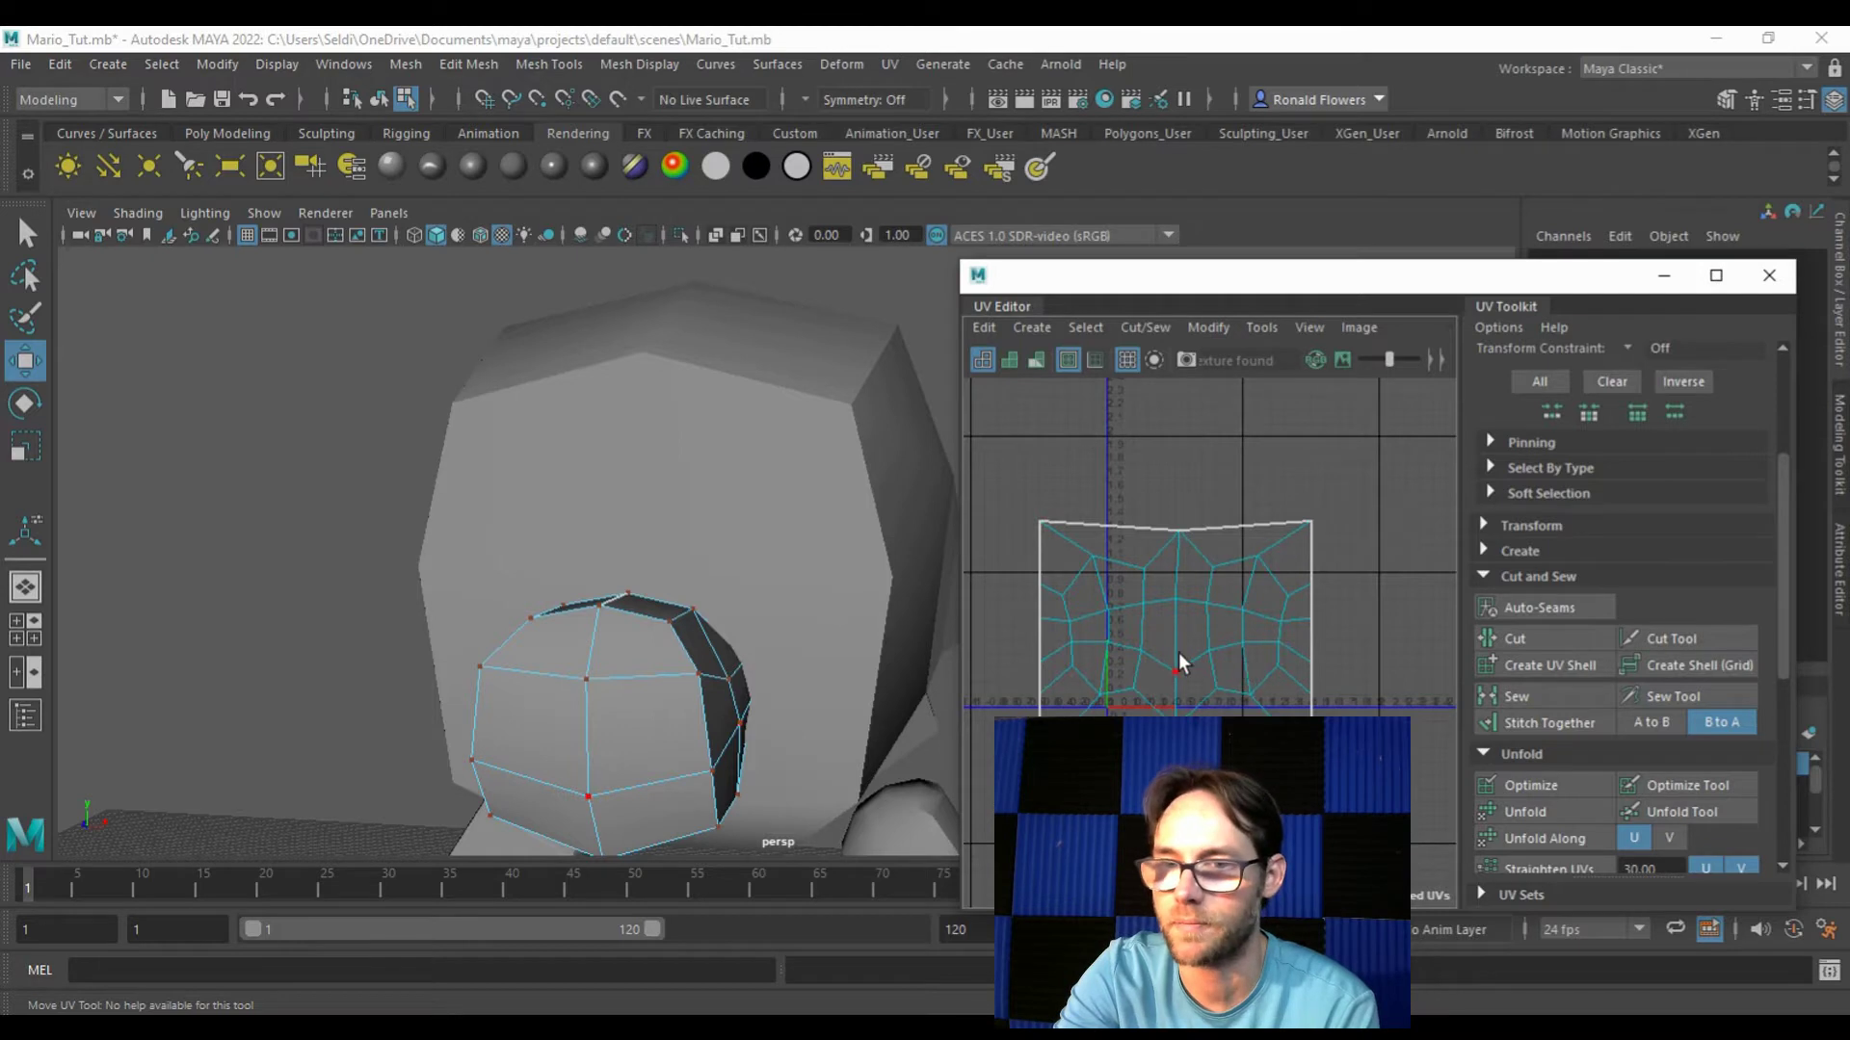
double_click(1182, 676)
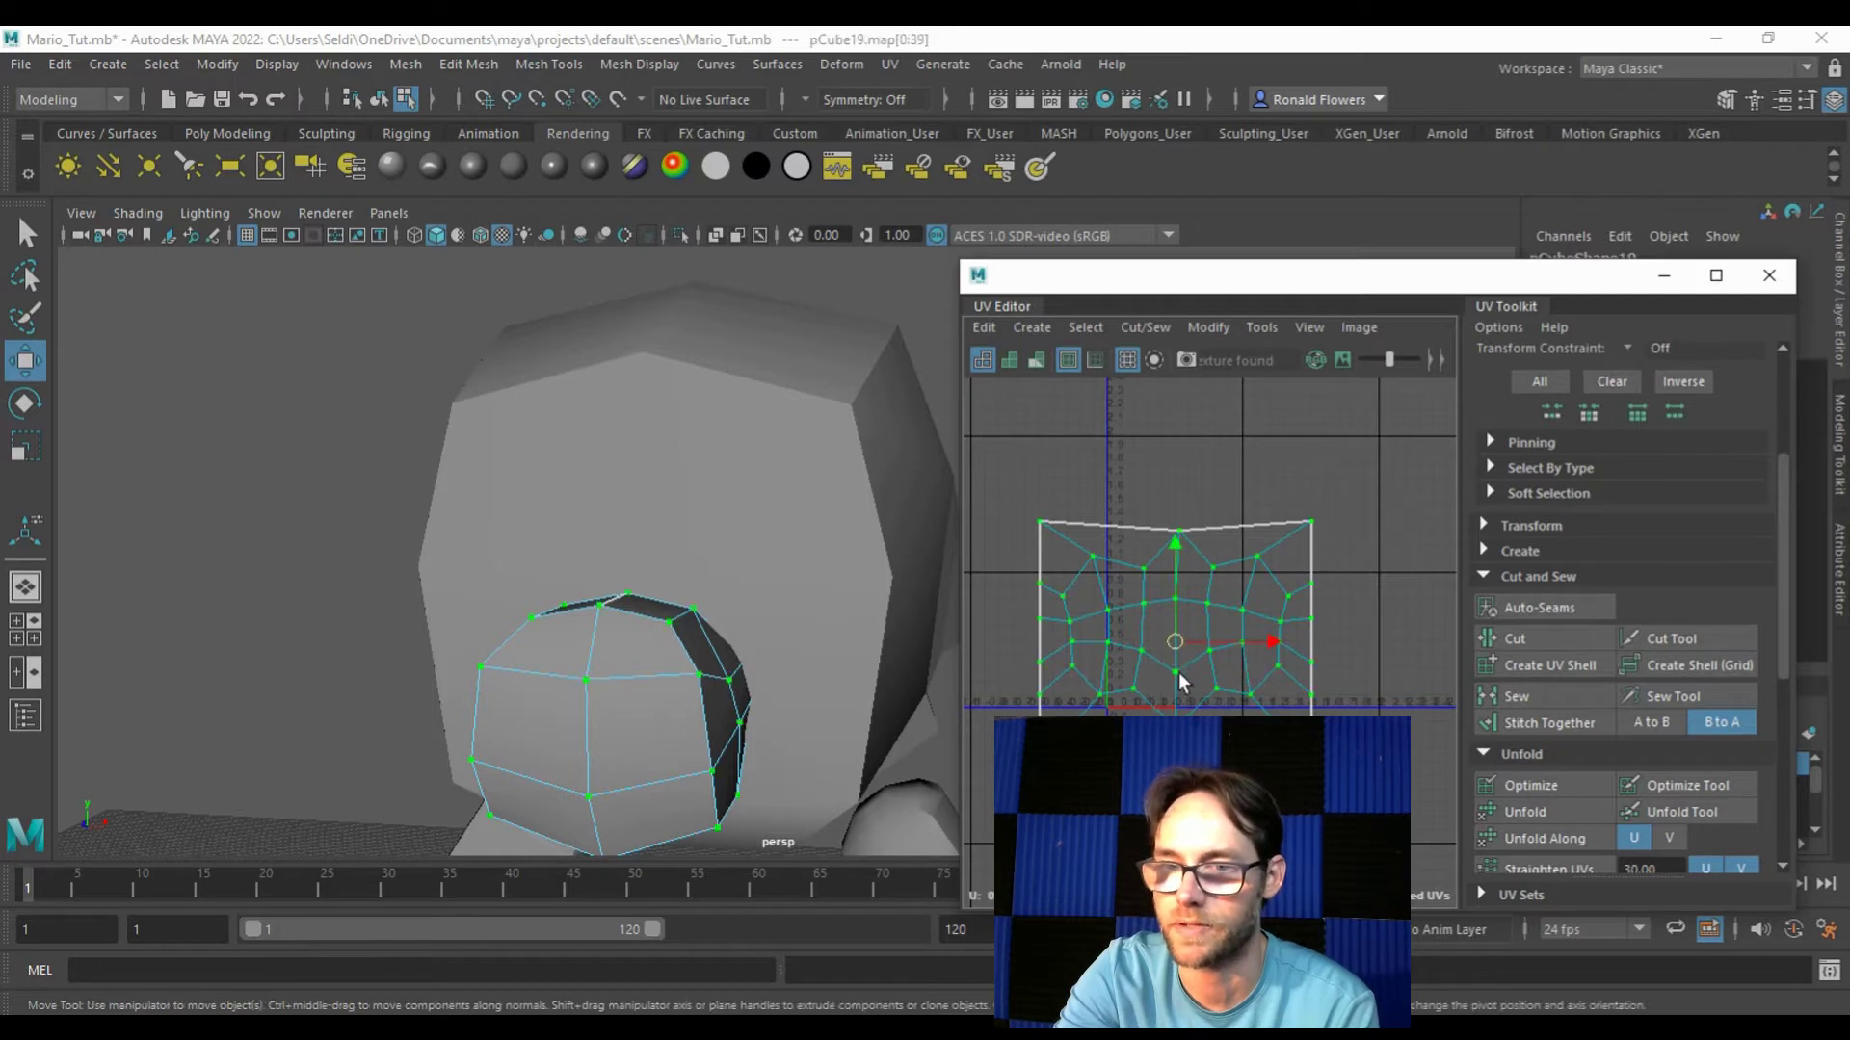
Step: Unfold the nose shell and move it up, away from the head's UVs
click(1542, 817)
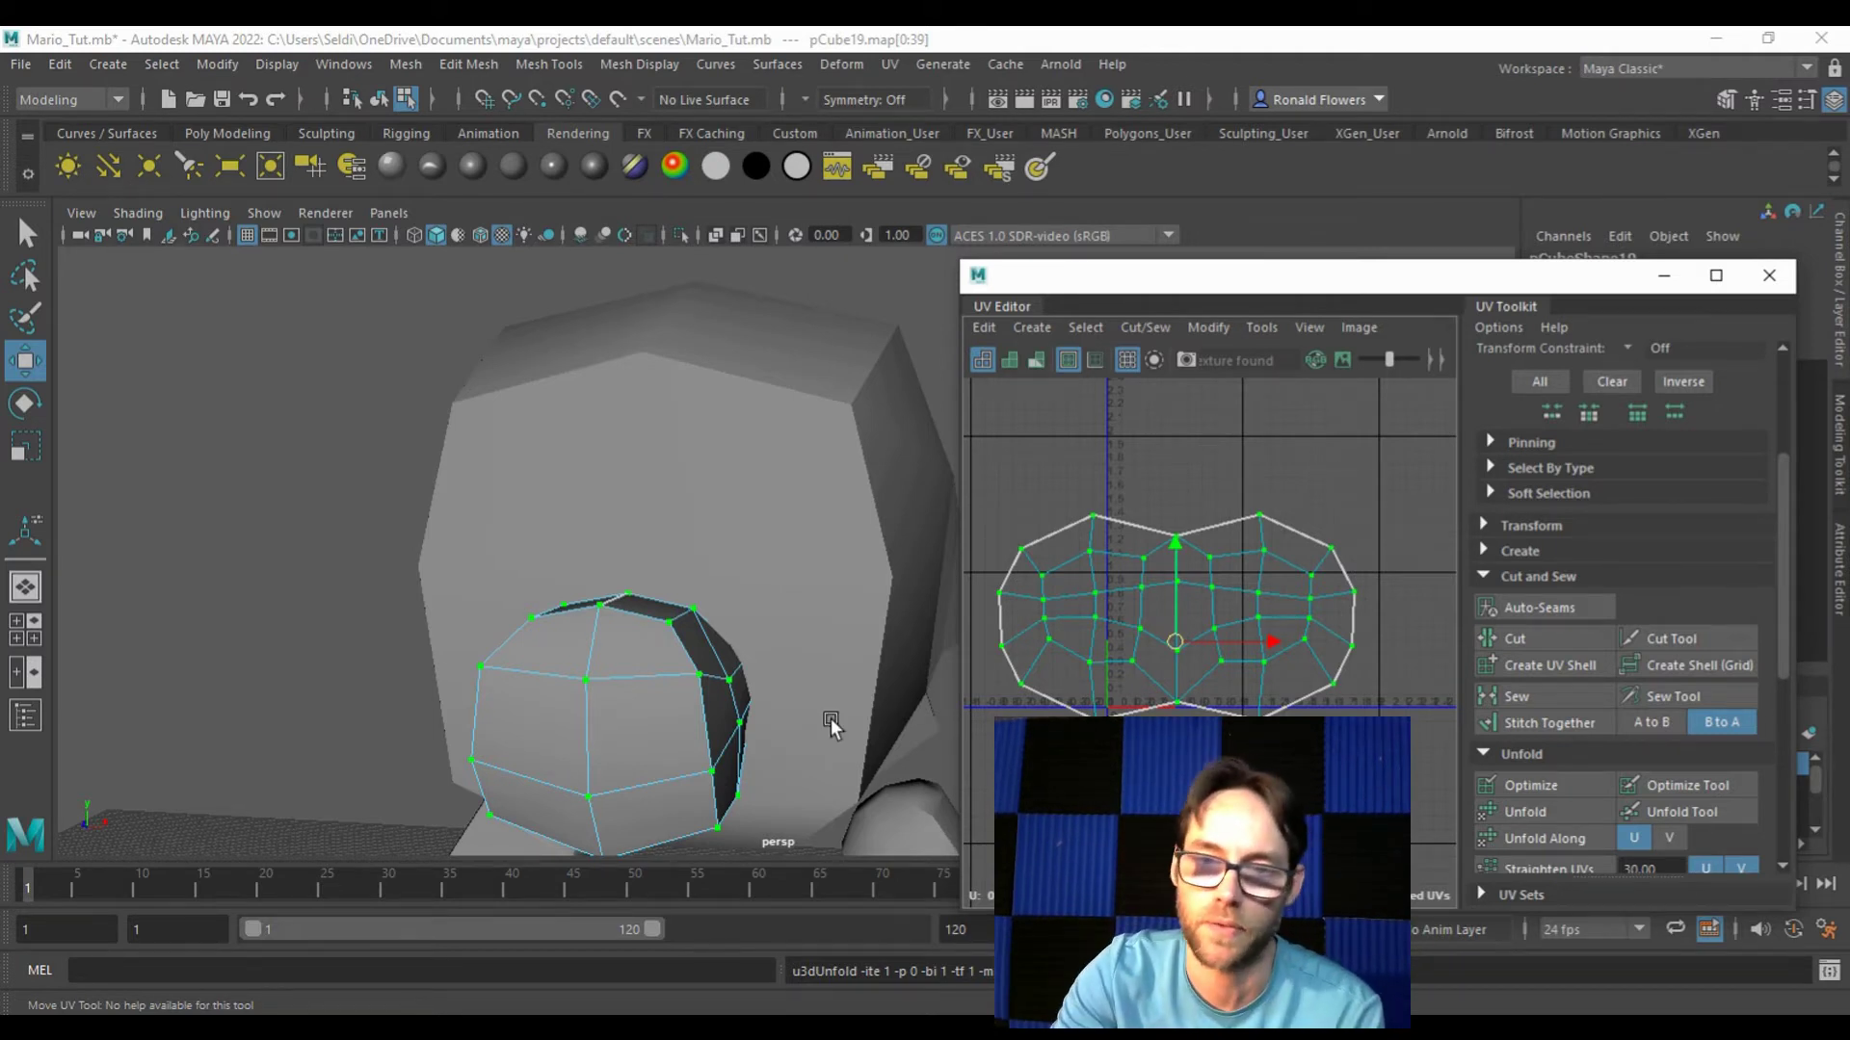
click(847, 465)
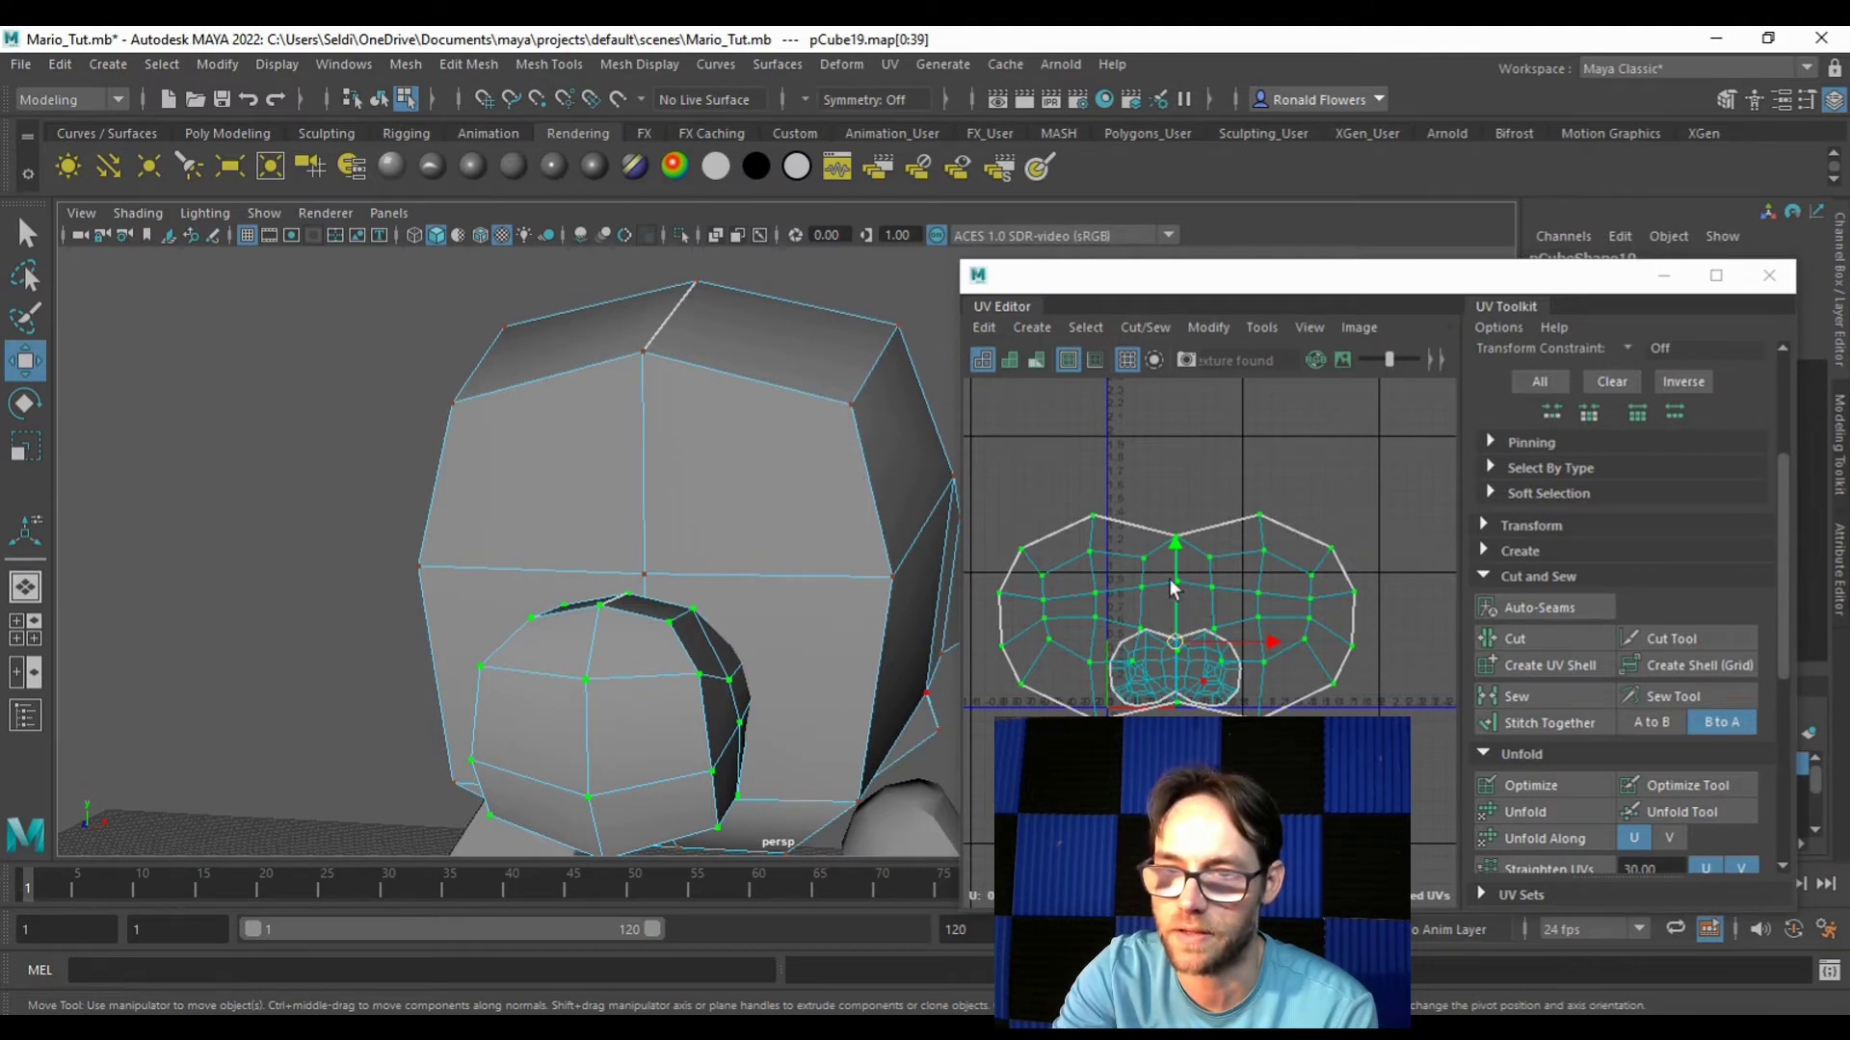
drag(1175, 549, 1185, 419)
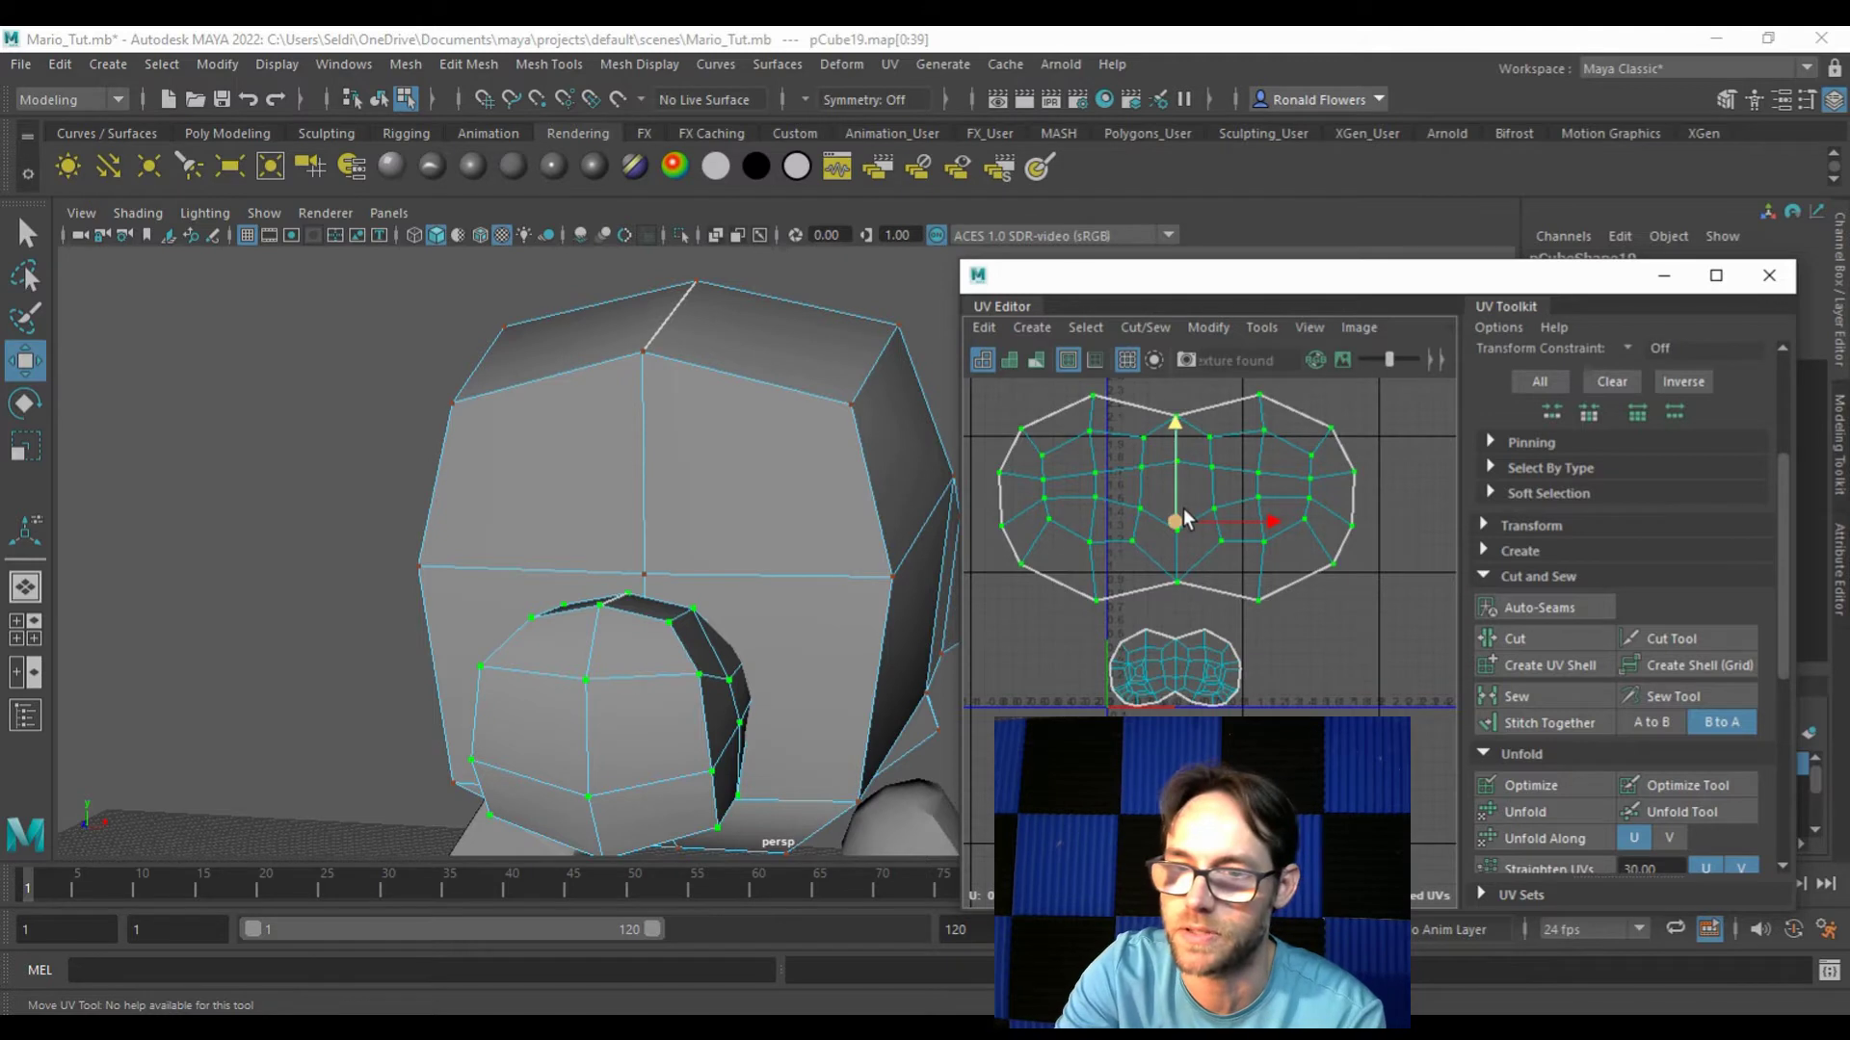
Step: Shrink the nose shell so it sits just above the head shell
key(r)
drag(1177, 524, 1177, 612)
key(w)
scroll(1177, 613, up, 8)
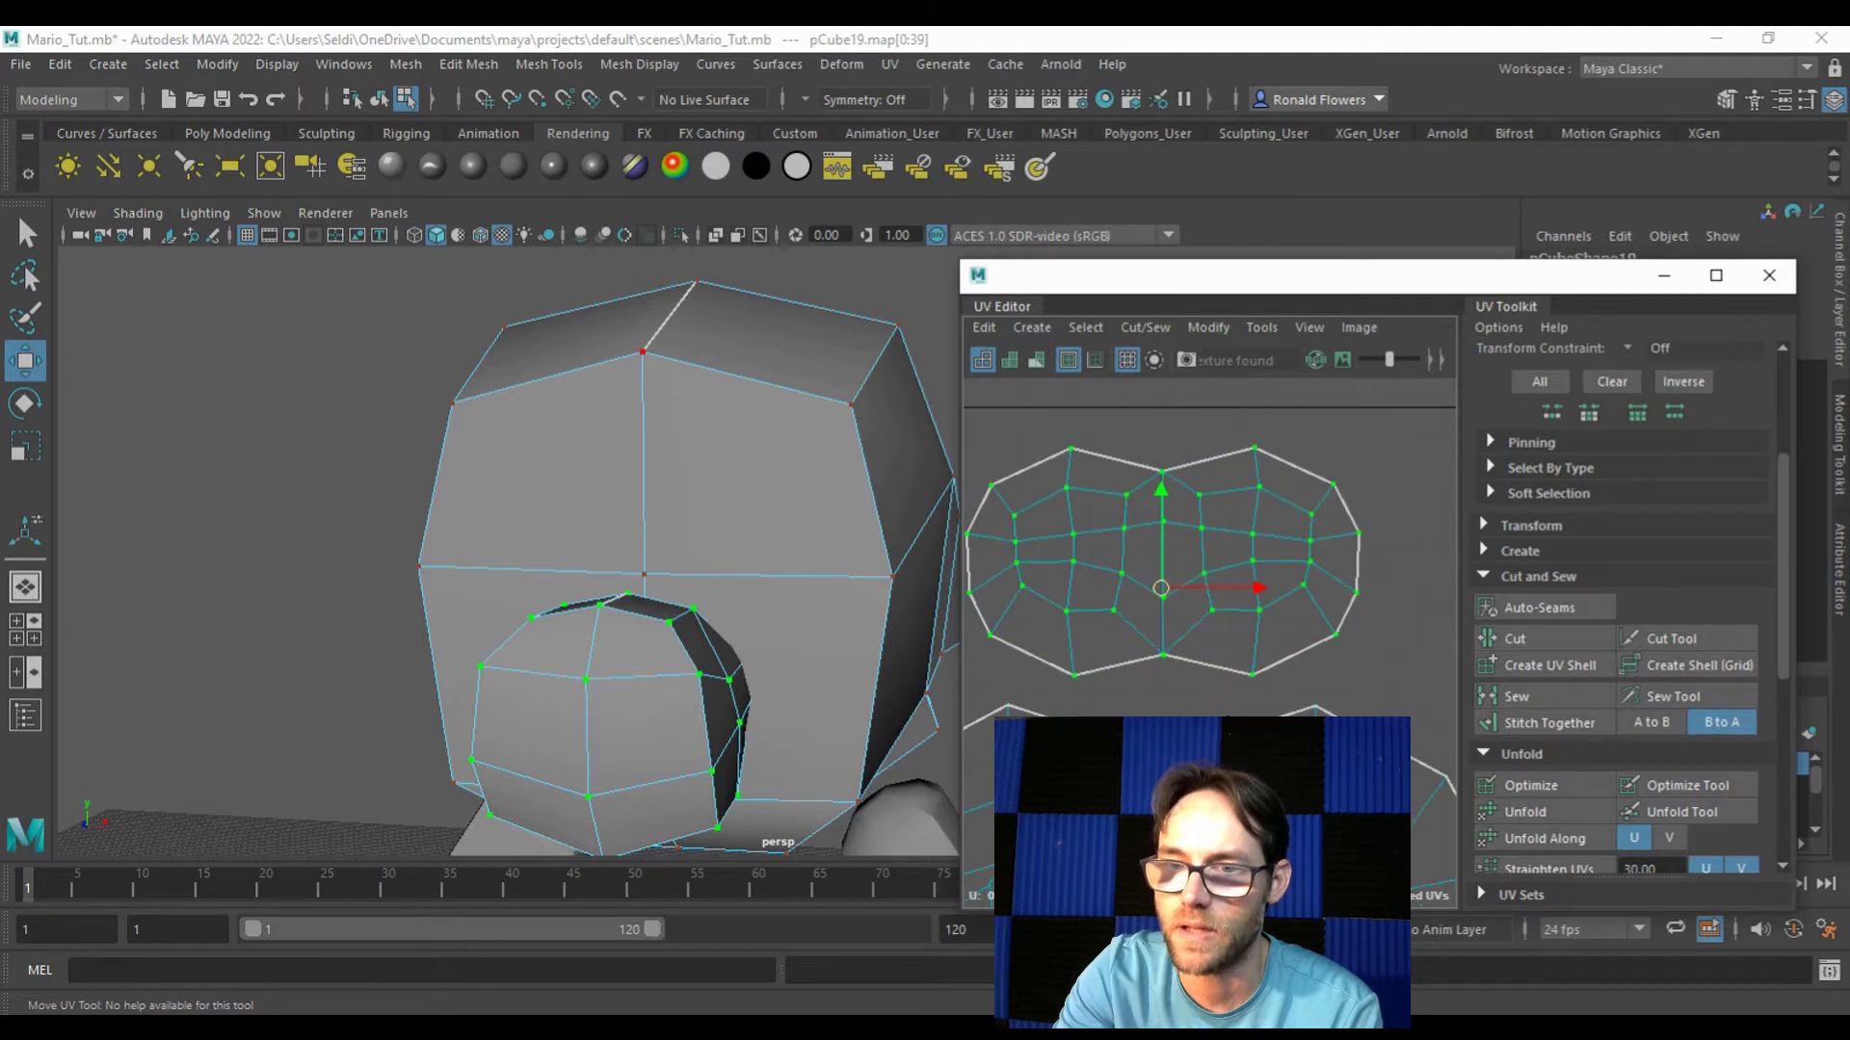
scroll(1245, 614, down, 3)
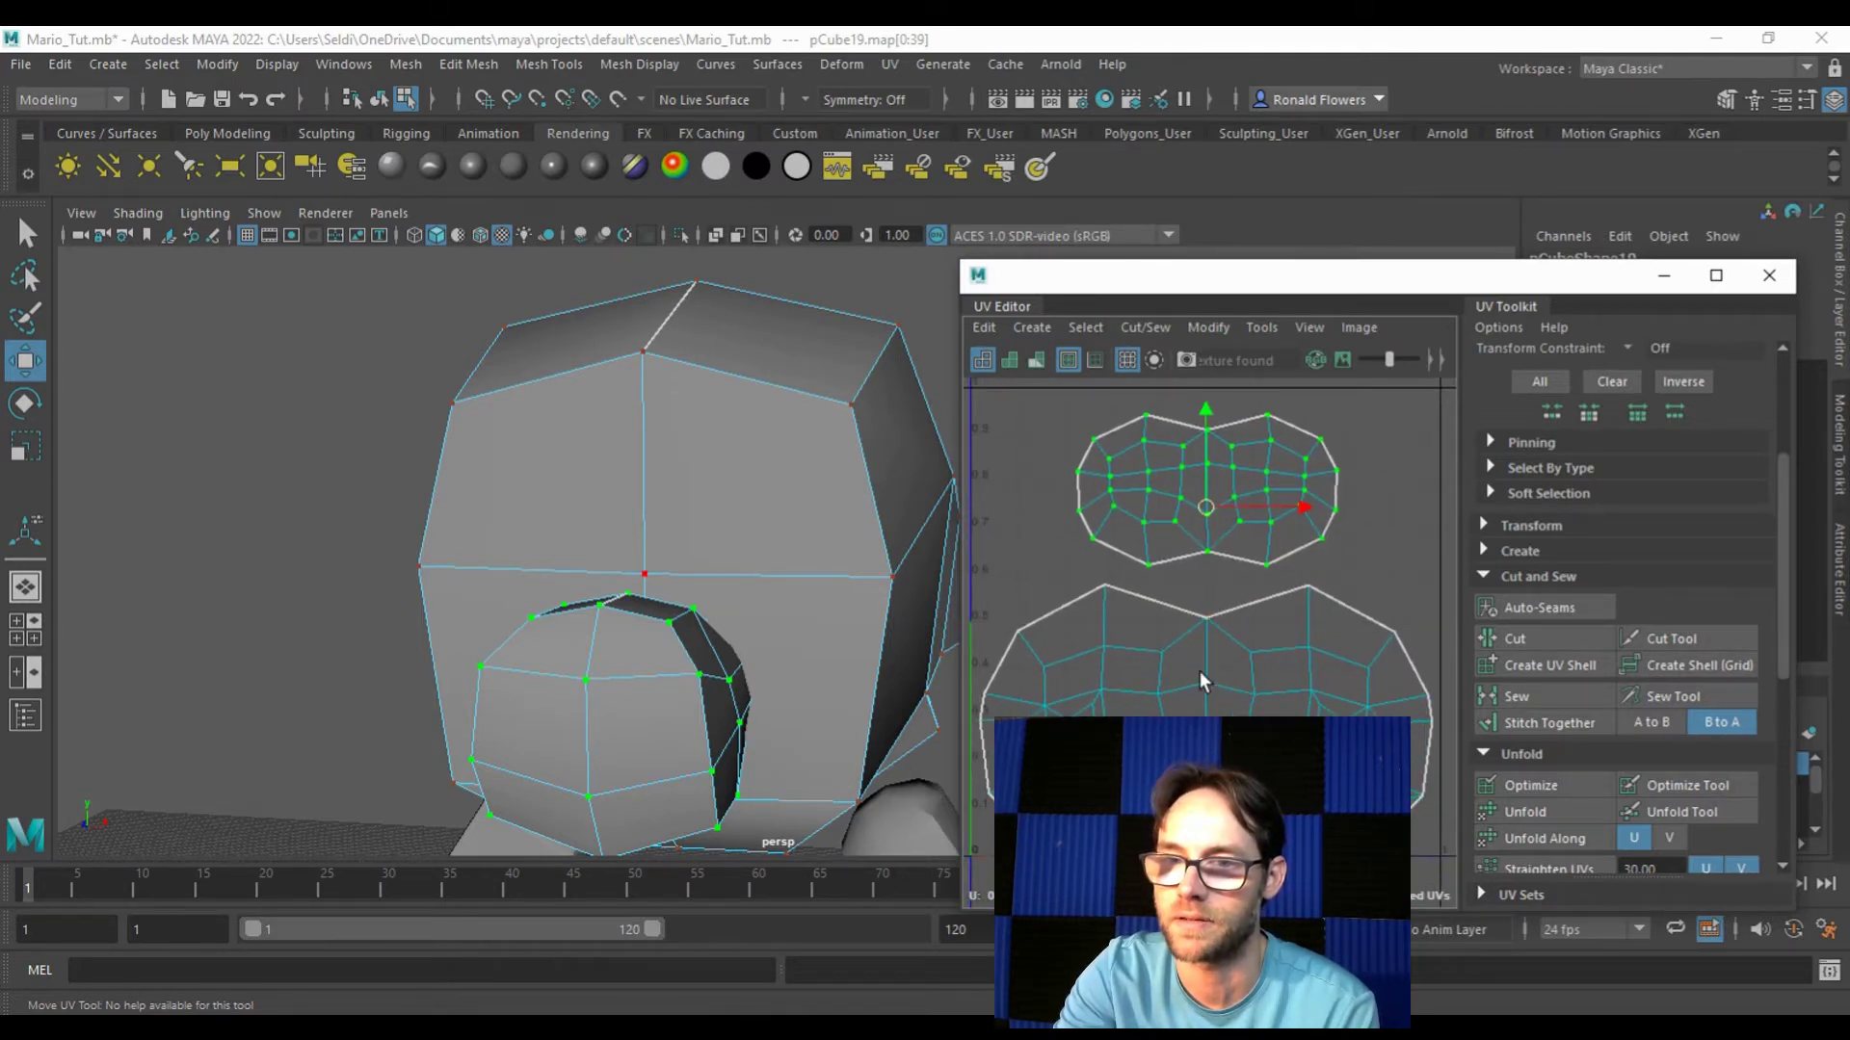
scroll(1199, 670, down, 2)
scroll(1210, 672, up, 2)
scroll(1108, 645, down, 2)
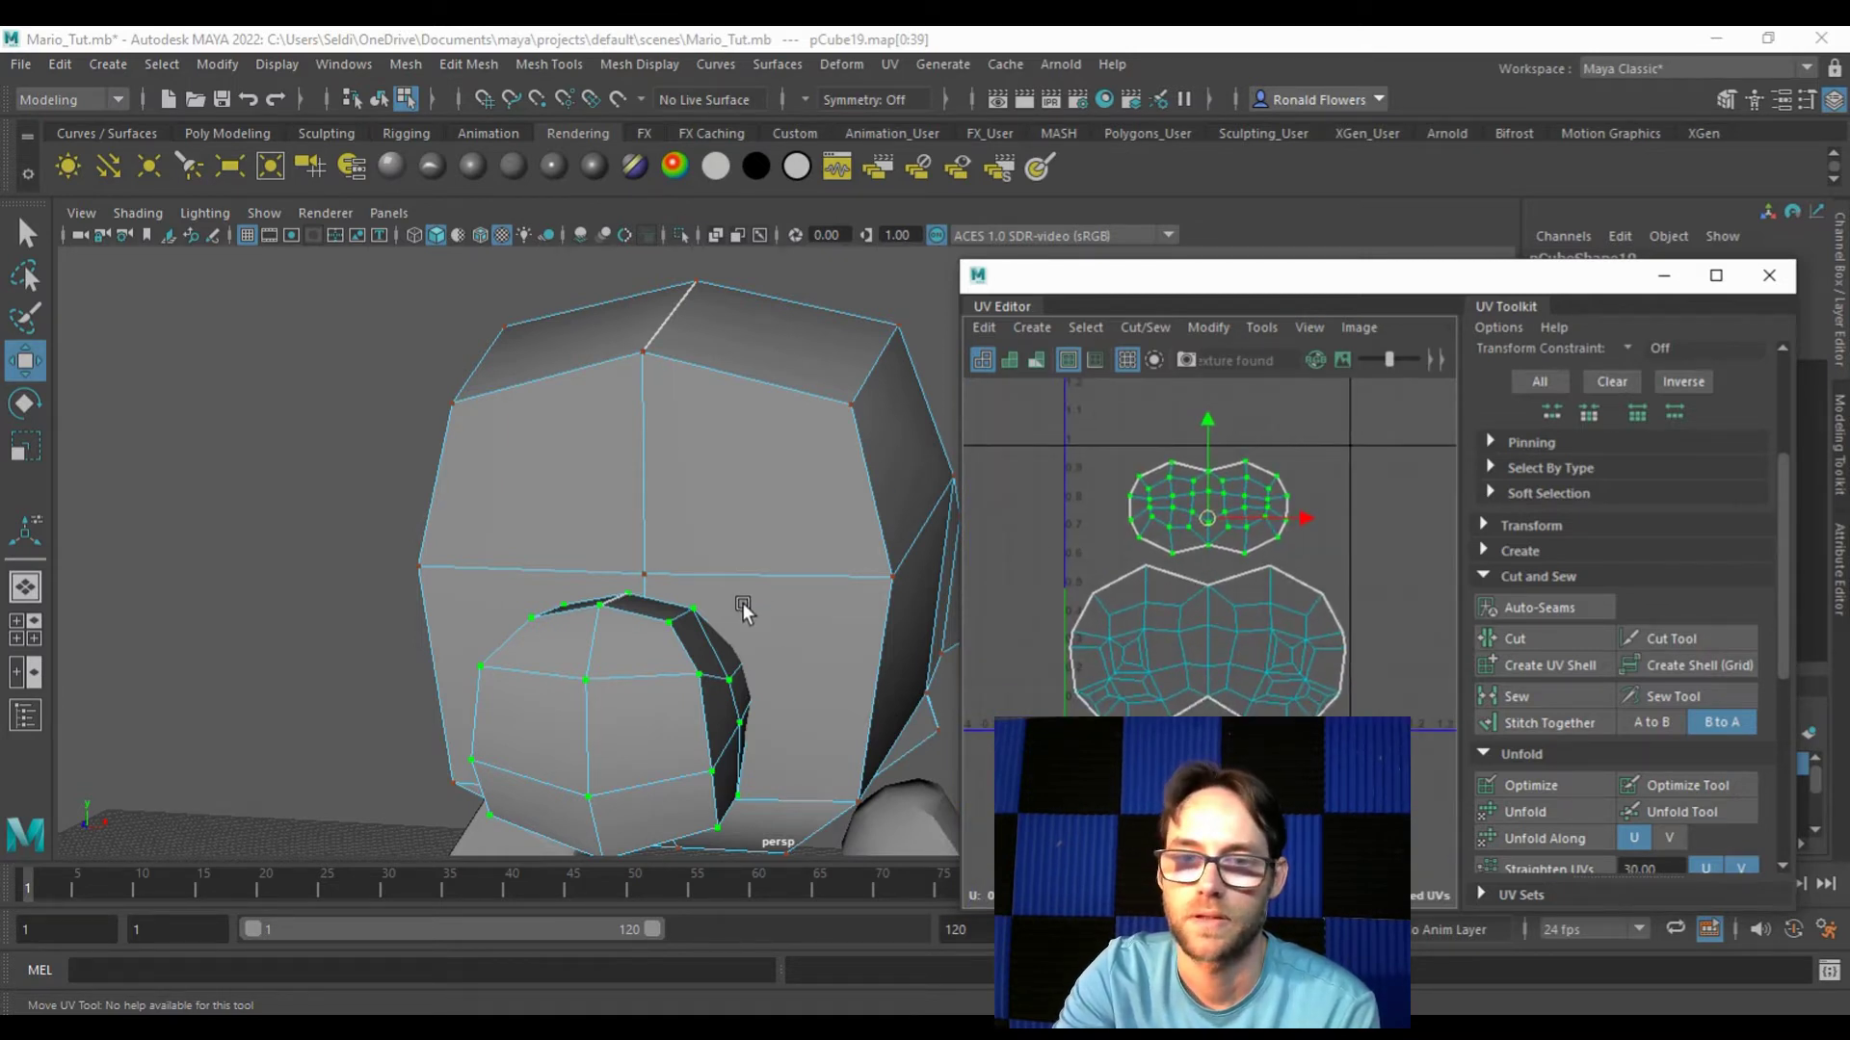
scroll(771, 626, down, 3)
alt+drag(798, 647, 732, 482)
mouse_move(743, 662)
alt+mouse_down()
mouse_move(751, 640)
mouse_move(732, 634)
alt+mouse_up()
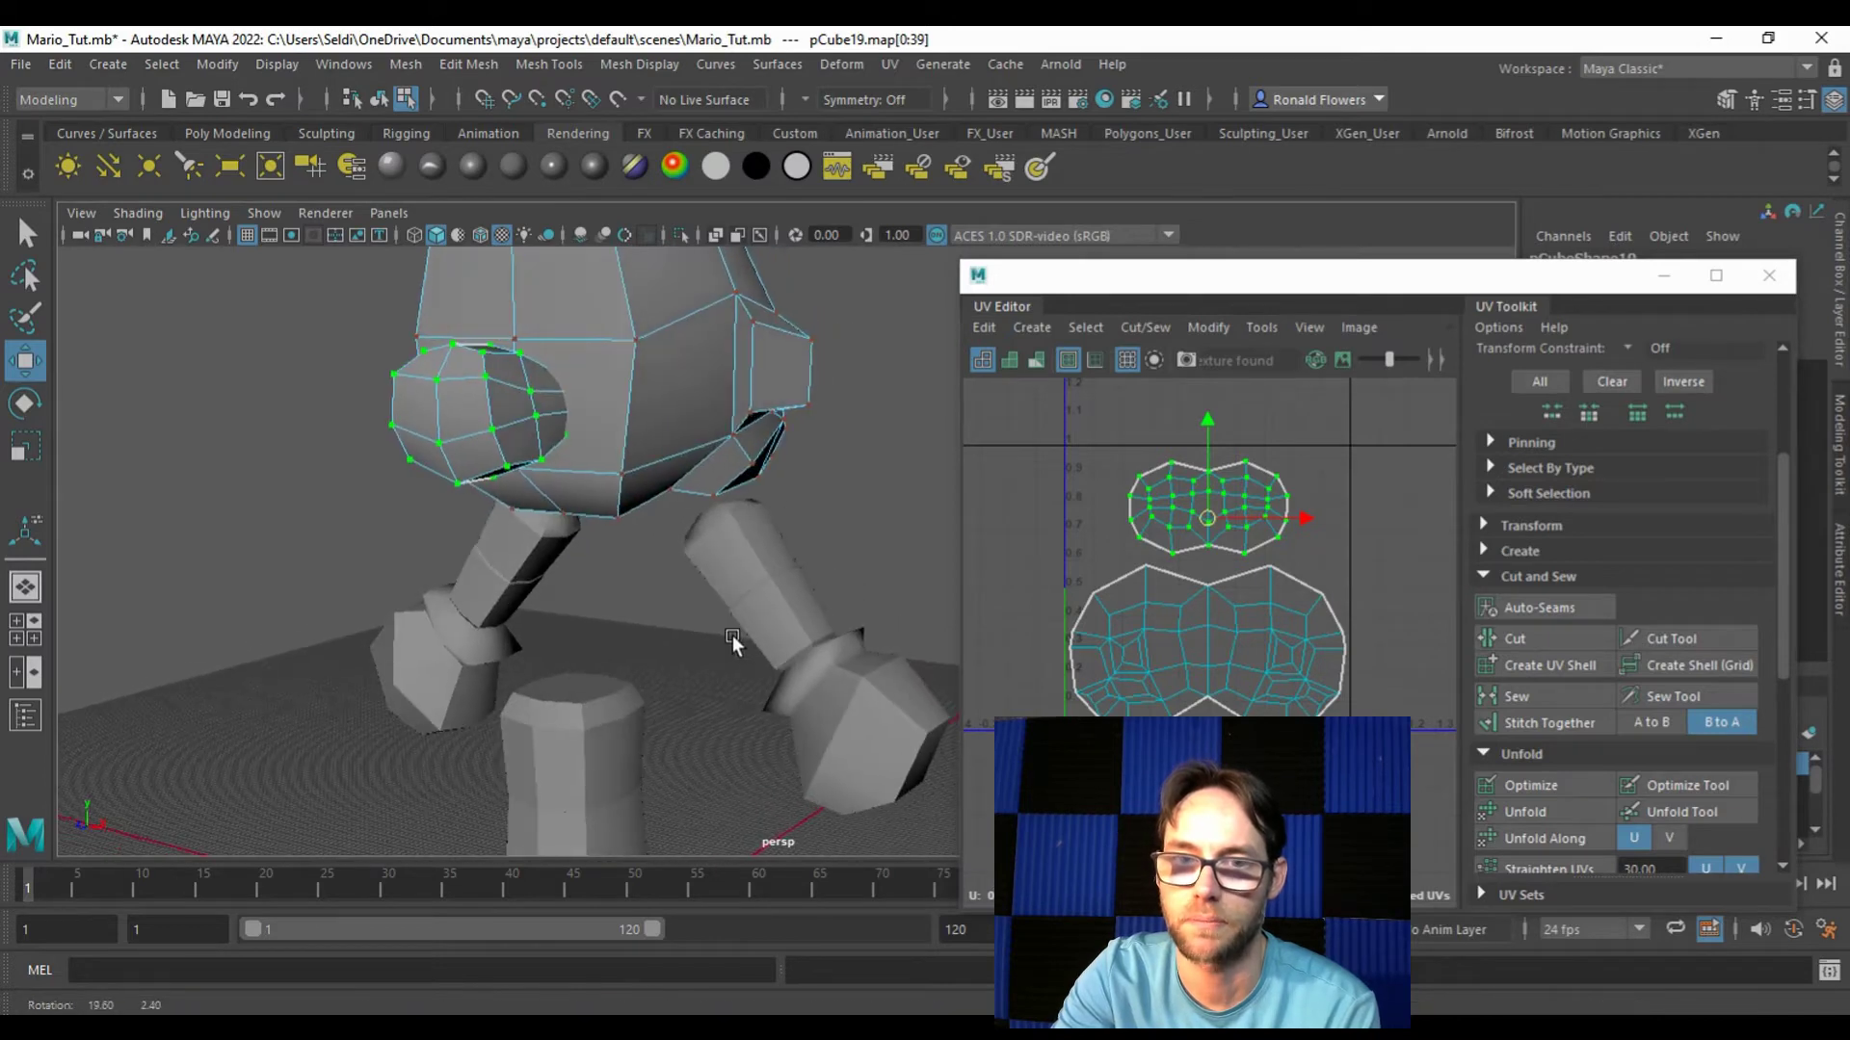
Step: Minimize the UV Editor and make the Torso layer visible and selectable
click(1664, 276)
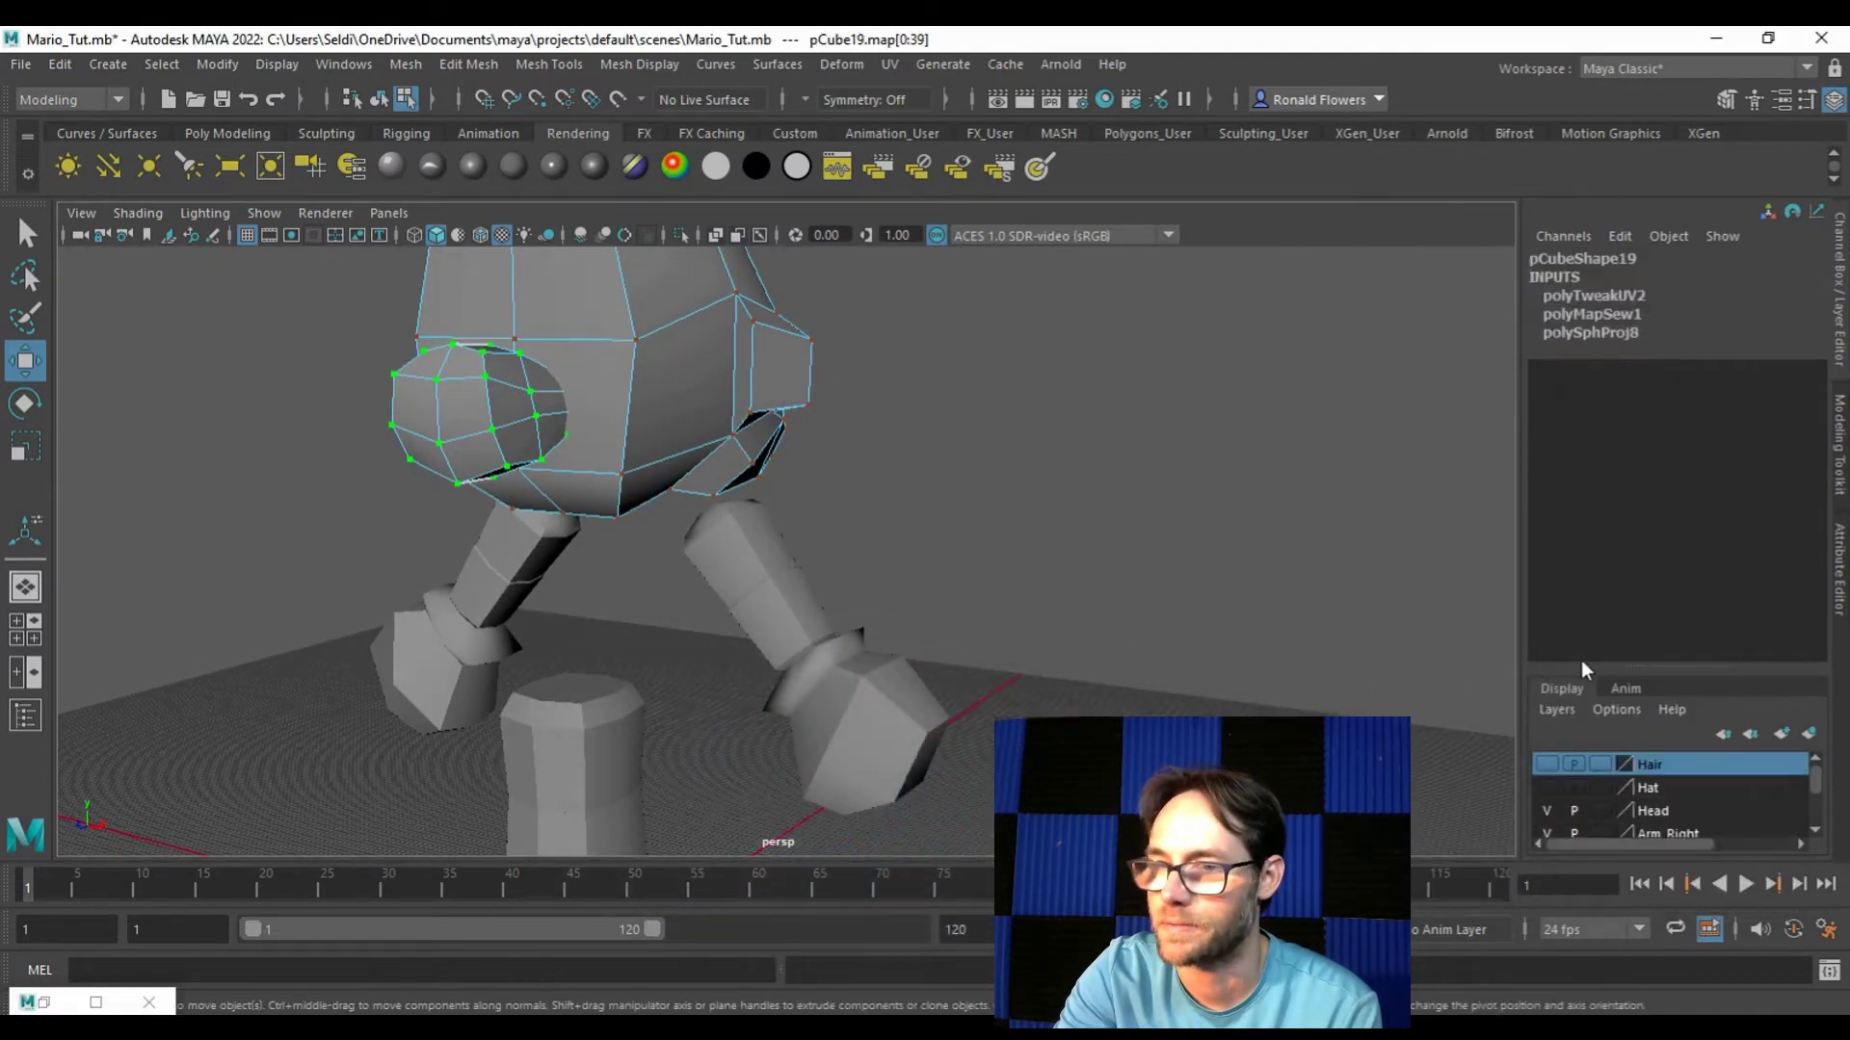
scroll(1551, 807, down, 1)
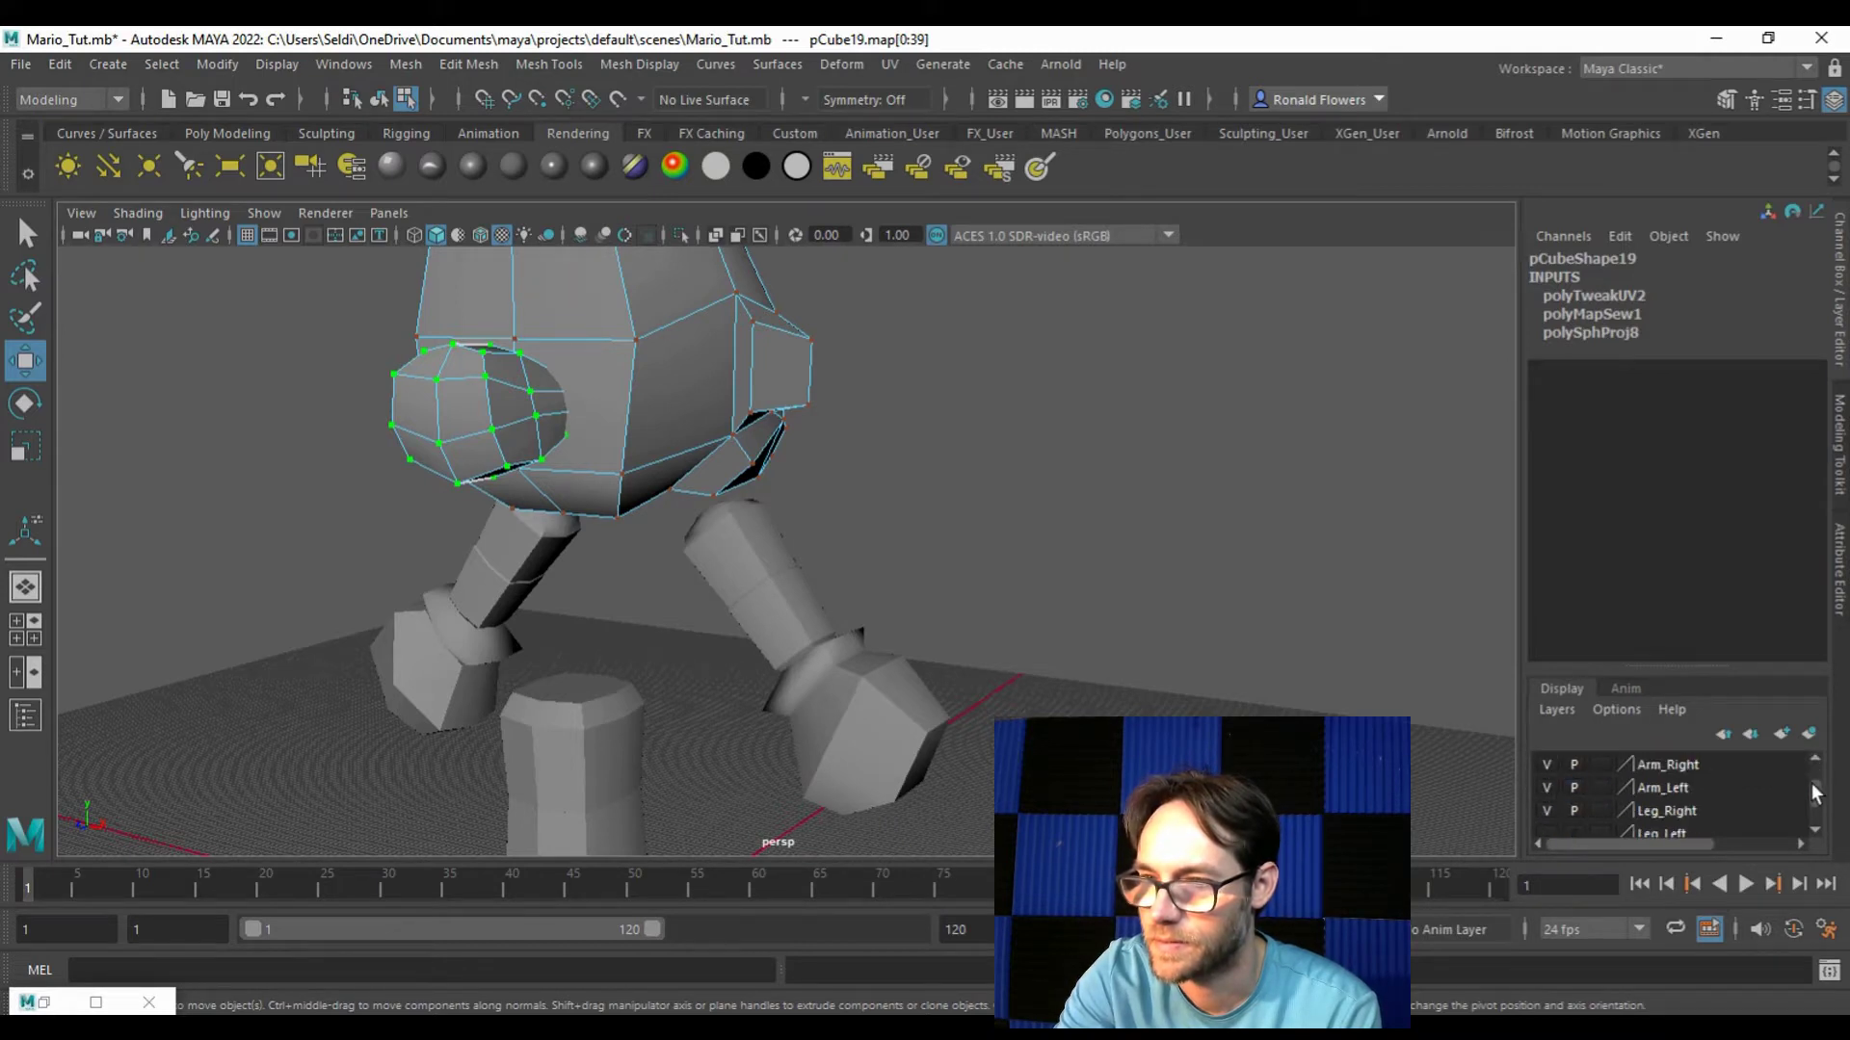
drag(1817, 793, 1817, 799)
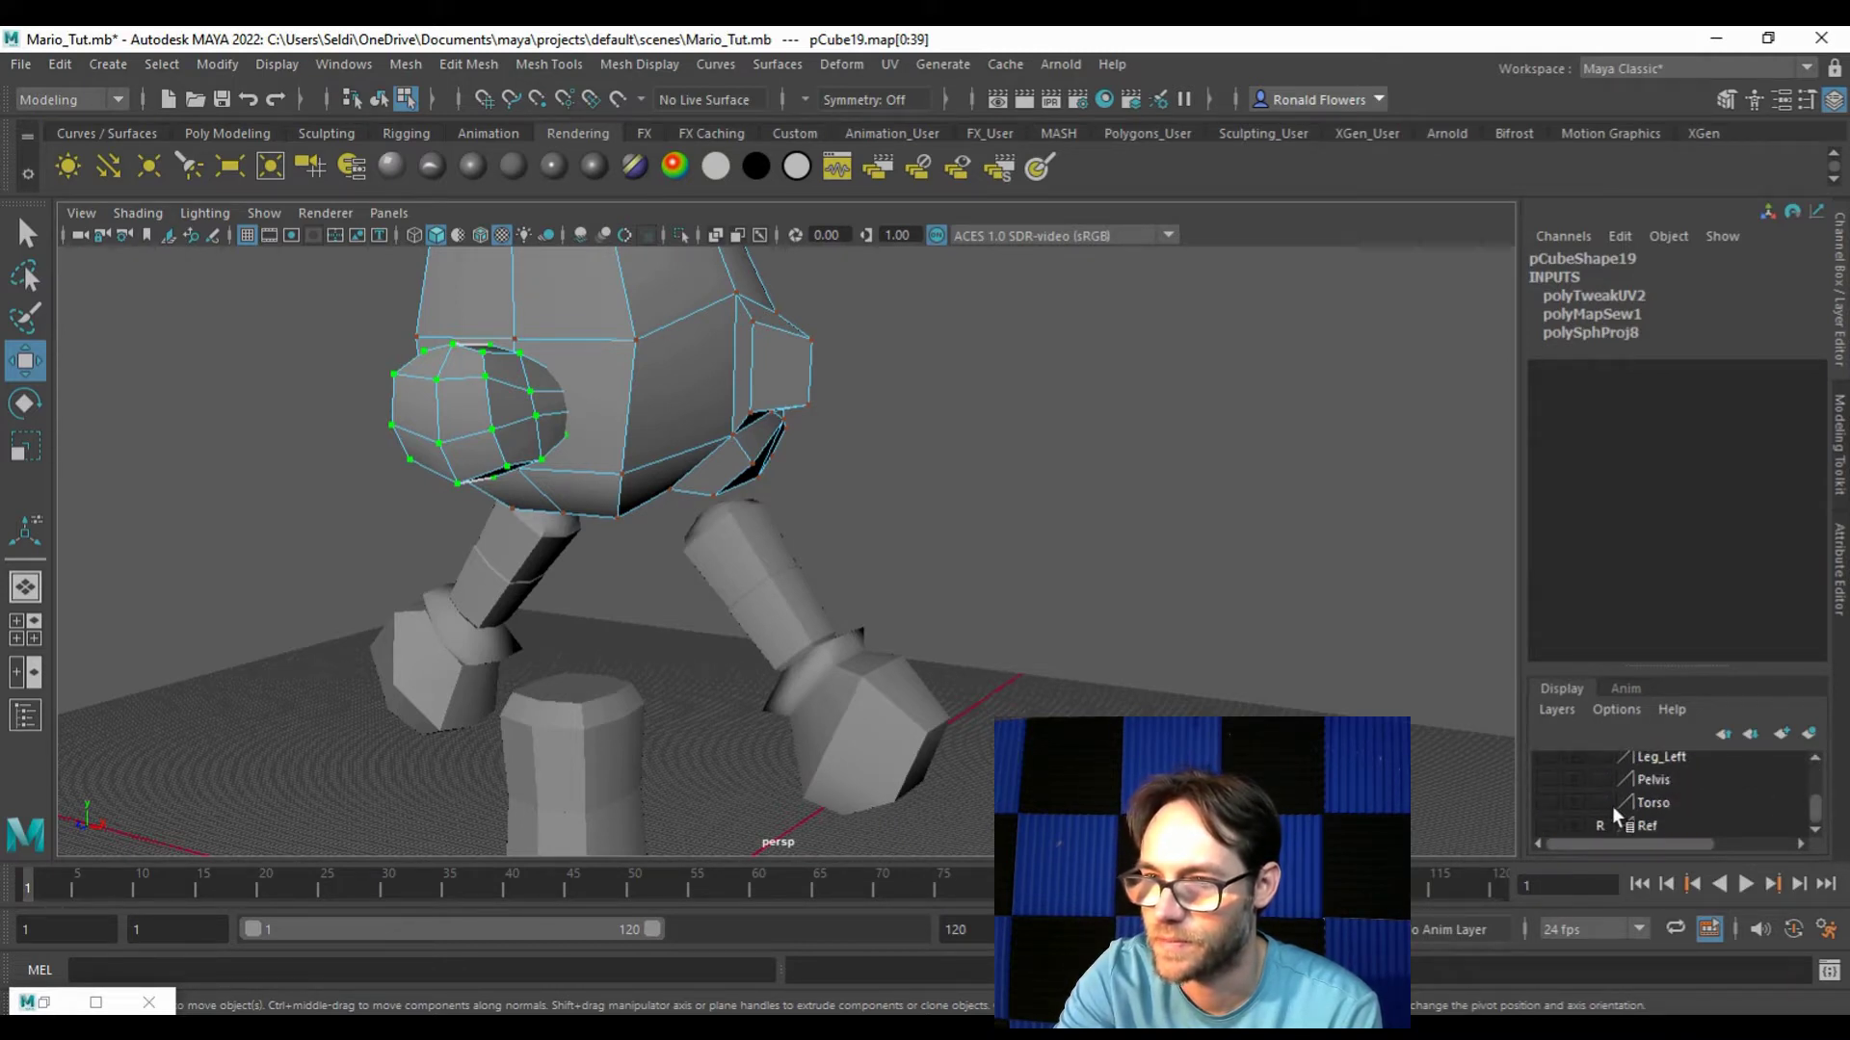
click(1544, 805)
click(743, 657)
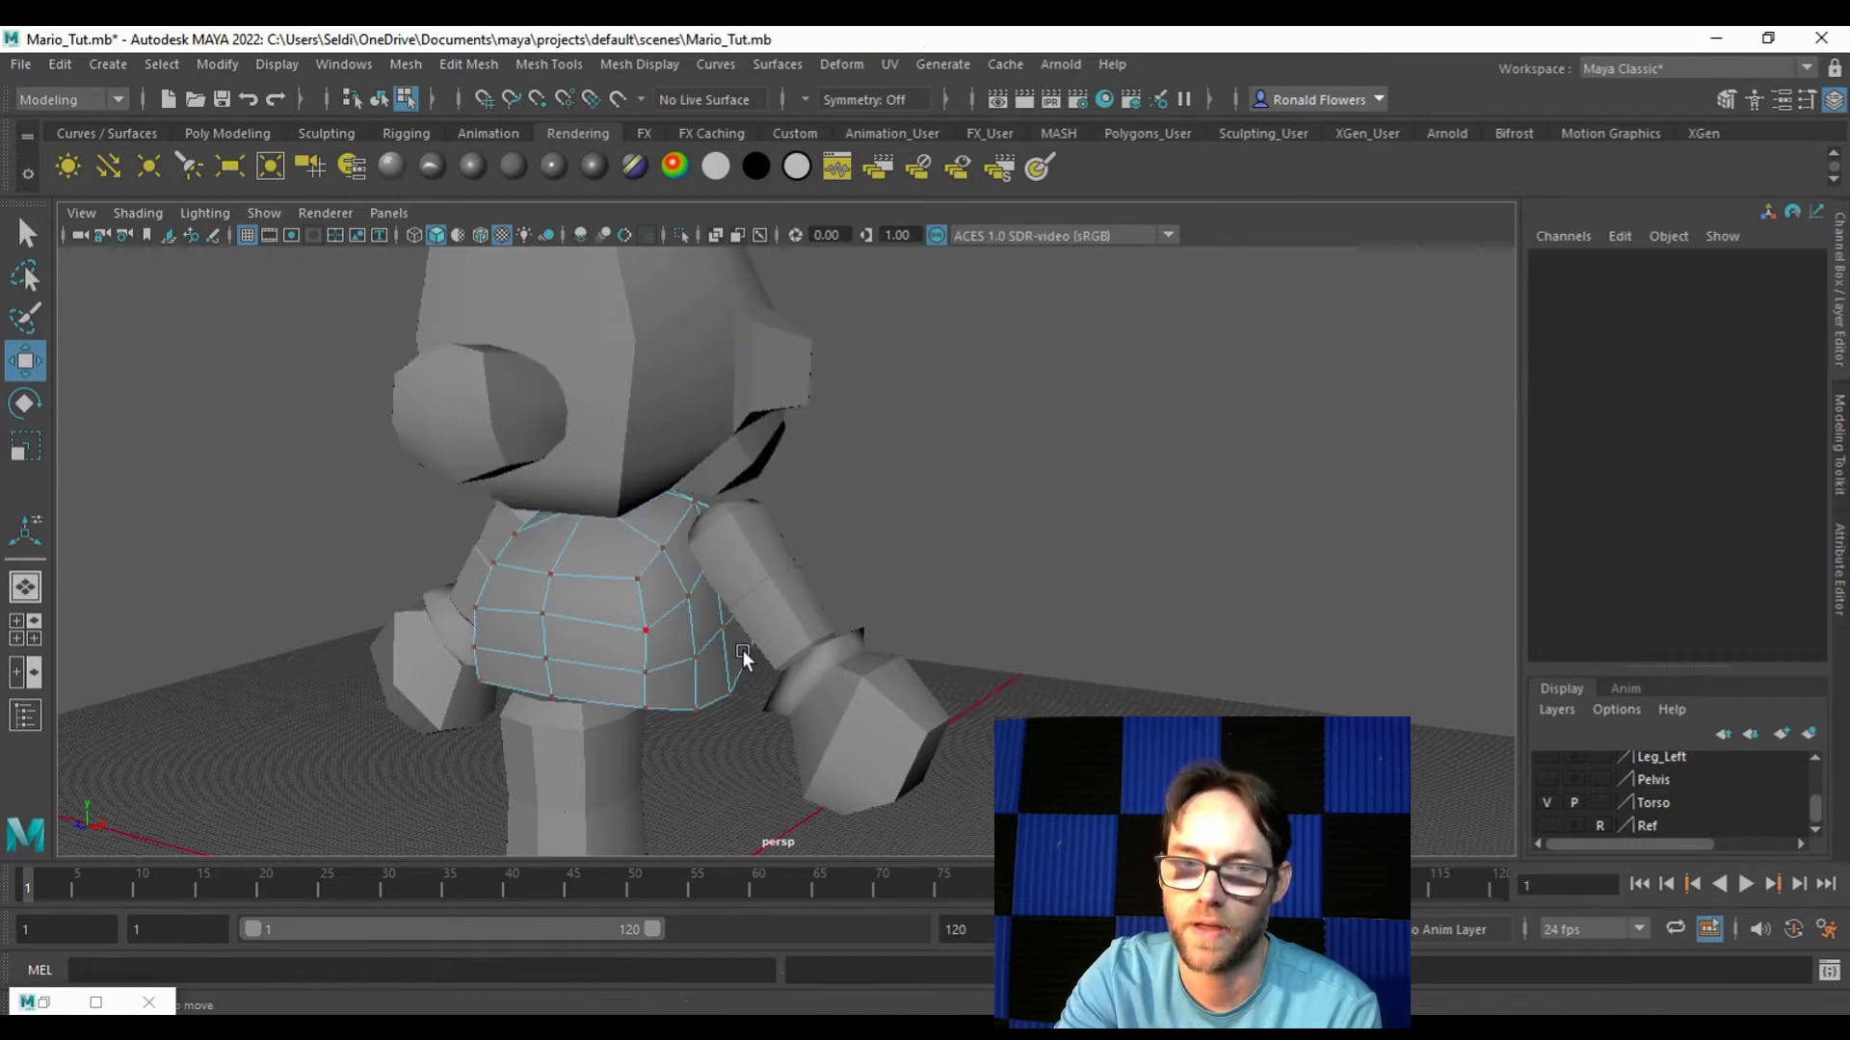
Step: Hide the Head layer and restore the UV Editor beside the torso
mouse_move(944, 605)
alt+mouse_down()
mouse_move(1225, 556)
mouse_move(995, 605)
mouse_move(867, 582)
mouse_move(947, 600)
alt+mouse_up()
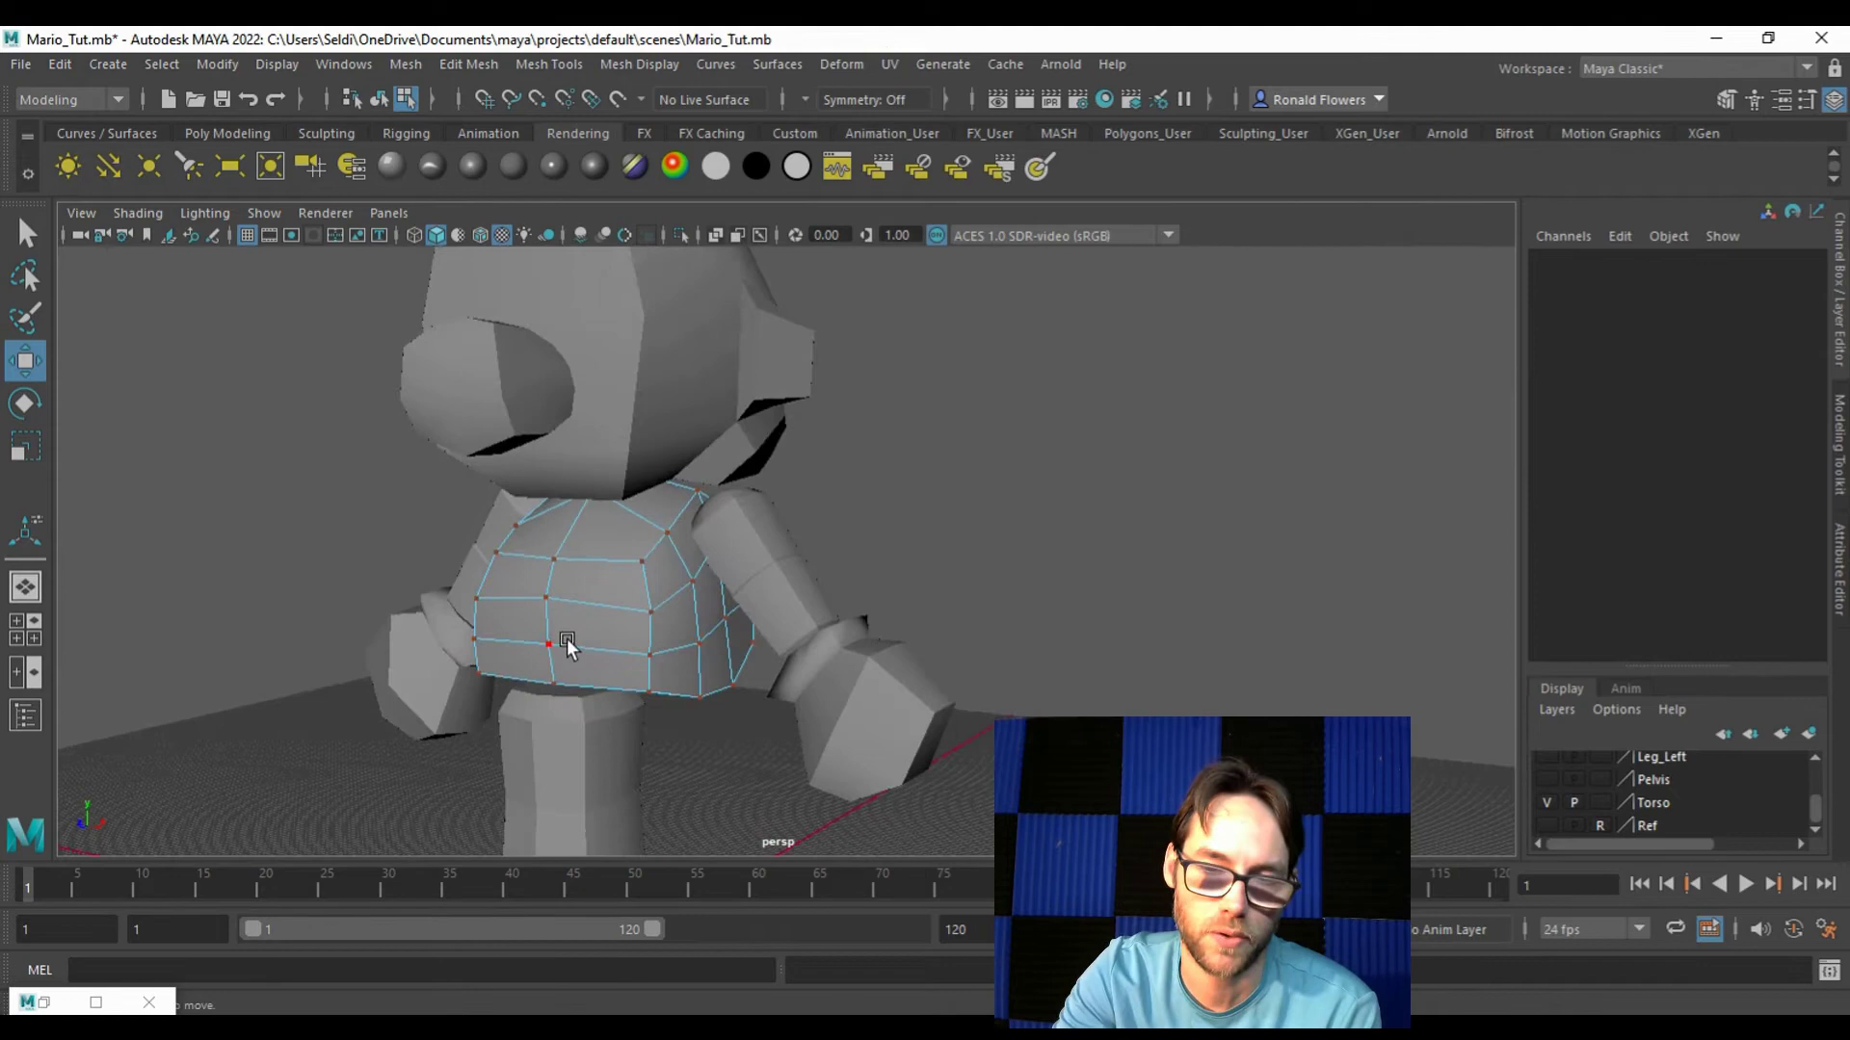
click(531, 593)
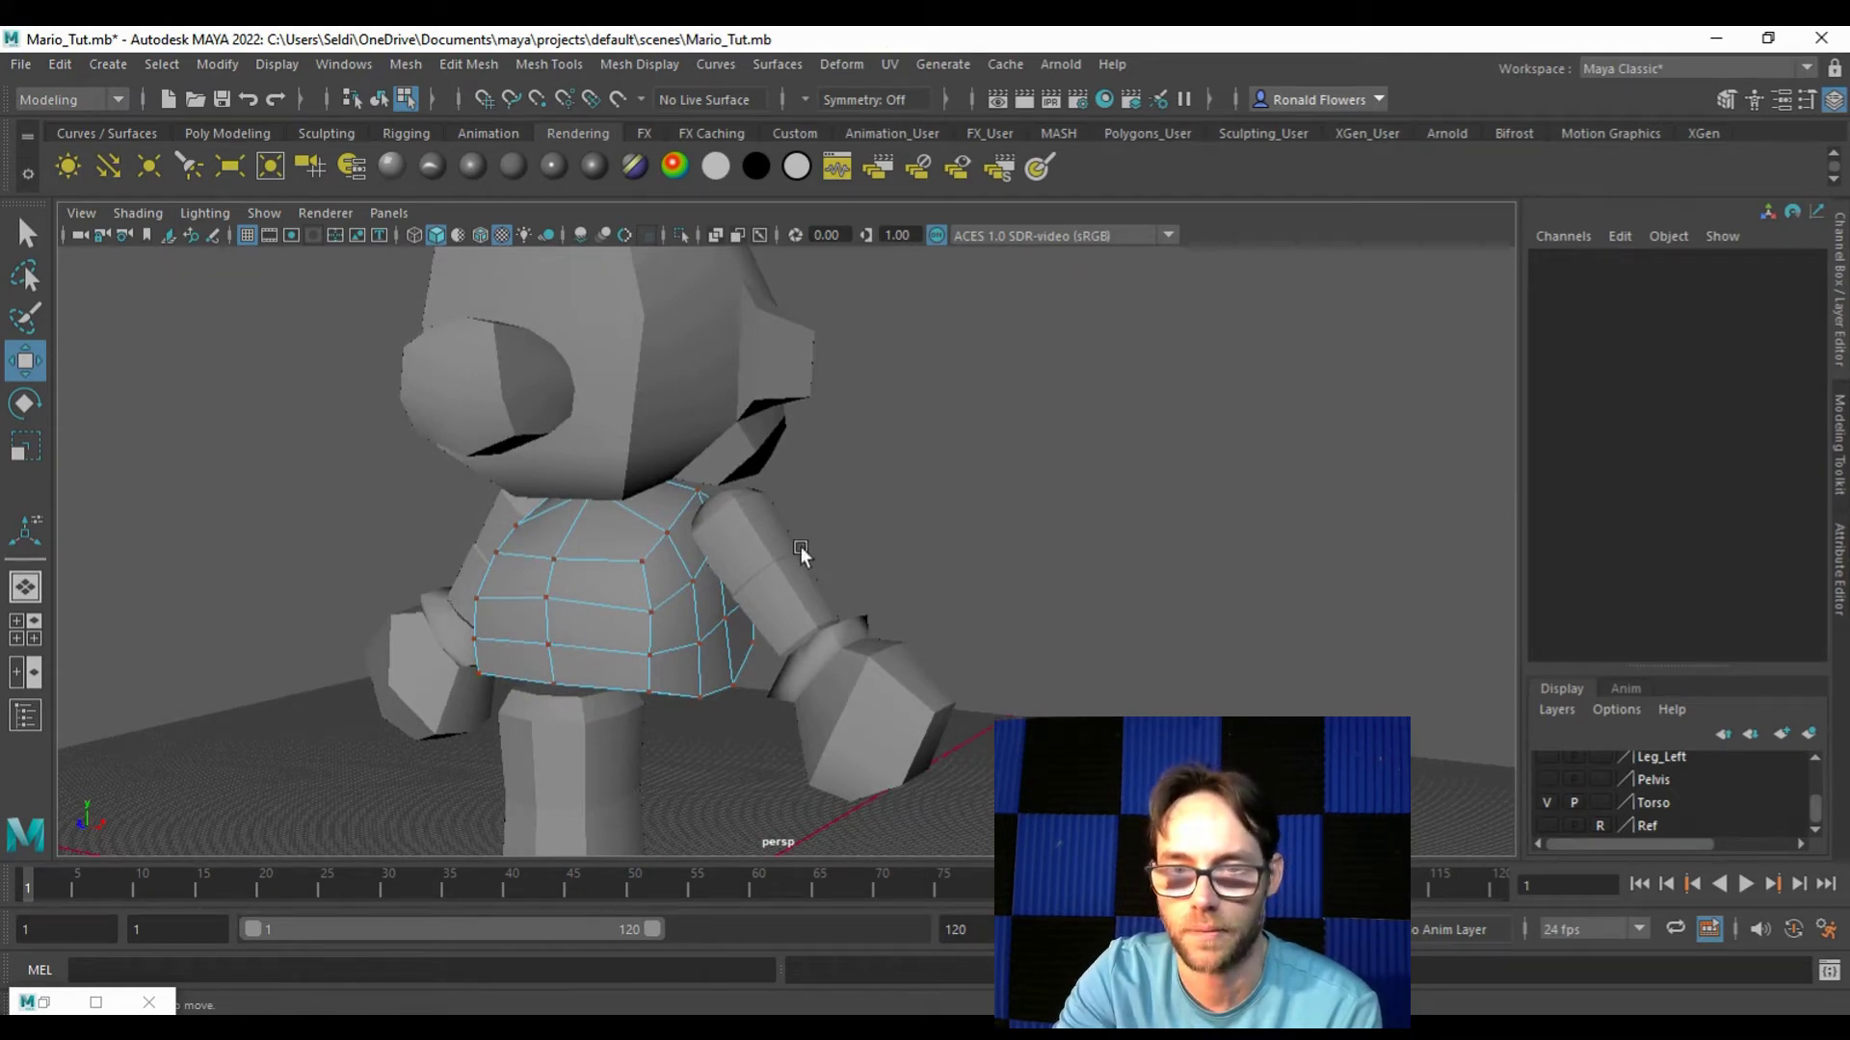
scroll(931, 626, up, 4)
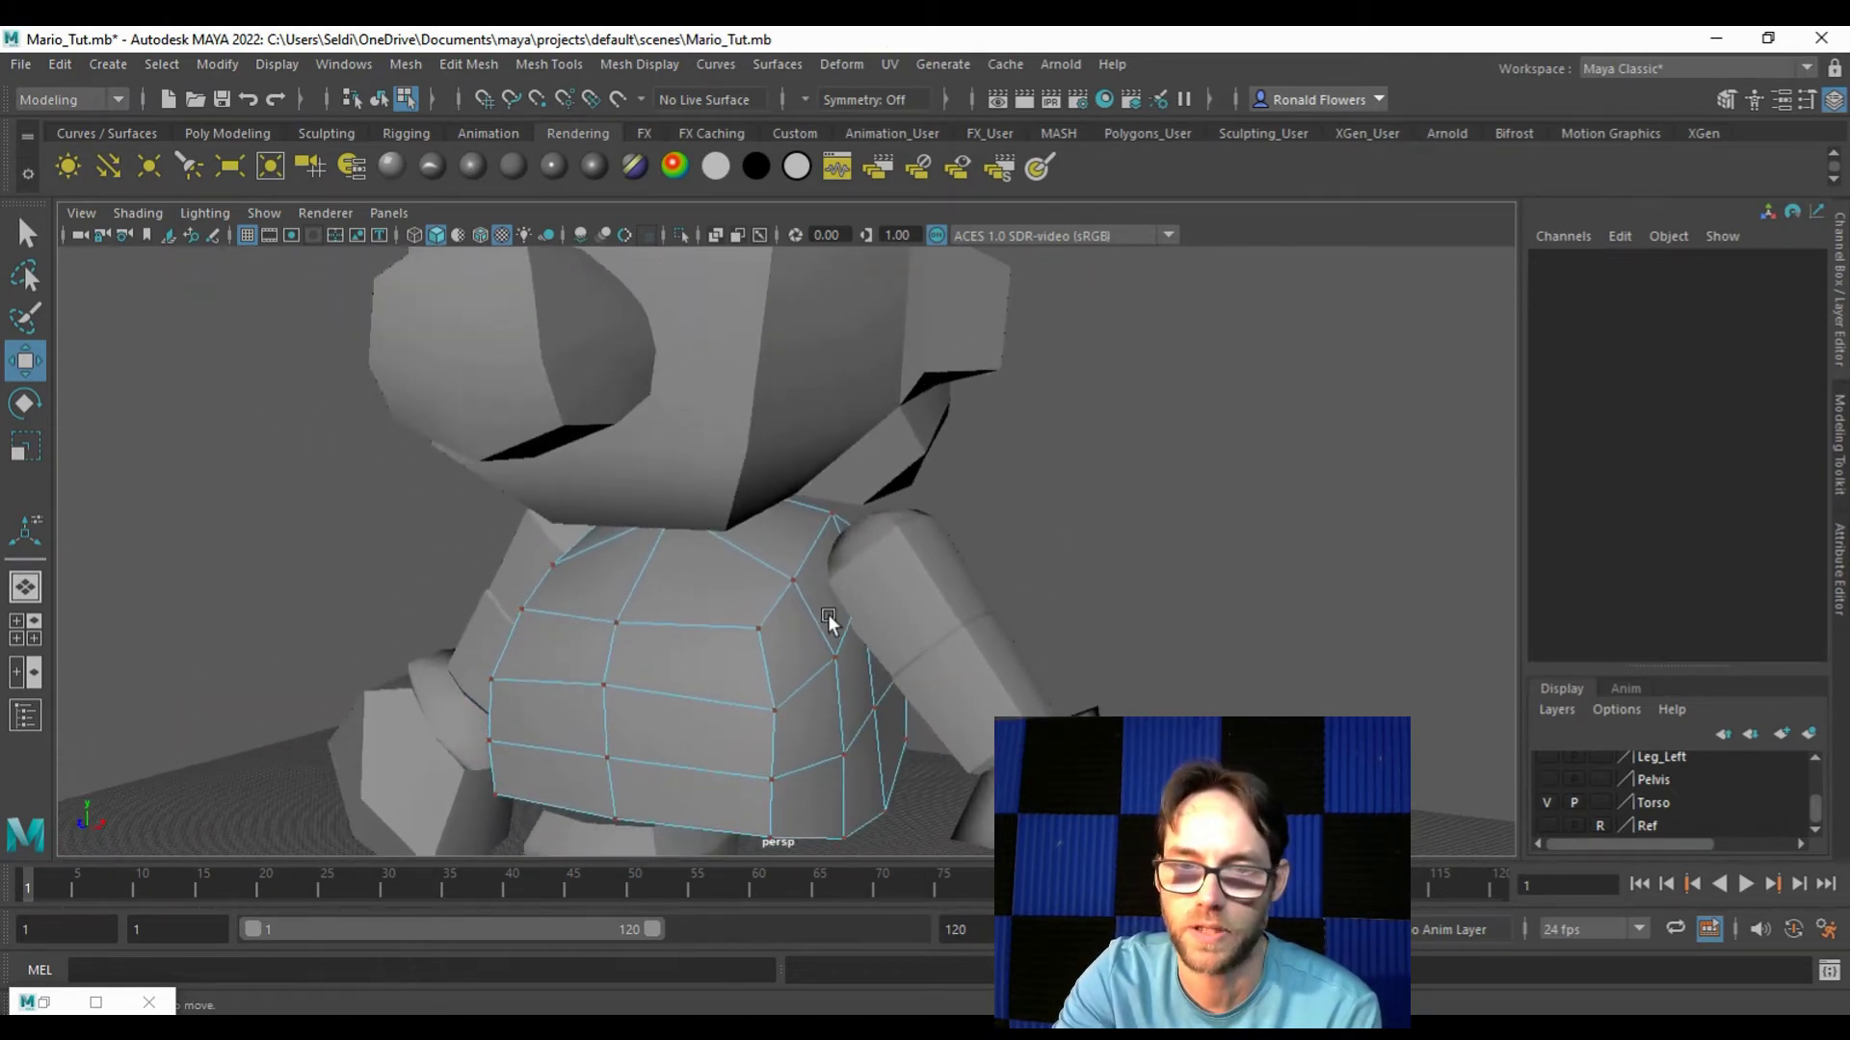
alt+drag(846, 608, 812, 570)
scroll(812, 570, up, 3)
scroll(1674, 800, up, 3)
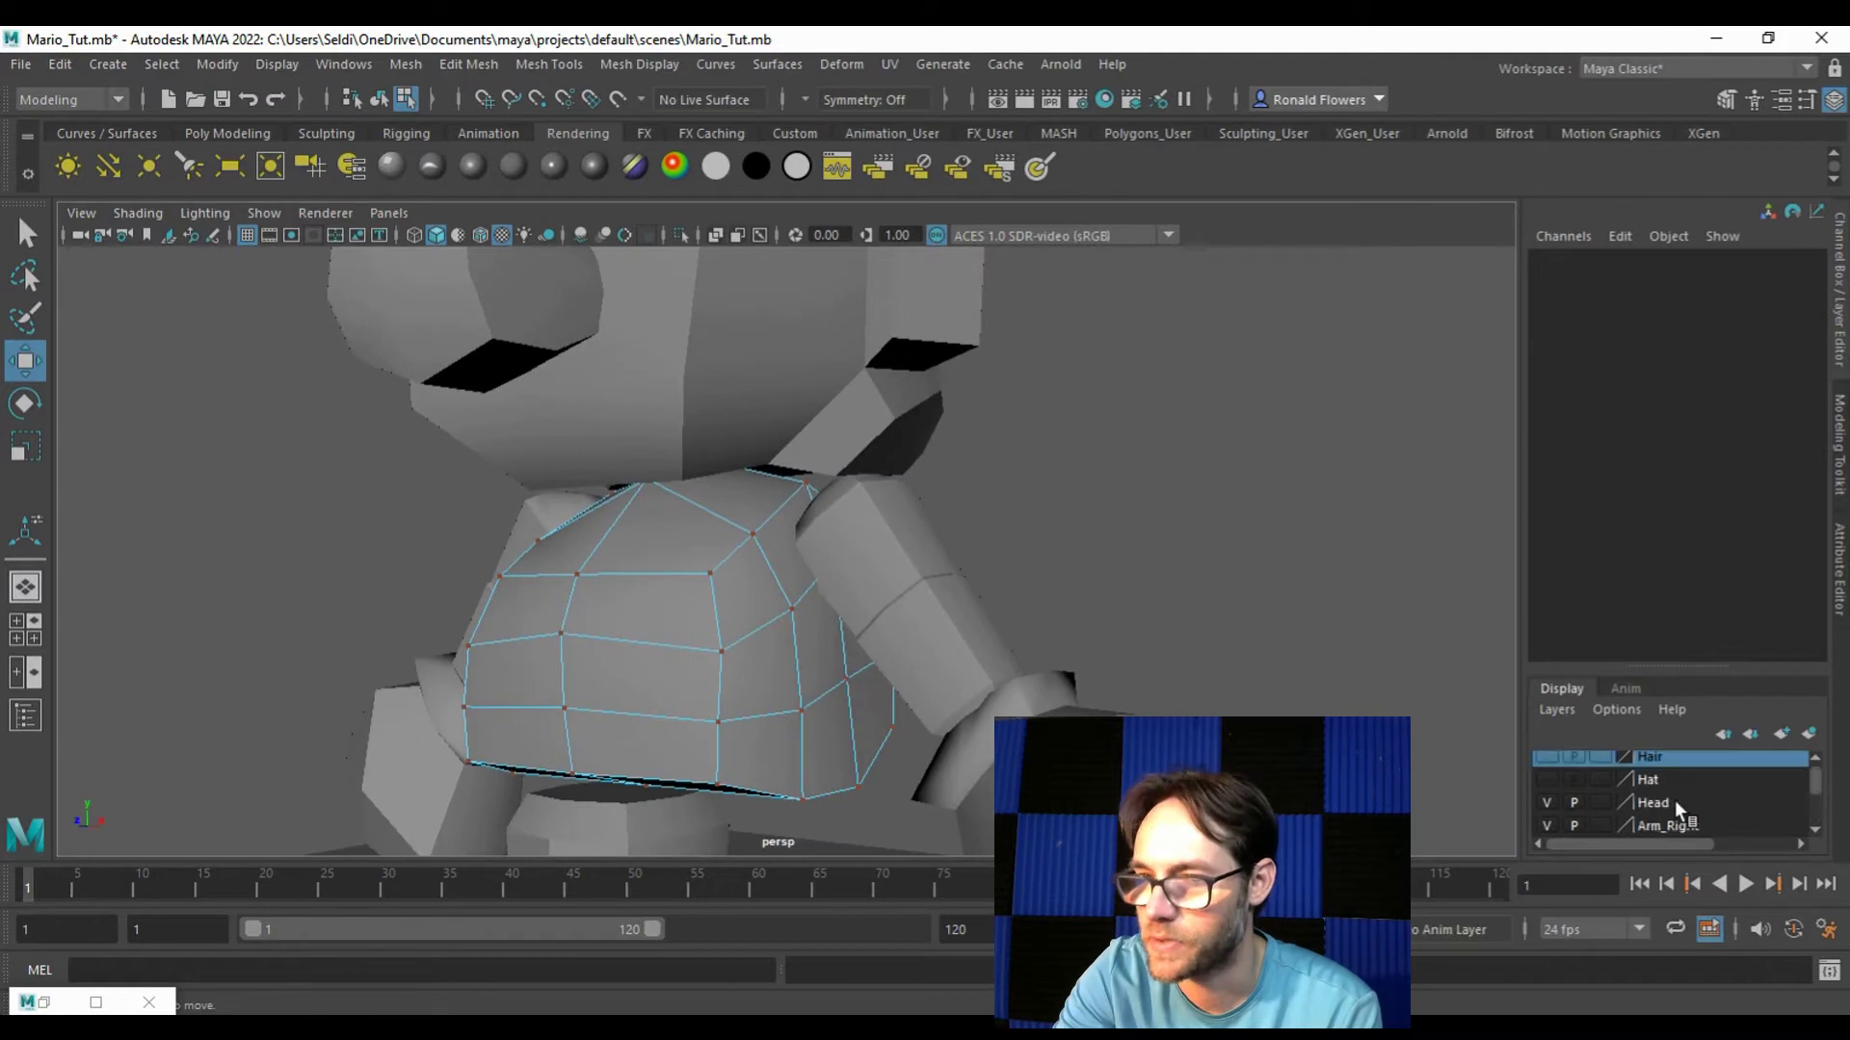
scroll(1821, 788, down, 2)
scroll(1821, 788, up, 1)
click(1547, 799)
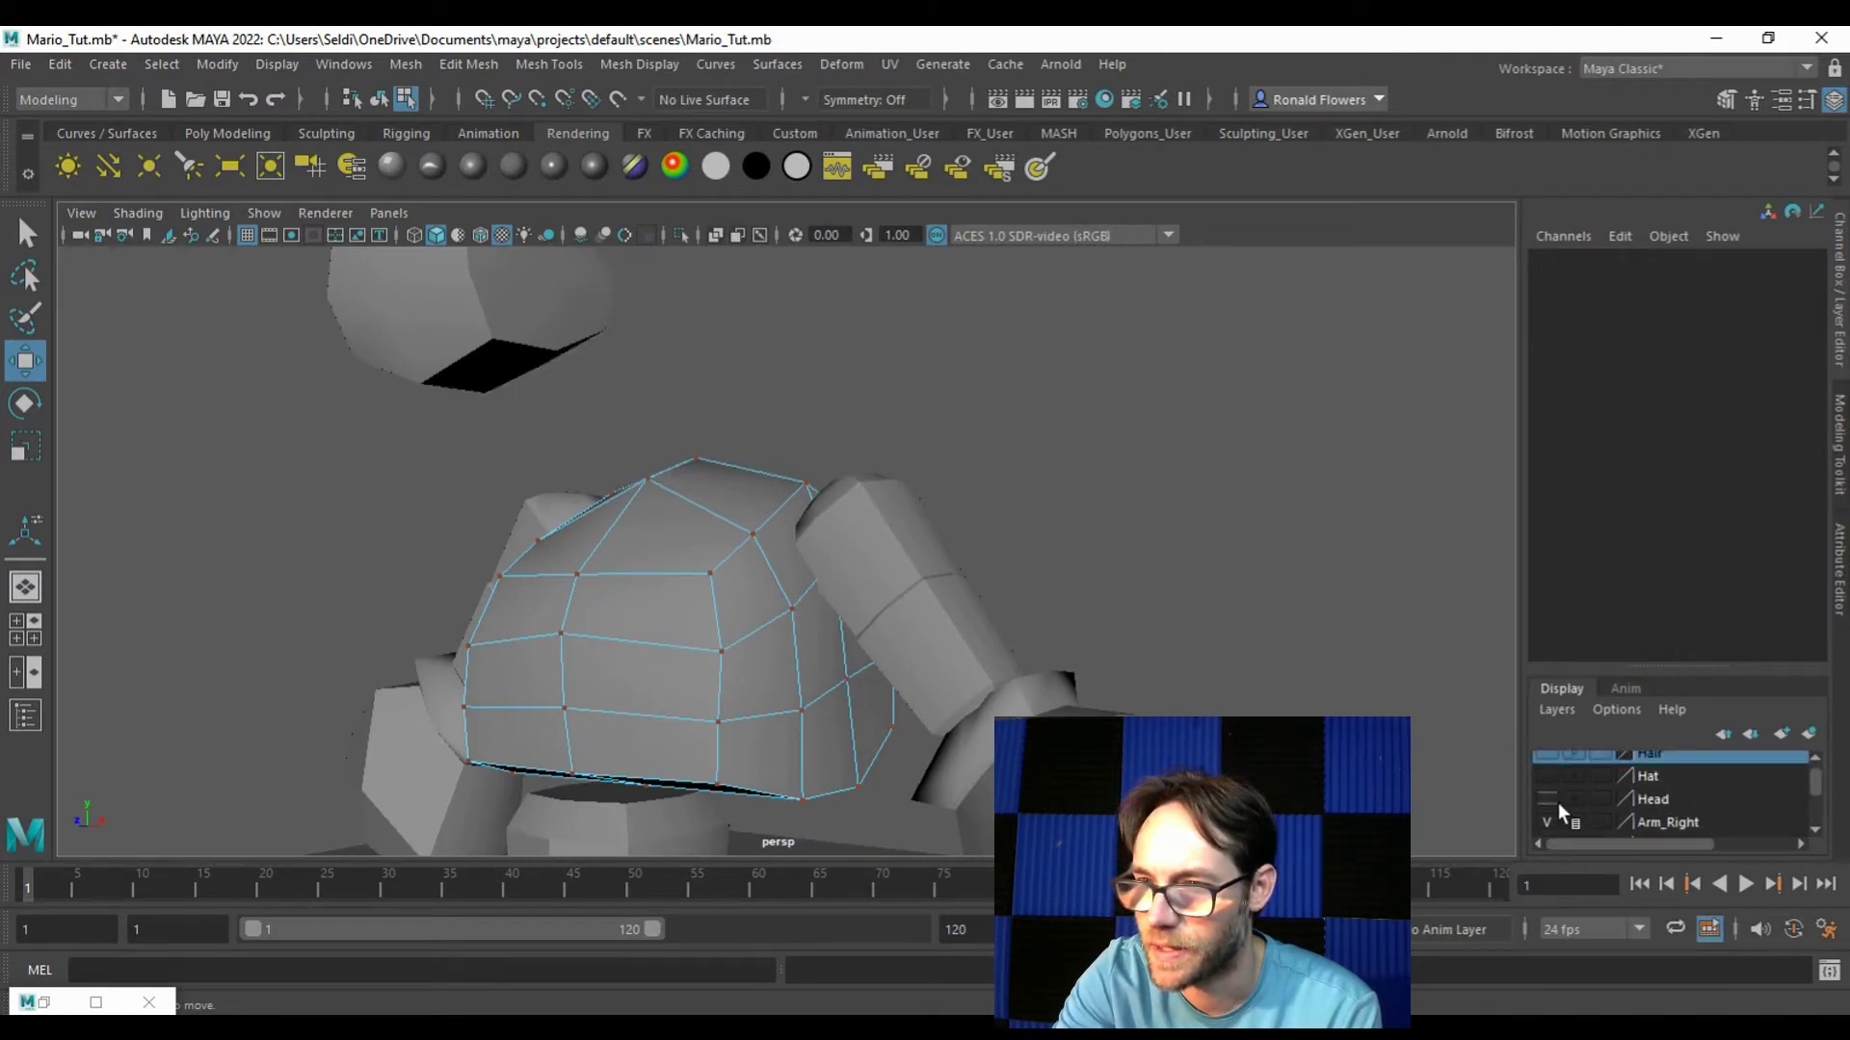
alt+drag(916, 599, 678, 683)
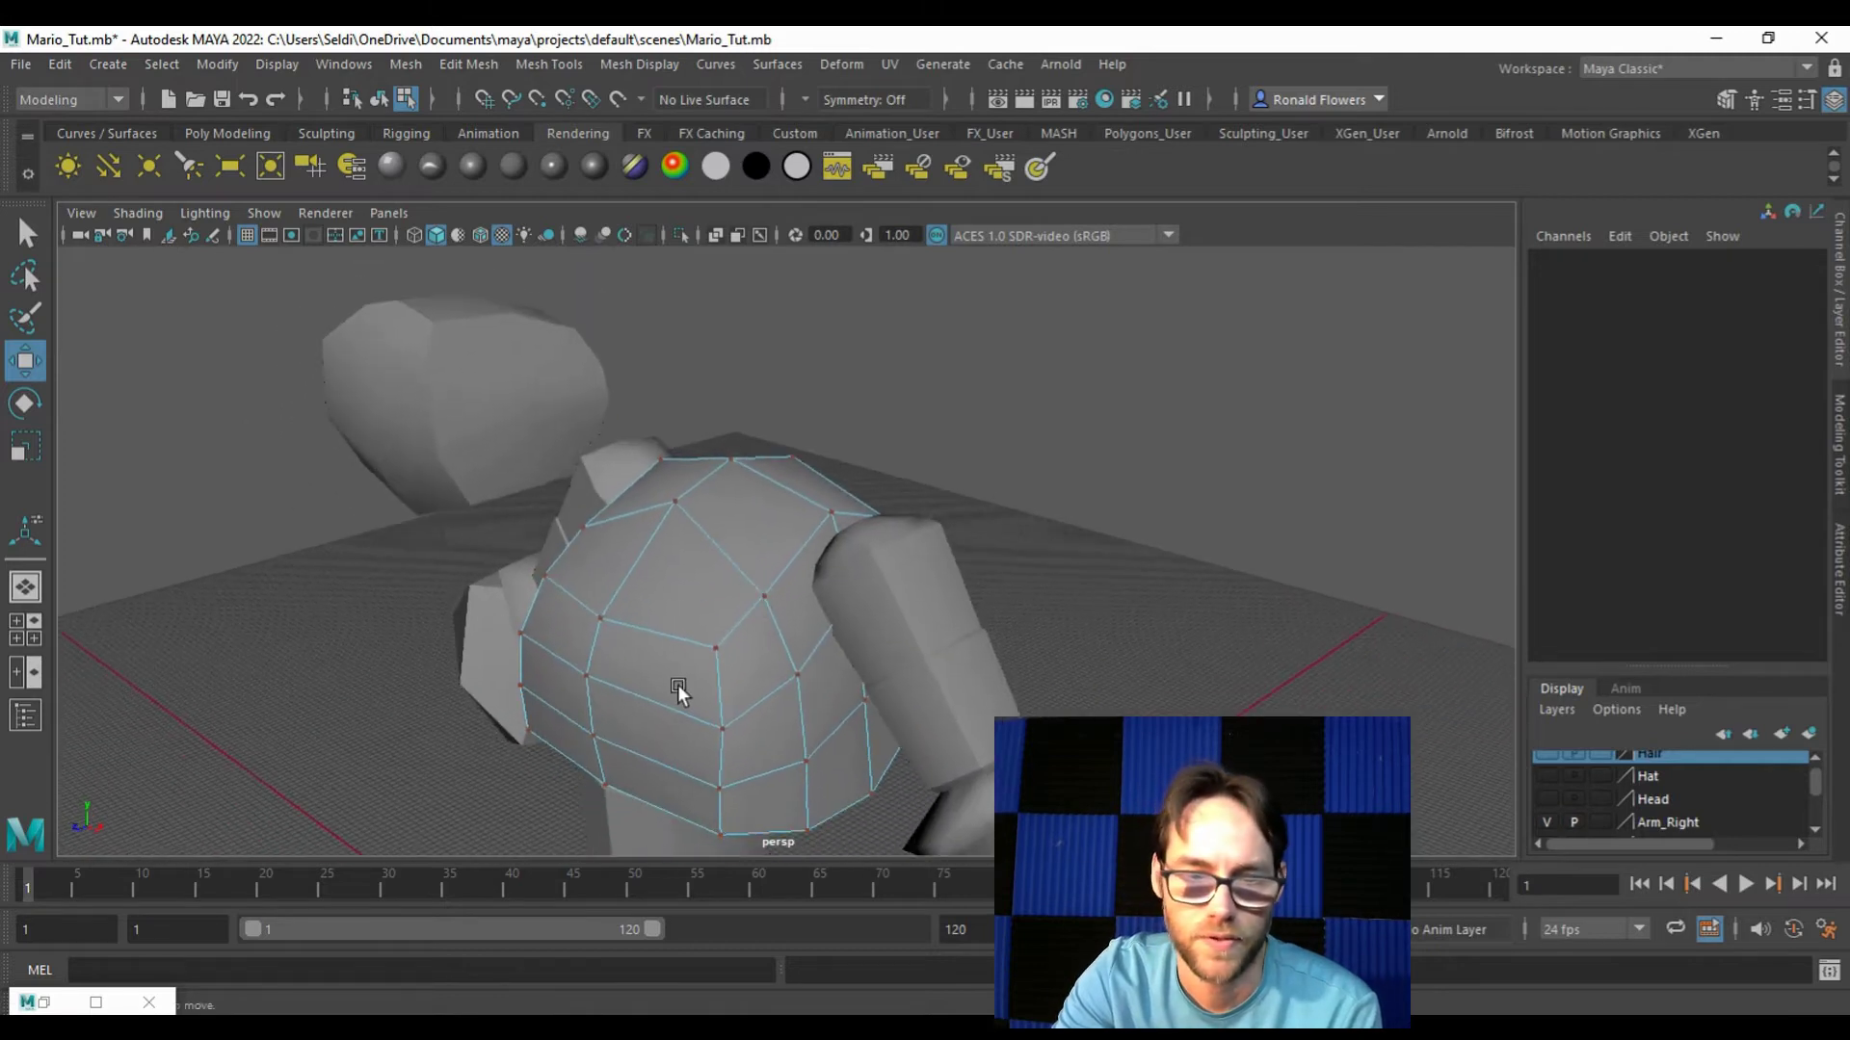
click(96, 1002)
alt+drag(525, 799, 733, 615)
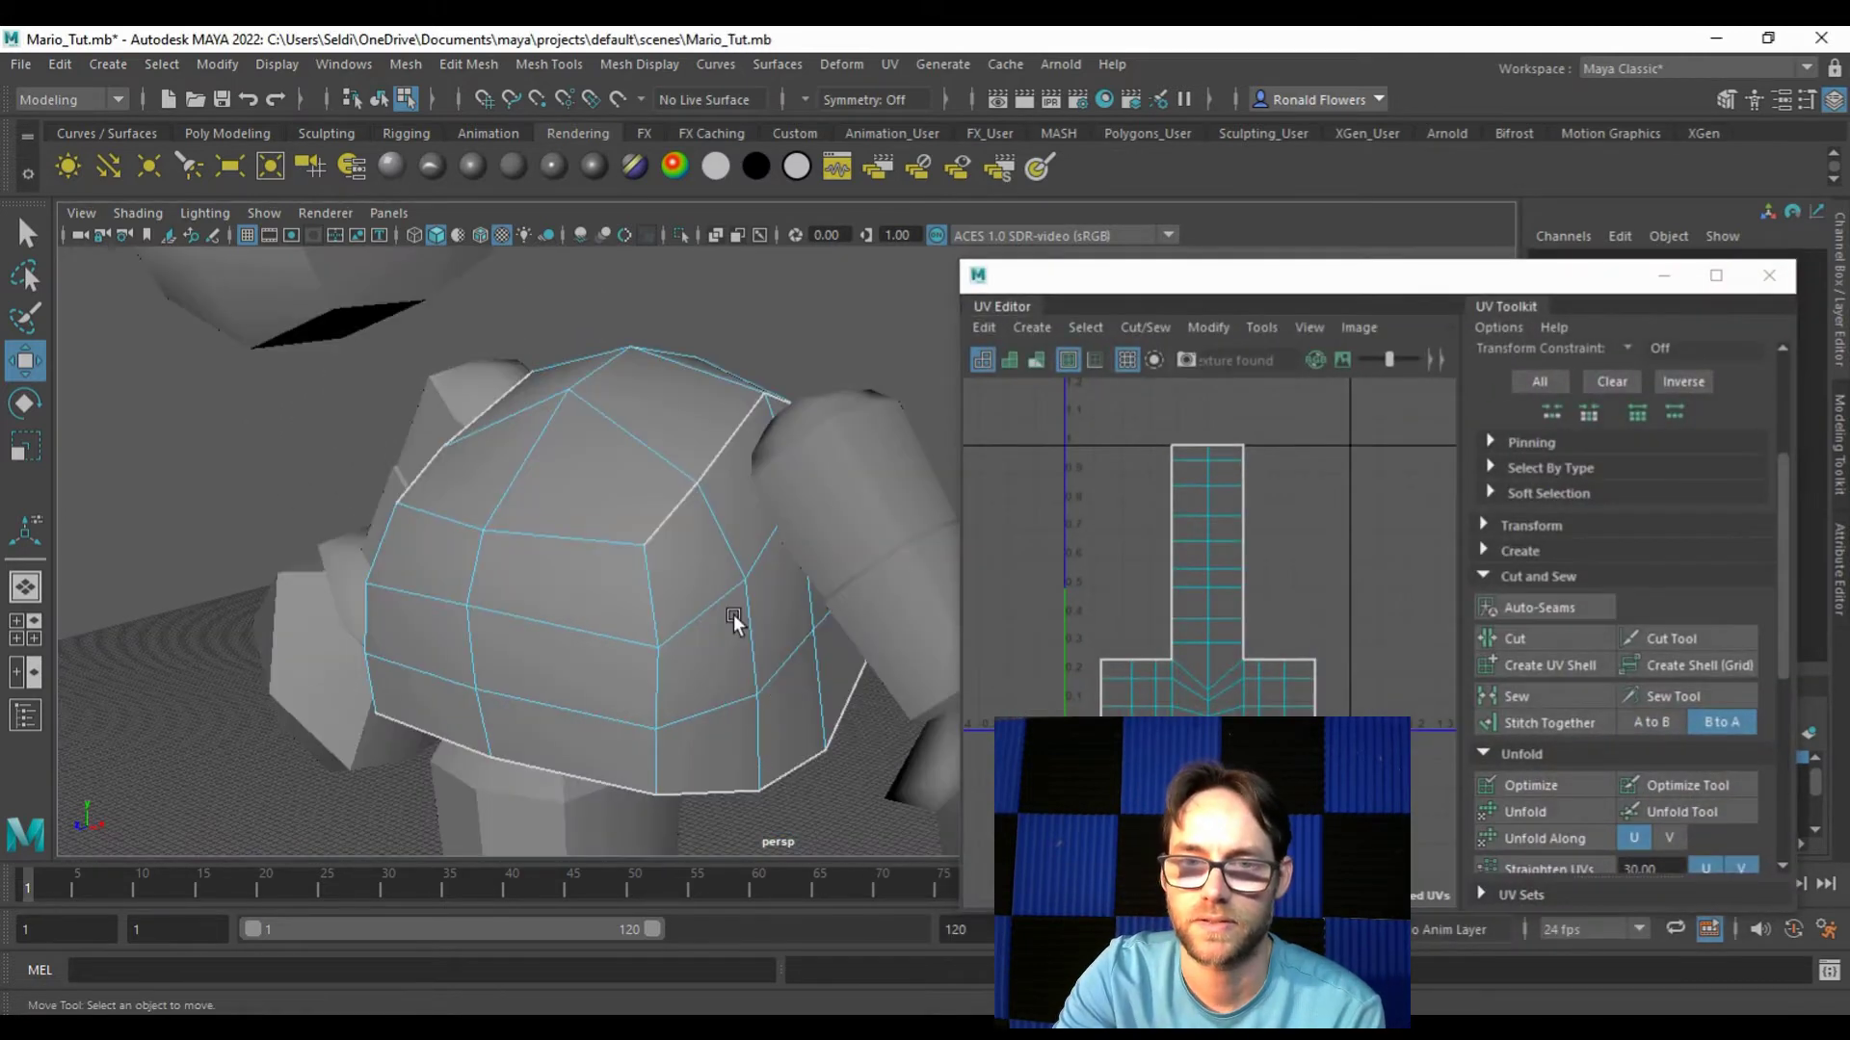
Step: Switch the torso to Object mode and apply a planar UV projection from the Z axis
scroll(732, 615, down, 2)
scroll(732, 615, up, 2)
right_click(738, 589)
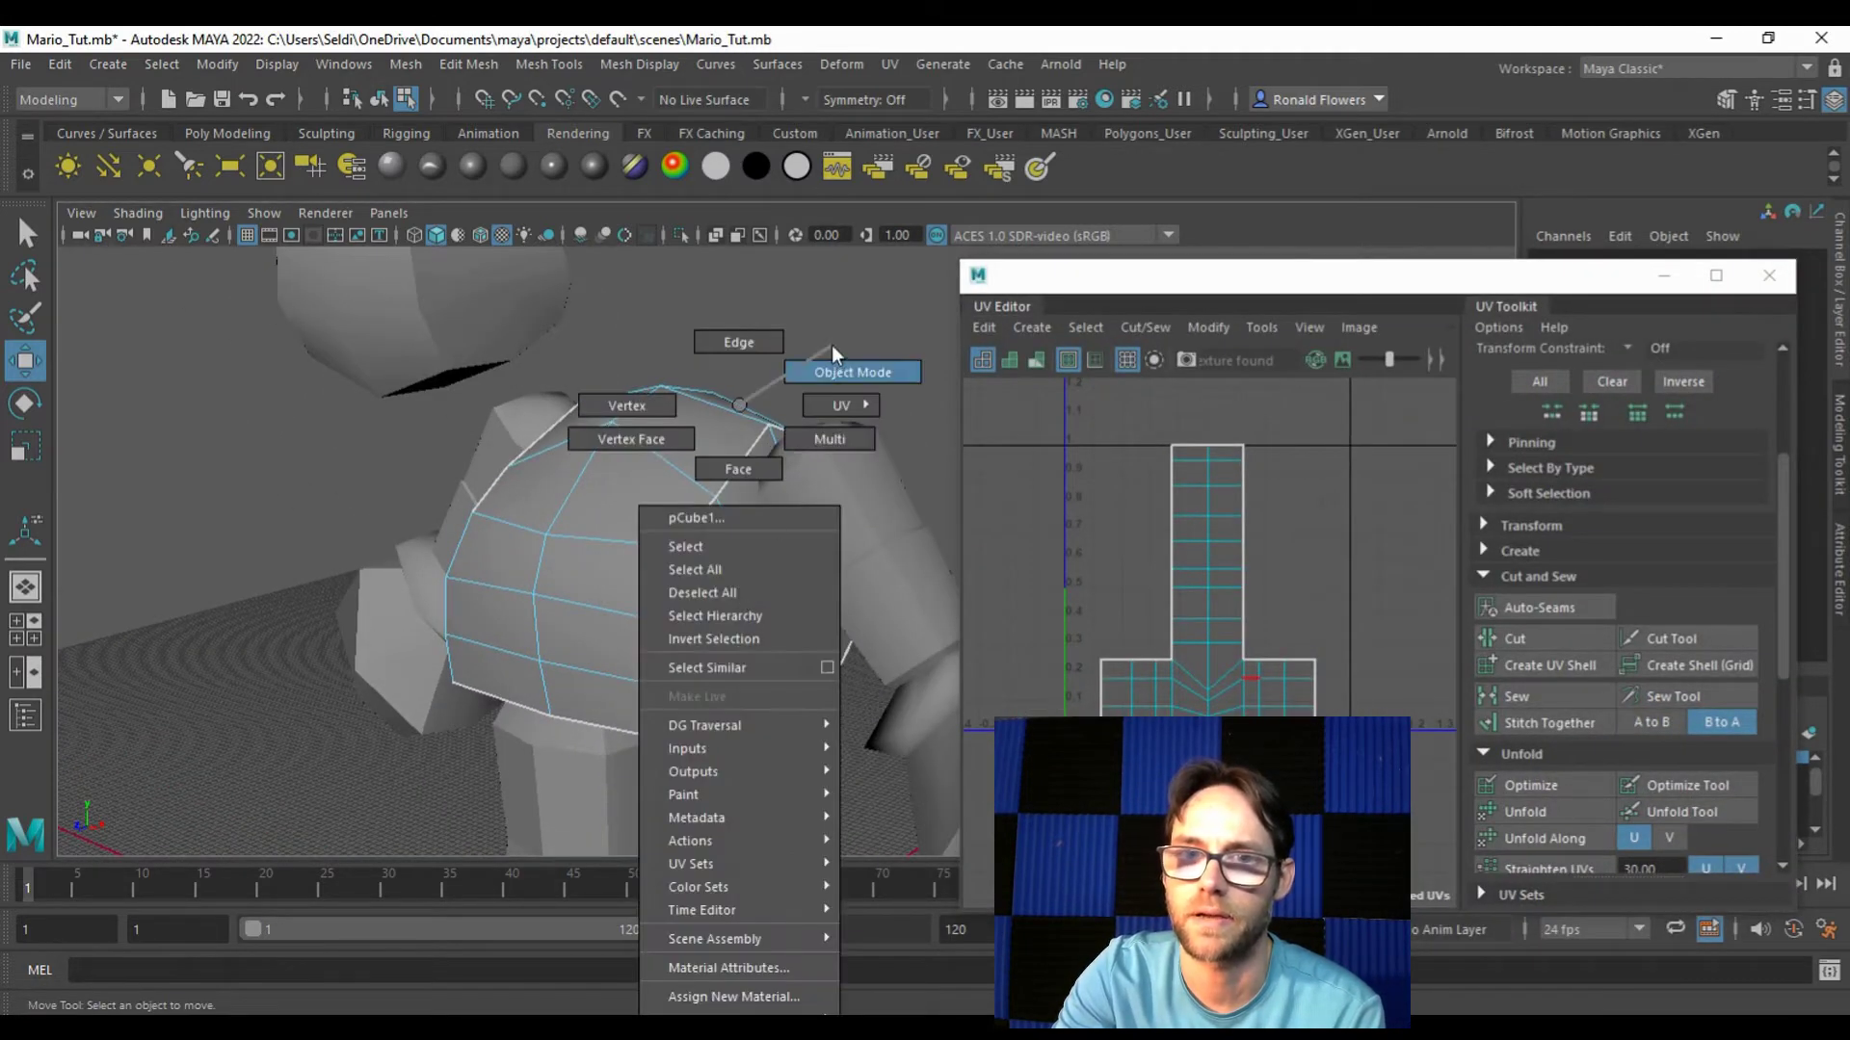
click(831, 370)
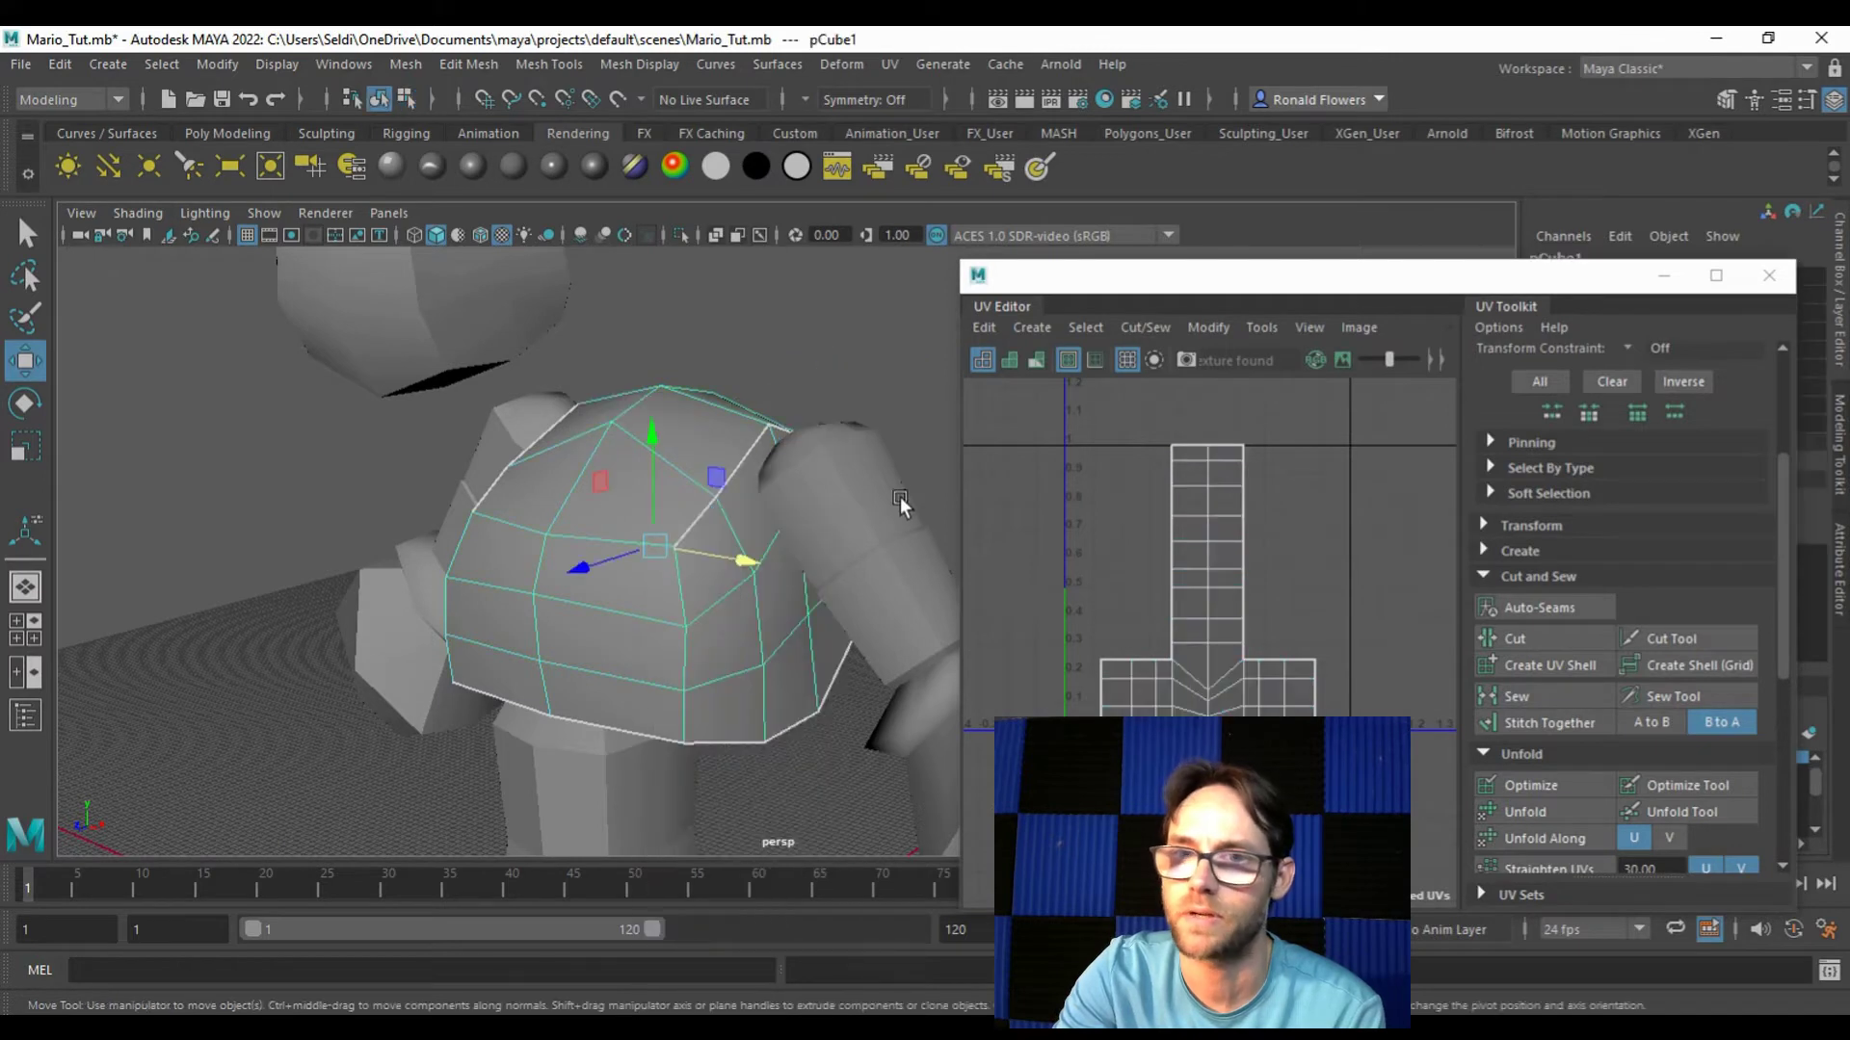
click(1031, 327)
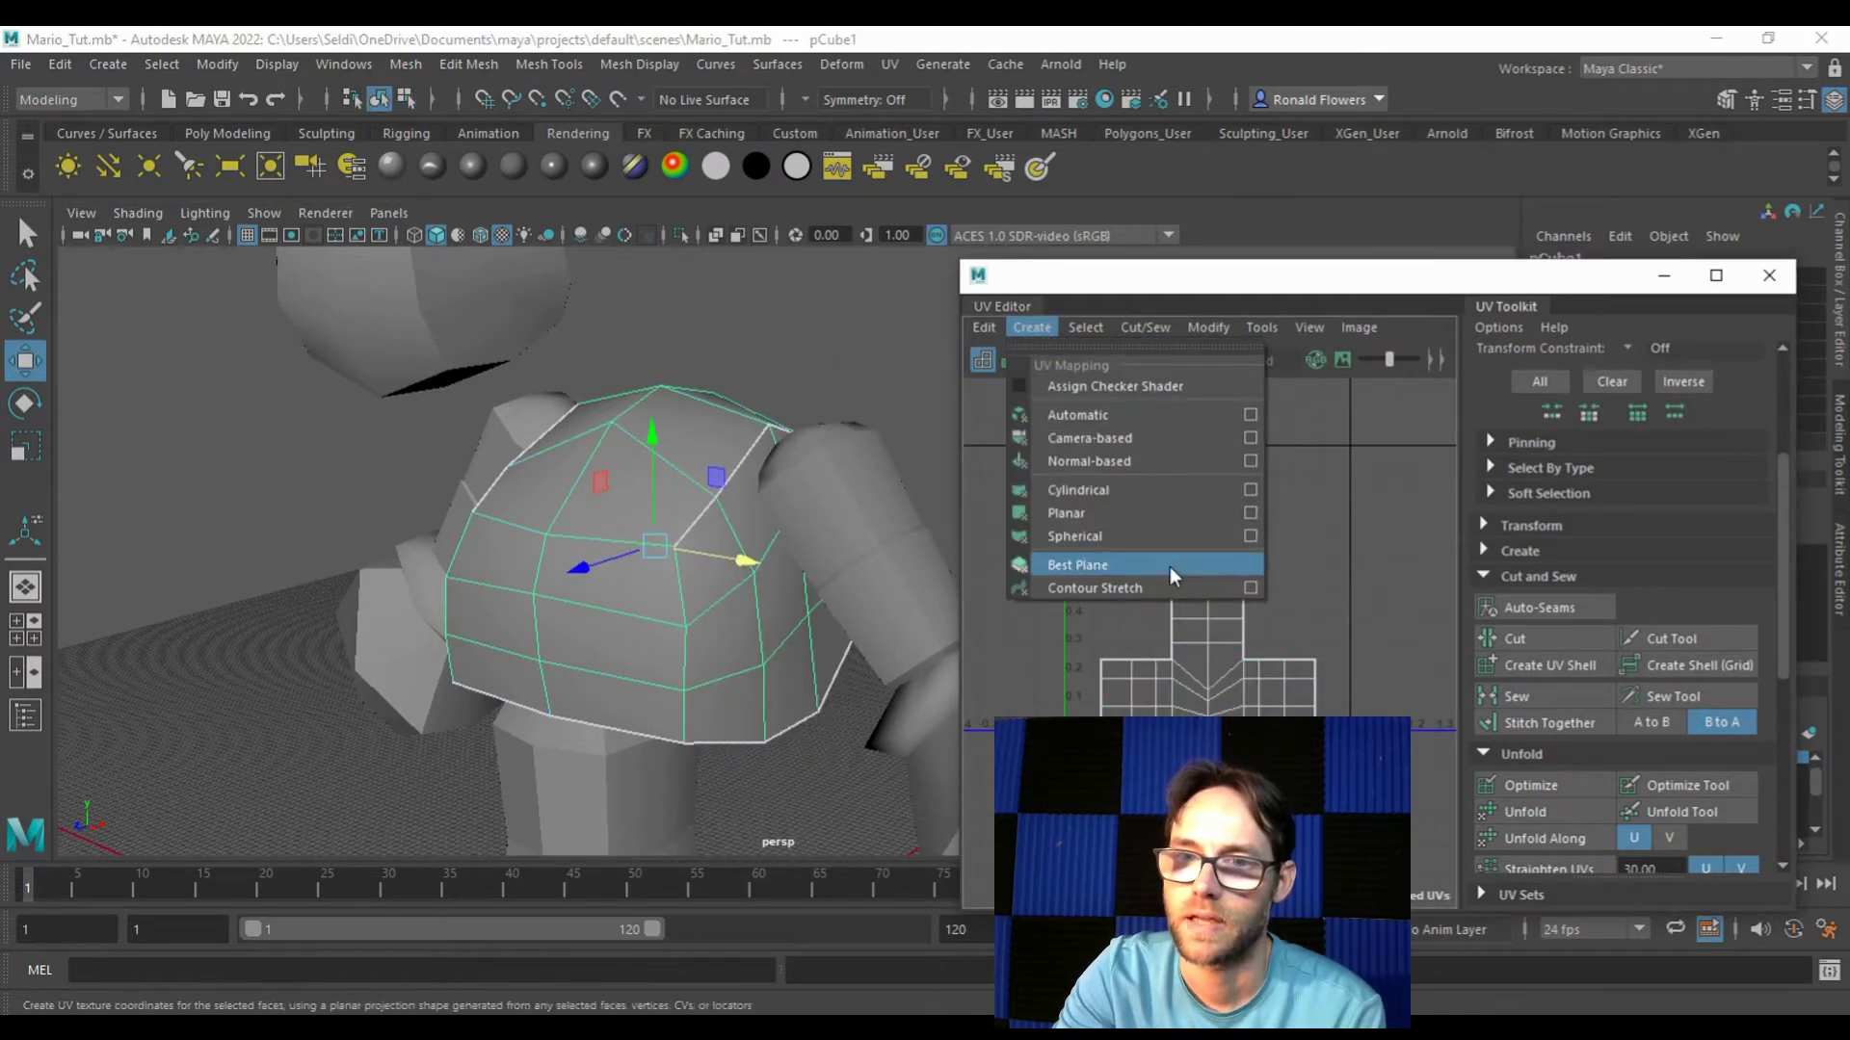
click(1251, 511)
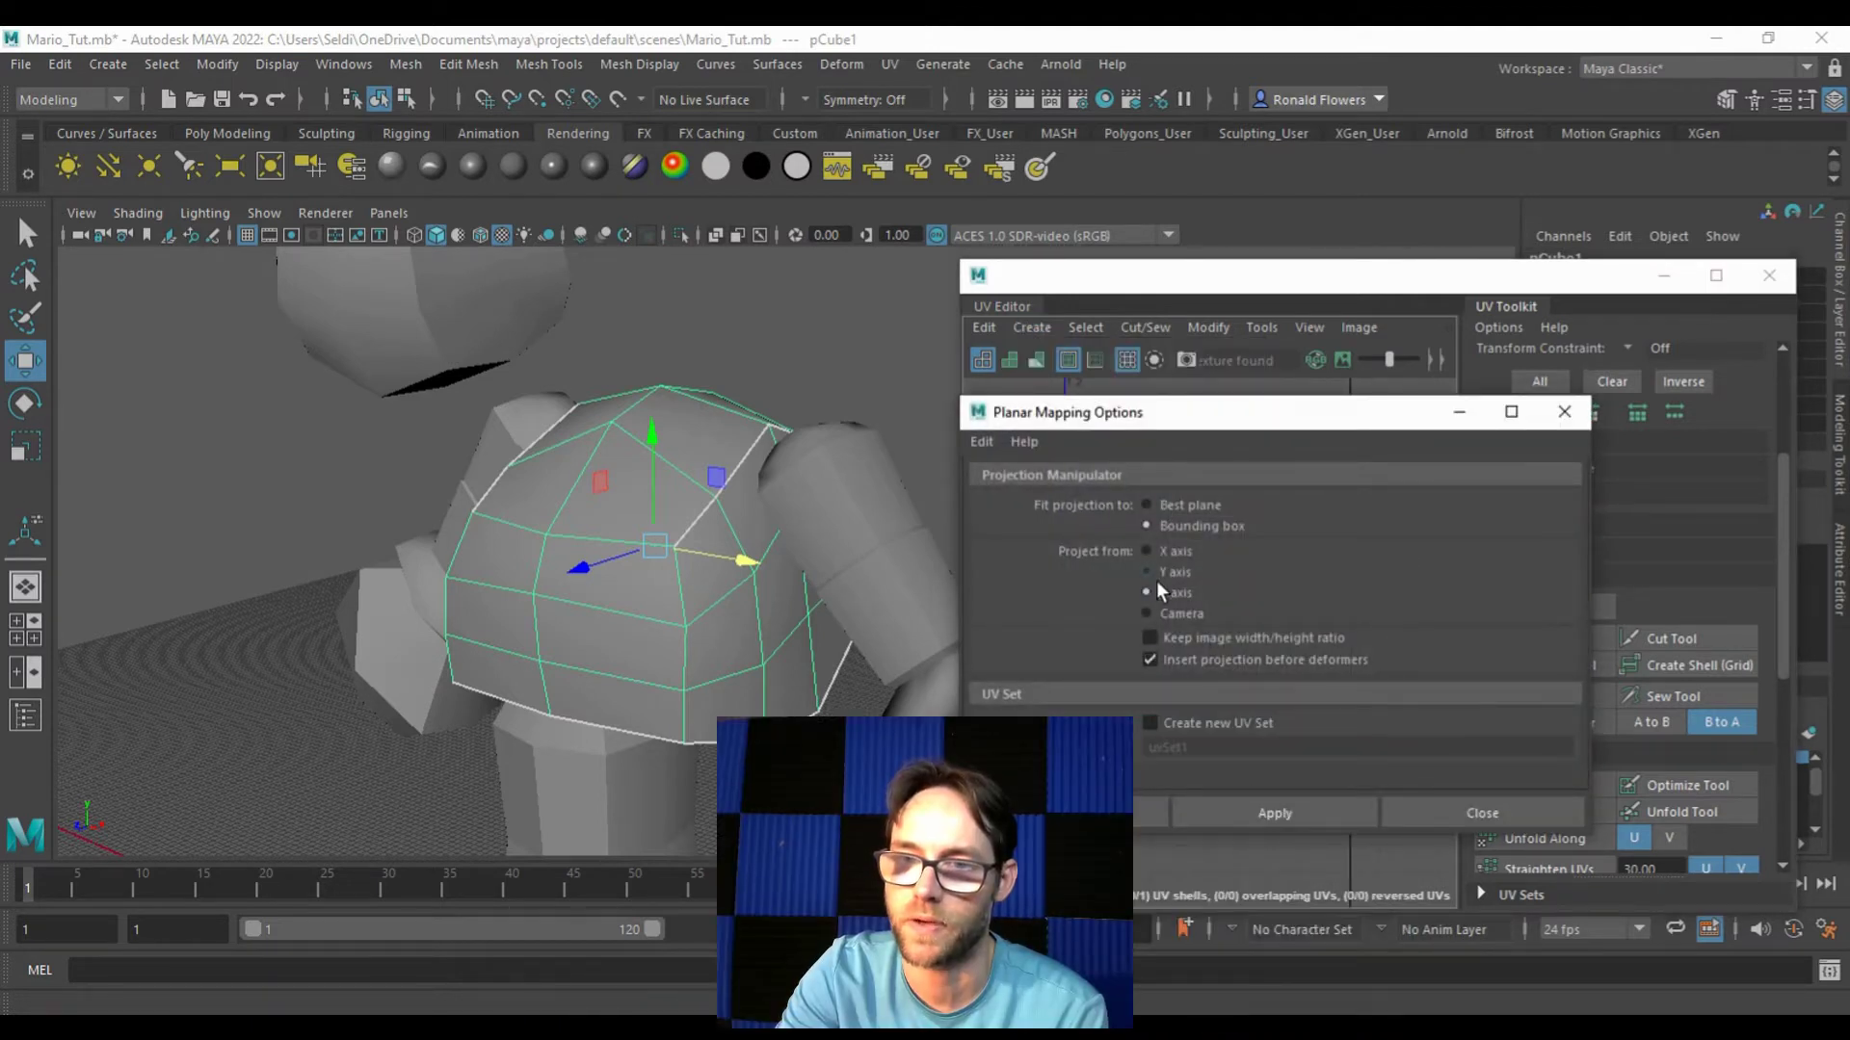
click(1321, 817)
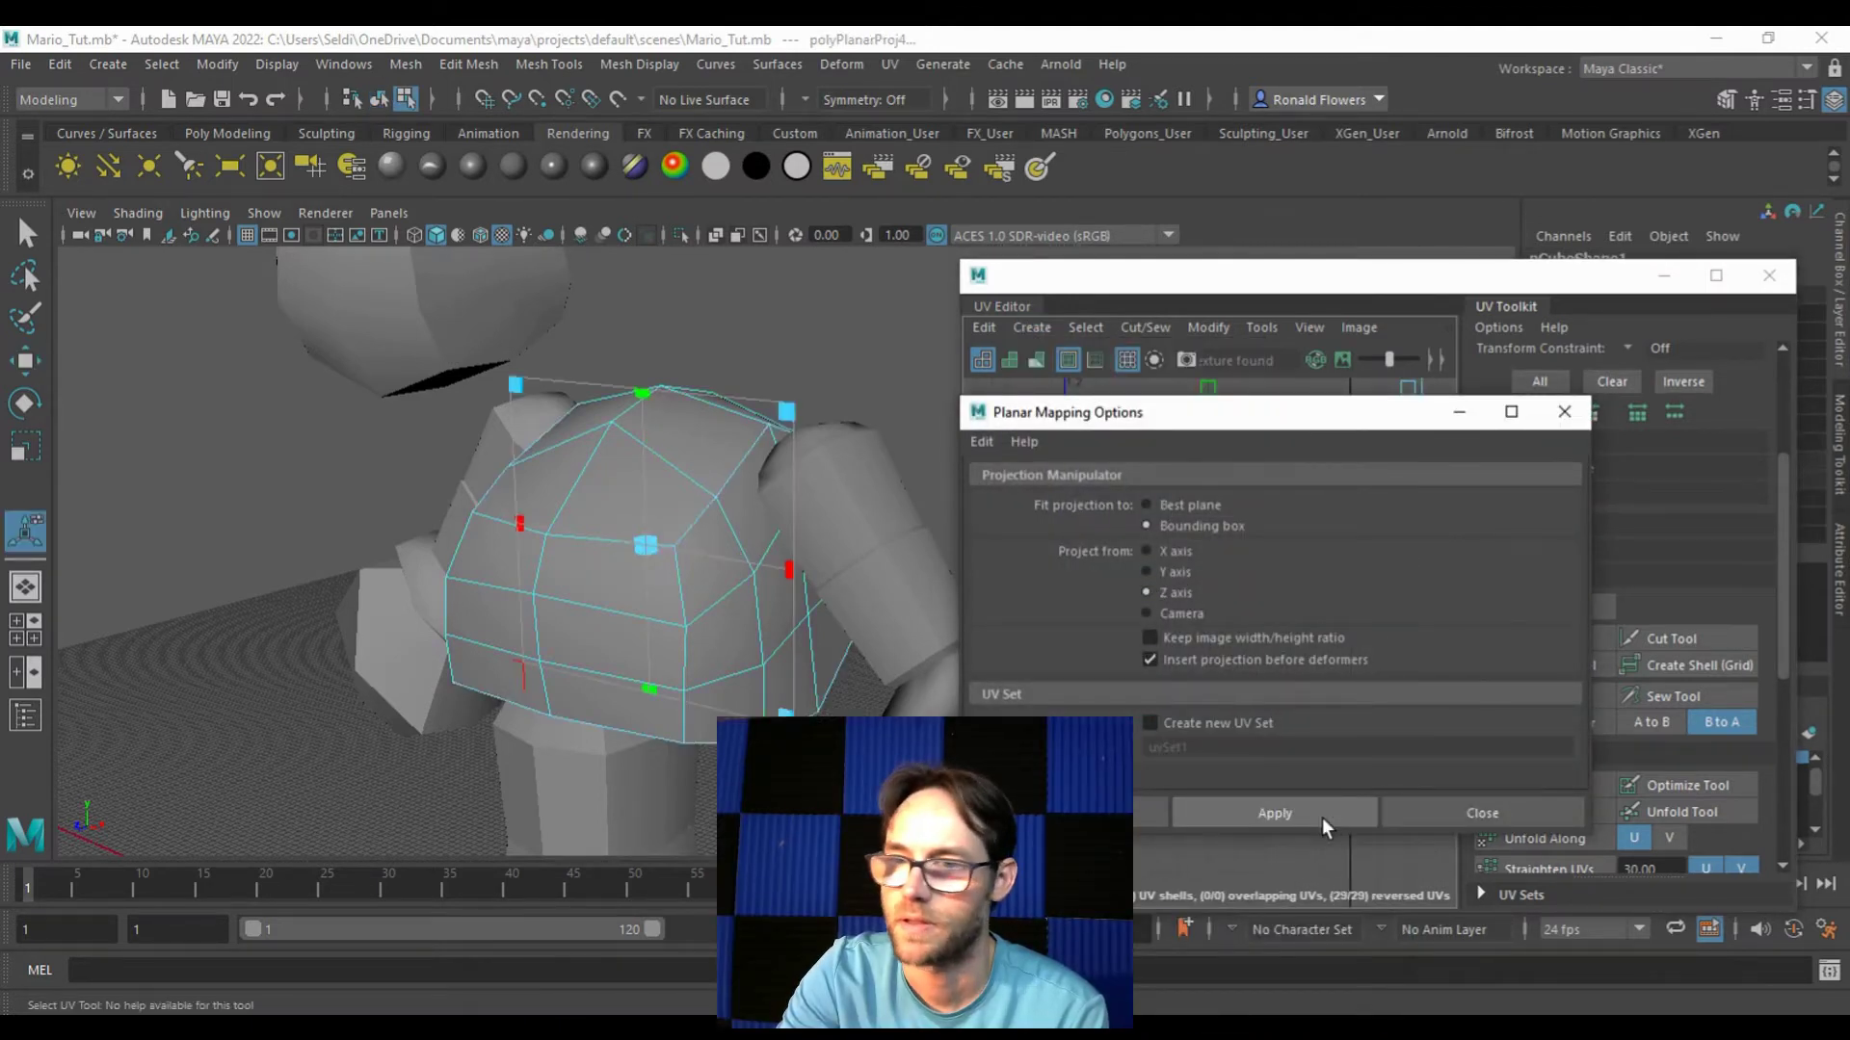
click(1564, 412)
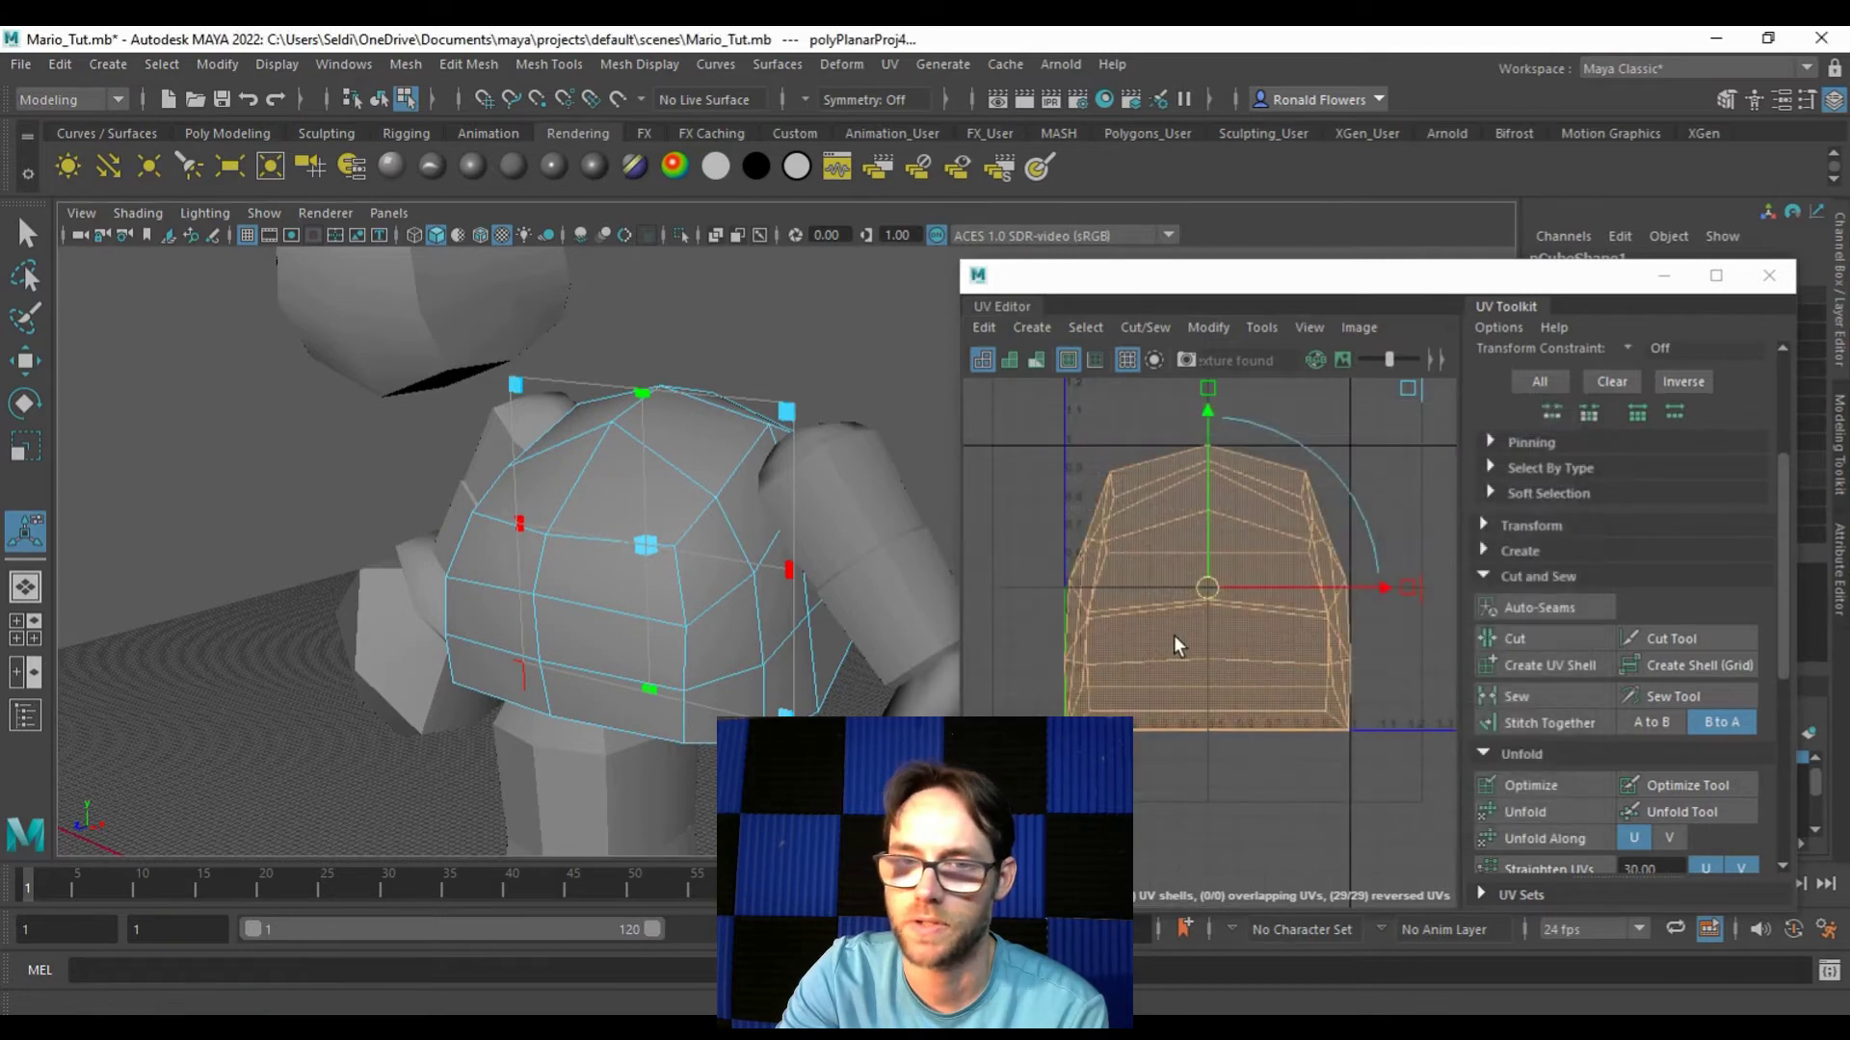
Step: Switch to Edge mode and select a first torso seam edge
right_drag(715, 404, 726, 345)
alt+drag(696, 450, 616, 459)
click(582, 457)
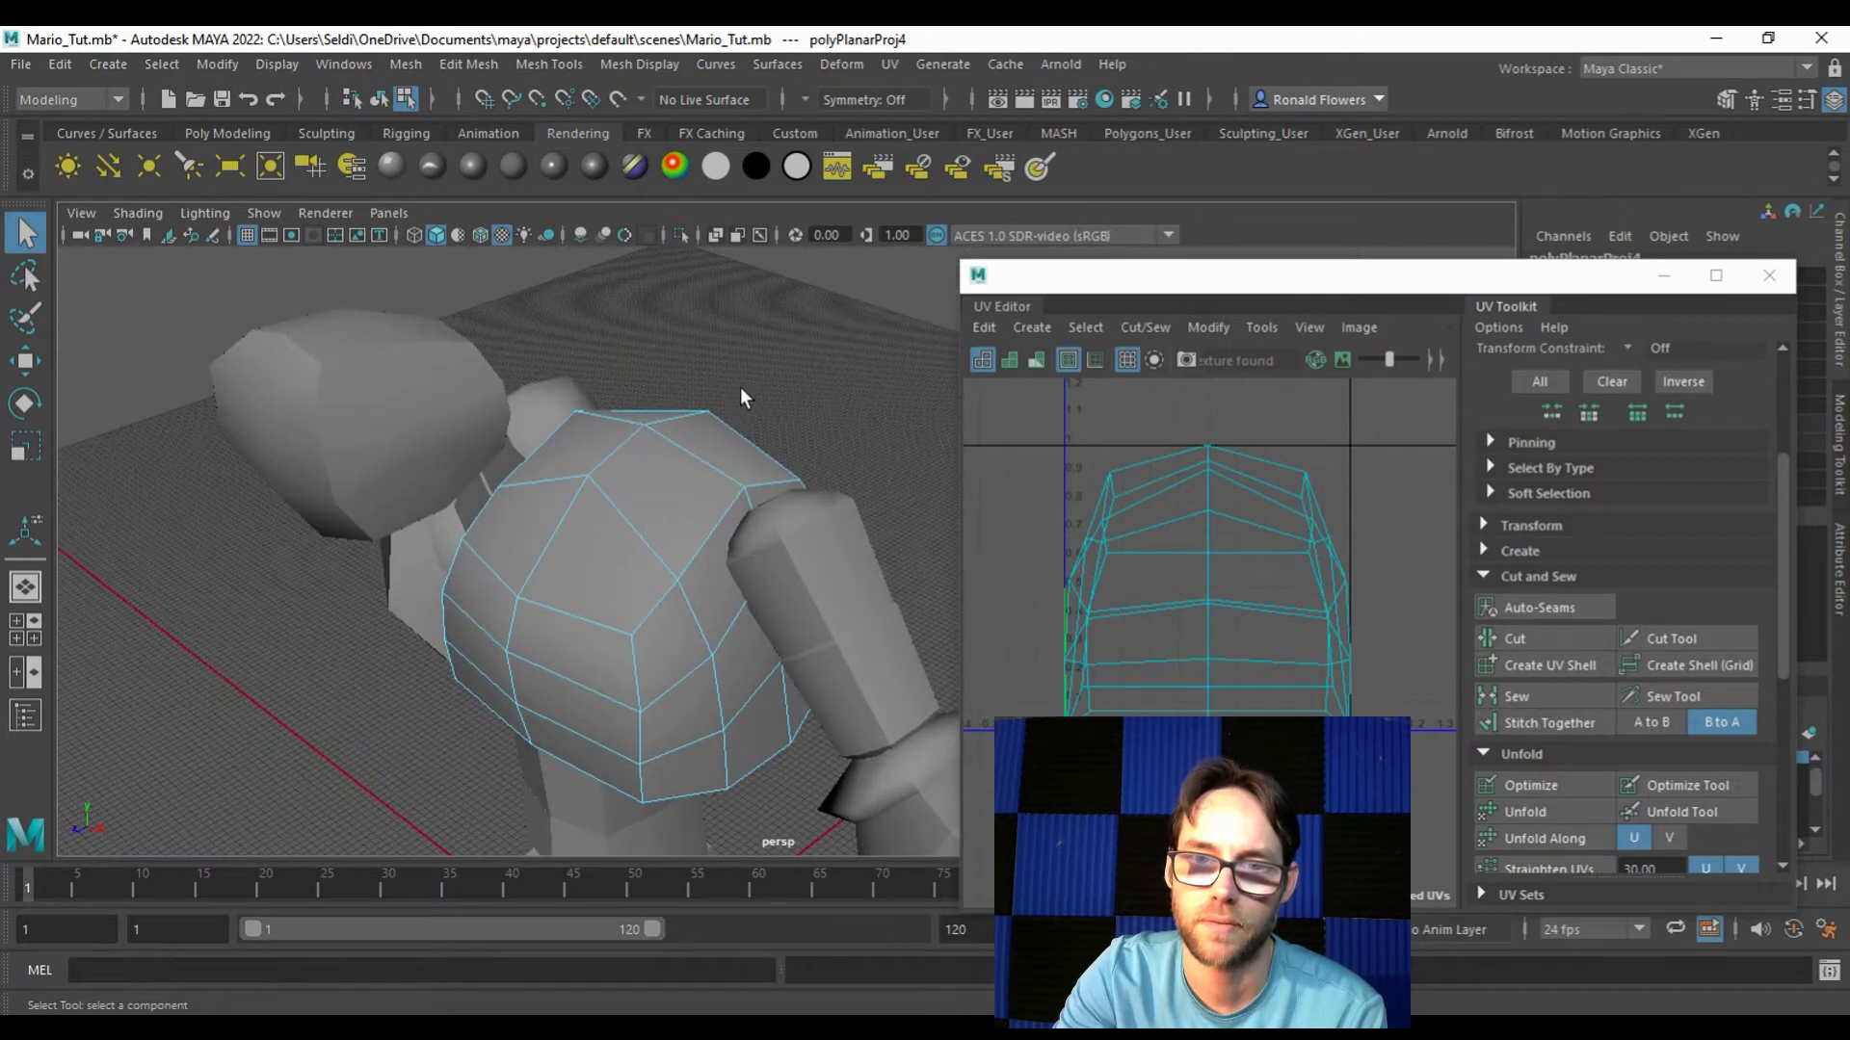
Step: Select the seam edges down the torso's centre line, front, top and chest
click(532, 659)
alt+drag(526, 680, 668, 564)
click(578, 550)
alt+drag(592, 516, 592, 449)
click(565, 430)
click(616, 399)
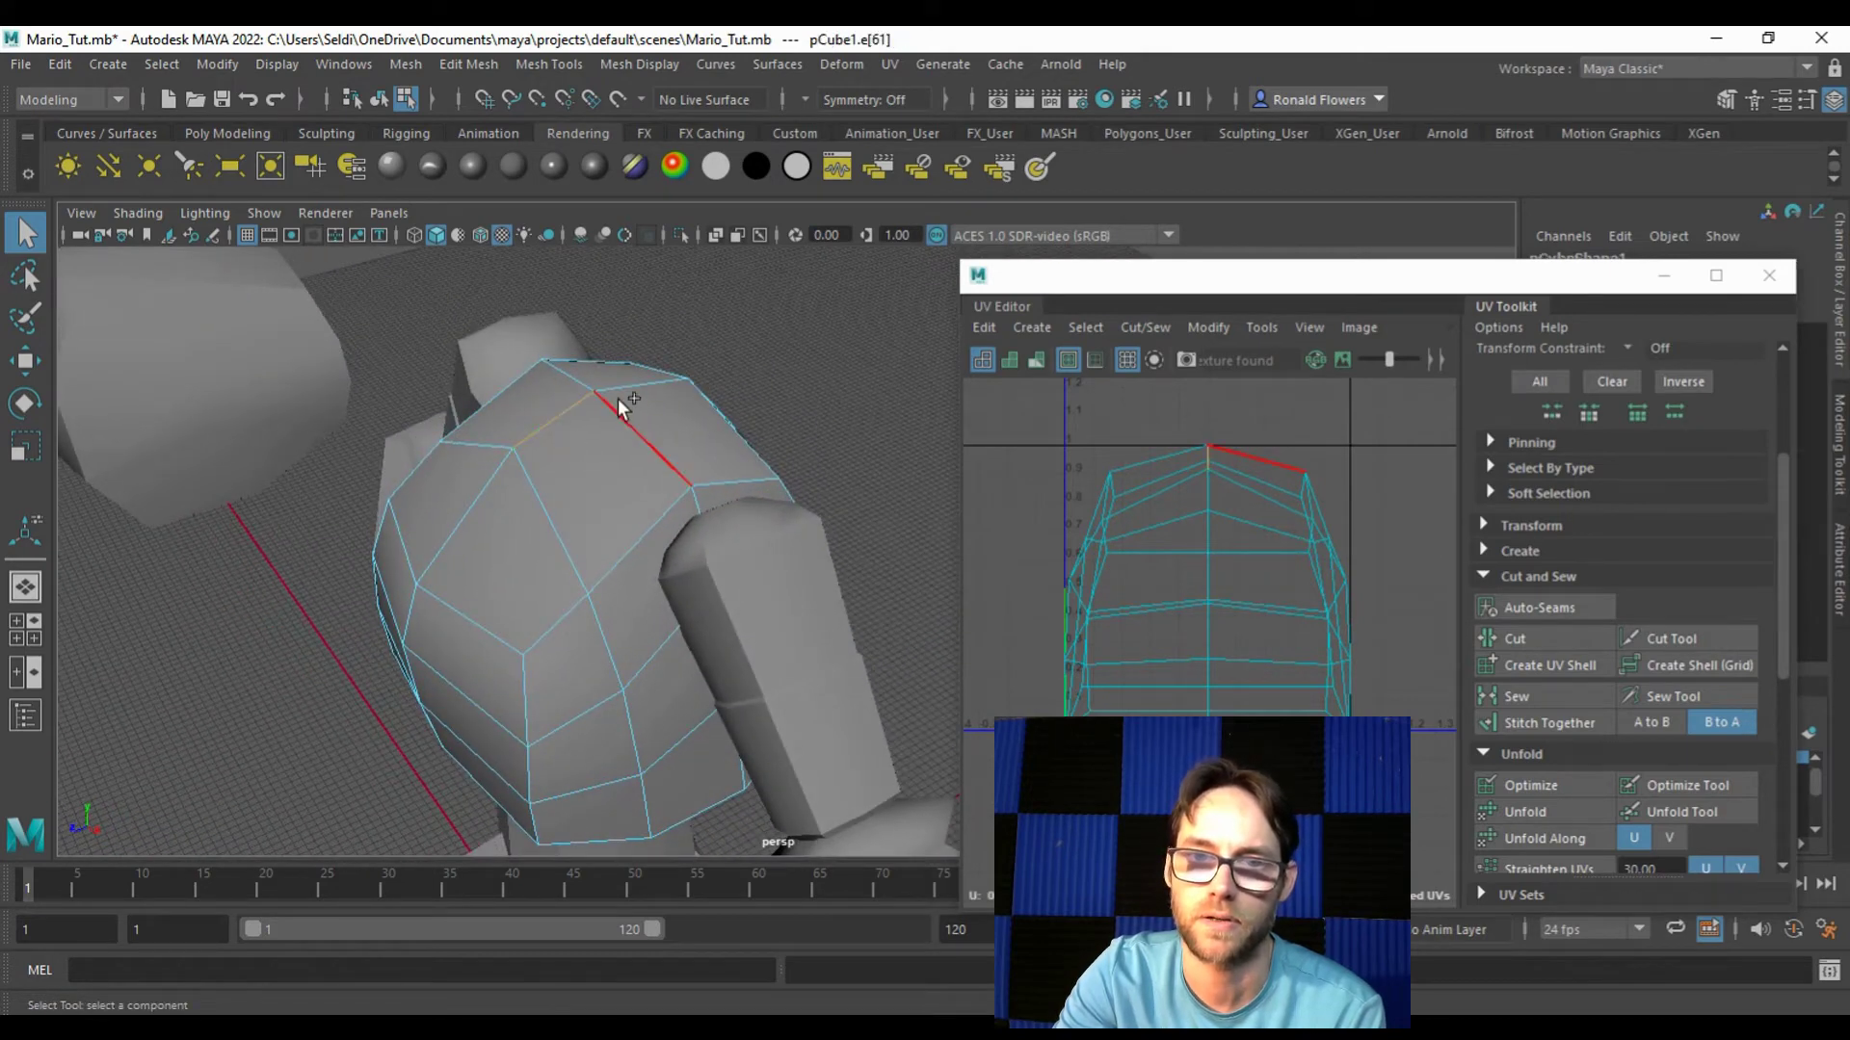
click(624, 395)
alt+drag(624, 395, 682, 427)
click(780, 378)
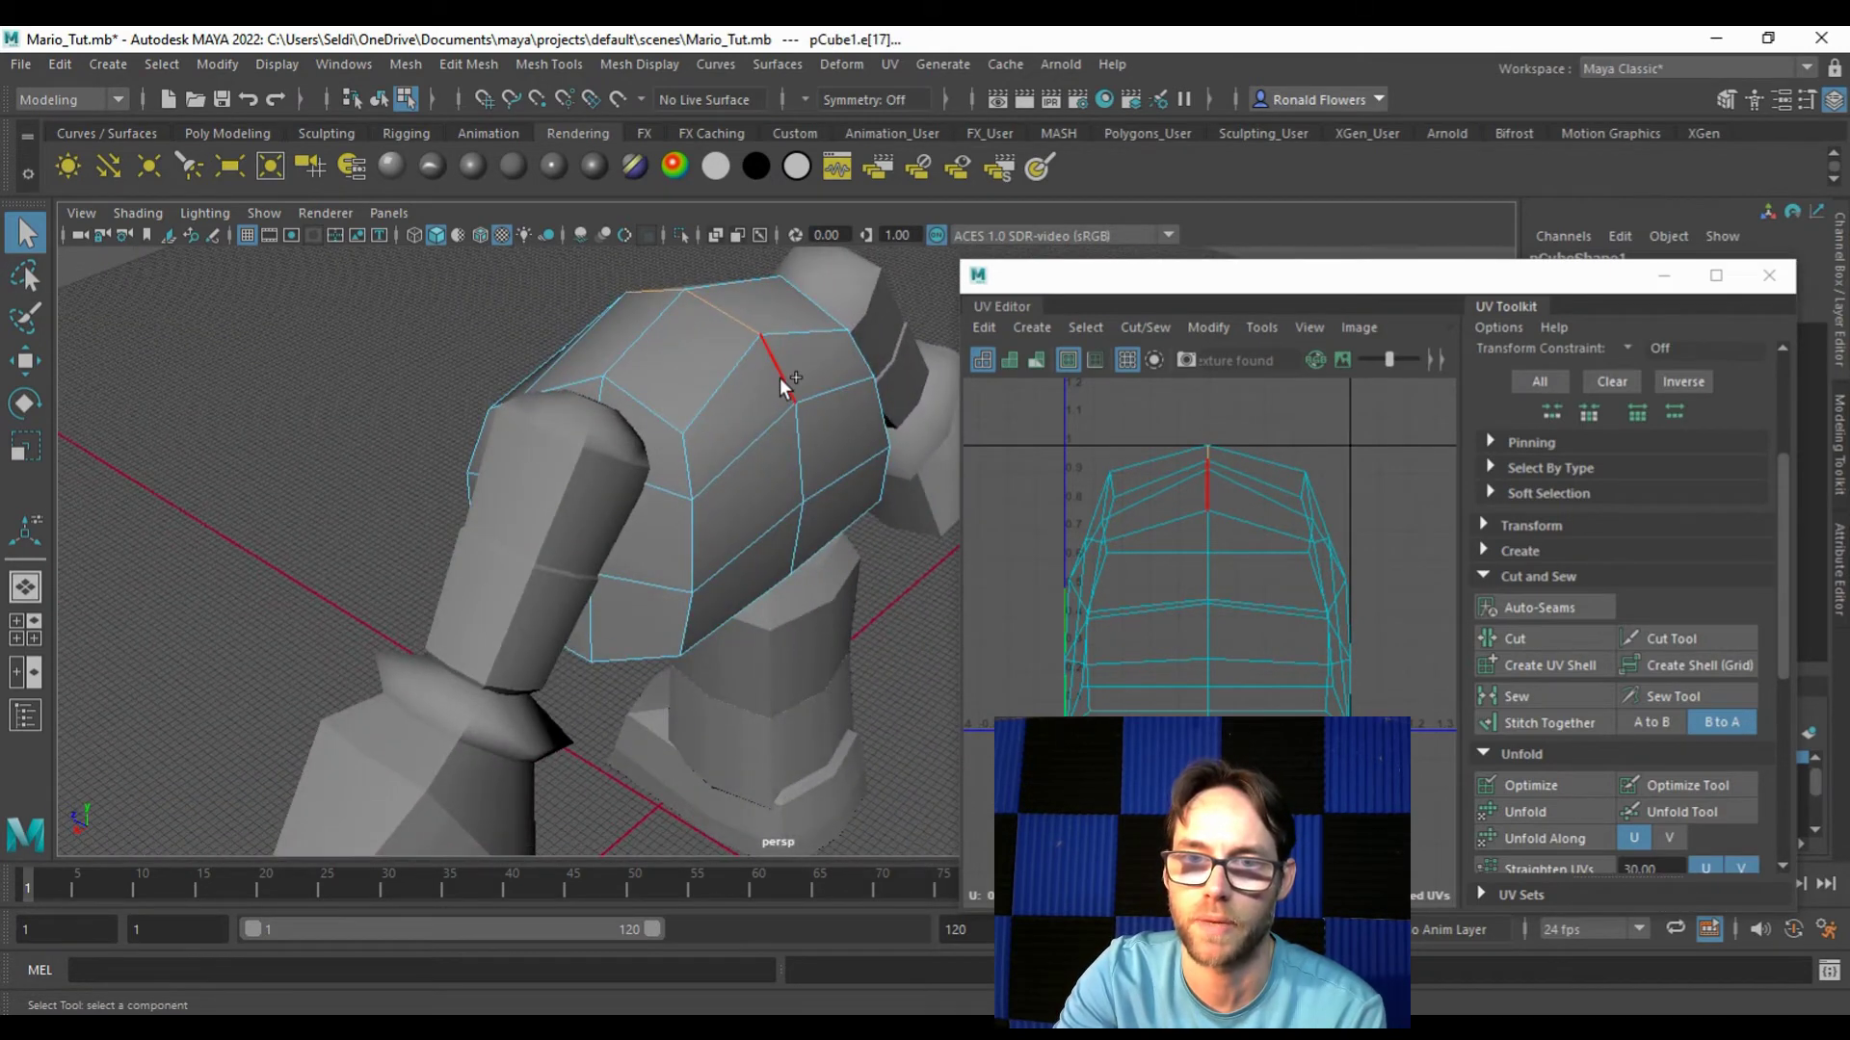
click(752, 611)
alt+drag(753, 610, 768, 495)
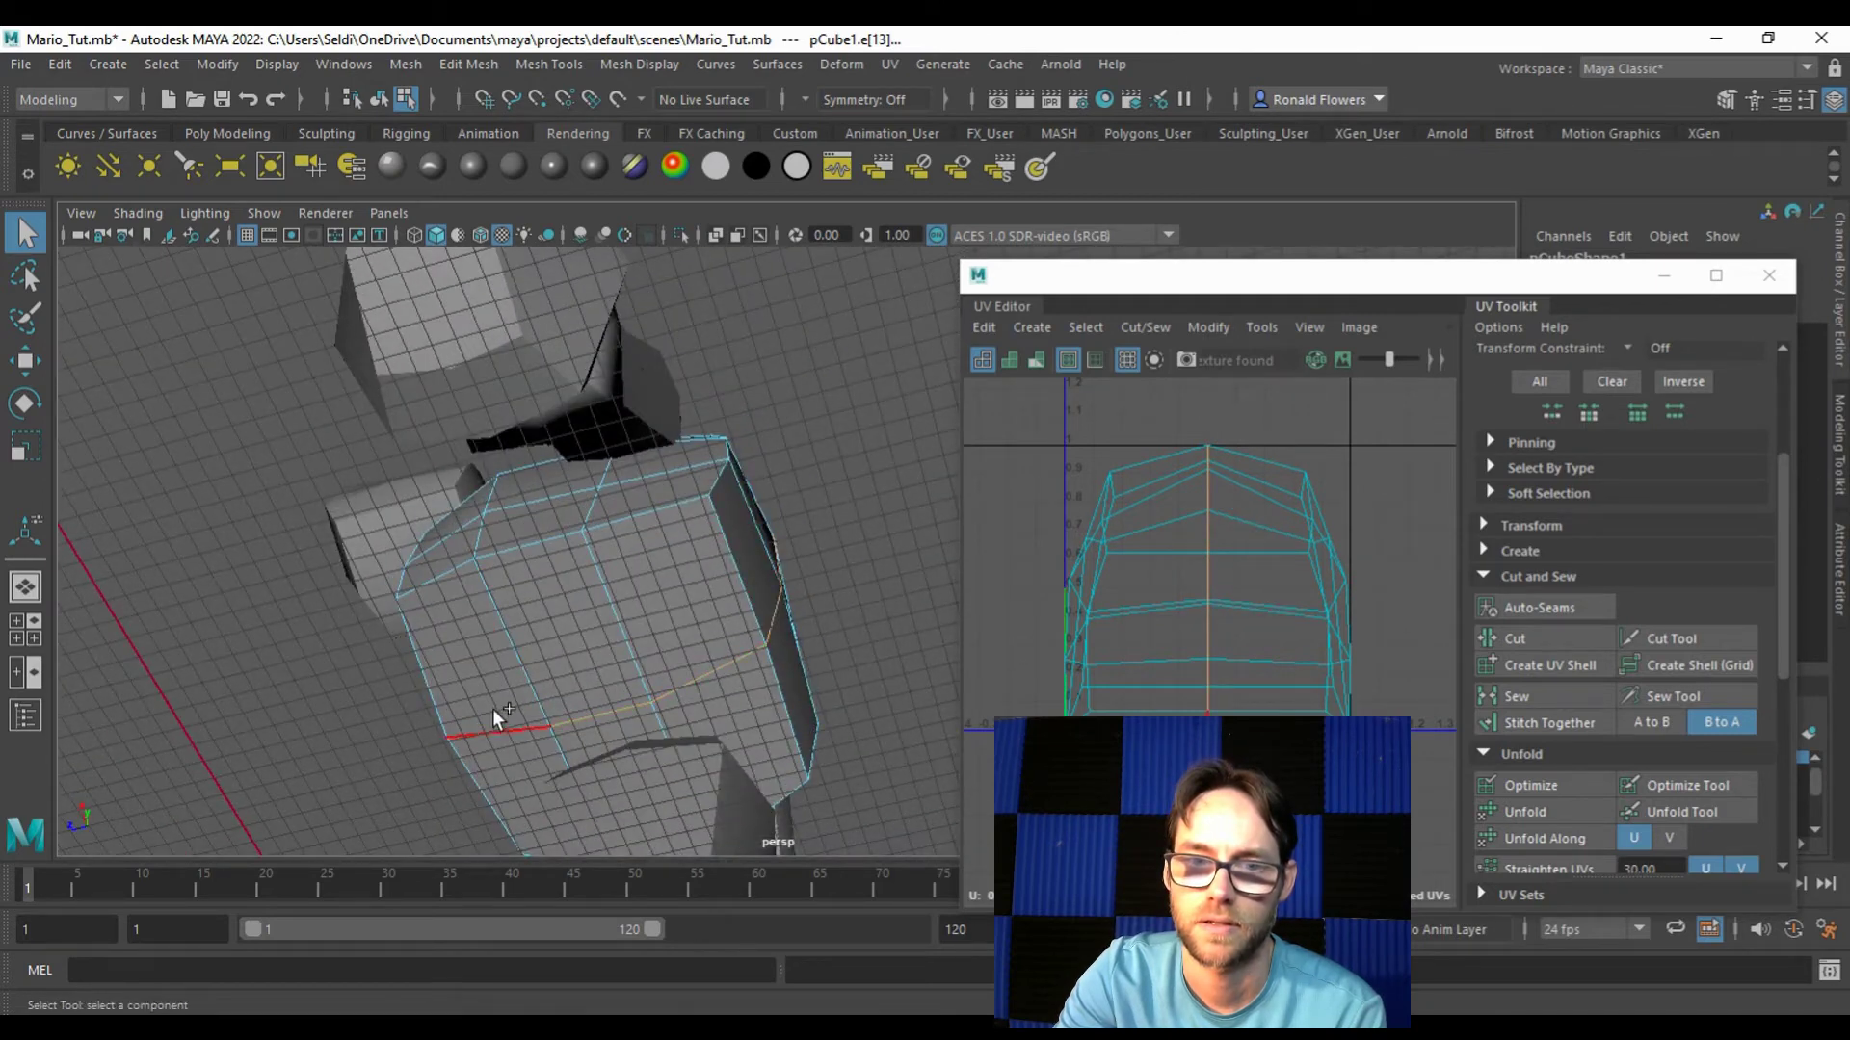
alt+drag(565, 640, 707, 748)
click(790, 718)
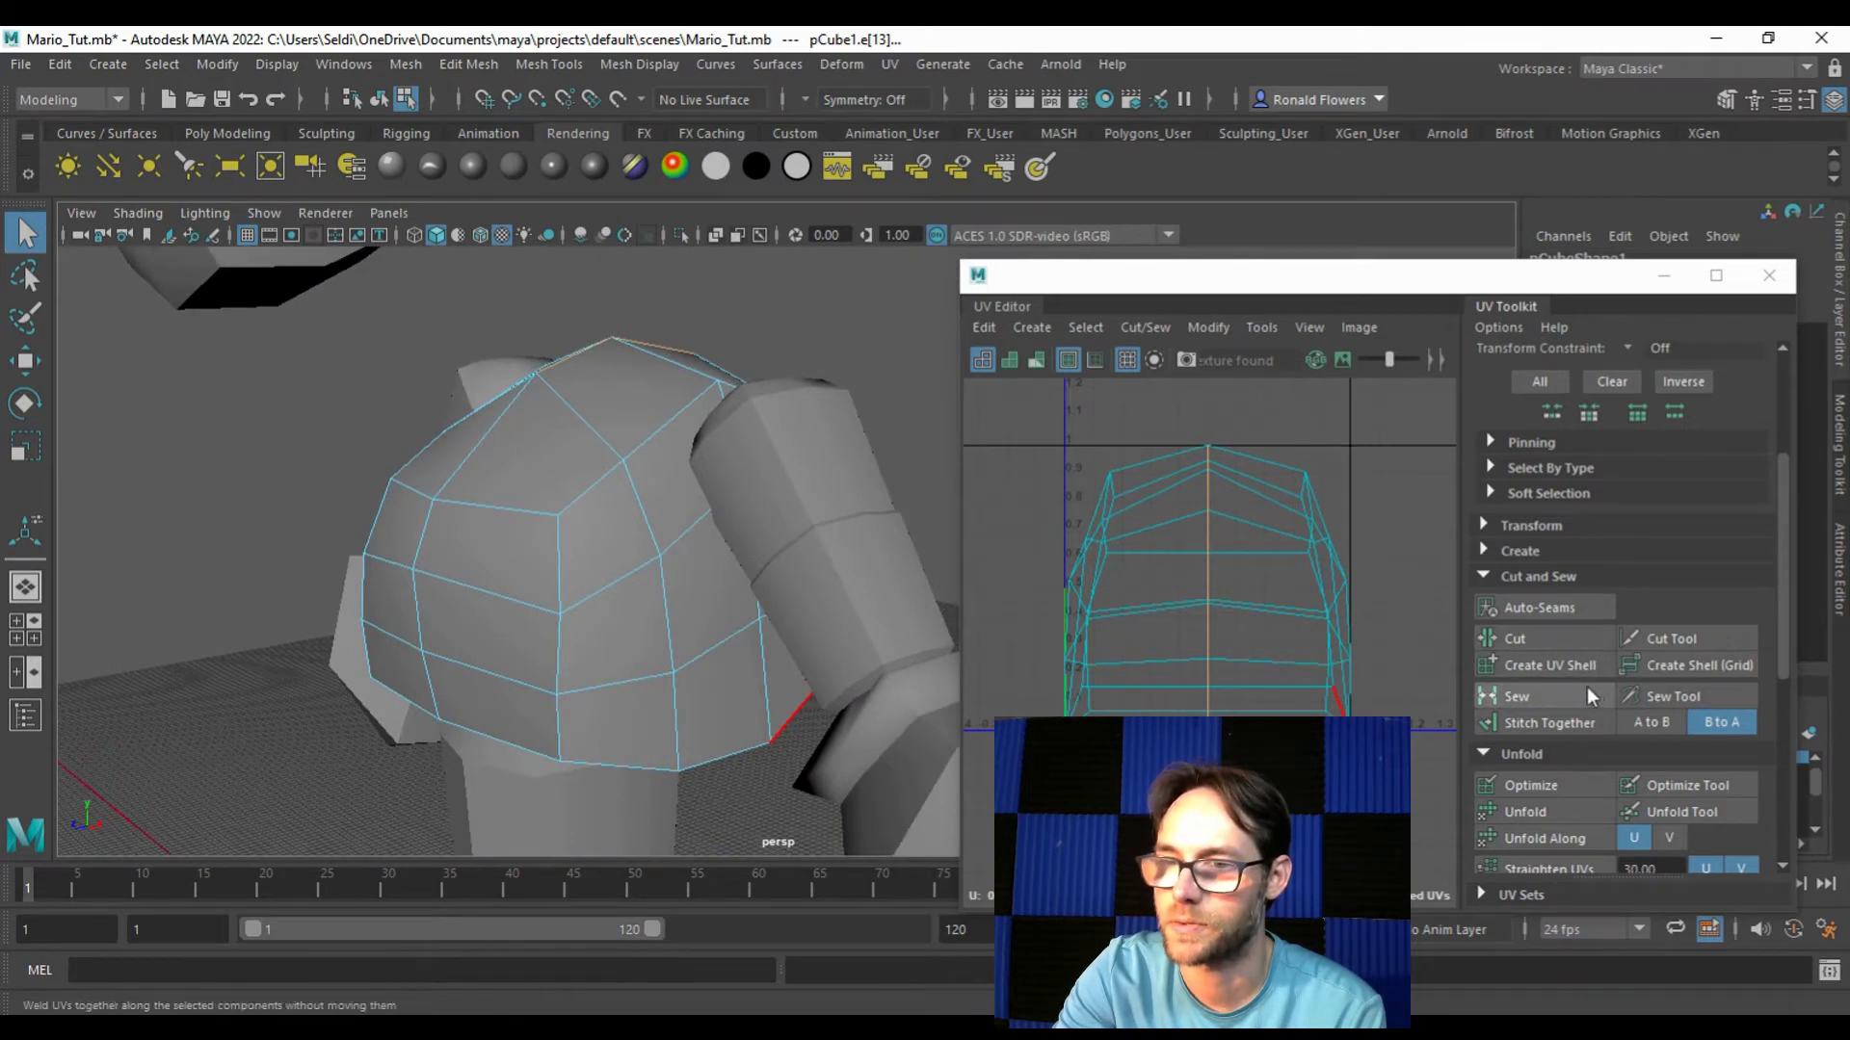
Step: Cut the torso UVs along the selected edges and switch to UV mode
click(1546, 638)
click(1218, 598)
click(1180, 554)
right_drag(1193, 554, 1304, 558)
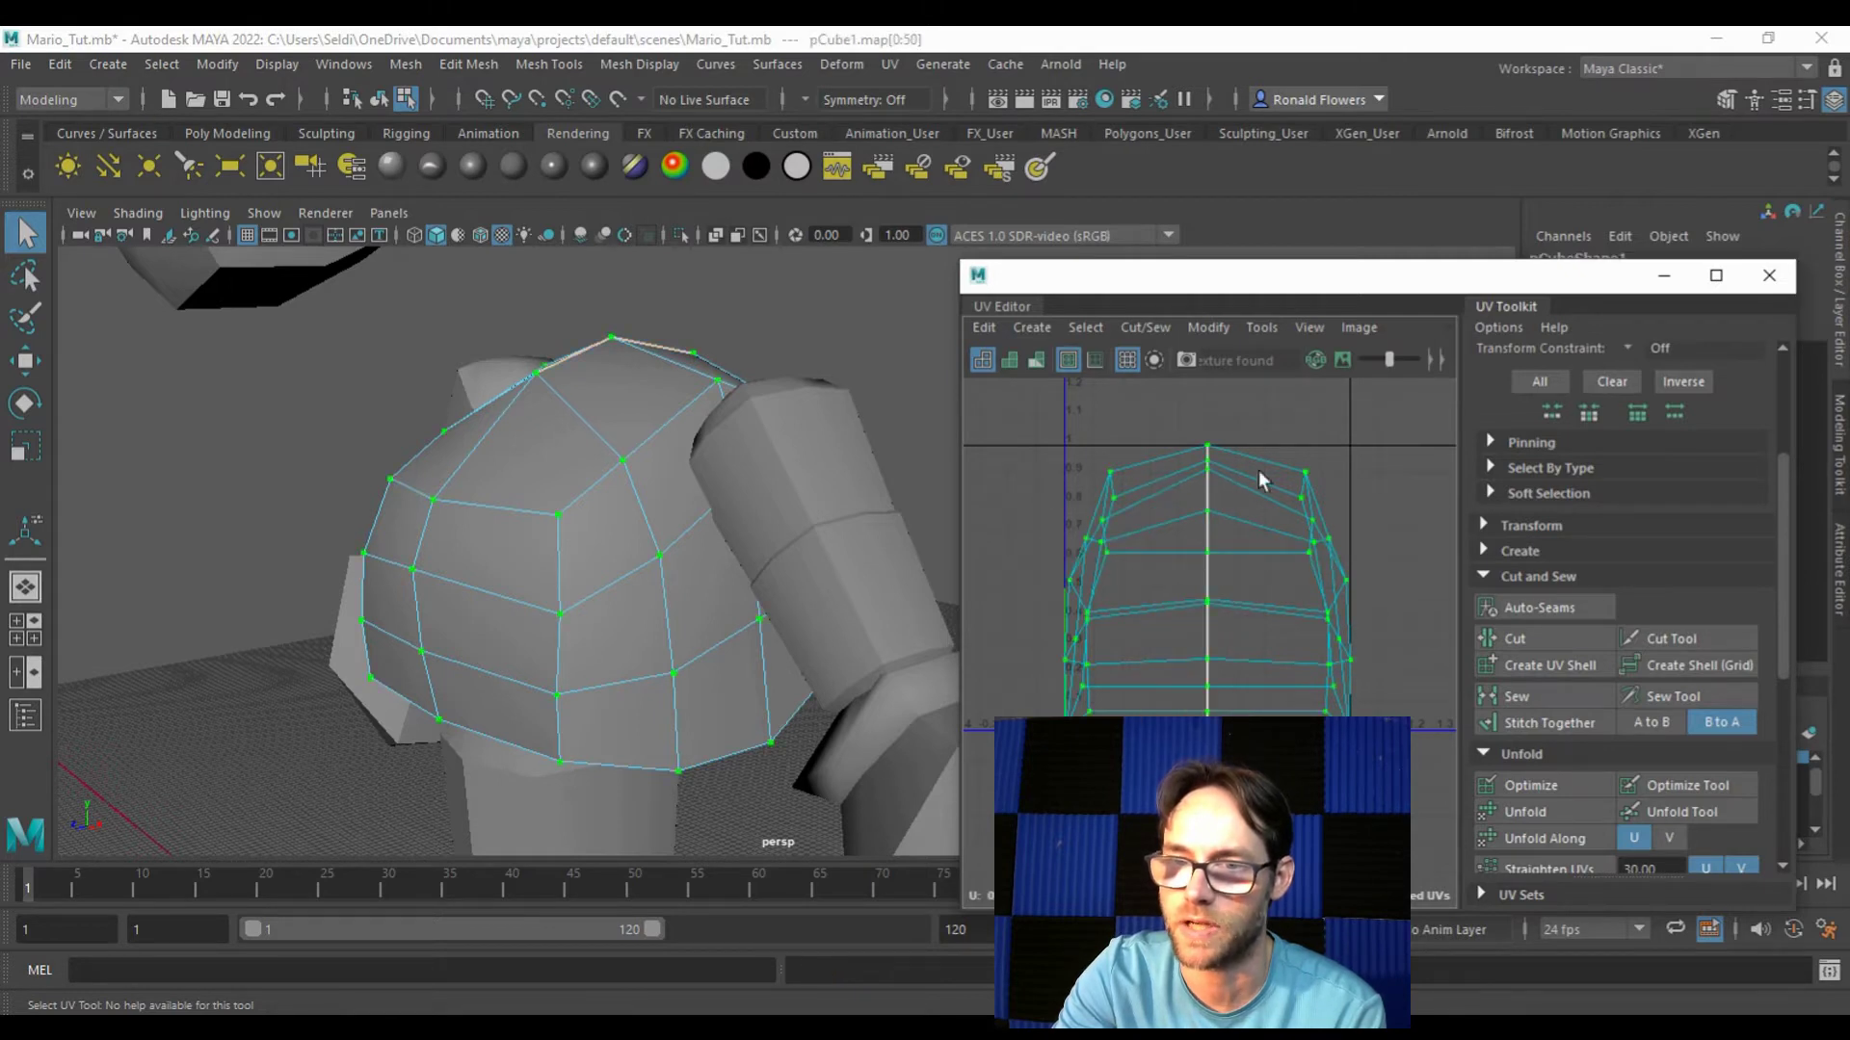
Step: Unfold the torso UVs and rotate the shell so it sits level
click(1525, 812)
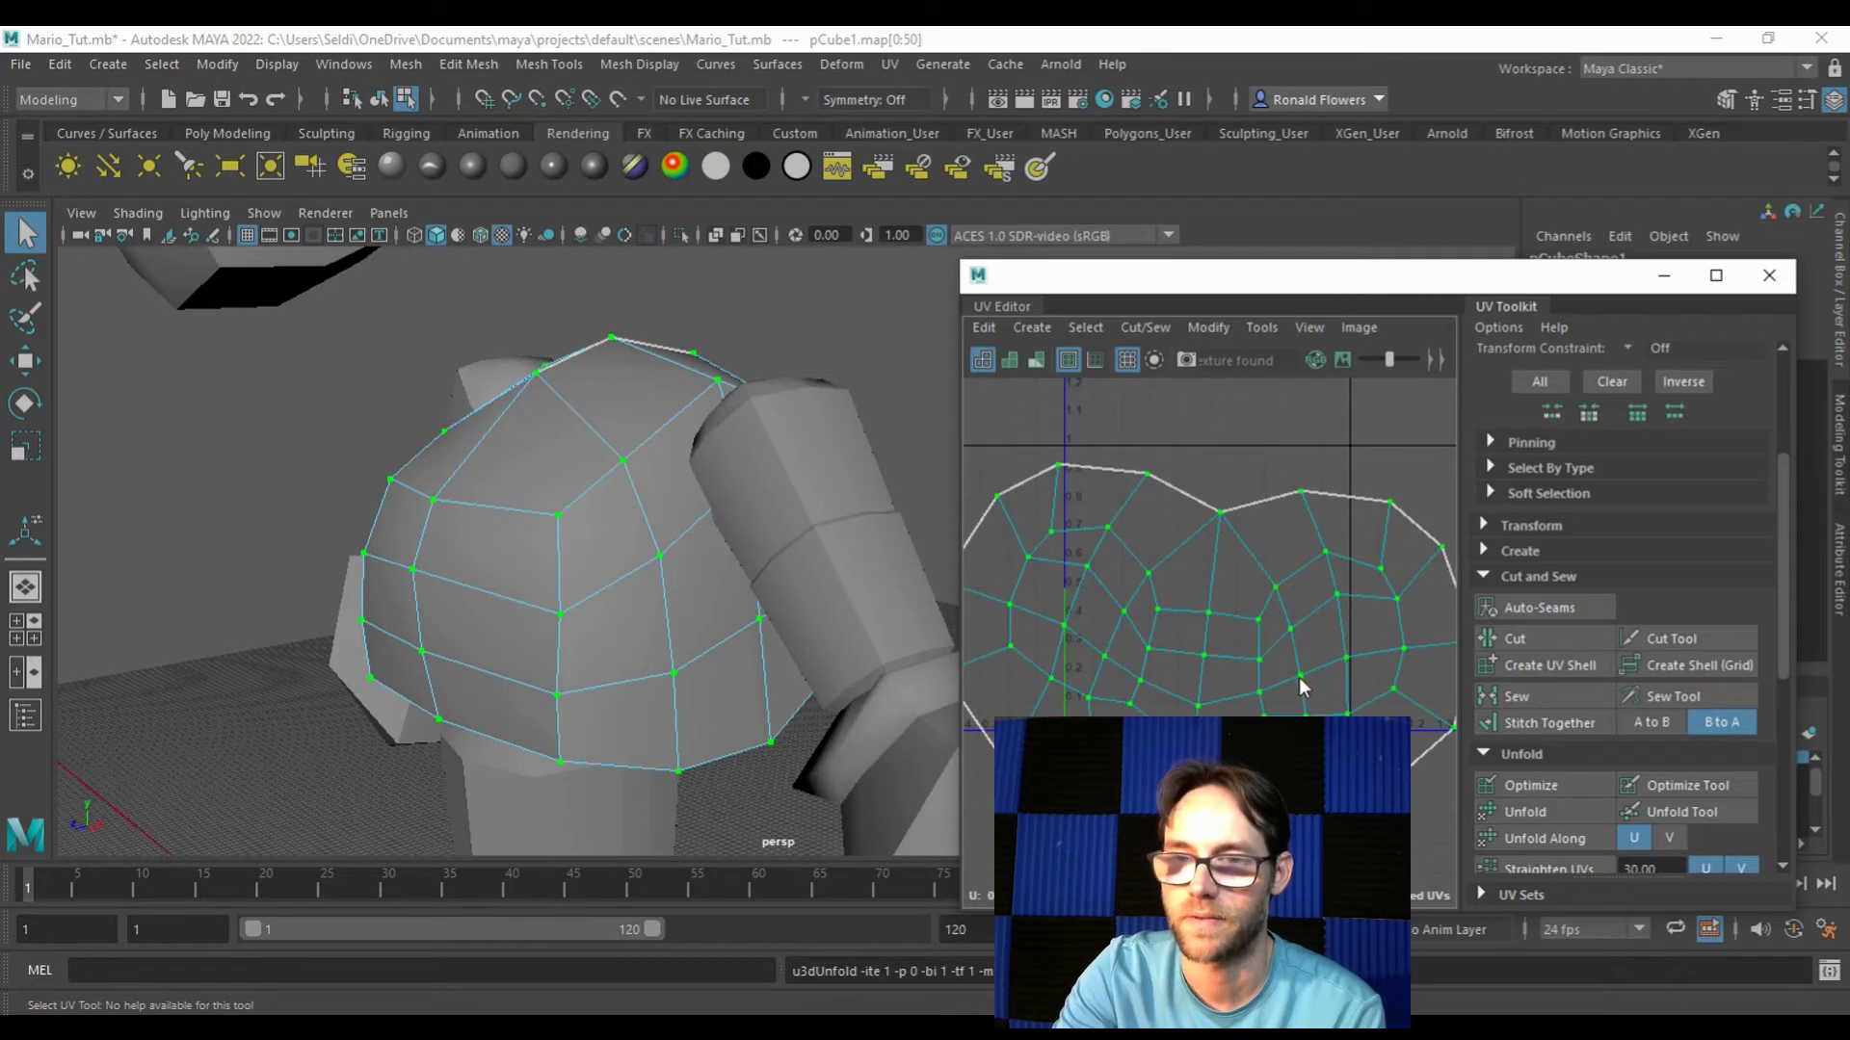
scroll(1298, 678, down, 2)
key(w)
key(e)
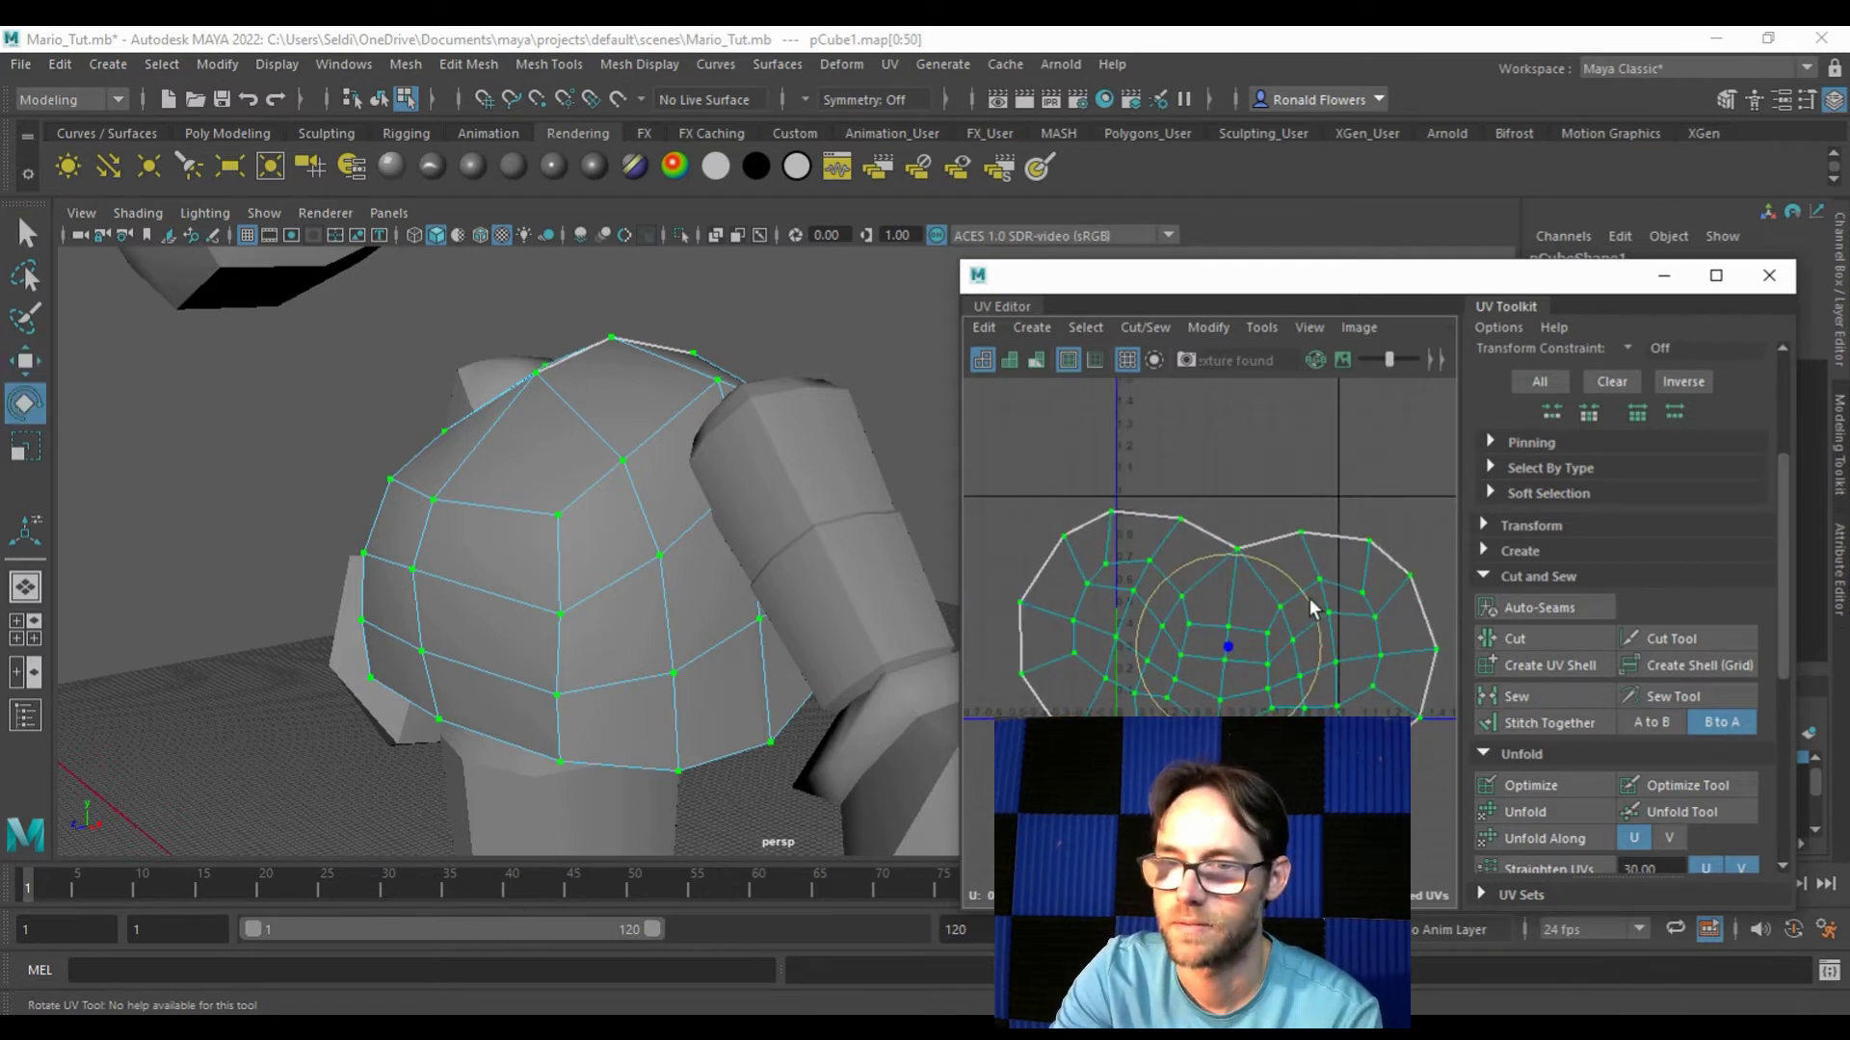
drag(1288, 585, 1279, 566)
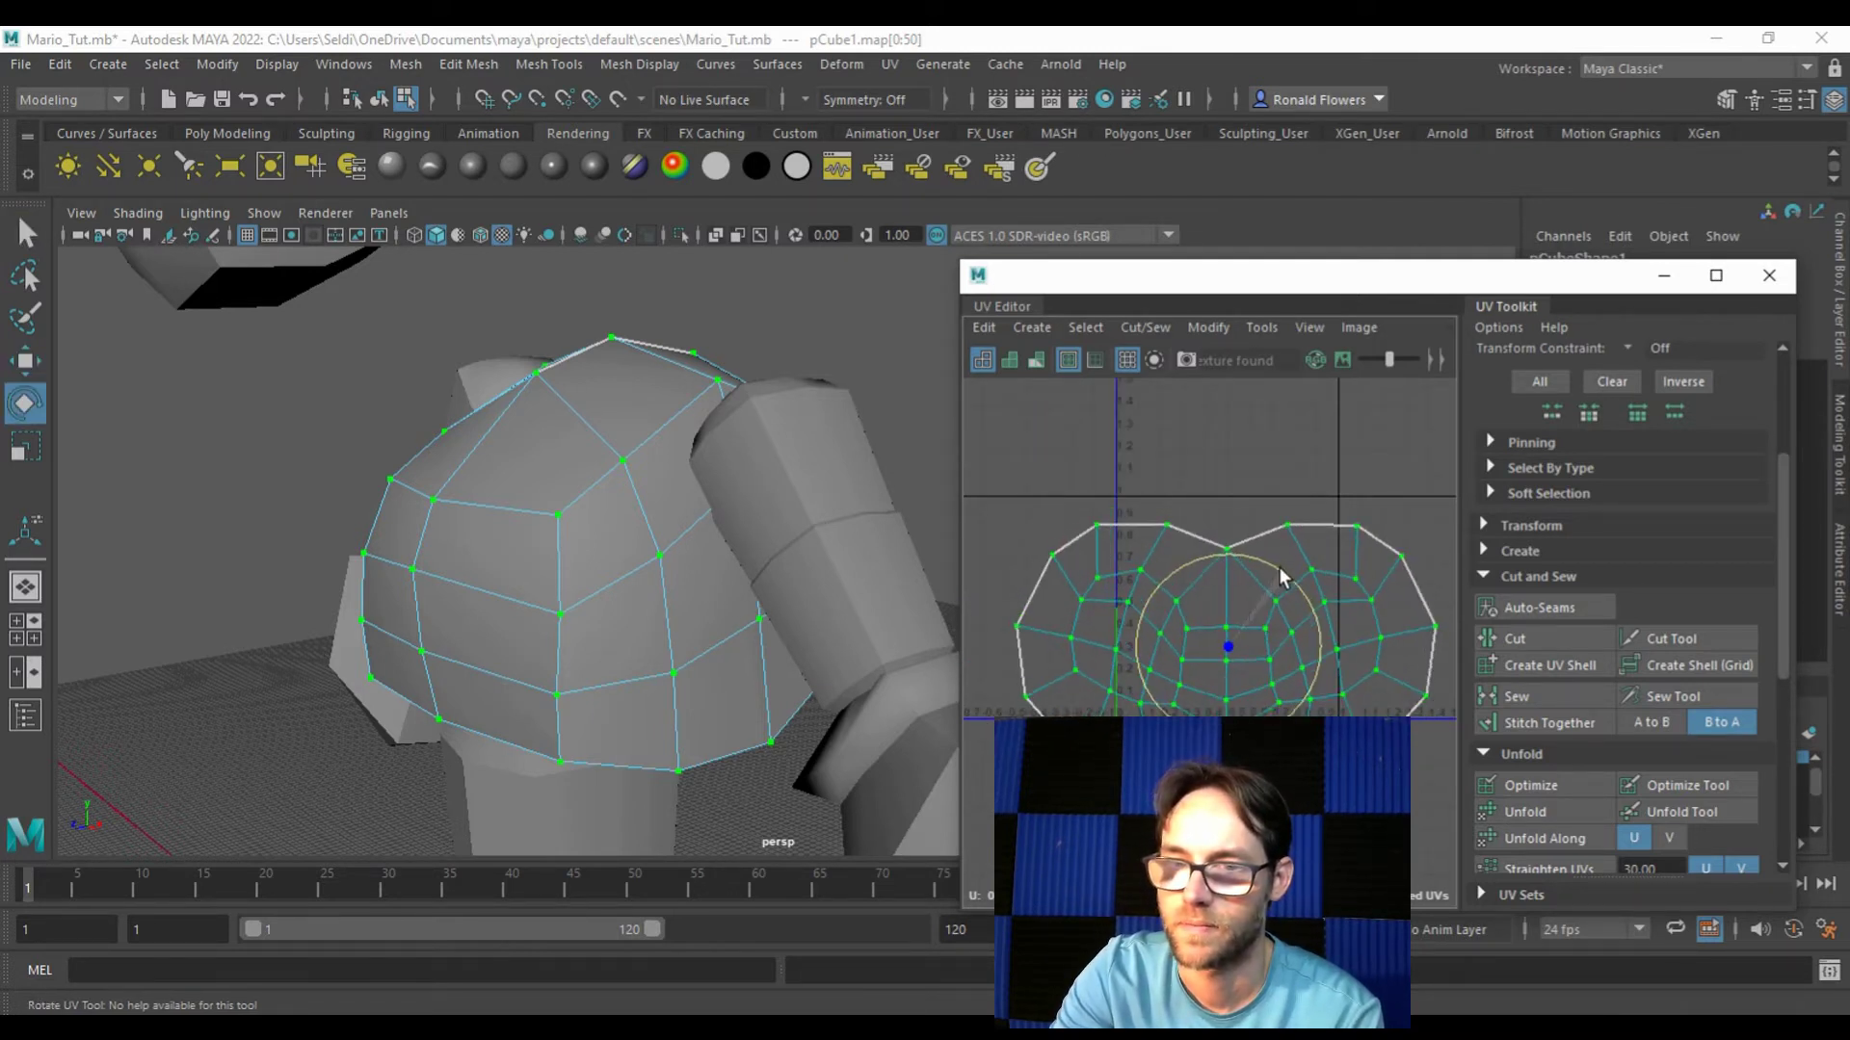
click(1173, 480)
Step: Select the whole torso shell and lay it out inside 0–1 space
click(1227, 535)
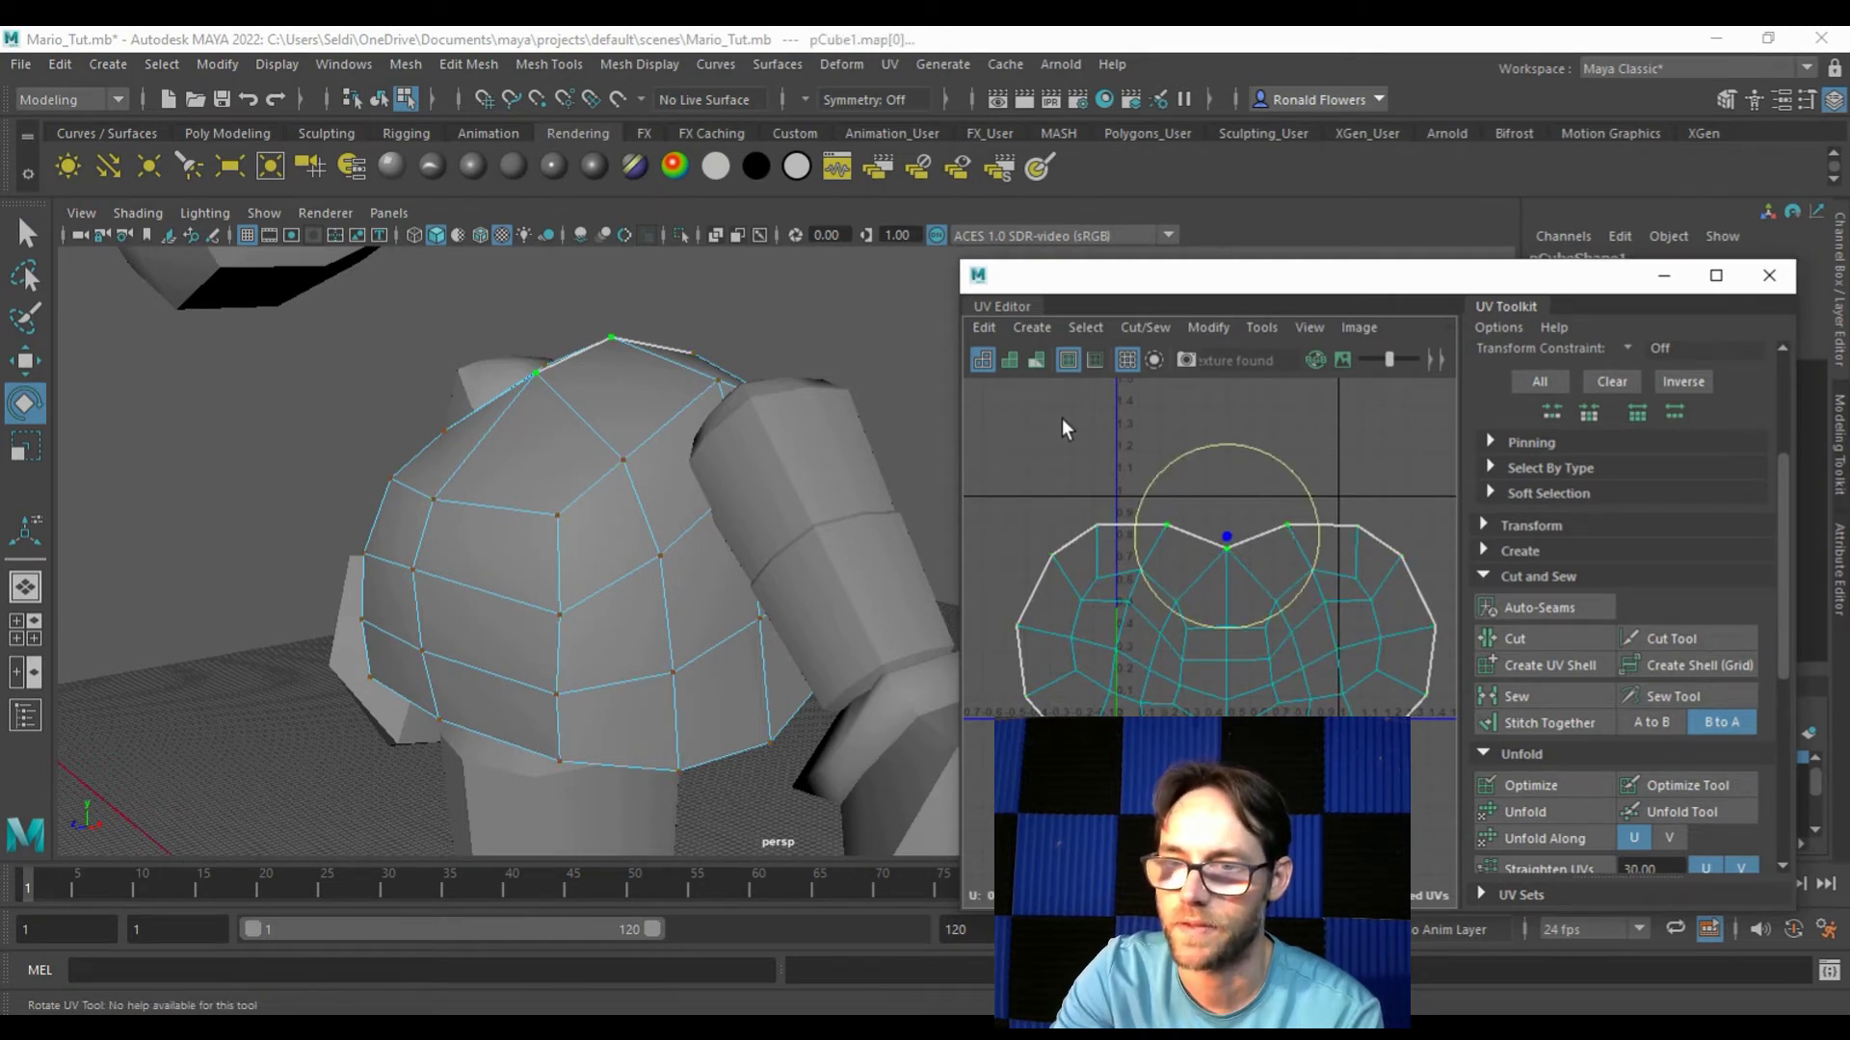
double_click(1217, 614)
scroll(1628, 737, down, 5)
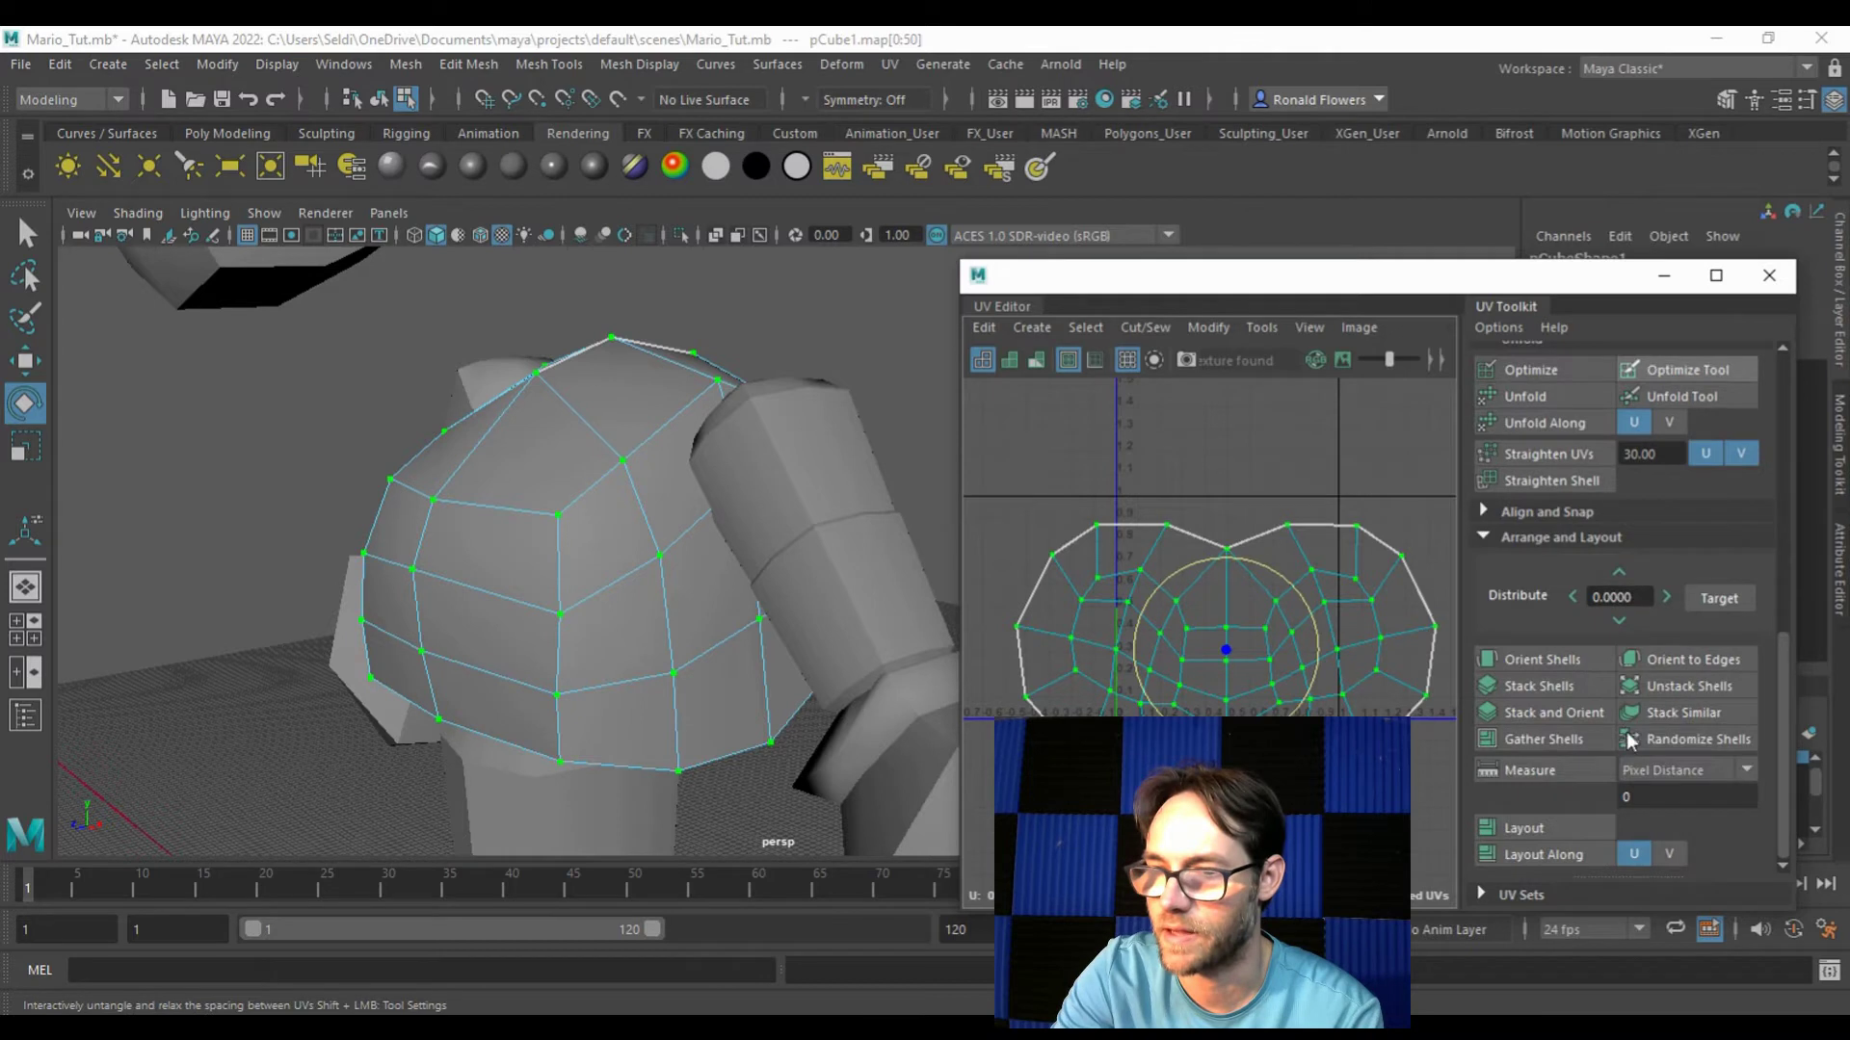
click(1523, 828)
key(w)
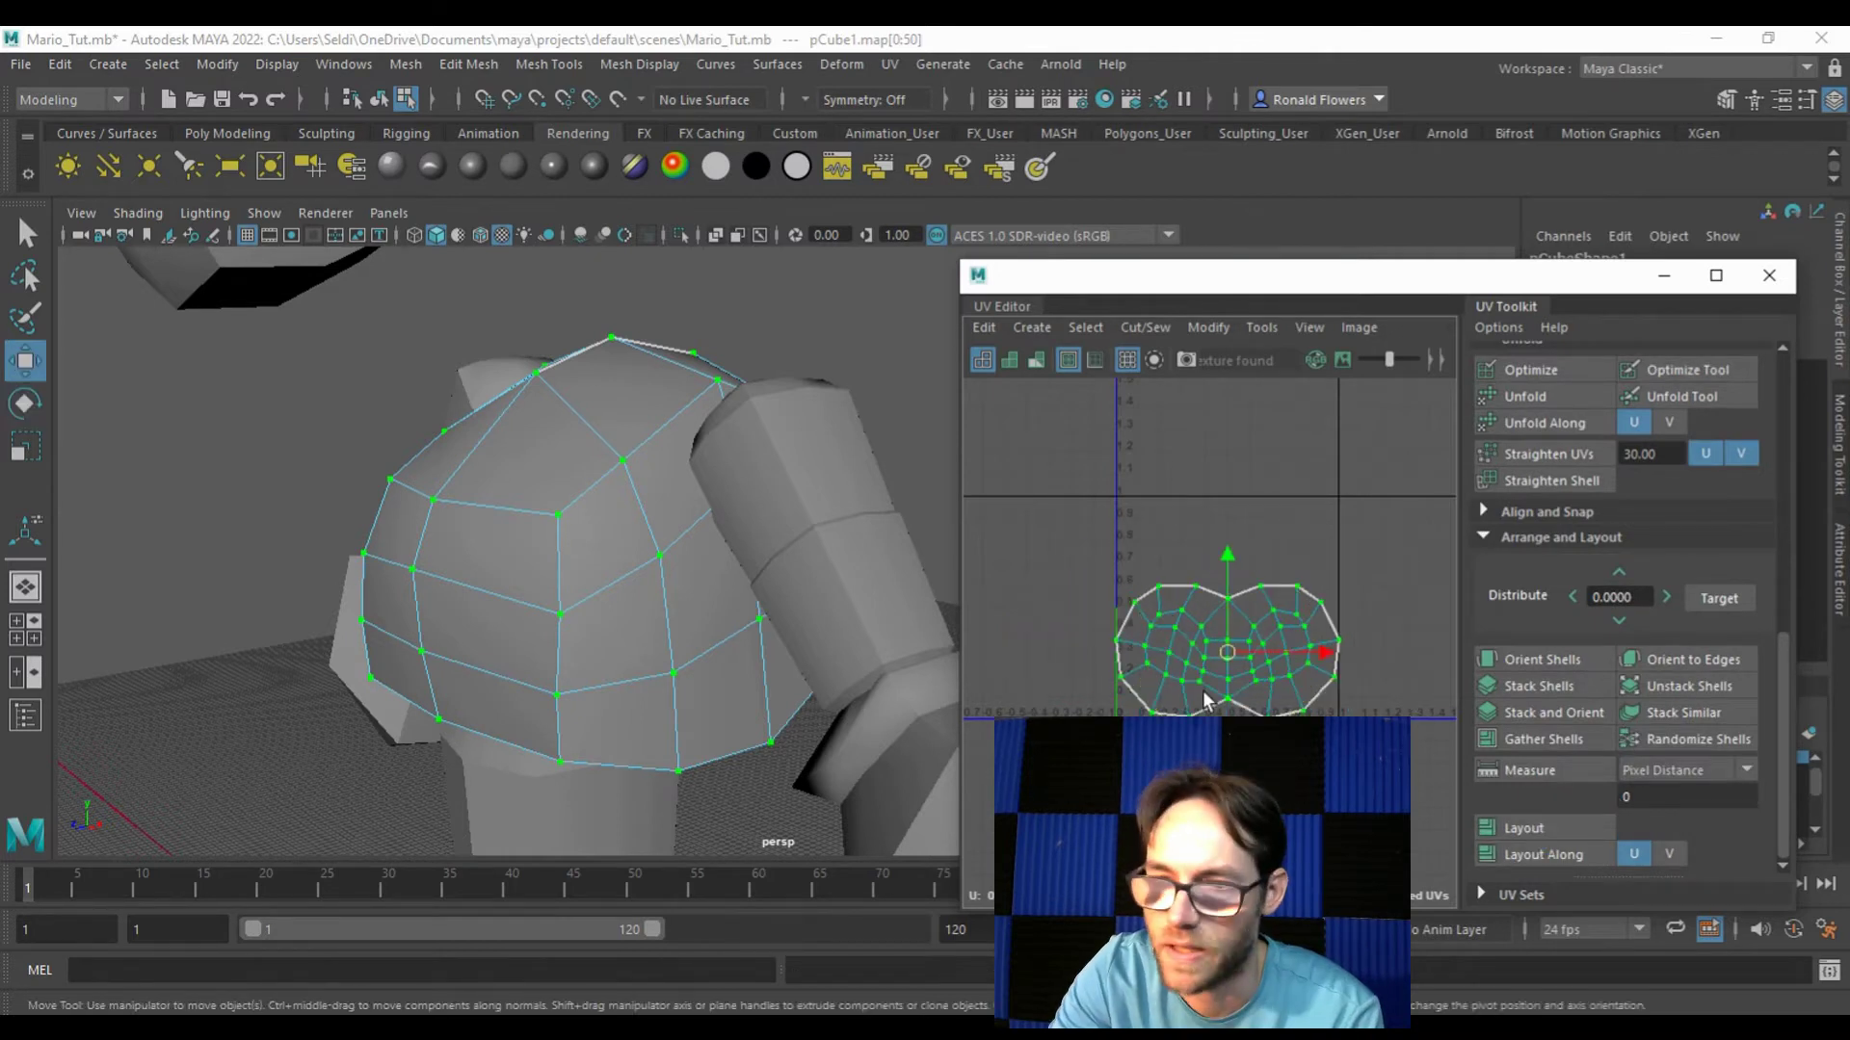
key(r)
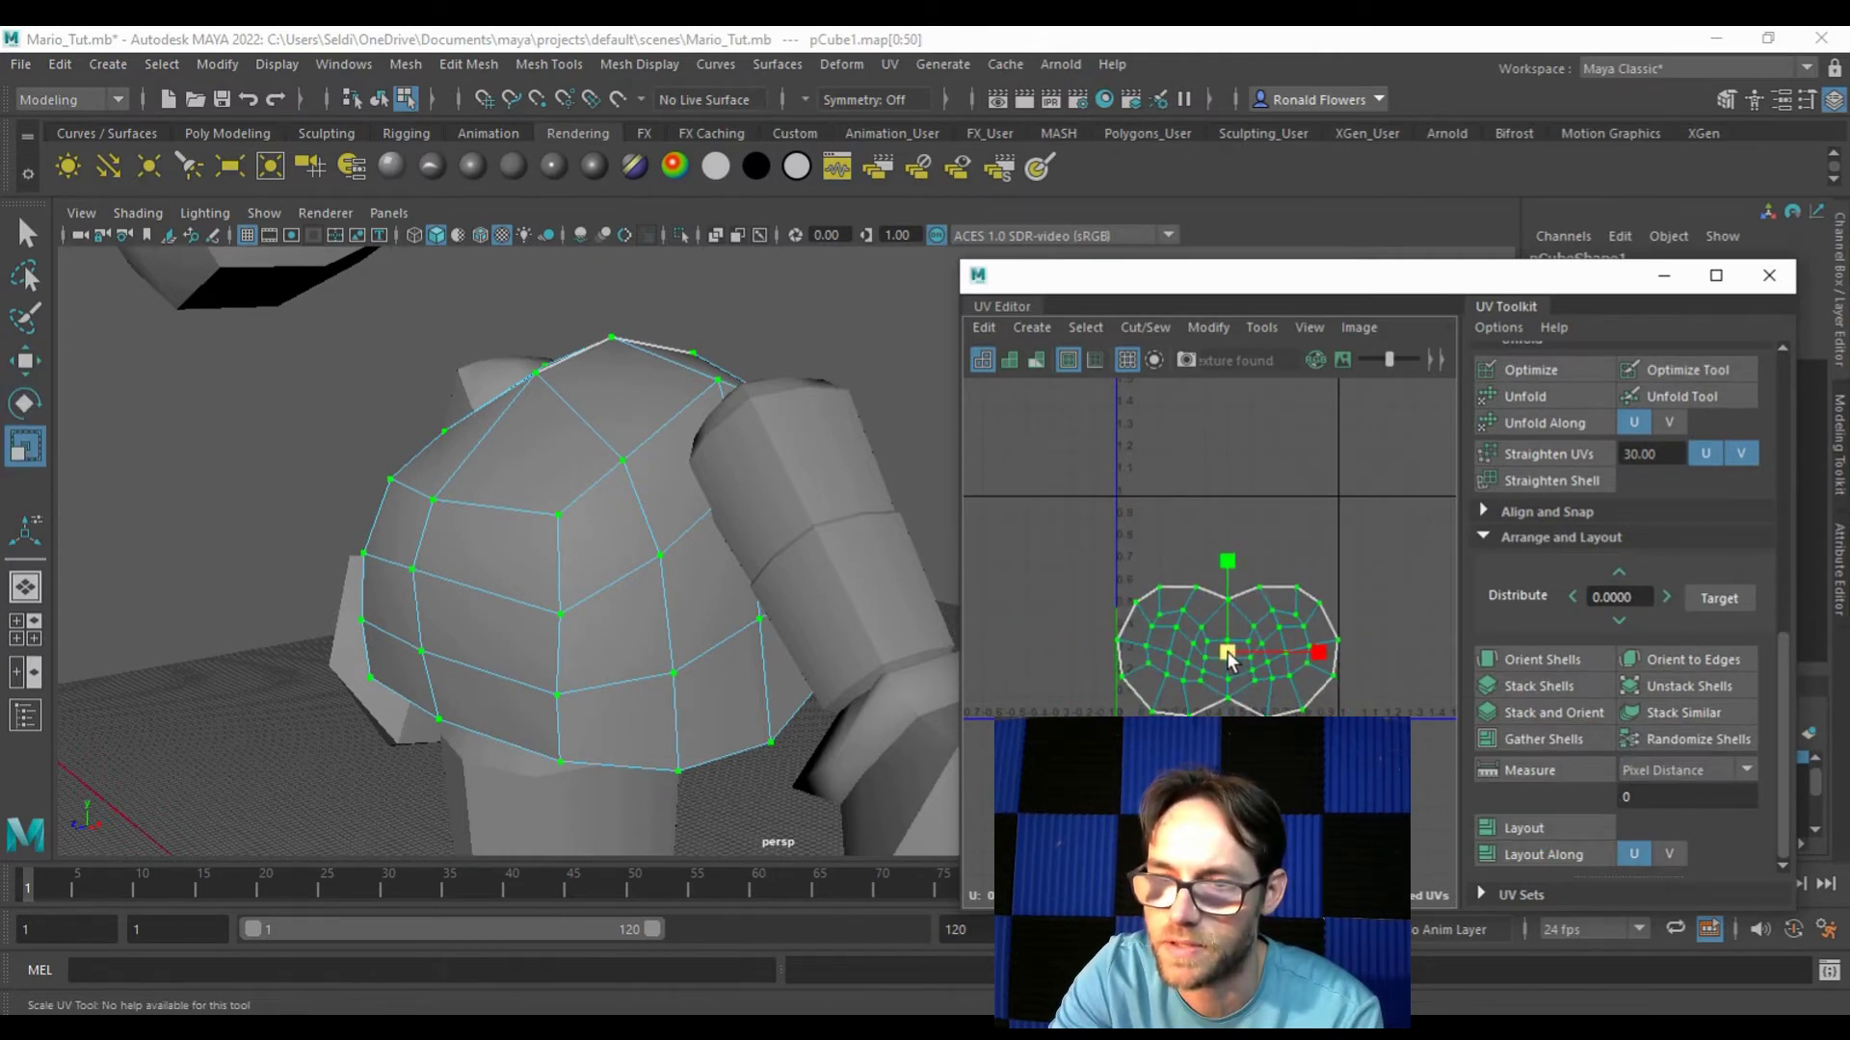
Step: Deselect the torso UVs and minimize the UV Editor
click(1223, 652)
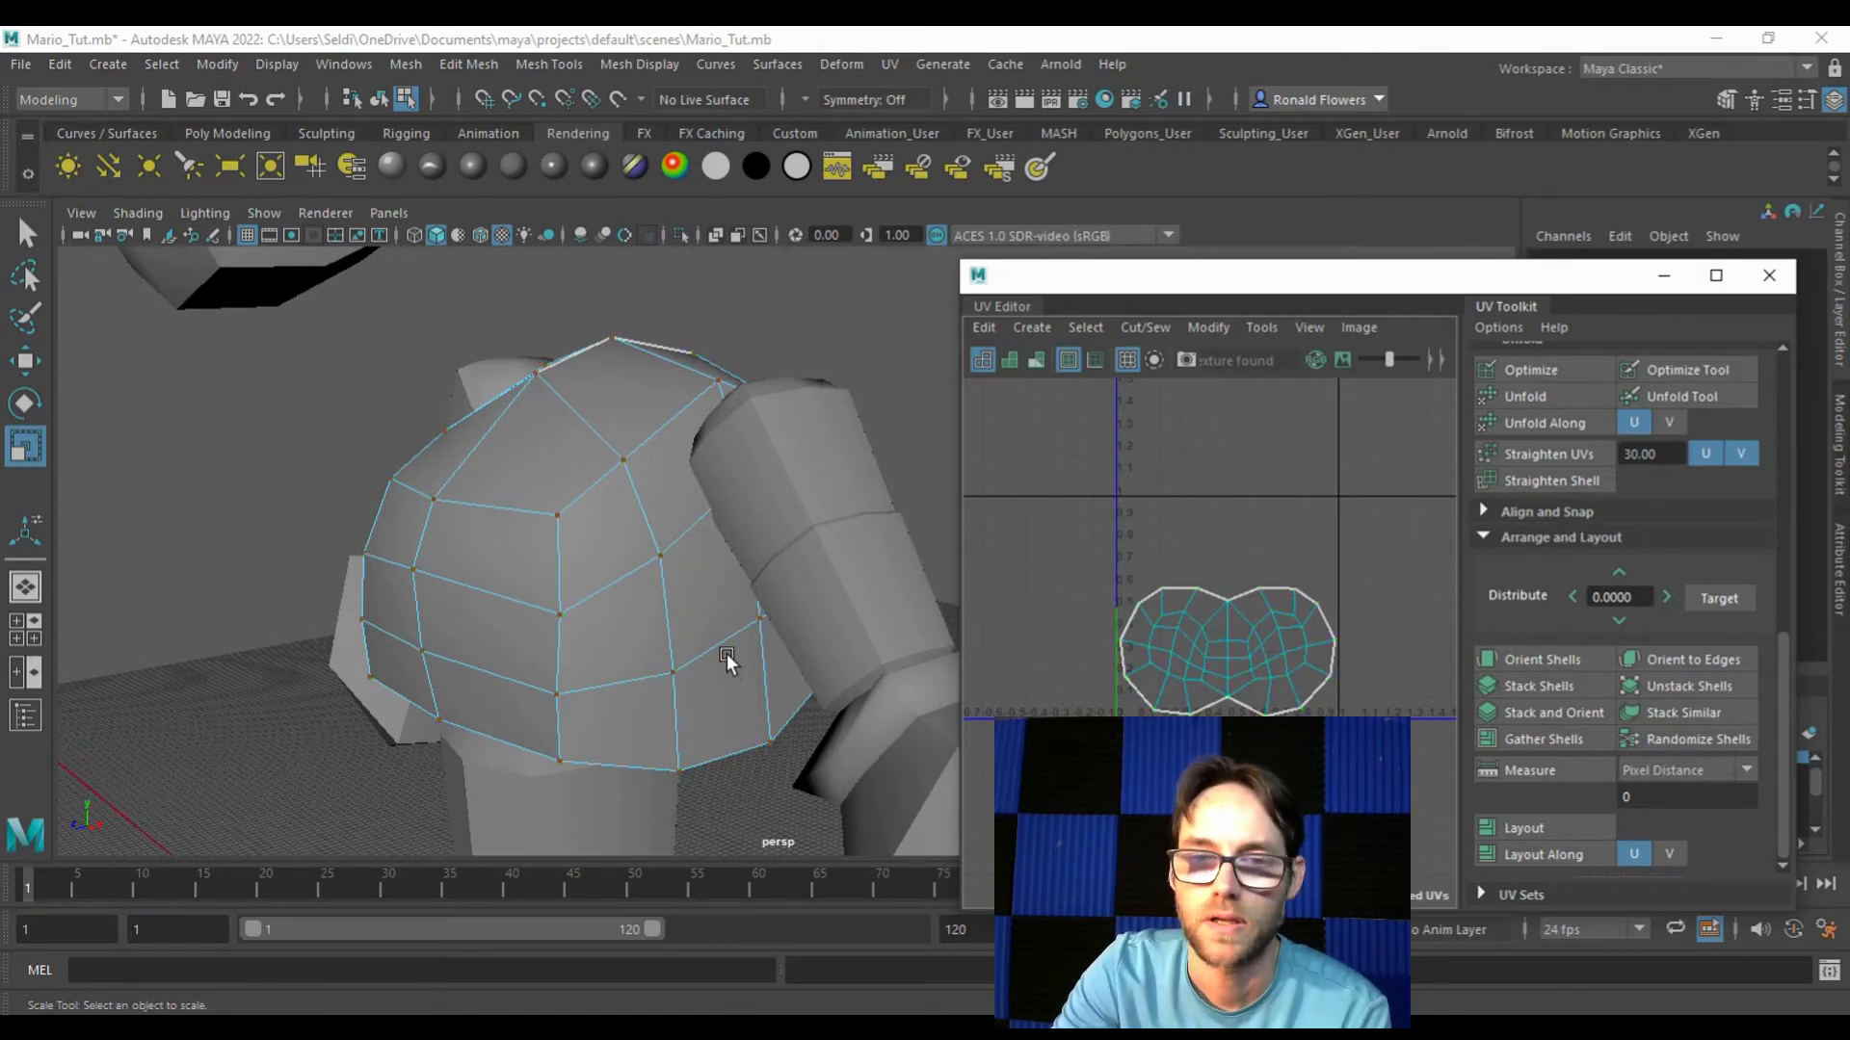
alt+drag(727, 653, 744, 535)
click(1663, 276)
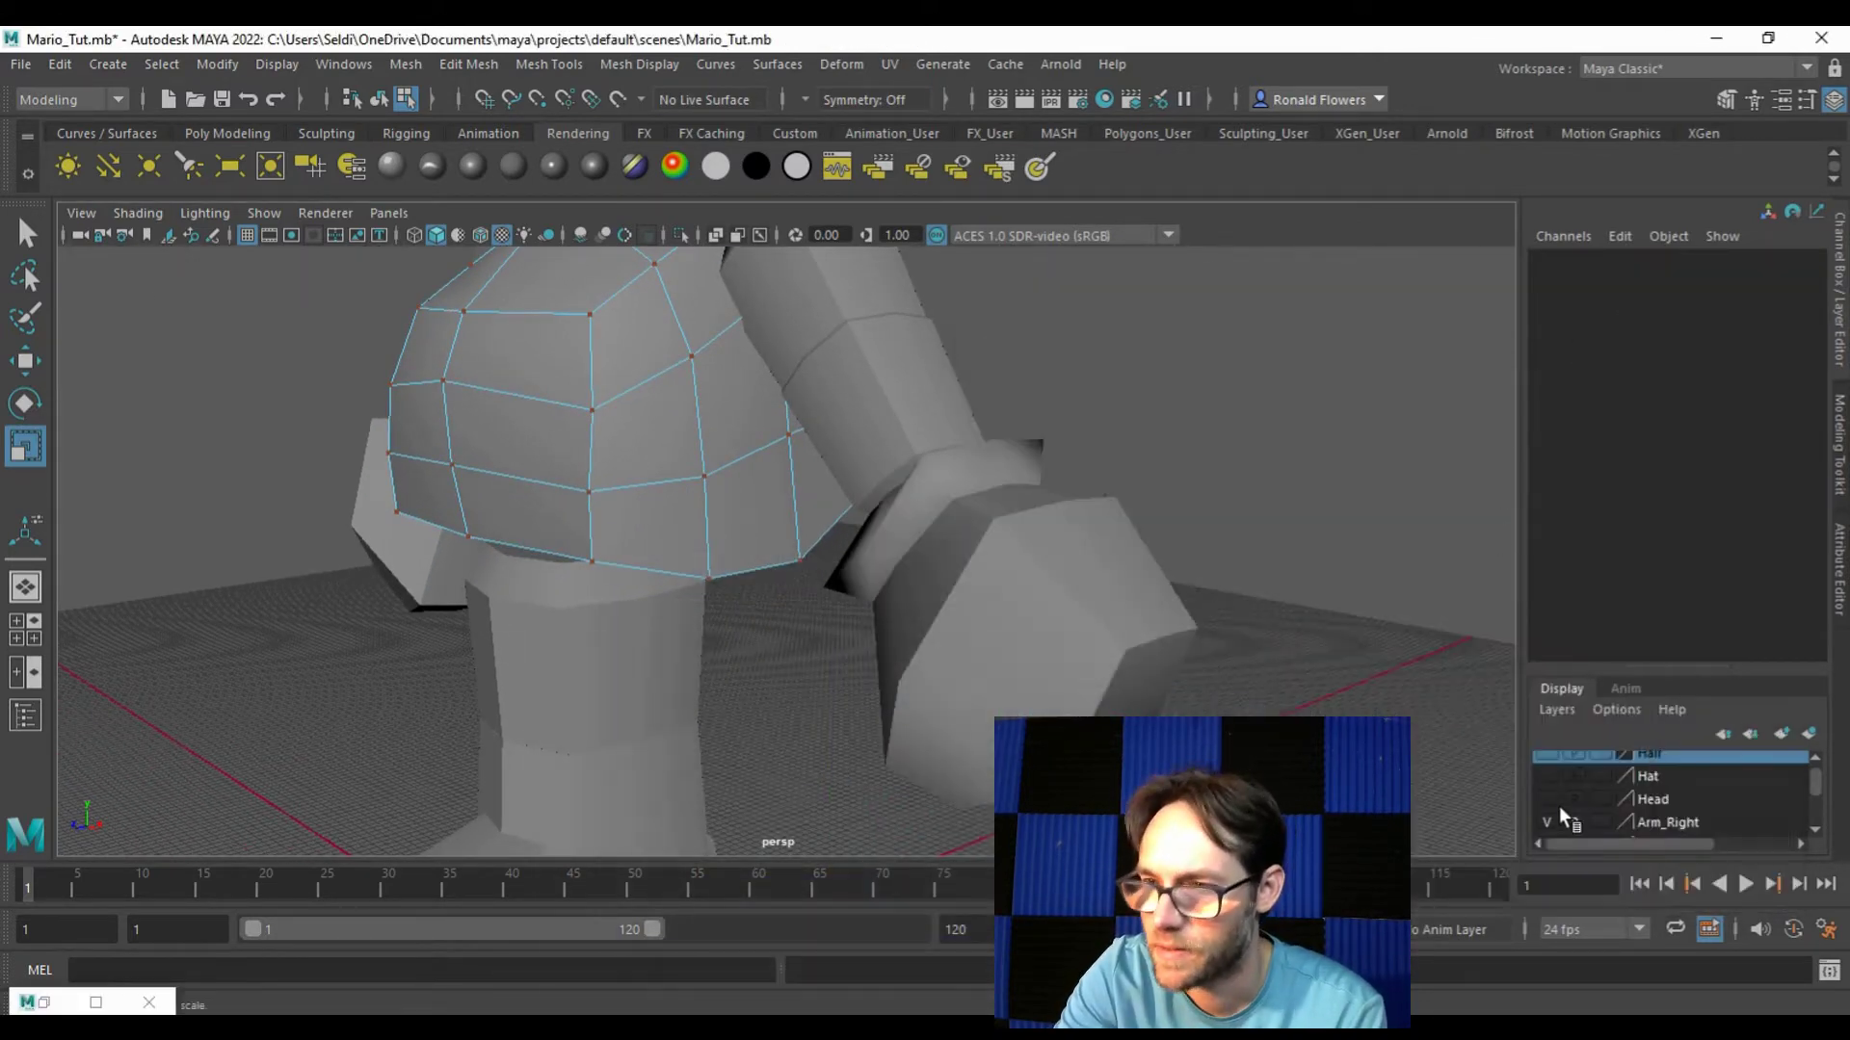
Step: Hide the Torso layer, show the Pelvis layer and restore the UV Editor
click(1815, 829)
click(1815, 830)
click(1815, 829)
click(1814, 829)
click(1815, 830)
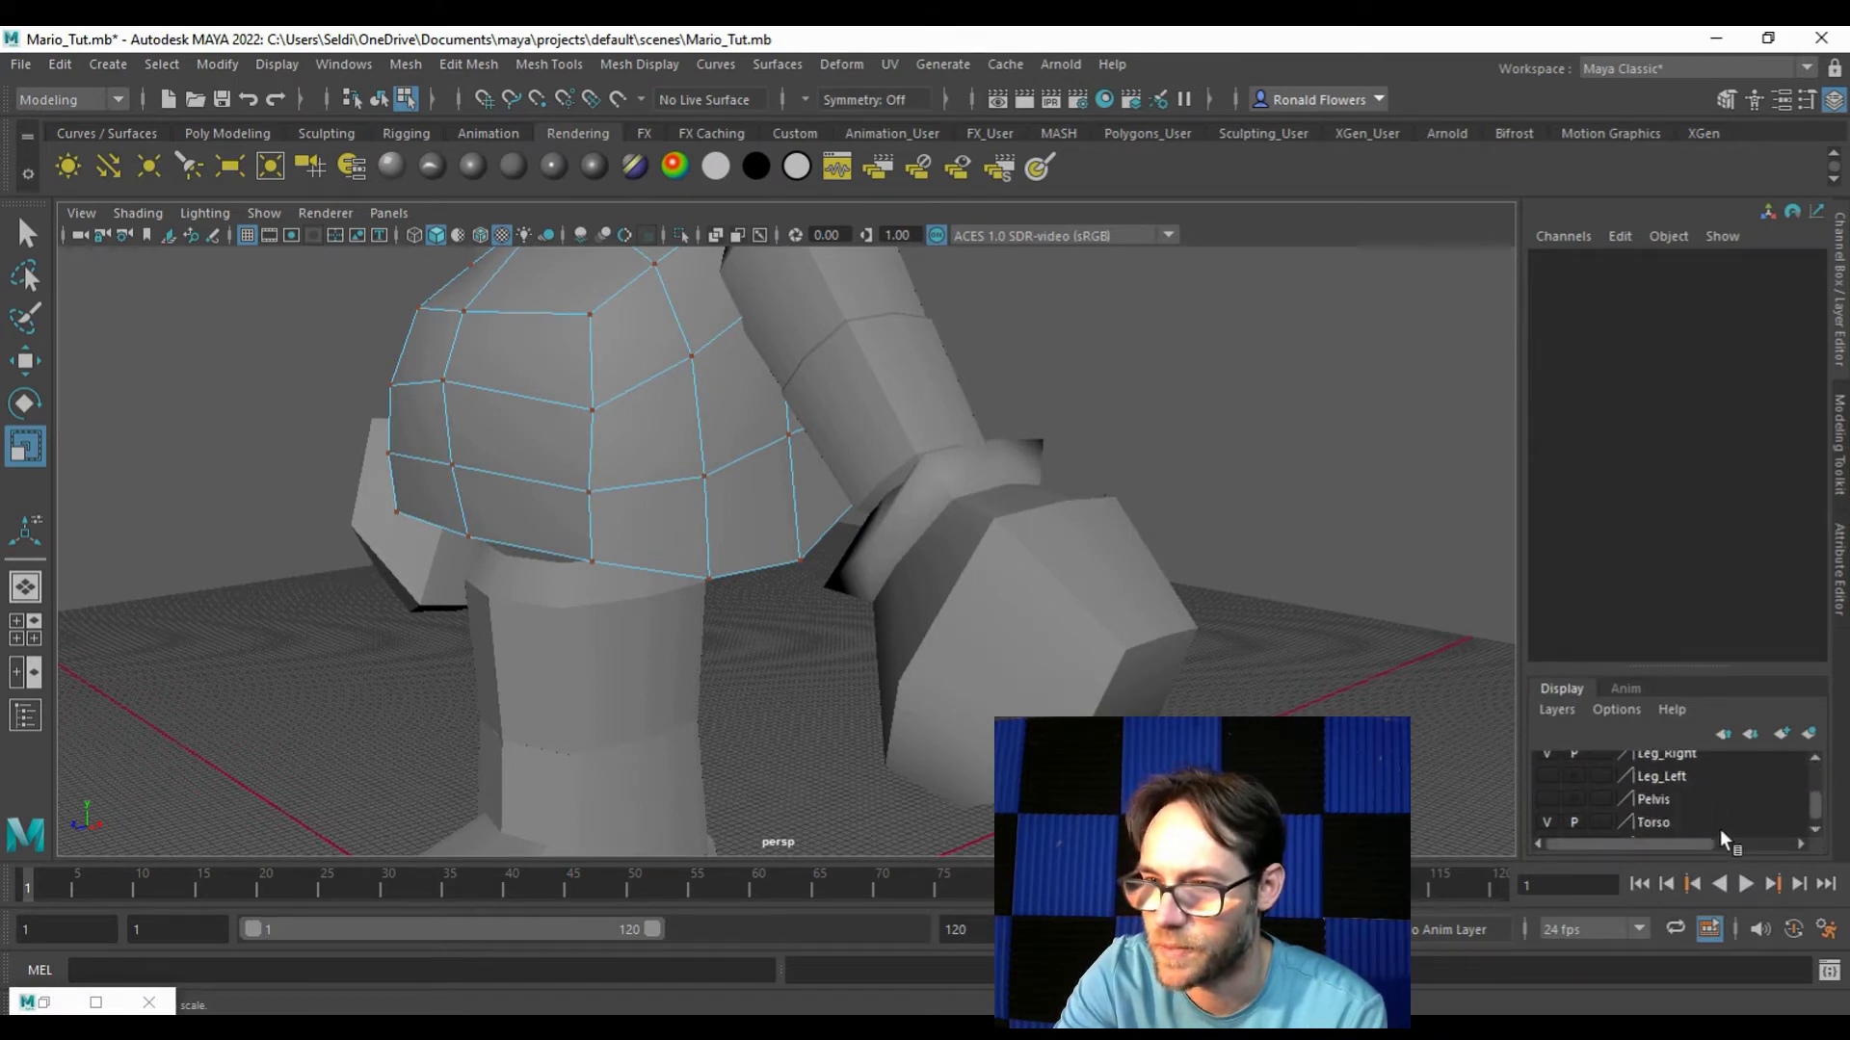
click(1547, 815)
click(1546, 799)
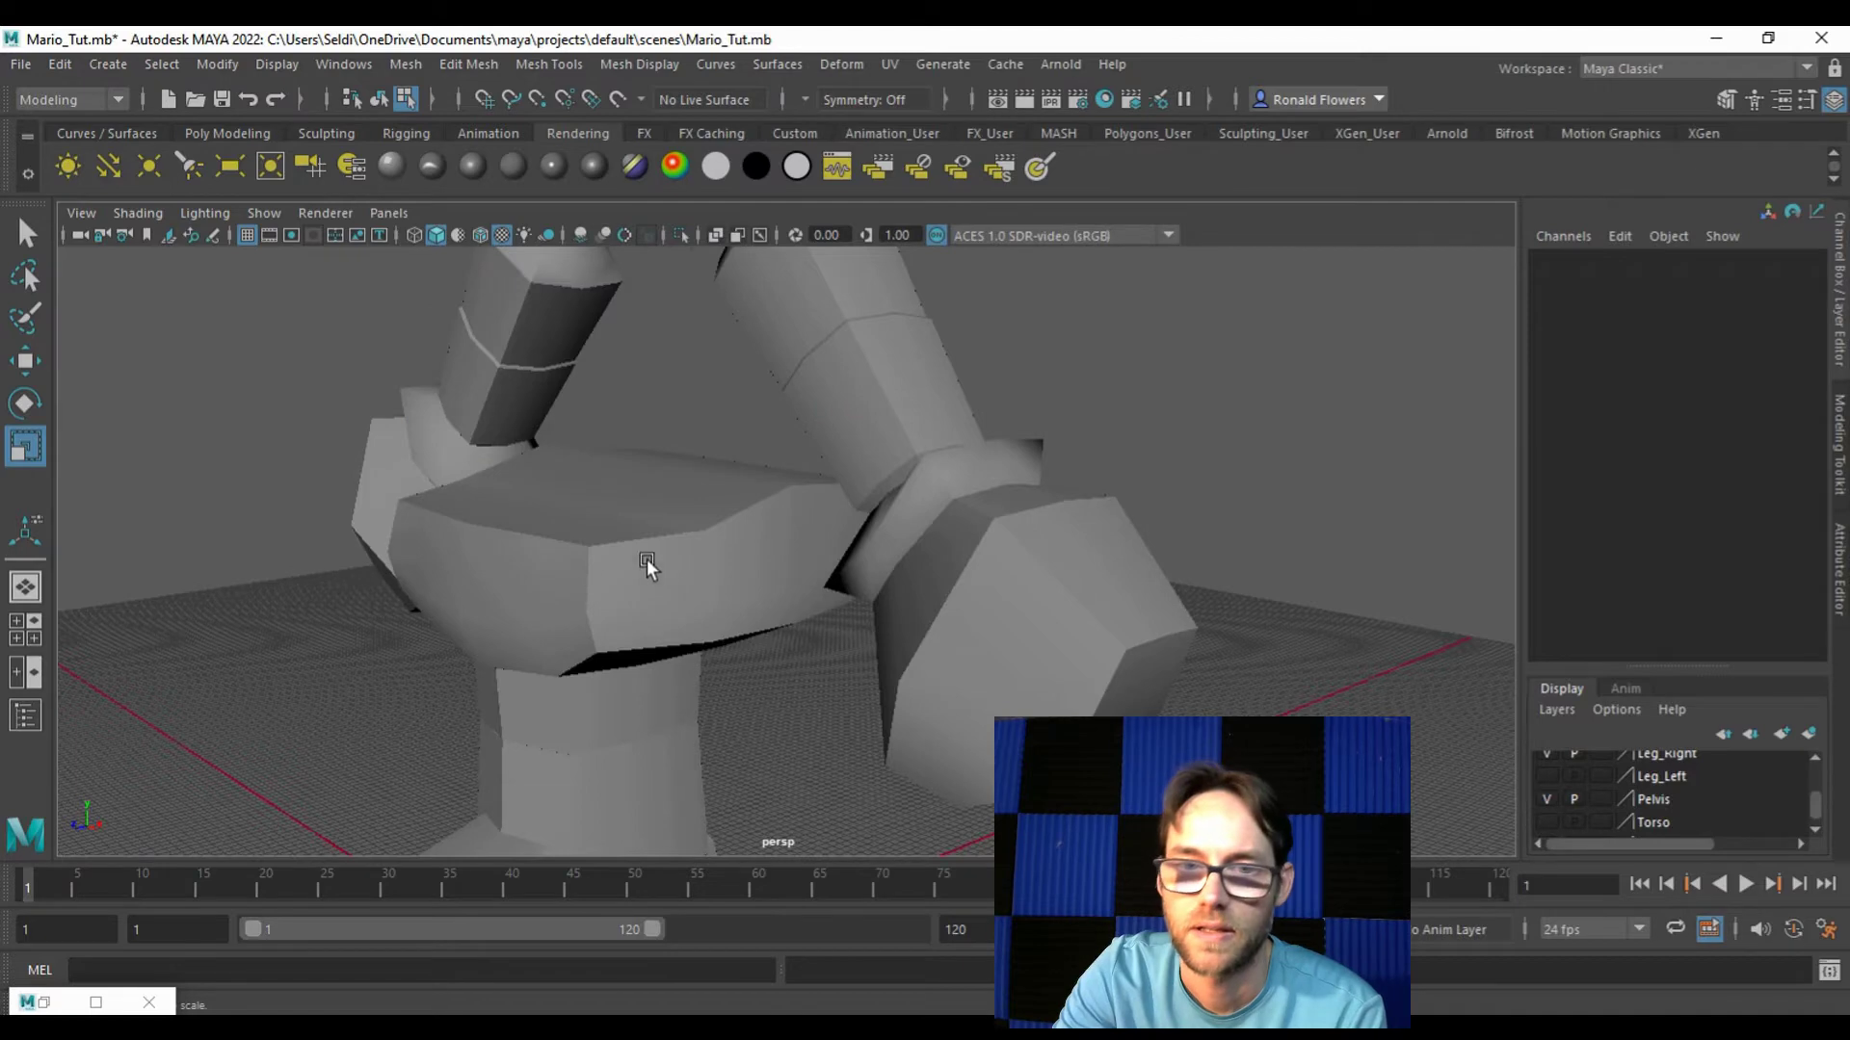
click(43, 1002)
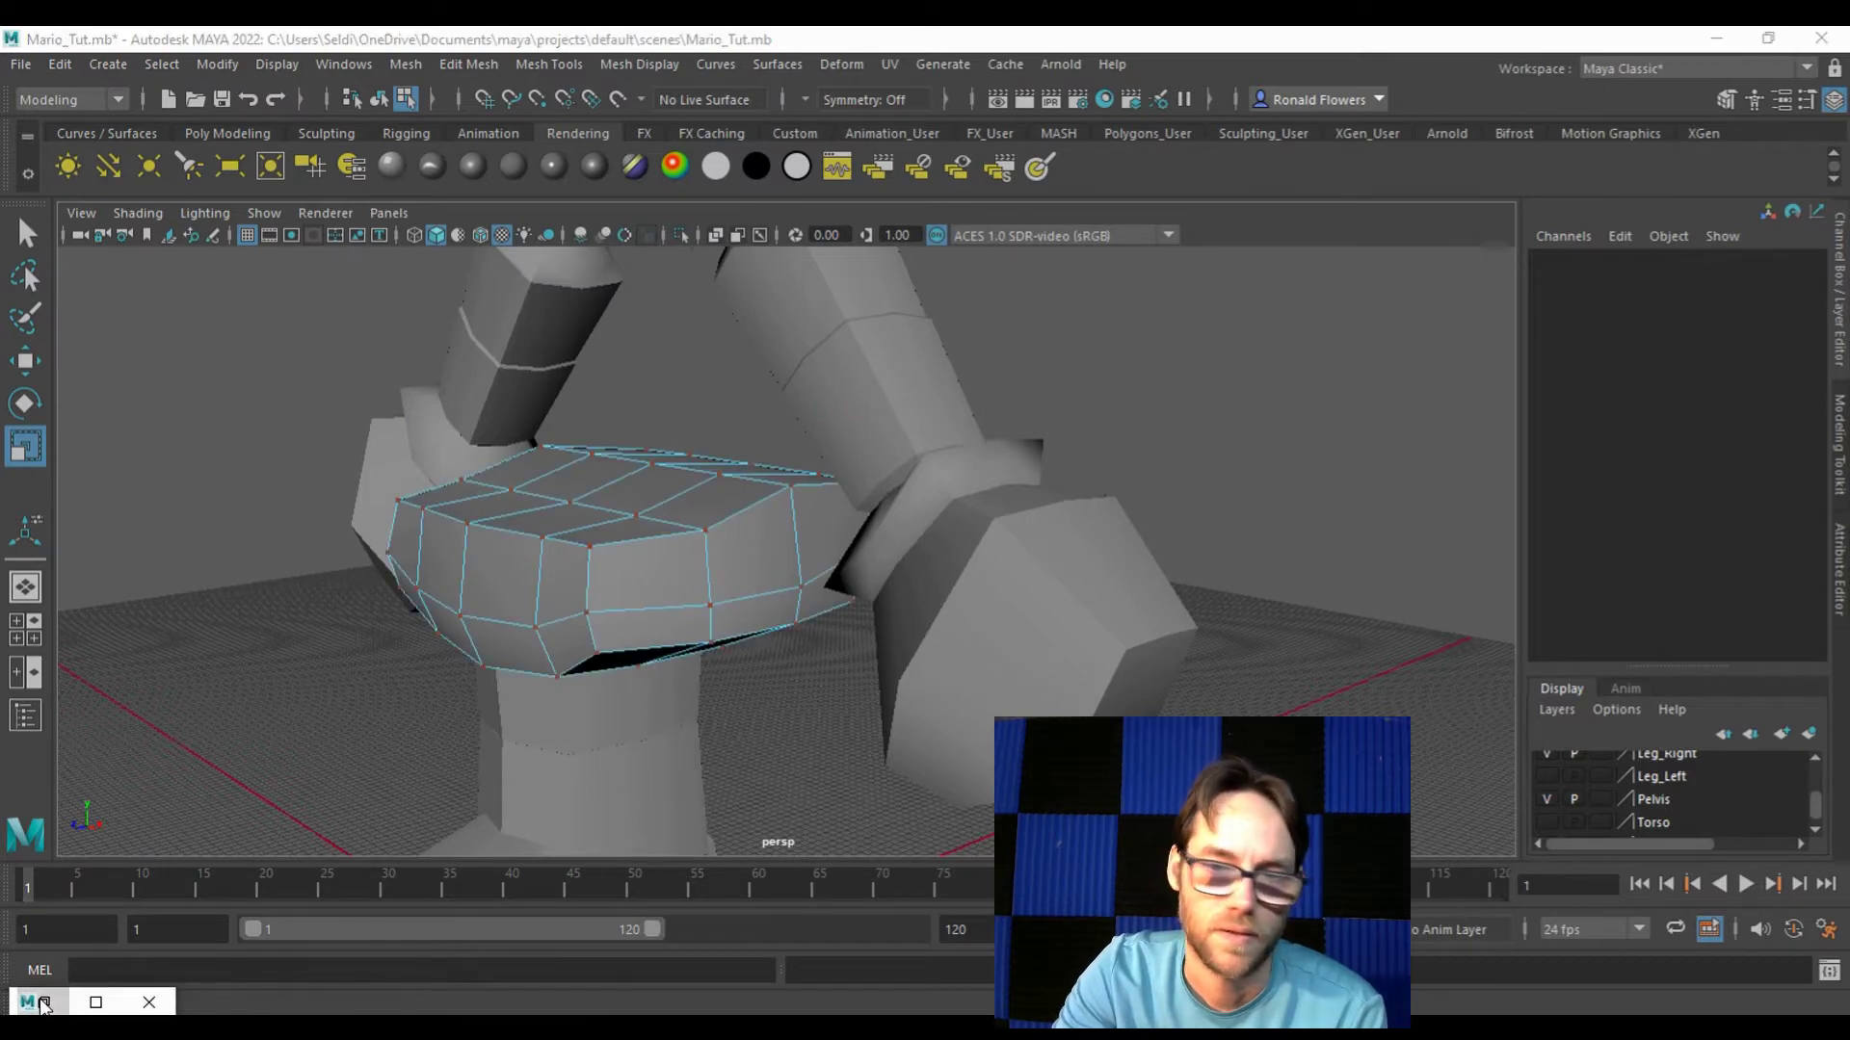
Step: Apply a planar UV projection to the pelvis in Object mode
click(646, 597)
right_drag(645, 597, 733, 381)
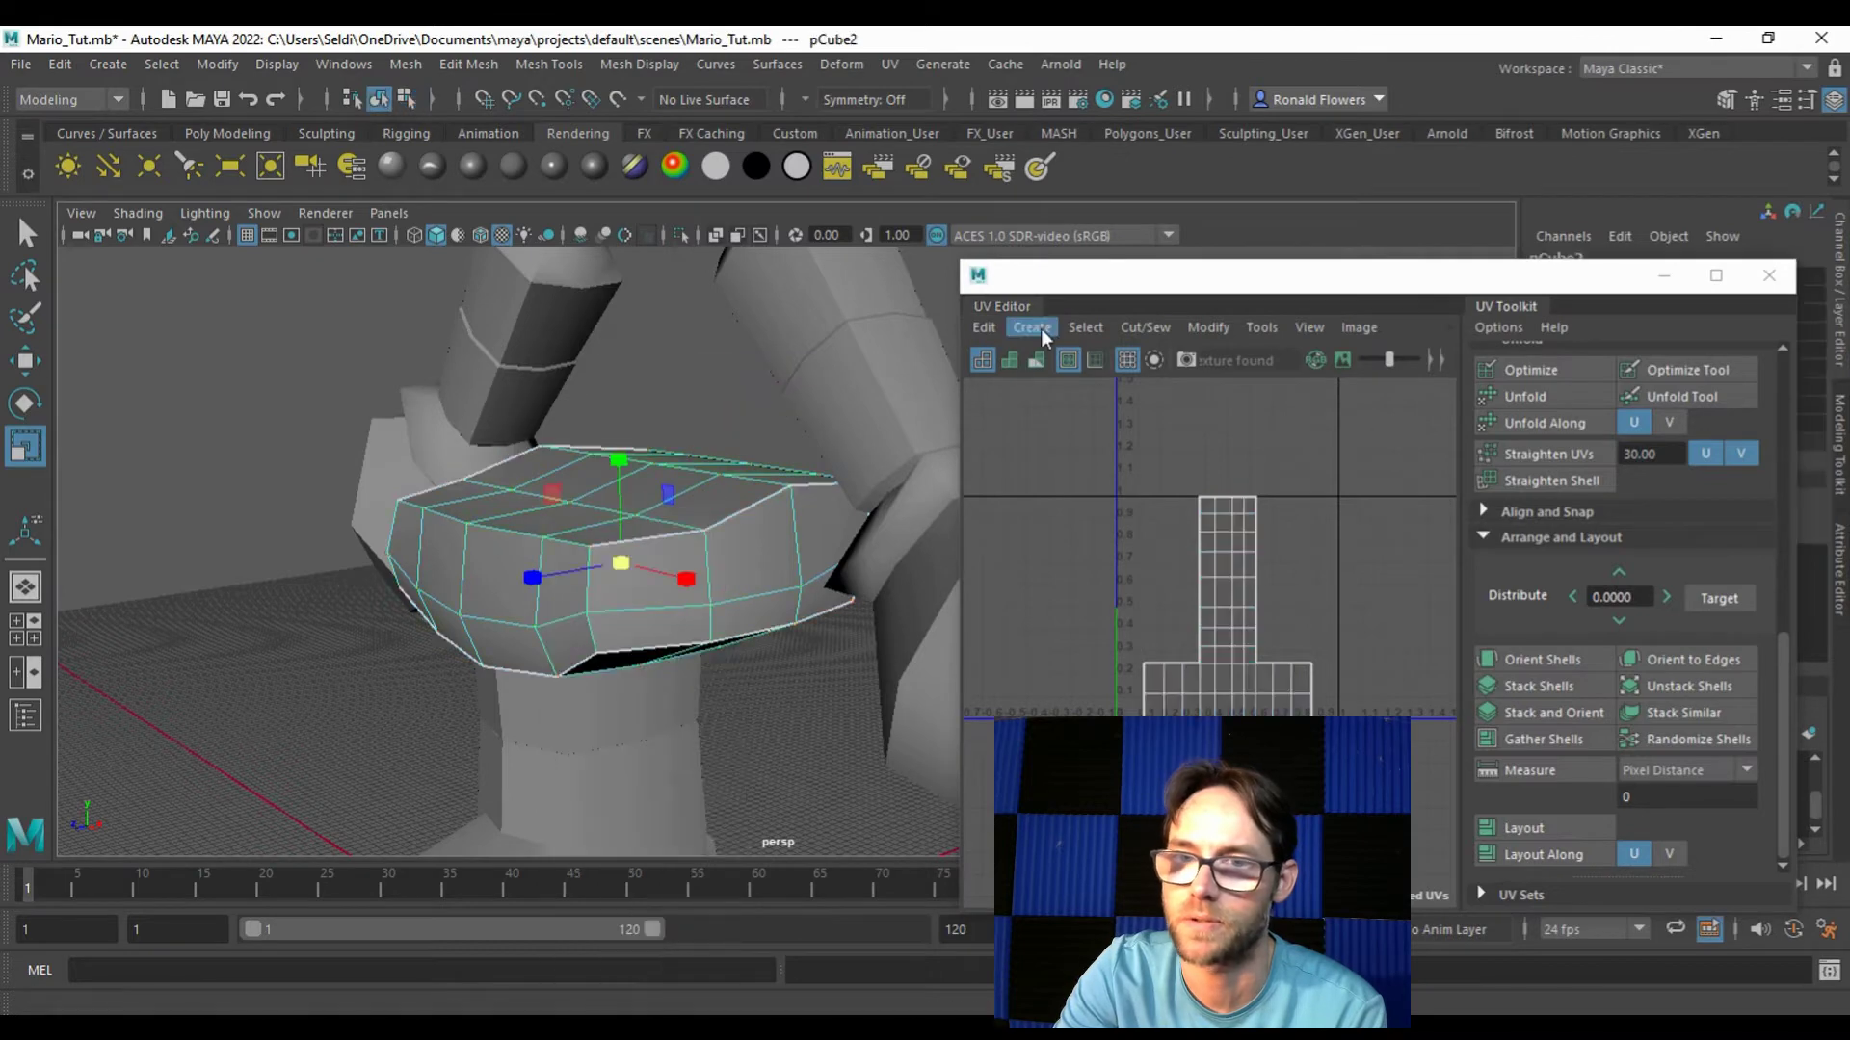
click(1031, 328)
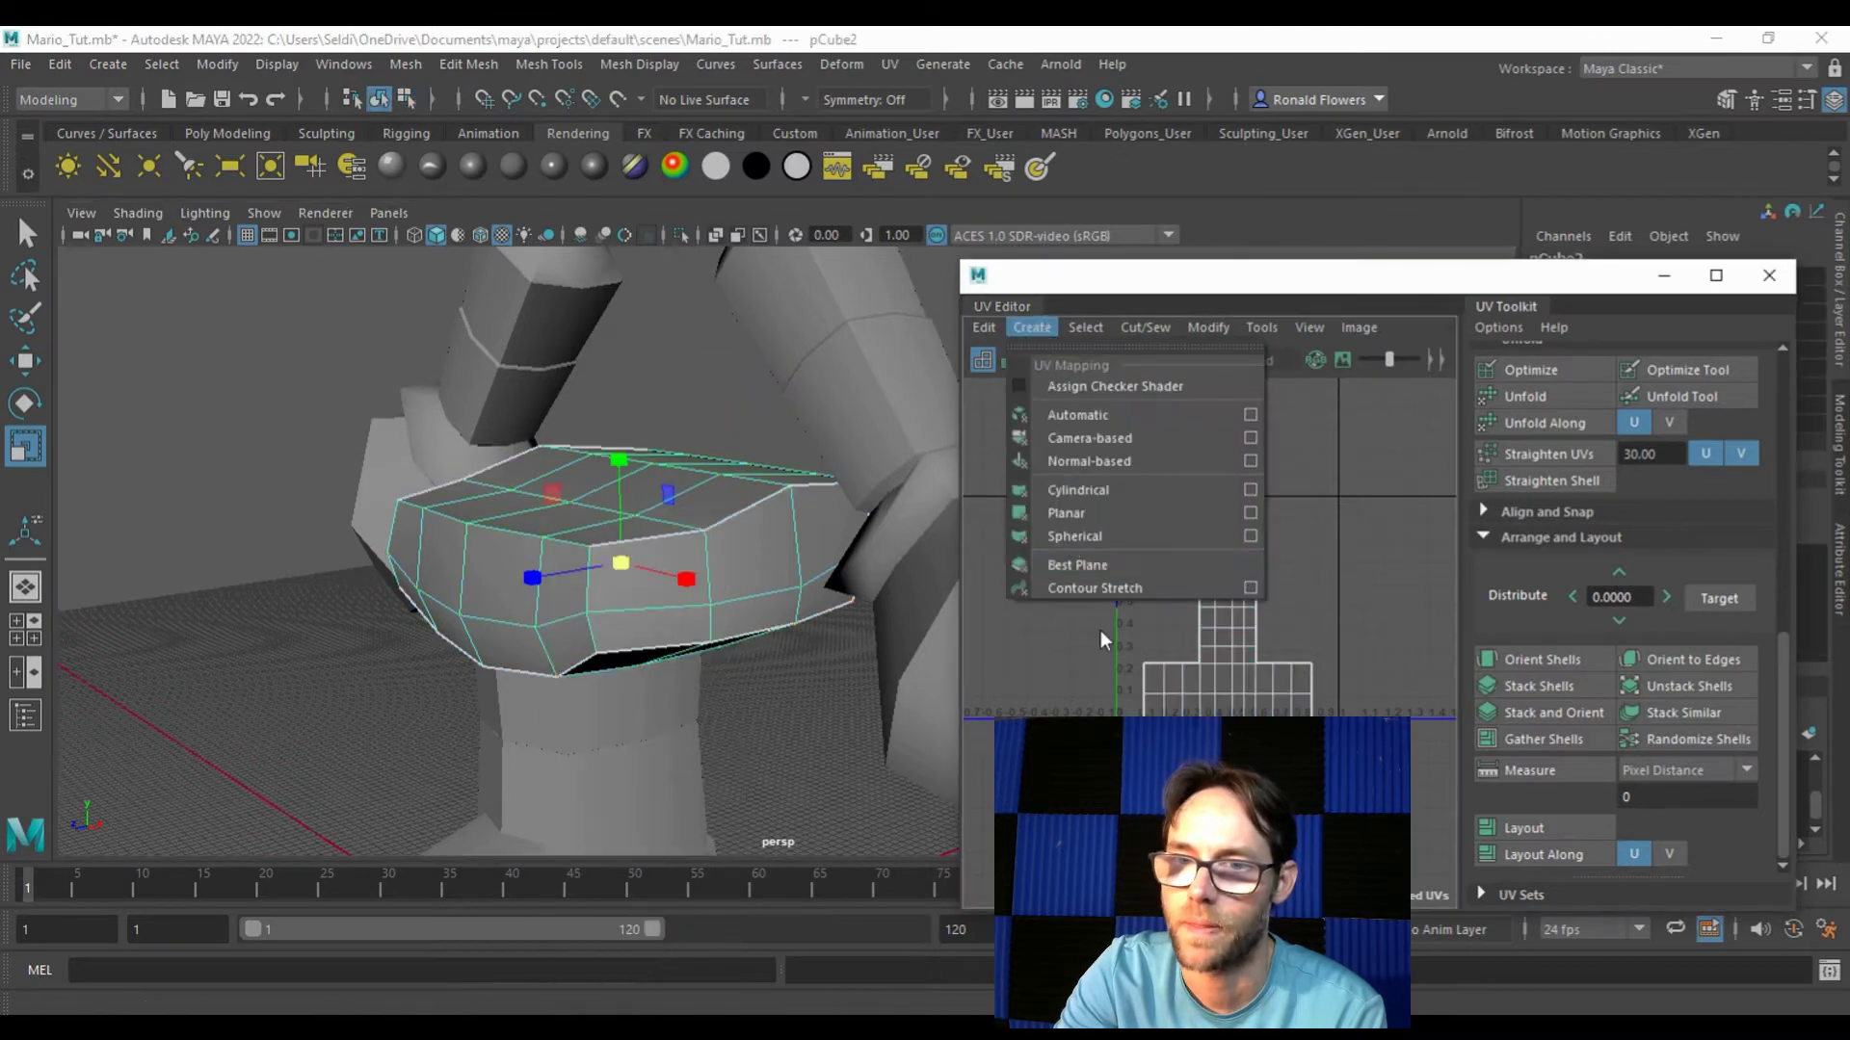
click(1131, 512)
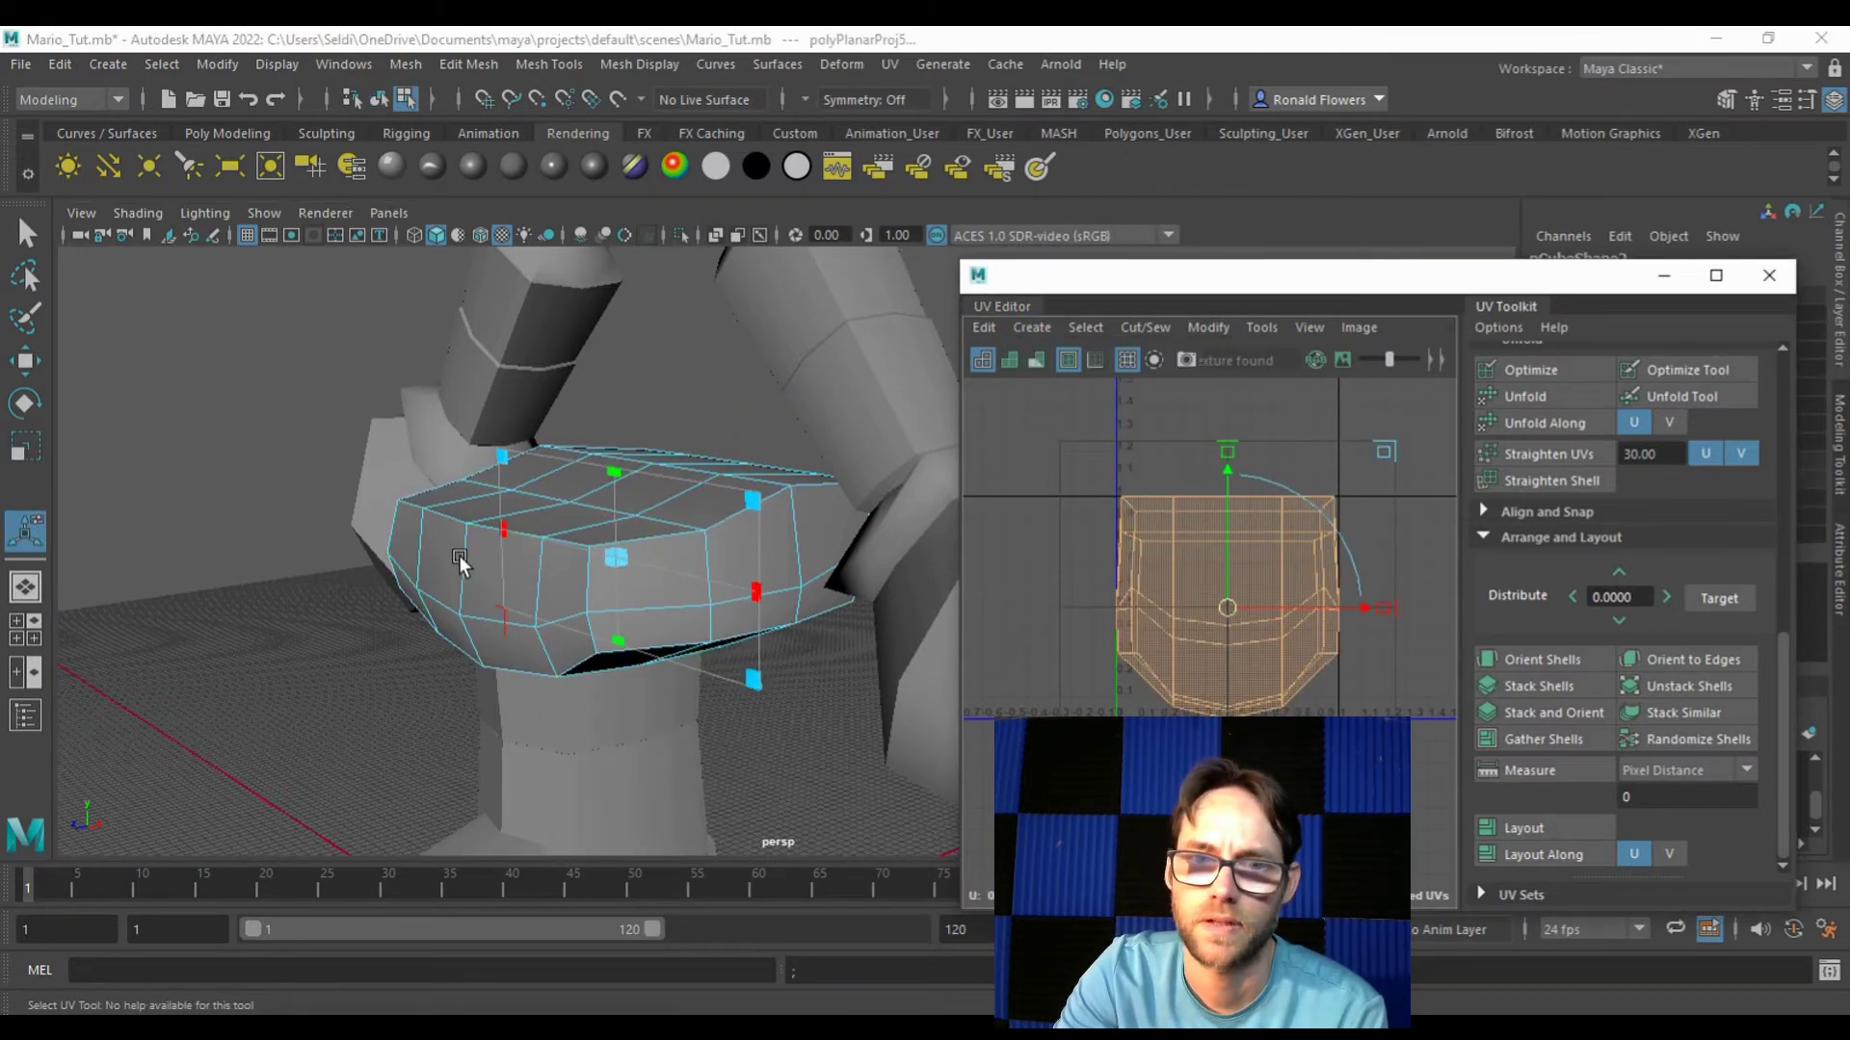
Step: Switch the pelvis to Edge mode and start picking an edge on its top
key(F10)
alt+right_drag(459, 555, 724, 588)
alt+drag(692, 528, 674, 568)
click(514, 576)
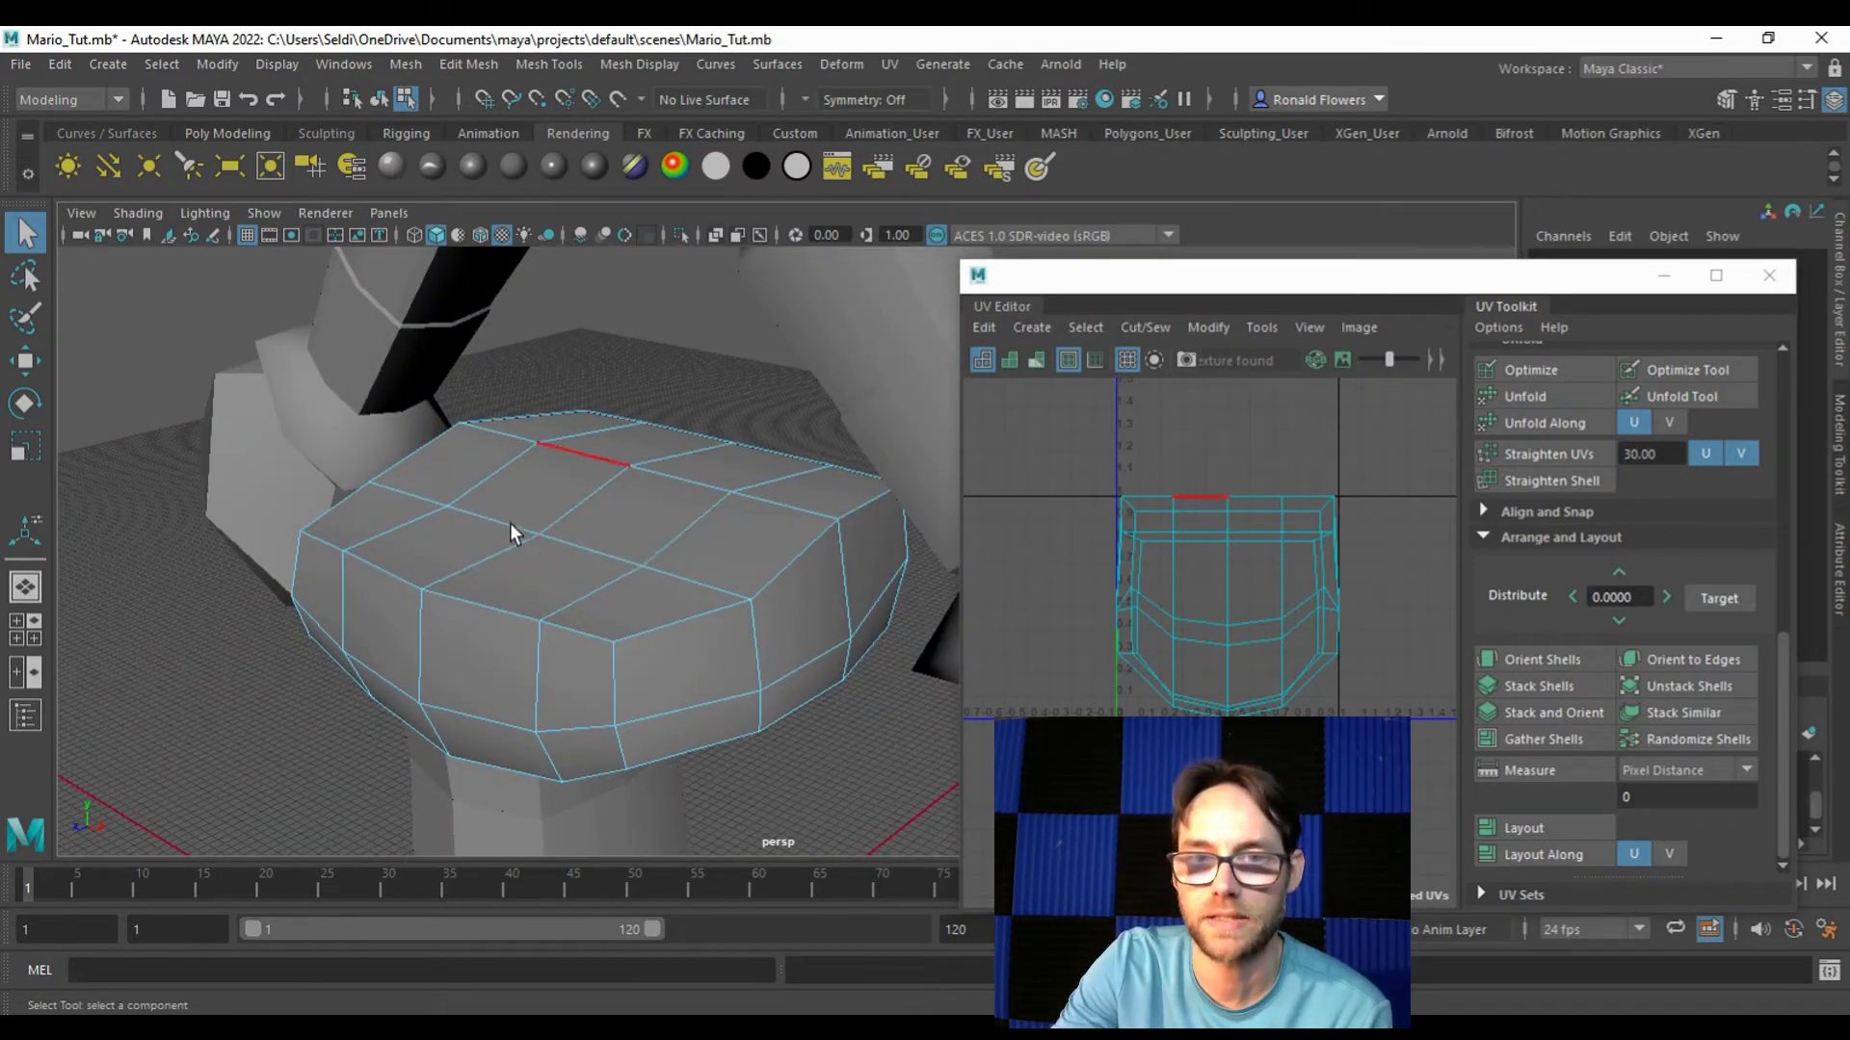
Step: Select the centre edge across the pelvis top and cut the UVs along it
alt+drag(672, 491, 695, 555)
alt+drag(560, 575, 651, 580)
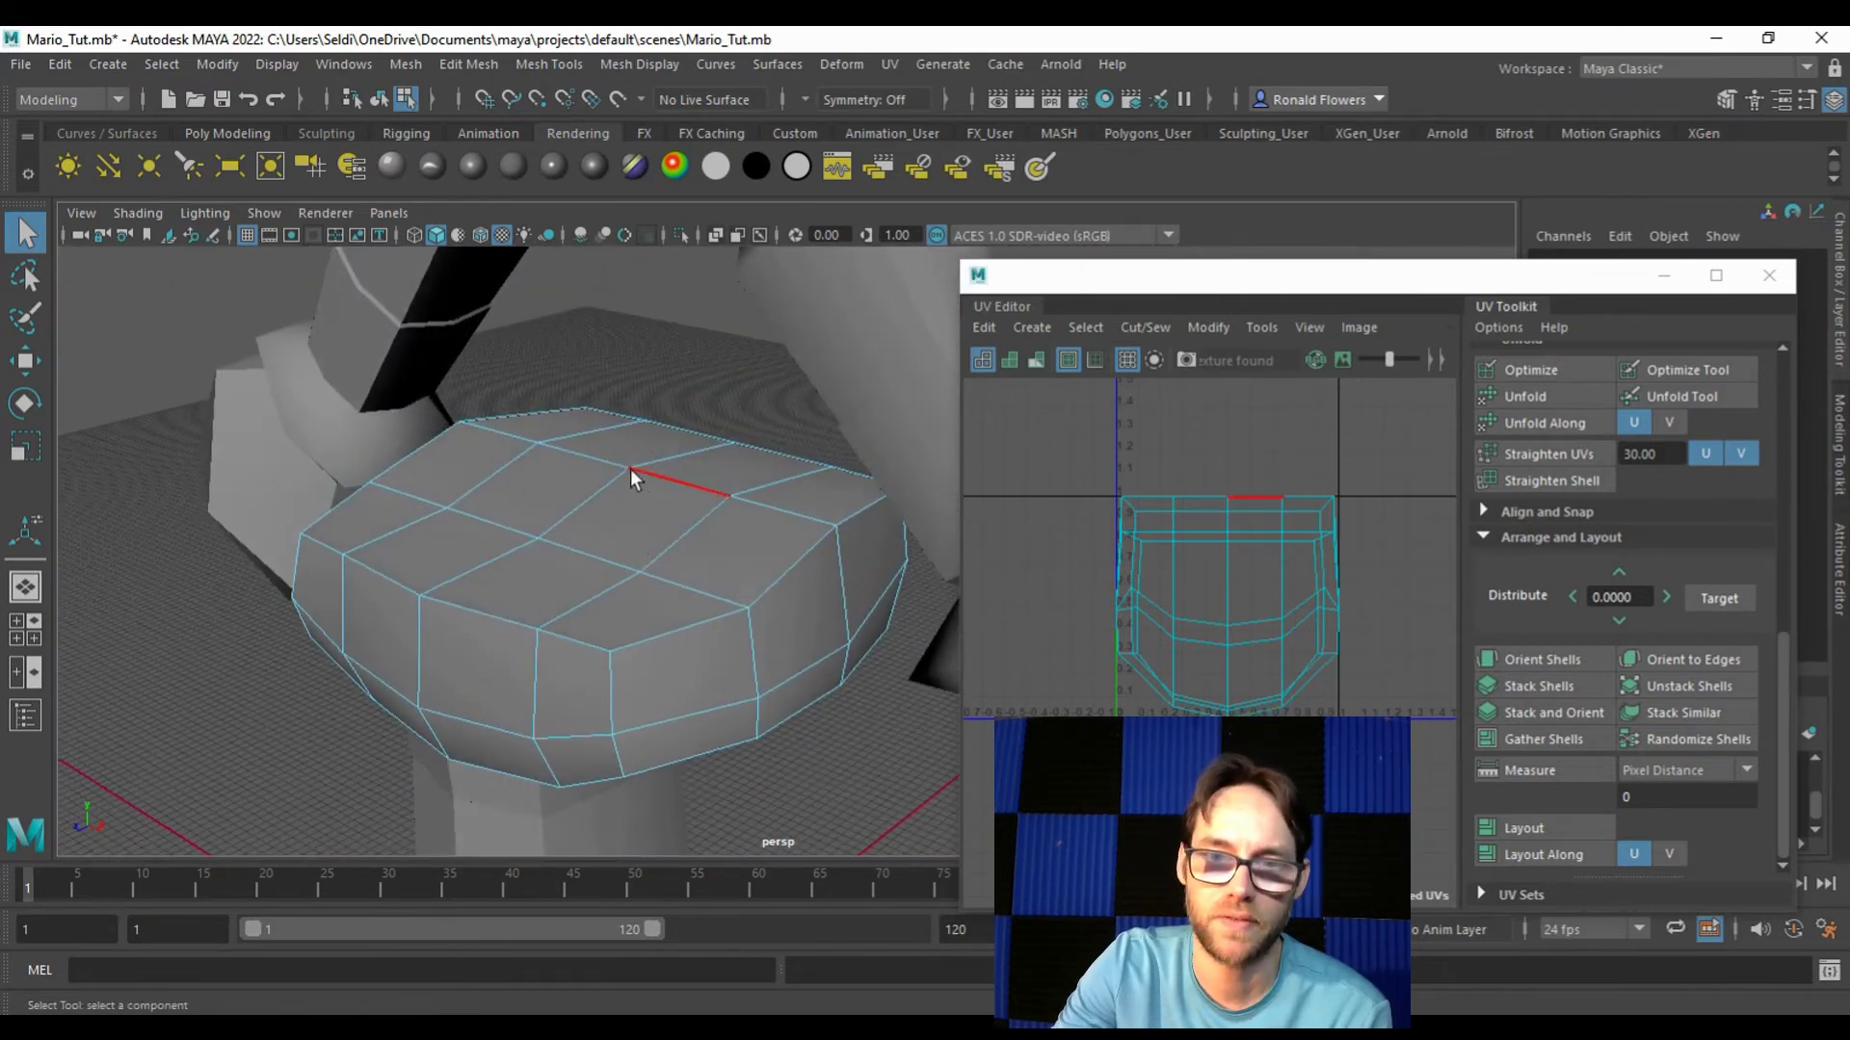
click(491, 561)
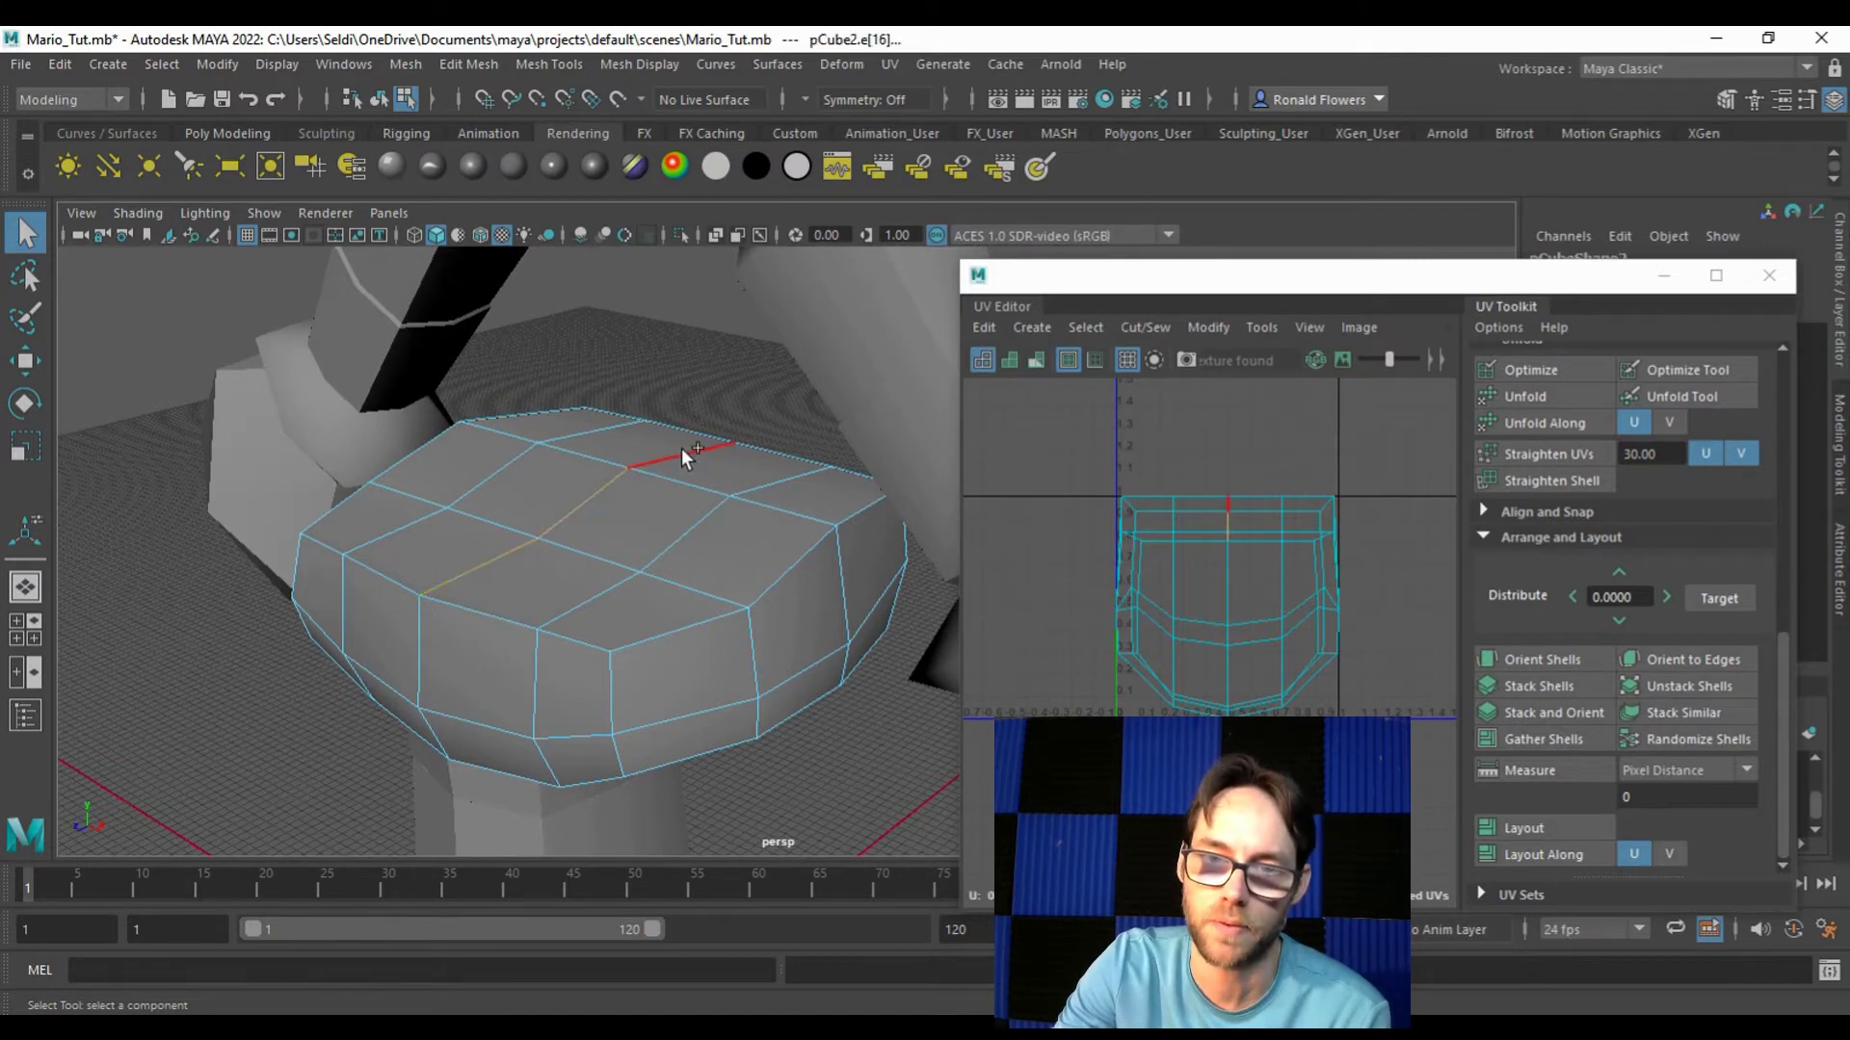
alt+drag(755, 524, 813, 487)
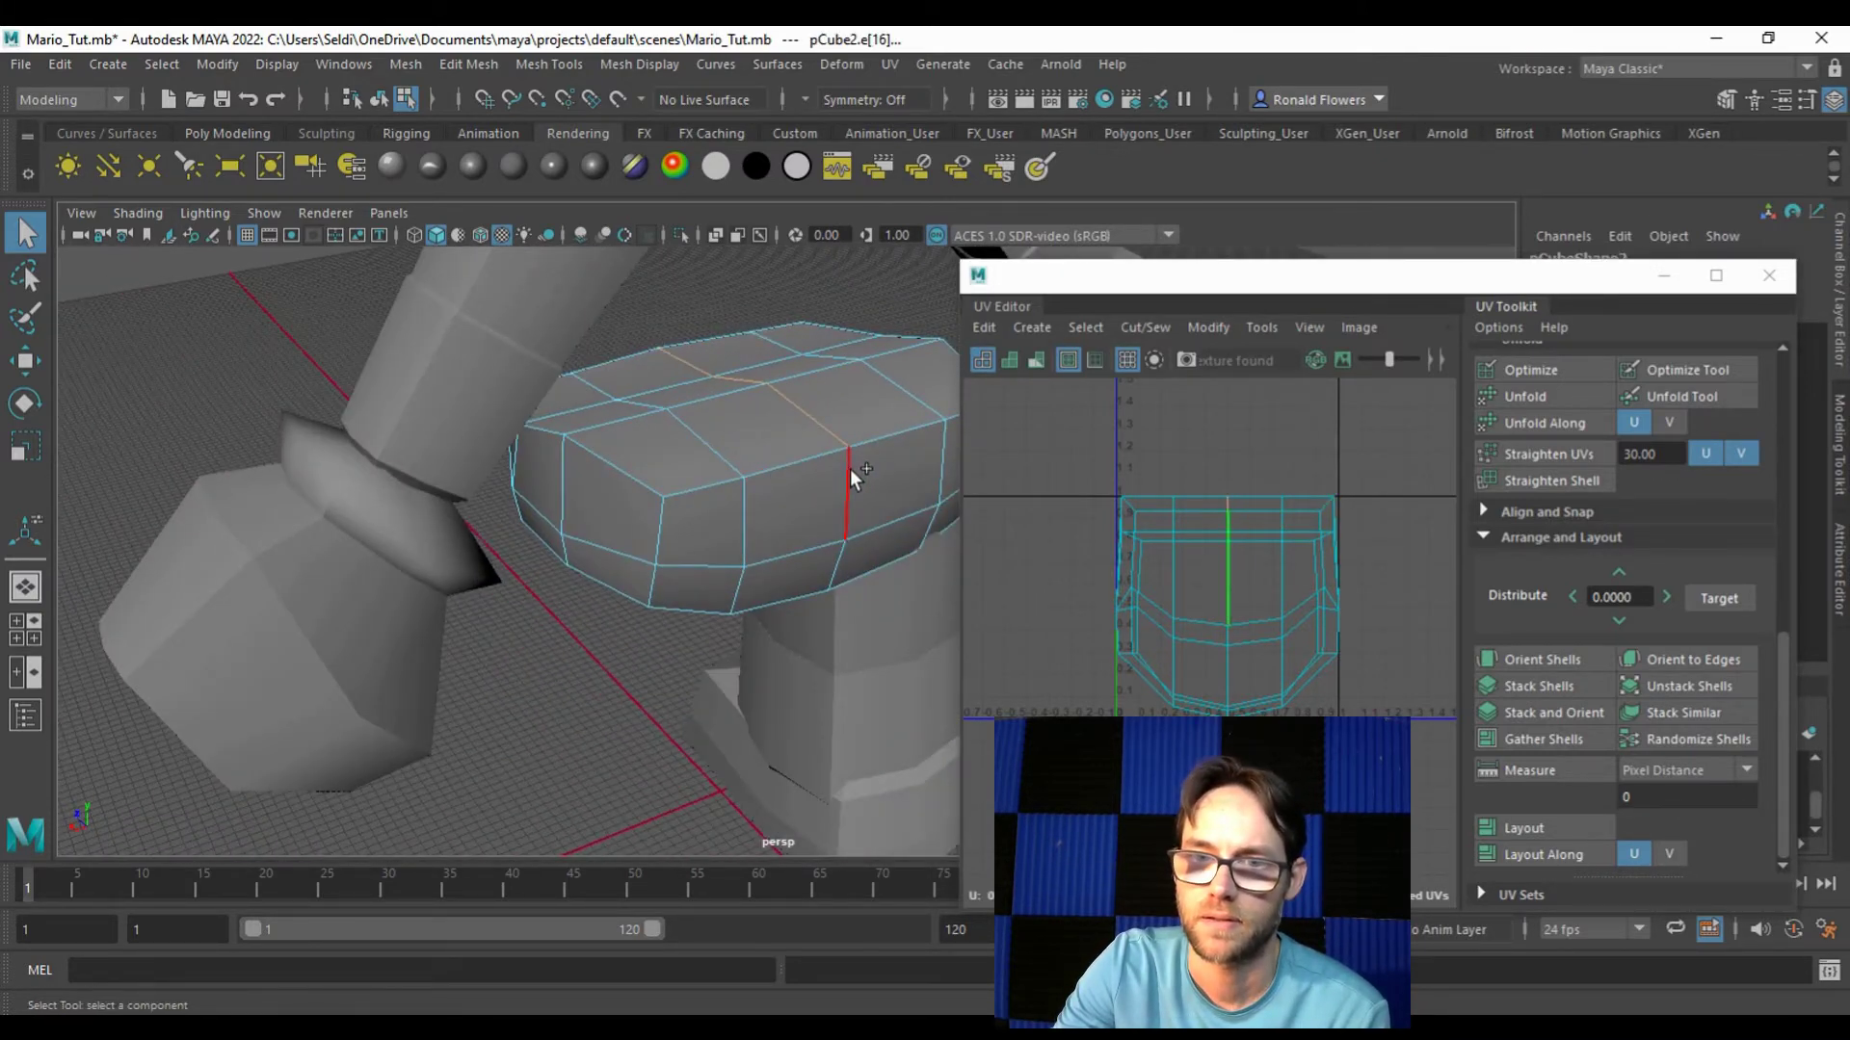
mouse_move(836, 558)
alt+mouse_down()
mouse_move(799, 417)
mouse_move(823, 587)
alt+mouse_up()
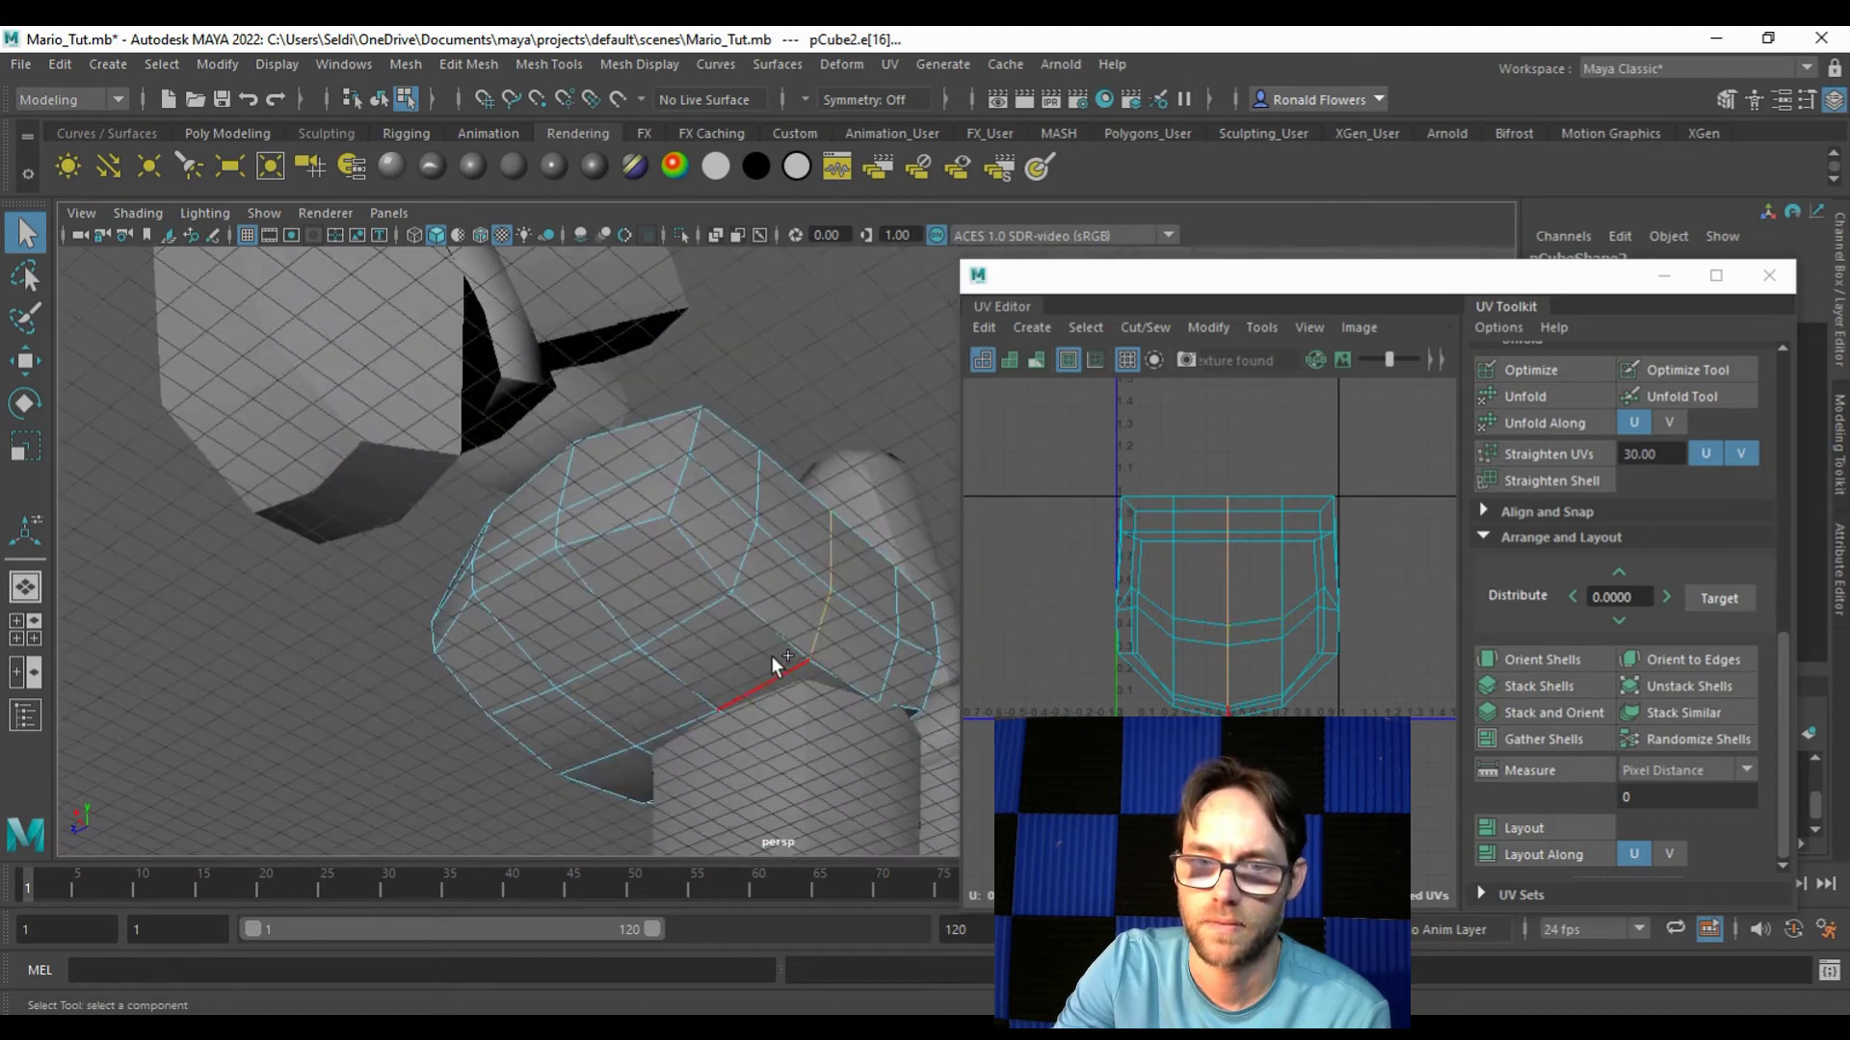
alt+drag(632, 638, 1021, 684)
scroll(1551, 659, up, 5)
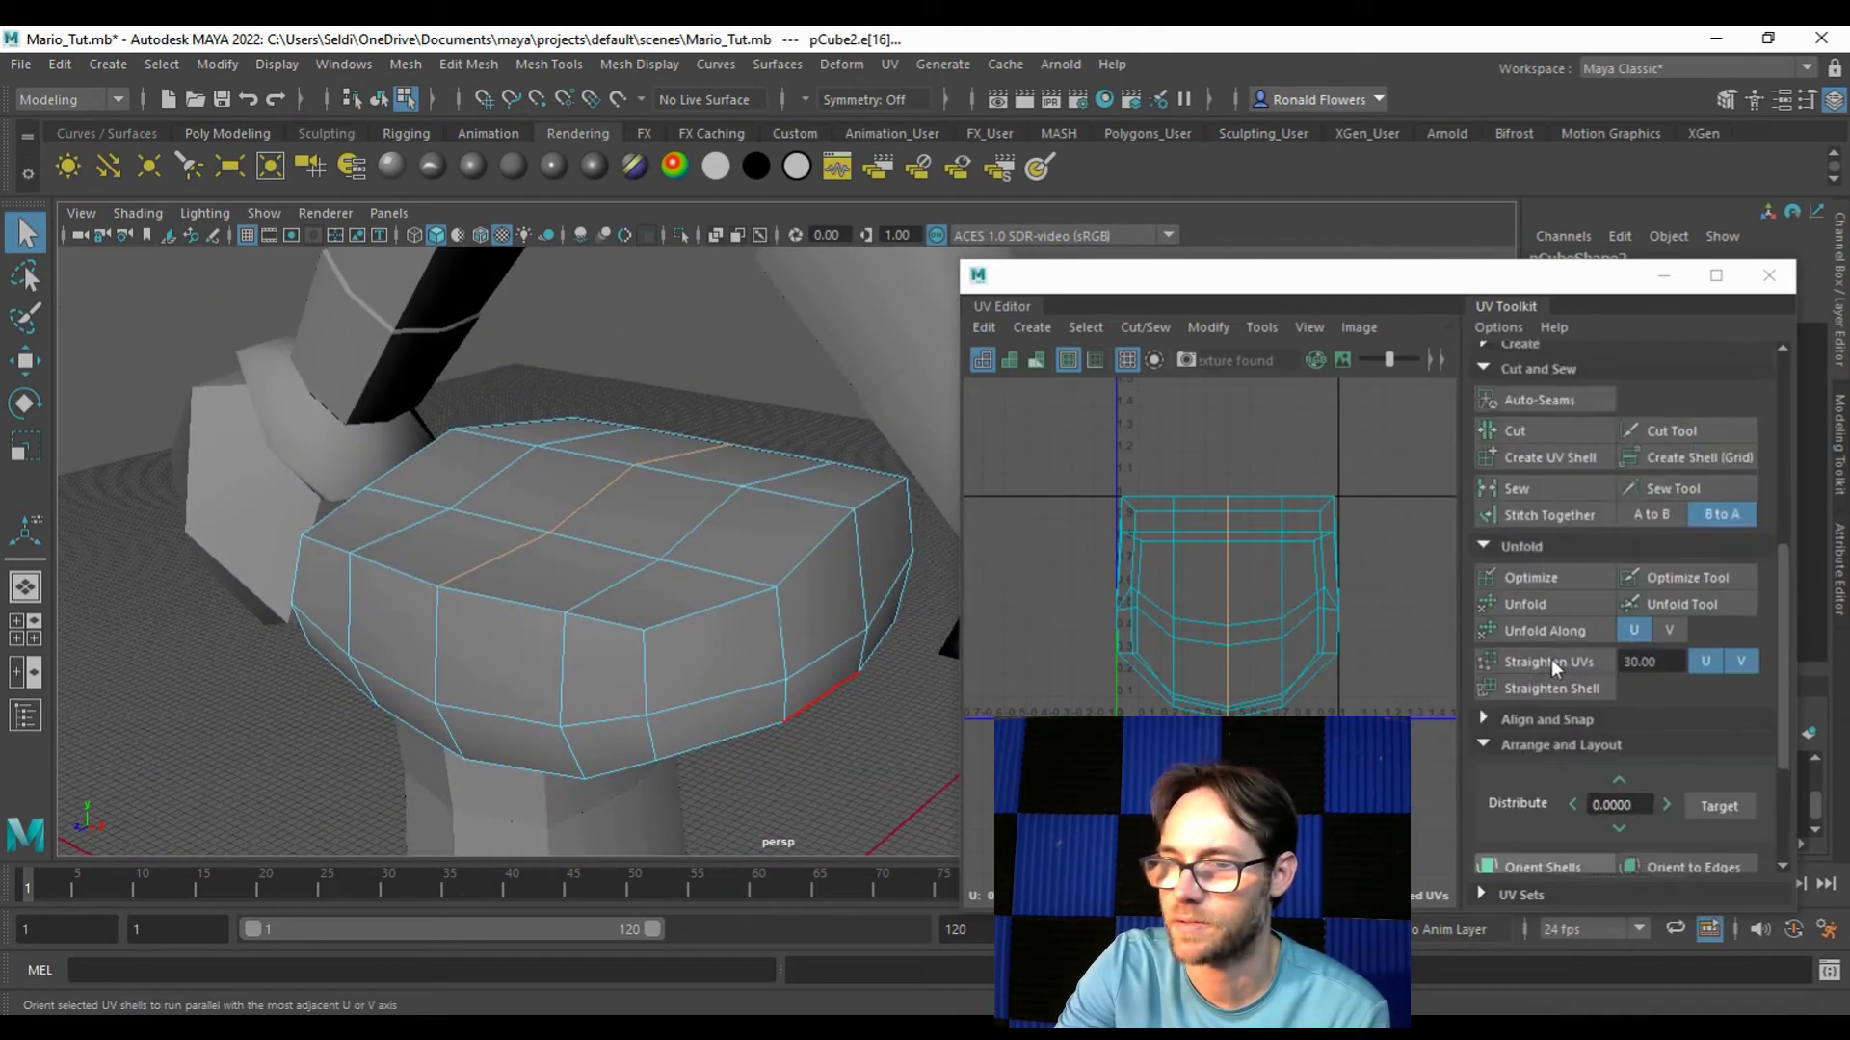
click(1551, 626)
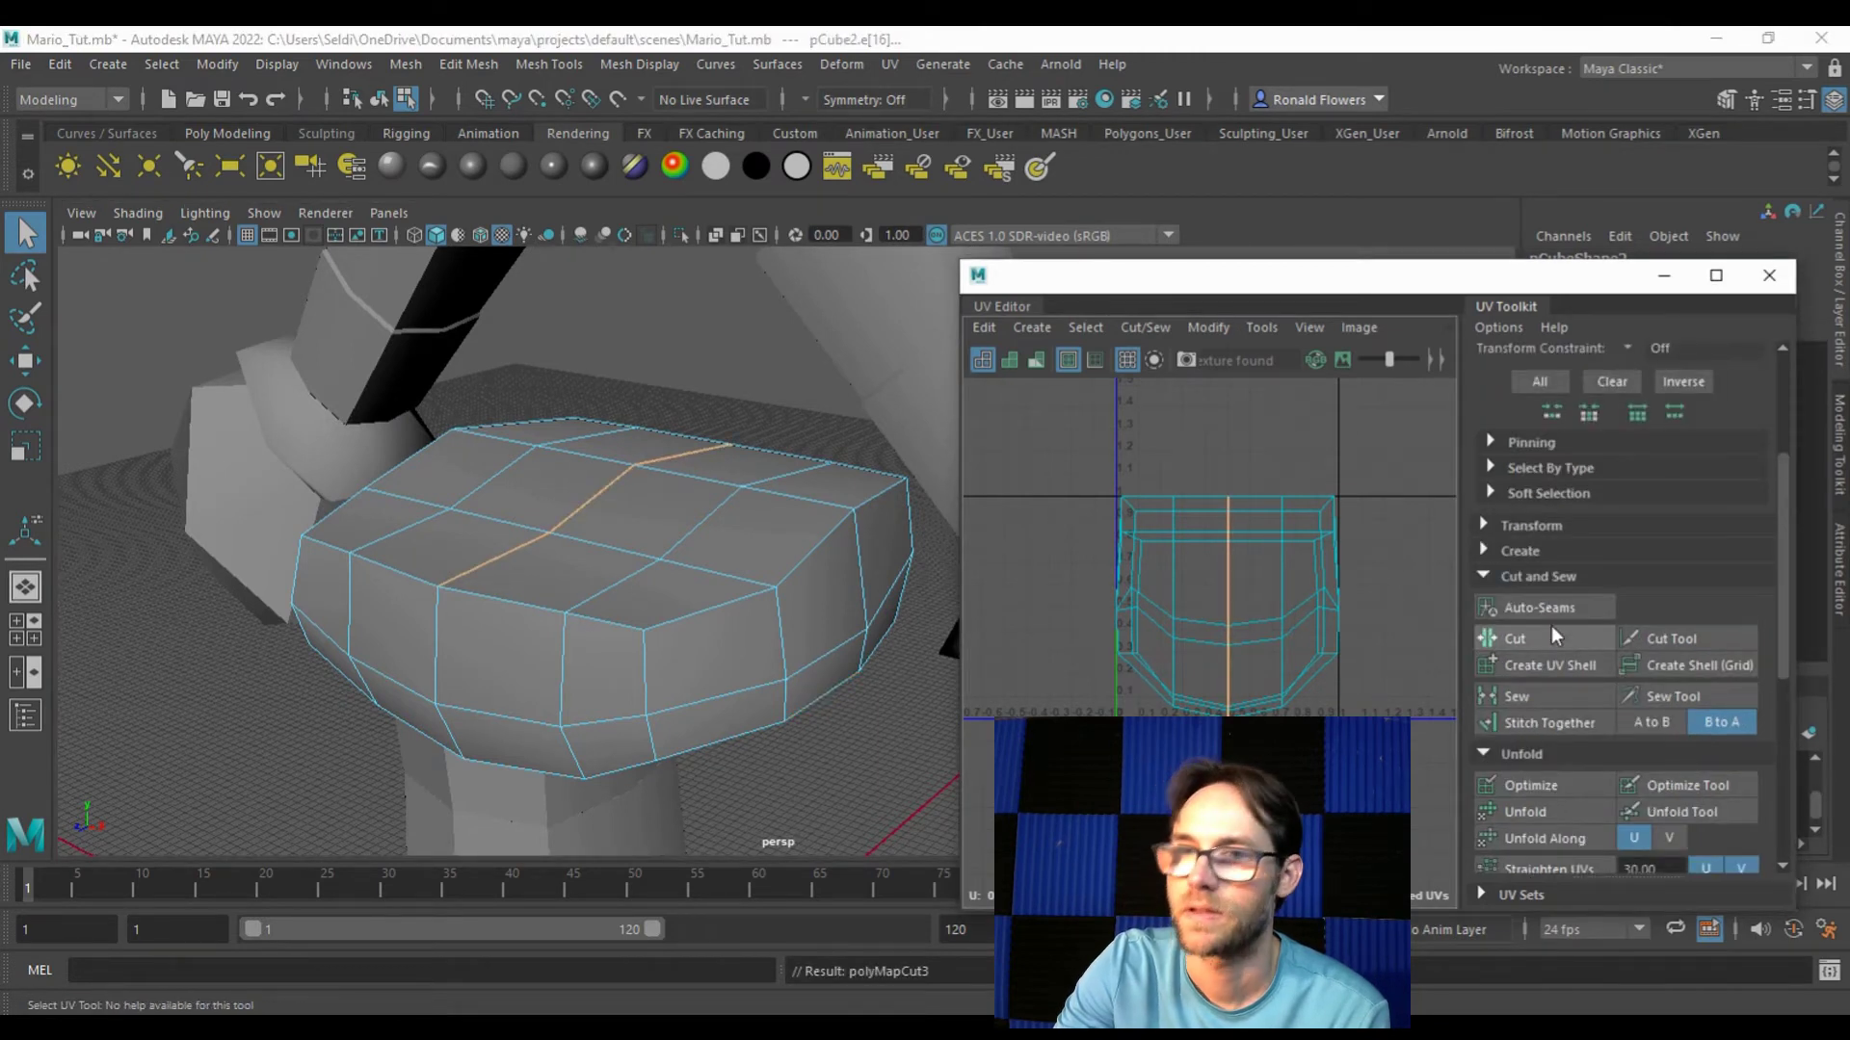
Step: Select the whole pelvis UV shell, unfold it and rotate it straight
right_drag(1194, 584, 1275, 574)
double_click(1256, 613)
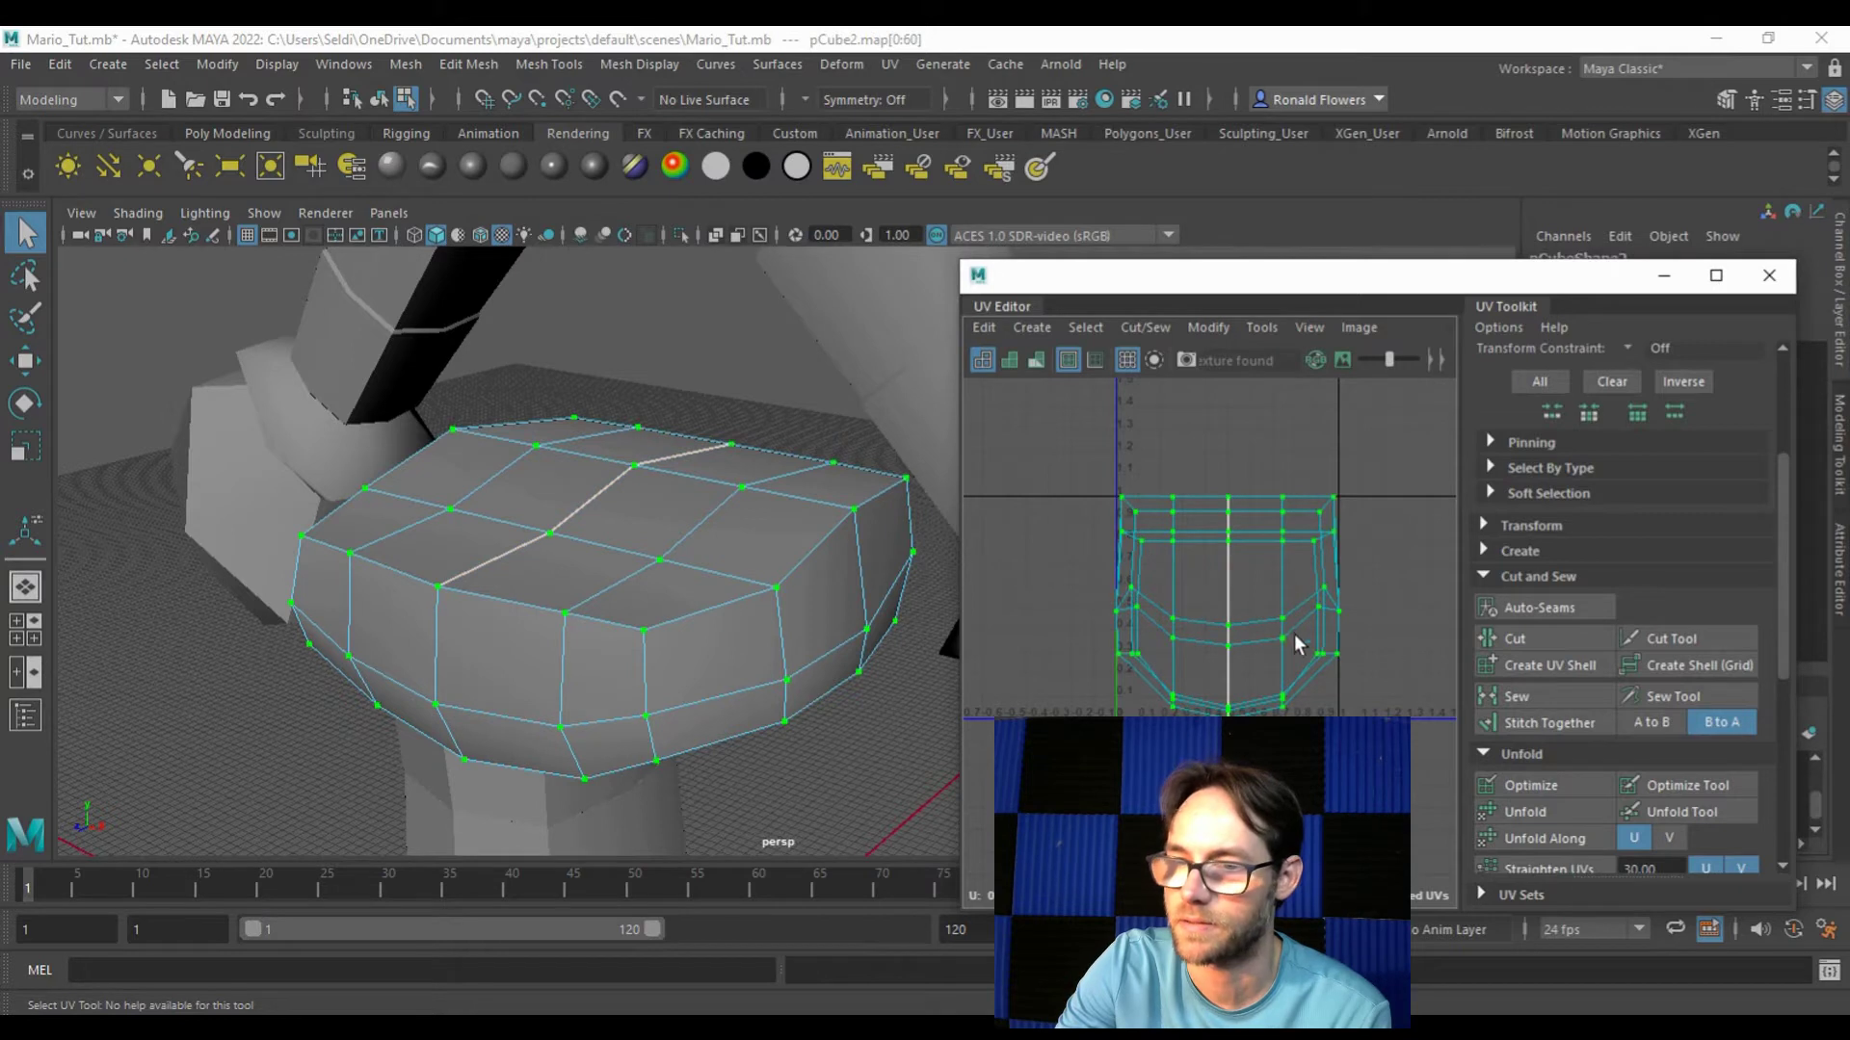
click(1549, 814)
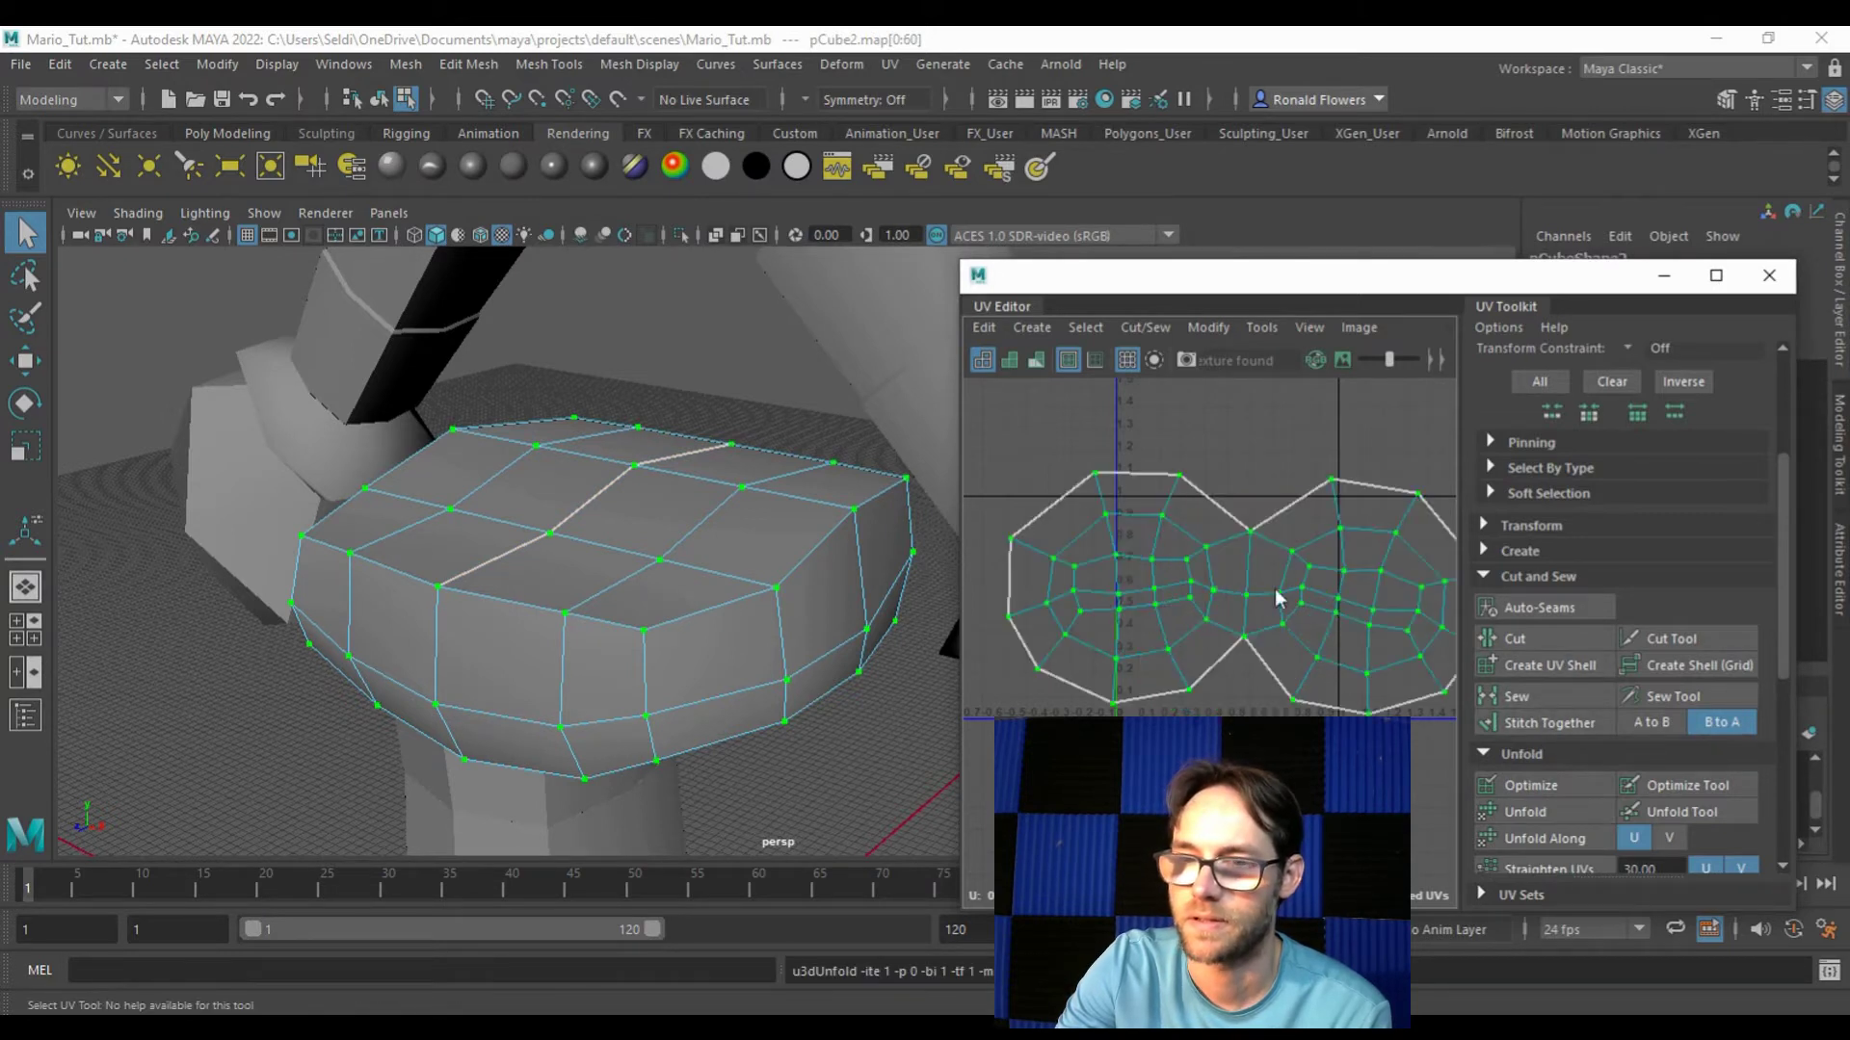
scroll(1272, 694, down, 3)
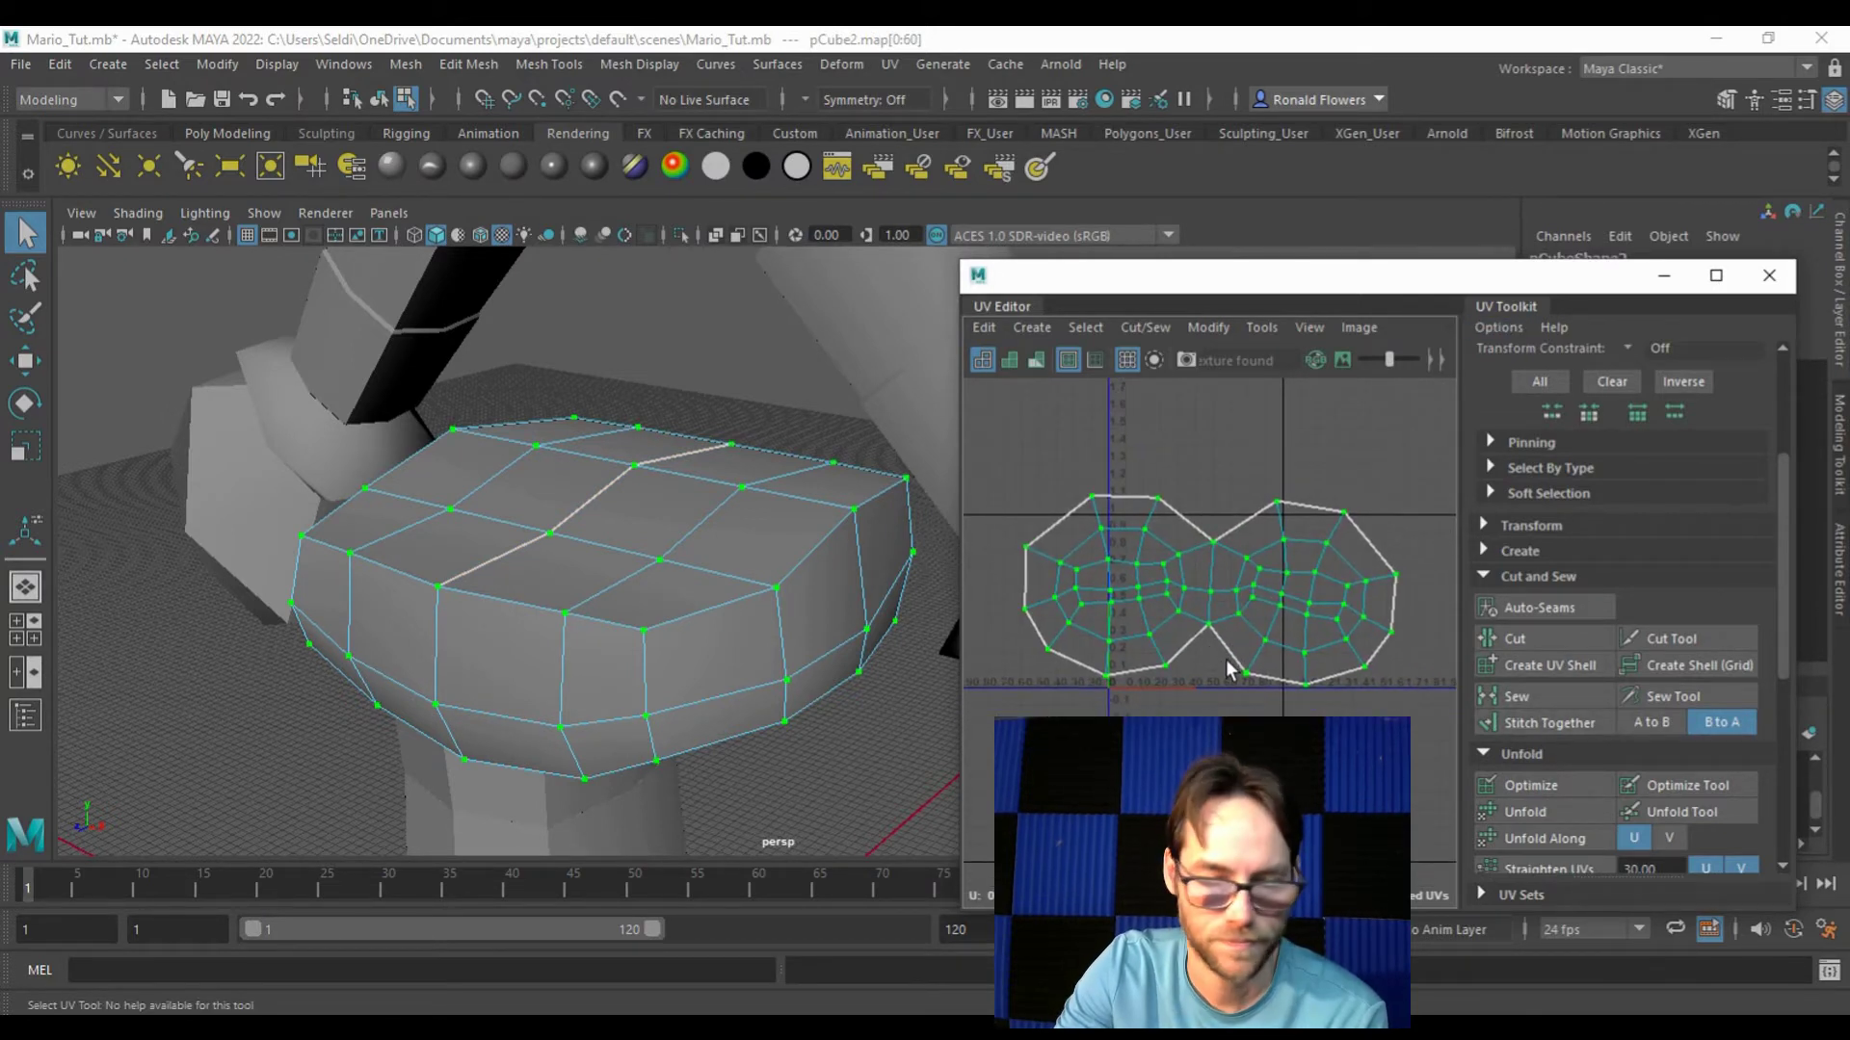
key(e)
drag(1211, 500, 1206, 500)
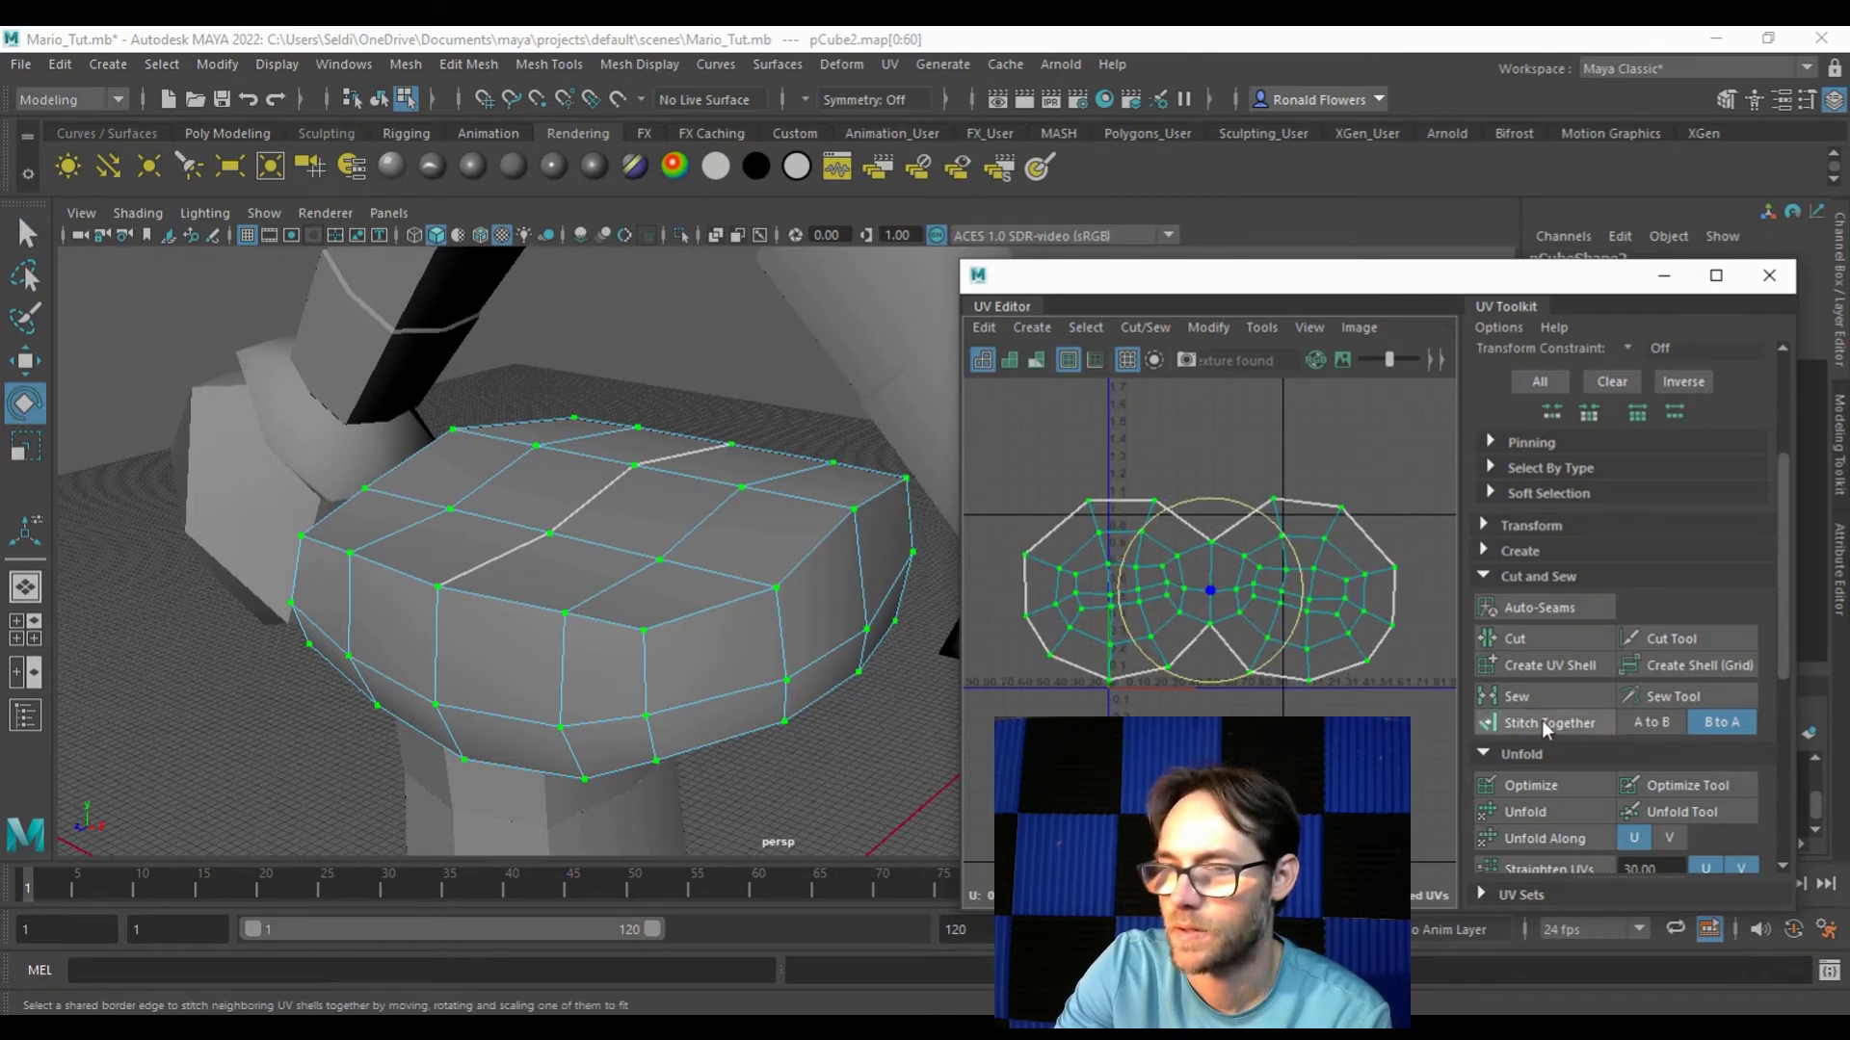
Step: Lay out both pelvis shells in 0–1 space and scale them down slightly
scroll(1541, 719, down, 5)
click(1530, 830)
key(w)
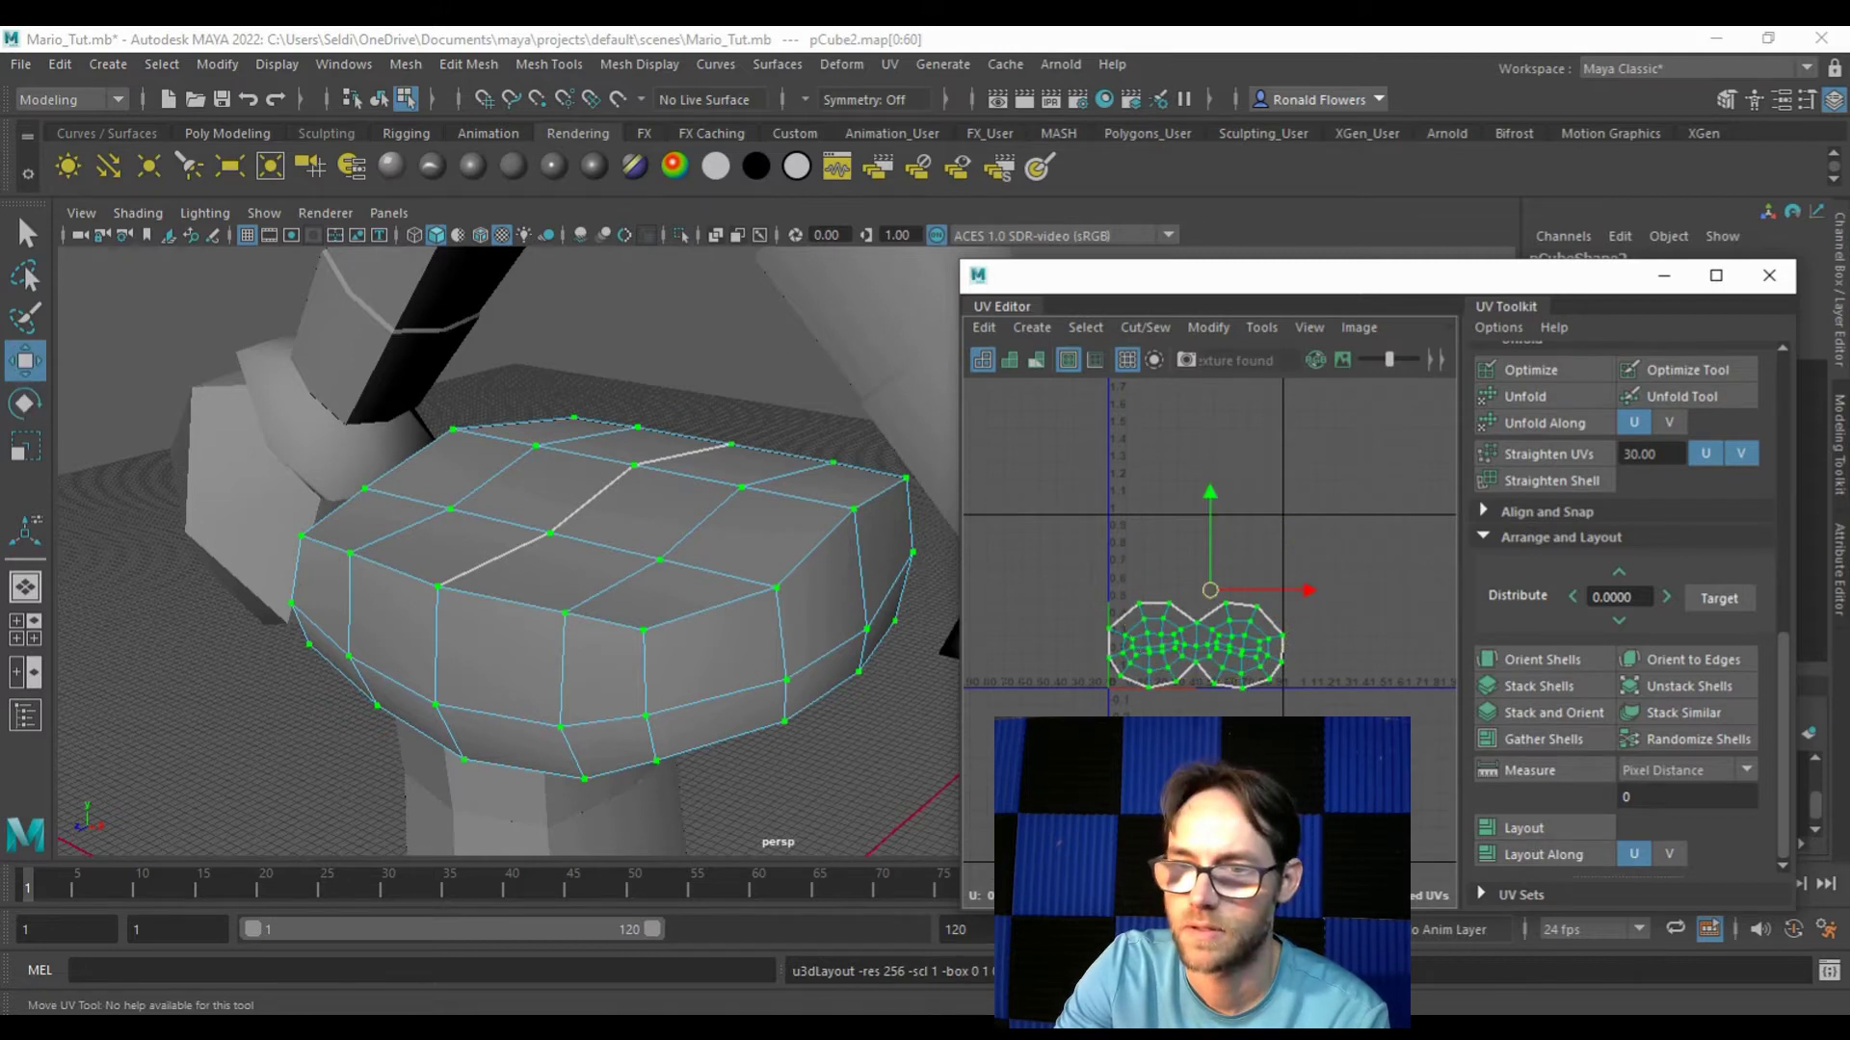
key(f)
click(1153, 613)
drag(973, 462, 1343, 664)
key(r)
drag(1161, 575, 1154, 569)
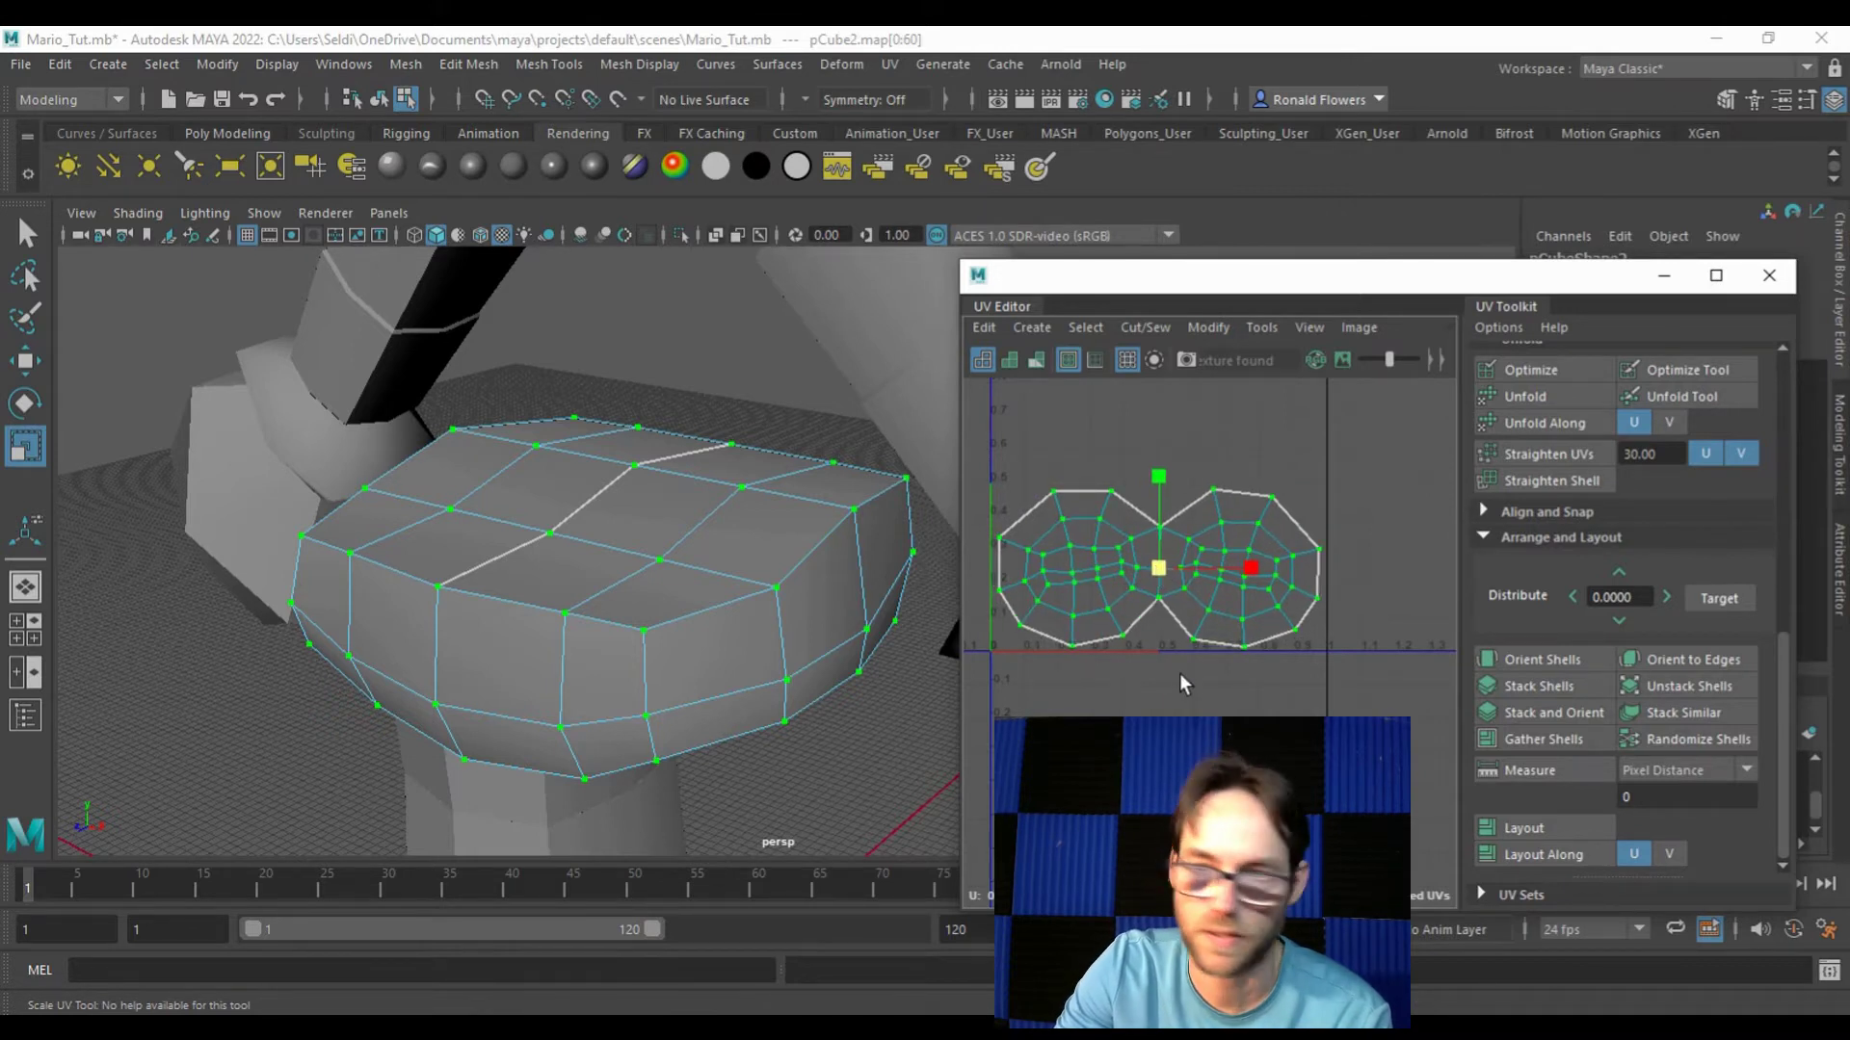
Step: Deselect the pelvis UVs and the pelvis mesh
key(w)
click(1142, 696)
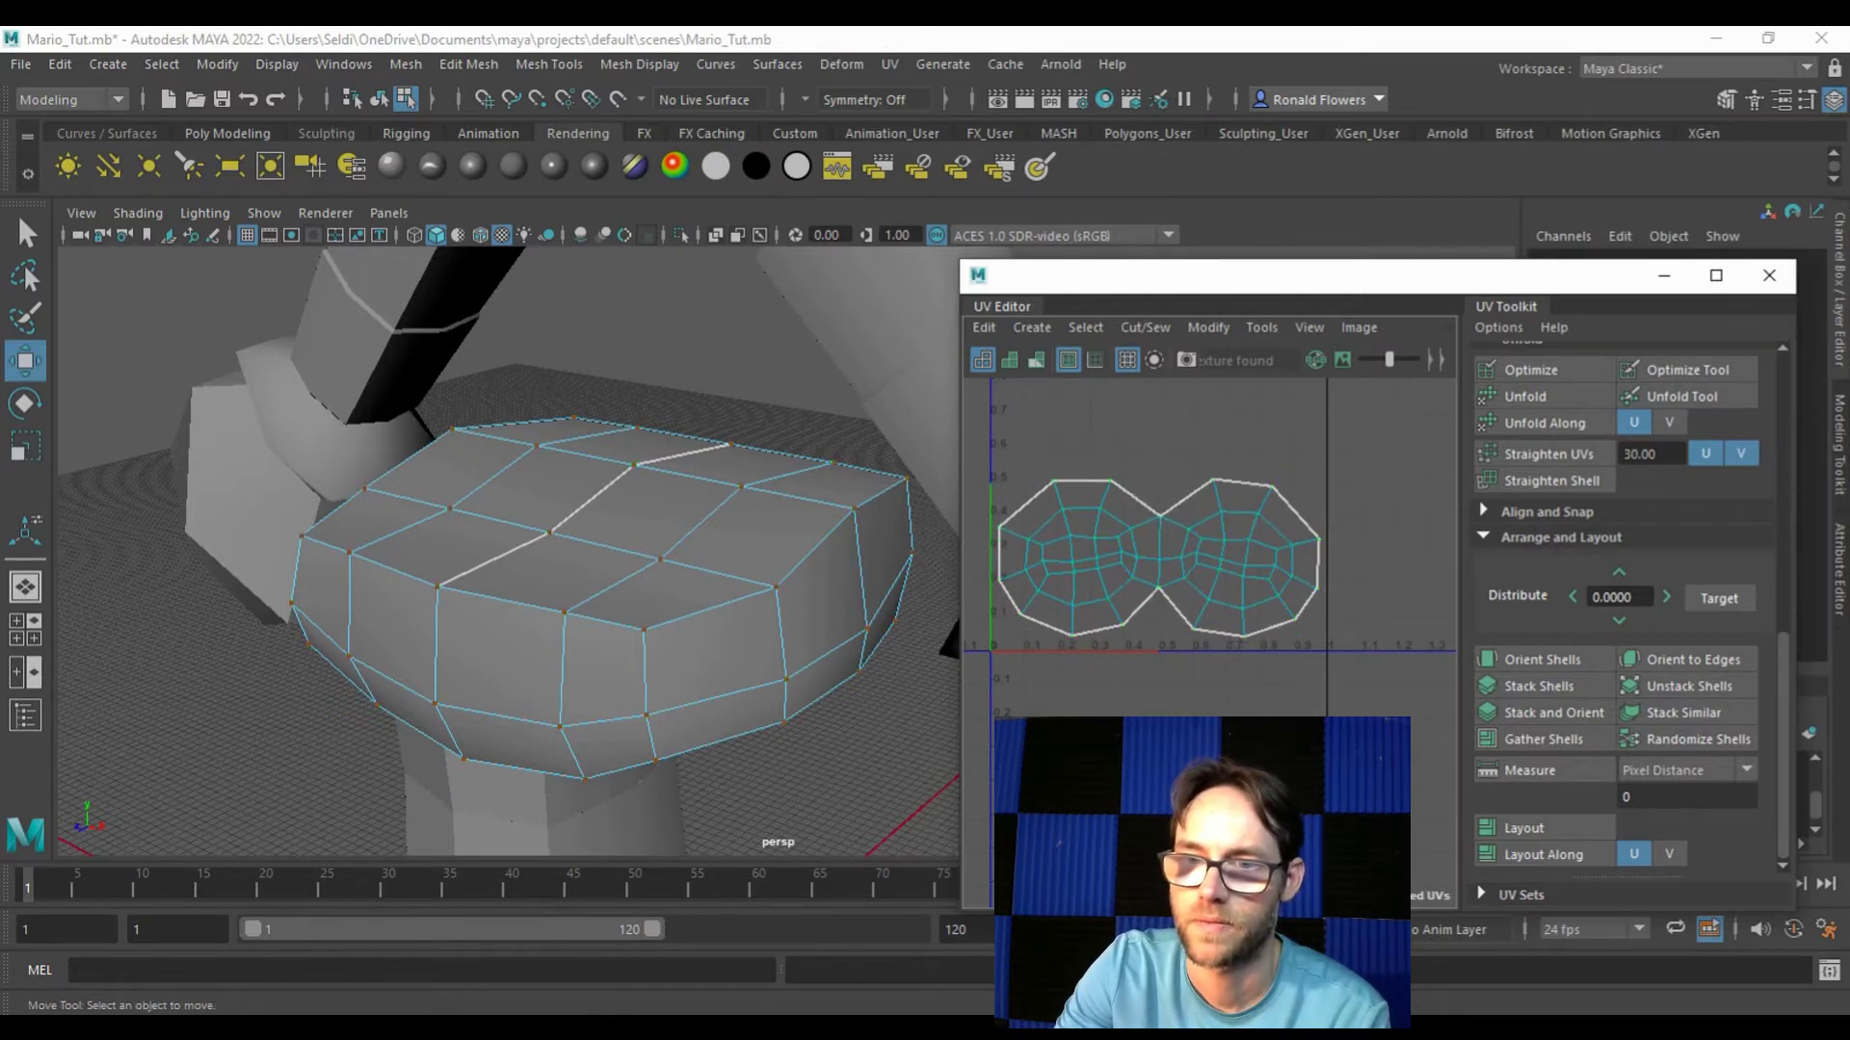
scroll(792, 499, up, 1)
scroll(779, 545, down, 4)
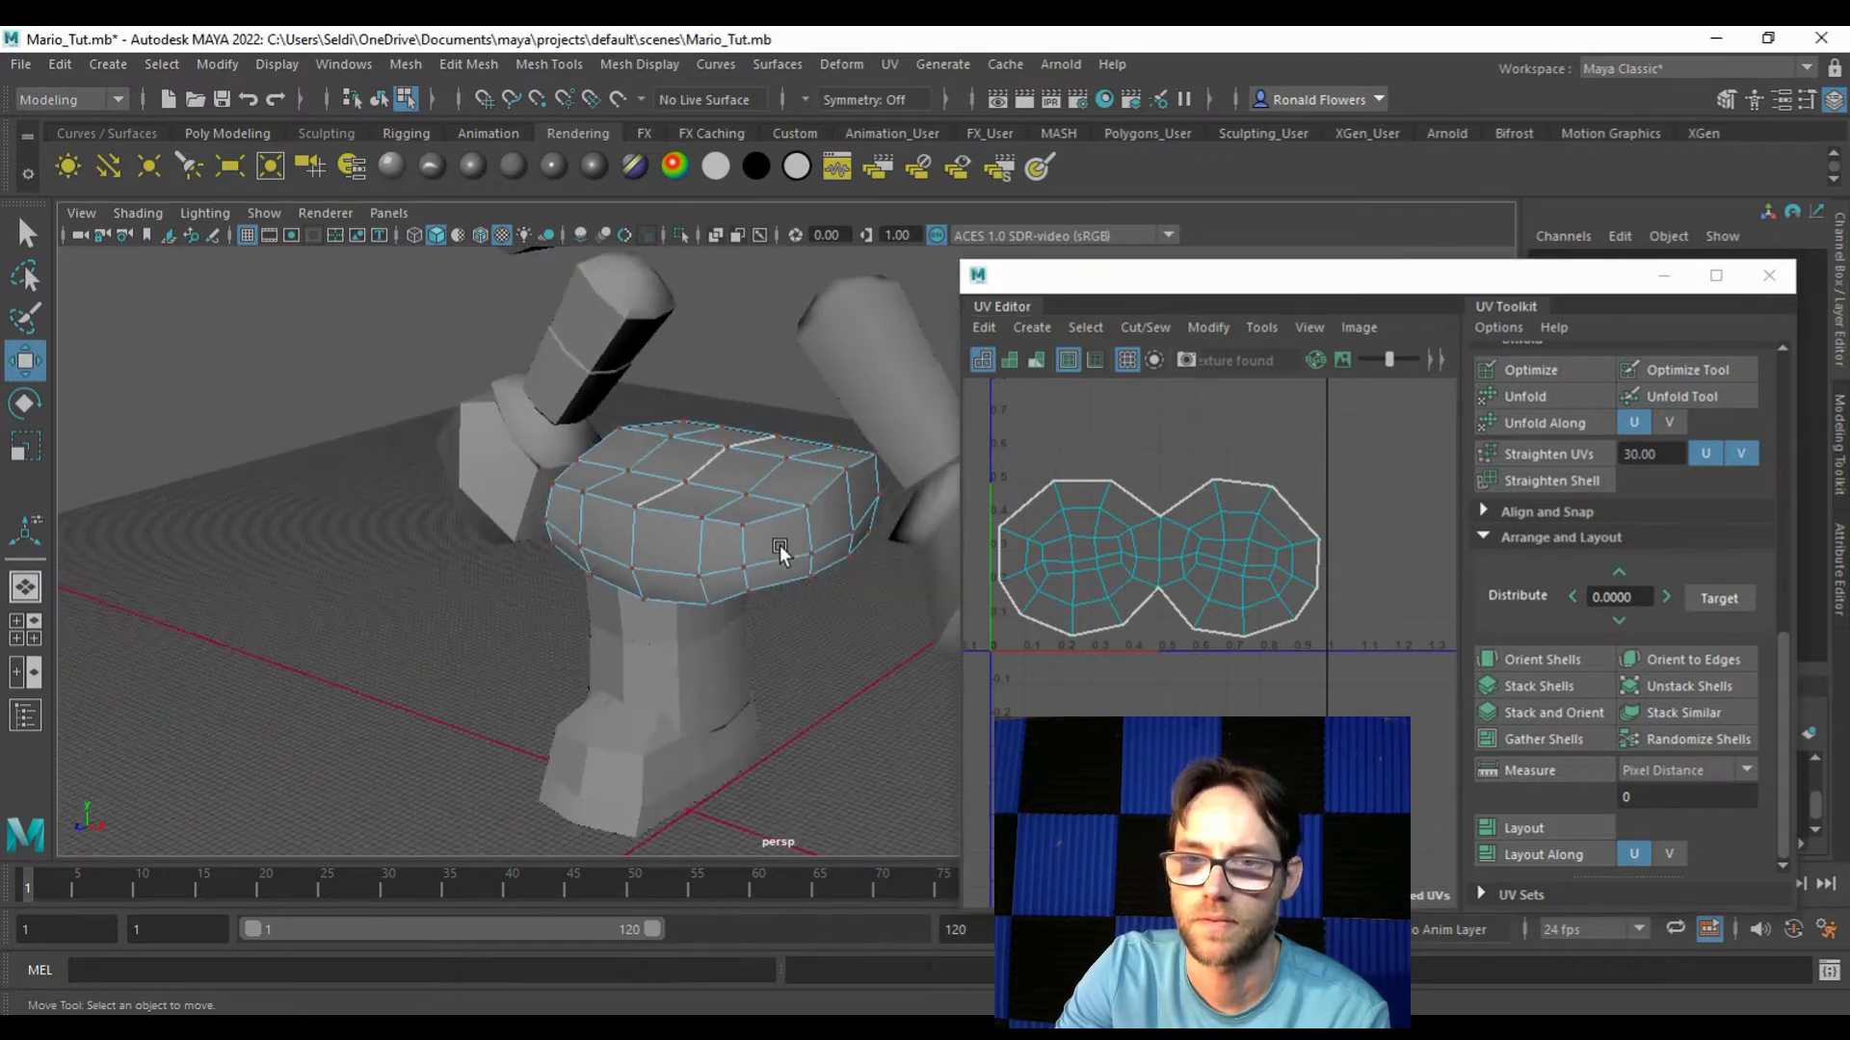
scroll(732, 482, up, 3)
click(695, 433)
alt+drag(696, 433, 655, 454)
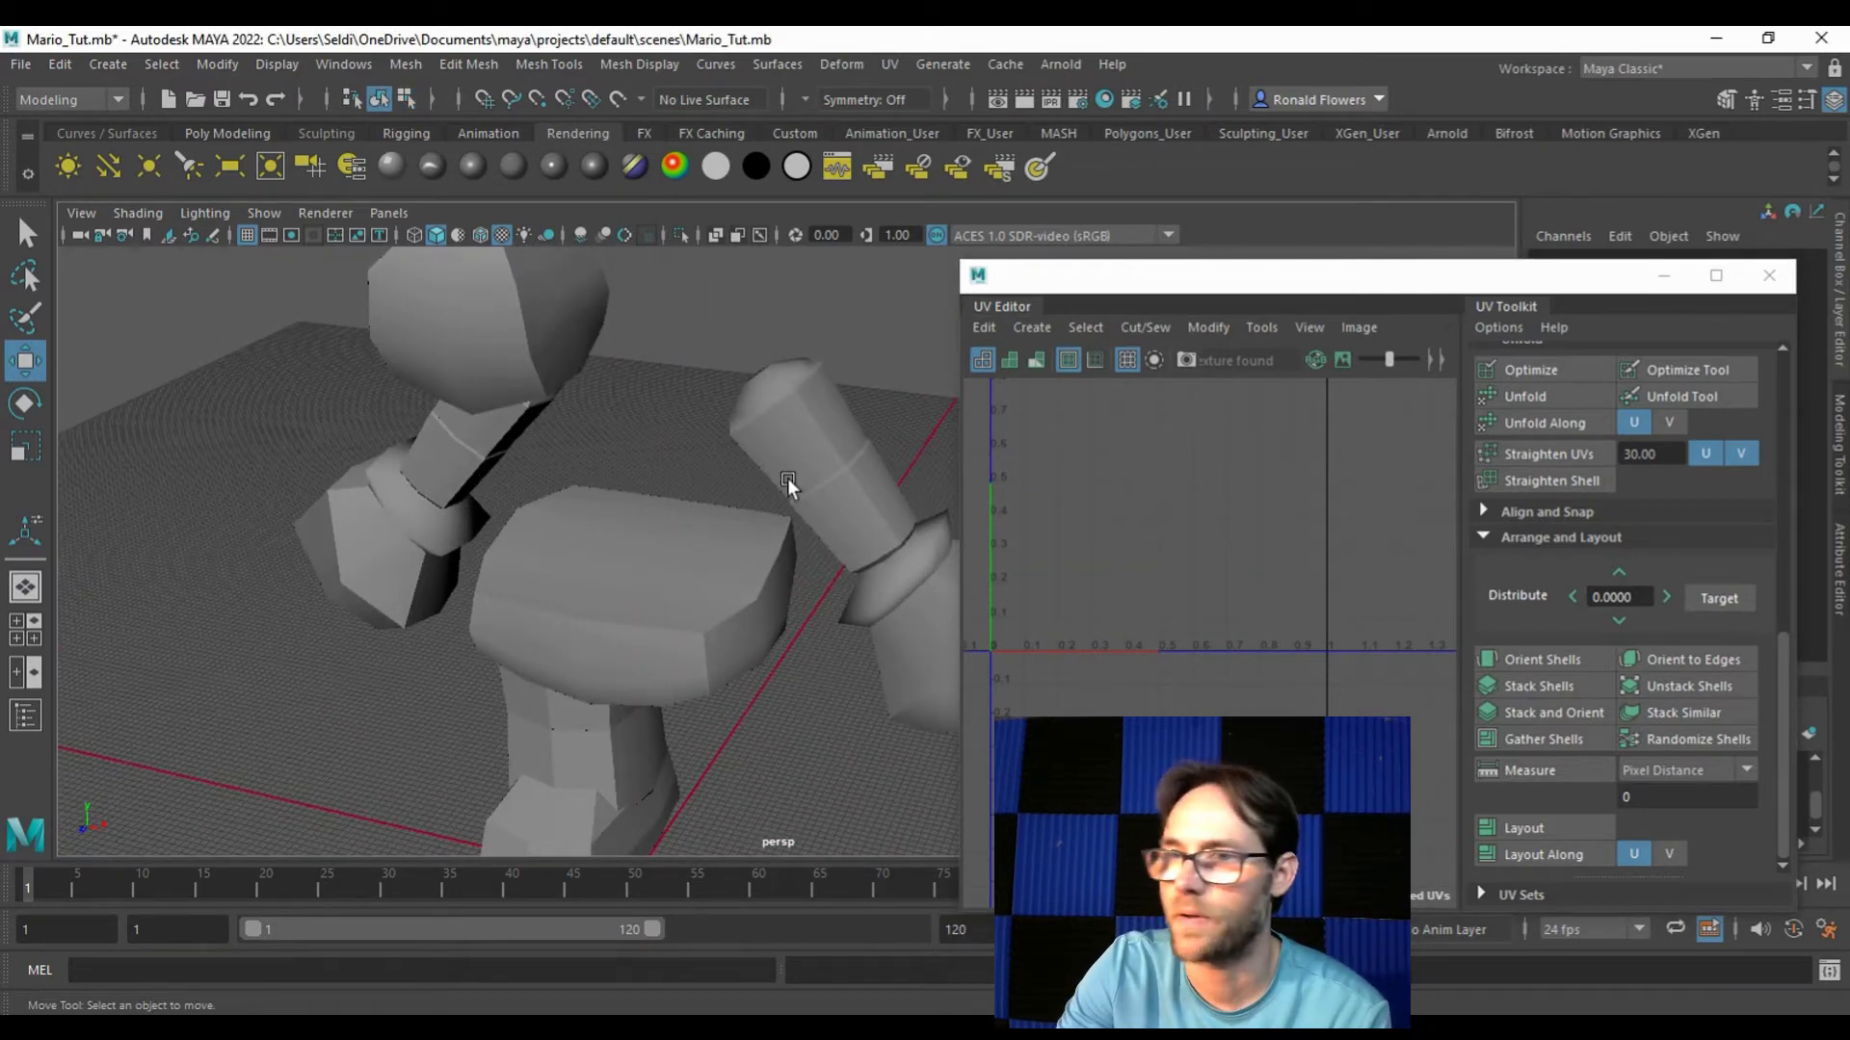
Step: Close the UV Editor, turn on the Hair layer's visibility and select the hair mesh
click(1769, 275)
scroll(1603, 805, up, 5)
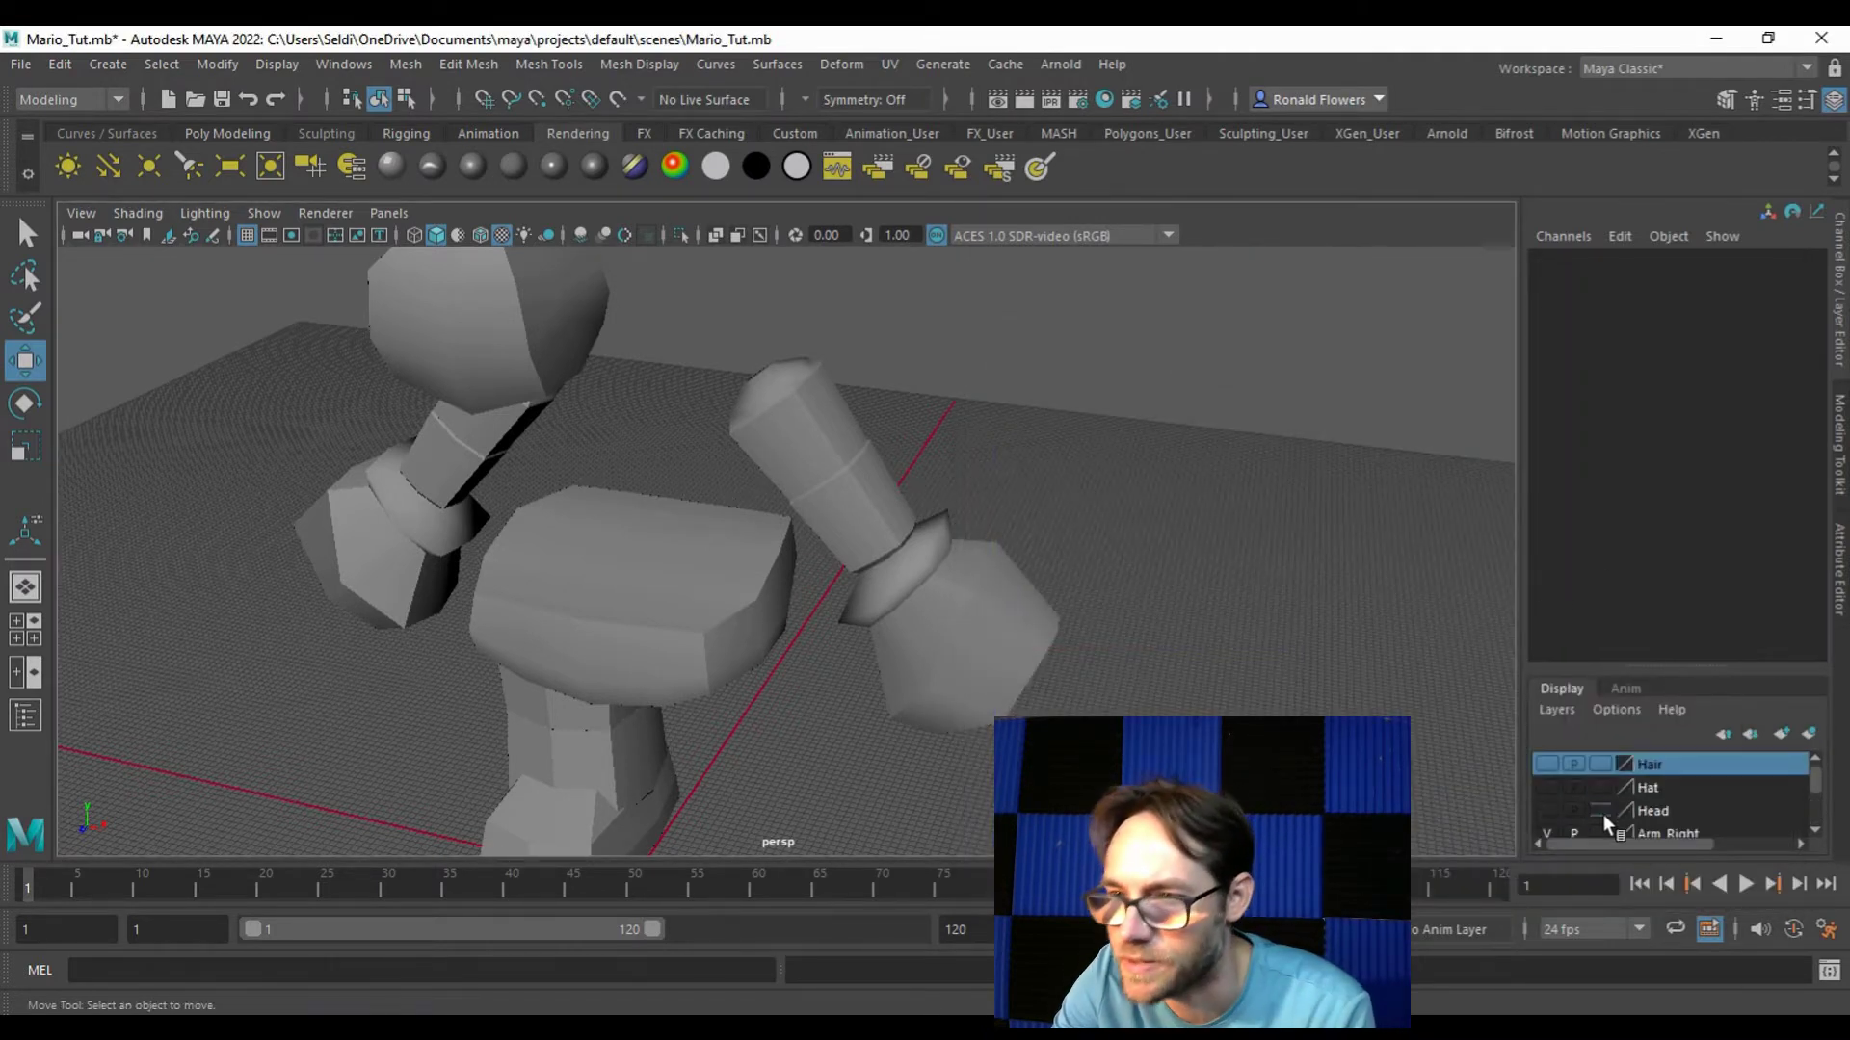
click(1549, 763)
scroll(1007, 493, up, 5)
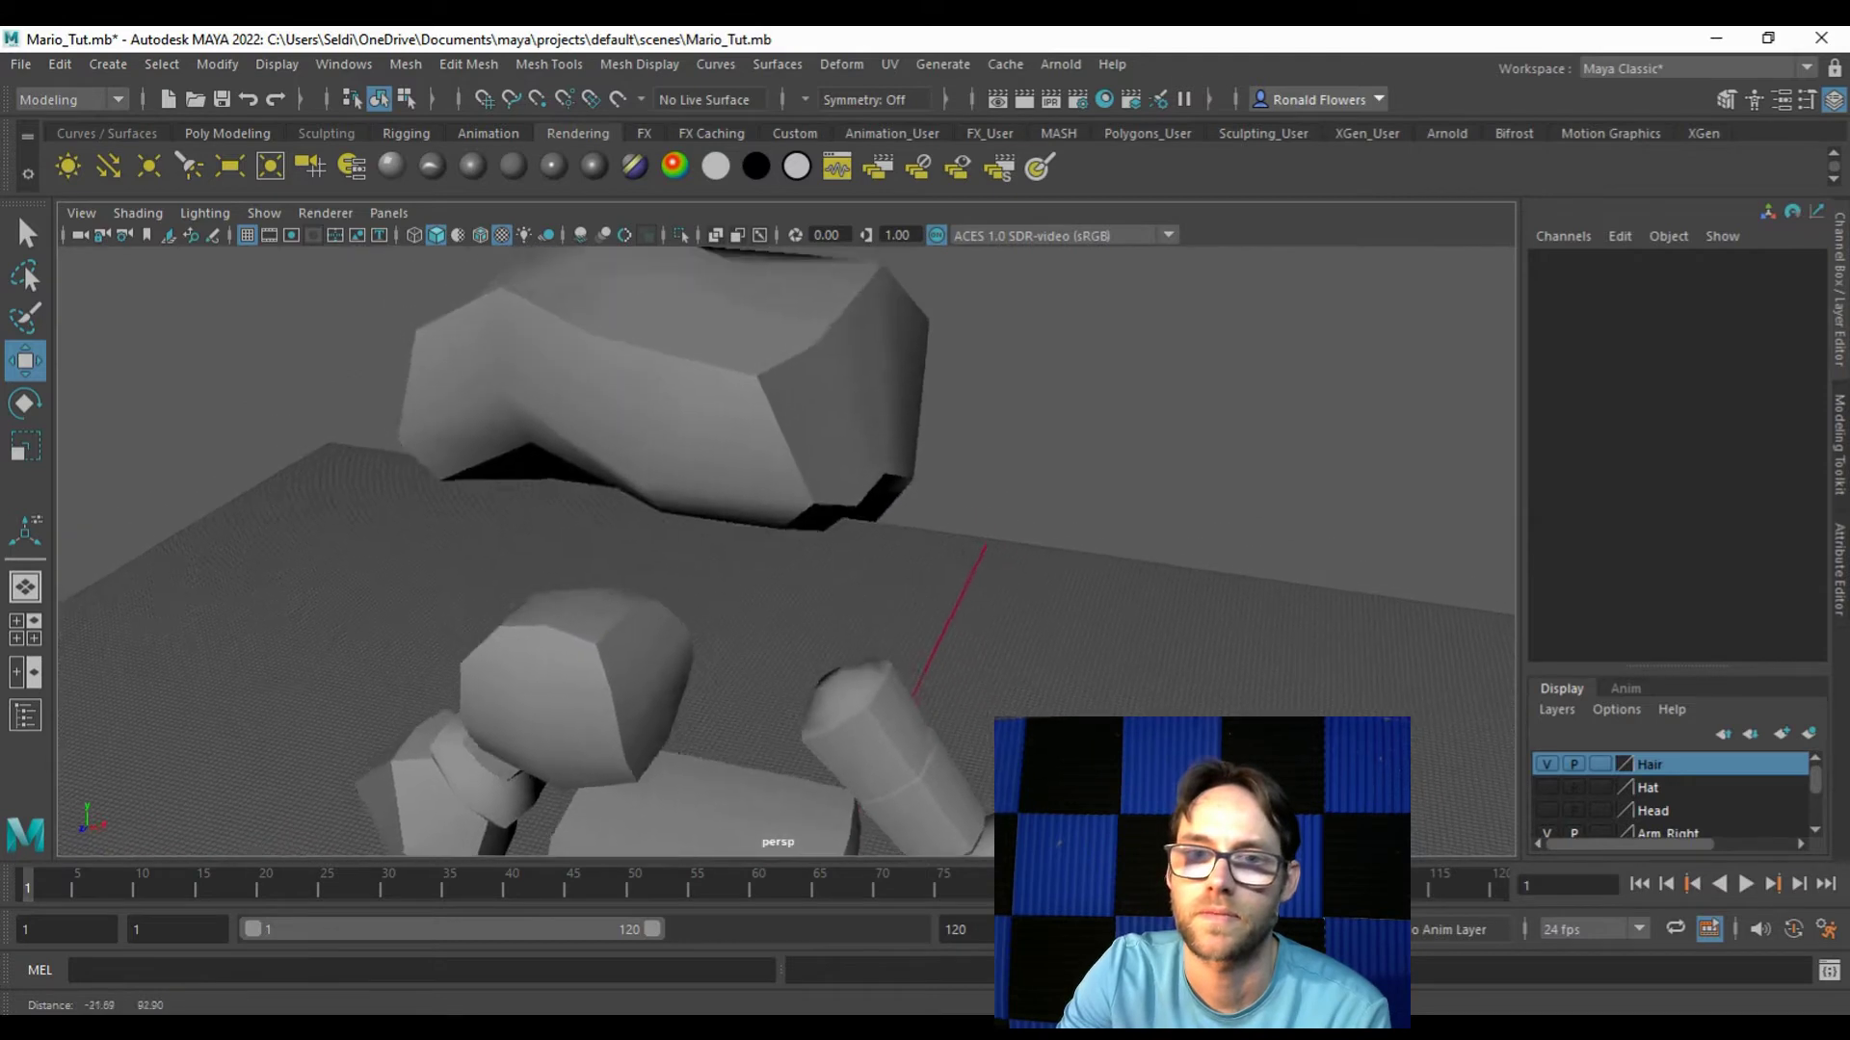
scroll(861, 547, down, 2)
click(870, 542)
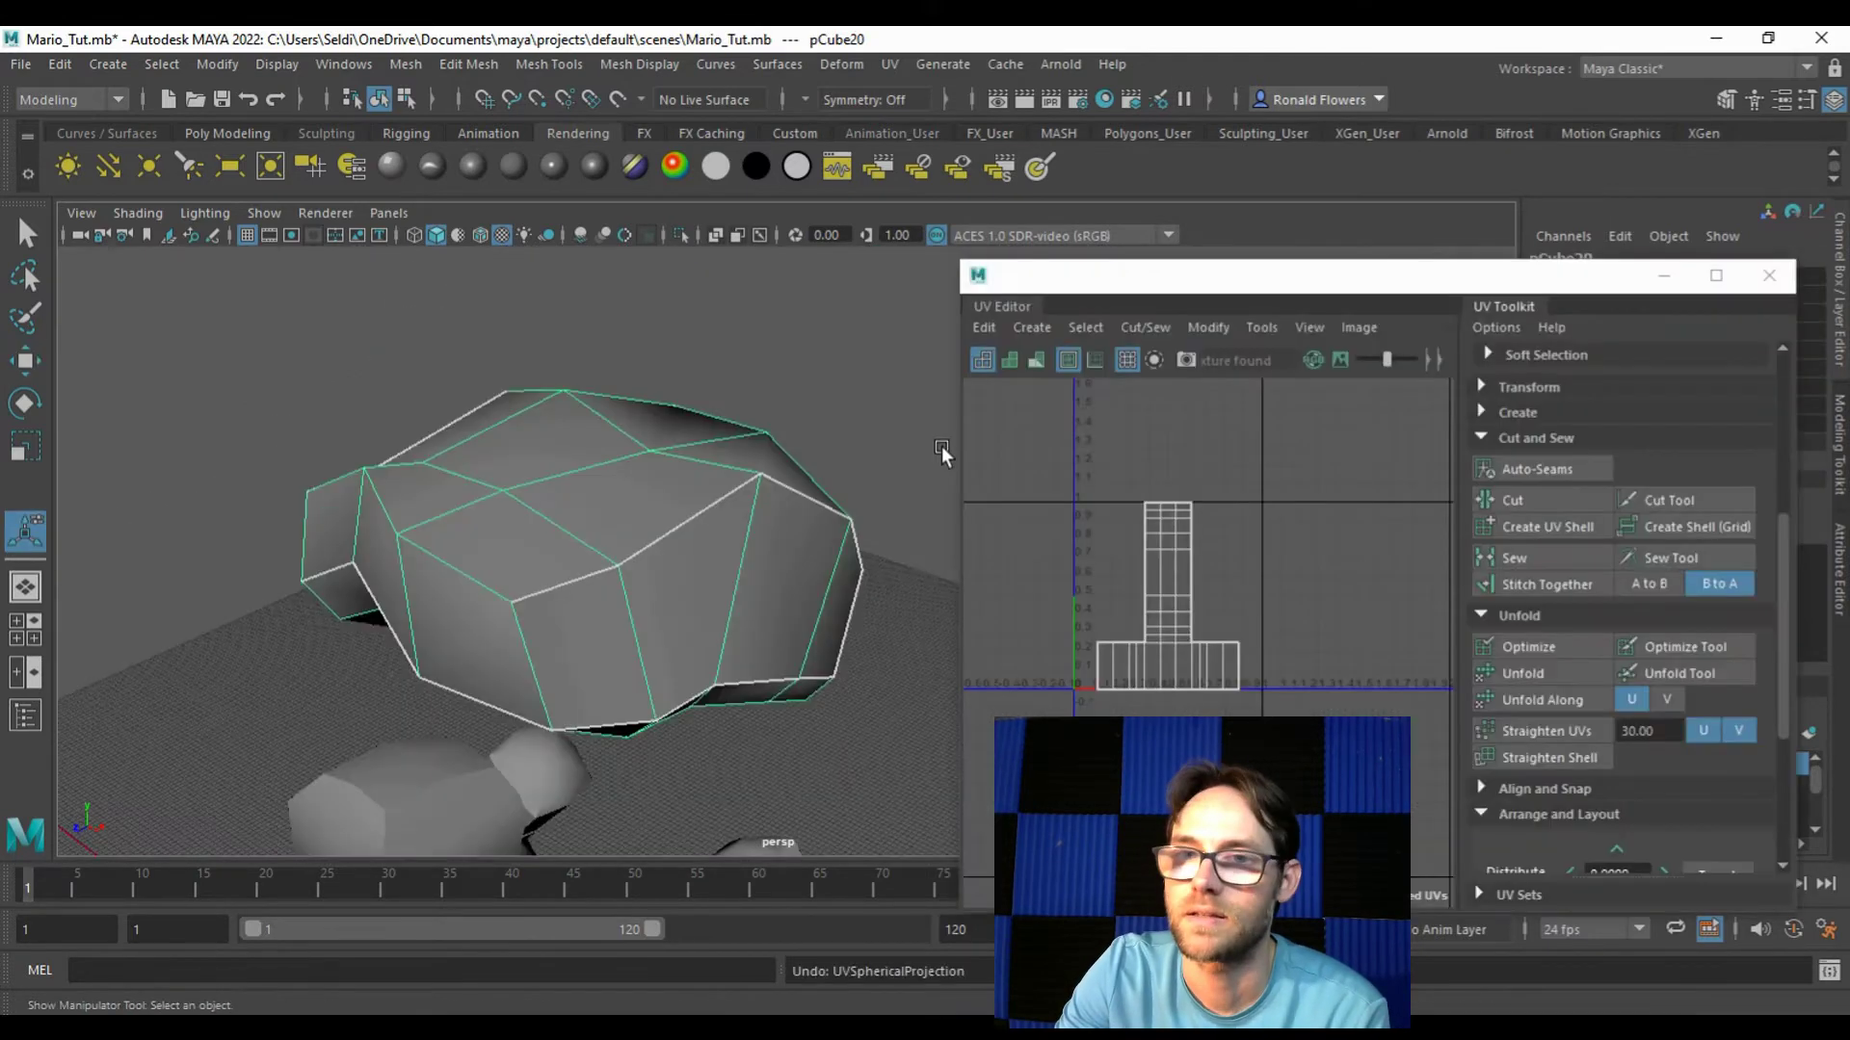
Step: Project planar UVs onto the hair from the Y axis with Bounding box fitting
click(1031, 327)
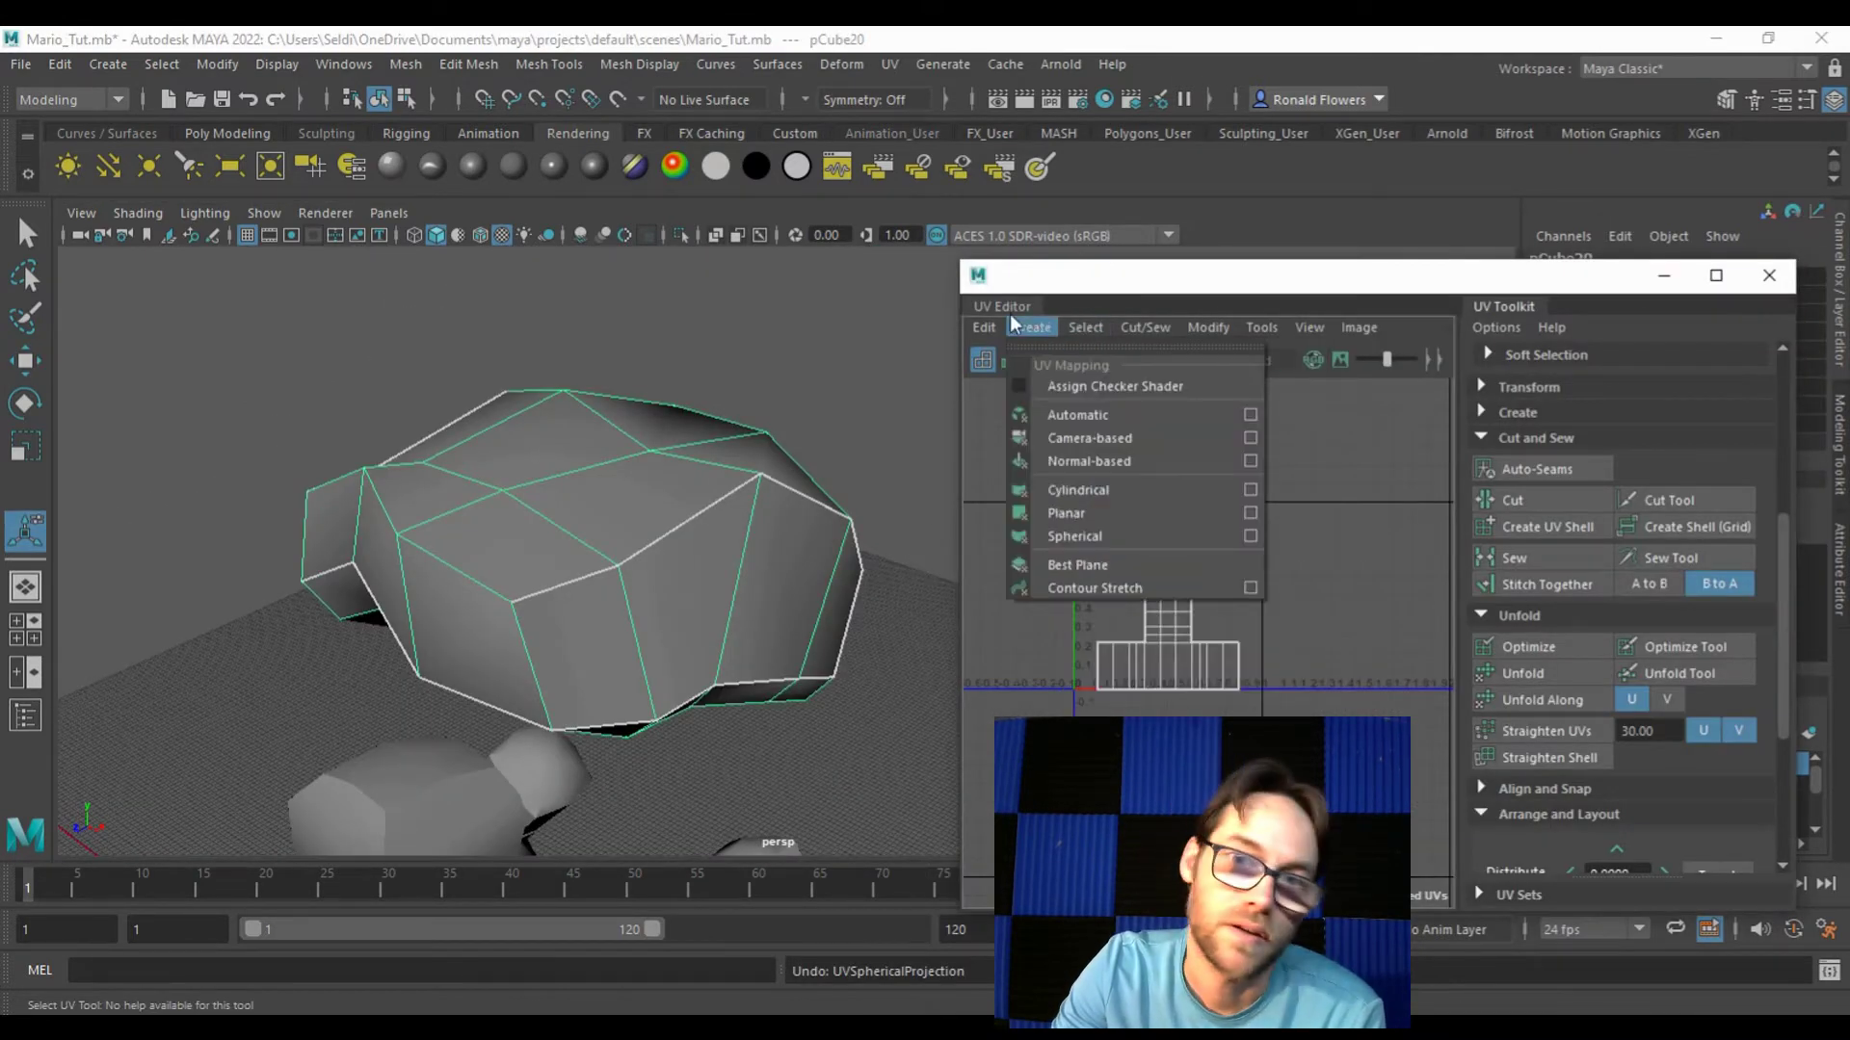
click(1032, 326)
alt+drag(734, 454, 700, 482)
alt+drag(552, 523, 758, 575)
alt+middle_drag(709, 574, 710, 570)
alt+drag(711, 569, 551, 520)
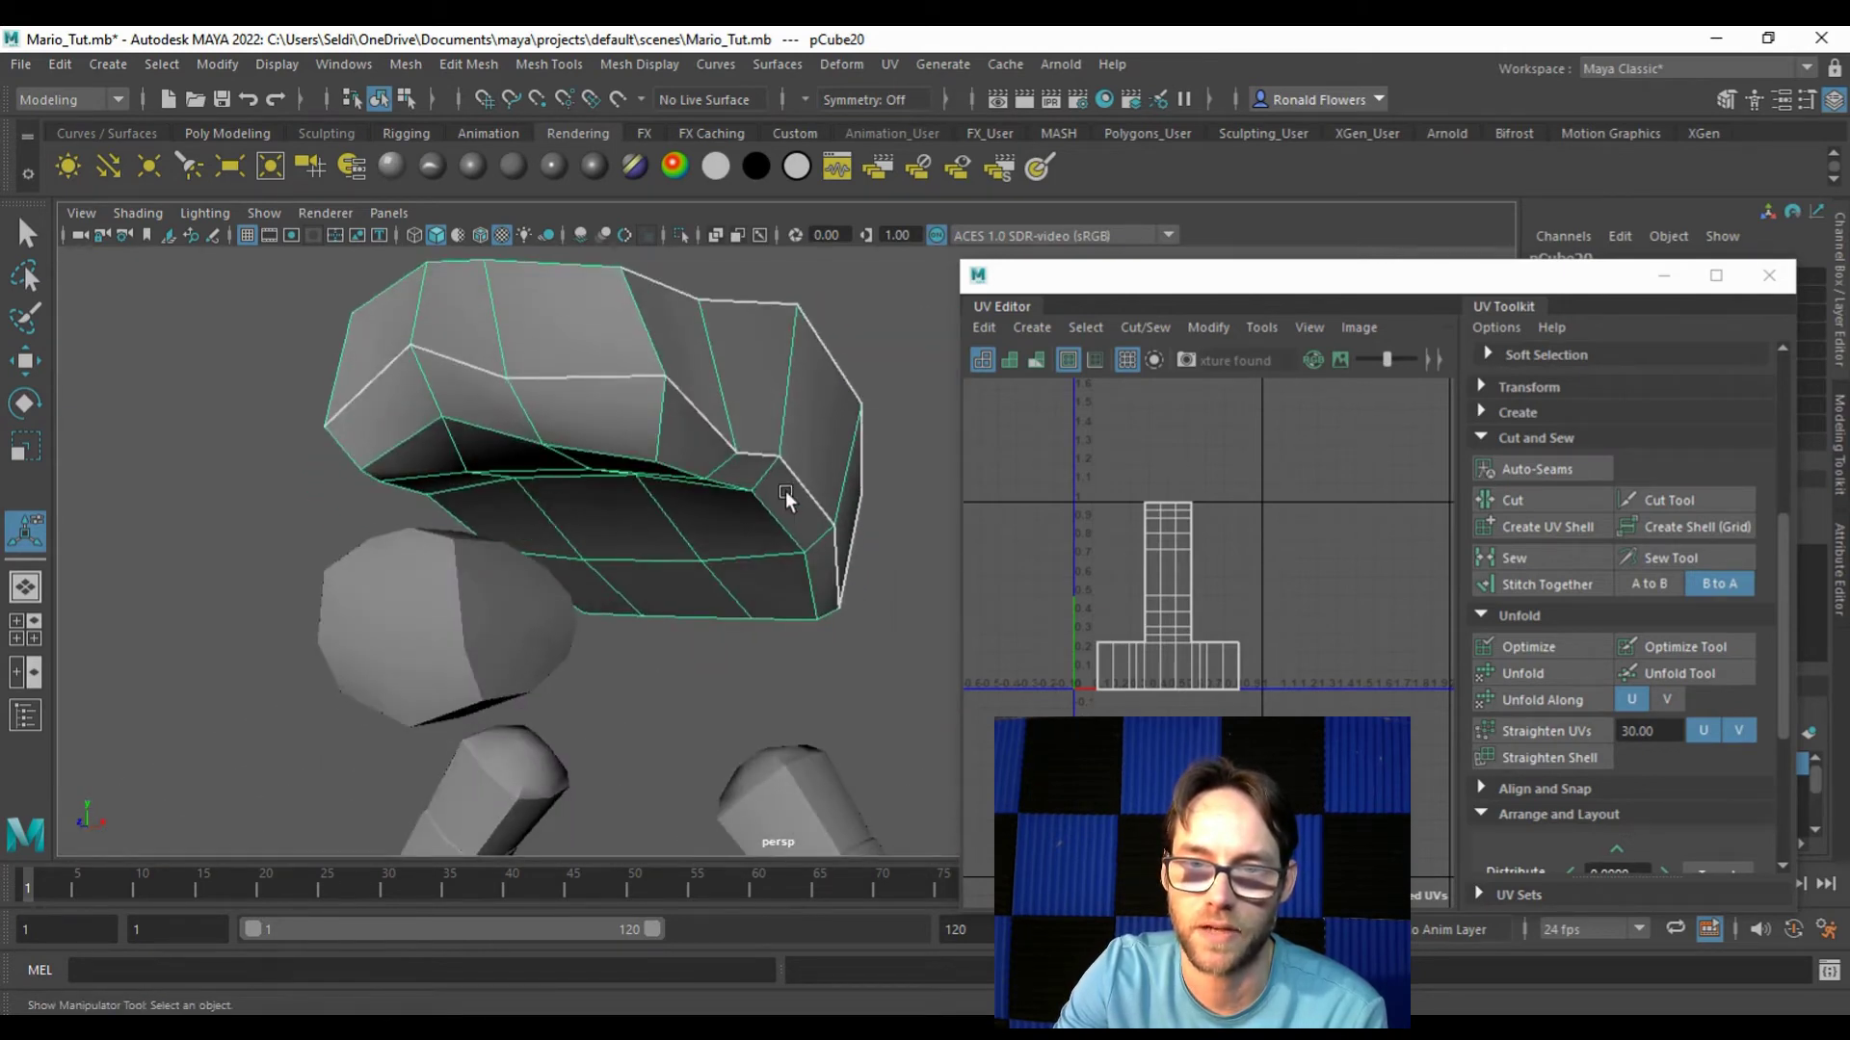
mouse_move(594, 520)
alt+mouse_down()
mouse_move(760, 500)
mouse_move(574, 516)
mouse_move(541, 549)
mouse_move(578, 534)
alt+mouse_up()
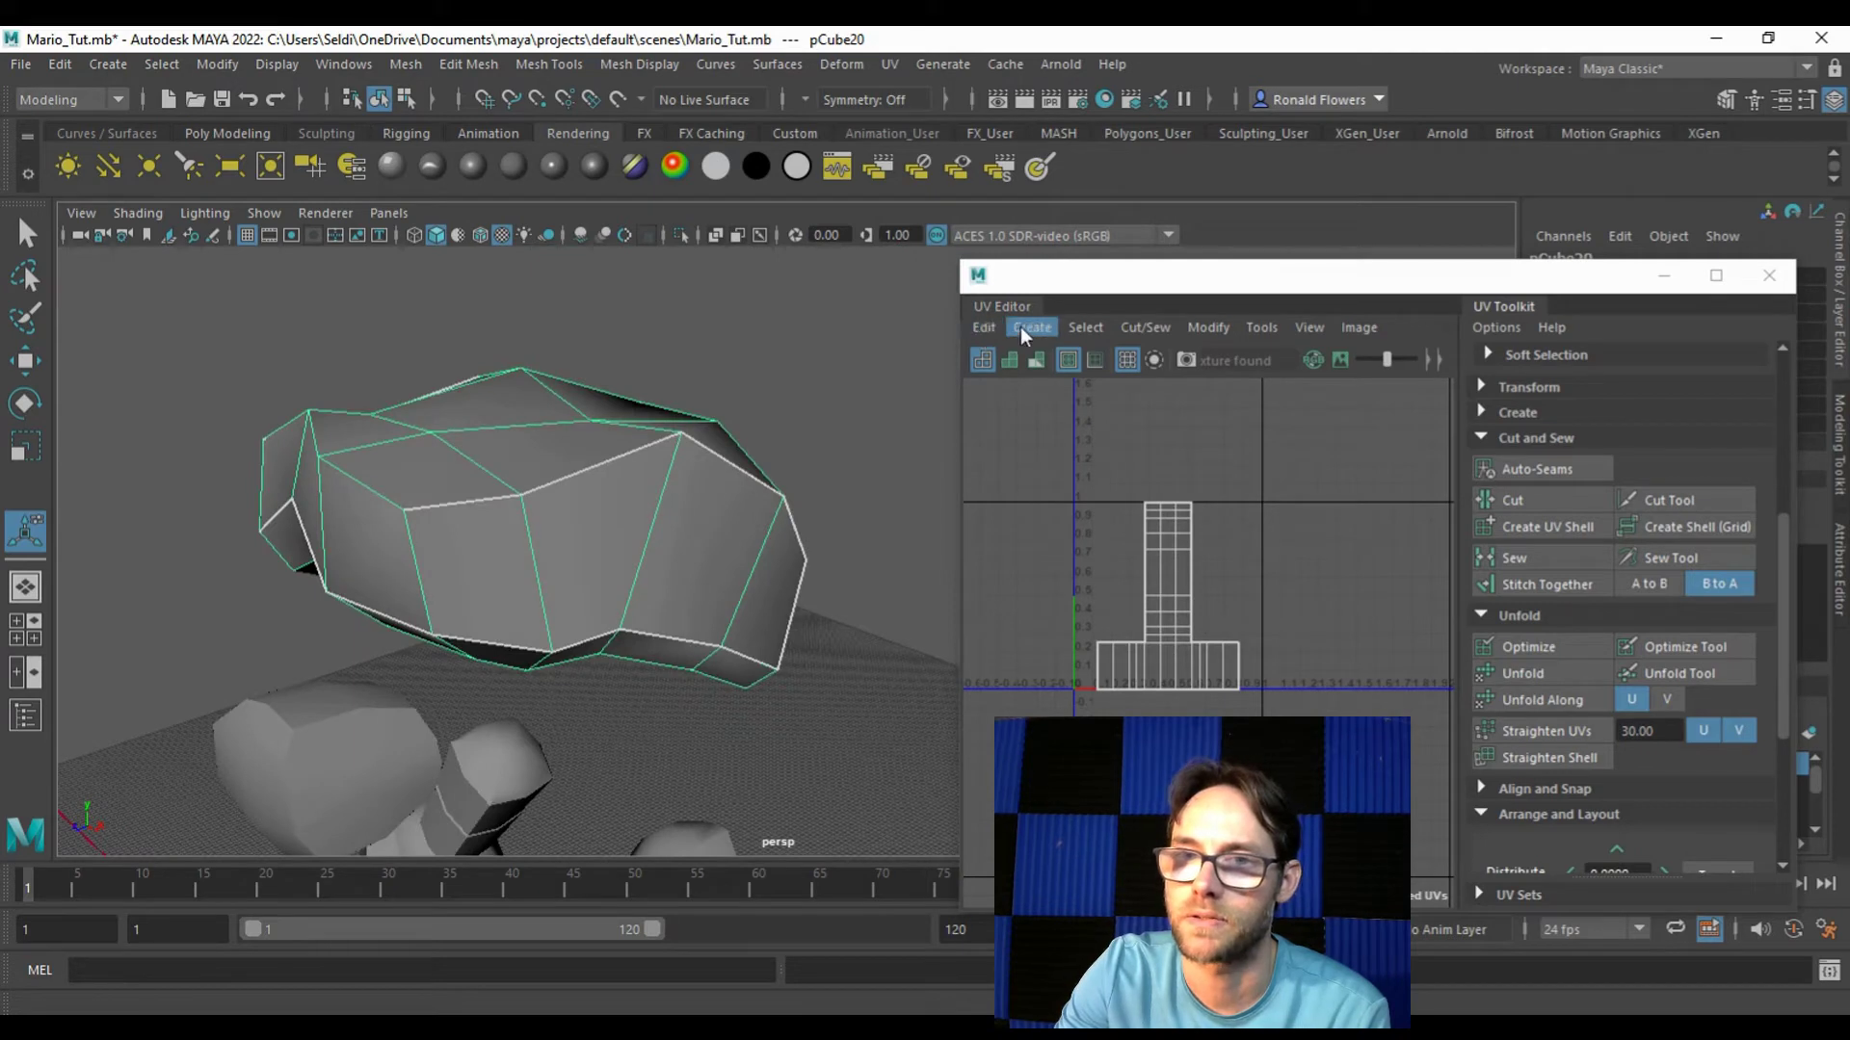
click(1020, 326)
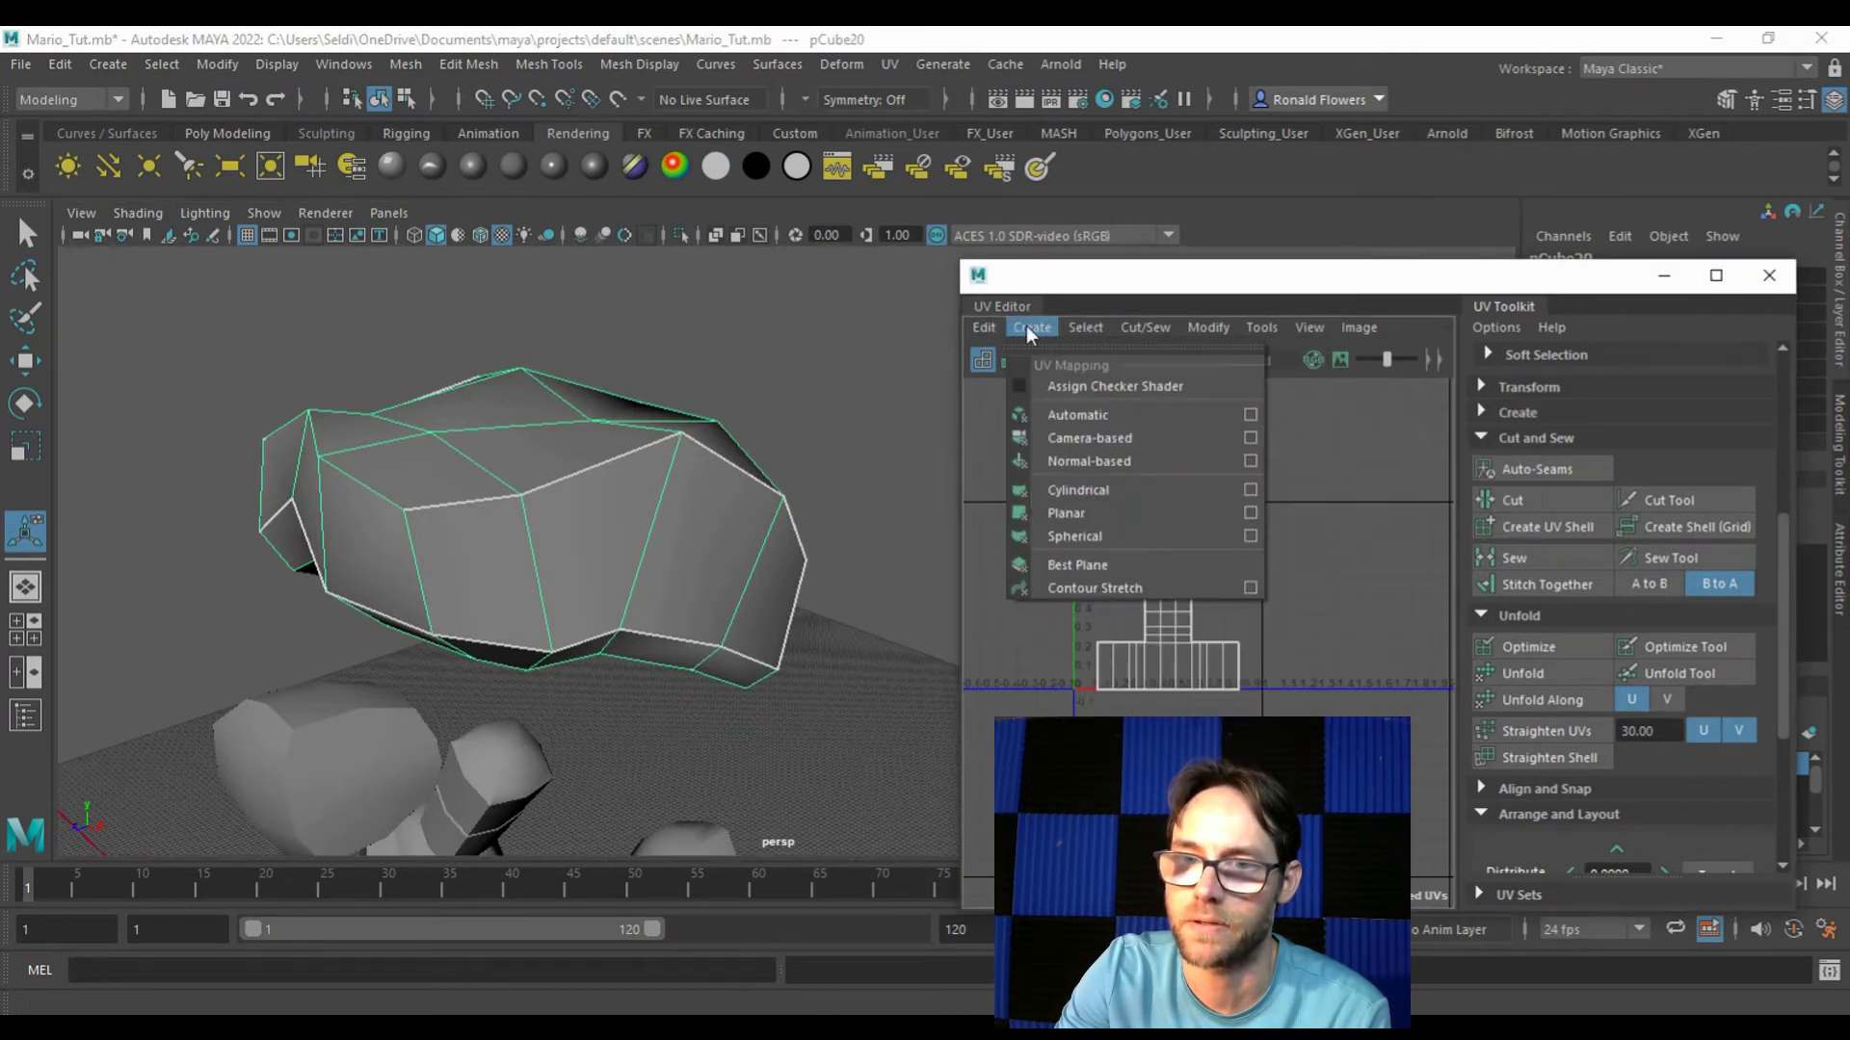
click(1248, 511)
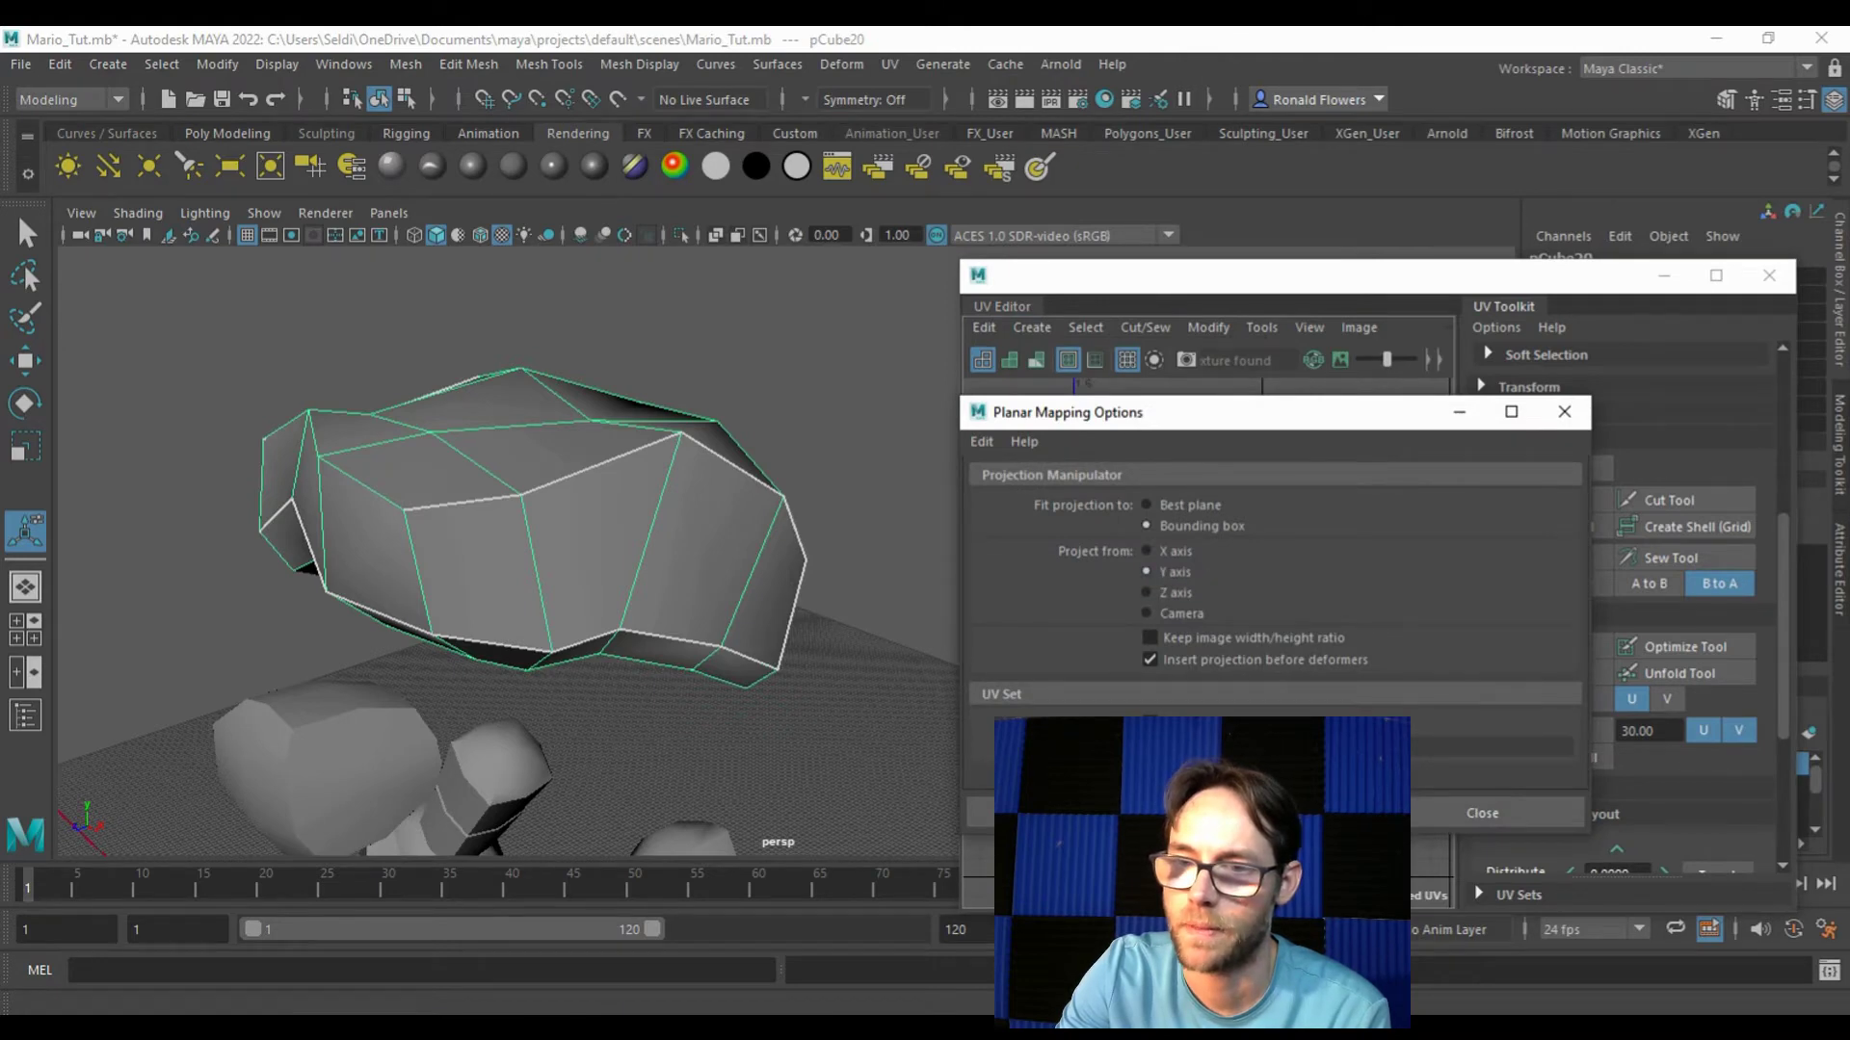
click(1276, 813)
click(1465, 810)
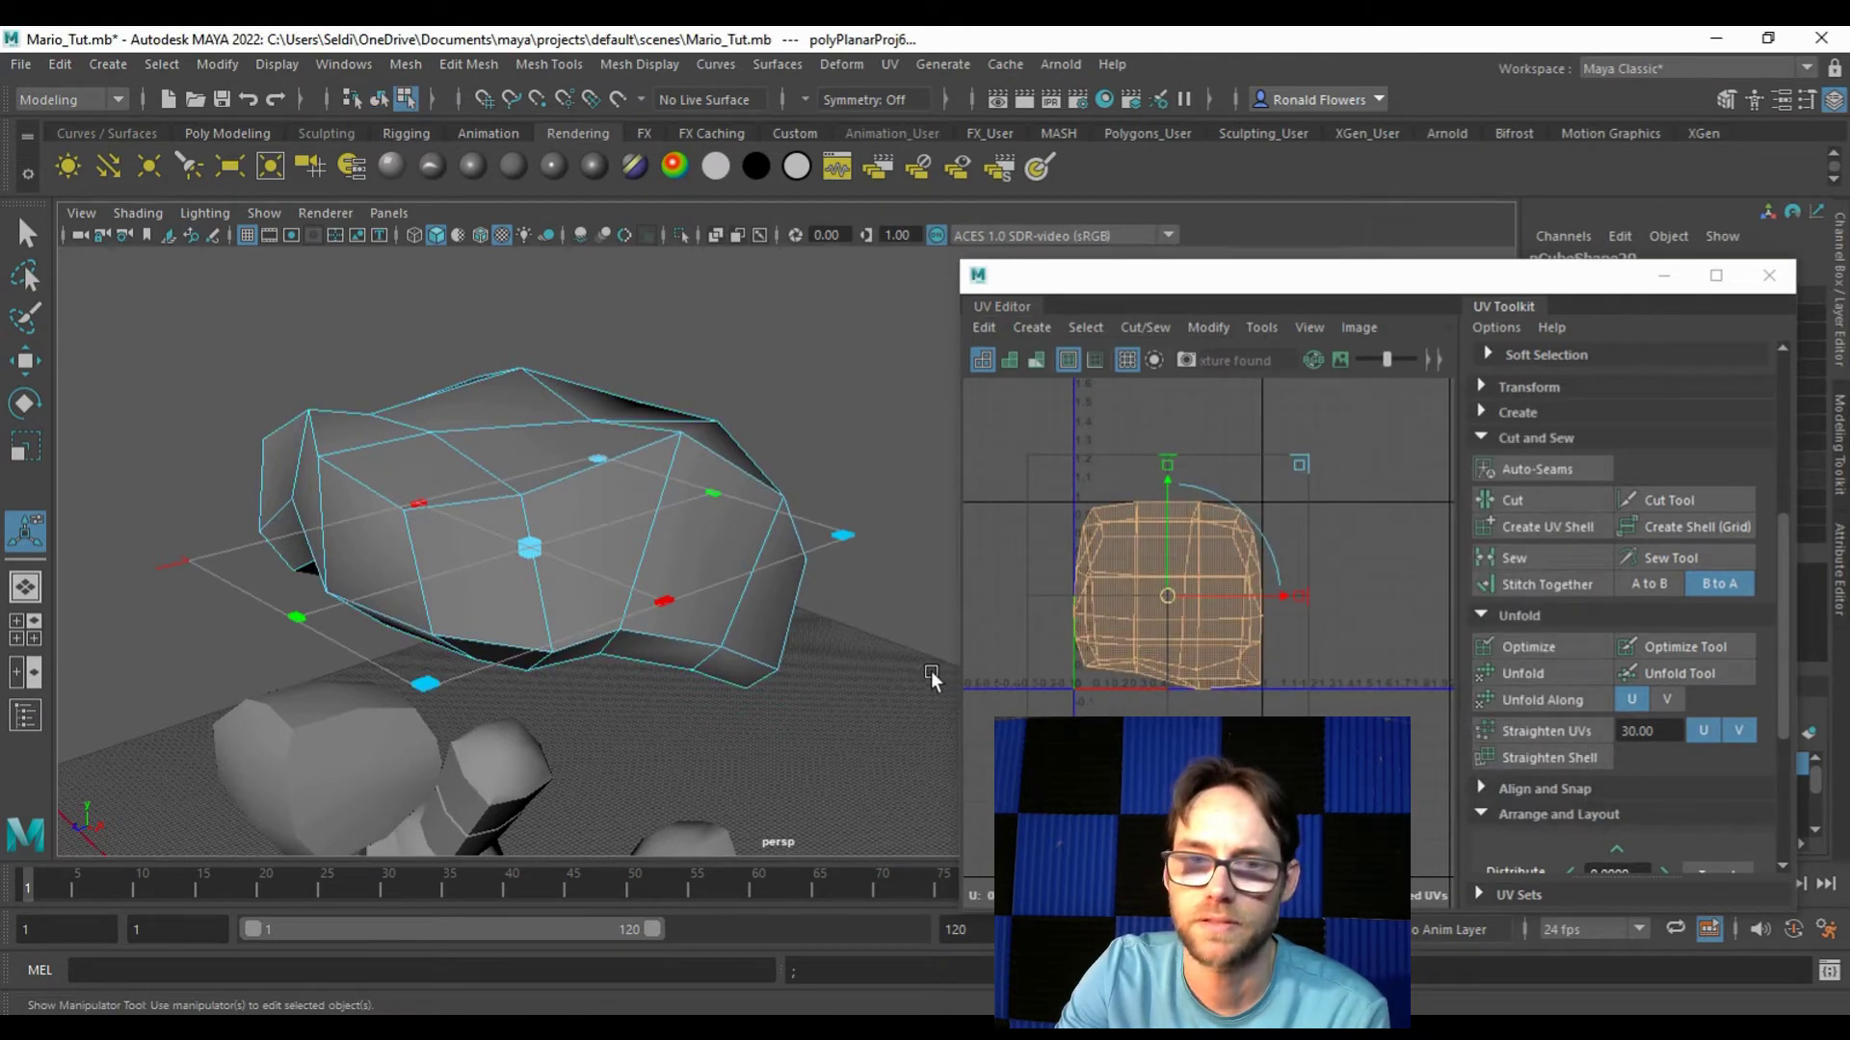
alt+drag(578, 703, 651, 709)
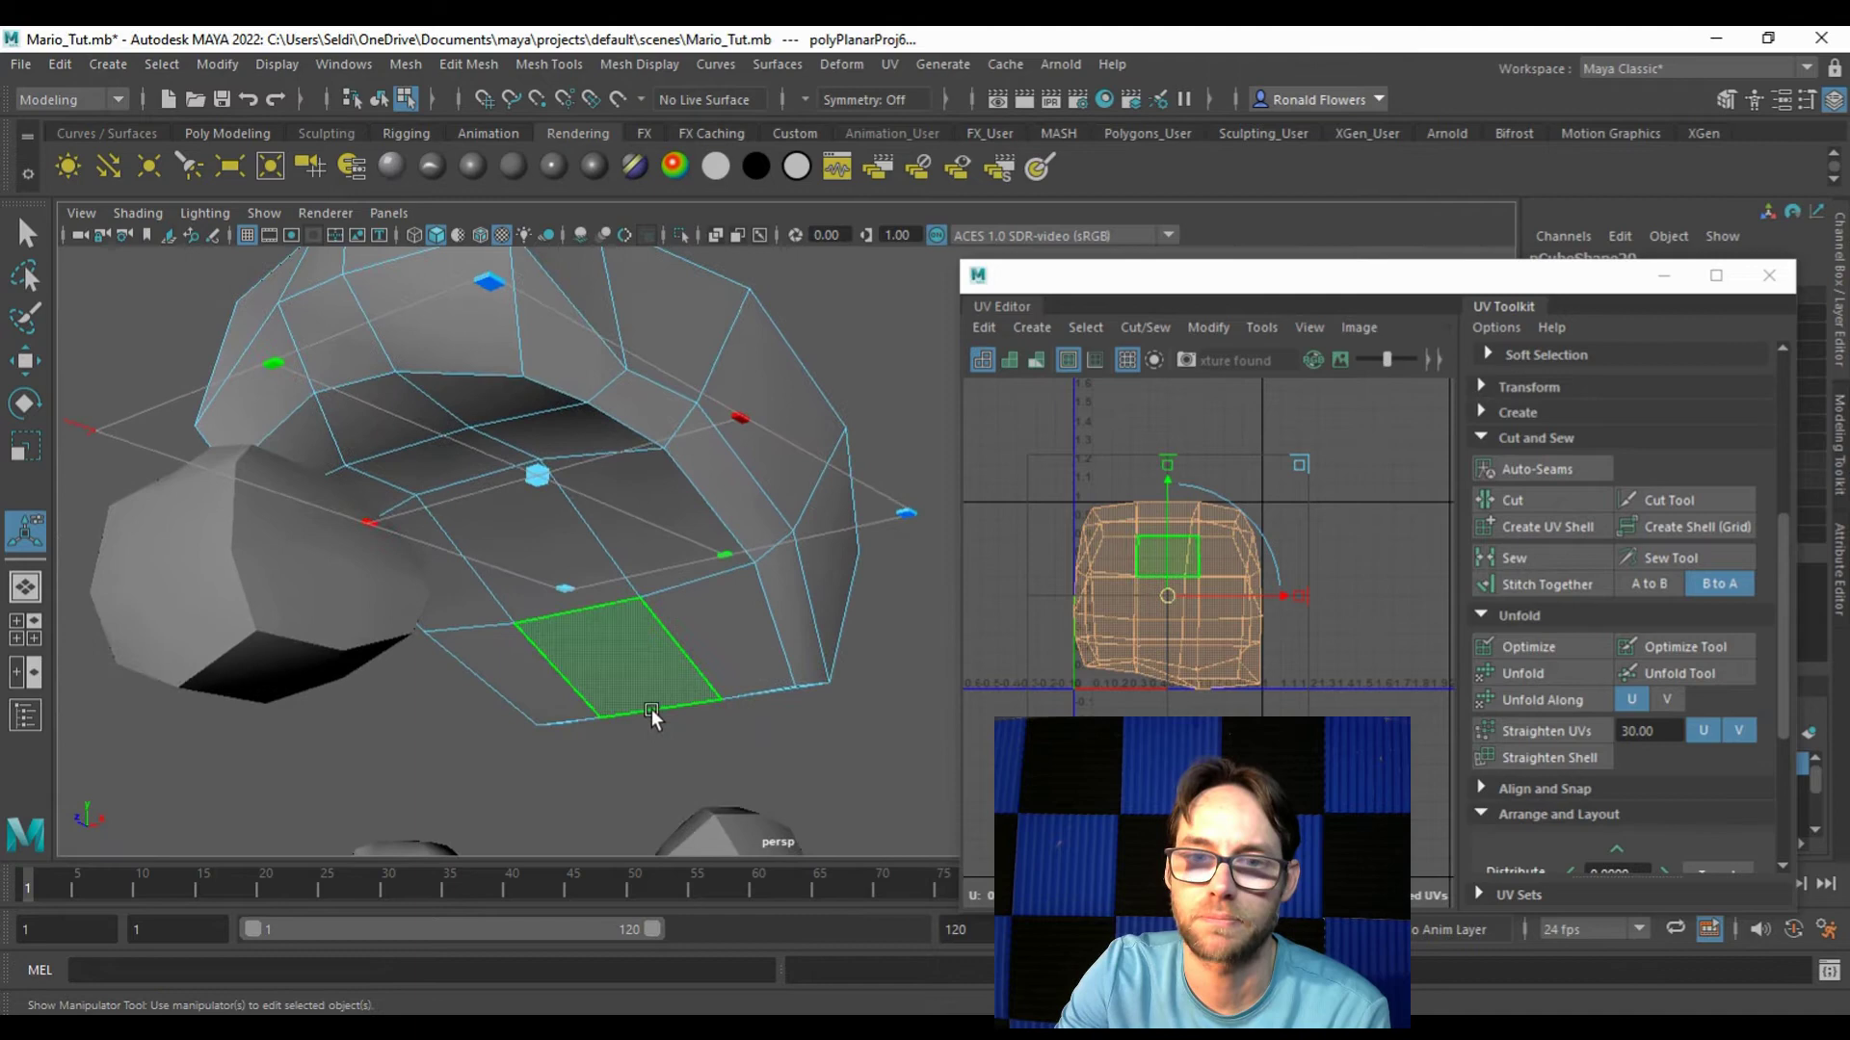
Step: In Edge mode, select the hair's seam edges, including the vertical one
right_drag(734, 406, 718, 339)
click(682, 633)
alt+drag(682, 634, 603, 591)
click(624, 508)
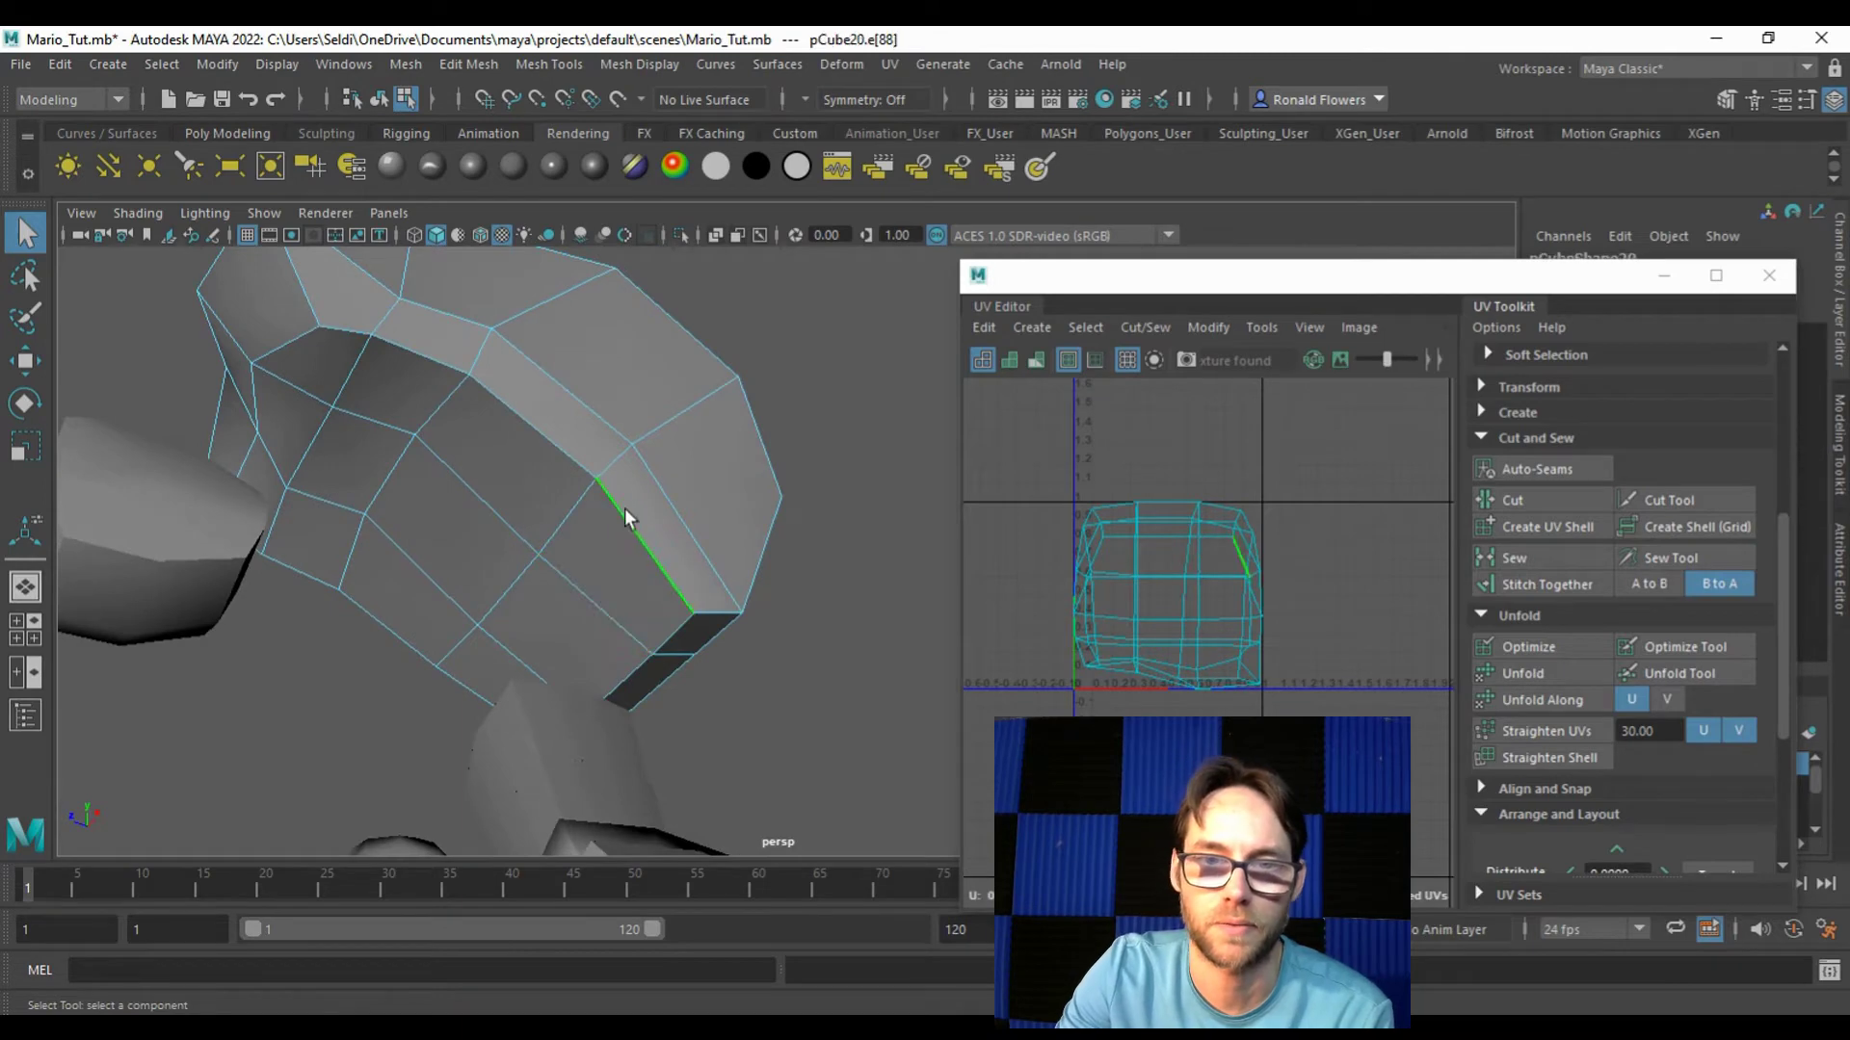
alt+drag(392, 417, 765, 389)
click(489, 467)
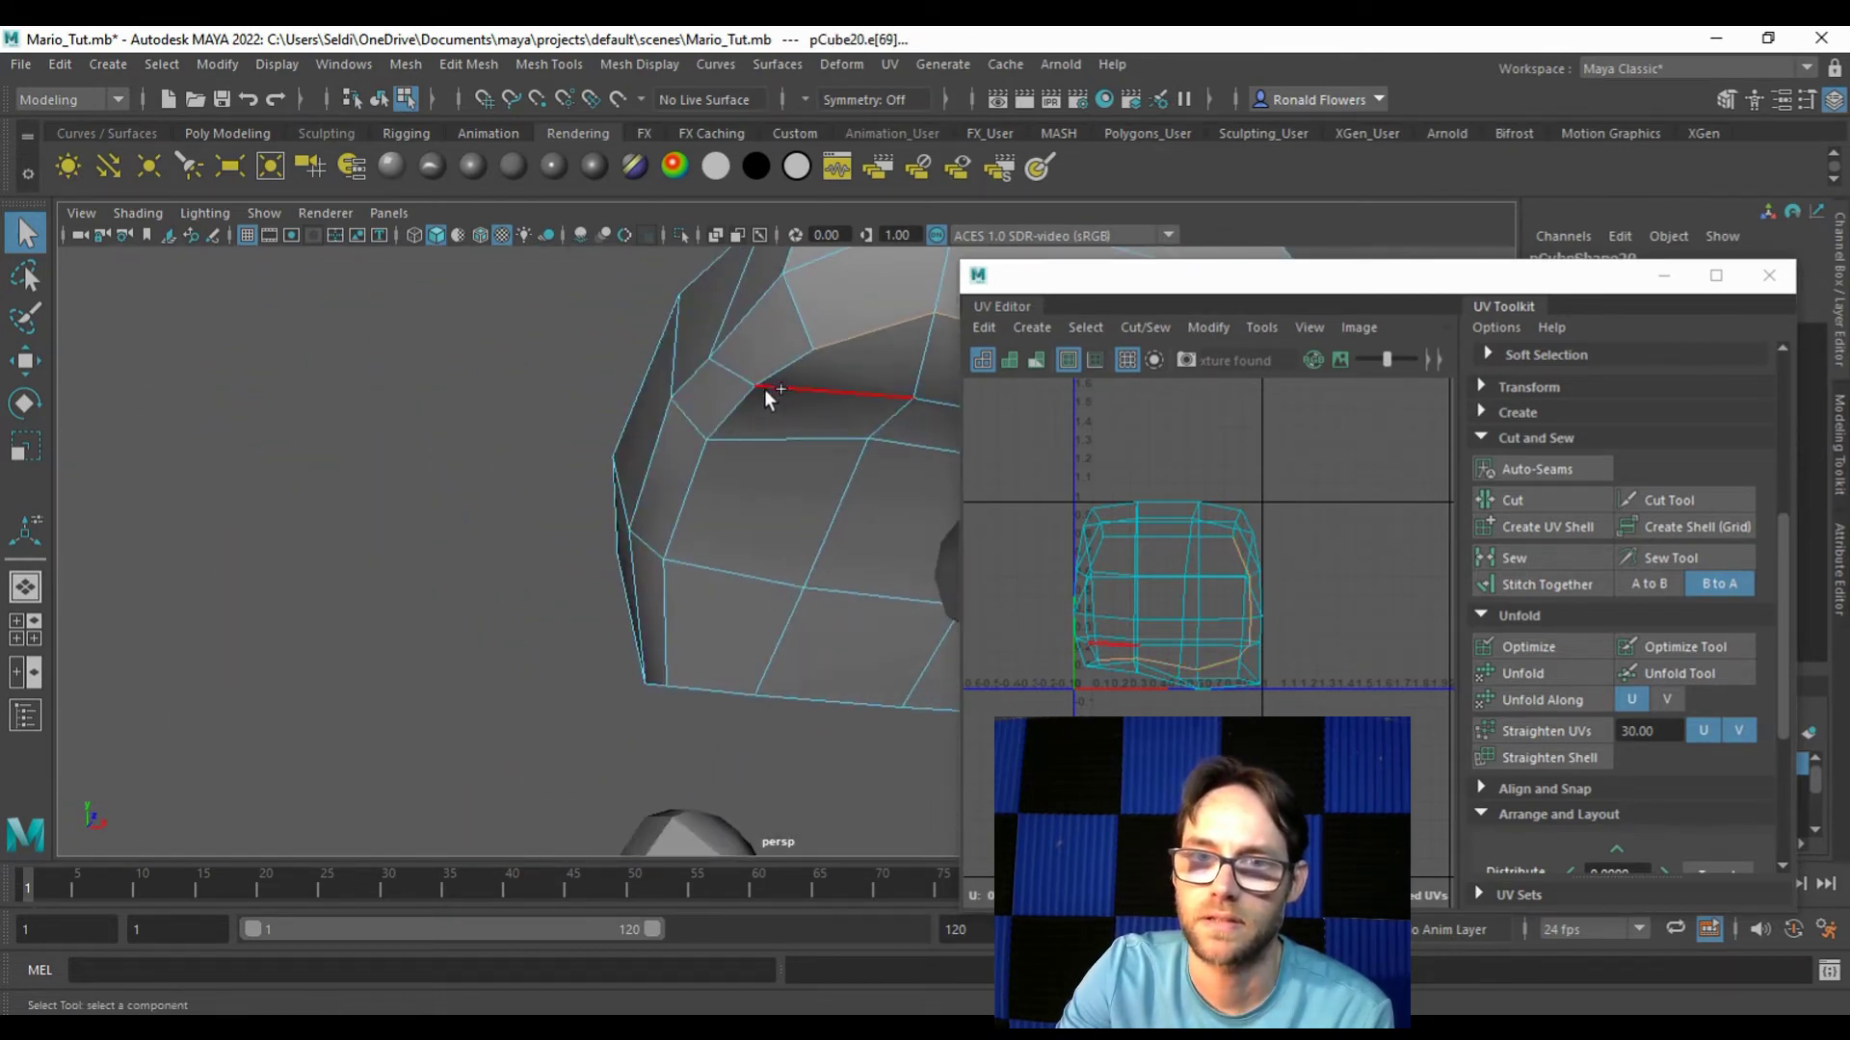
click(641, 660)
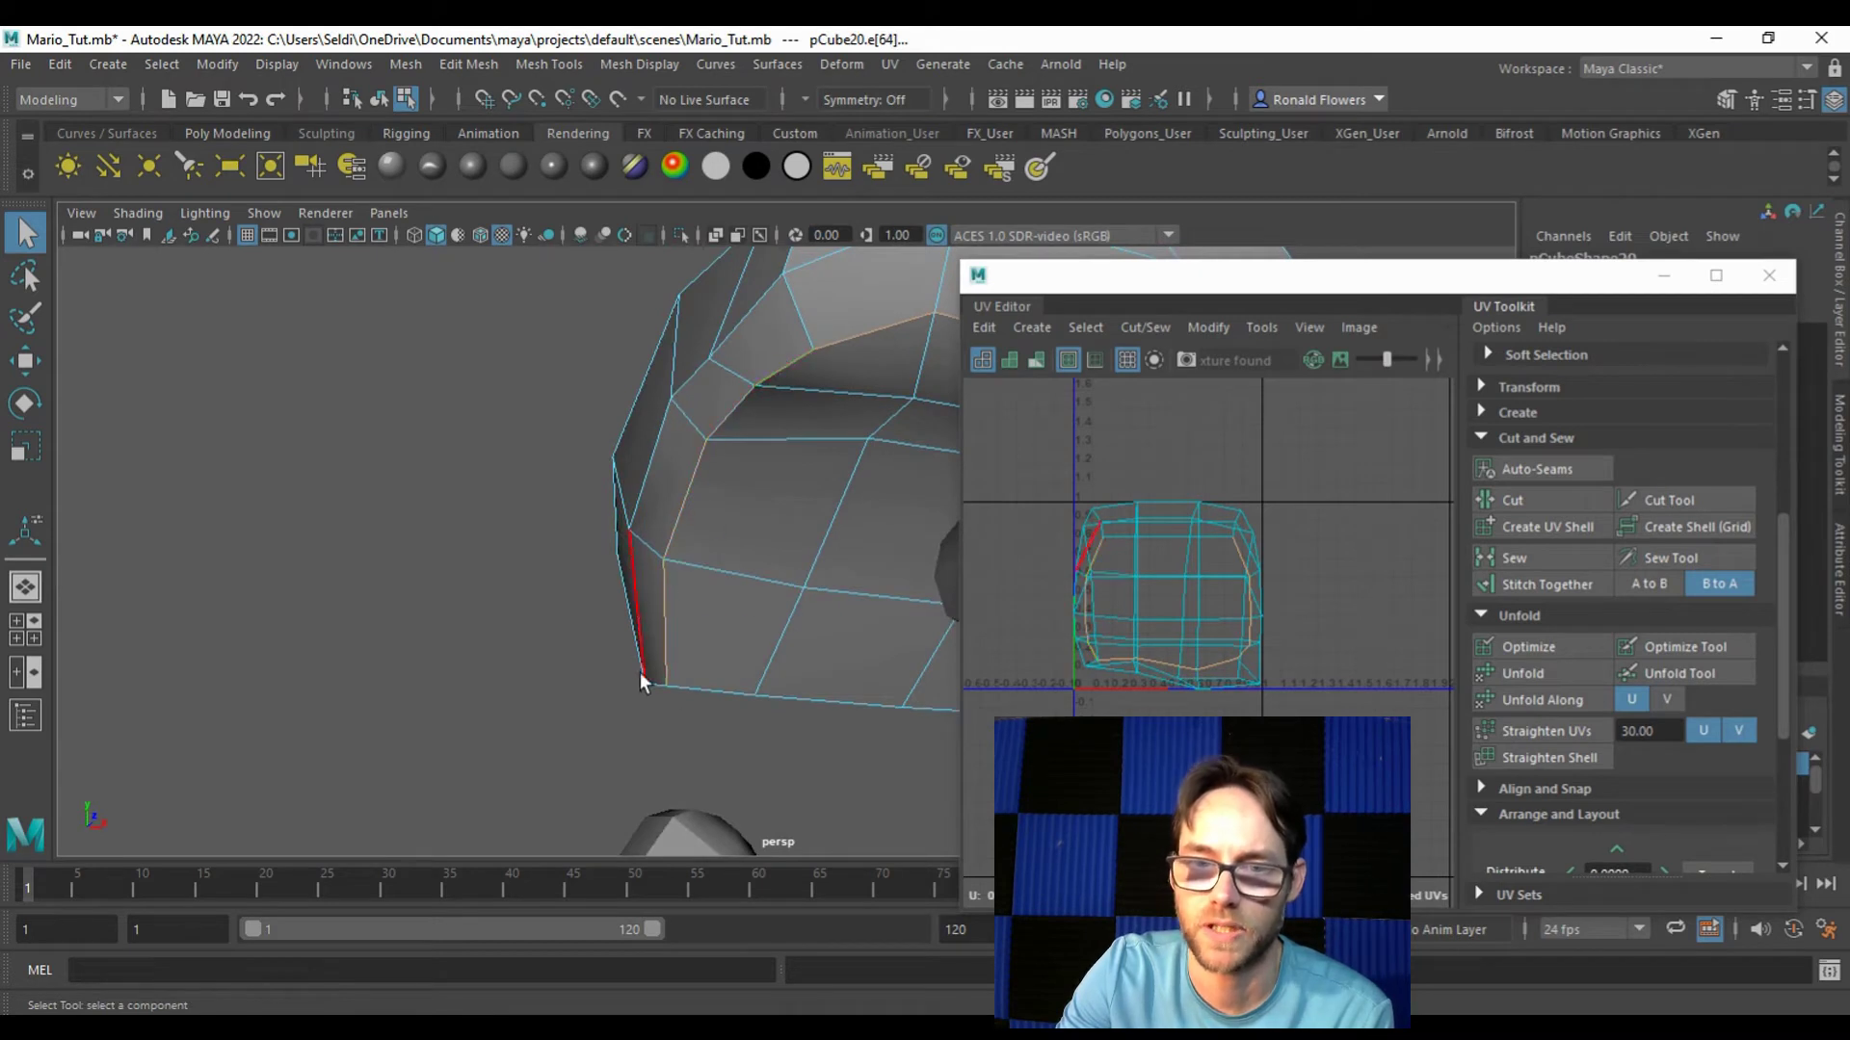
alt+drag(756, 657, 611, 632)
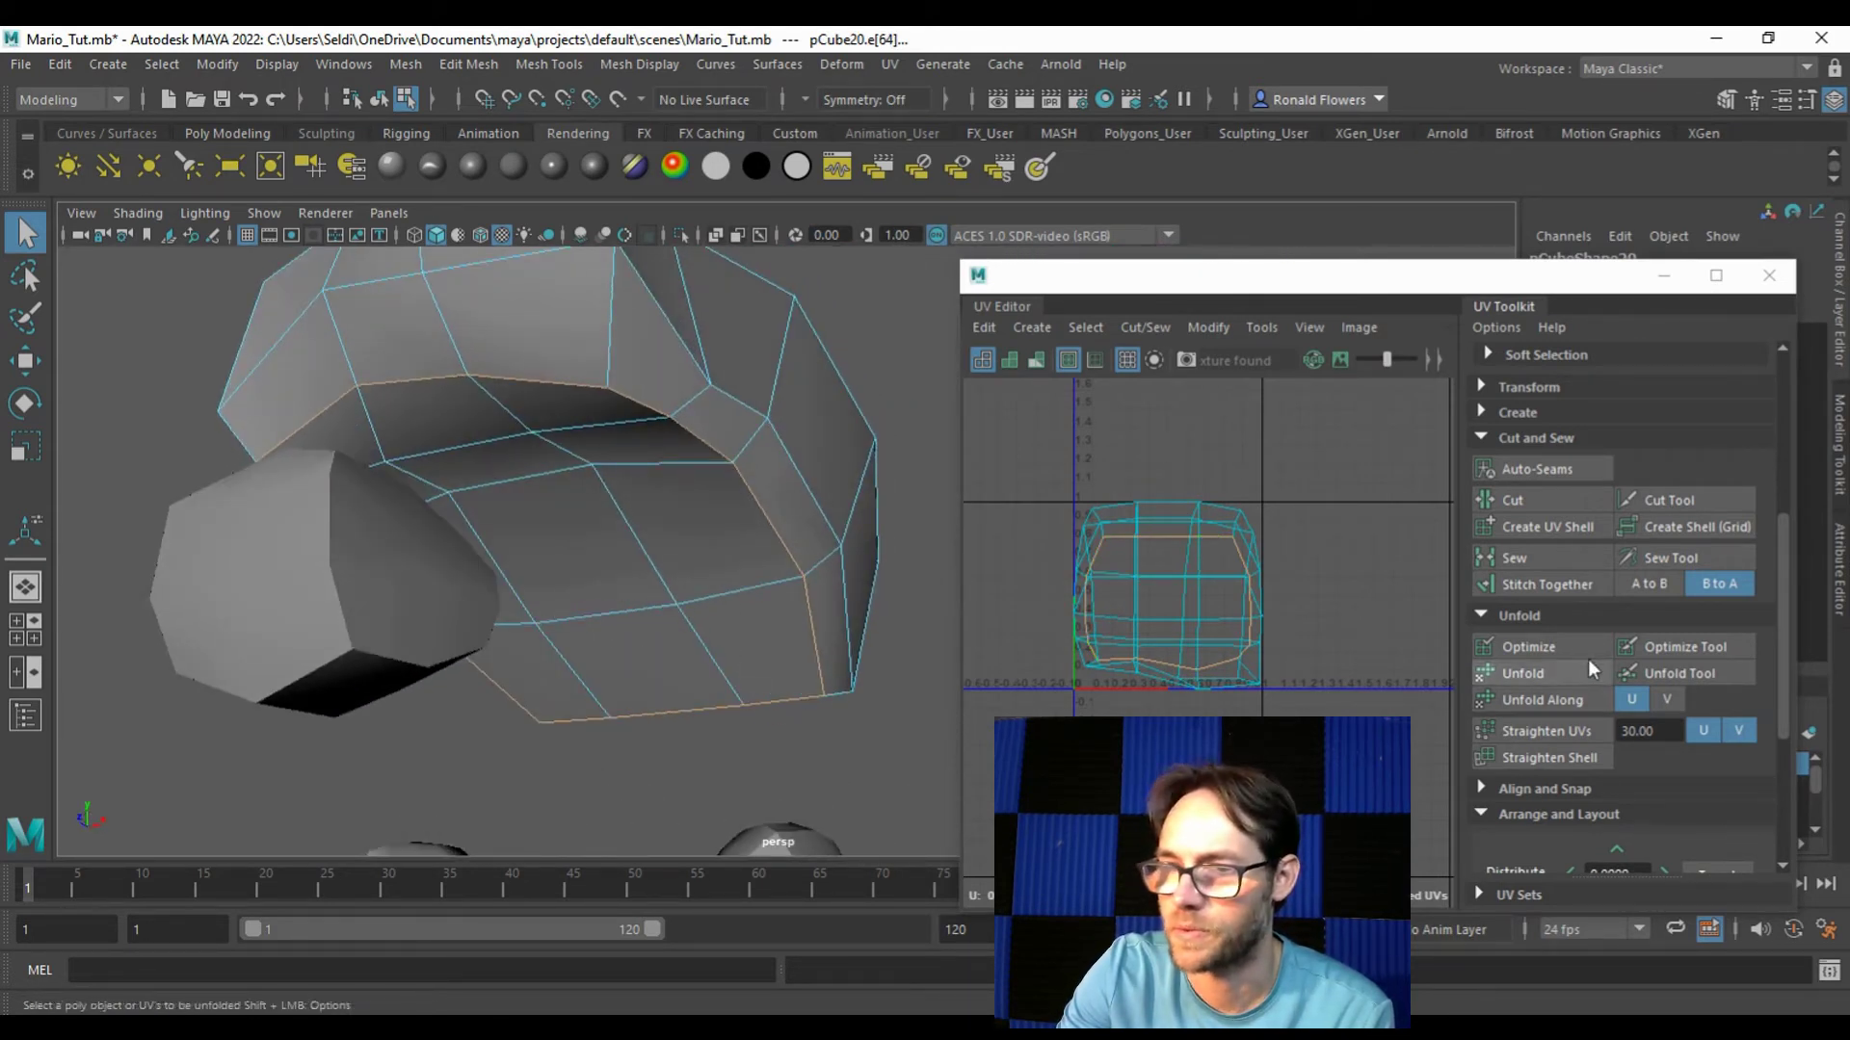
Step: Cut the hair UVs along the selected edges and switch to moving UVs
click(1528, 501)
right_drag(1231, 551, 1325, 547)
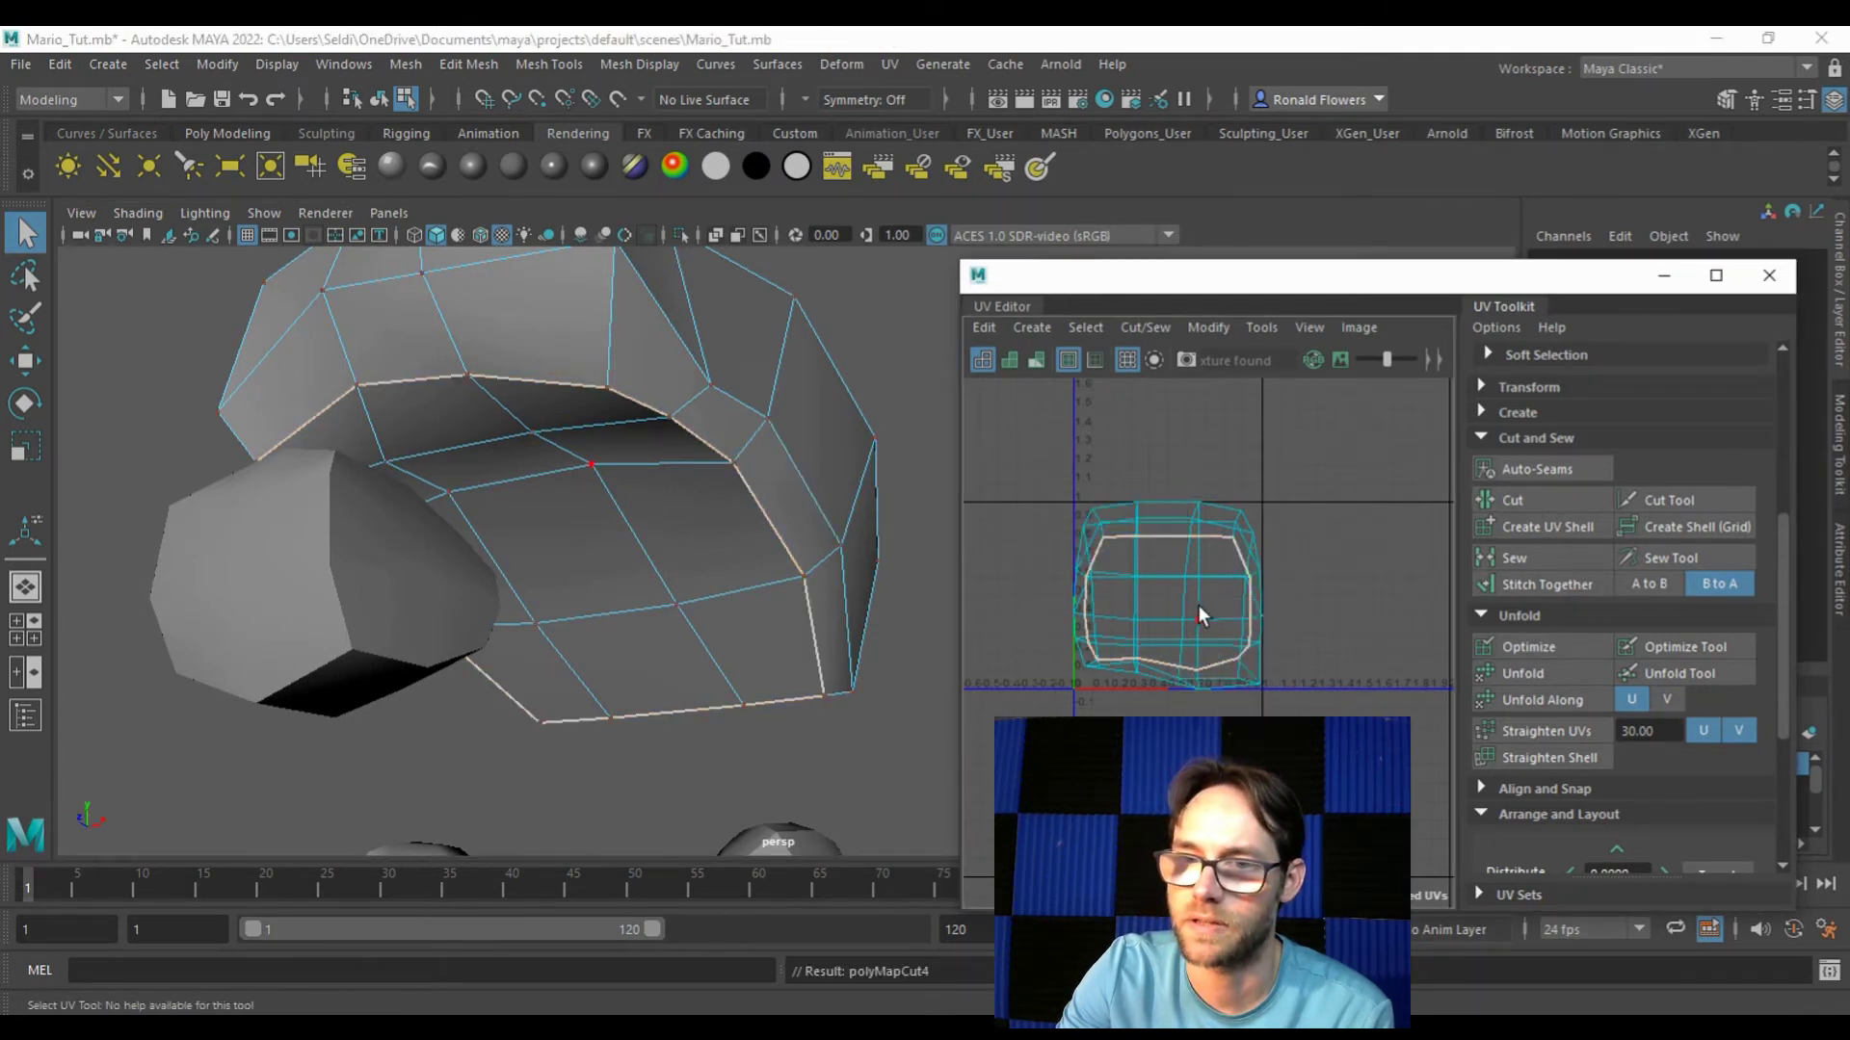
drag(1194, 598, 1471, 603)
key(w)
Step: Move the cut hair shell aside and unfold both the left and right hair UV shells
alt+middle_drag(1246, 648, 1182, 626)
double_click(1075, 611)
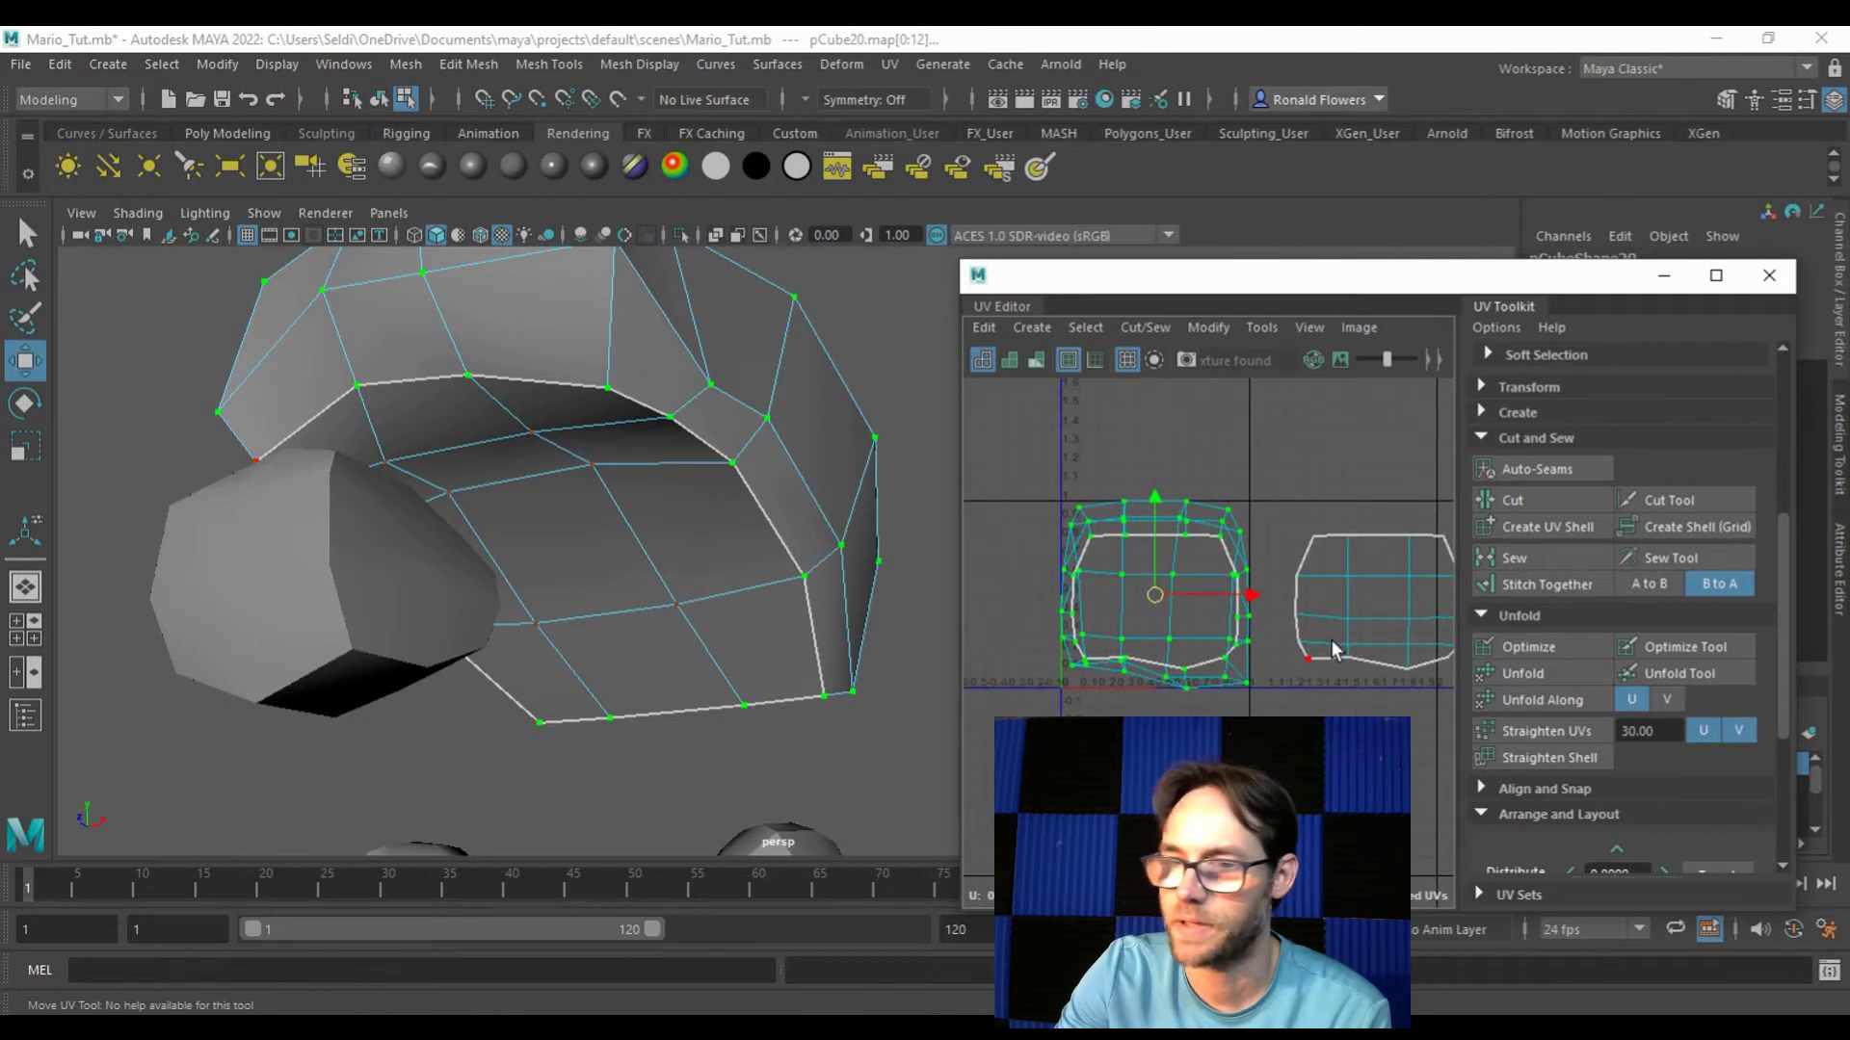
click(1568, 676)
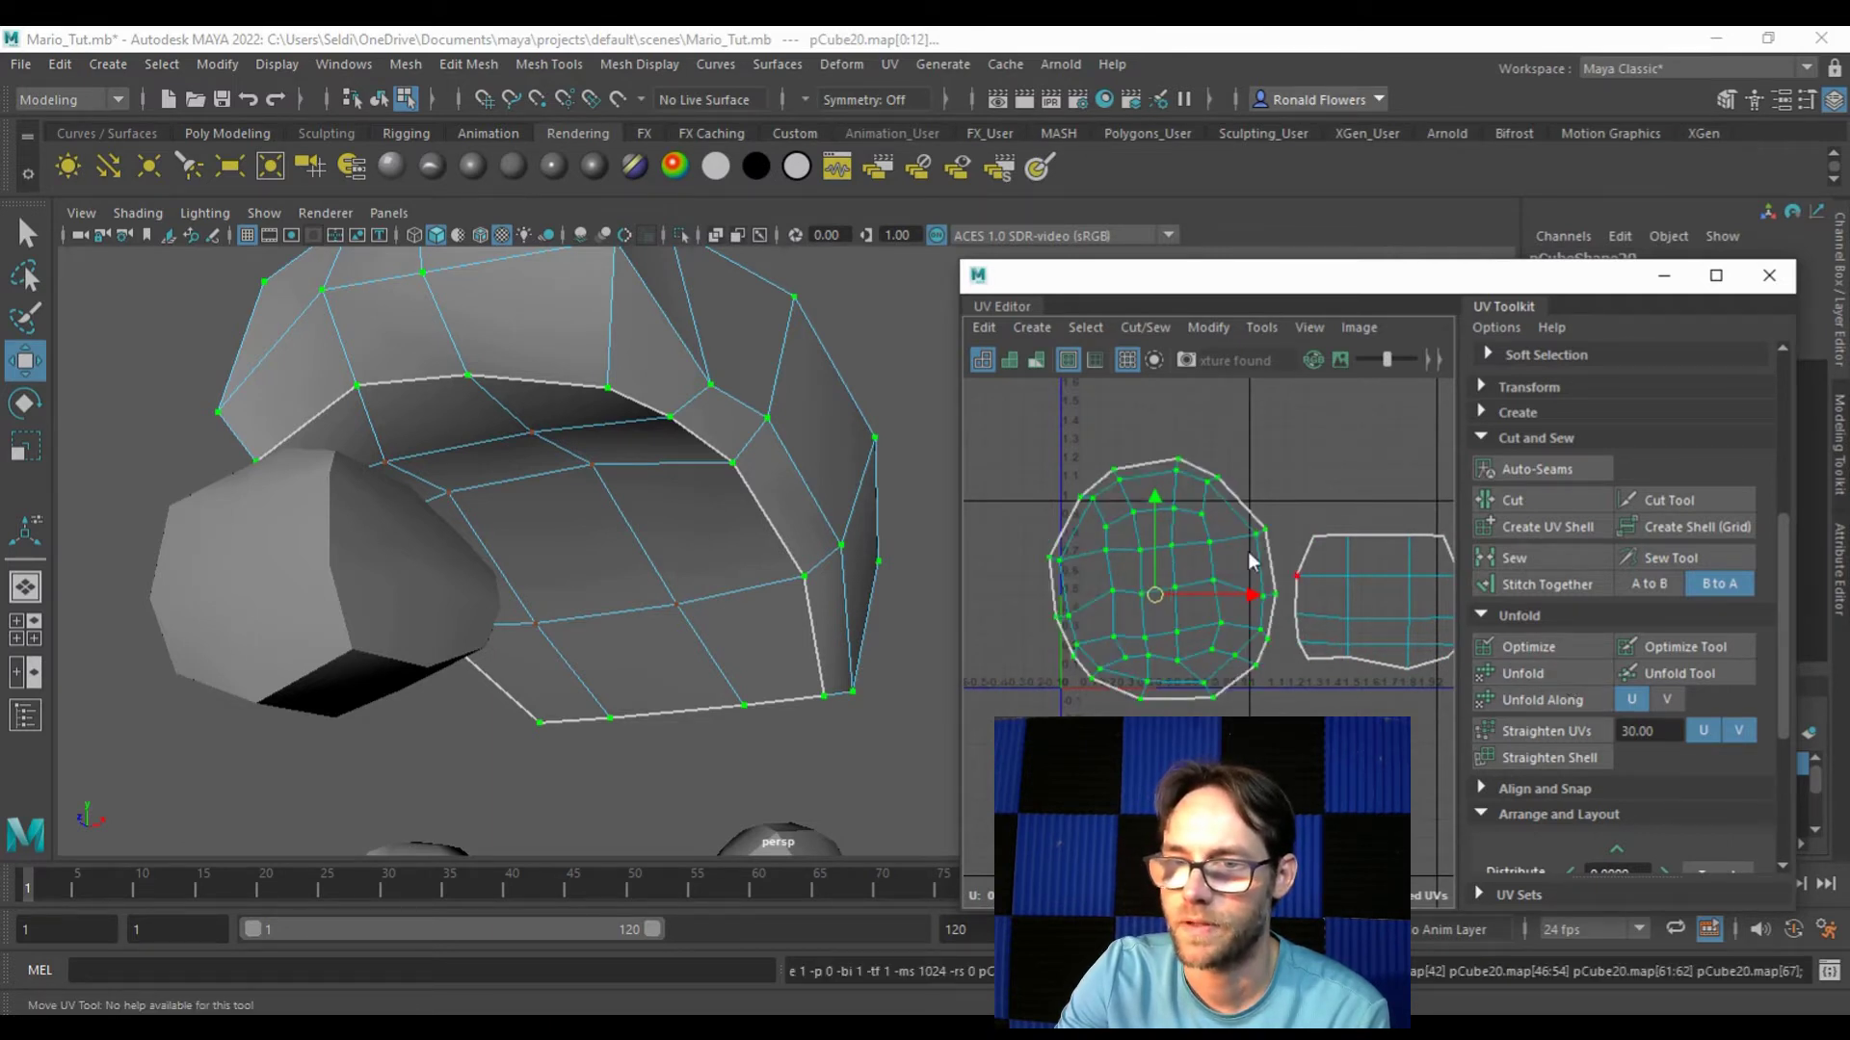
double_click(1407, 601)
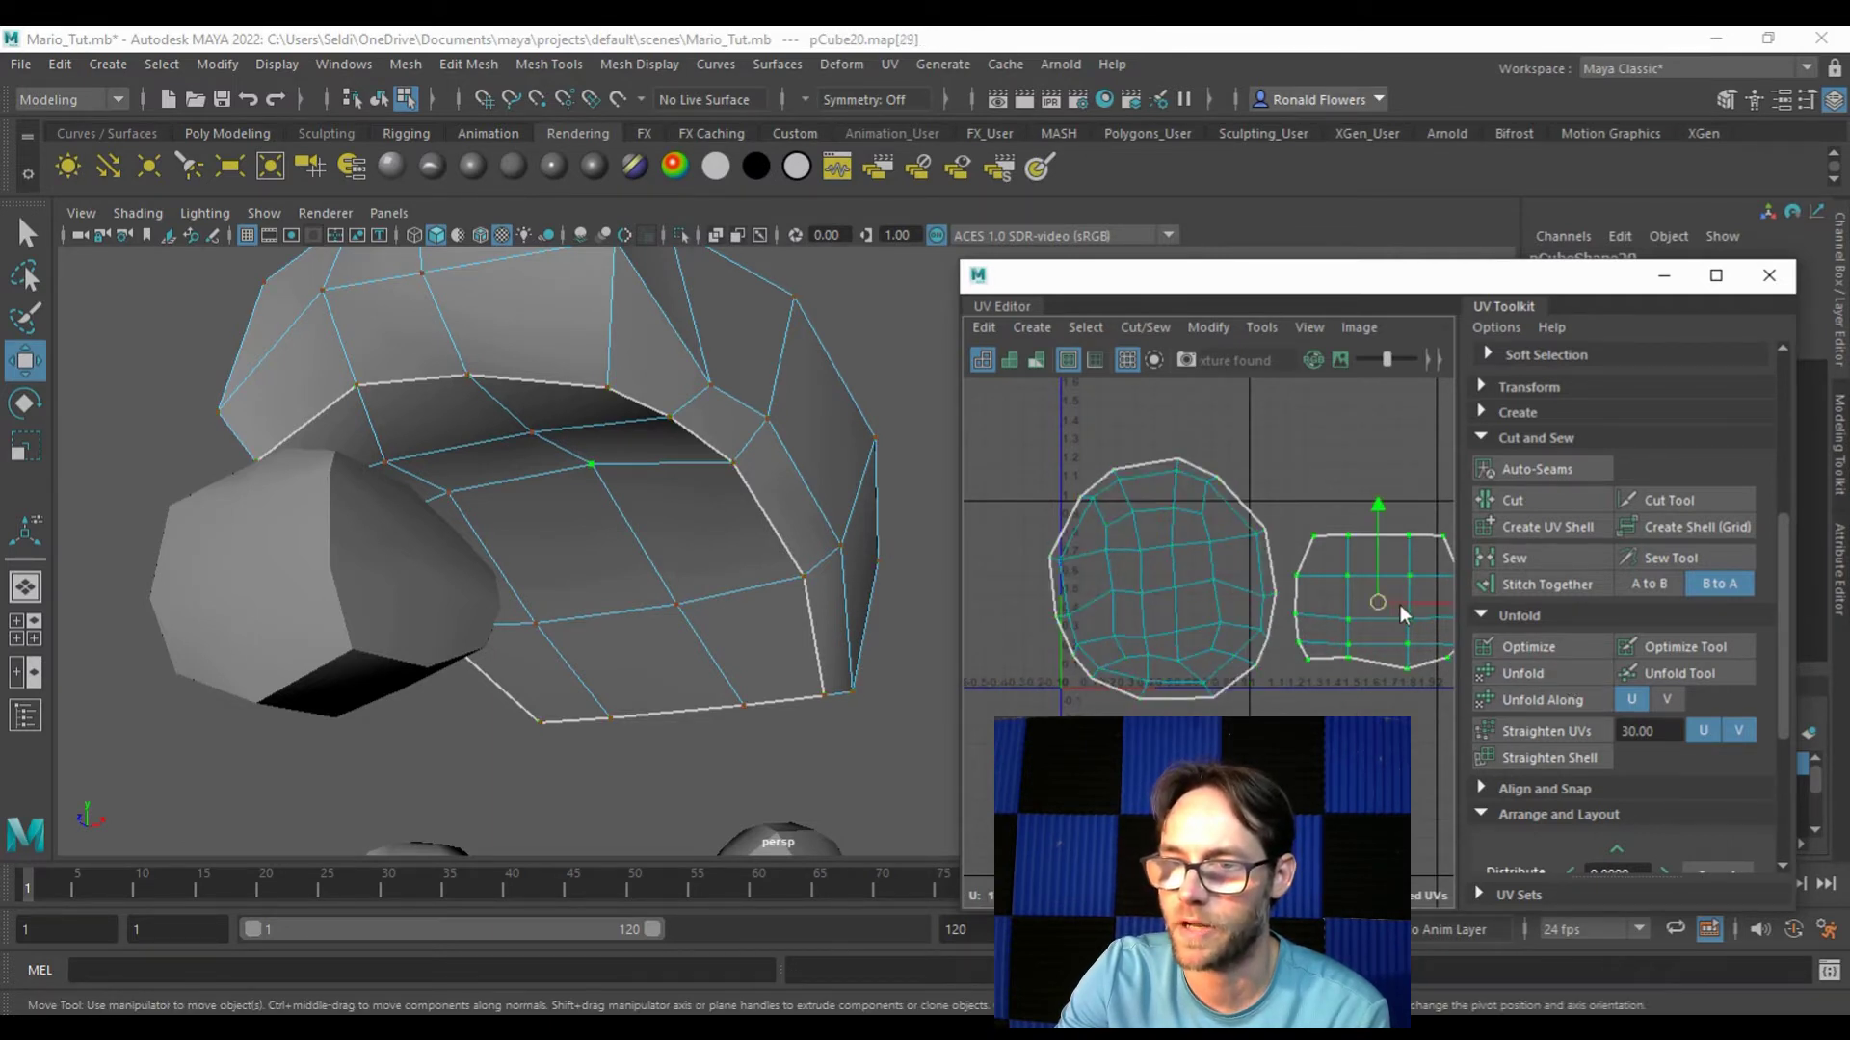
click(1547, 678)
Step: Select both hair UV shells together
alt+middle_drag(1277, 653, 1235, 668)
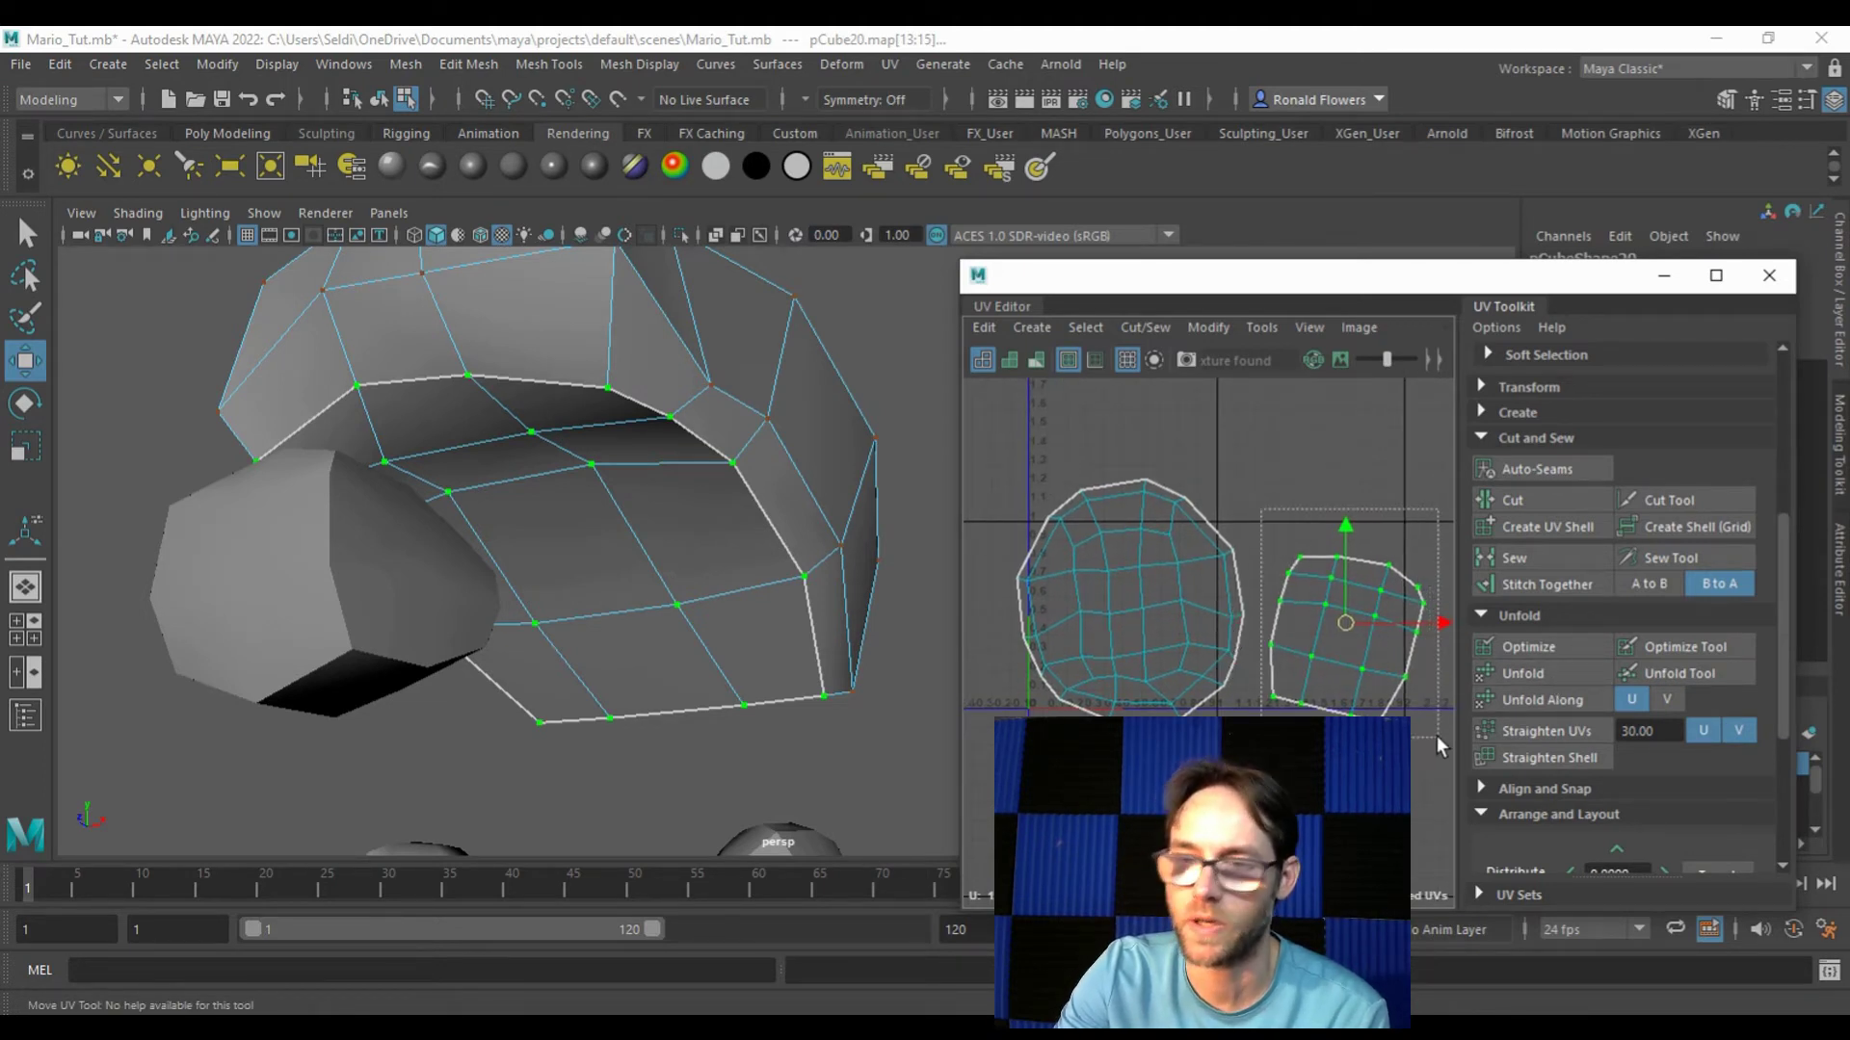
key(w)
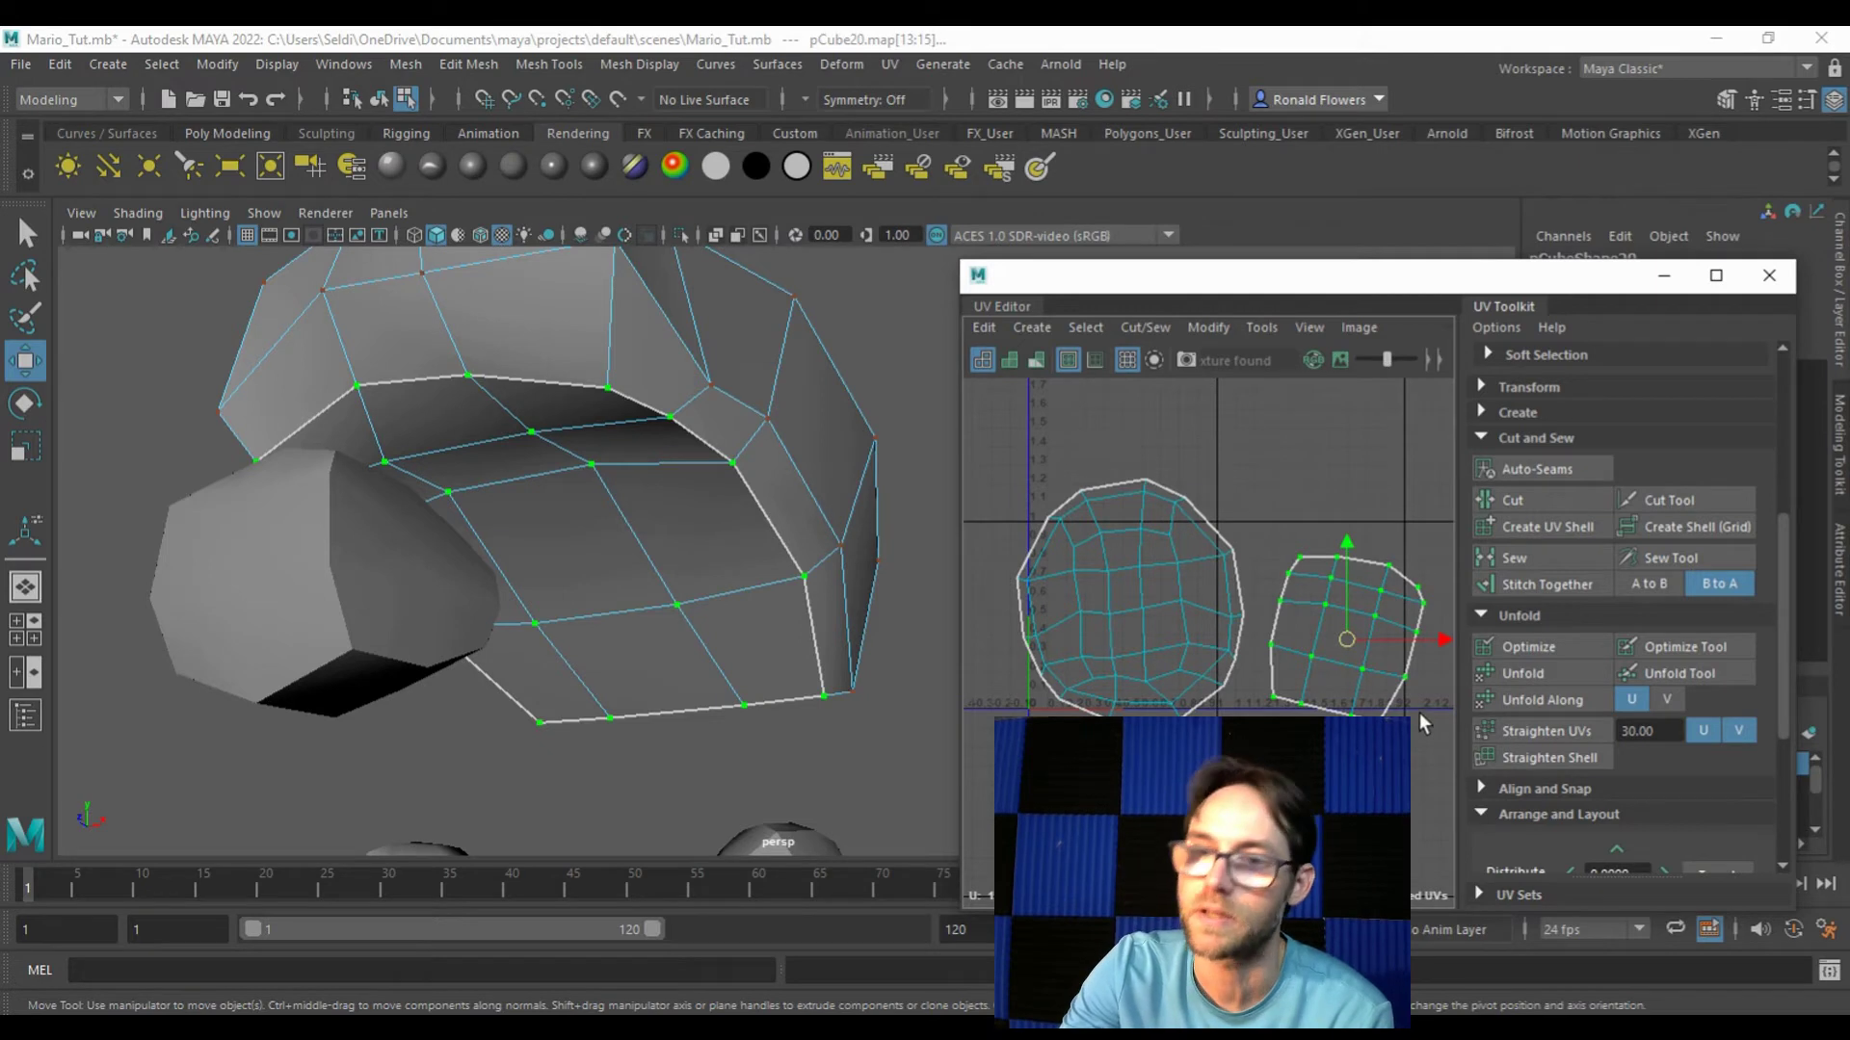
double_click(1148, 605)
double_click(1304, 662)
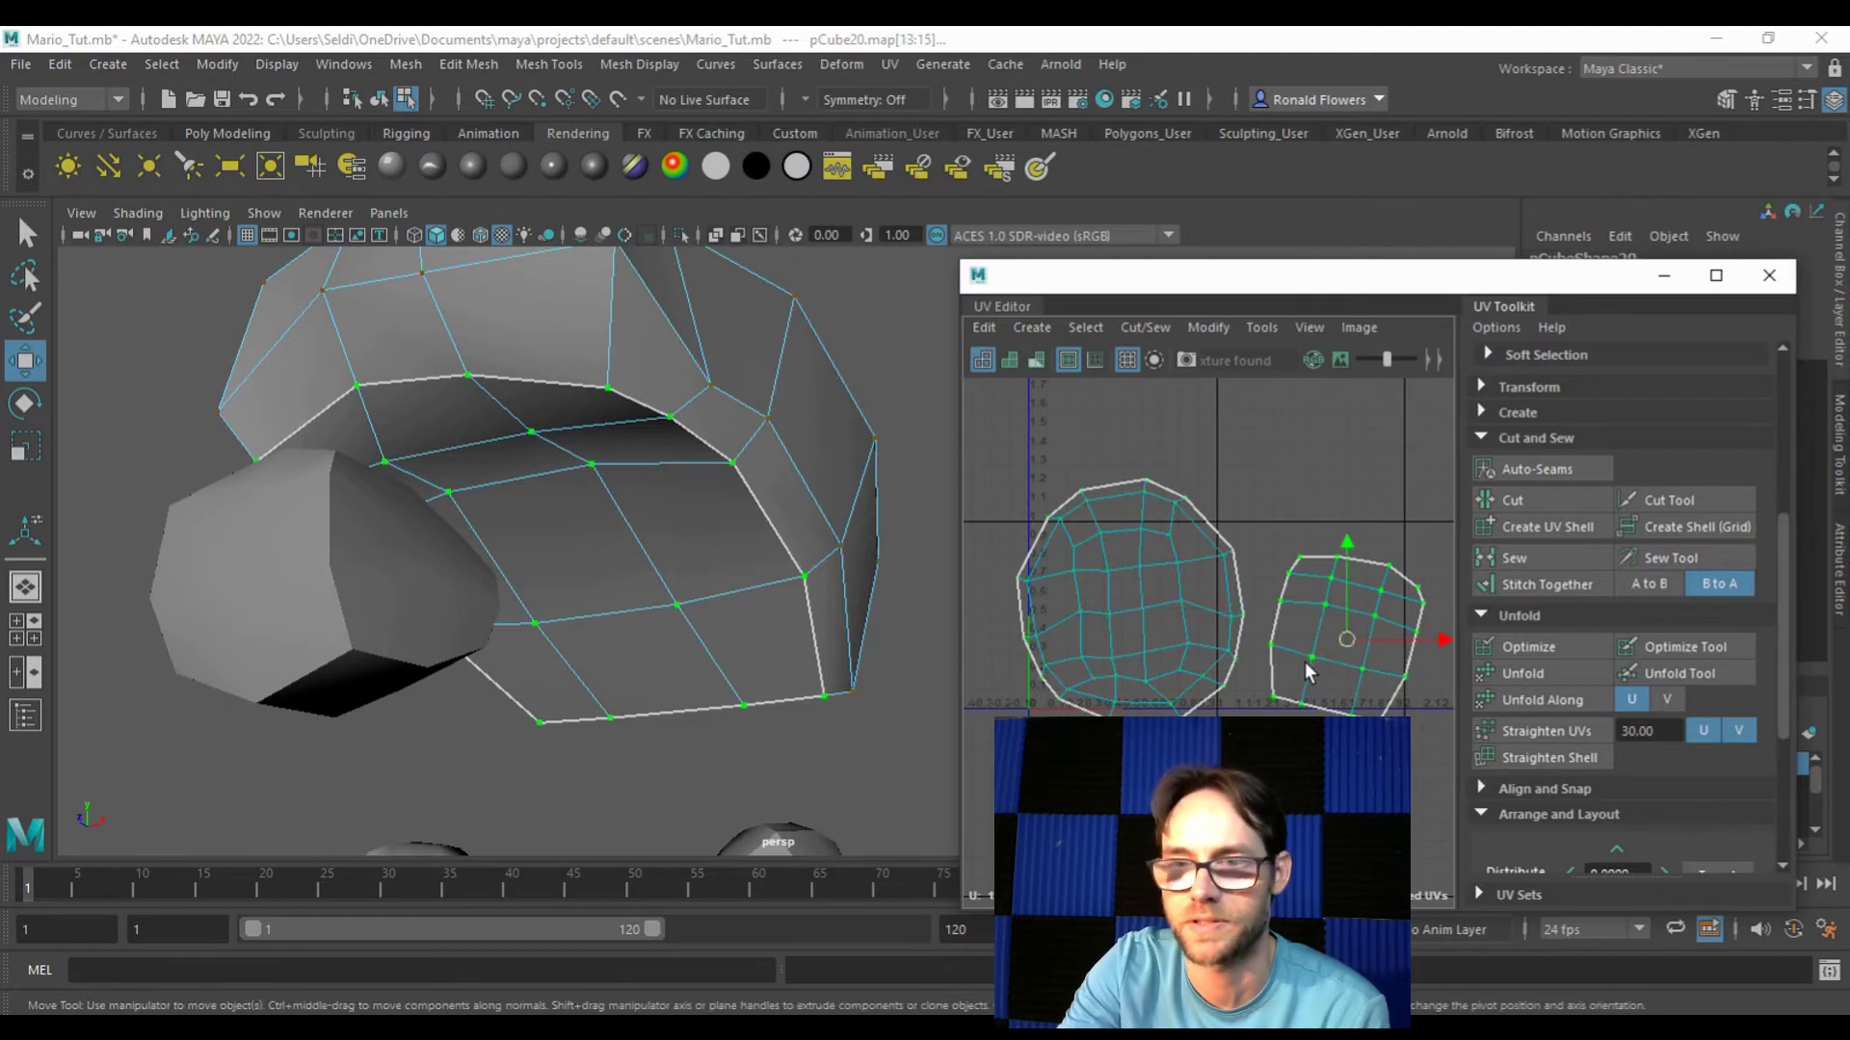
drag(986, 444, 1425, 792)
scroll(1512, 772, down, 5)
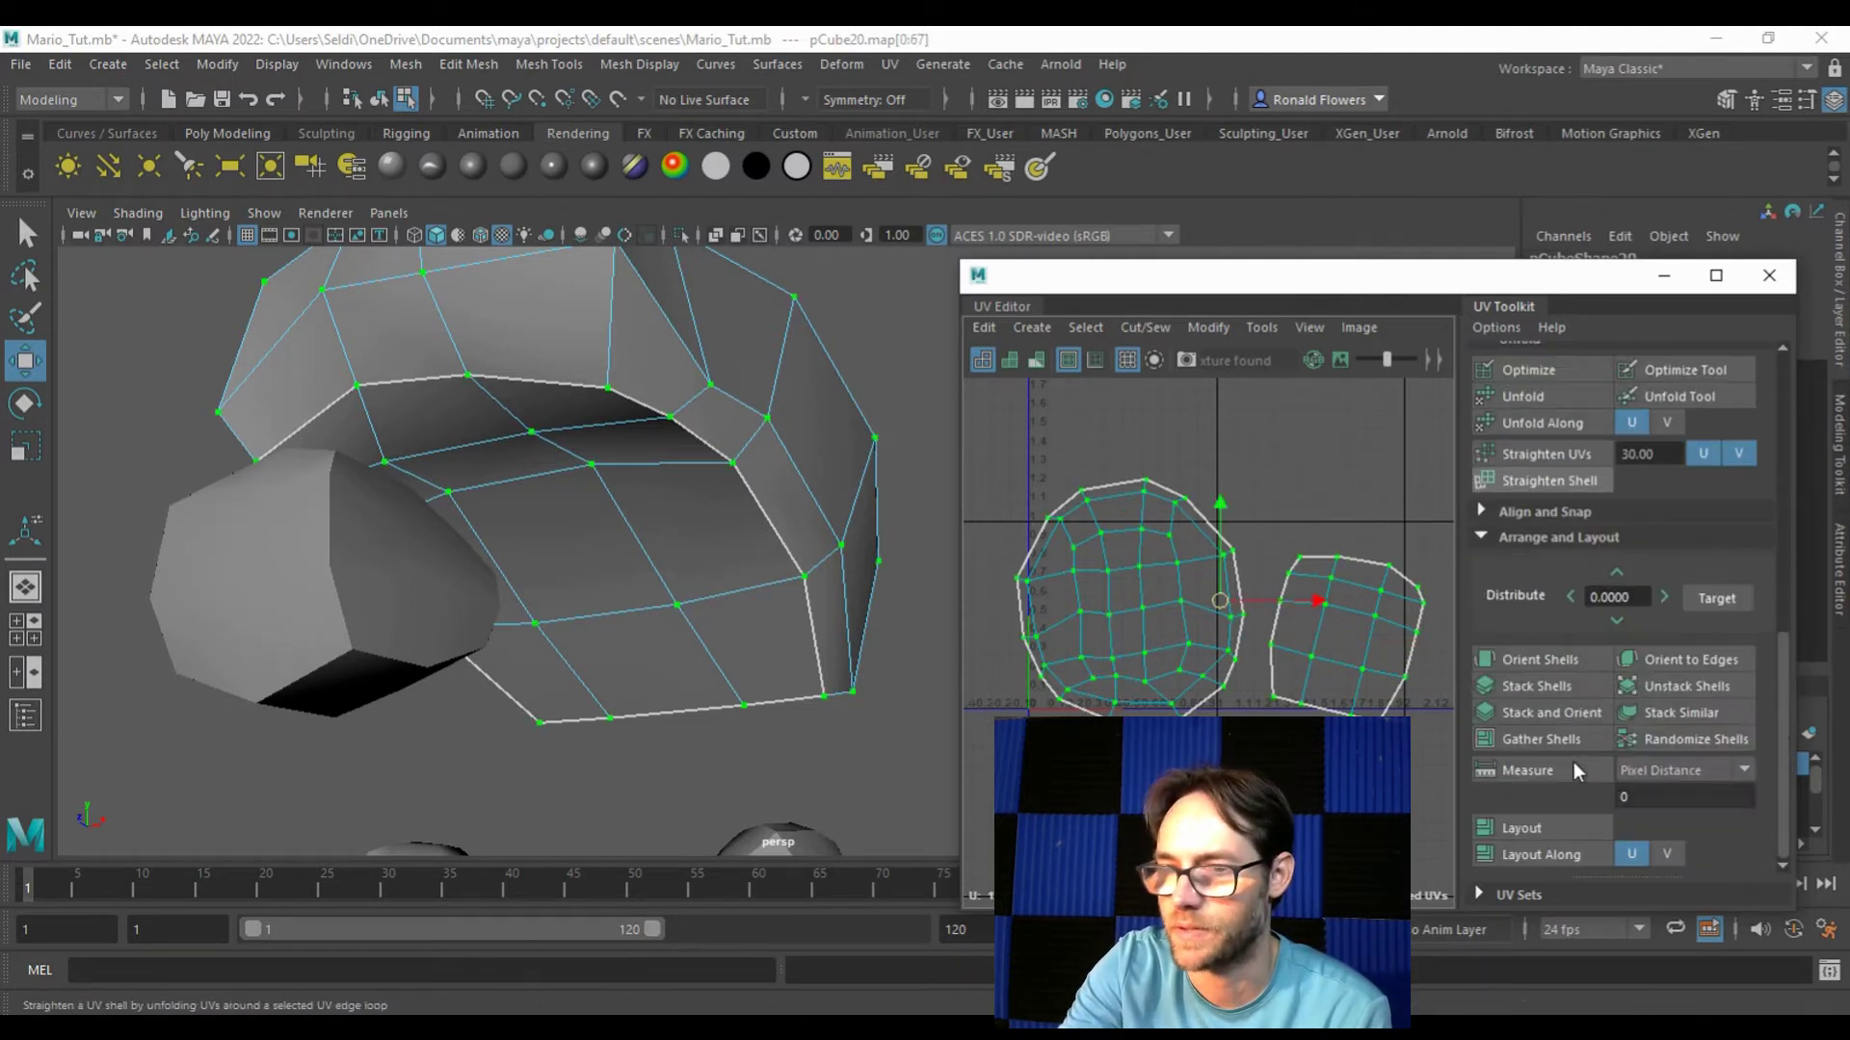
Step: Auto-lay out both hair shells in 0–1 UV space and select all their UVs
click(1580, 828)
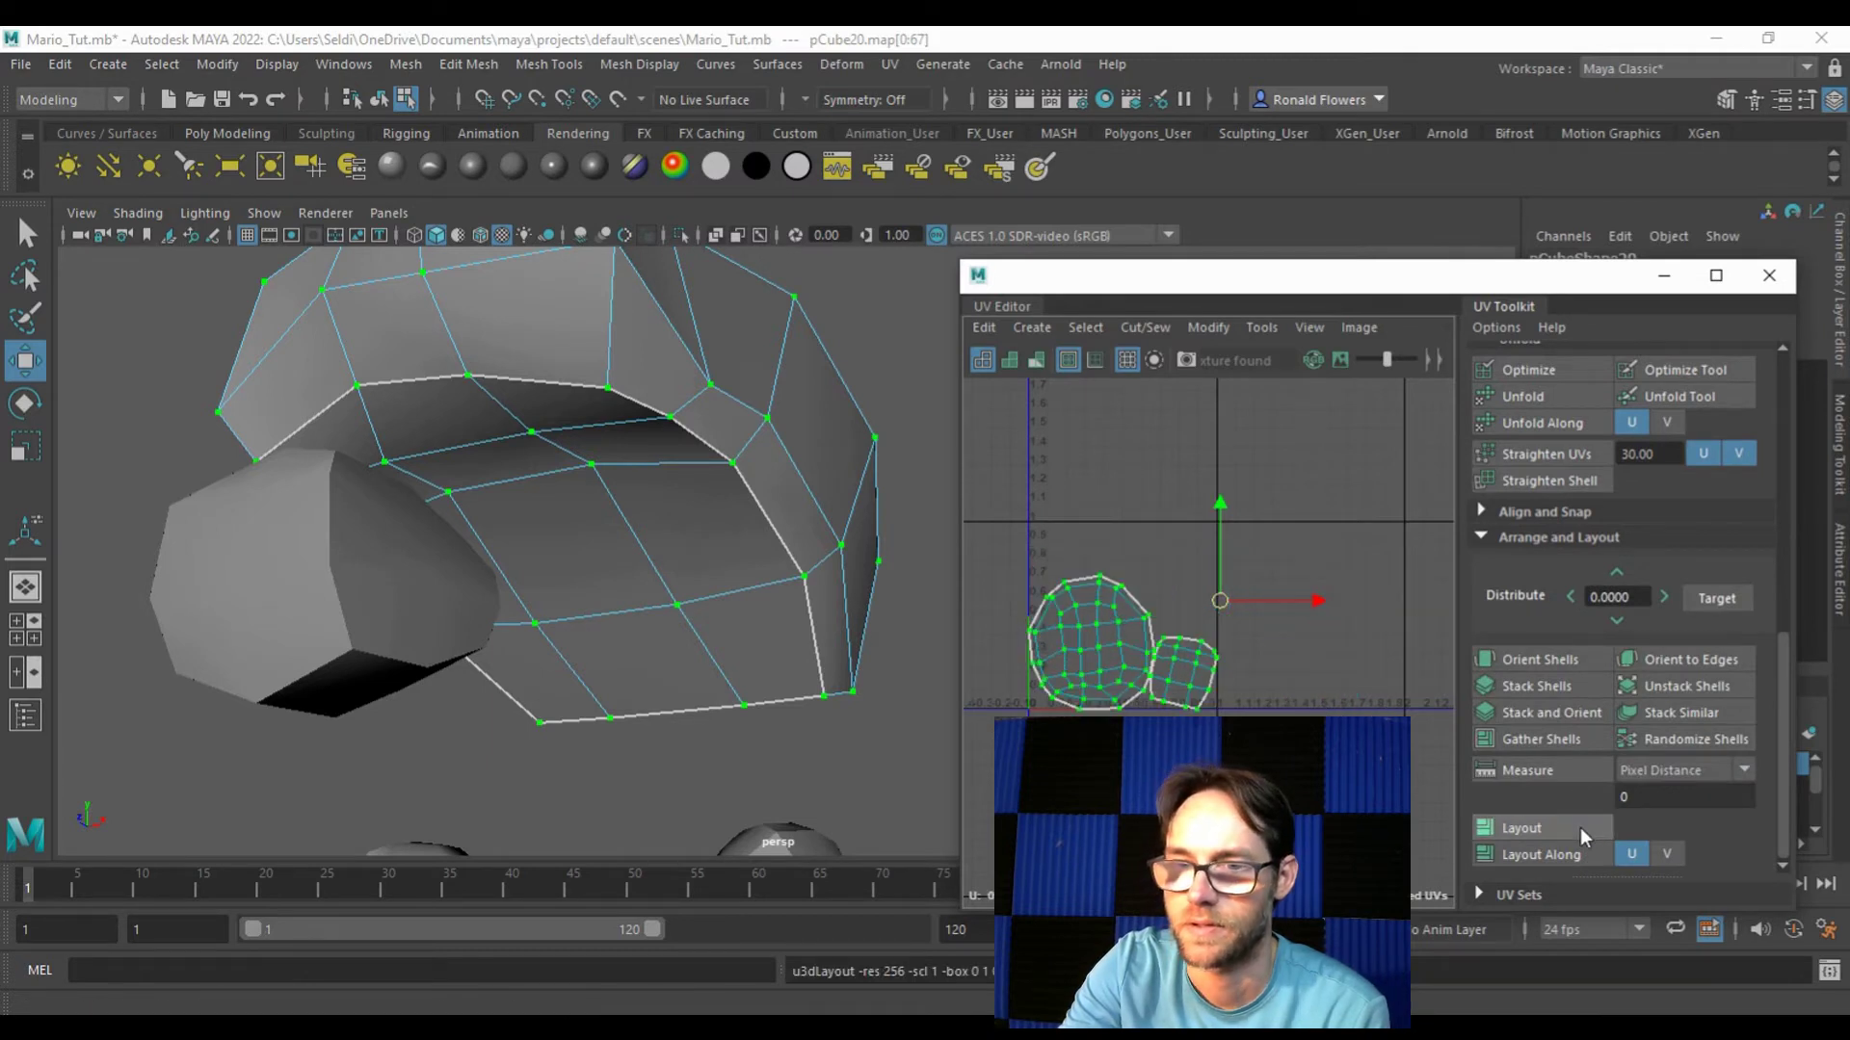
scroll(1208, 544, up, 3)
scroll(1263, 674, up, 6)
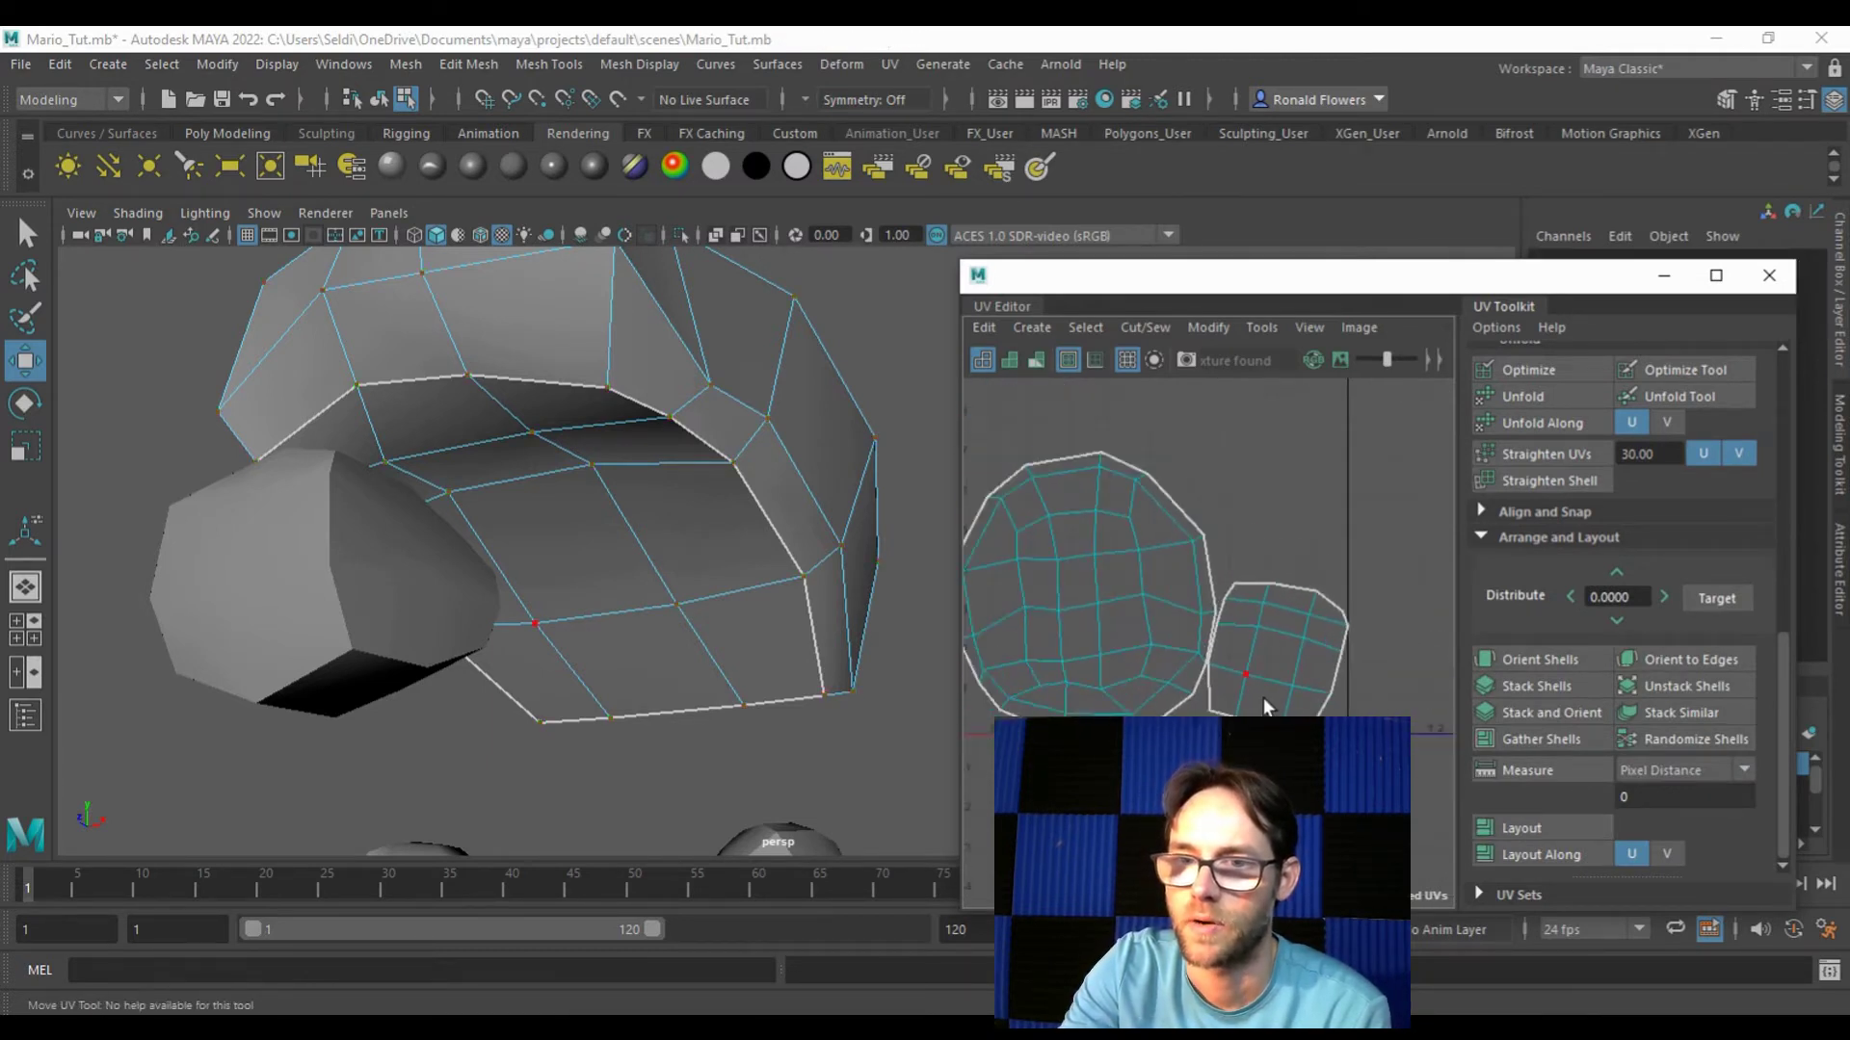
click(1143, 610)
scroll(1090, 572, down, 4)
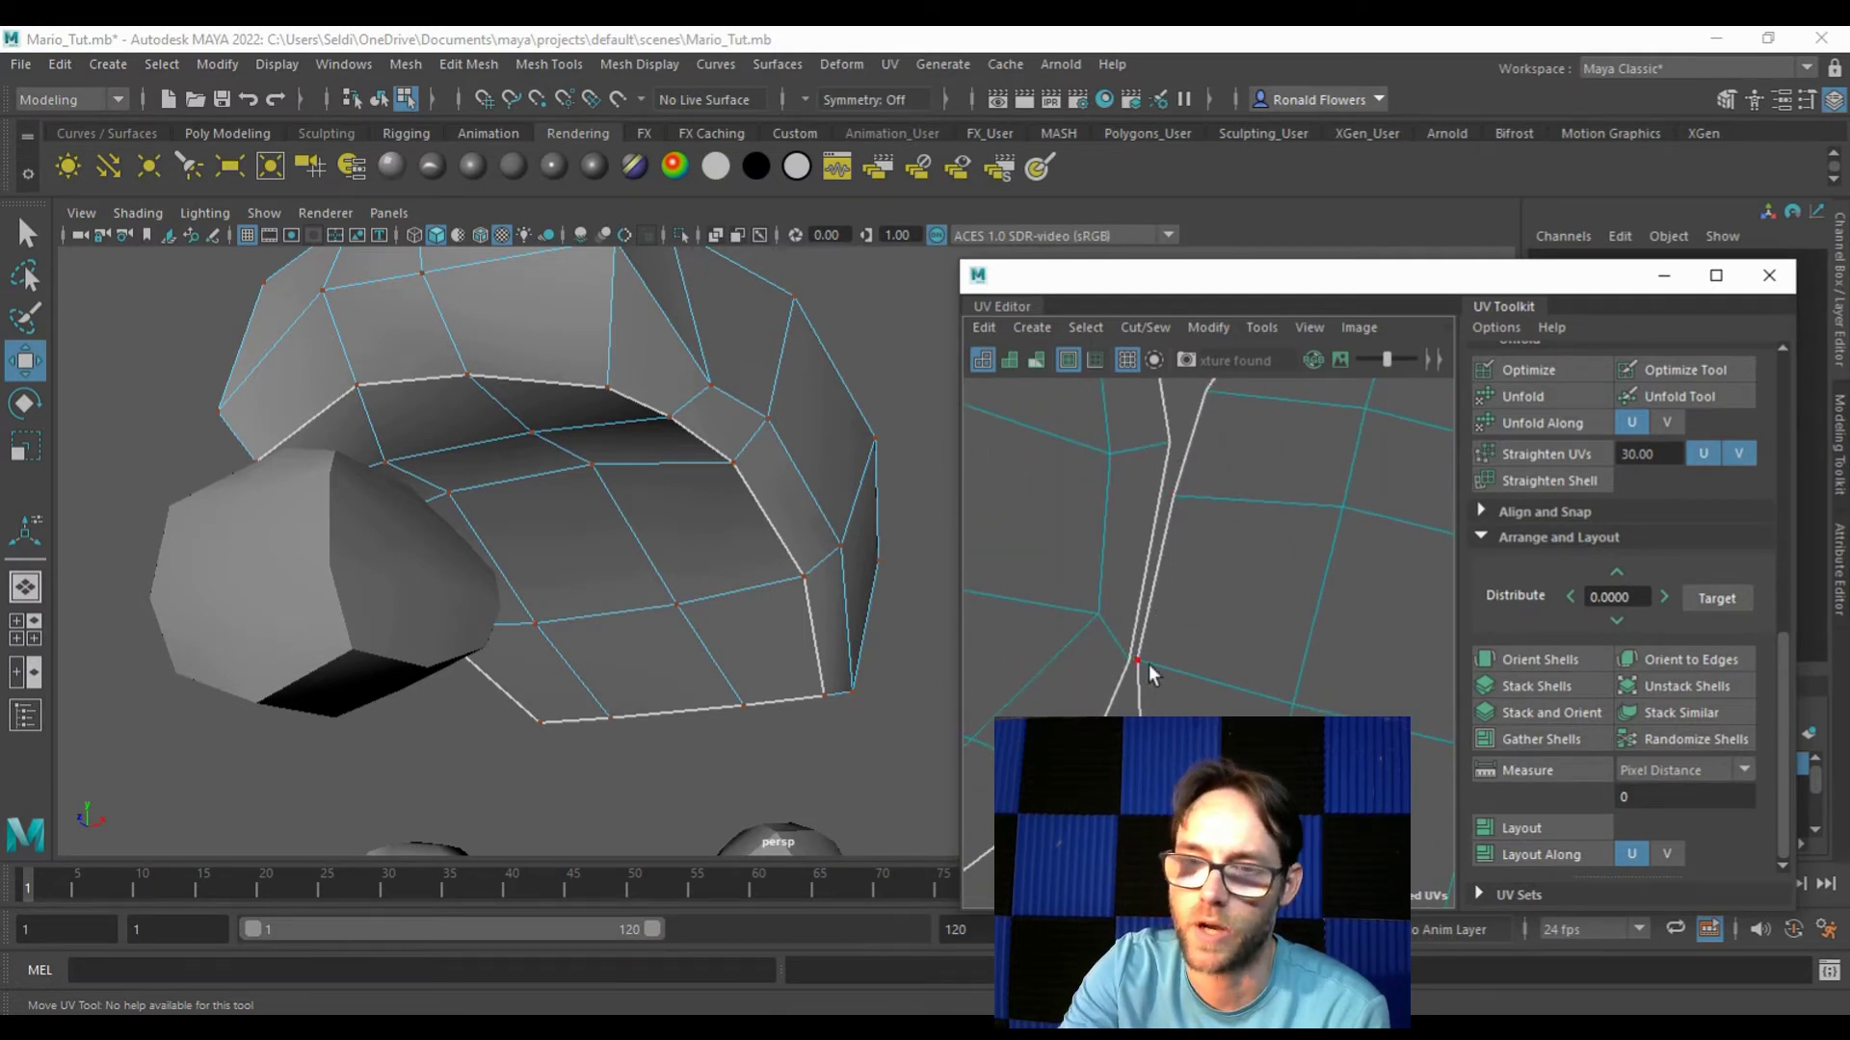
scroll(1157, 589, down, 3)
scroll(1157, 590, down, 3)
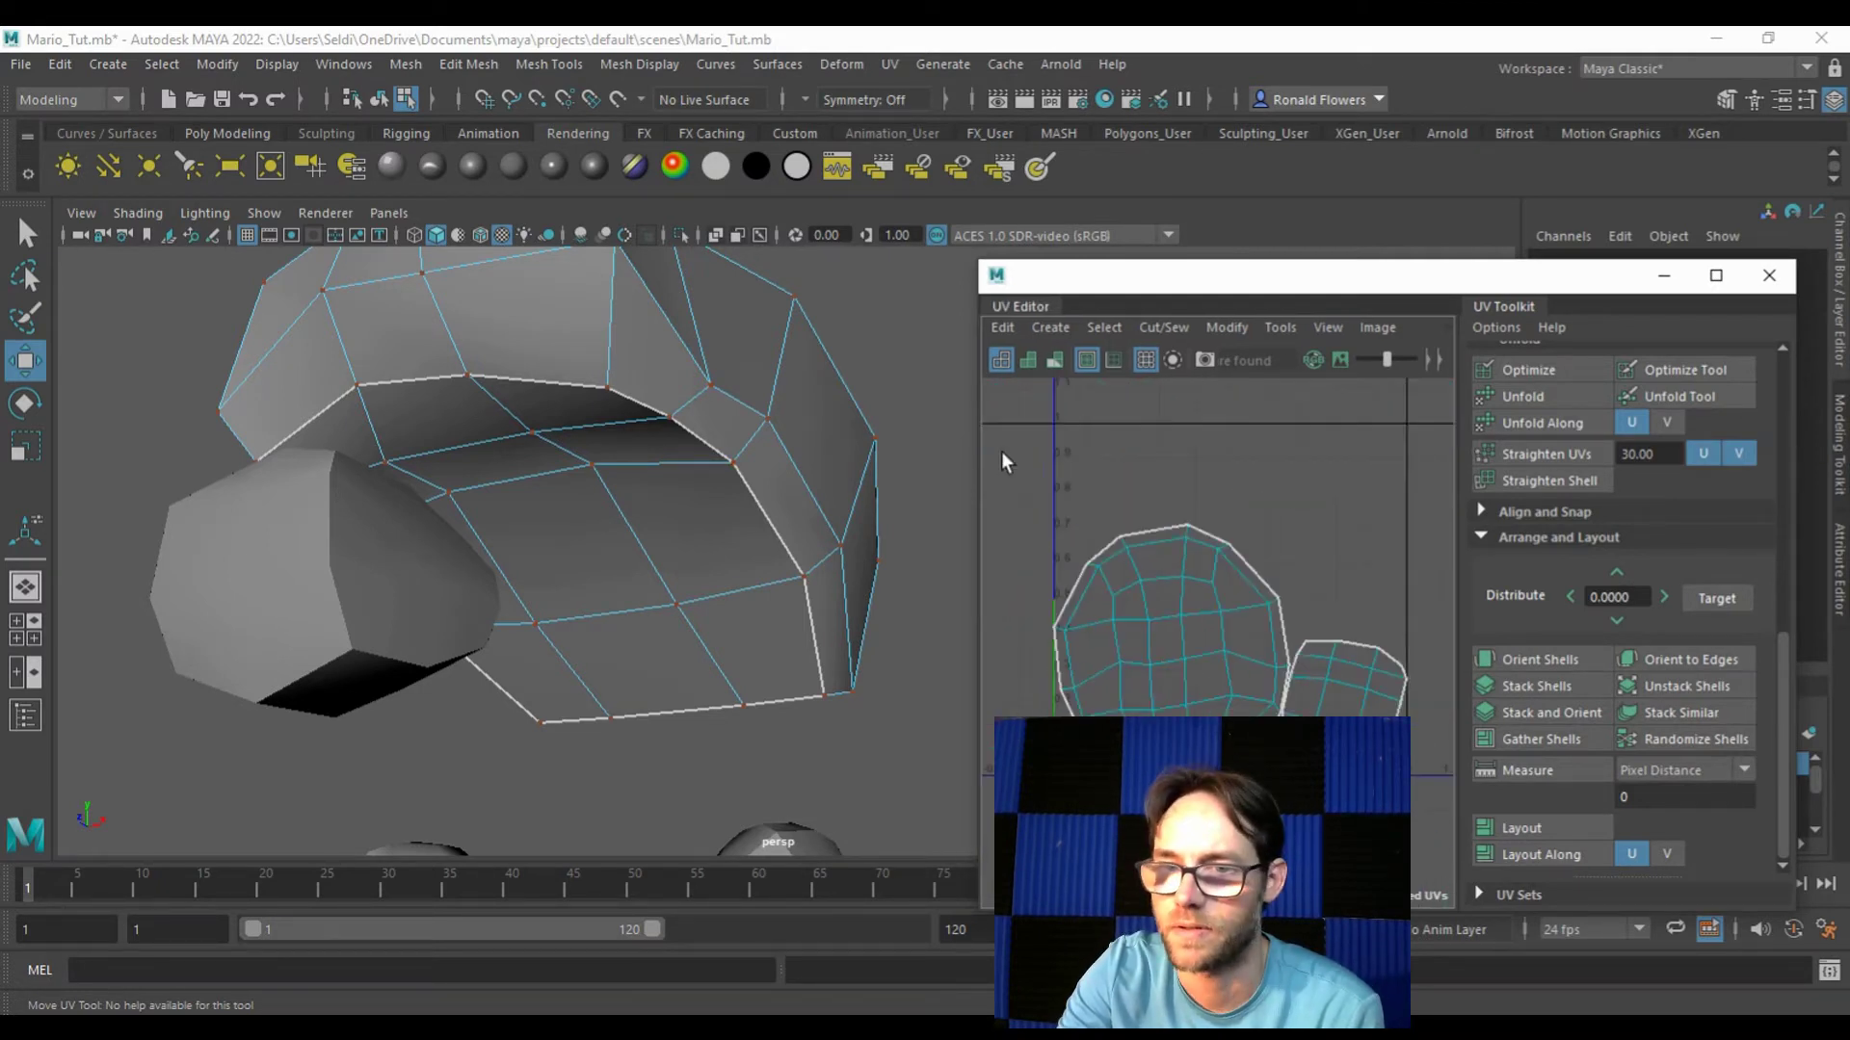
drag(1001, 451, 1430, 822)
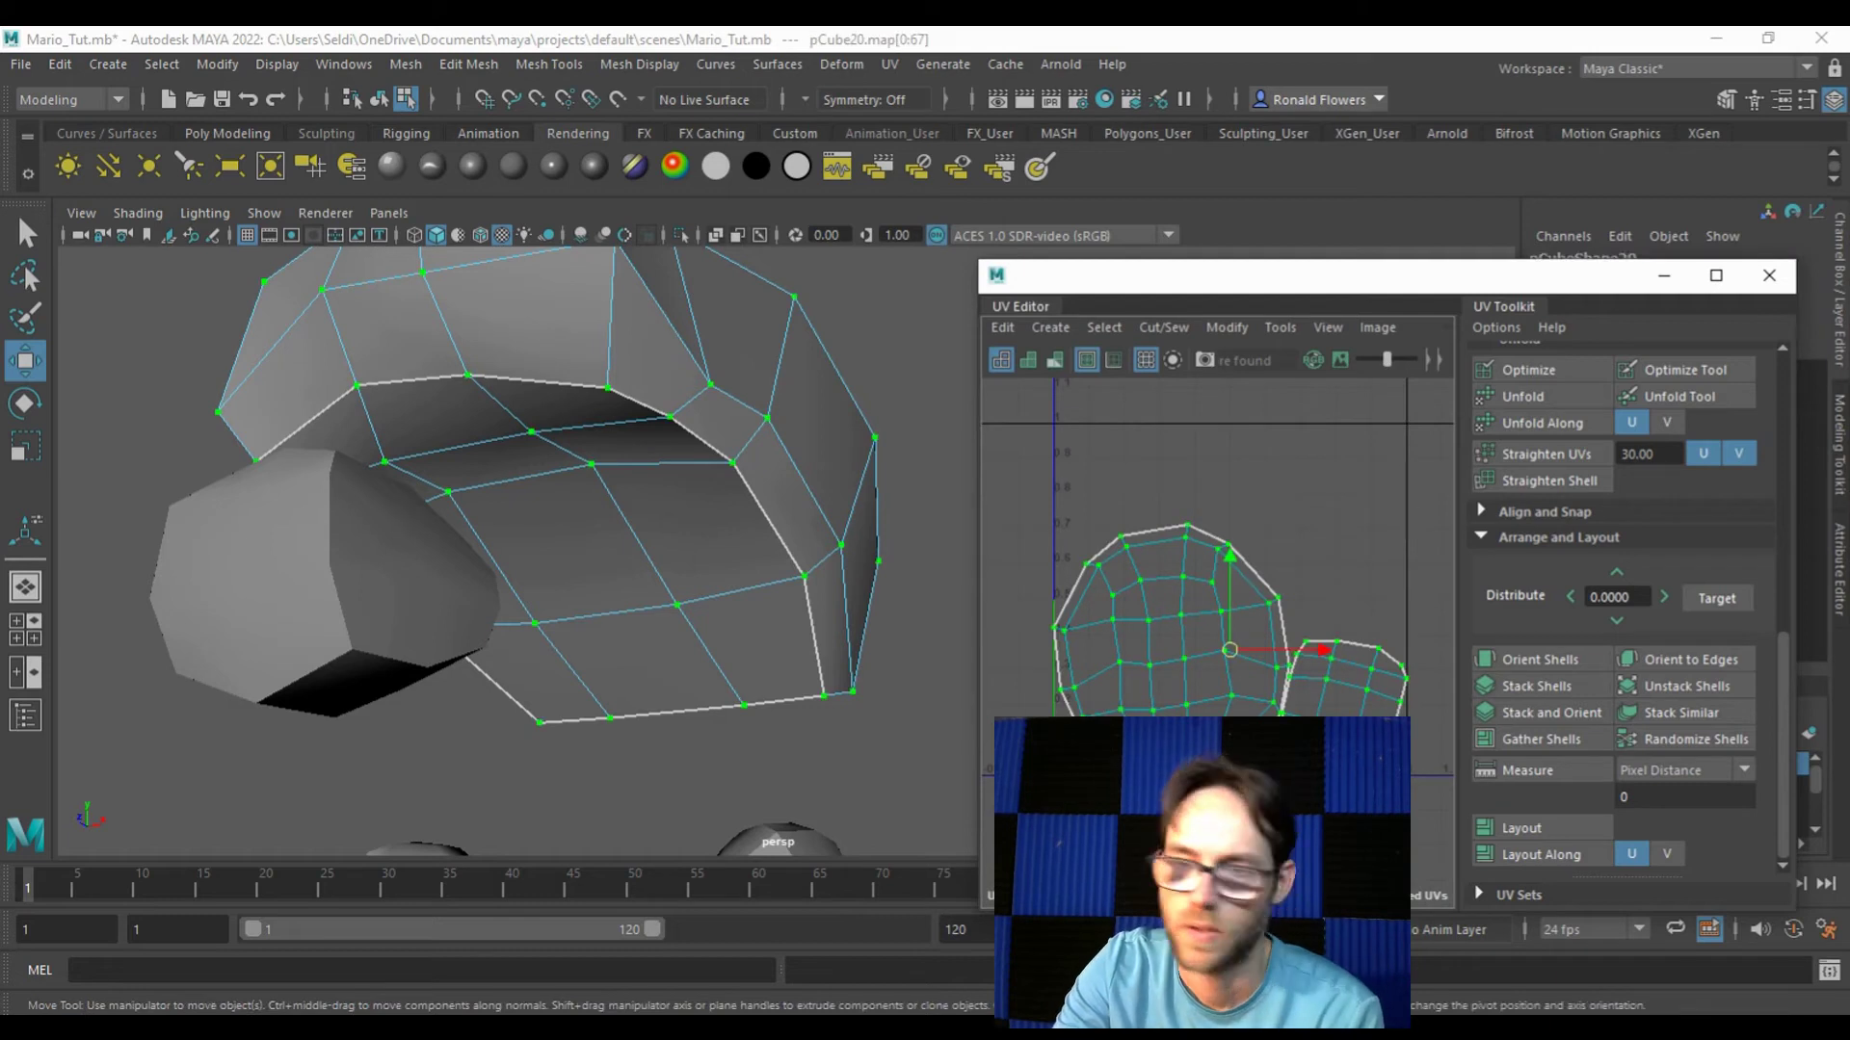
Step: Scale both shells down slightly, raise the small shell above the large one, and minimize the UV Editor
key(r)
drag(1229, 658, 1223, 654)
click(1339, 763)
double_click(1325, 695)
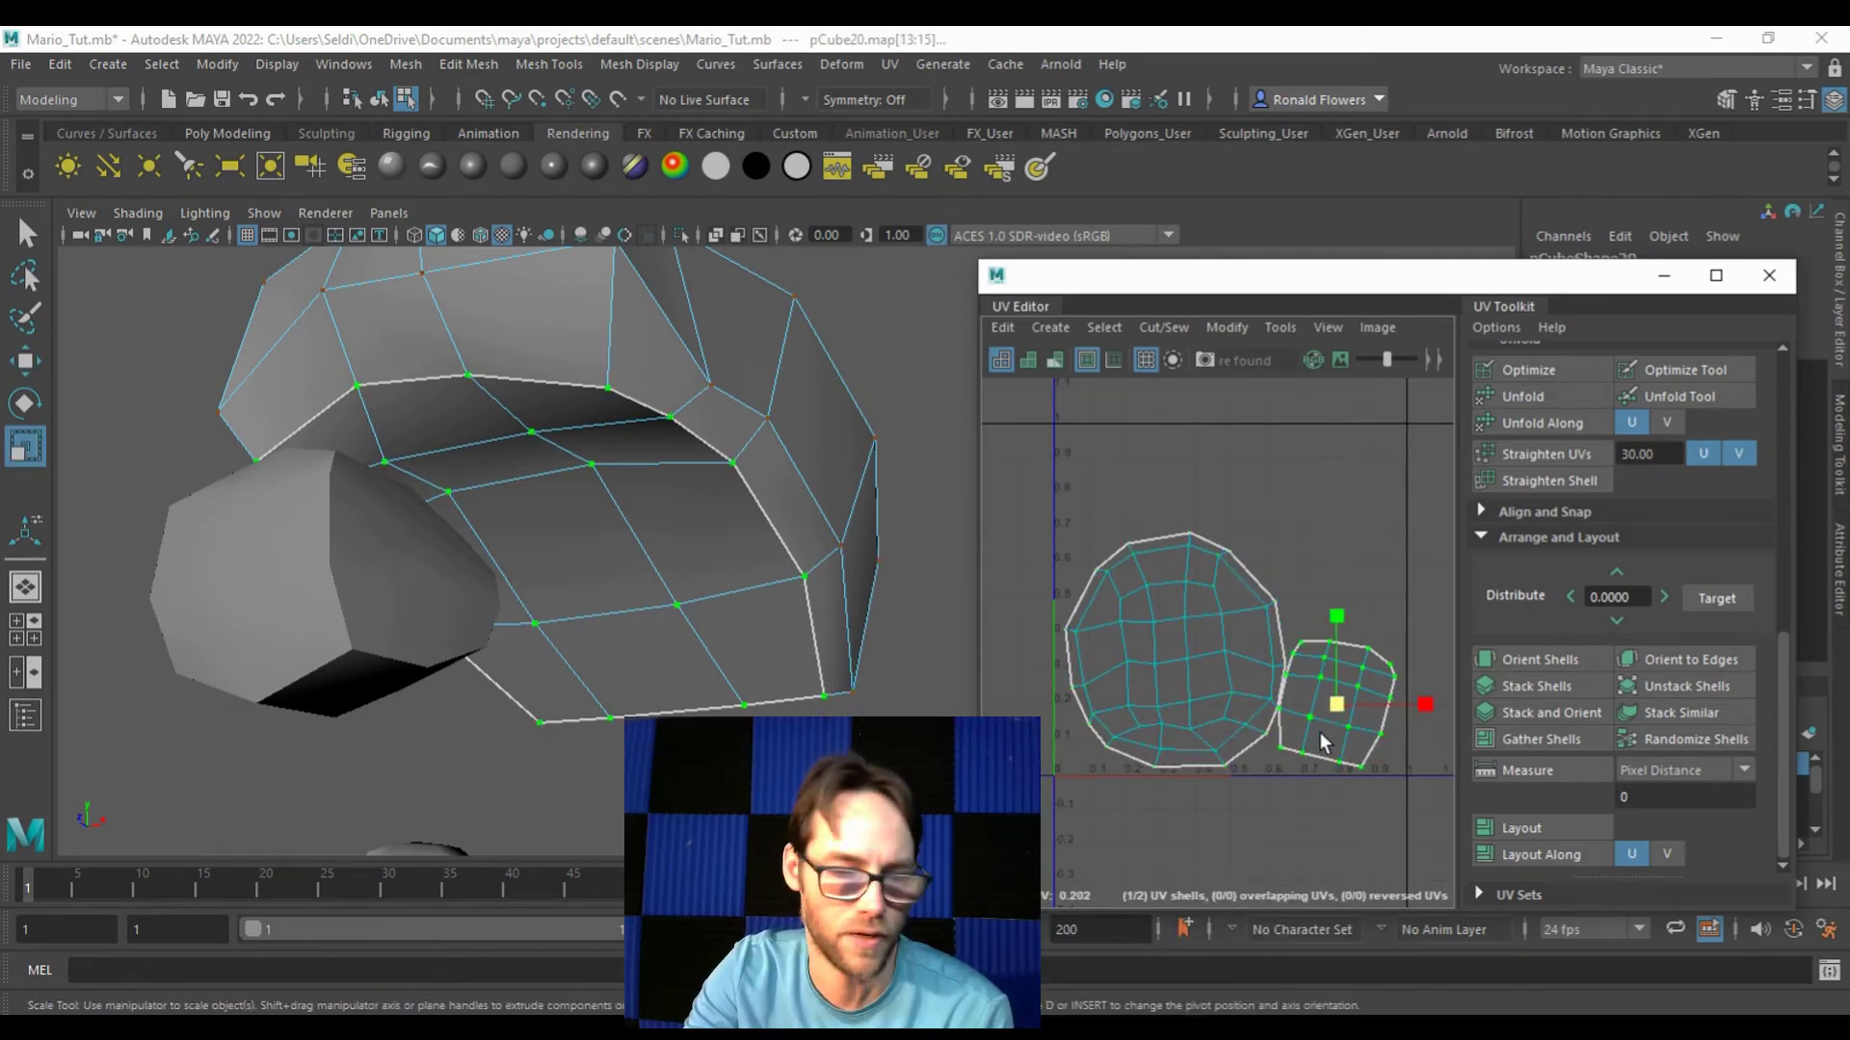
key(w)
drag(1339, 702, 1341, 503)
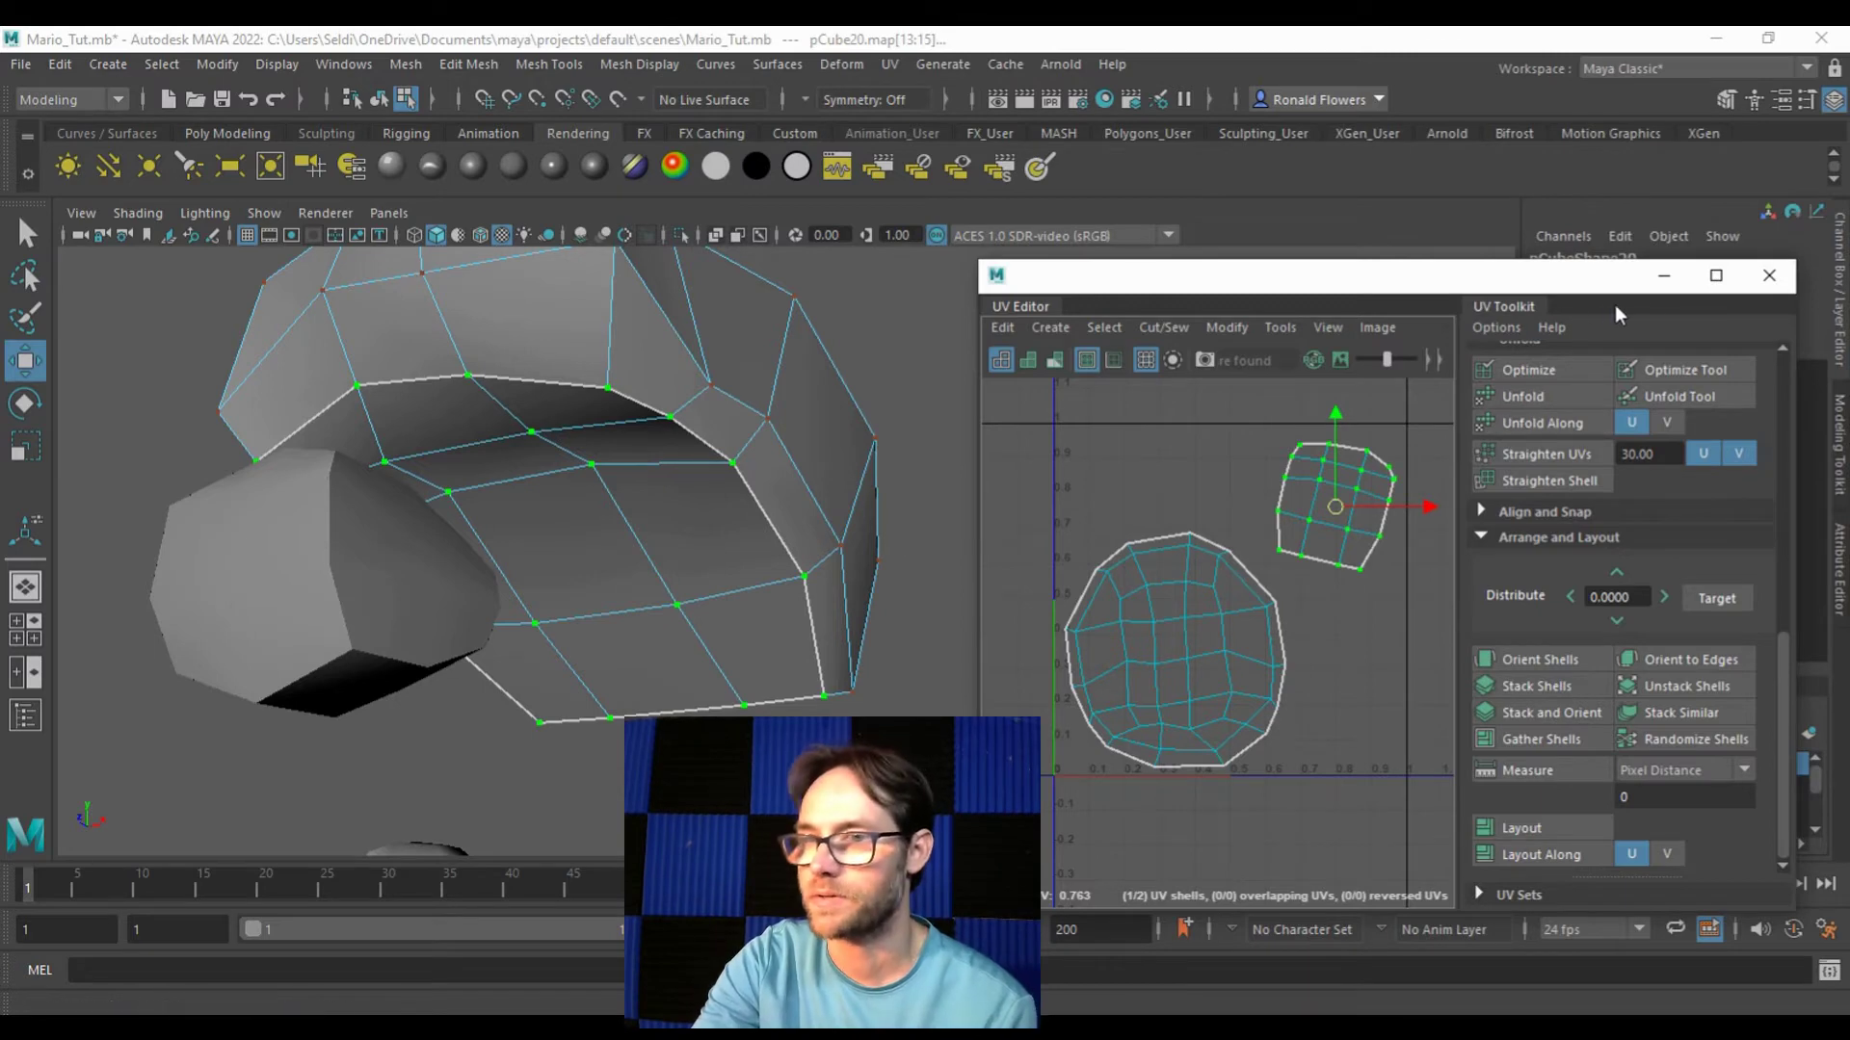
click(1664, 277)
Step: Show the Hat layer, hide the Hair layer, and save the scene
click(1548, 787)
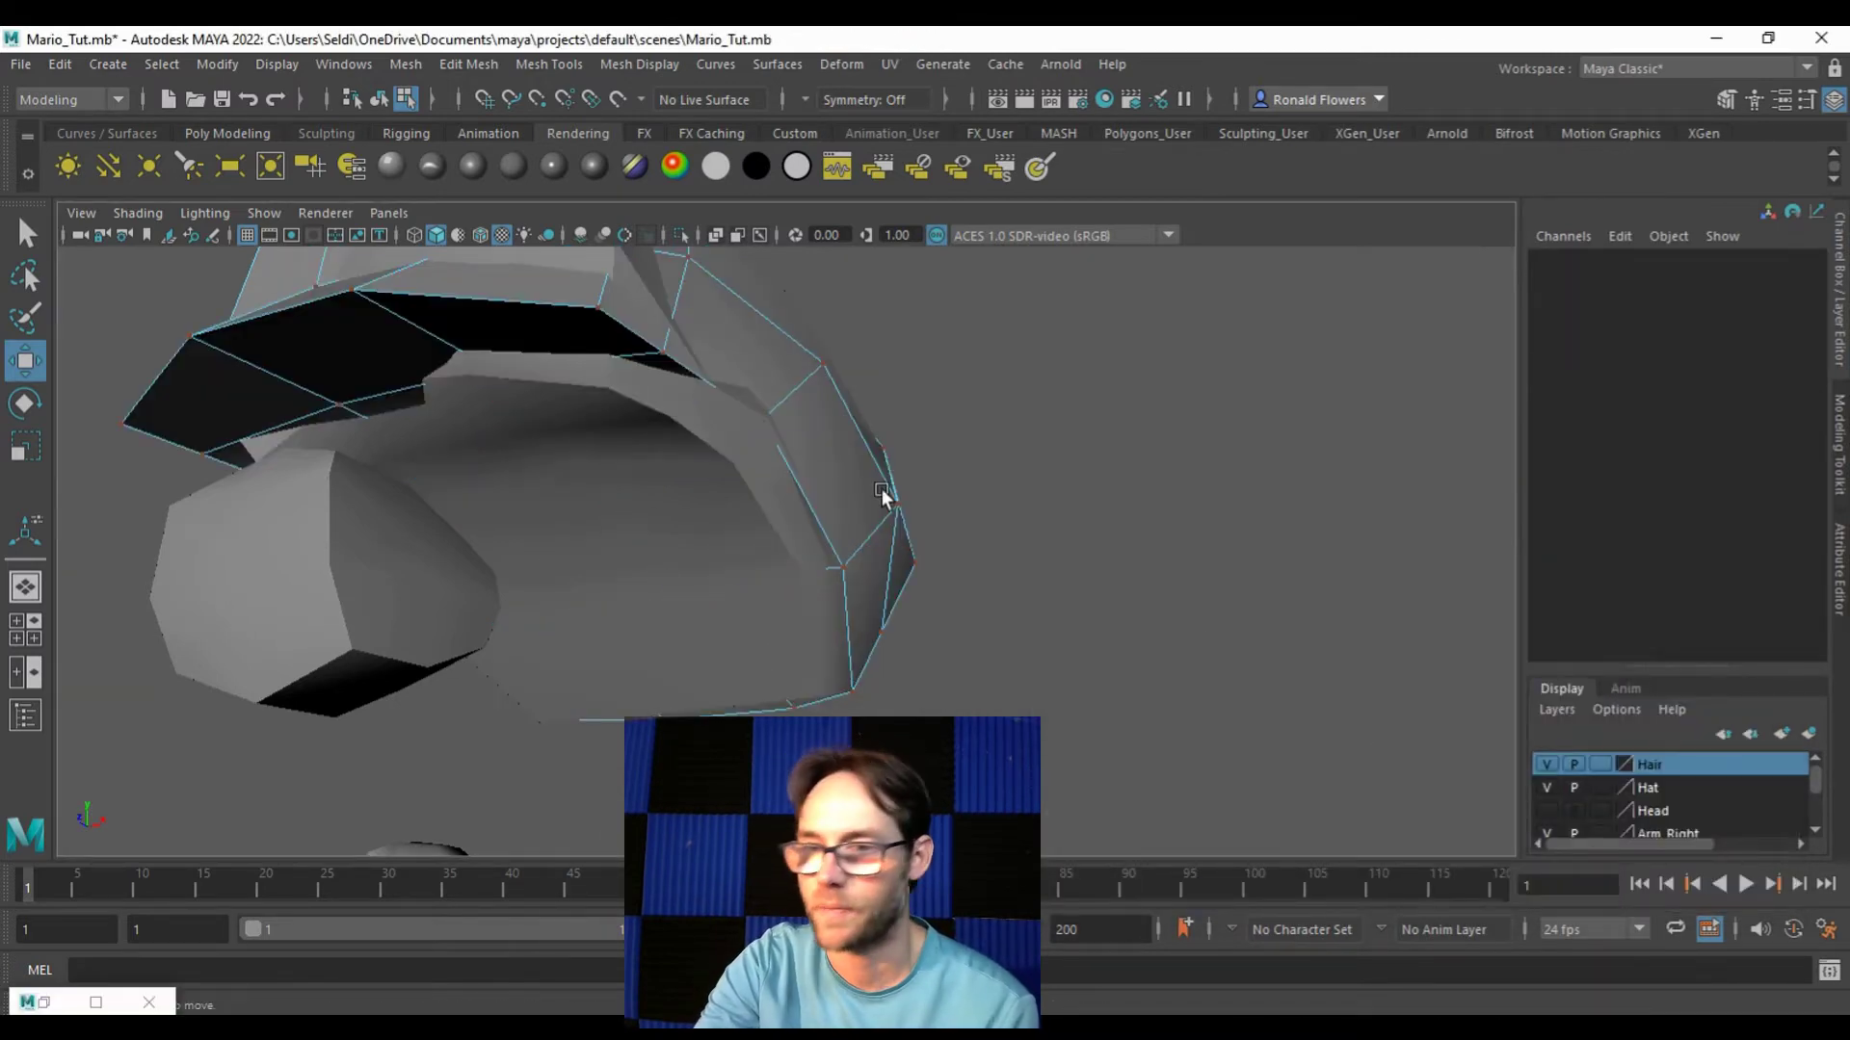
click(1546, 764)
alt+drag(992, 570, 408, 413)
click(20, 64)
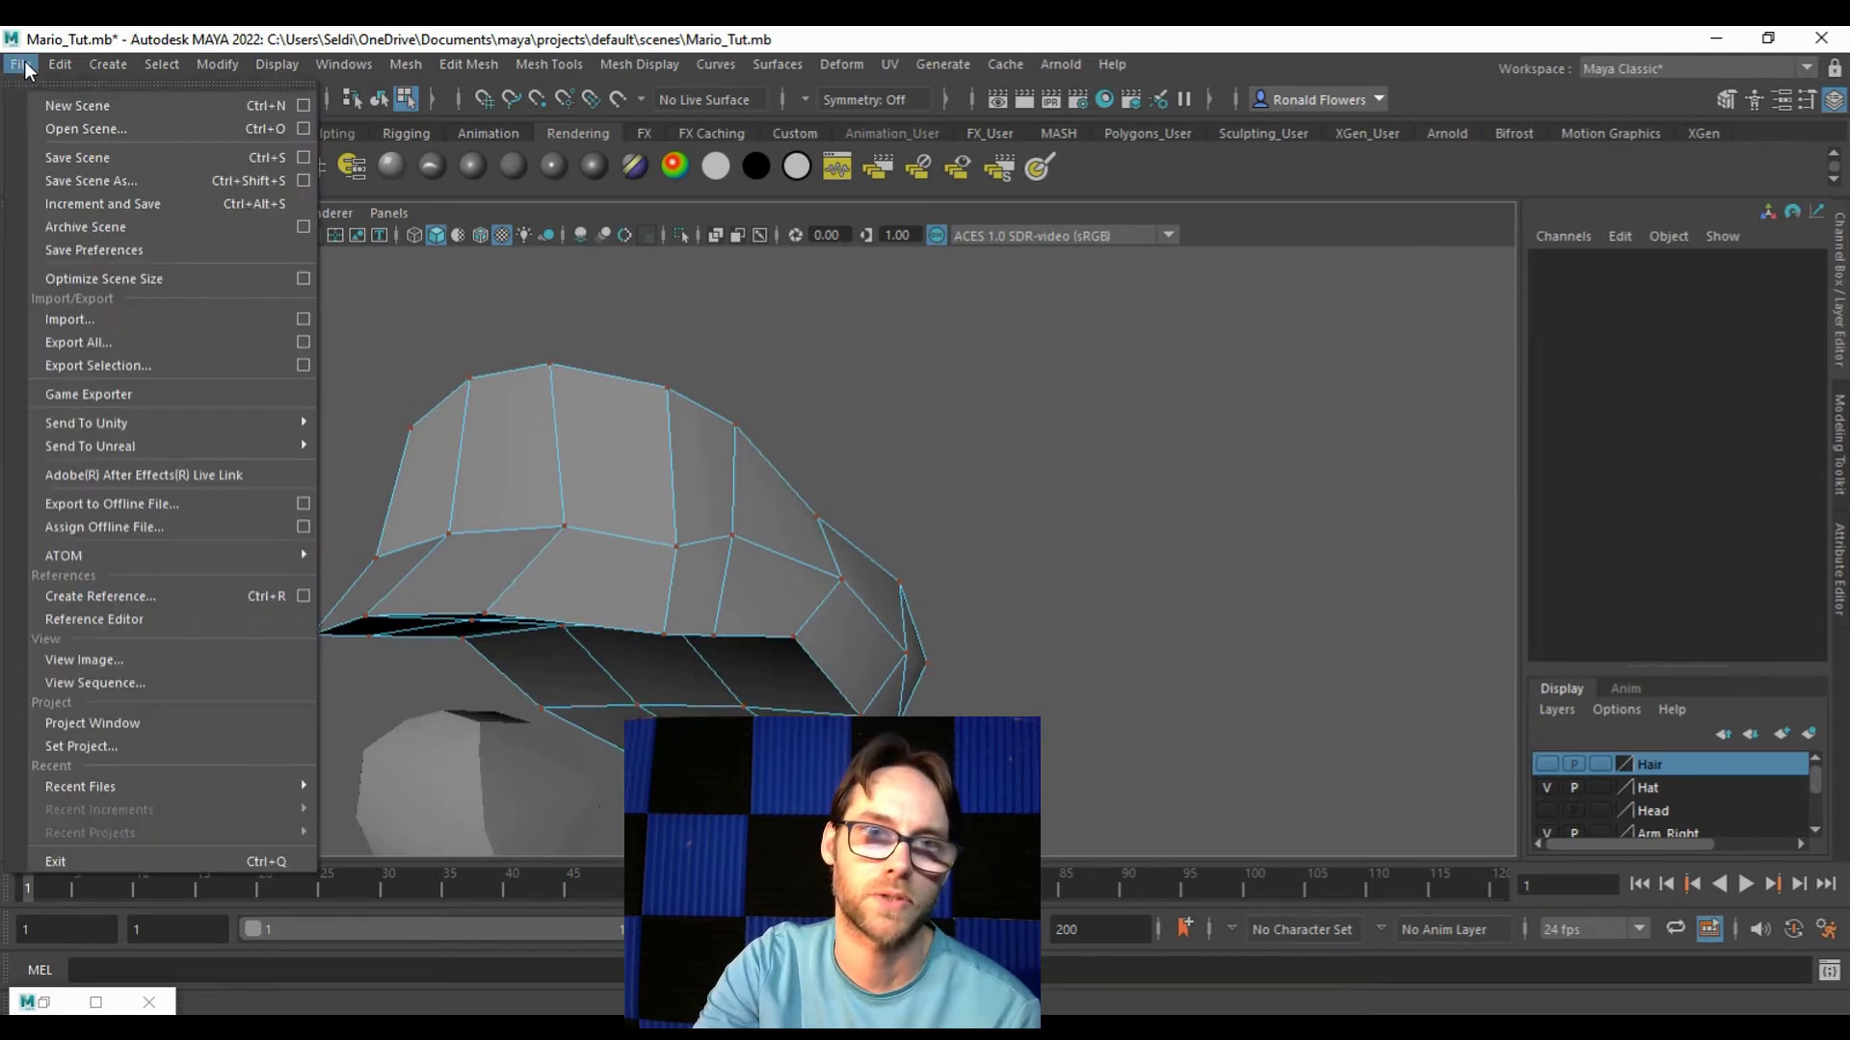
click(77, 157)
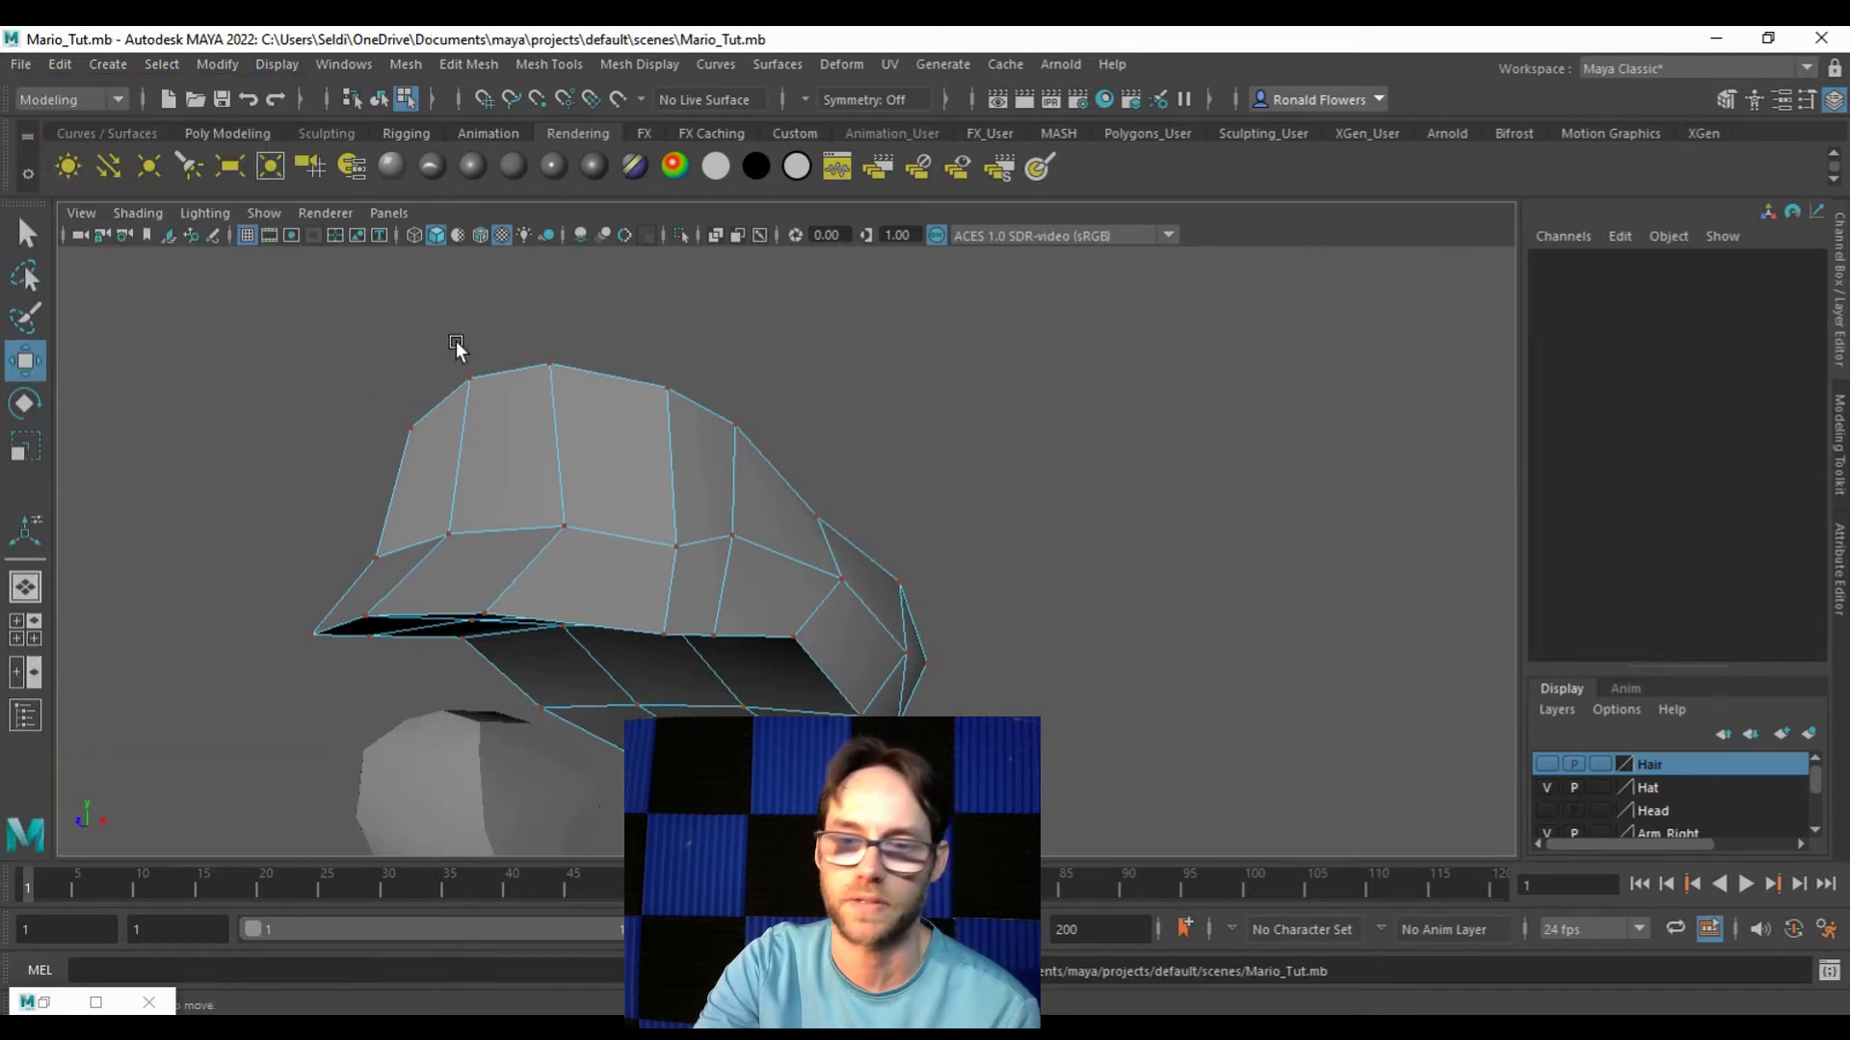
Step: Restore the UV Editor and select the hat as a whole object
click(43, 1002)
right_drag(746, 505, 827, 381)
alt+drag(838, 465, 679, 563)
alt+drag(639, 690, 745, 626)
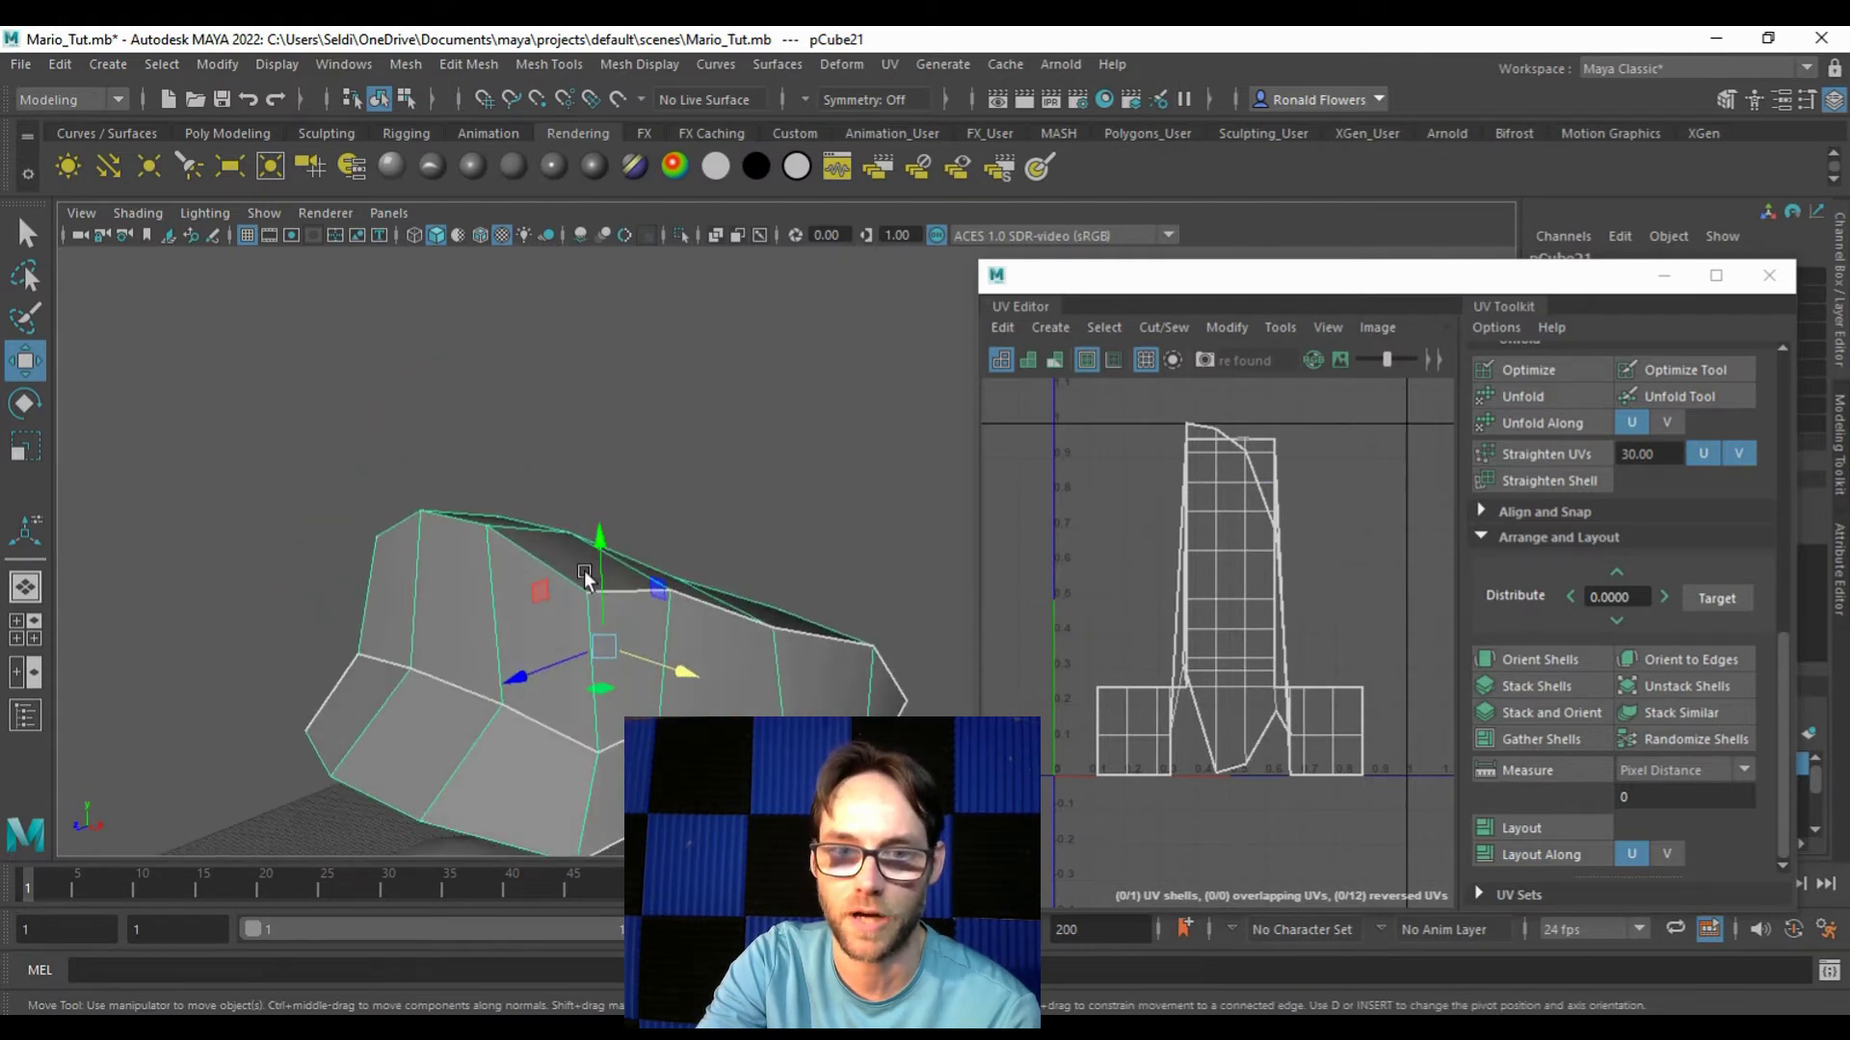
Step: Apply a Y-axis planar UV projection to the hat
click(1061, 325)
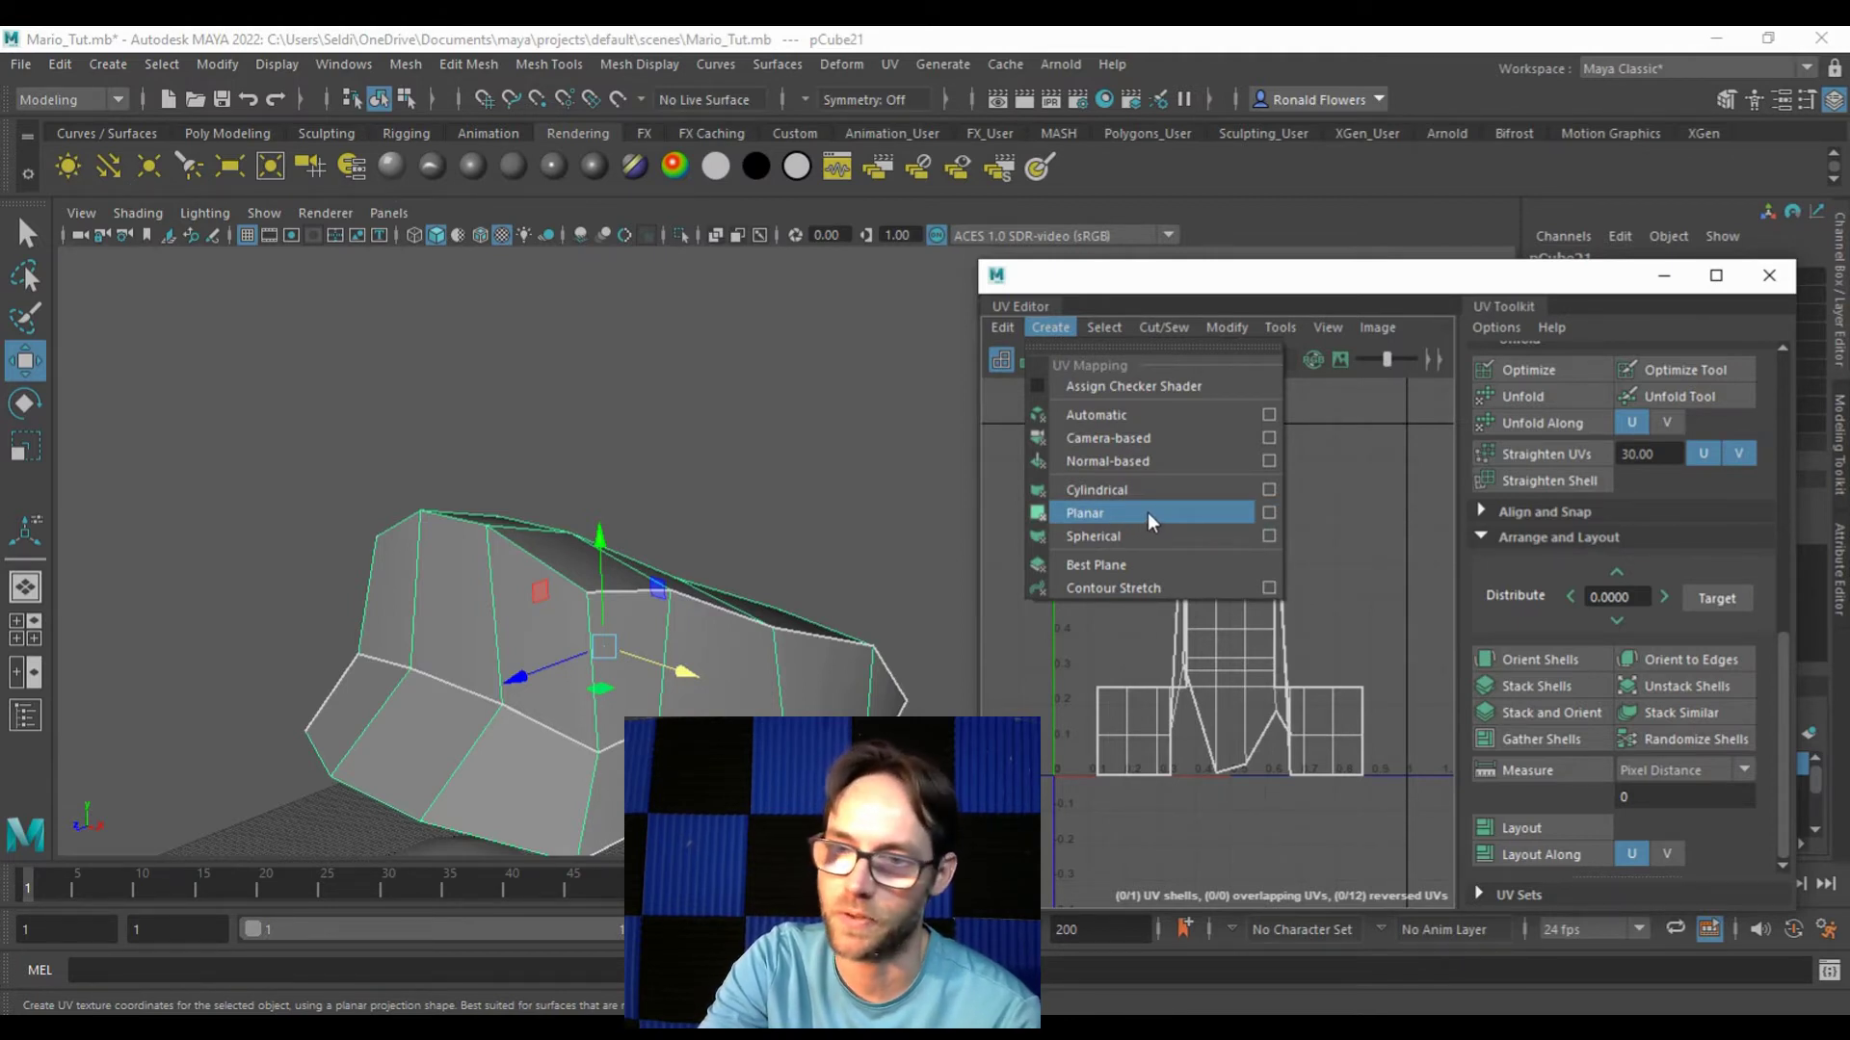
click(1266, 511)
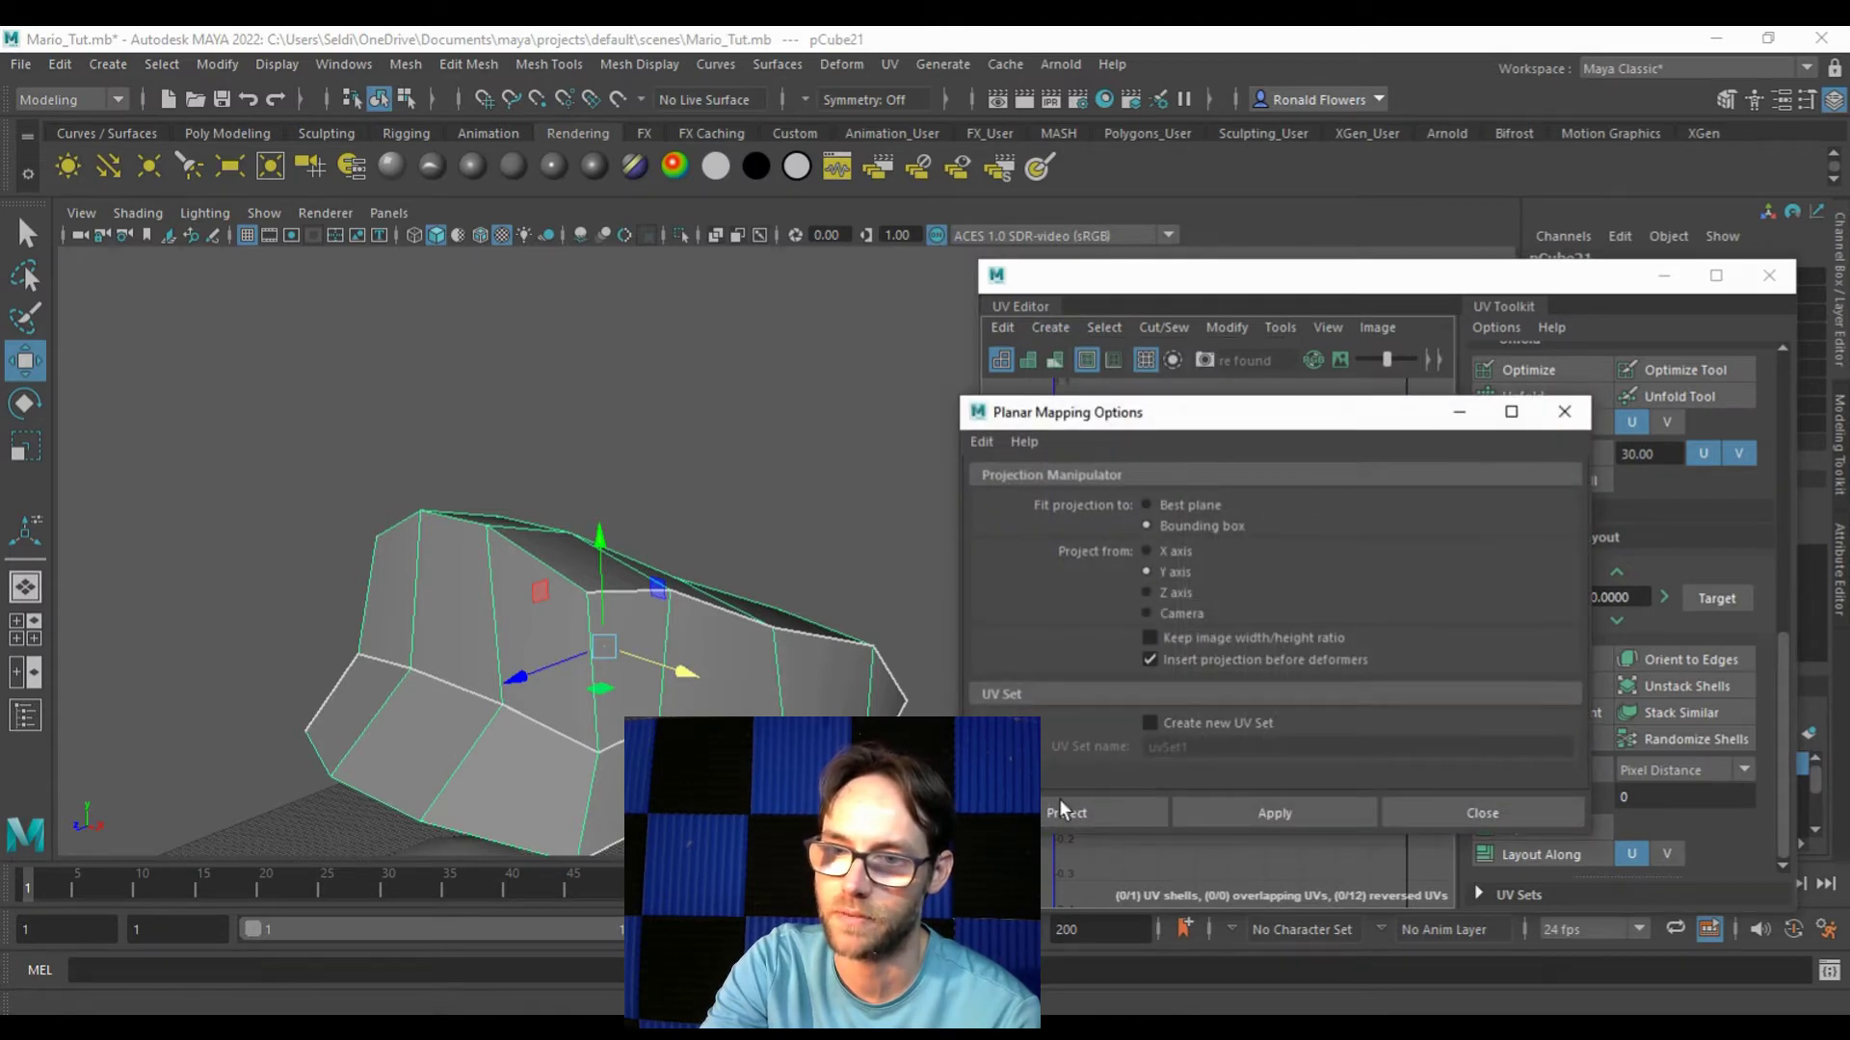
click(1106, 817)
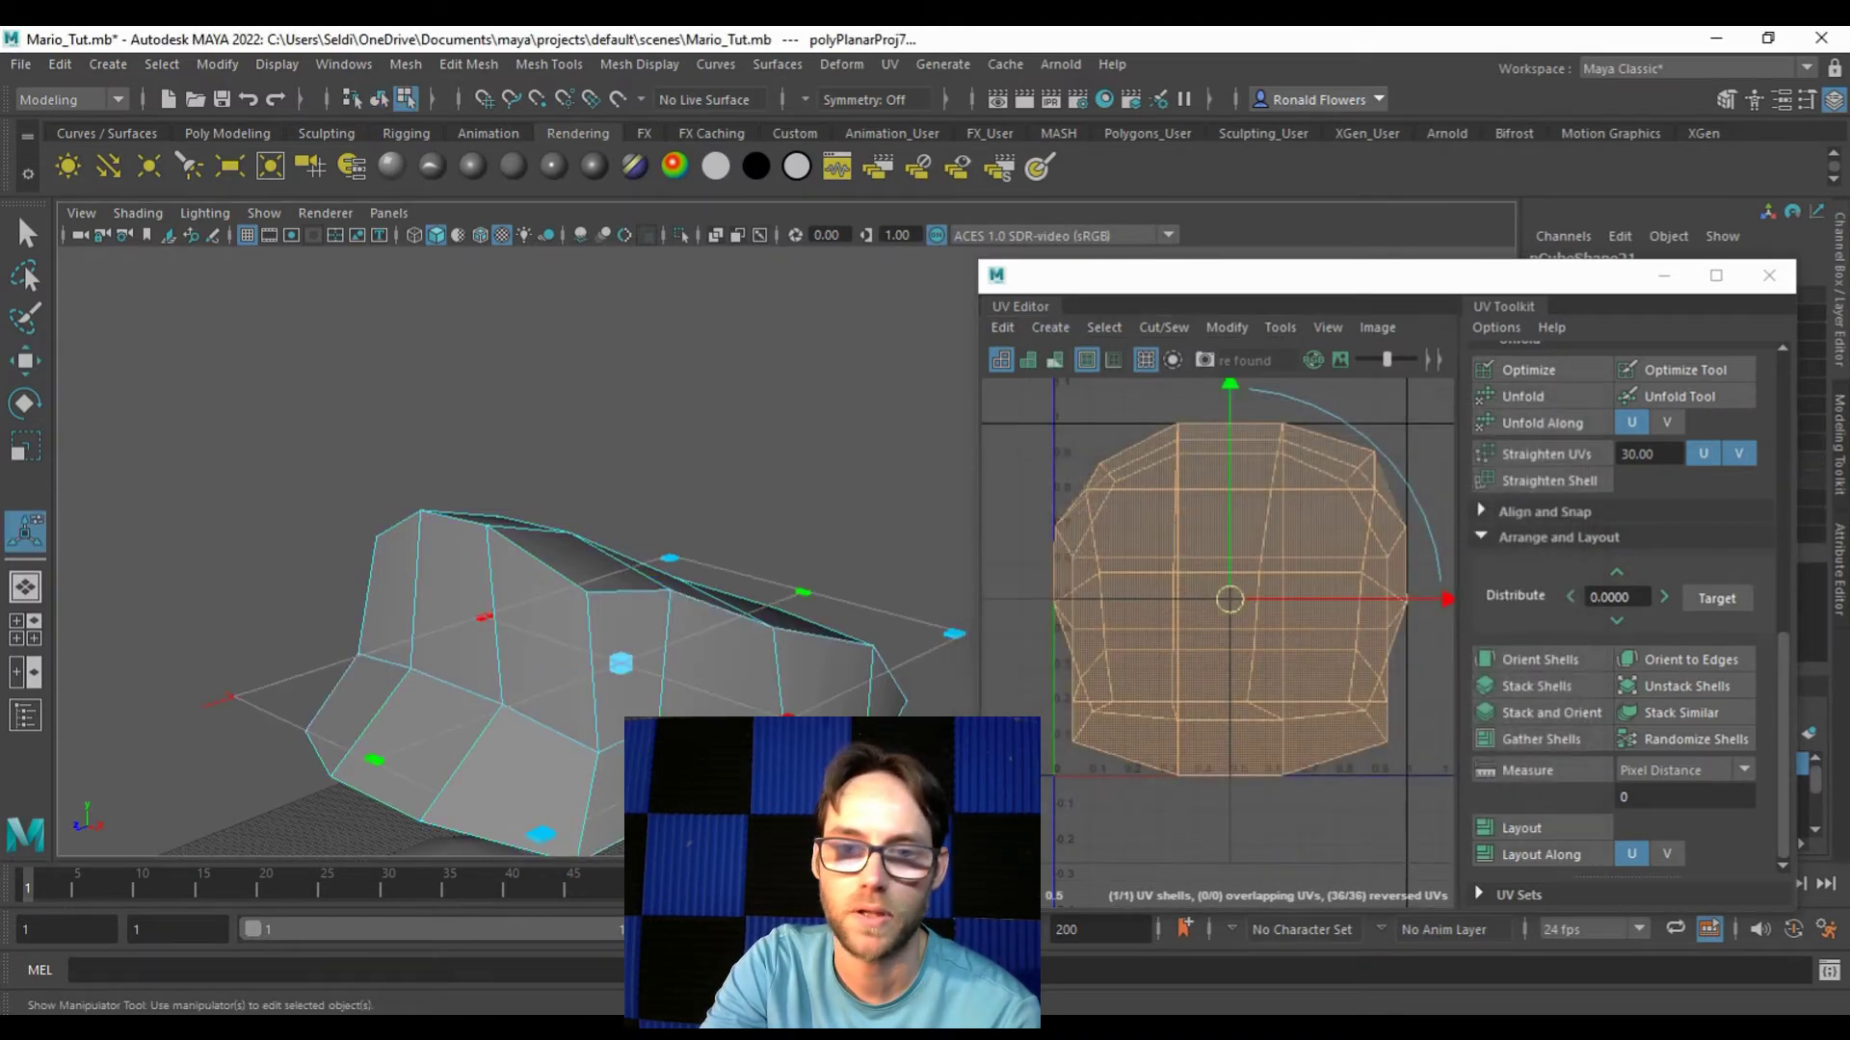
Step: View the hat from below and bring up the component selection modes
alt+drag(619, 652, 621, 578)
click(664, 598)
click(809, 665)
right_drag(826, 405, 809, 343)
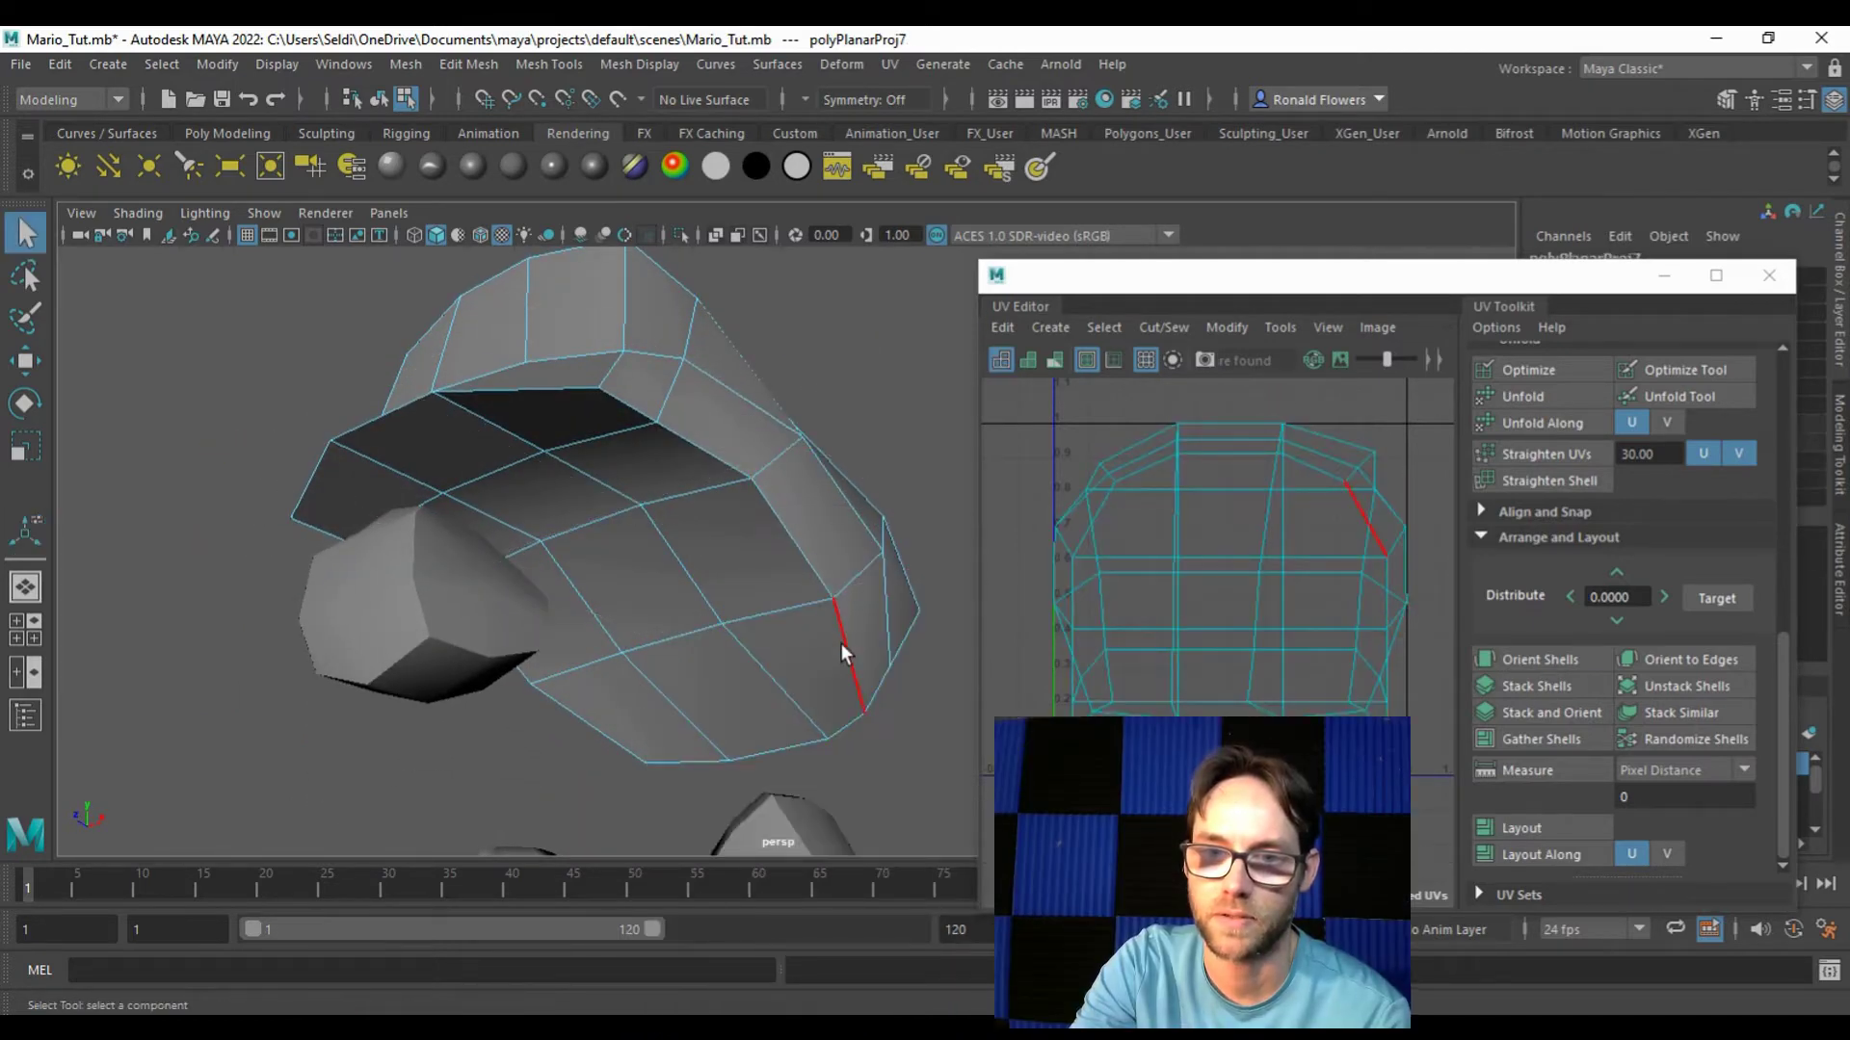
Step: Select the edges along the hat brim's edge loop and cut them into a UV seam
click(841, 653)
click(545, 401)
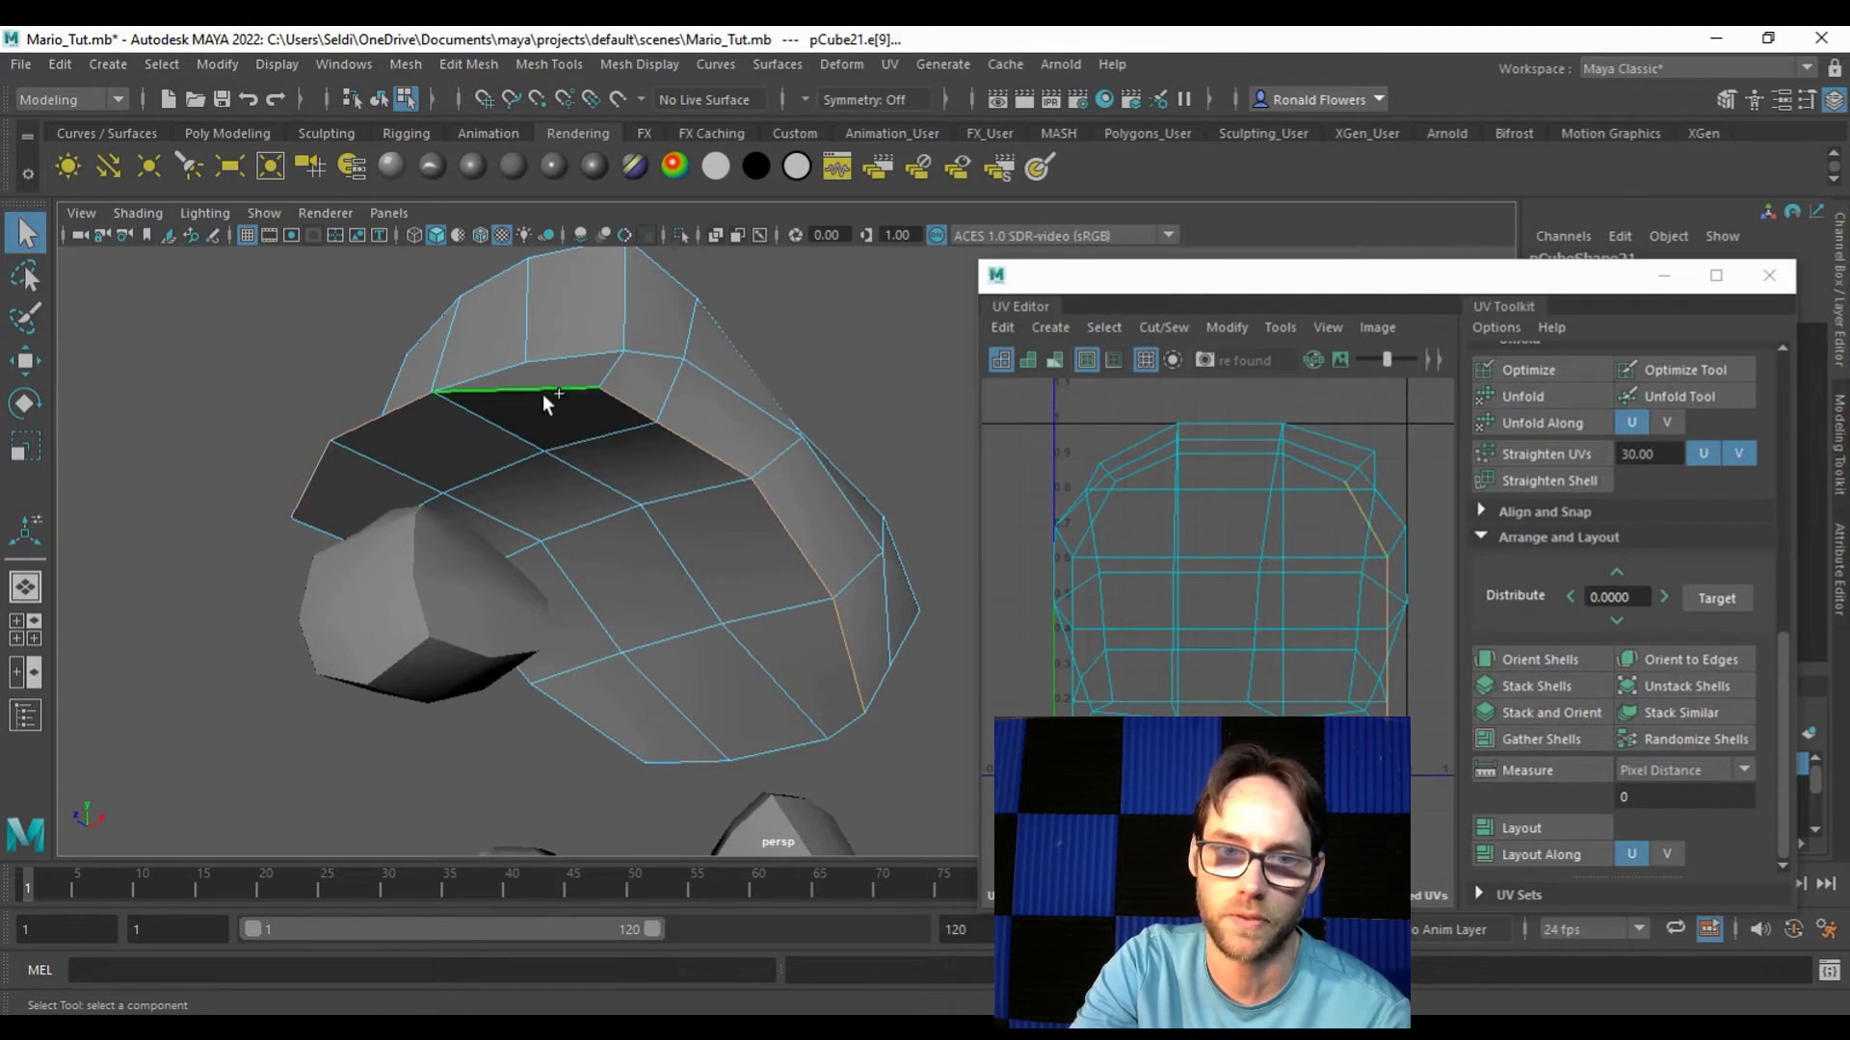
alt+drag(542, 394, 712, 389)
shift+click(720, 429)
click(727, 704)
alt+drag(726, 703, 636, 614)
click(737, 544)
click(921, 588)
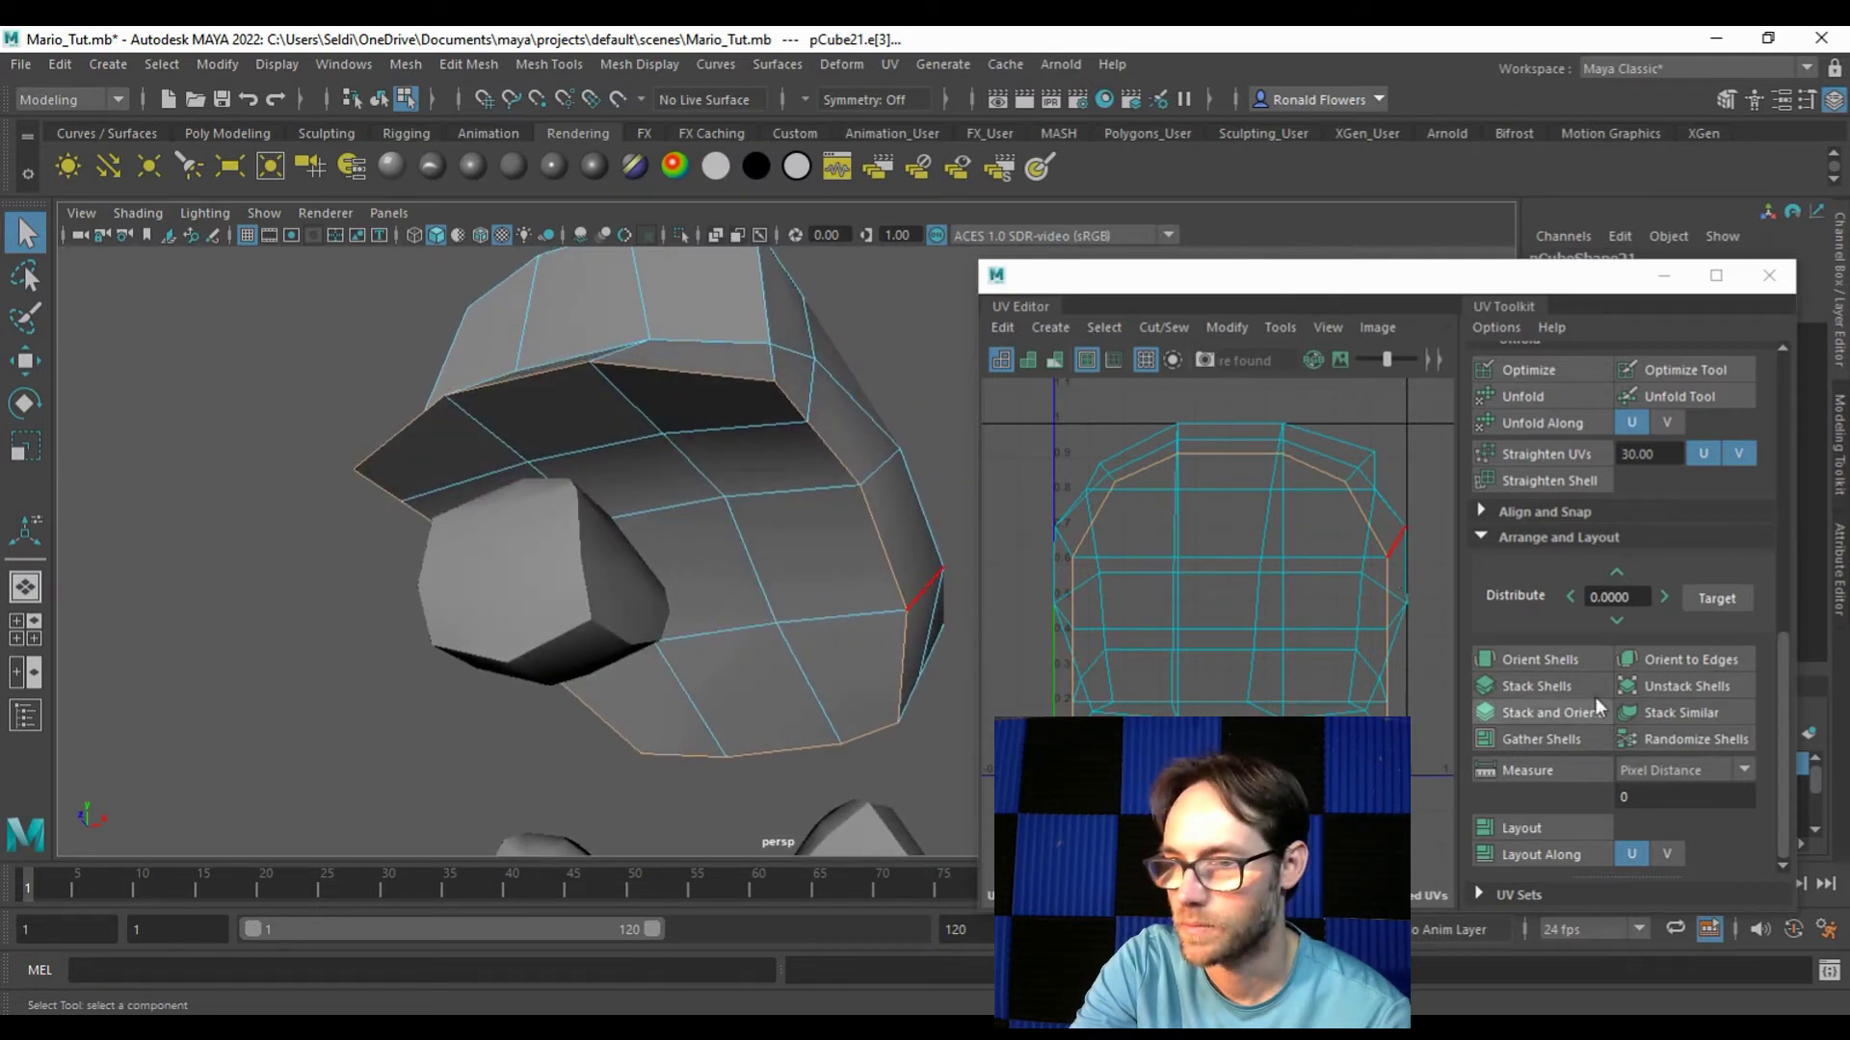
scroll(1549, 713, up, 5)
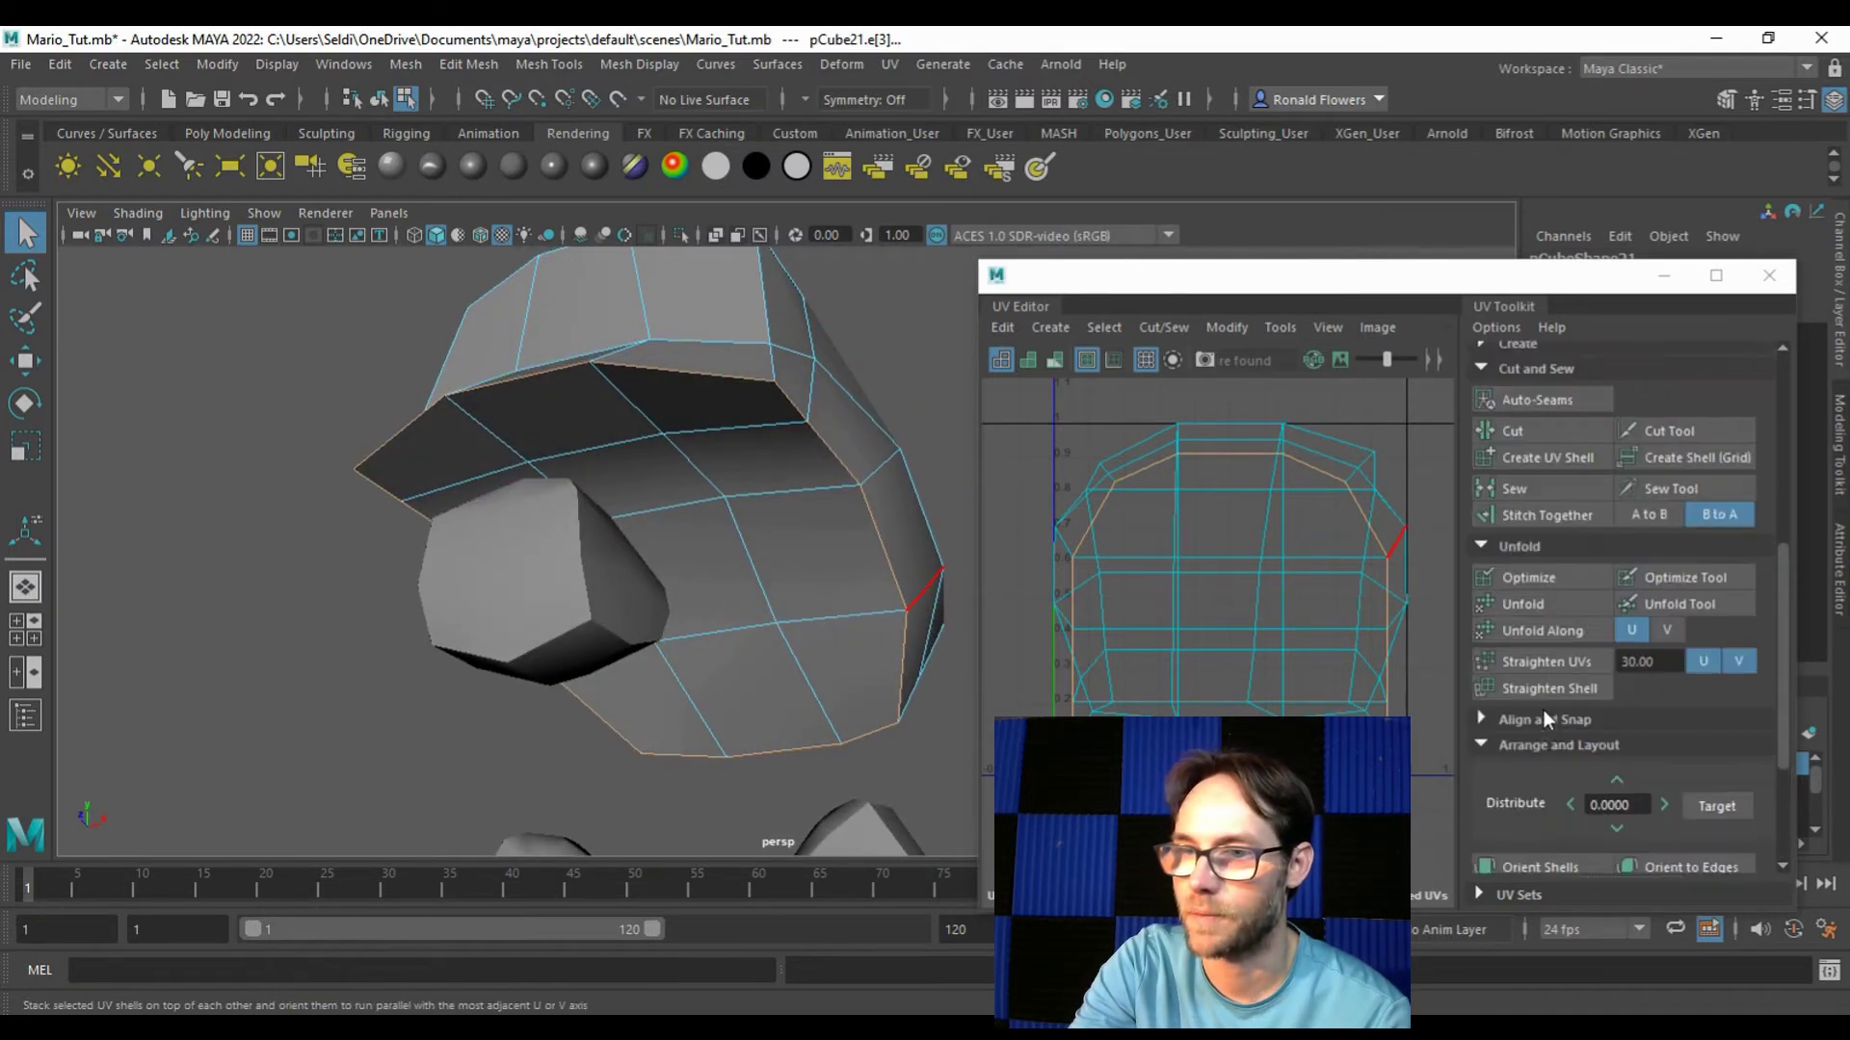
click(1557, 507)
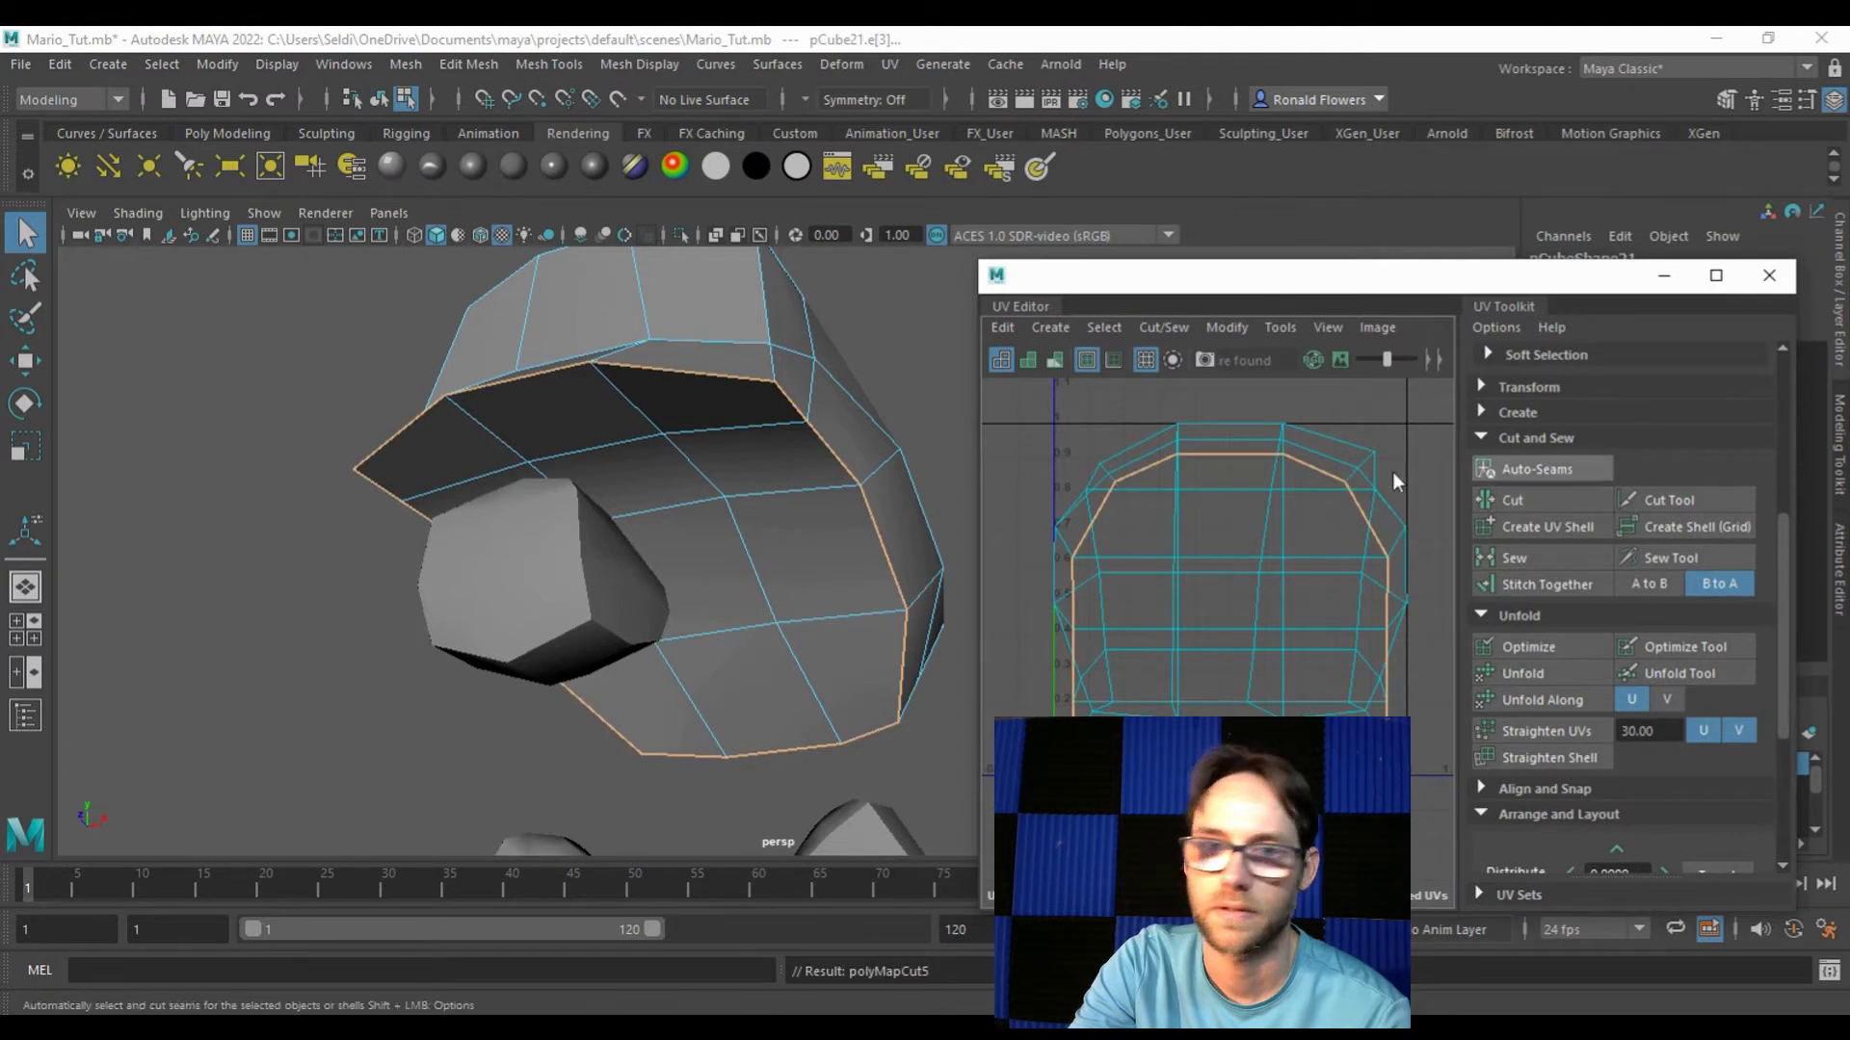
Step: In UV mode, move one hat UV shell to the right, away from the other
right_drag(1211, 493, 1264, 474)
click(1219, 587)
scroll(1220, 587, down, 3)
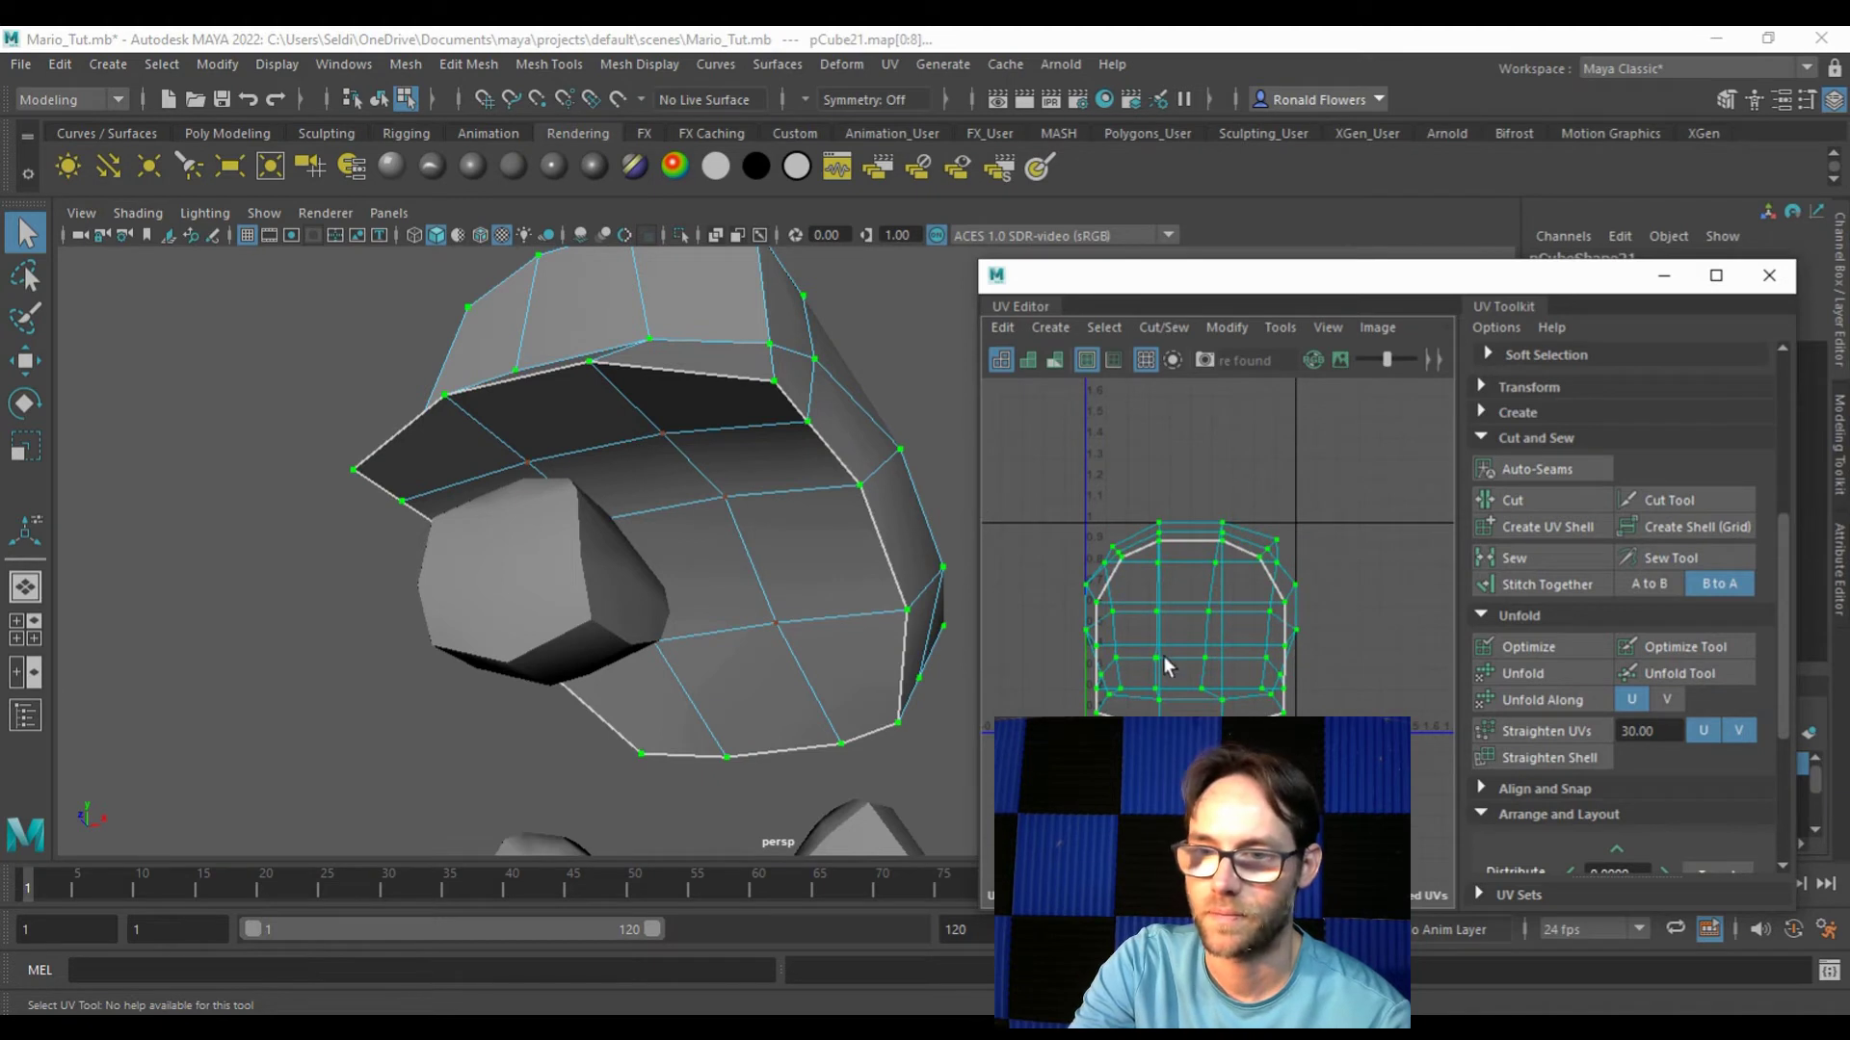
key(w)
drag(1258, 627, 1518, 616)
Step: Unfold the right and left hat UV shells
click(1247, 651)
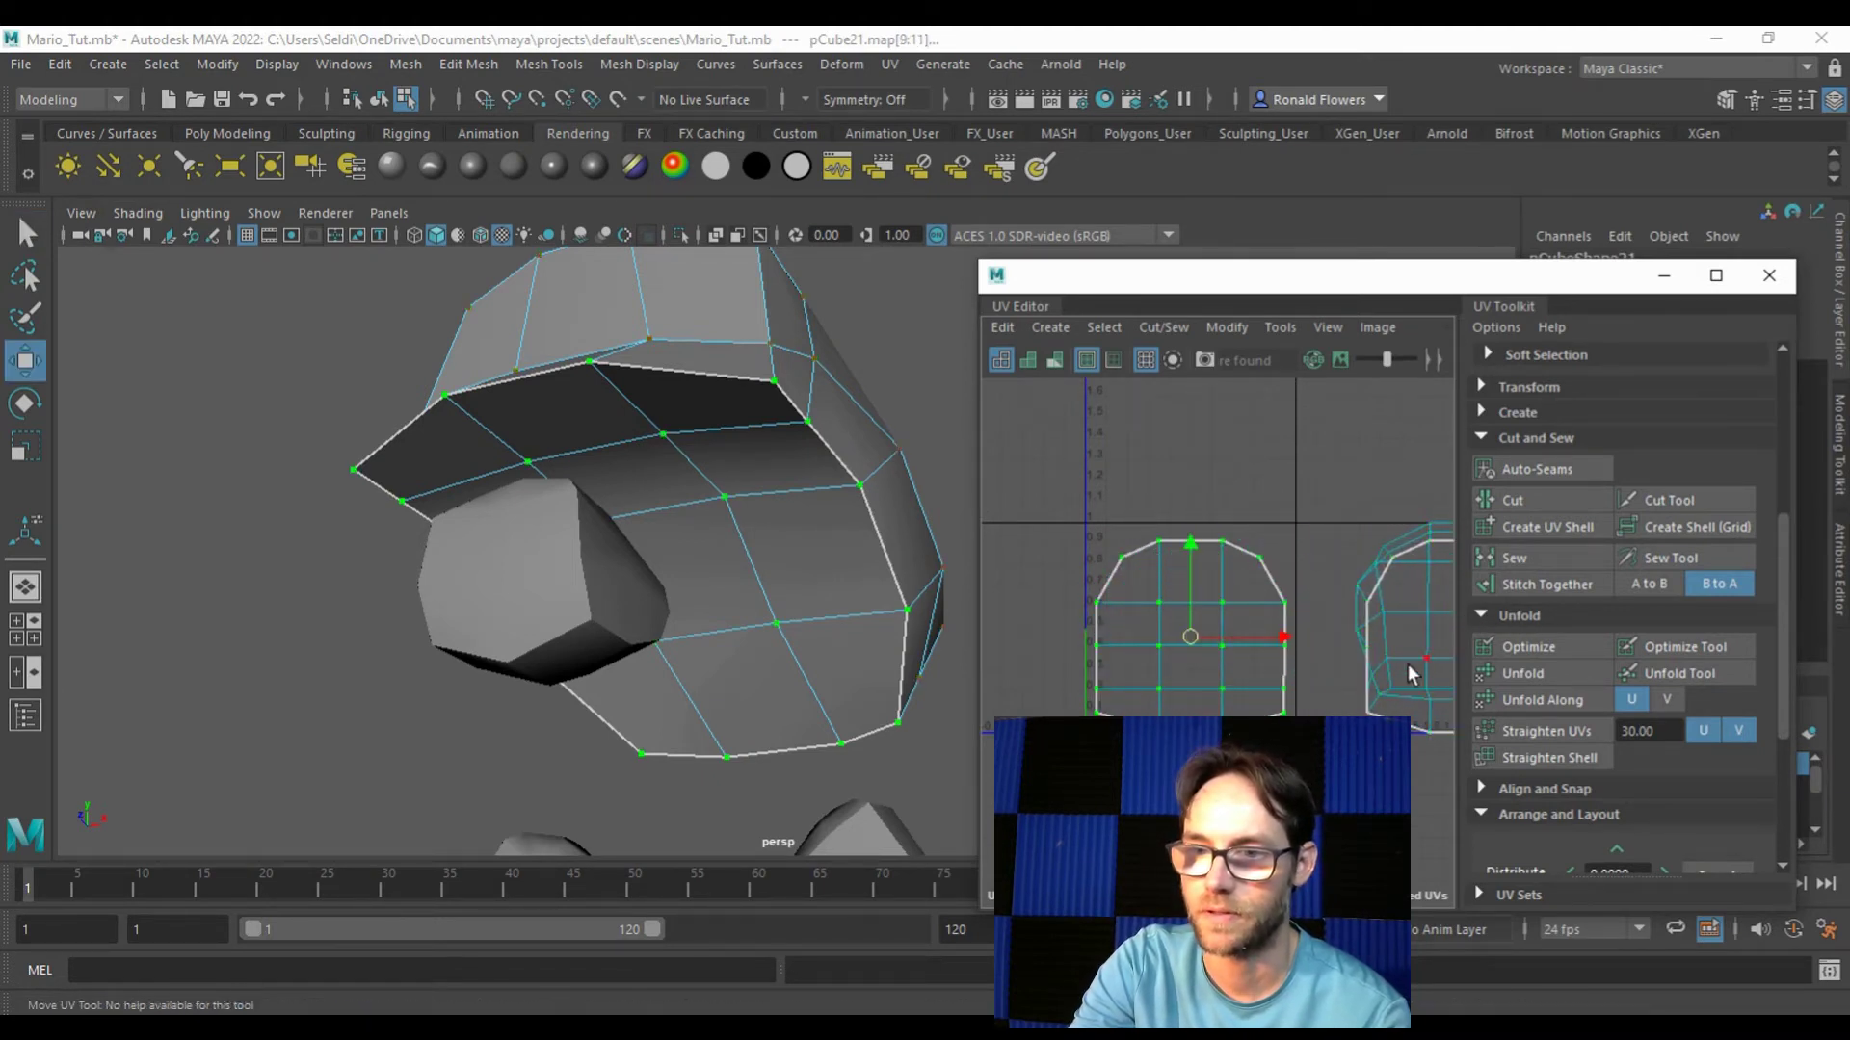
scroll(1250, 660, down, 2)
click(1277, 643)
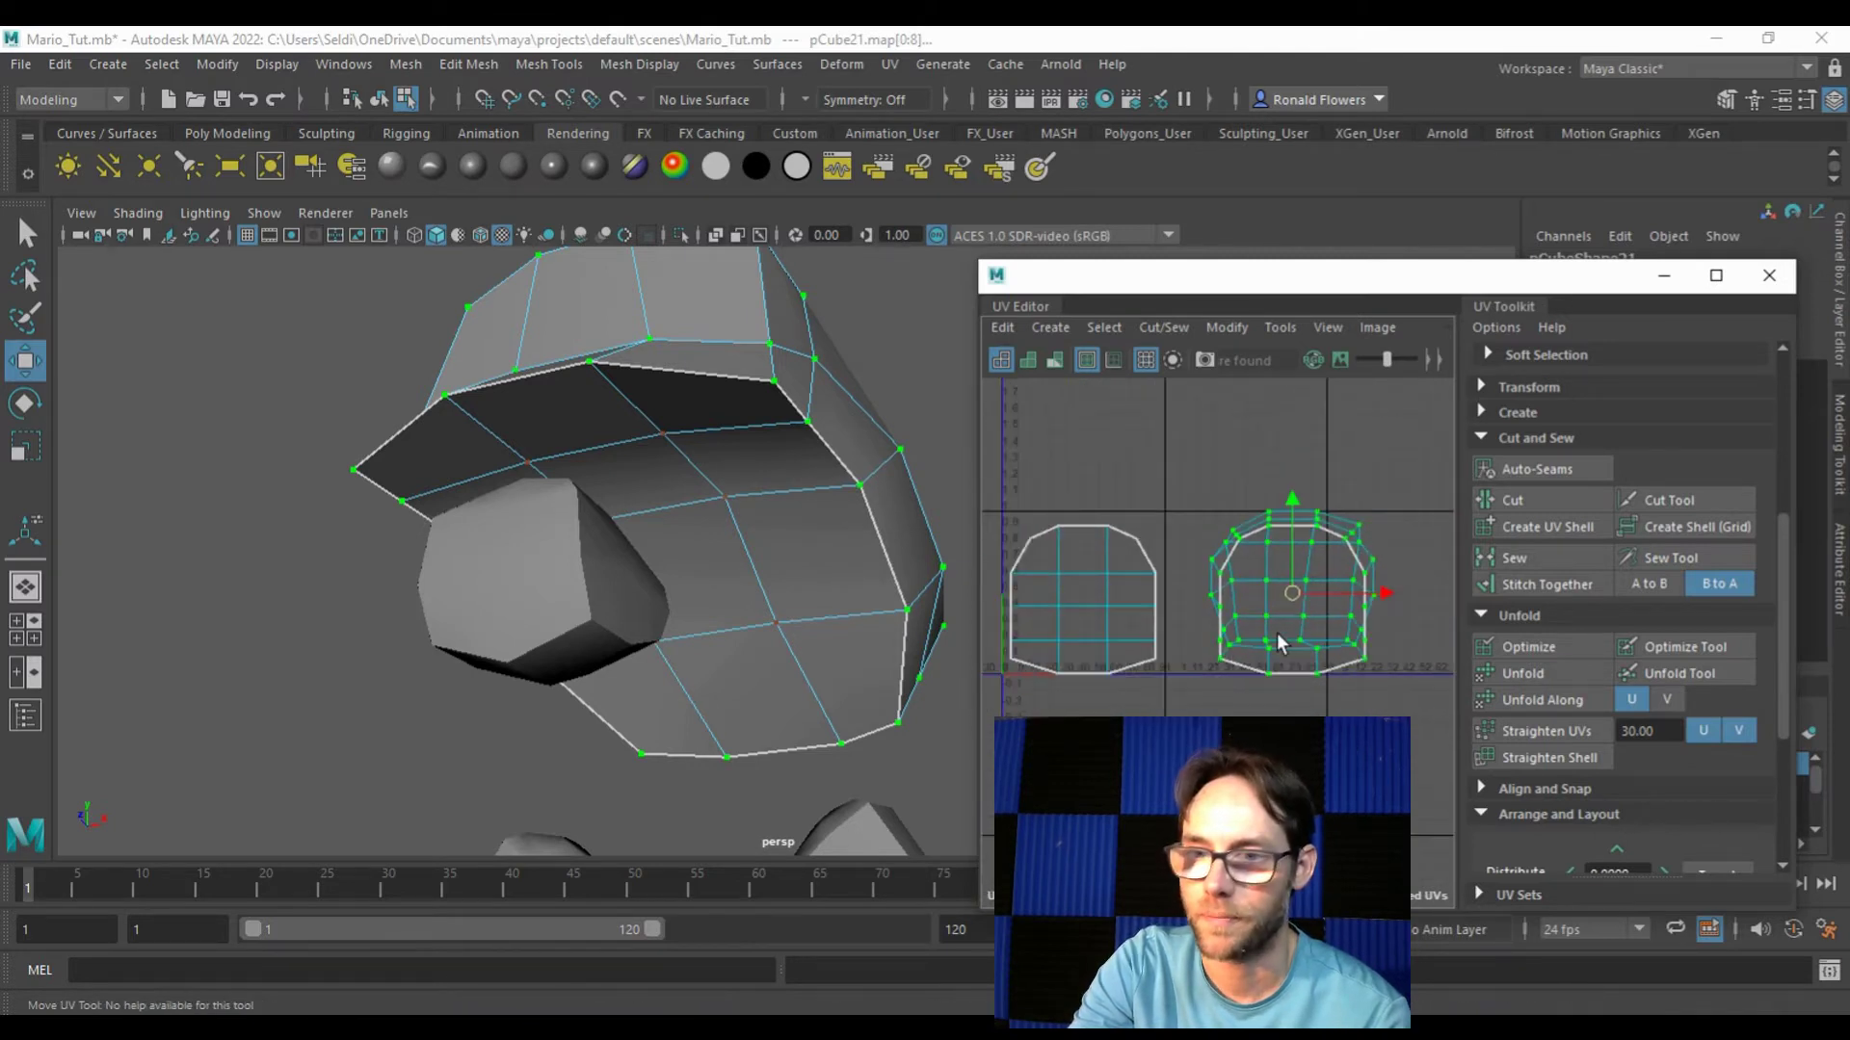
click(1528, 675)
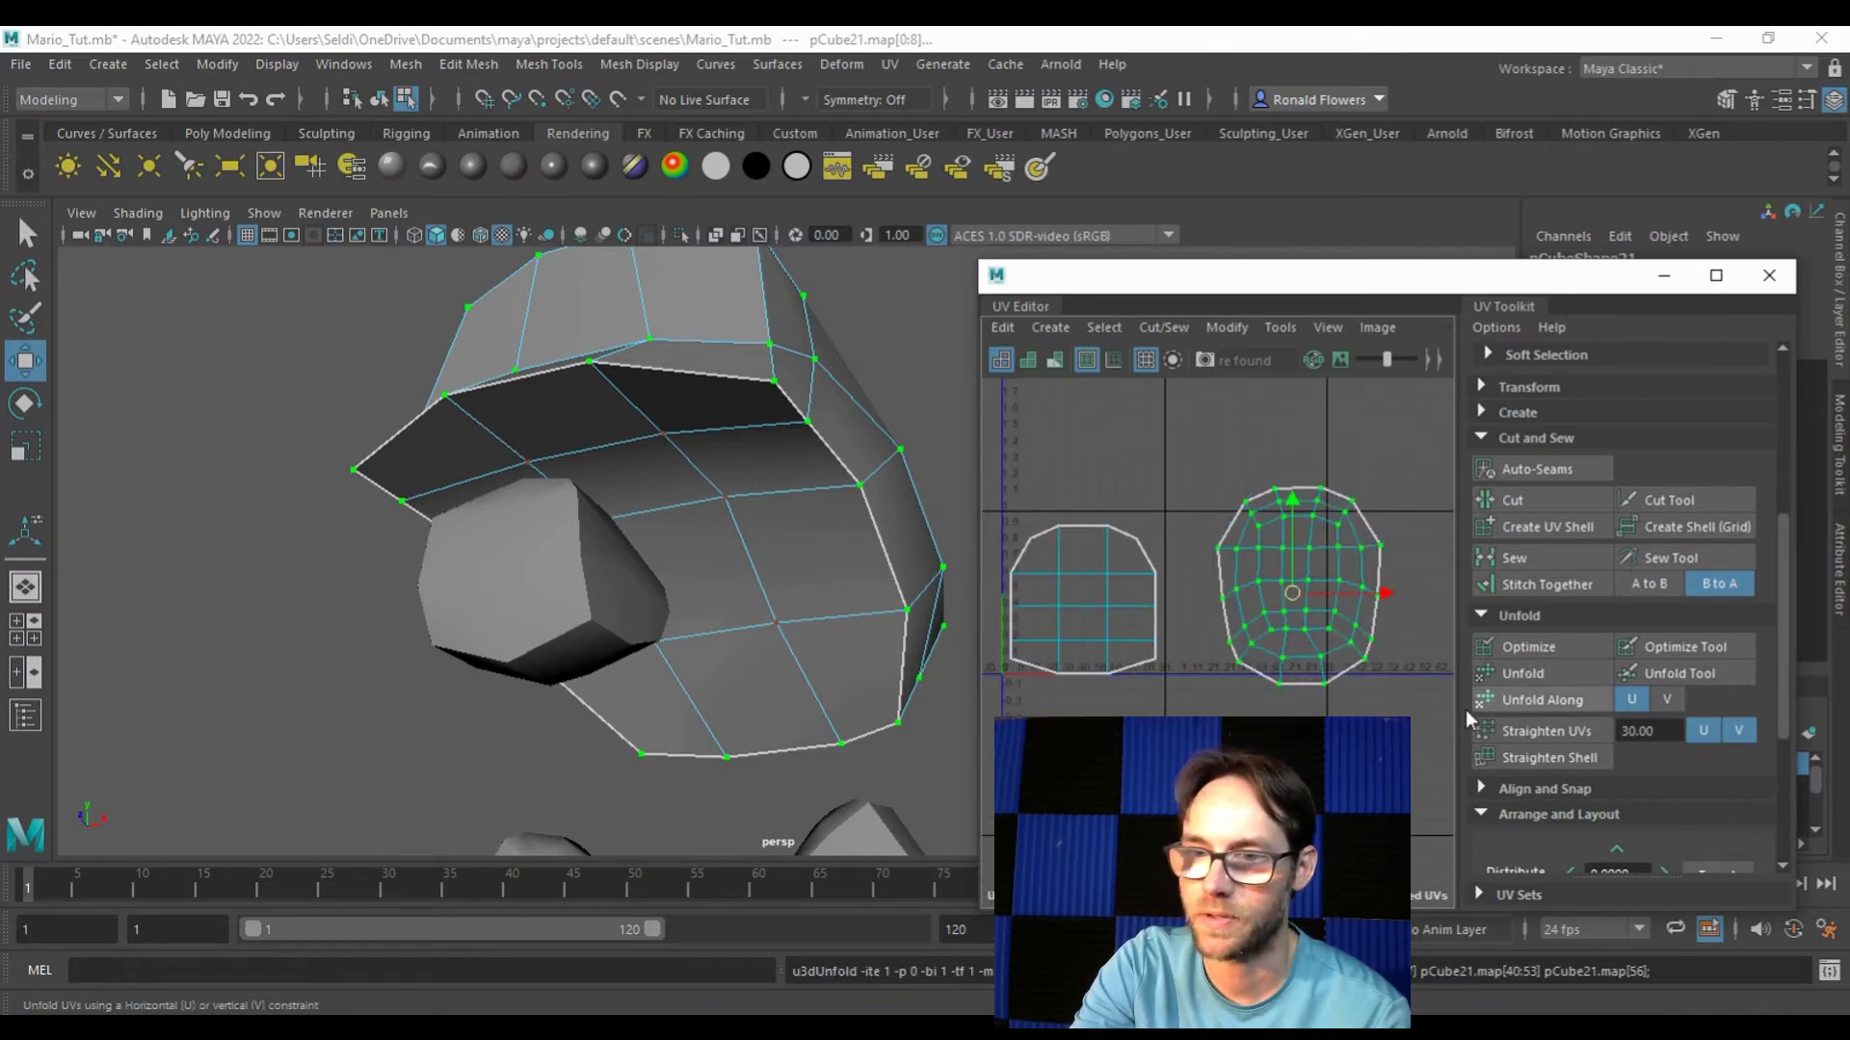
click(1082, 638)
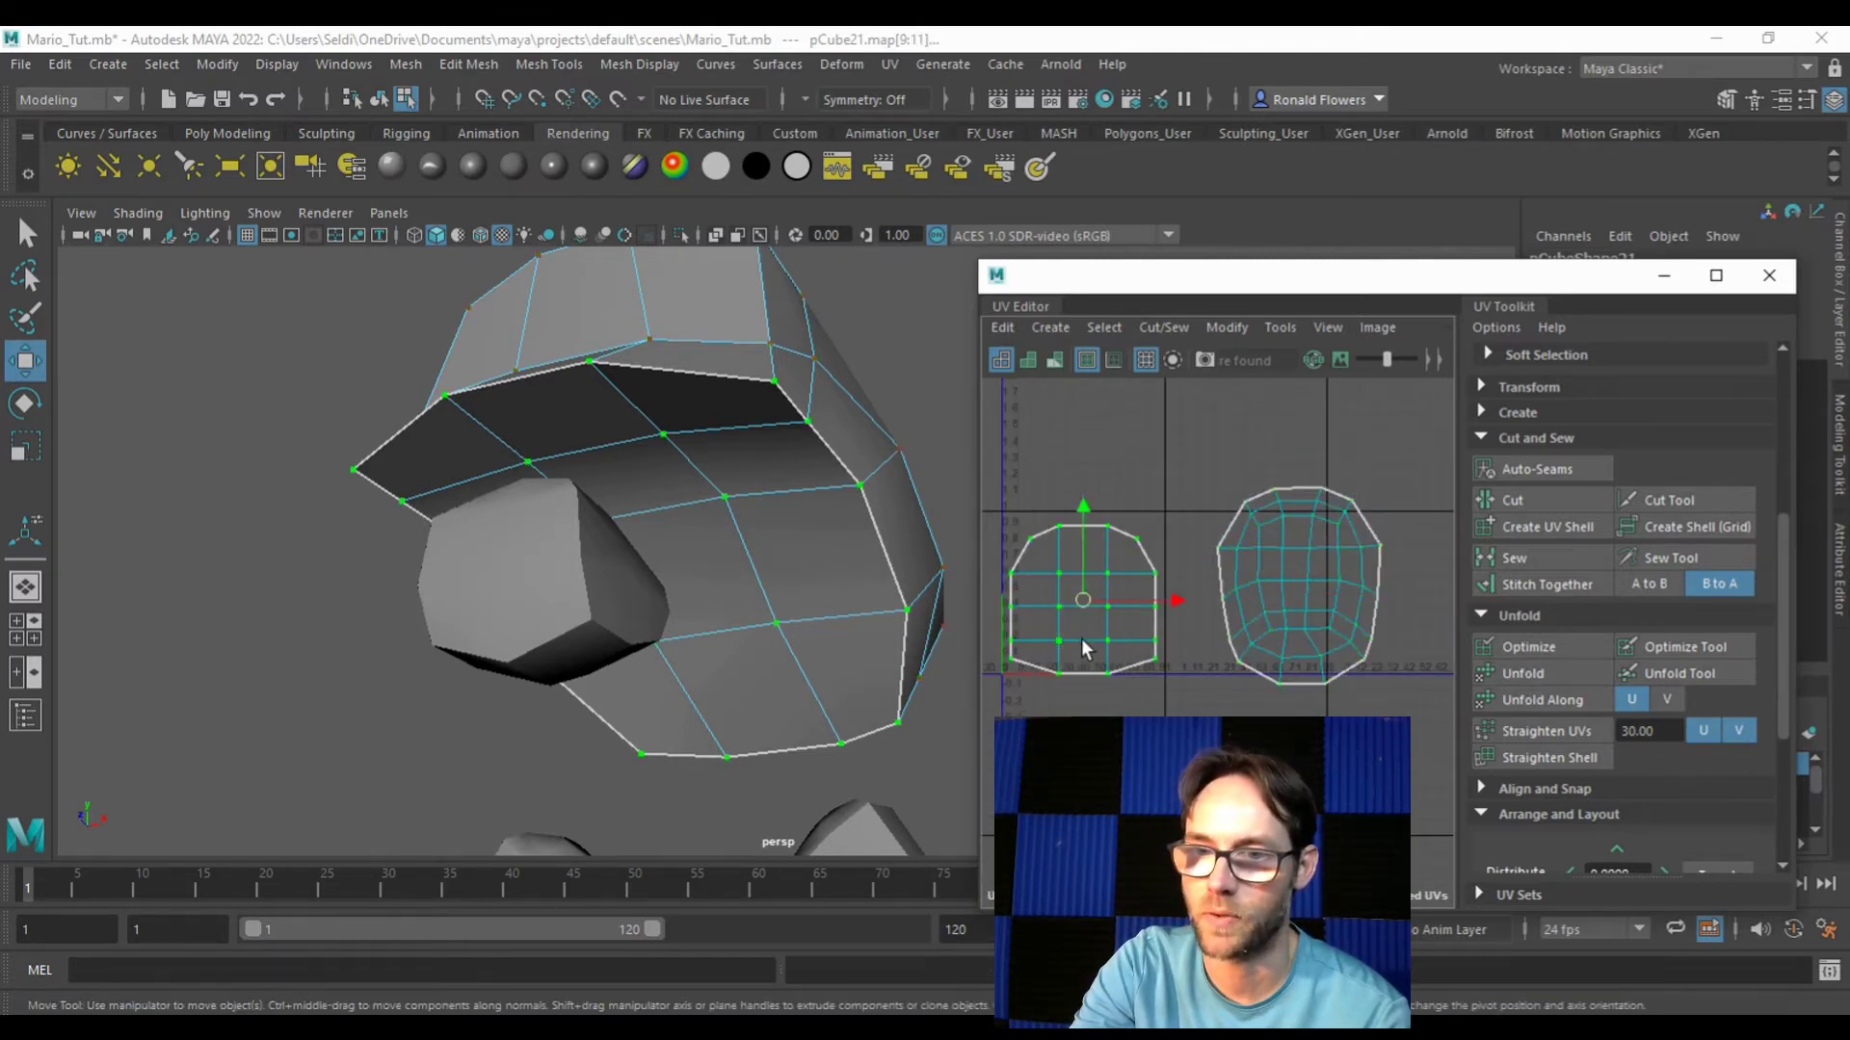
click(1546, 682)
click(1171, 697)
alt+middle_drag(1079, 583, 1159, 598)
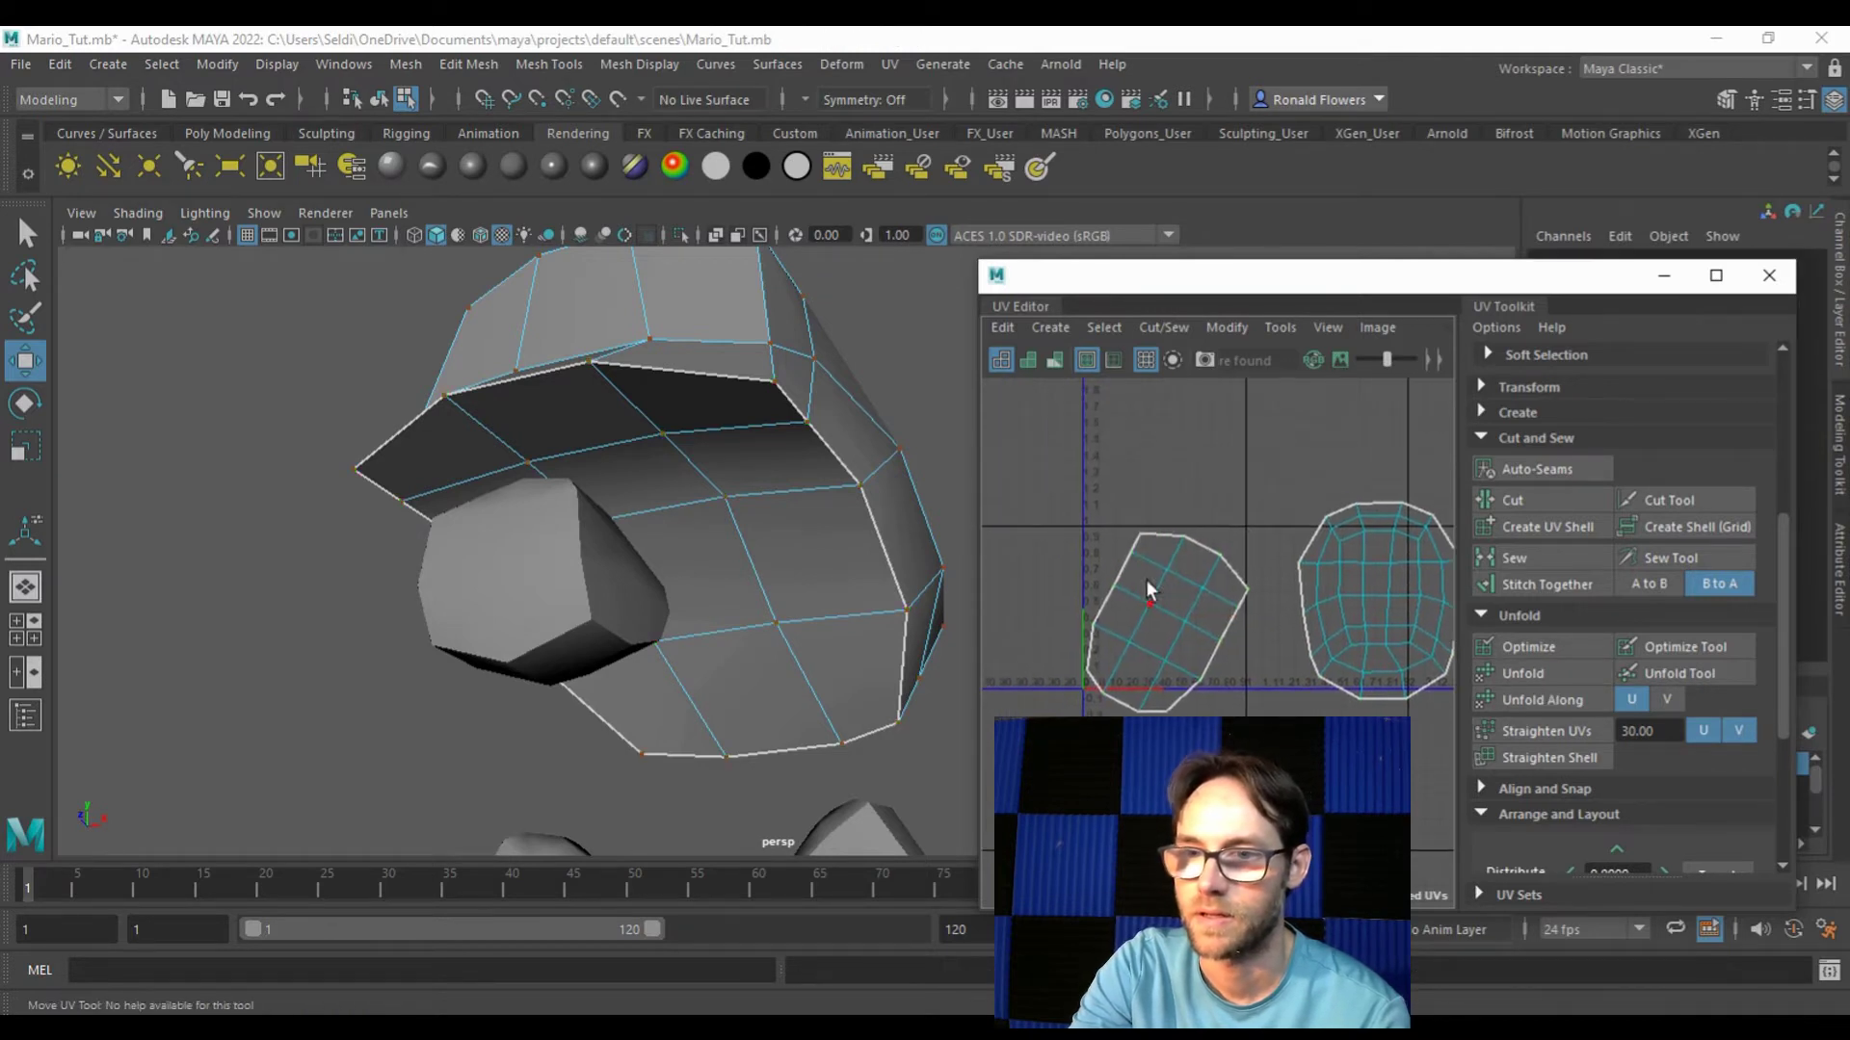
Step: Lay out both hat shells in 0–1 UV space
drag(1060, 449, 1451, 832)
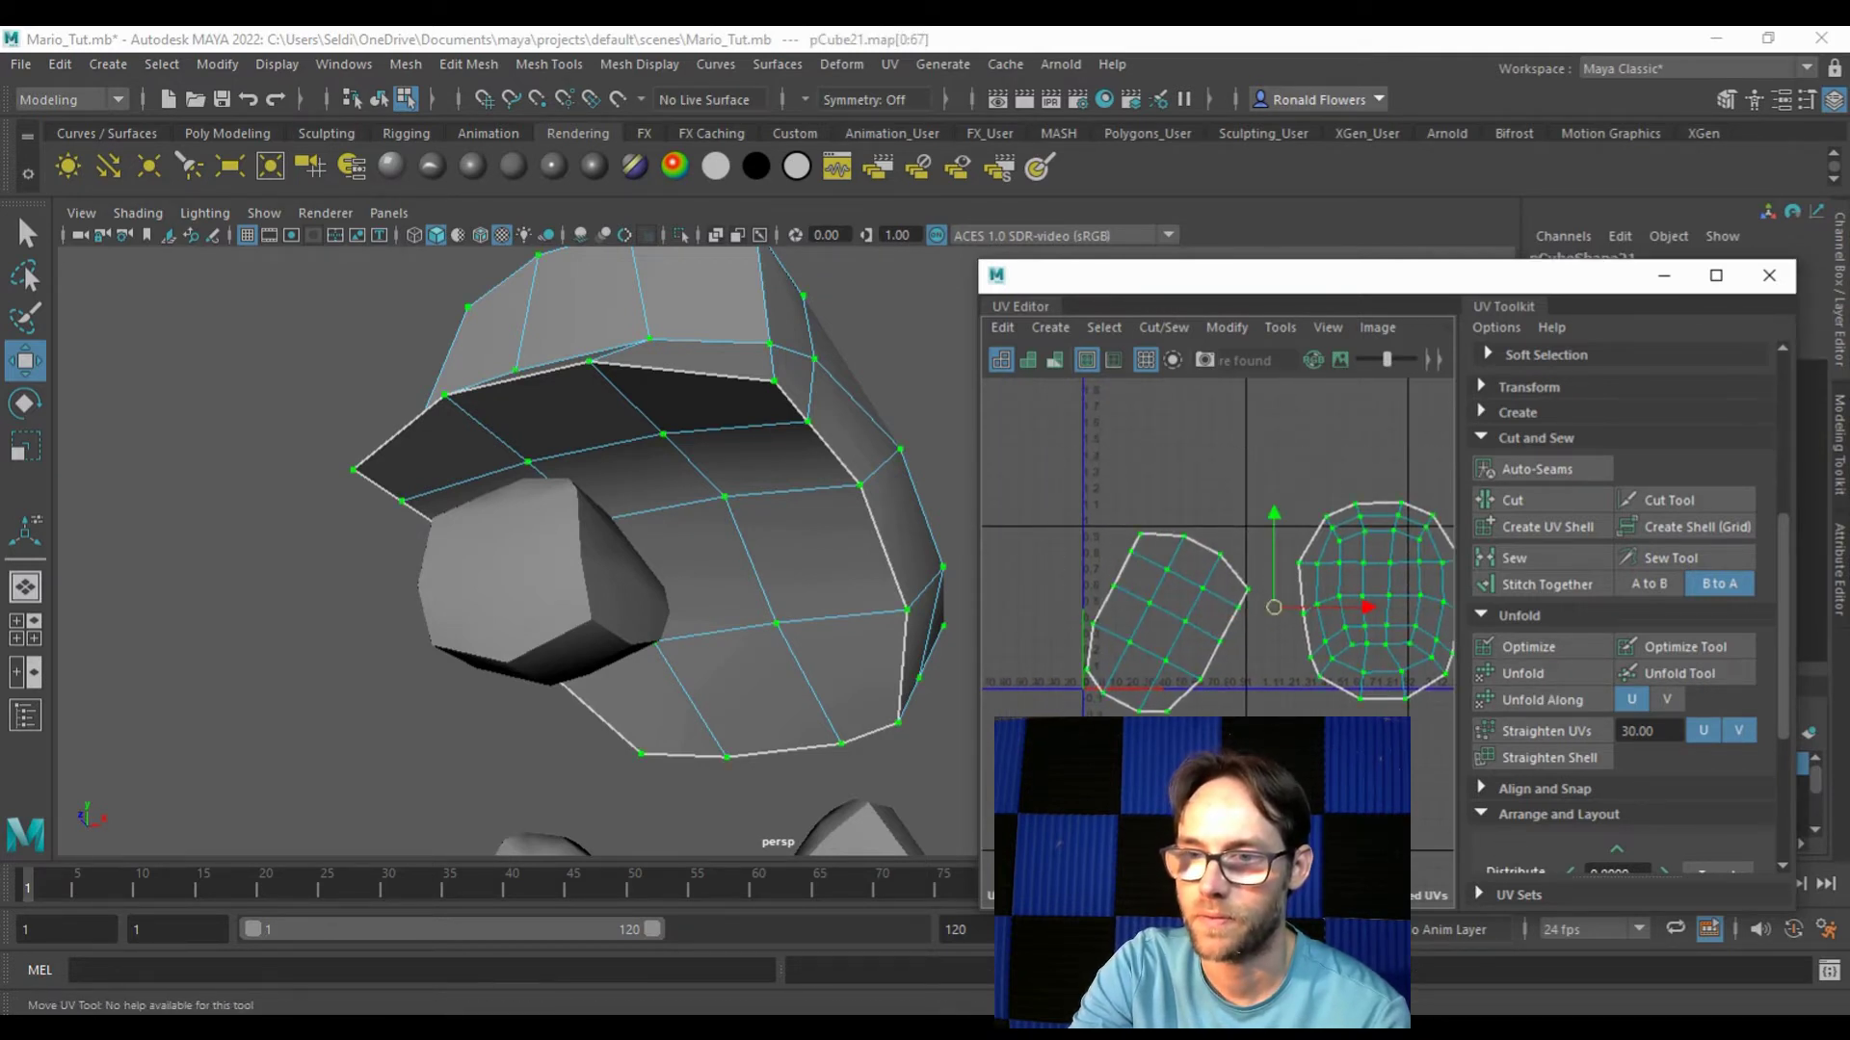
scroll(1598, 767, down, 5)
click(1541, 827)
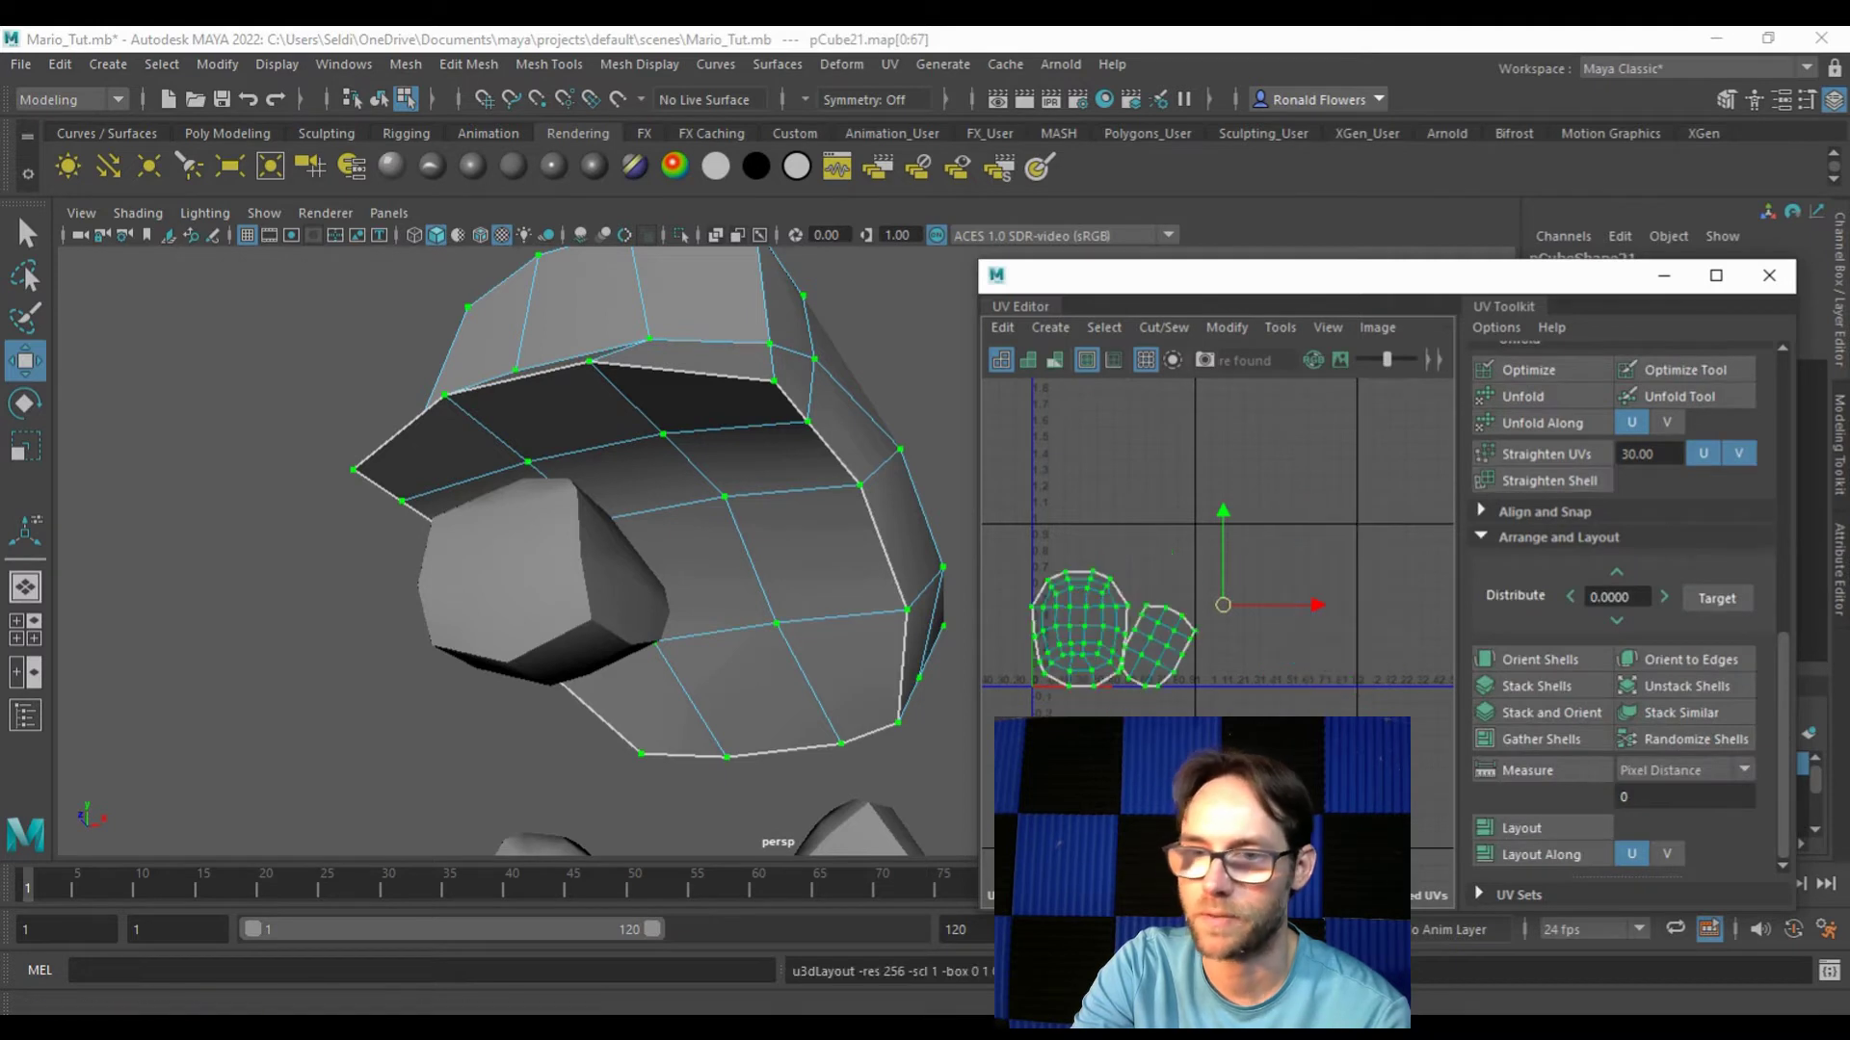
scroll(1156, 695, up, 3)
alt+middle_drag(1156, 696, 1322, 786)
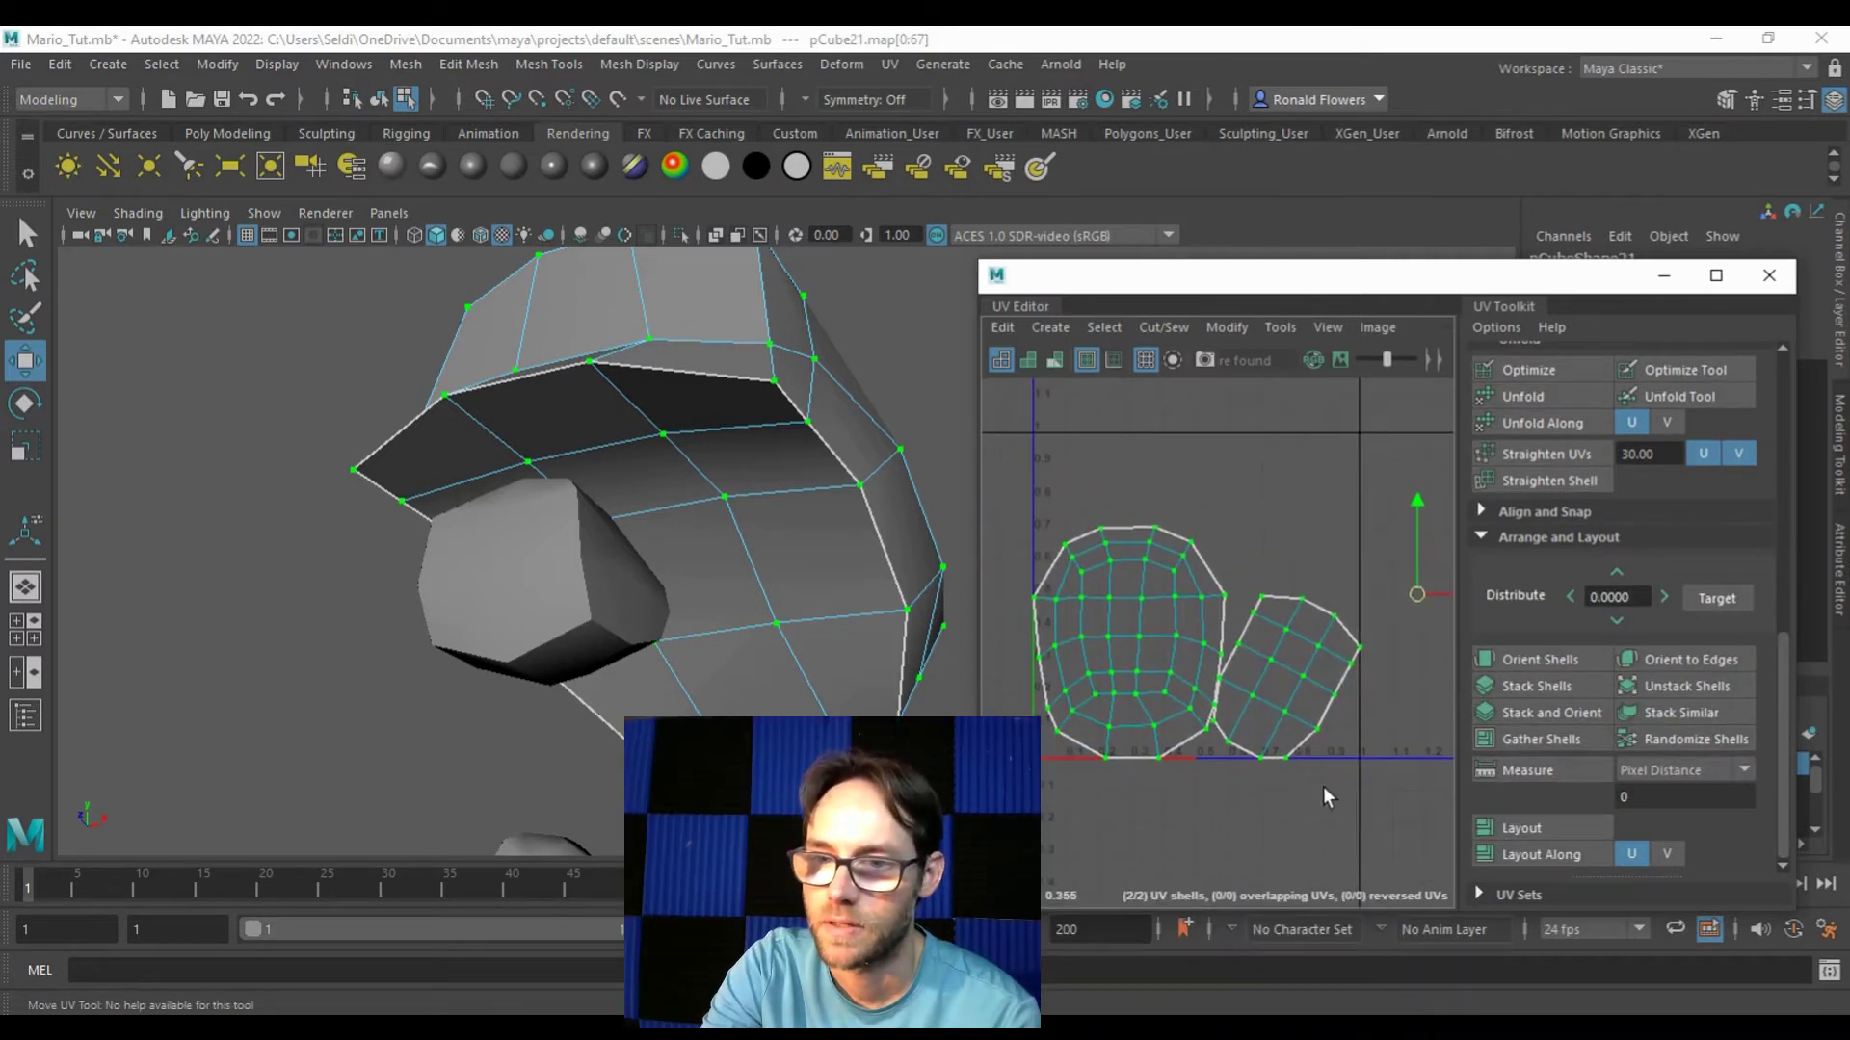
drag(1030, 483, 1407, 799)
Step: Move the small brim shell up and rotate it upright beside the crown
key(r)
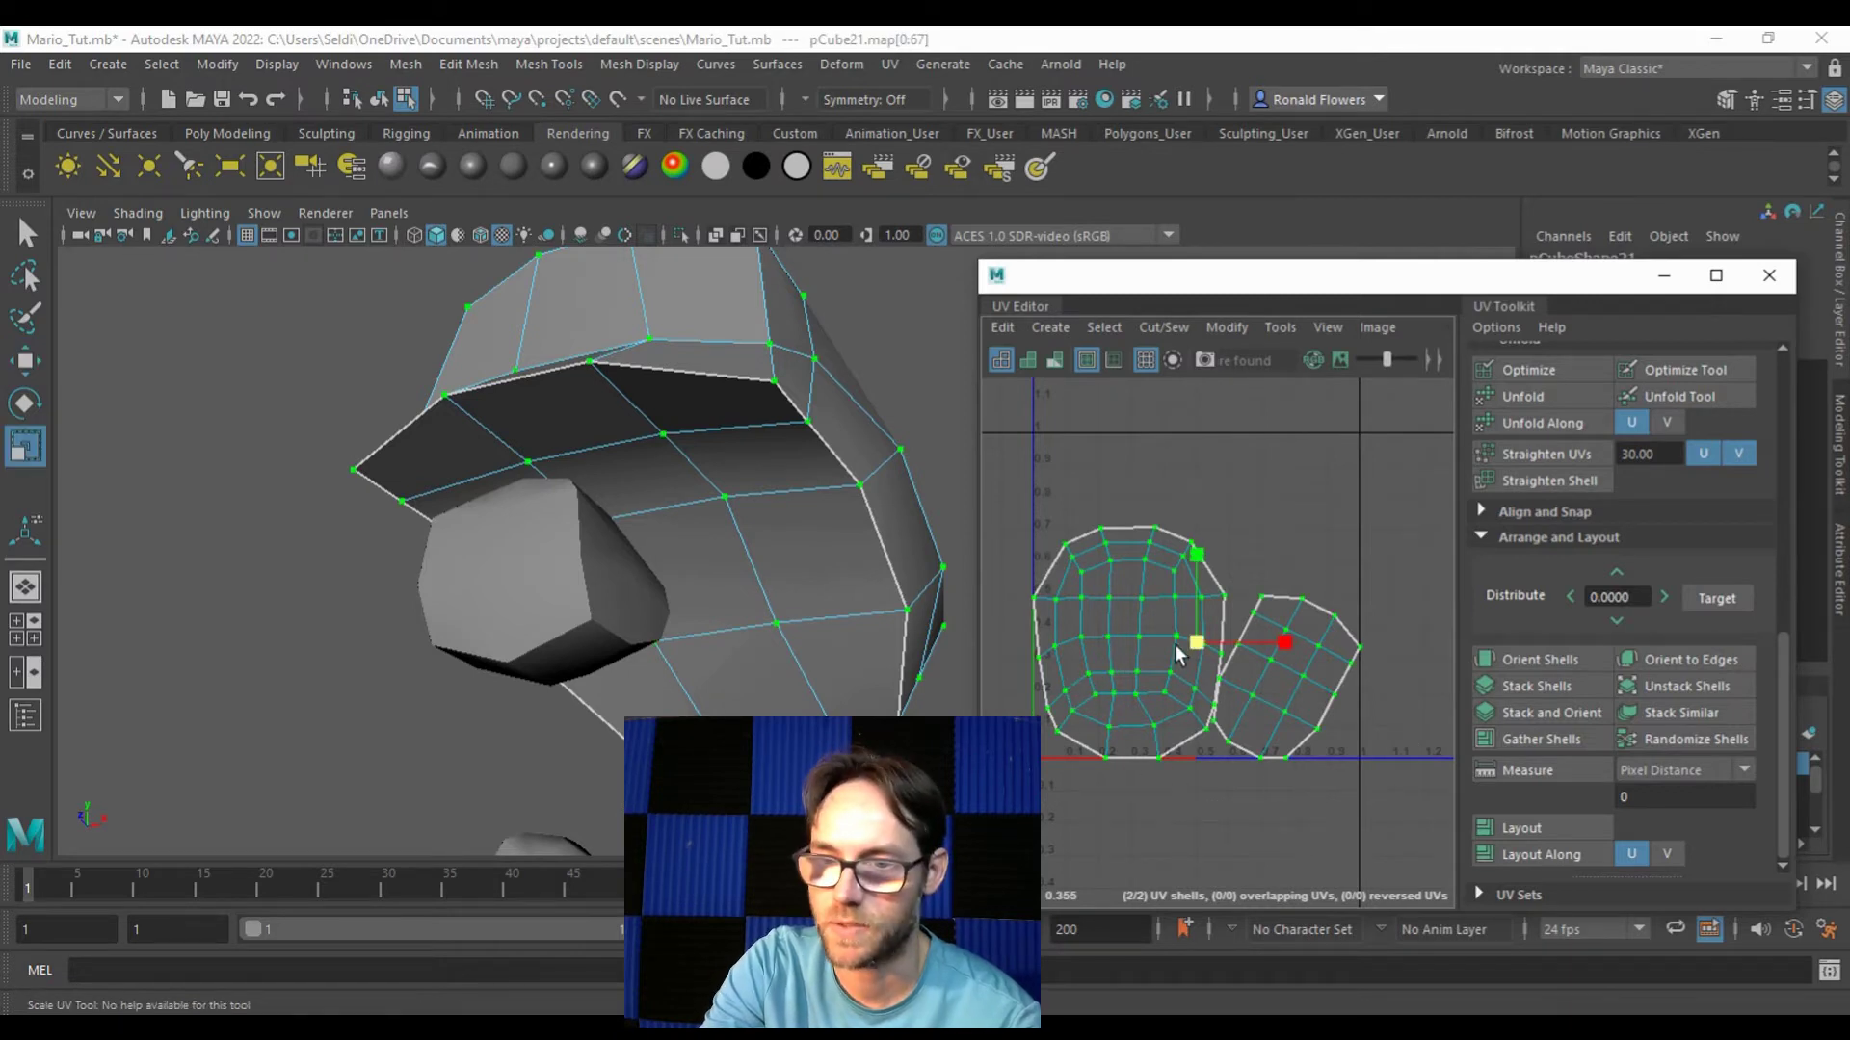
click(1193, 644)
double_click(1280, 718)
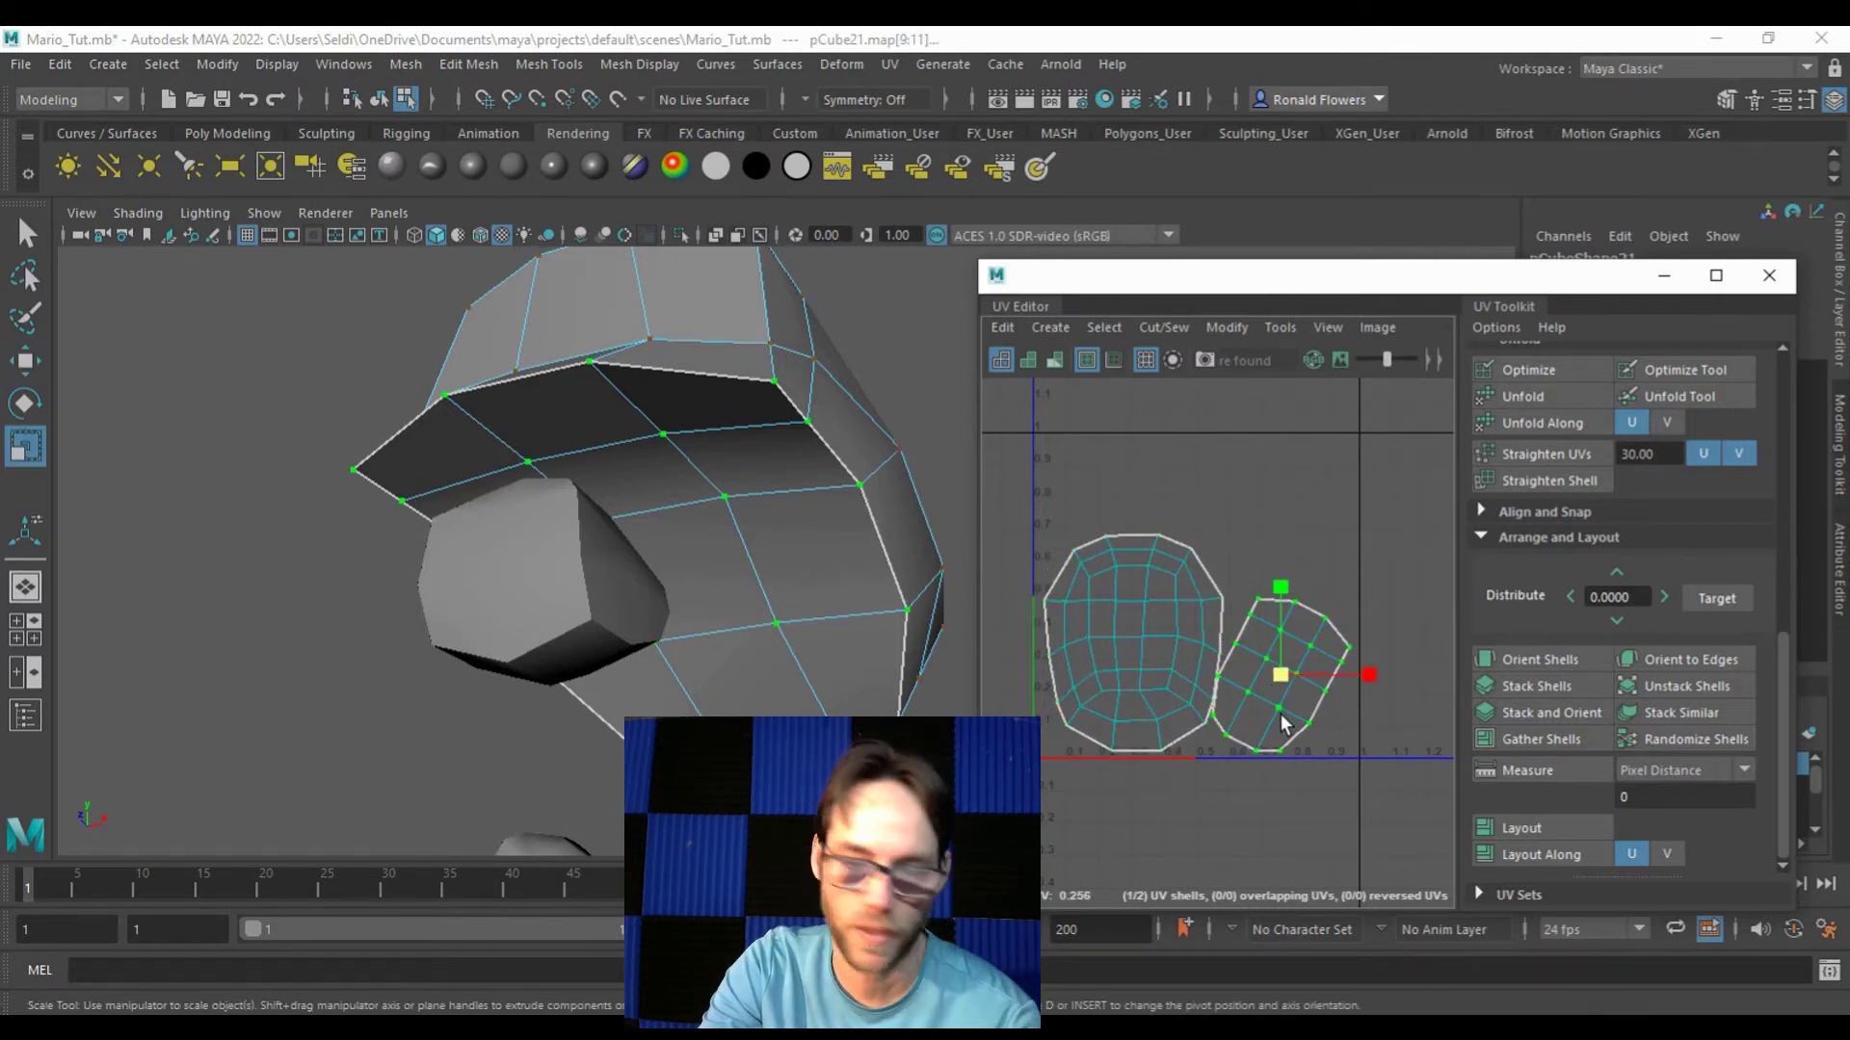
key(w)
drag(1281, 684, 1293, 605)
drag(1295, 544, 1291, 529)
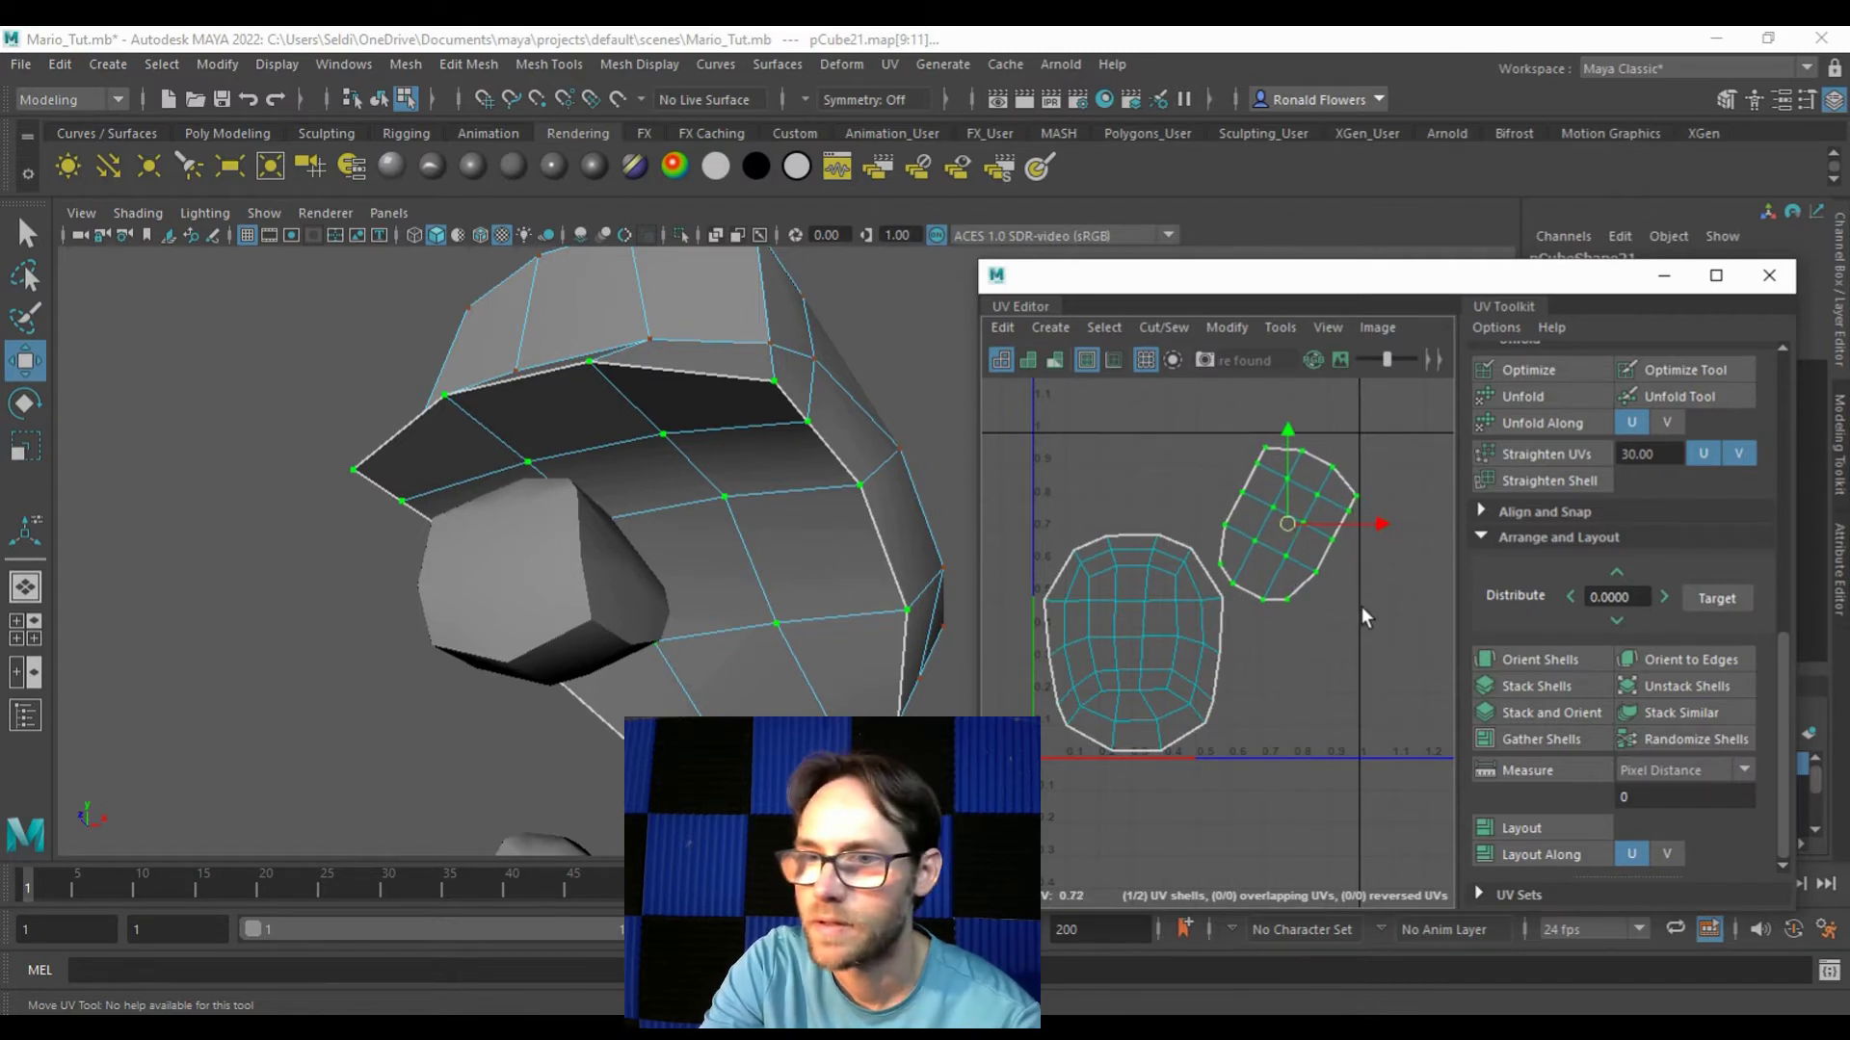
key(e)
drag(1339, 584, 1364, 564)
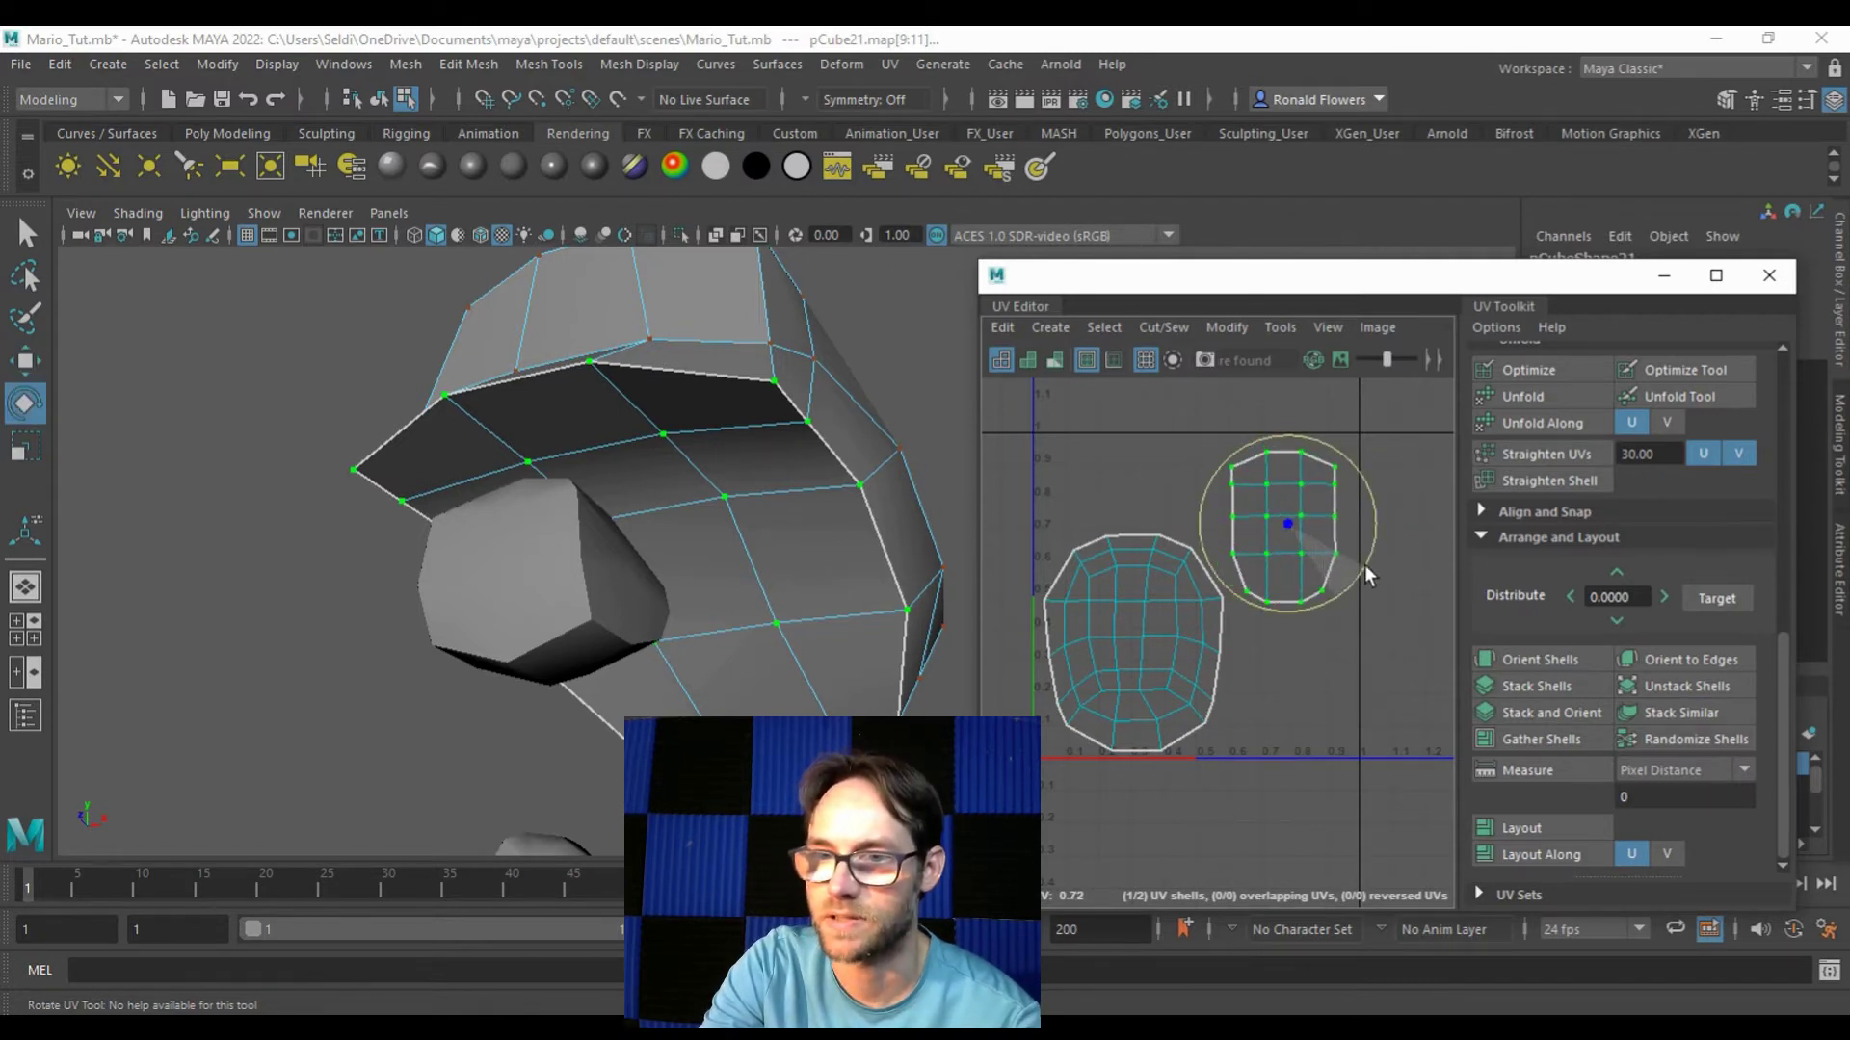
click(1350, 693)
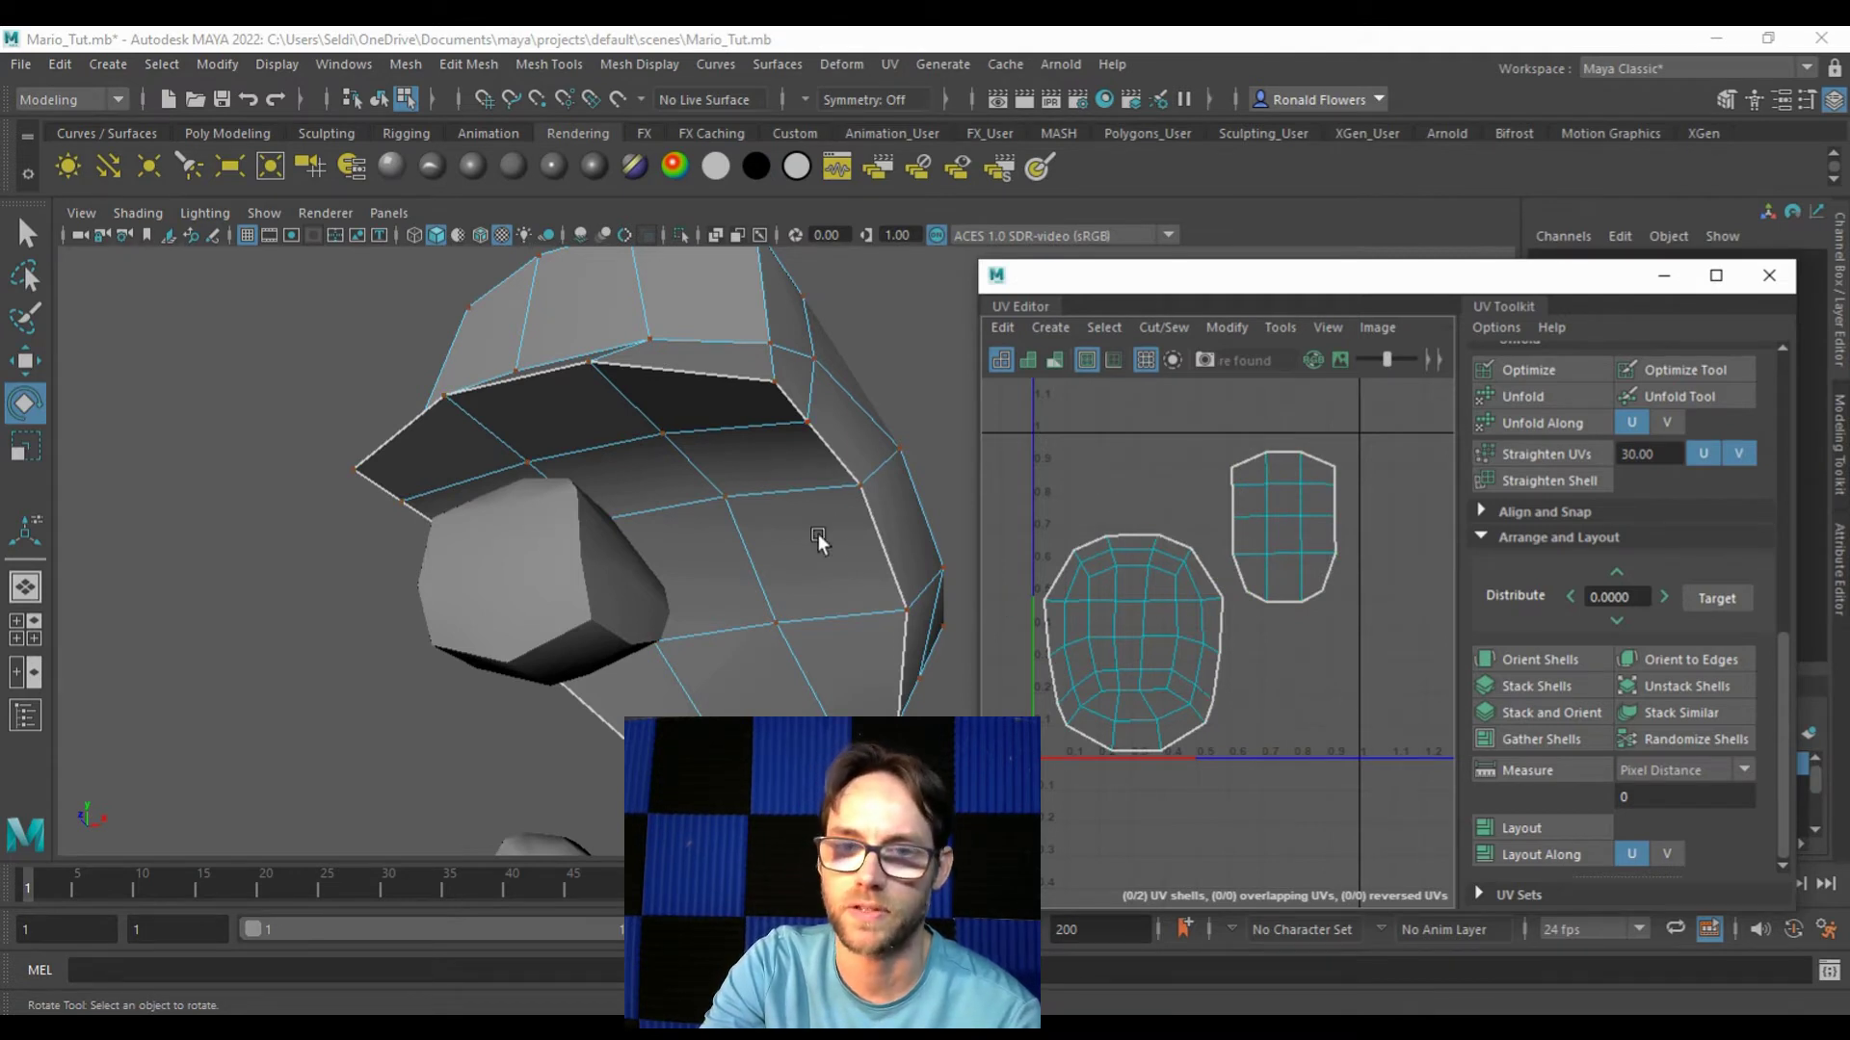
Step: Inspect the hat's crown by selecting one of its faces
alt+drag(818, 534, 759, 549)
right_drag(567, 405, 569, 472)
click(564, 467)
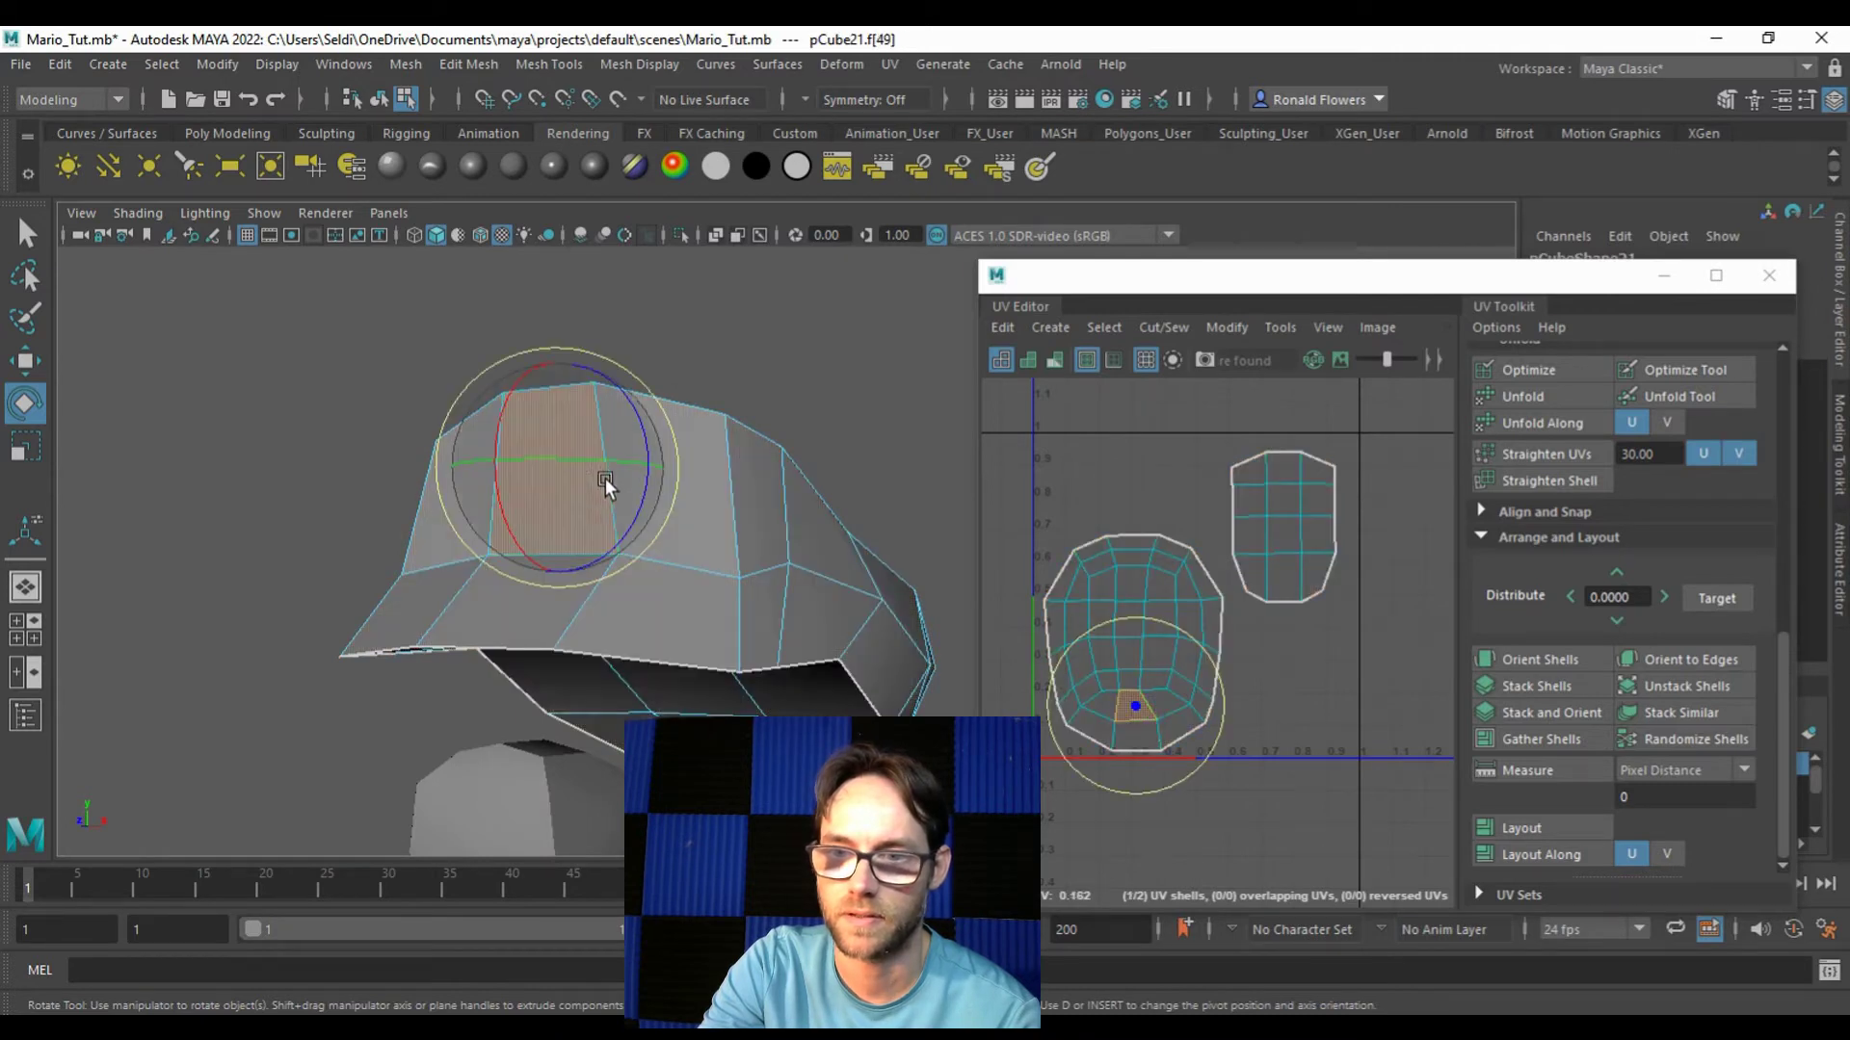
click(1214, 688)
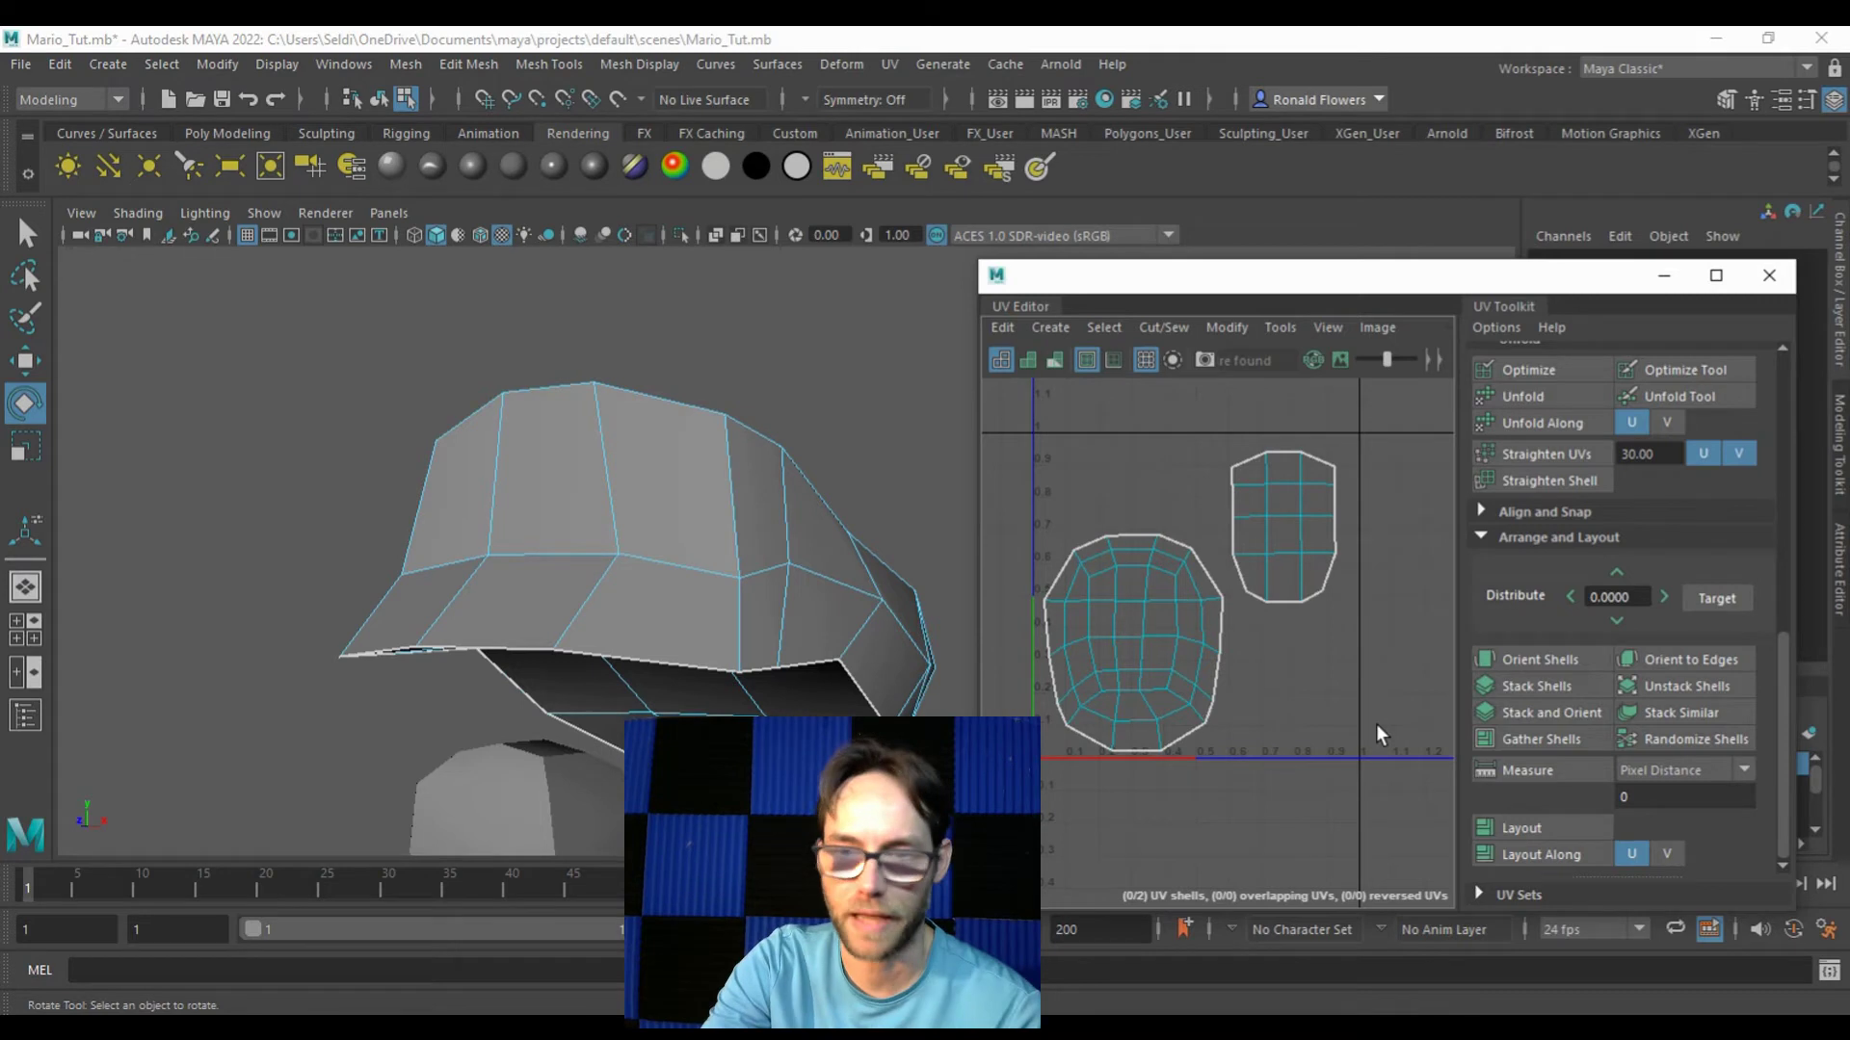
Step: Select the upper arm and frame it in the view
alt+drag(742, 405, 744, 530)
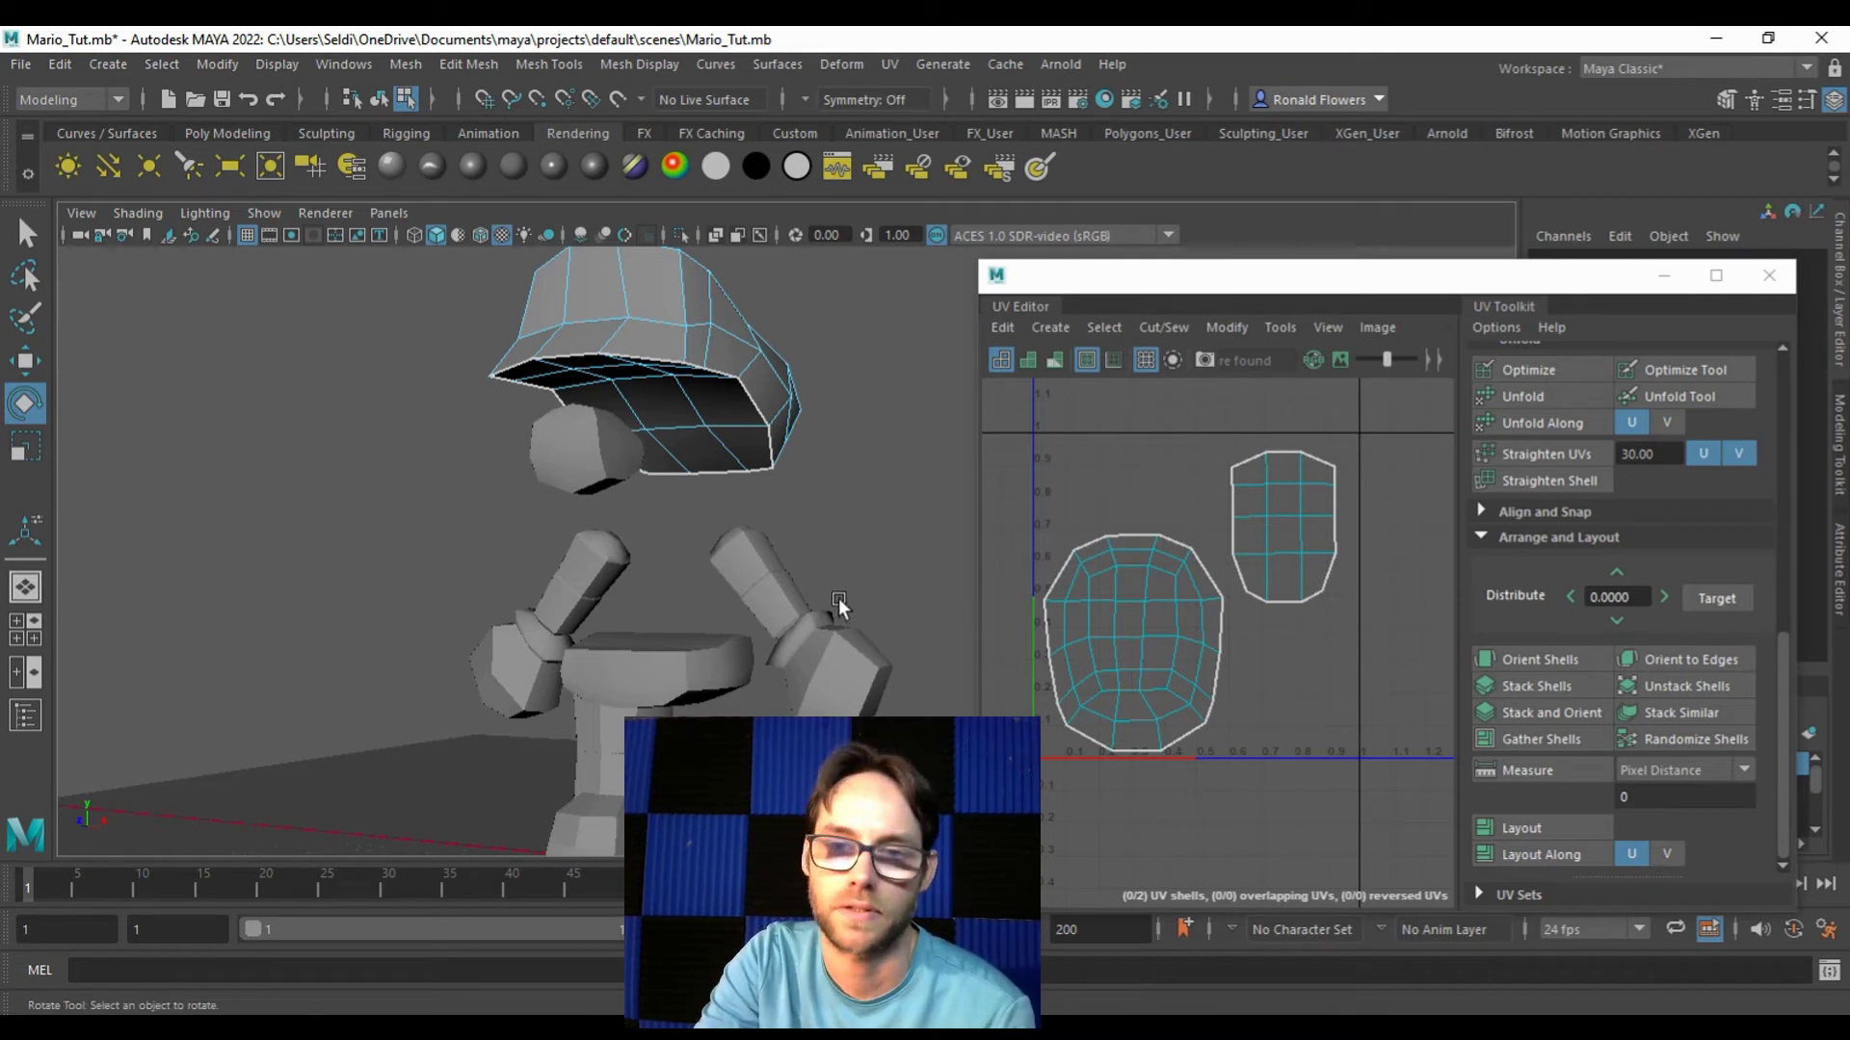
click(751, 551)
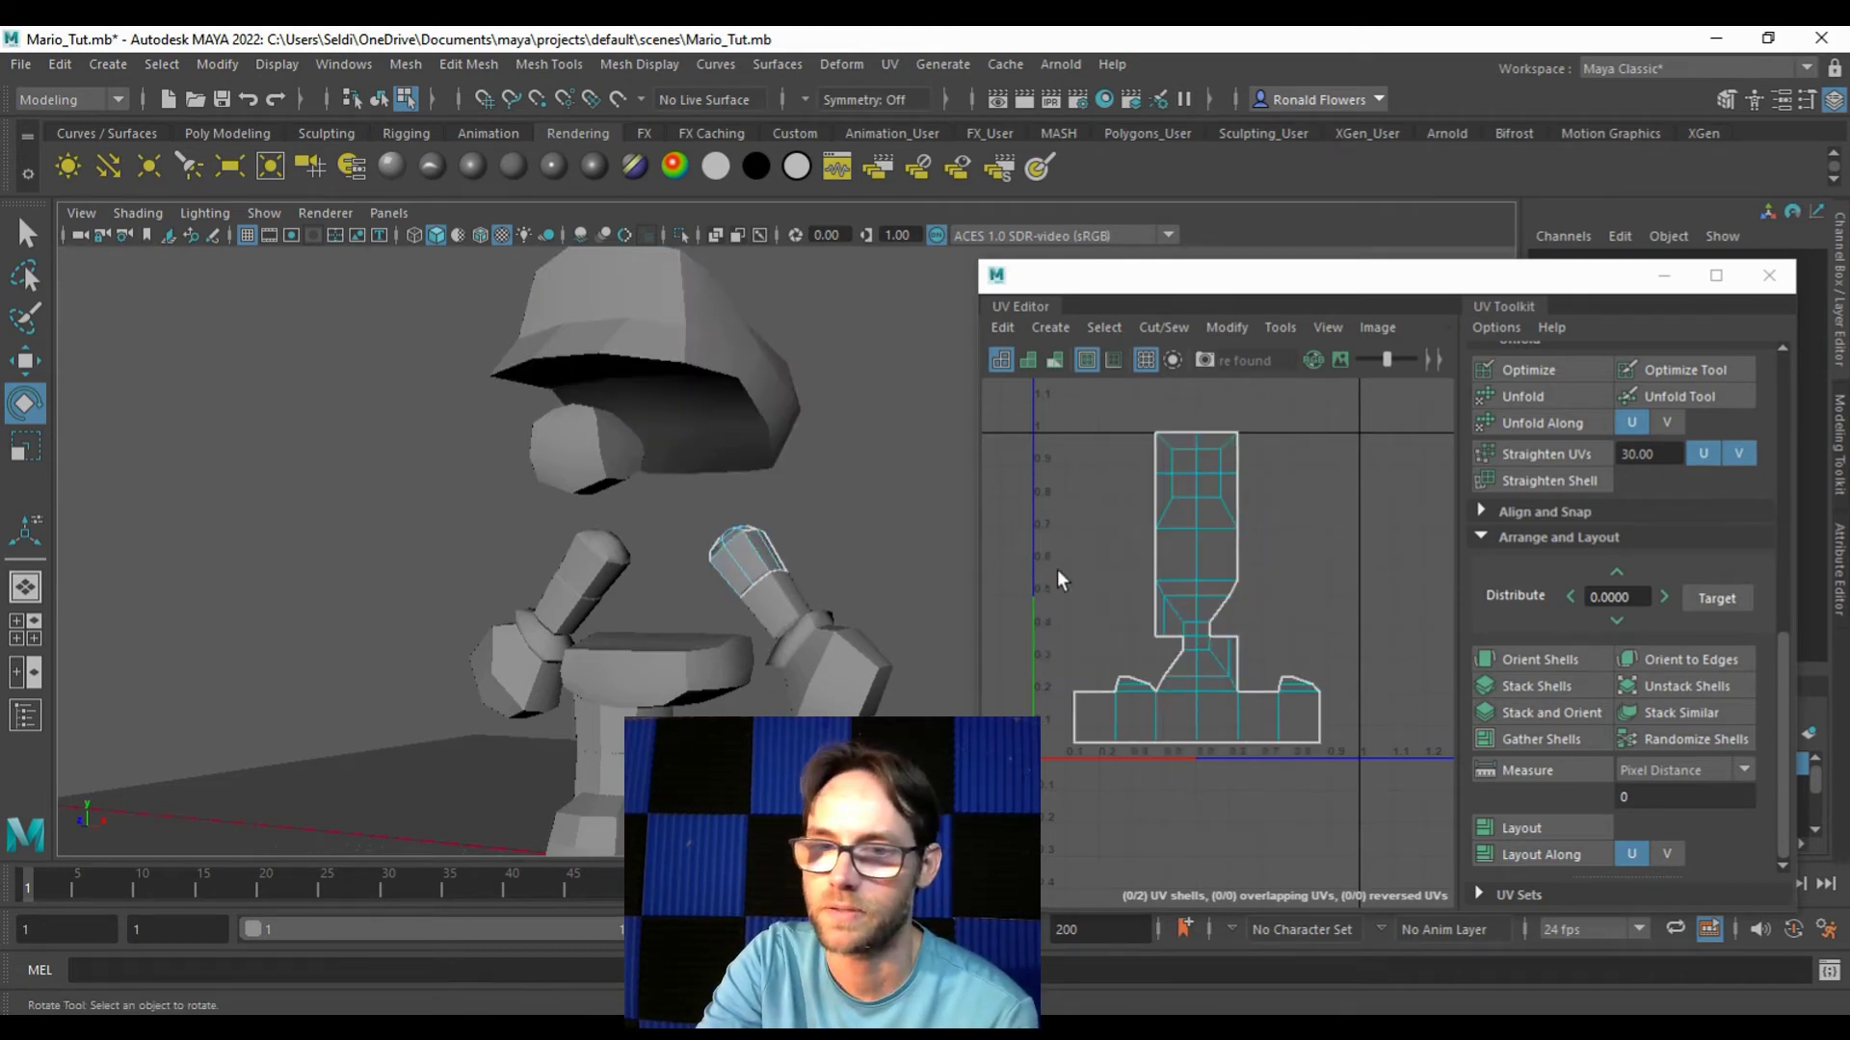
scroll(888, 565, up, 2)
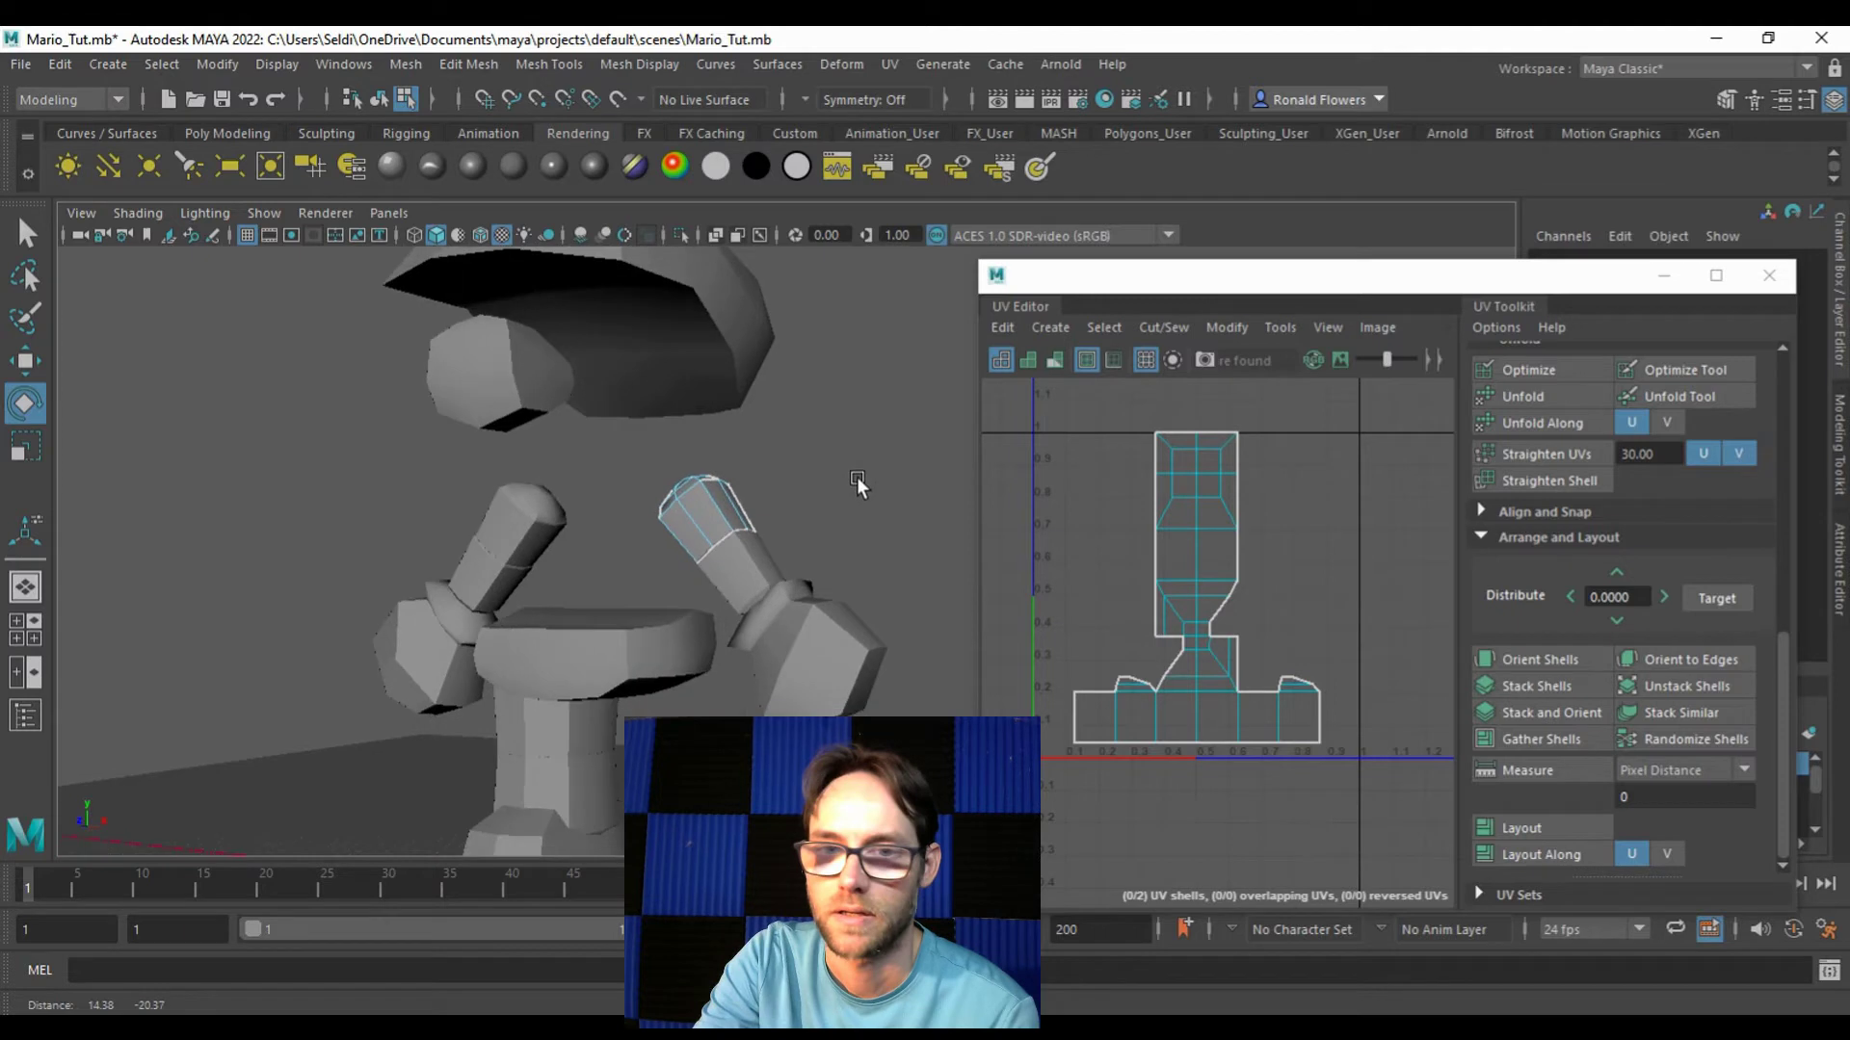
key(f)
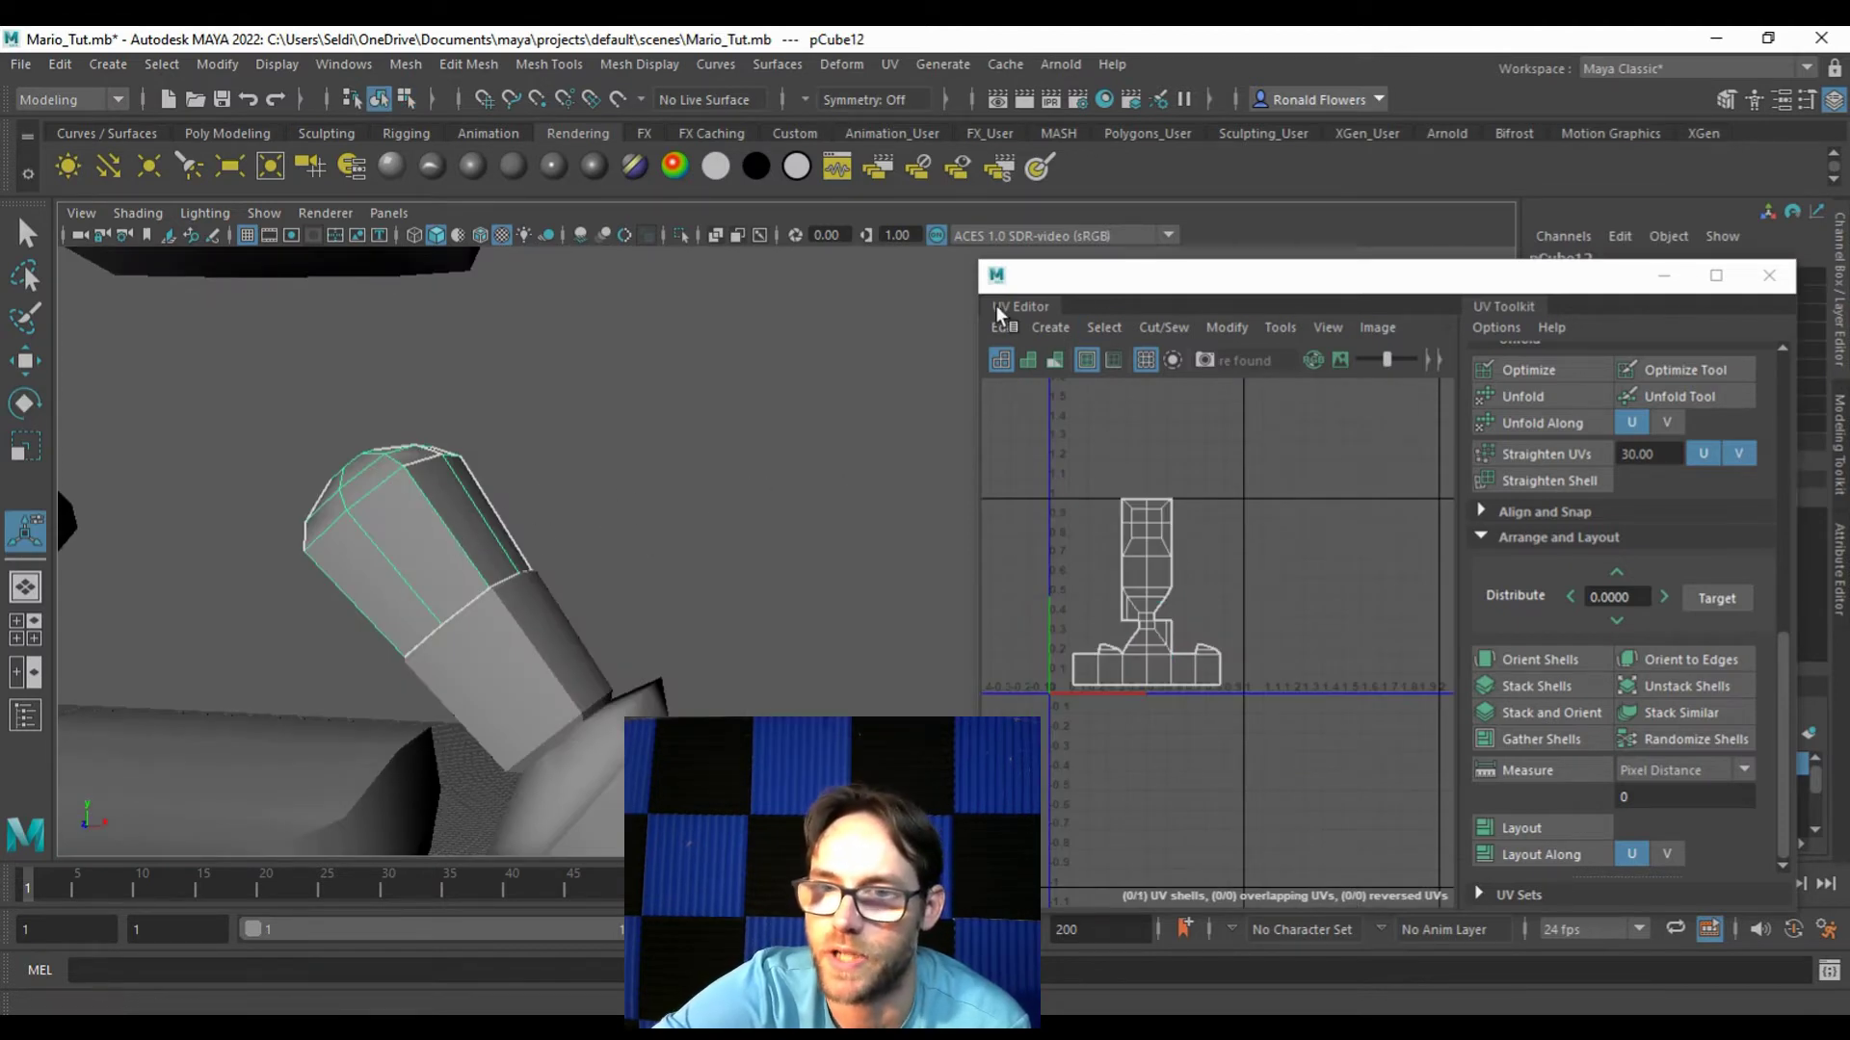
Step: Apply a Z-axis planar UV projection to the arm
click(1048, 324)
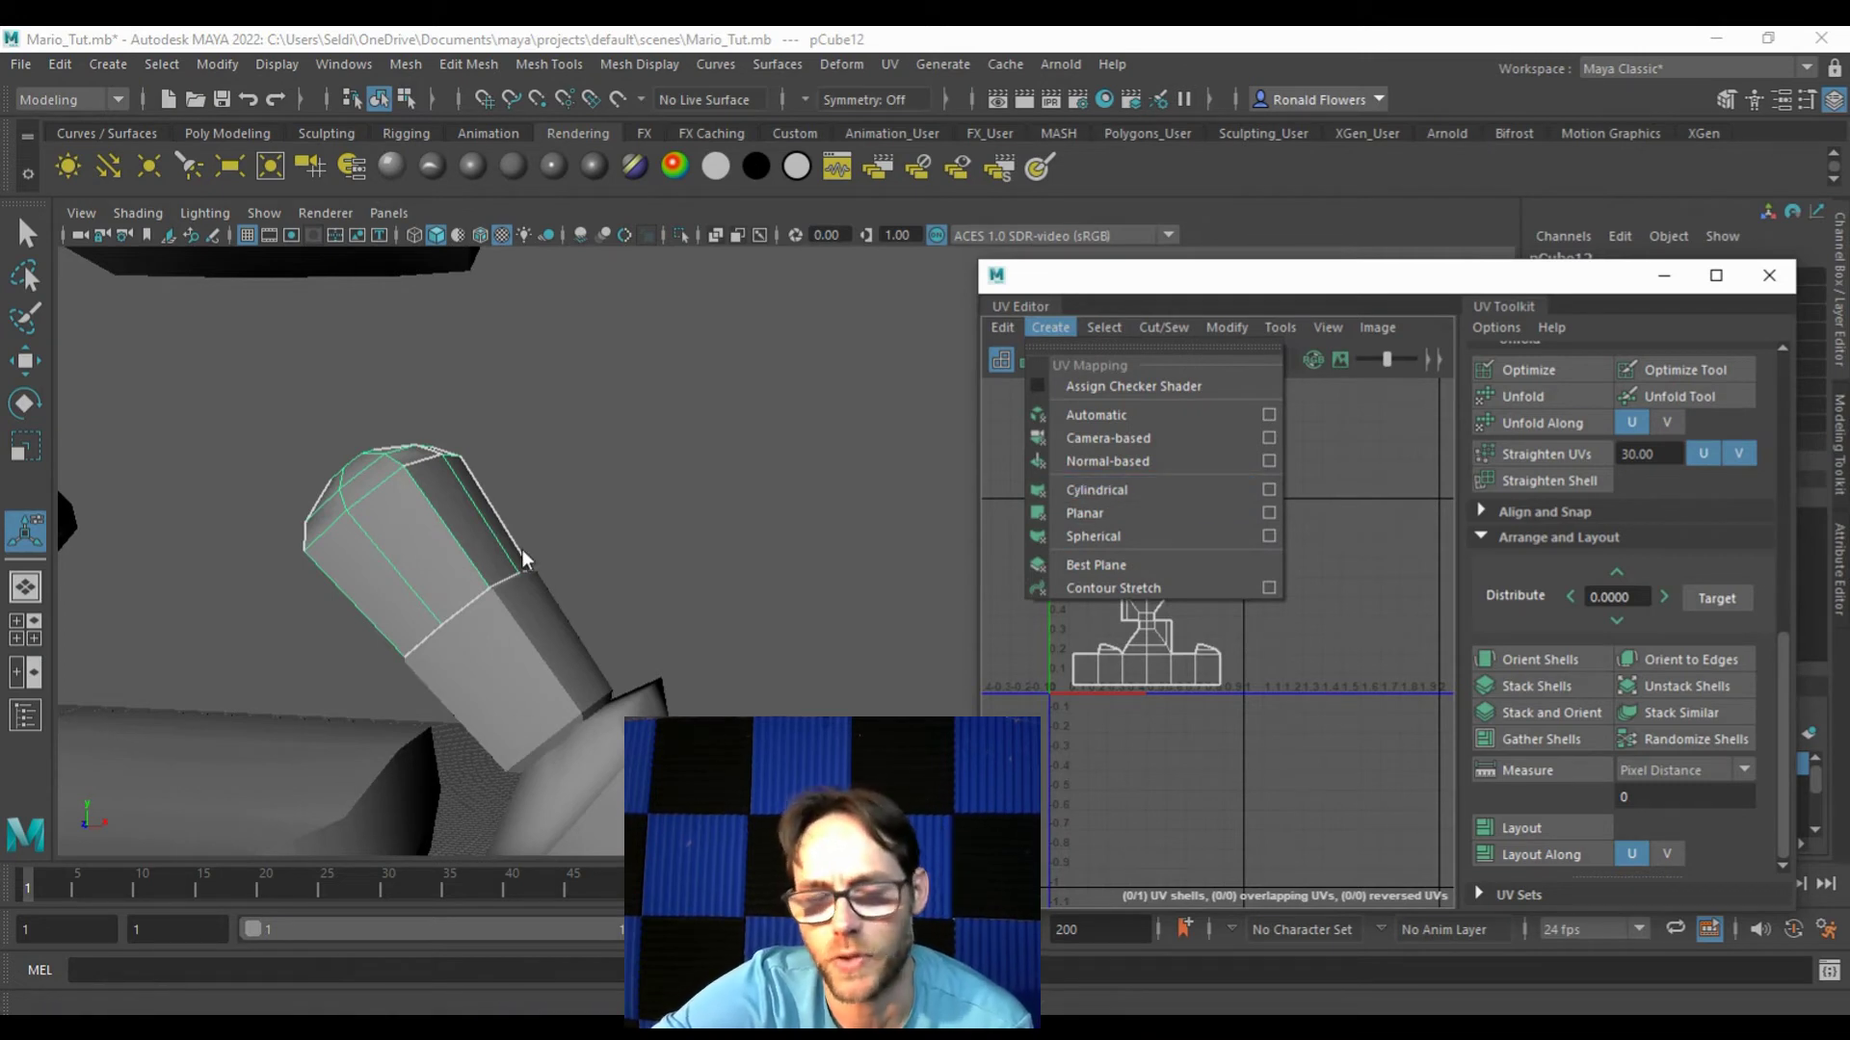
click(1268, 512)
click(1177, 591)
click(1276, 814)
click(1426, 810)
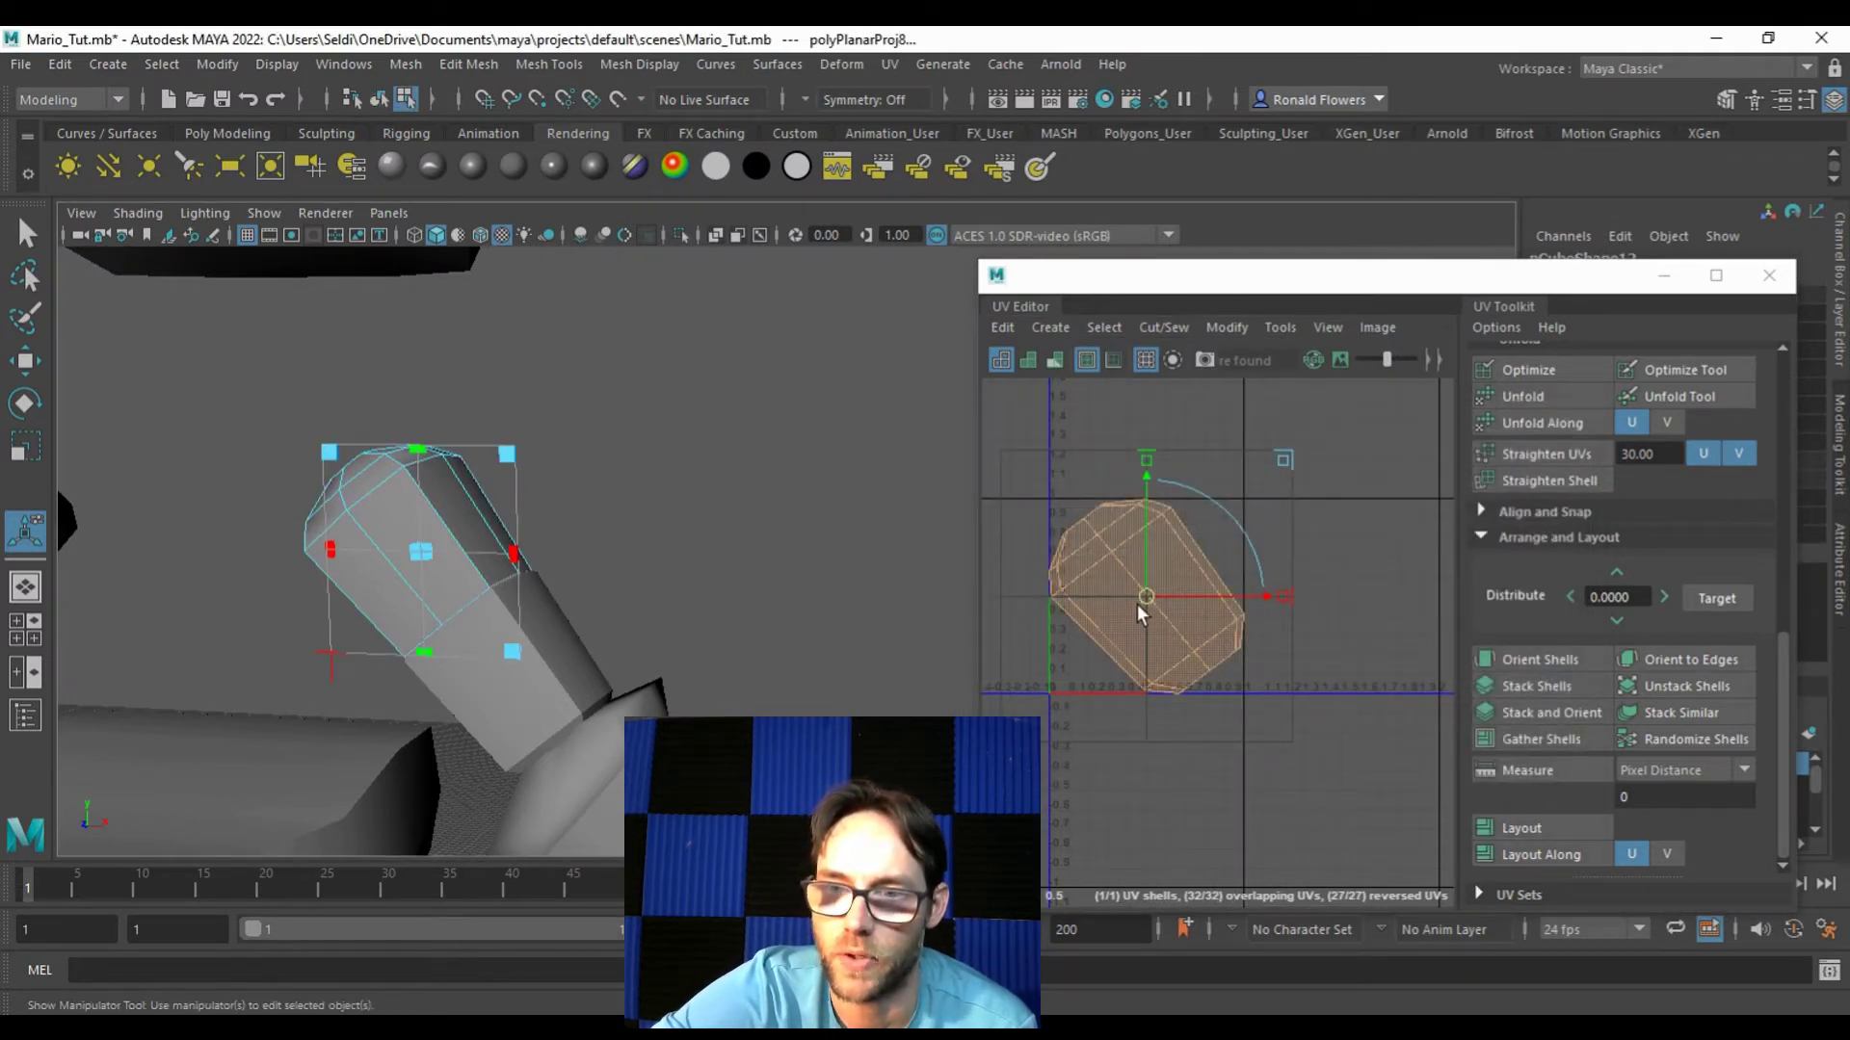
Step: Switch the arm to edge selection and pick a first edge
alt+middle_drag(650, 534, 682, 421)
alt+drag(682, 421, 755, 553)
right_click(658, 406)
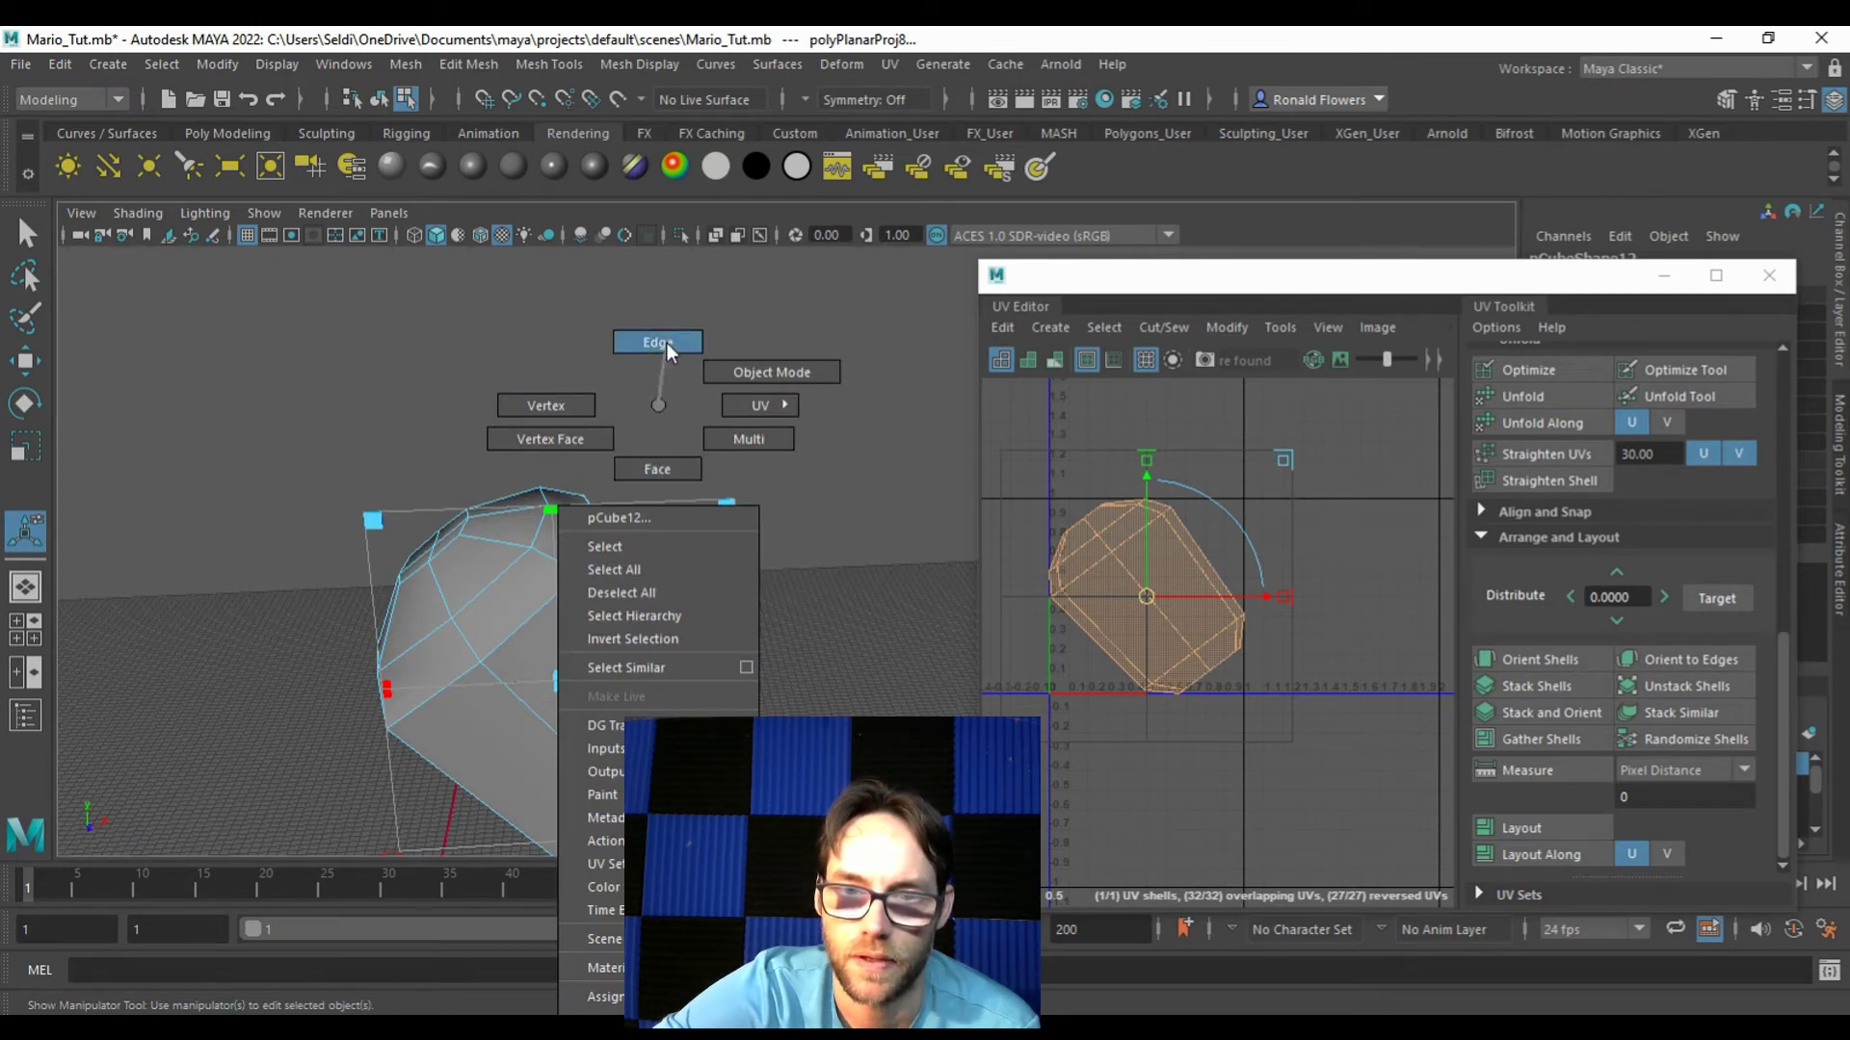
click(667, 343)
click(510, 628)
Step: Select the arm's cap ring edges plus one lengthwise edge and cut them into a UV seam
mouse_move(507, 628)
alt+mouse_down()
mouse_move(582, 590)
mouse_move(516, 607)
alt+mouse_up()
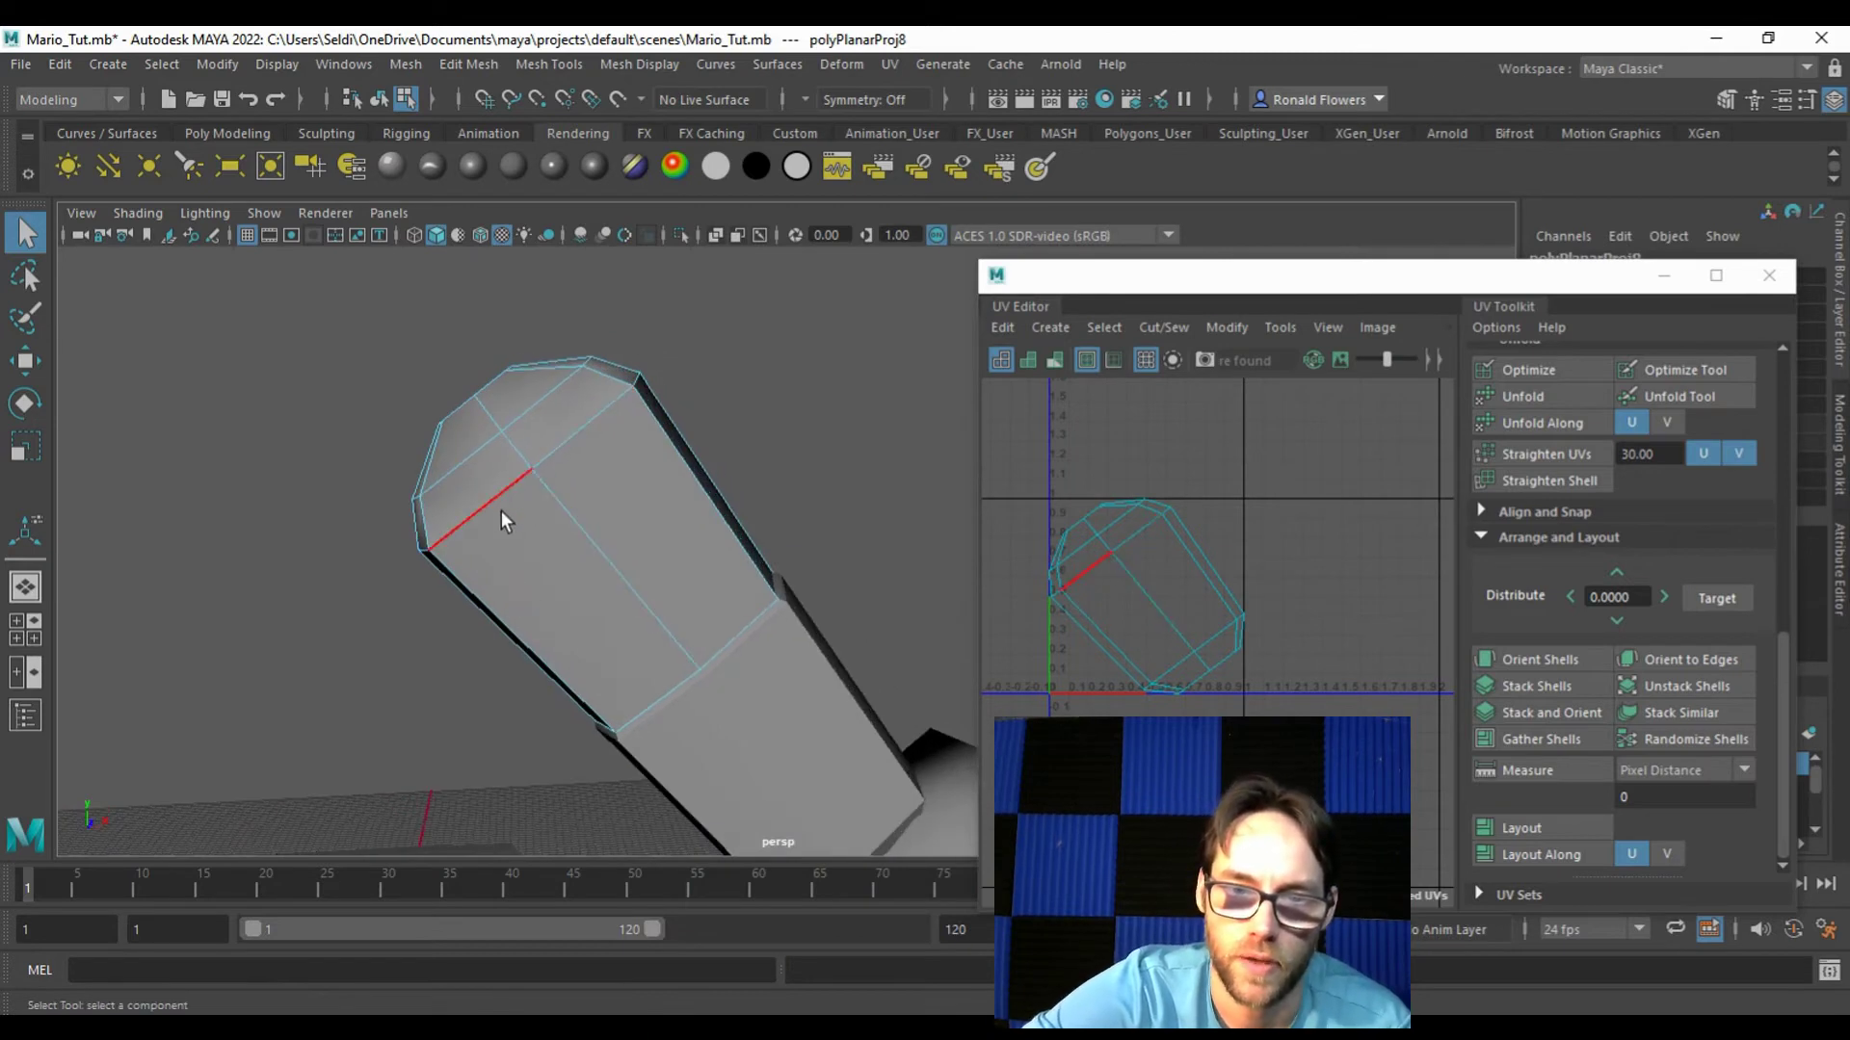
shift+click(539, 464)
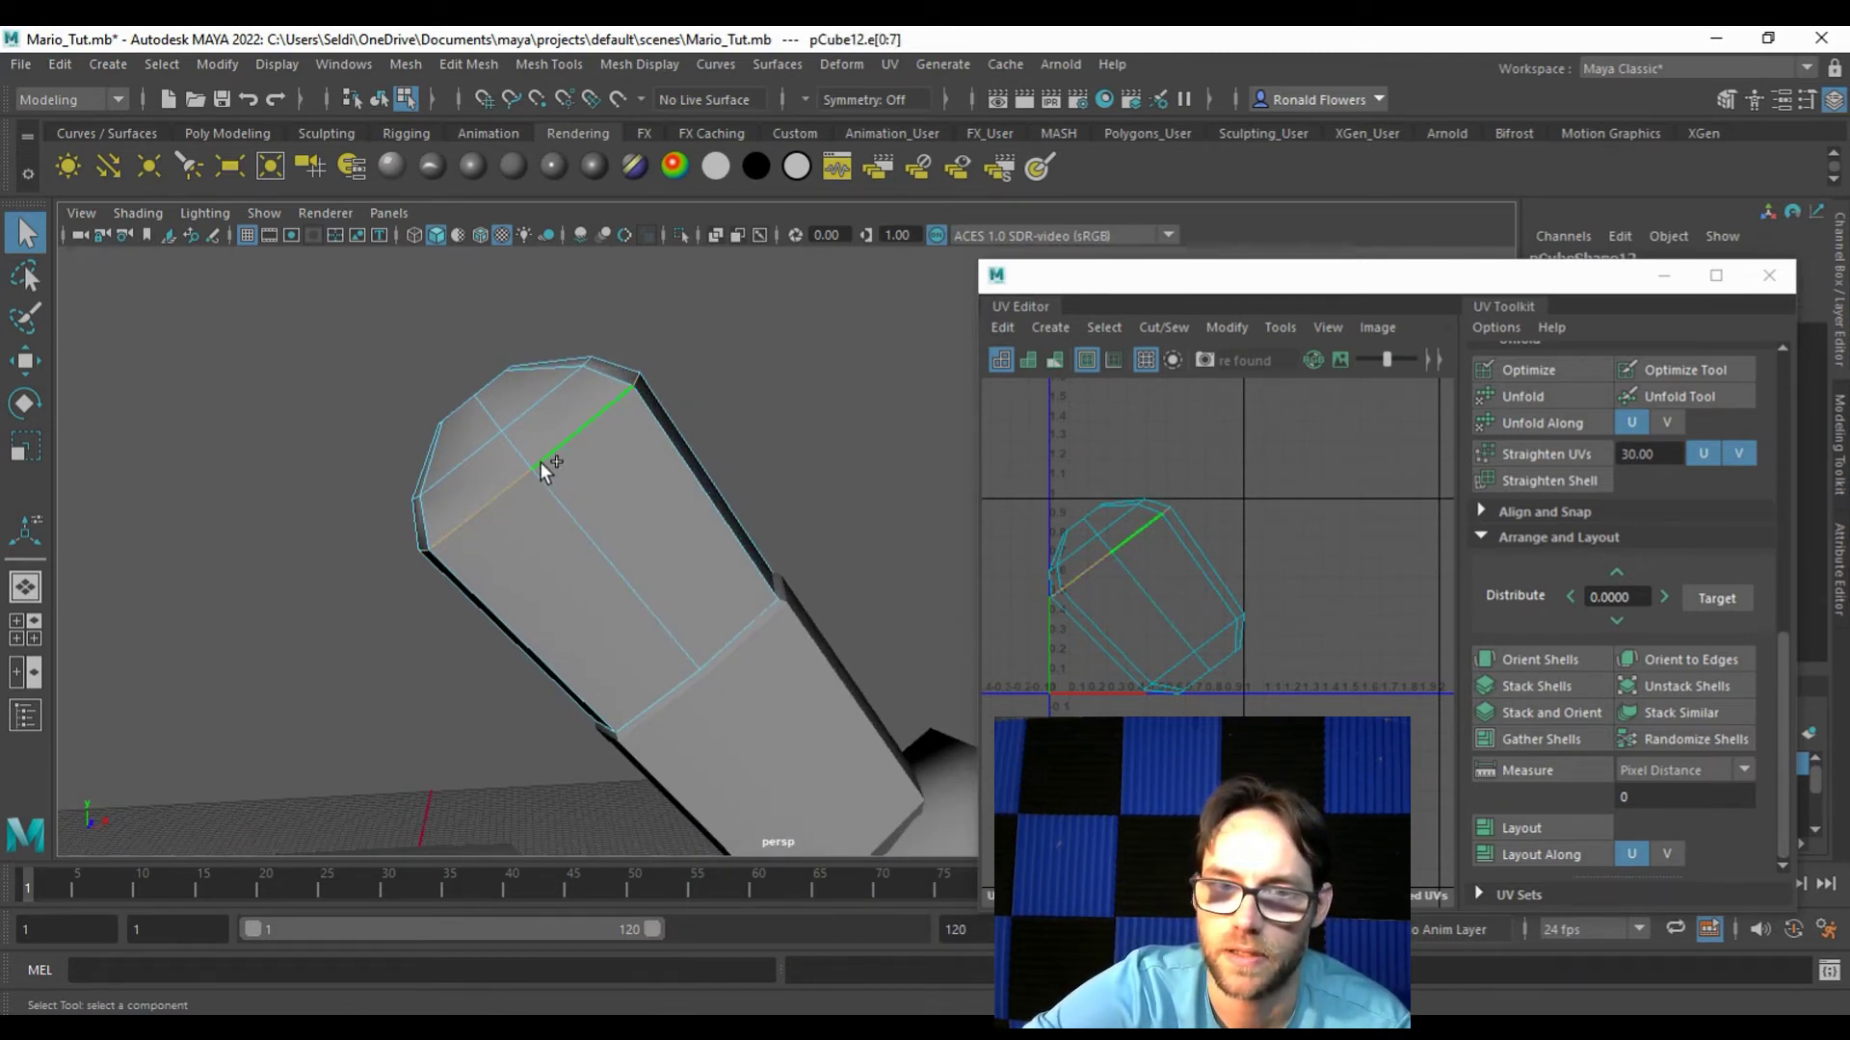
shift+click(536, 500)
alt+drag(535, 500, 515, 559)
click(505, 593)
shift+click(581, 546)
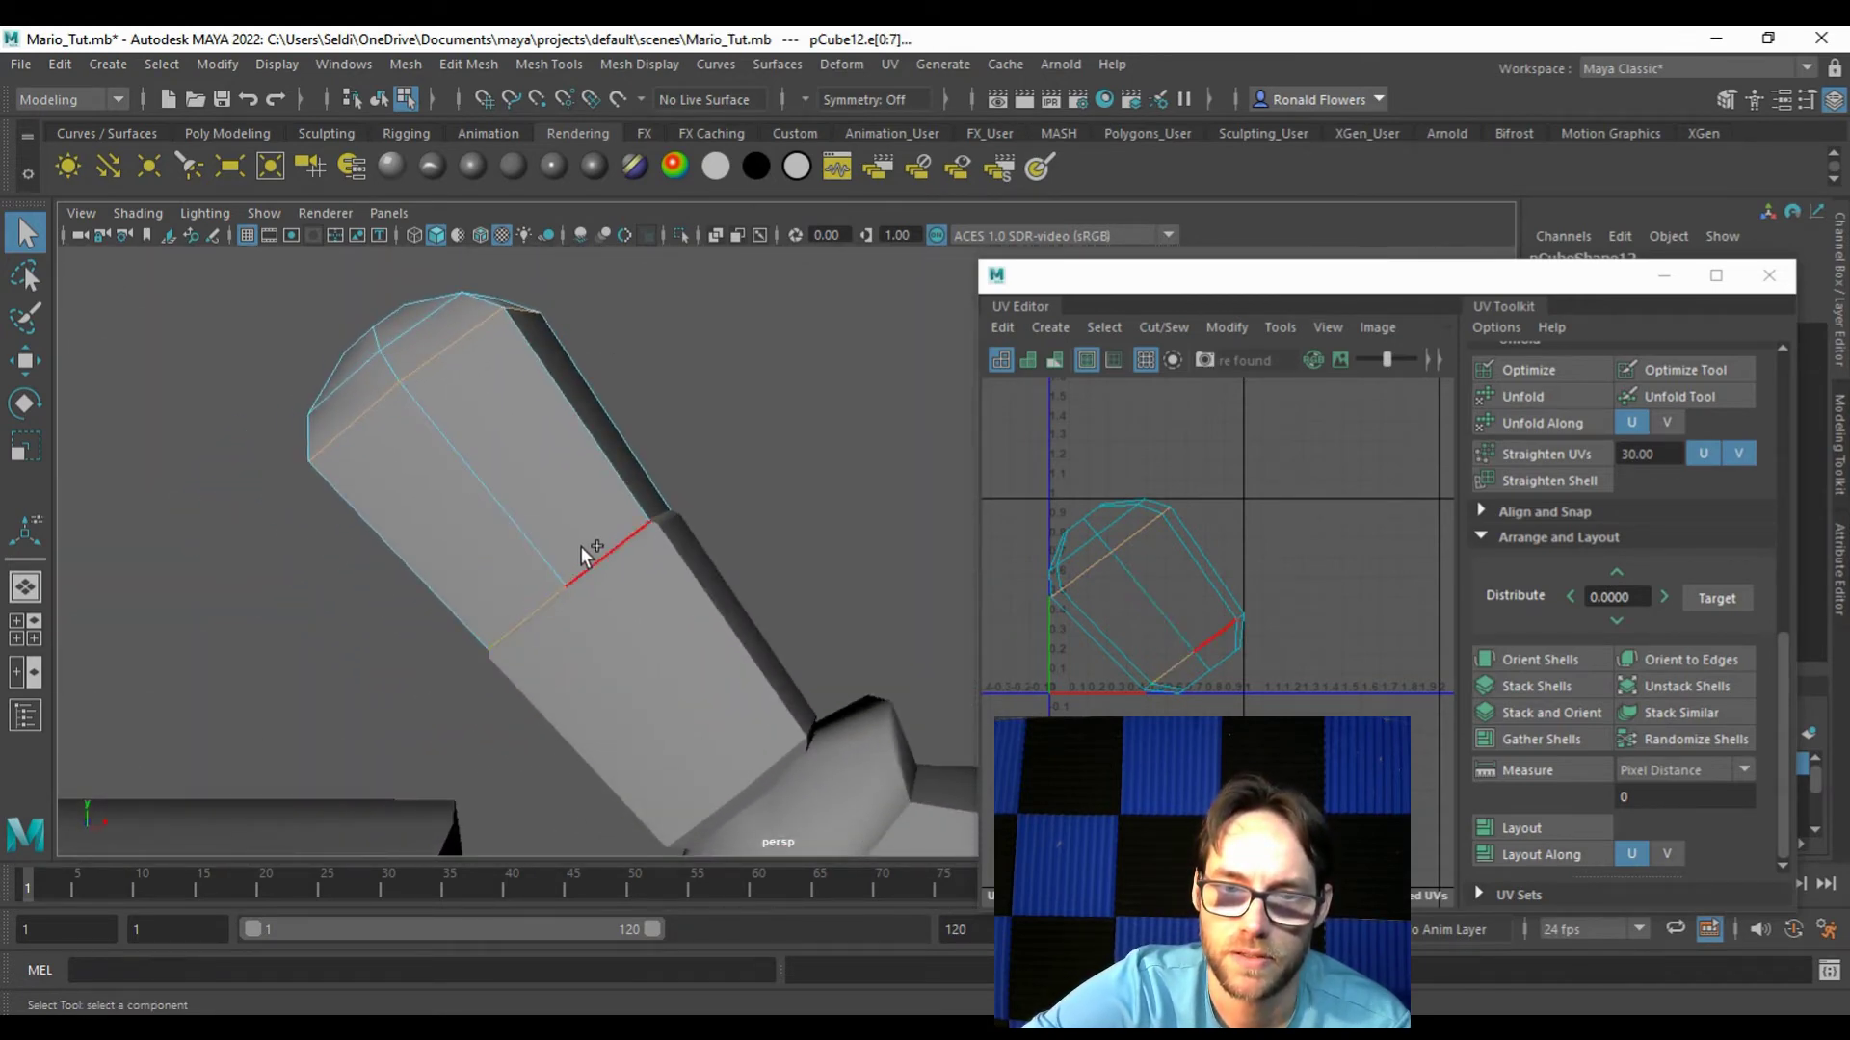
alt+drag(620, 529, 566, 459)
click(732, 450)
alt+drag(351, 507, 684, 500)
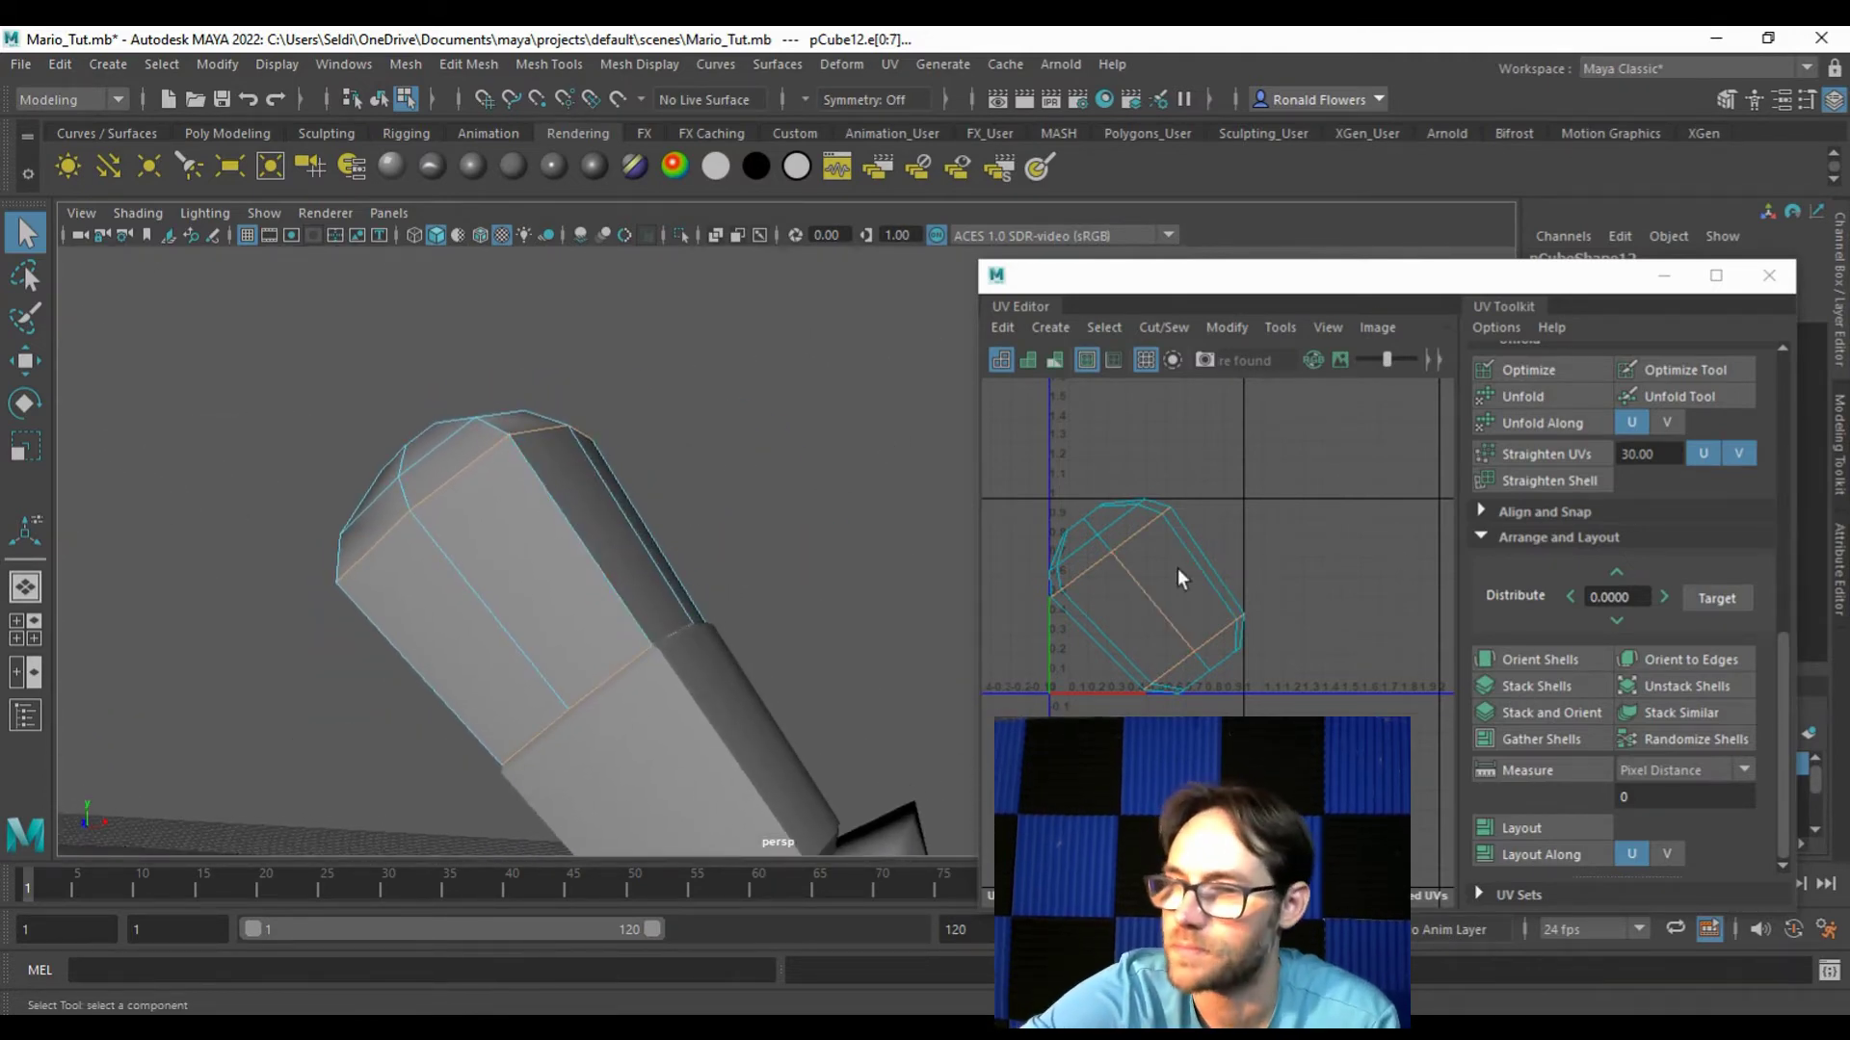
scroll(1558, 569, up, 4)
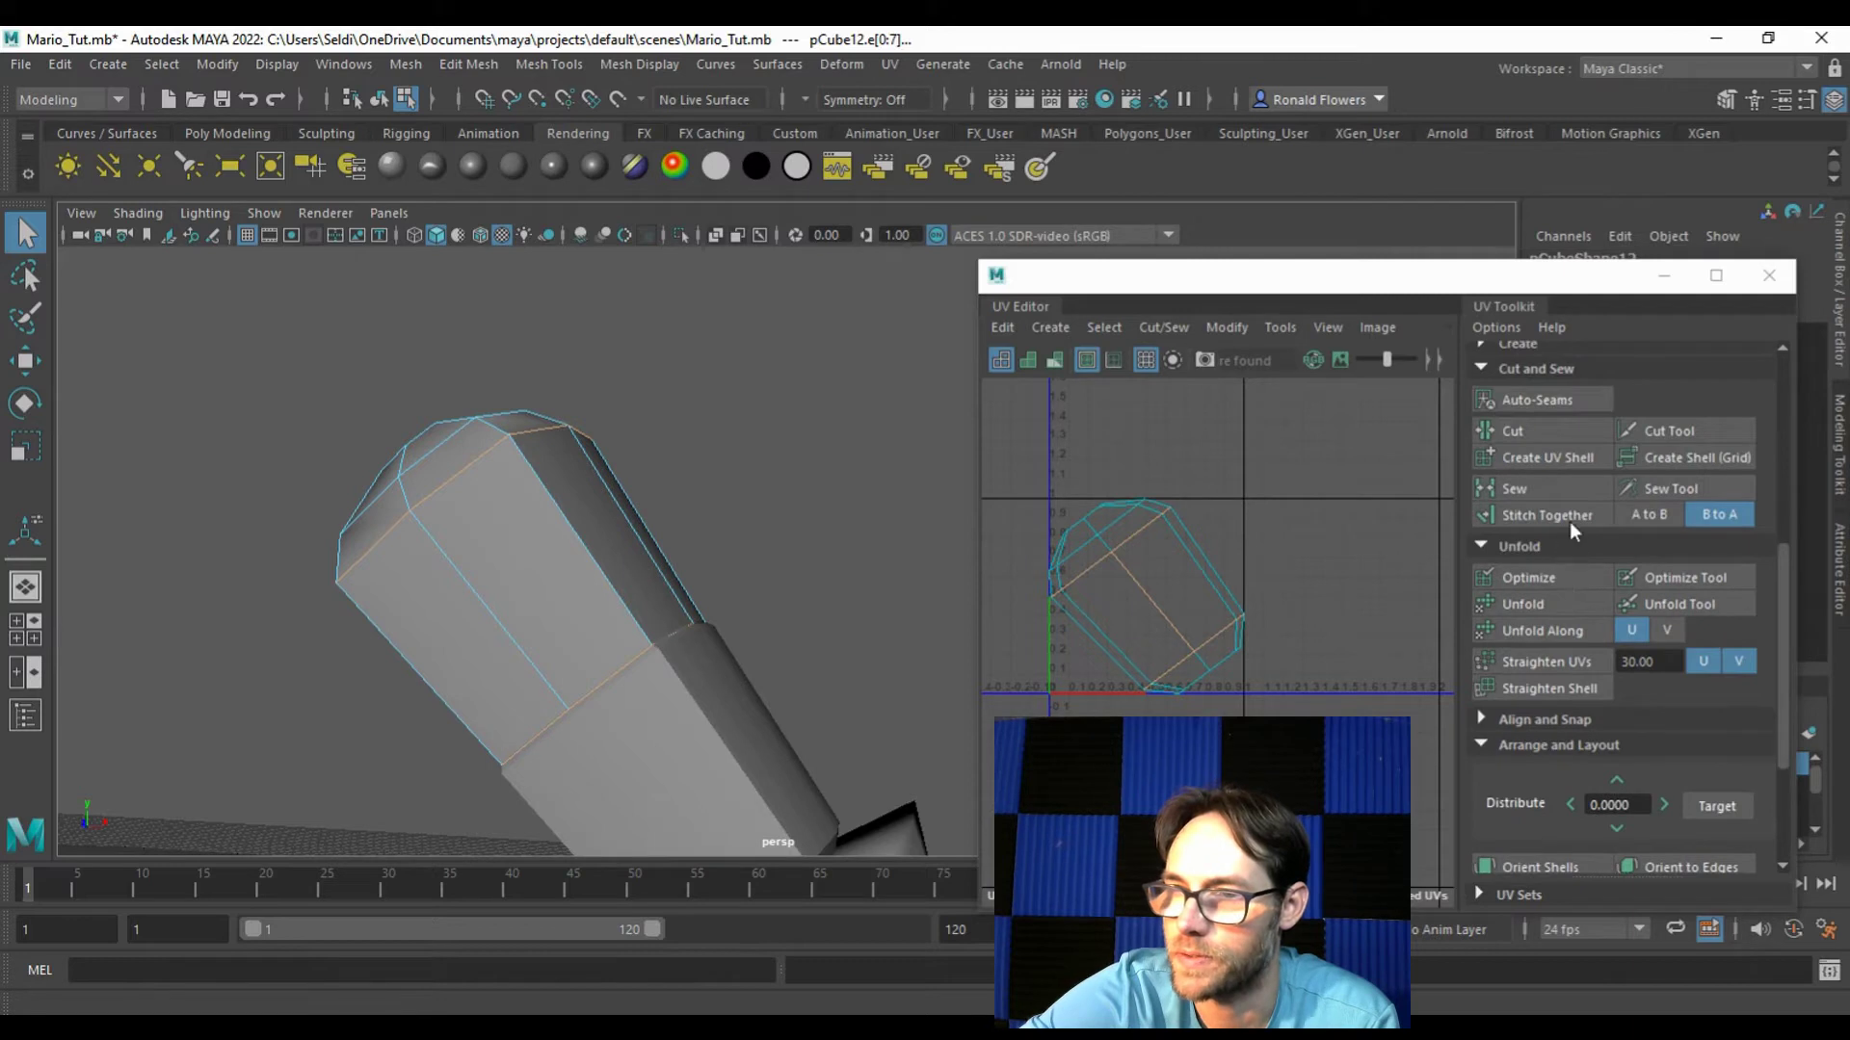
click(1541, 430)
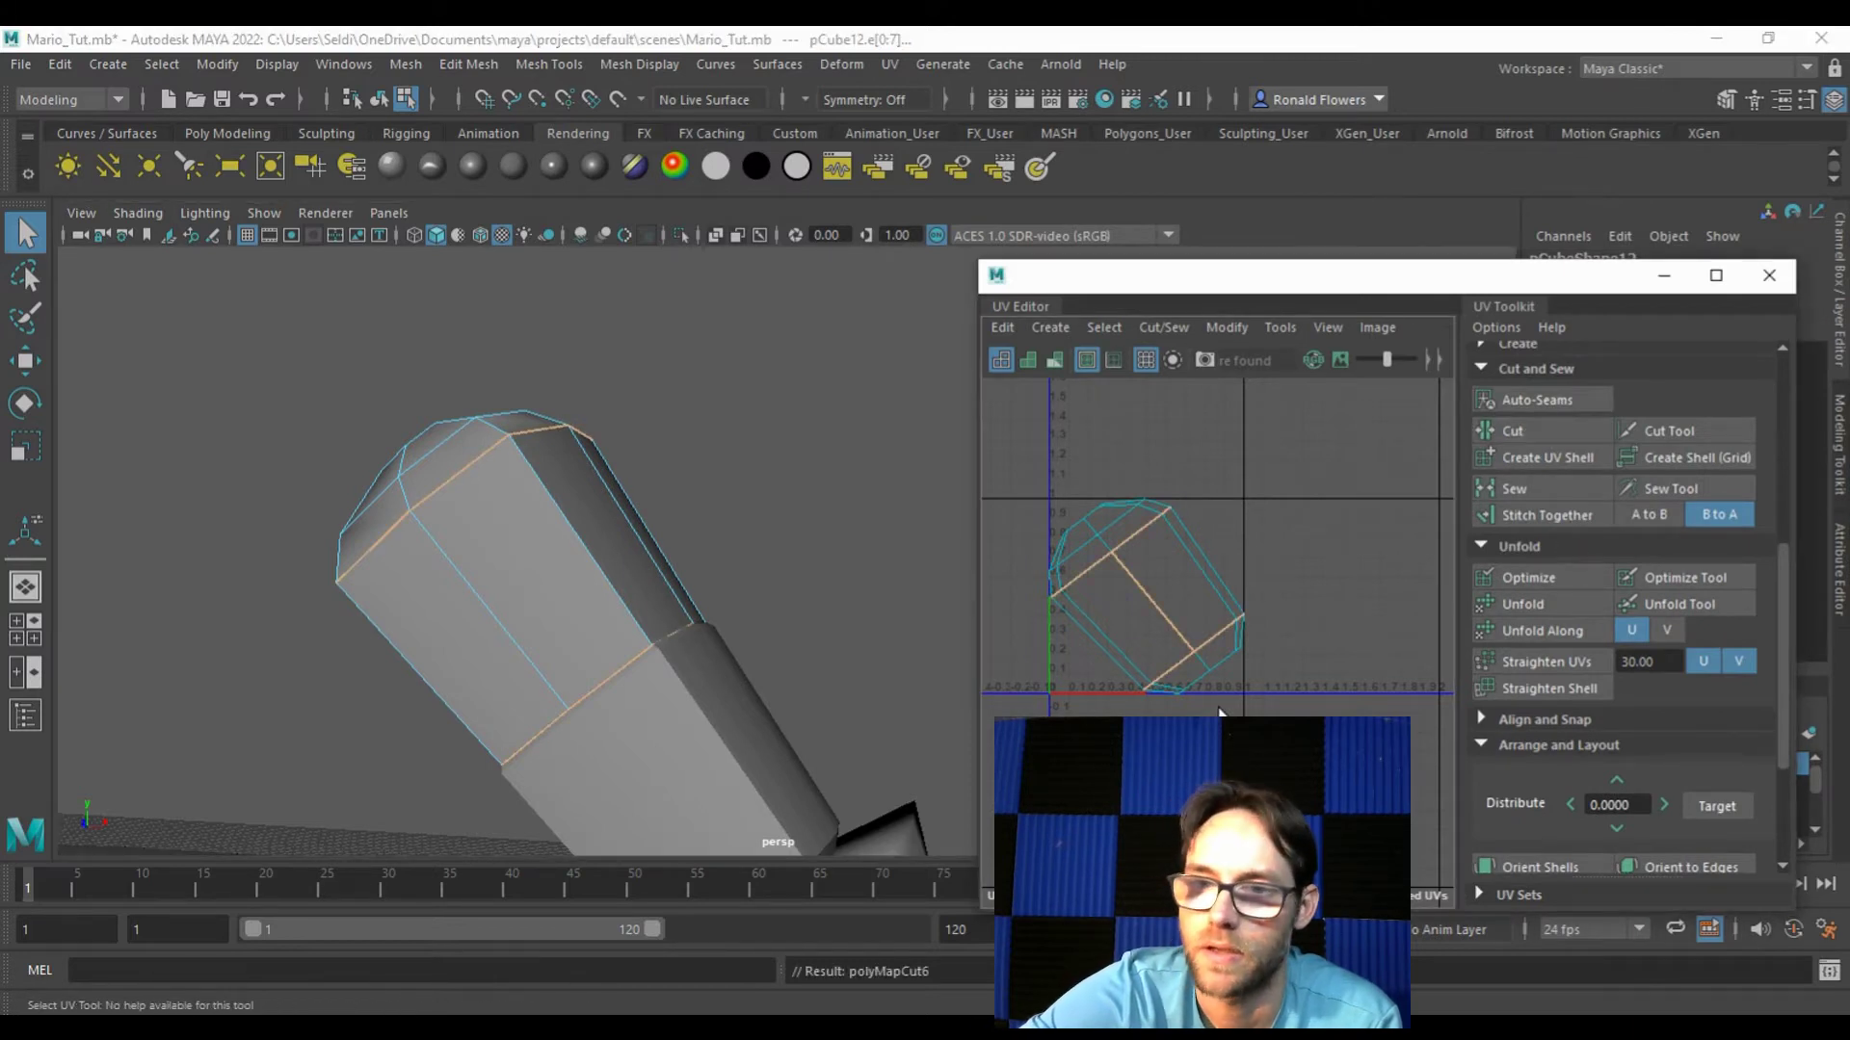
right_drag(1246, 505, 1322, 503)
Step: Unfold the long arm strip and move it up and to the right
double_click(1214, 575)
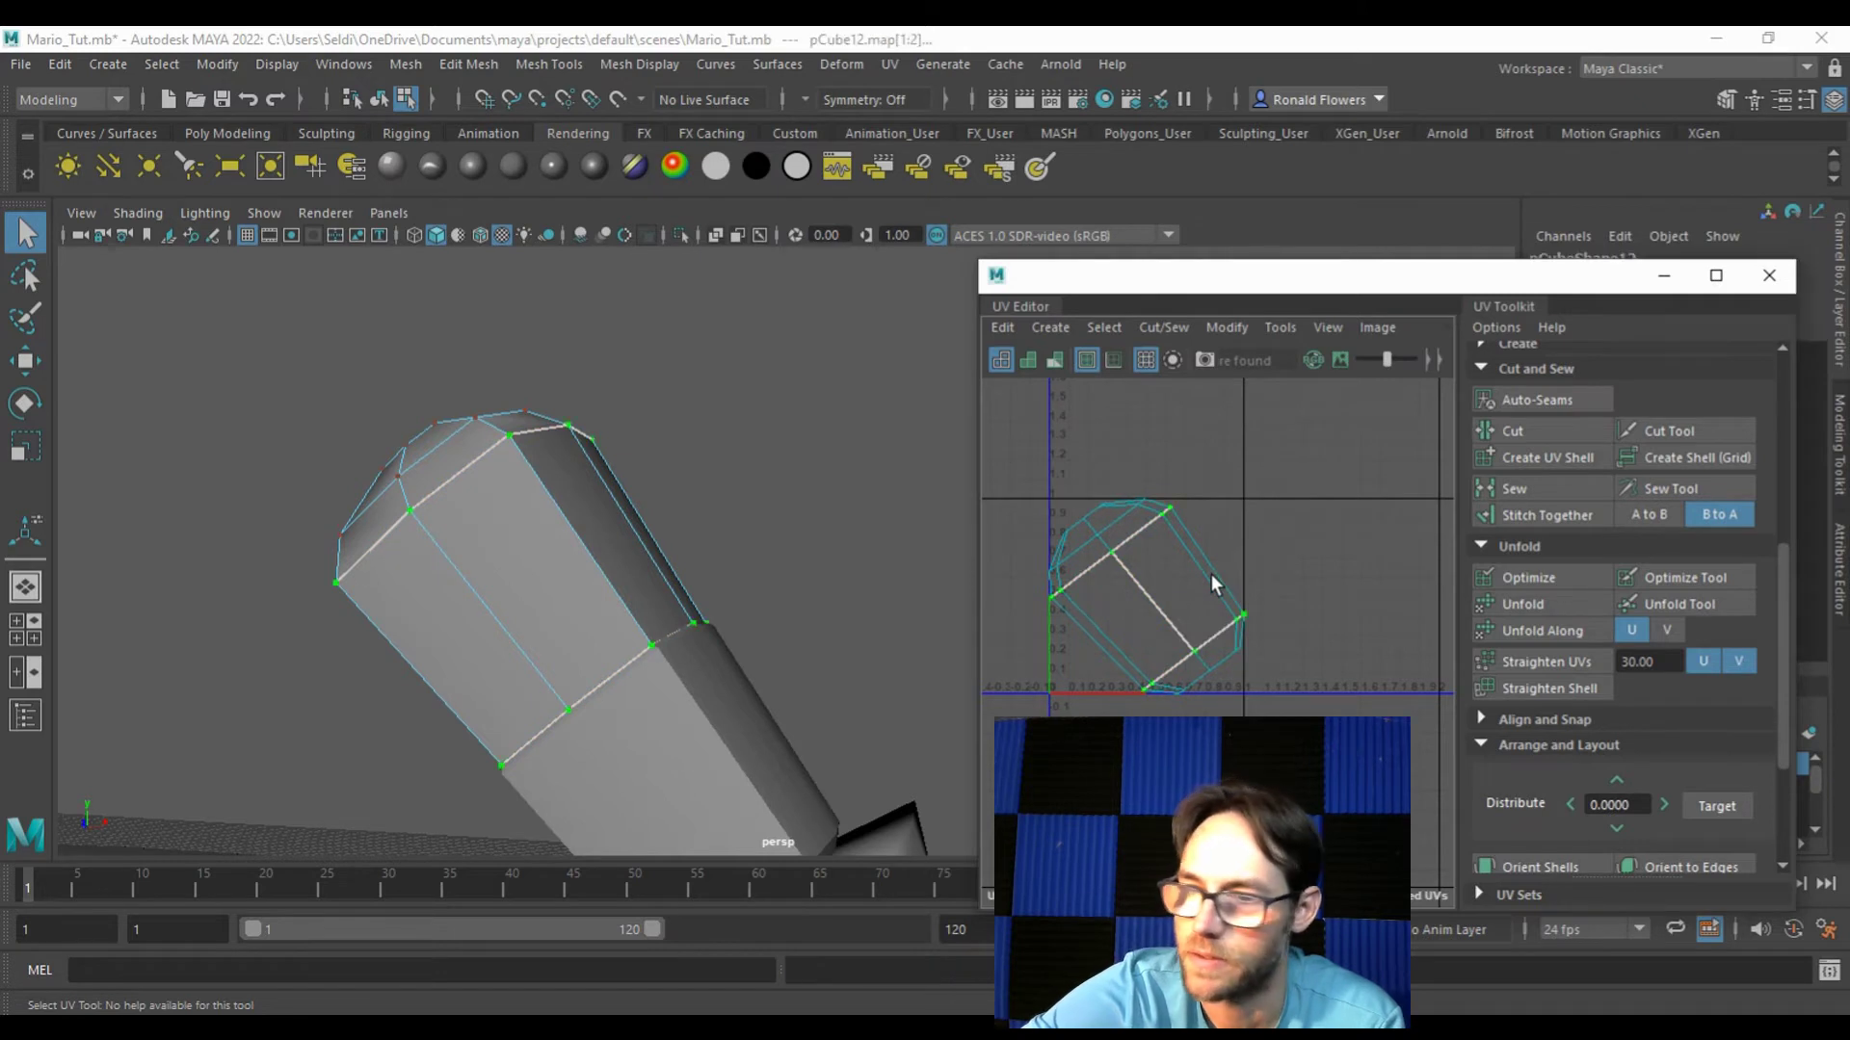
click(1553, 605)
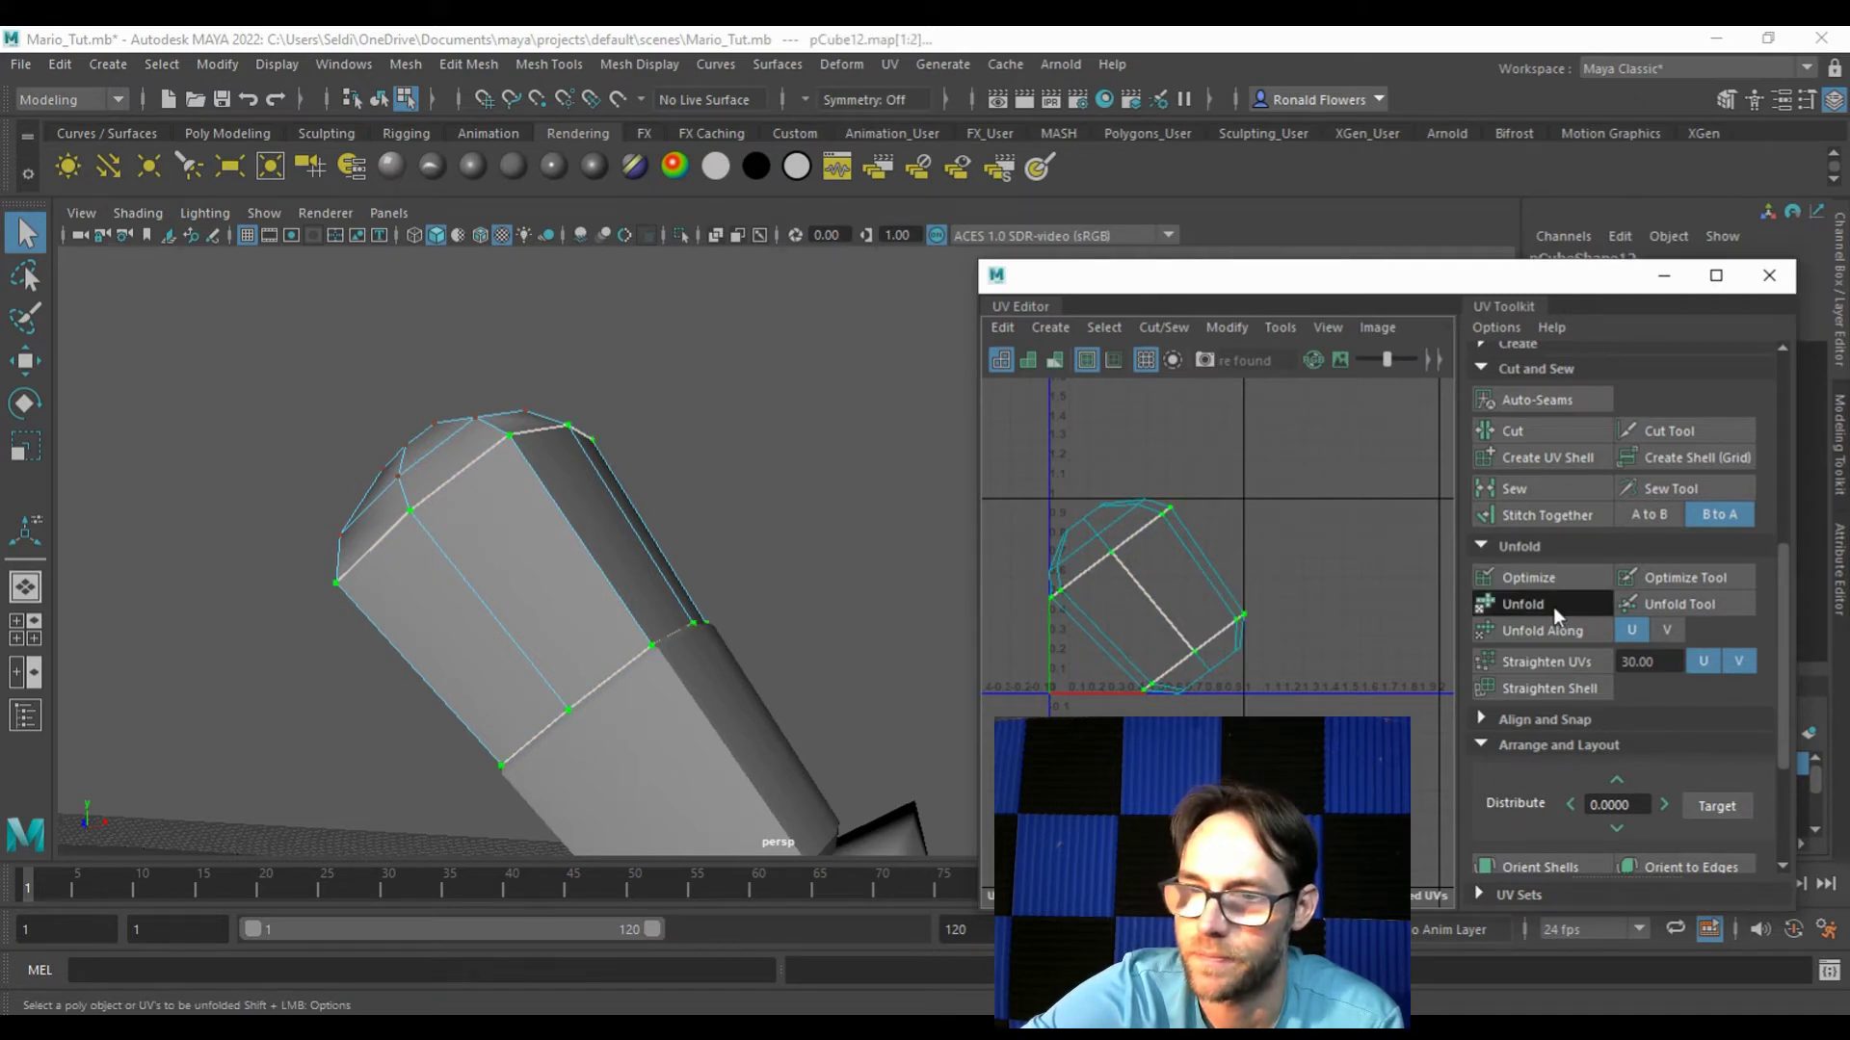
key(w)
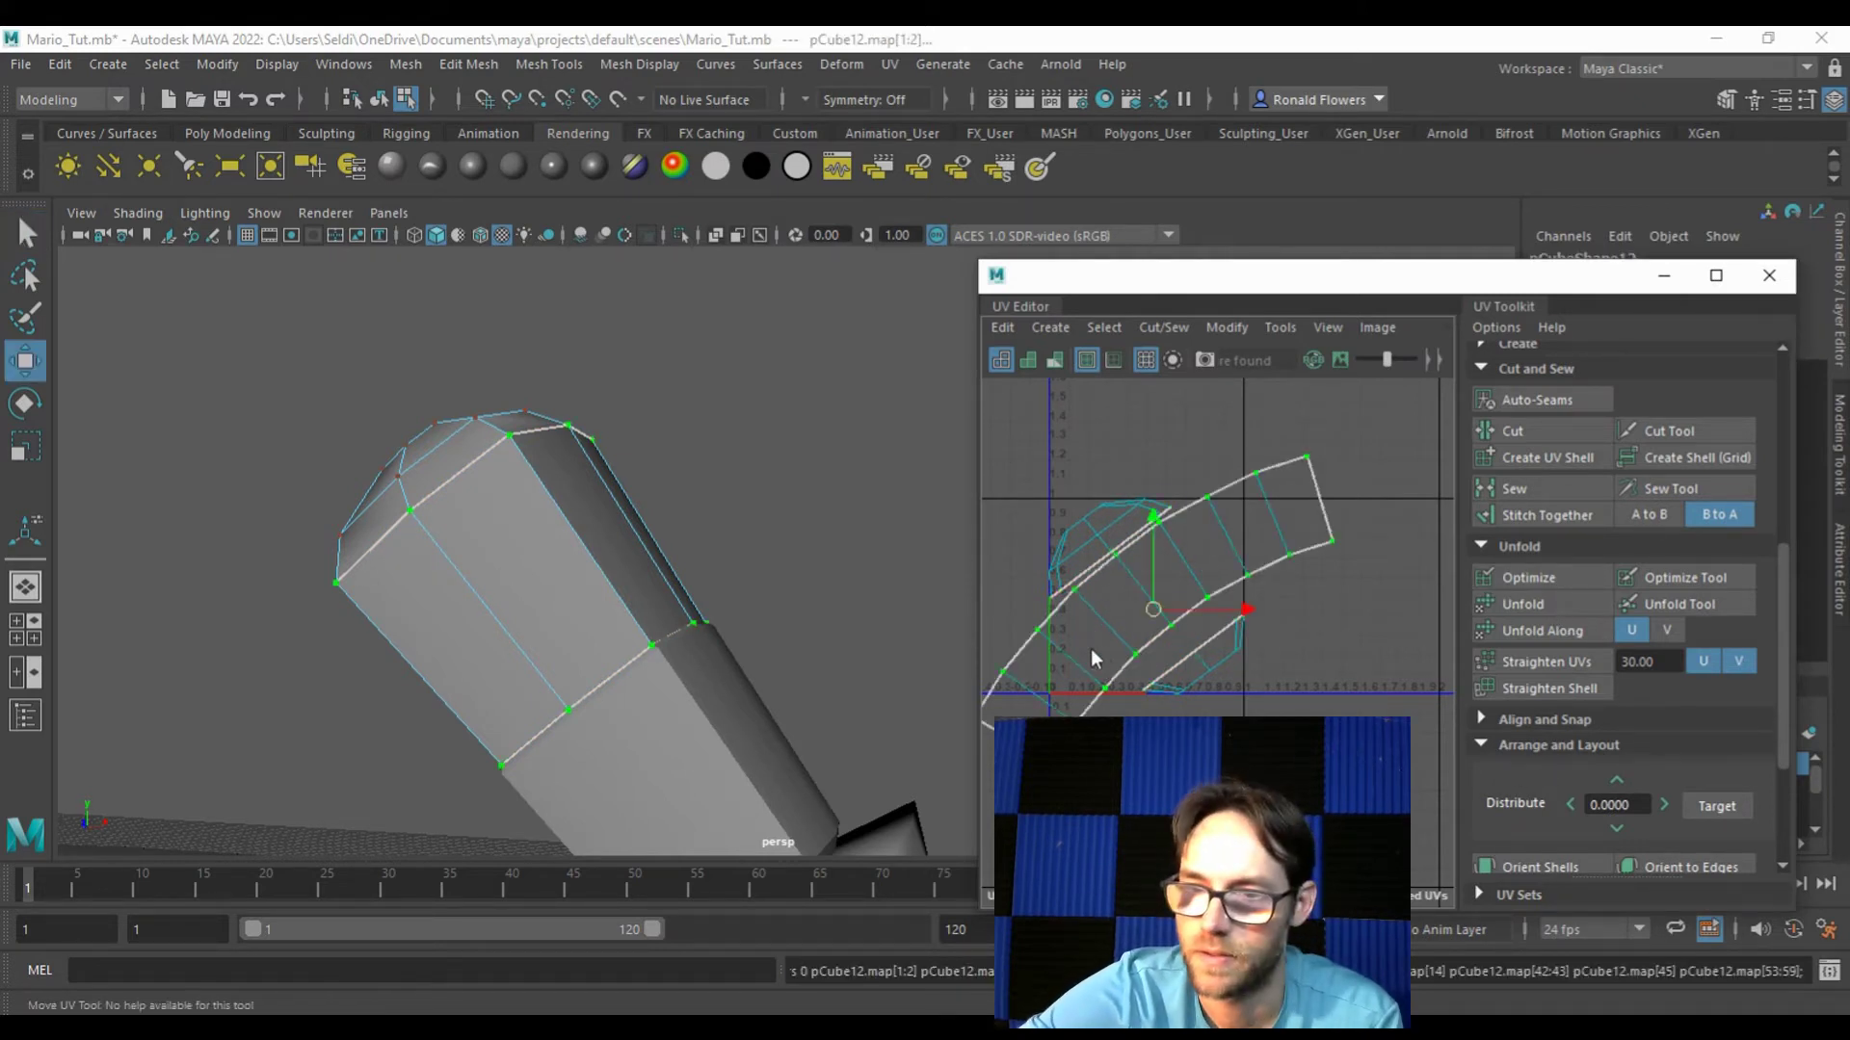
drag(1152, 605, 1405, 631)
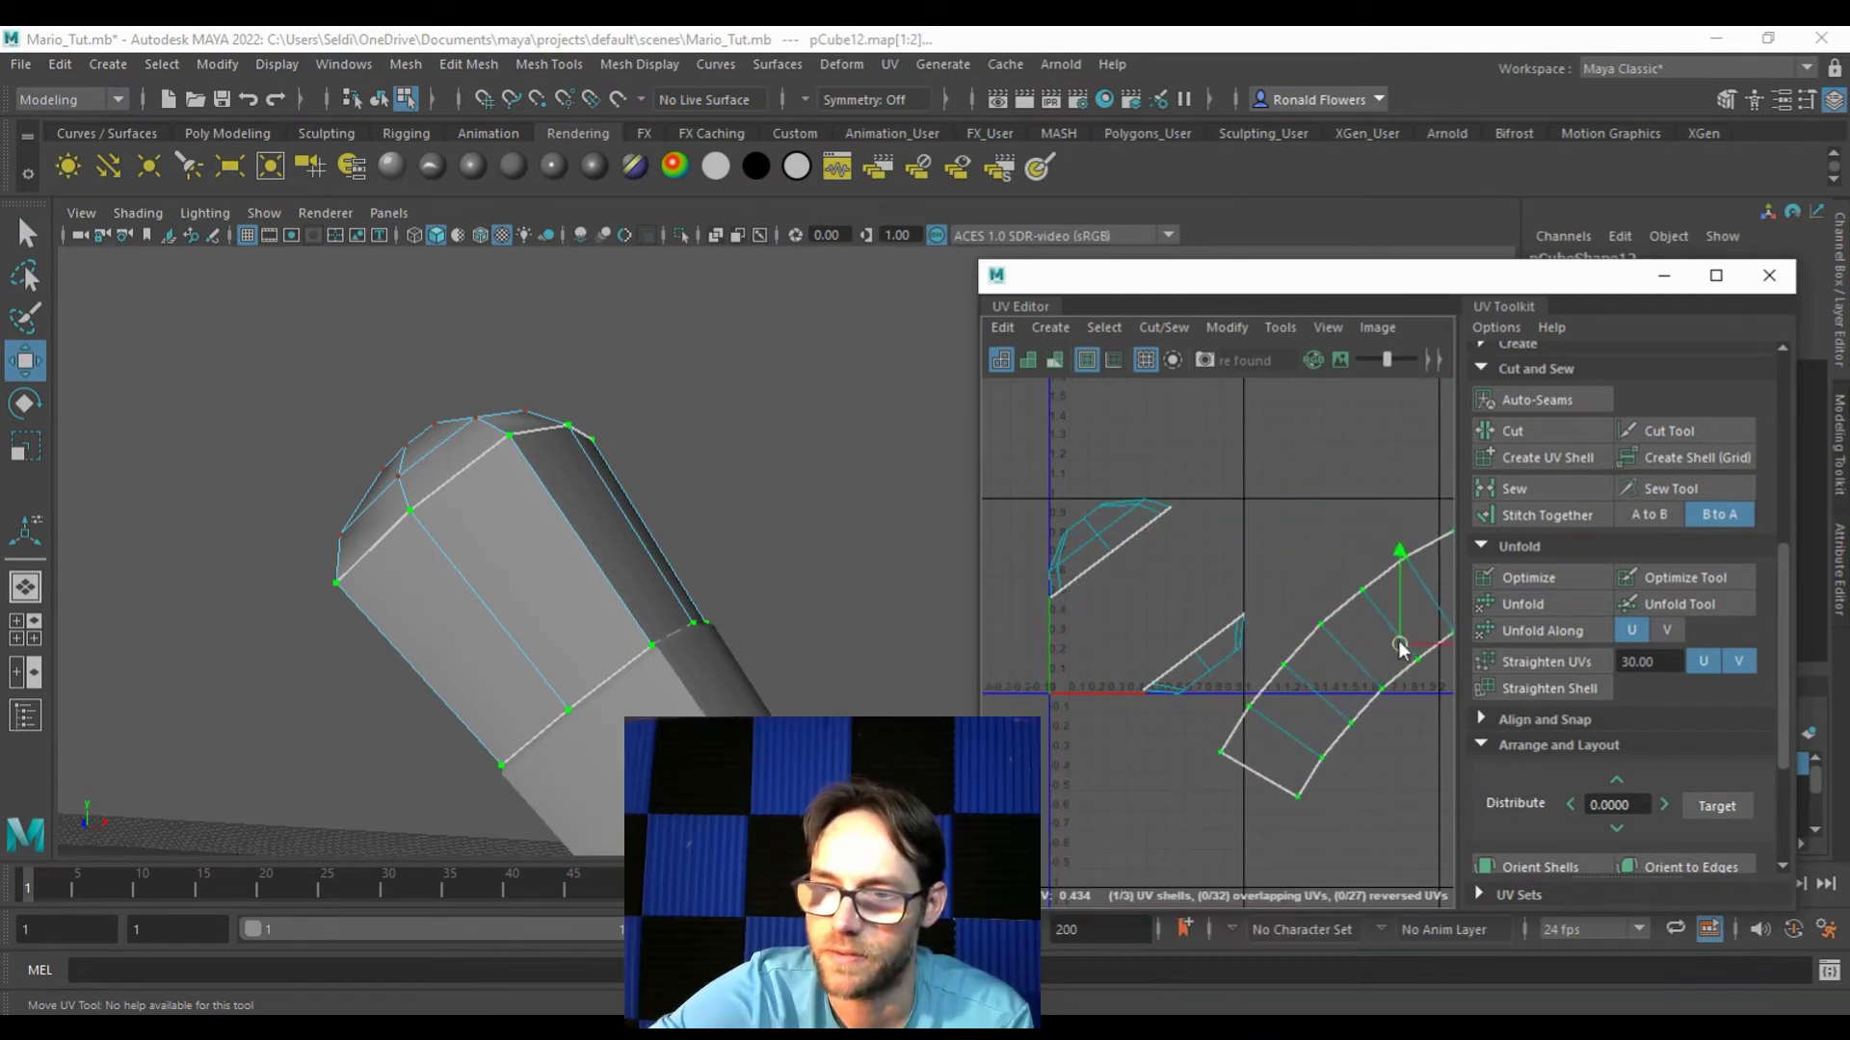
Step: Unfold both octagonal cap shells and place them side by side
double_click(1101, 539)
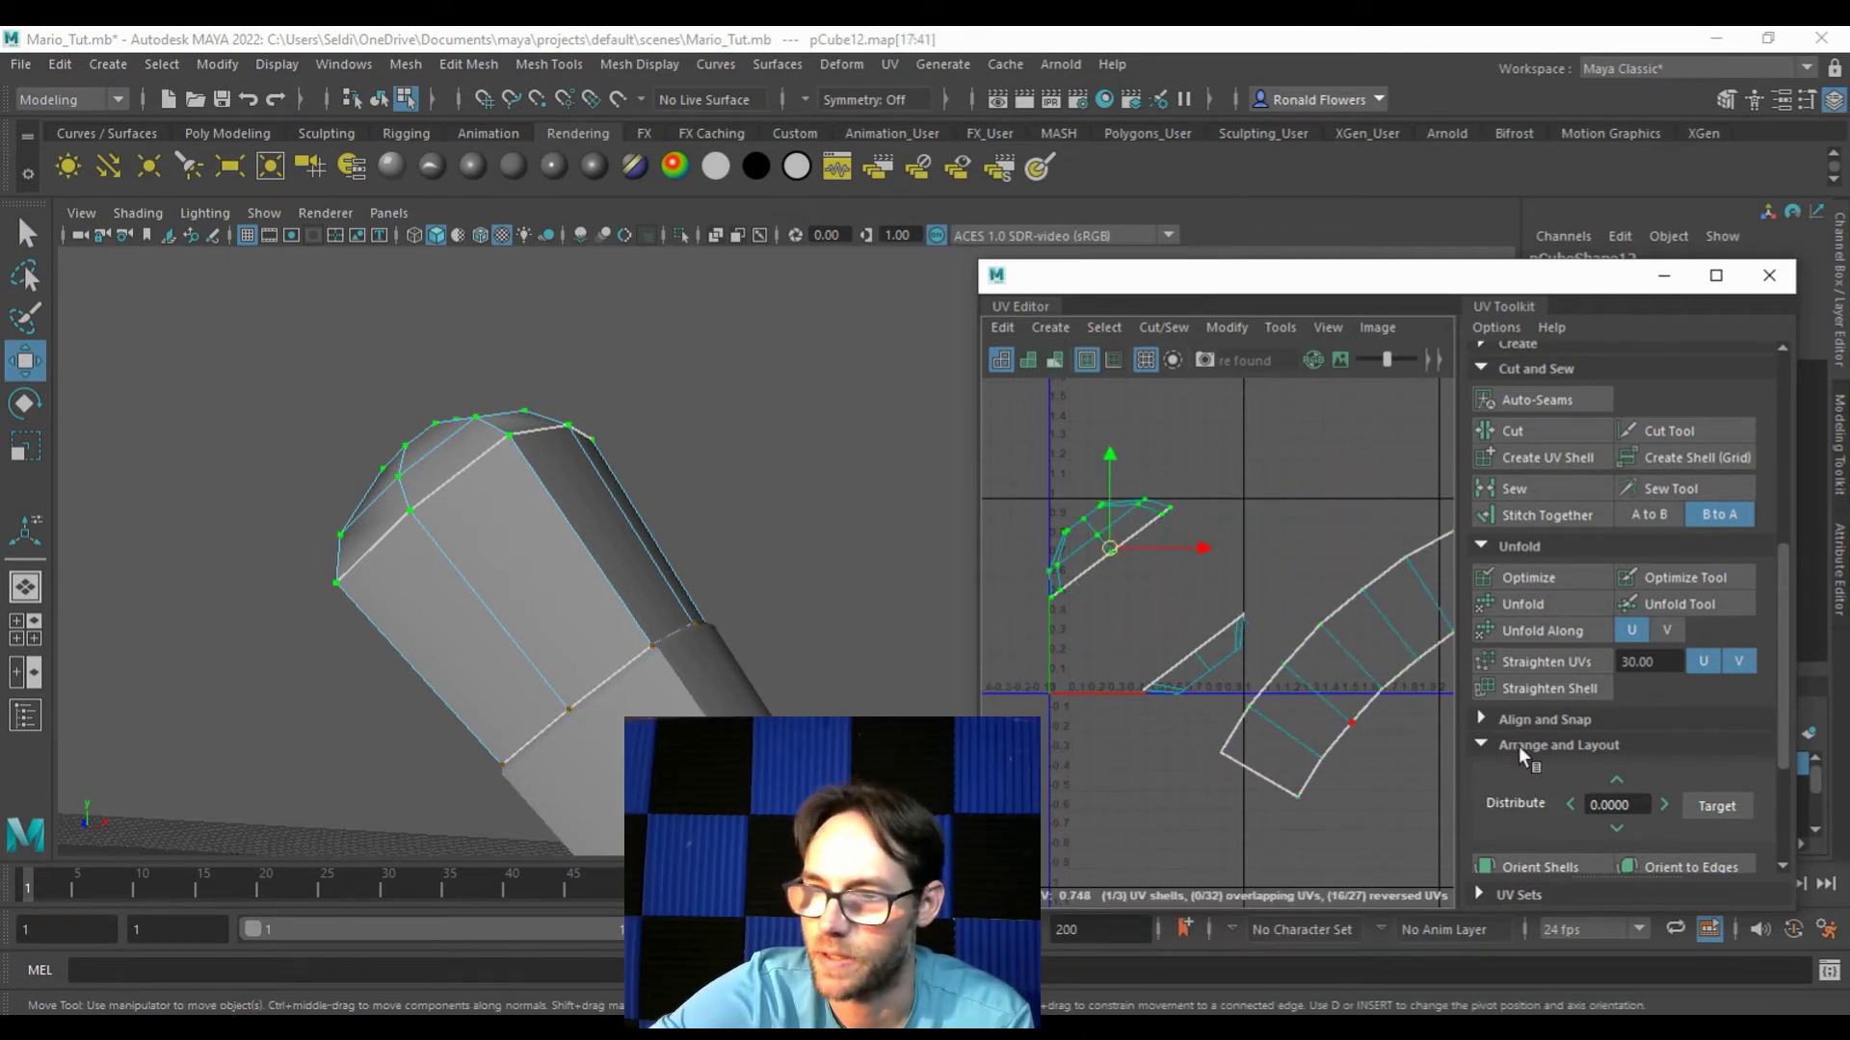
click(1545, 597)
double_click(1210, 665)
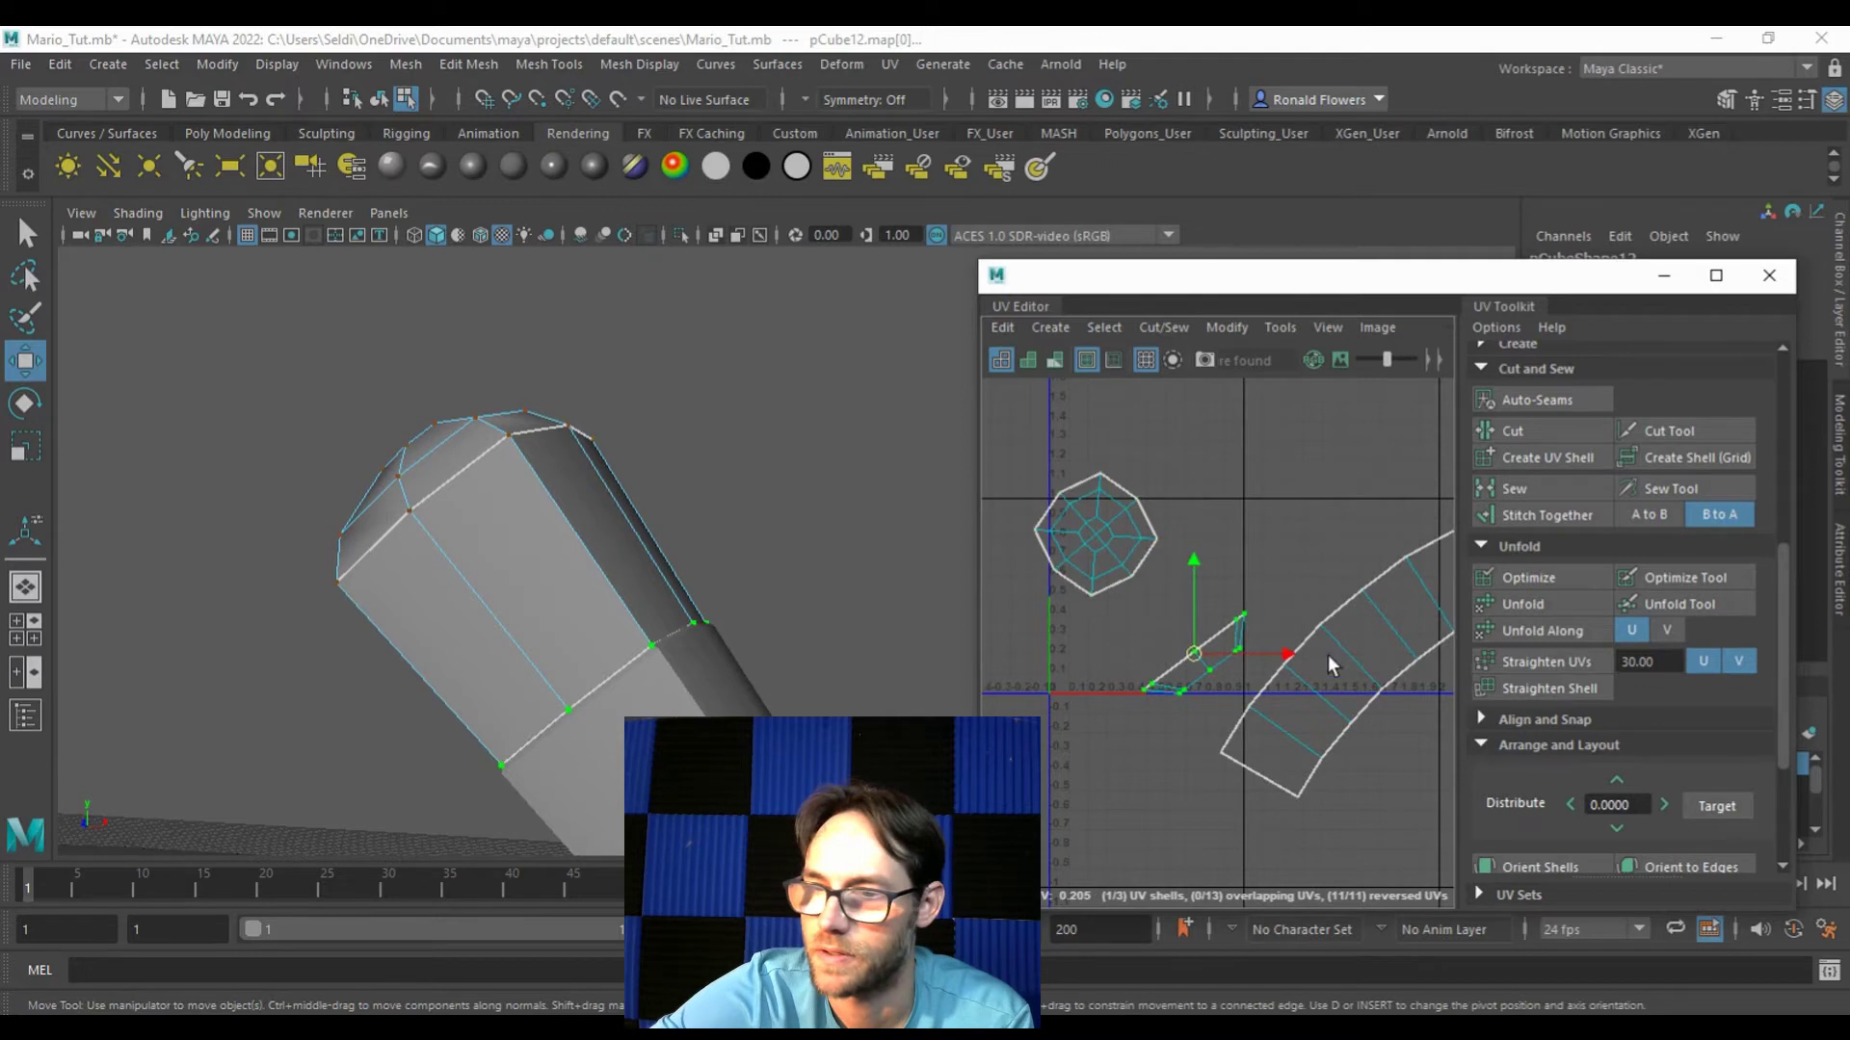
click(1522, 604)
drag(1201, 651, 1231, 491)
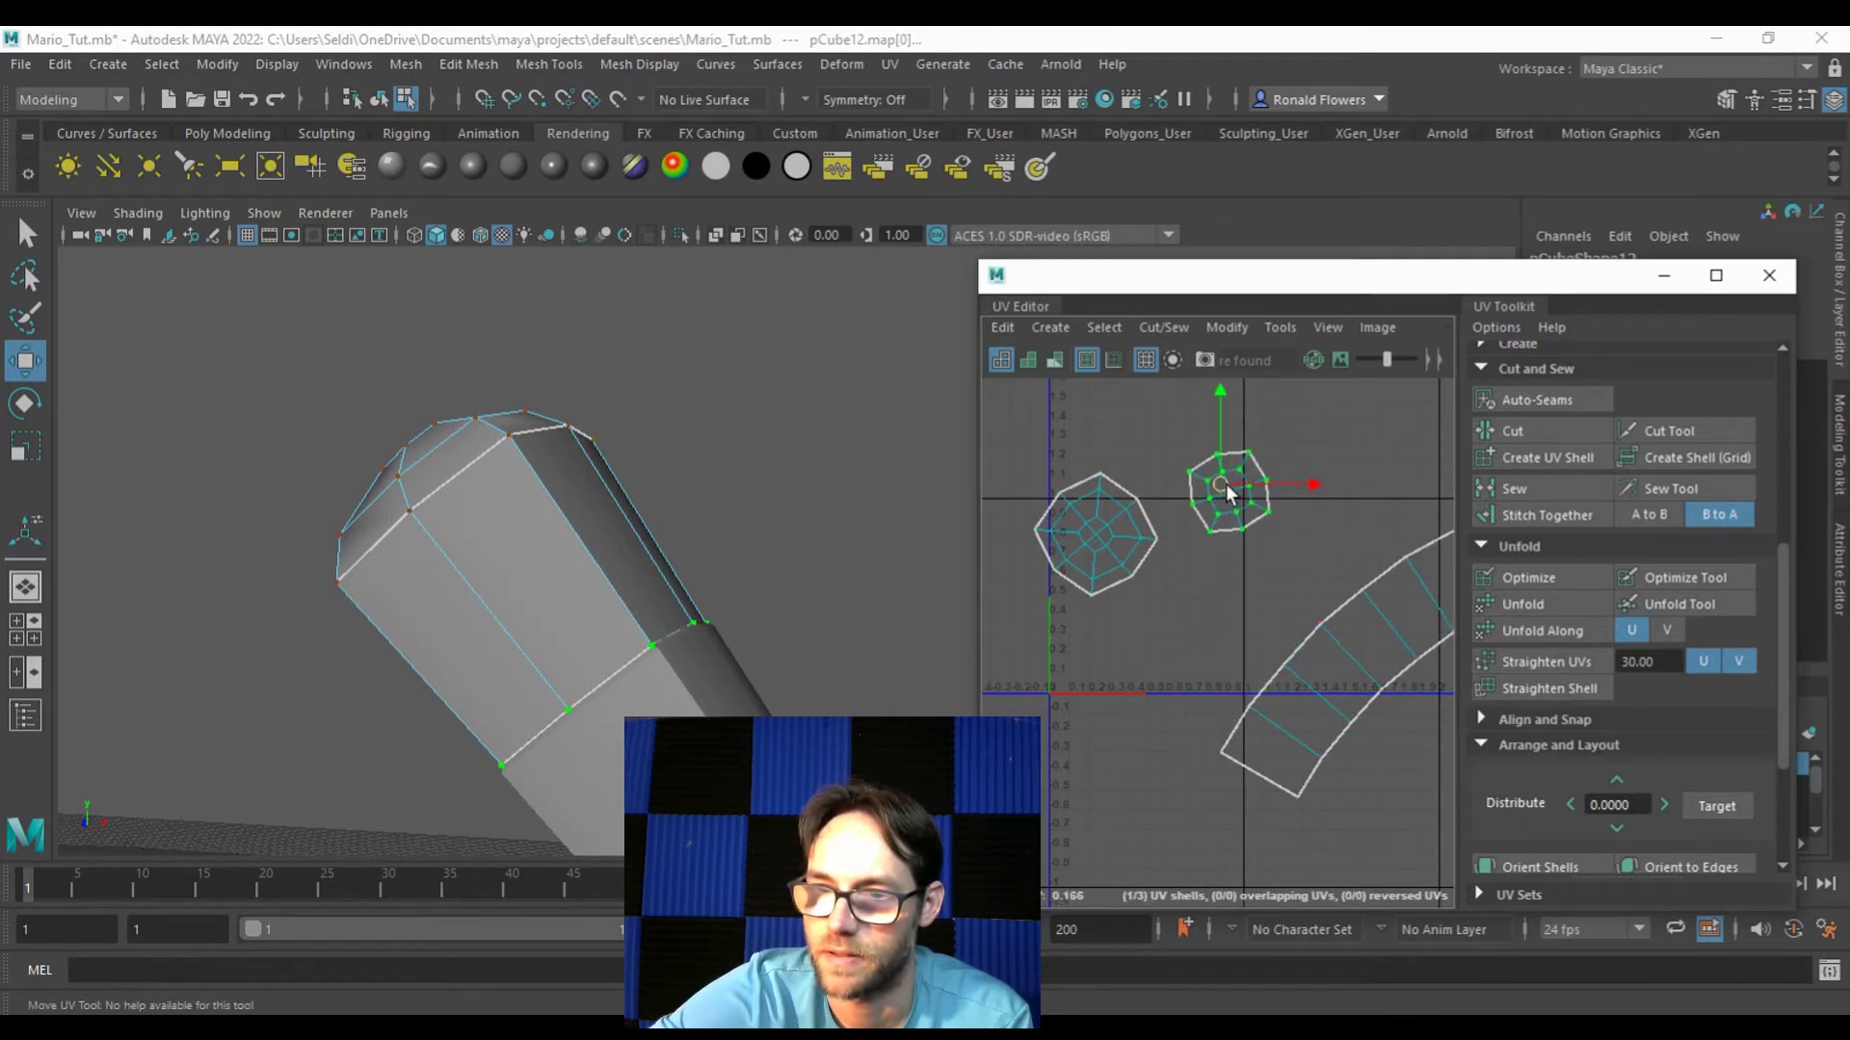
double_click(1090, 545)
drag(1090, 546, 1067, 473)
Step: Marquee-select the UVs of all three arm shells
scroll(1183, 634, down, 2)
scroll(1221, 586, down, 2)
key(F11)
key(t)
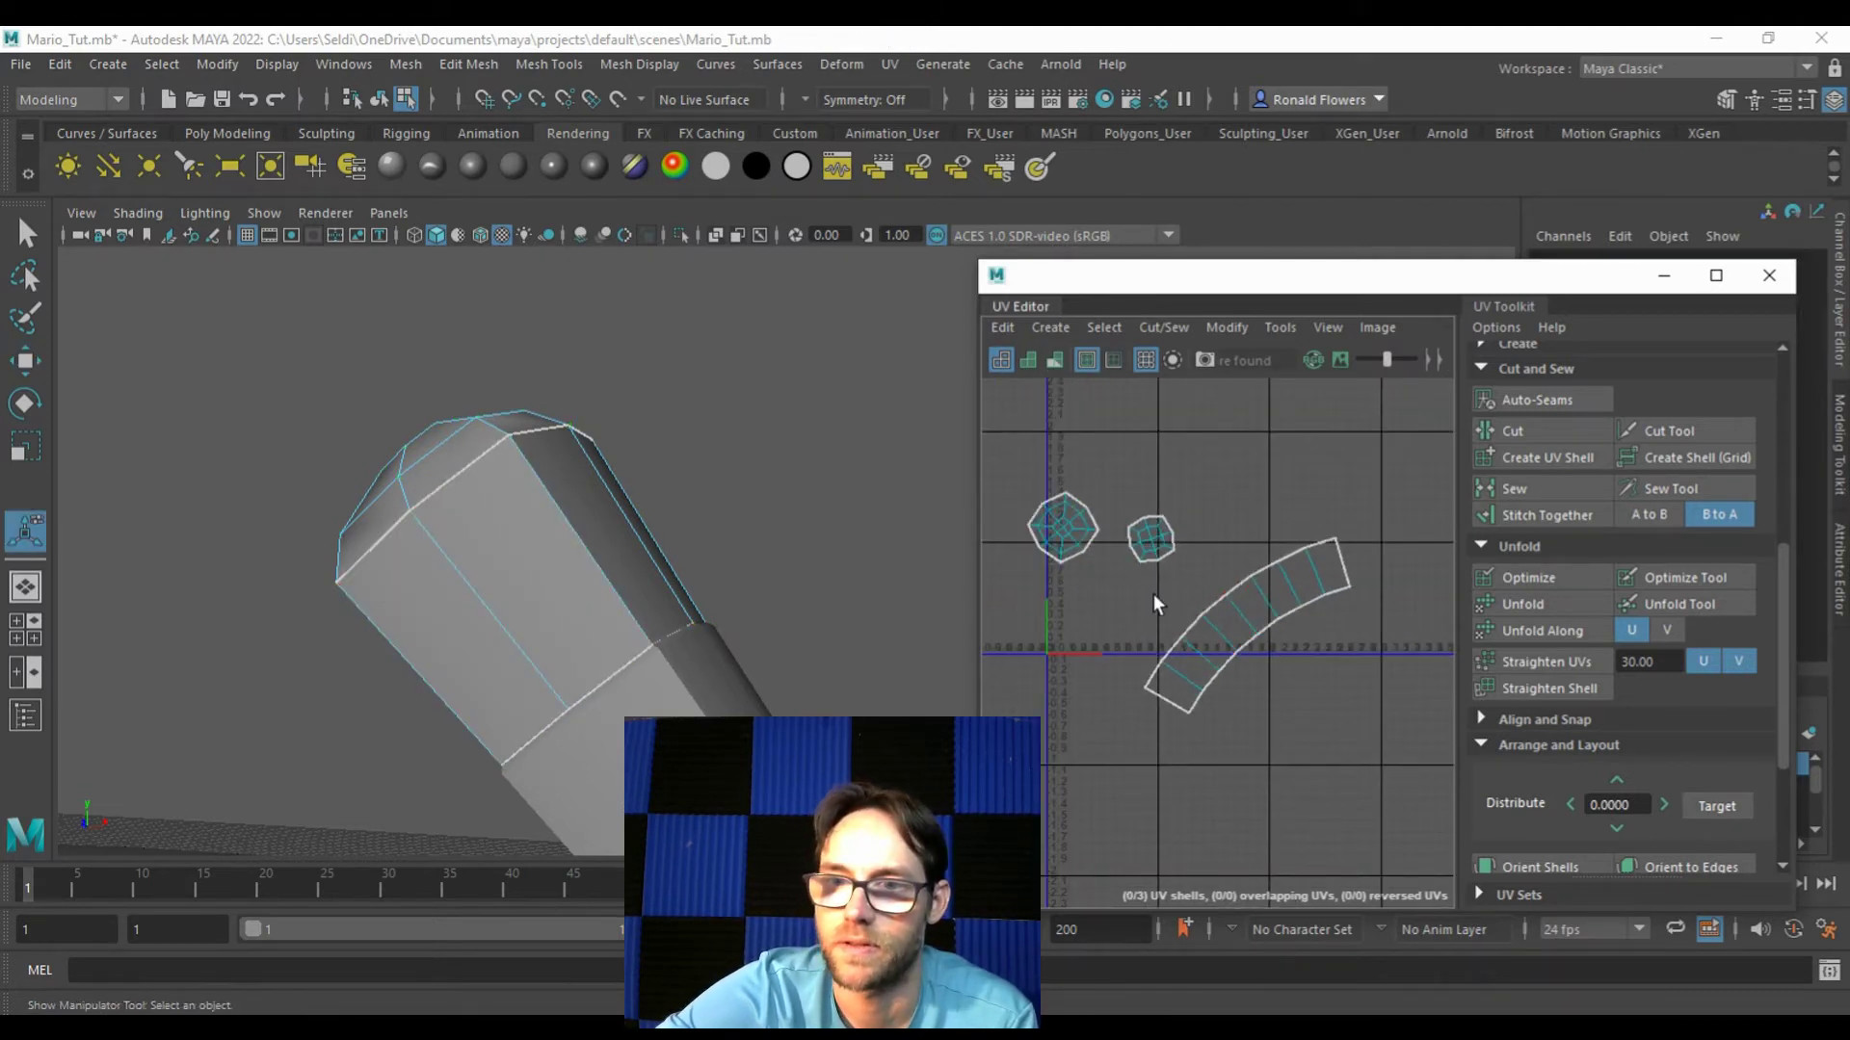
right_drag(1026, 463, 1087, 453)
drag(1002, 419, 1415, 769)
scroll(1542, 799, down, 3)
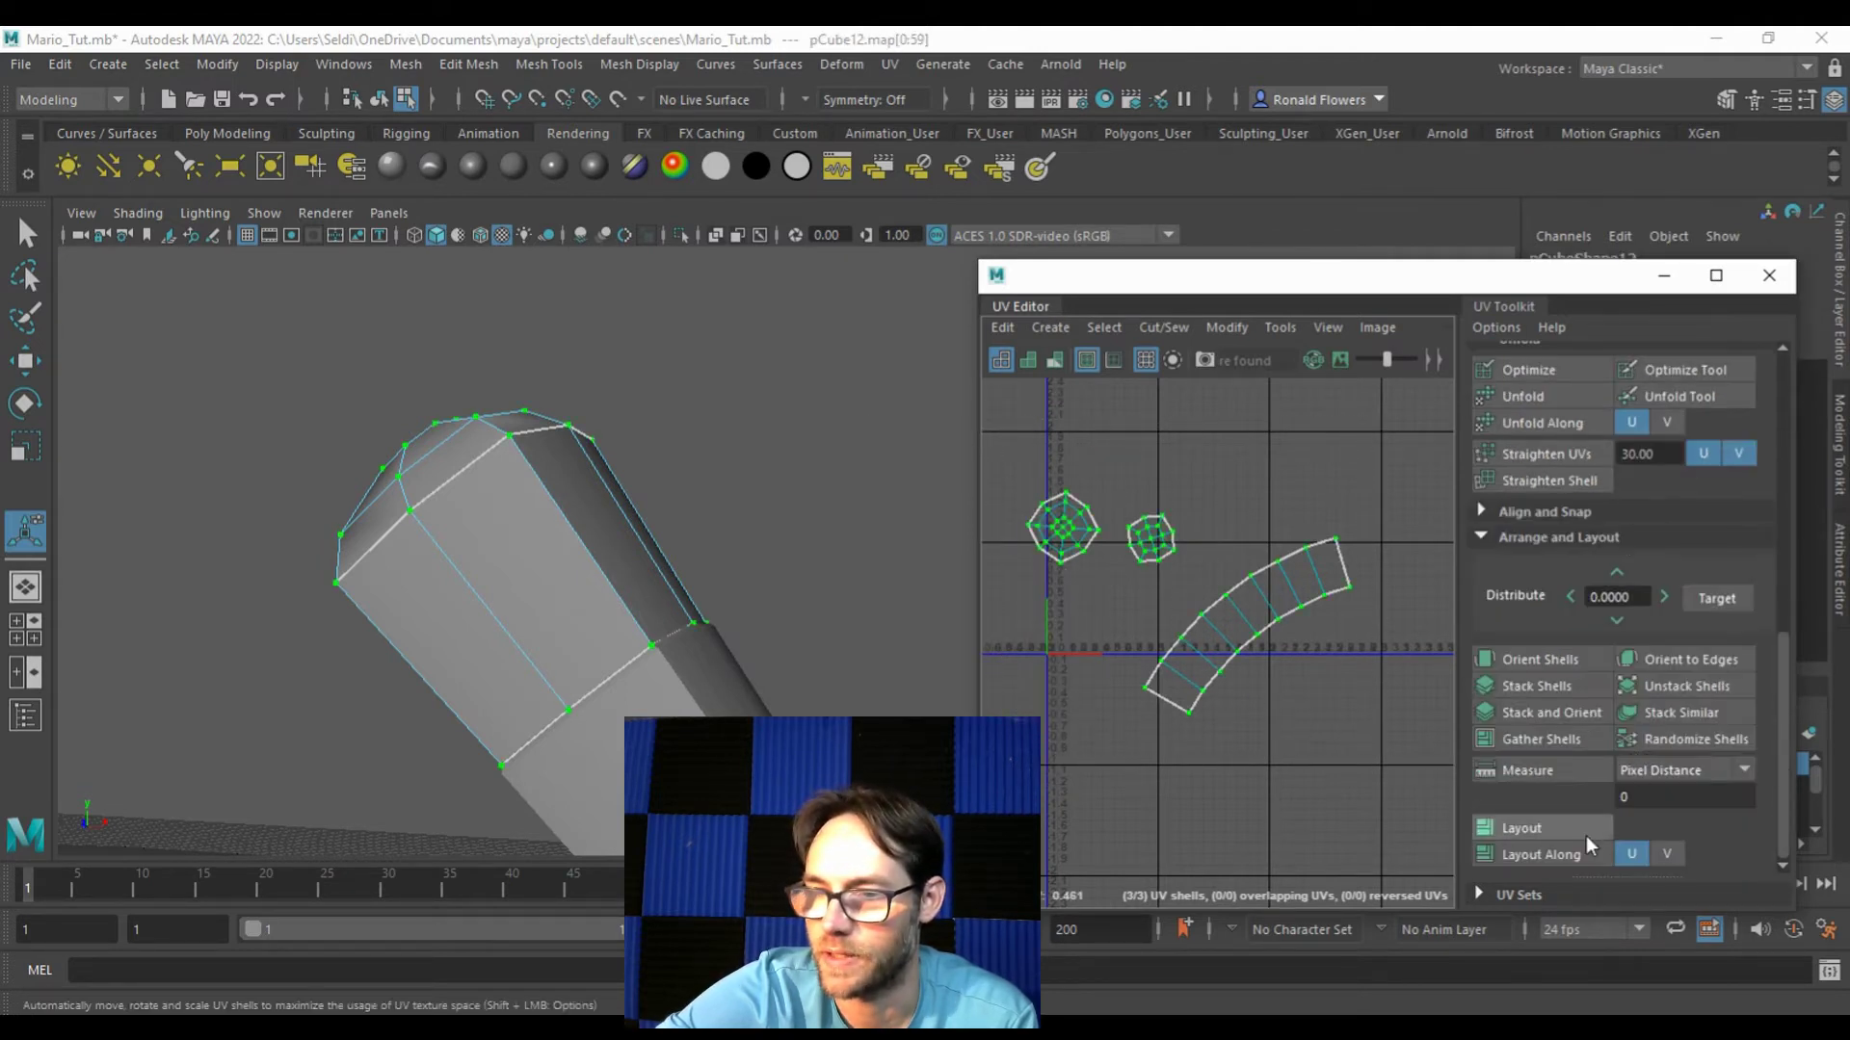
Step: Pack the arm shells into 0–1 space with Layout and raise both octagonal caps toward the top
click(1540, 827)
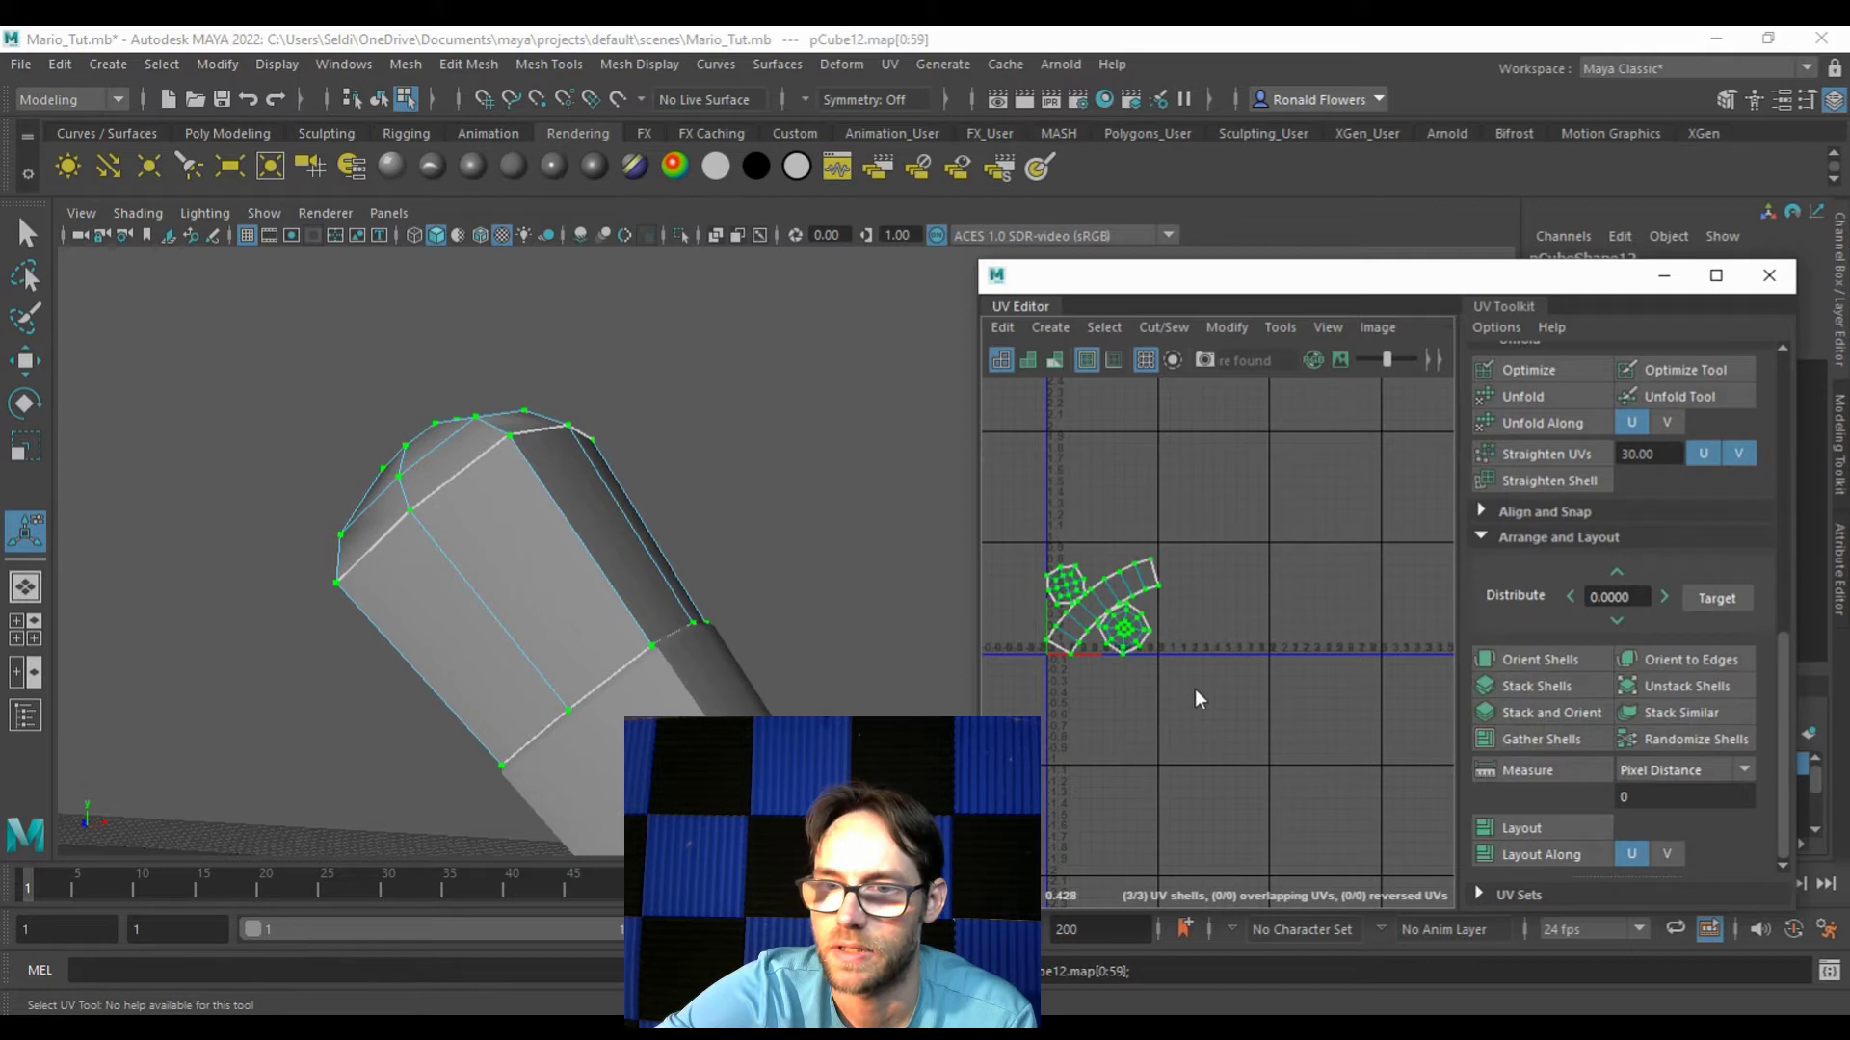
scroll(1173, 714, up, 5)
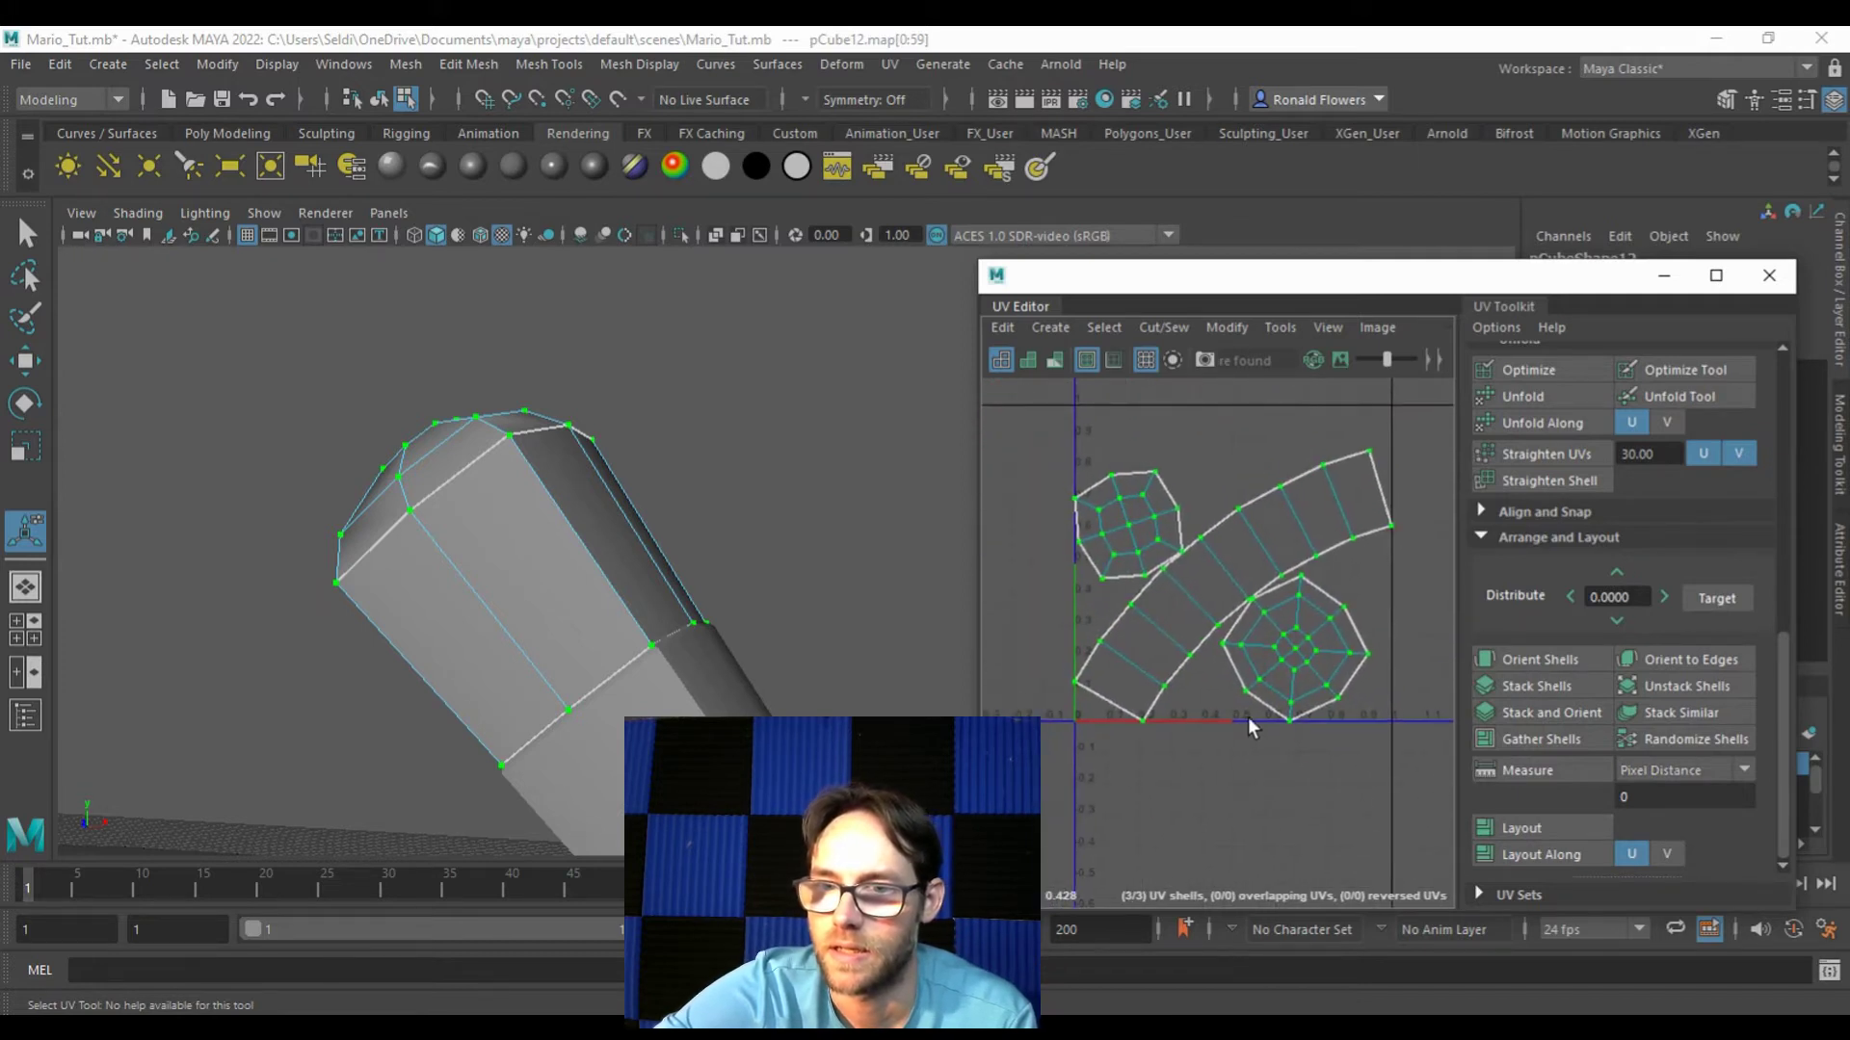
alt+middle_drag(1249, 727, 1231, 803)
click(1129, 621)
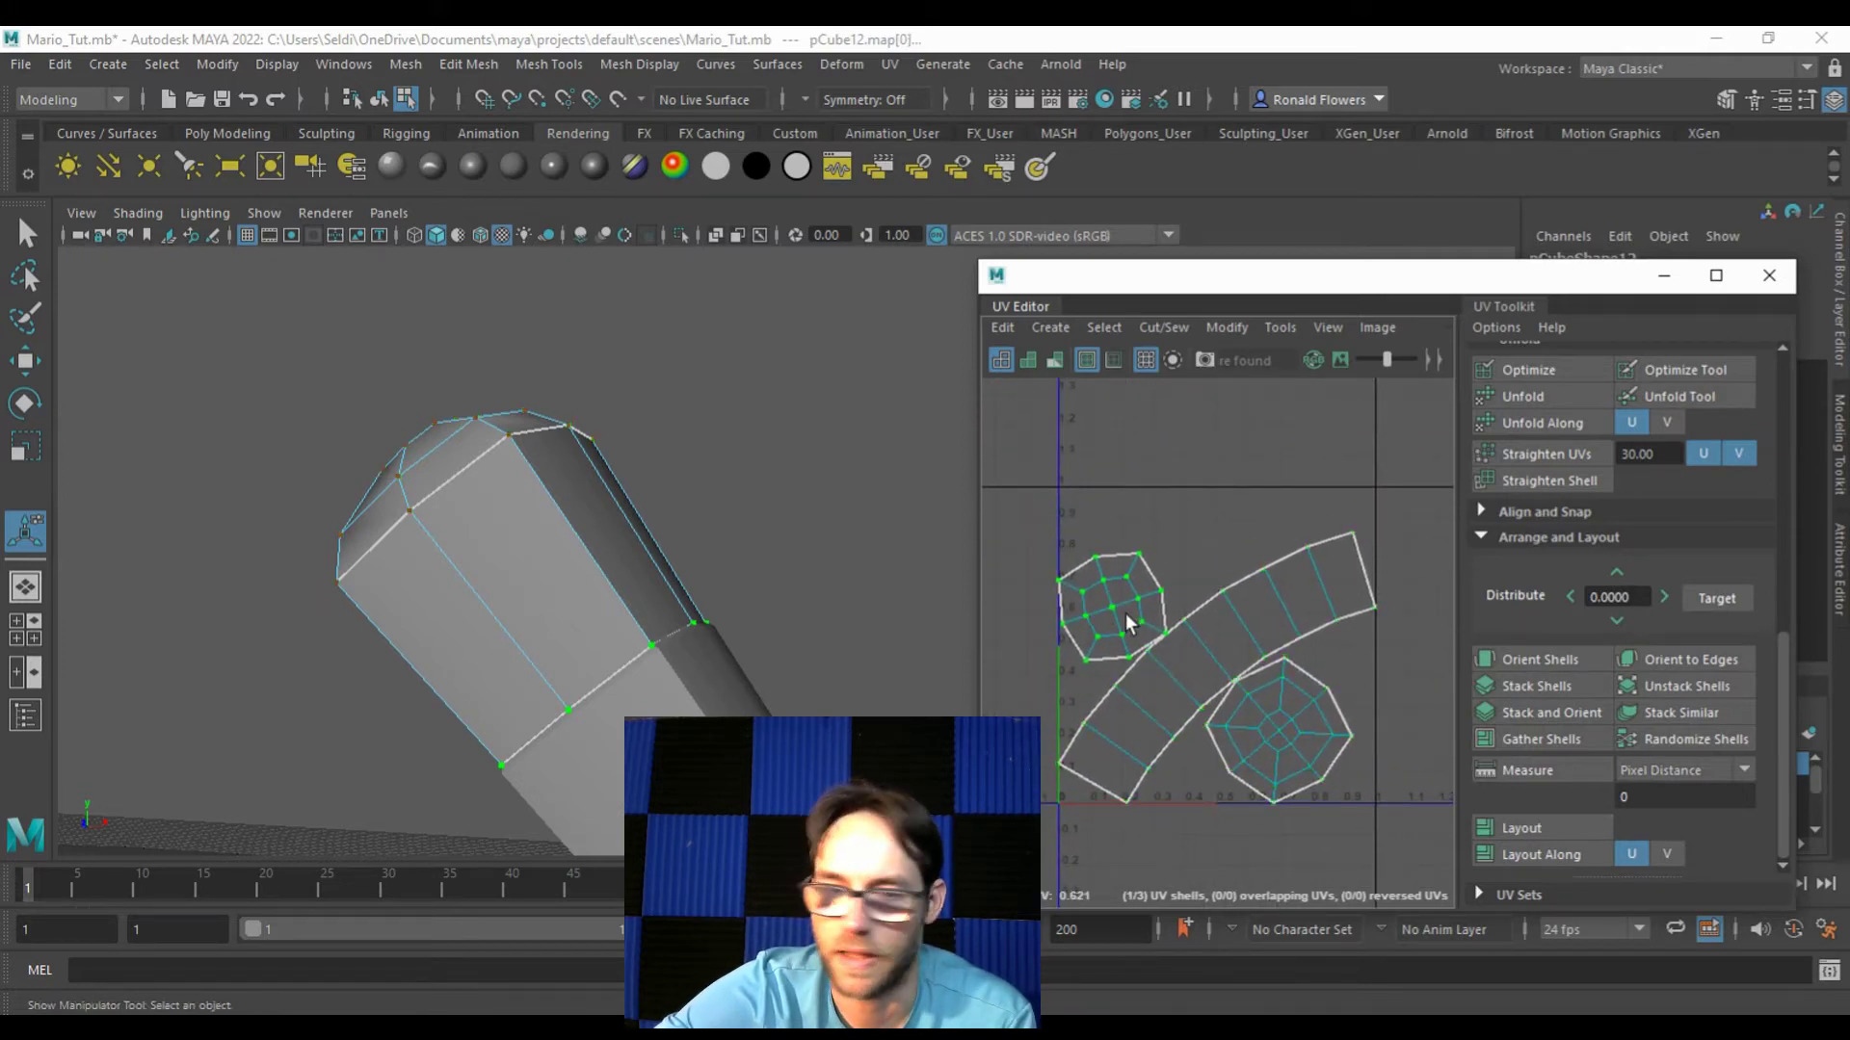
key(w)
drag(1123, 609, 1127, 557)
click(1281, 732)
drag(1281, 732, 1243, 453)
Step: Rotate the curved strip shell horizontal and lower it along the bottom
click(1287, 643)
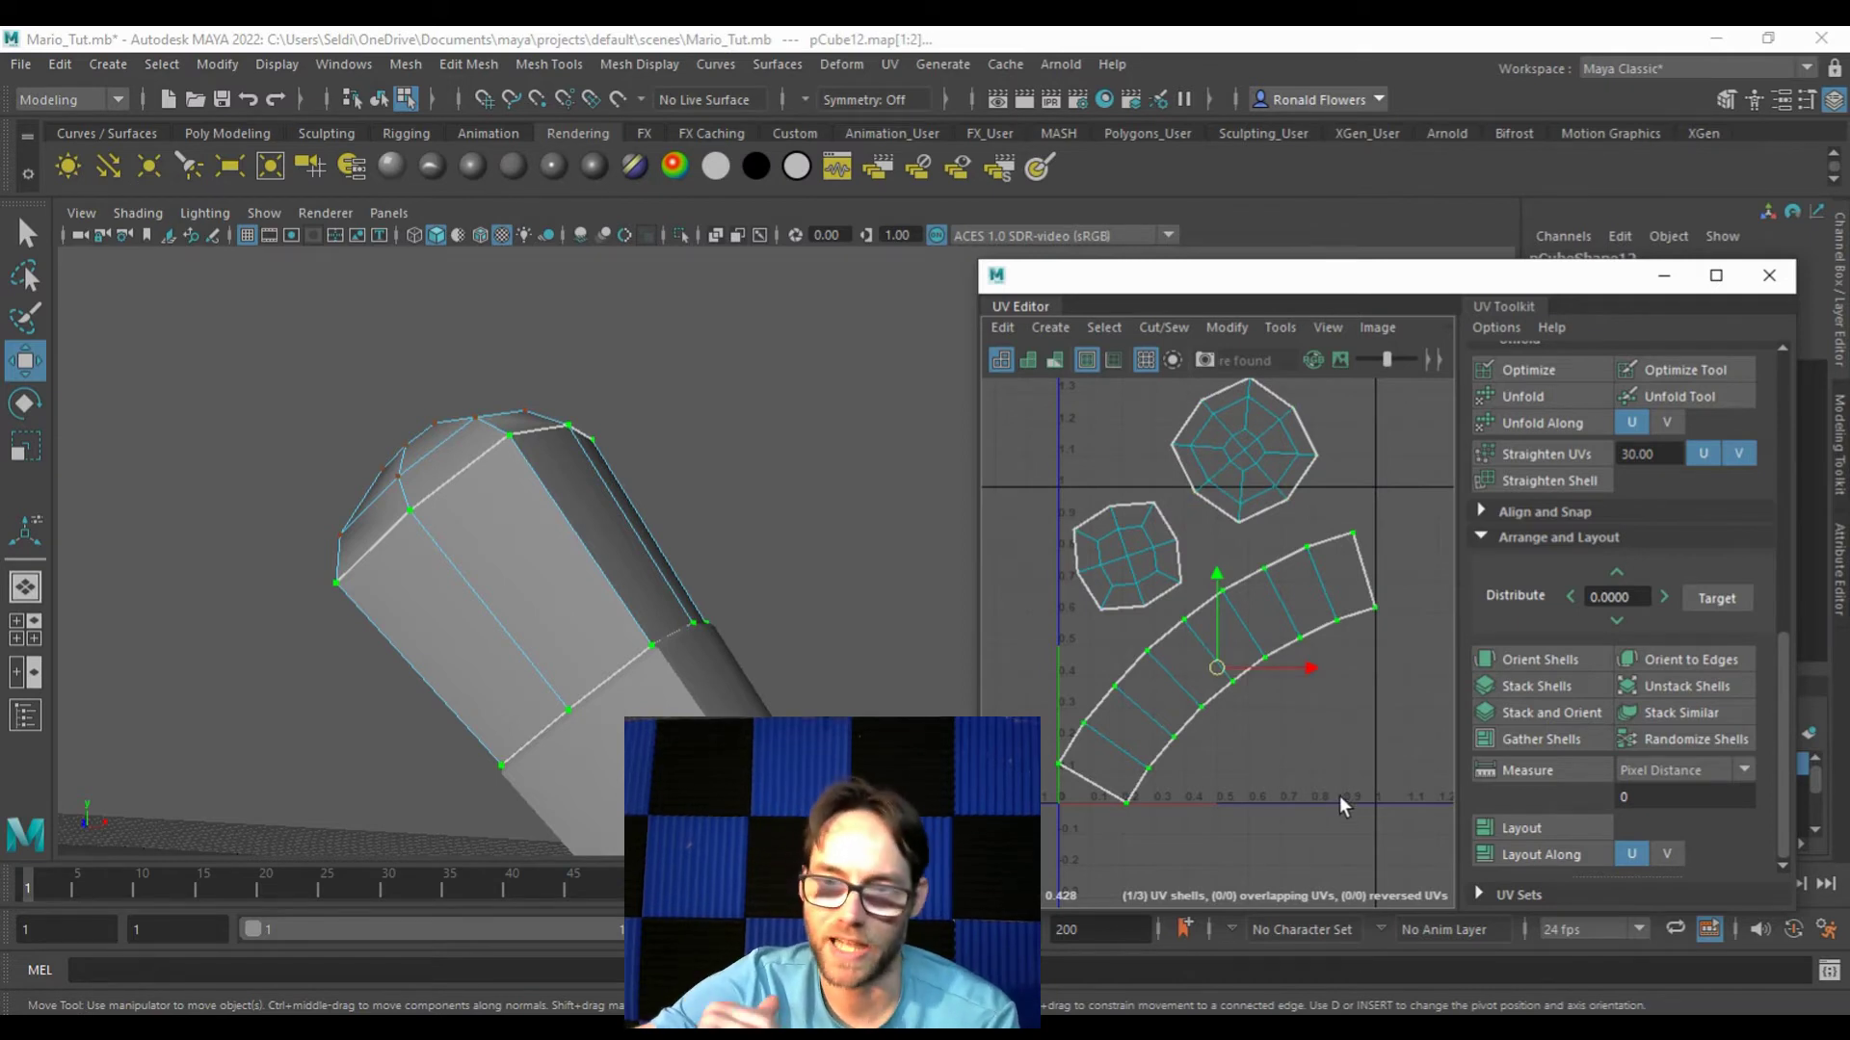
key(e)
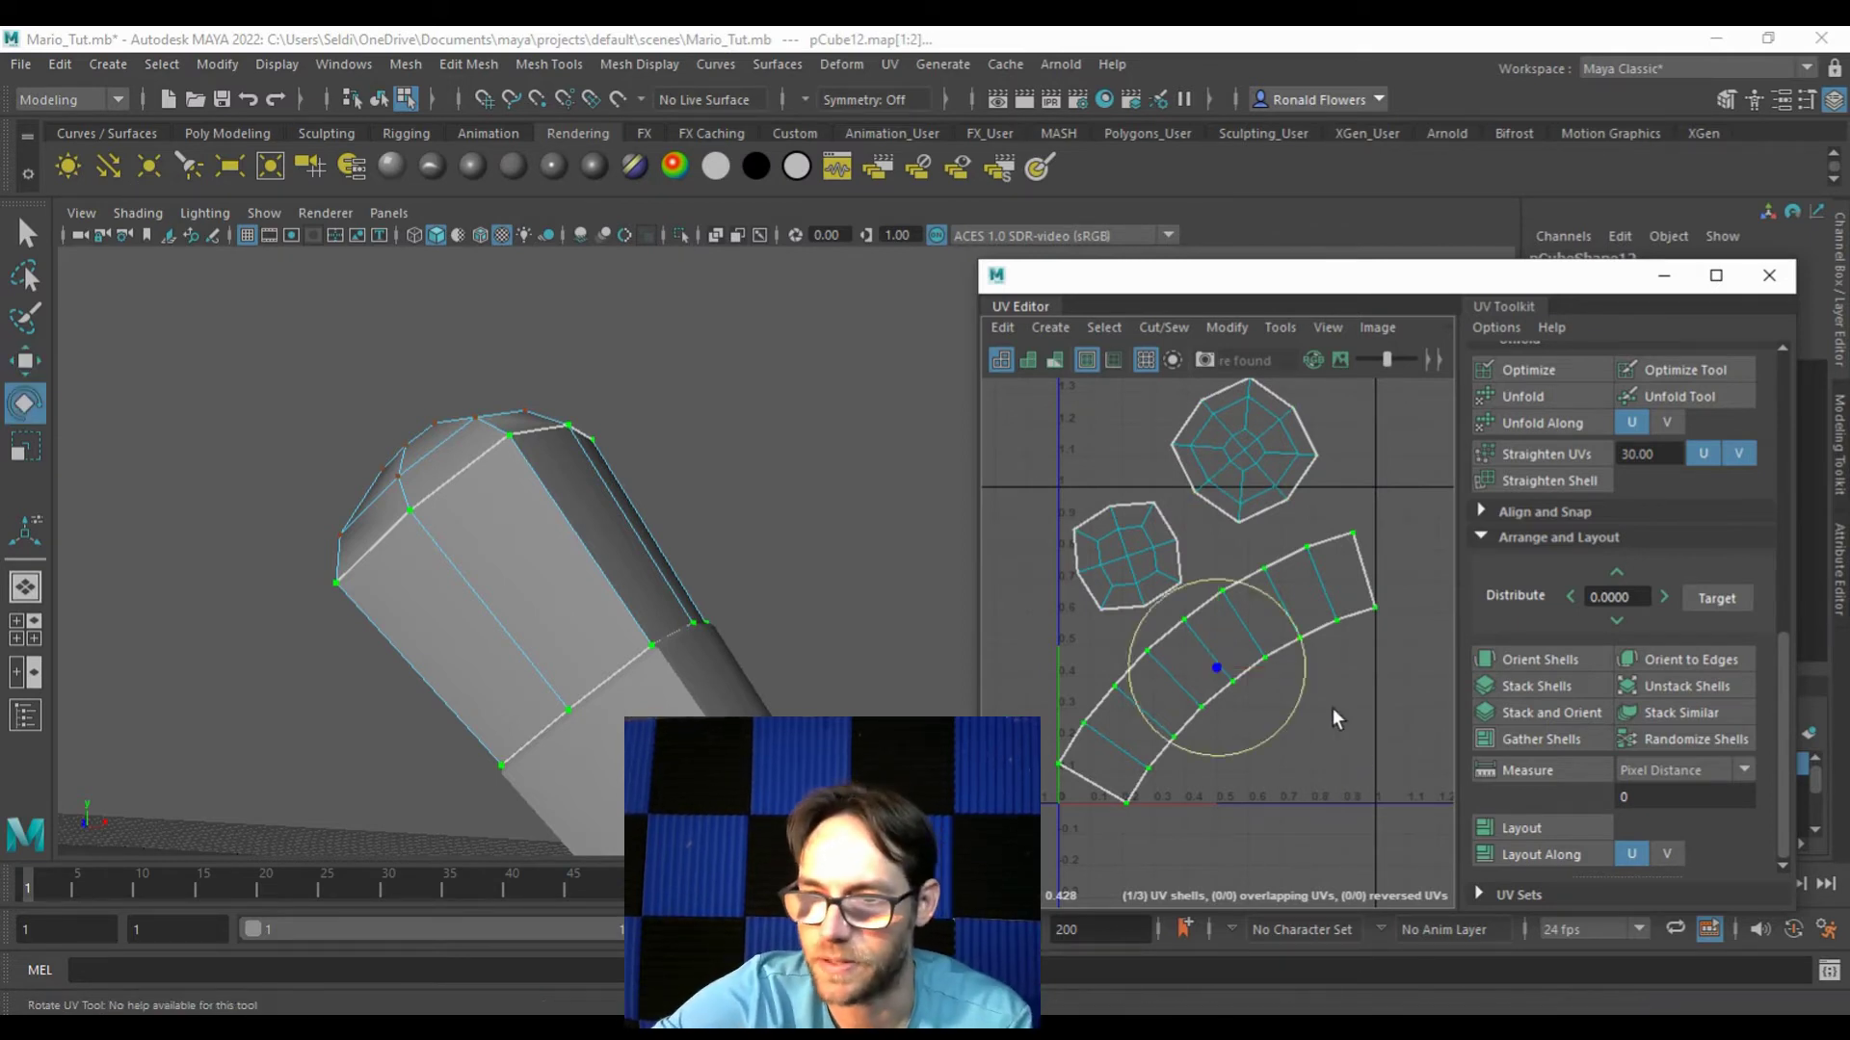
drag(1281, 713, 1237, 753)
key(w)
drag(1216, 586, 1215, 627)
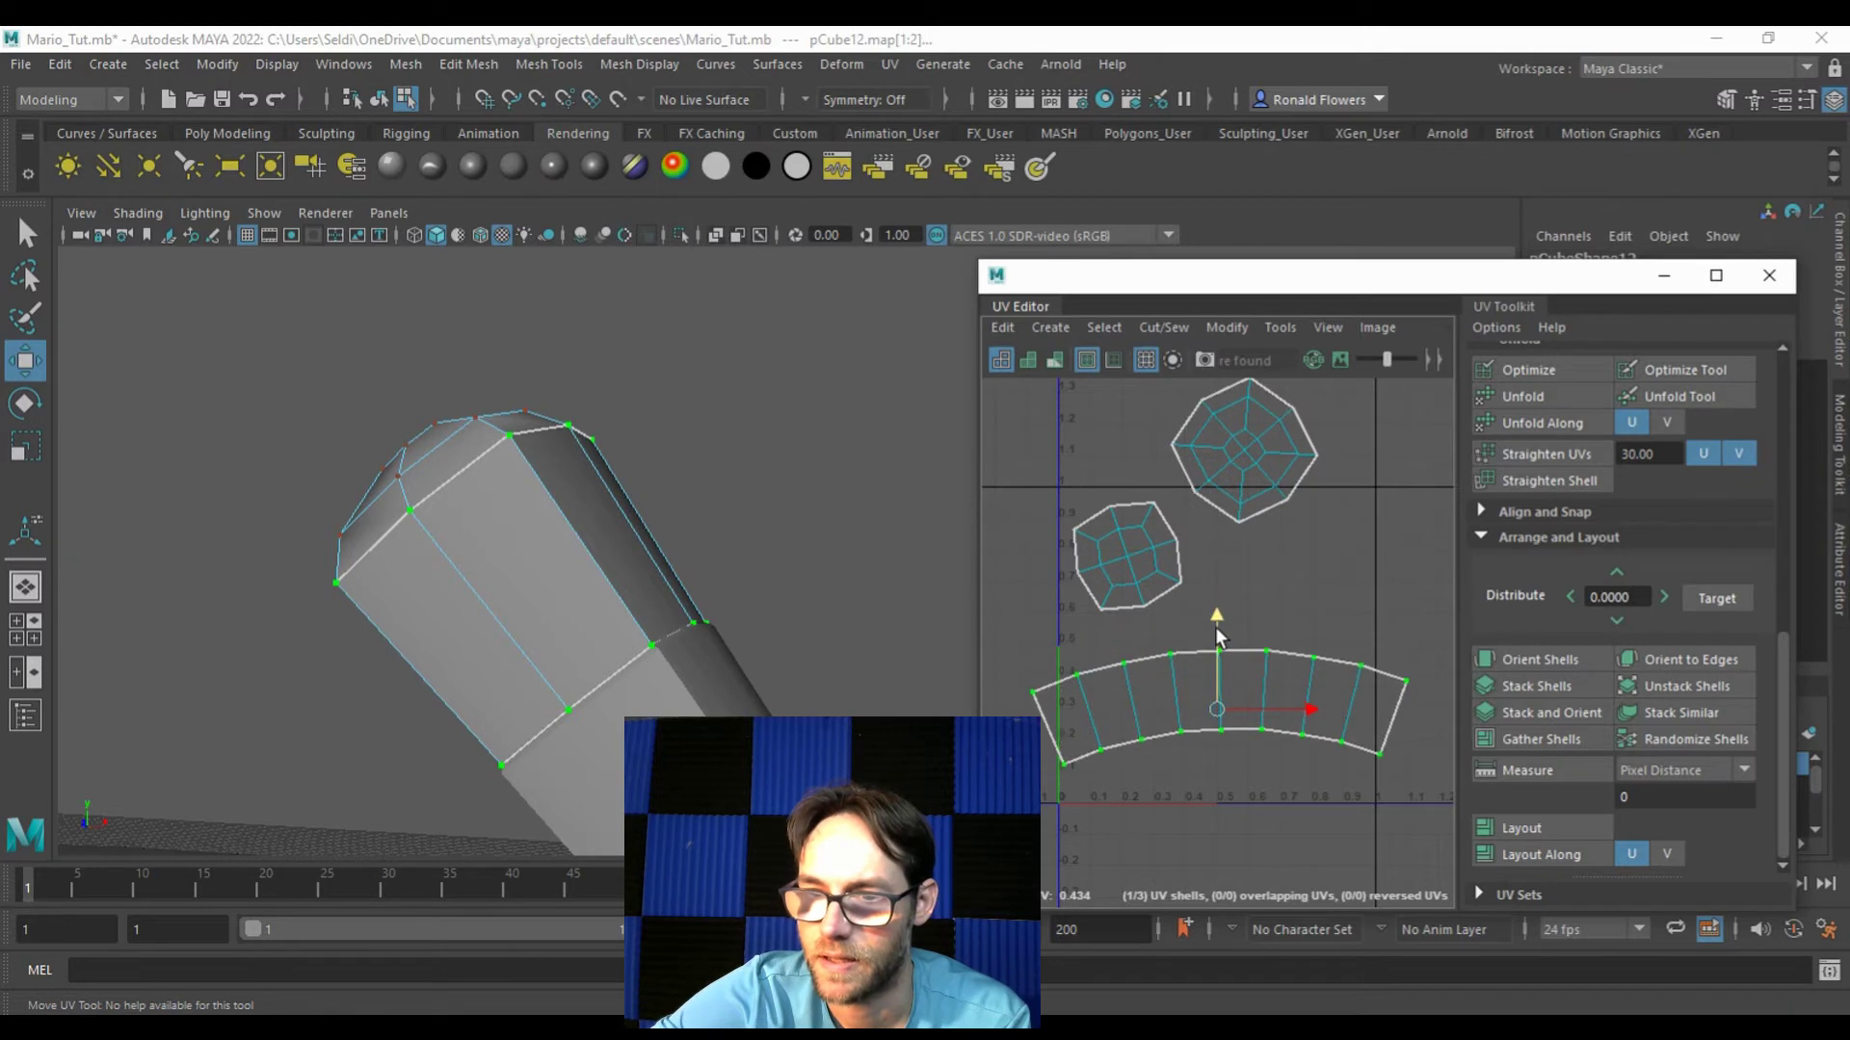
key(e)
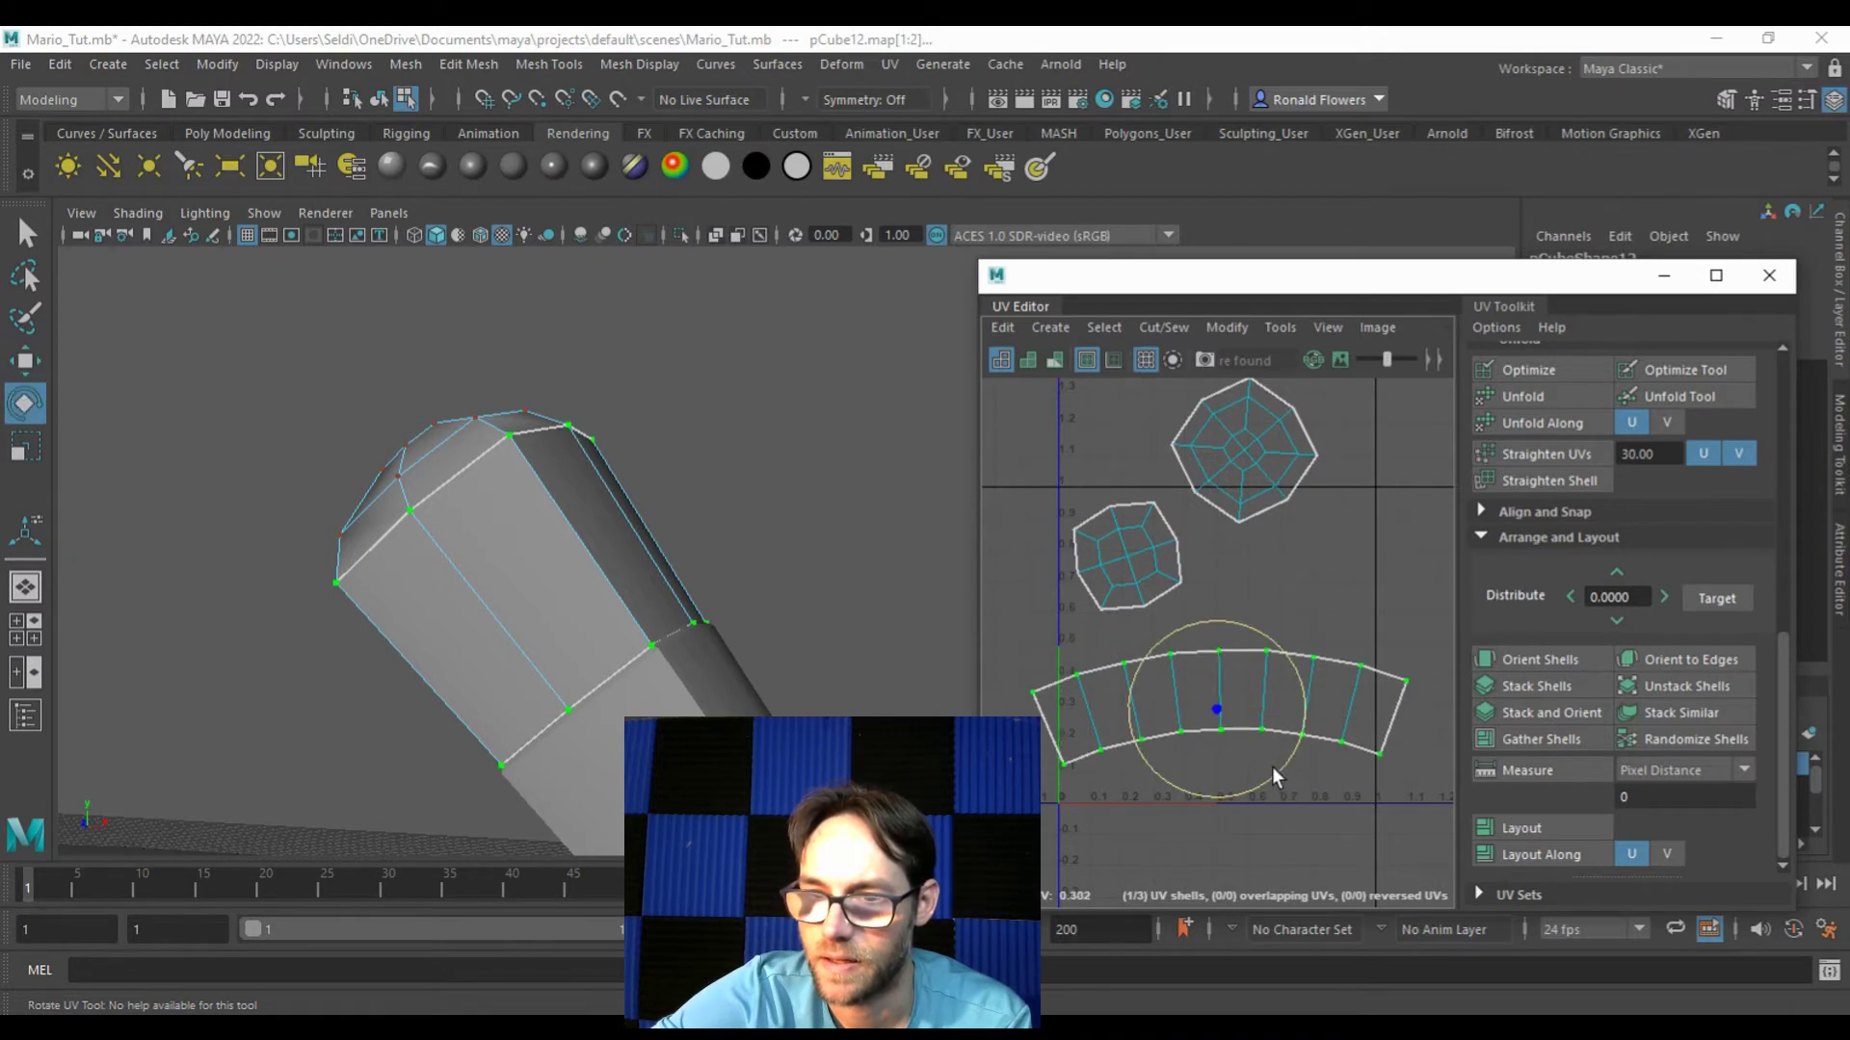
key(w)
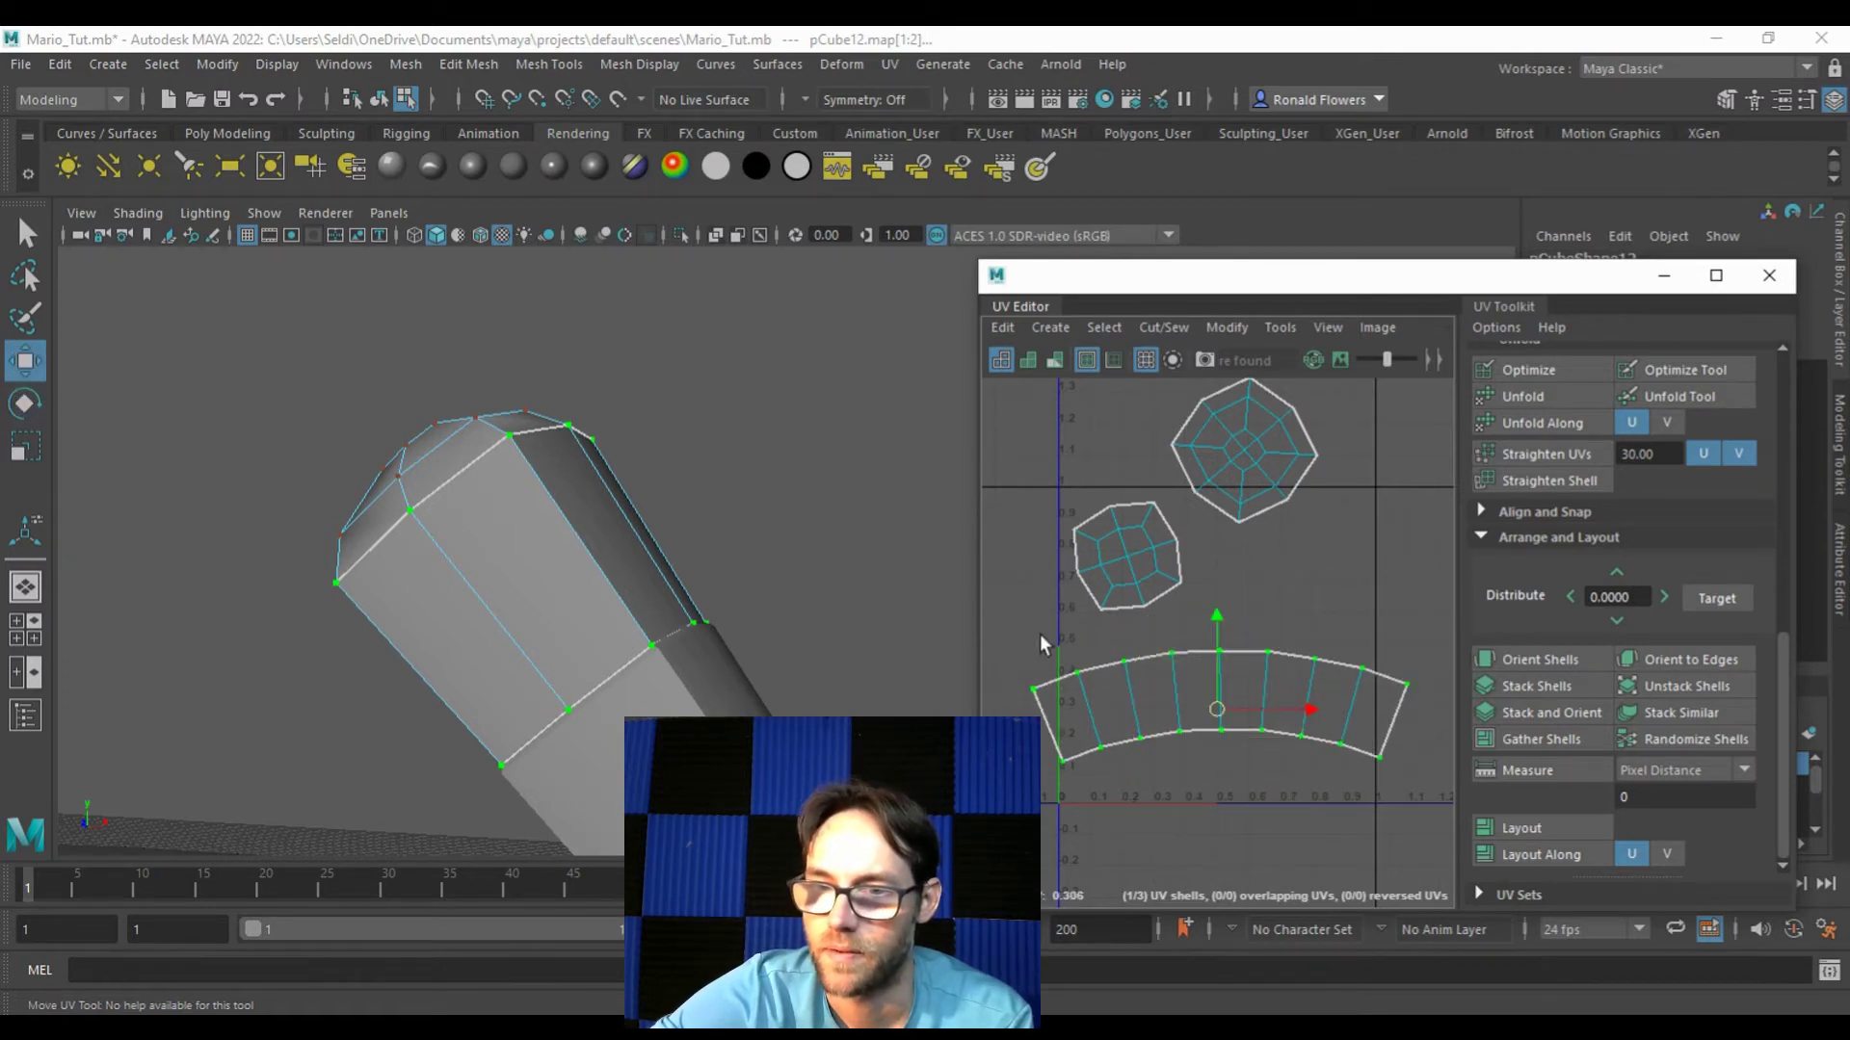
Step: Place the larger octagon level beside the small cap on its right, then scale the curved strip
click(1112, 559)
click(1258, 477)
drag(1264, 481, 1293, 570)
click(1131, 578)
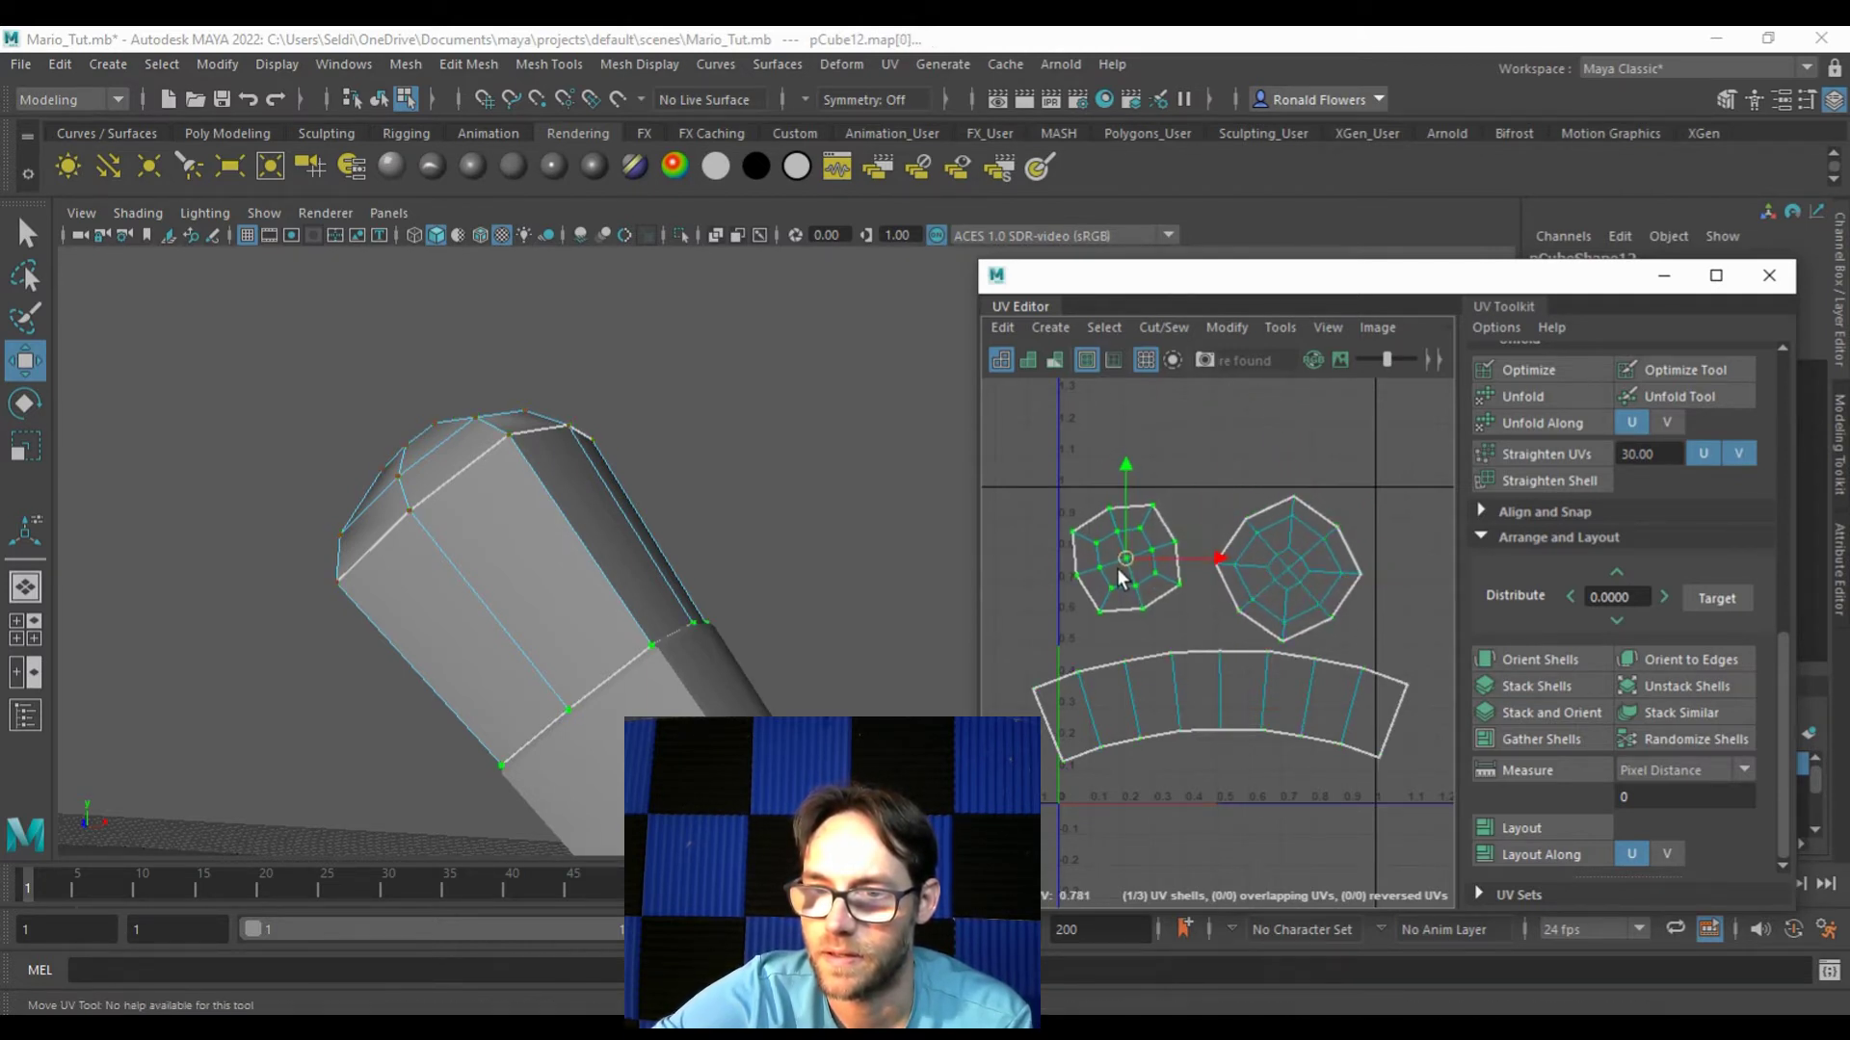
click(1133, 742)
key(r)
drag(1010, 443, 1061, 464)
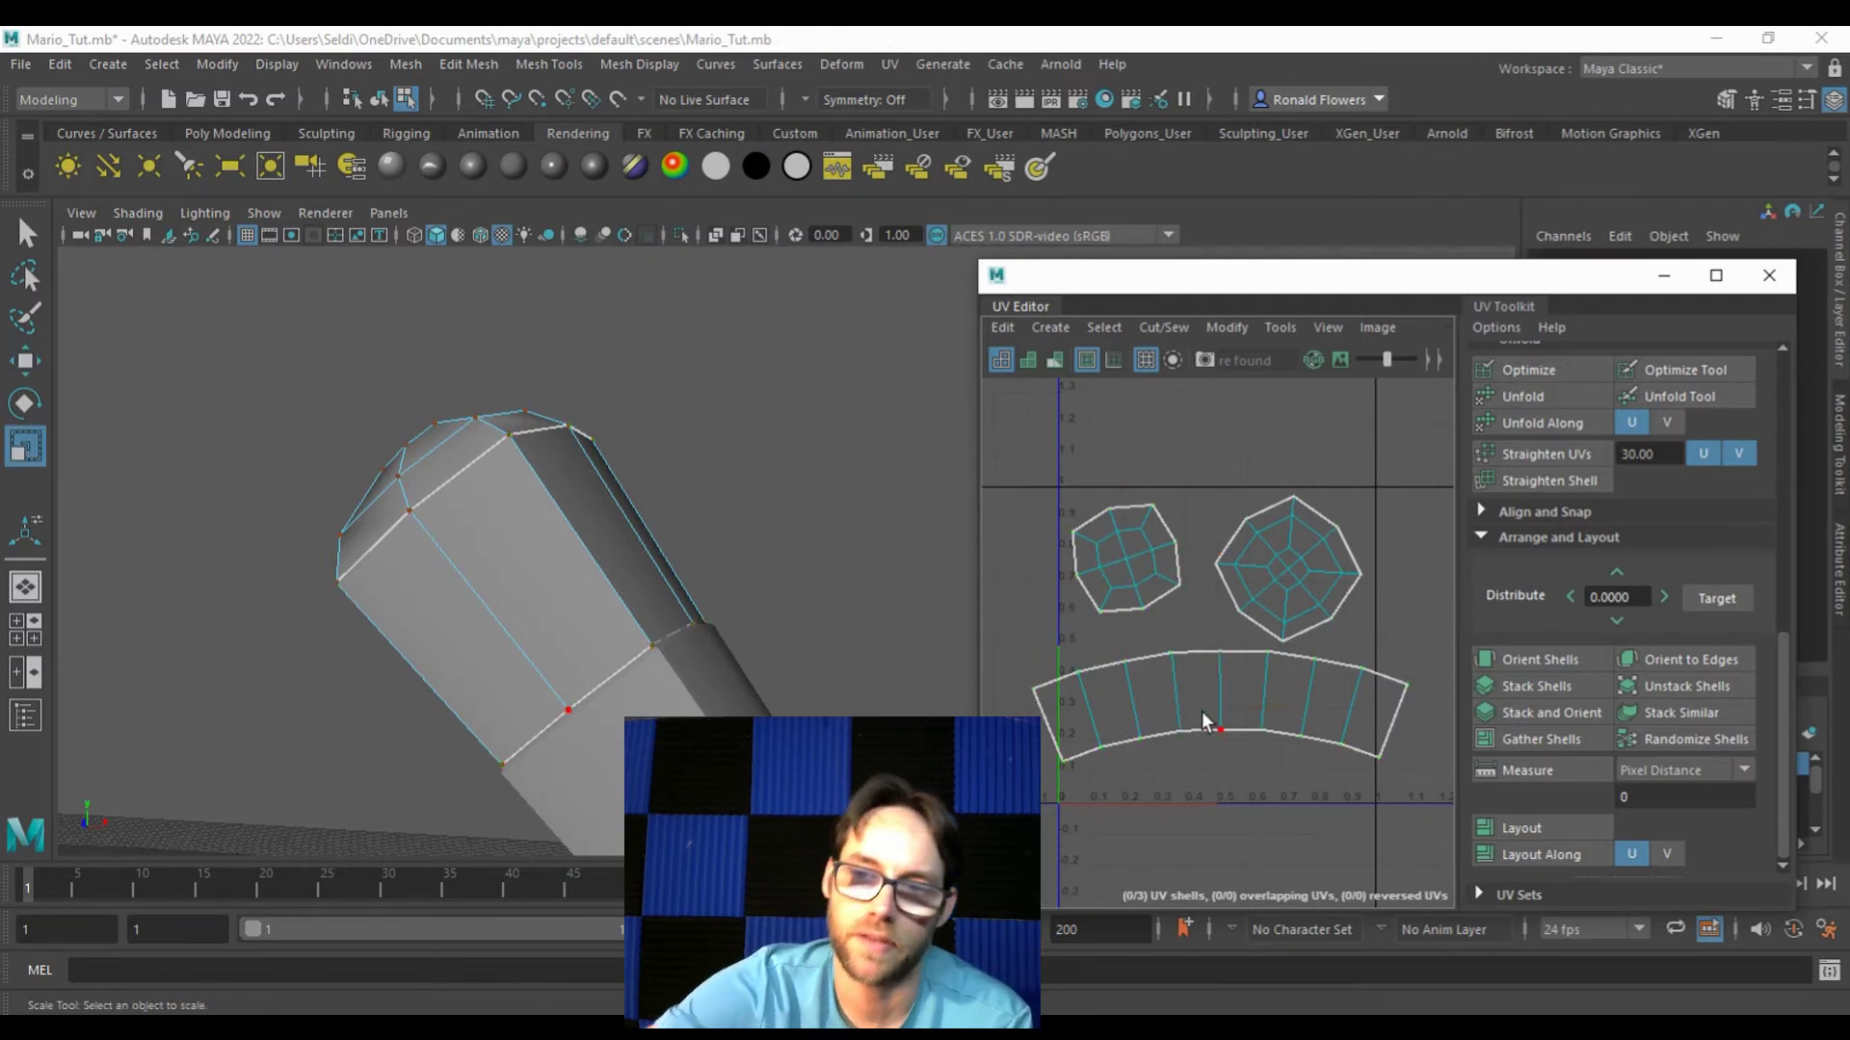
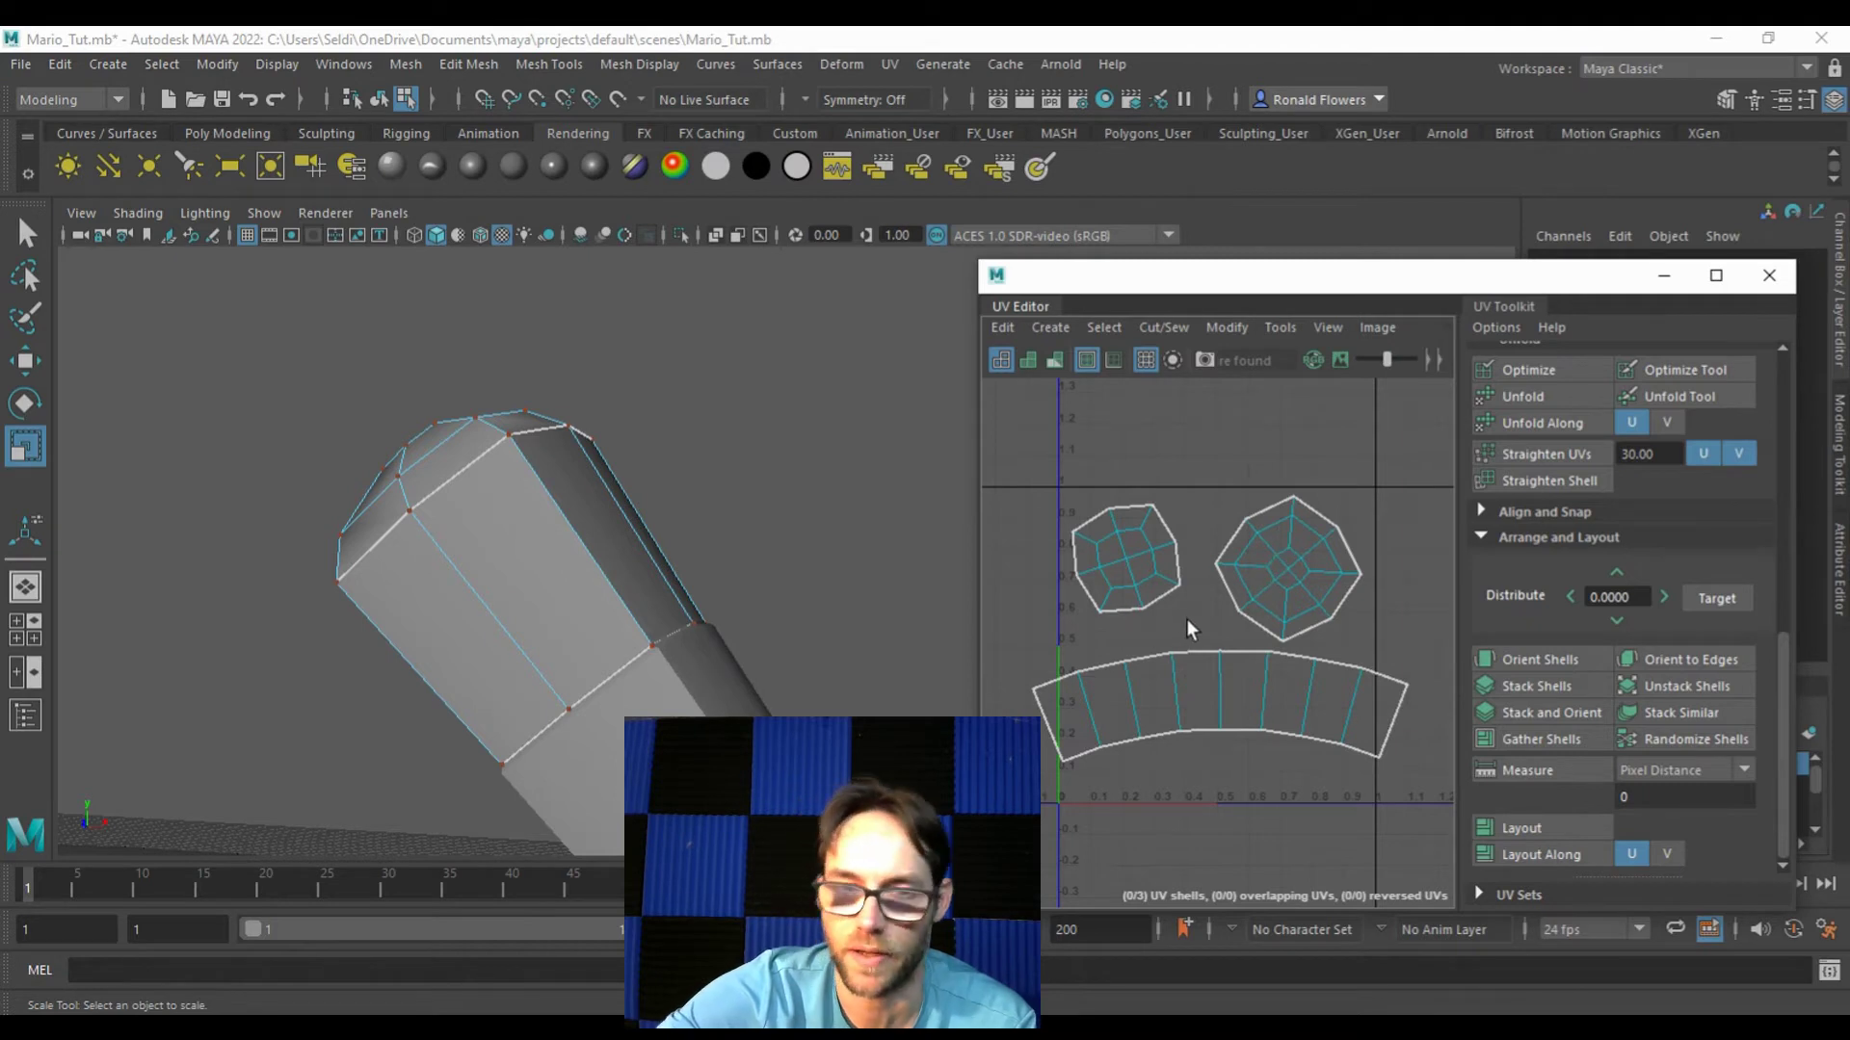
Step: Select all three arm UV shells, then shrink and move them down into the 0–1 square
click(1289, 601)
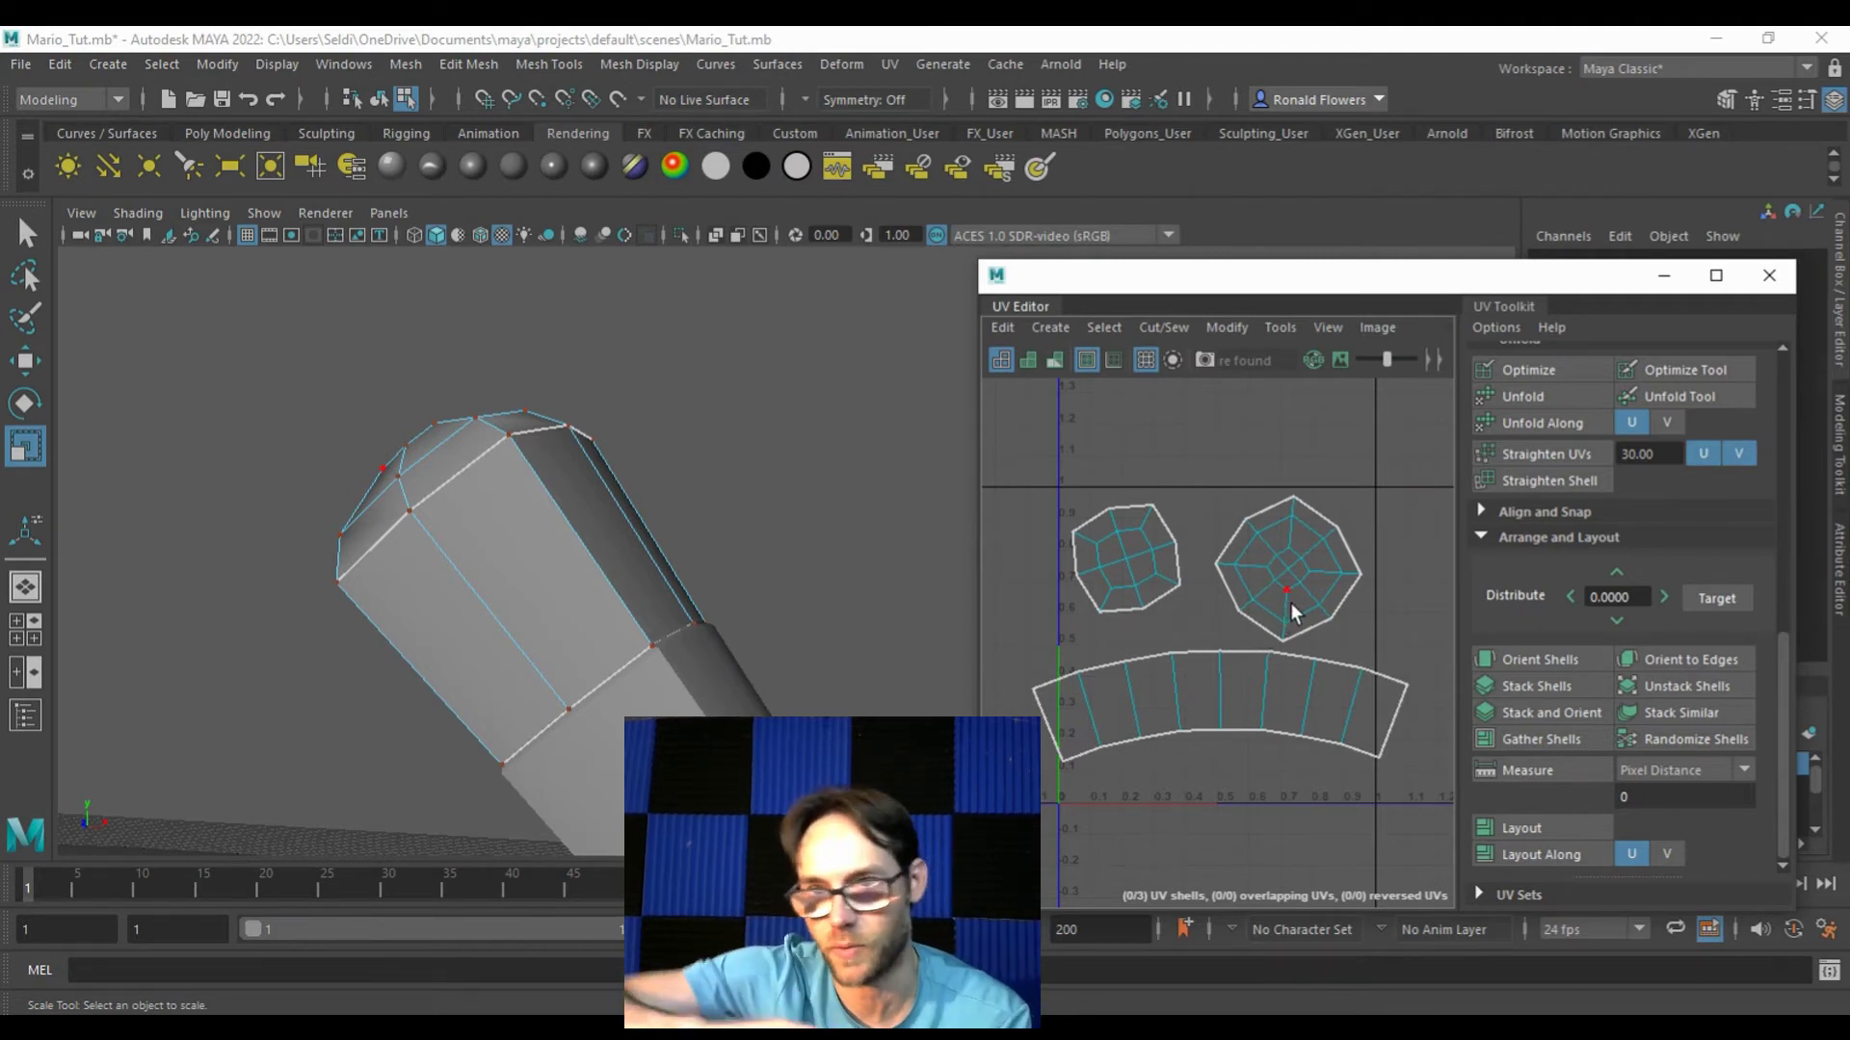
click(1065, 518)
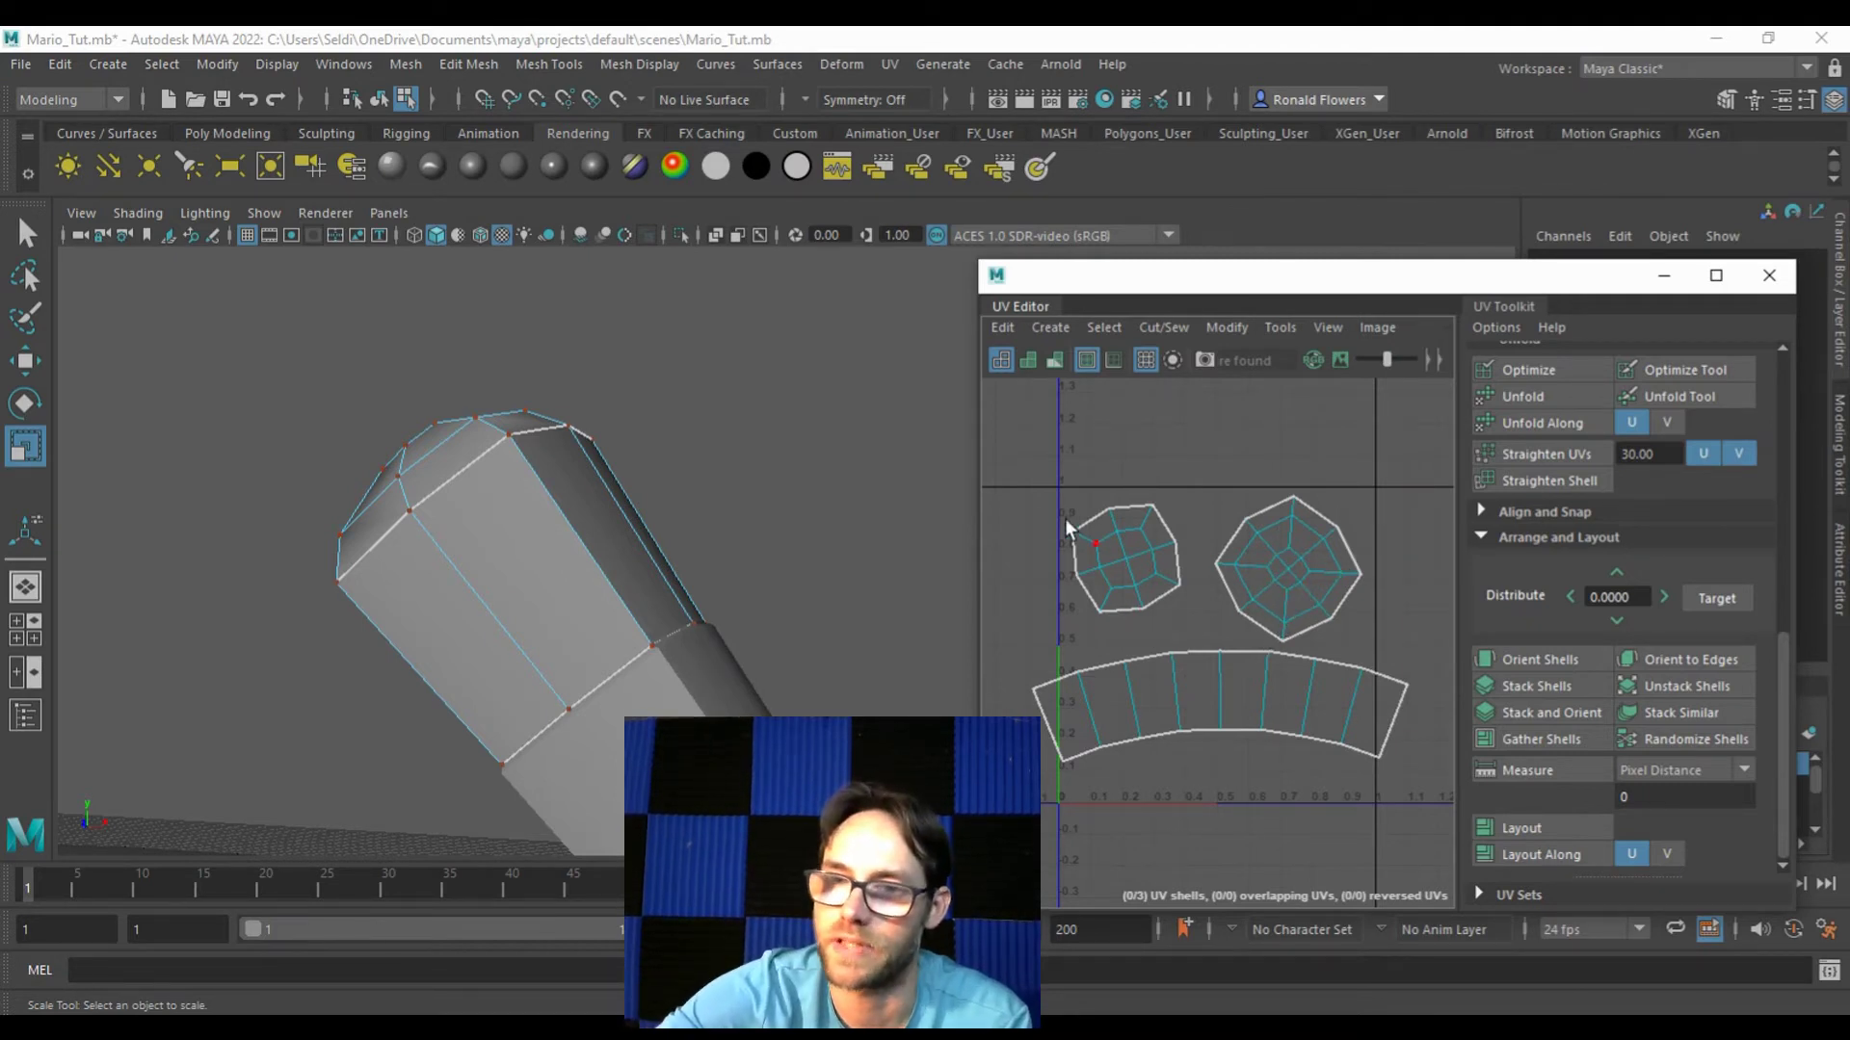
drag(1029, 453, 1436, 835)
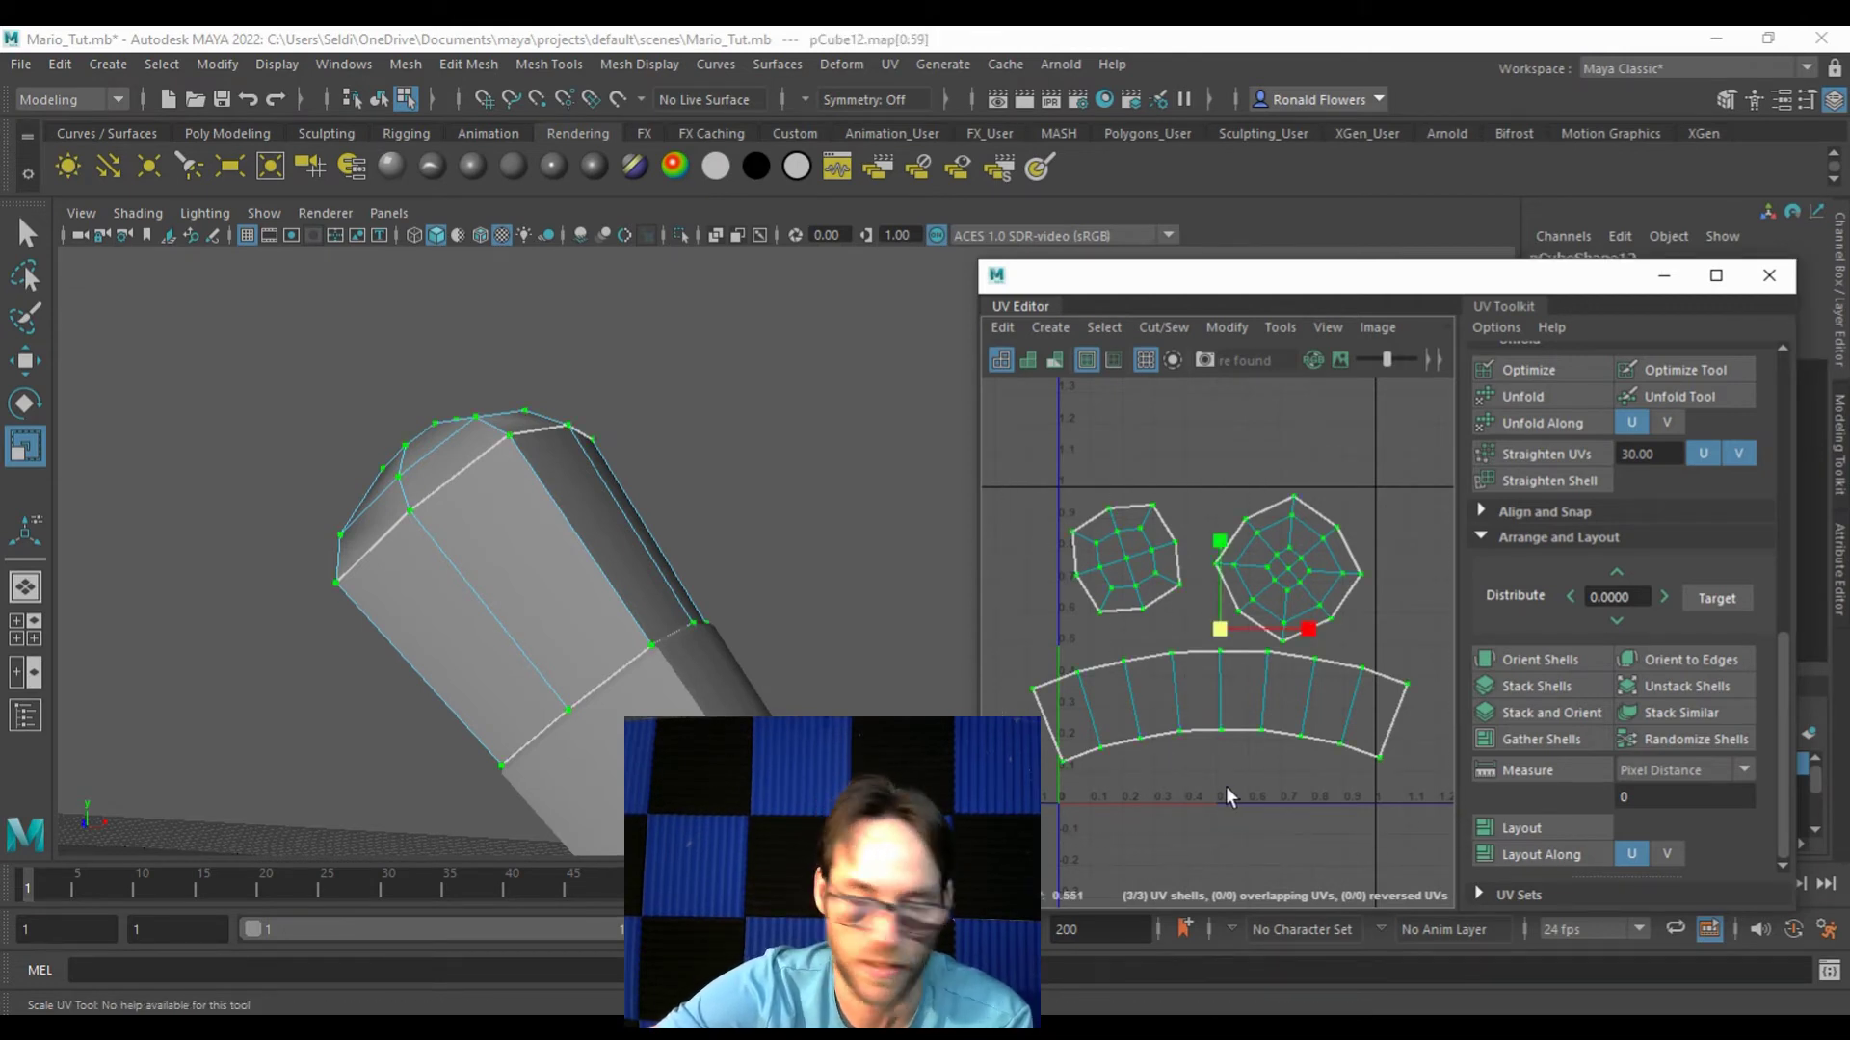
drag(1219, 628, 1205, 626)
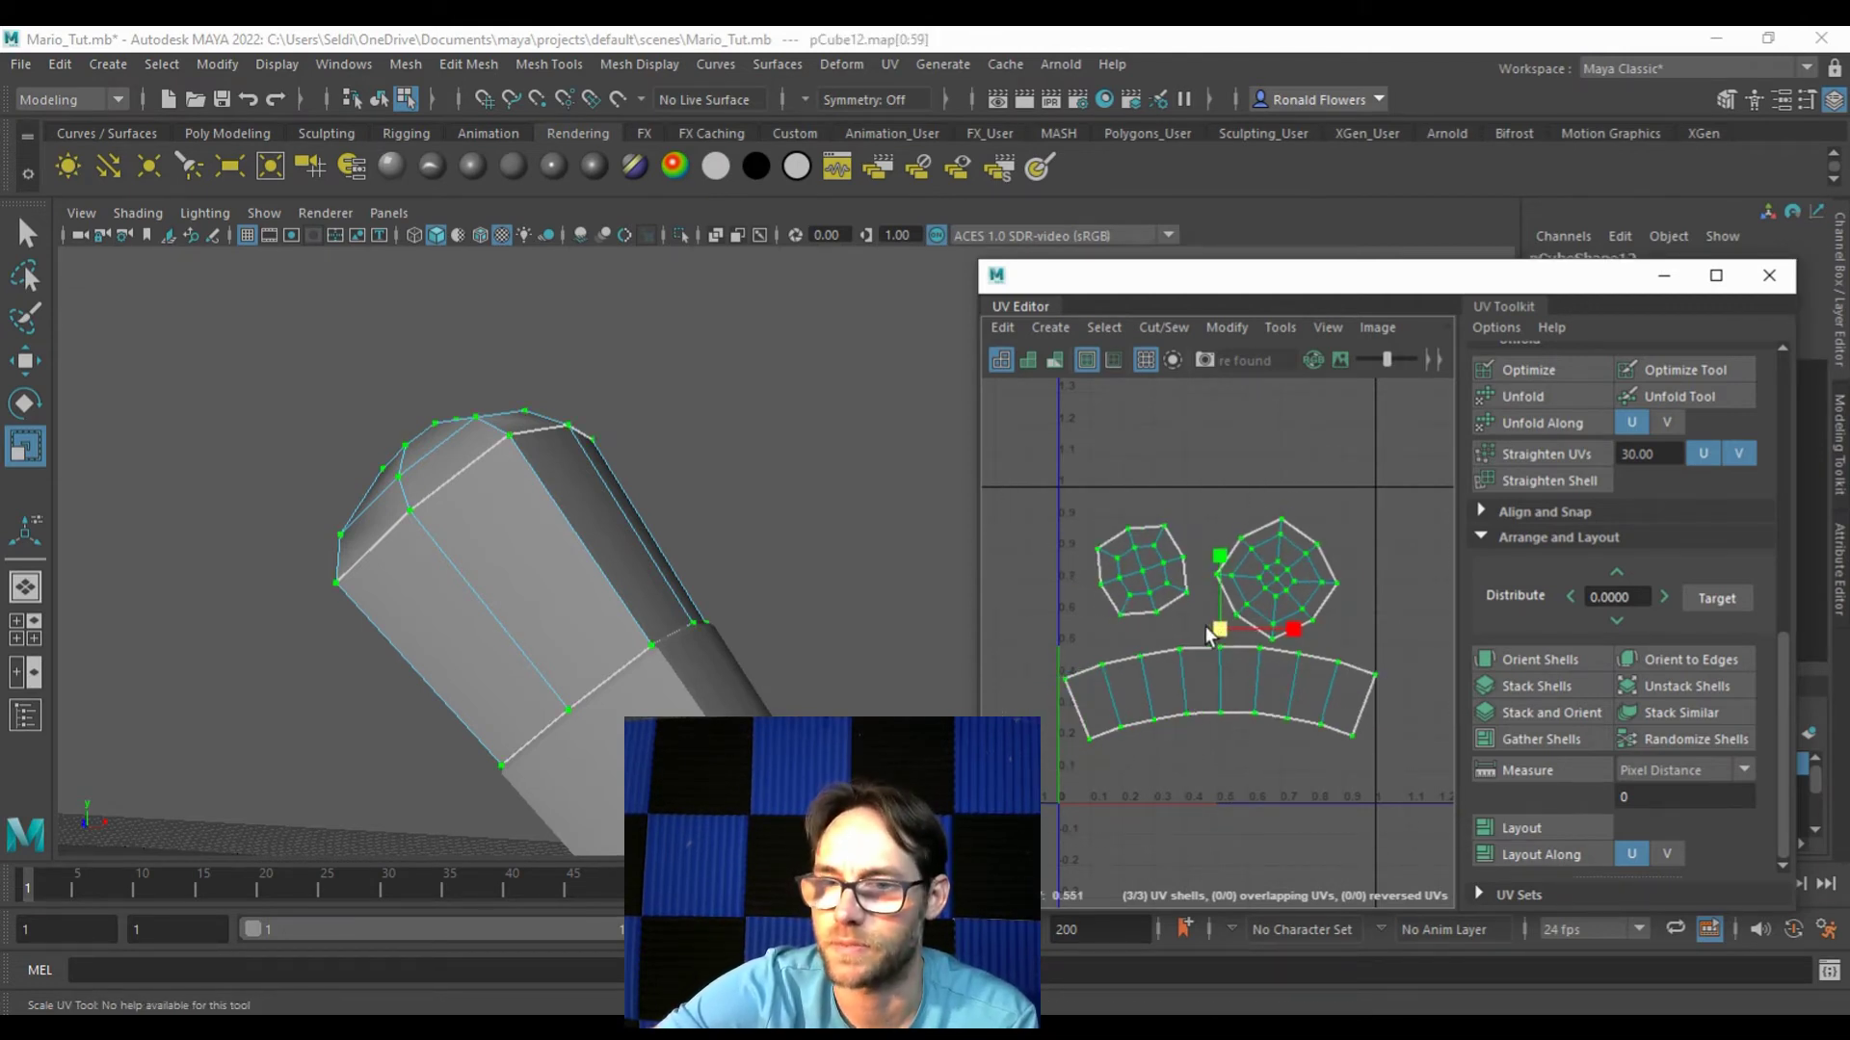
key(w)
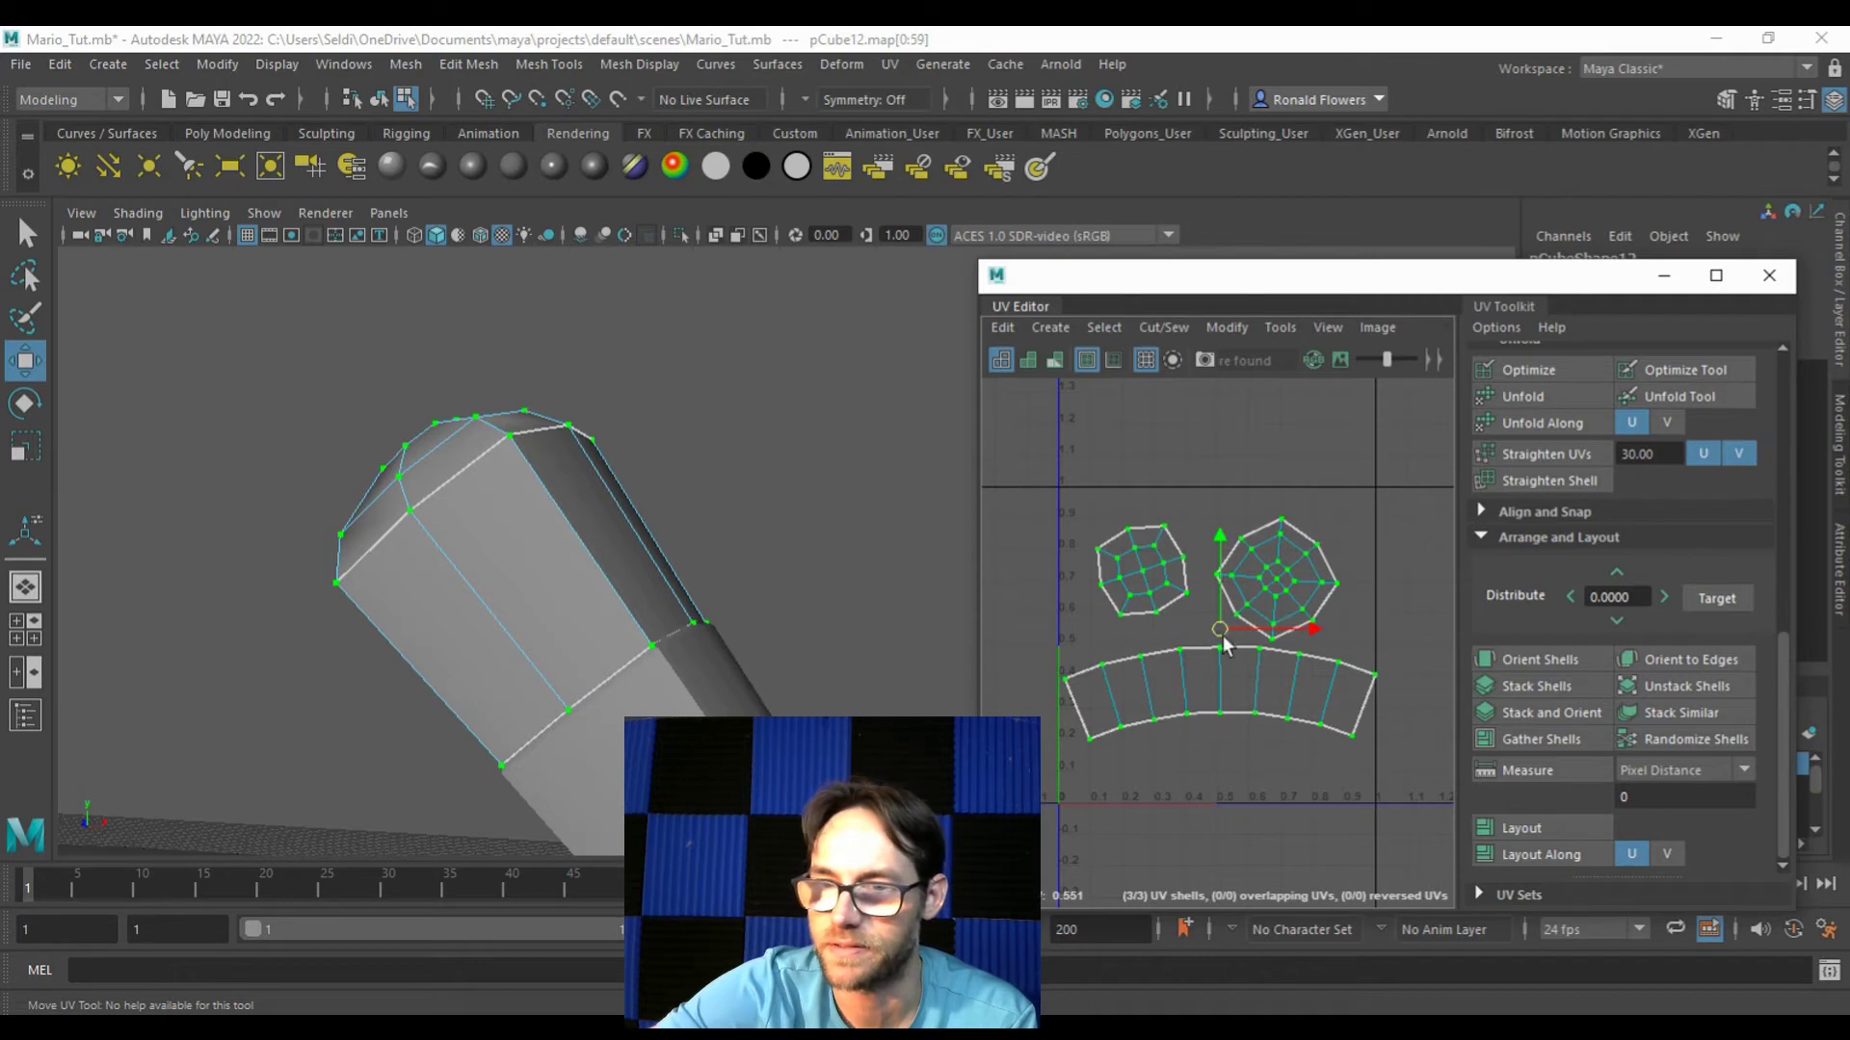
drag(1221, 554, 1221, 569)
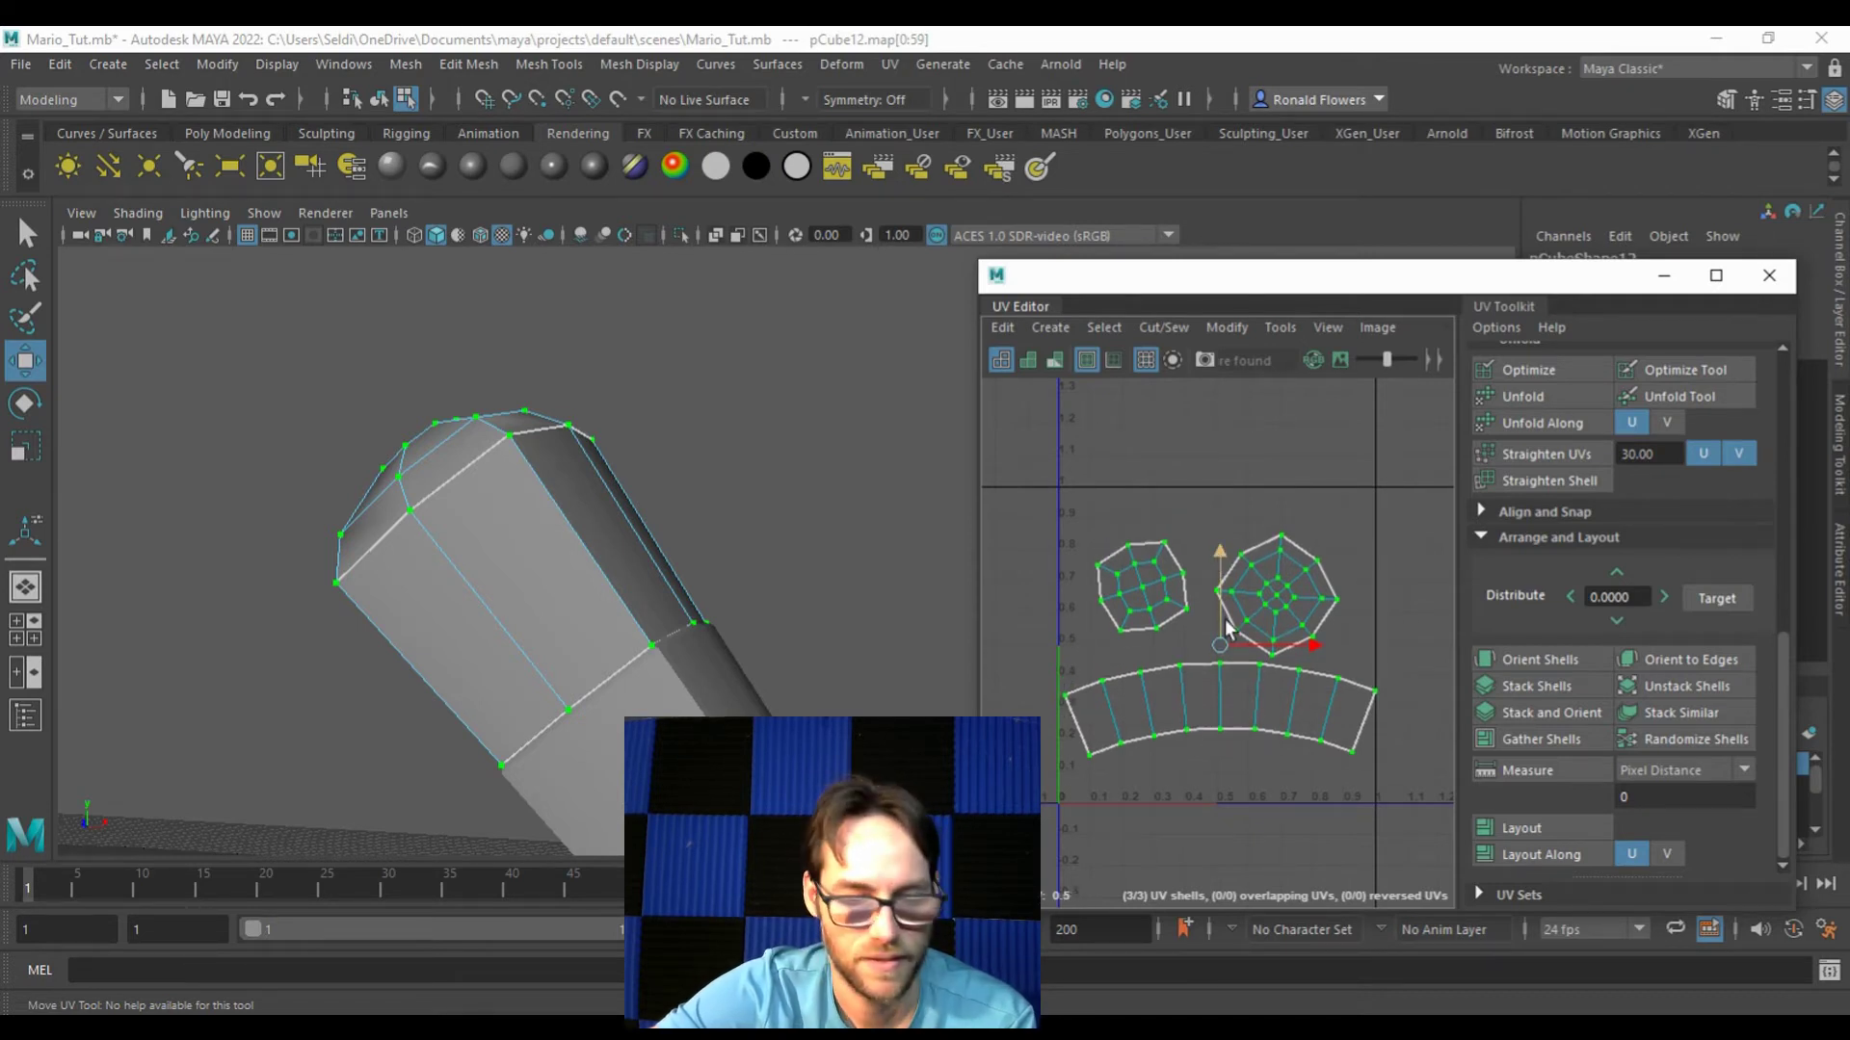
key(r)
drag(1221, 644, 1211, 643)
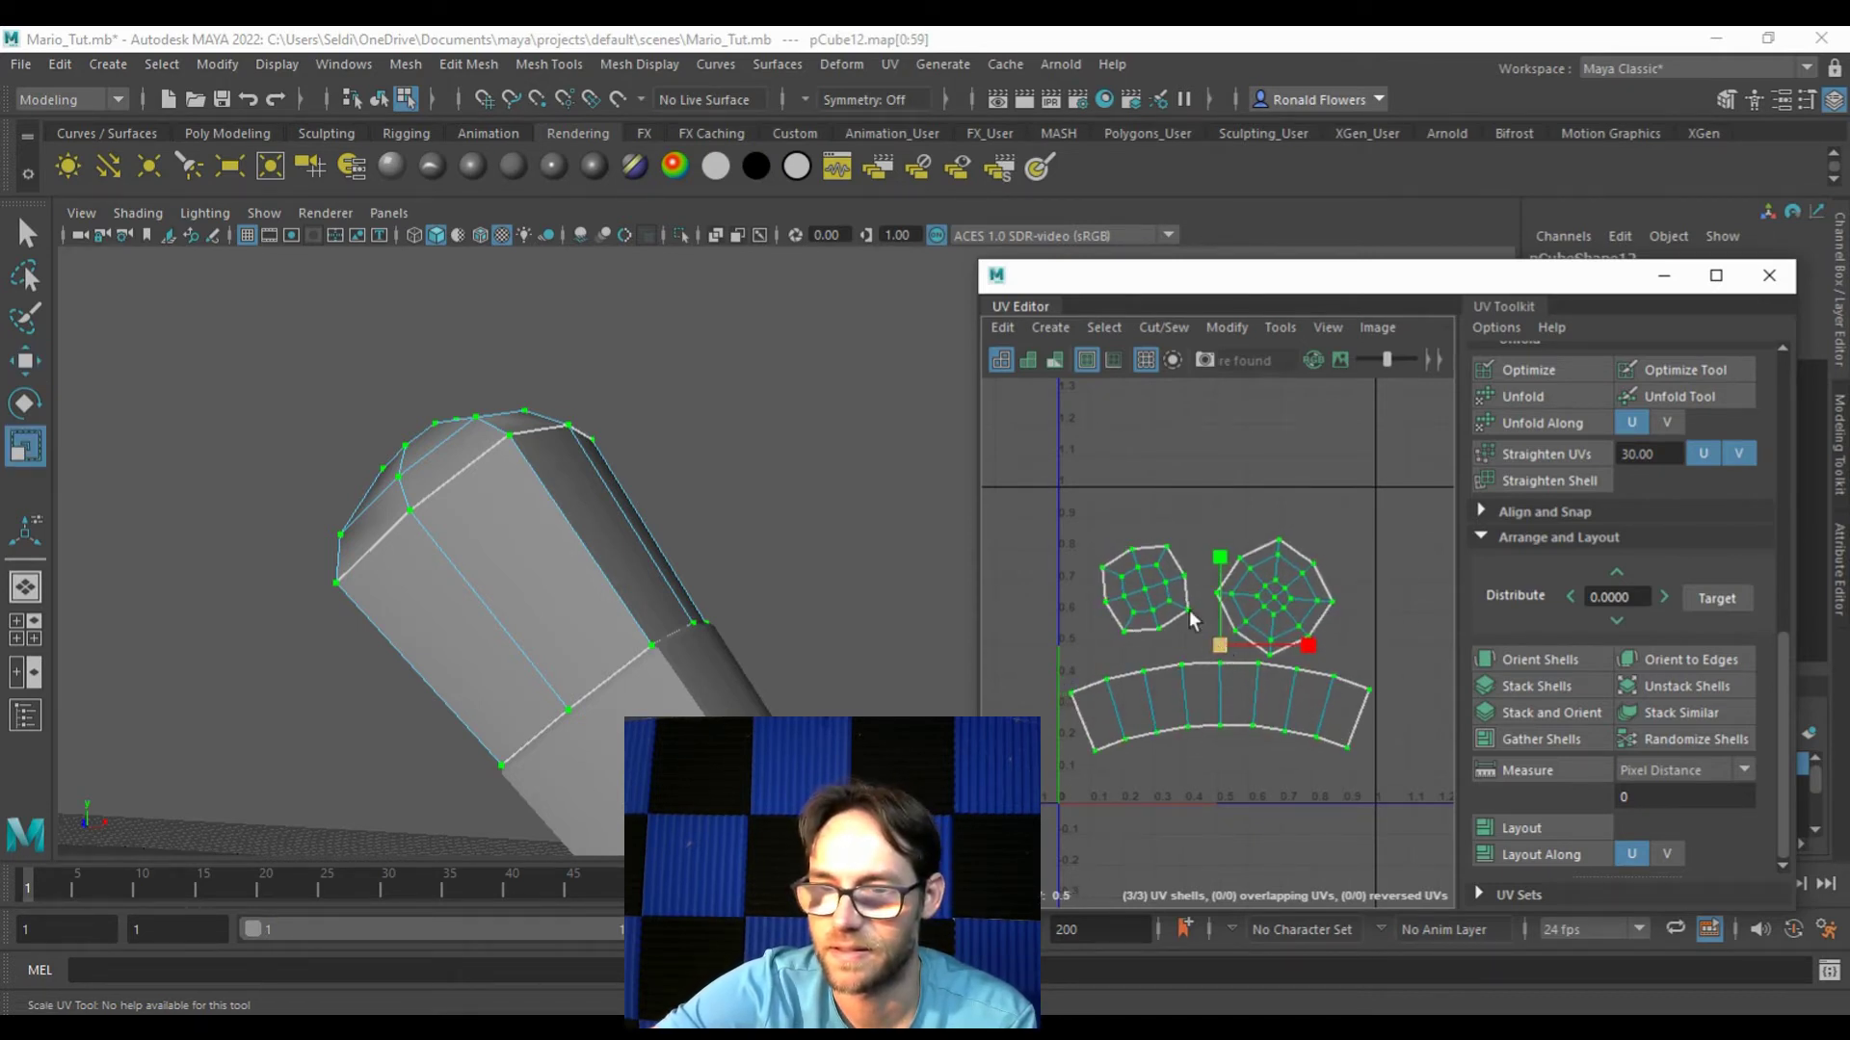
Step: Nudge the curved strip shell slightly lower within the layout
click(1184, 484)
double_click(1241, 685)
key(w)
drag(1216, 617, 1216, 632)
click(1327, 686)
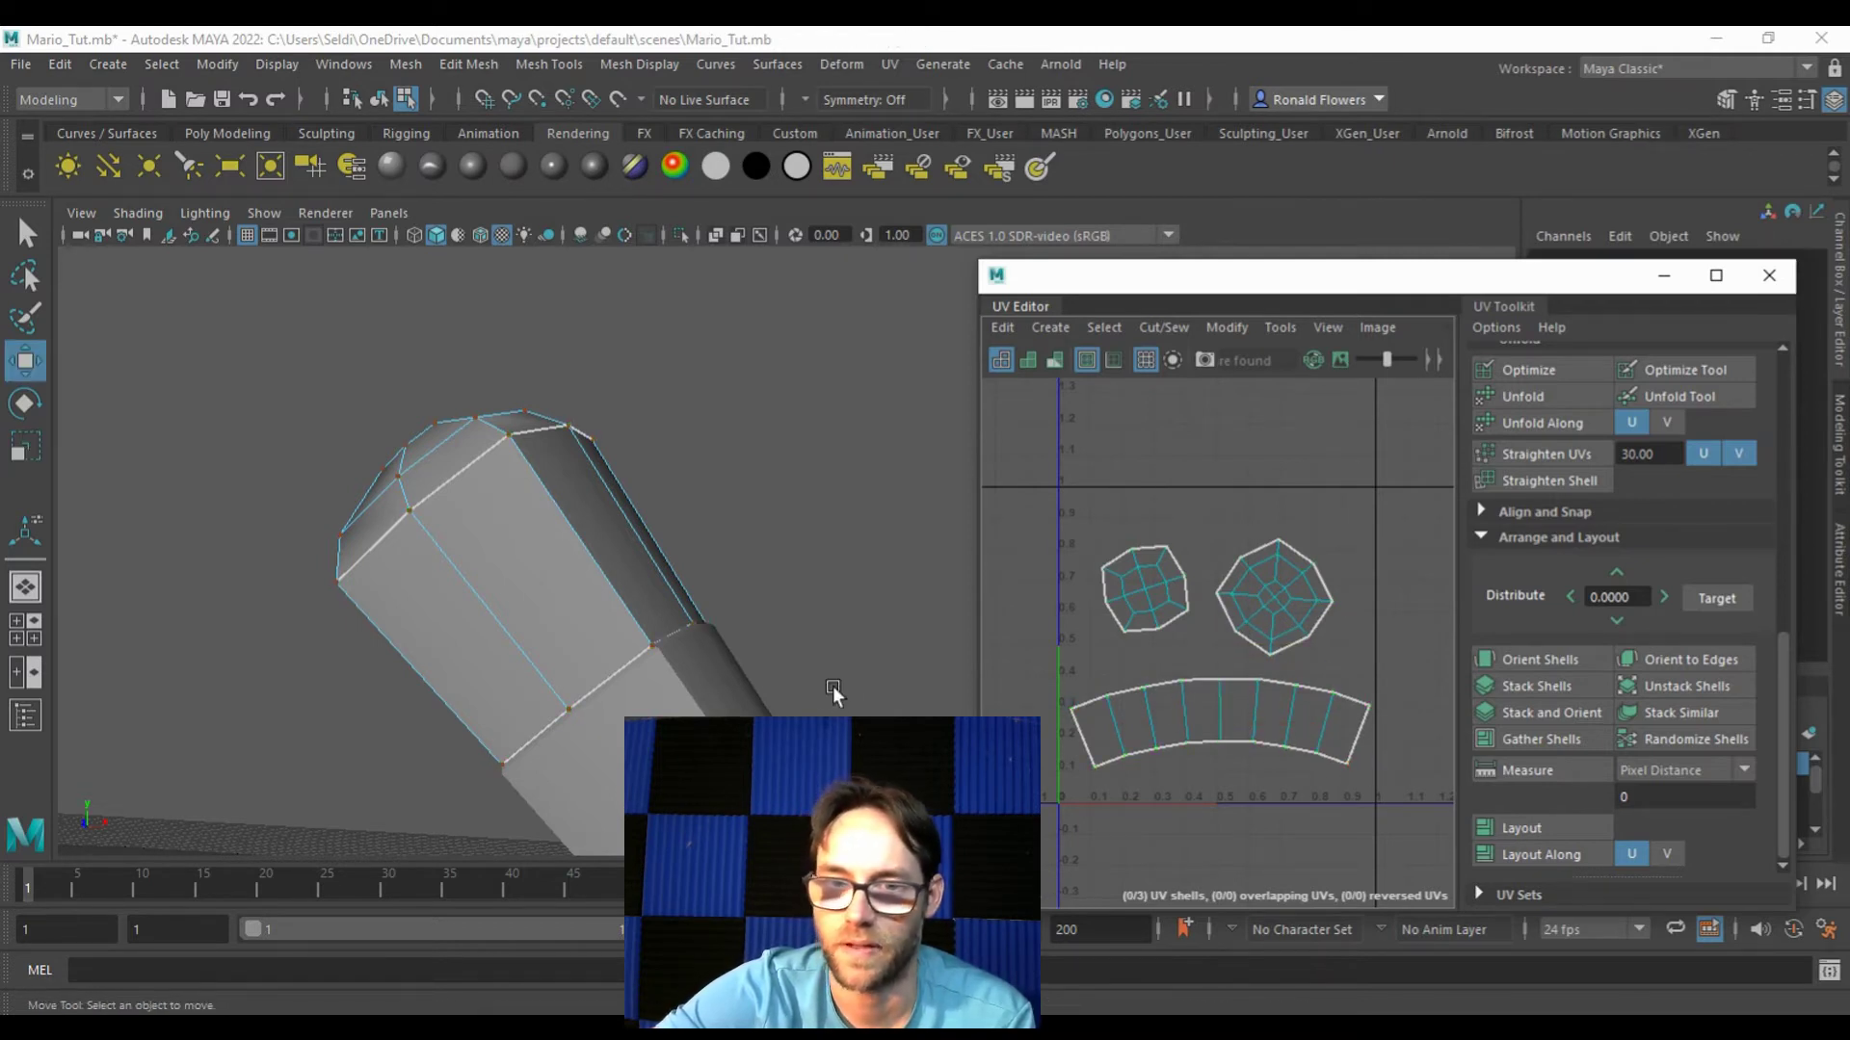
Step: Select the lower arm segment to display its UVs
alt+drag(832, 686, 742, 535)
scroll(743, 539, down, 2)
click(651, 605)
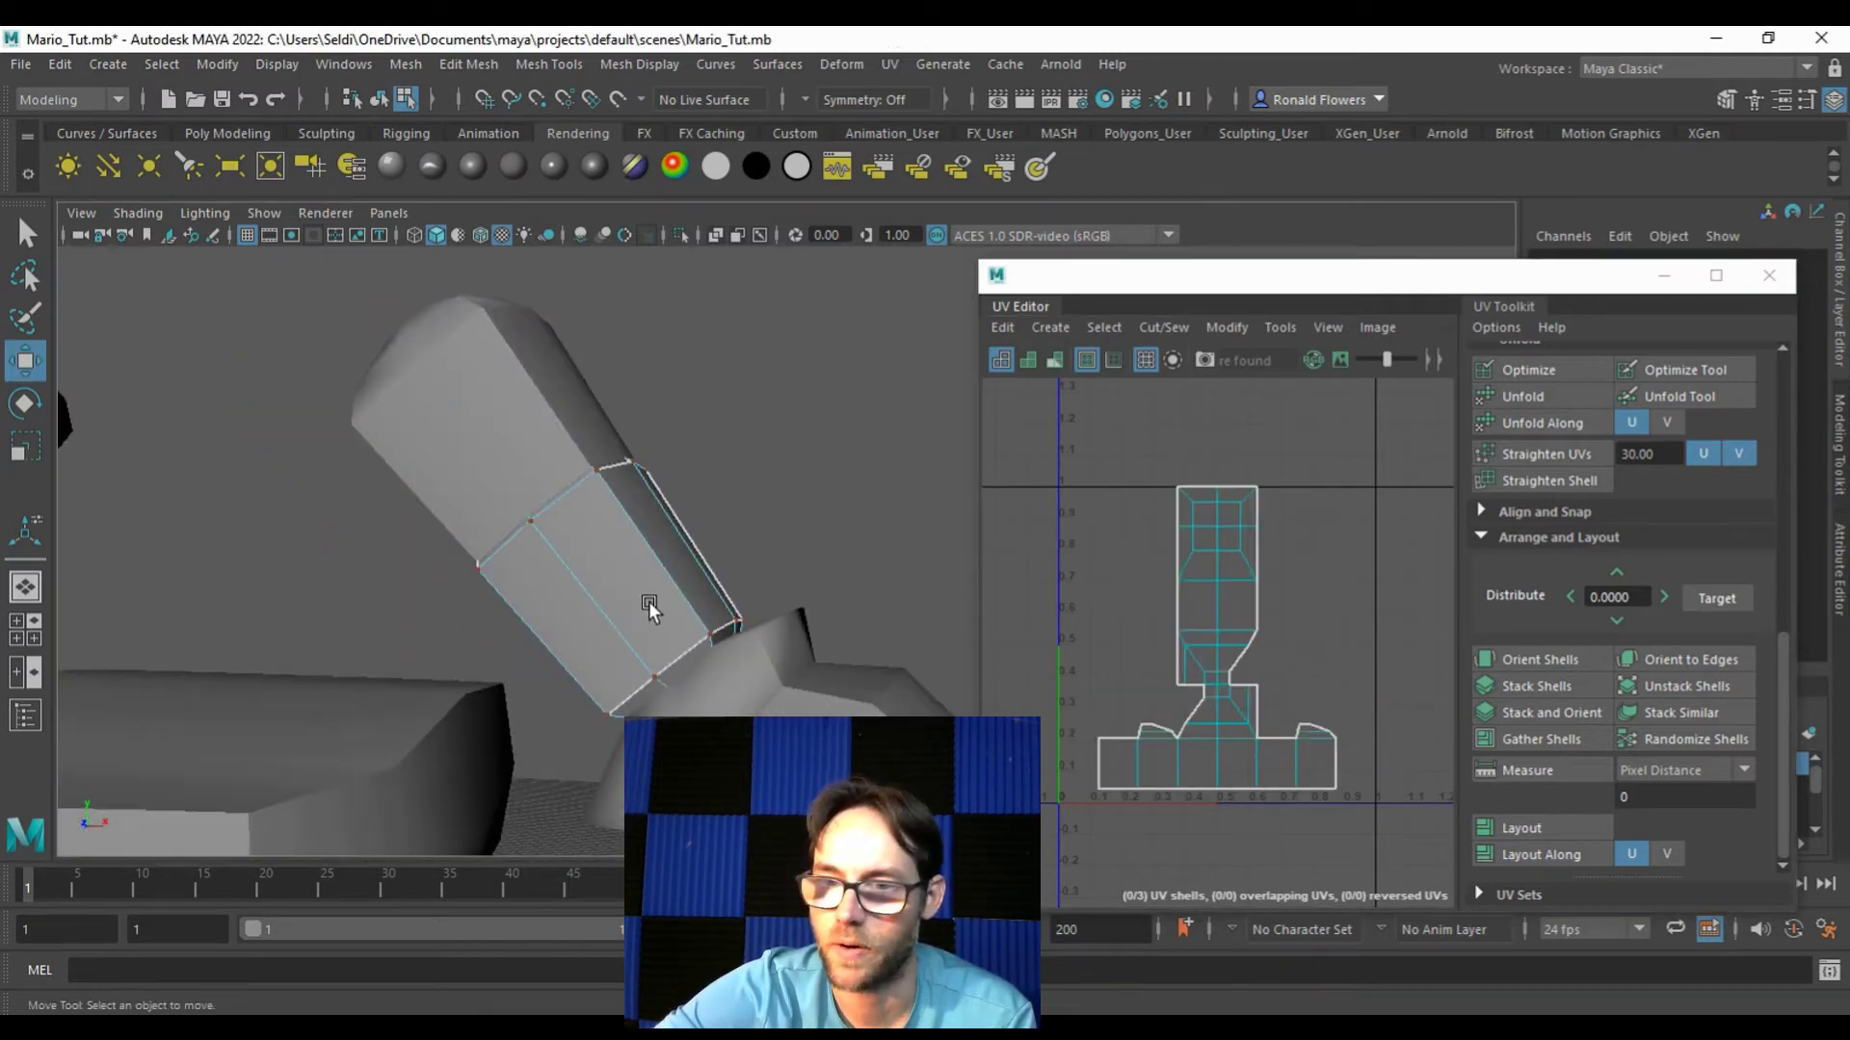
Step: Apply a planar UV projection to the arm band pCube14
alt+drag(682, 597, 561, 481)
right_drag(568, 404, 639, 384)
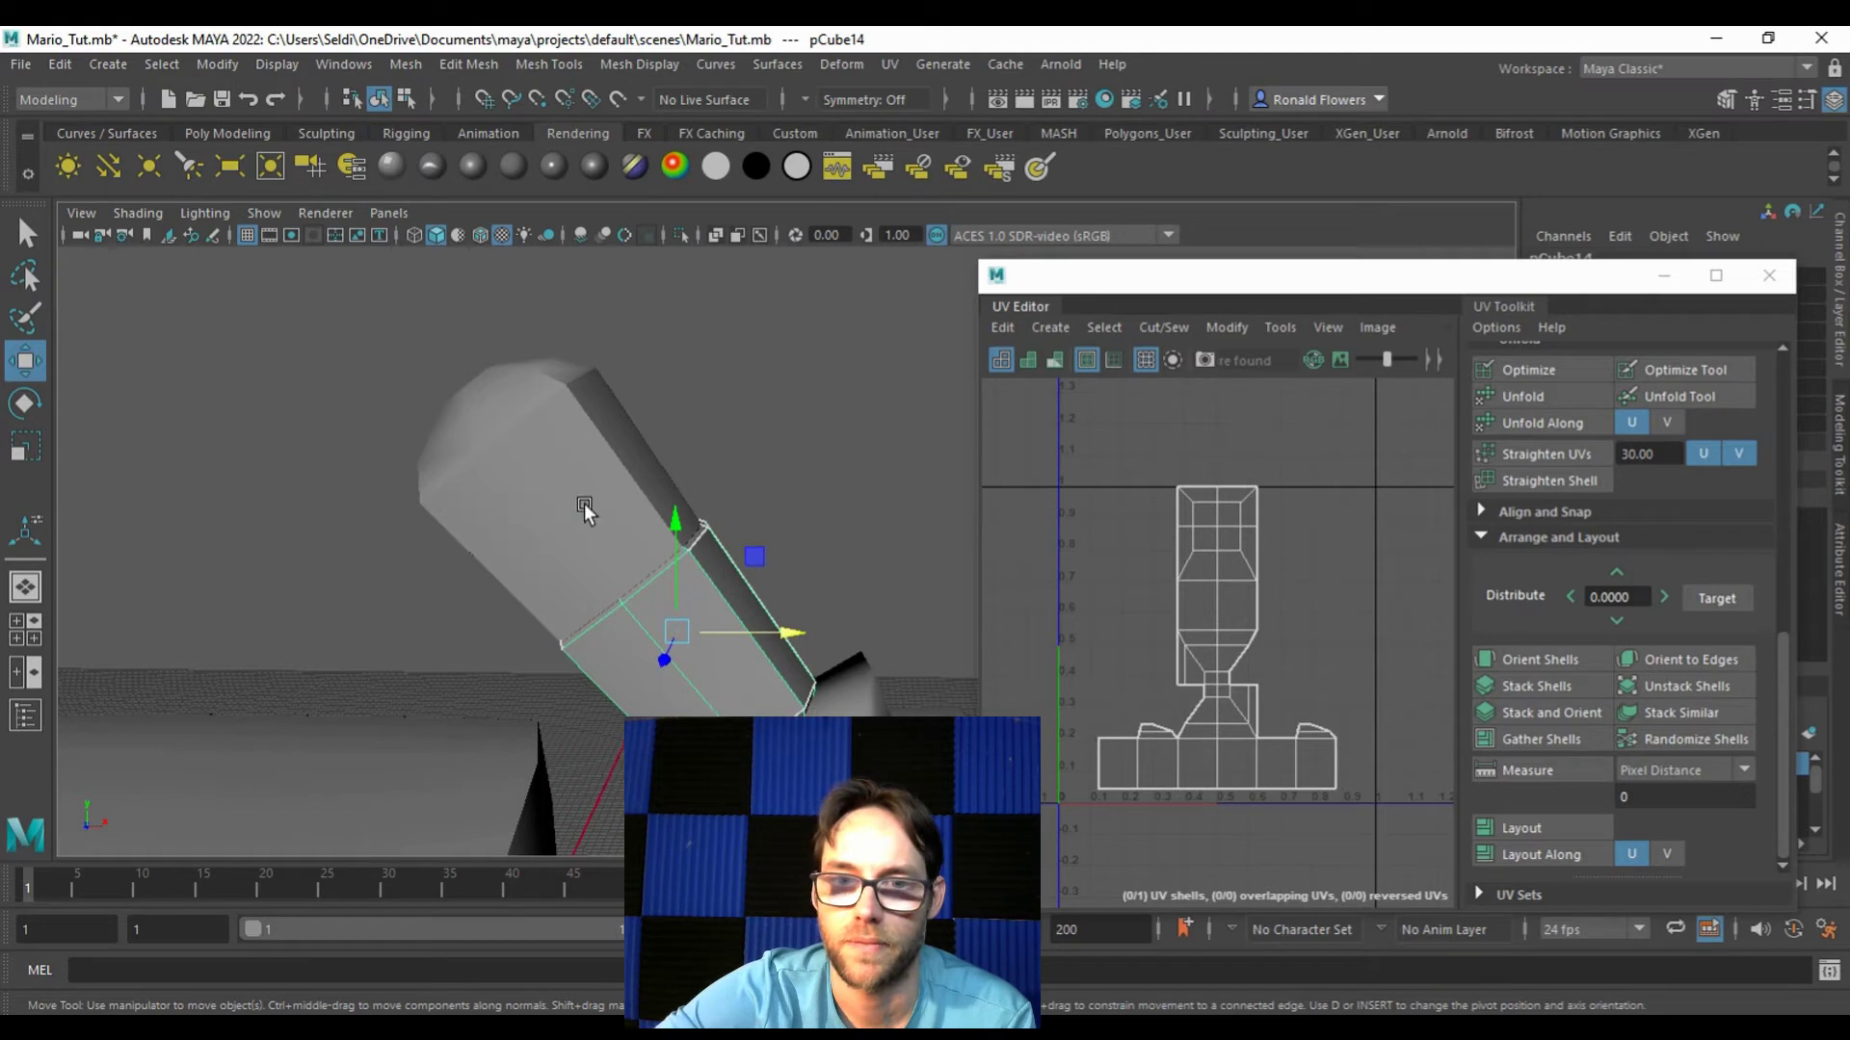
right_drag(724, 696, 802, 393)
click(1060, 327)
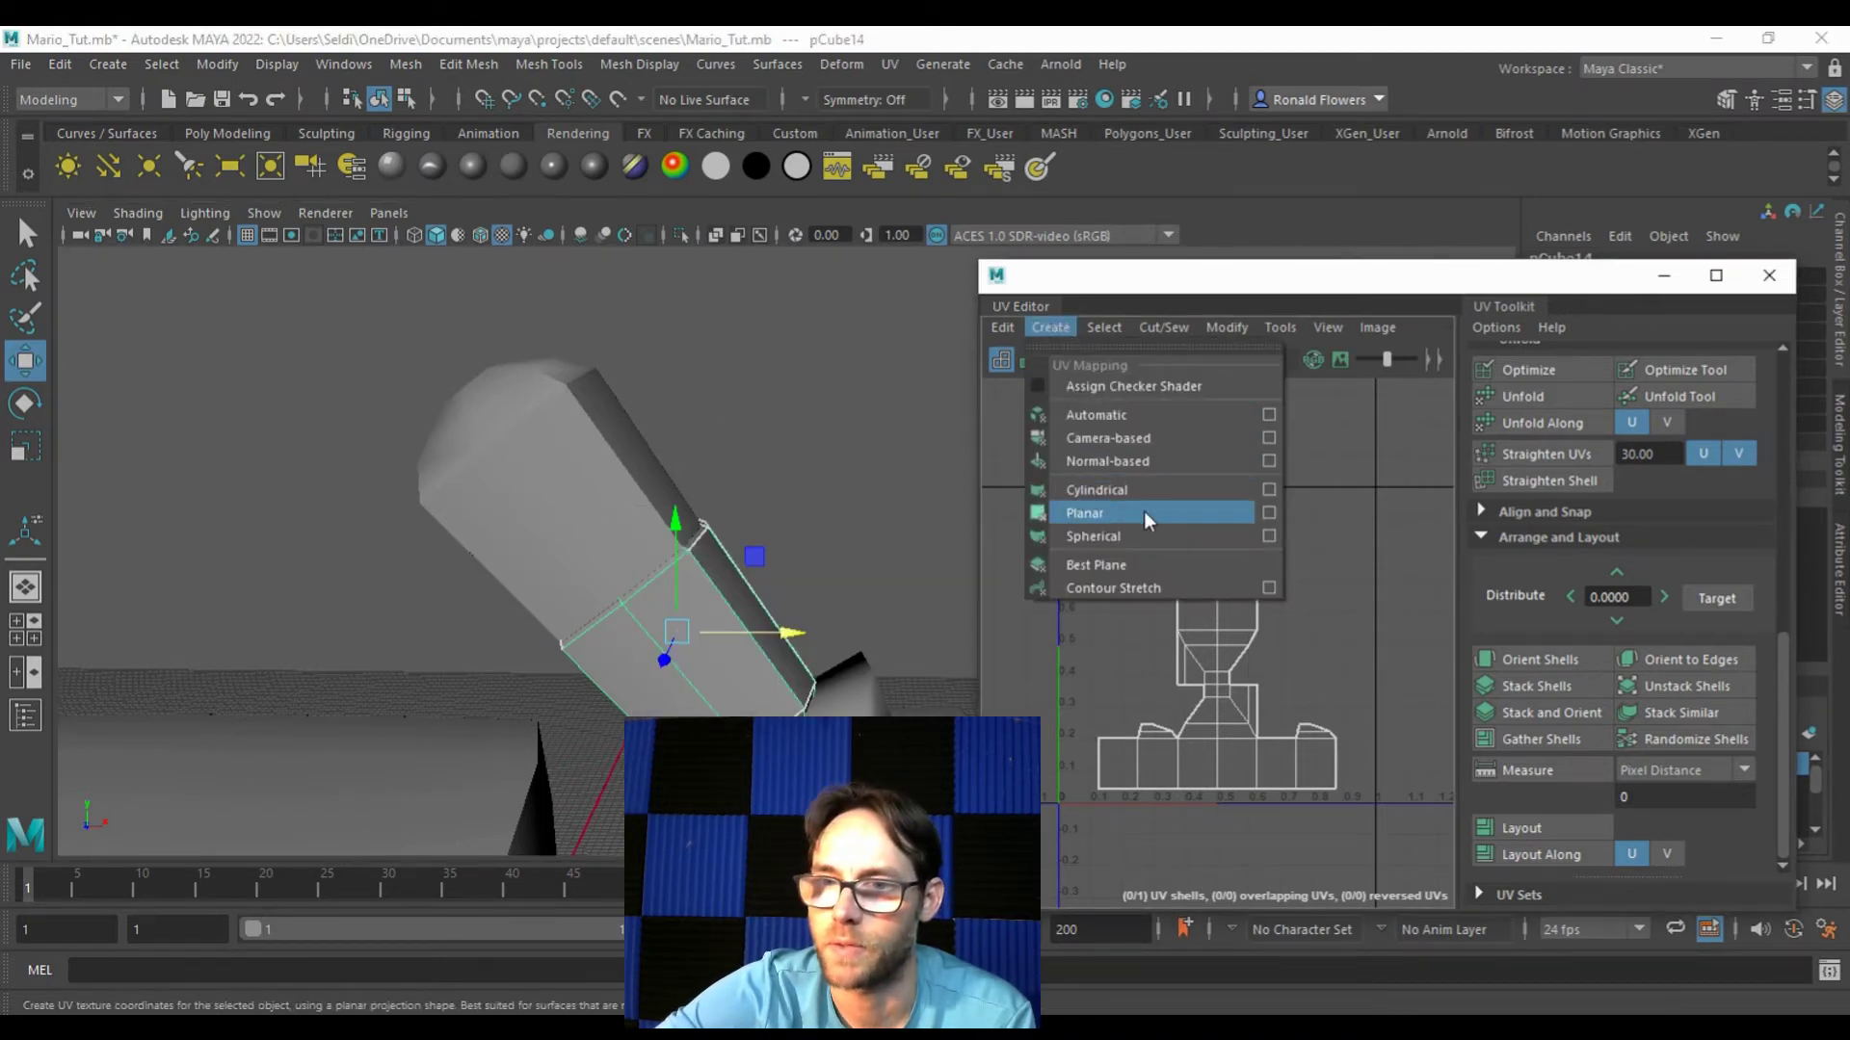
click(1171, 512)
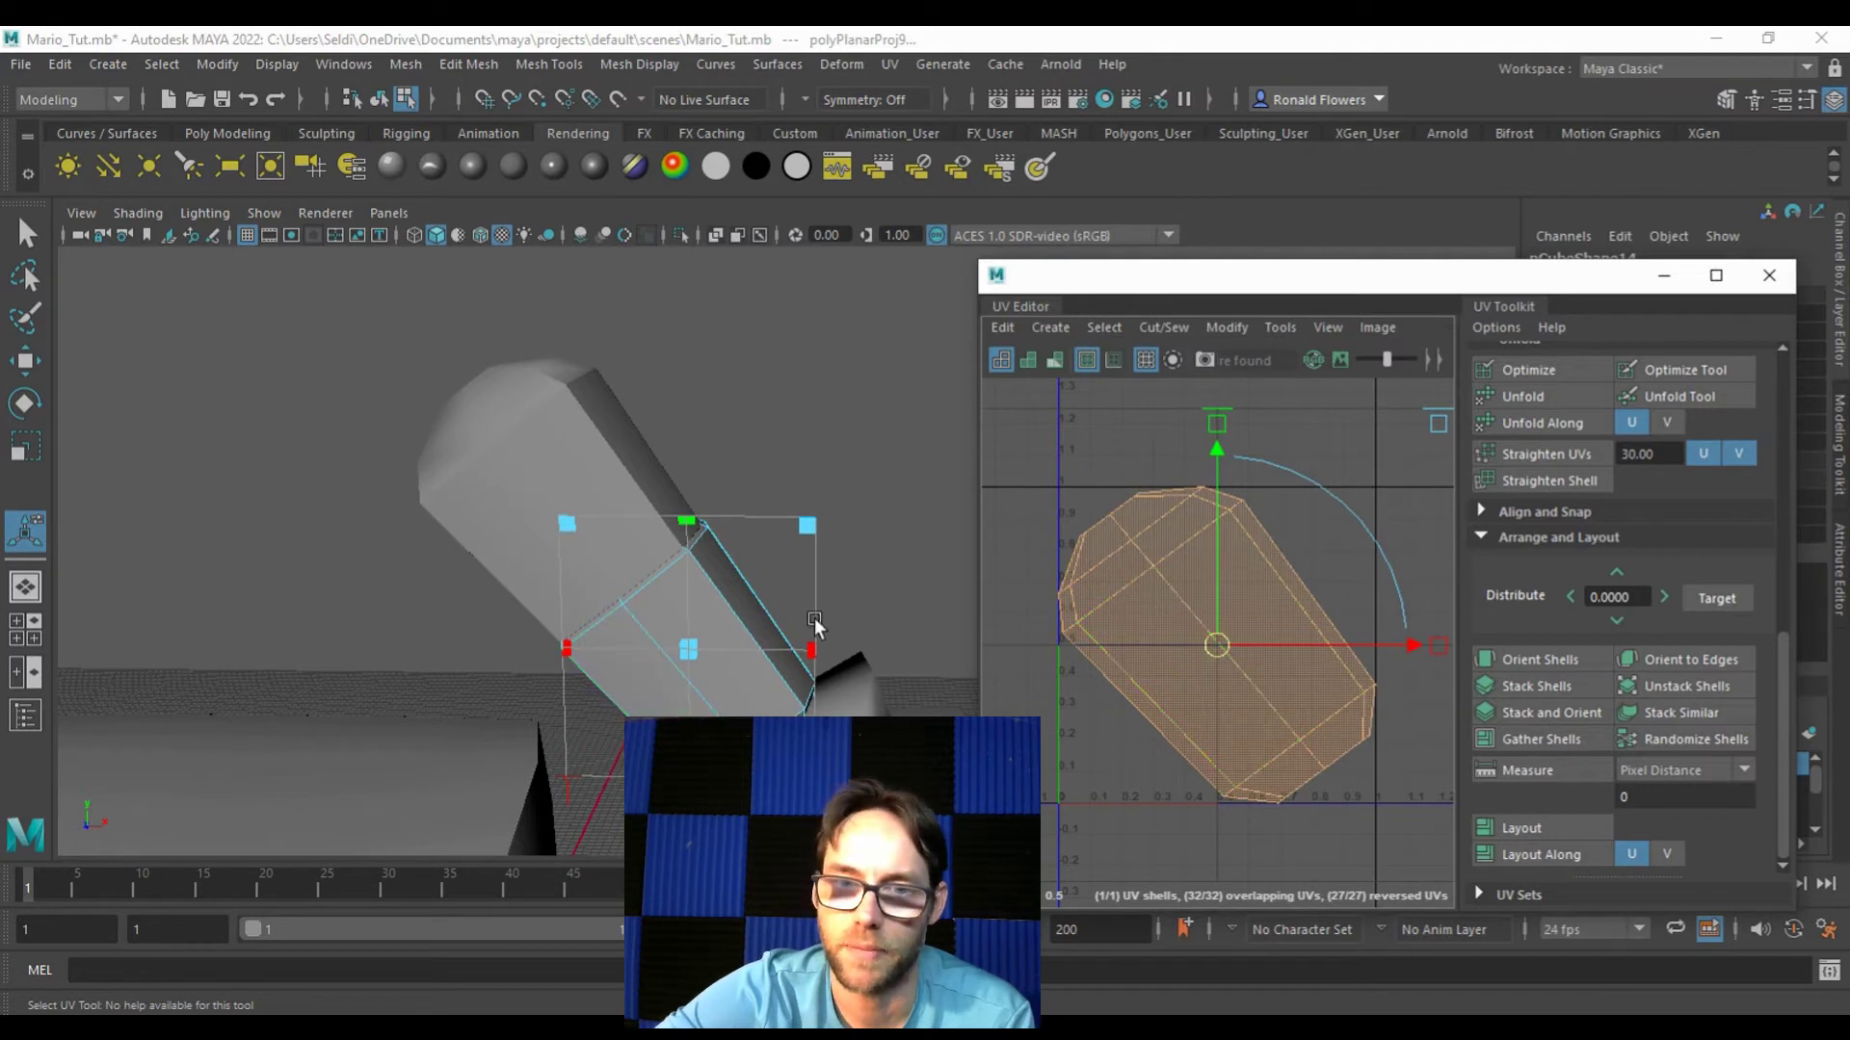
click(827, 408)
Step: Select the band's edge loop plus one lengthwise seam edge for cutting
right_drag(827, 408, 815, 348)
key(q)
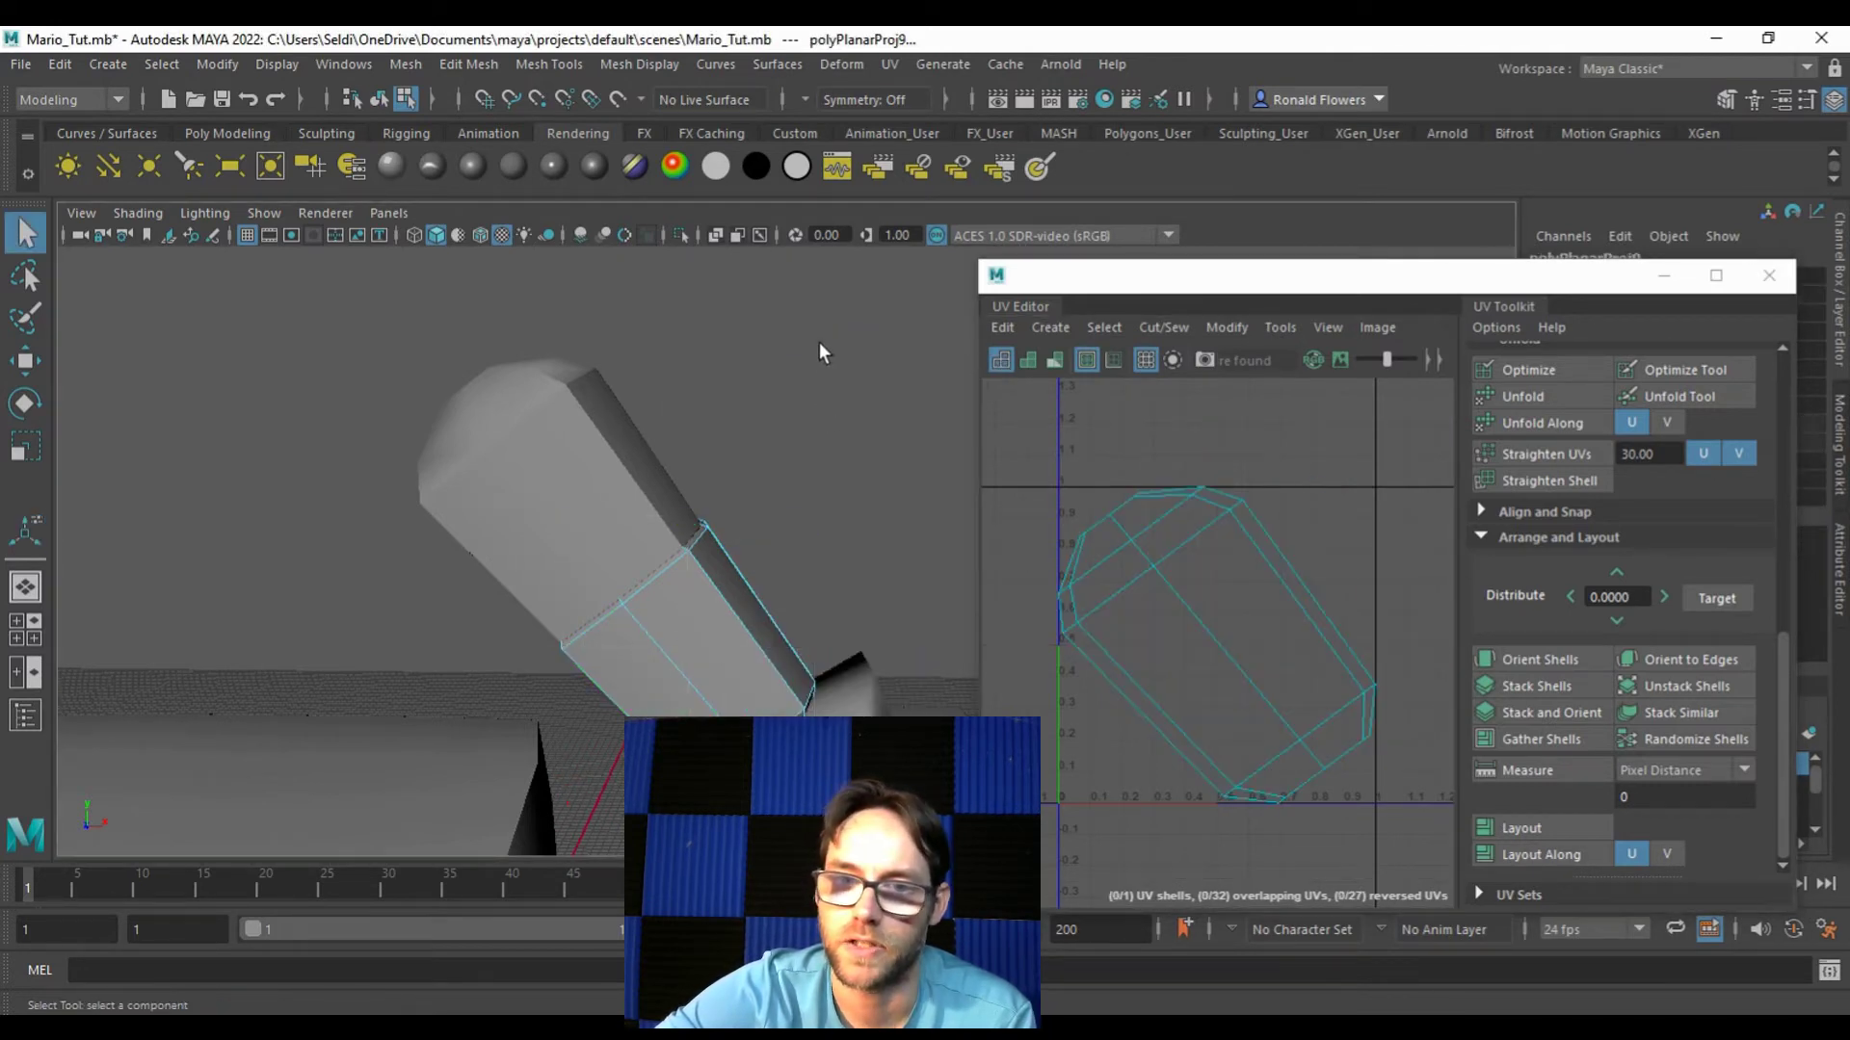
click(607, 664)
click(586, 634)
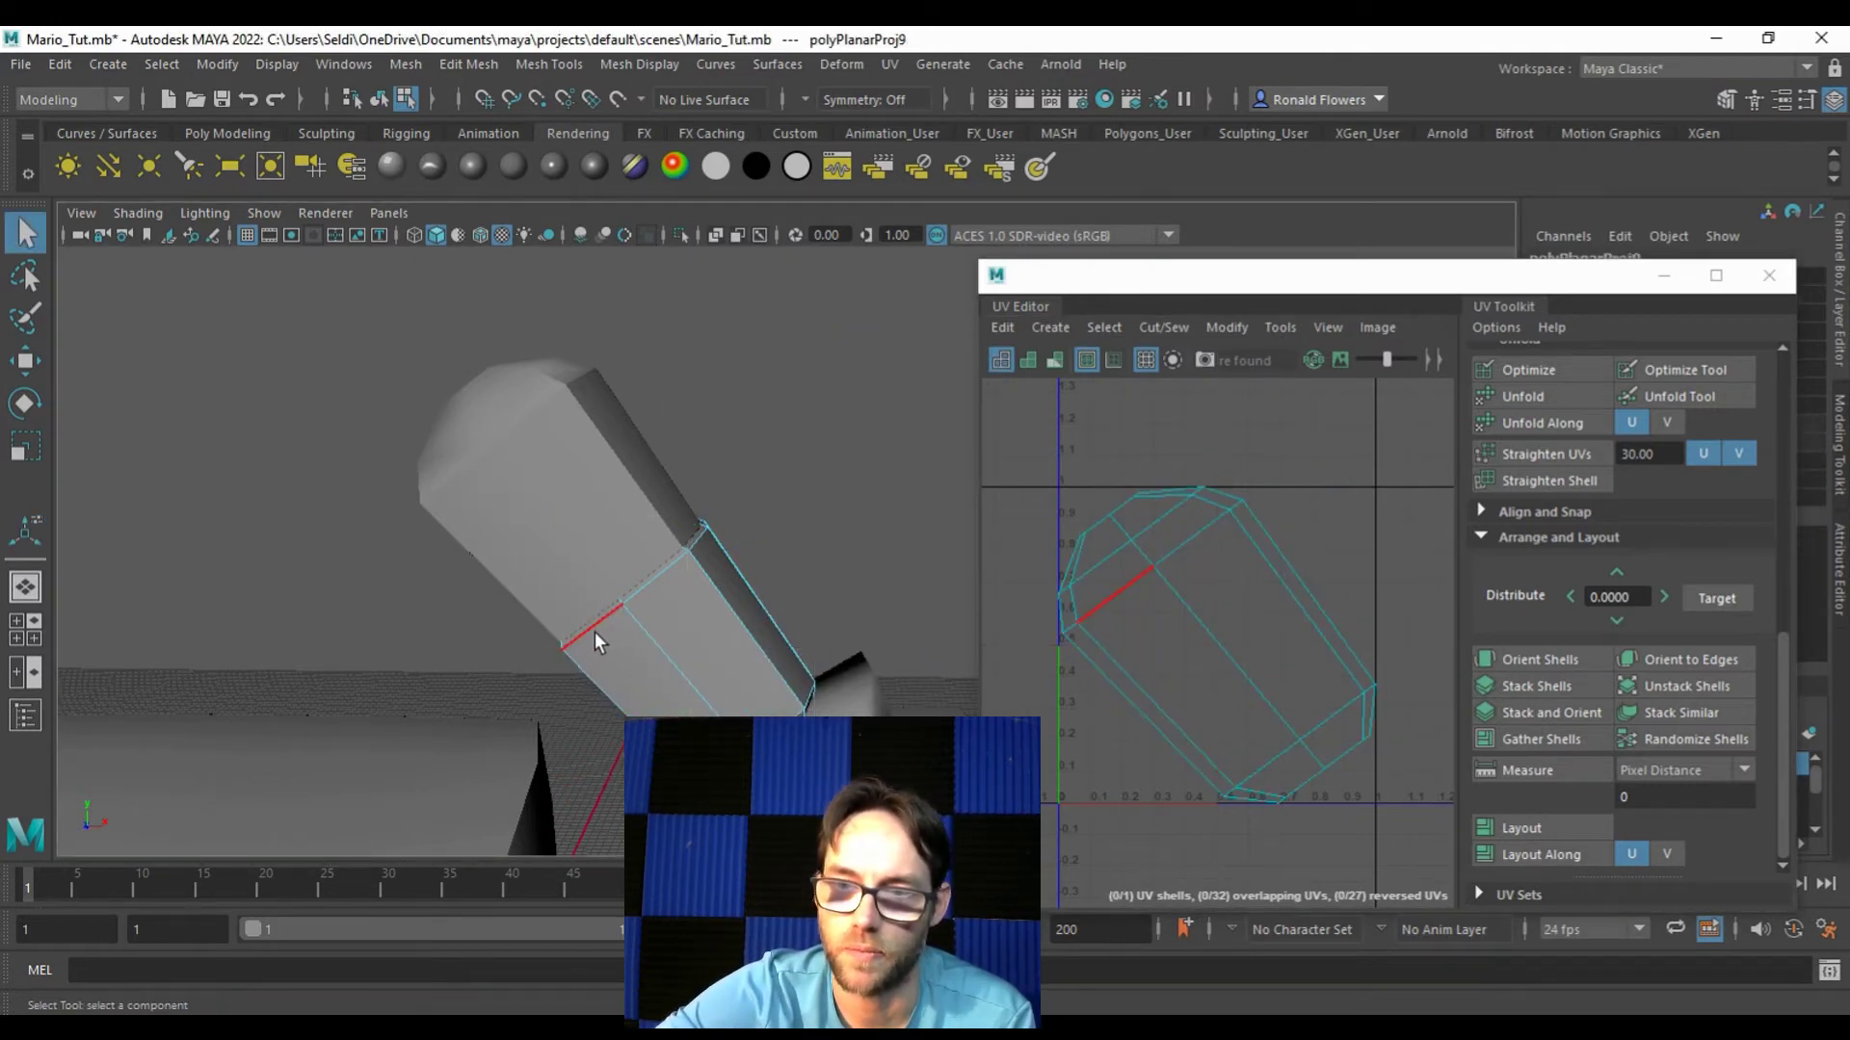
click(1116, 607)
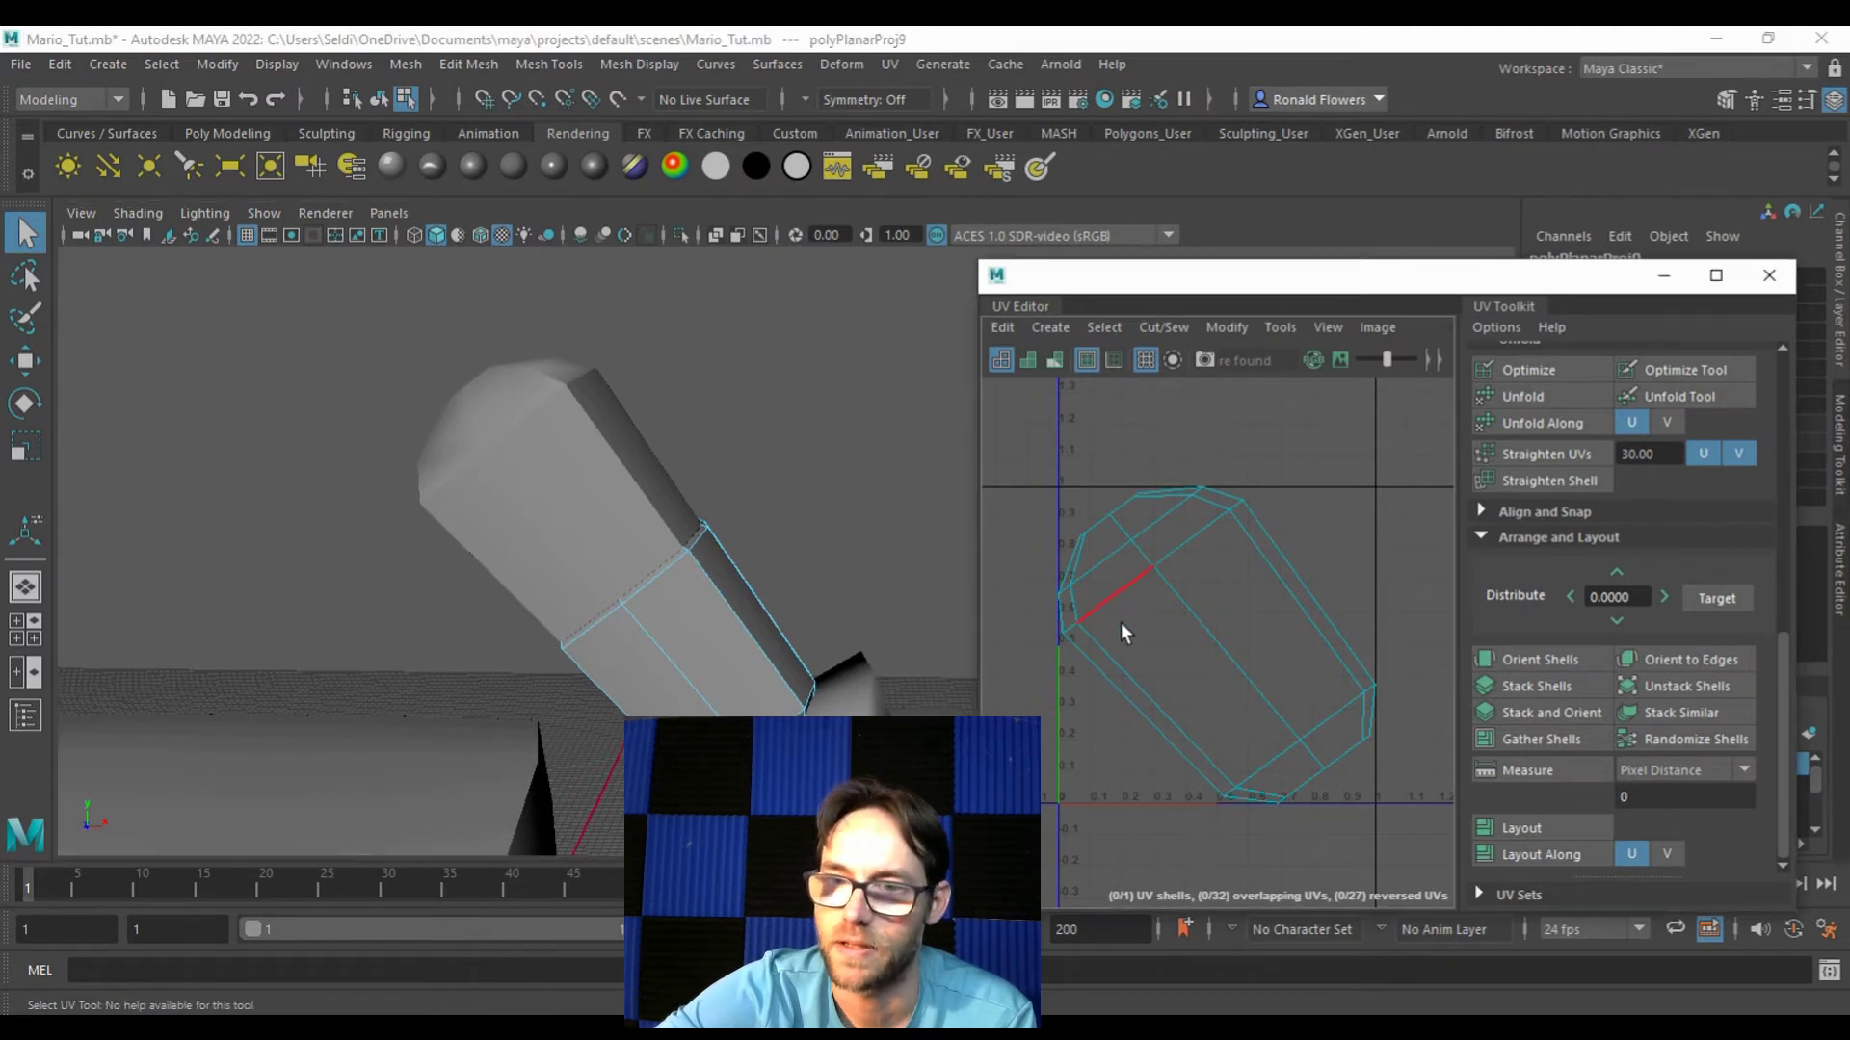
click(1129, 605)
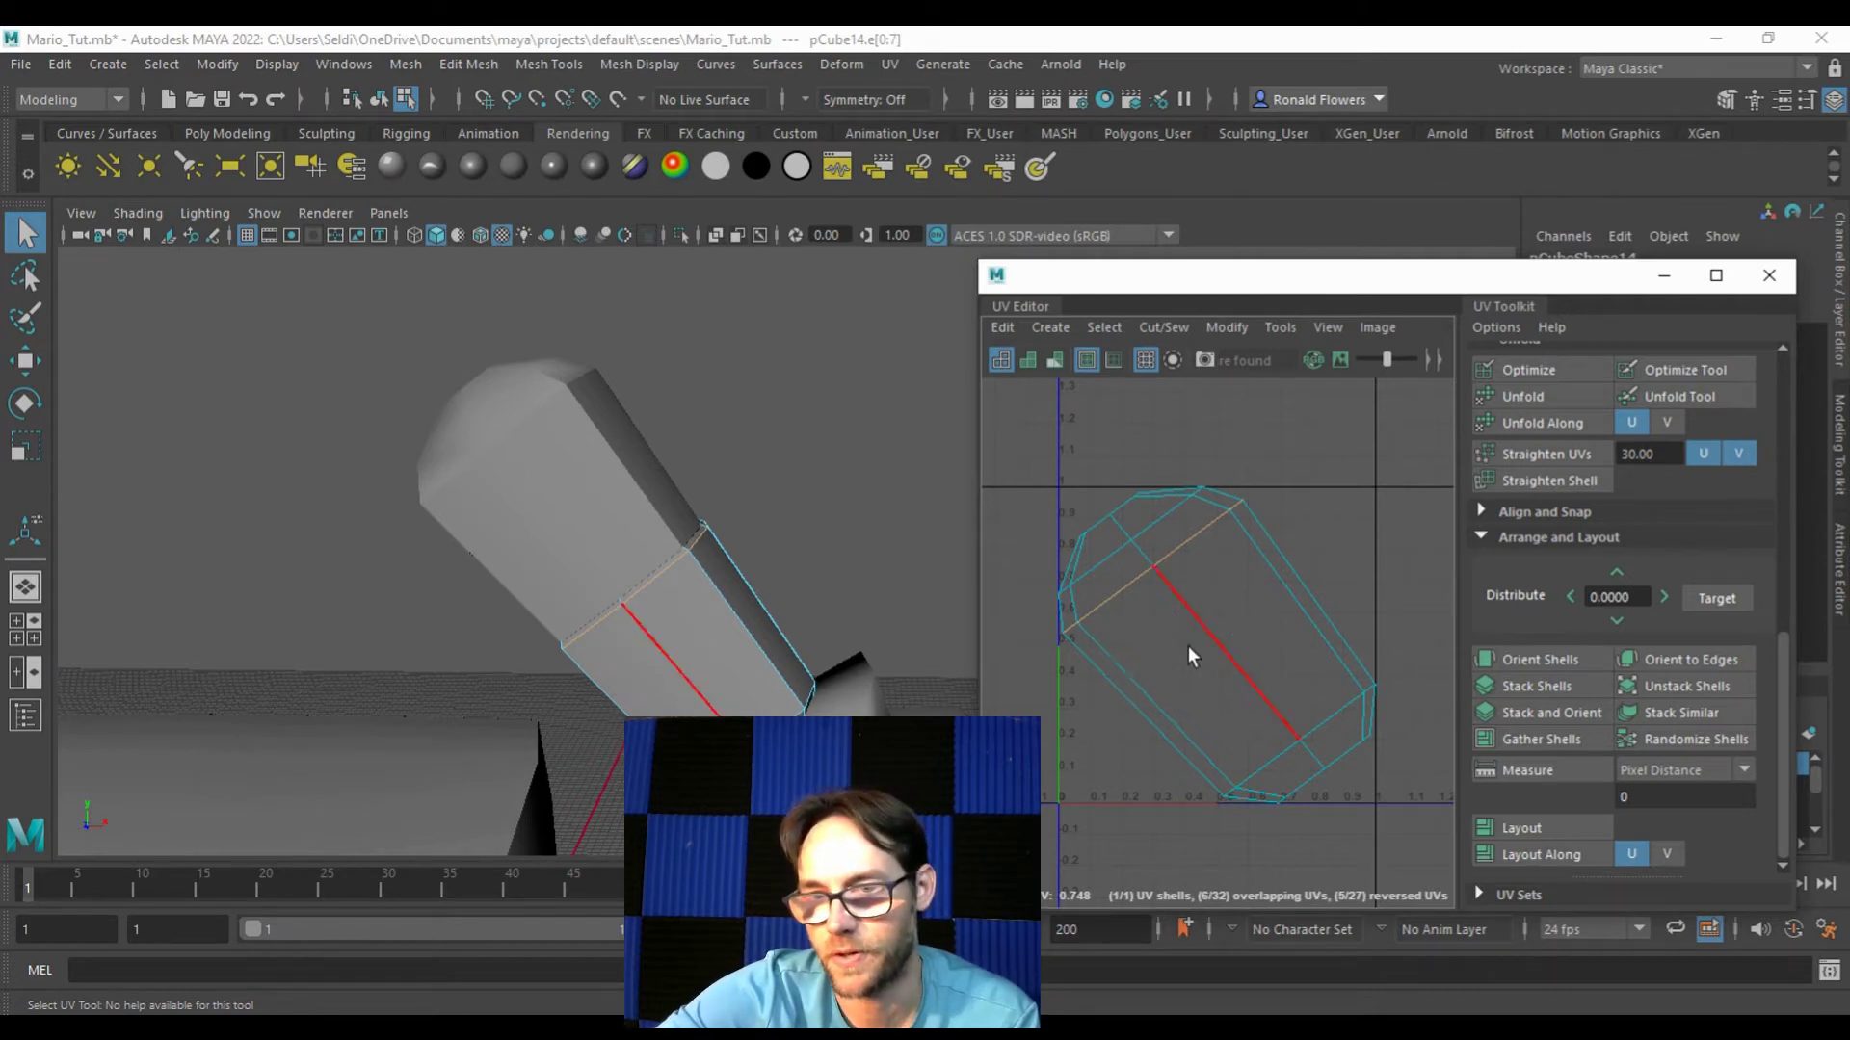
shift+click(1274, 761)
alt+drag(807, 656, 501, 592)
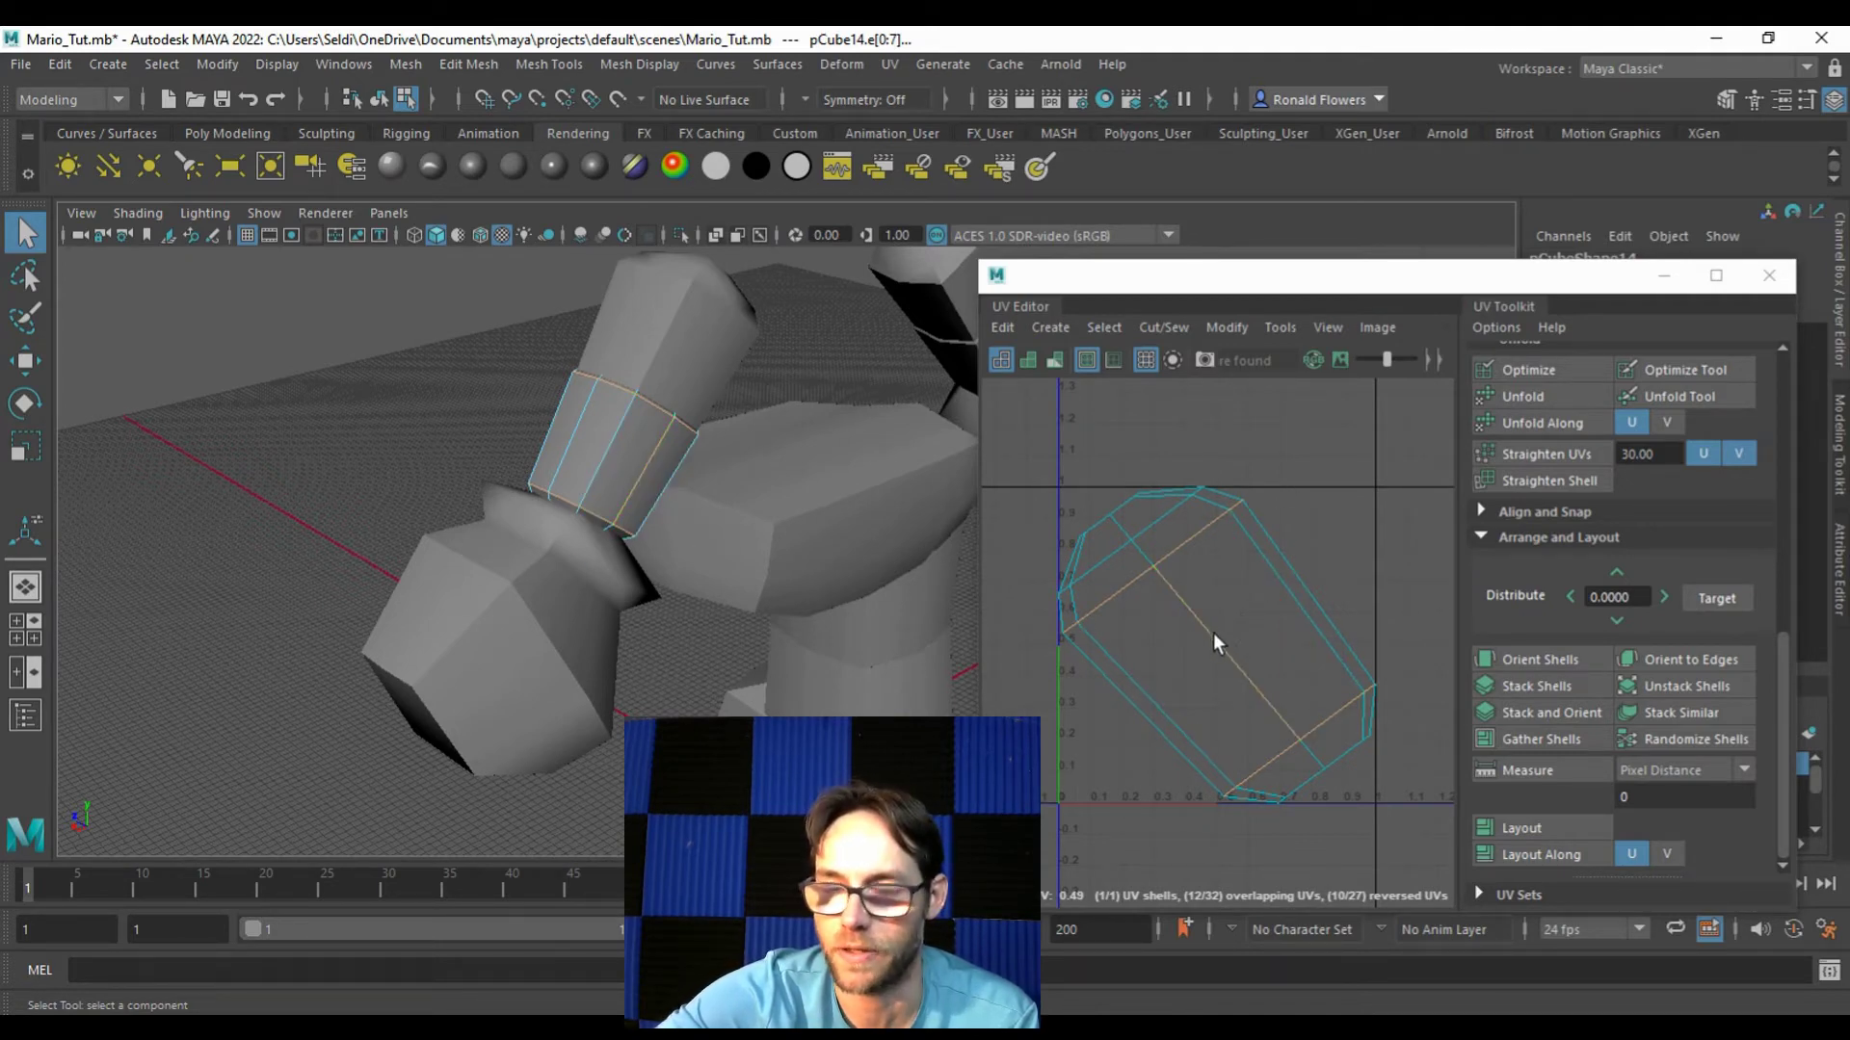
scroll(1539, 438, up, 3)
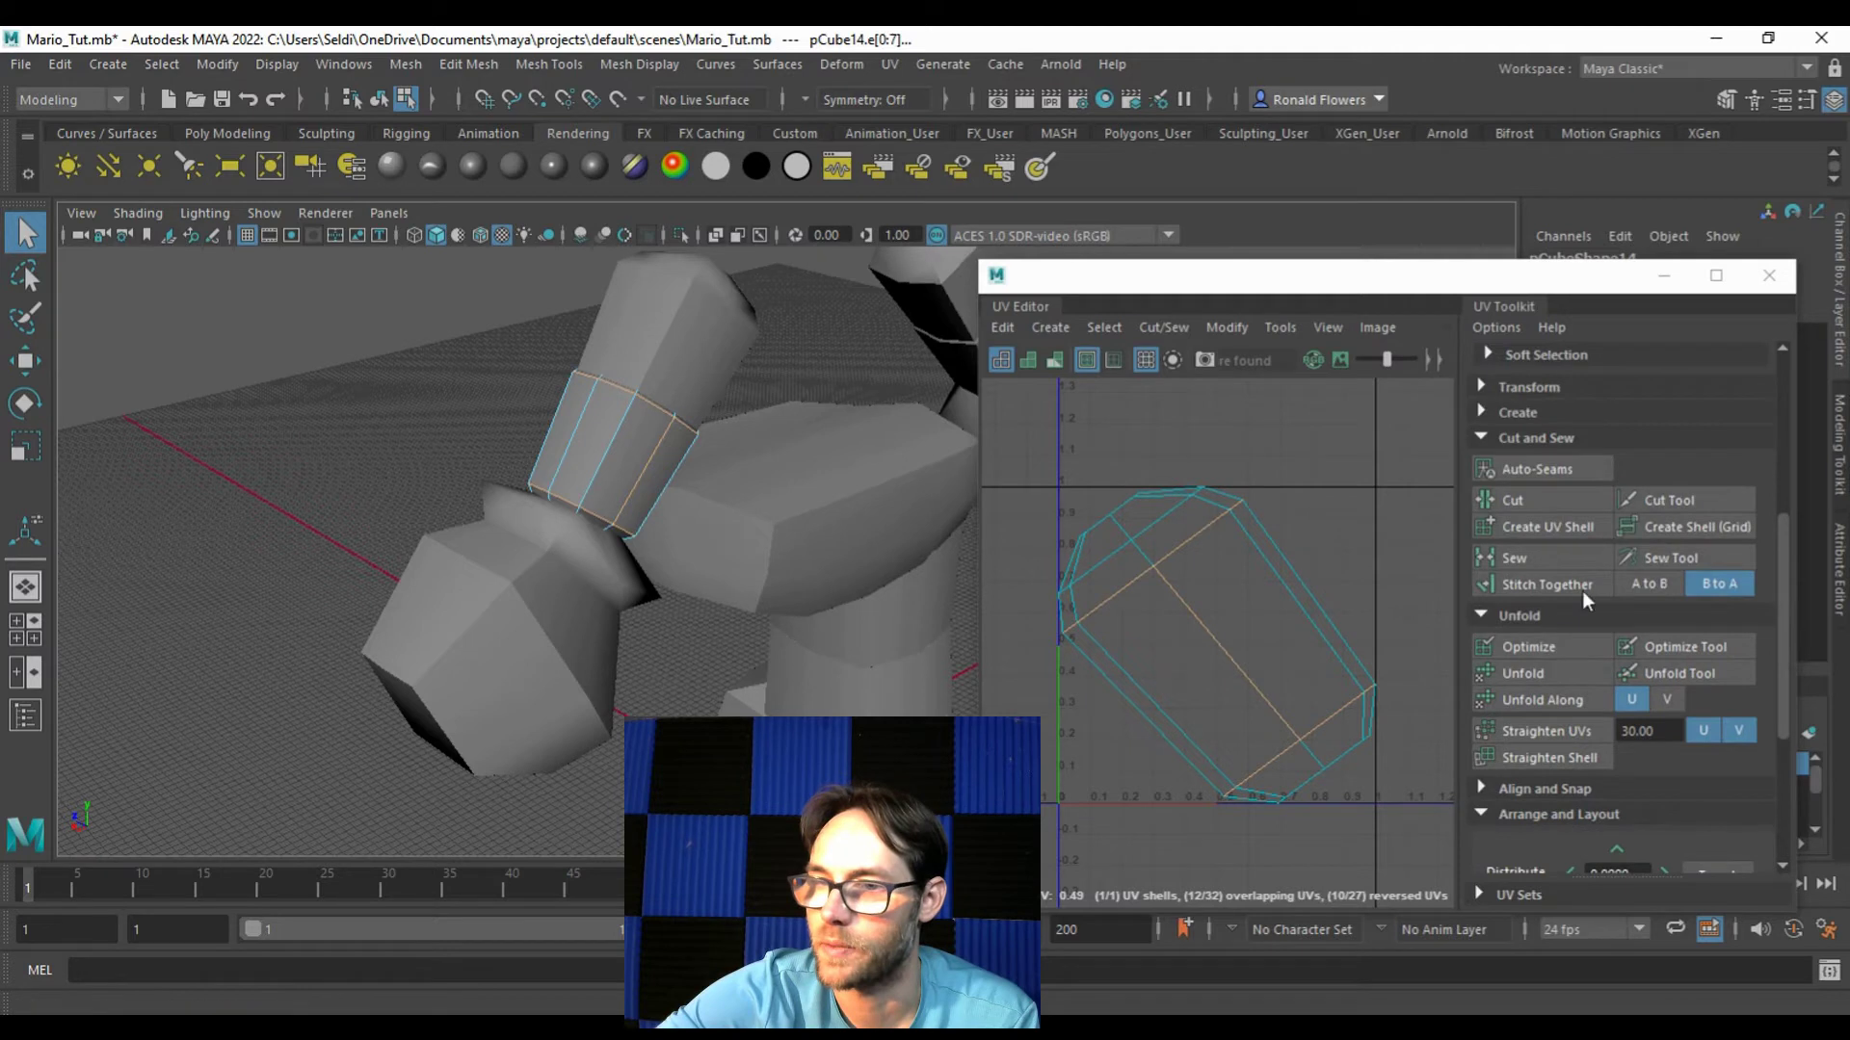
Step: Cut the band's UVs along the selected edges and move the strip shell aside
click(1529, 495)
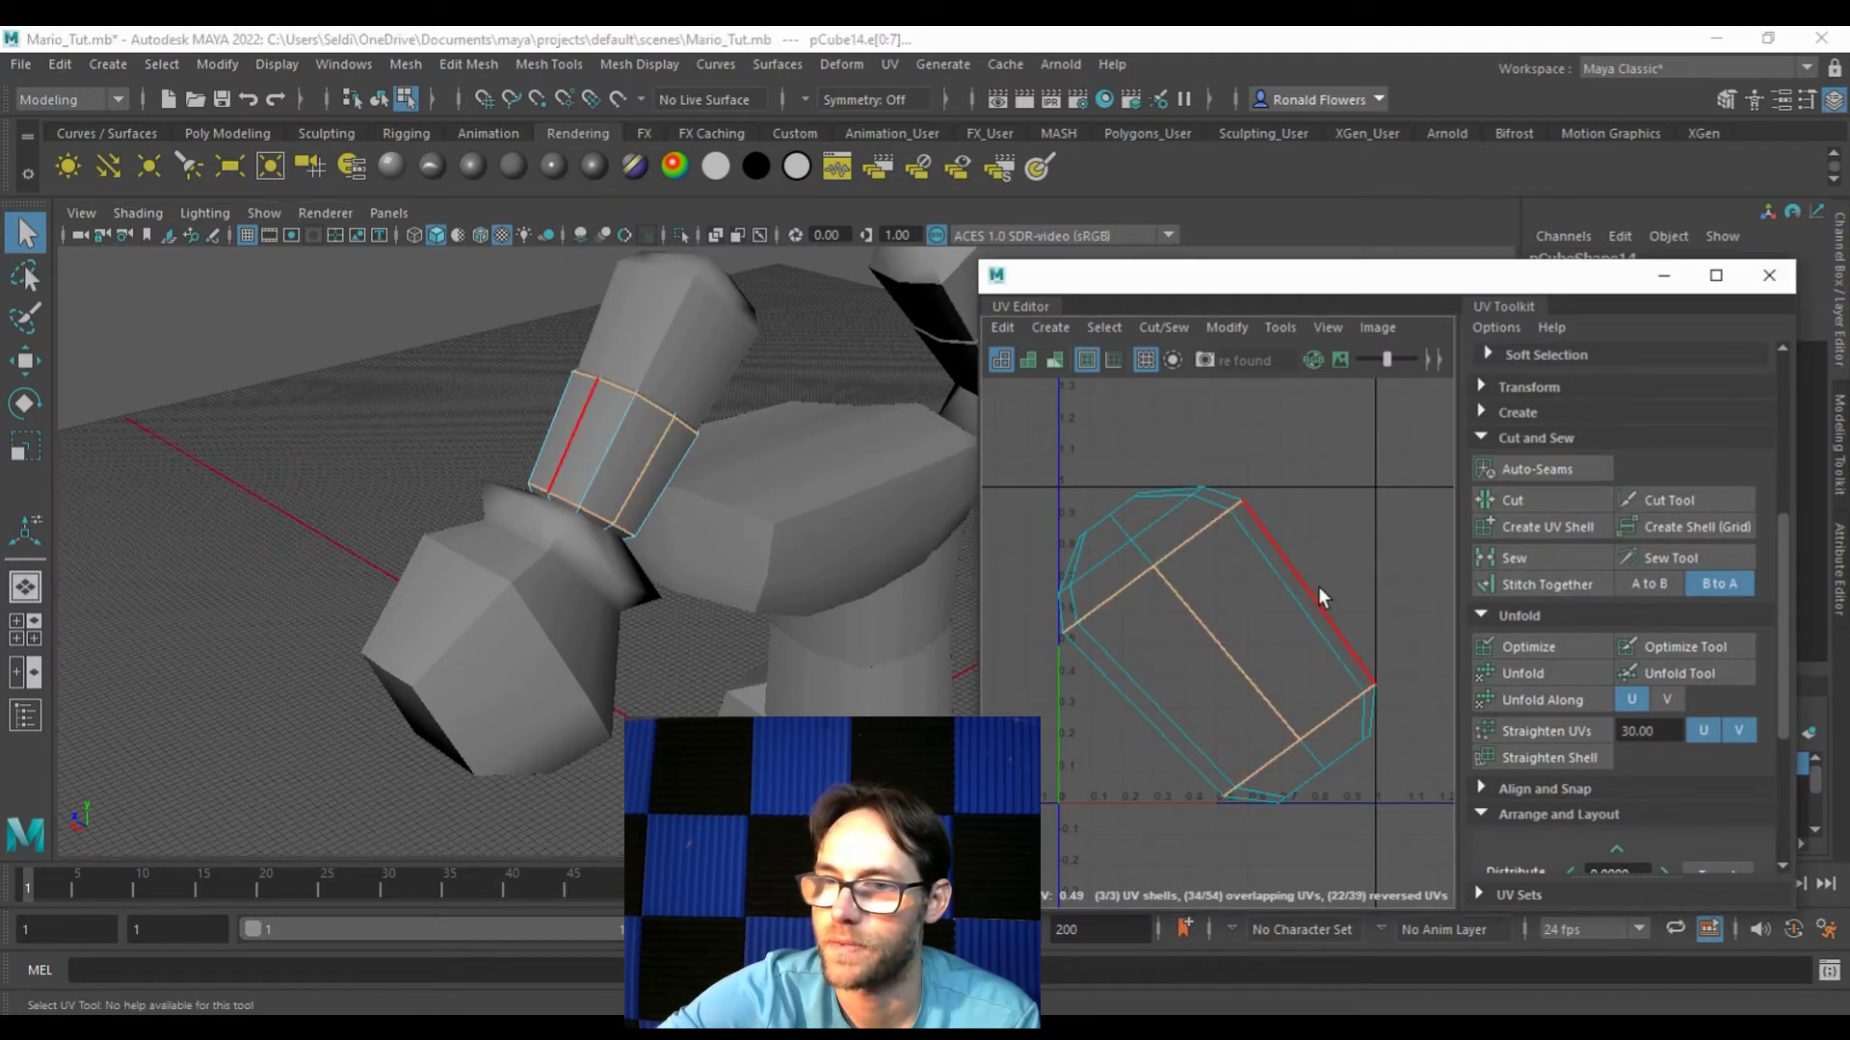
right_click(1356, 543)
right_drag(1356, 541, 1396, 541)
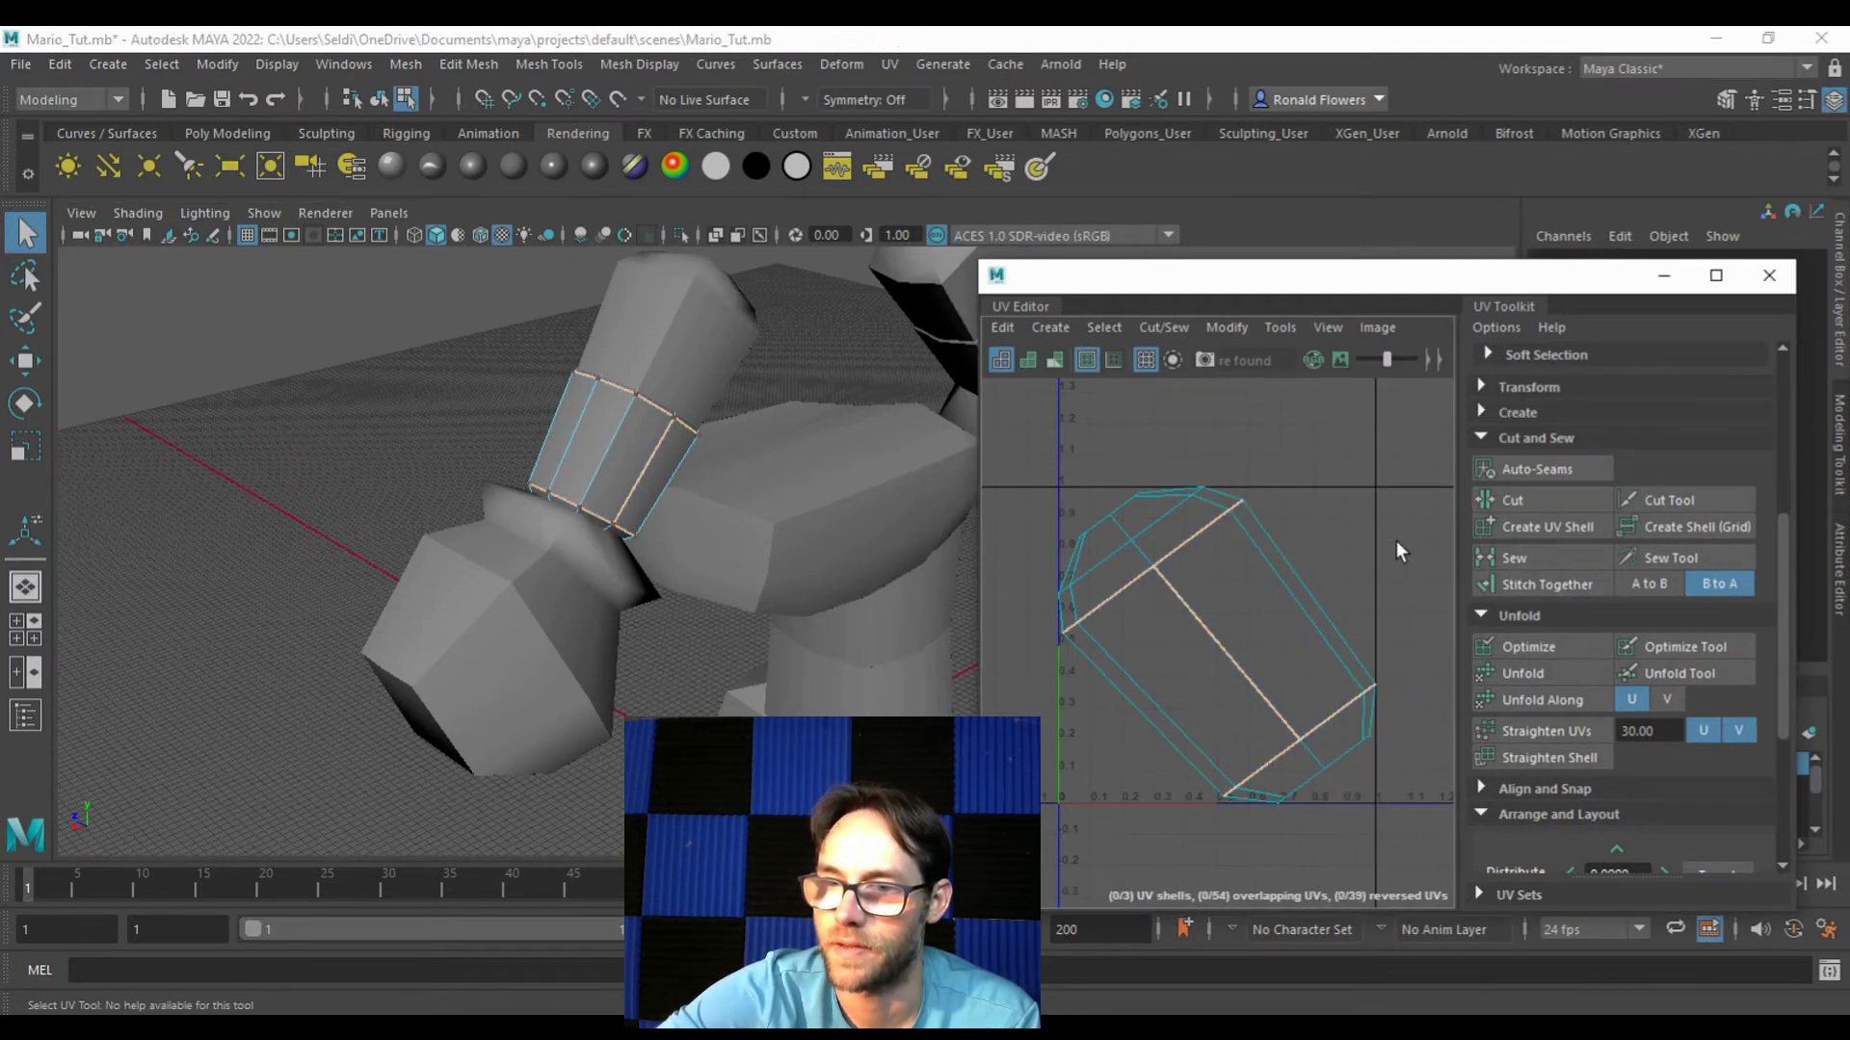
click(1264, 628)
scroll(1246, 655, down, 3)
key(w)
drag(1260, 657, 1453, 614)
alt+middle_drag(1325, 612, 1222, 620)
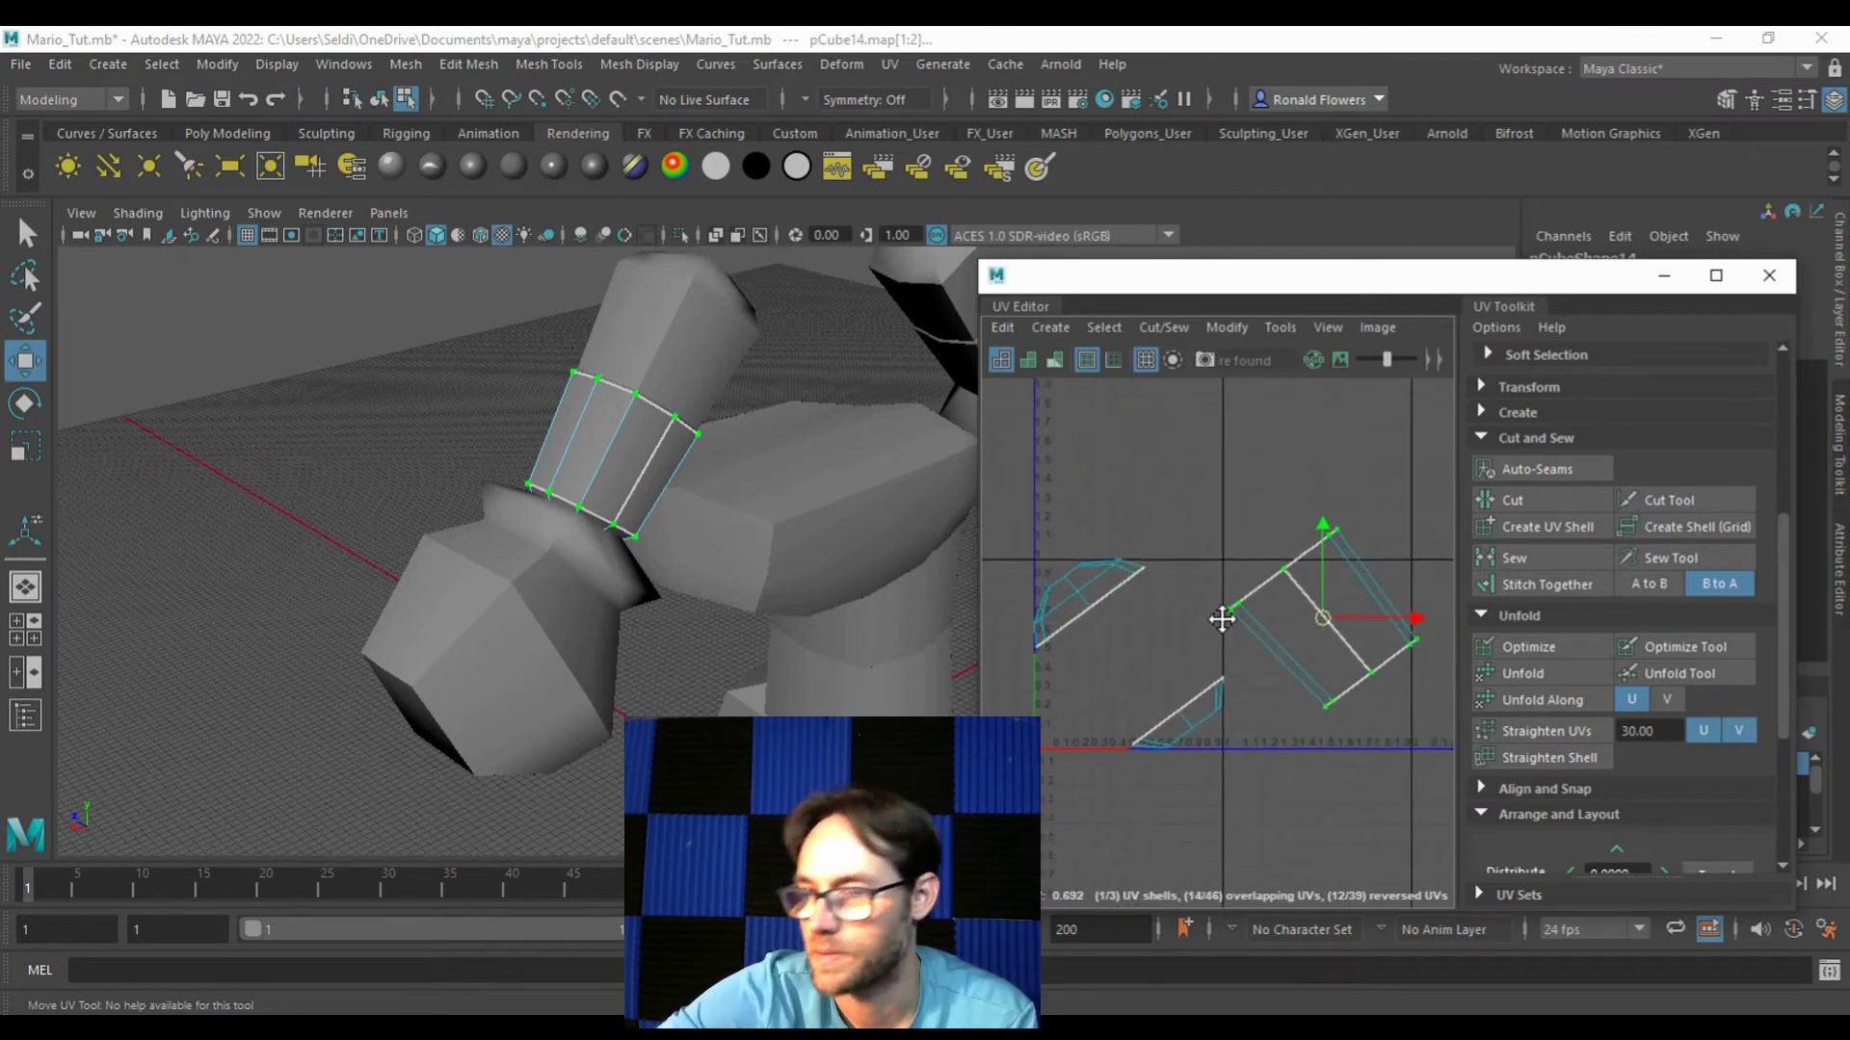
Step: Unfold the strip and both cap shells flat, then move the caps upward
click(1522, 672)
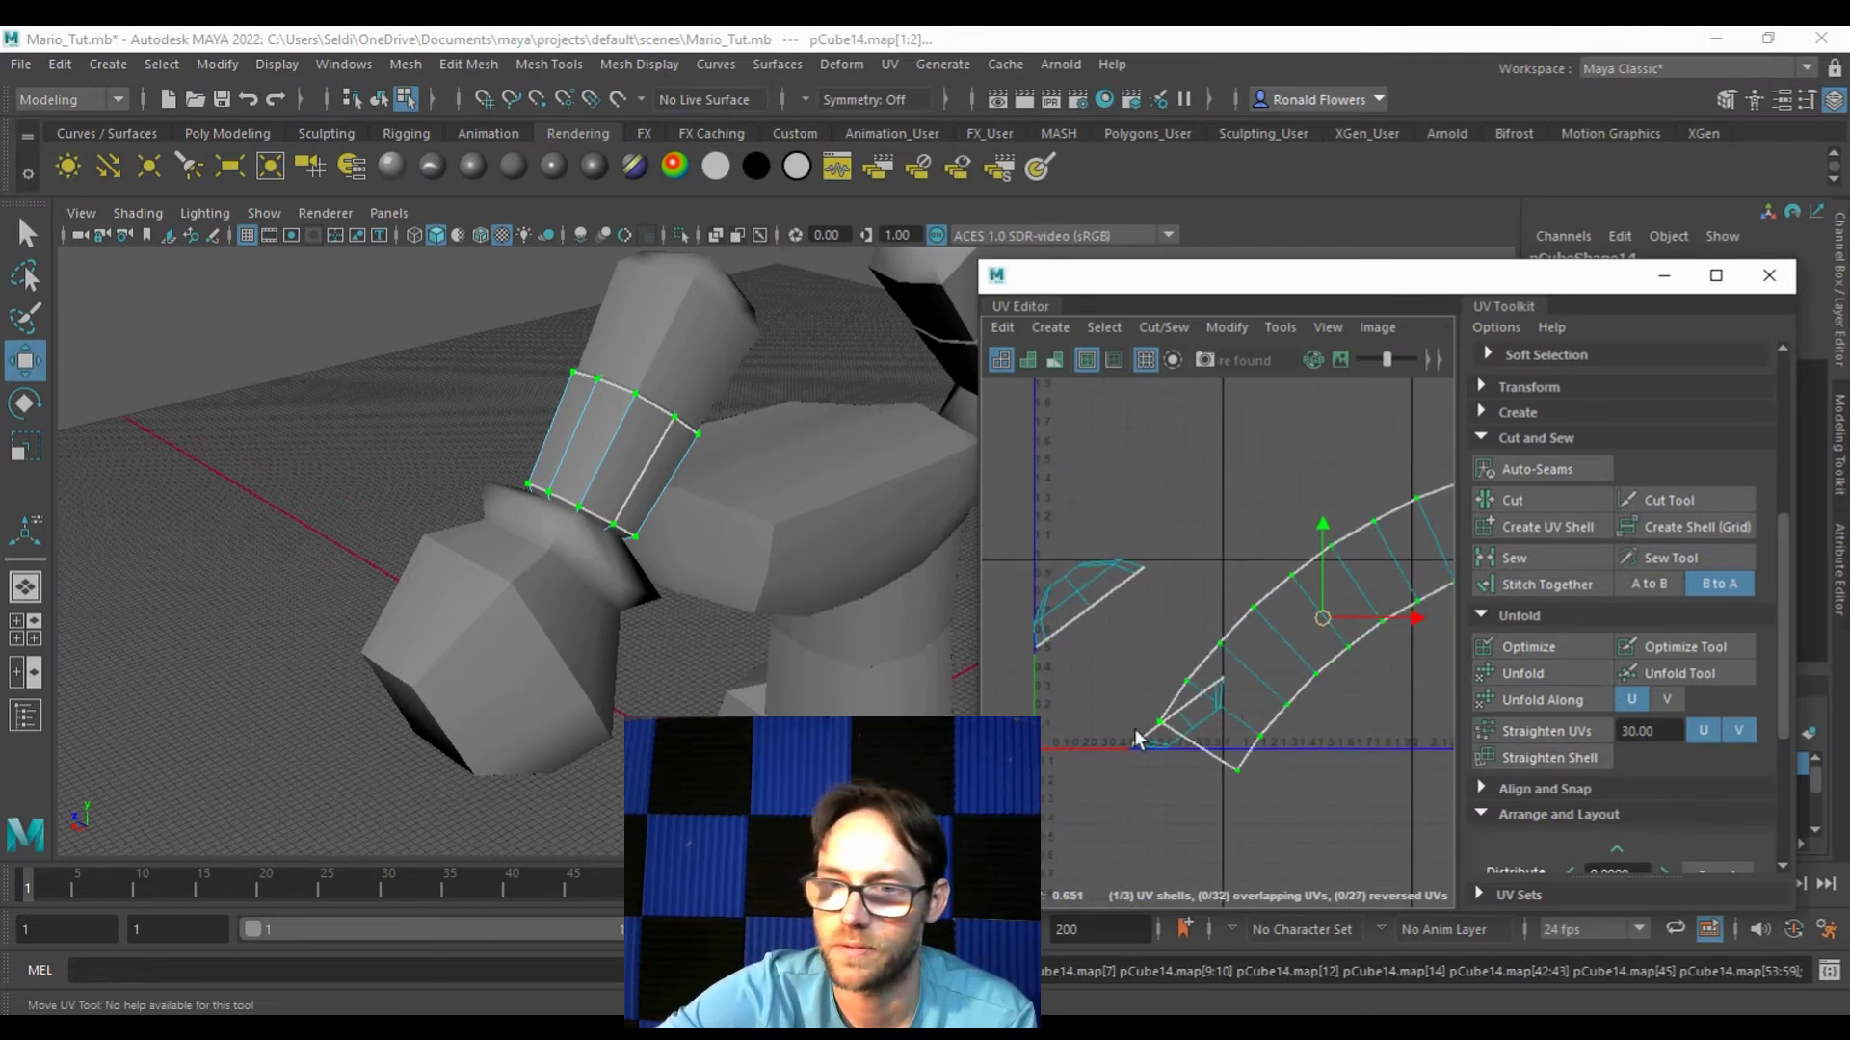
click(1067, 621)
click(1523, 672)
click(1142, 761)
click(1543, 675)
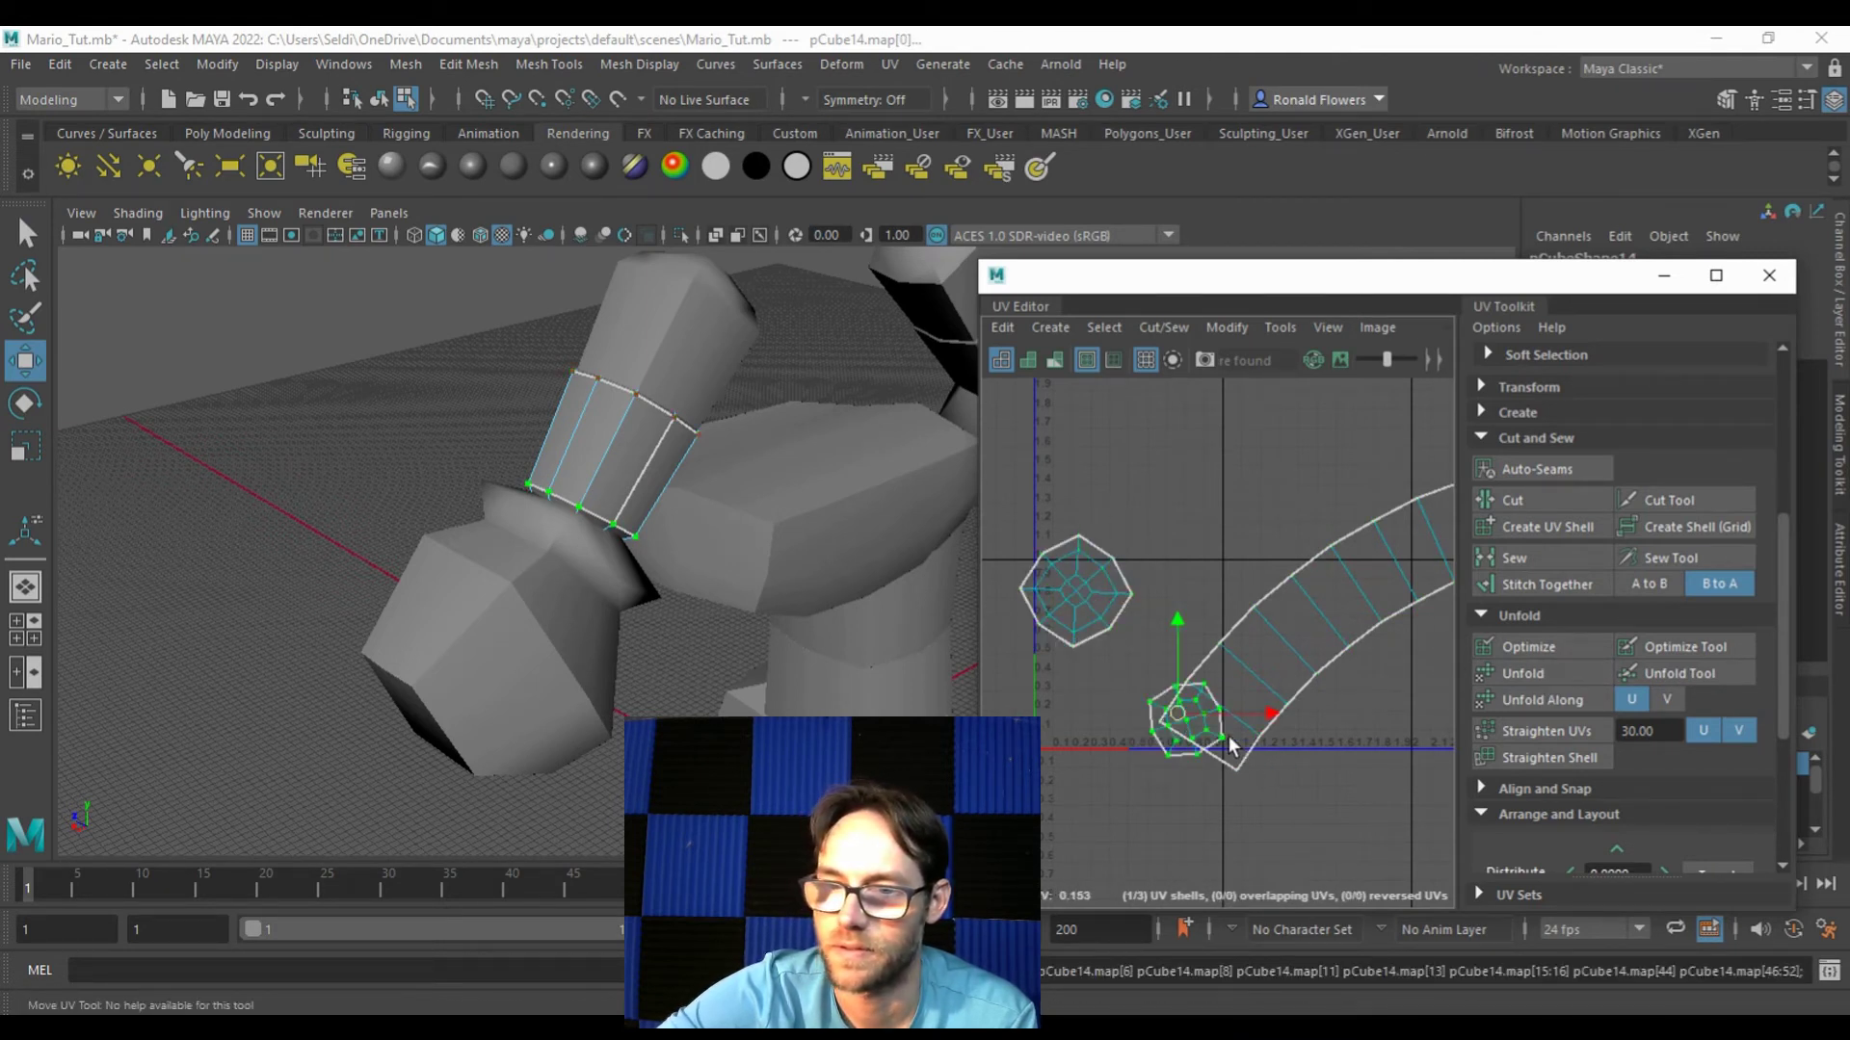
drag(1180, 715, 1196, 577)
click(1089, 585)
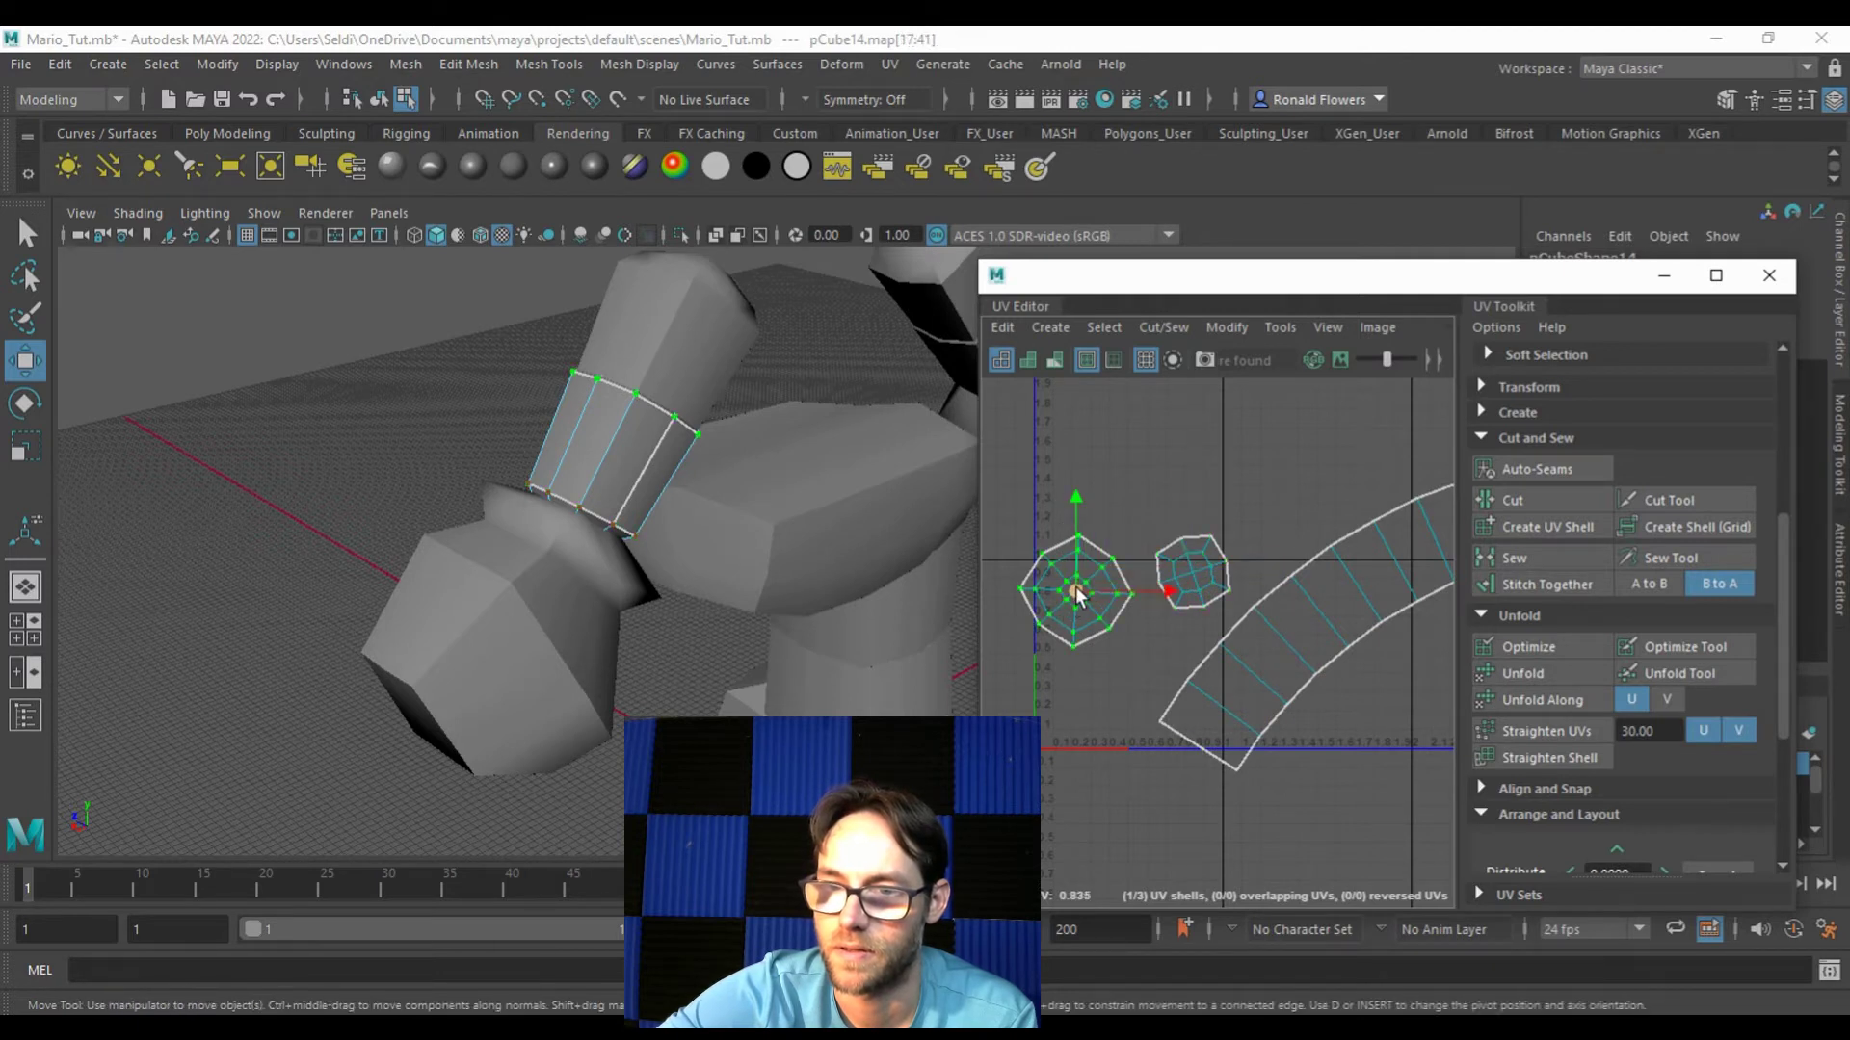
drag(1064, 609, 1069, 595)
Step: Rotate the strip horizontal and place it below the octagon caps
click(1291, 662)
key(e)
drag(1329, 702, 1268, 703)
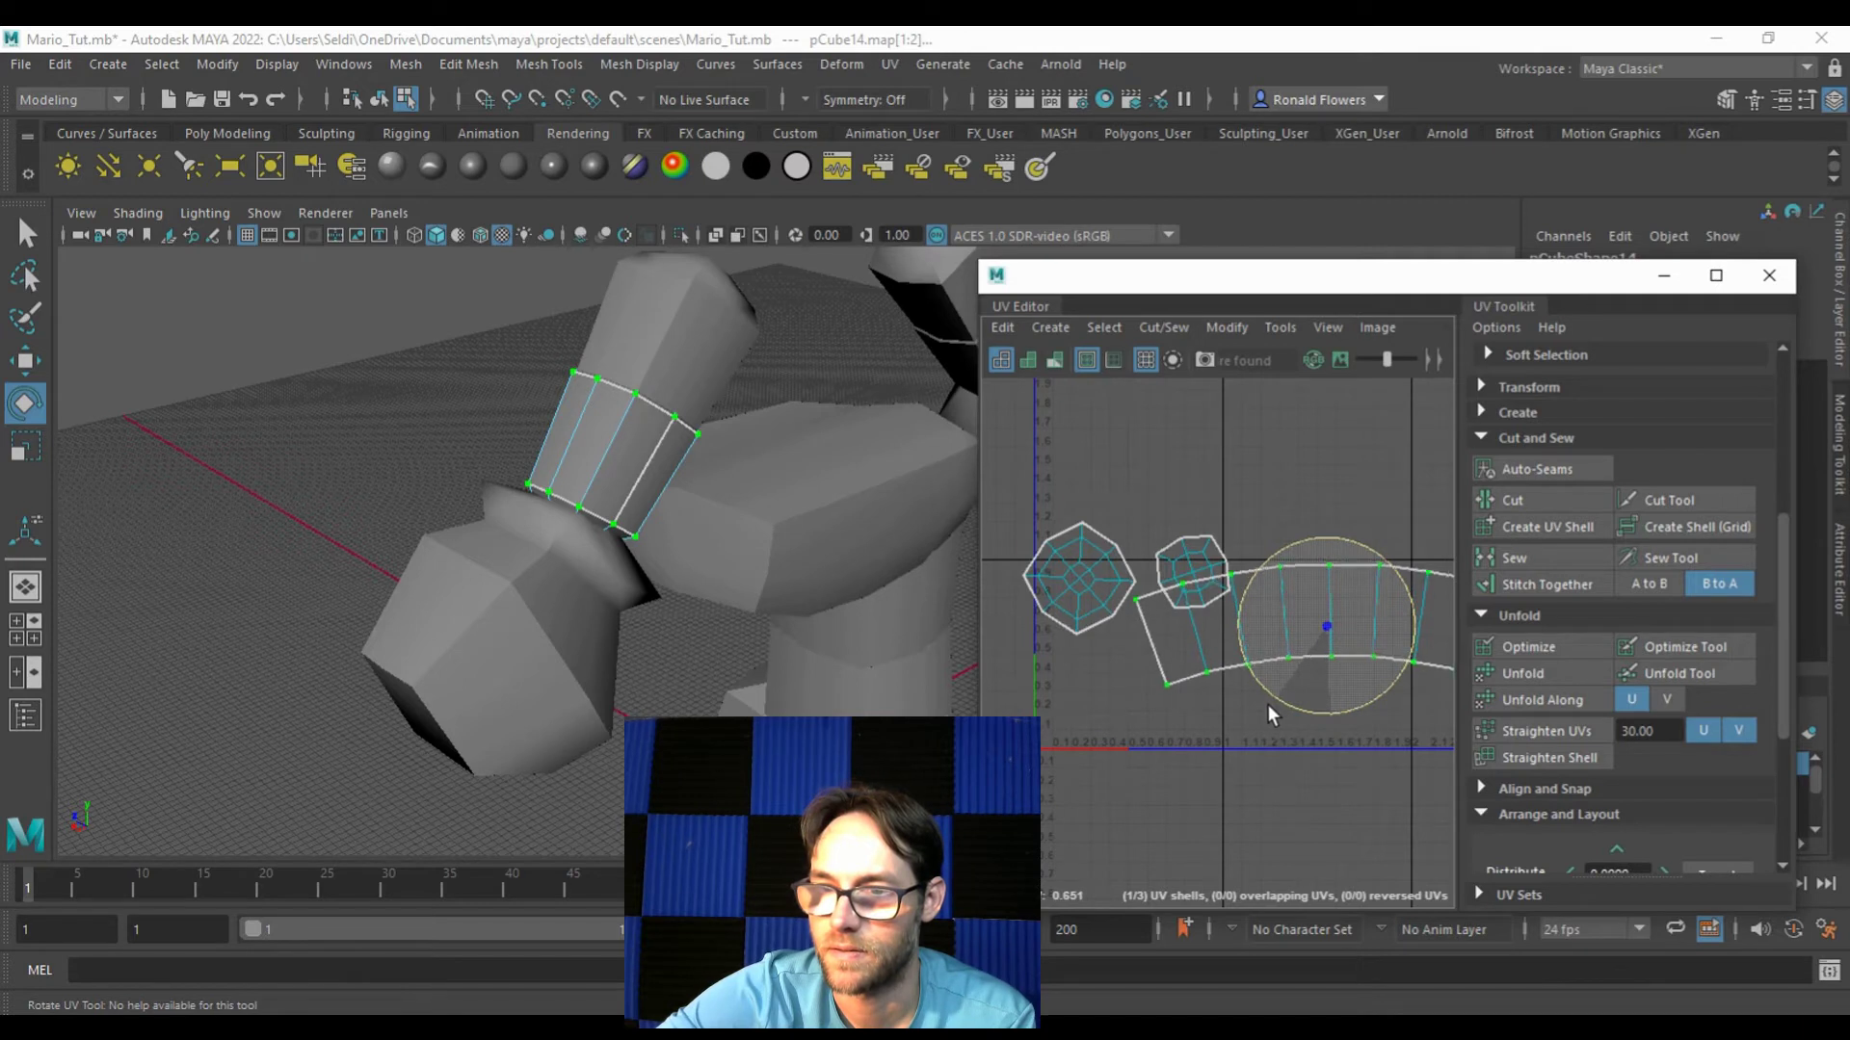
key(w)
drag(1339, 626, 1147, 725)
alt+middle_drag(1370, 560, 1433, 533)
scroll(1349, 576, down, 2)
Step: Scale all three shells down and fit them inside the 0–1 square, tidying the caps
drag(1038, 464, 1451, 781)
key(r)
drag(1243, 604, 1198, 617)
scroll(1237, 655, up, 4)
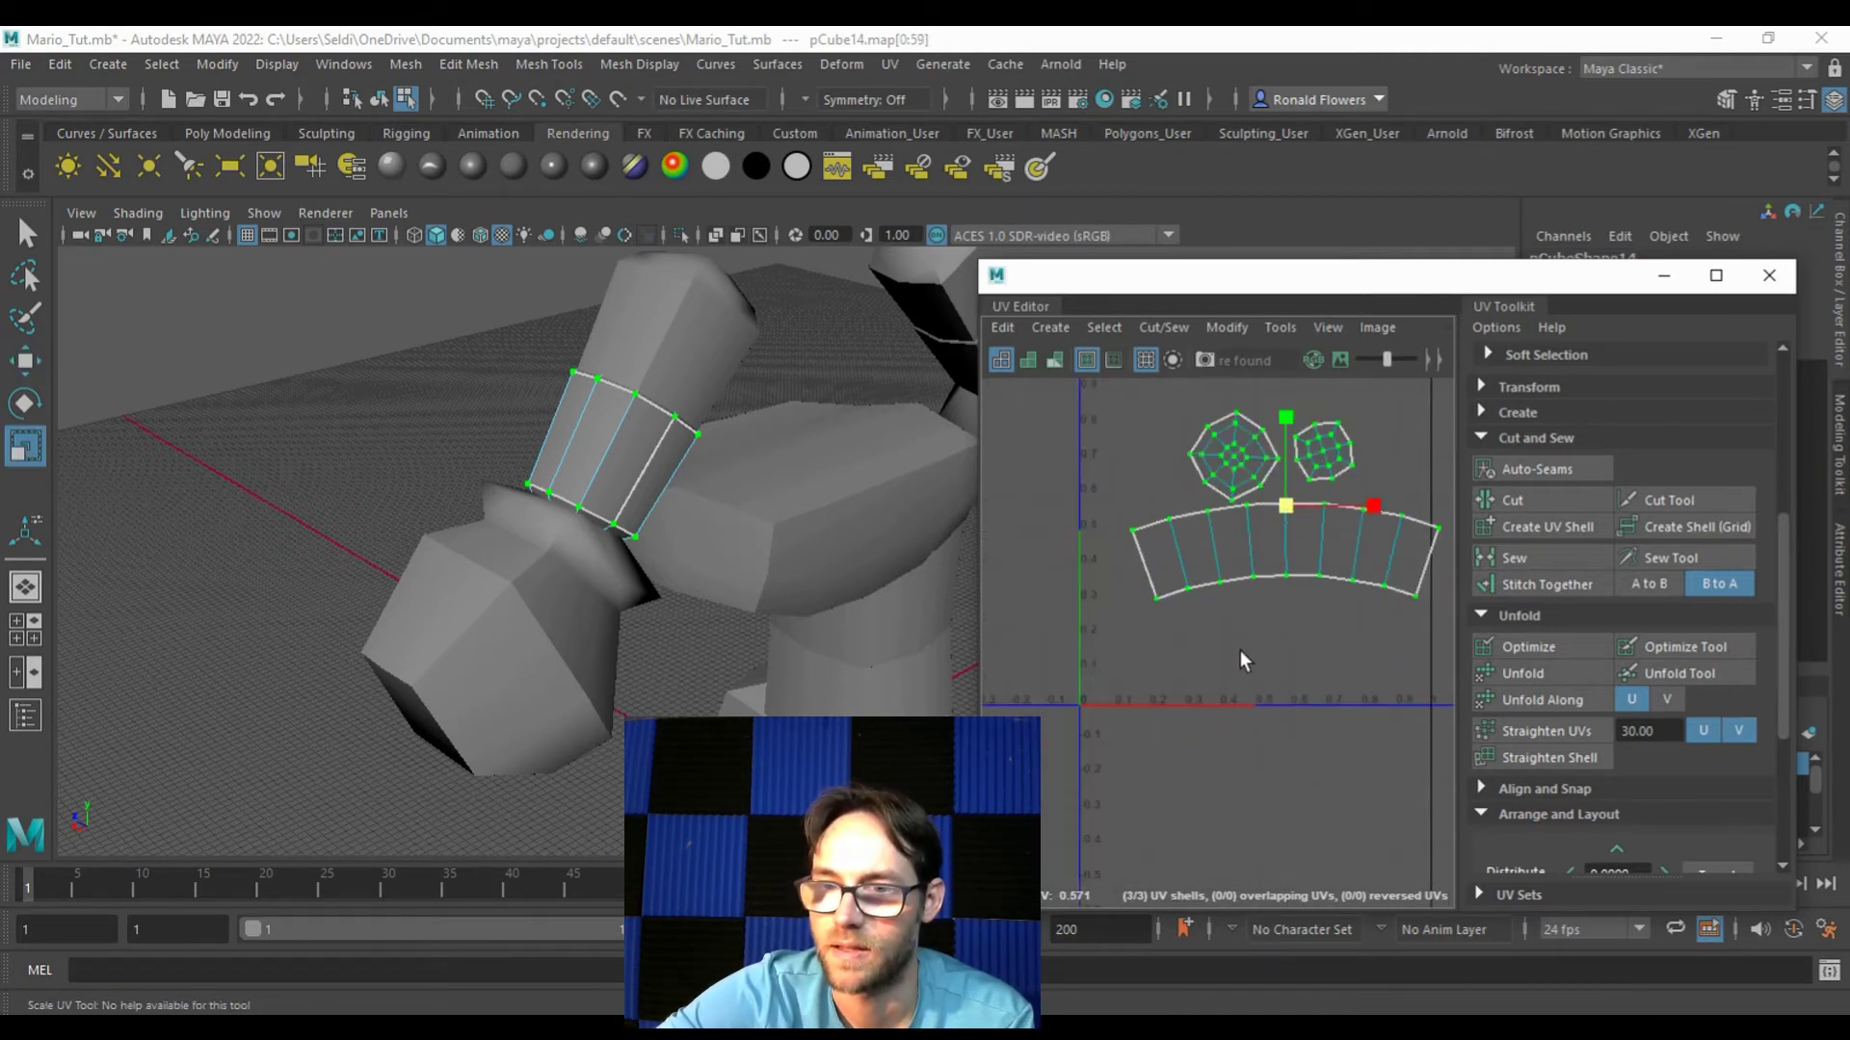
scroll(1243, 636, down, 2)
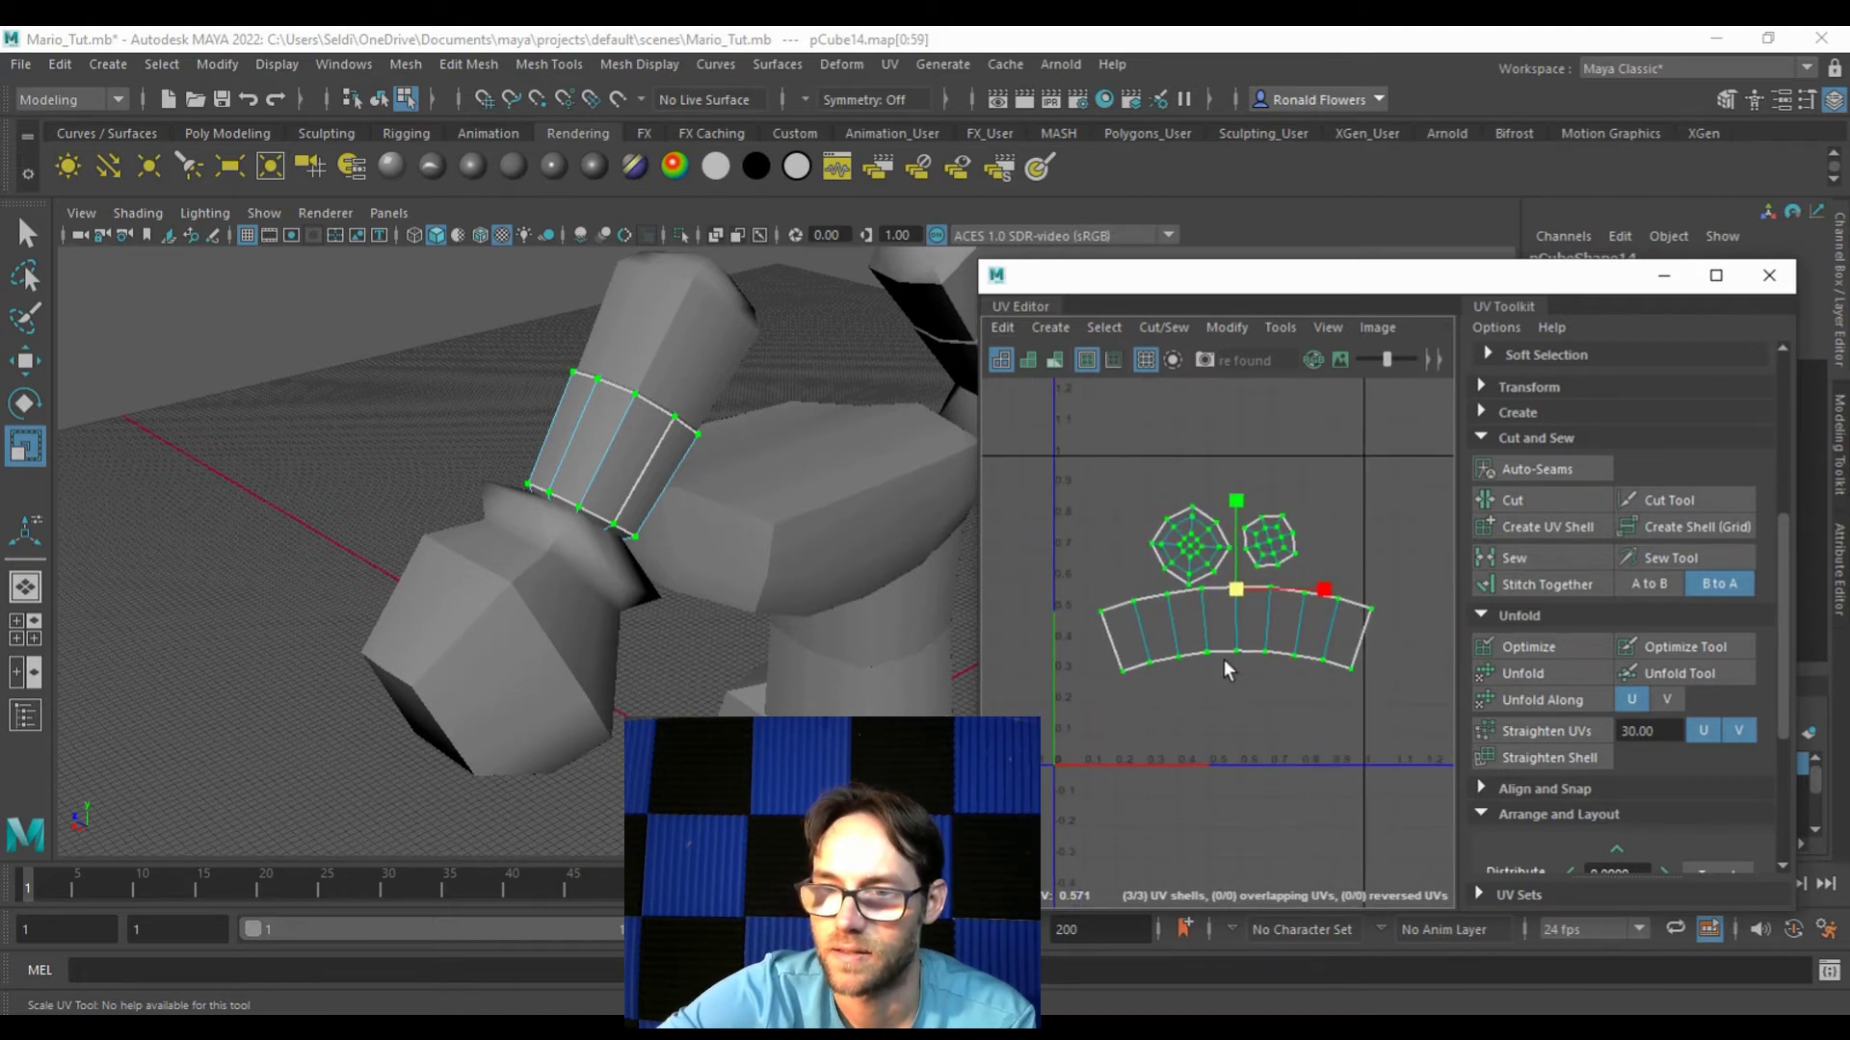
key(w)
drag(1239, 585, 1280, 545)
click(1097, 478)
click(1161, 577)
click(1250, 562)
click(1215, 729)
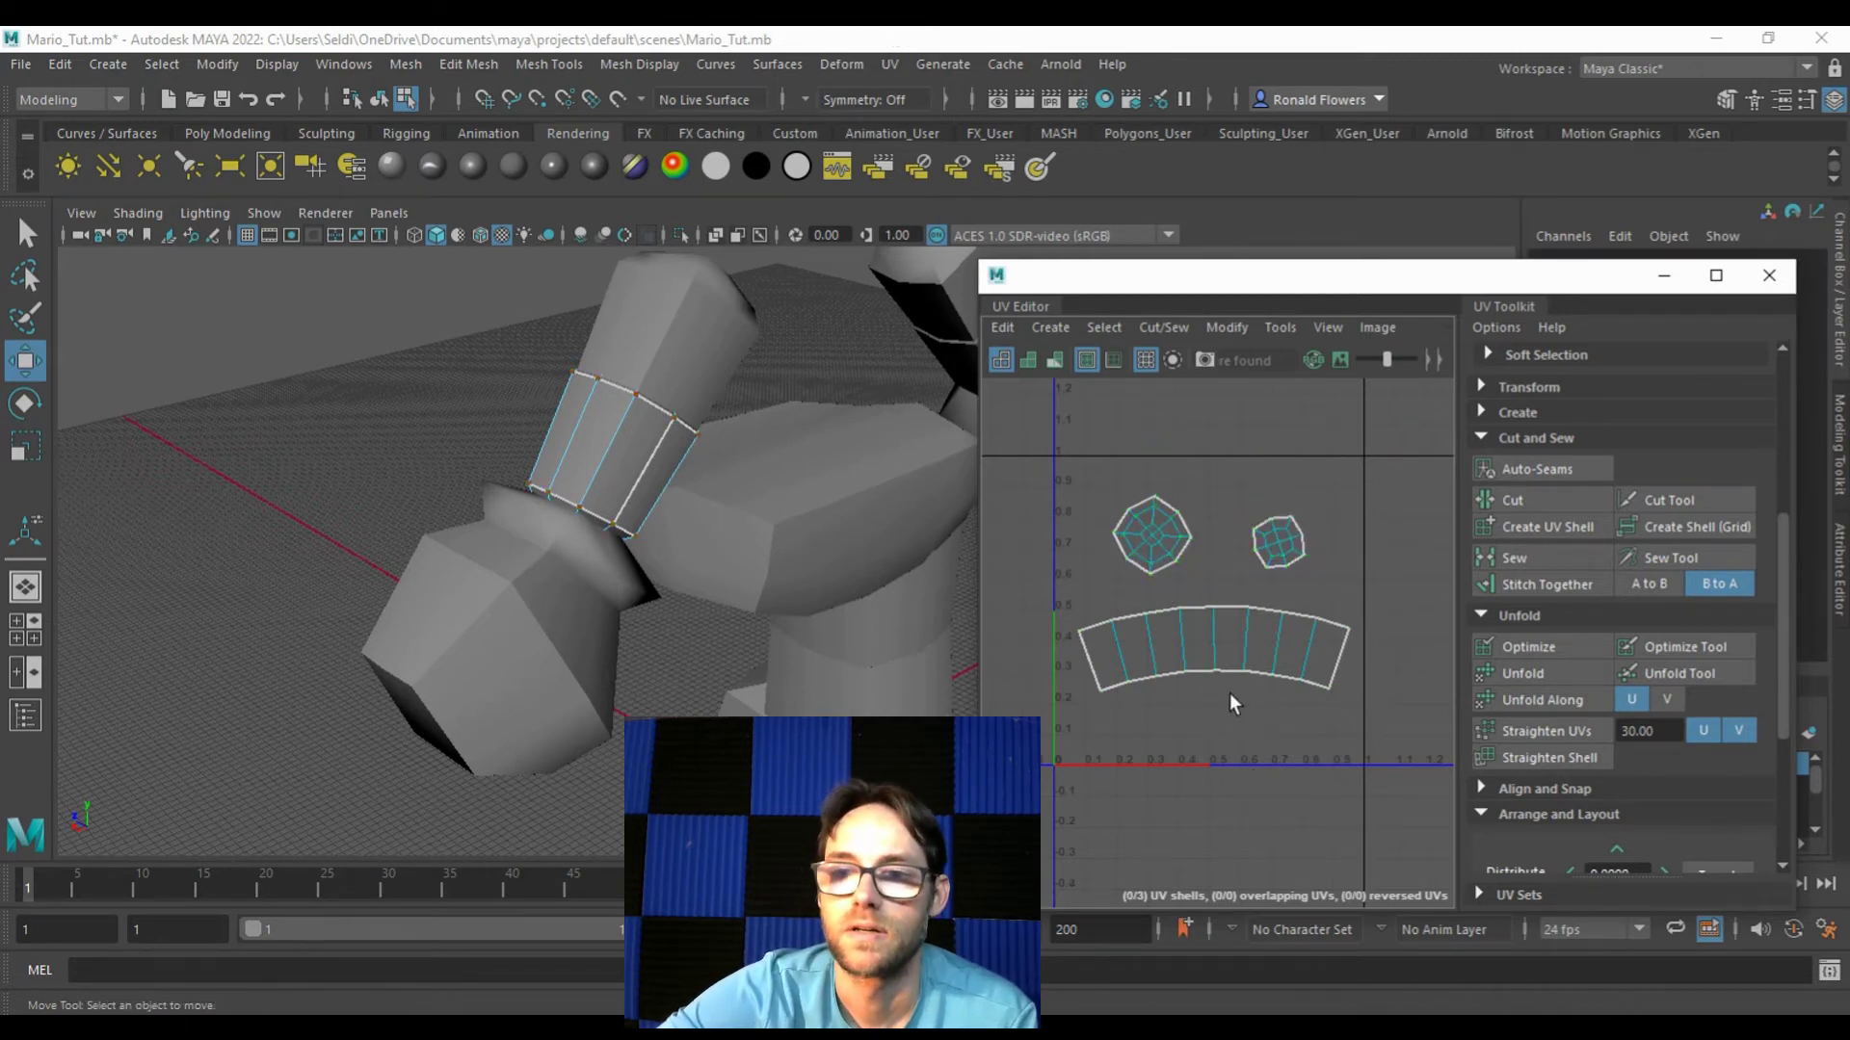
Step: Select the hand block and inspect it from around
scroll(1239, 725, down, 3)
mouse_move(590, 631)
alt+mouse_down()
mouse_move(795, 660)
mouse_move(569, 638)
alt+mouse_up()
click(599, 644)
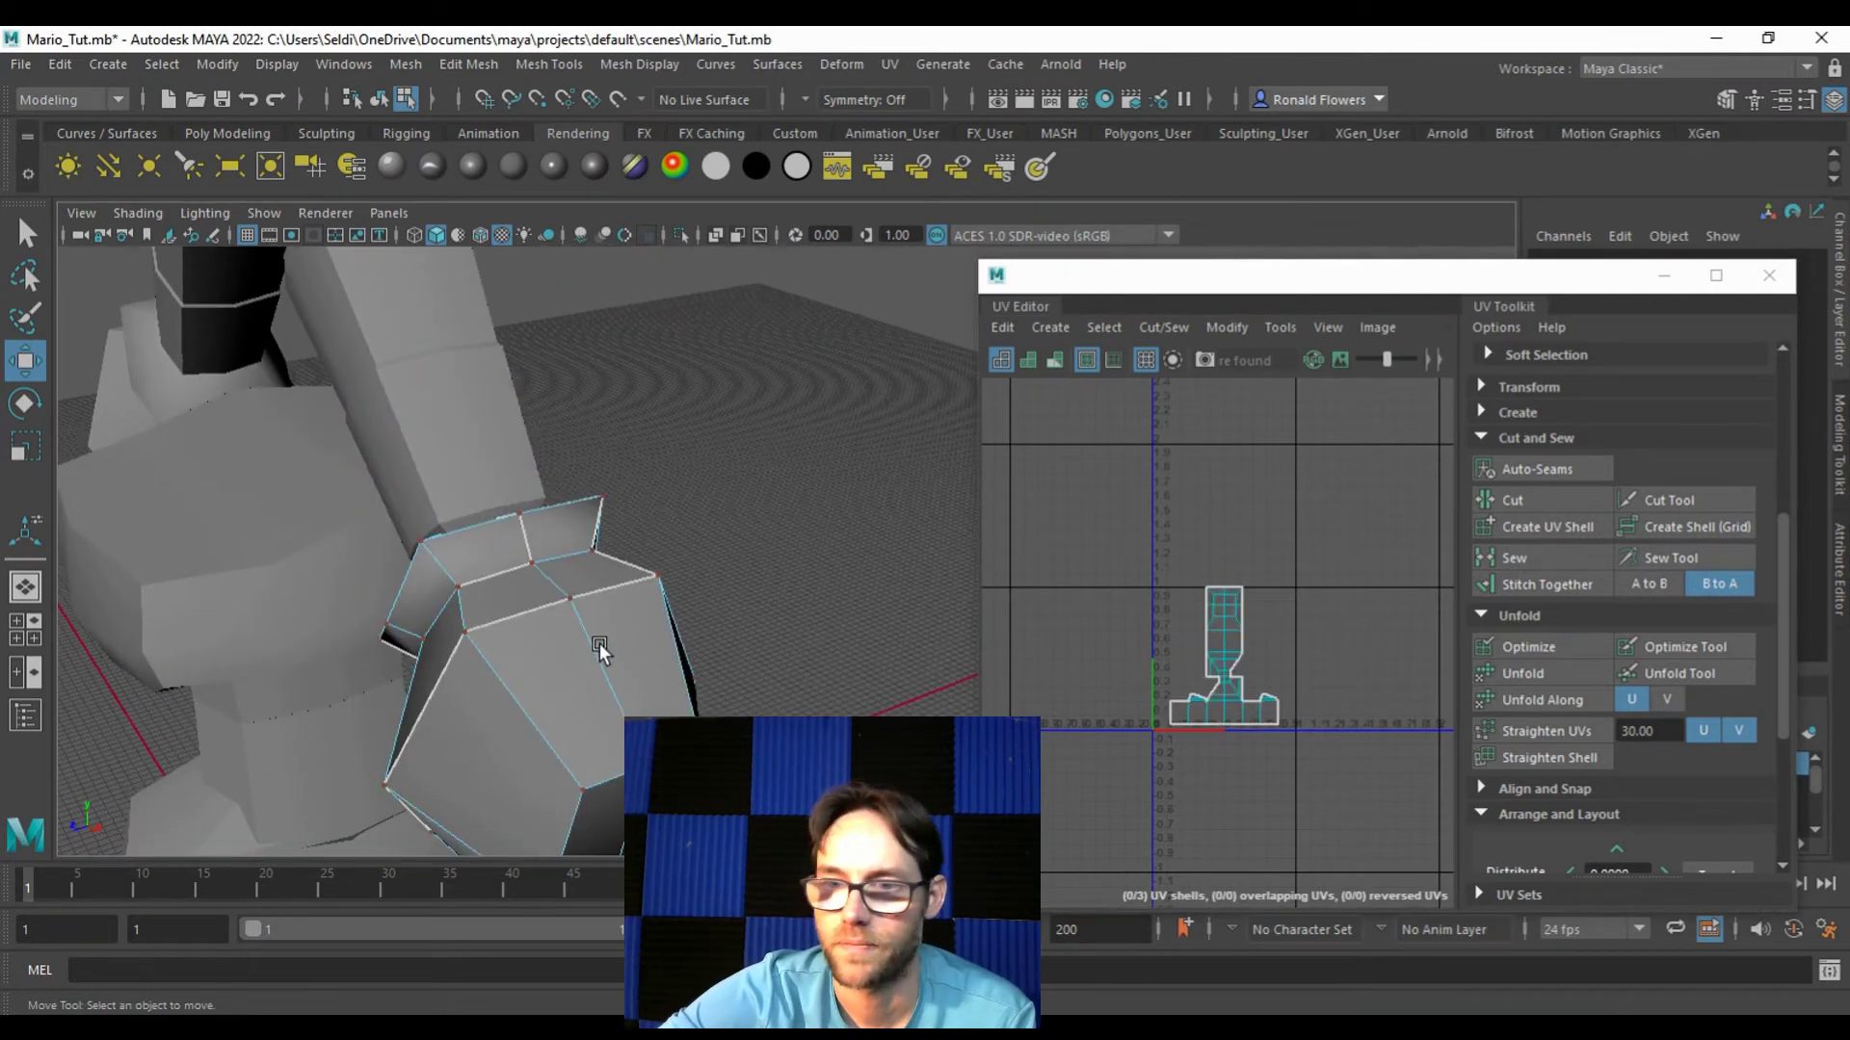
alt+drag(699, 682, 677, 645)
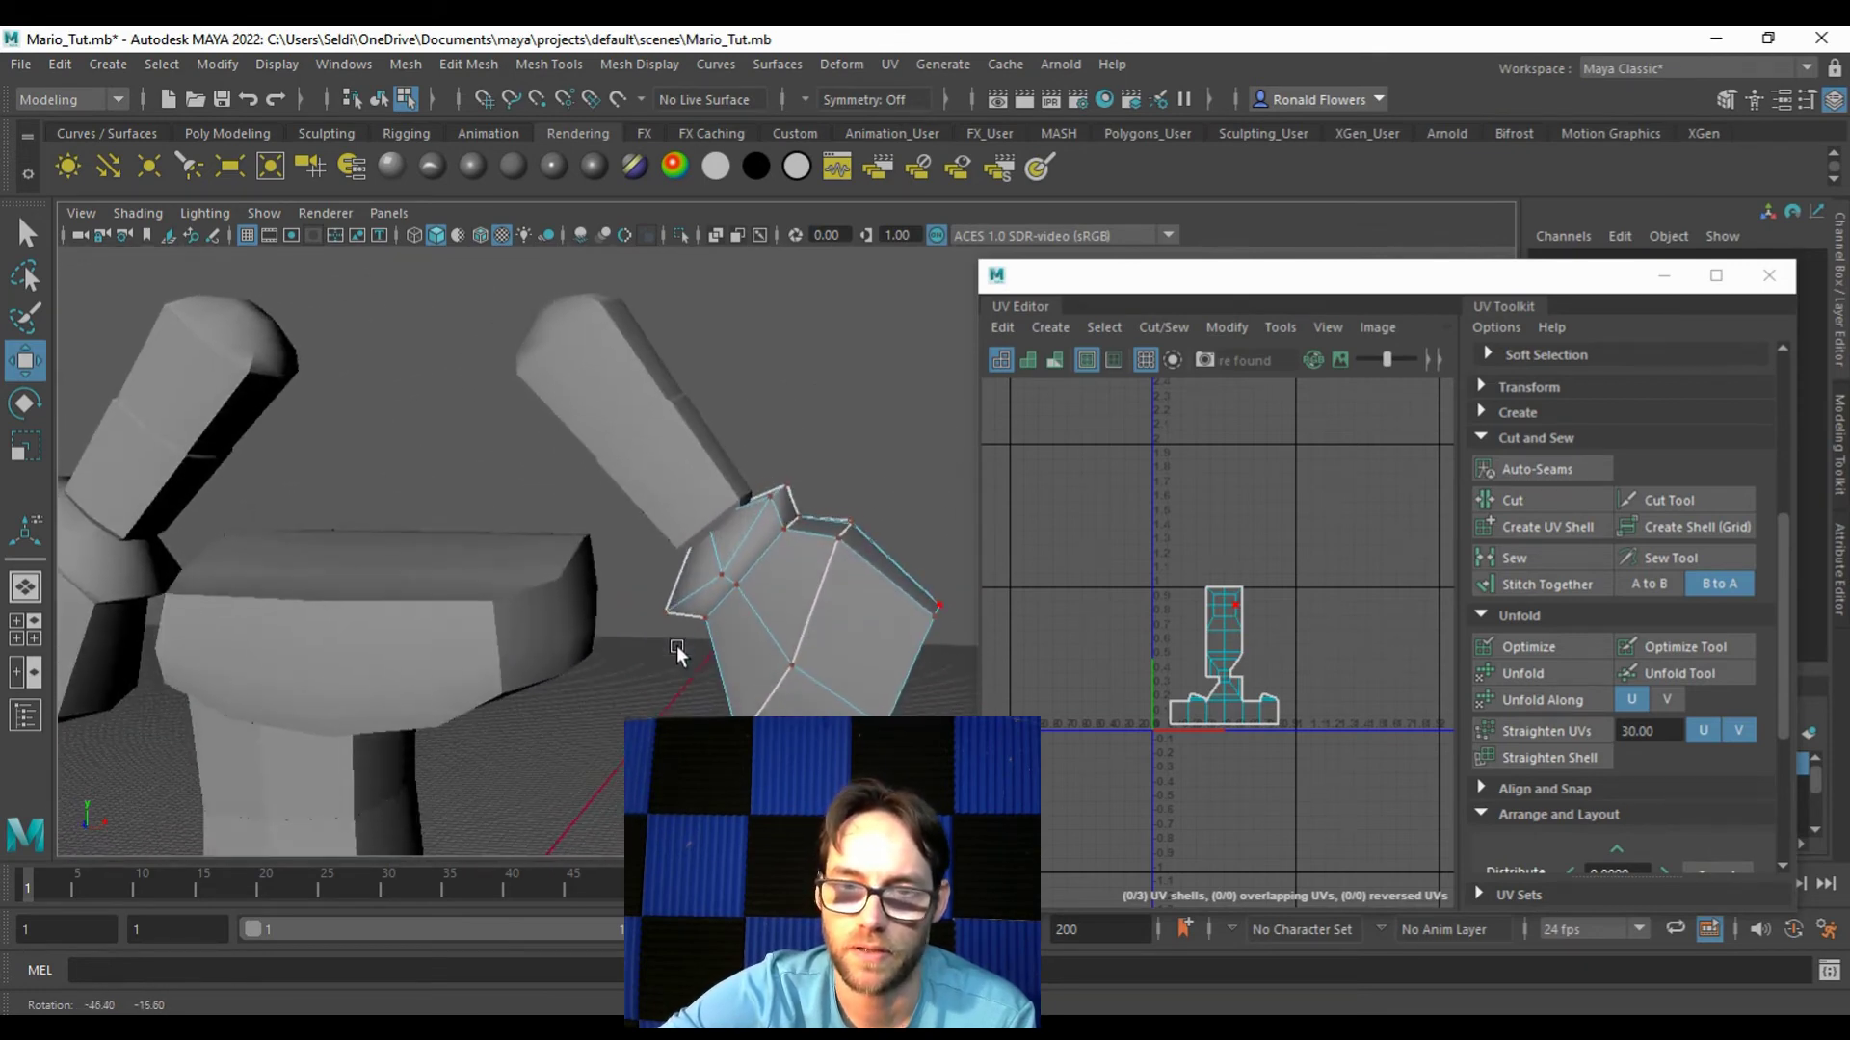
click(865, 564)
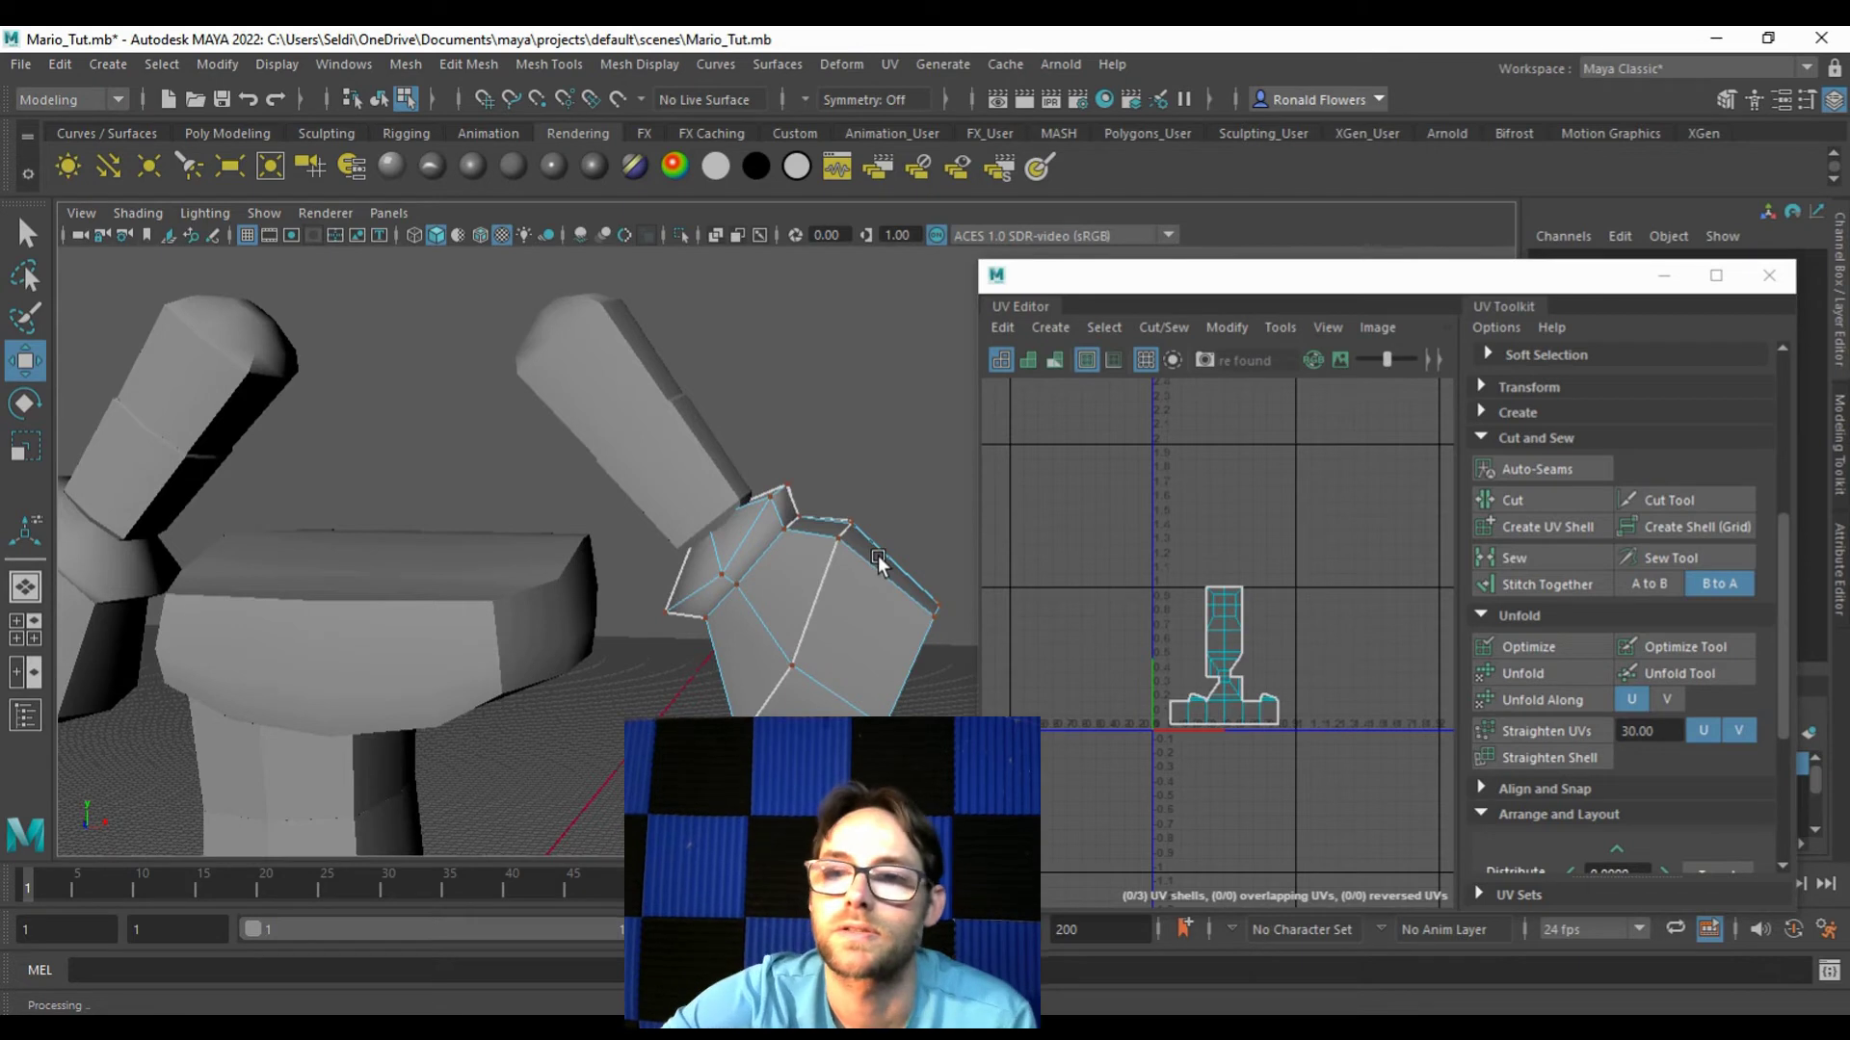
Step: Apply a planar UV projection to the whole hand object through the Planar options
right_click(860, 405)
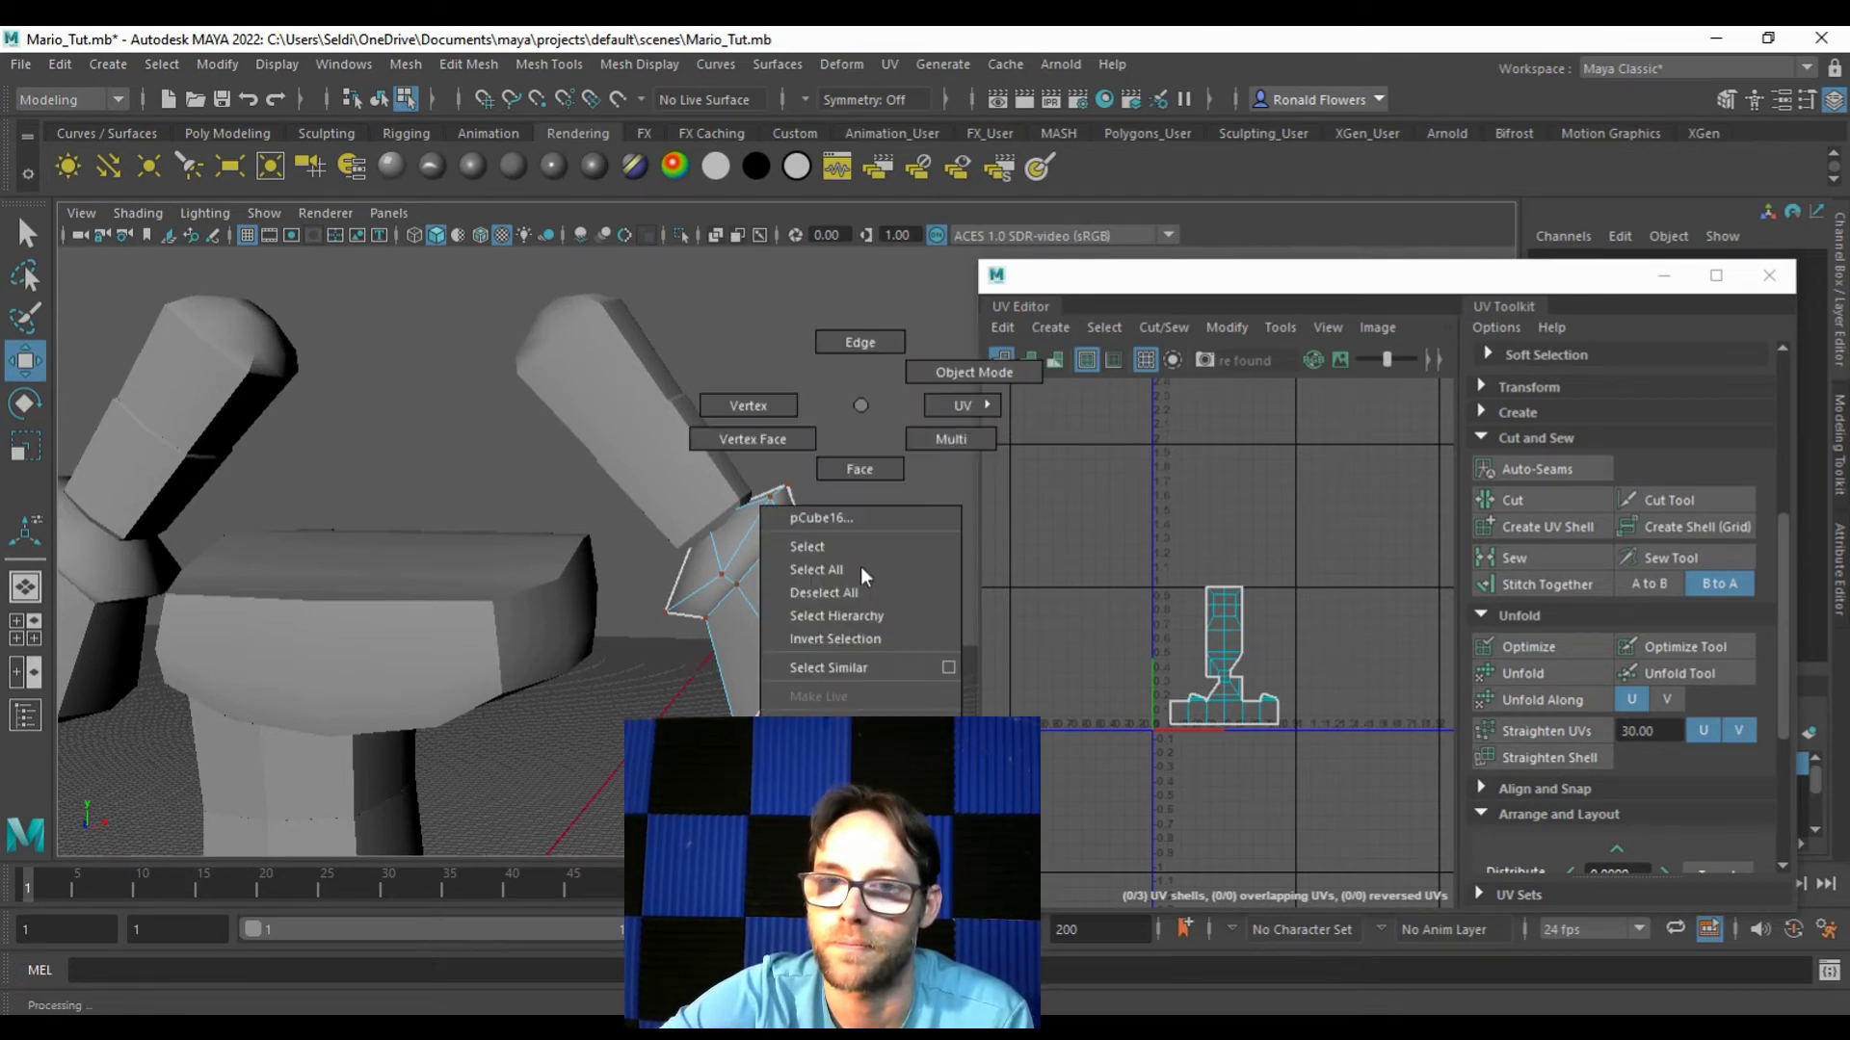
right_drag(859, 566, 982, 371)
click(1053, 328)
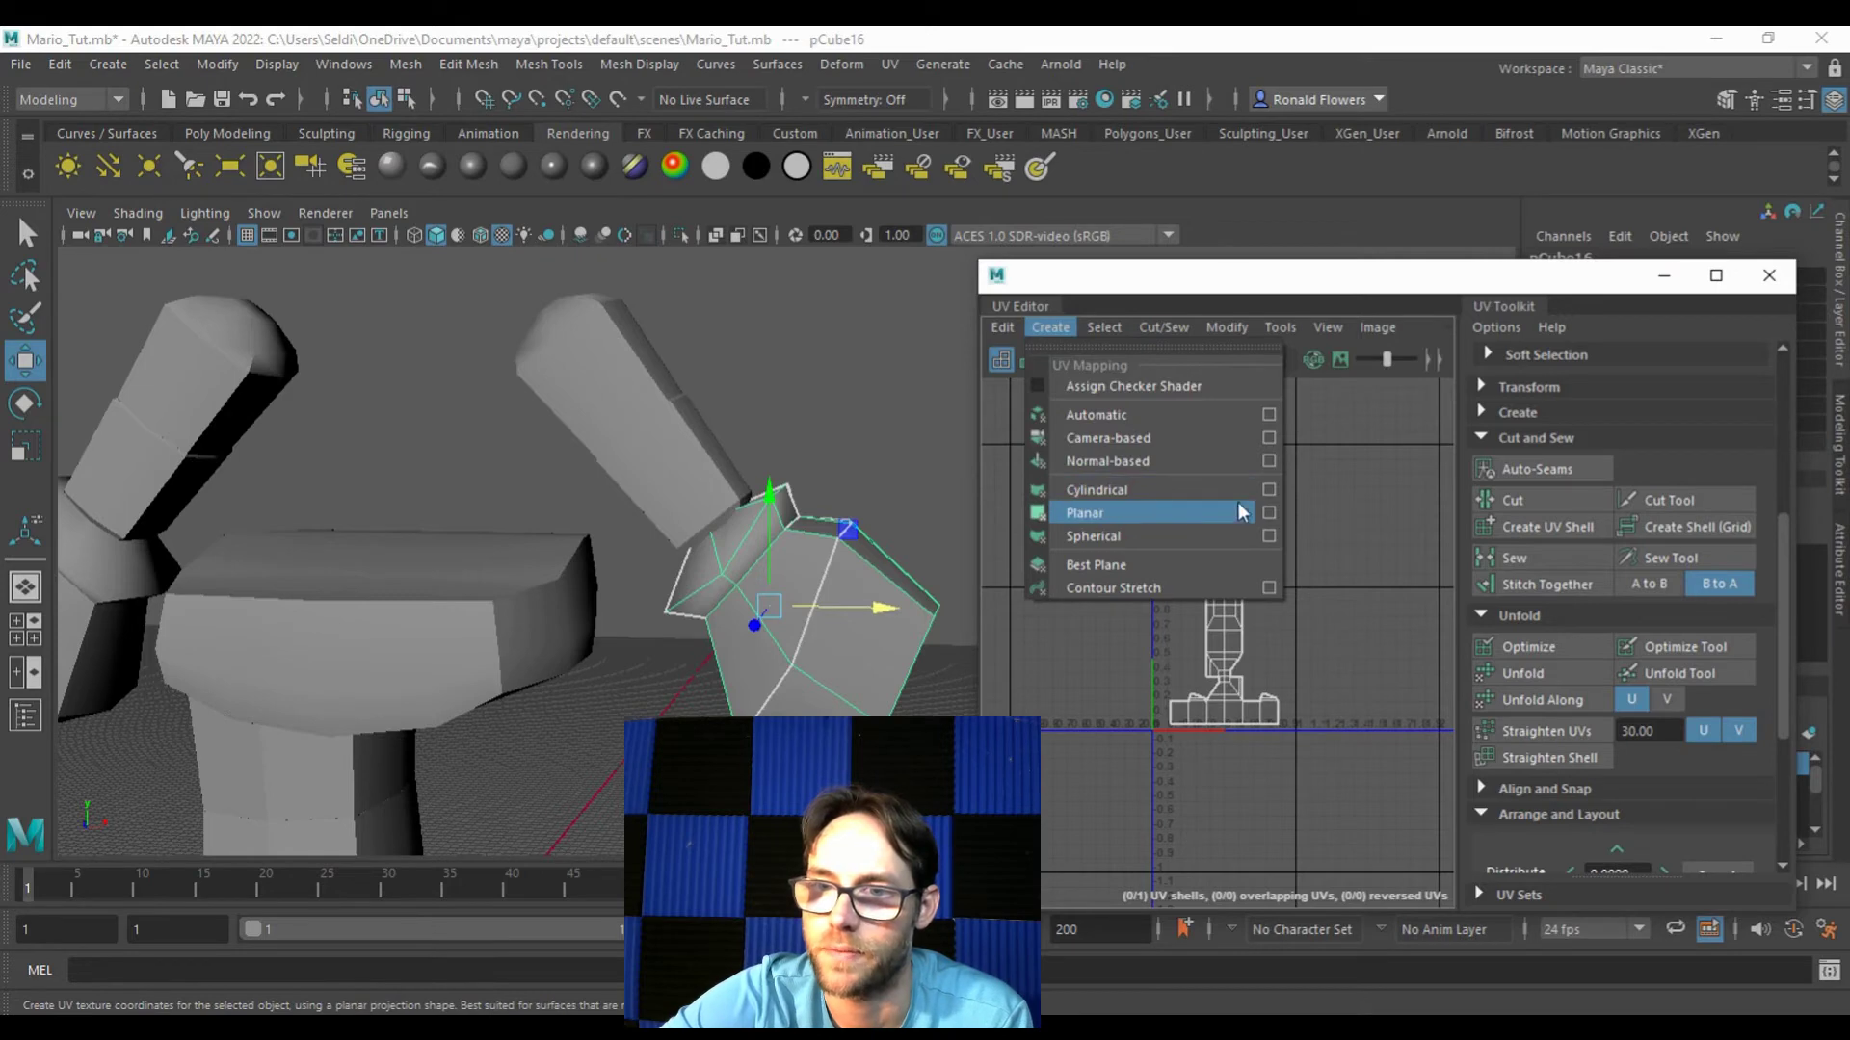
click(1268, 513)
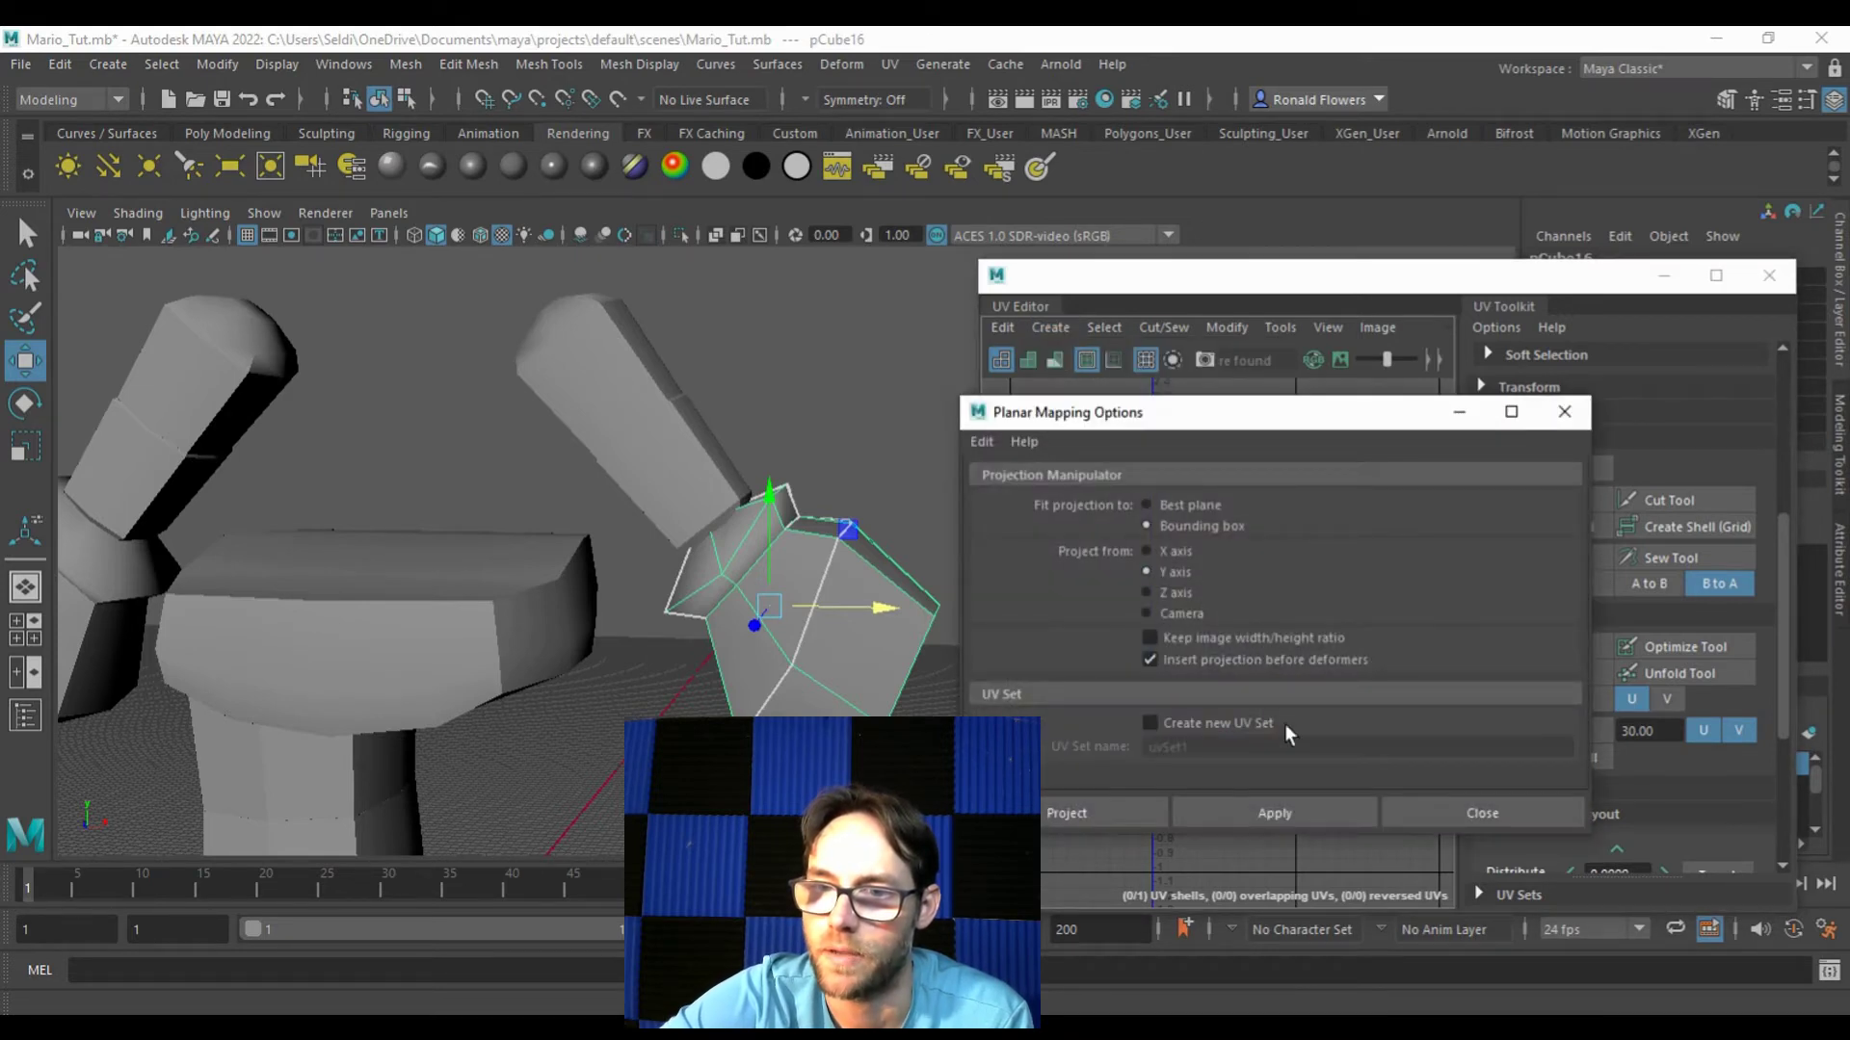
click(1278, 811)
click(1486, 811)
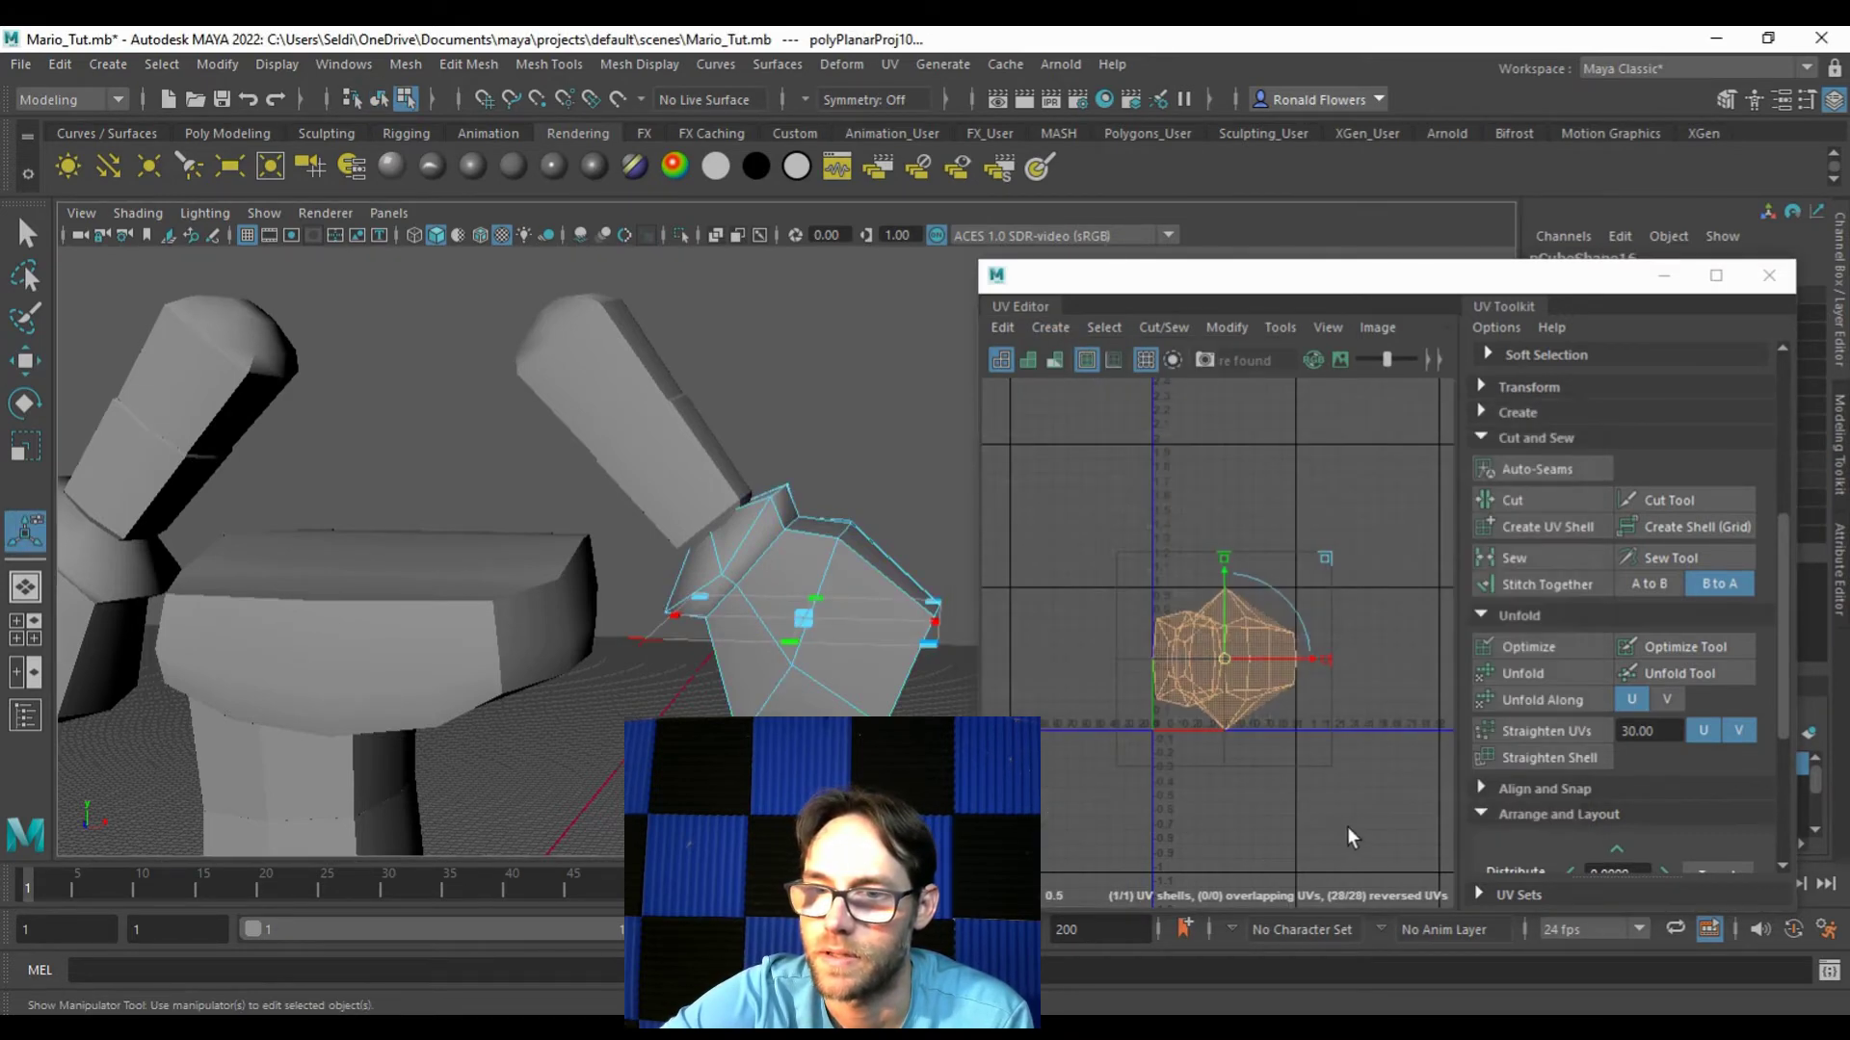
click(1135, 676)
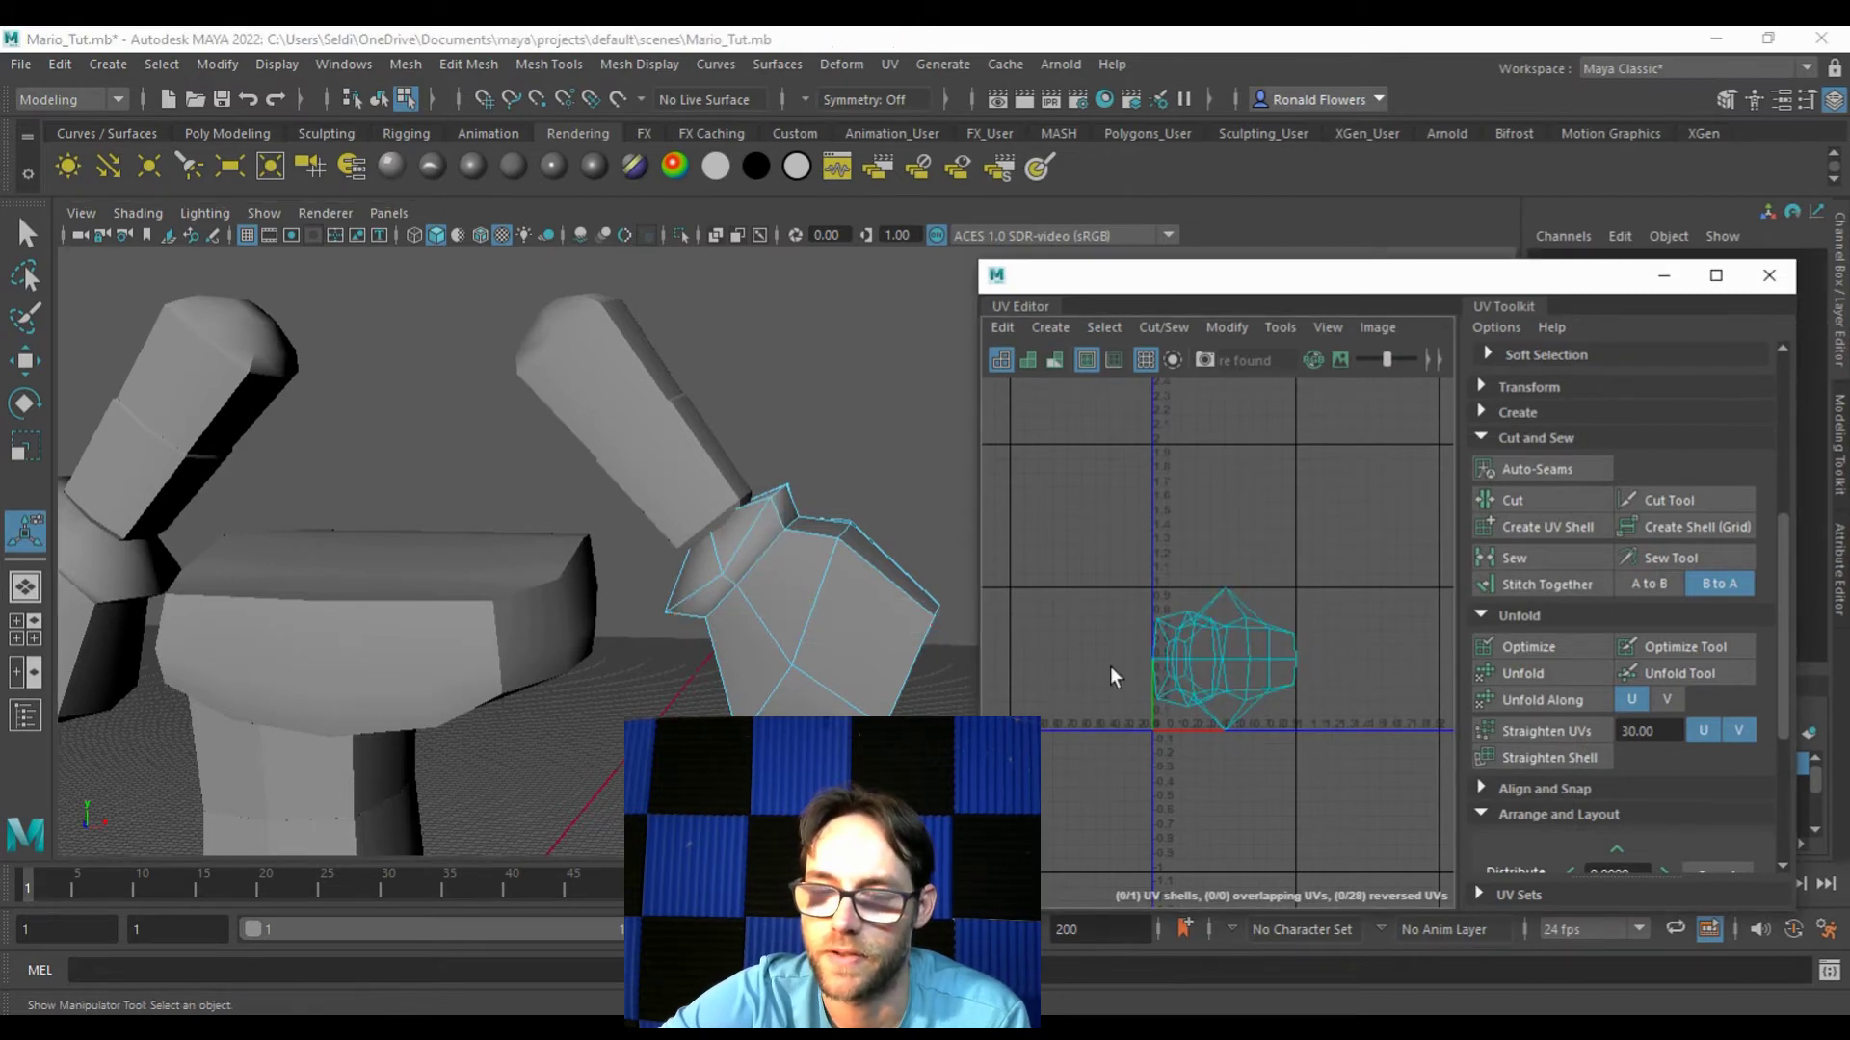
alt+drag(850, 663, 660, 495)
right_drag(669, 404, 668, 347)
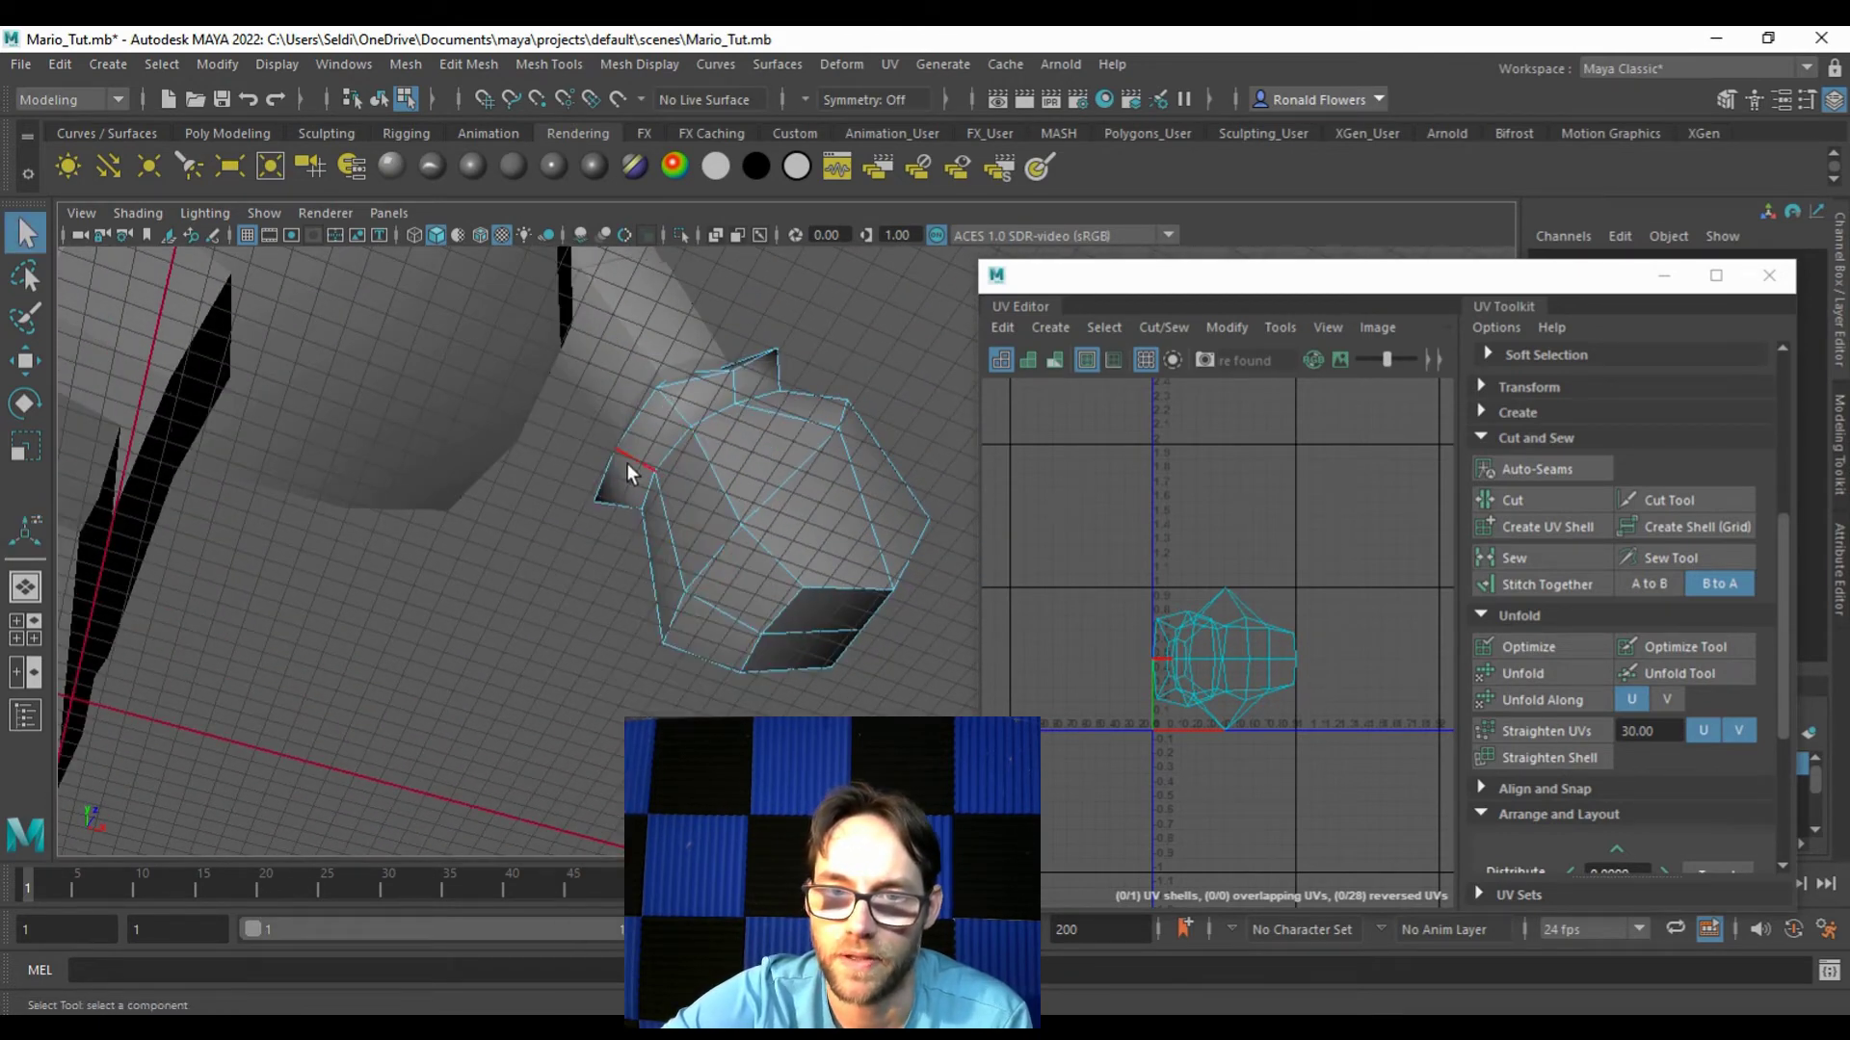
Step: Select seam edges along the hand and unfold its UVs
click(642, 482)
shift+click(655, 500)
shift+click(694, 607)
shift+click(757, 632)
shift+click(750, 666)
alt+drag(825, 651, 704, 671)
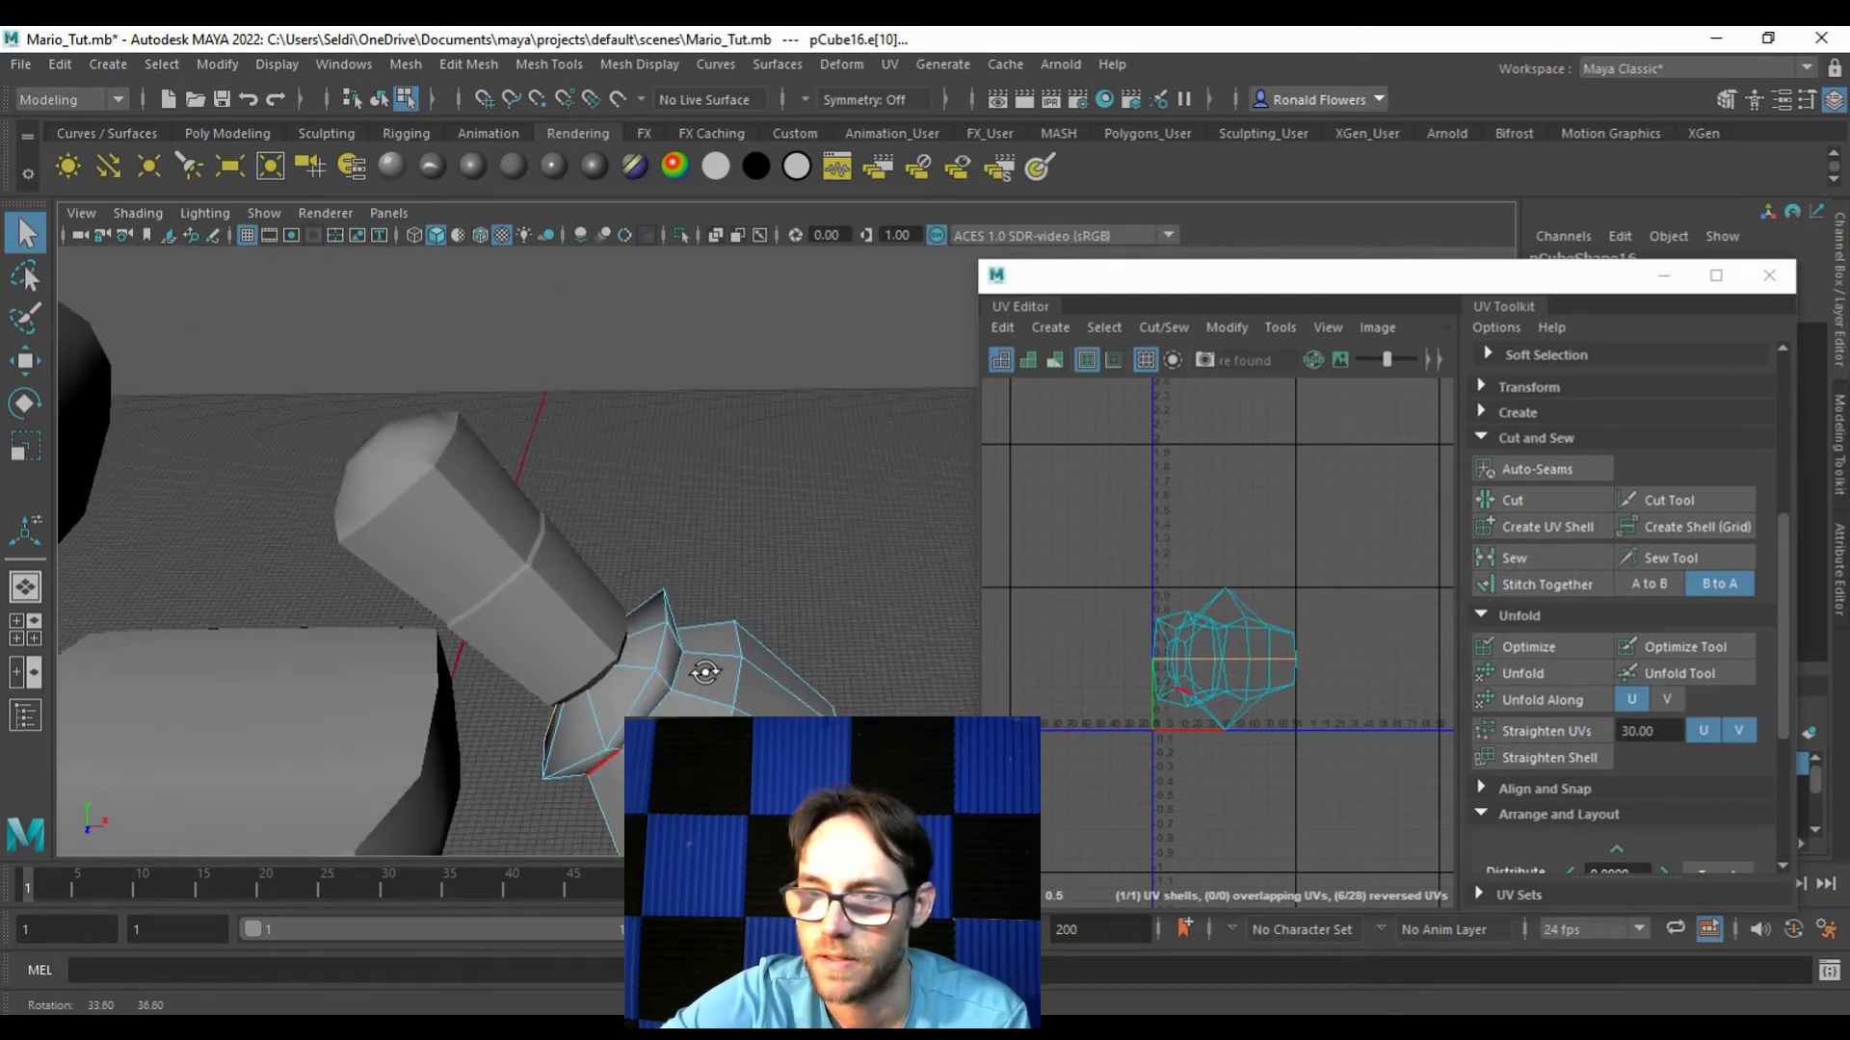
click(724, 685)
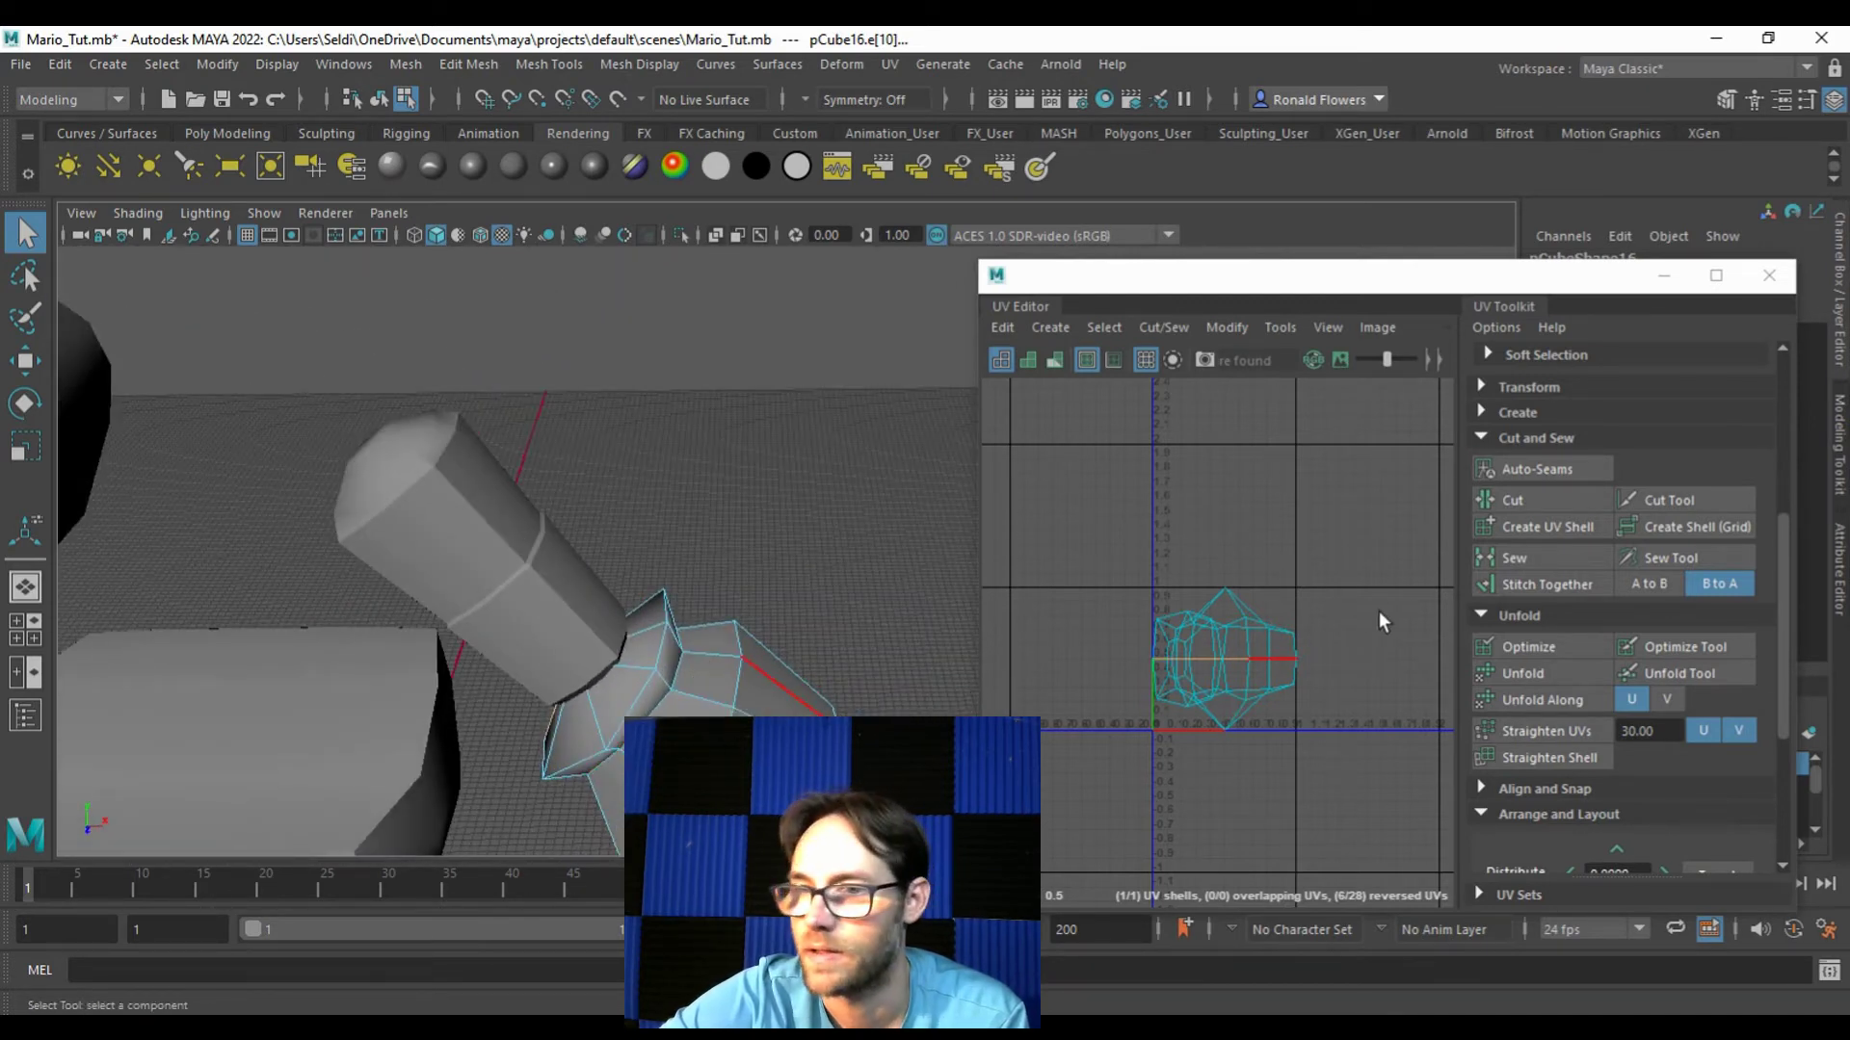
click(1524, 675)
Step: Select the hand's whole UV shell and unfold it again
right_drag(1265, 650, 1366, 651)
drag(1137, 573, 1339, 721)
click(1574, 678)
click(1345, 727)
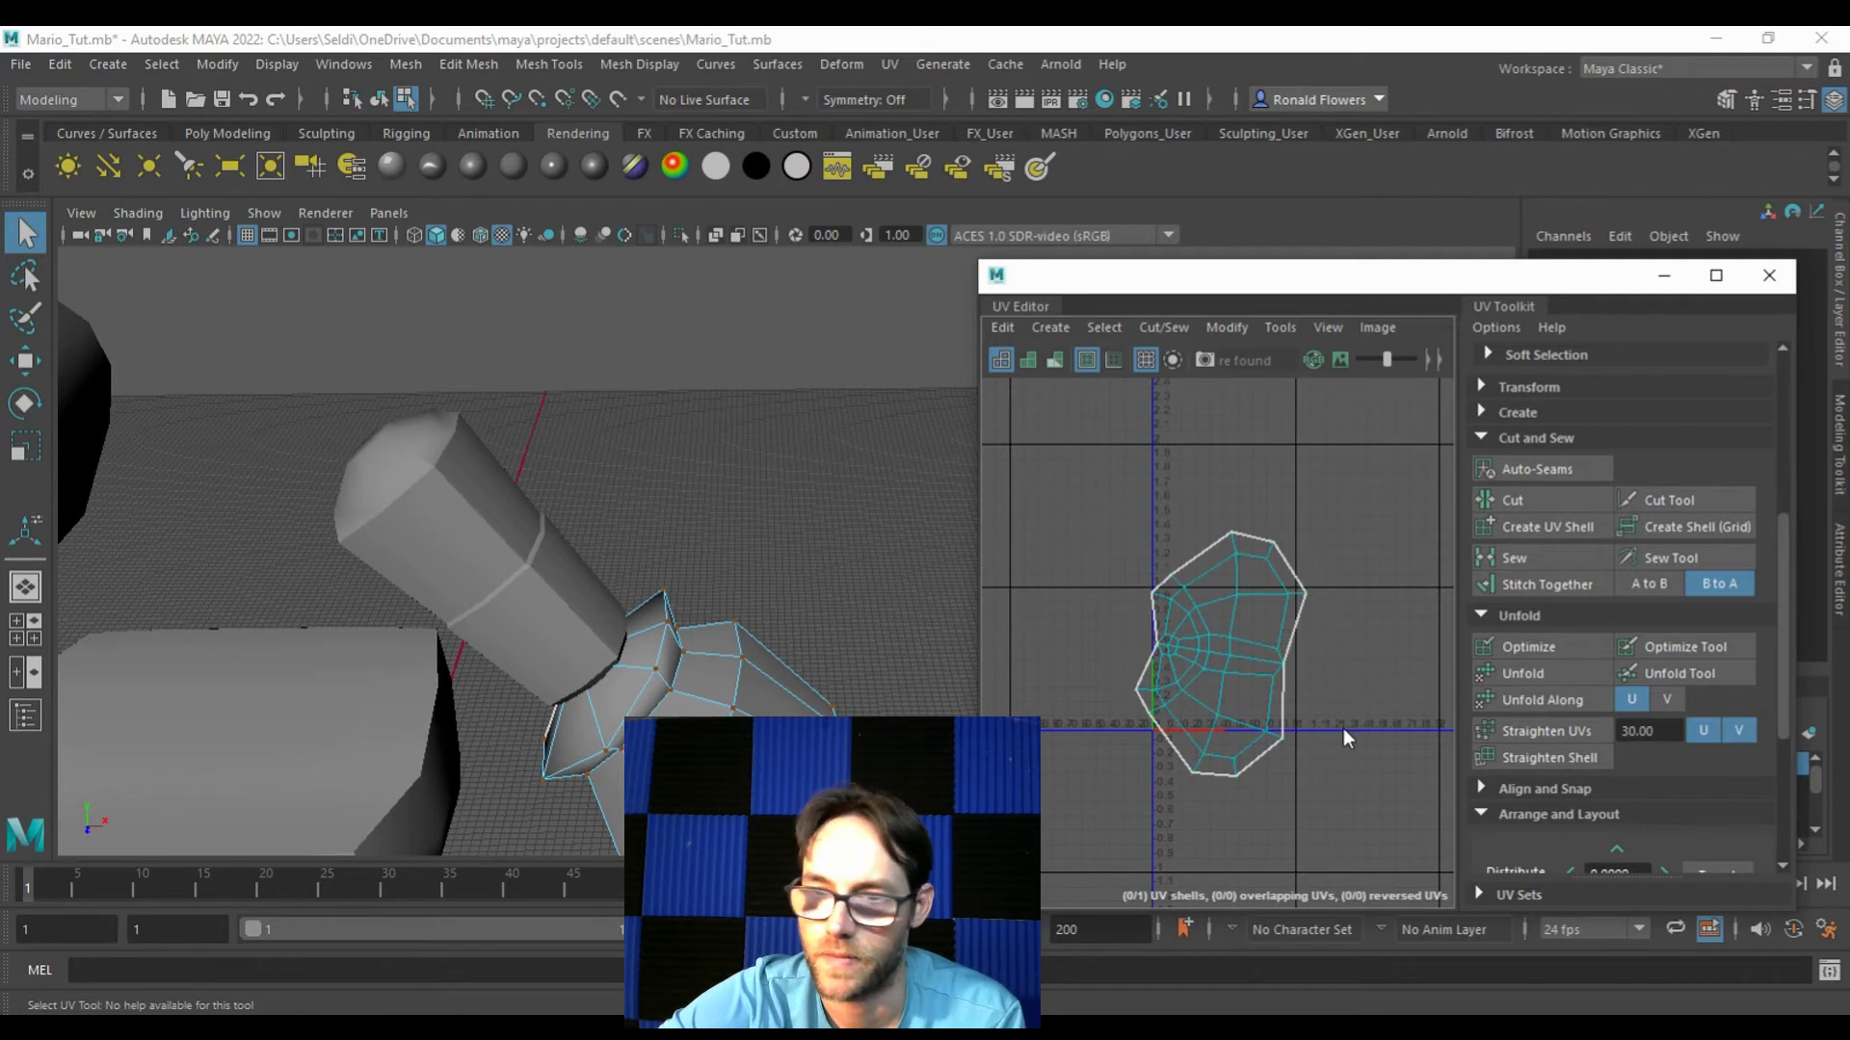
scroll(1343, 728, up, 2)
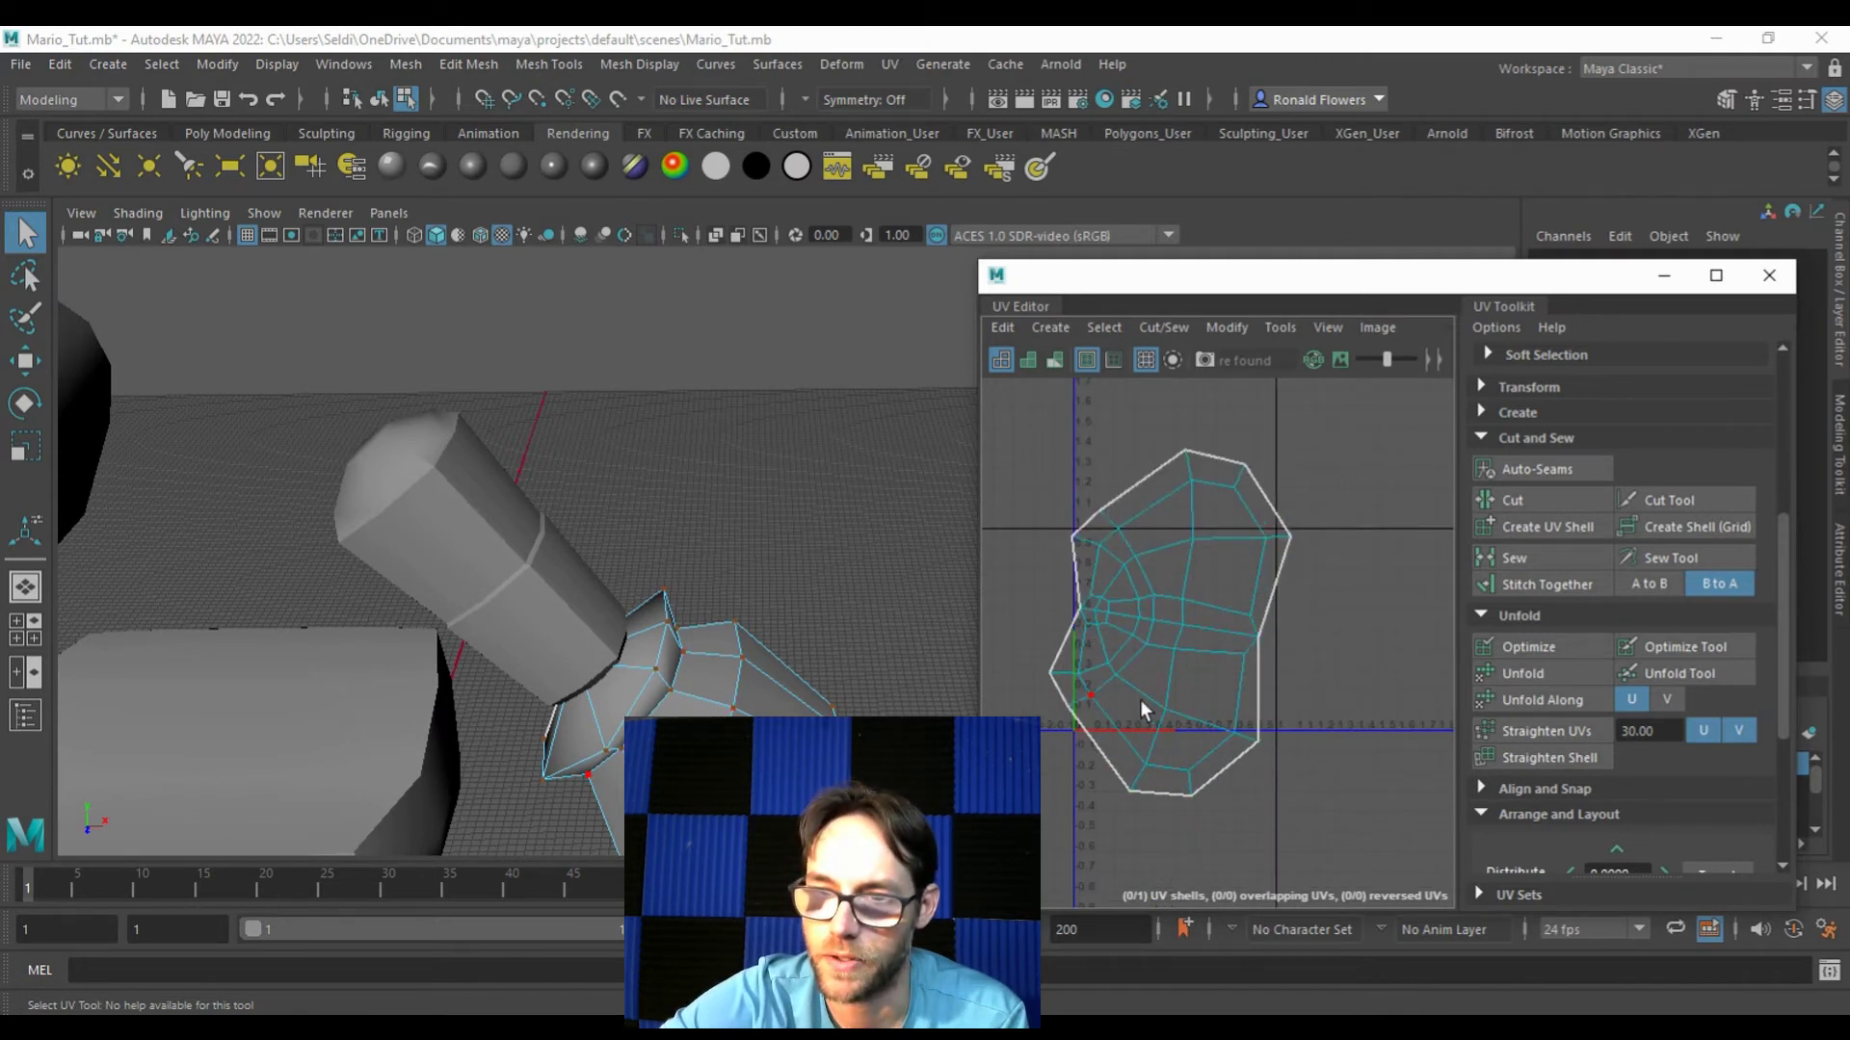
Step: Rotate the hand shell upright and lay it out in the 0–1 square
key(e)
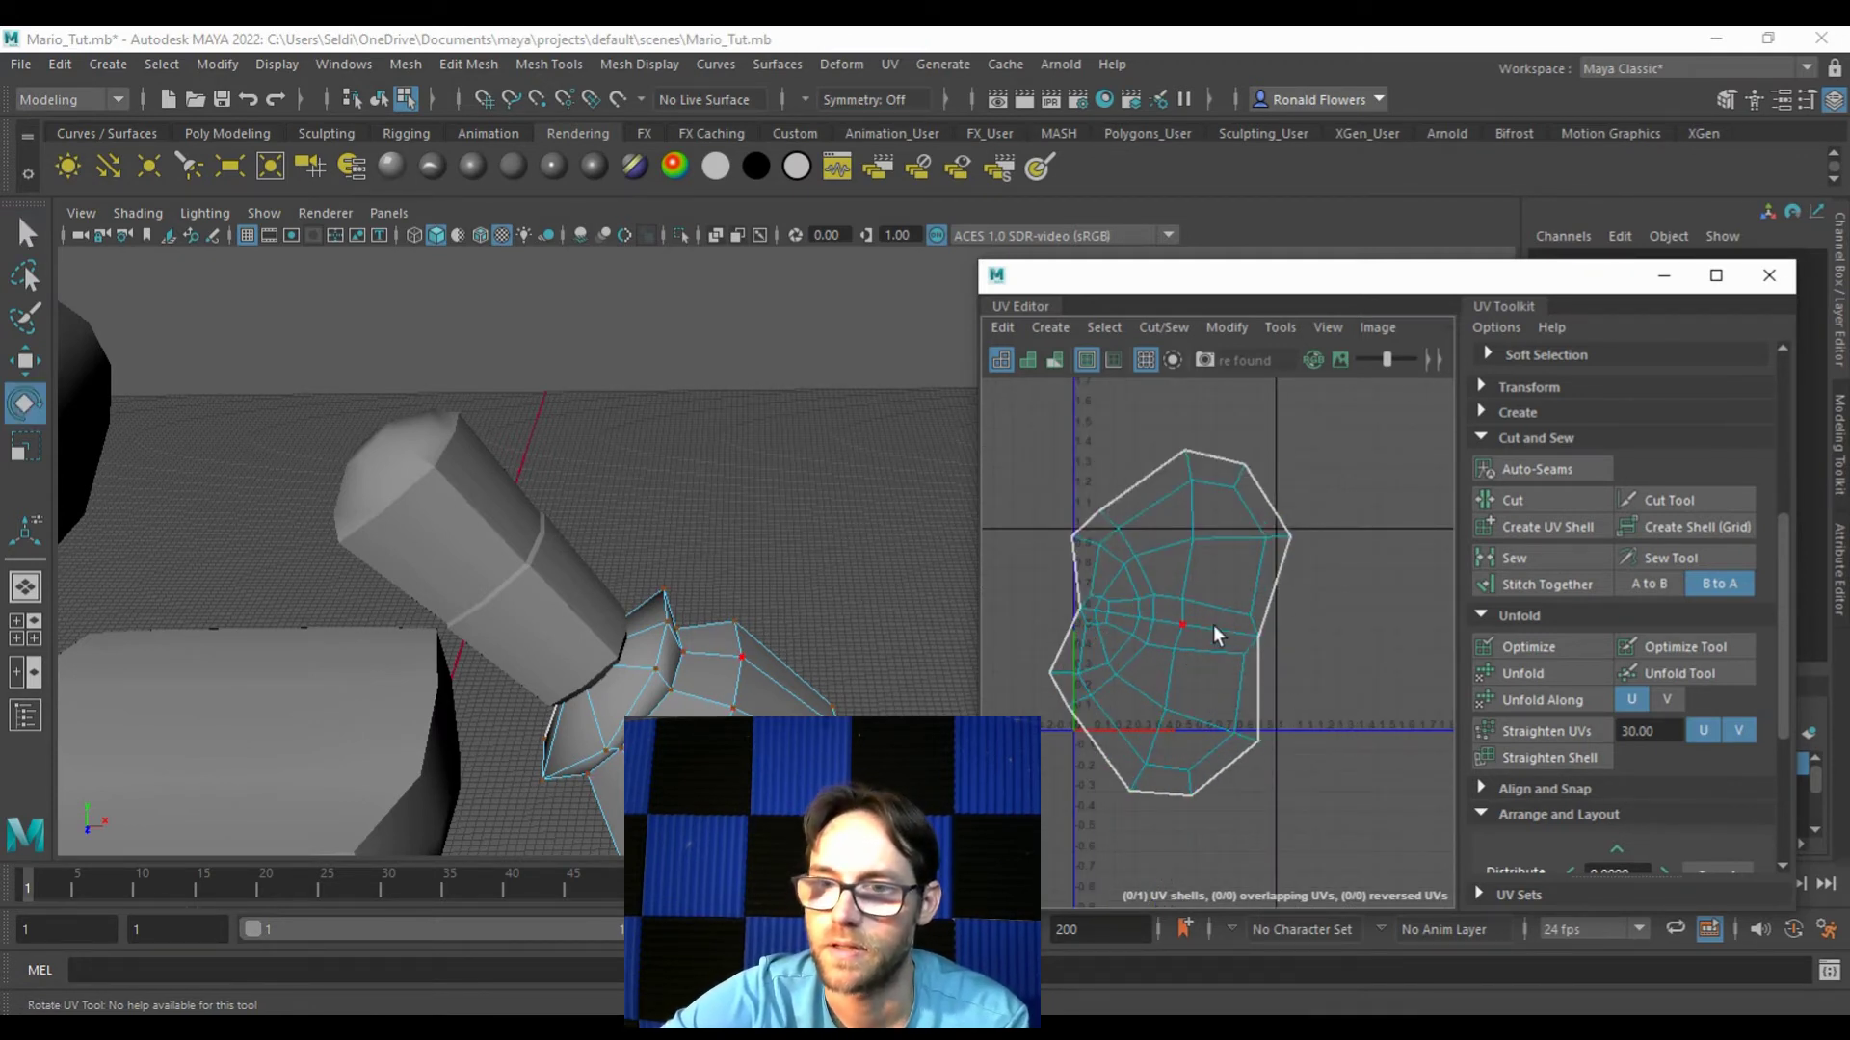
double_click(1243, 651)
drag(1185, 535, 1277, 622)
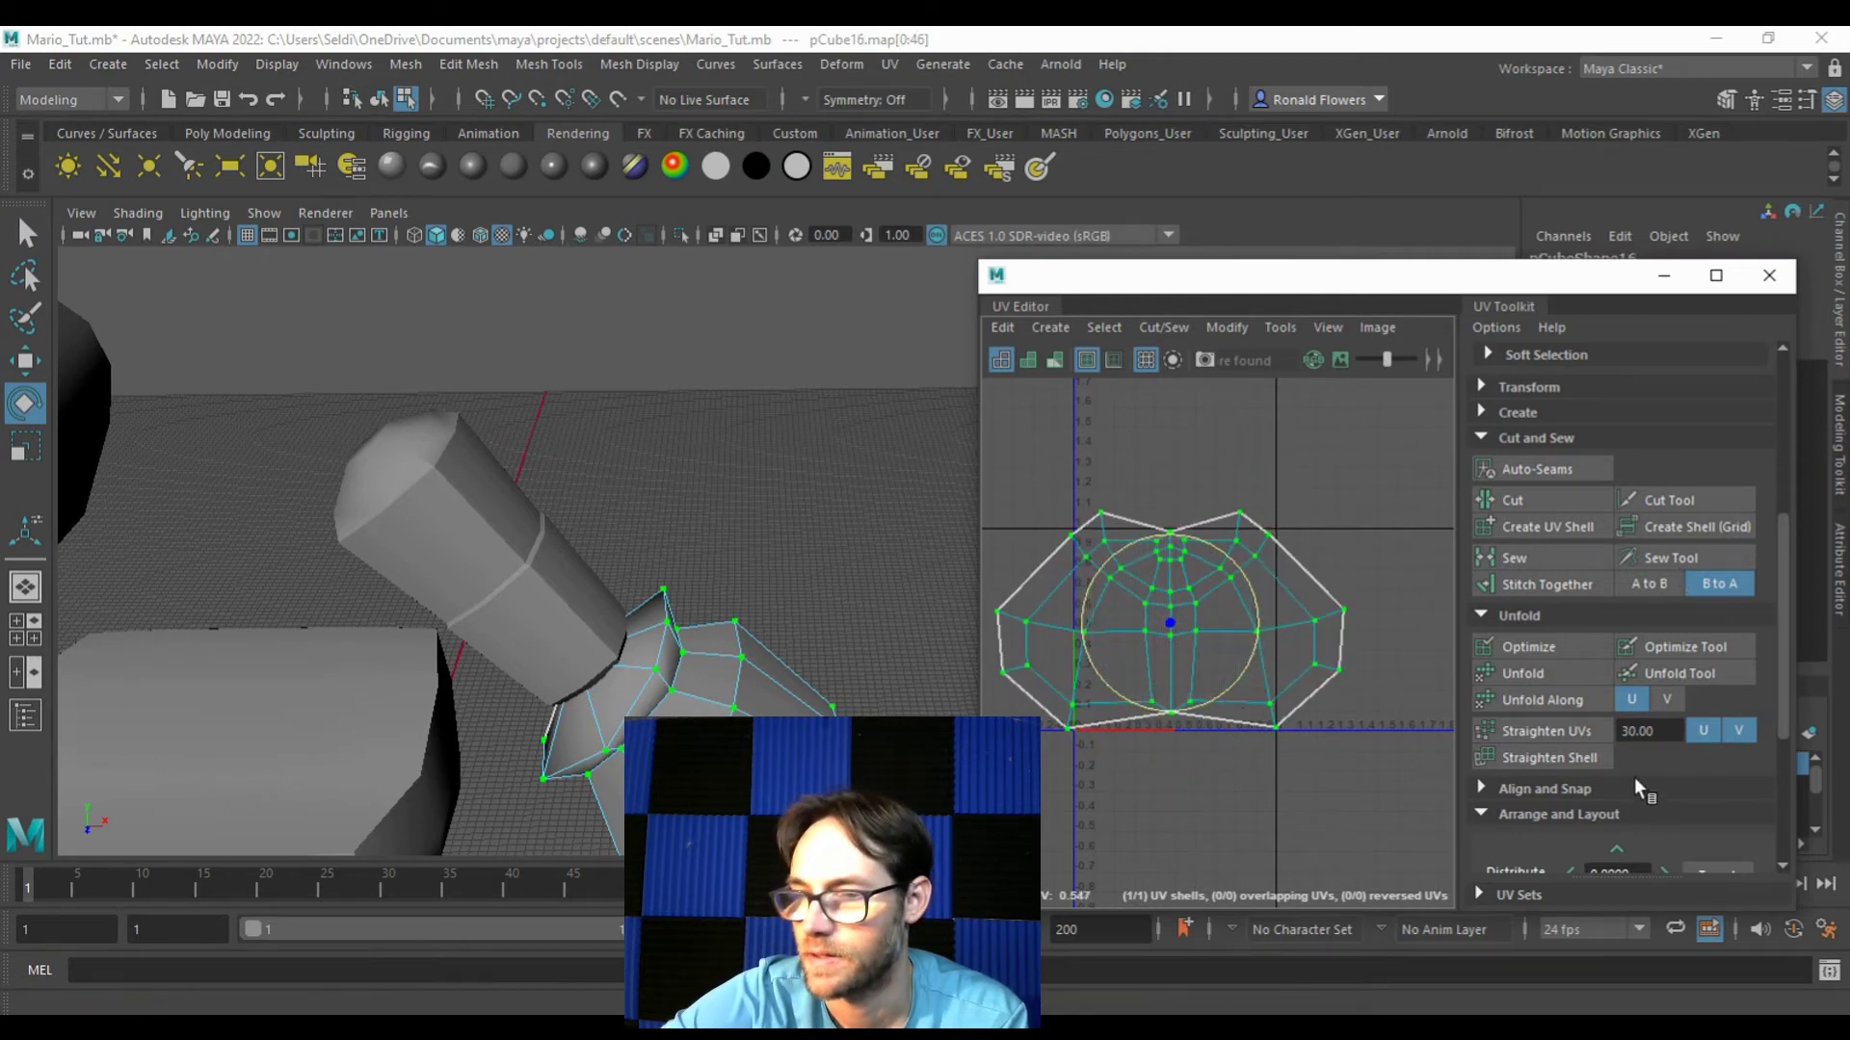
scroll(1627, 761, down, 5)
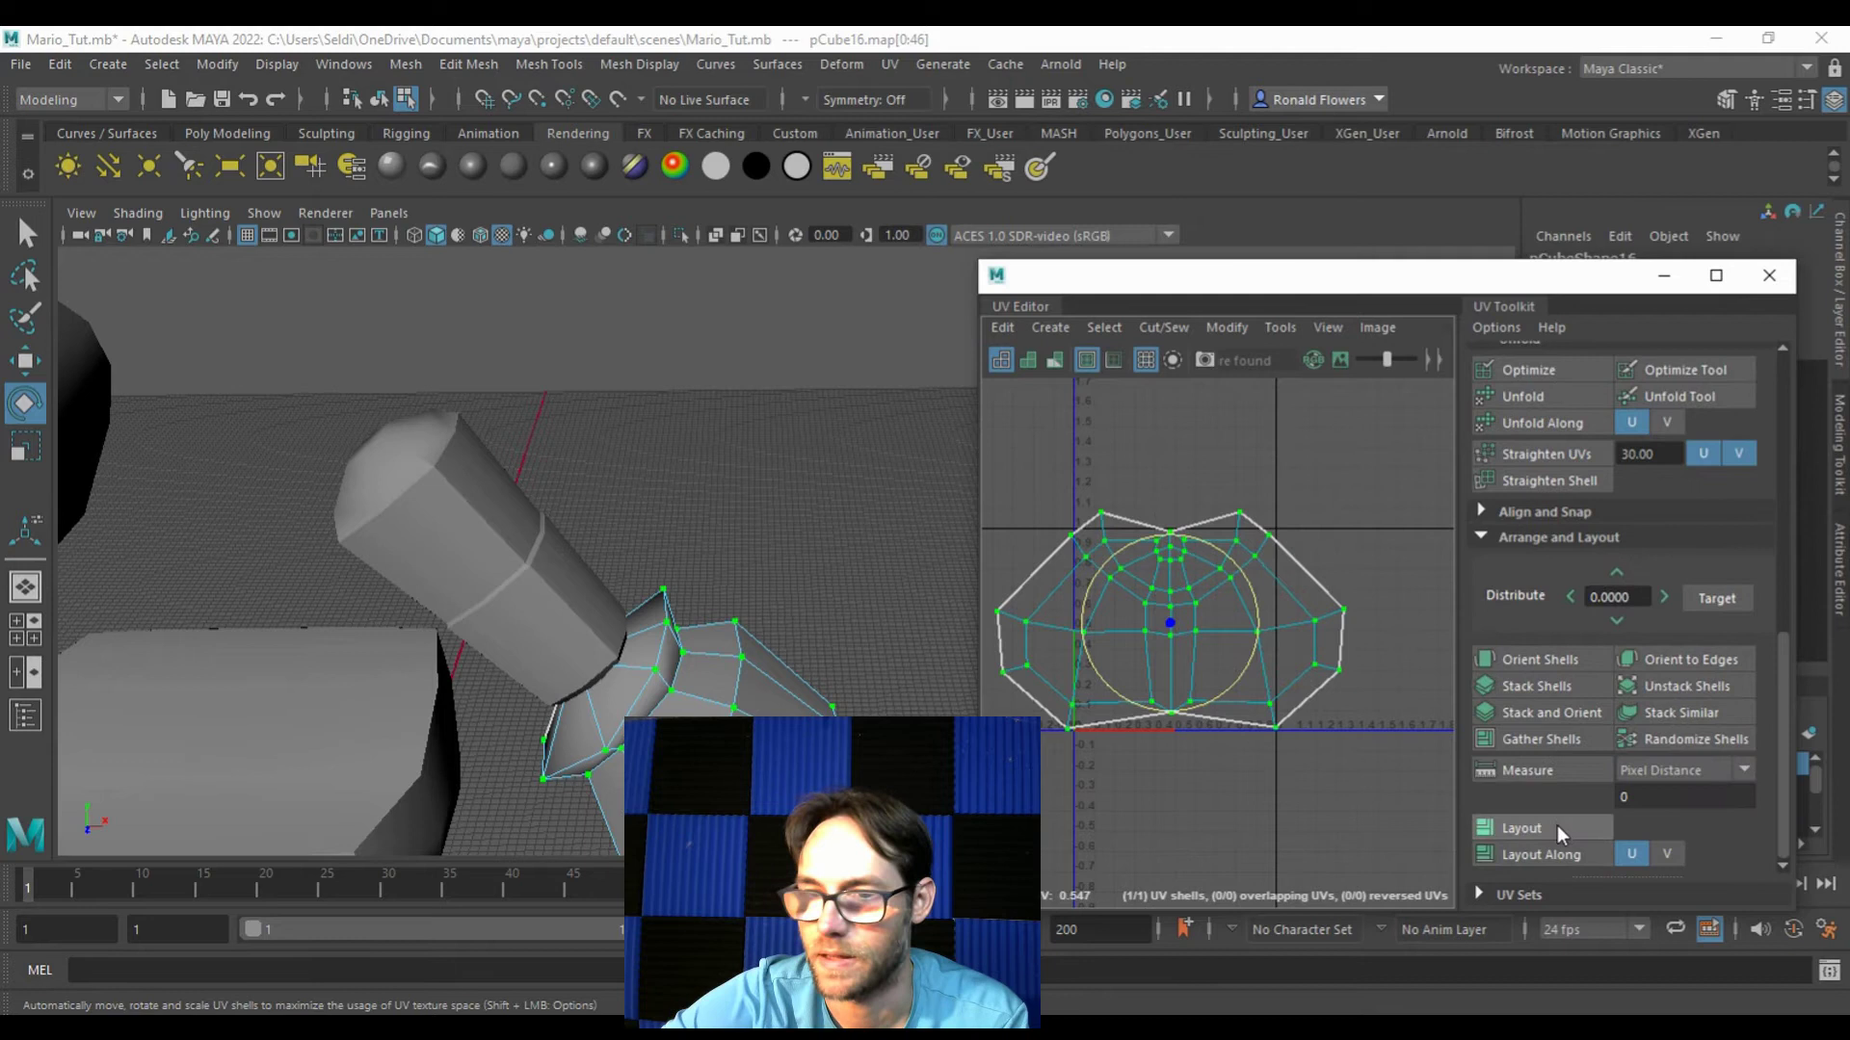
click(1557, 825)
Step: Make the hand shell slightly narrower and move it up a little
key(r)
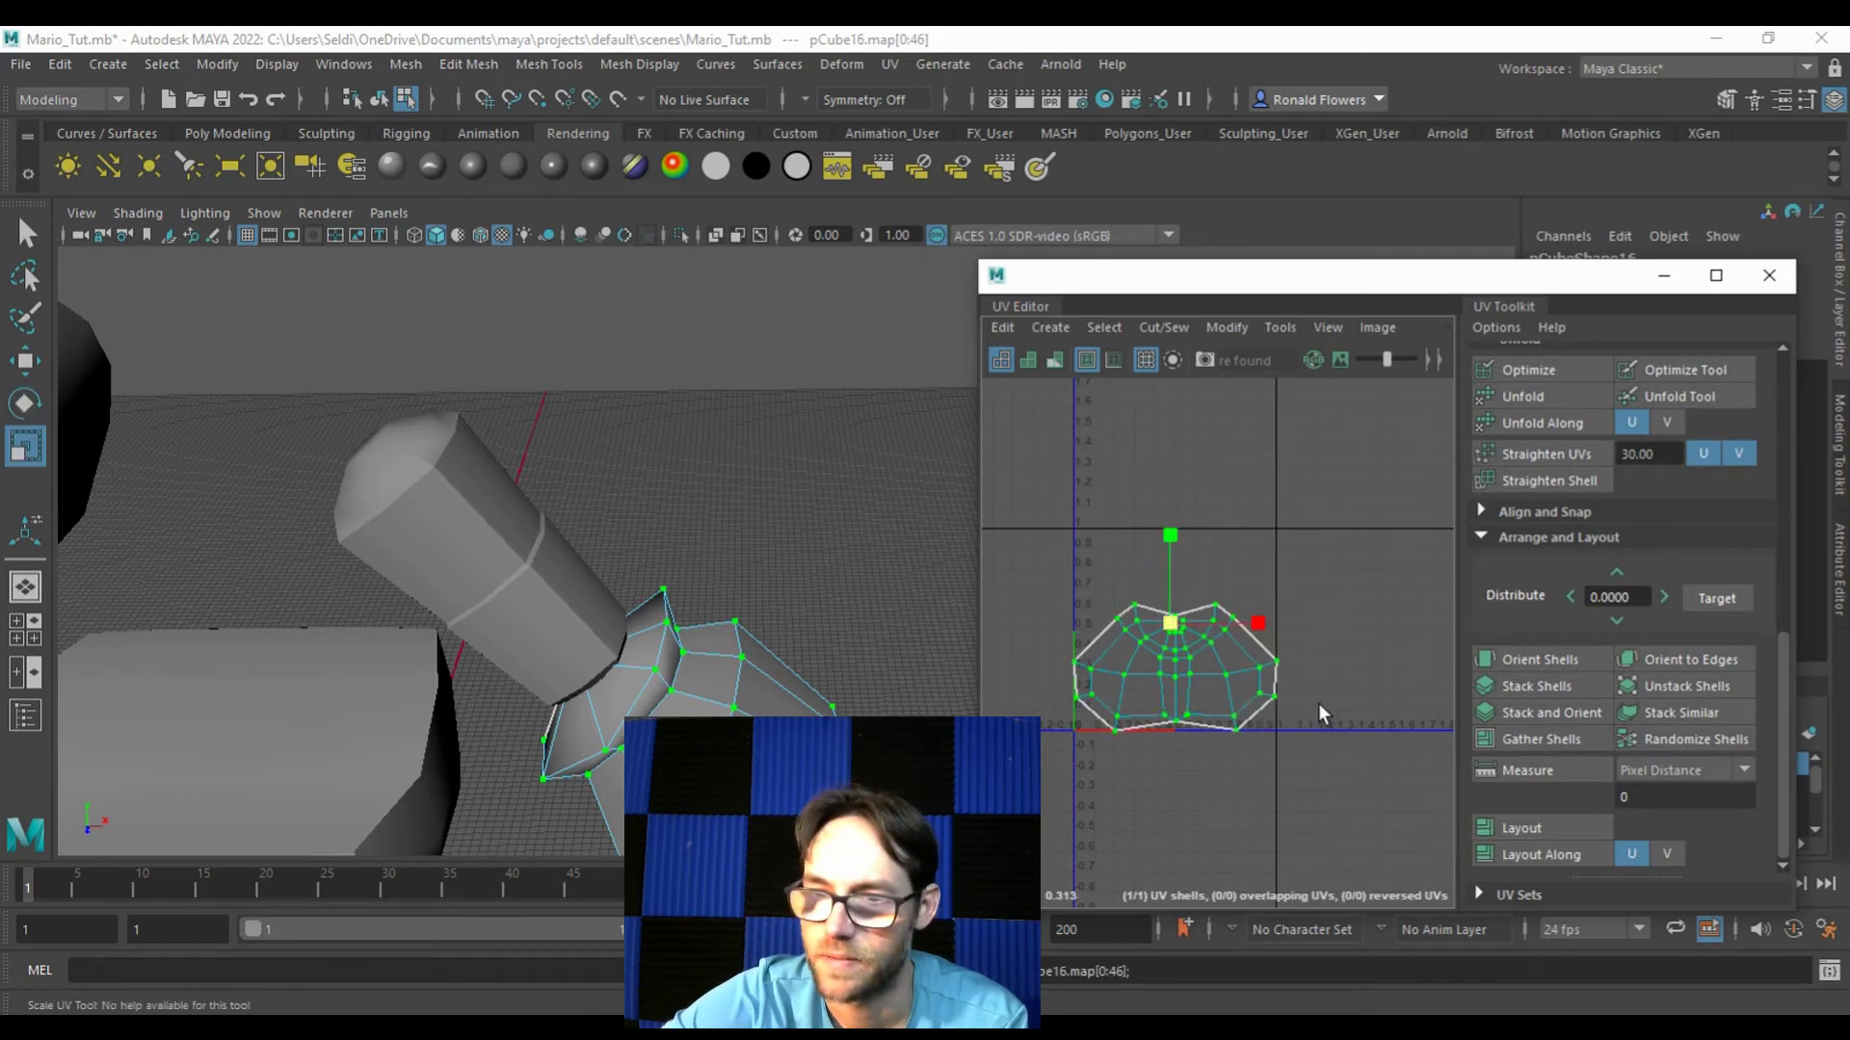
drag(1172, 667, 1170, 668)
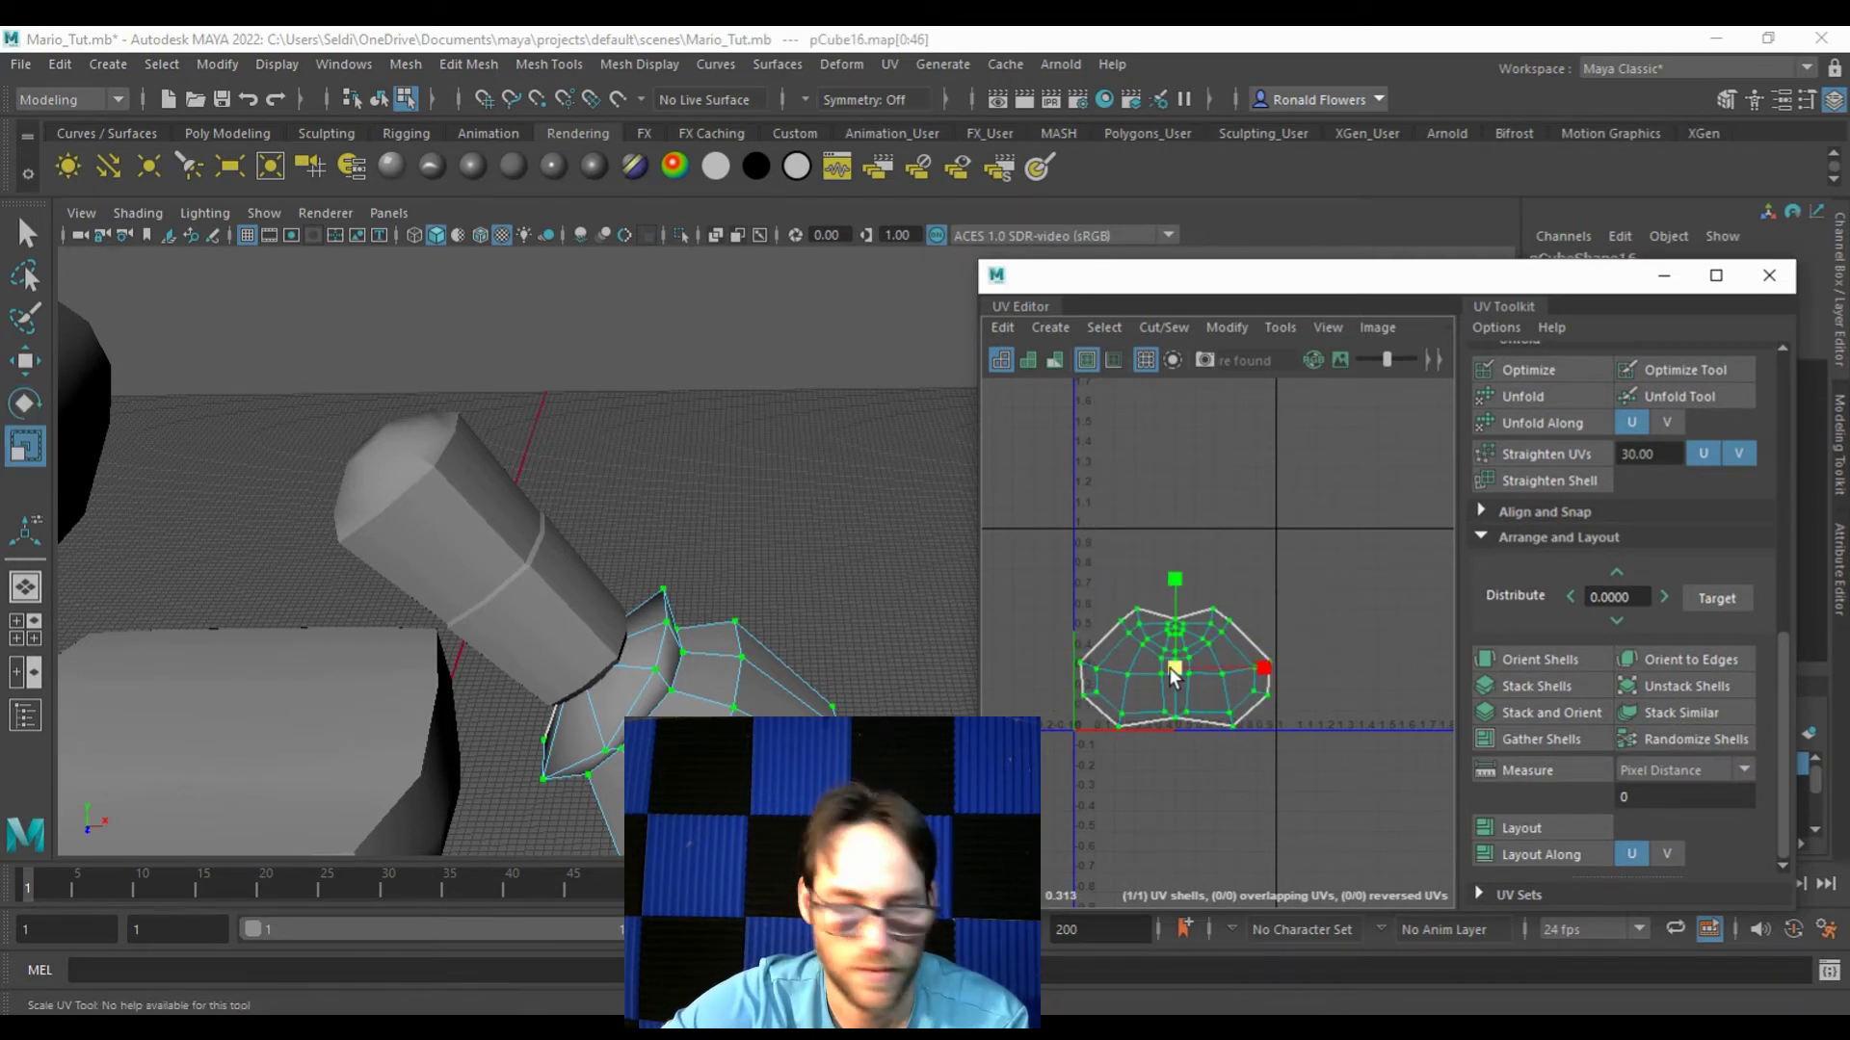
key(w)
drag(1173, 603, 1171, 582)
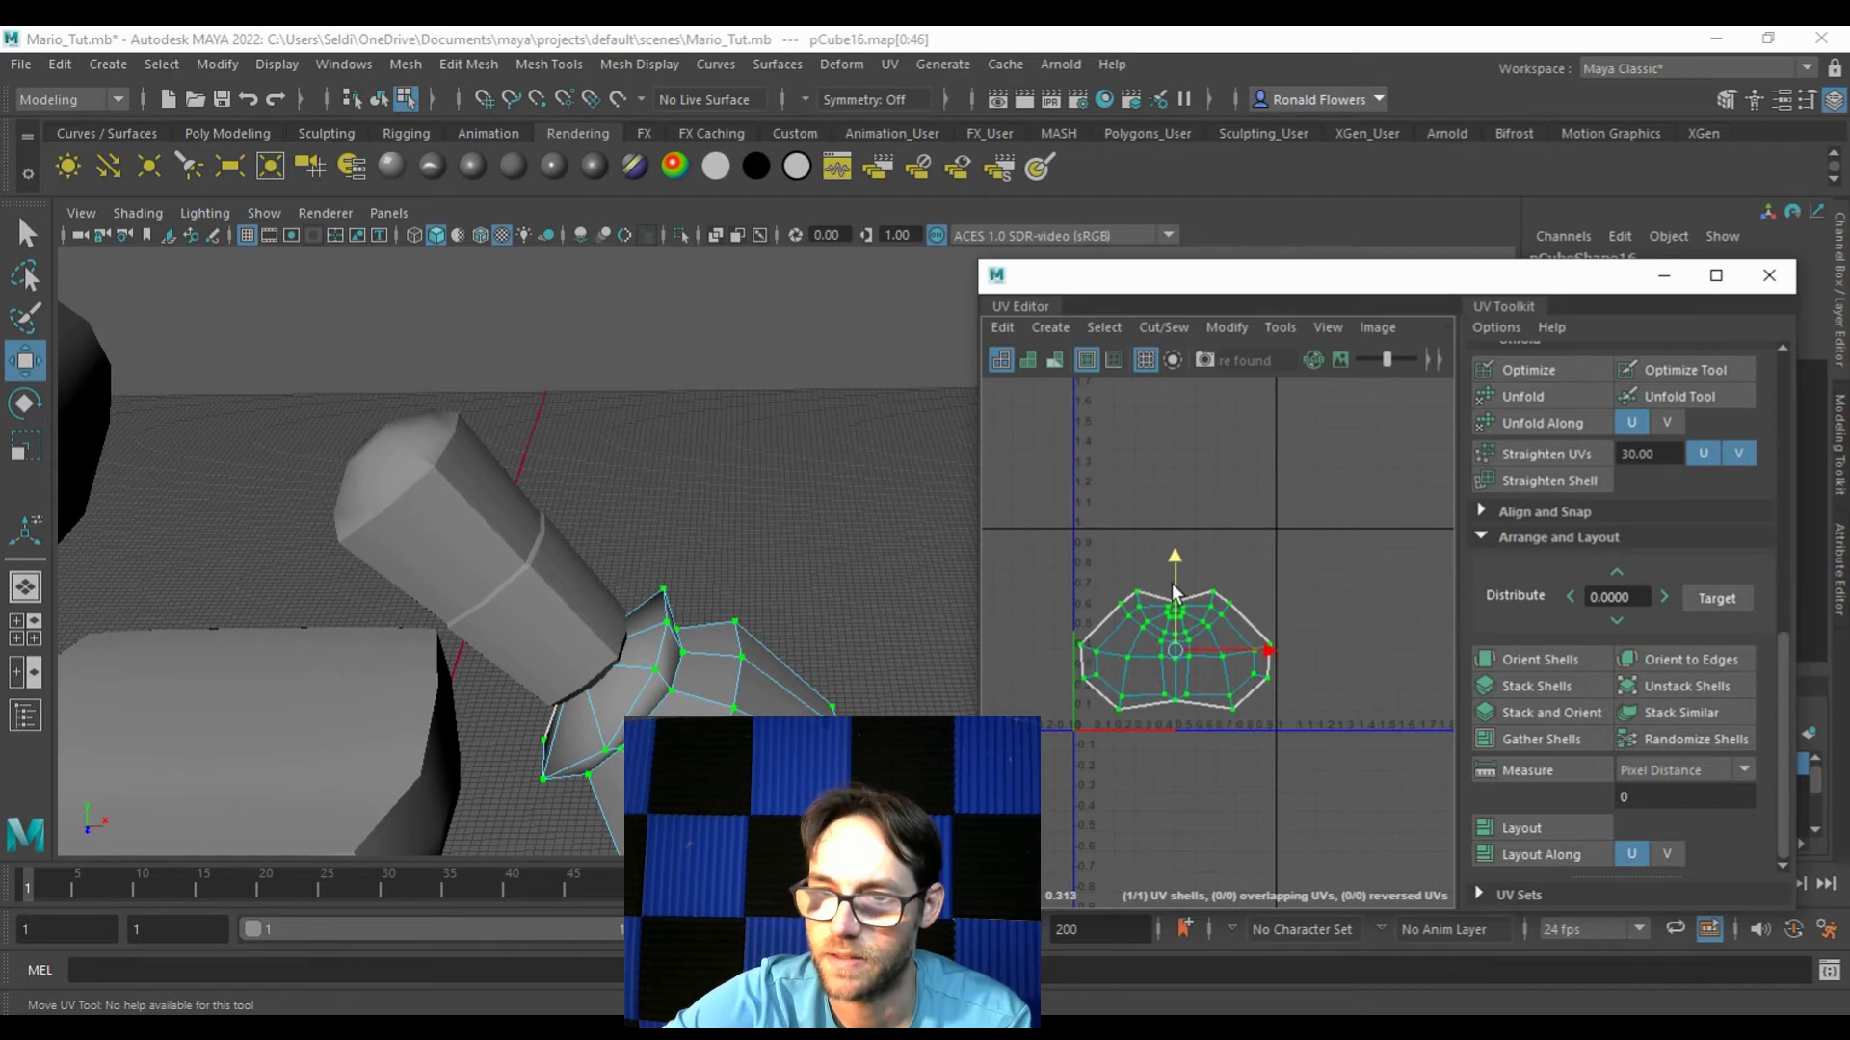
click(1146, 750)
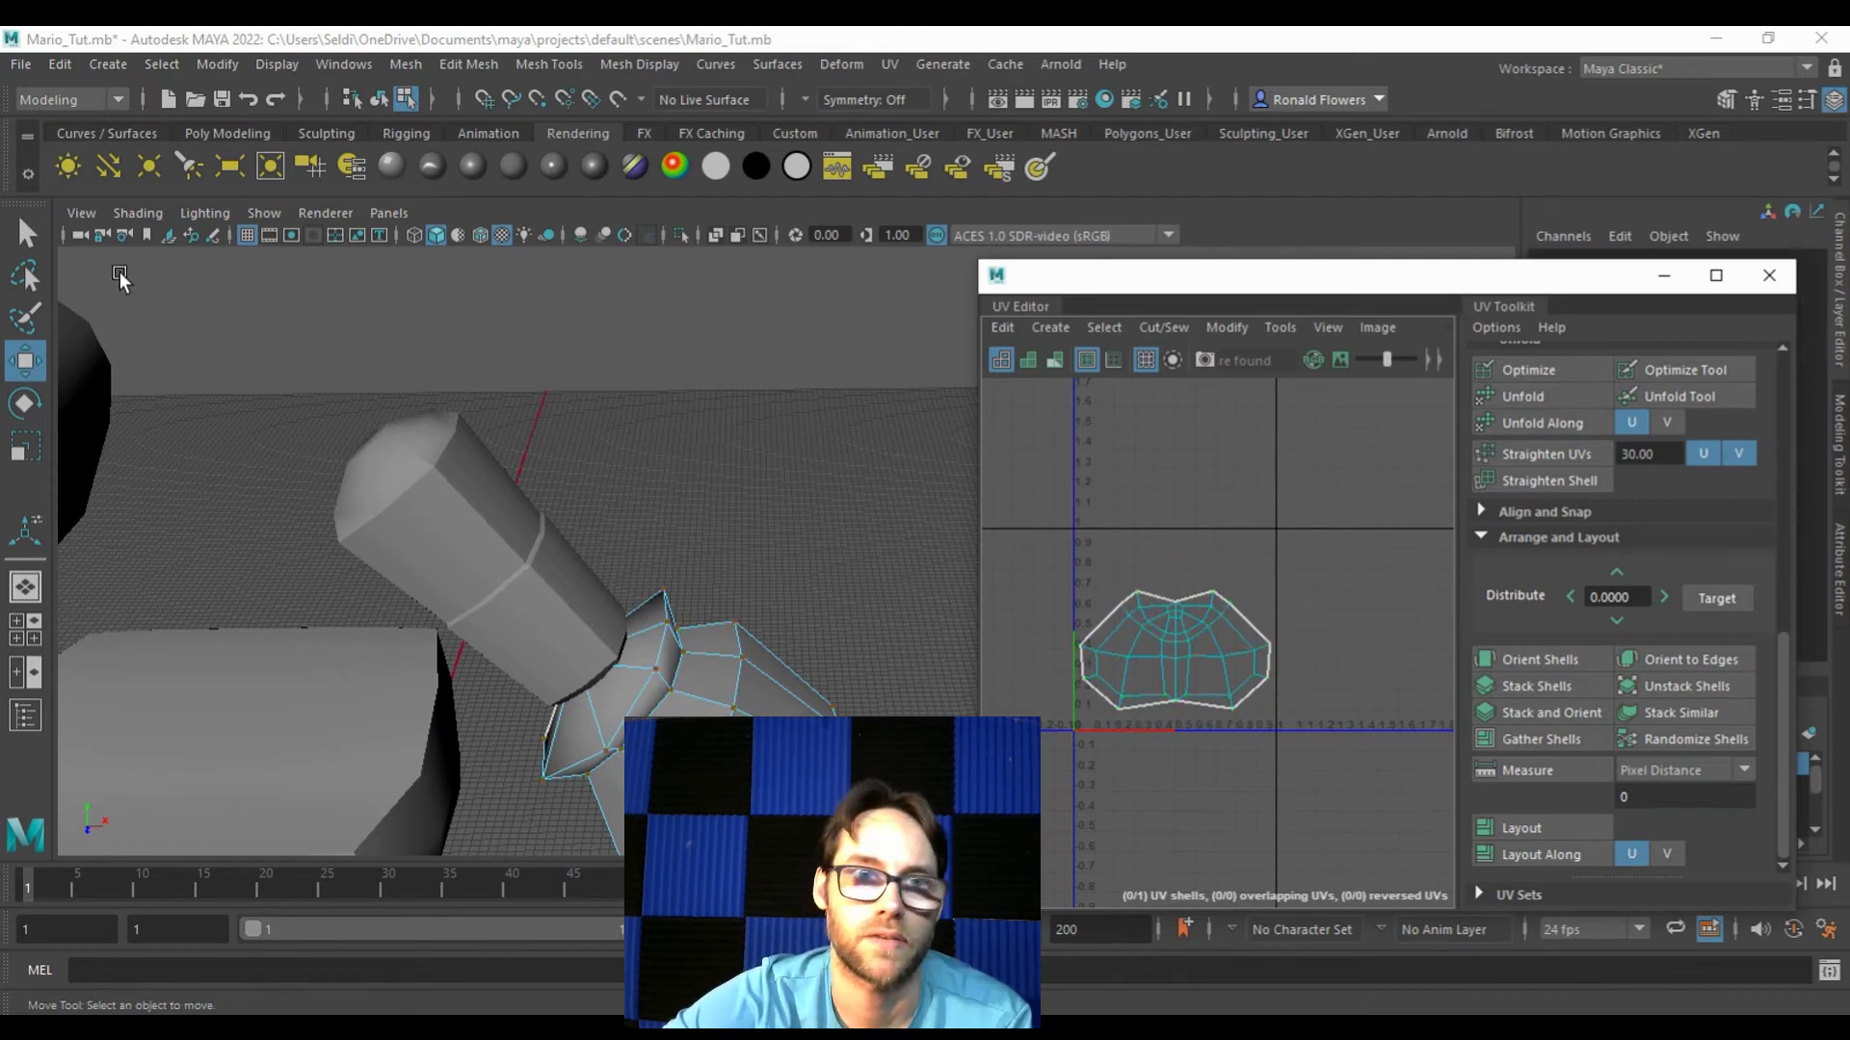
click(20, 63)
Step: Save the scene Mario_Tut.mb
click(52, 157)
alt+drag(582, 553, 658, 594)
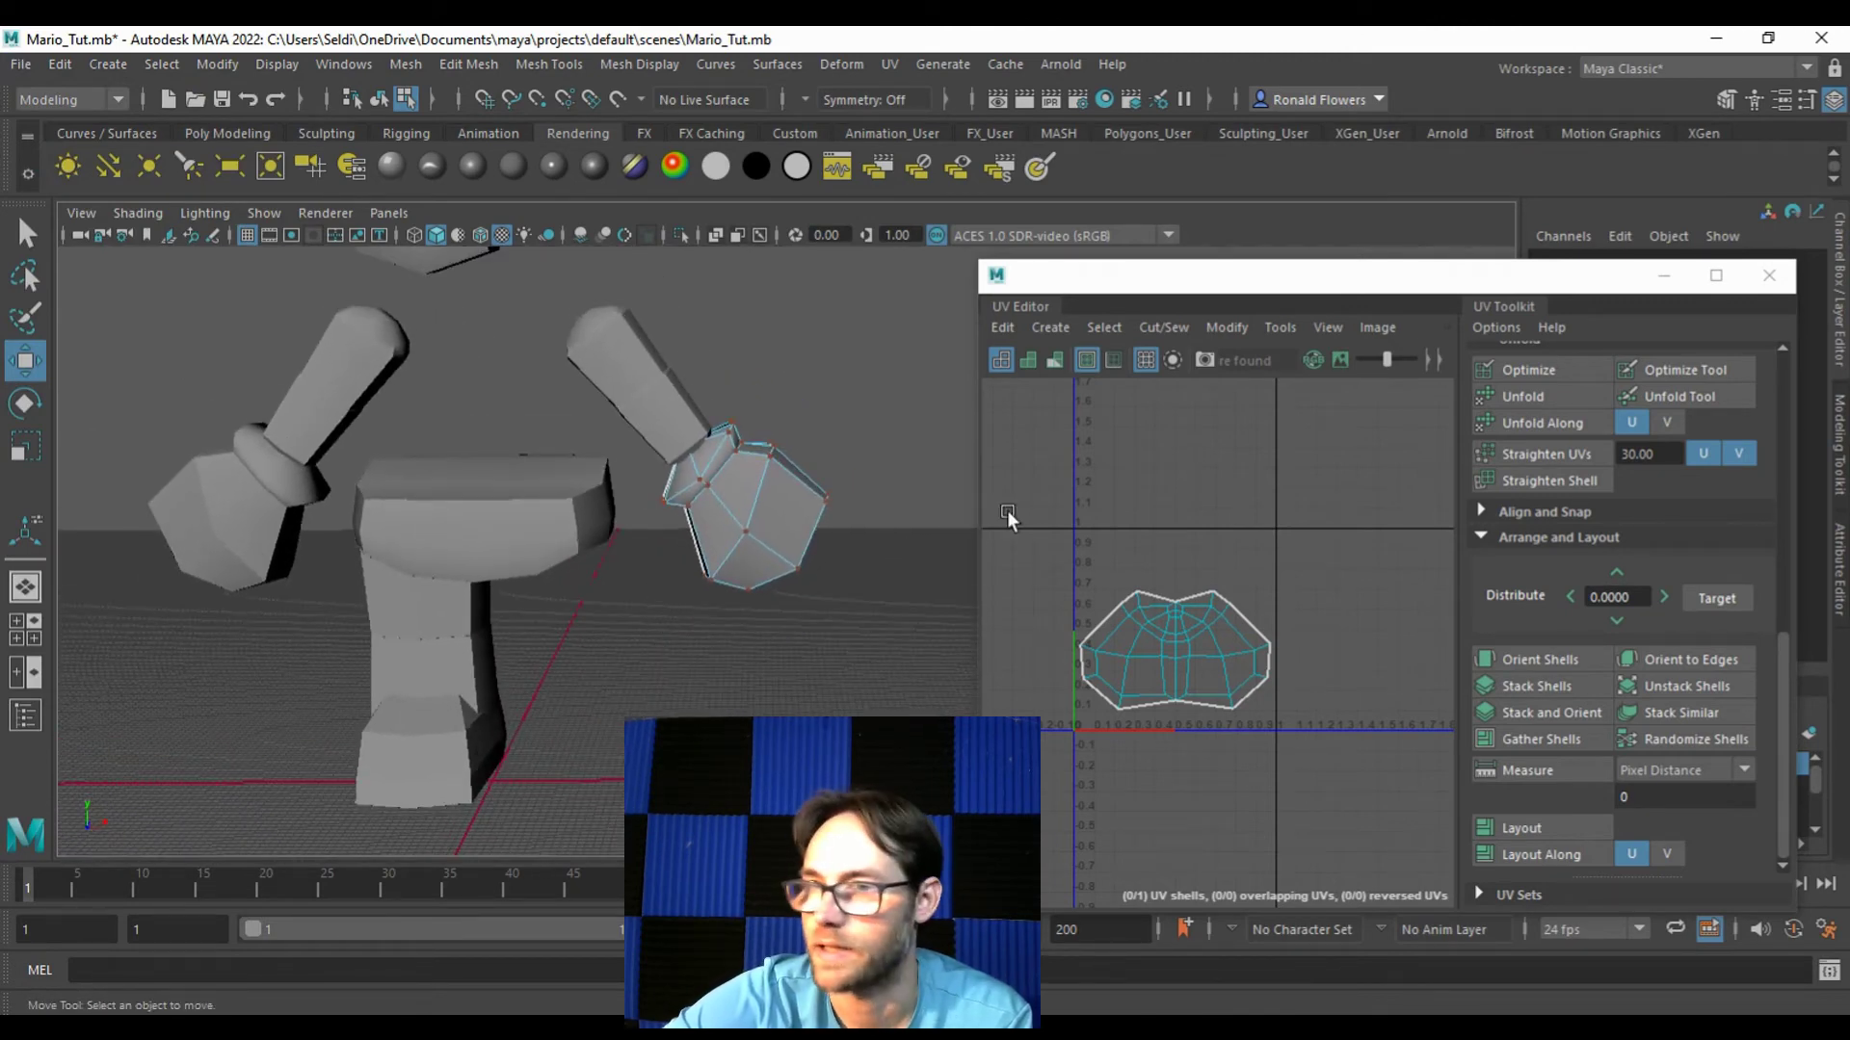
click(1663, 275)
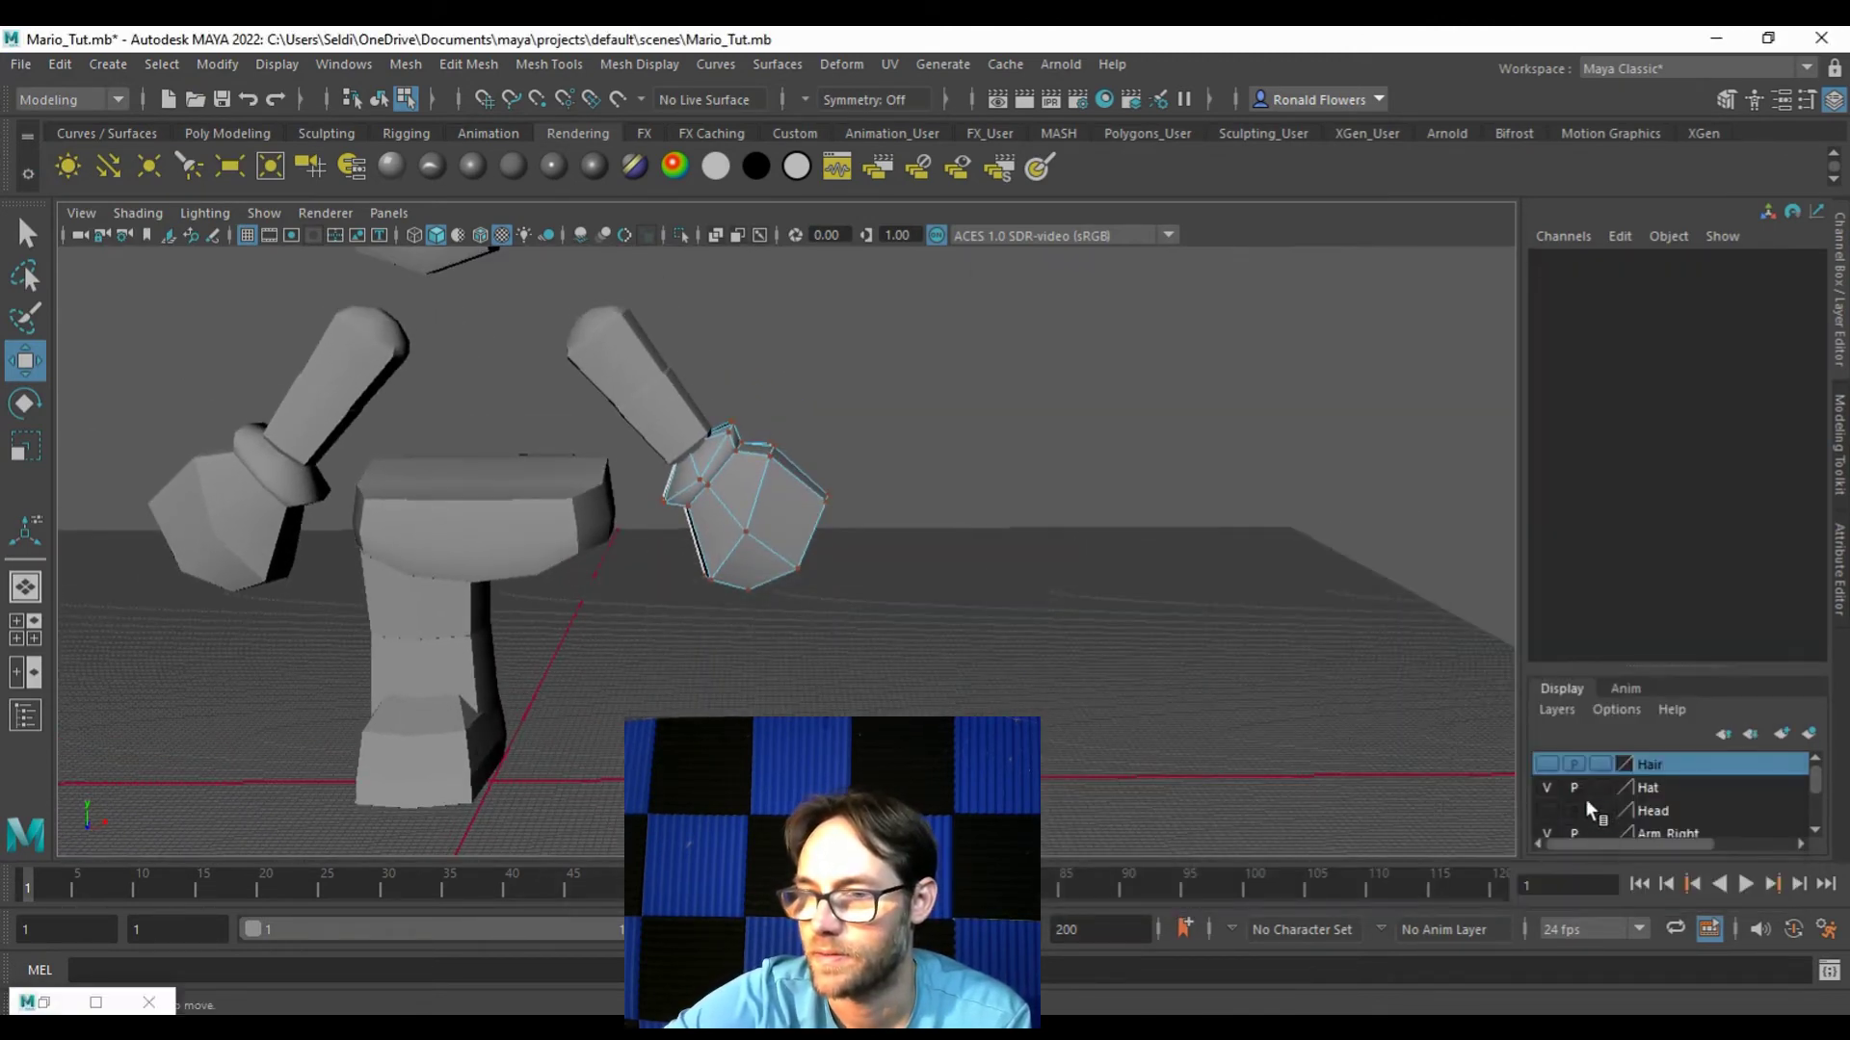
Step: Make the Leg_Left layer visible and select the thigh mesh to view its UVs
scroll(1586, 800, down, 3)
scroll(1552, 802, up, 2)
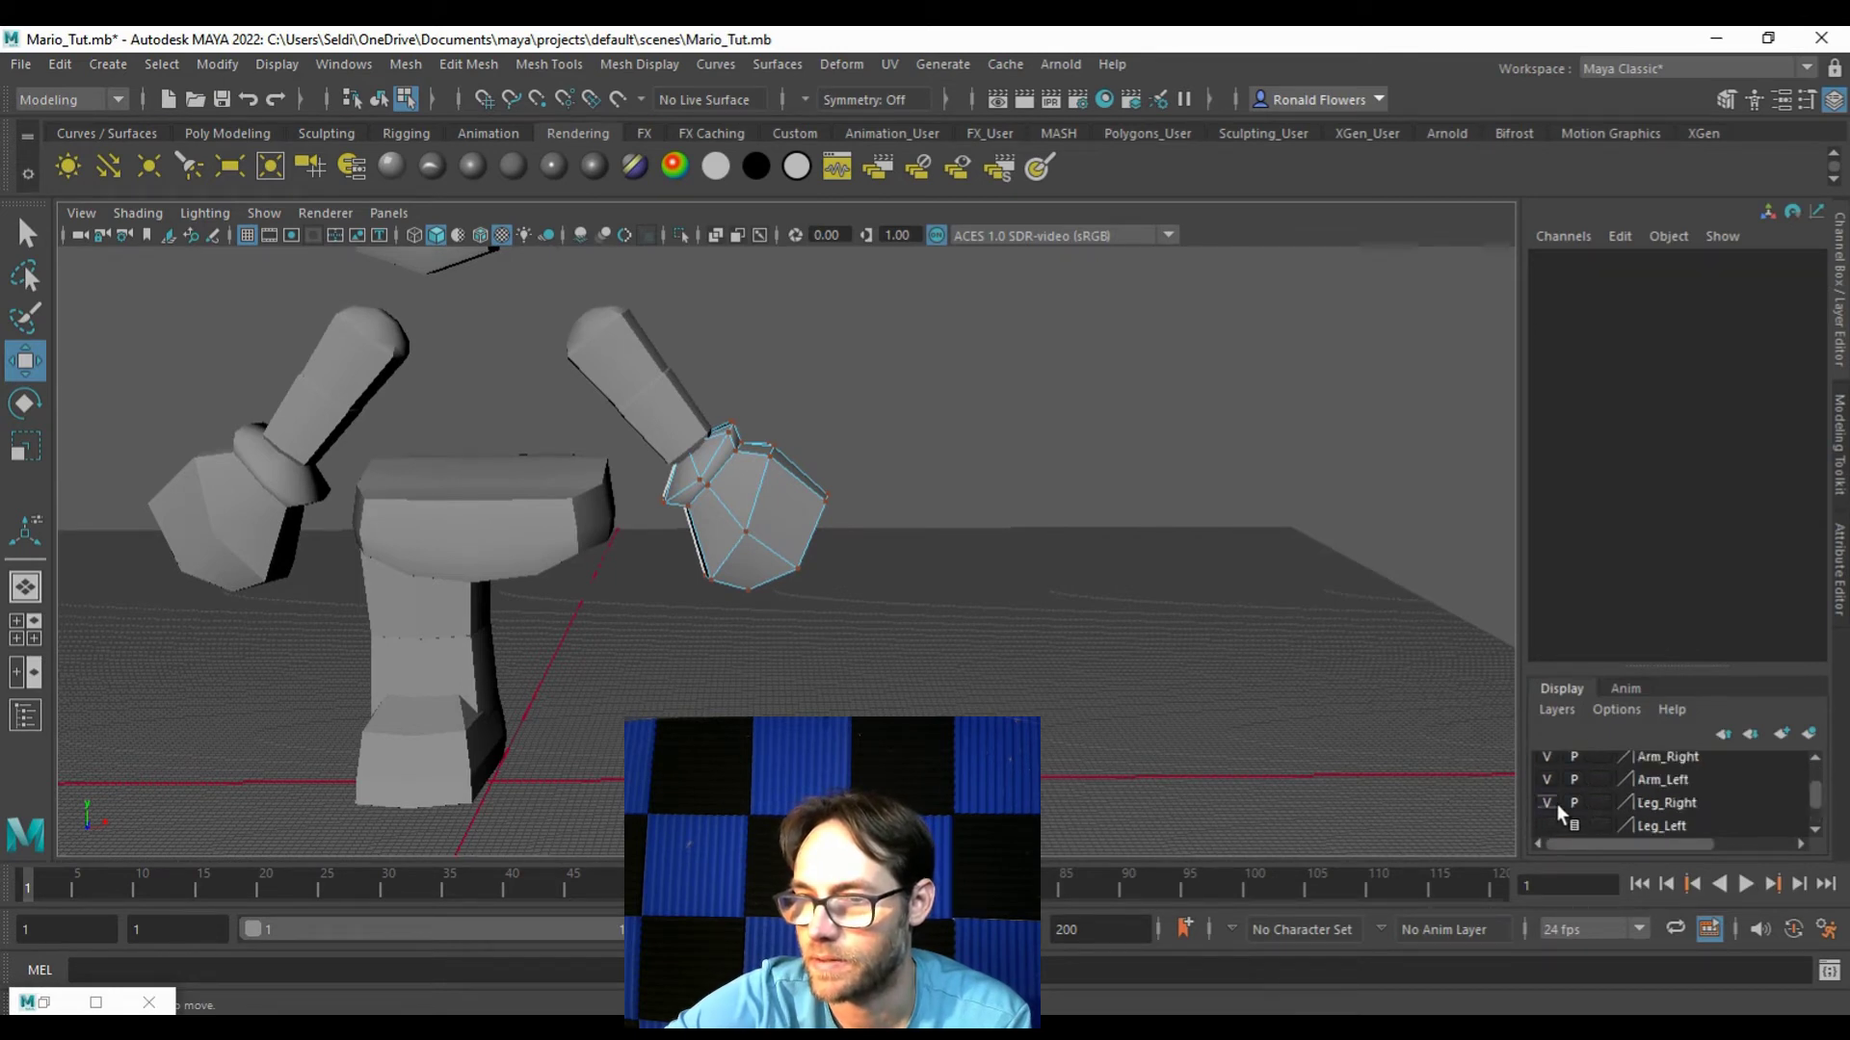
click(1556, 824)
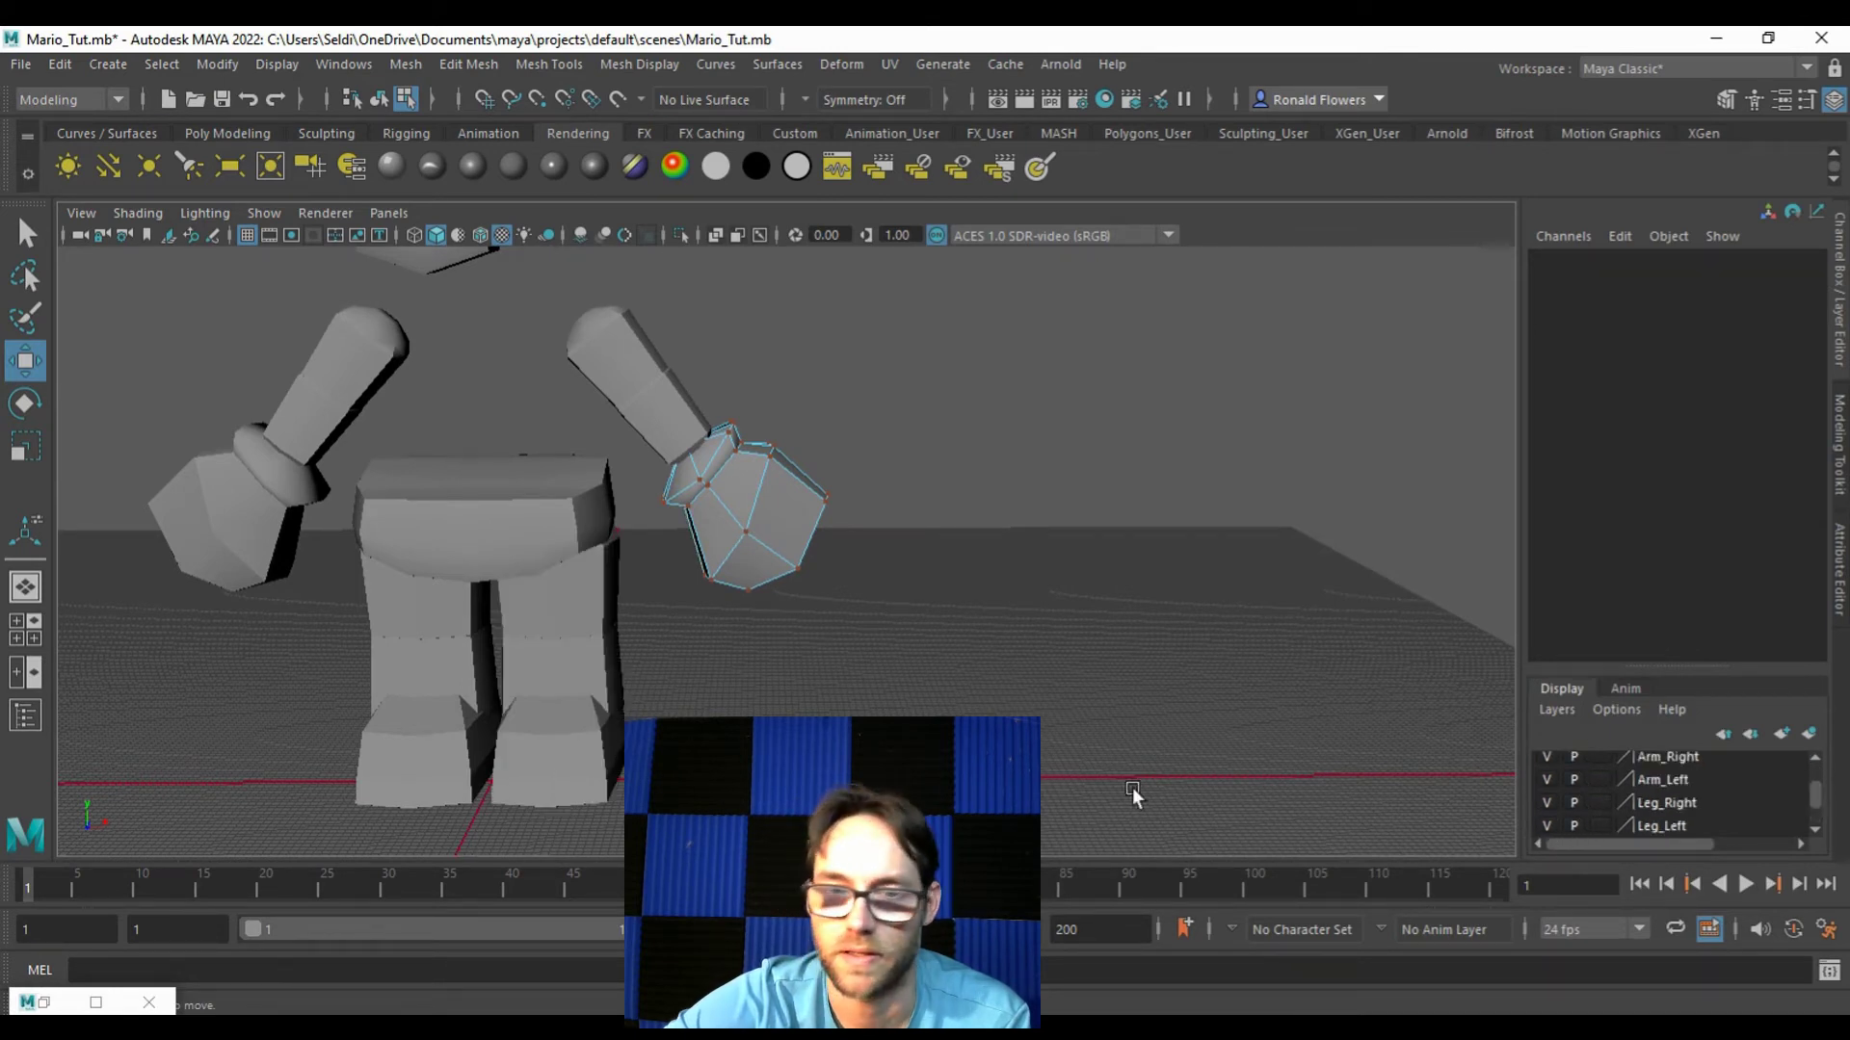
click(551, 607)
click(43, 1002)
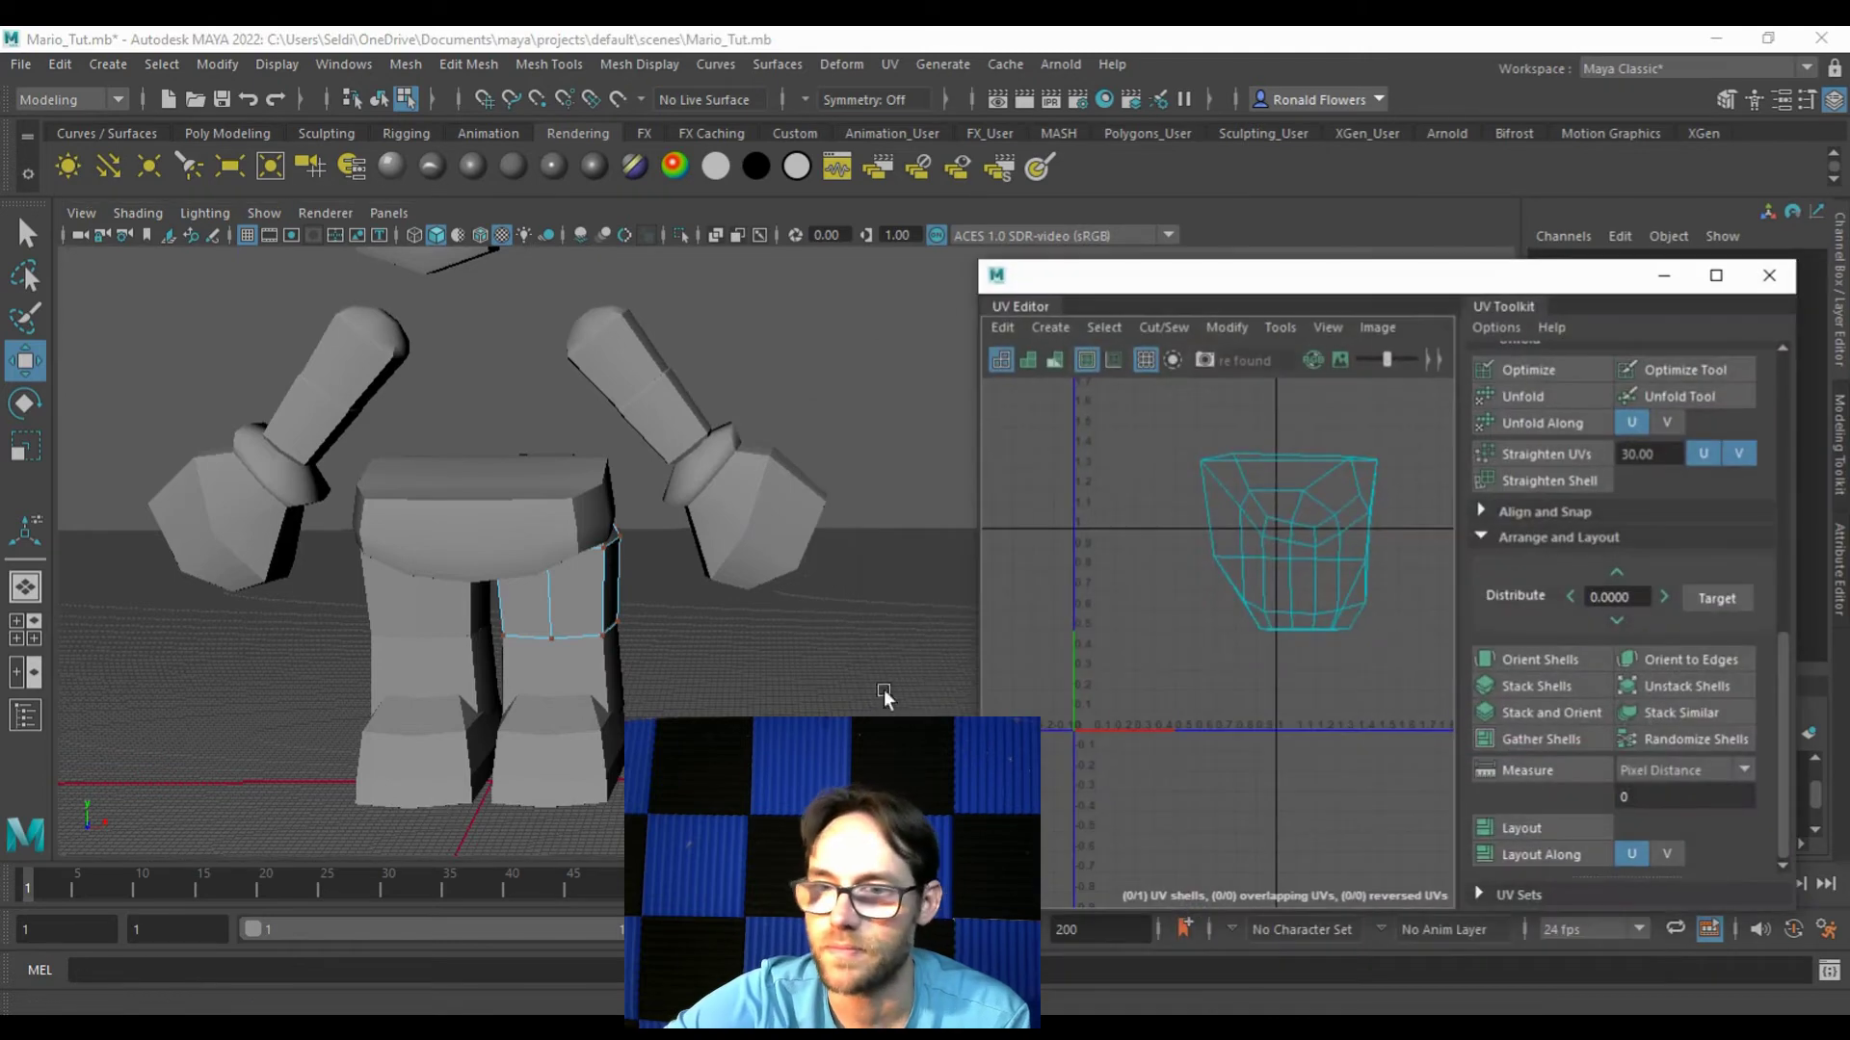
Step: Frame the leg and select the ring of faces around the upper leg
key(f)
key(t)
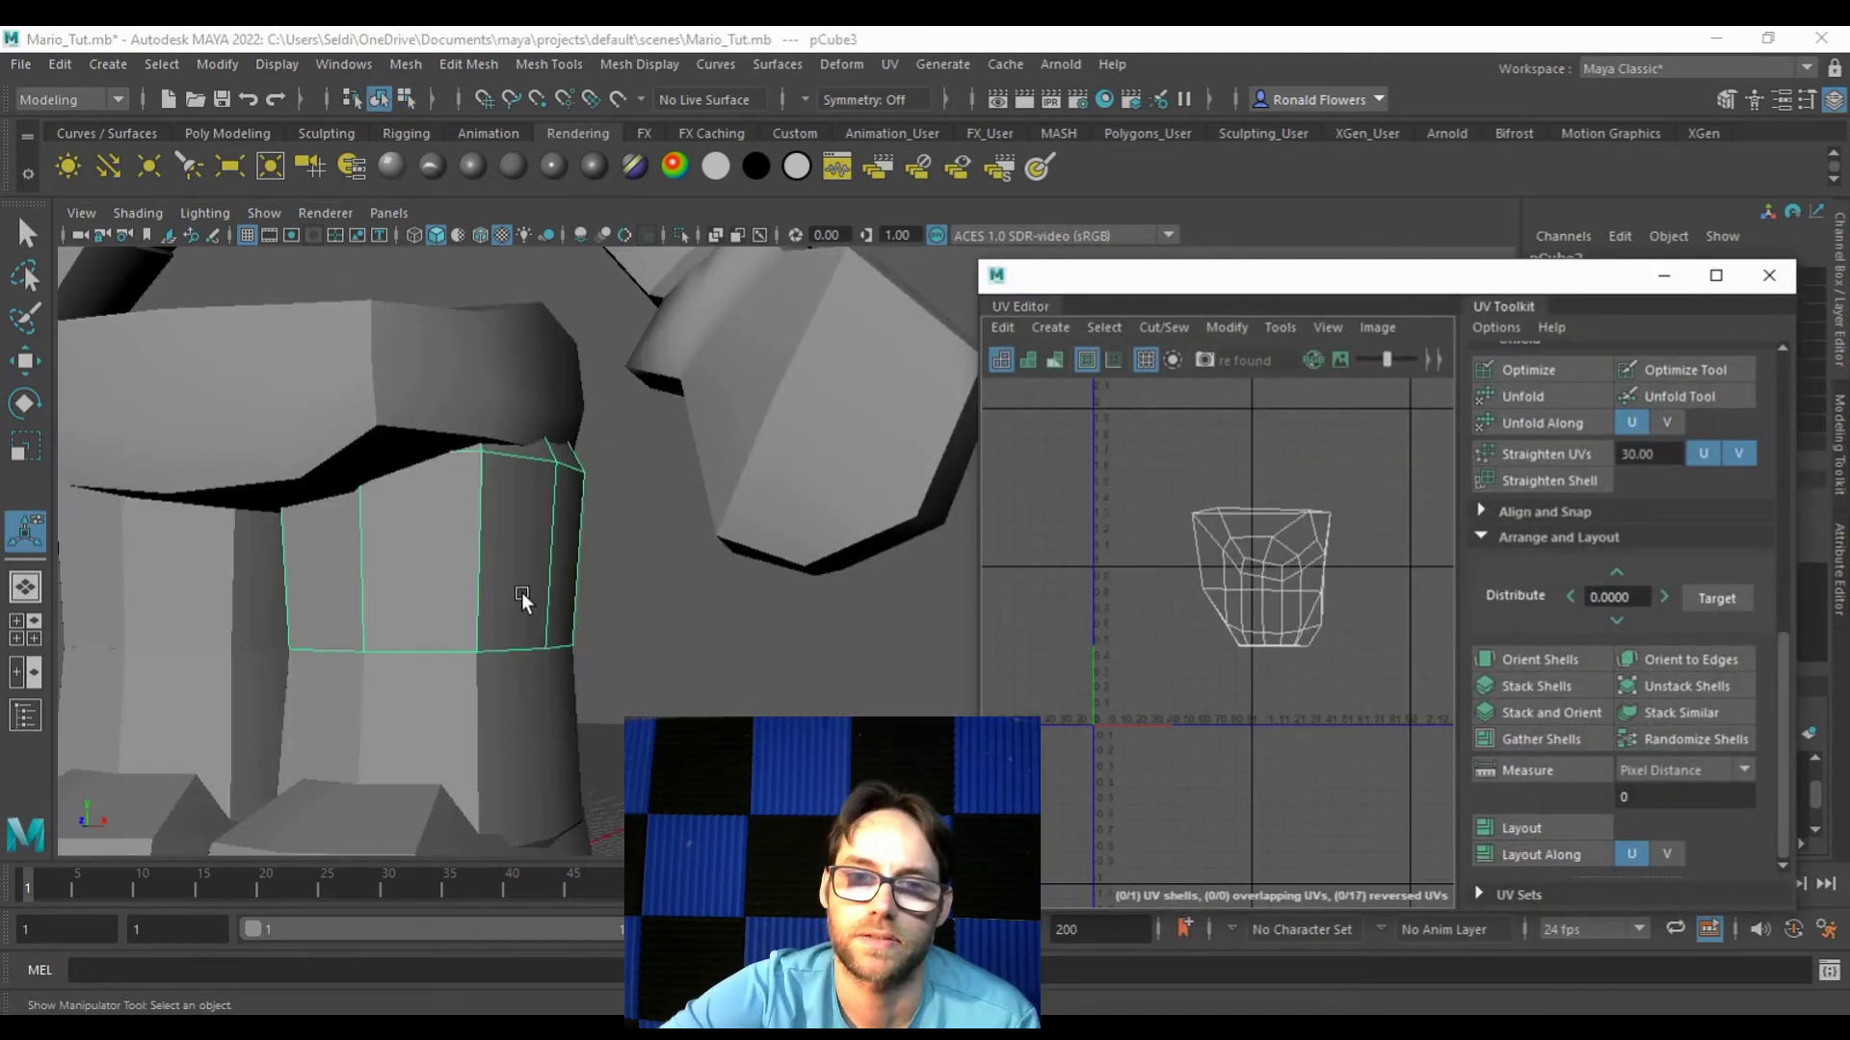
right_click(509, 541)
click(512, 482)
key(q)
click(435, 587)
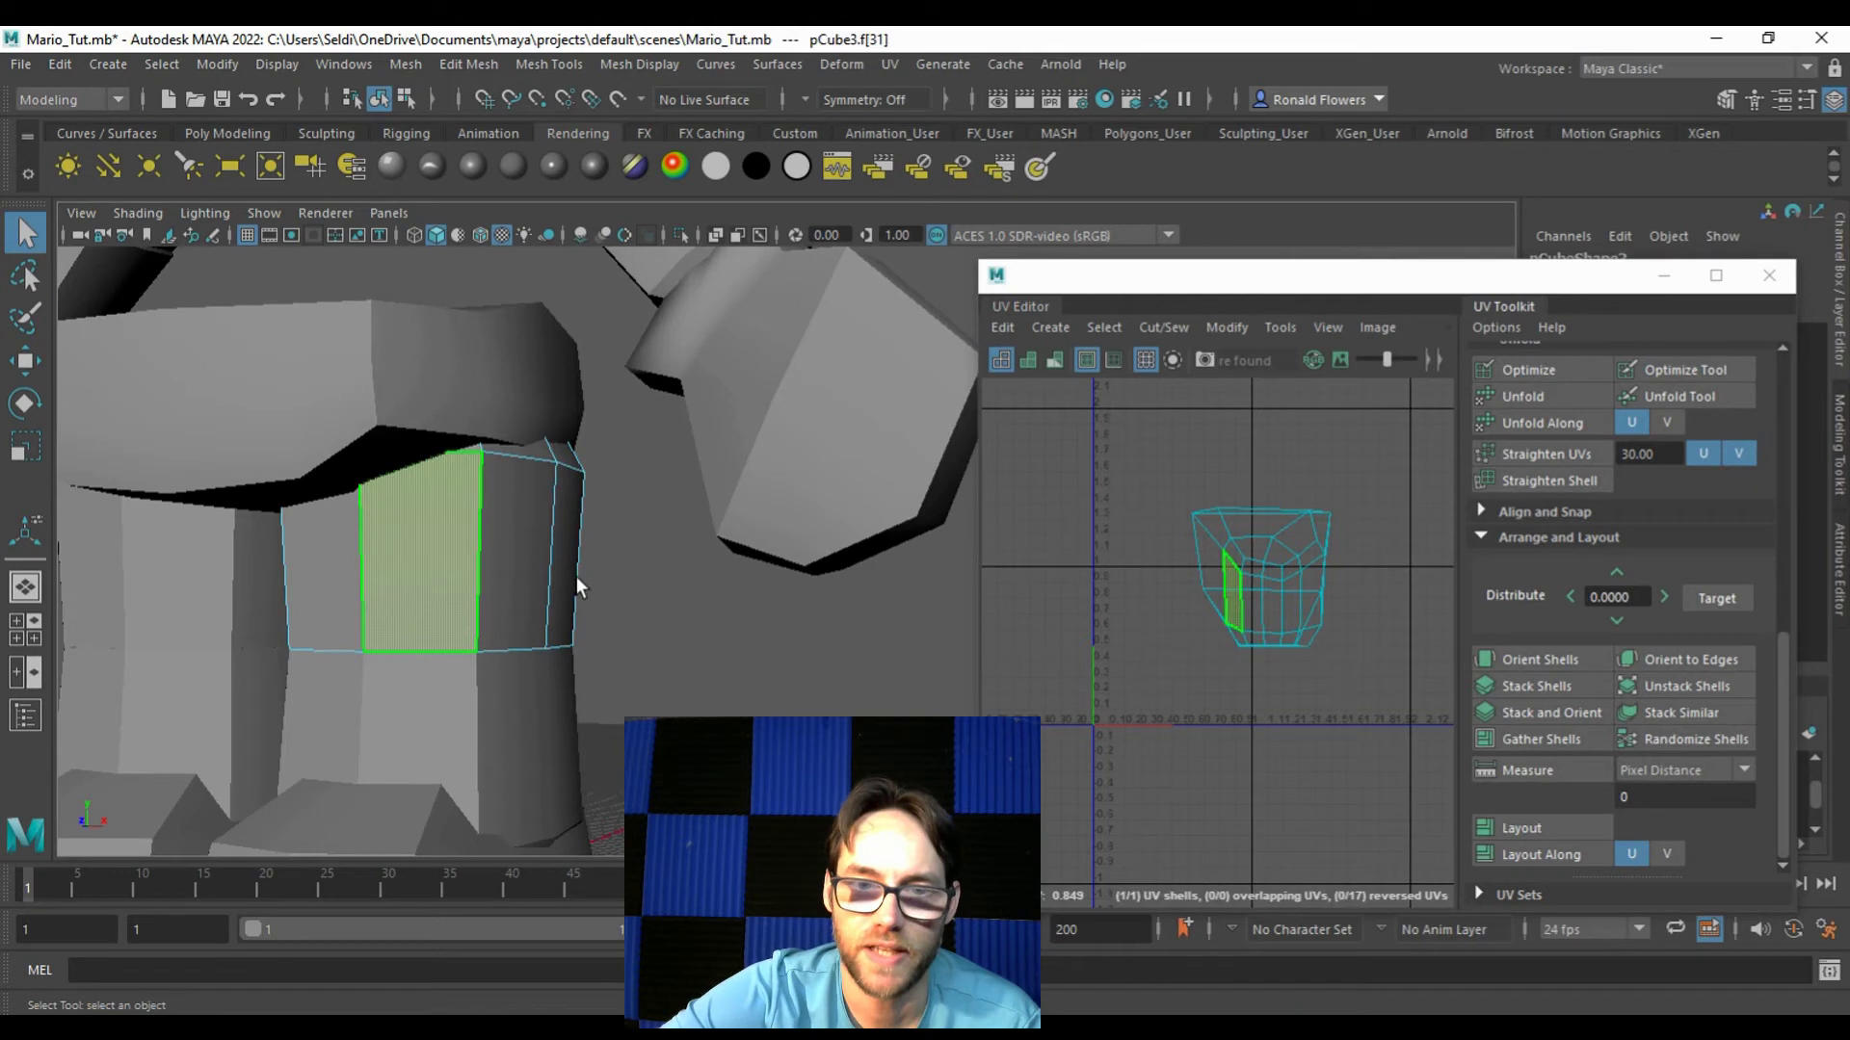
shift+double_click(499, 565)
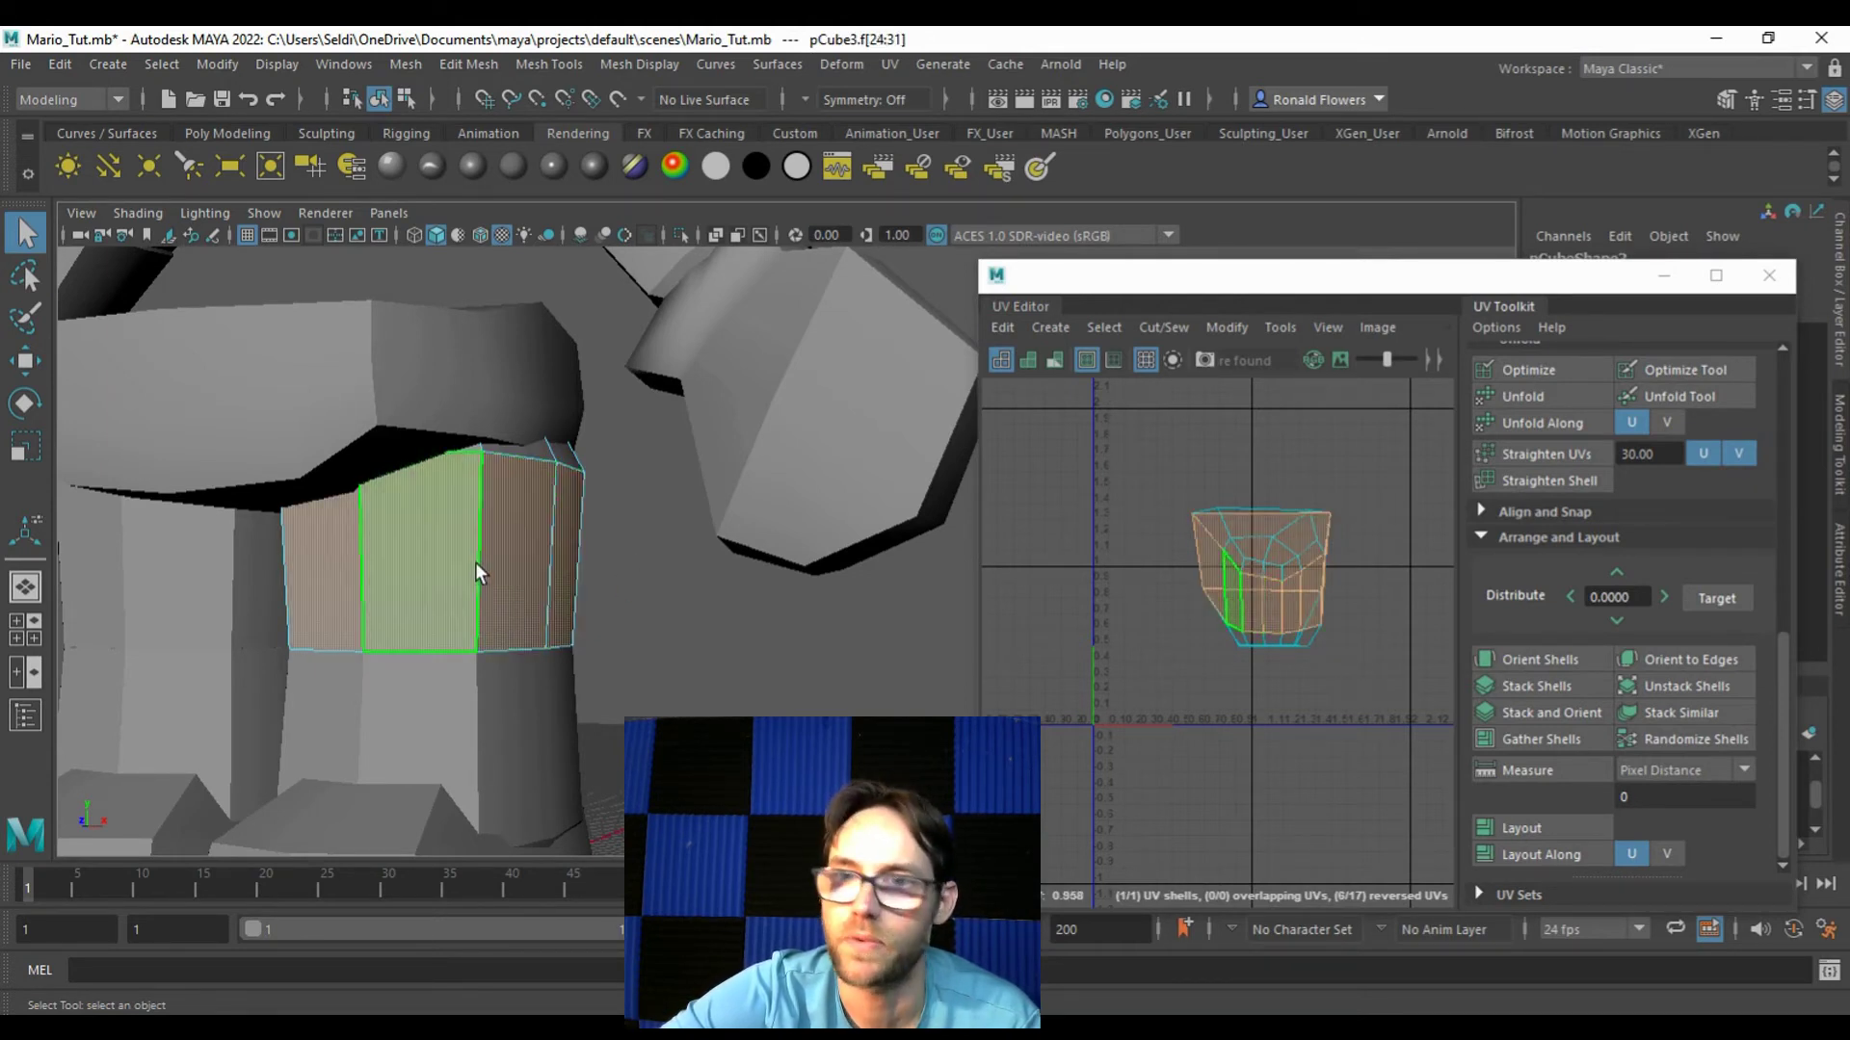
Step: Cylindrically project the face ring, move that shell down-right, then select all shells' faces
click(1053, 330)
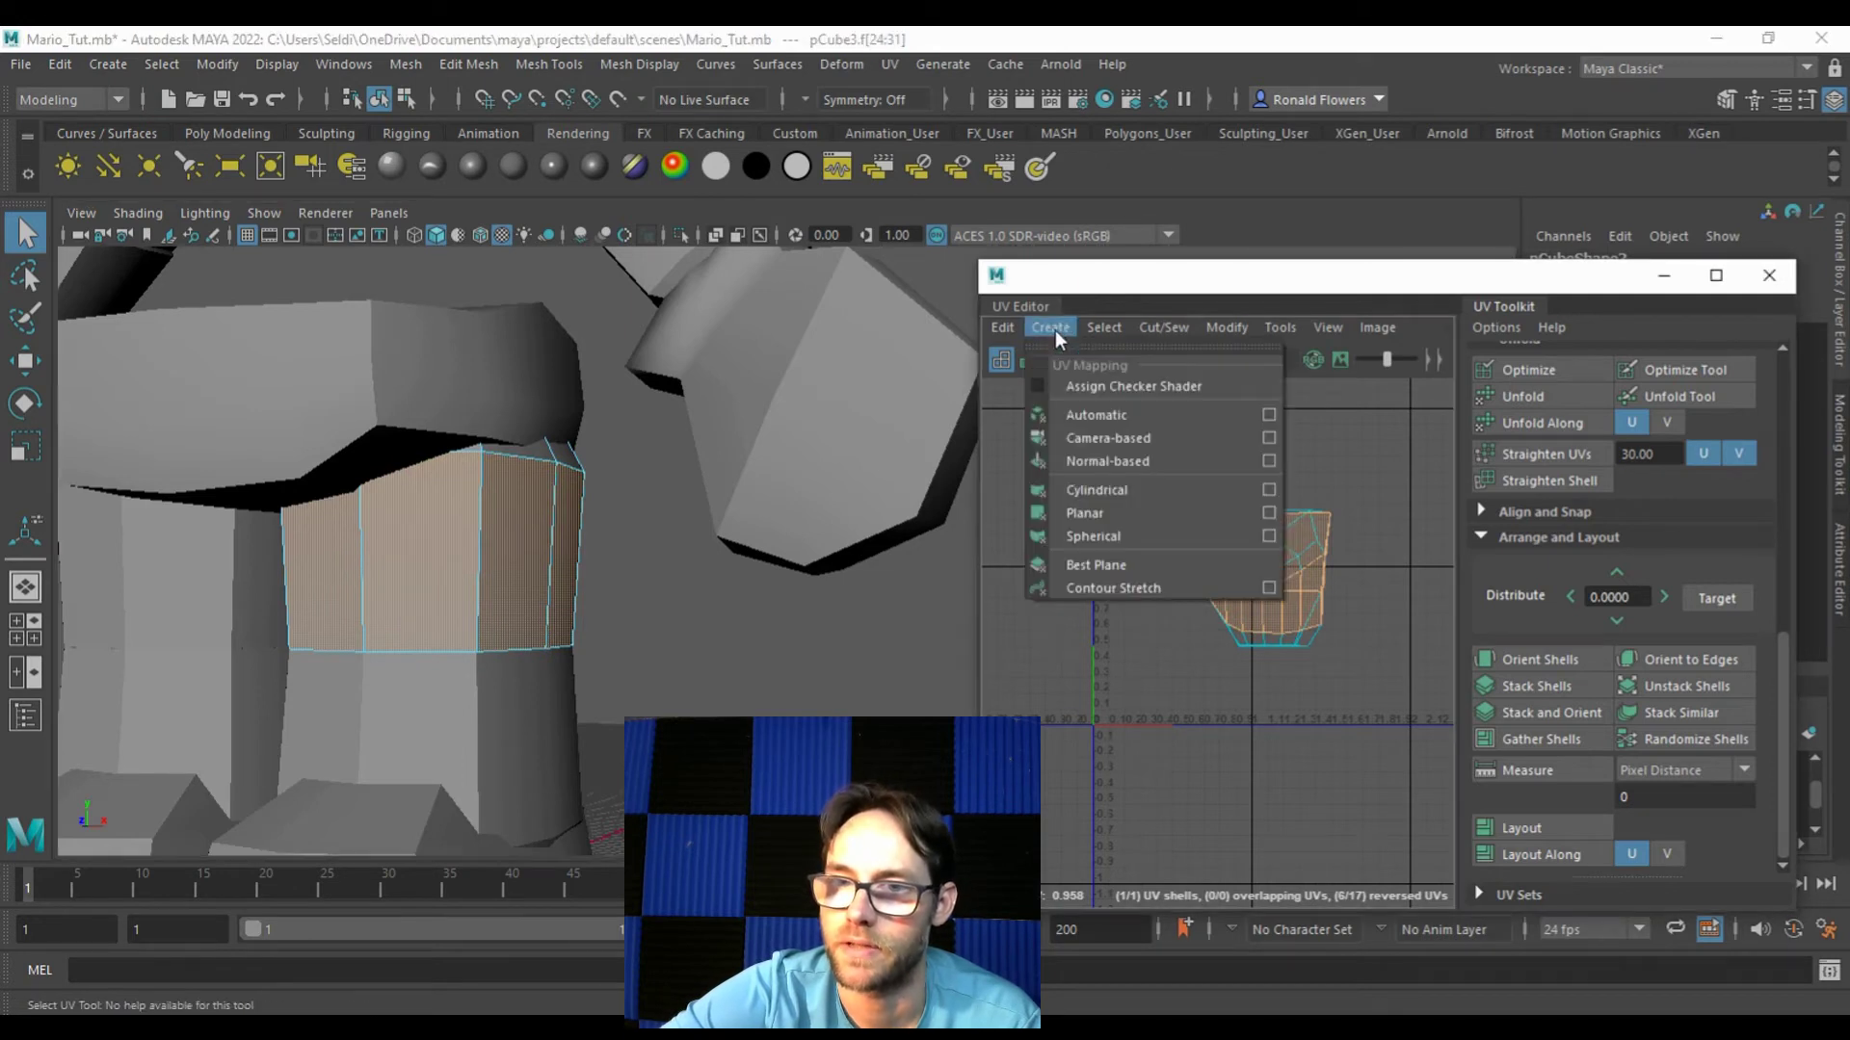
click(1104, 489)
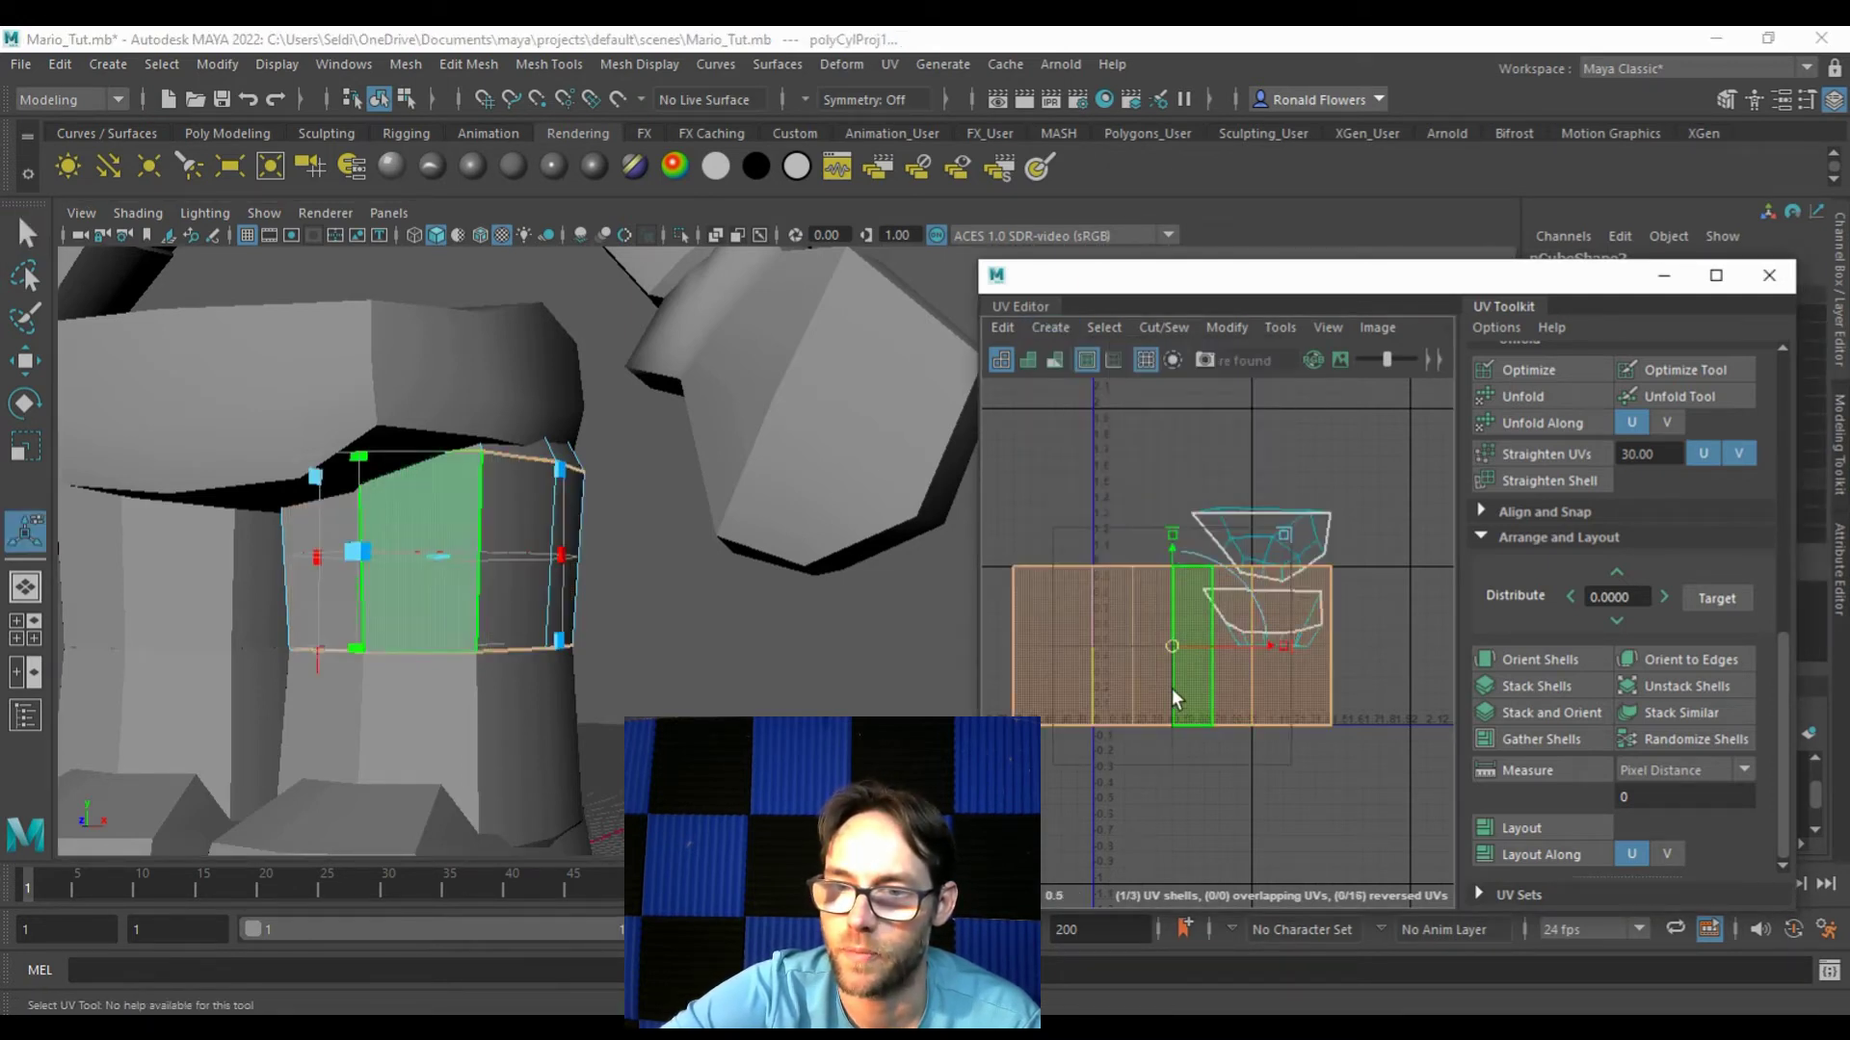
drag(1164, 639, 1239, 772)
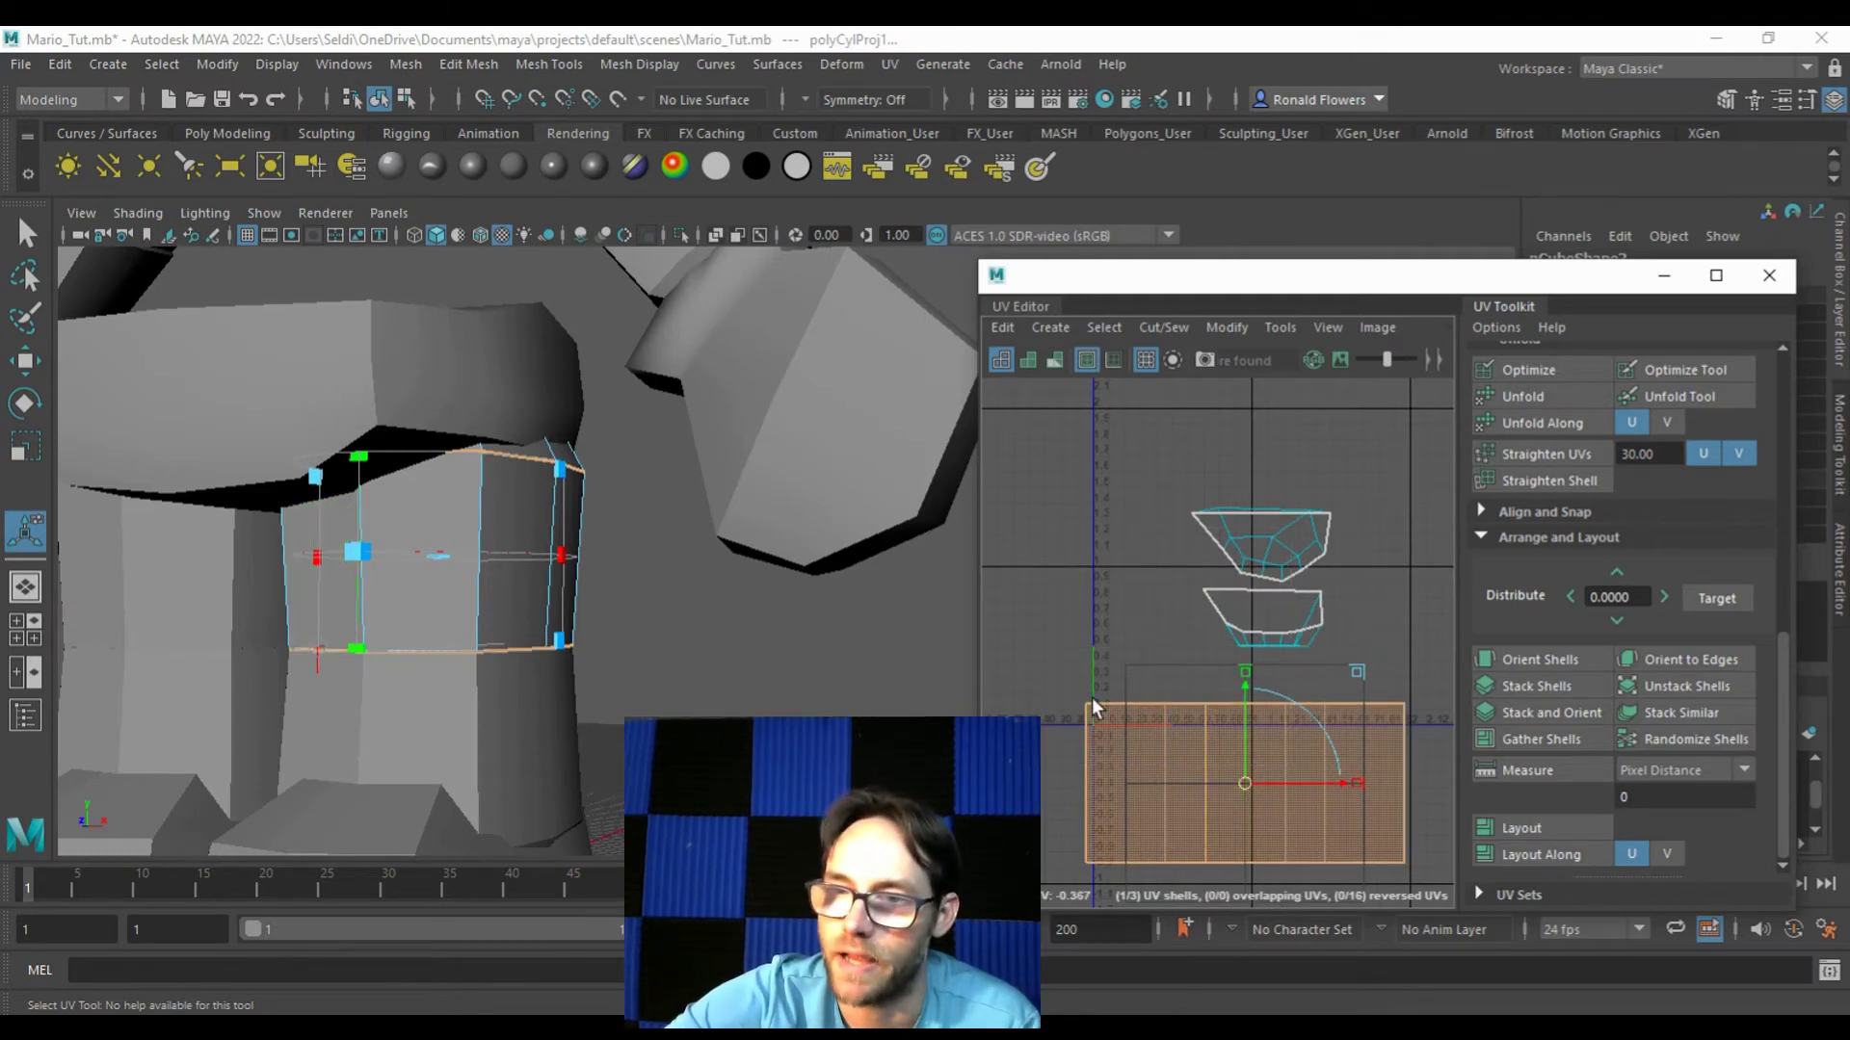
right_drag(1284, 558, 1336, 562)
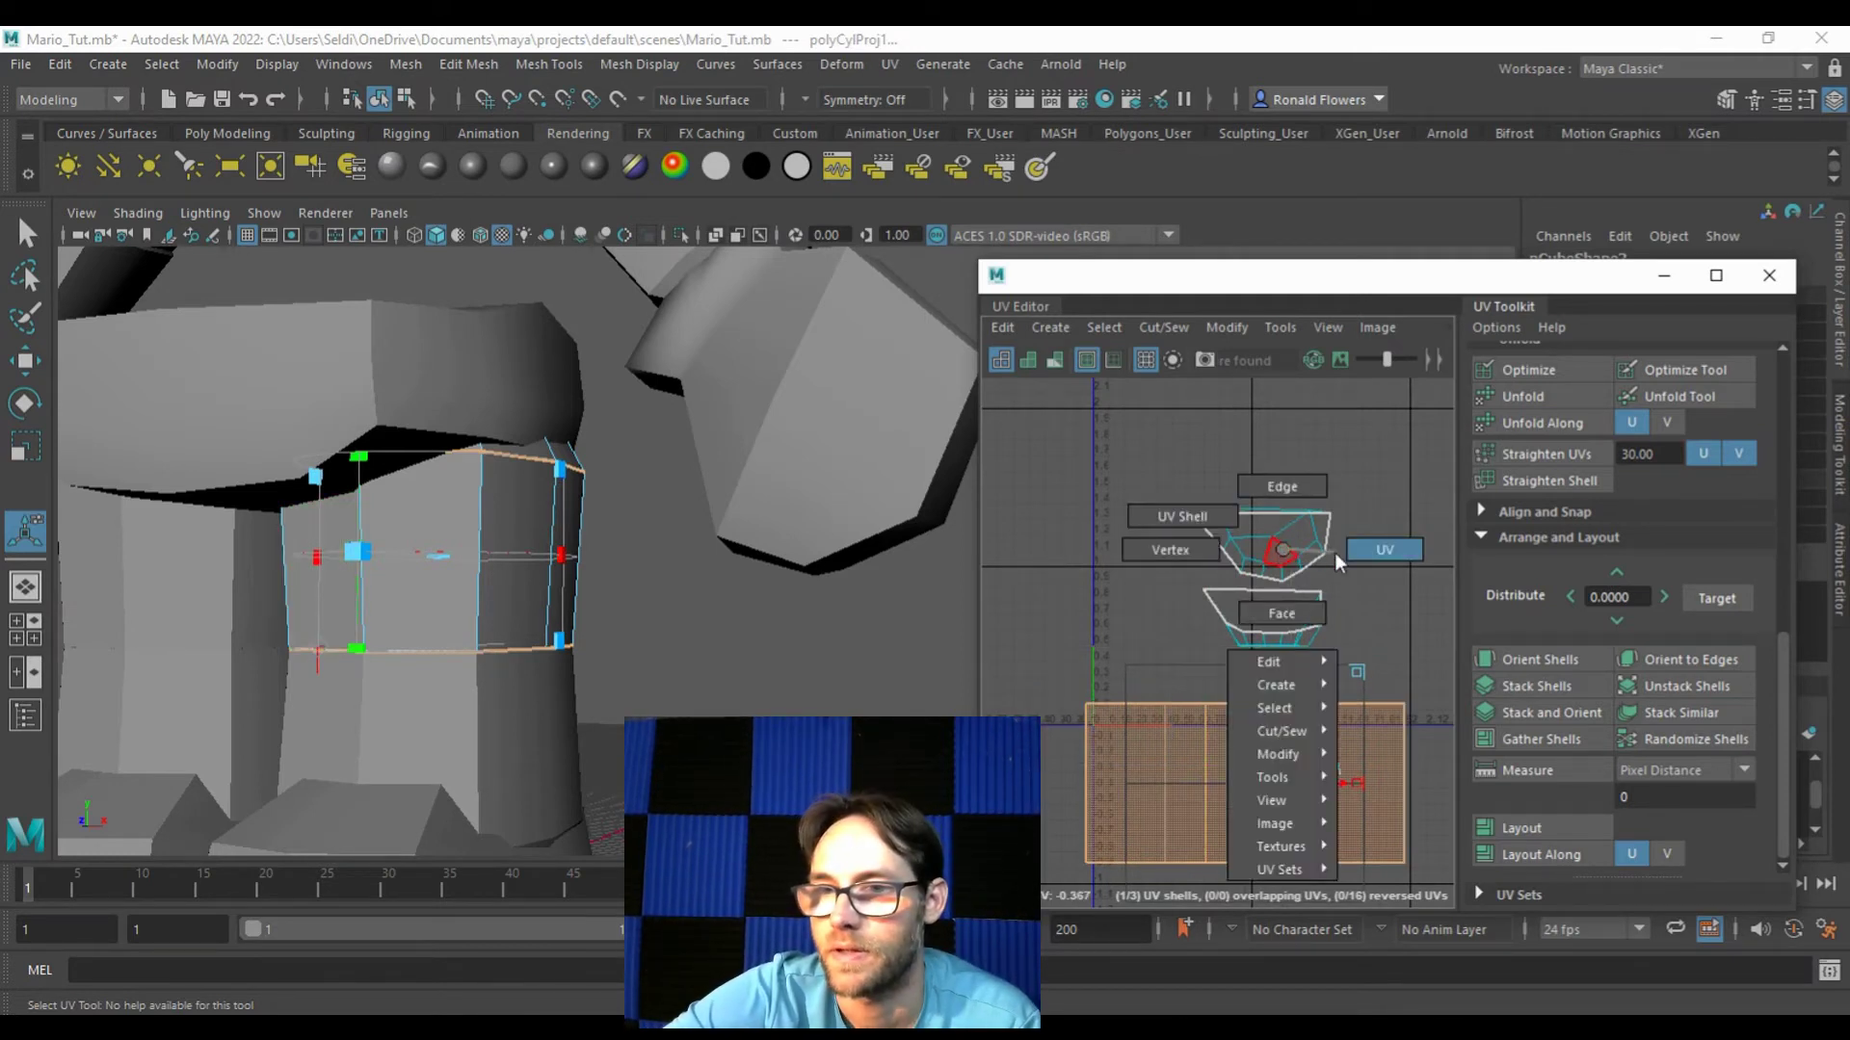
right_drag(1333, 552, 1286, 596)
drag(1112, 441, 1381, 671)
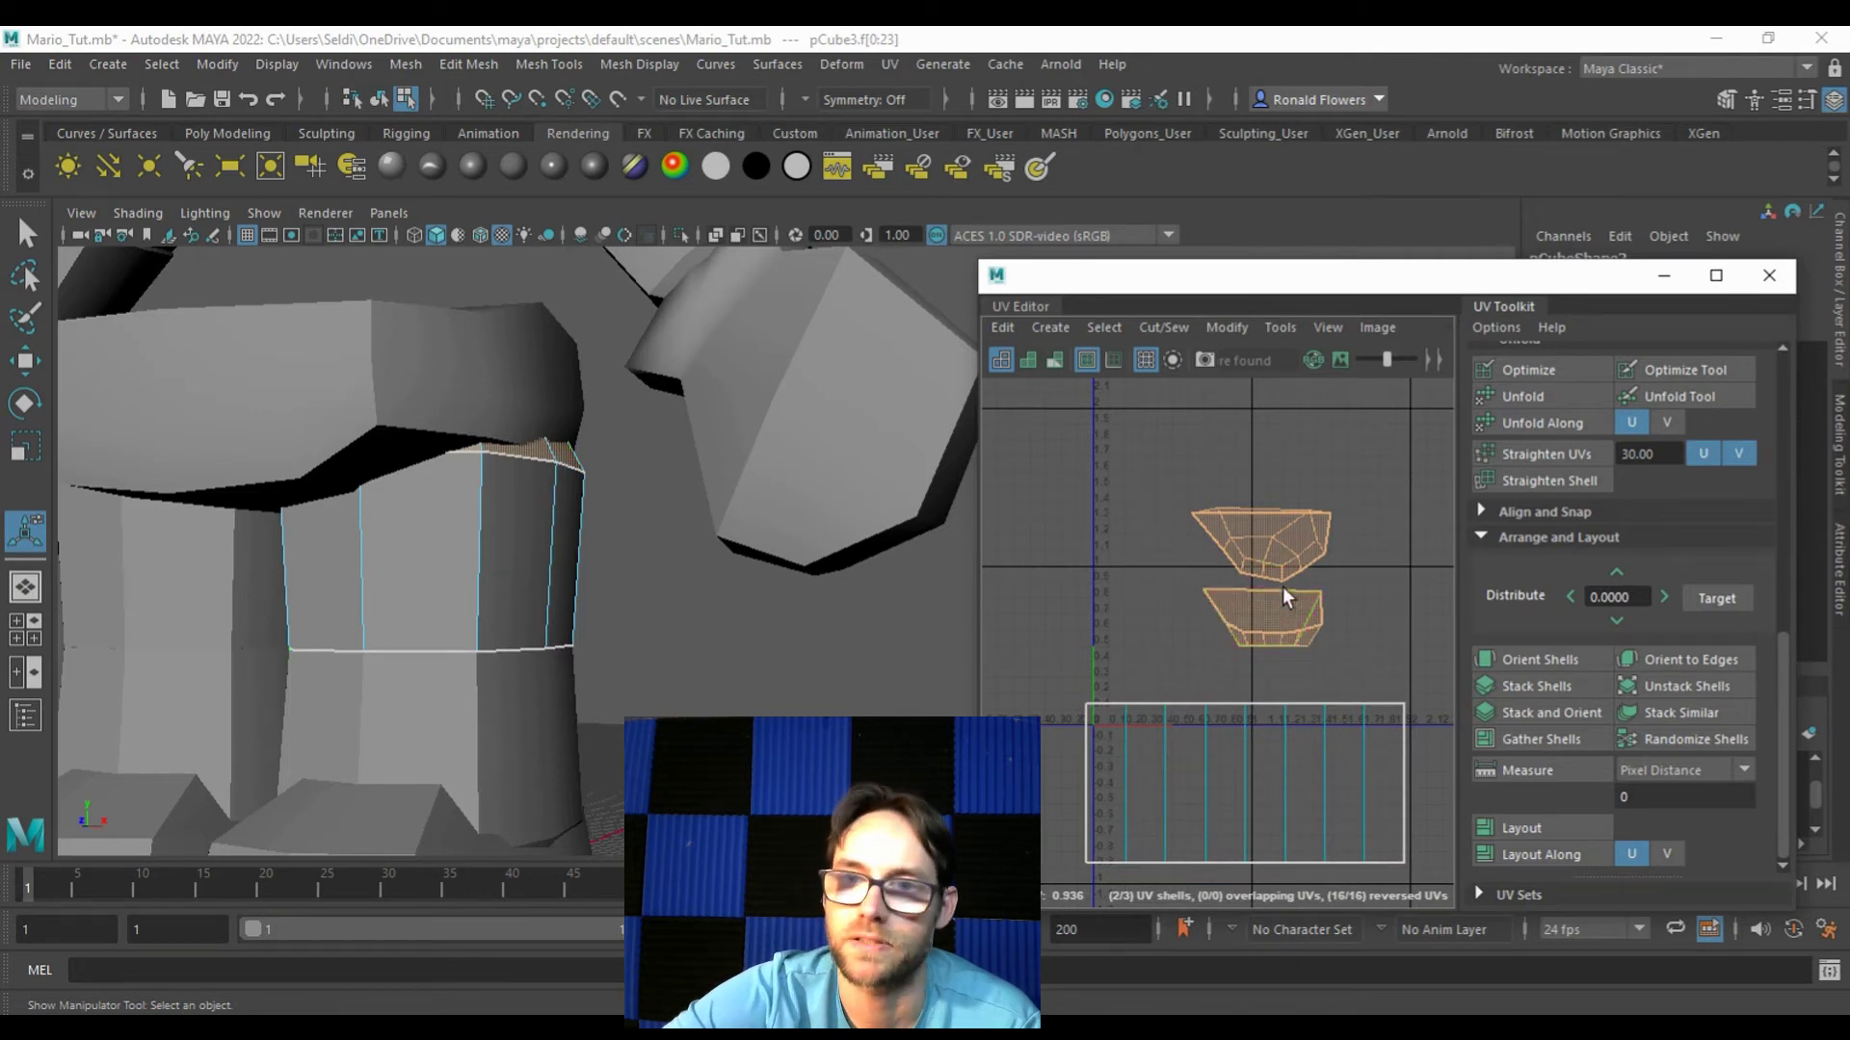
Step: Planar-project the thigh piece's top and bottom cap faces
click(1058, 328)
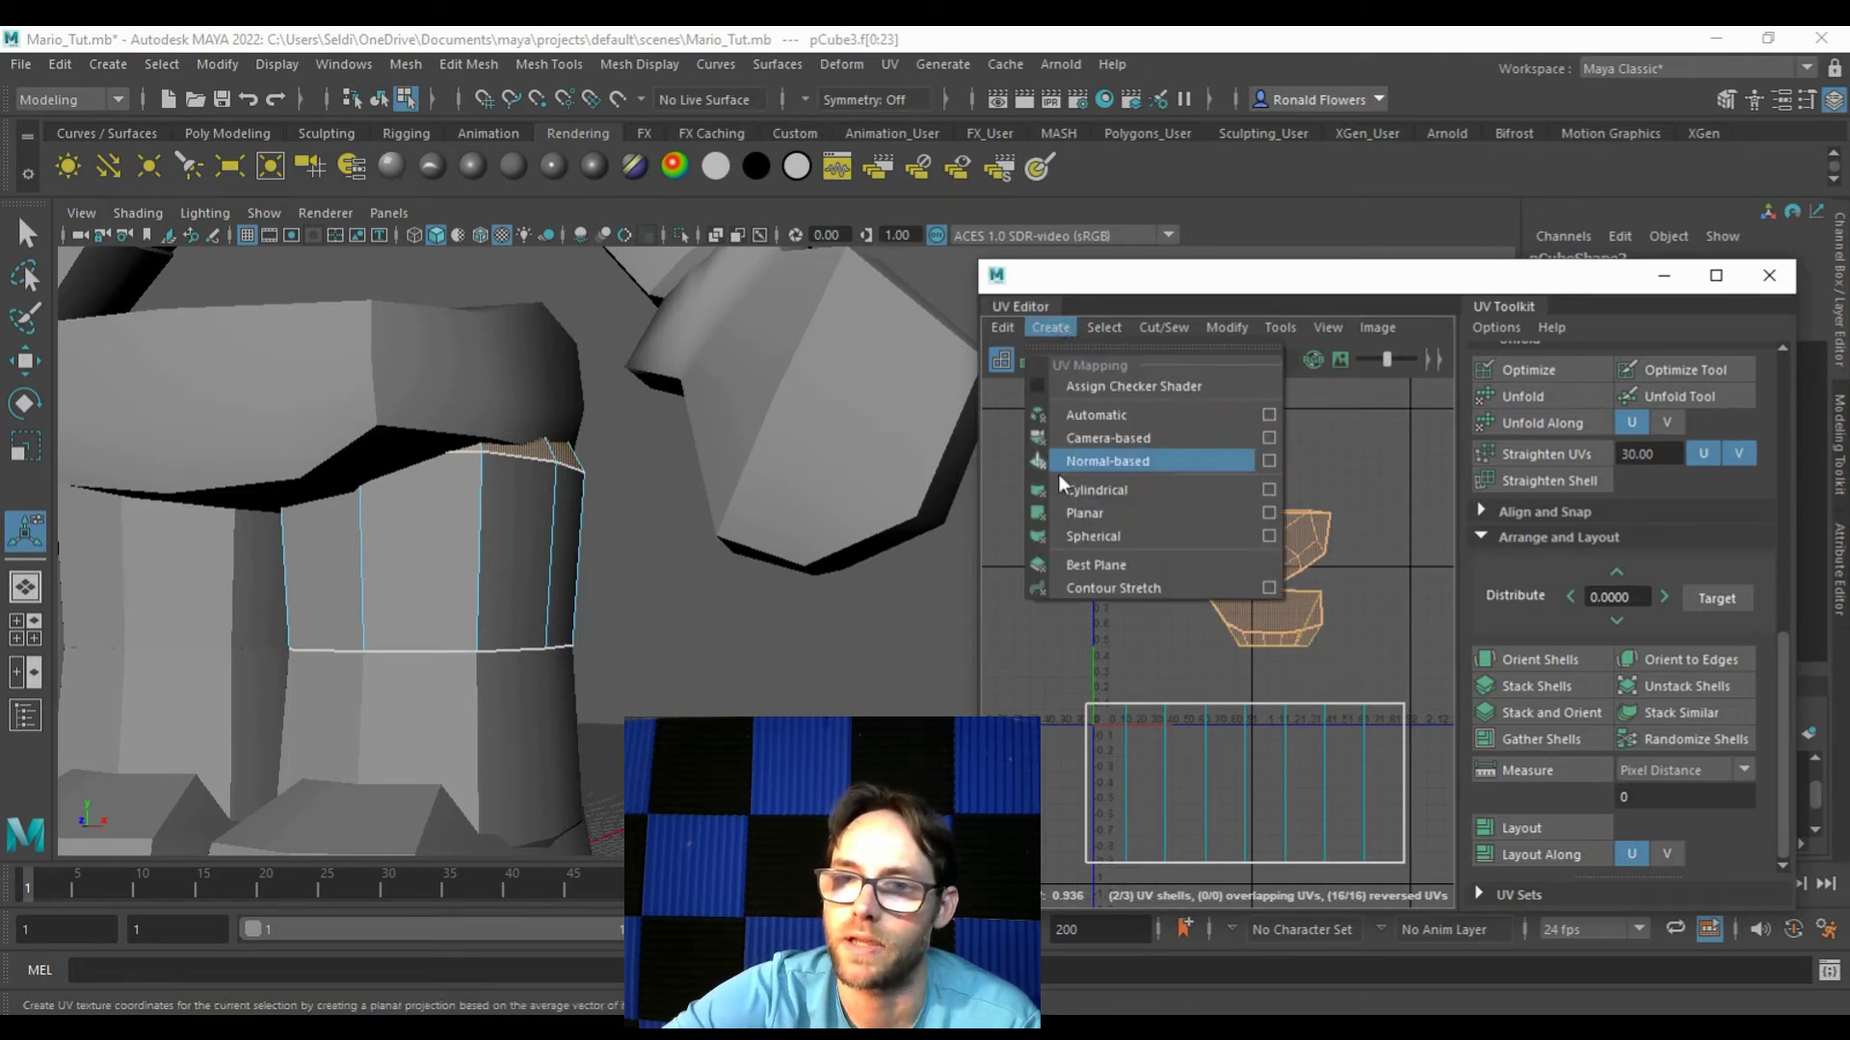
click(1269, 515)
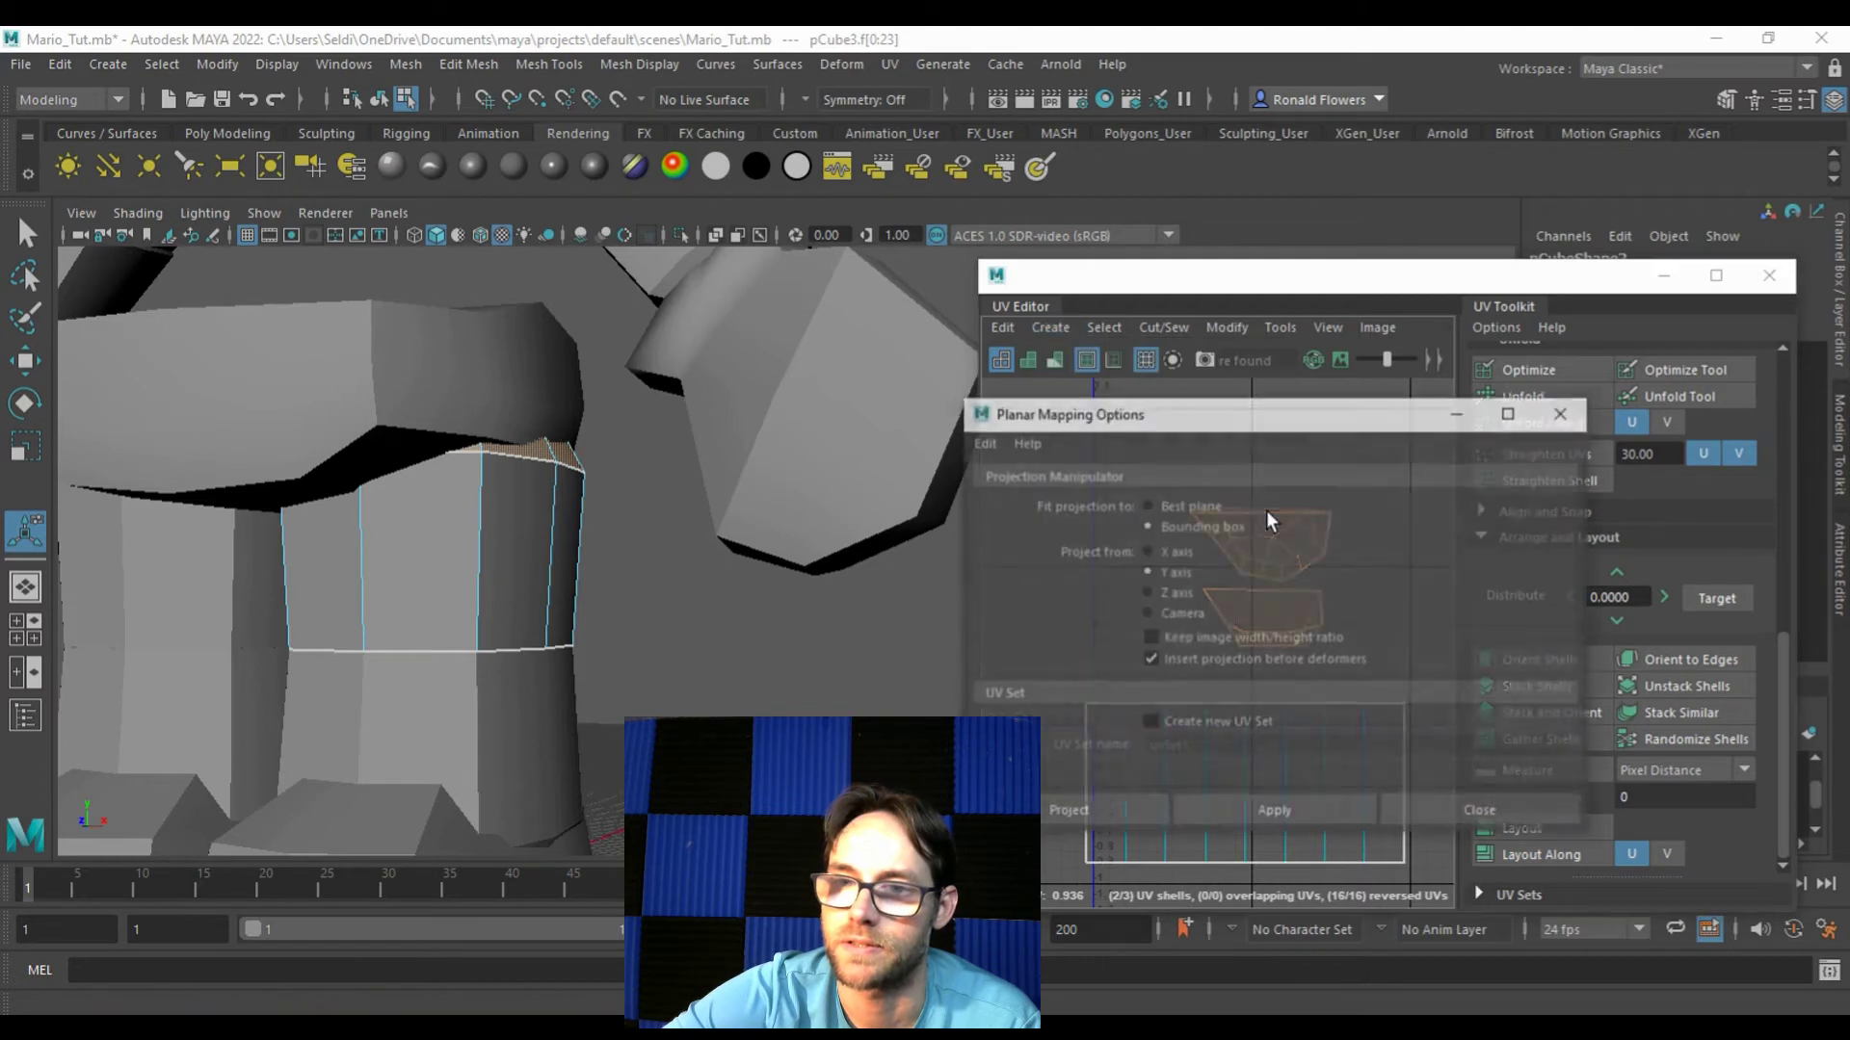
click(1300, 821)
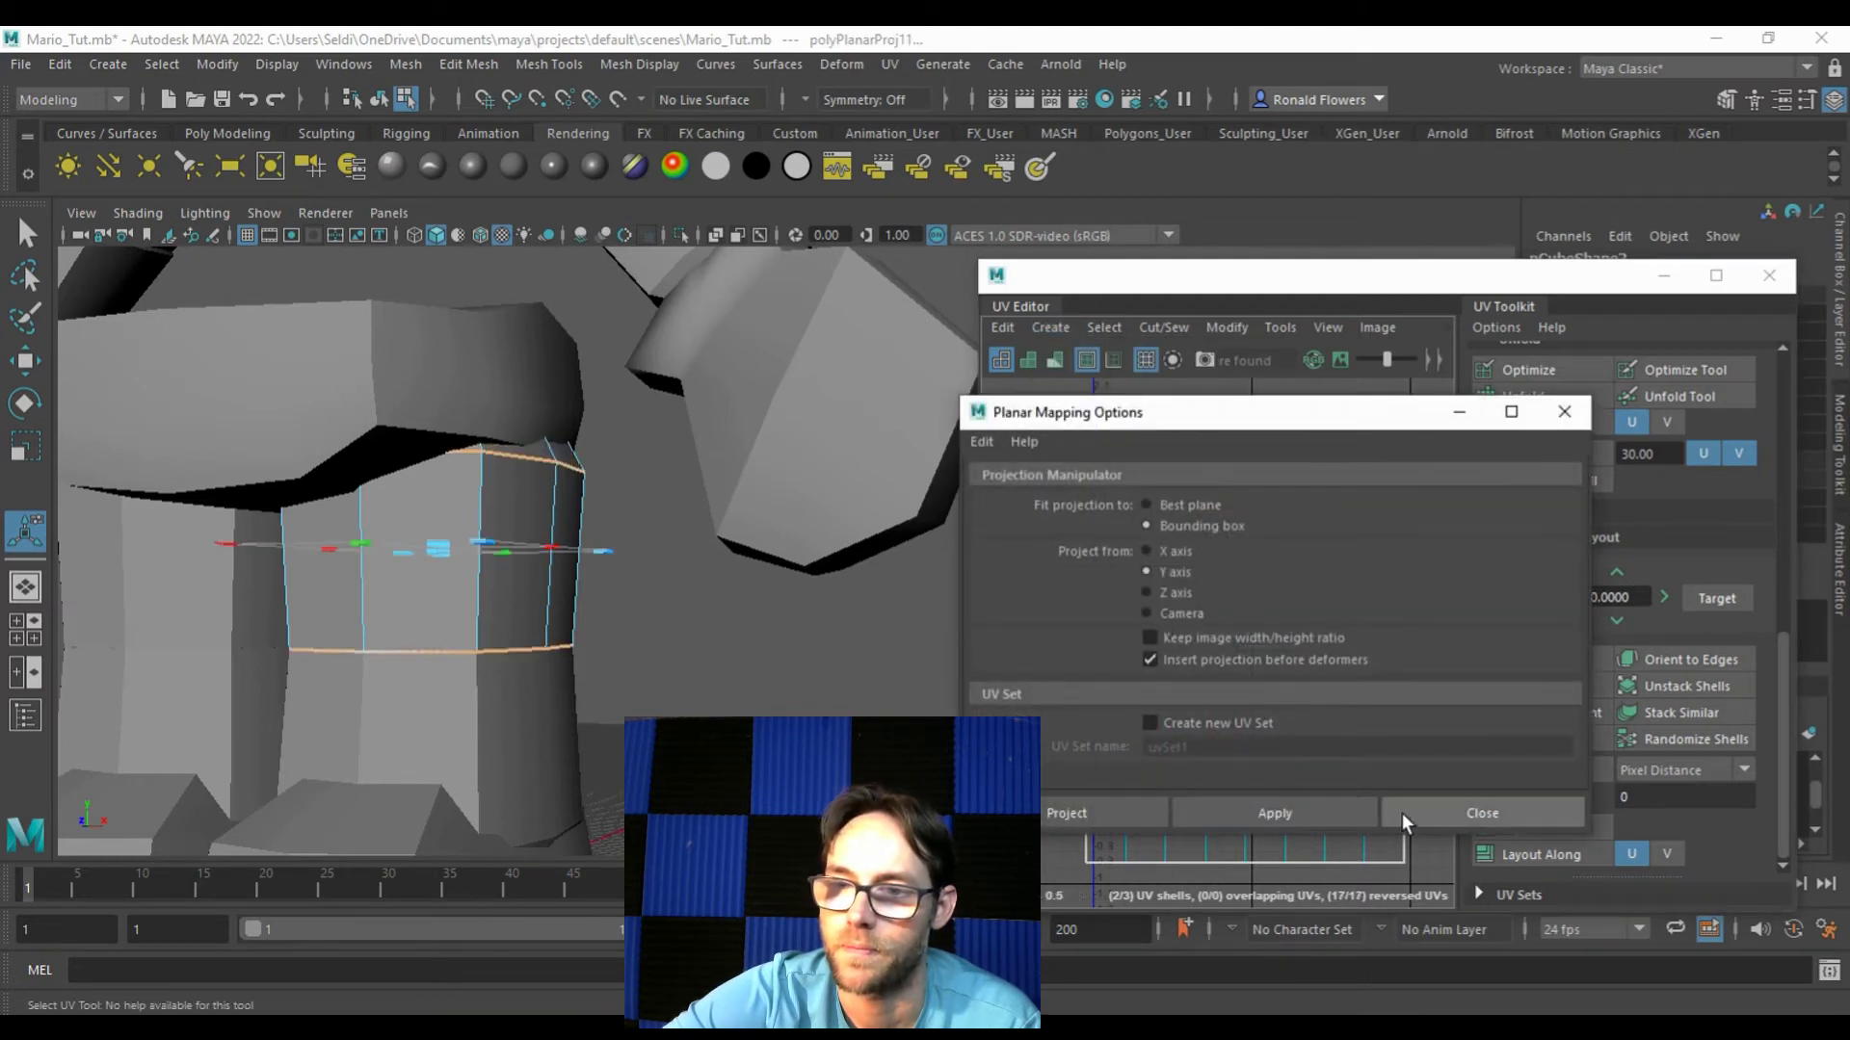
click(1438, 801)
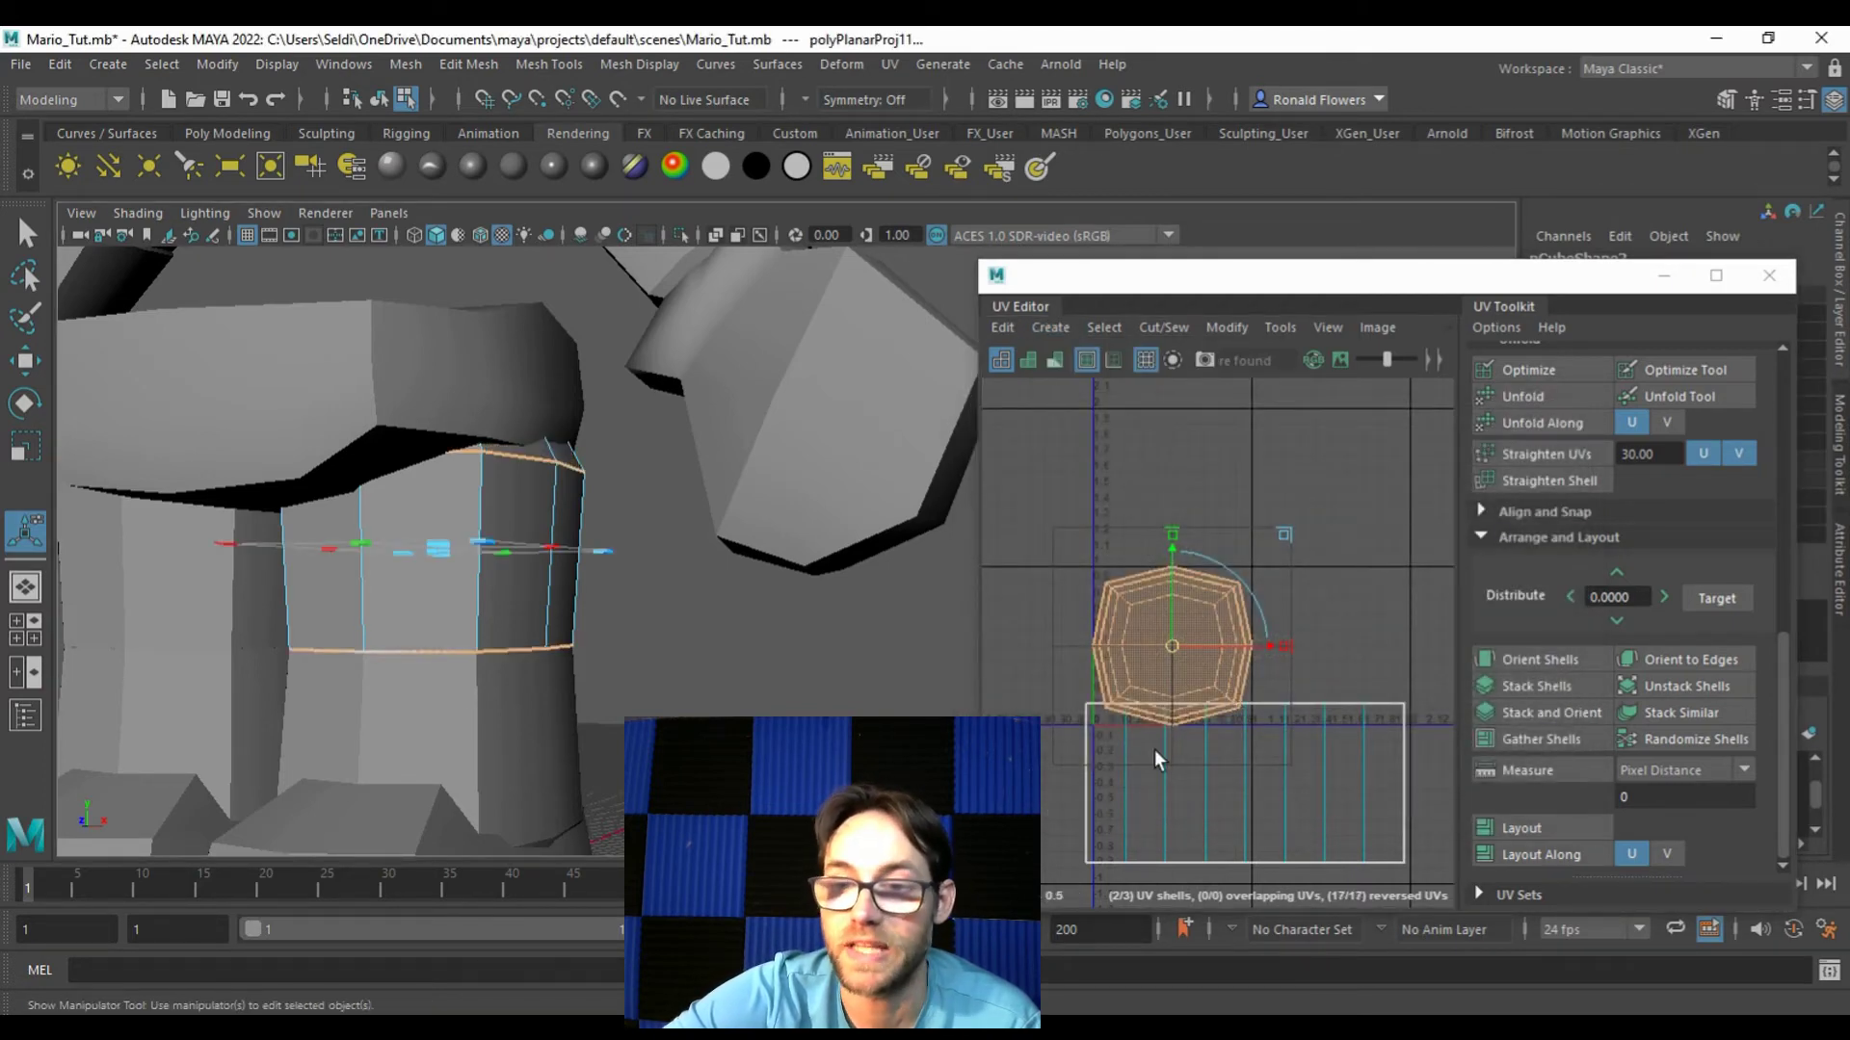
click(1123, 578)
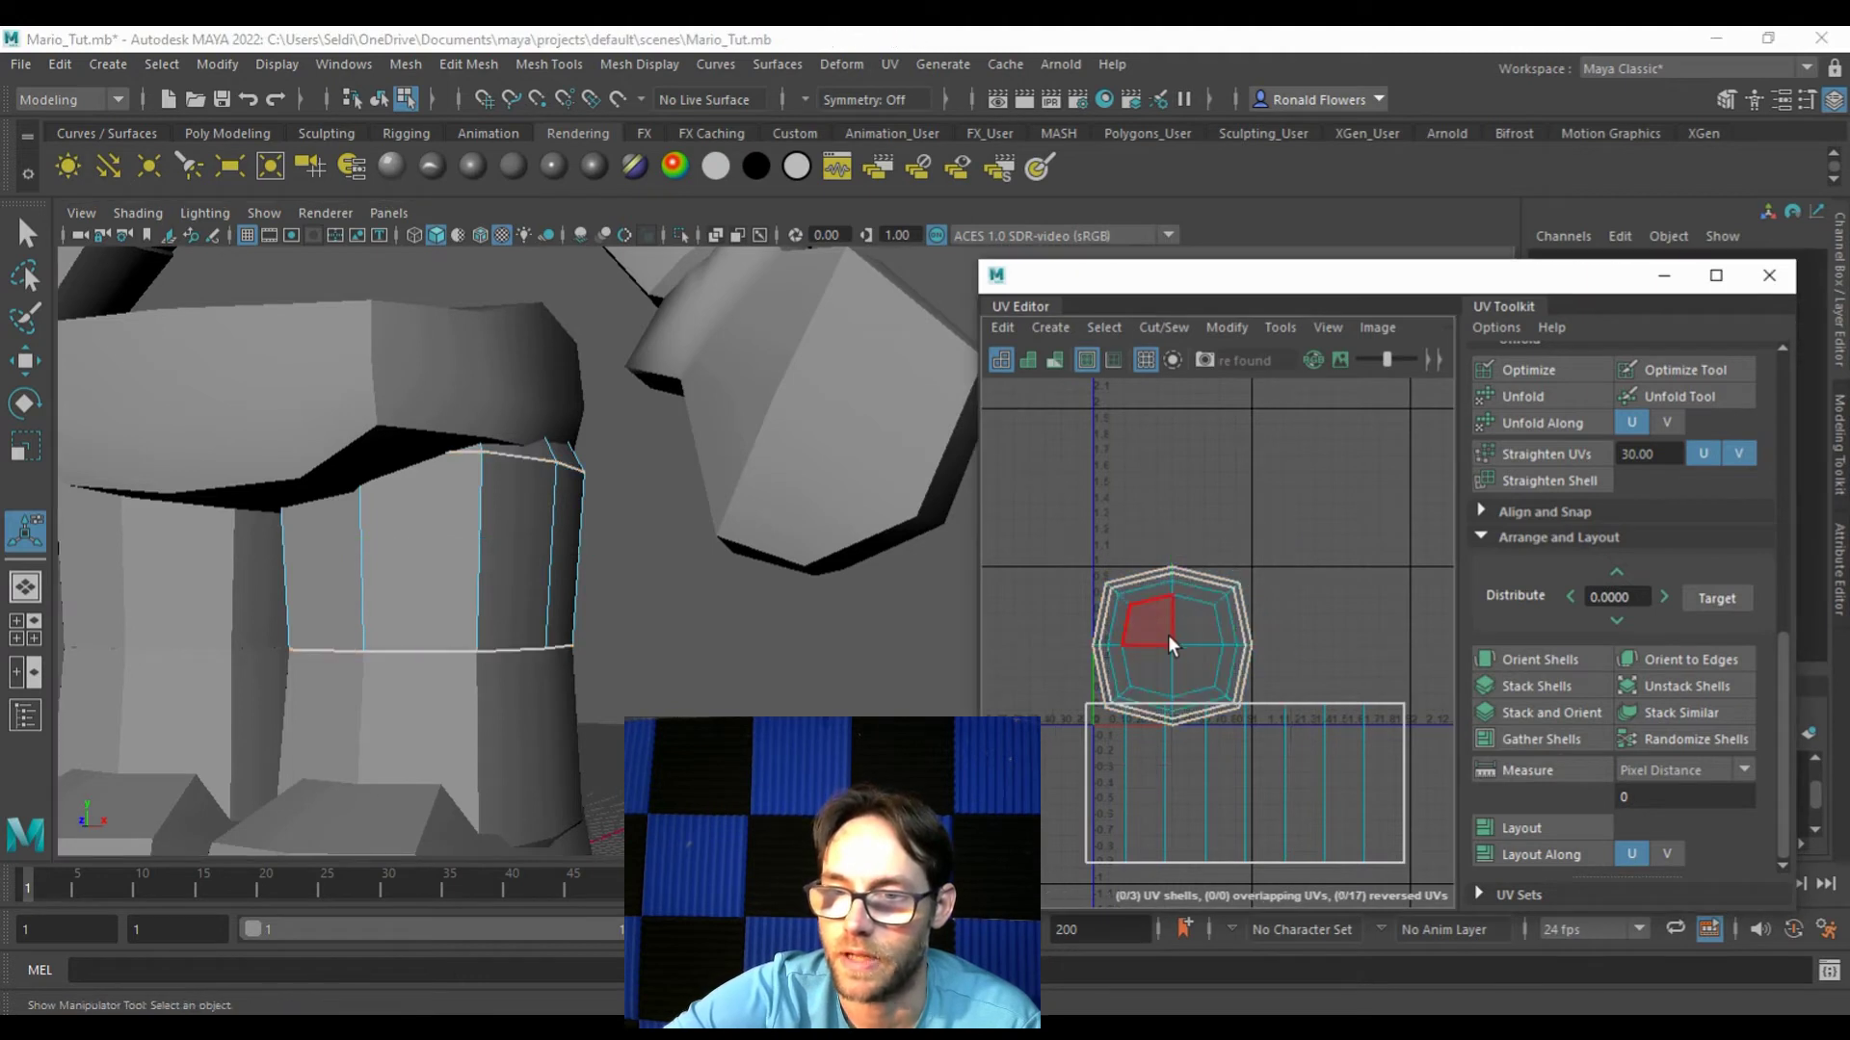
Step: Pull the two overlapping octagon cap shells apart so they sit side by side
double_click(1131, 622)
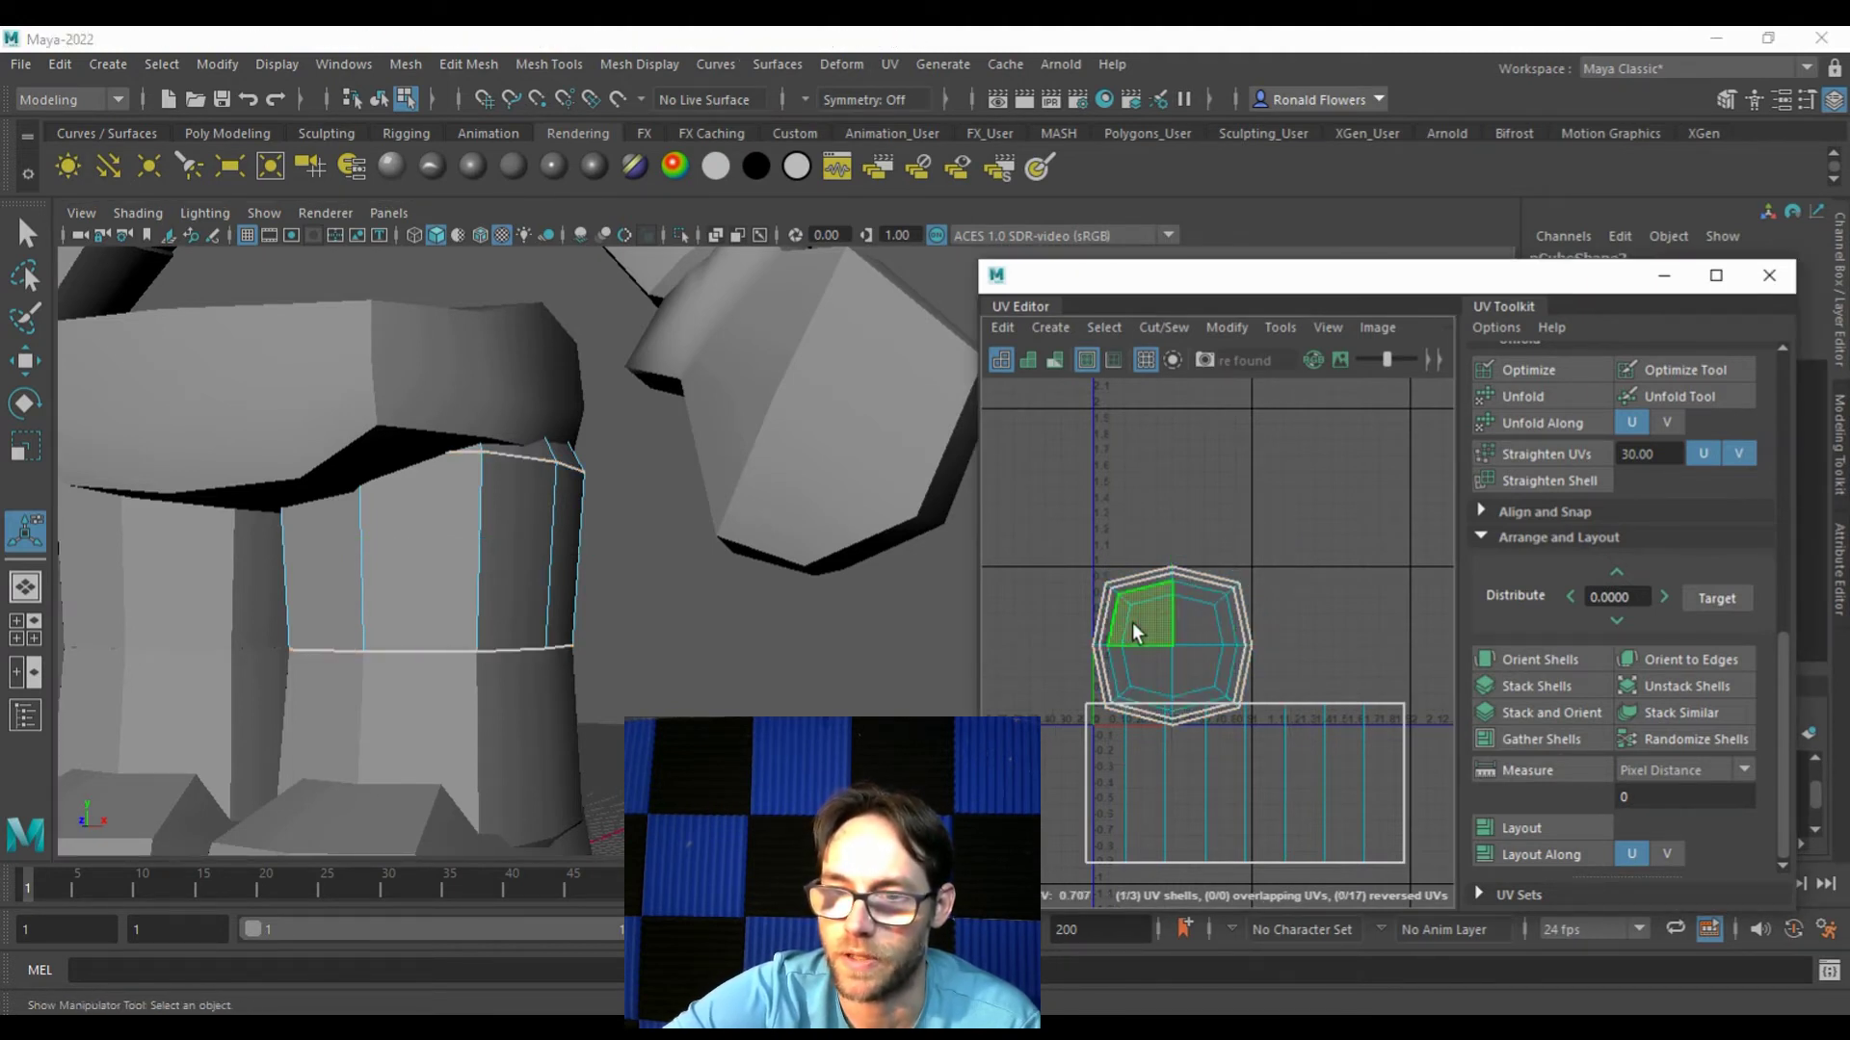
key(w)
drag(1171, 649, 1356, 615)
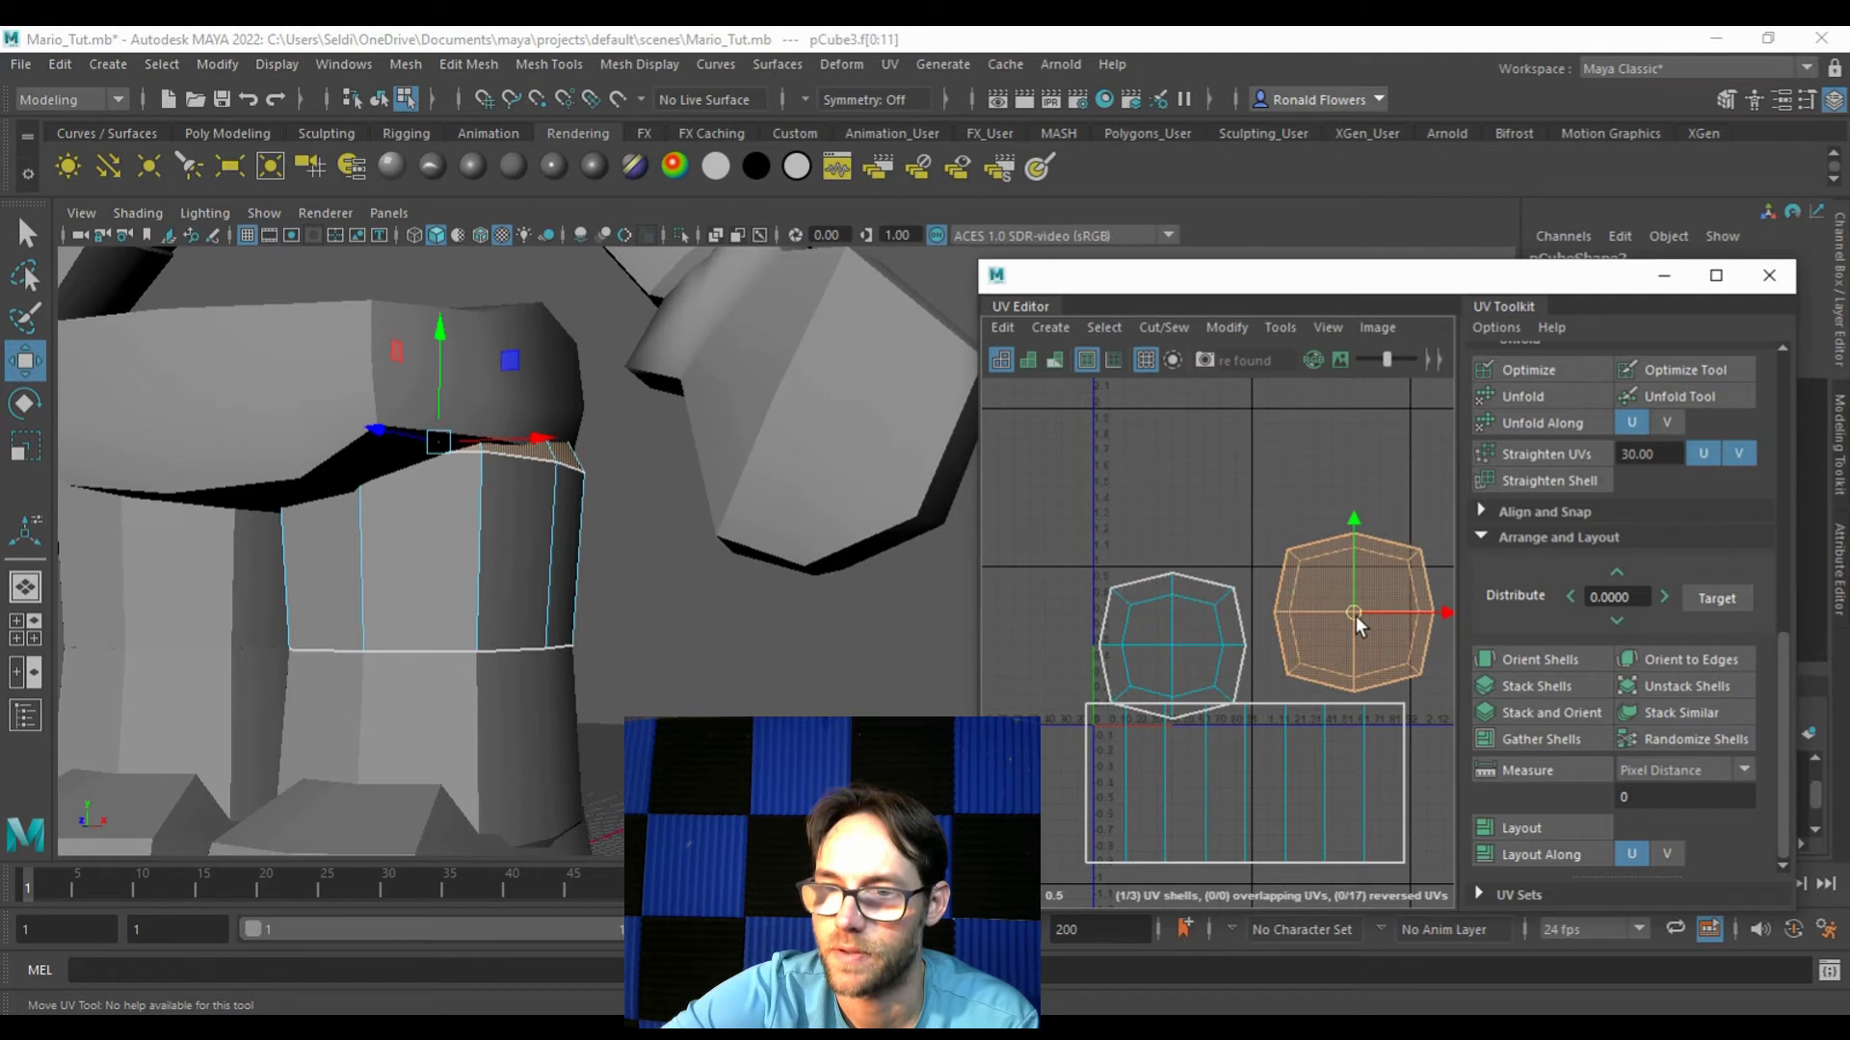
double_click(1164, 637)
mouse_move(1175, 639)
mouse_down()
mouse_move(1168, 580)
mouse_move(1168, 609)
mouse_up()
click(1049, 533)
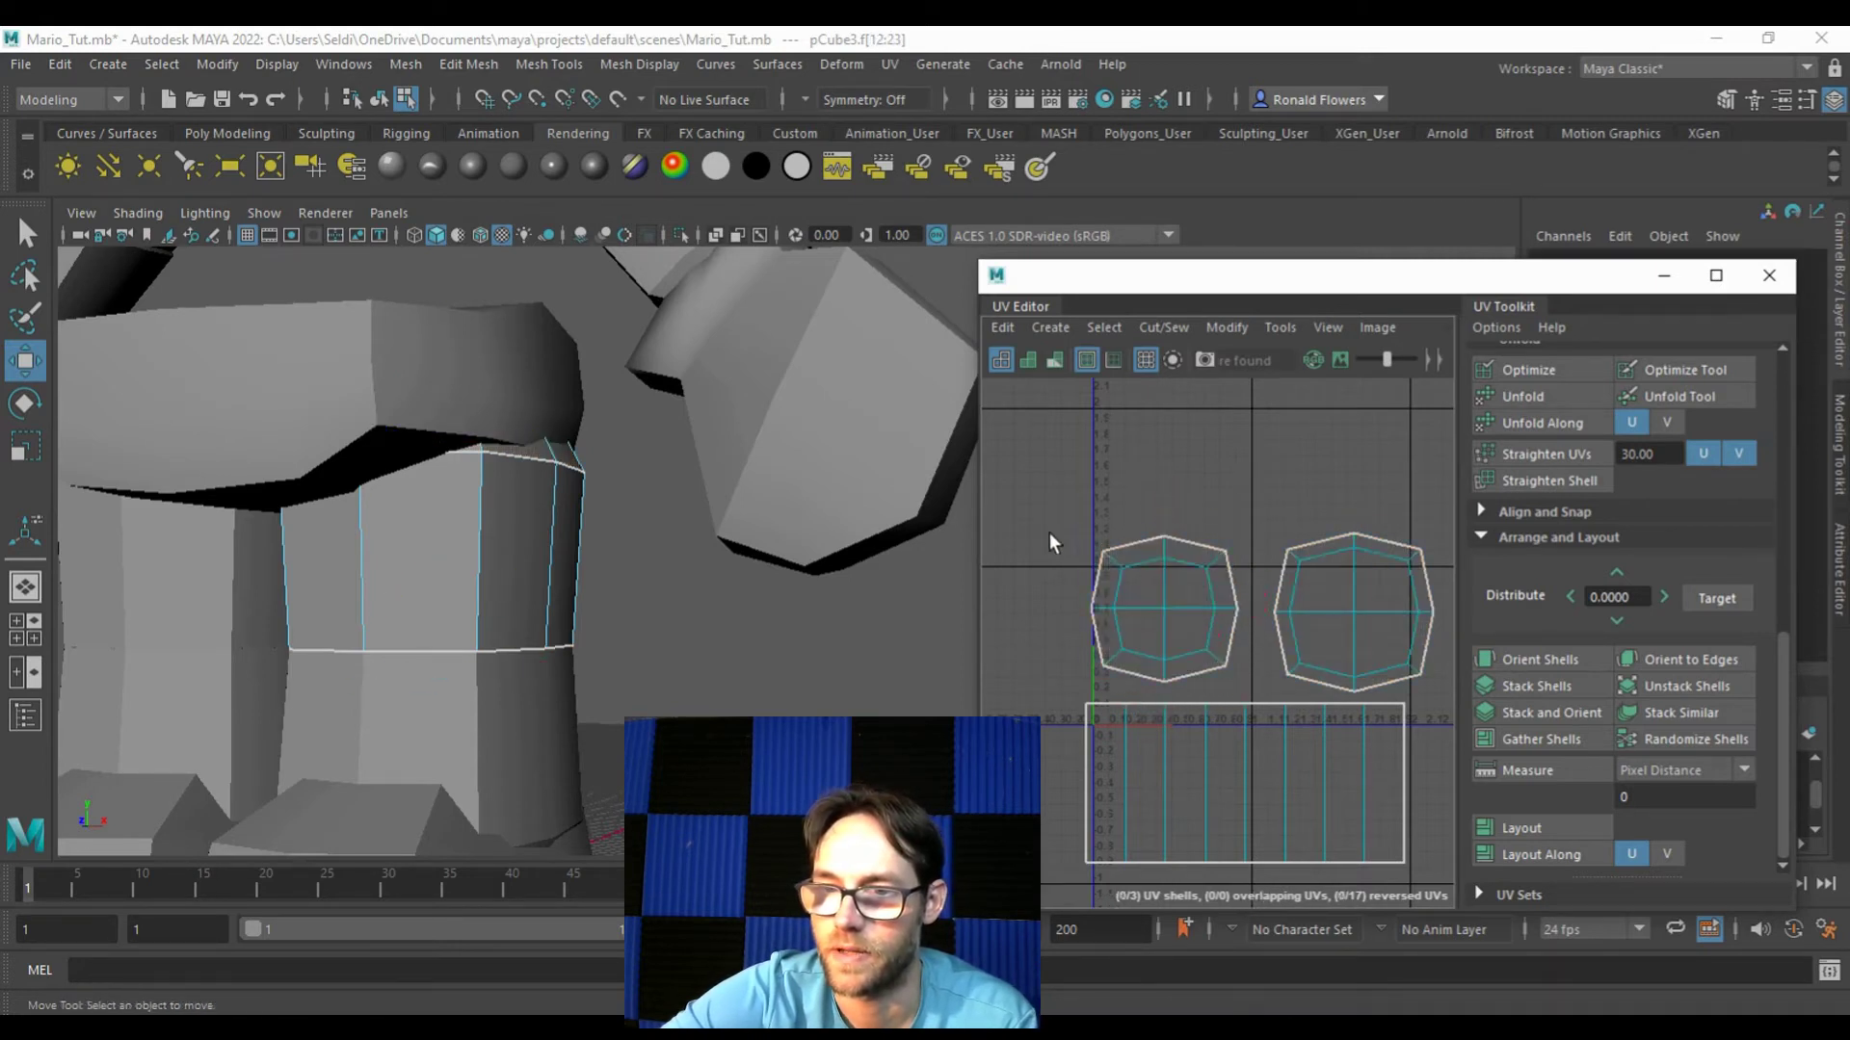
Step: Select all of pCube3's UVs, shrink the three shells and move them up-left
scroll(1045, 537, down, 2)
drag(1069, 467, 1386, 831)
key(r)
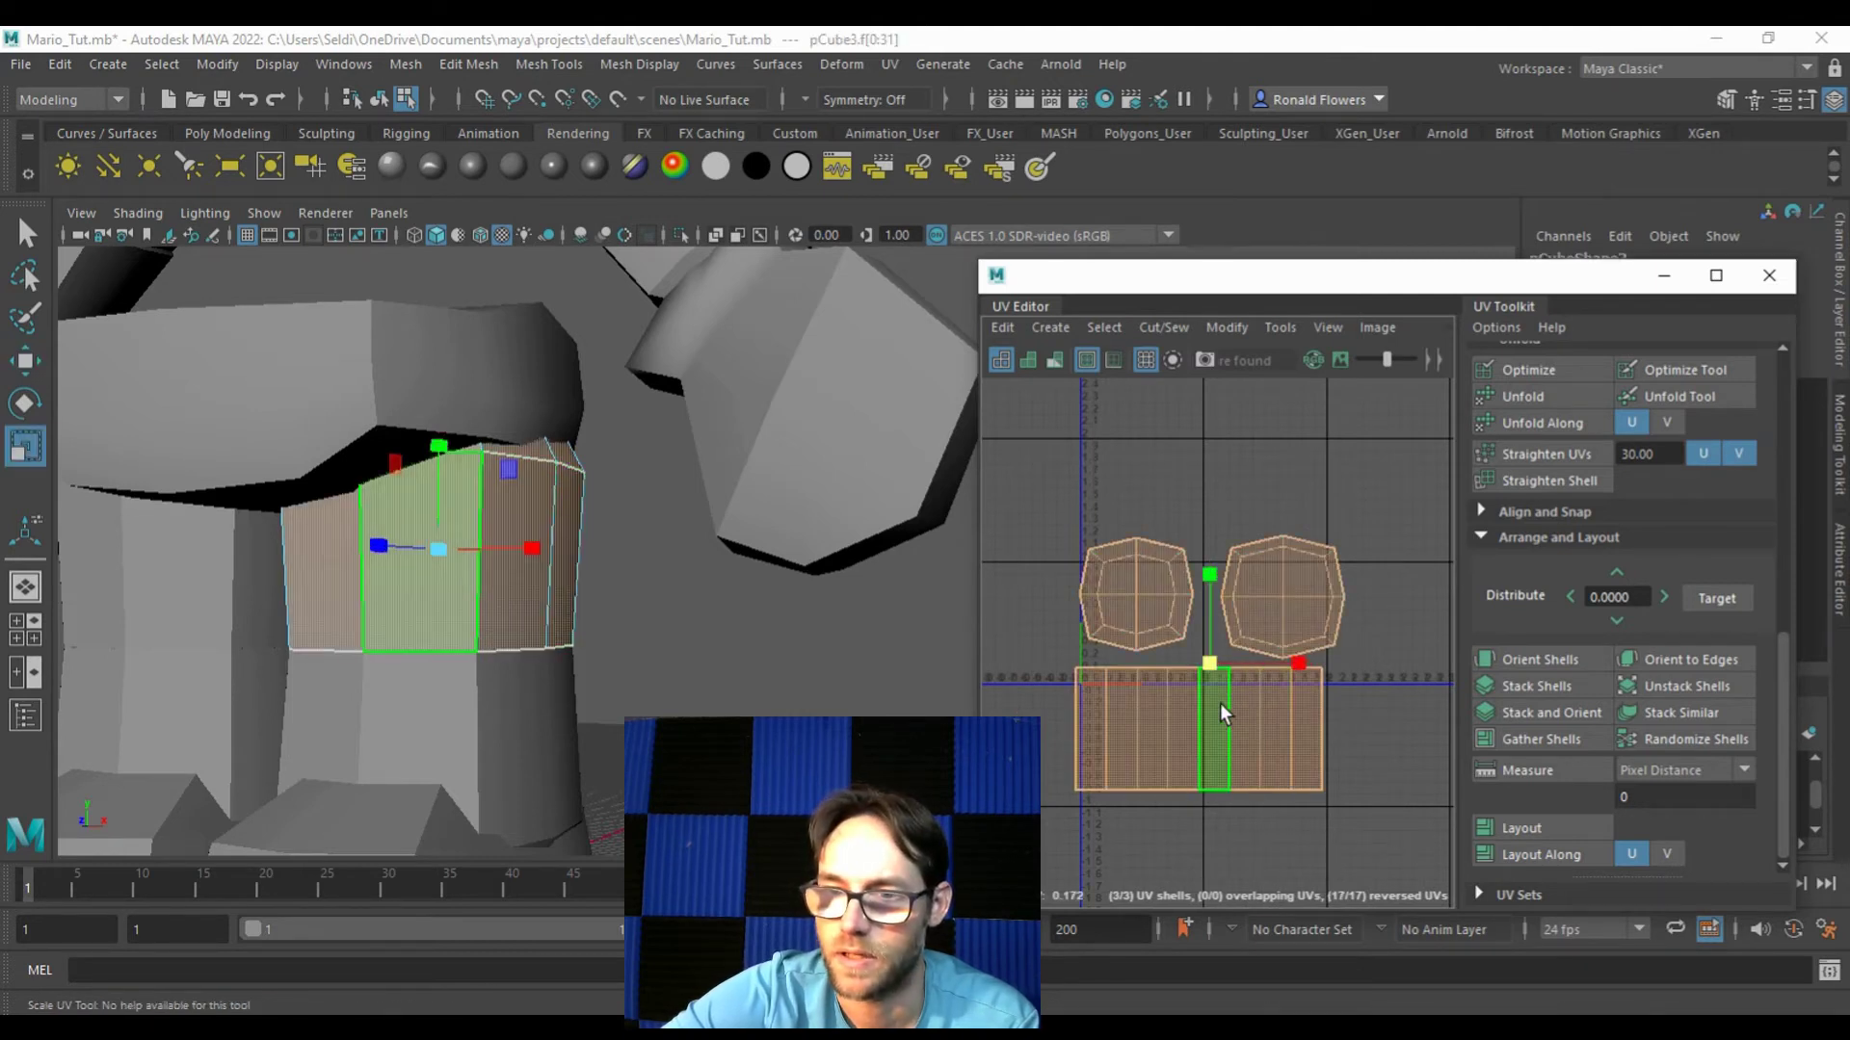
right_click(1219, 703)
click(1314, 707)
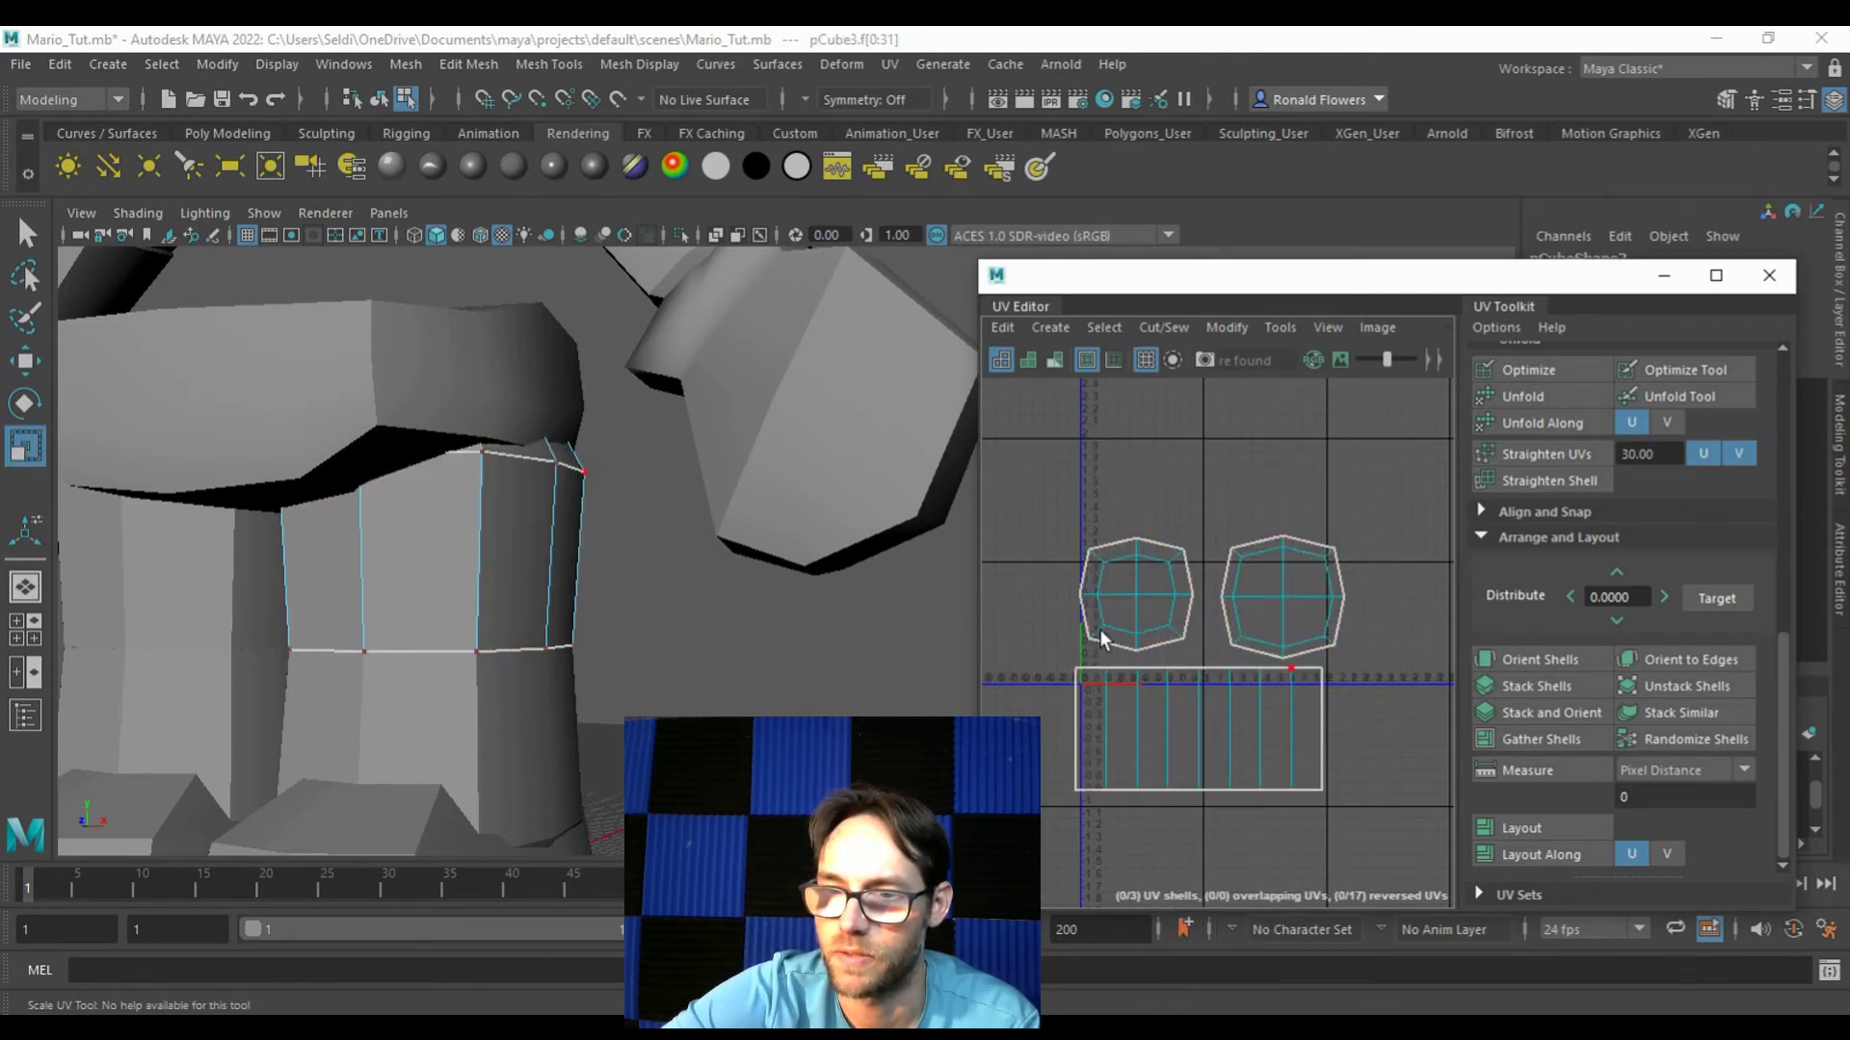
drag(1043, 513, 1356, 833)
middle_drag(1257, 703, 1165, 669)
key(w)
drag(1210, 663, 1162, 624)
Step: Shrink the leg's UV shells further so they fit the 0–1 square
scroll(1163, 624, up, 2)
key(r)
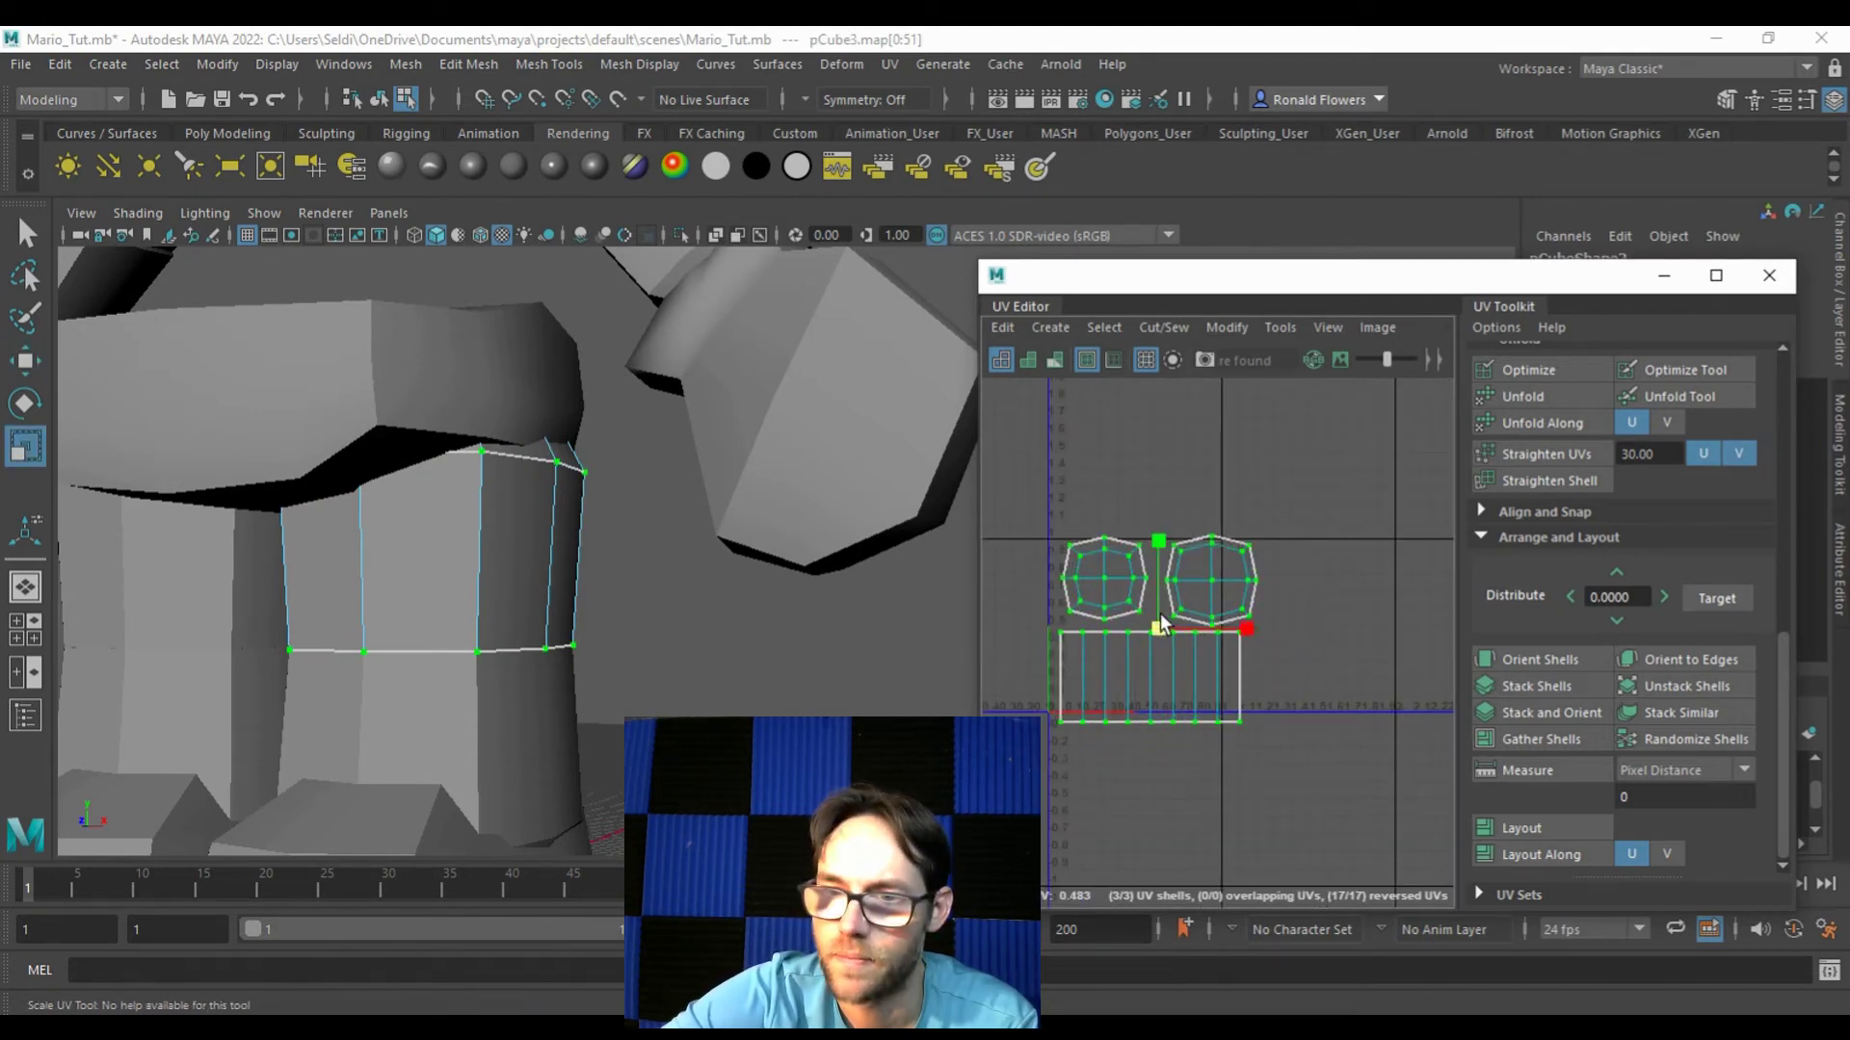
drag(1159, 630, 1146, 633)
key(w)
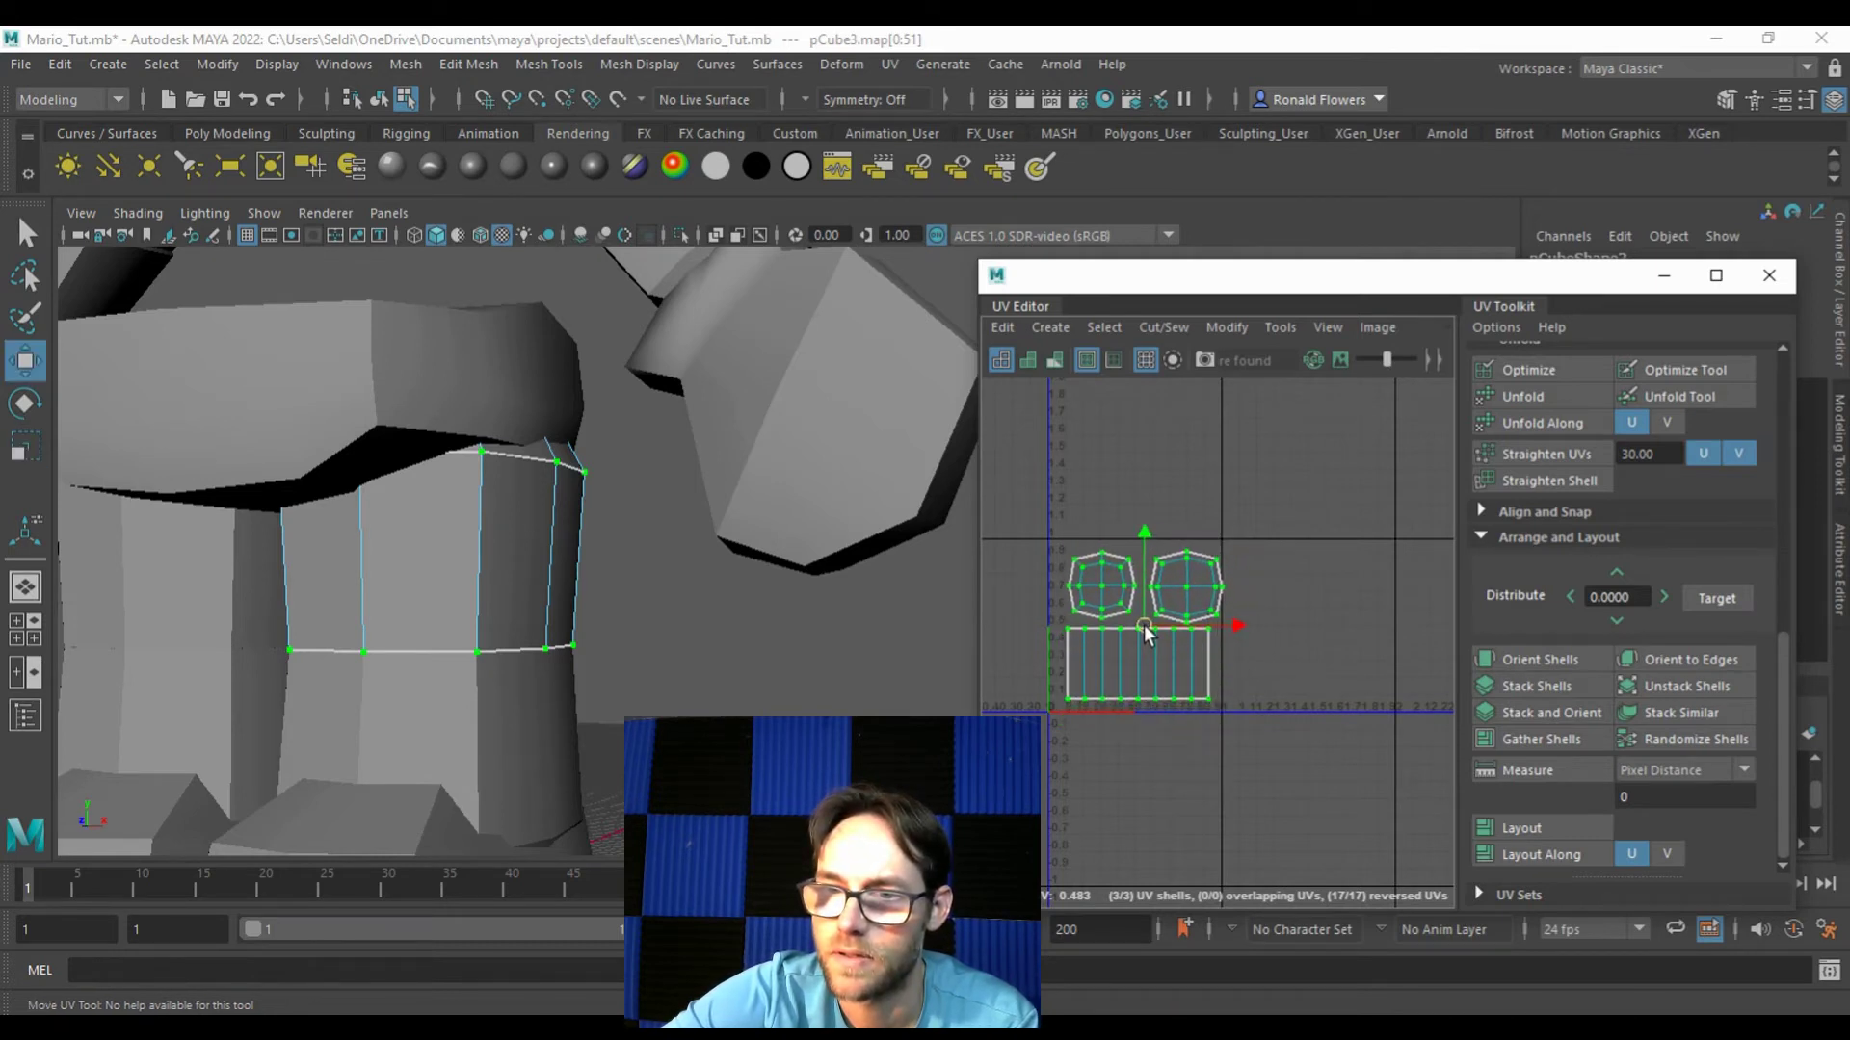
click(1310, 679)
scroll(1267, 669, up, 6)
scroll(1243, 646, down, 4)
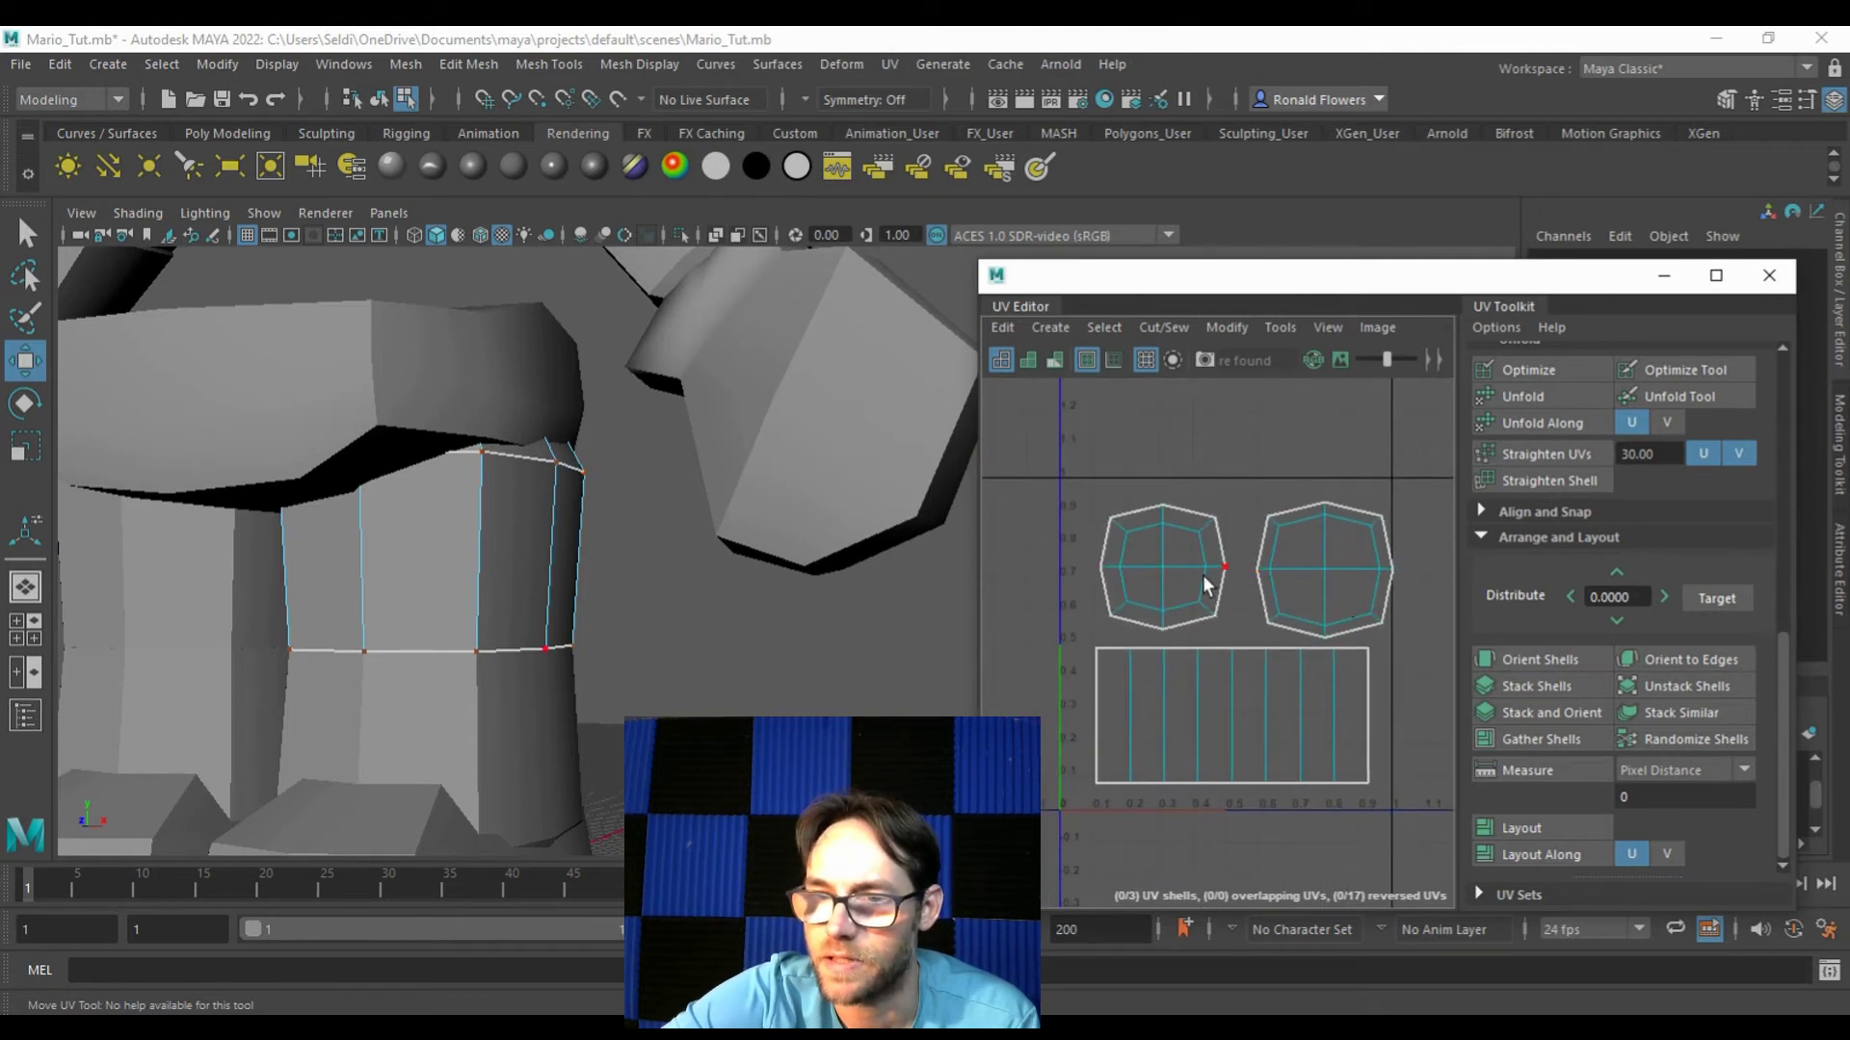
Step: Nudge both octagon cap shells slightly left and up
click(1204, 583)
shift+click(1308, 581)
drag(1334, 574, 1316, 580)
drag(1228, 482, 1228, 475)
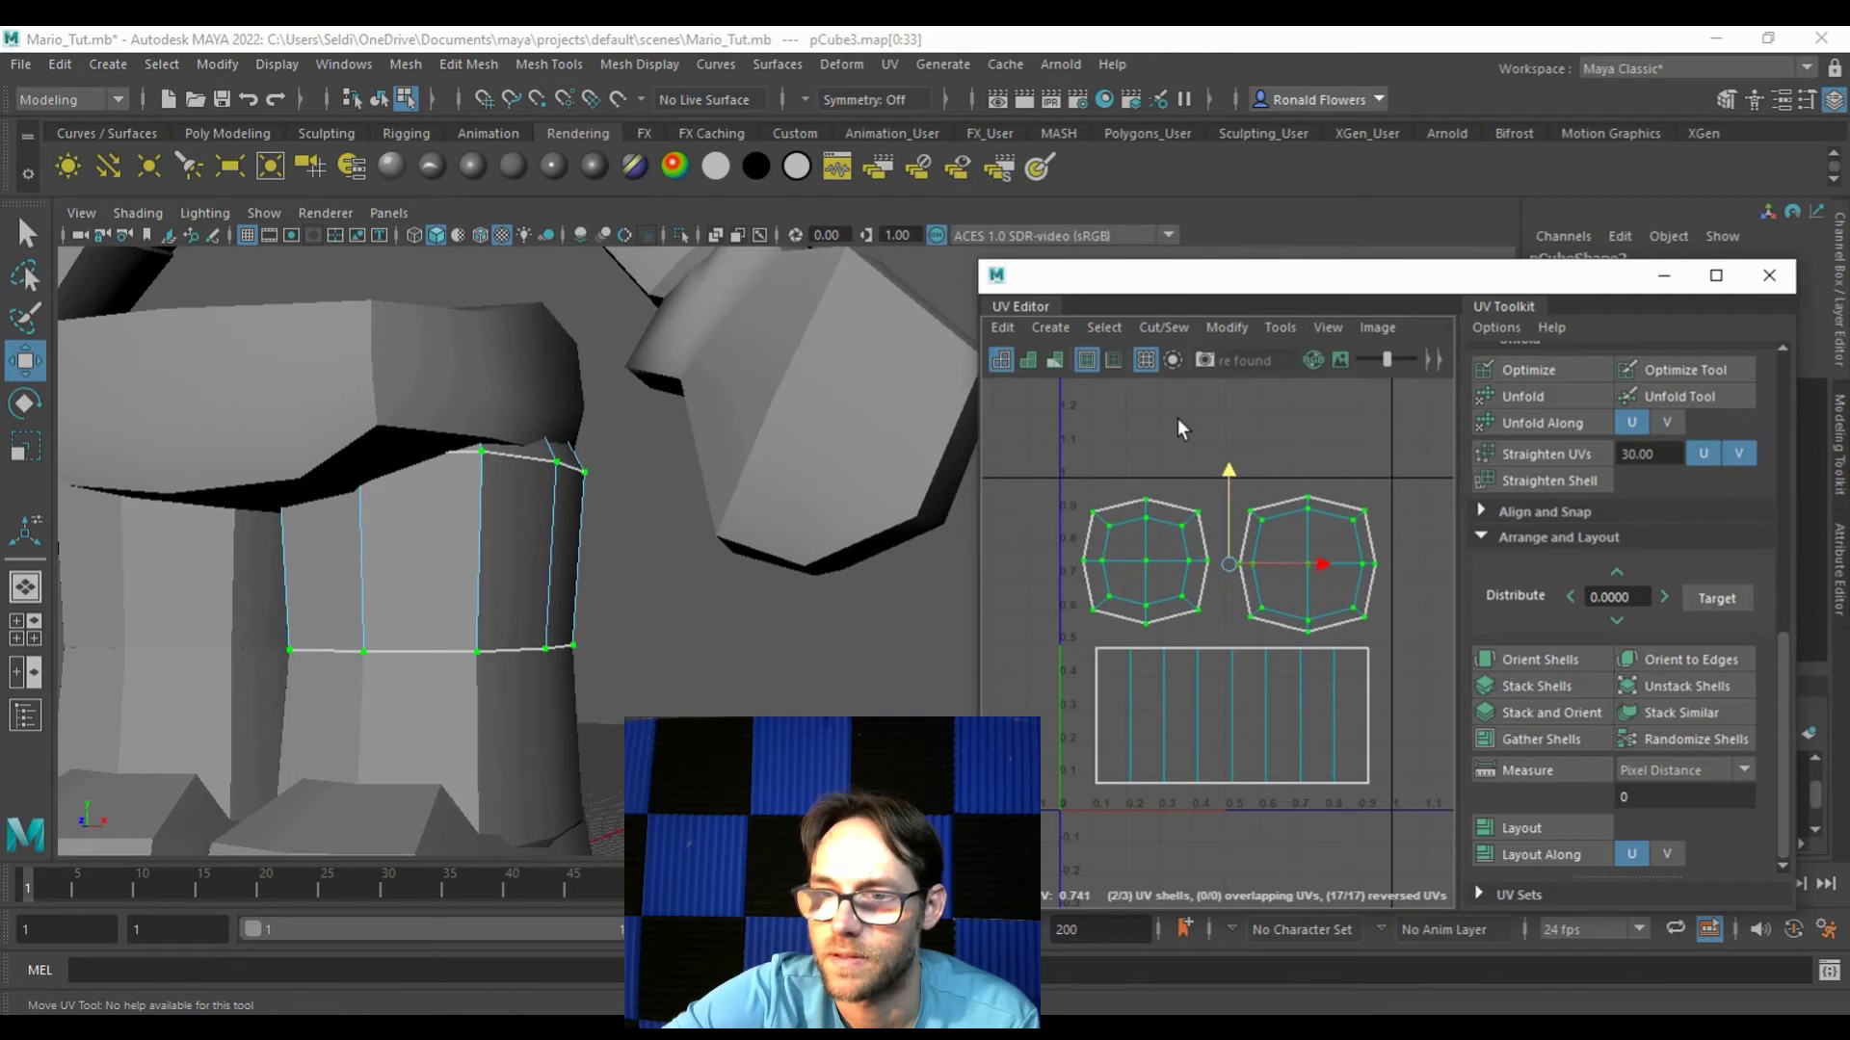
click(1195, 453)
Step: Select pCube4, the lower leg, in face selection mode
click(546, 740)
right_drag(488, 405, 557, 466)
click(430, 773)
Step: Cylindrically project pCube4's side face ring and move the strip below the two caps
click(420, 762)
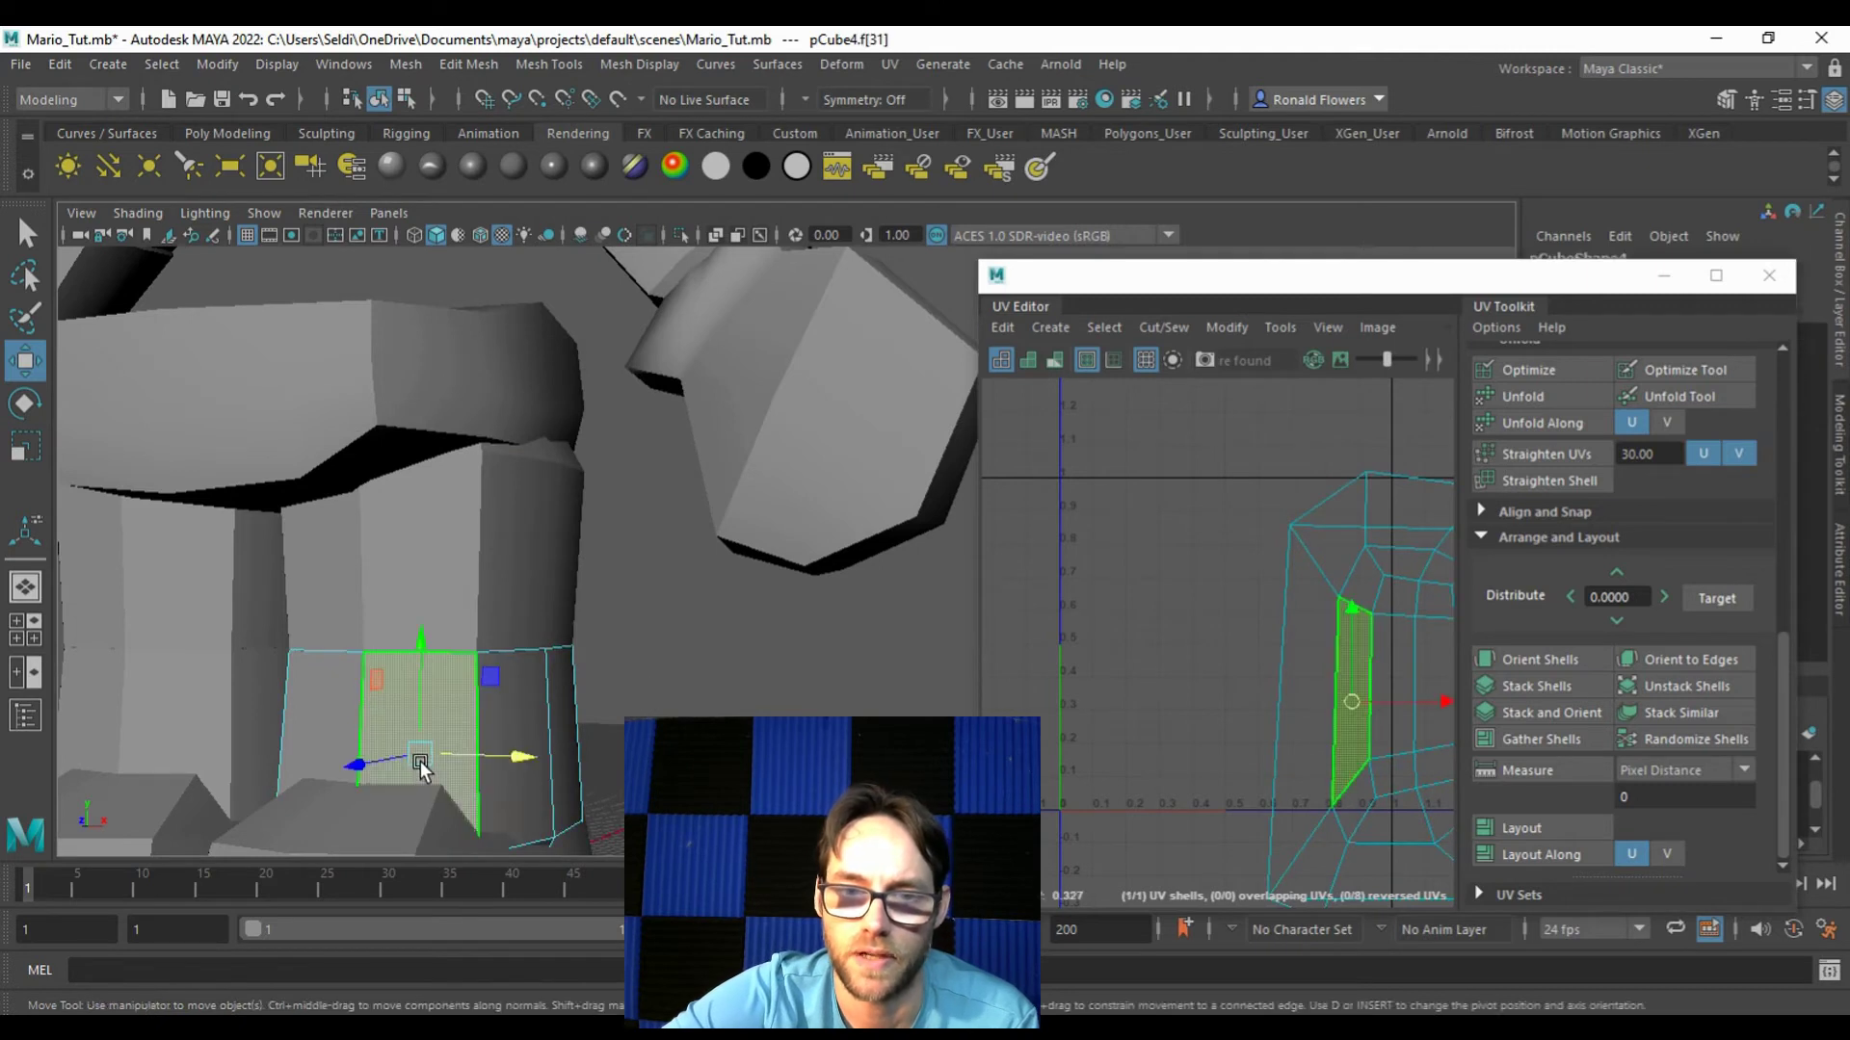
shift+double_click(493, 734)
shift+right_drag(949, 510, 949, 511)
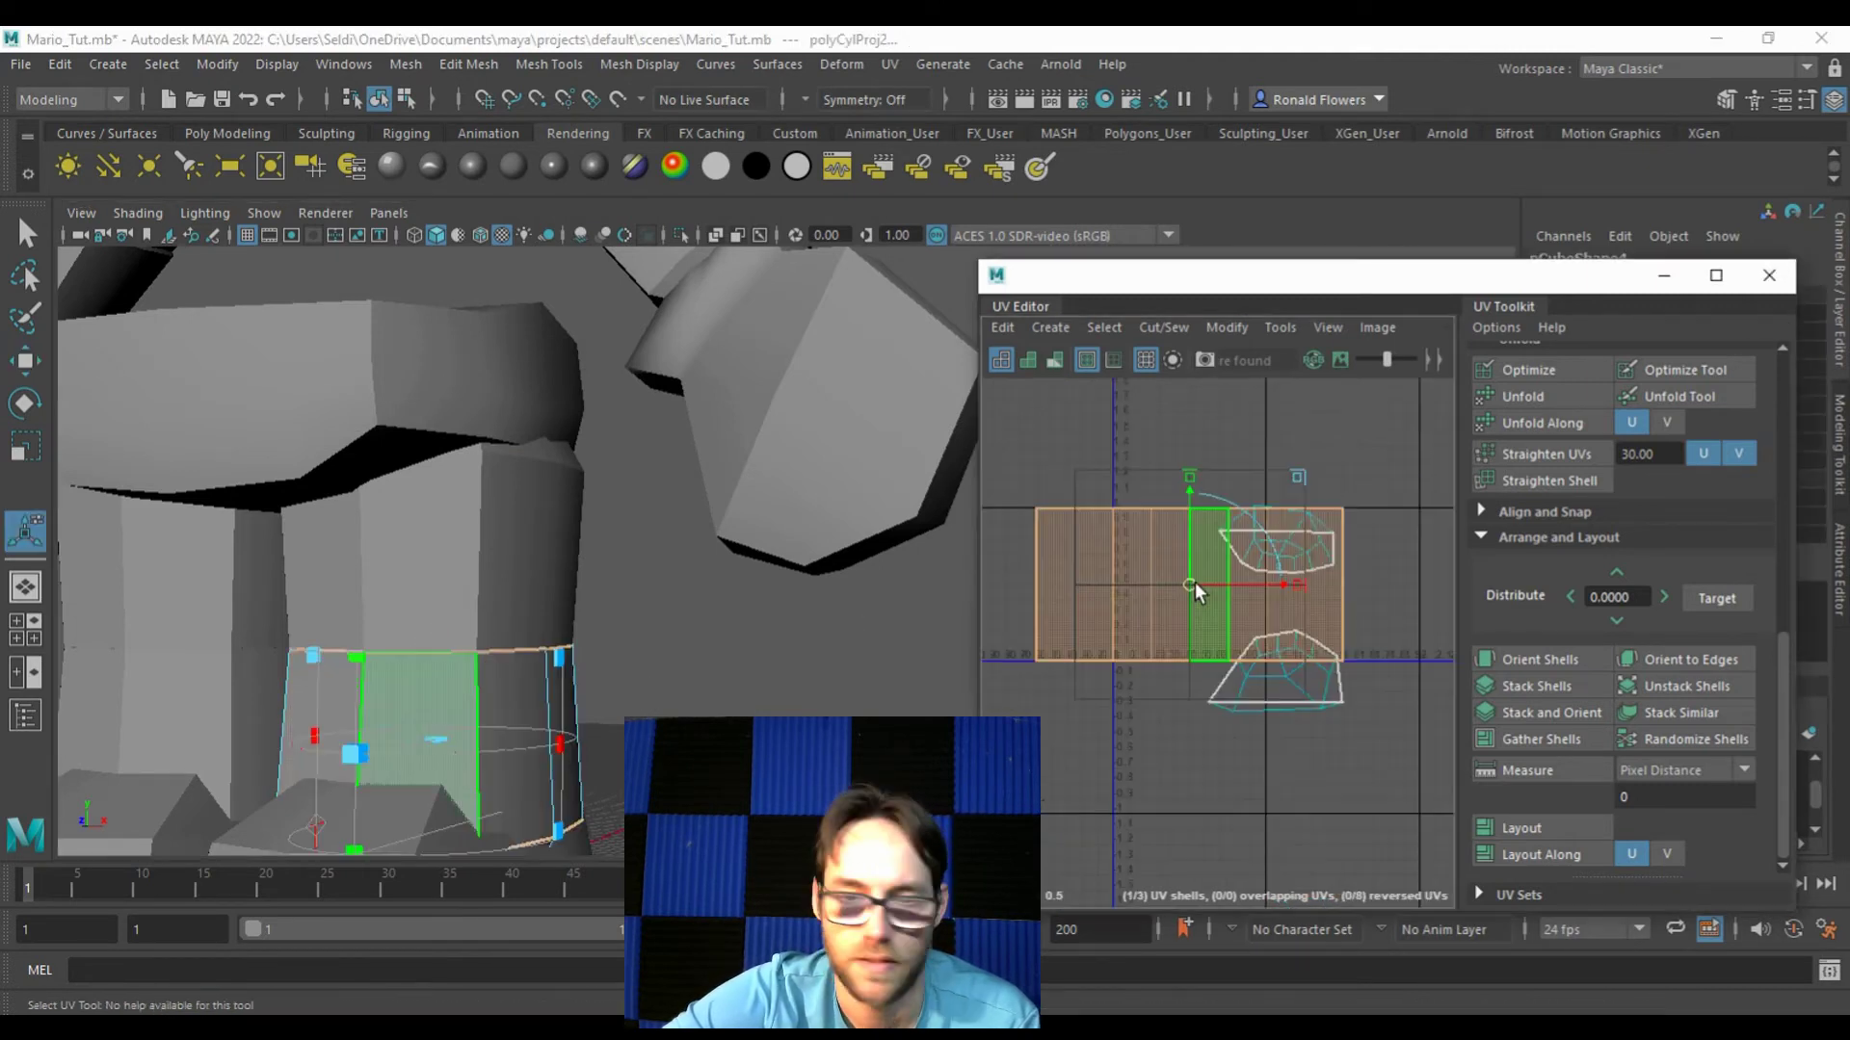
click(1053, 330)
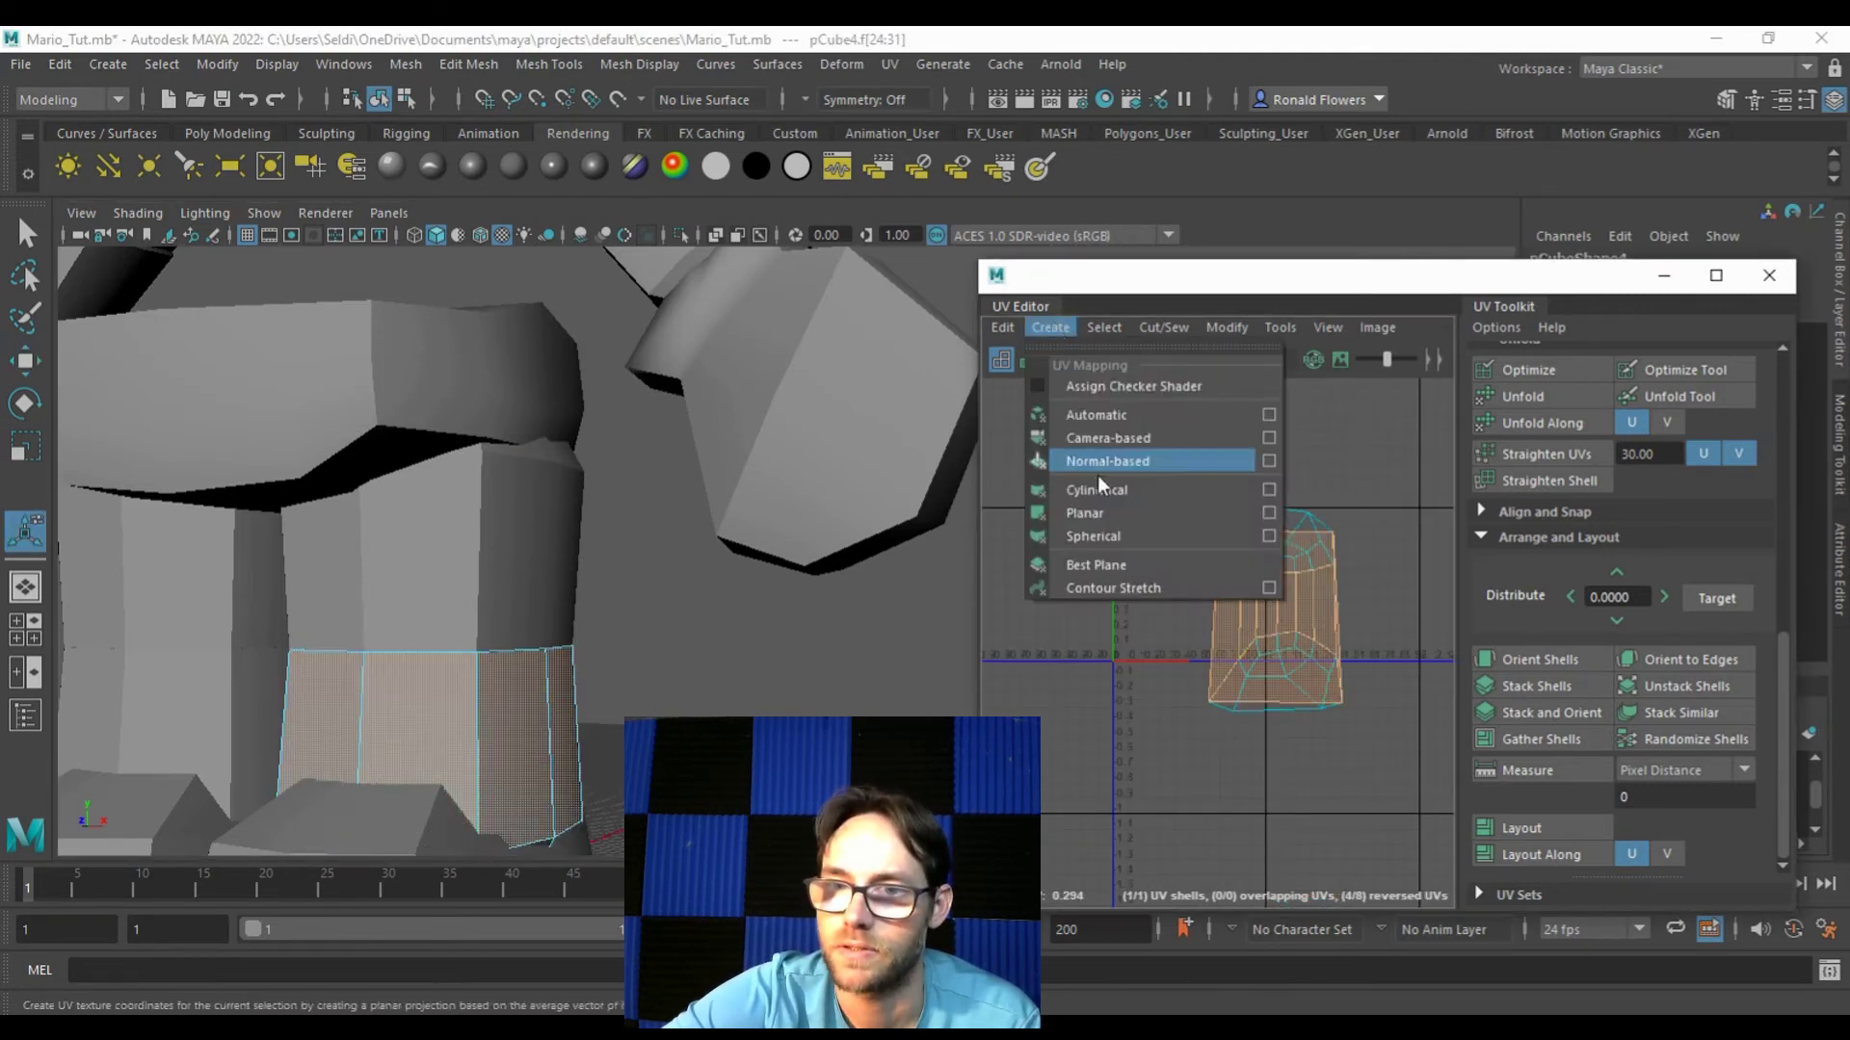
click(1185, 487)
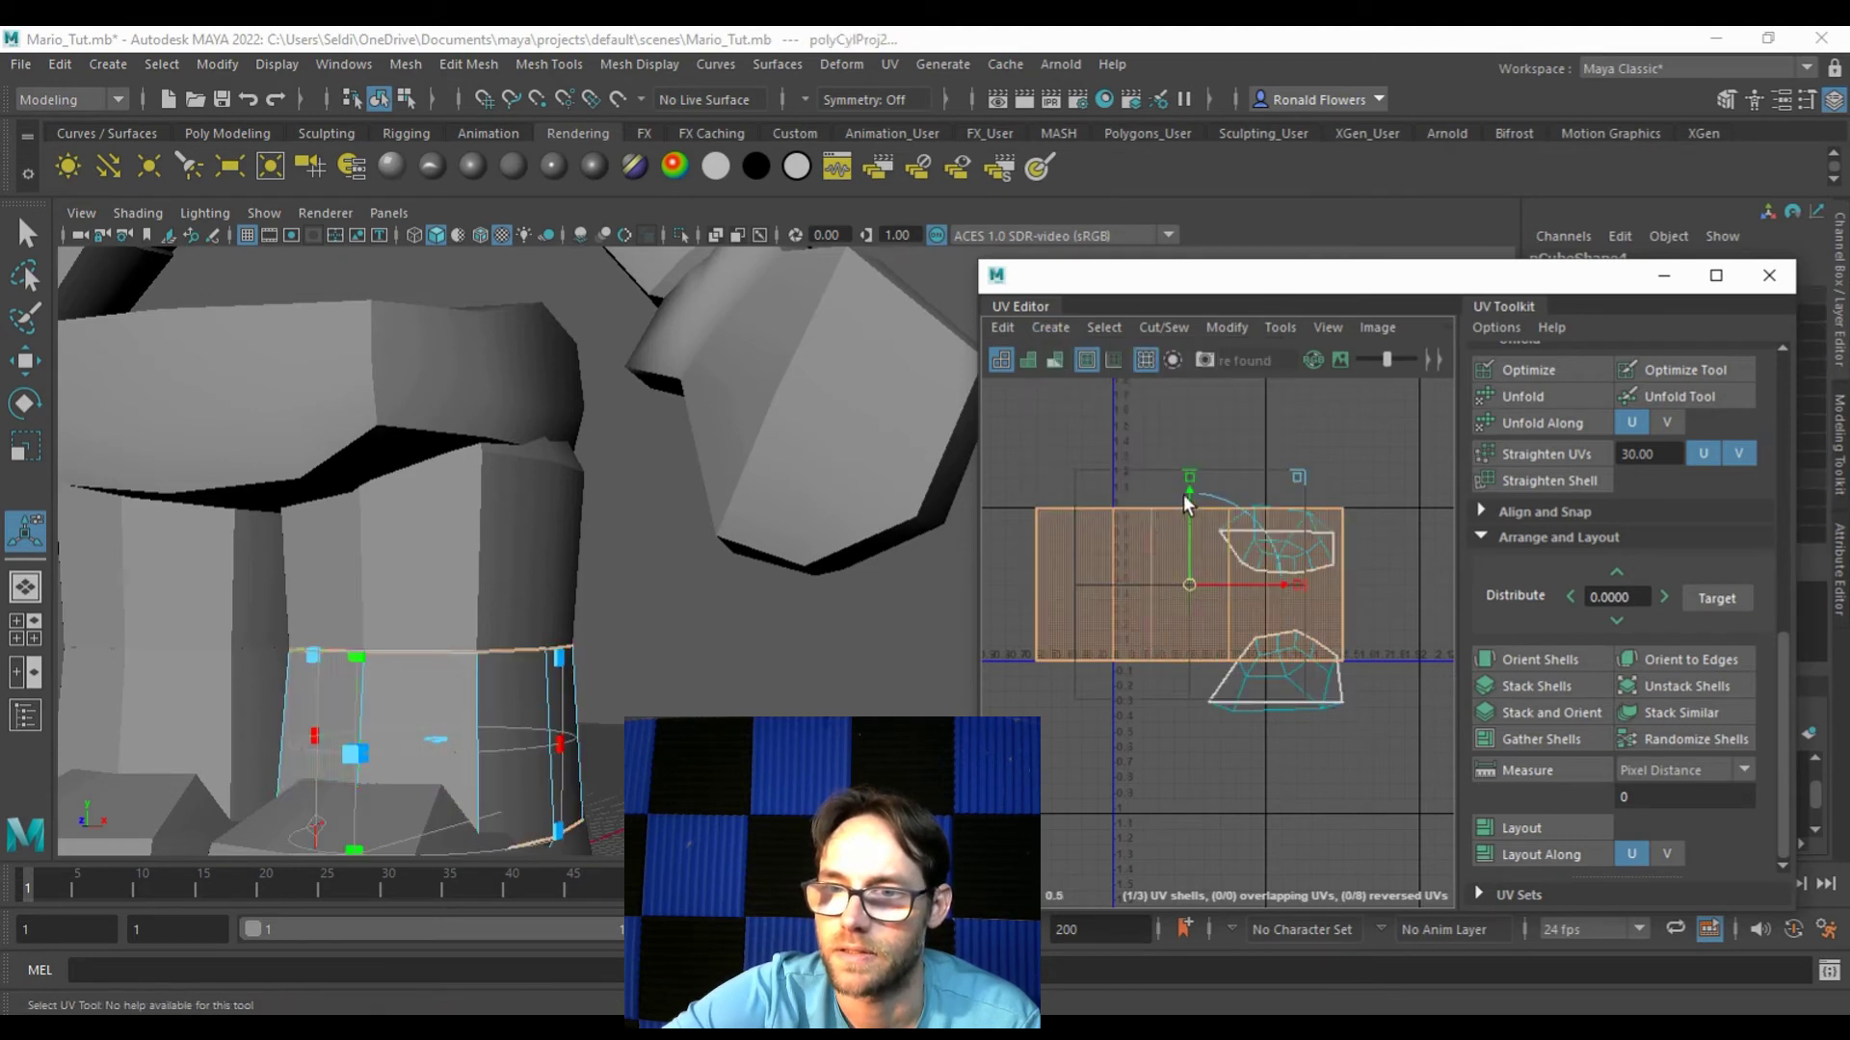
drag(1190, 510, 1191, 752)
drag(1178, 445, 1389, 734)
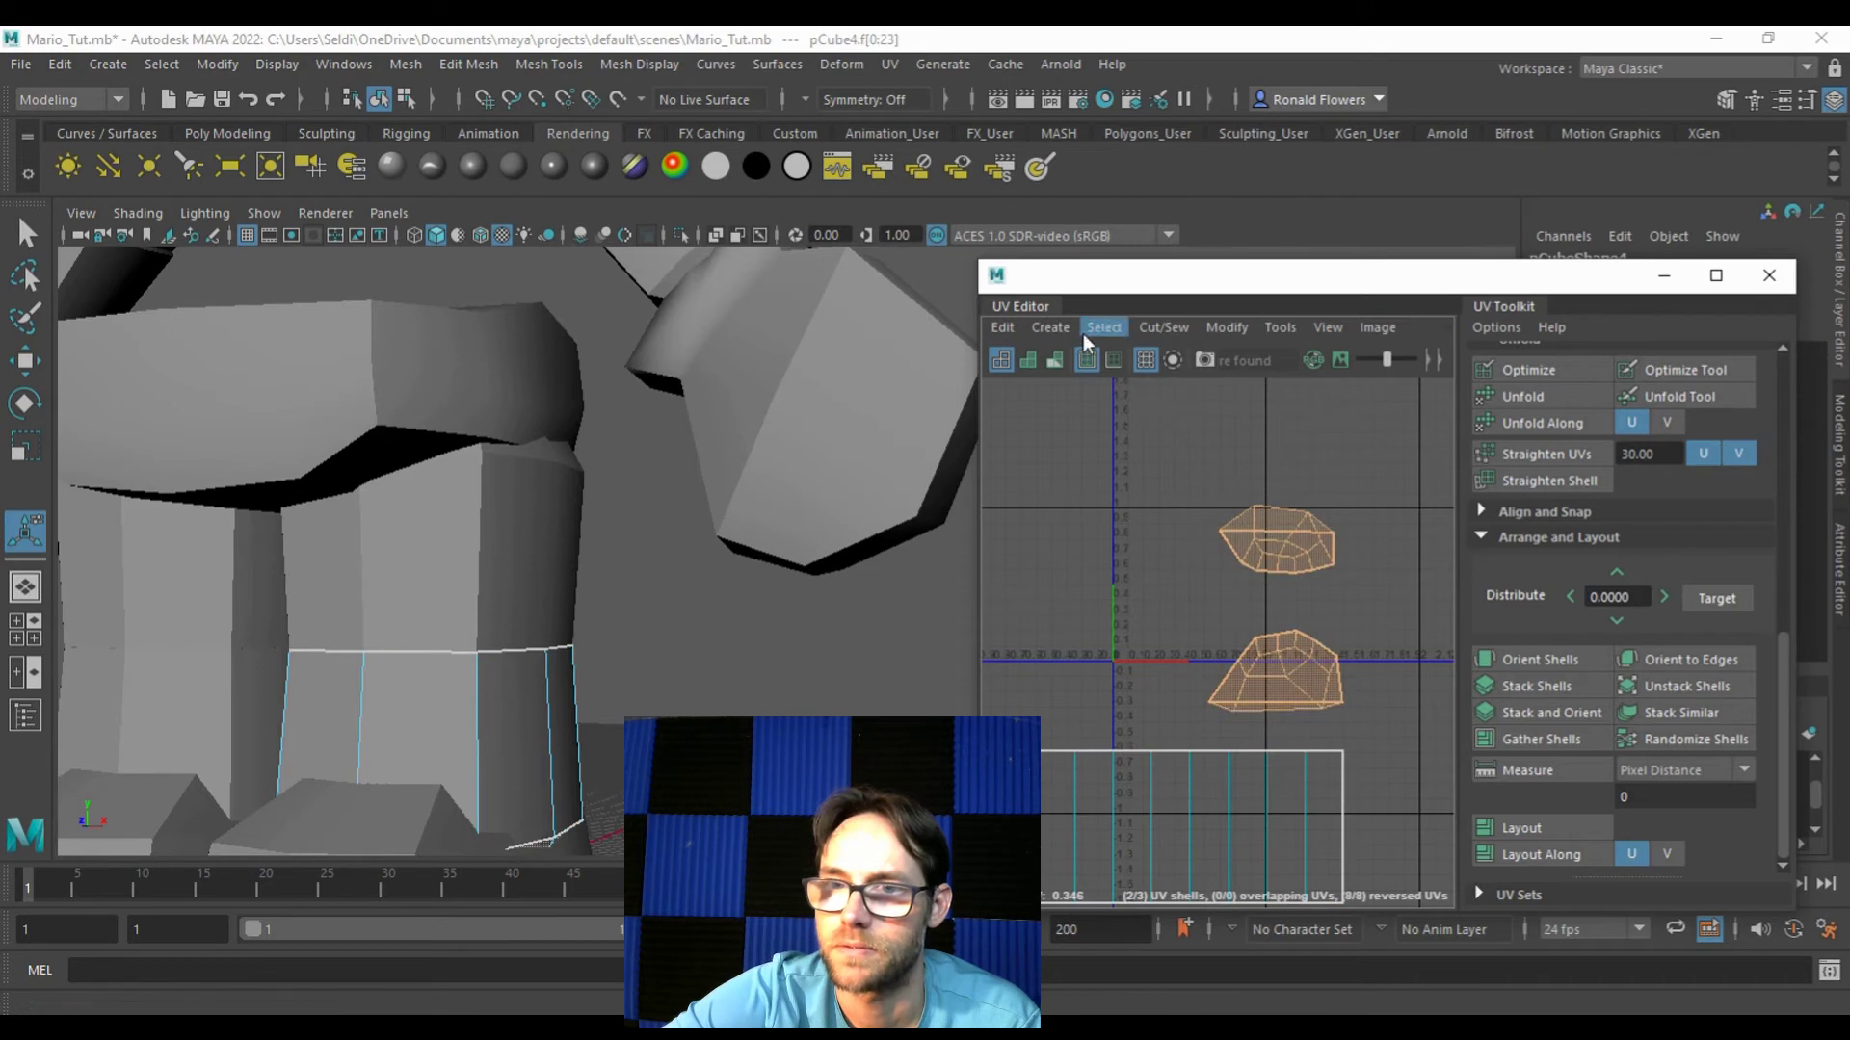
Step: Planar-project the lower leg caps and pull one octagon cap beside the other
click(1054, 329)
click(1085, 513)
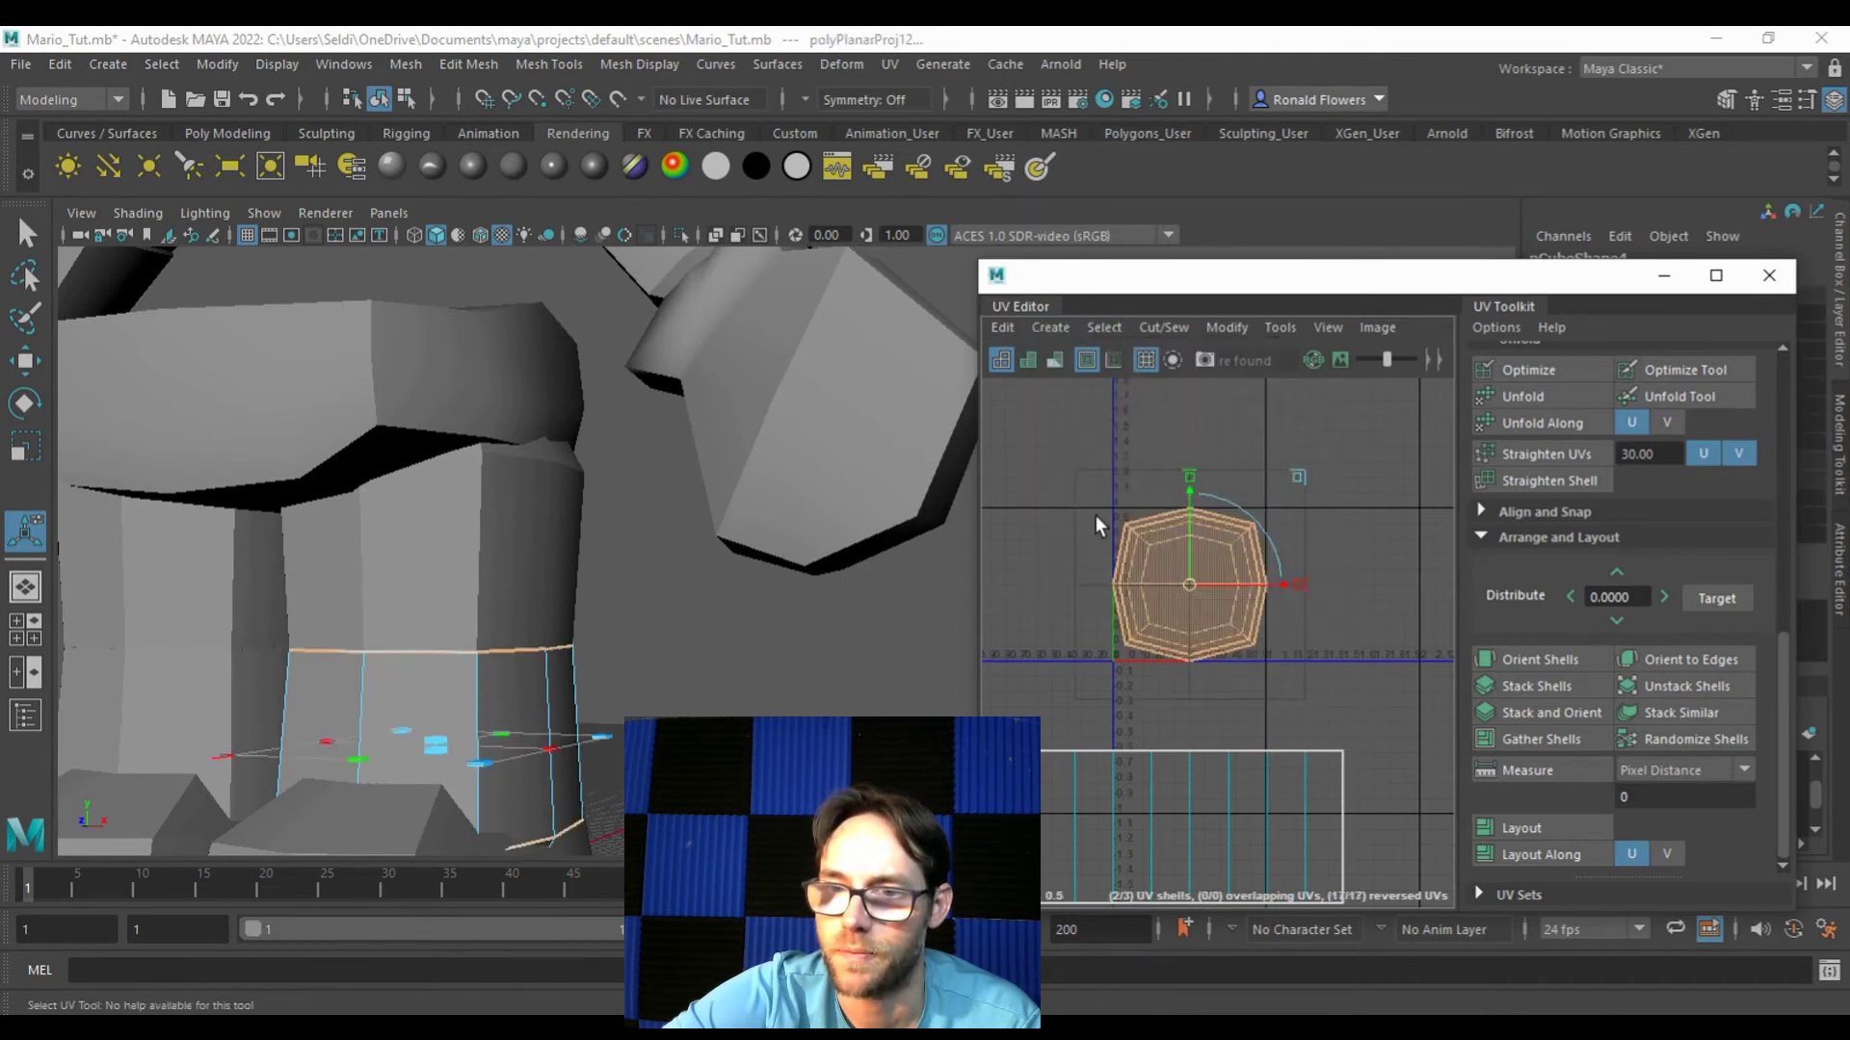
click(1271, 694)
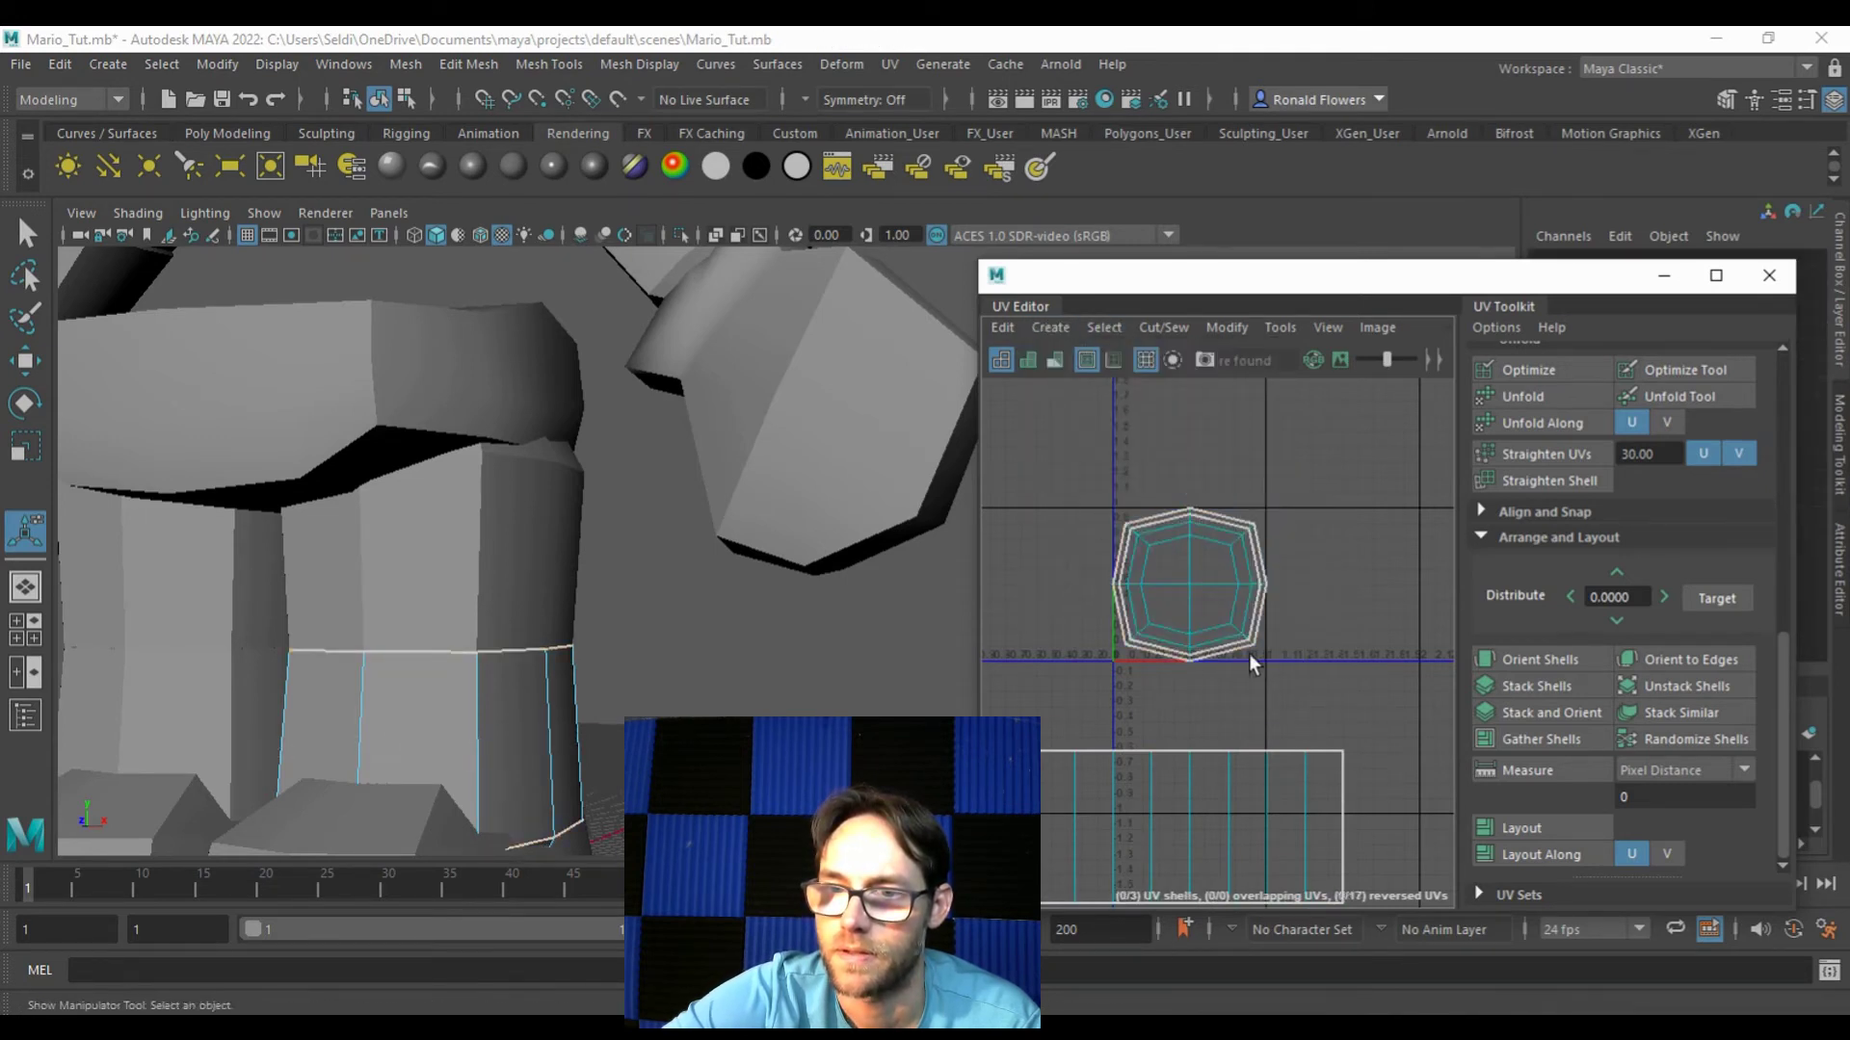
double_click(1209, 609)
key(w)
drag(1195, 587, 1373, 590)
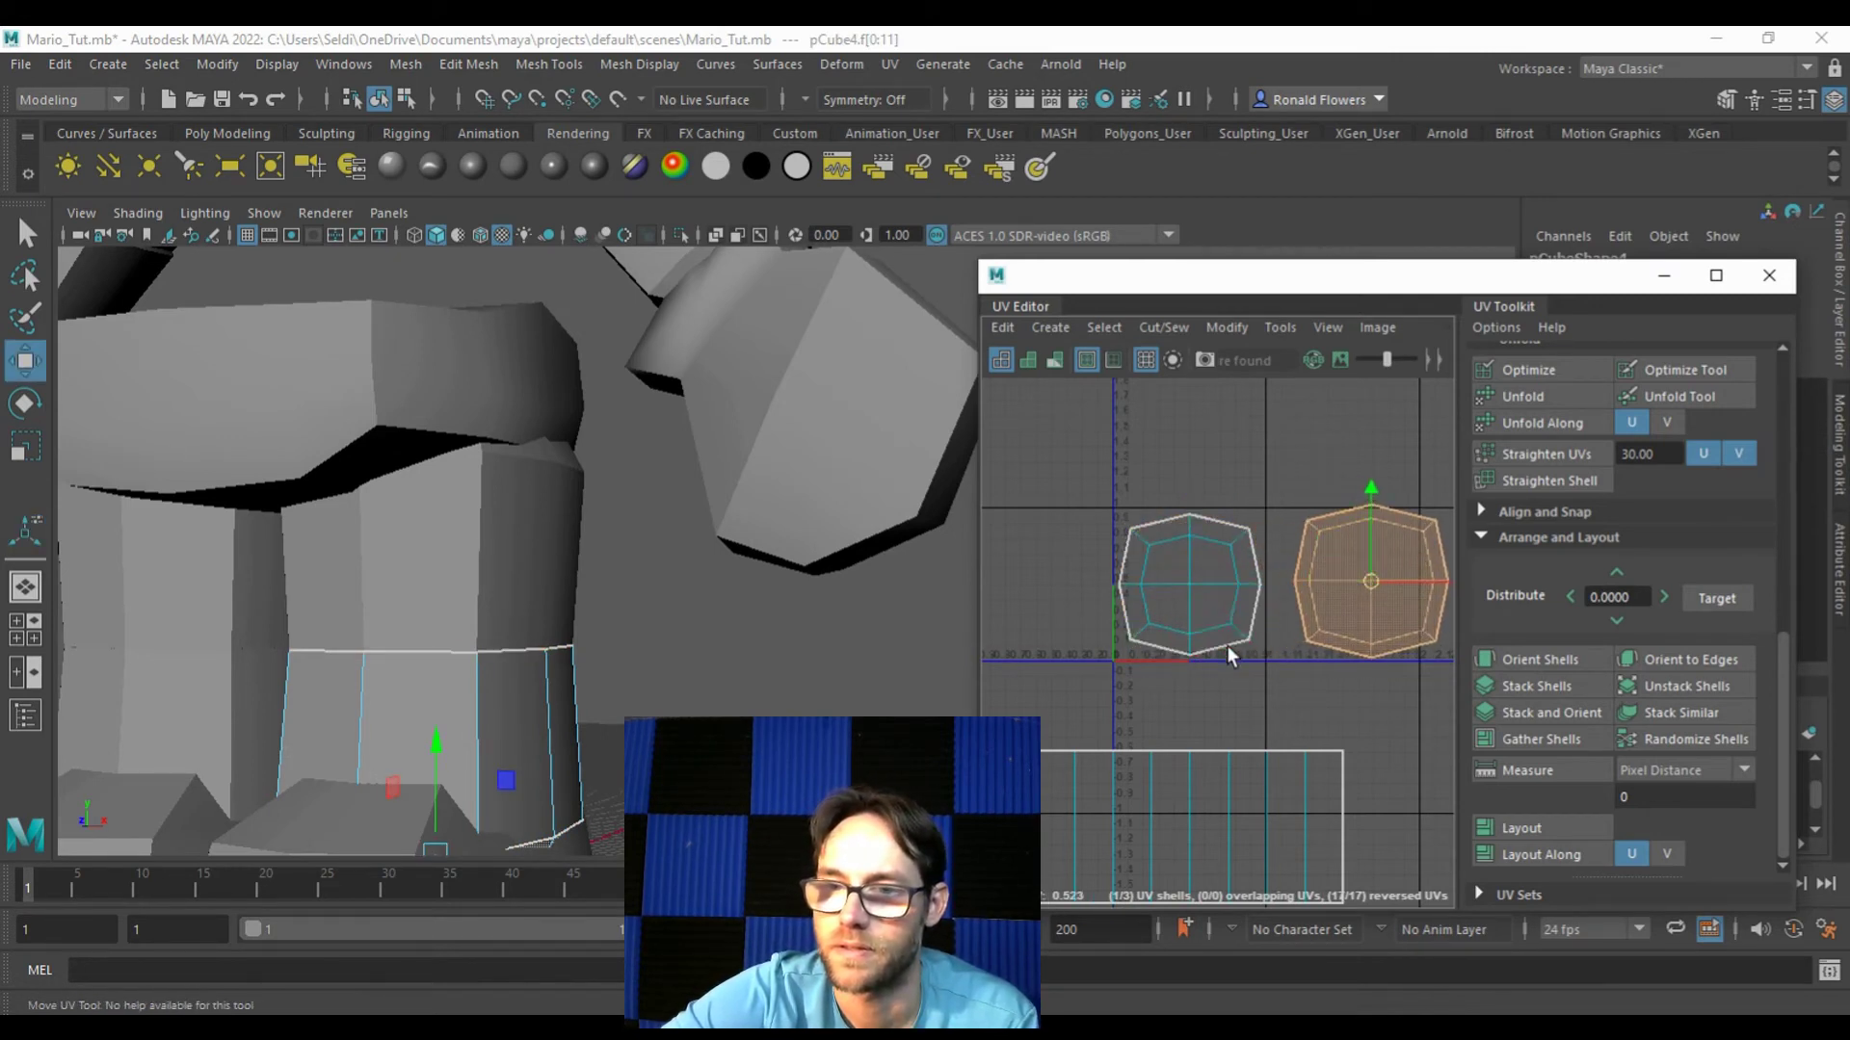
Step: Shift both cap shells left and raise the side strip shell
scroll(1215, 643, down, 2)
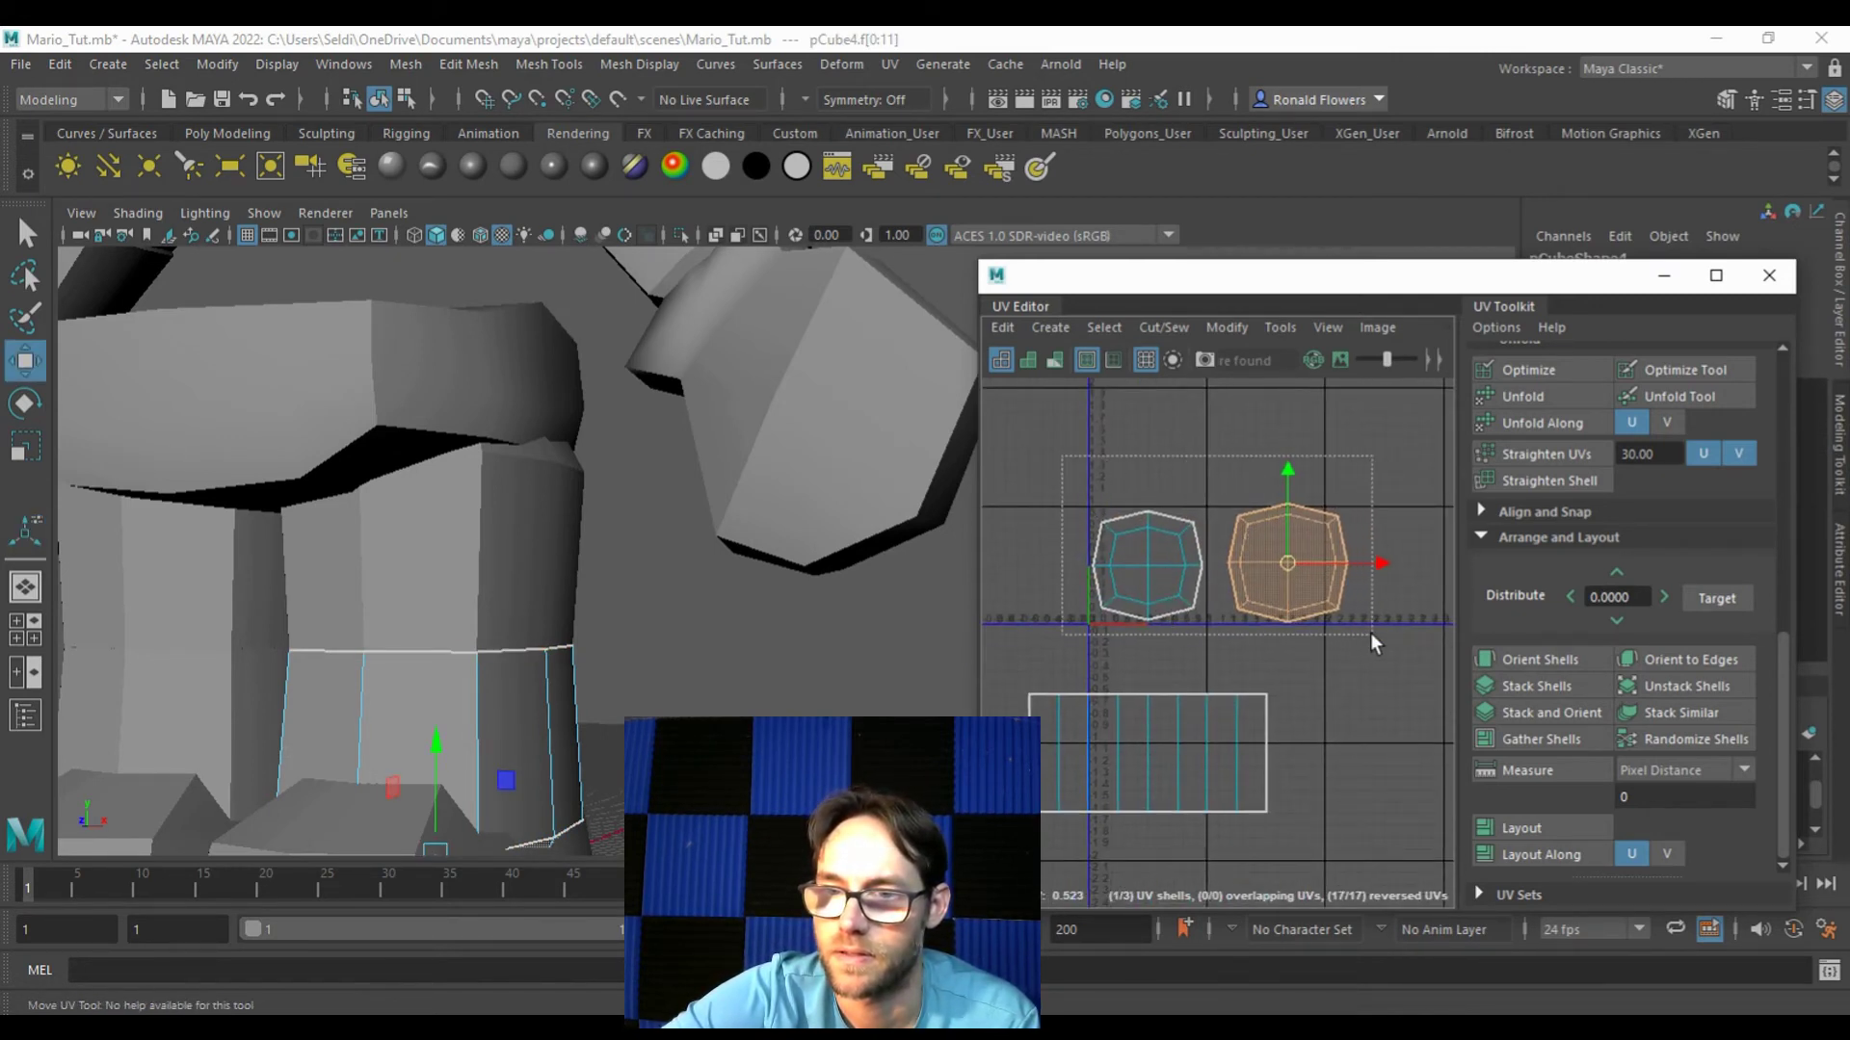
shift+double_click(1127, 563)
drag(1231, 561, 1164, 563)
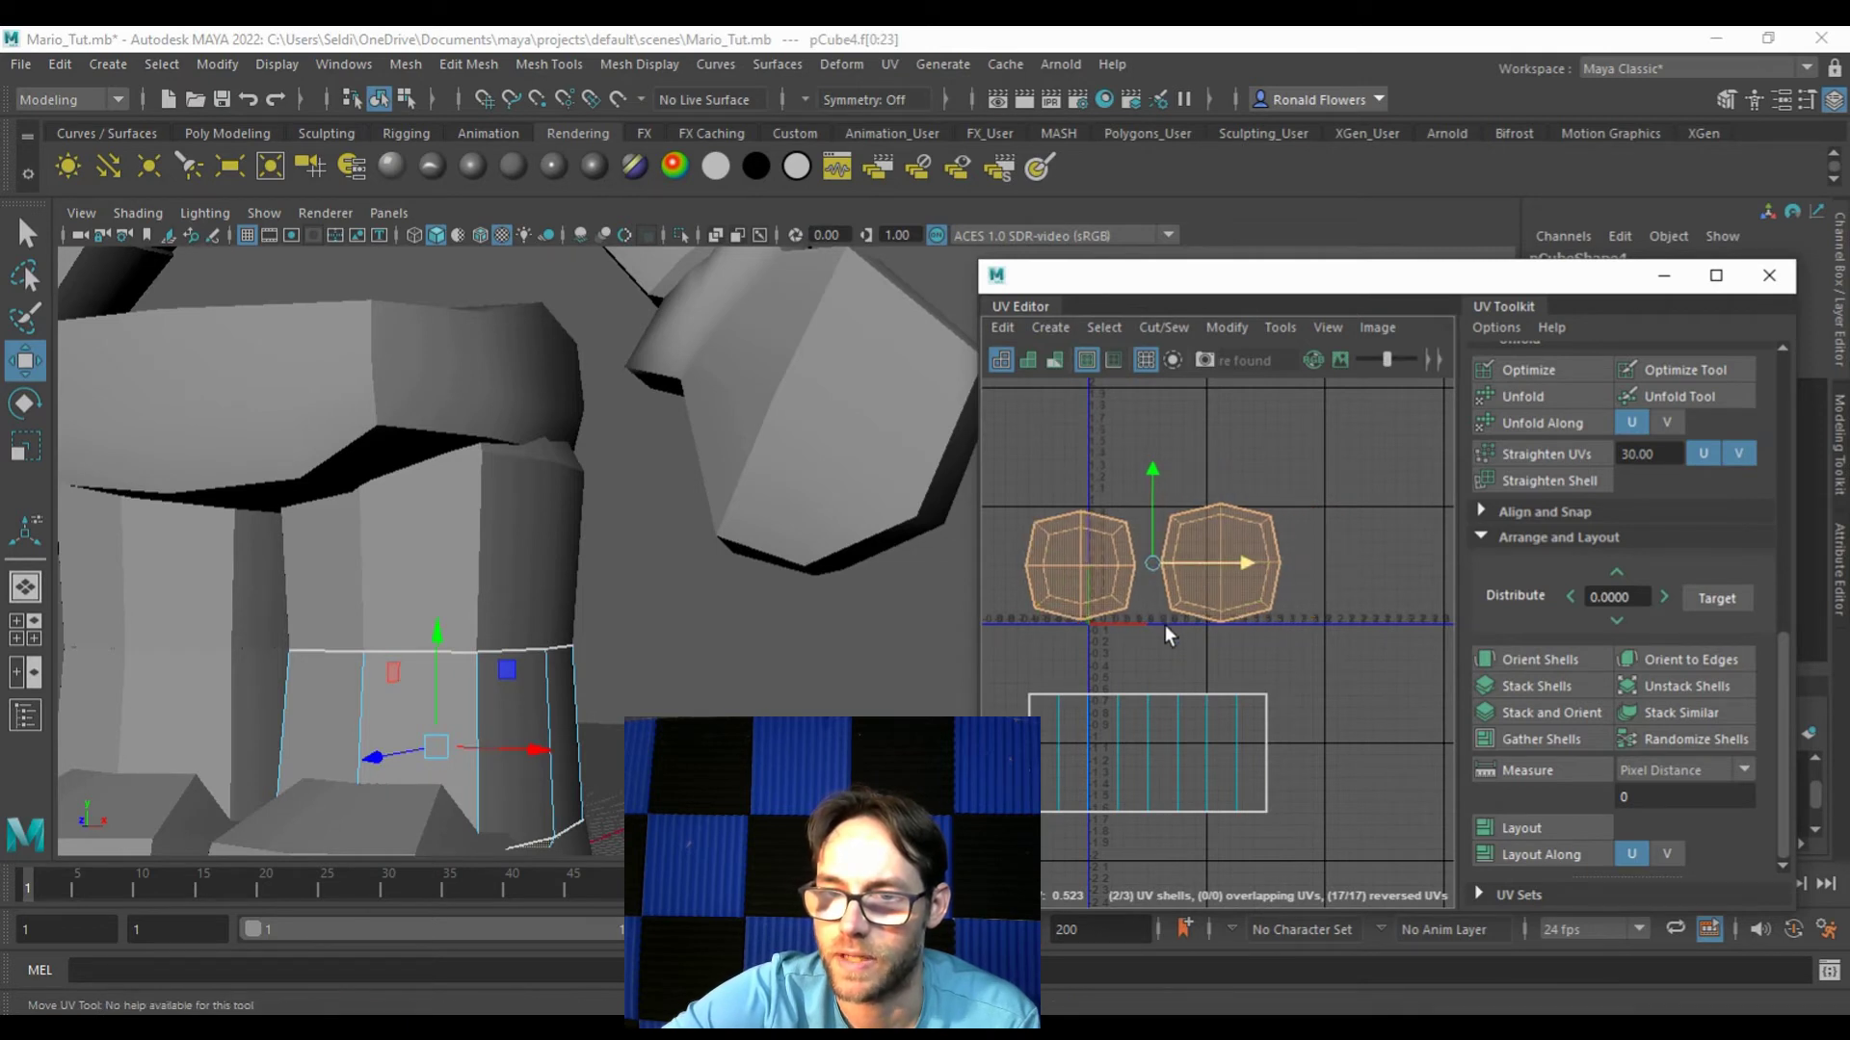
double_click(1090, 726)
drag(1141, 656, 1146, 609)
Step: Shrink all three lower-leg shells and position them inside the 0–1 square
drag(1002, 463, 1296, 860)
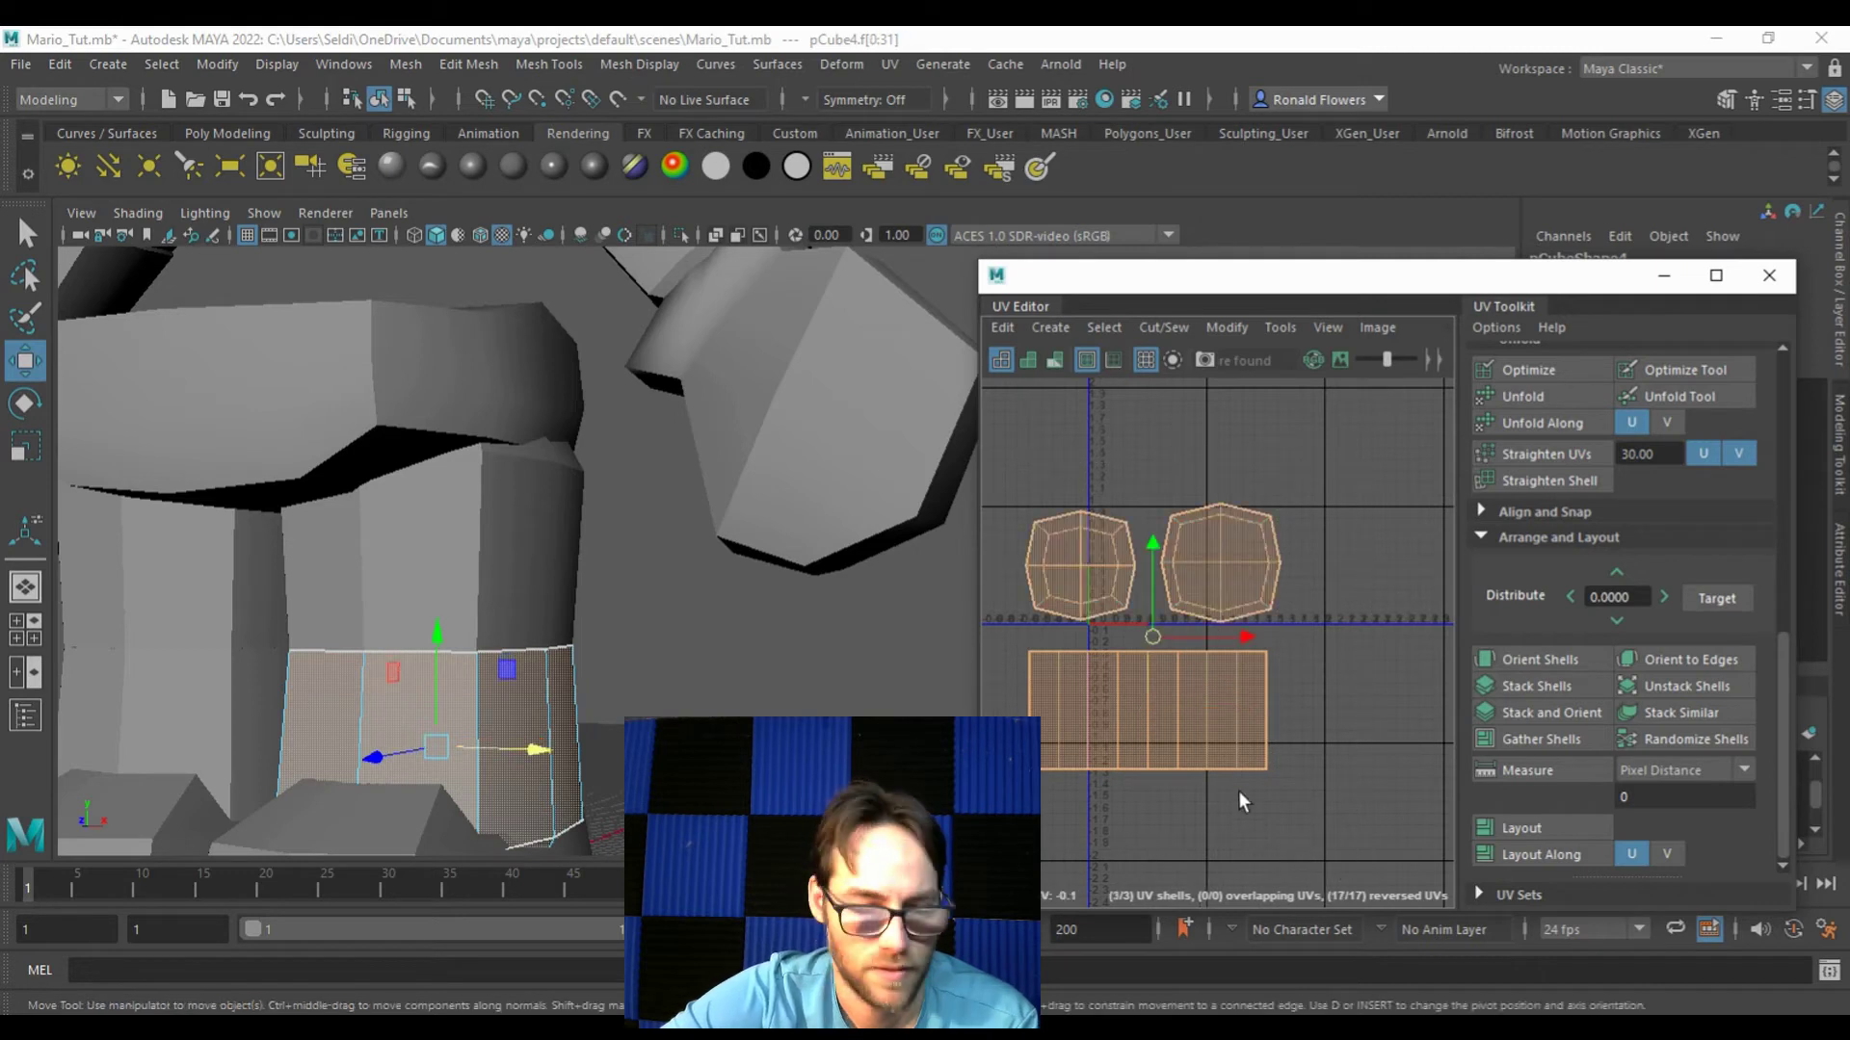
key(r)
drag(1147, 646, 1101, 628)
key(w)
drag(1148, 542, 1142, 439)
key(f)
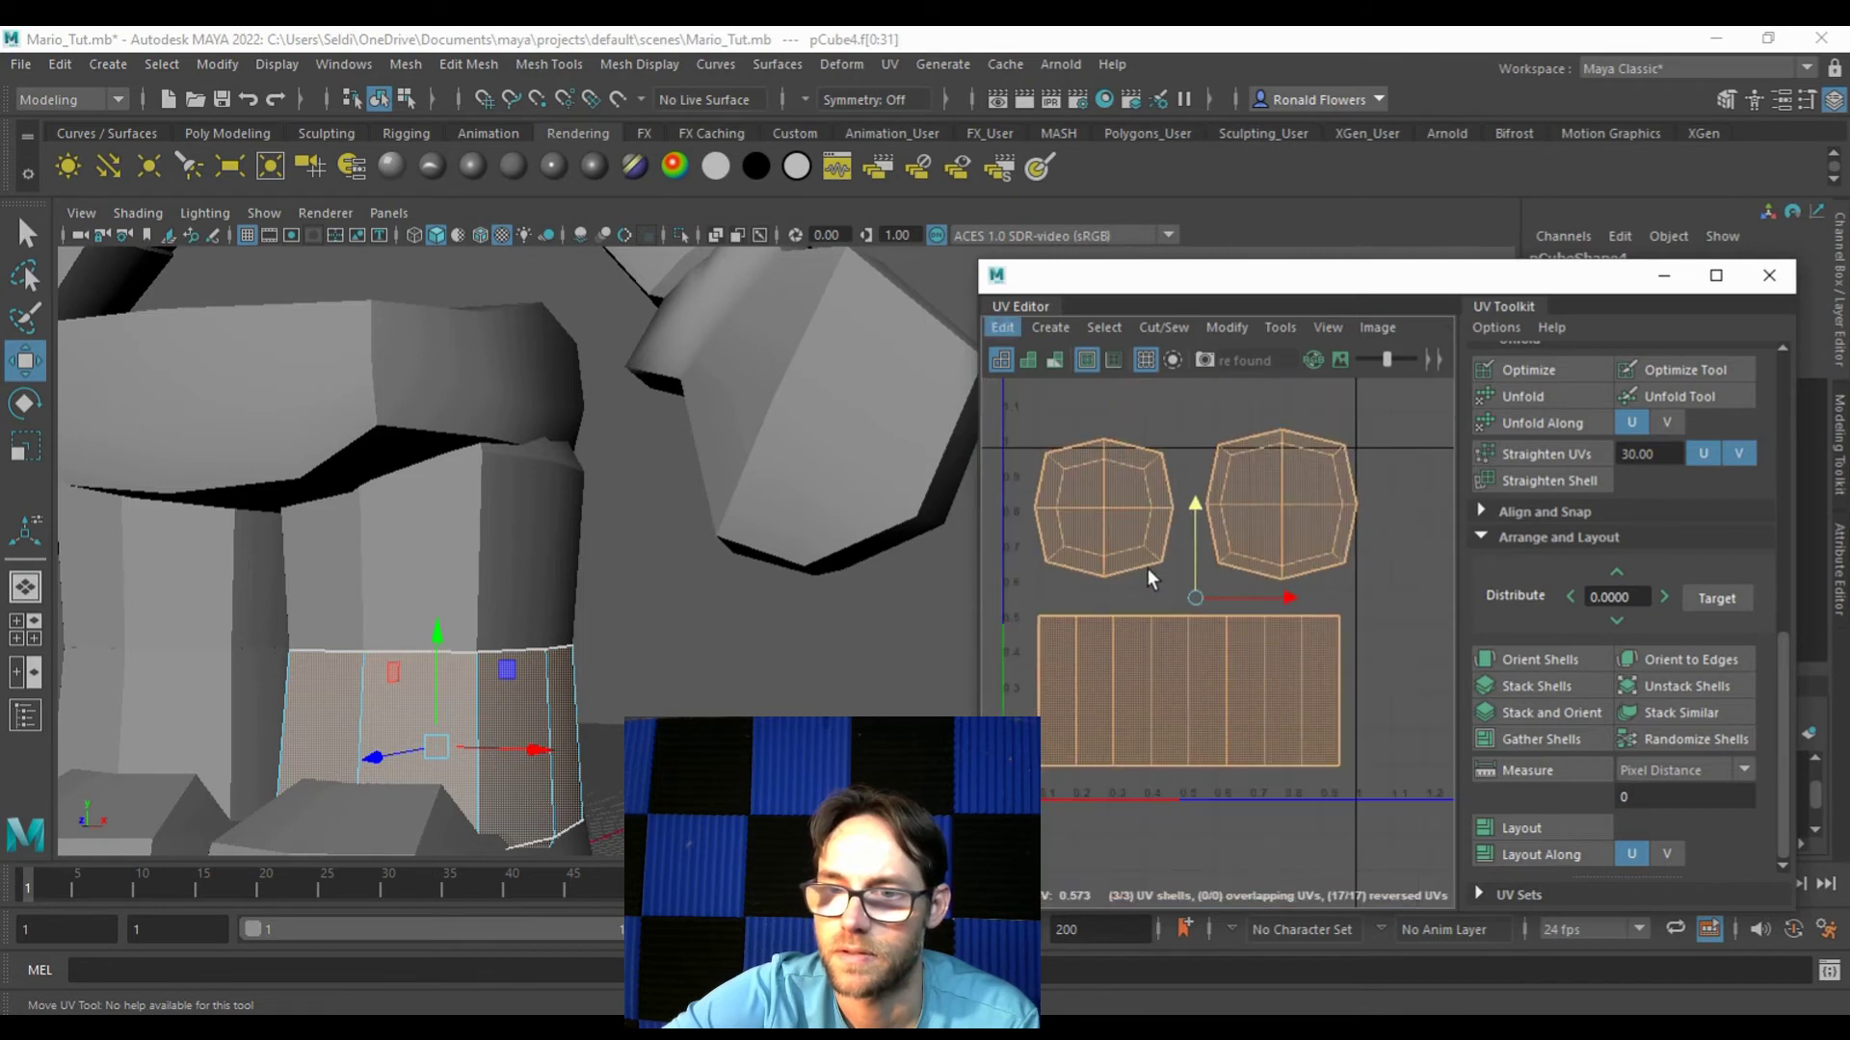
key(f)
drag(1218, 537, 1216, 554)
drag(1297, 649, 1282, 648)
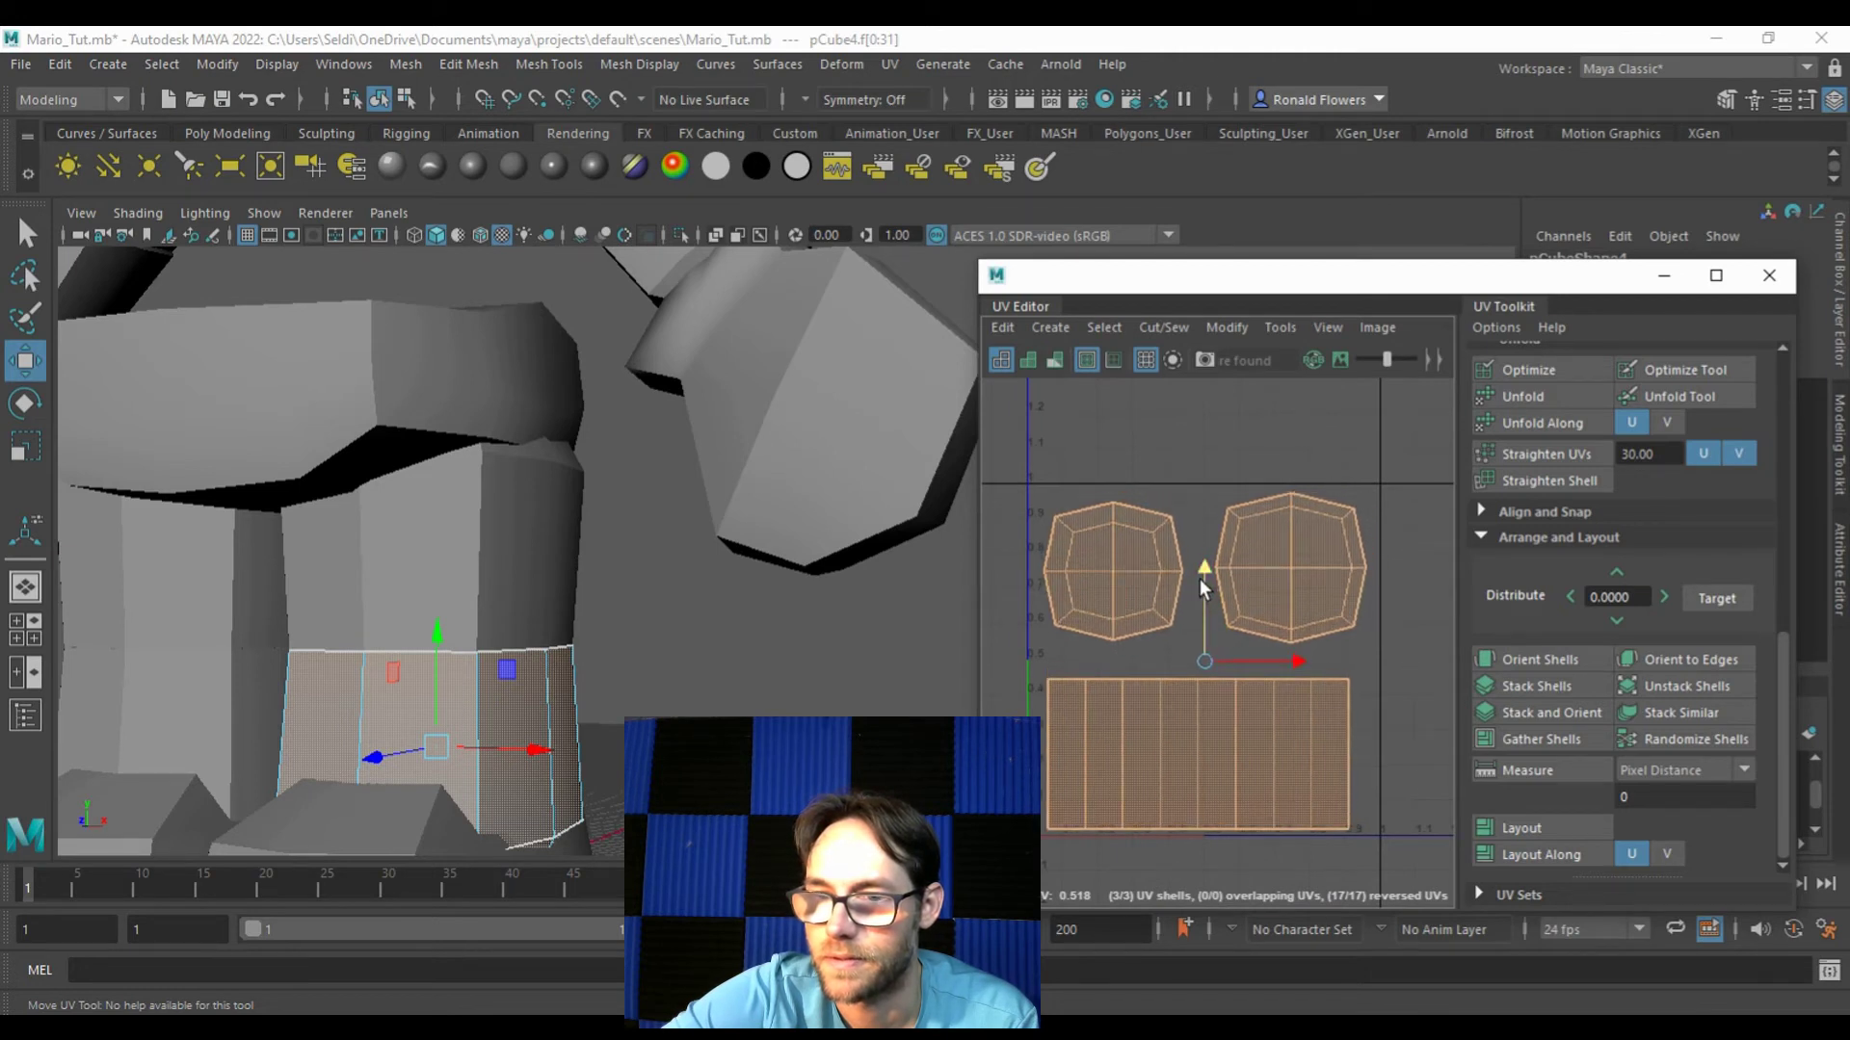
Step: Frame the model in the viewport and select the foot piece, pCube5
click(1275, 530)
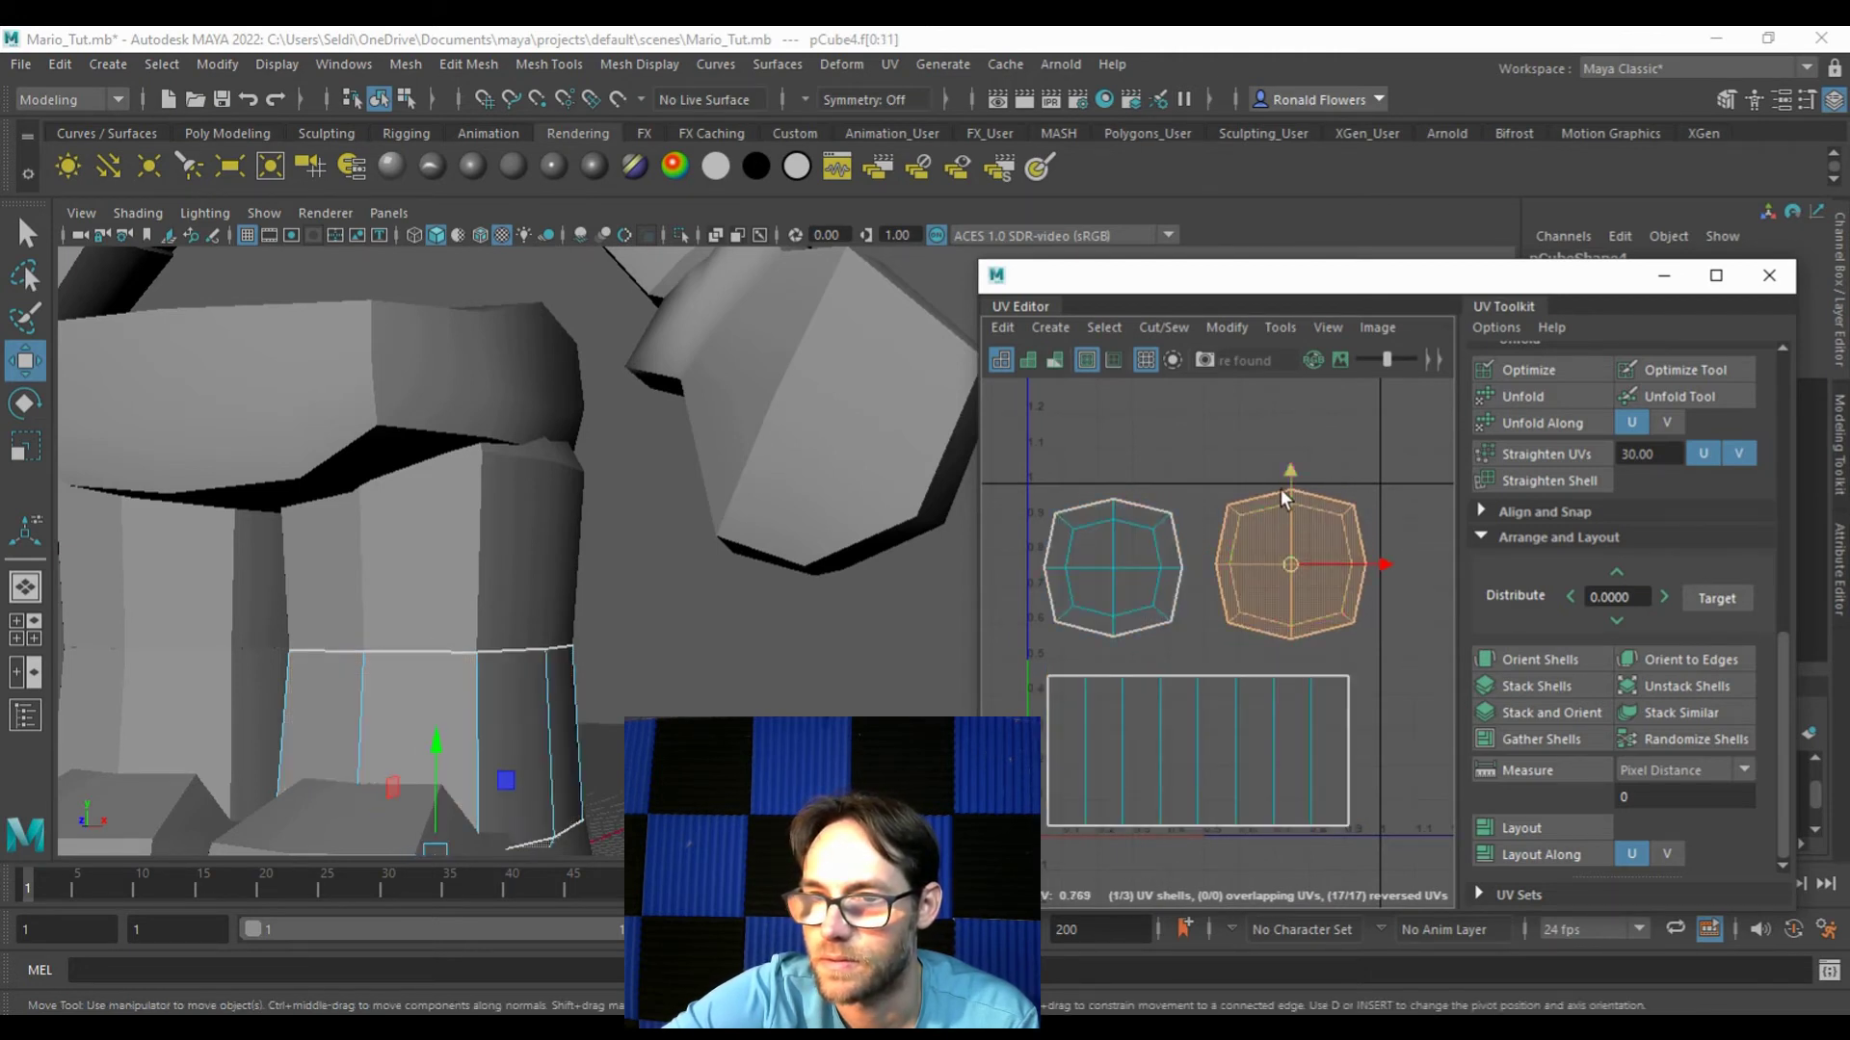
shift+click(1118, 554)
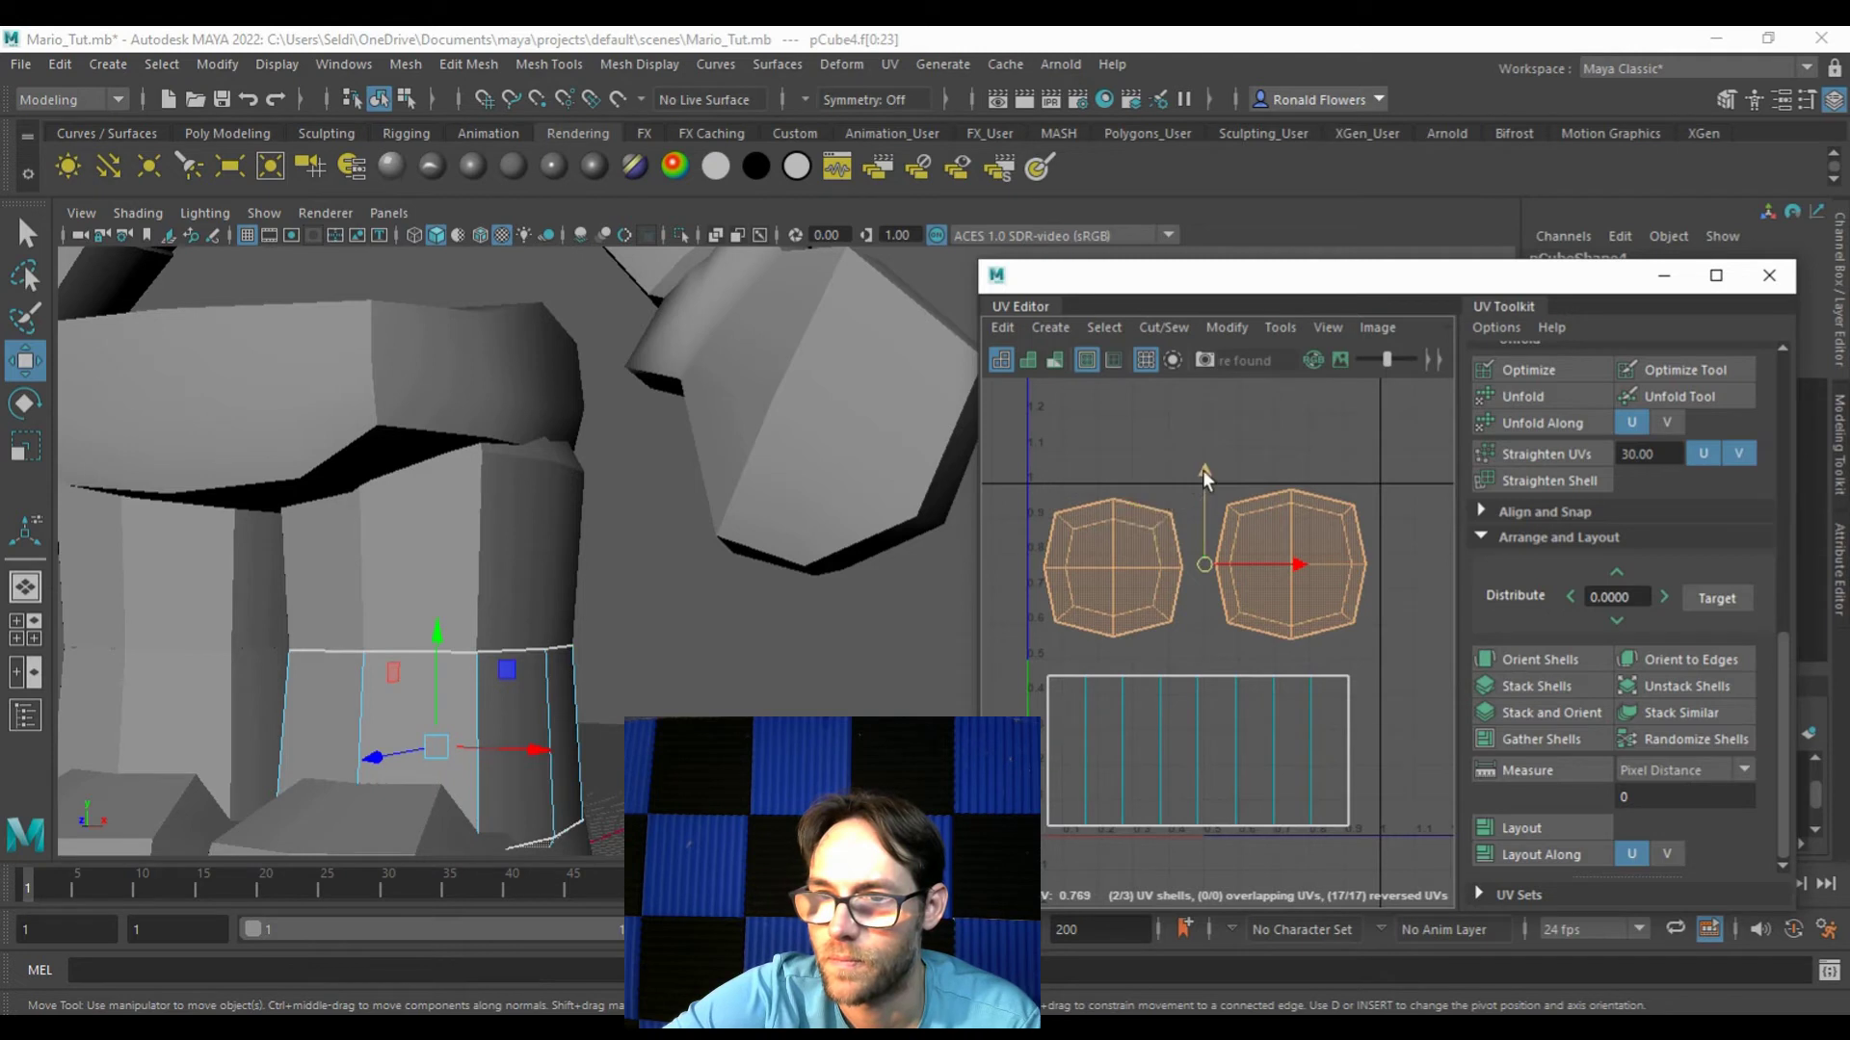
click(1065, 520)
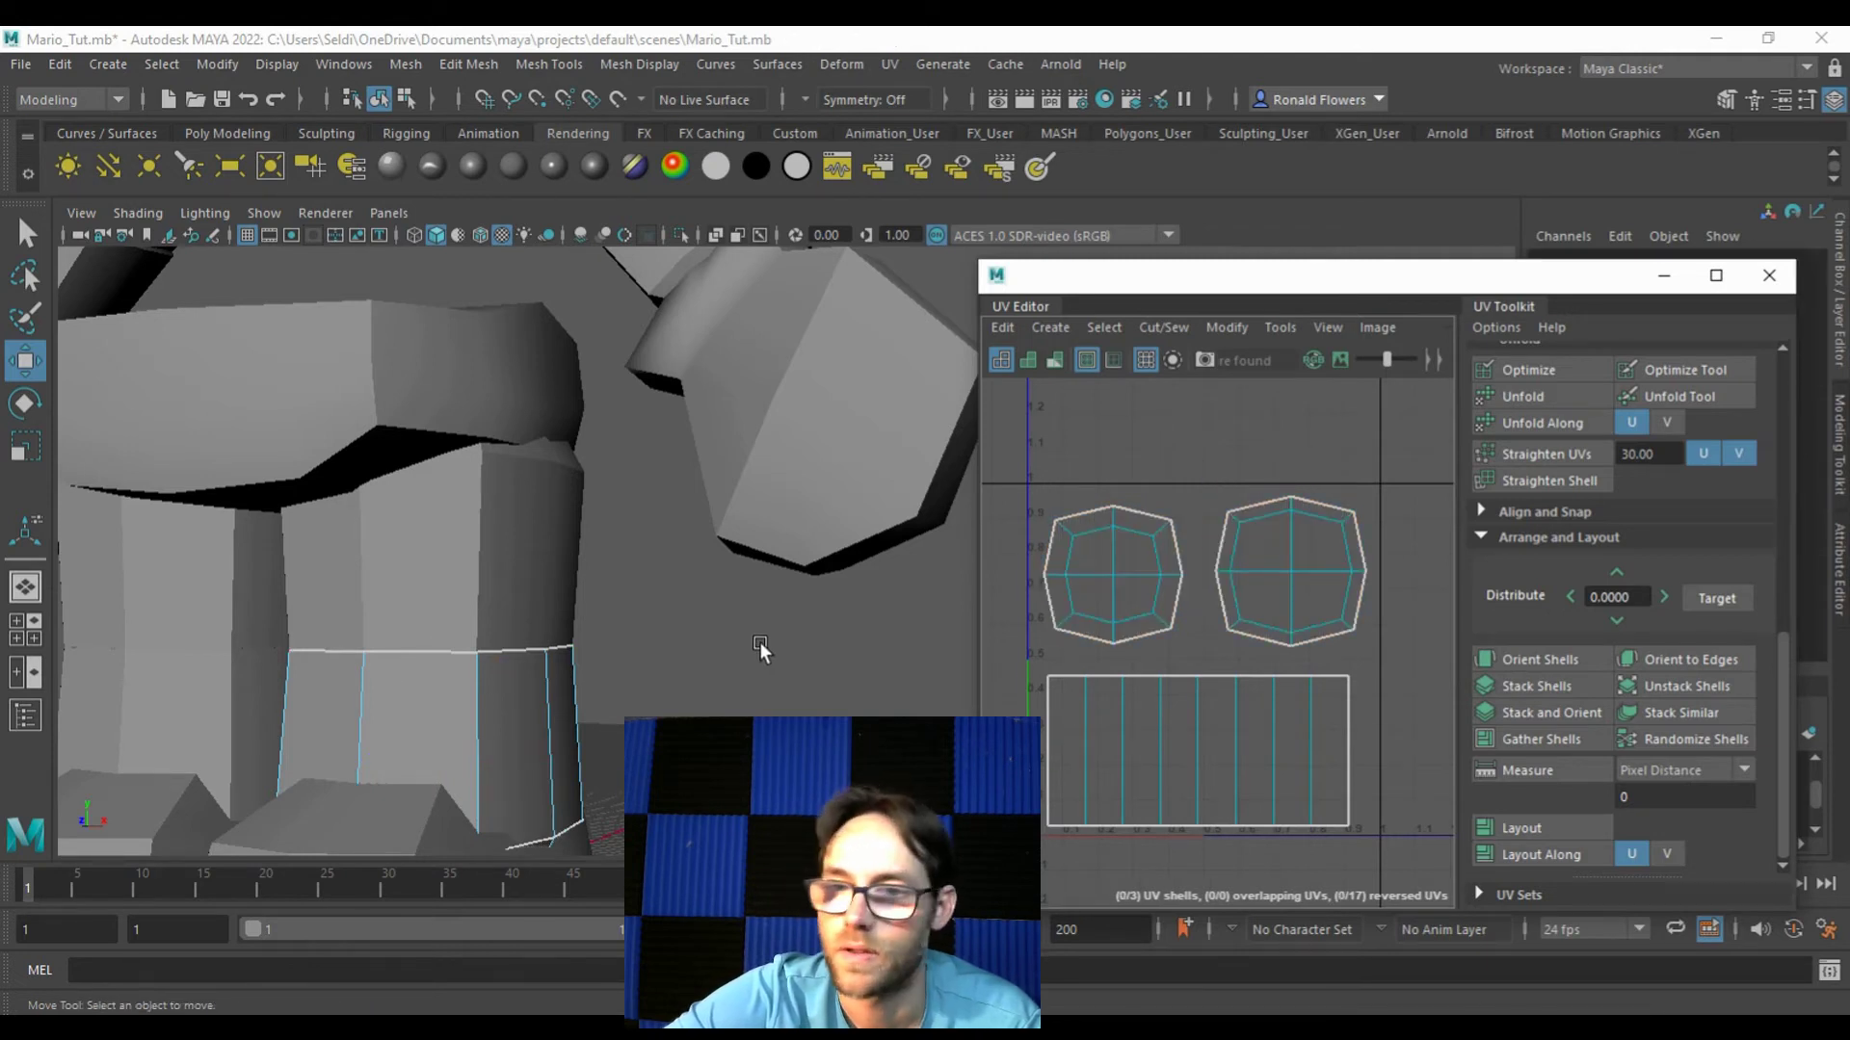
key(f)
alt+drag(759, 662, 611, 779)
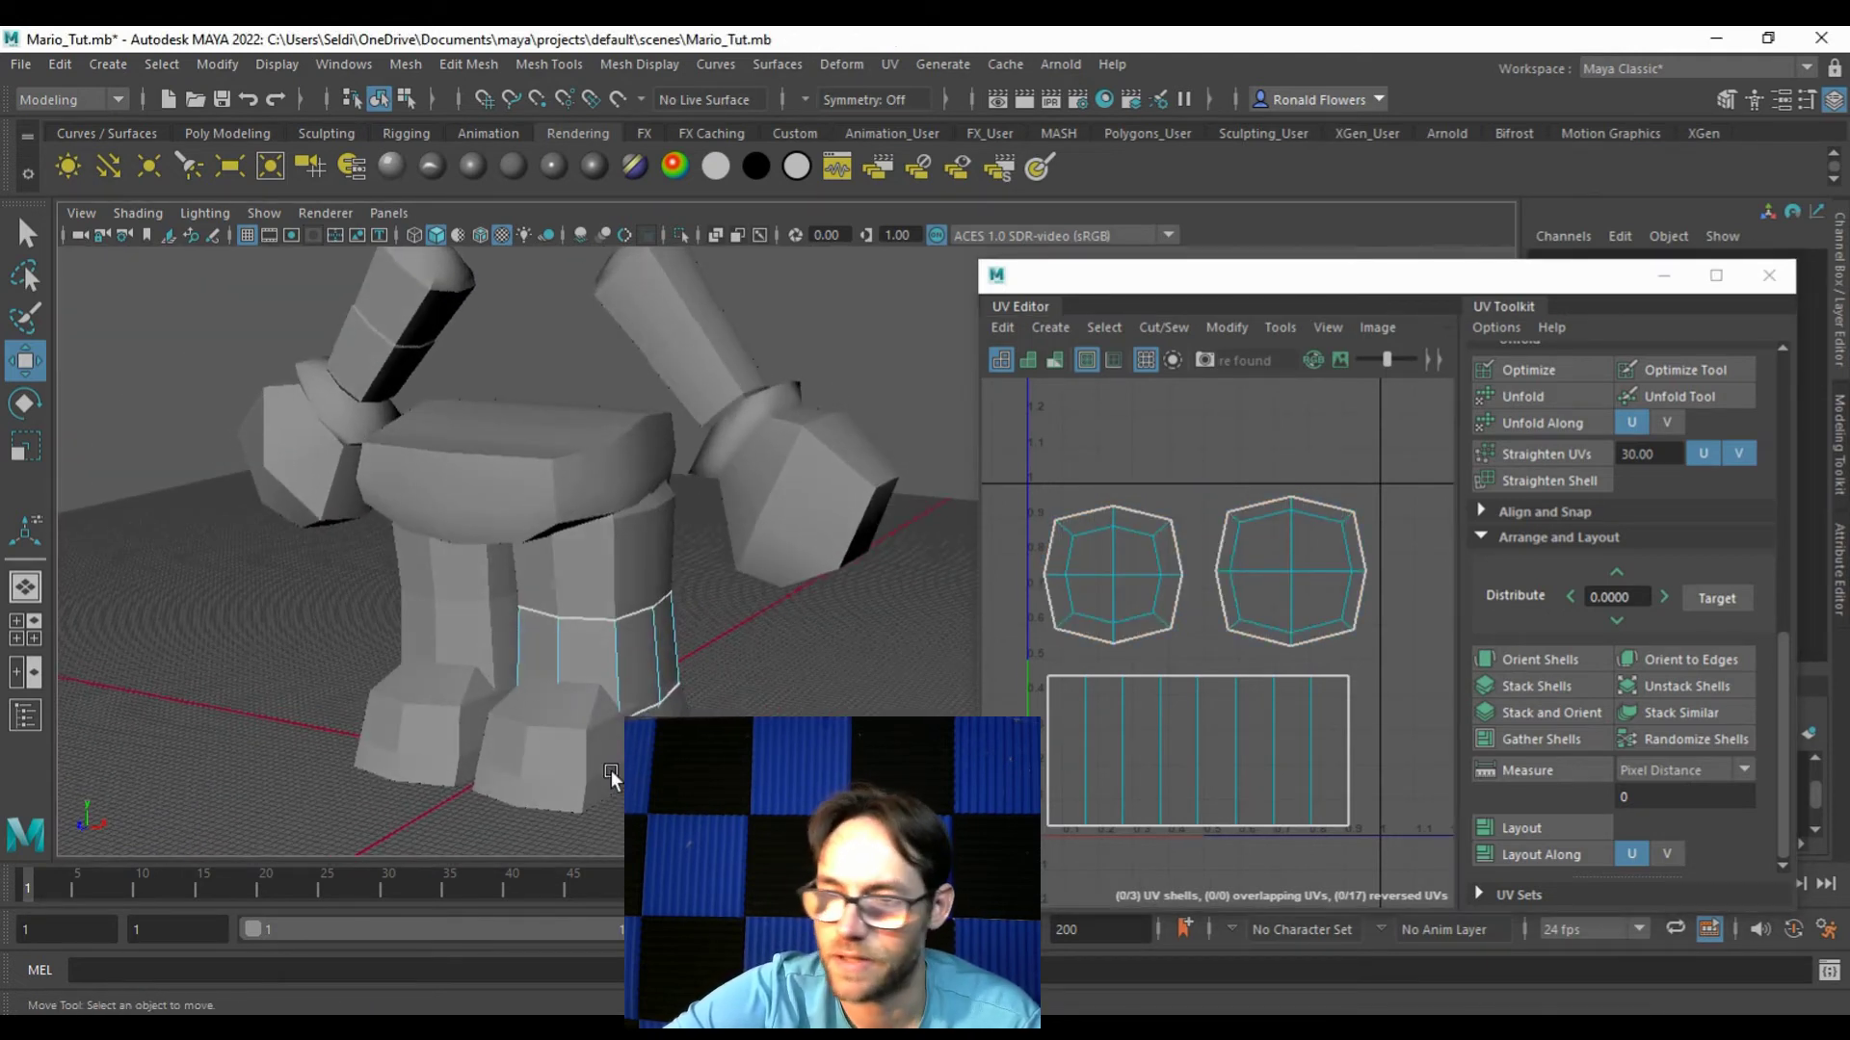
click(611, 777)
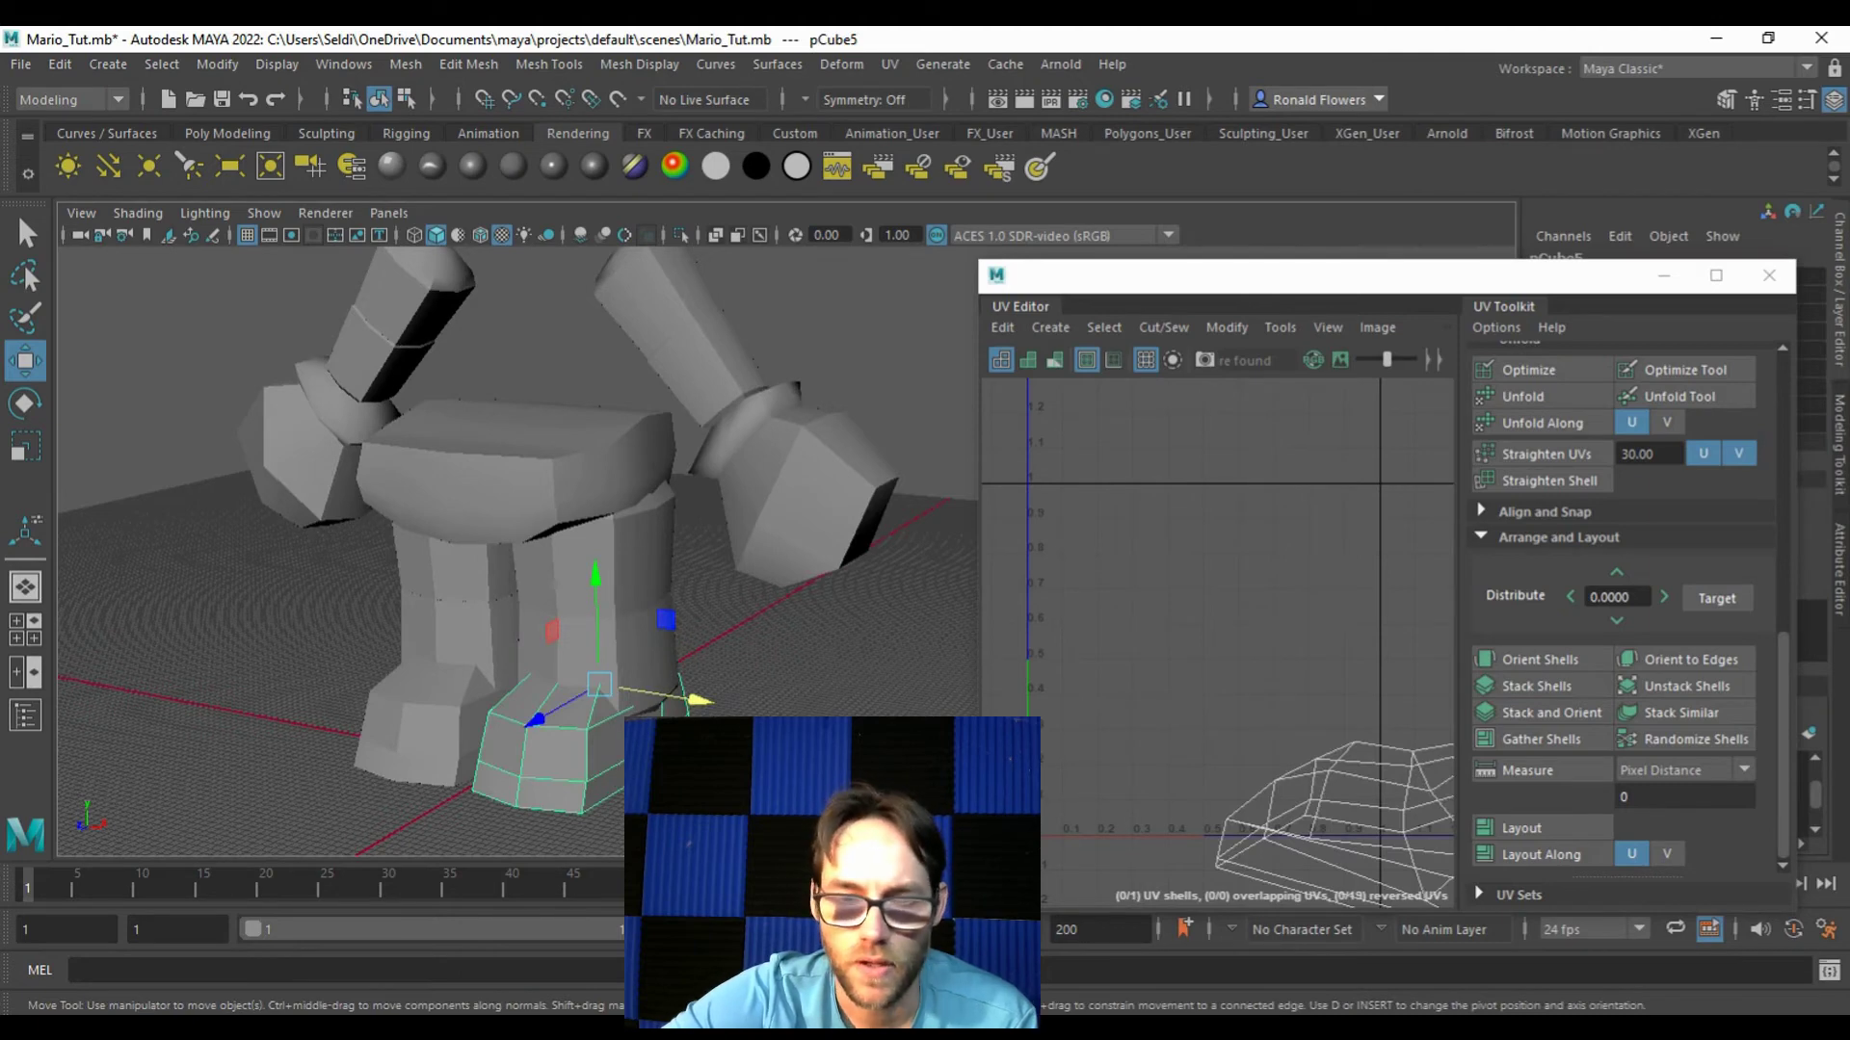
Step: Apply a planar UV projection to the foot block from the Y axis
alt+drag(790, 706, 676, 693)
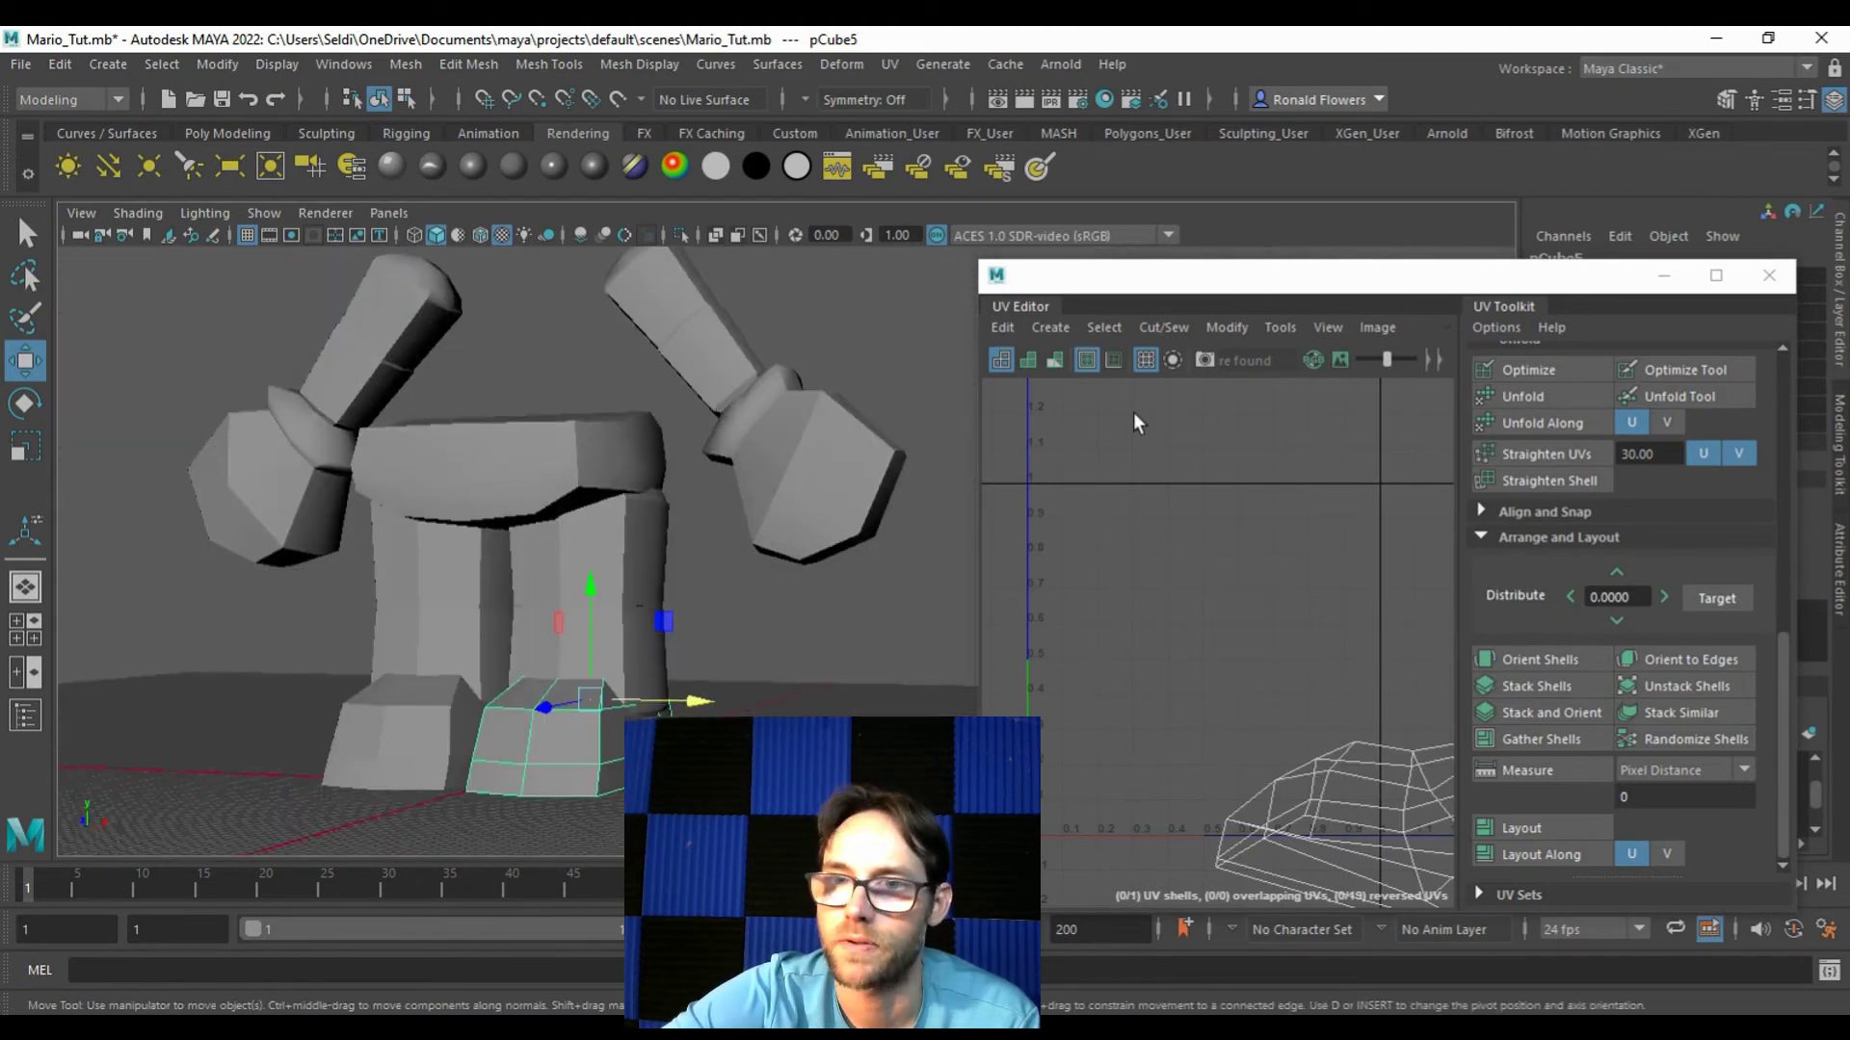
right_drag(602, 414, 722, 379)
click(1050, 327)
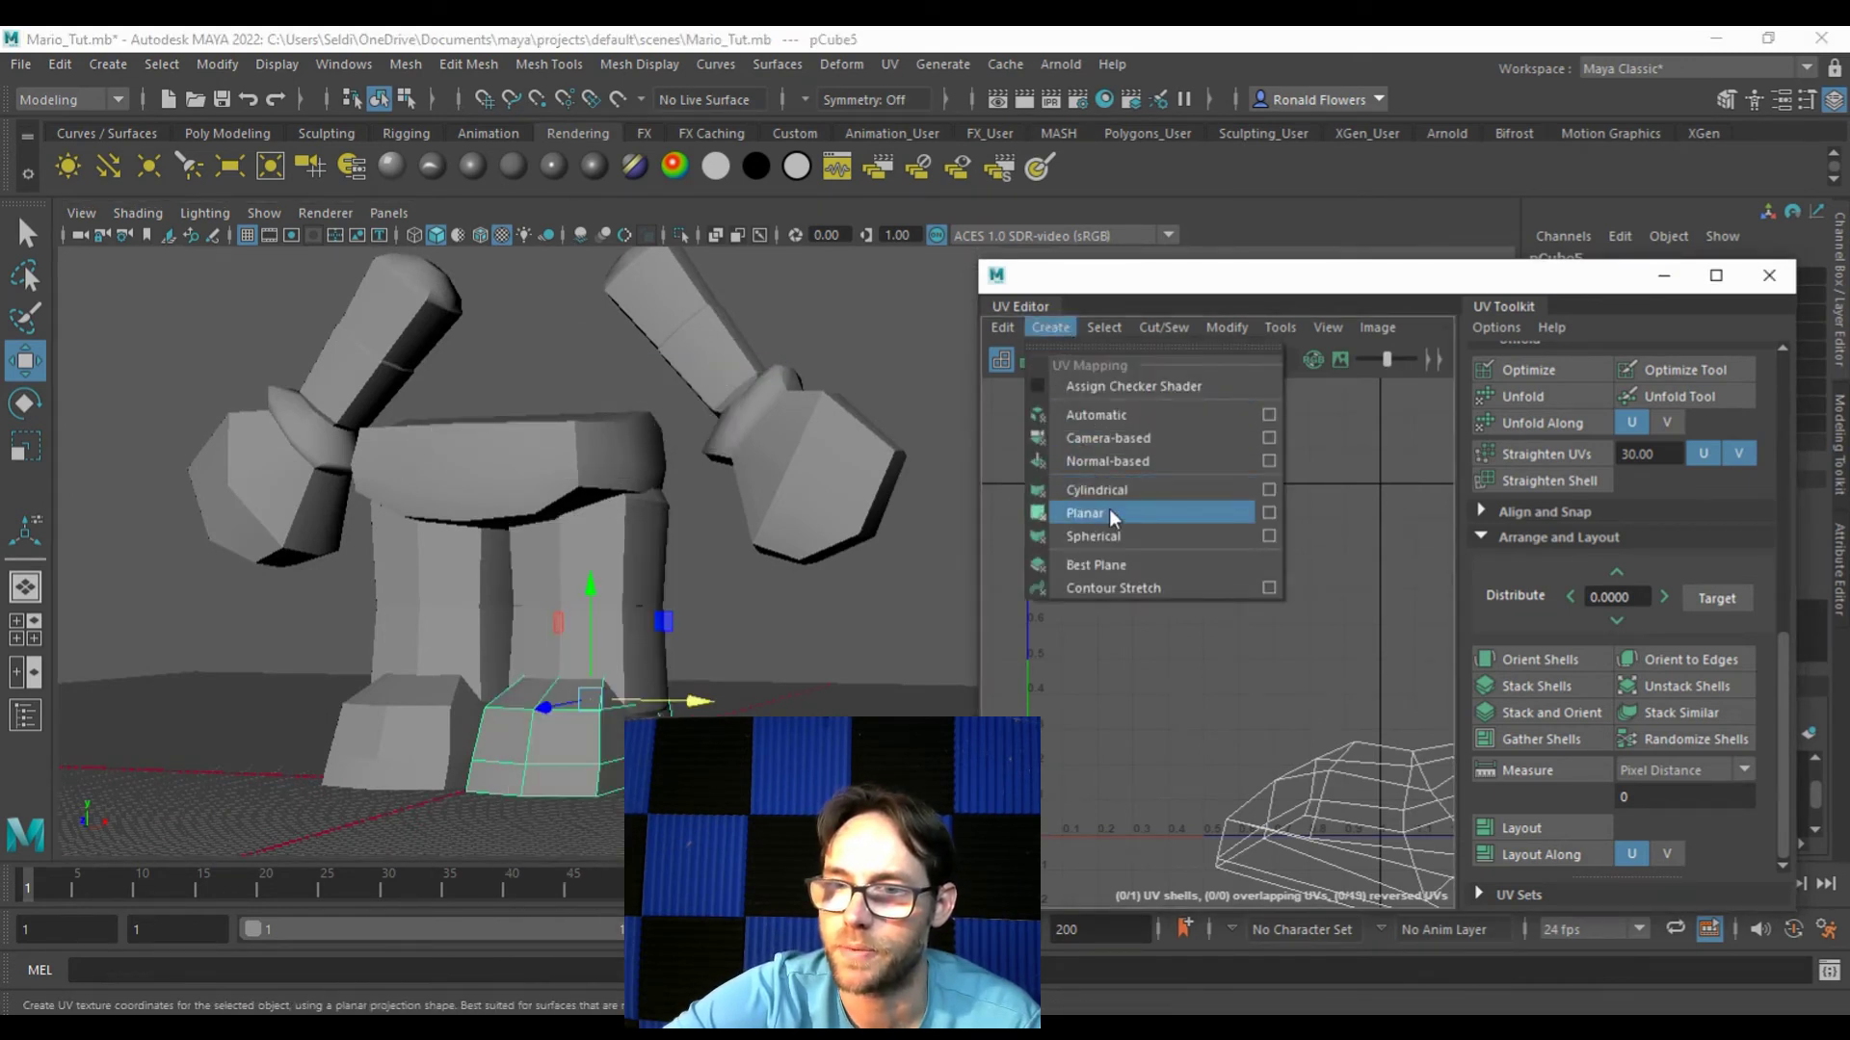
click(1269, 513)
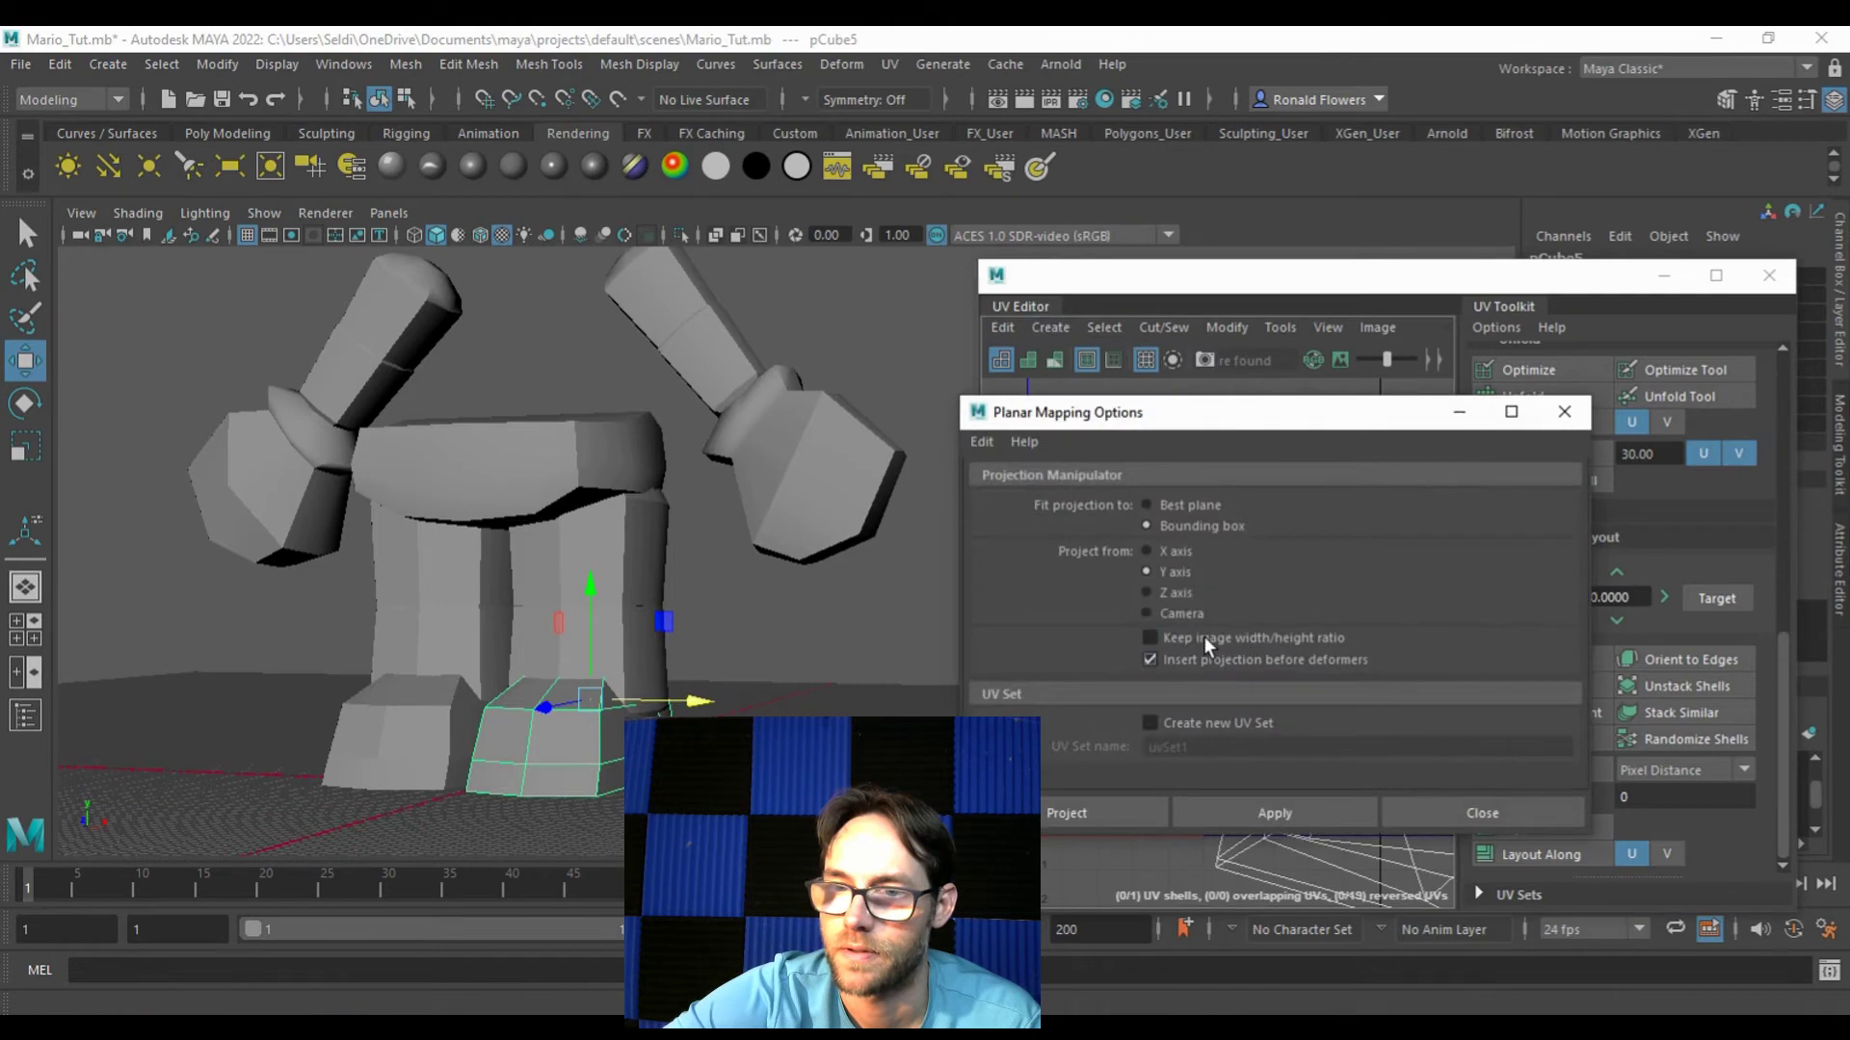
click(1274, 812)
click(1421, 809)
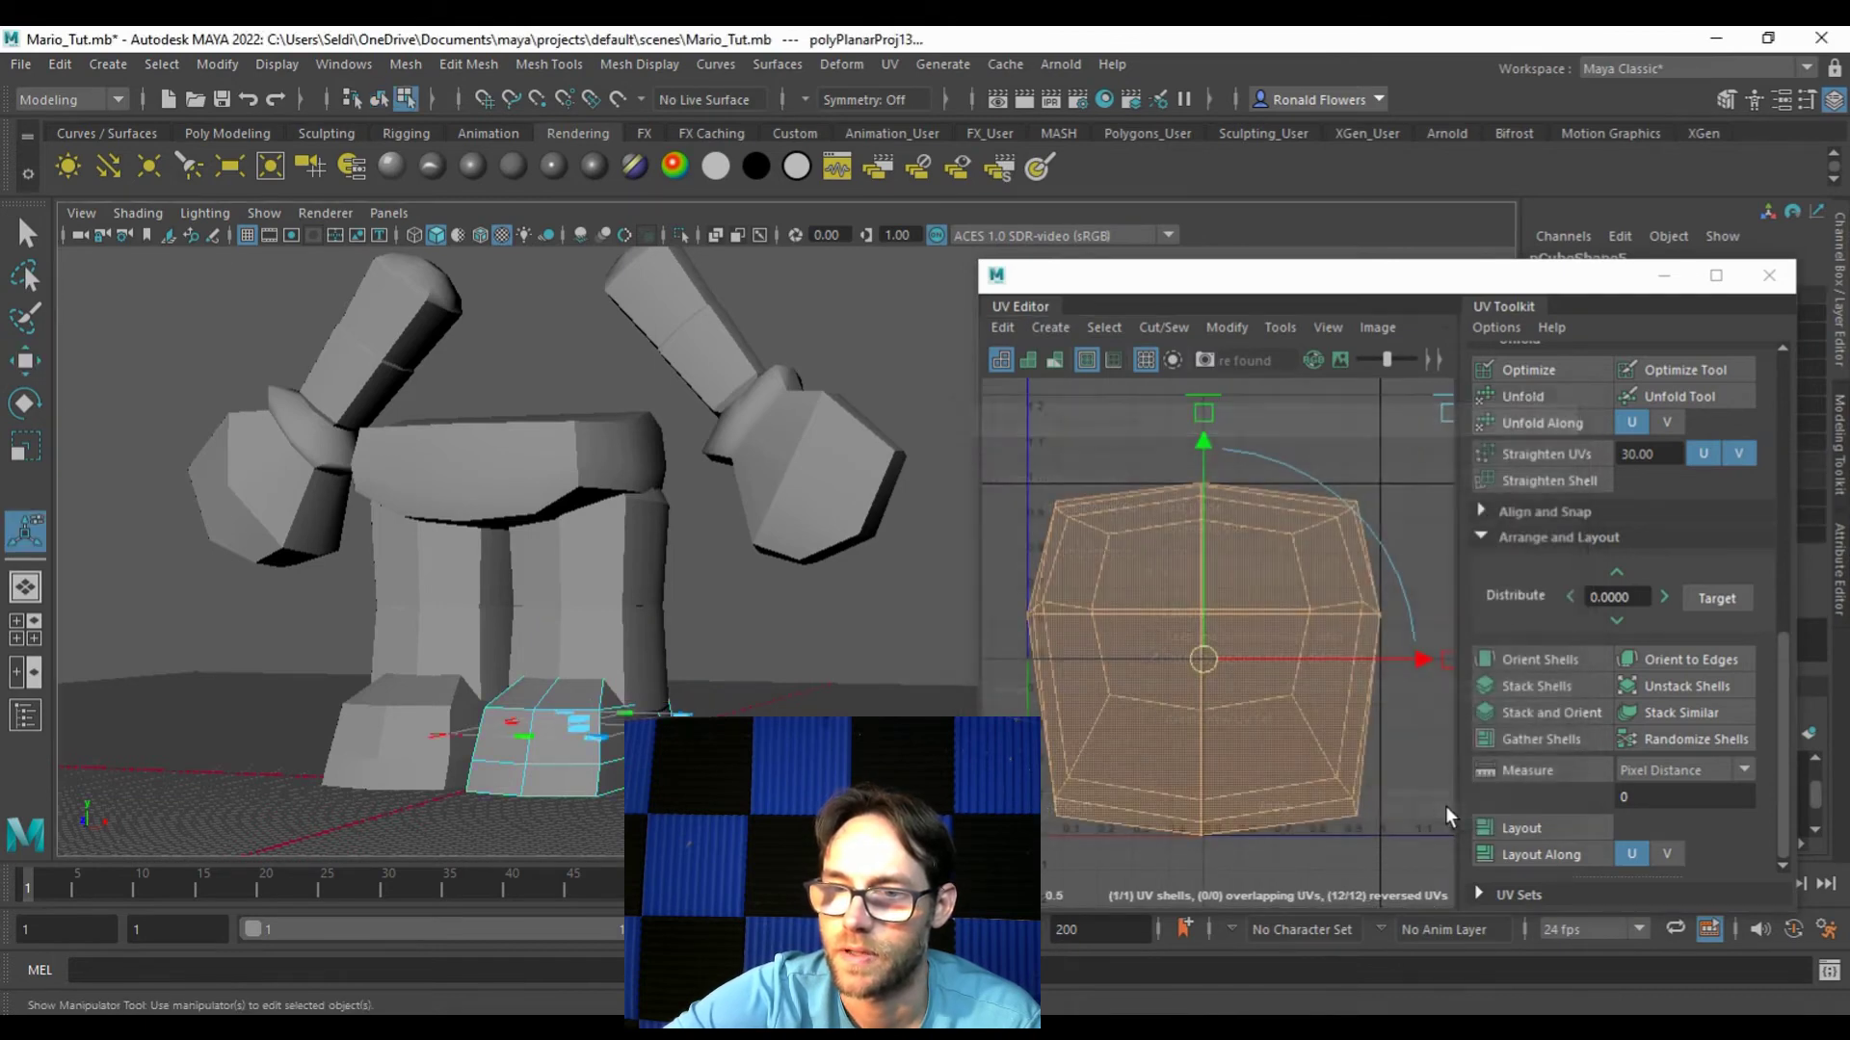
Step: Tumble under the foot and select an edge of the foot block
alt+drag(675, 675, 757, 651)
right_drag(757, 651, 758, 367)
click(605, 690)
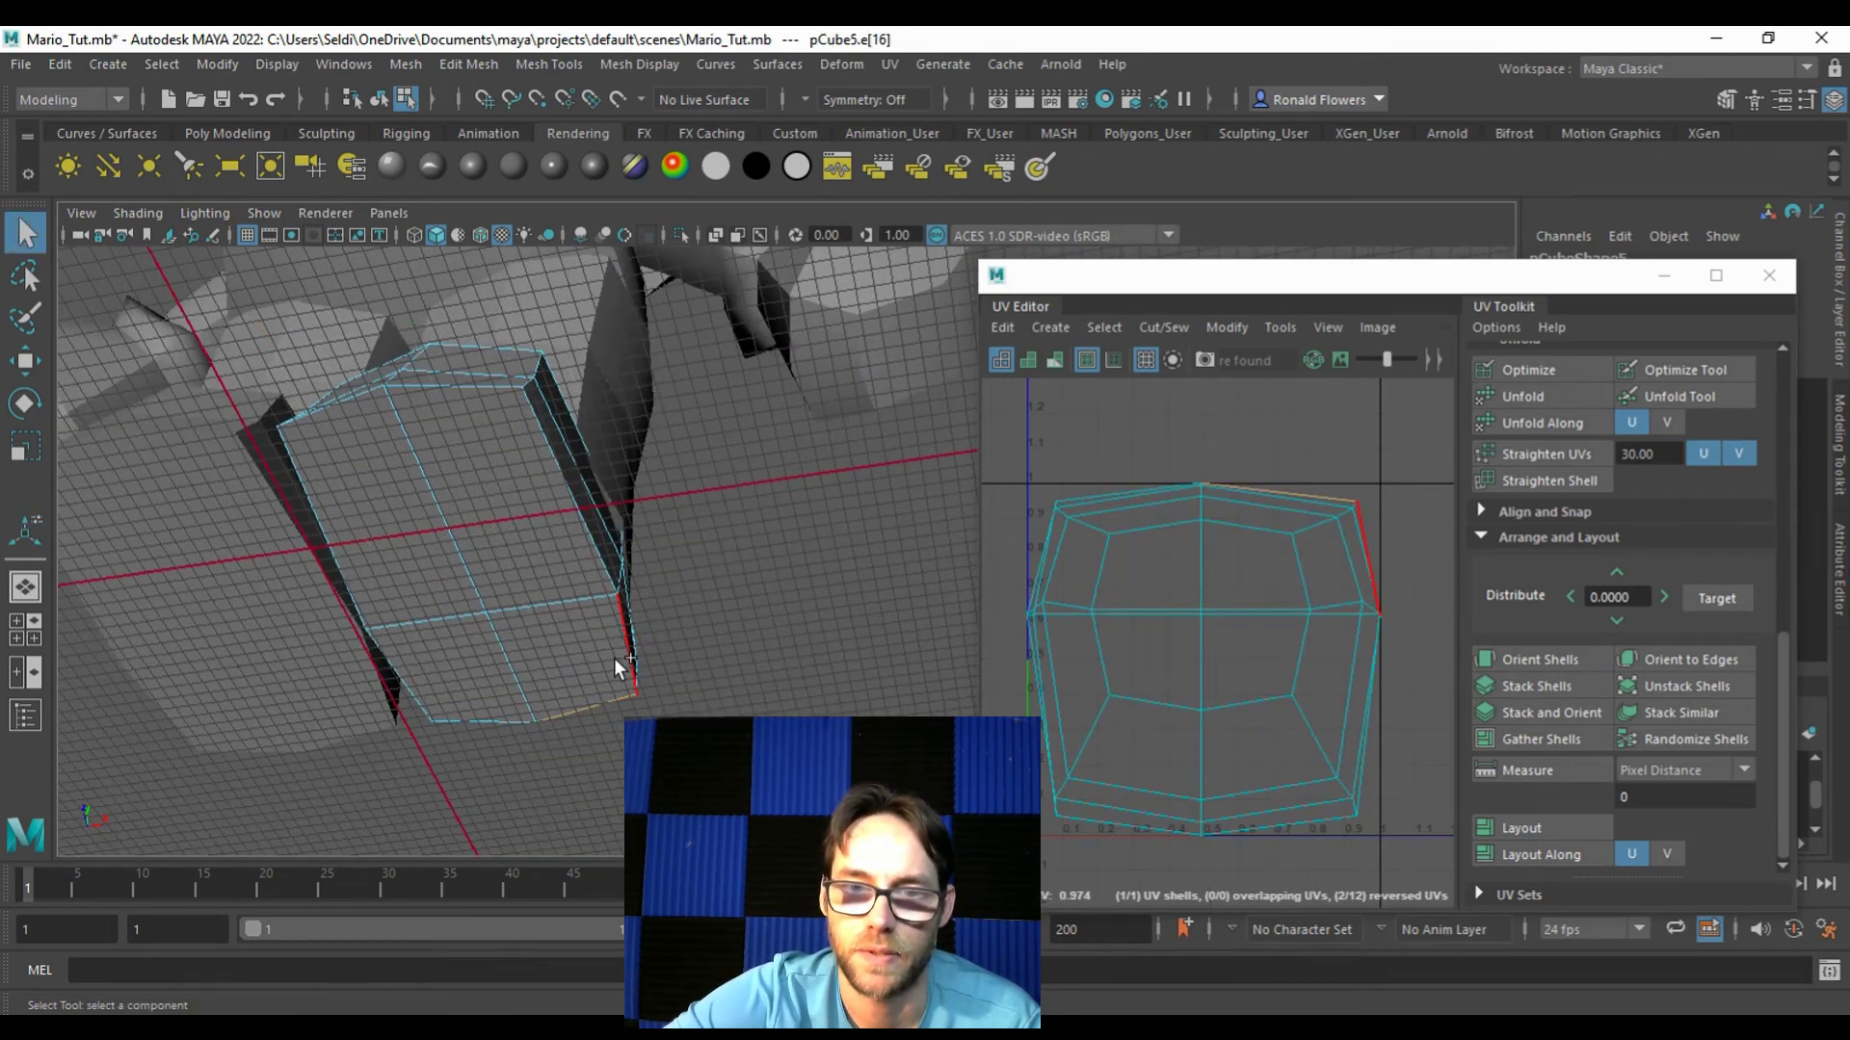
Step: Cut the foot's UVs along its side edge loop and bottom edge, then switch to UVs
double_click(354, 501)
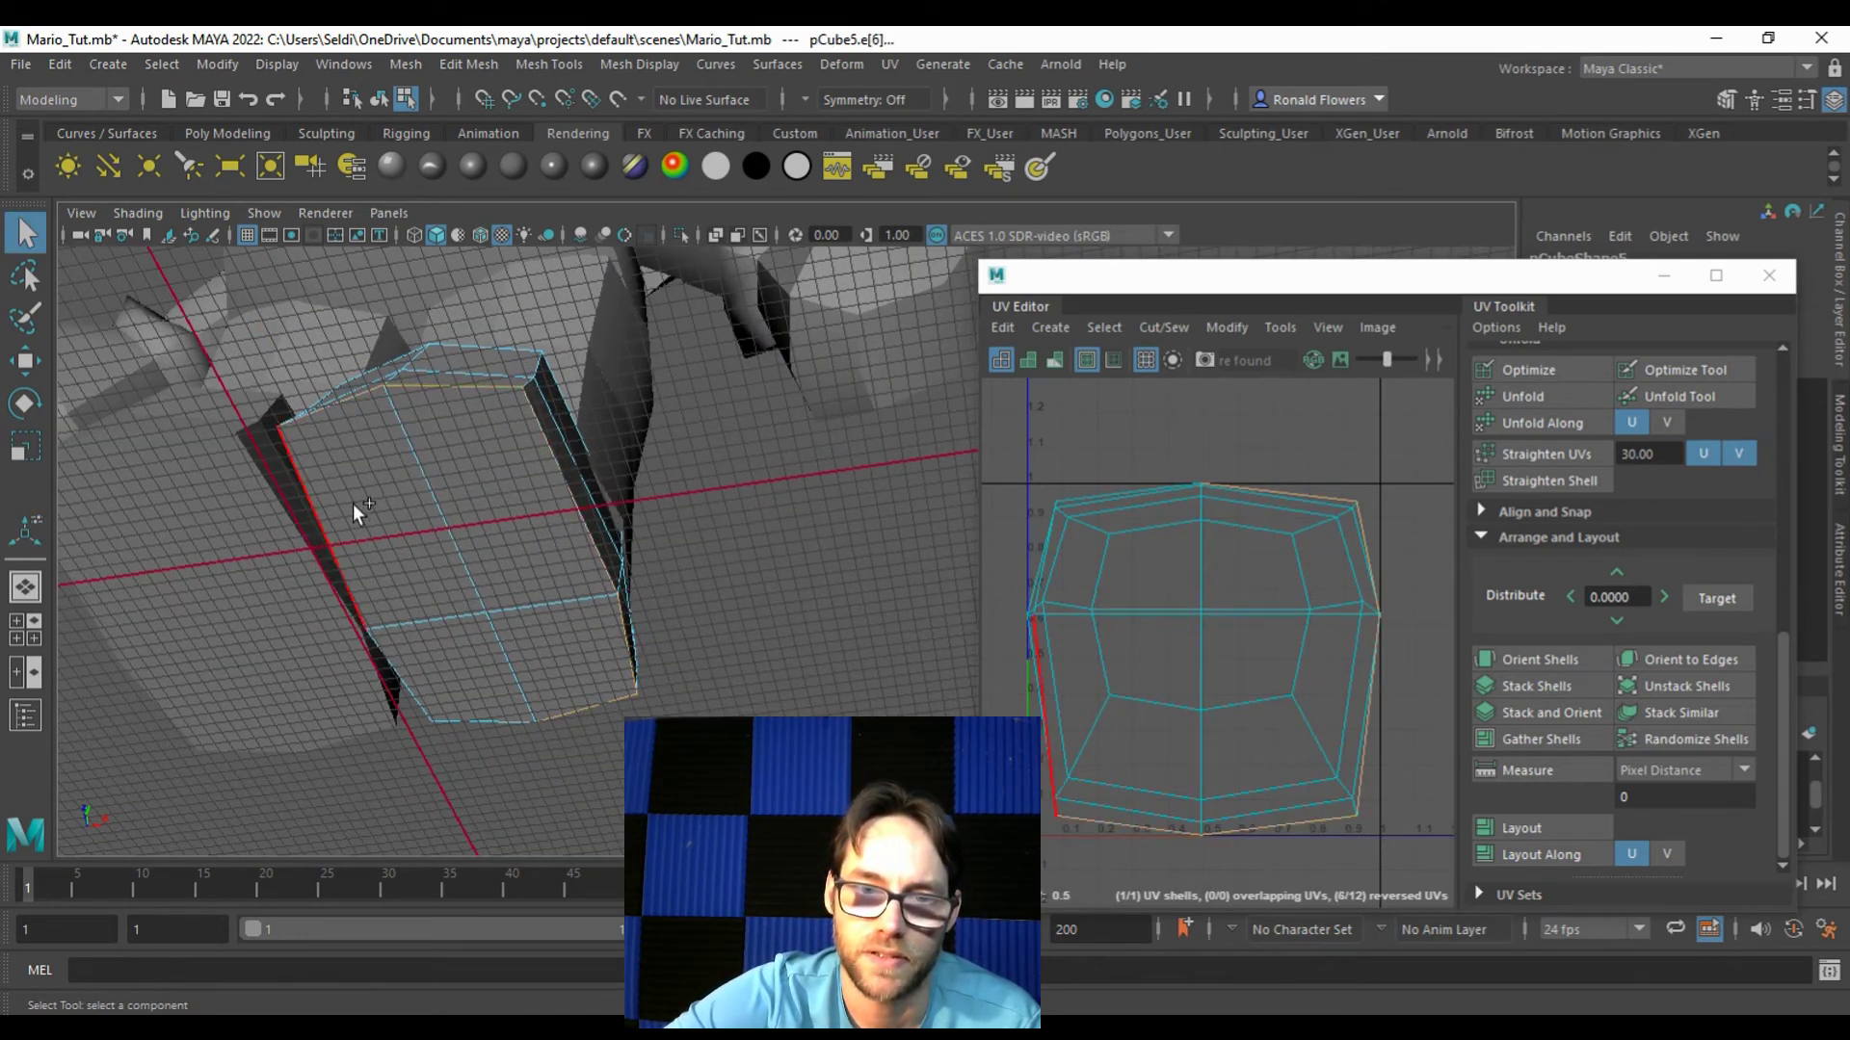
click(450, 713)
alt+drag(609, 674, 751, 702)
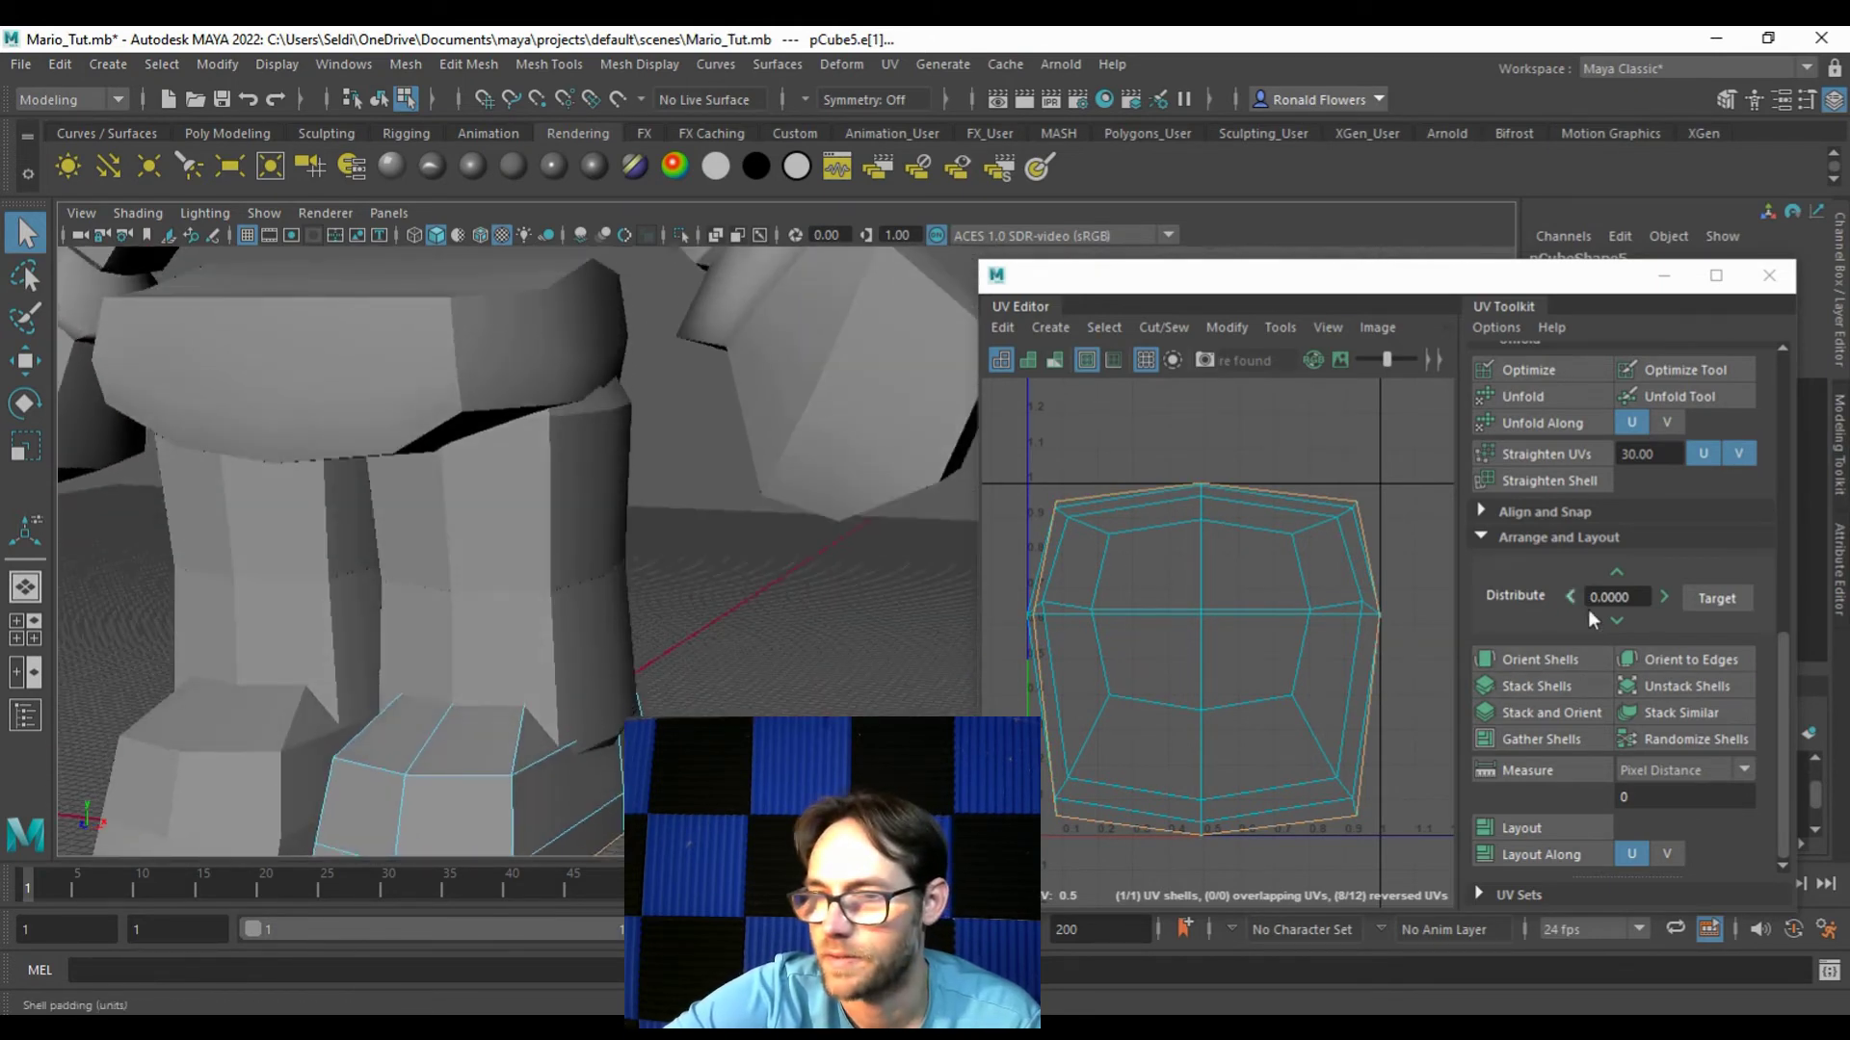
scroll(1559, 599, up, 3)
click(1528, 433)
right_drag(1164, 628, 1244, 622)
scroll(1252, 655, down, 2)
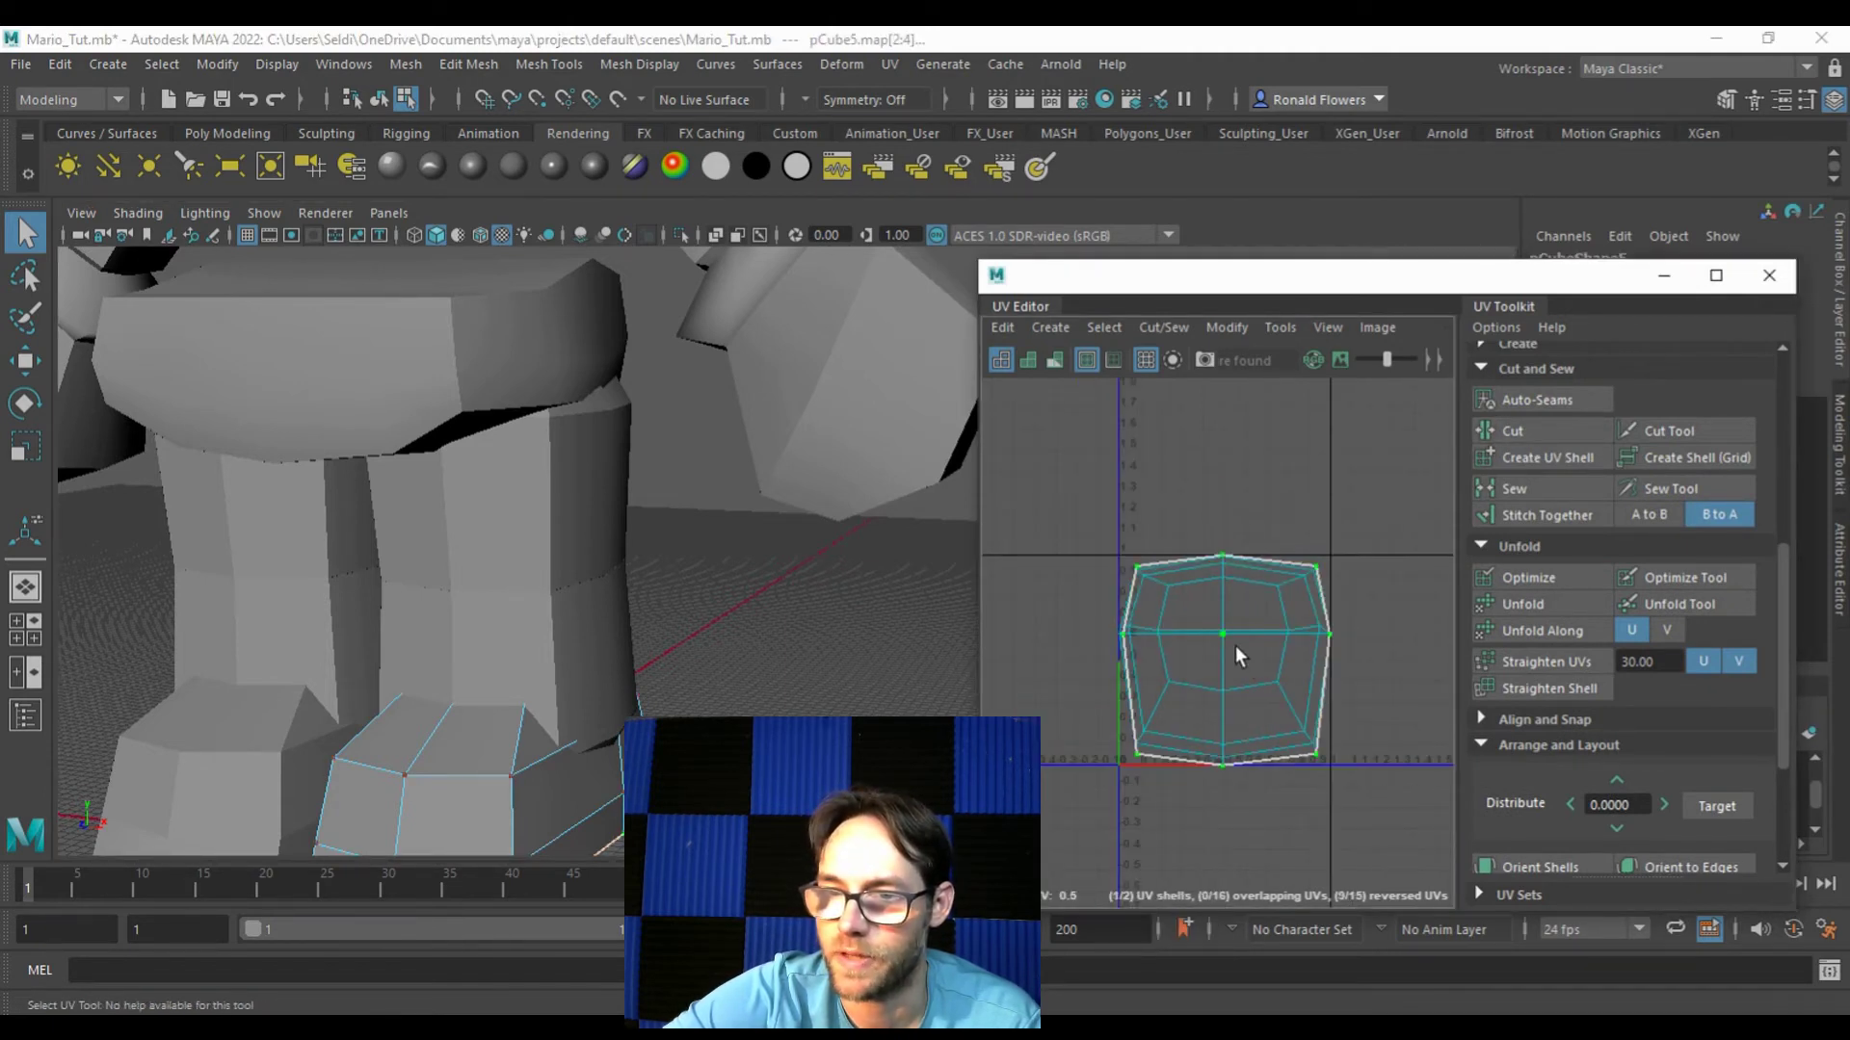
Step: Slide the cut foot shell away from the other shell
key(w)
drag(1316, 660, 1547, 659)
scroll(1300, 679, down, 2)
alt+middle_drag(1300, 679, 1226, 639)
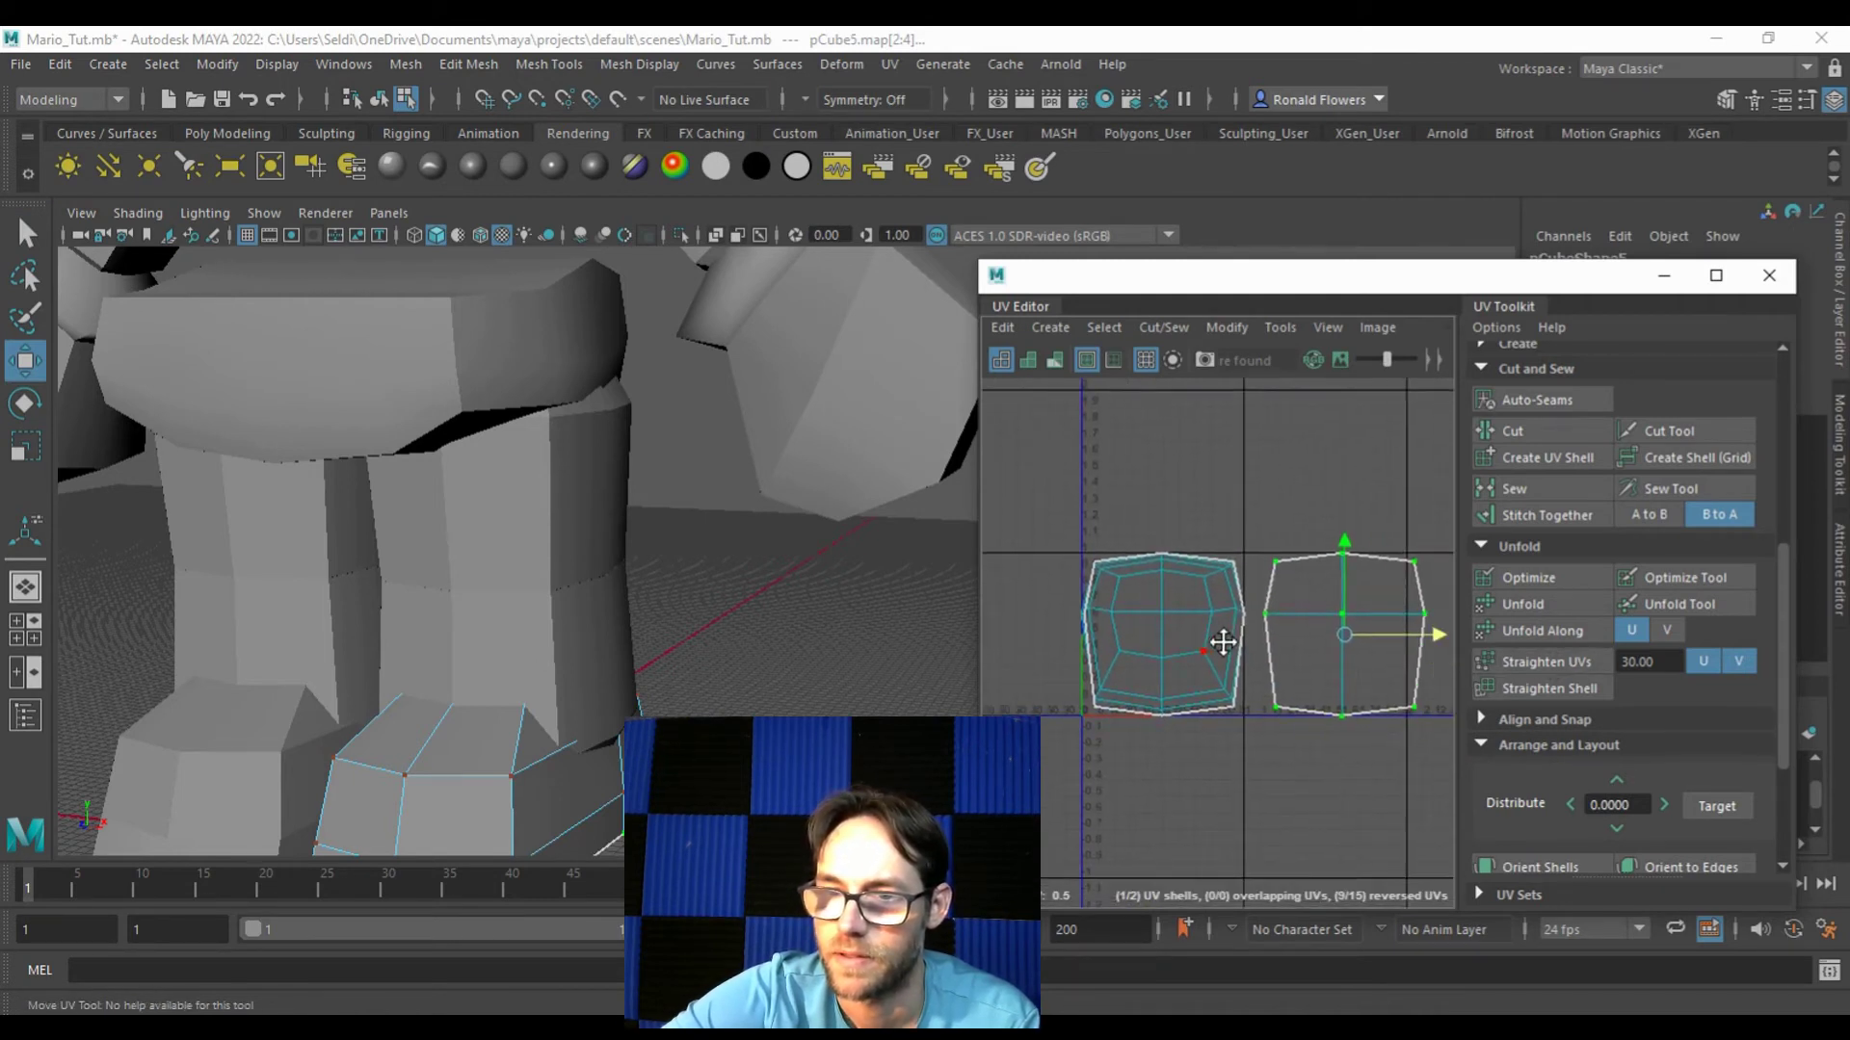
Step: Unfold the left and square foot shells, then select all their UVs
click(1171, 670)
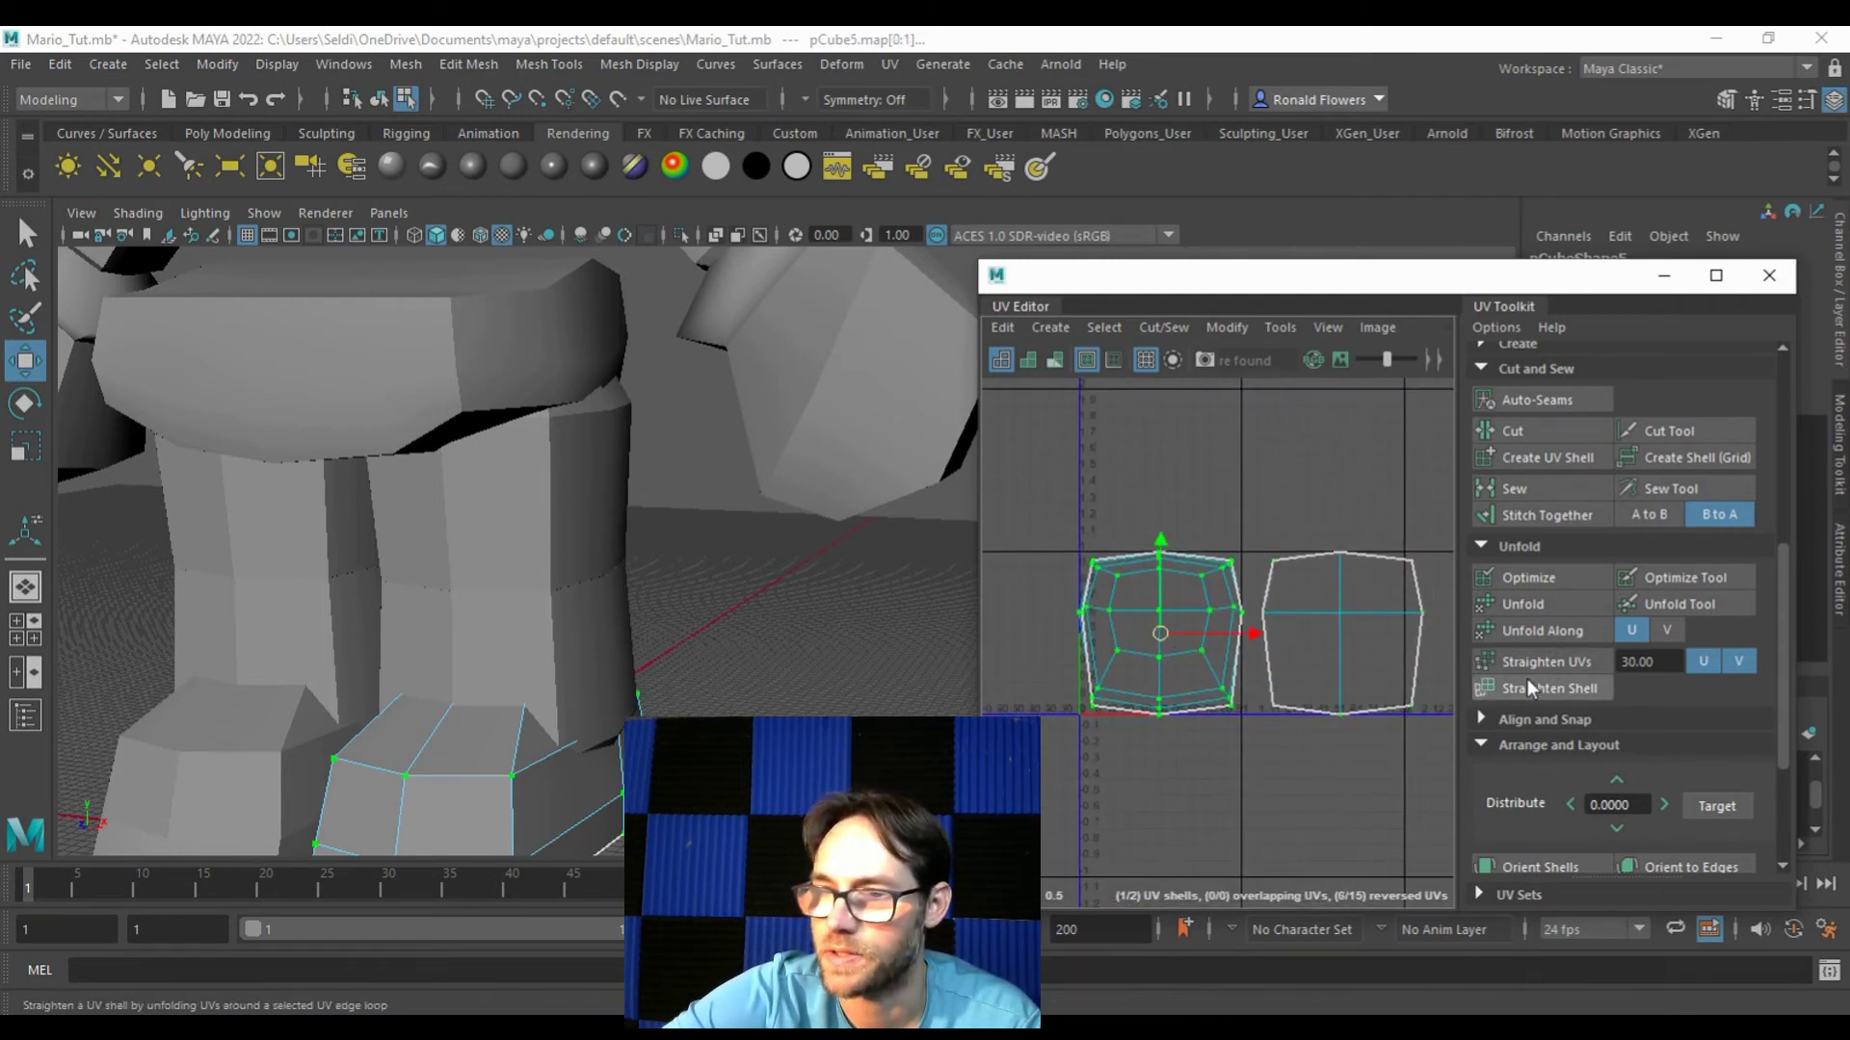
click(1524, 604)
click(1348, 659)
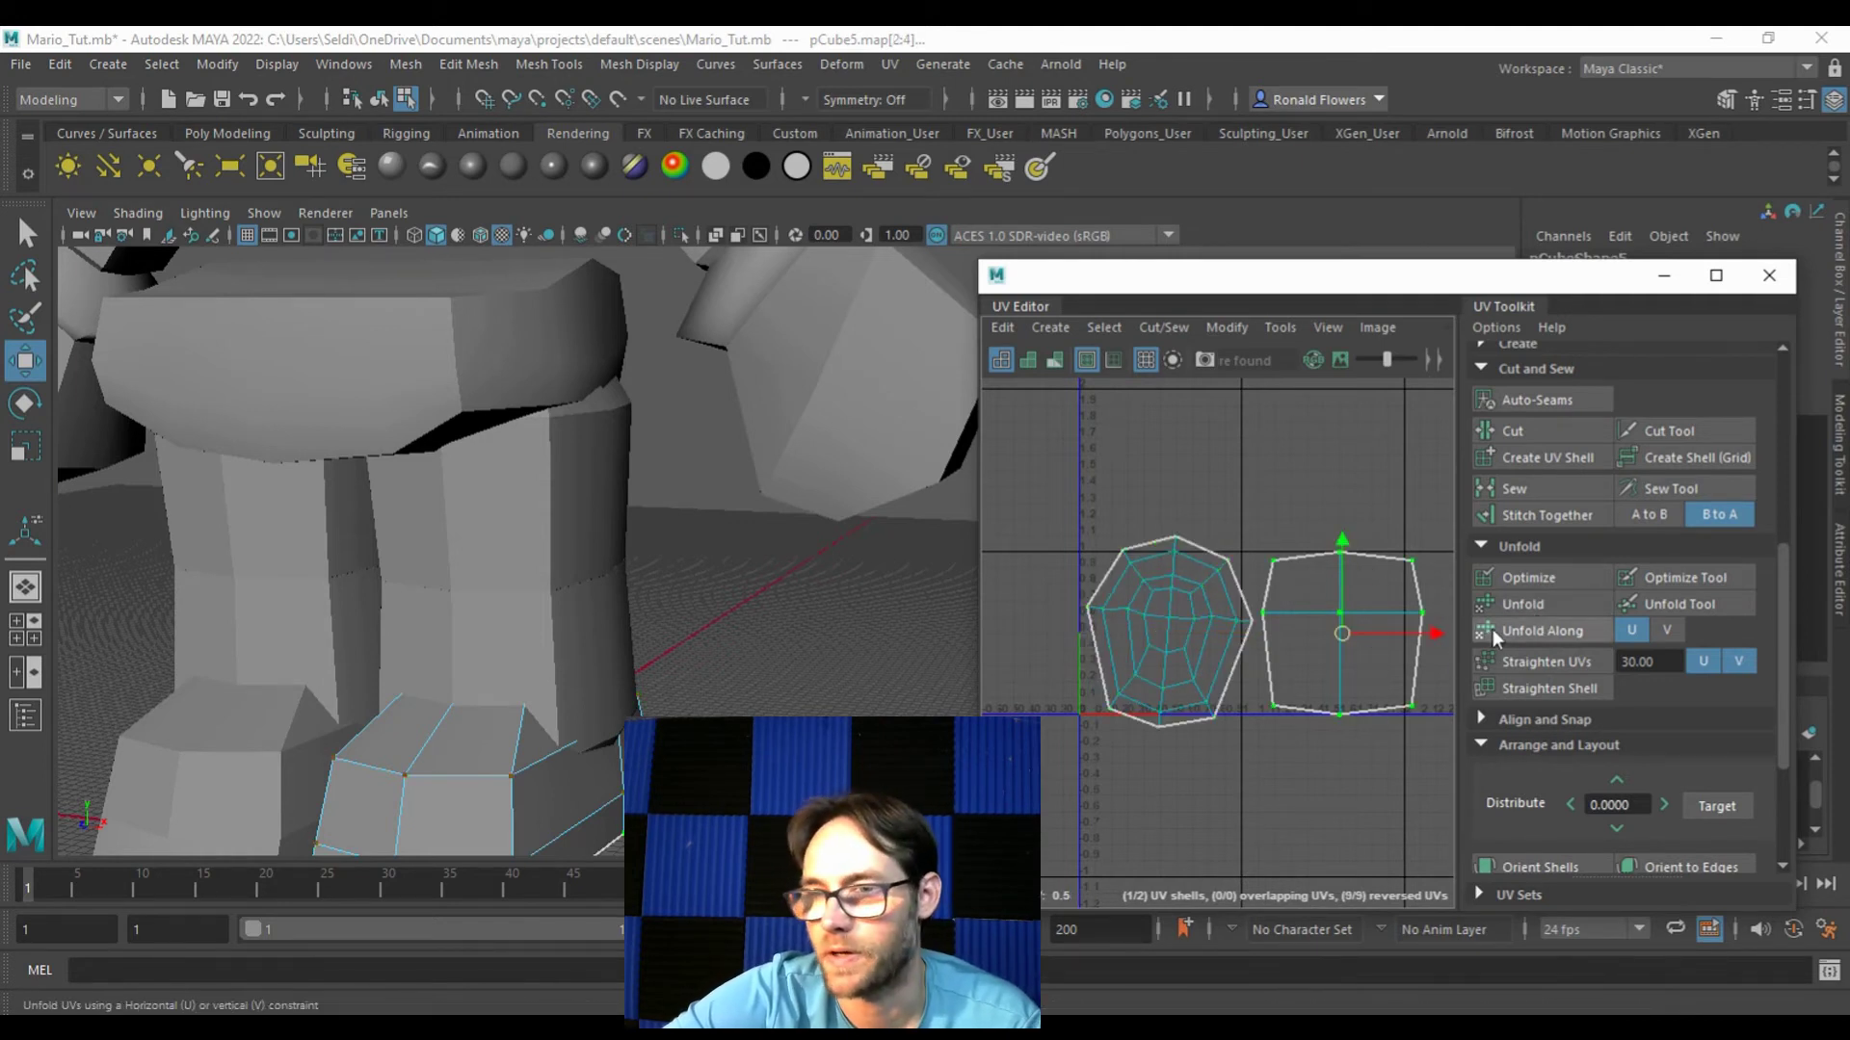
click(1522, 604)
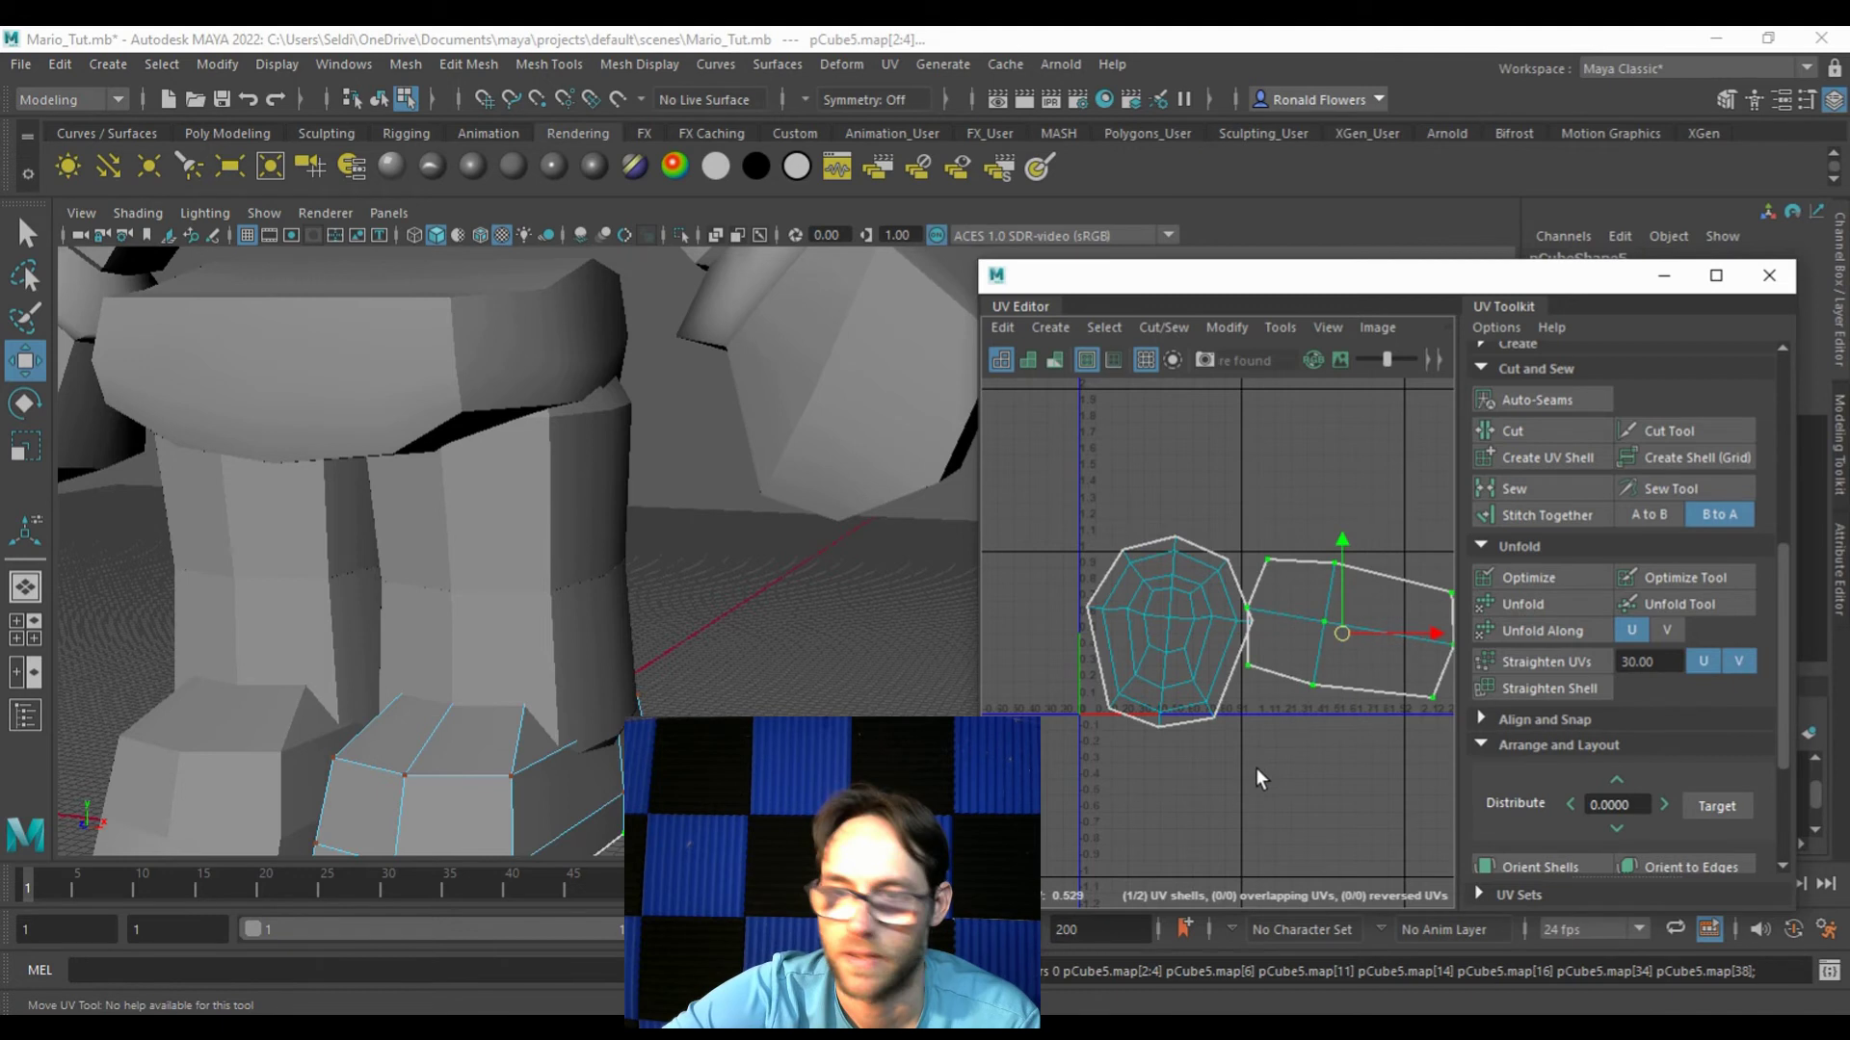
scroll(1261, 776, down, 2)
drag(1117, 554, 1411, 809)
scroll(1657, 819, down, 3)
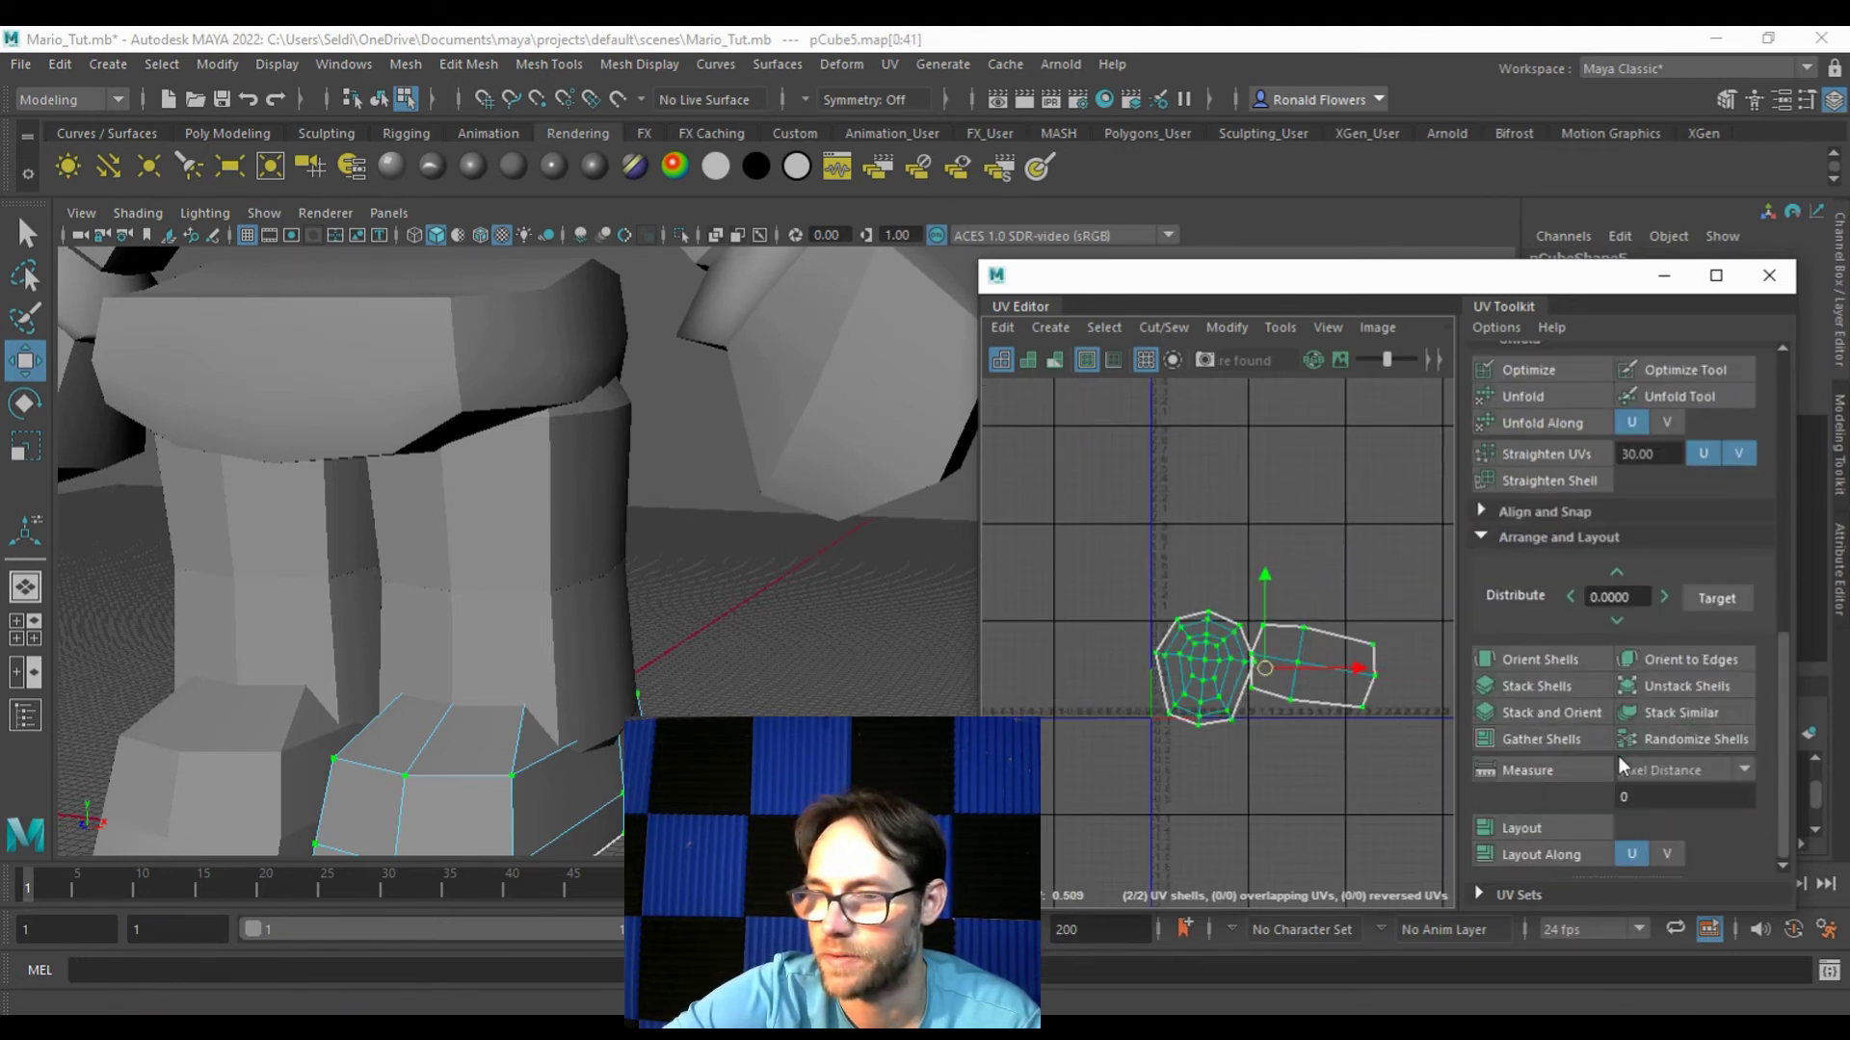
Step: Auto-layout the two foot UV shells and frame them in view
click(1522, 828)
scroll(1252, 790, up, 3)
key(f)
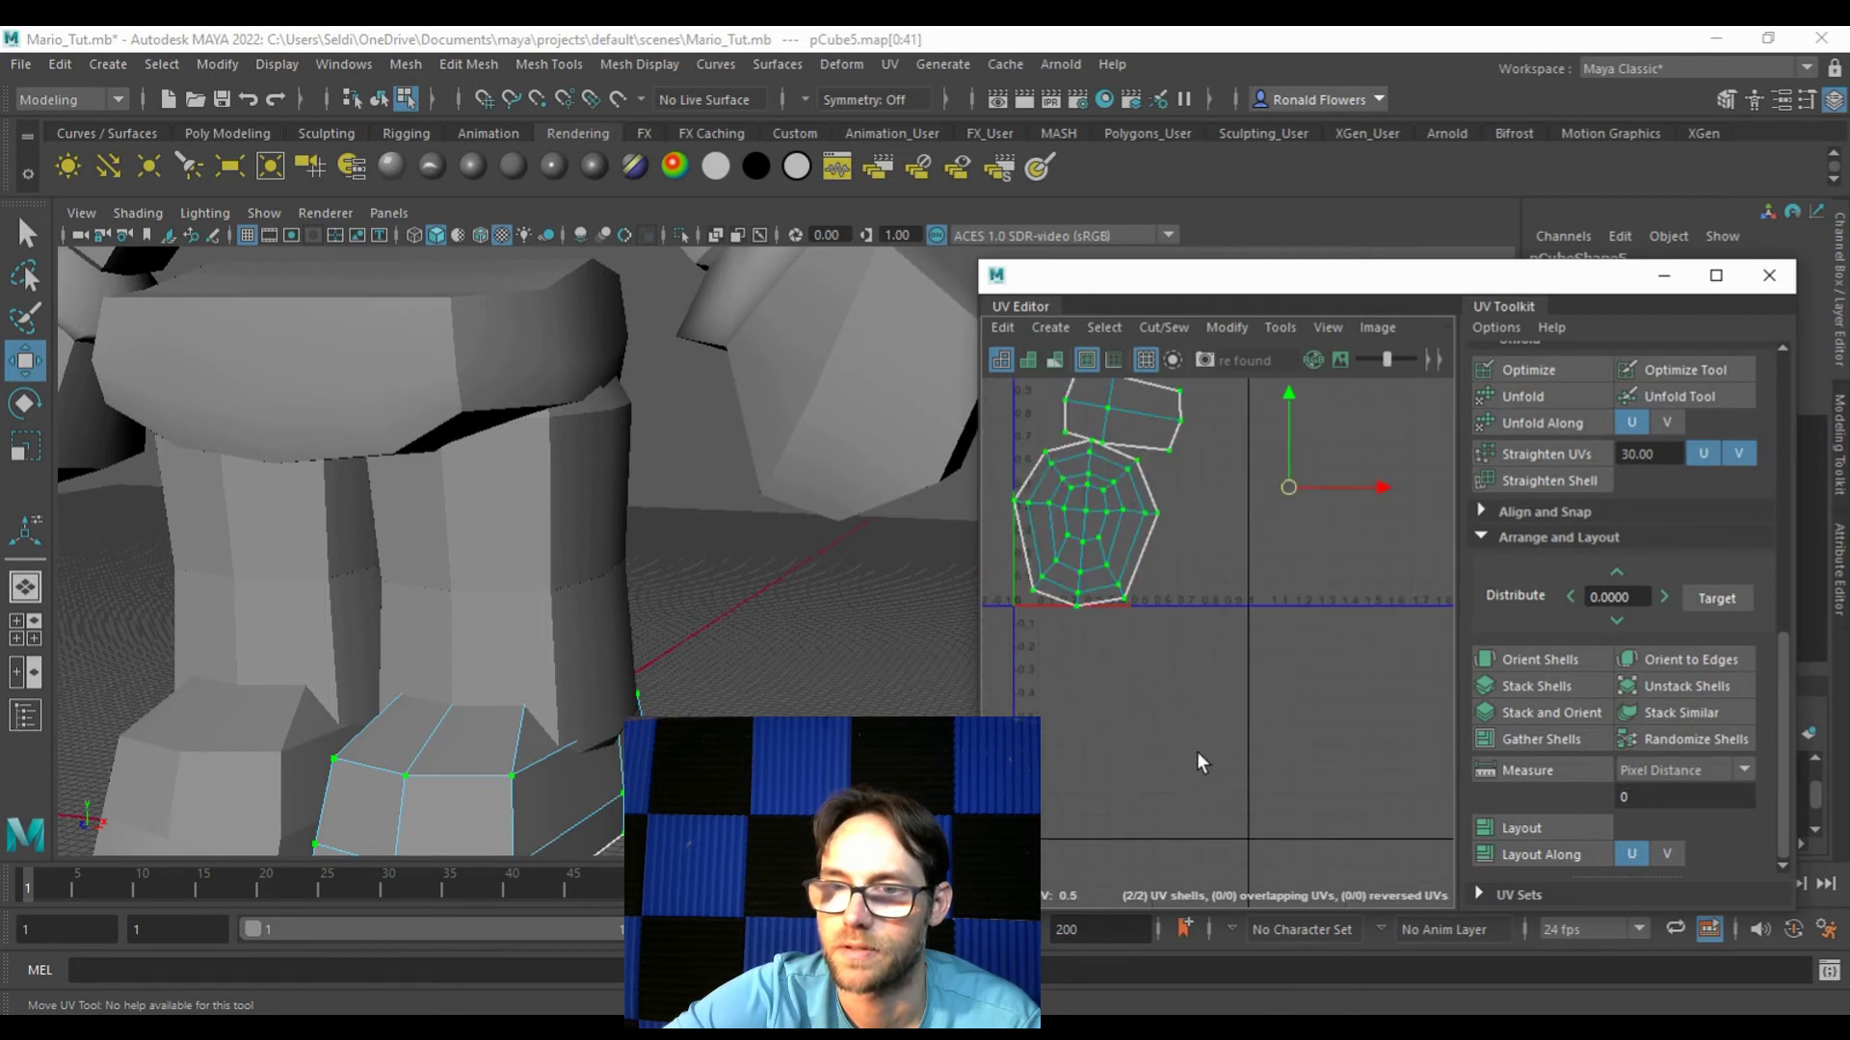
click(1301, 723)
click(1239, 532)
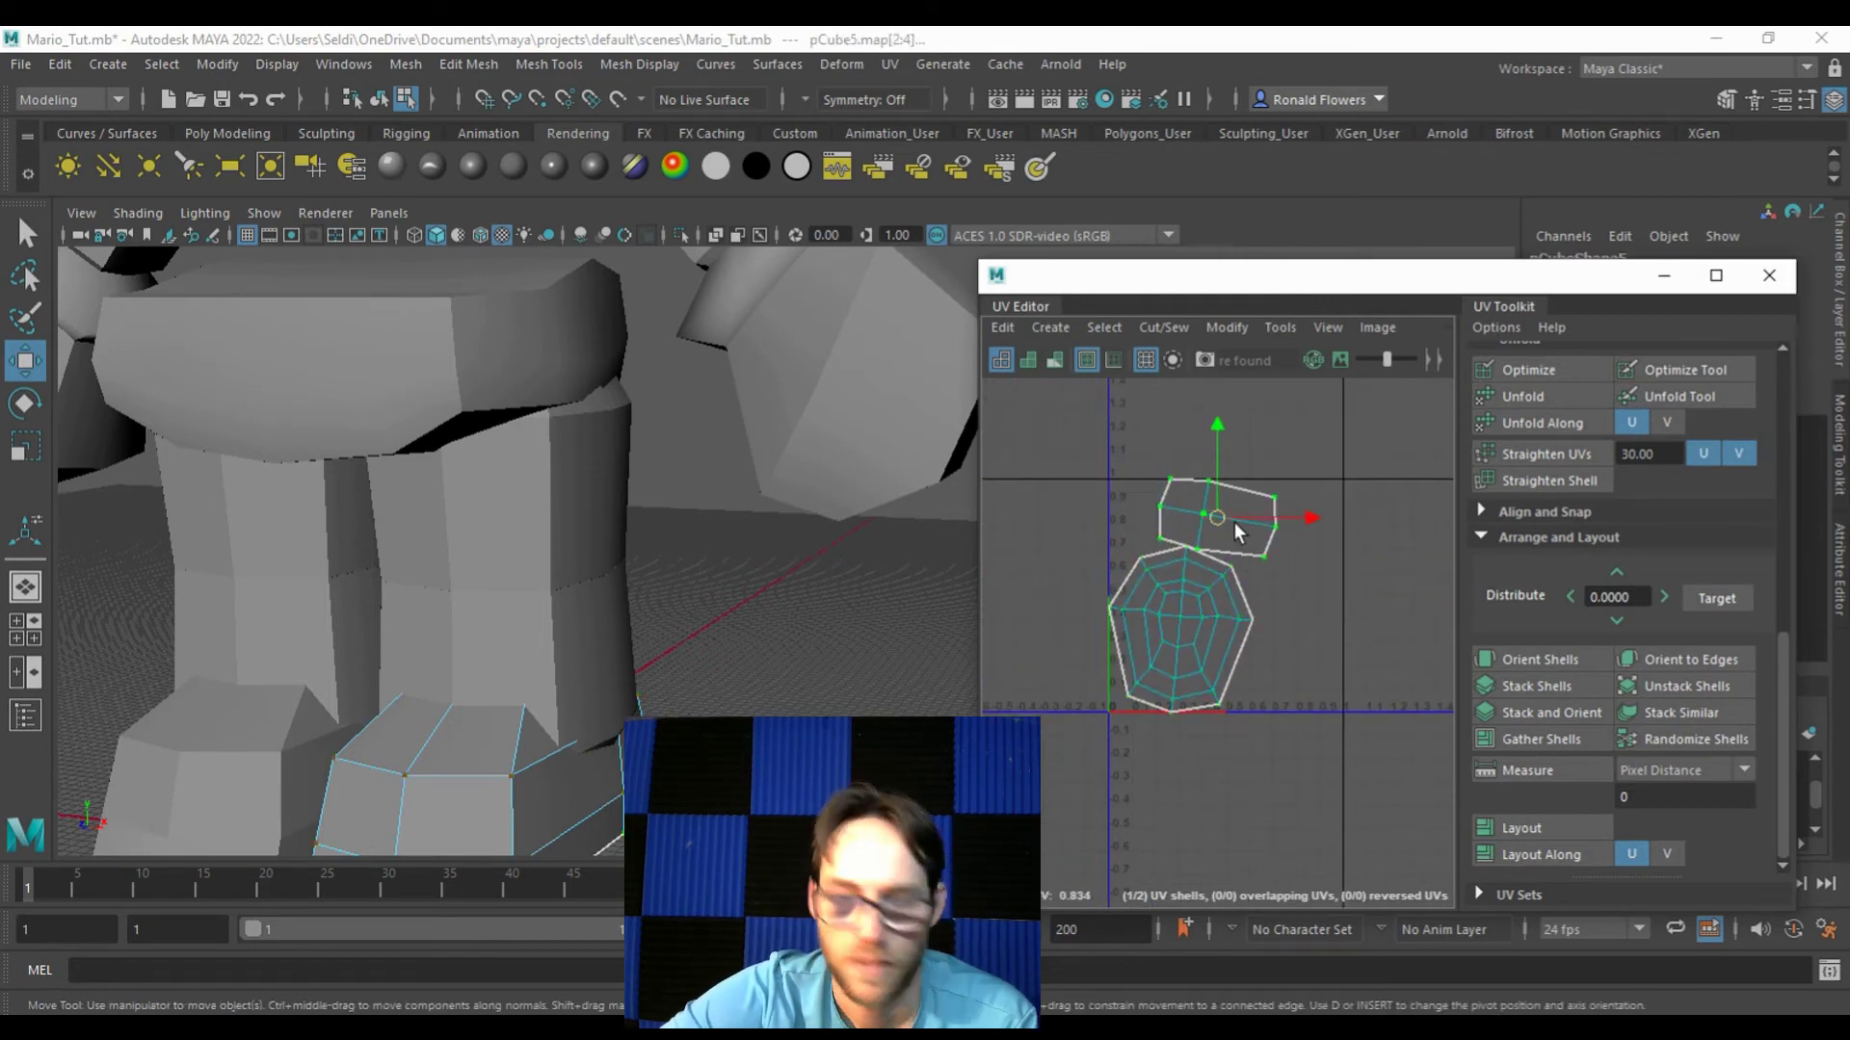
drag(1123, 558, 1352, 785)
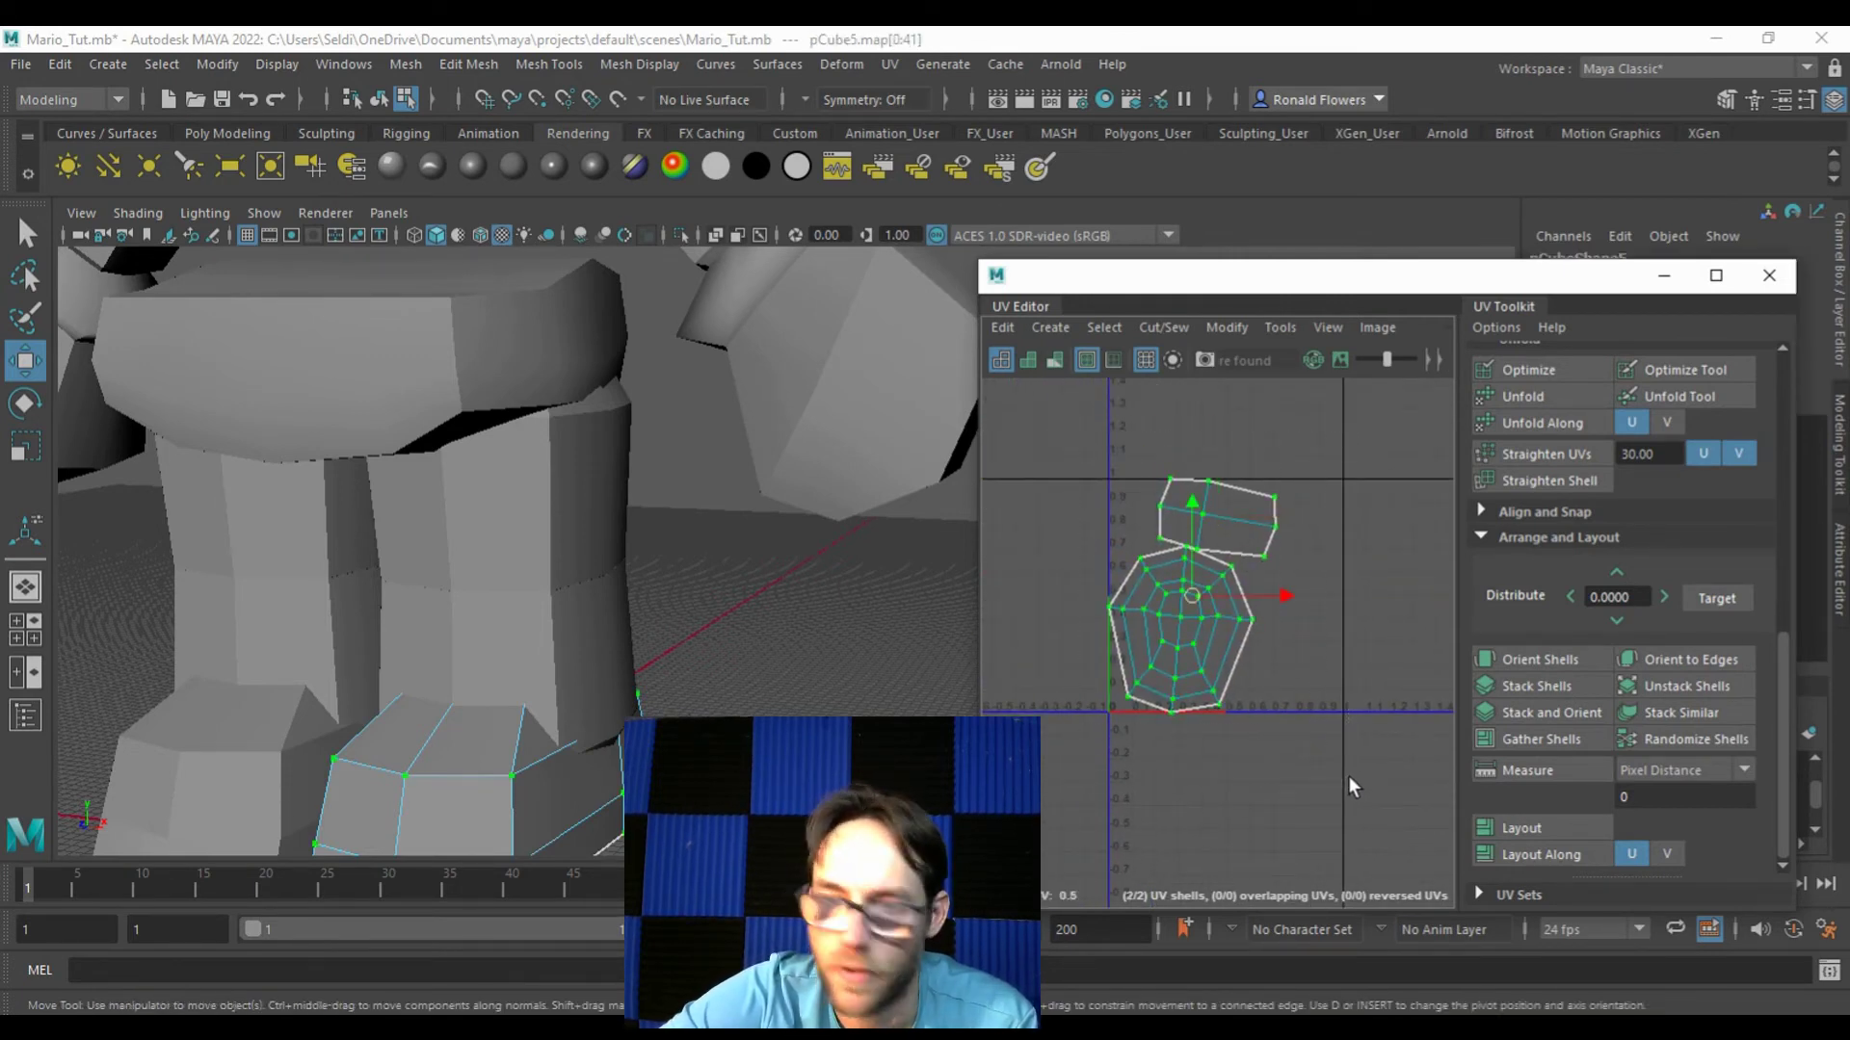
key(r)
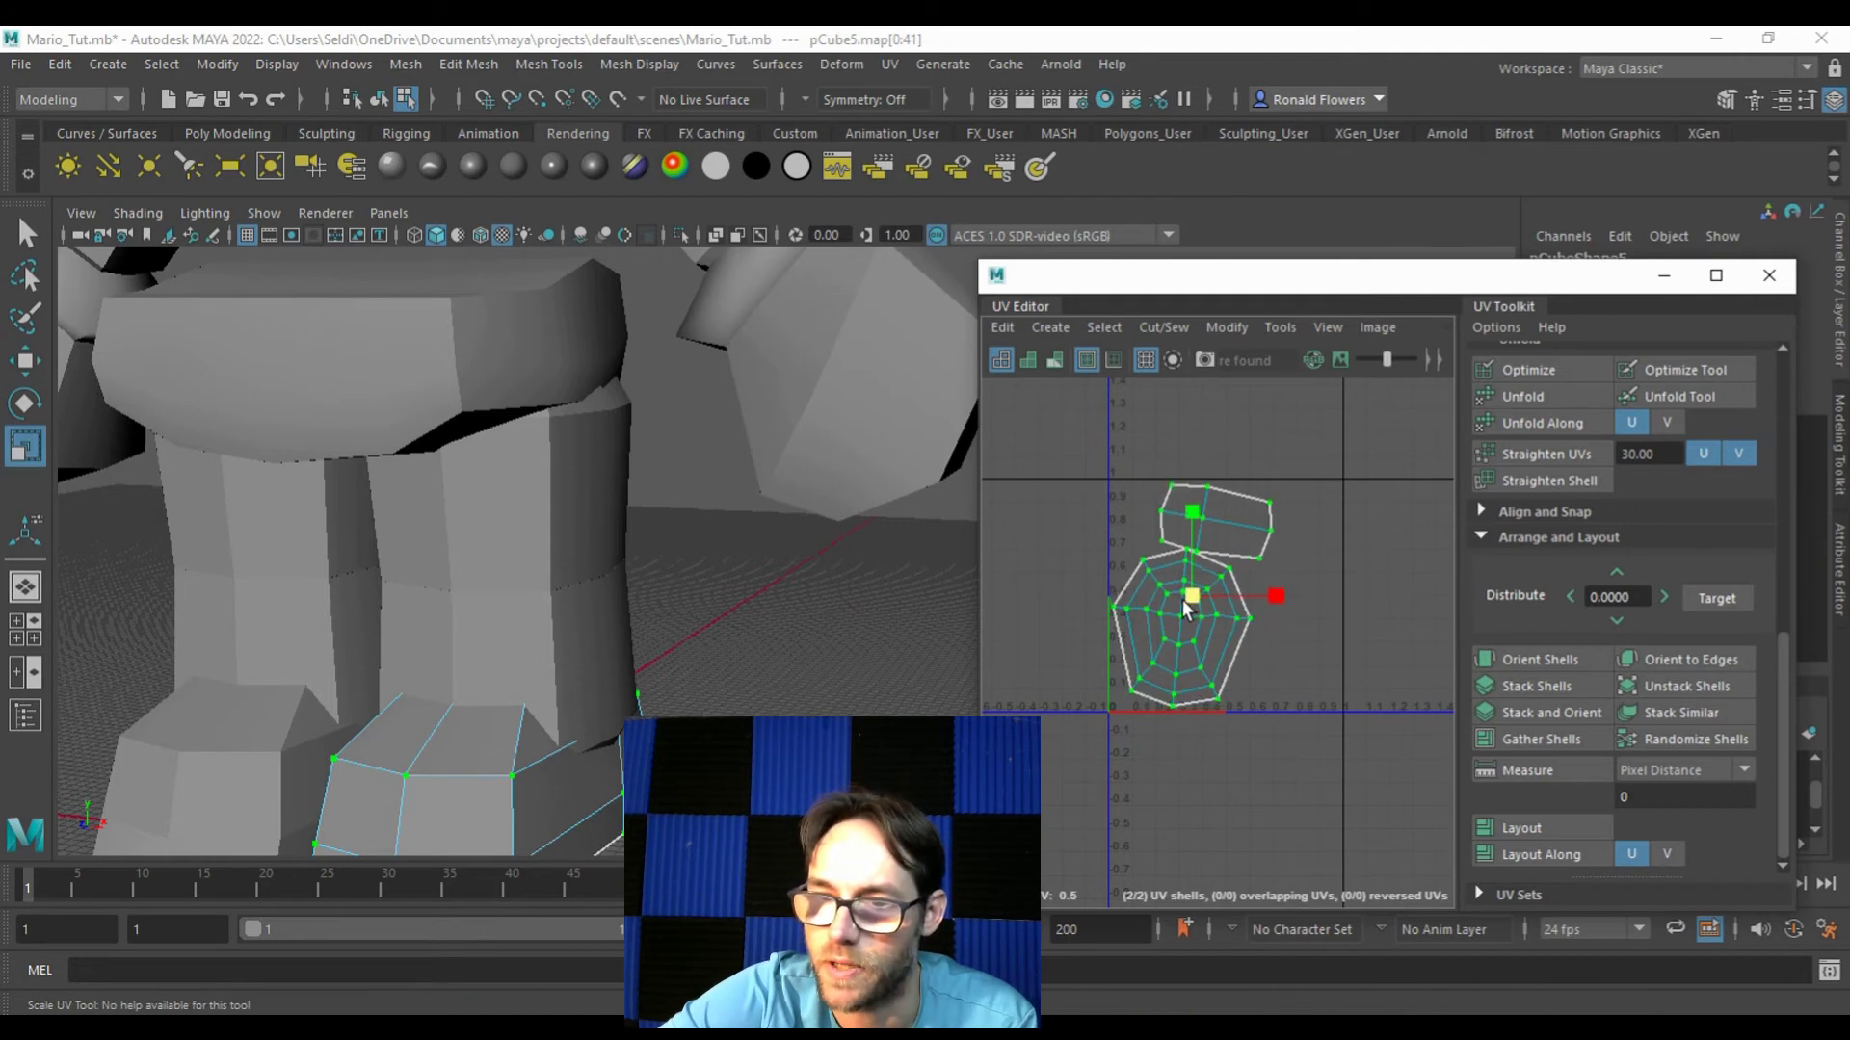
Step: Rotate the upper shell upright and move it right and down beside the octagon
click(1252, 545)
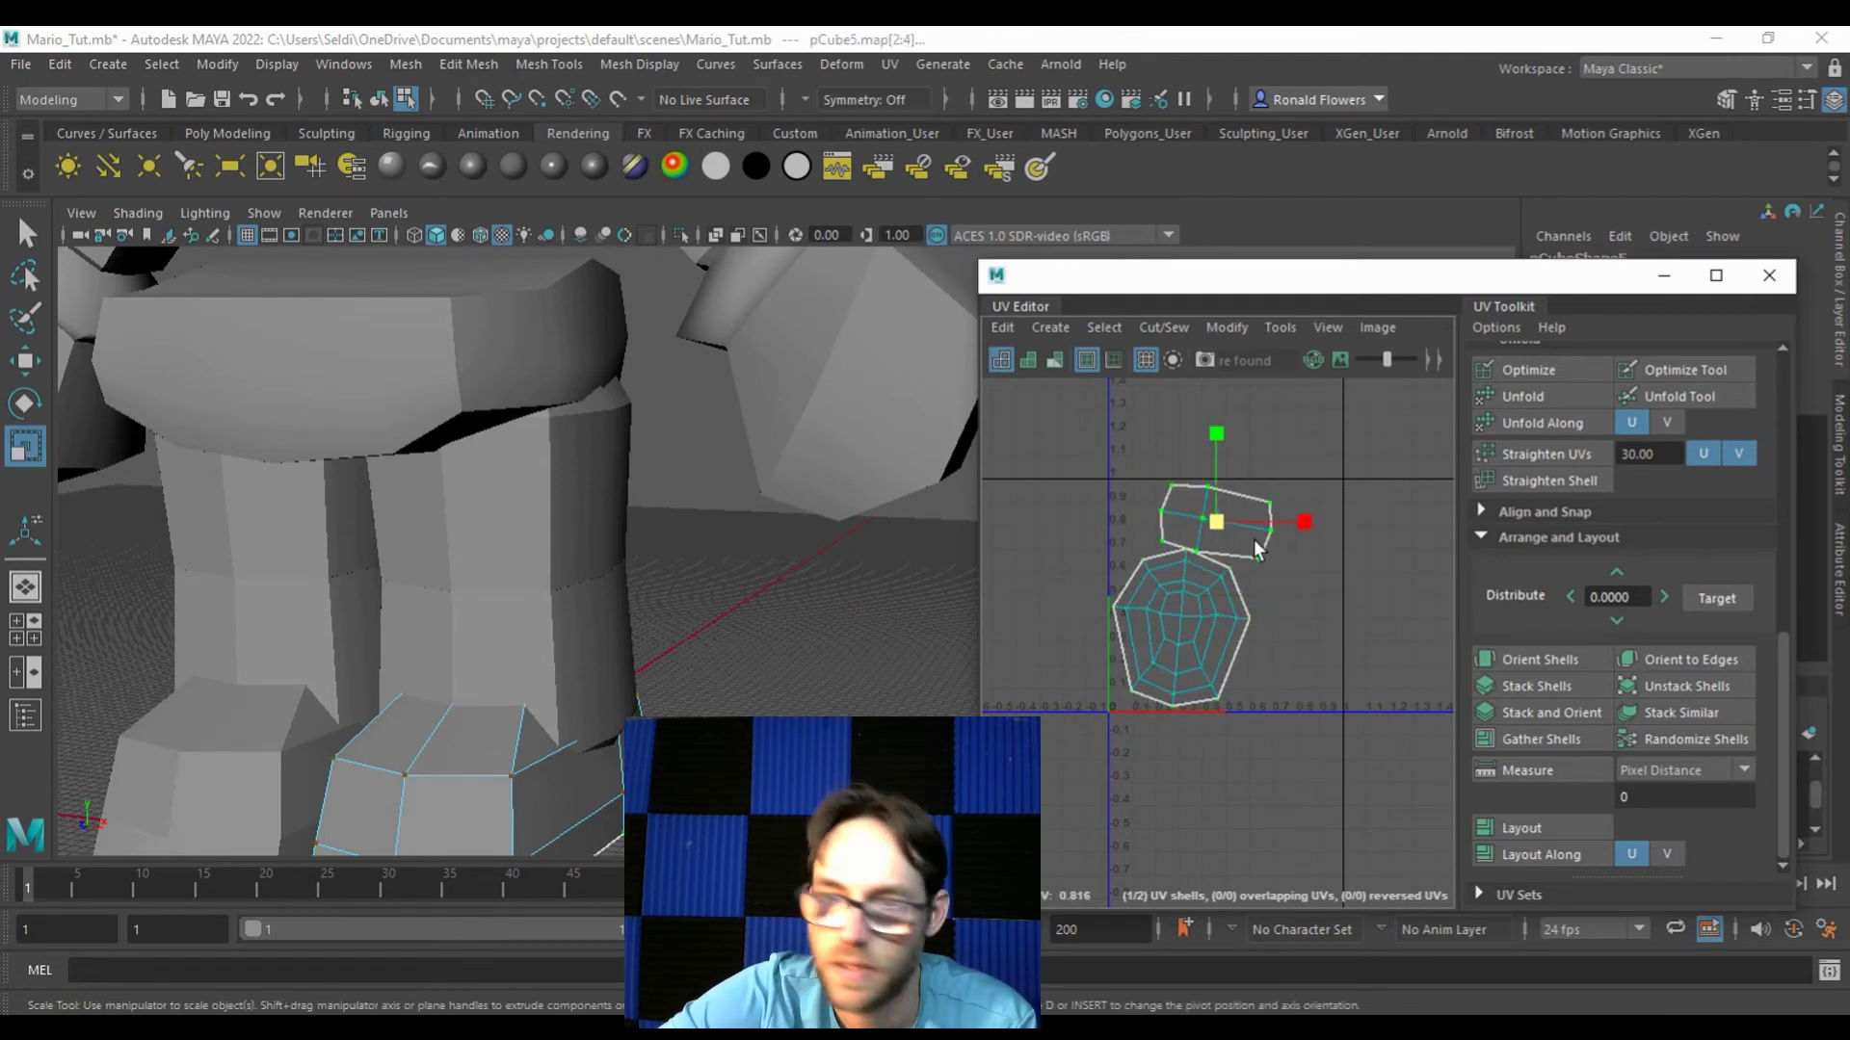
key(e)
drag(1292, 582, 1152, 660)
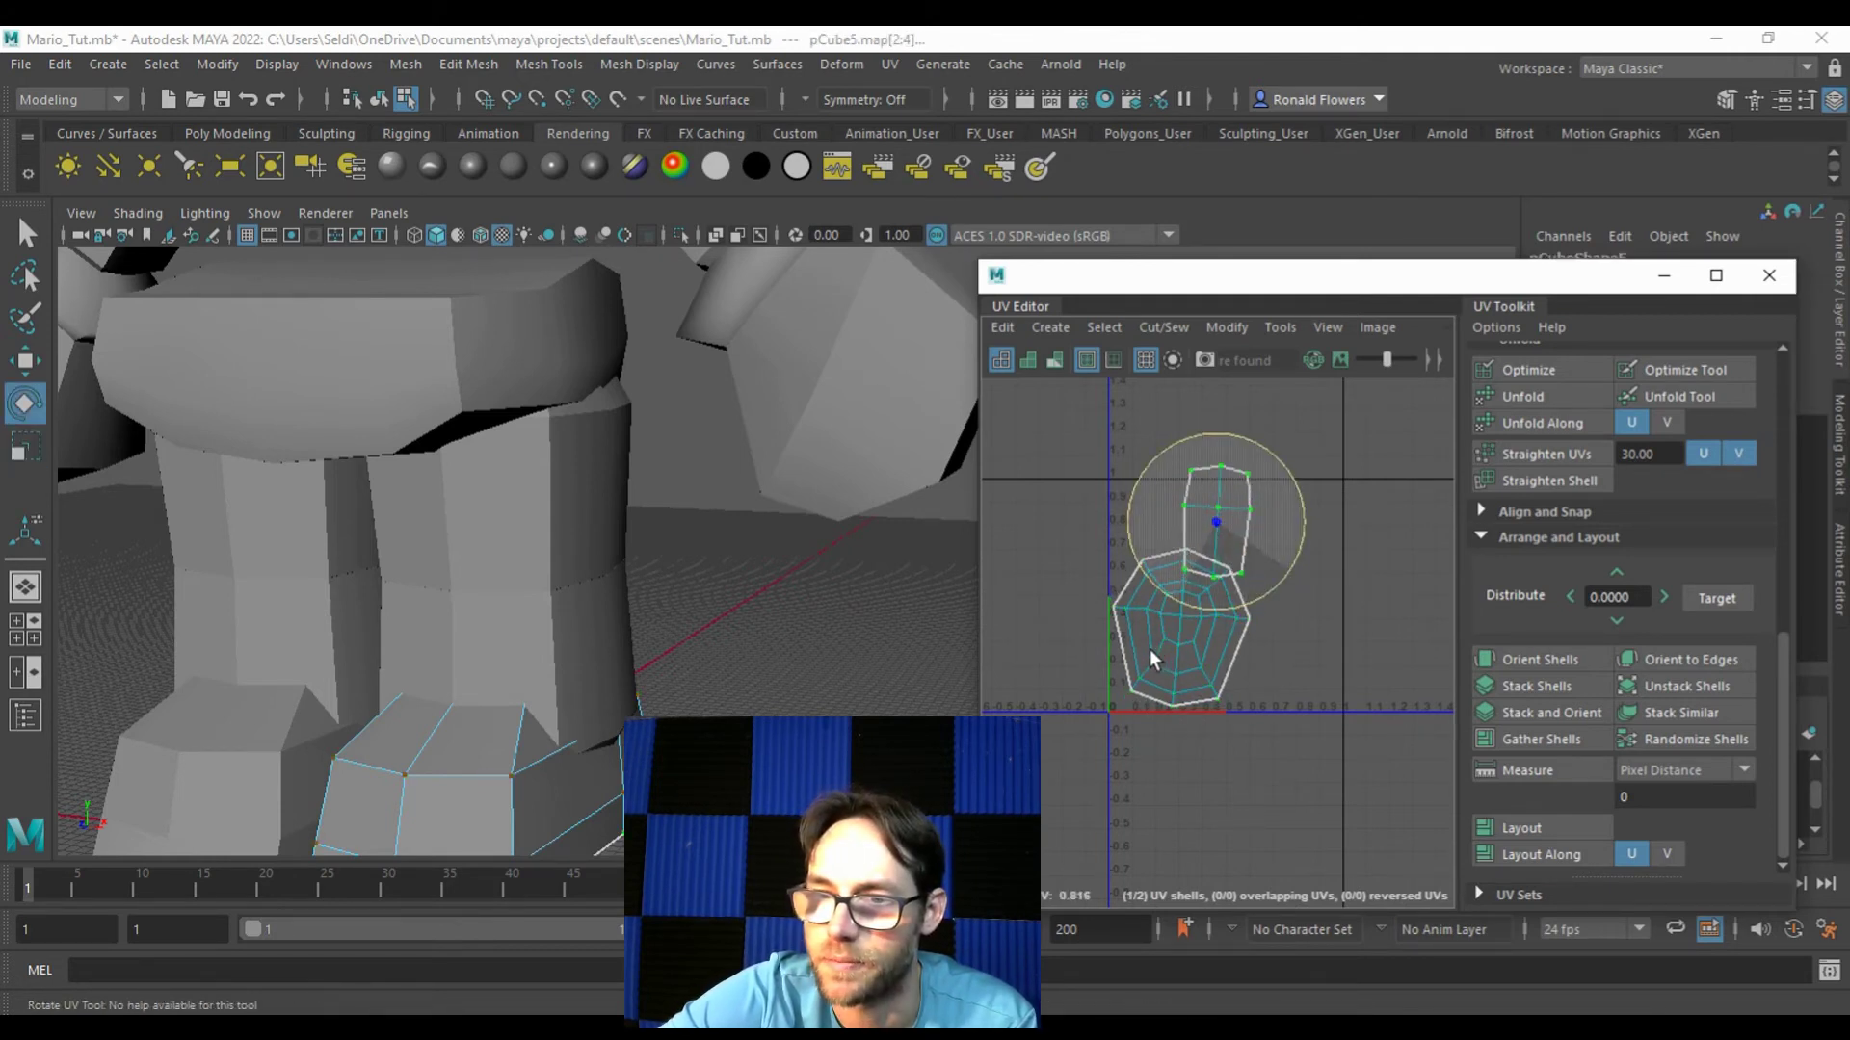
key(w)
drag(1212, 531, 1287, 566)
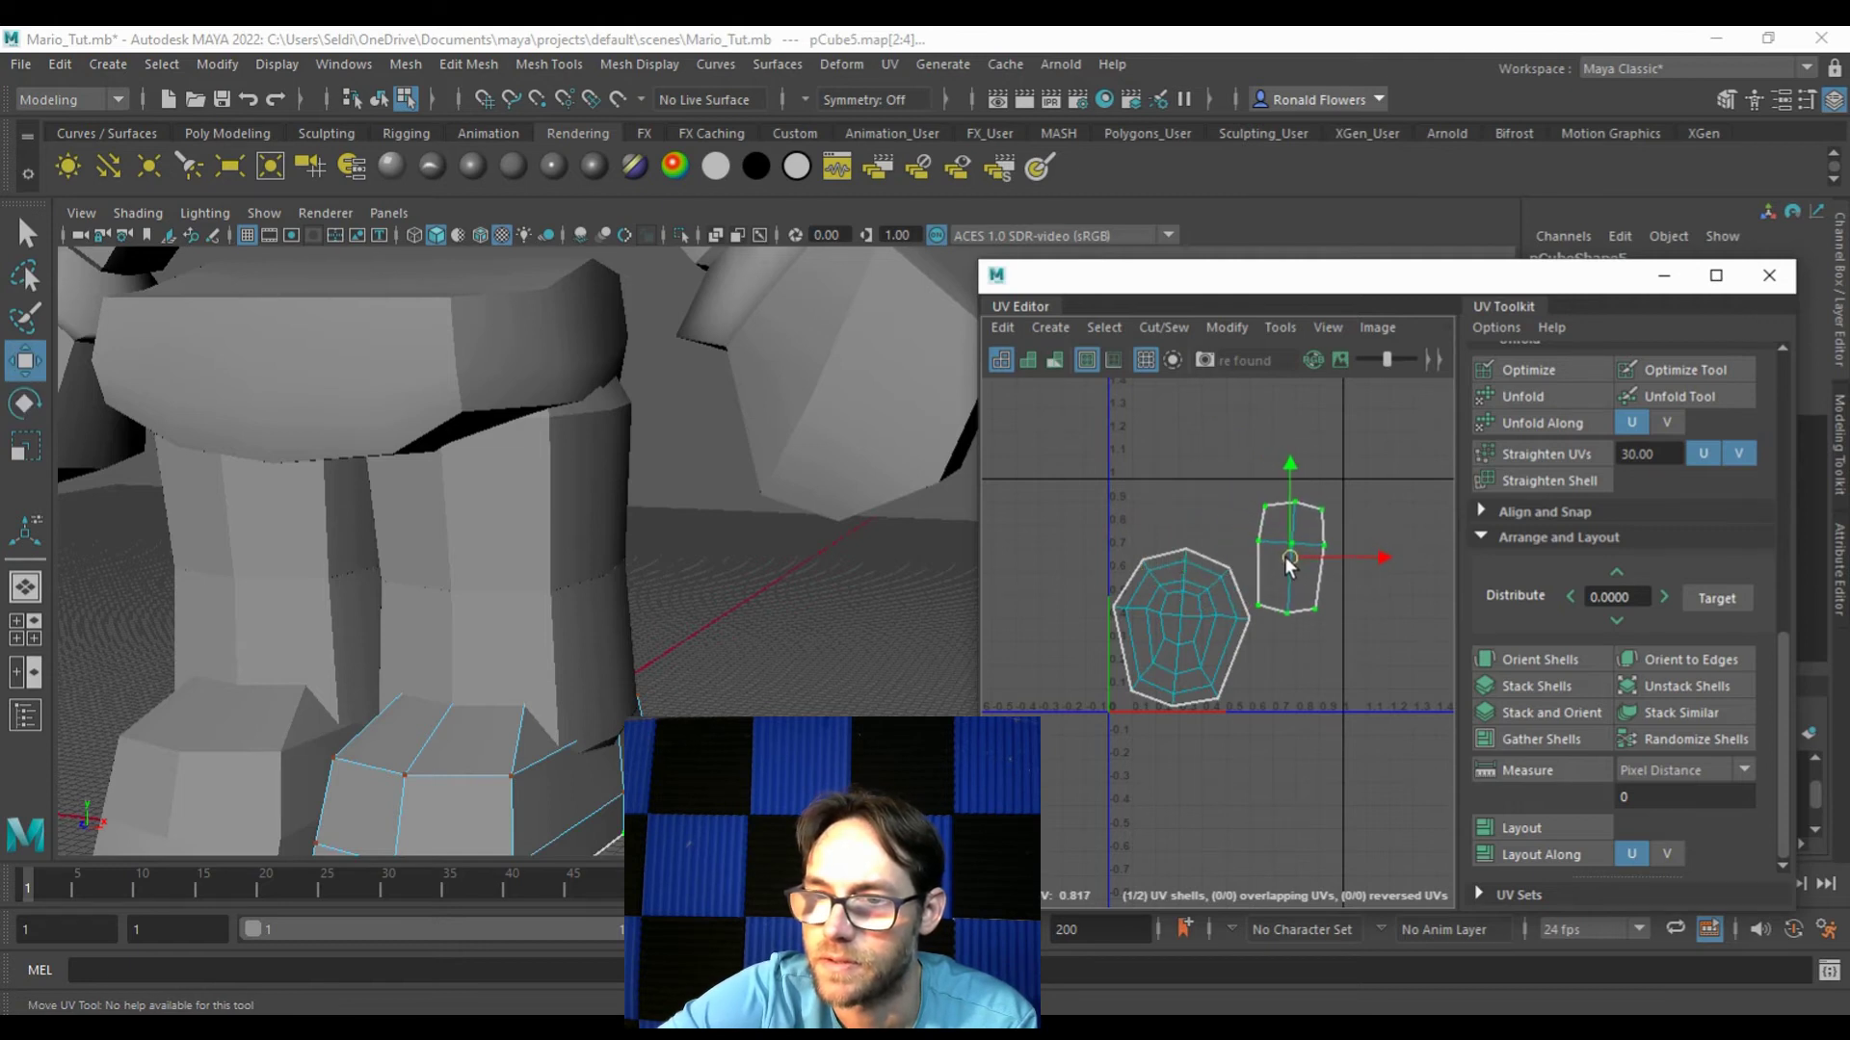
Step: Deselect the shells and frame the whole model from a higher angle
click(1084, 734)
key(e)
scroll(1052, 734, down, 3)
key(a)
alt+drag(693, 555, 697, 651)
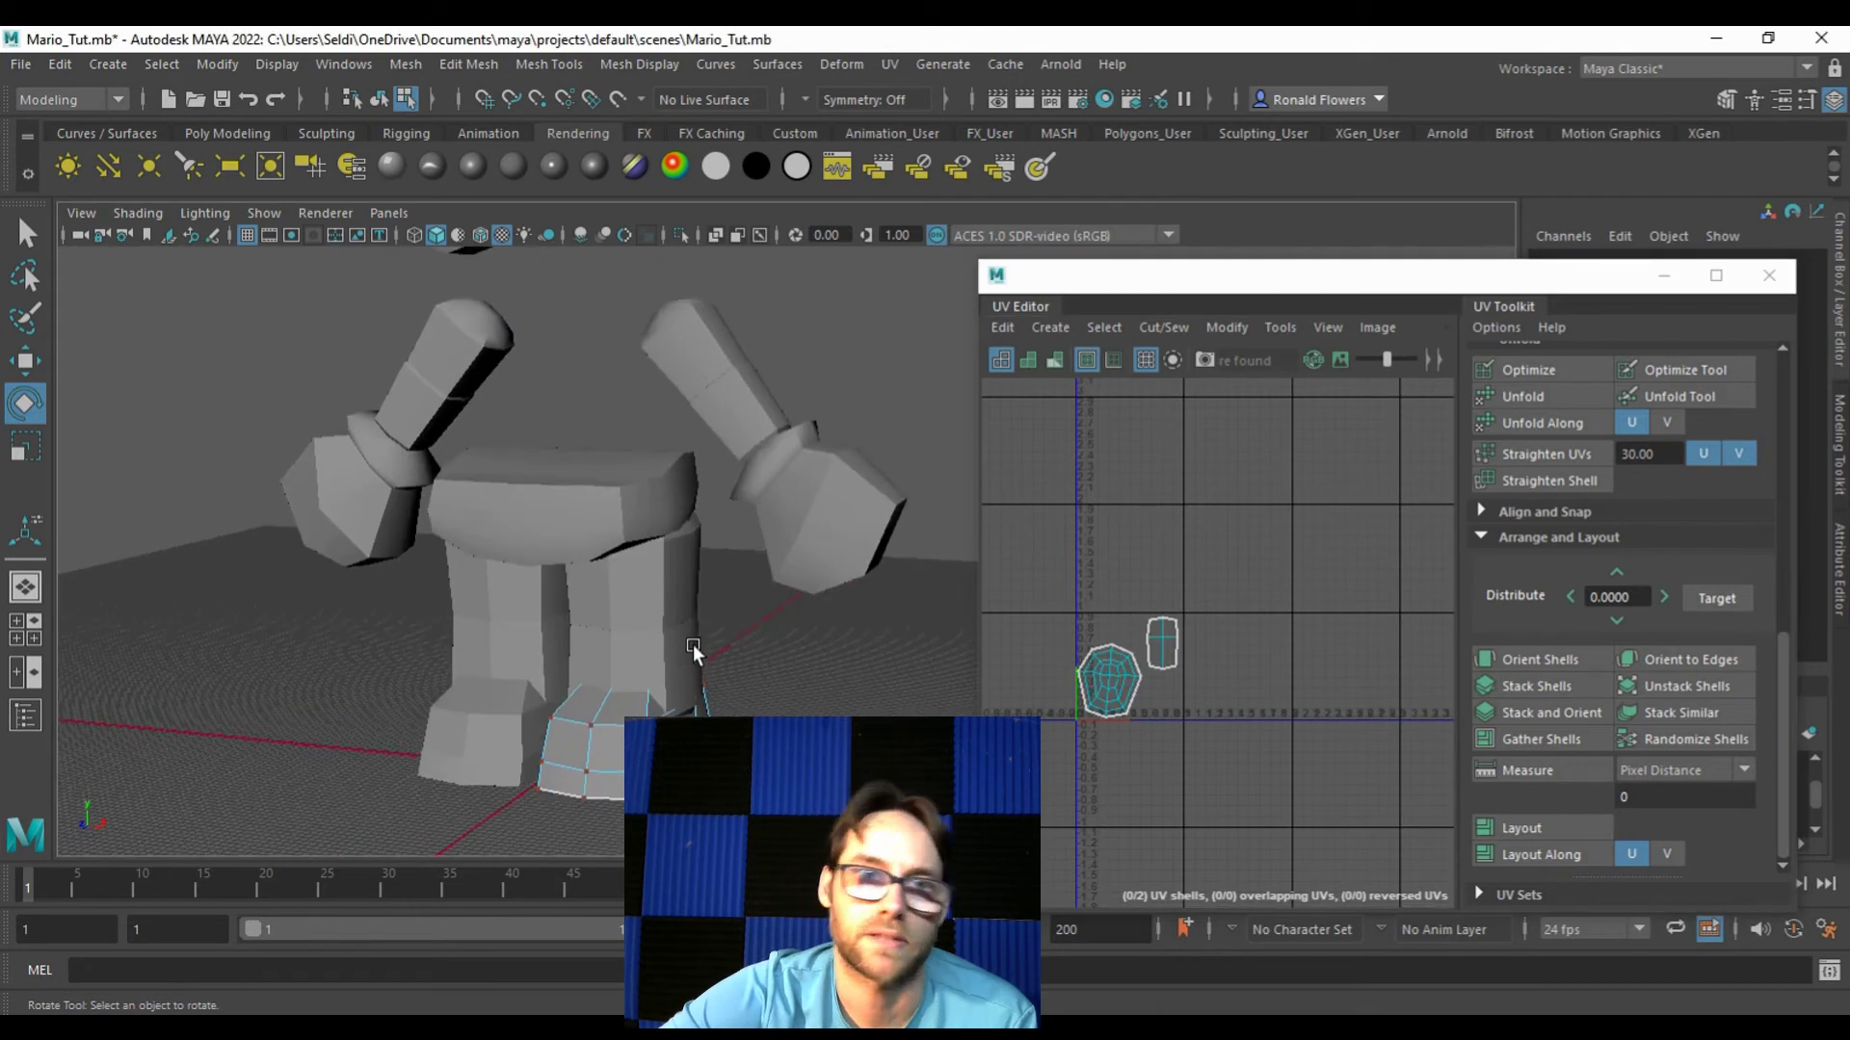
click(20, 64)
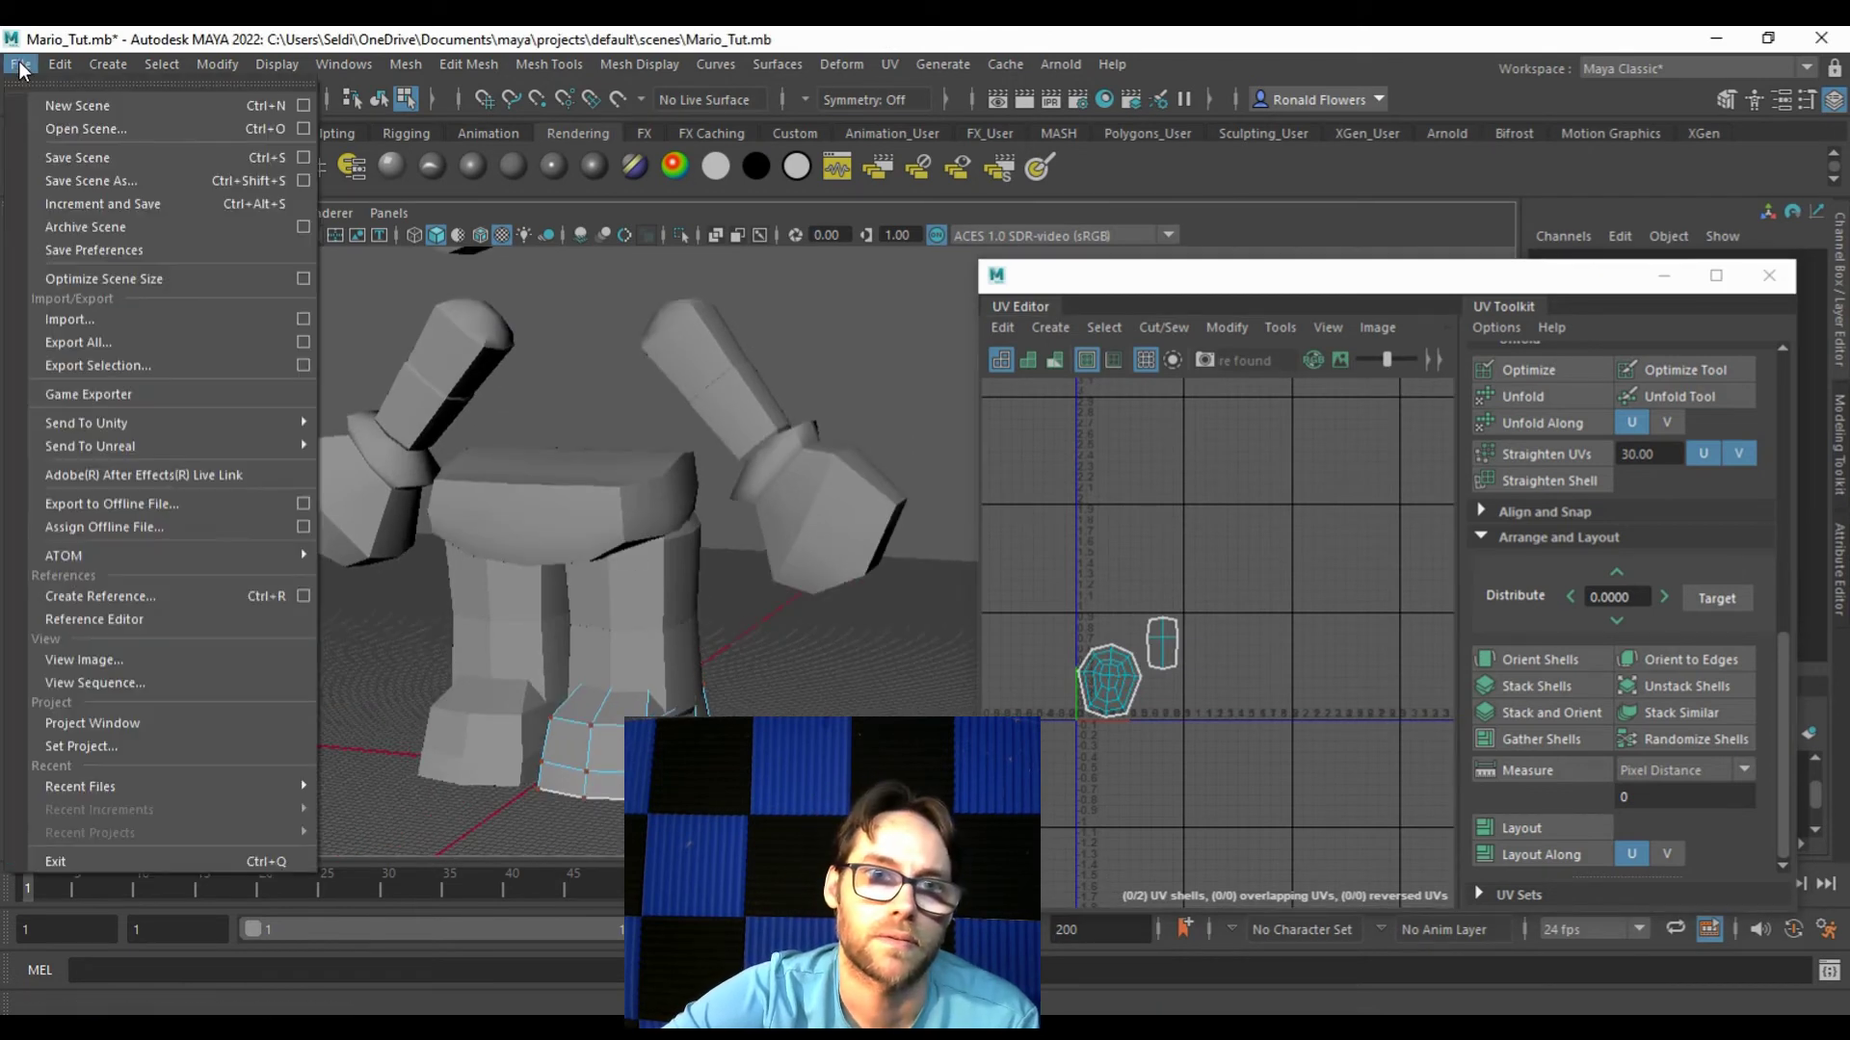
Step: Save the Mario_Tut scene and return to whole-object selection
click(77, 154)
right_drag(685, 652, 799, 372)
click(649, 627)
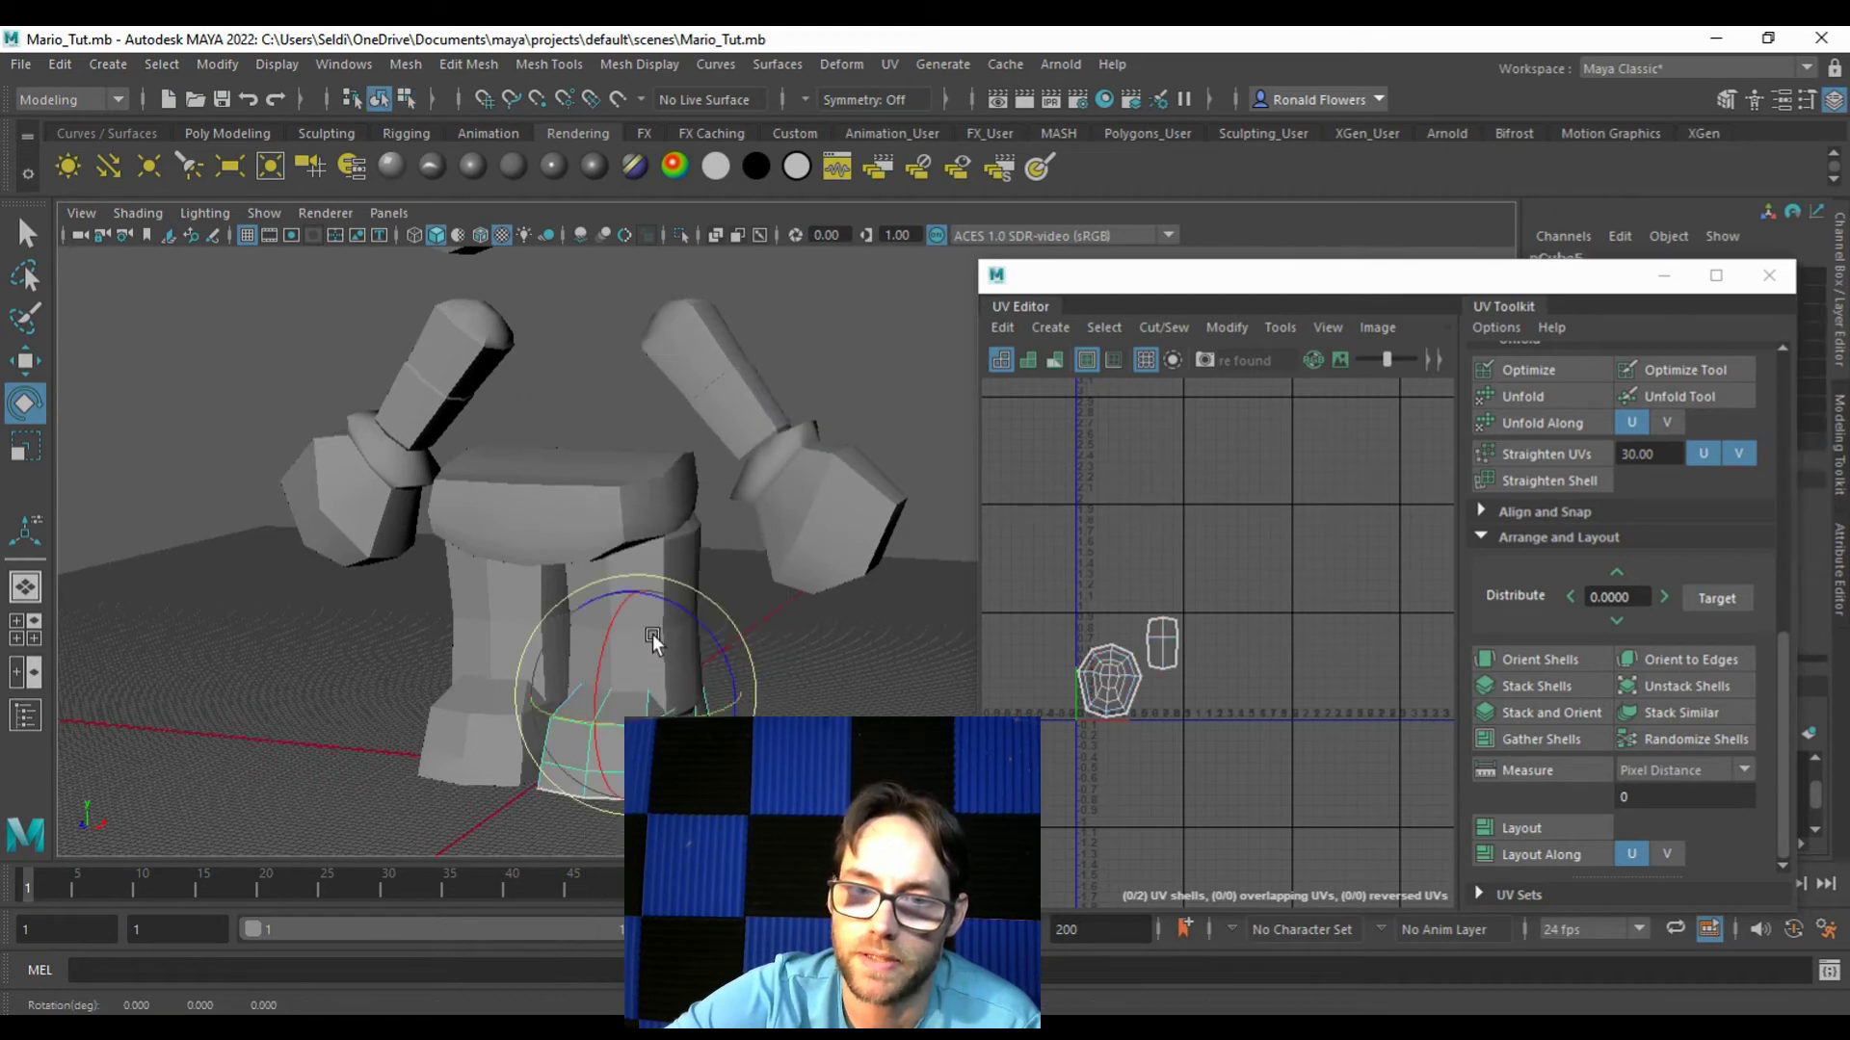
key(q)
click(666, 655)
Step: Select the right and left upper-arm pieces together
click(682, 589)
click(732, 424)
click(844, 582)
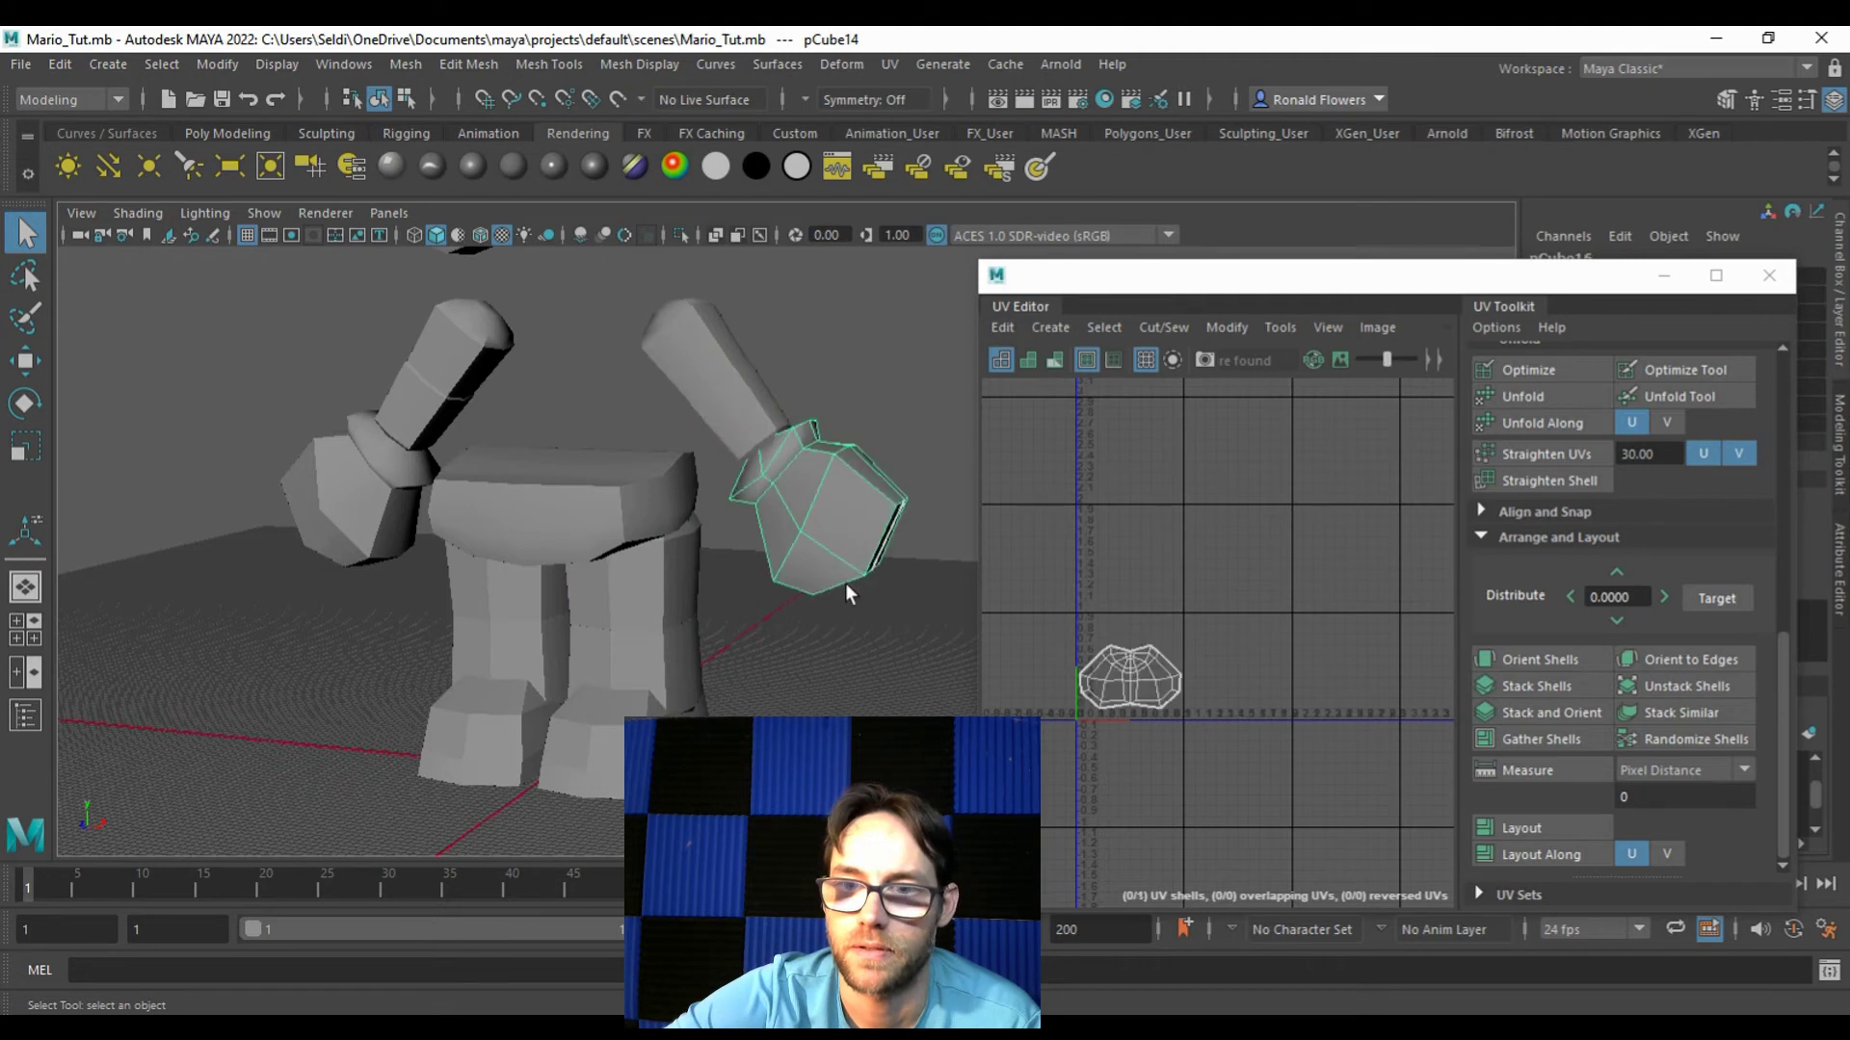
click(680, 353)
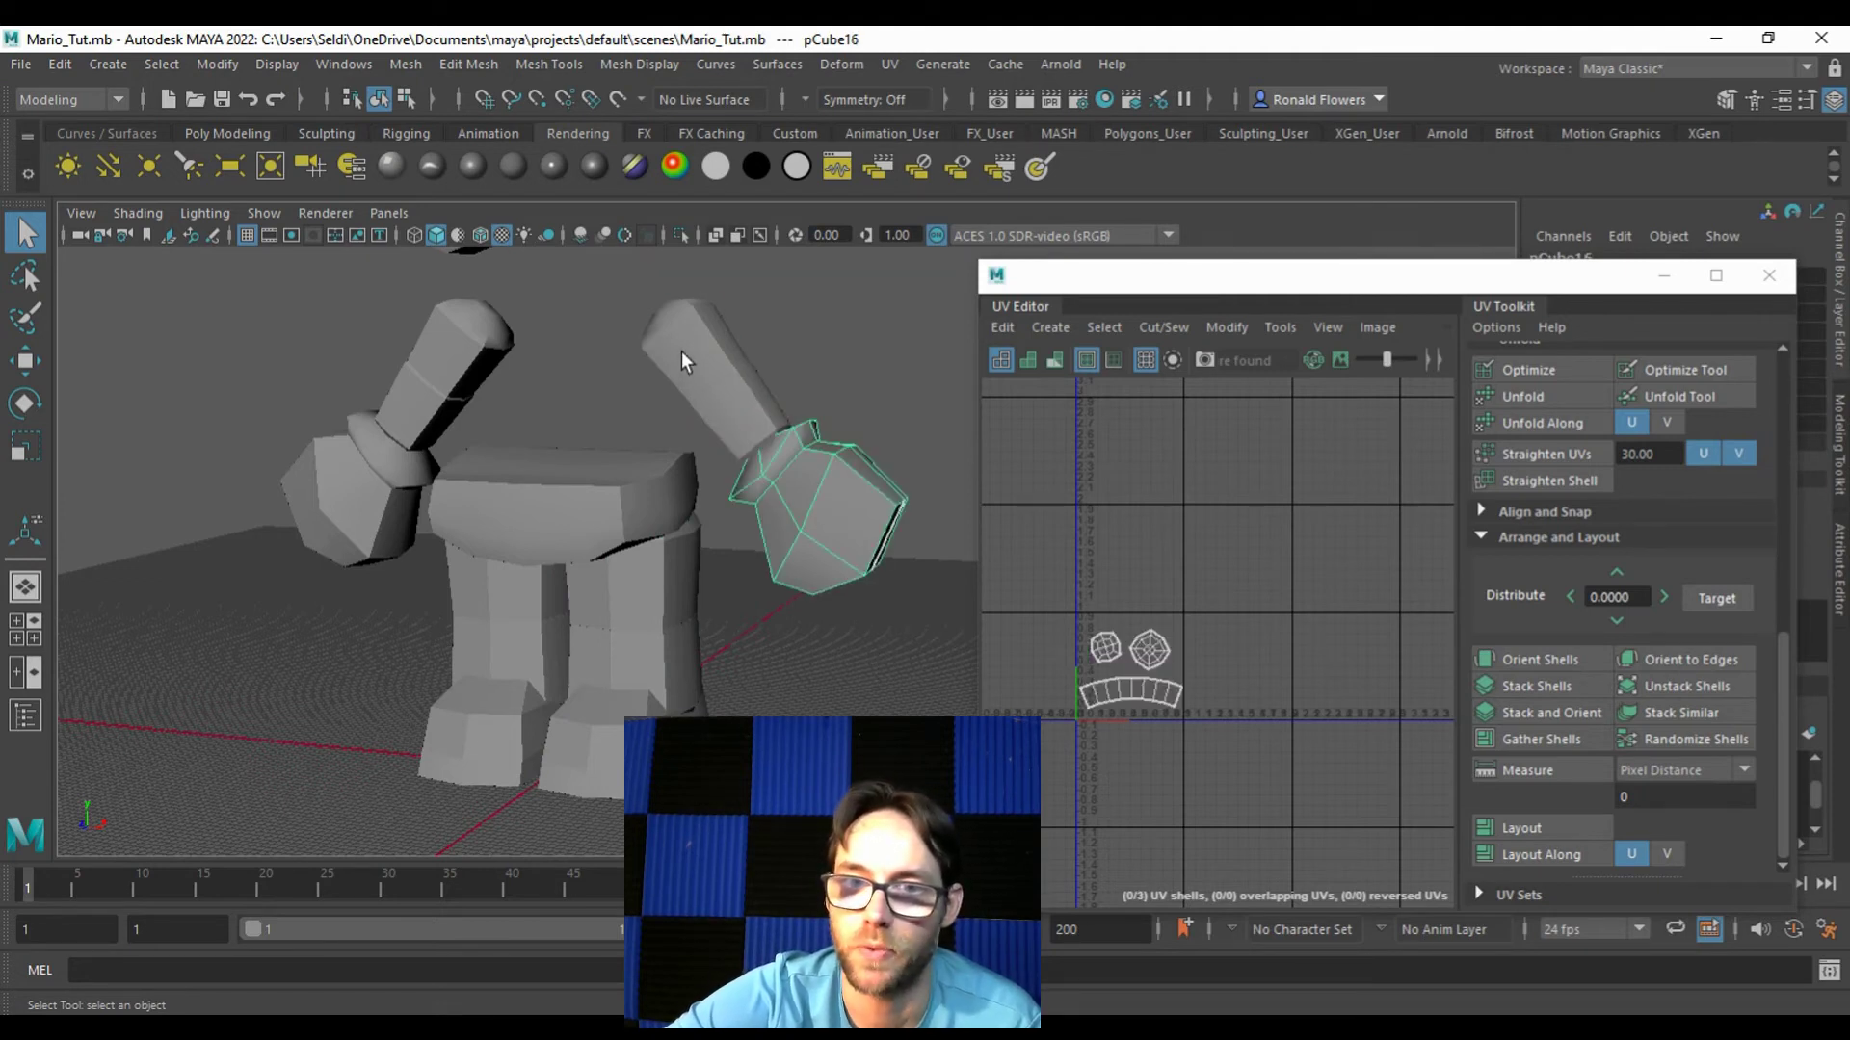
shift+click(470, 344)
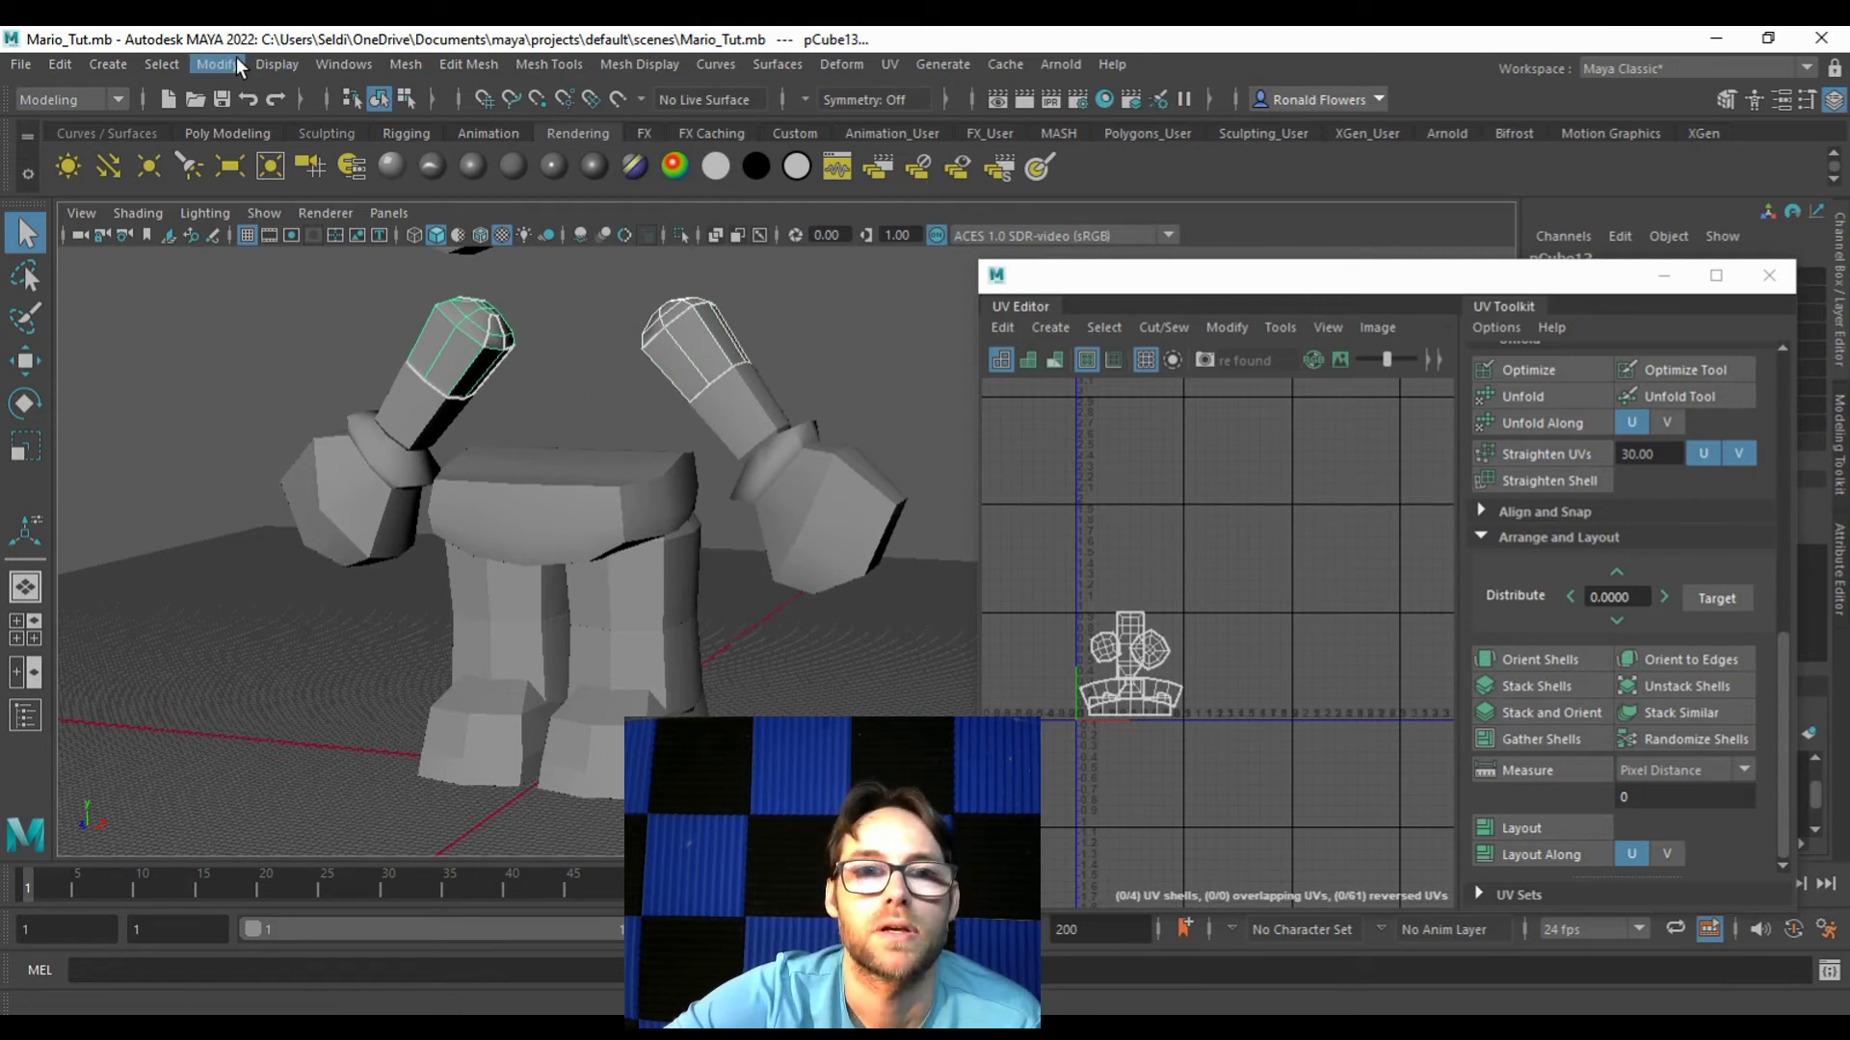
Step: Open the Mesh Transfer Attributes options and reset them to default settings
click(403, 64)
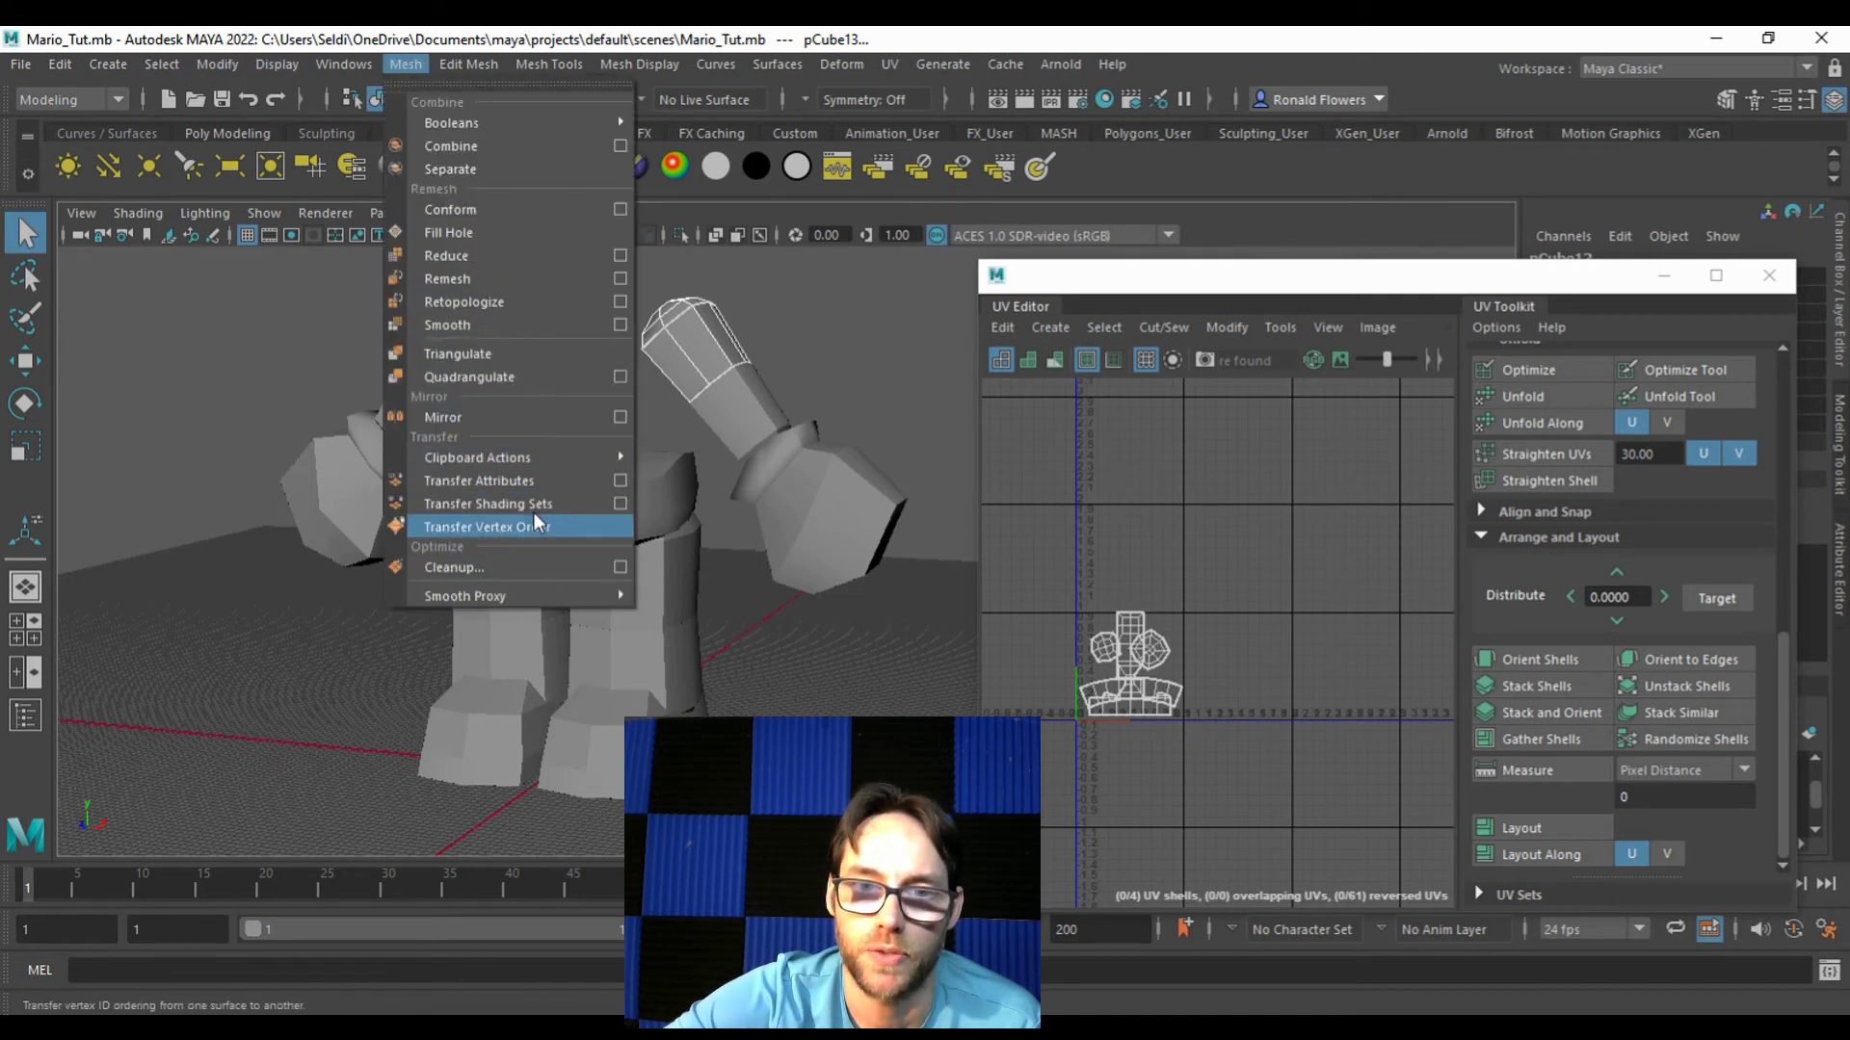
click(621, 480)
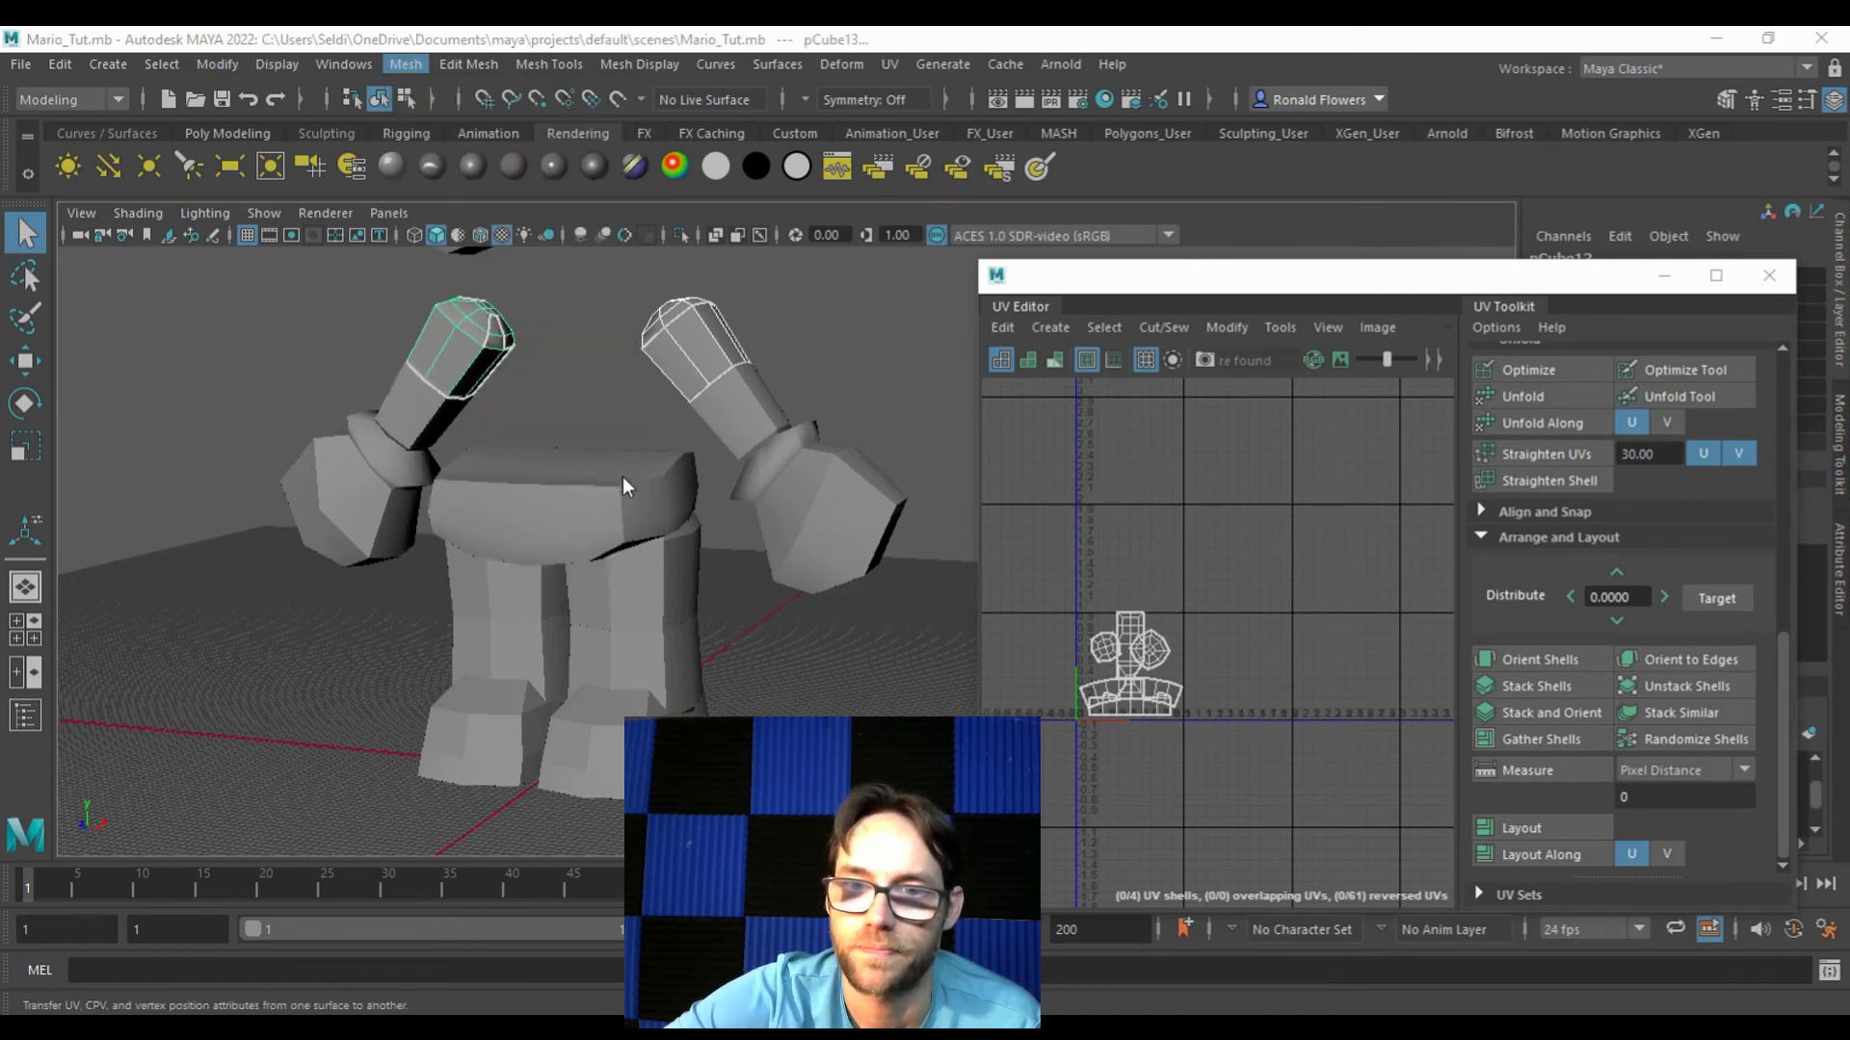
drag(1252, 412, 1179, 326)
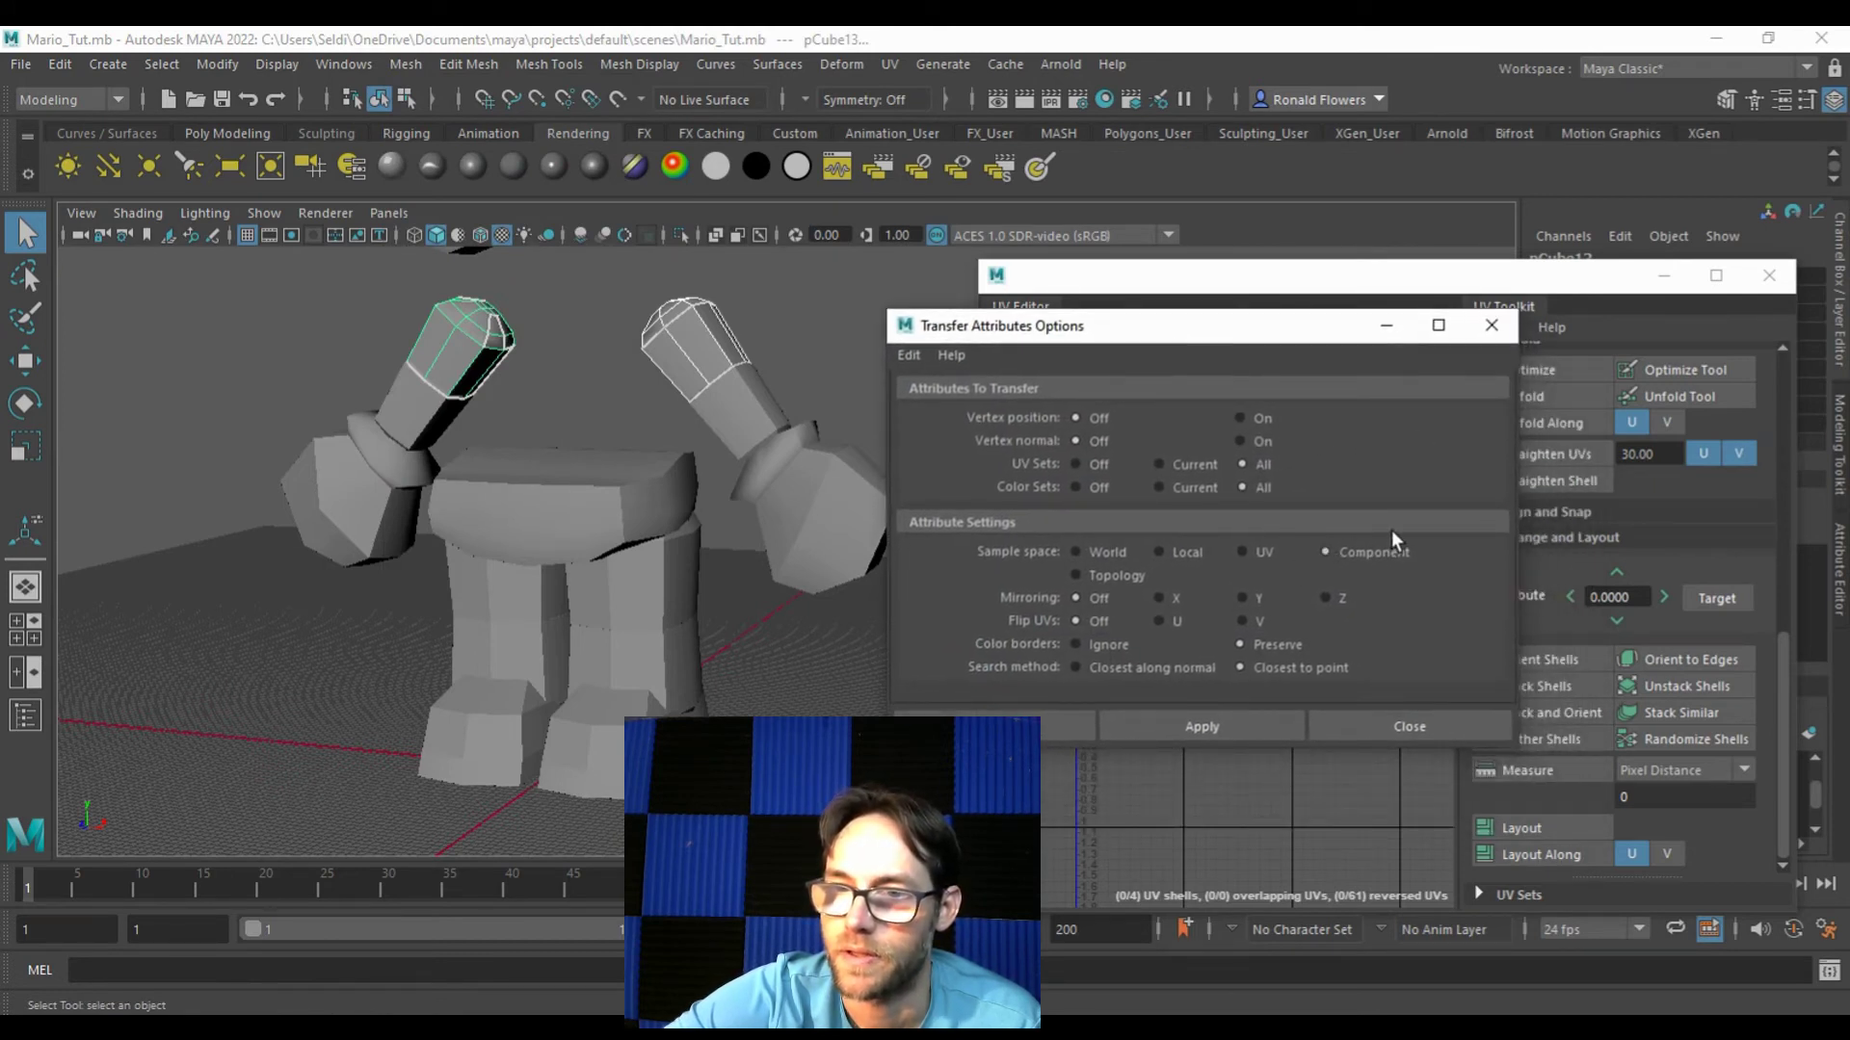
click(913, 362)
click(905, 395)
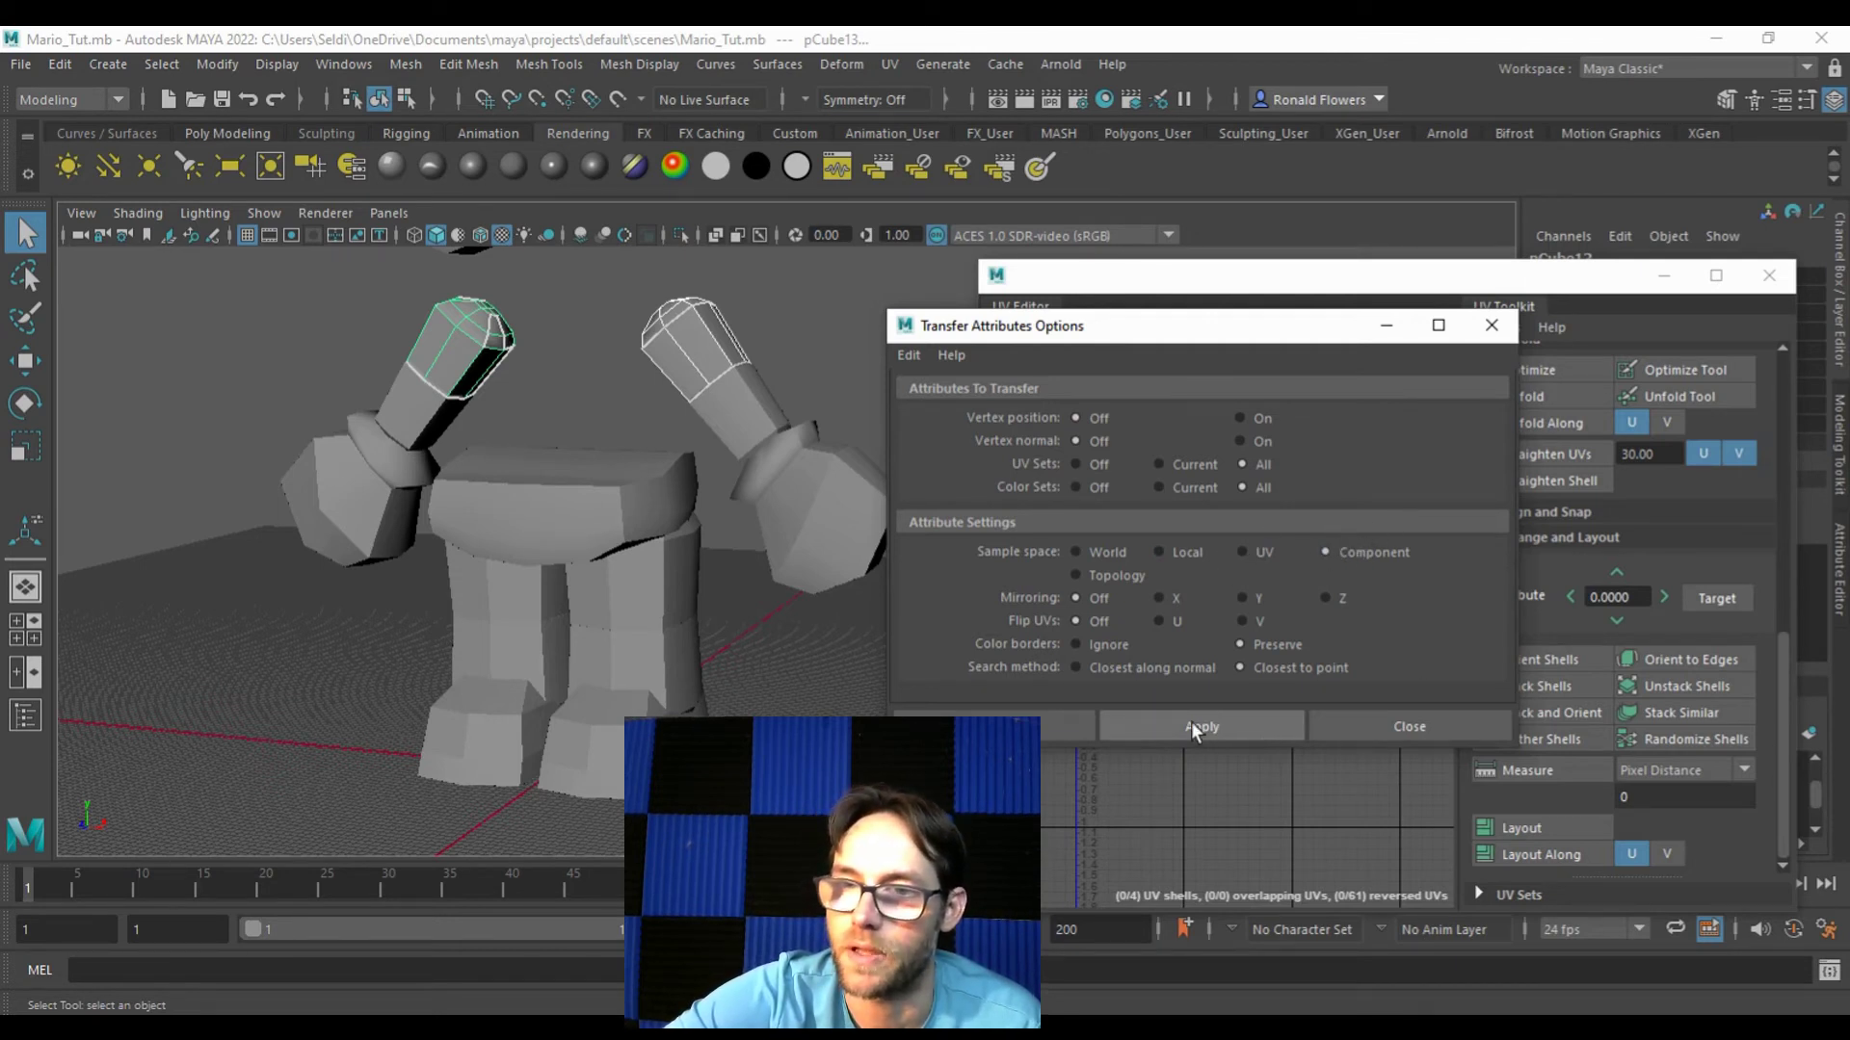
drag(1129, 339, 379, 442)
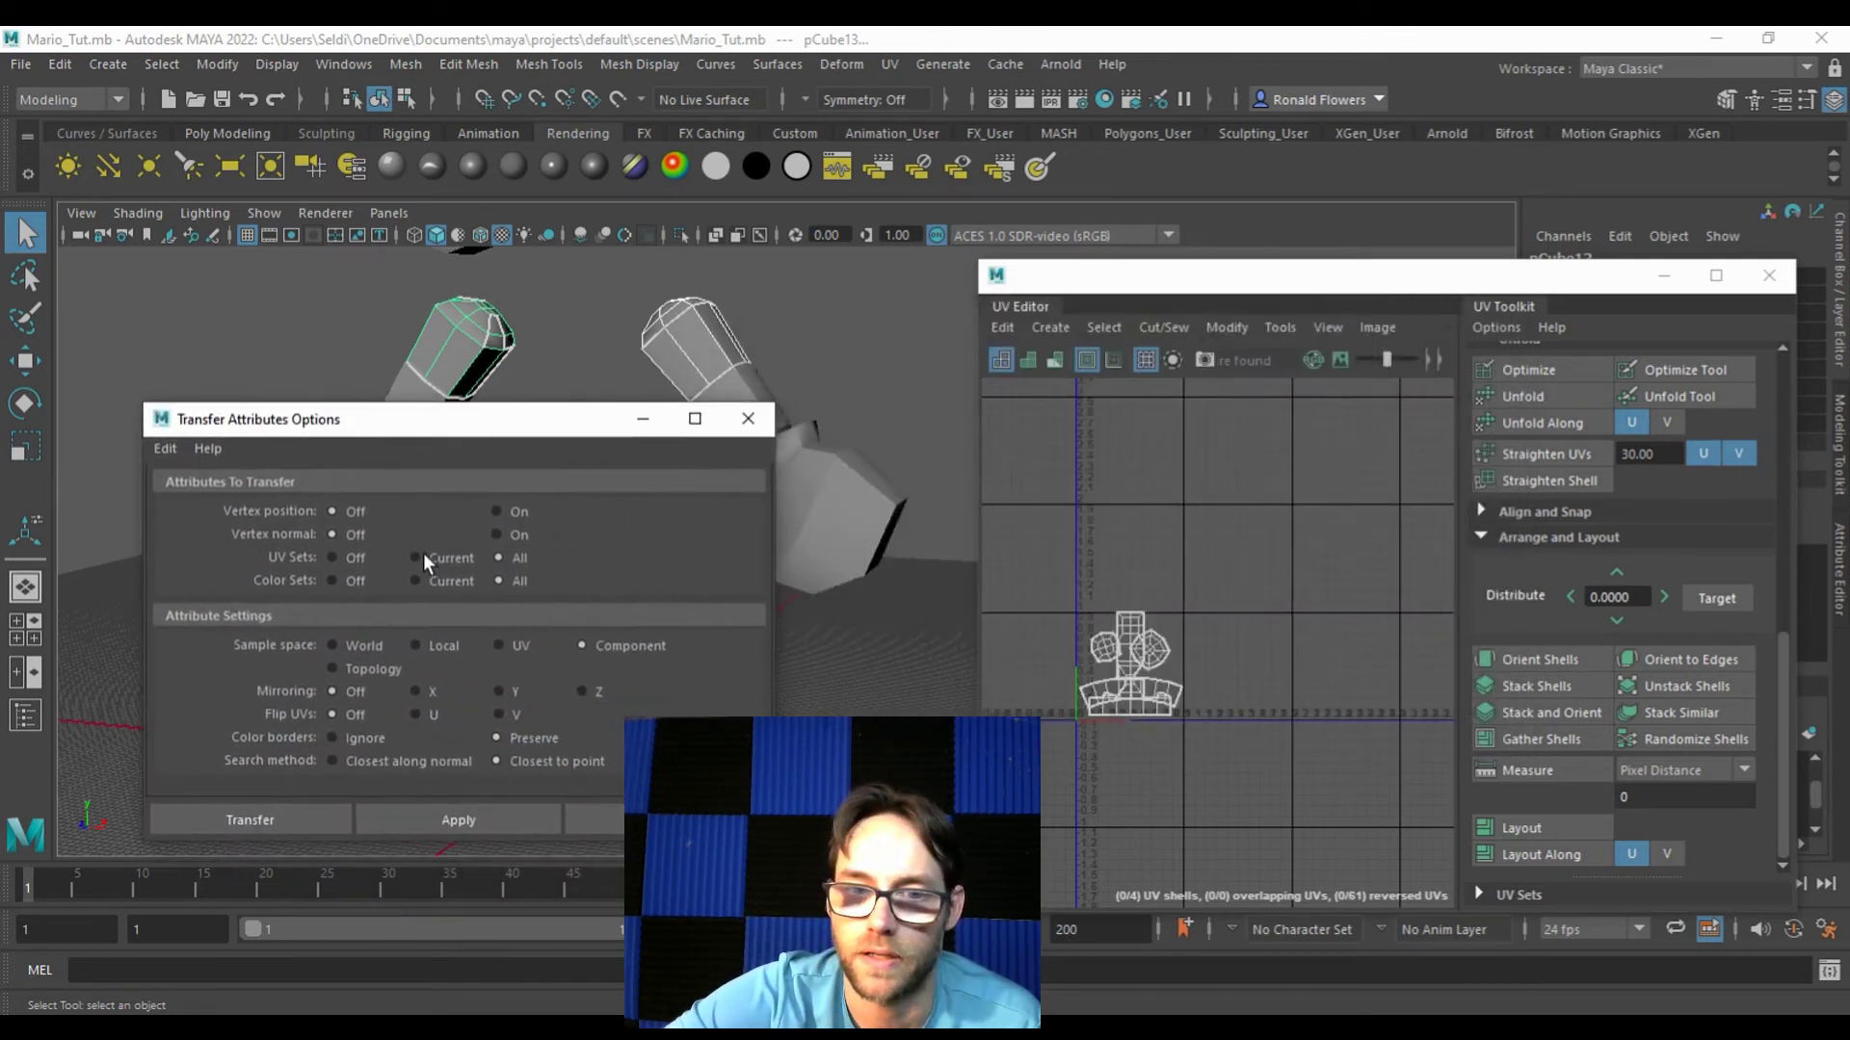
Step: Transfer UVs from the right upper arm onto the matching left arm piece
click(476, 820)
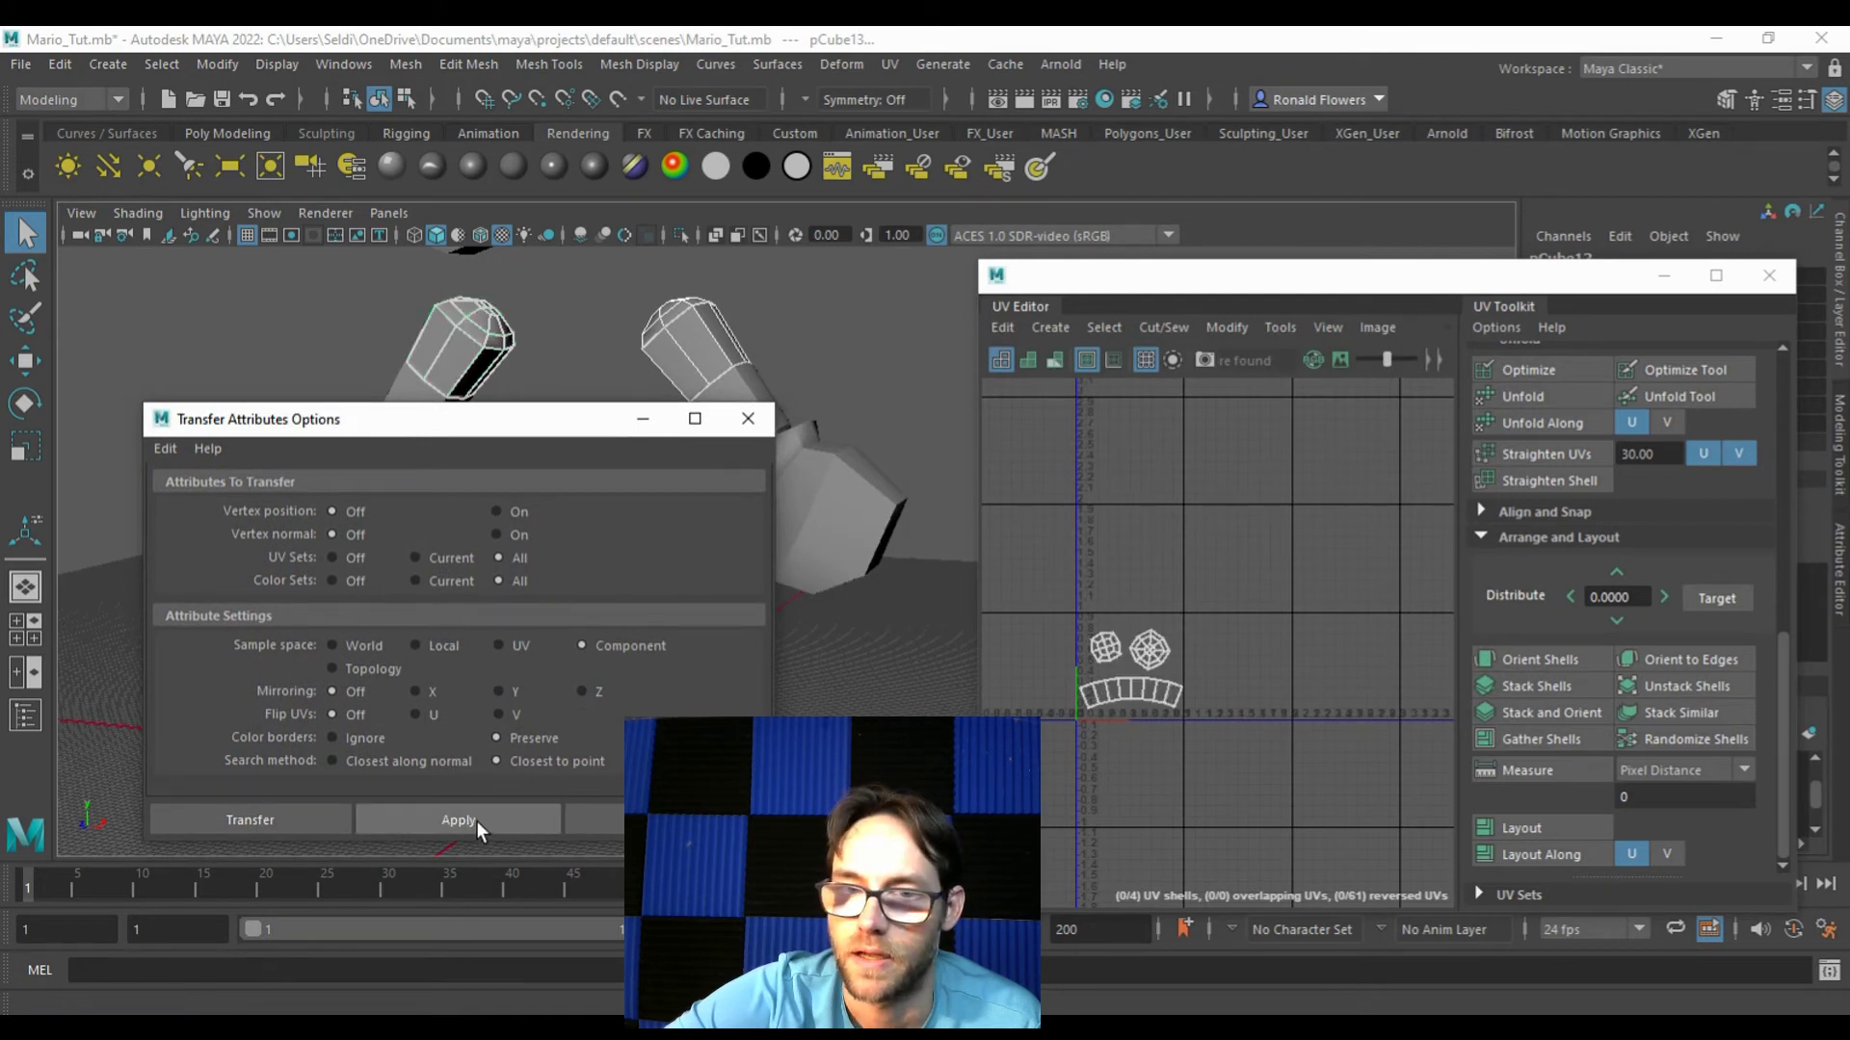
click(453, 352)
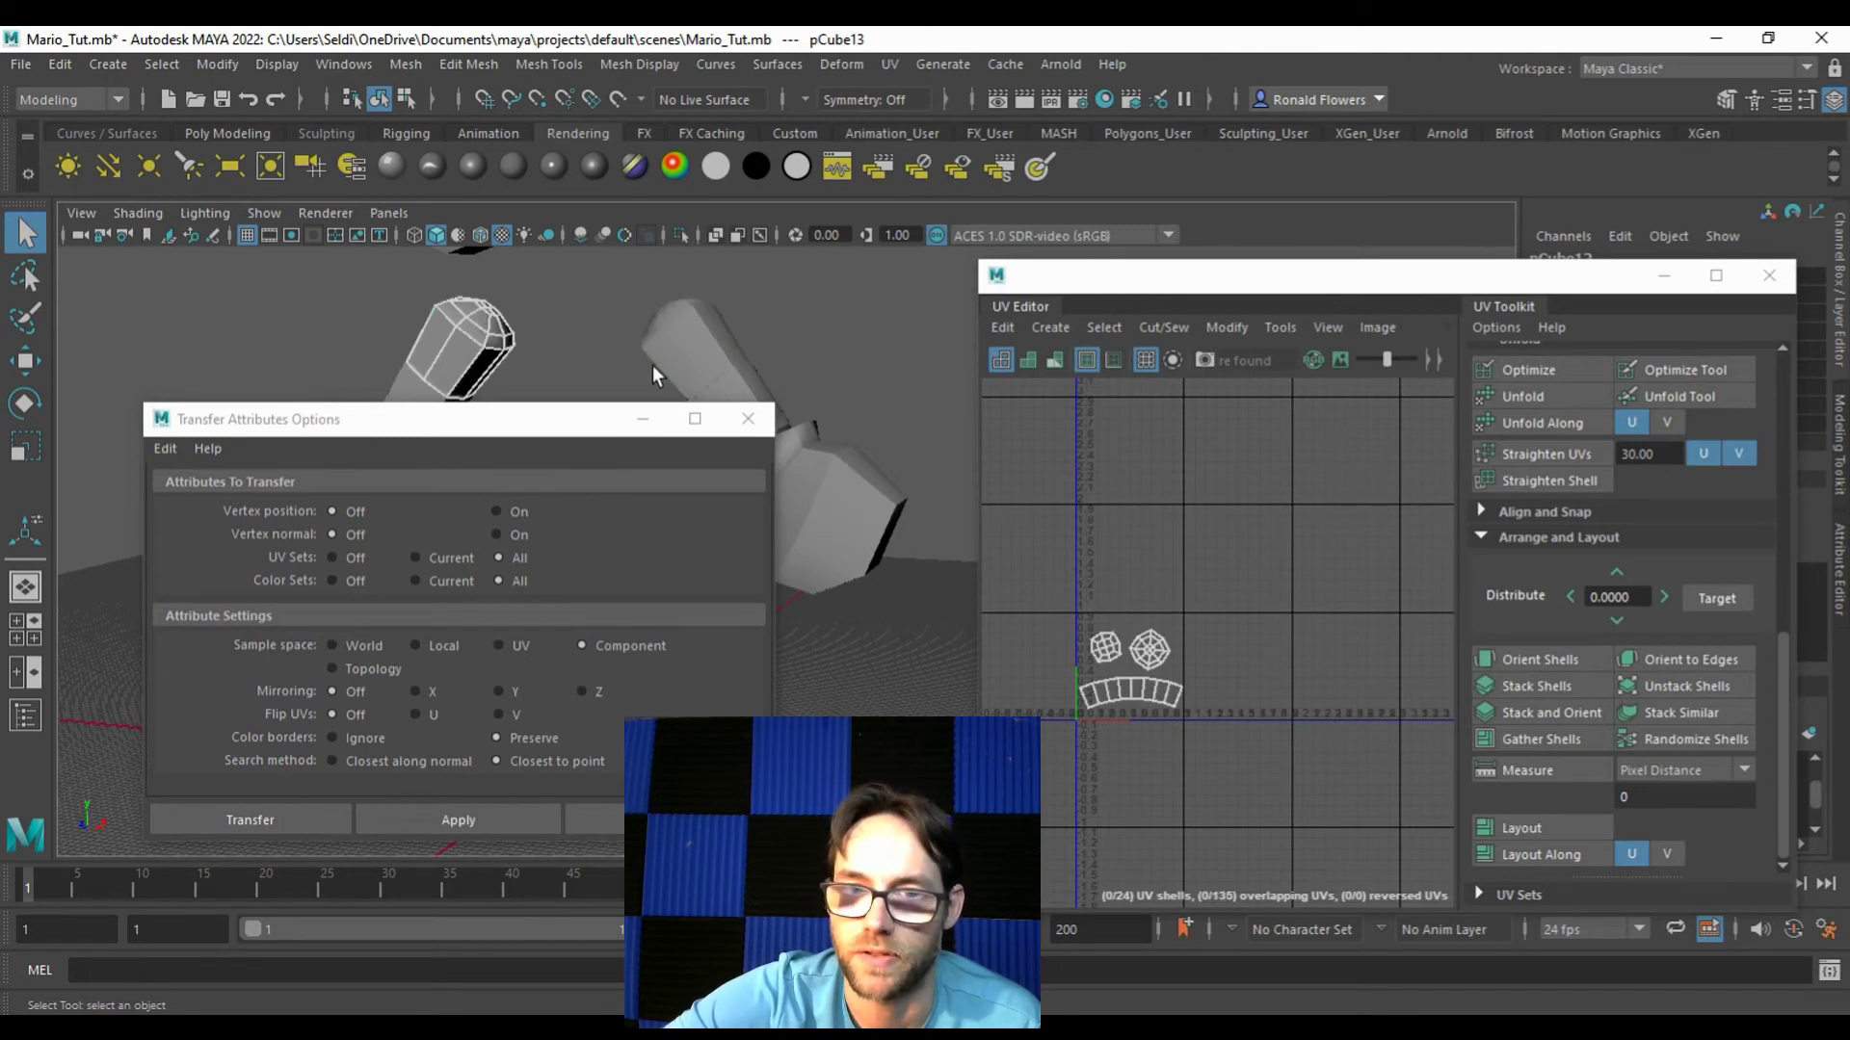
drag(471, 426, 490, 483)
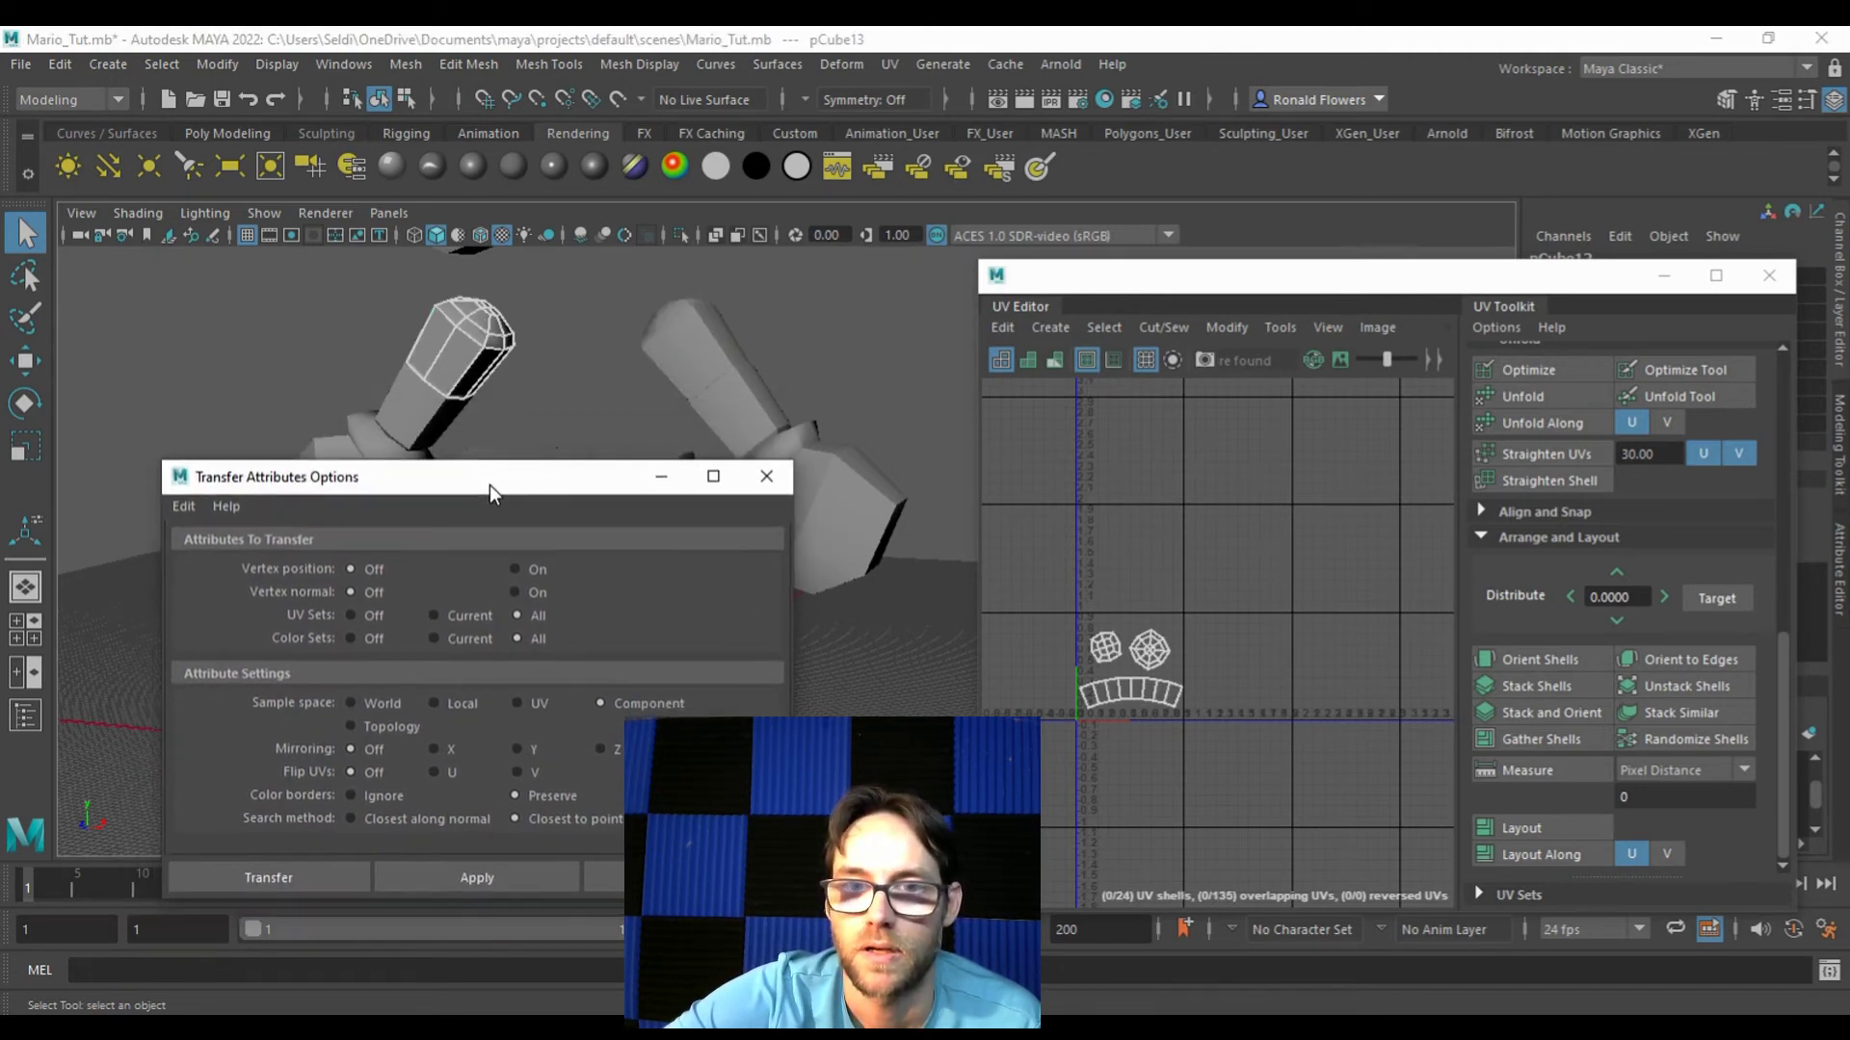
click(746, 408)
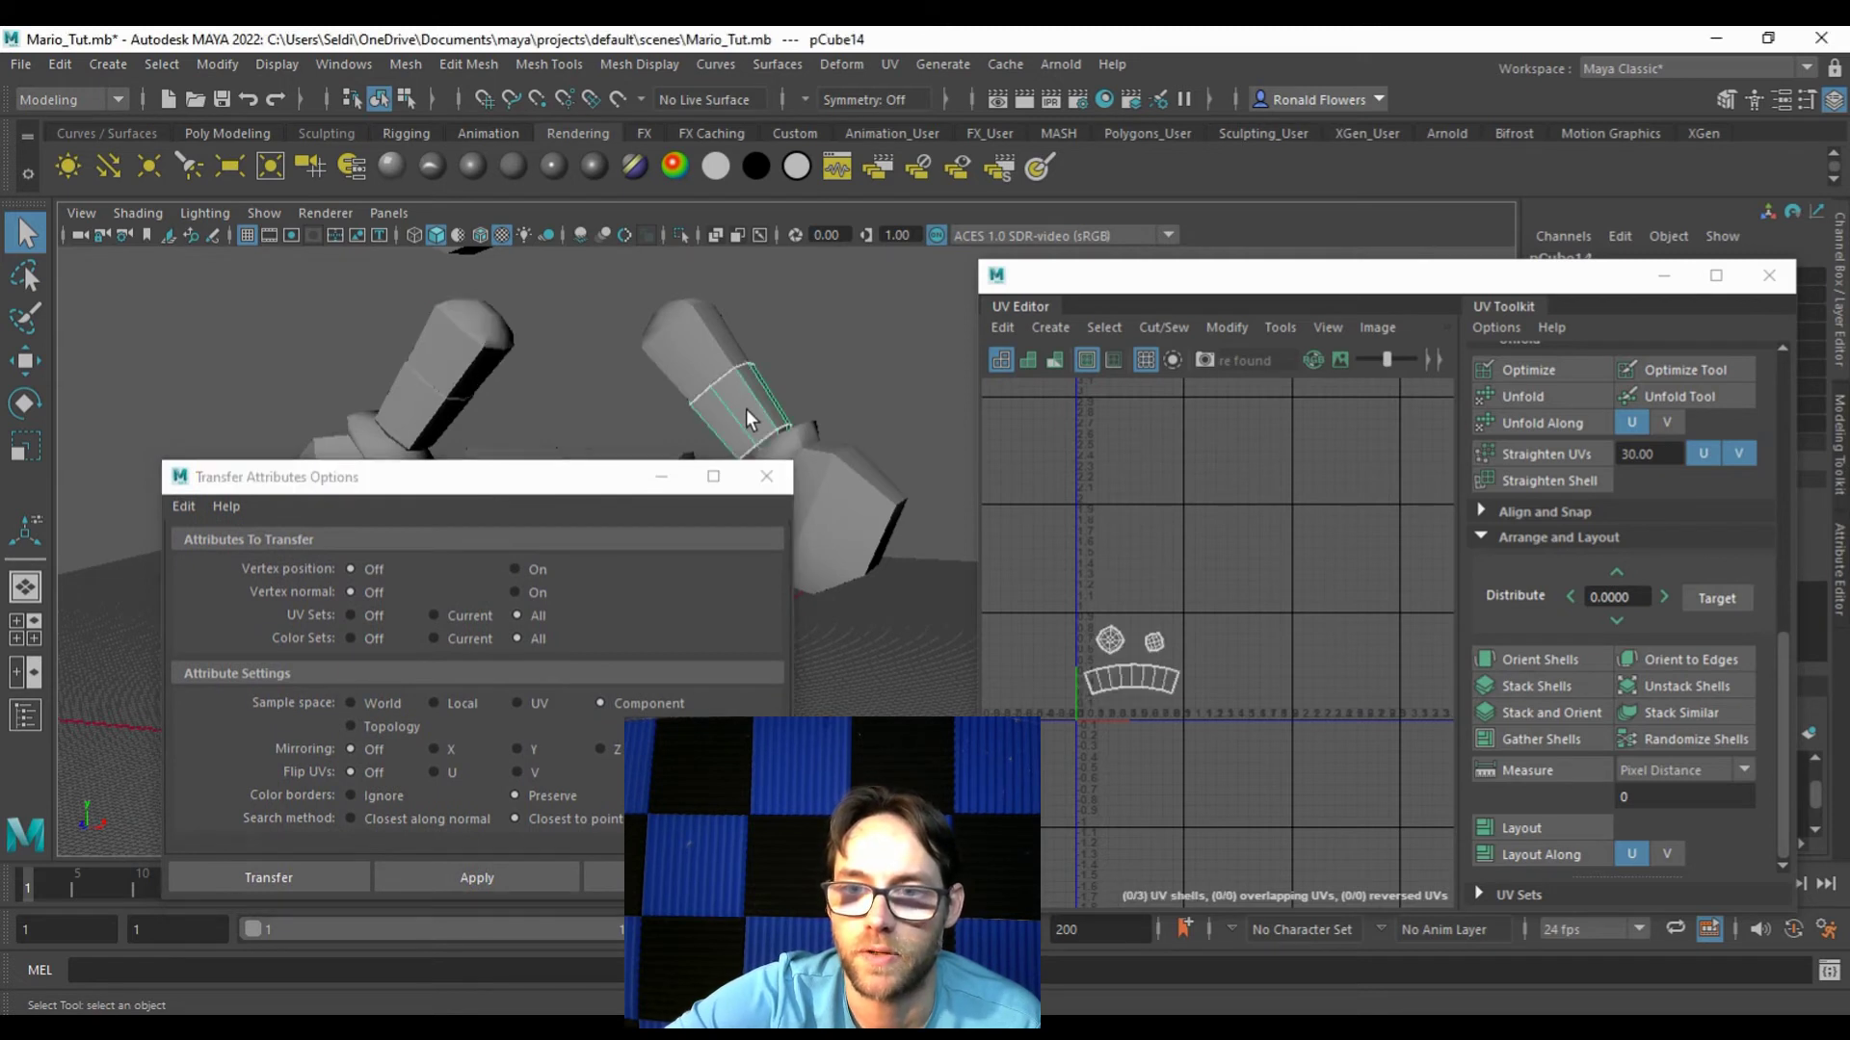
shift+click(440, 424)
click(506, 875)
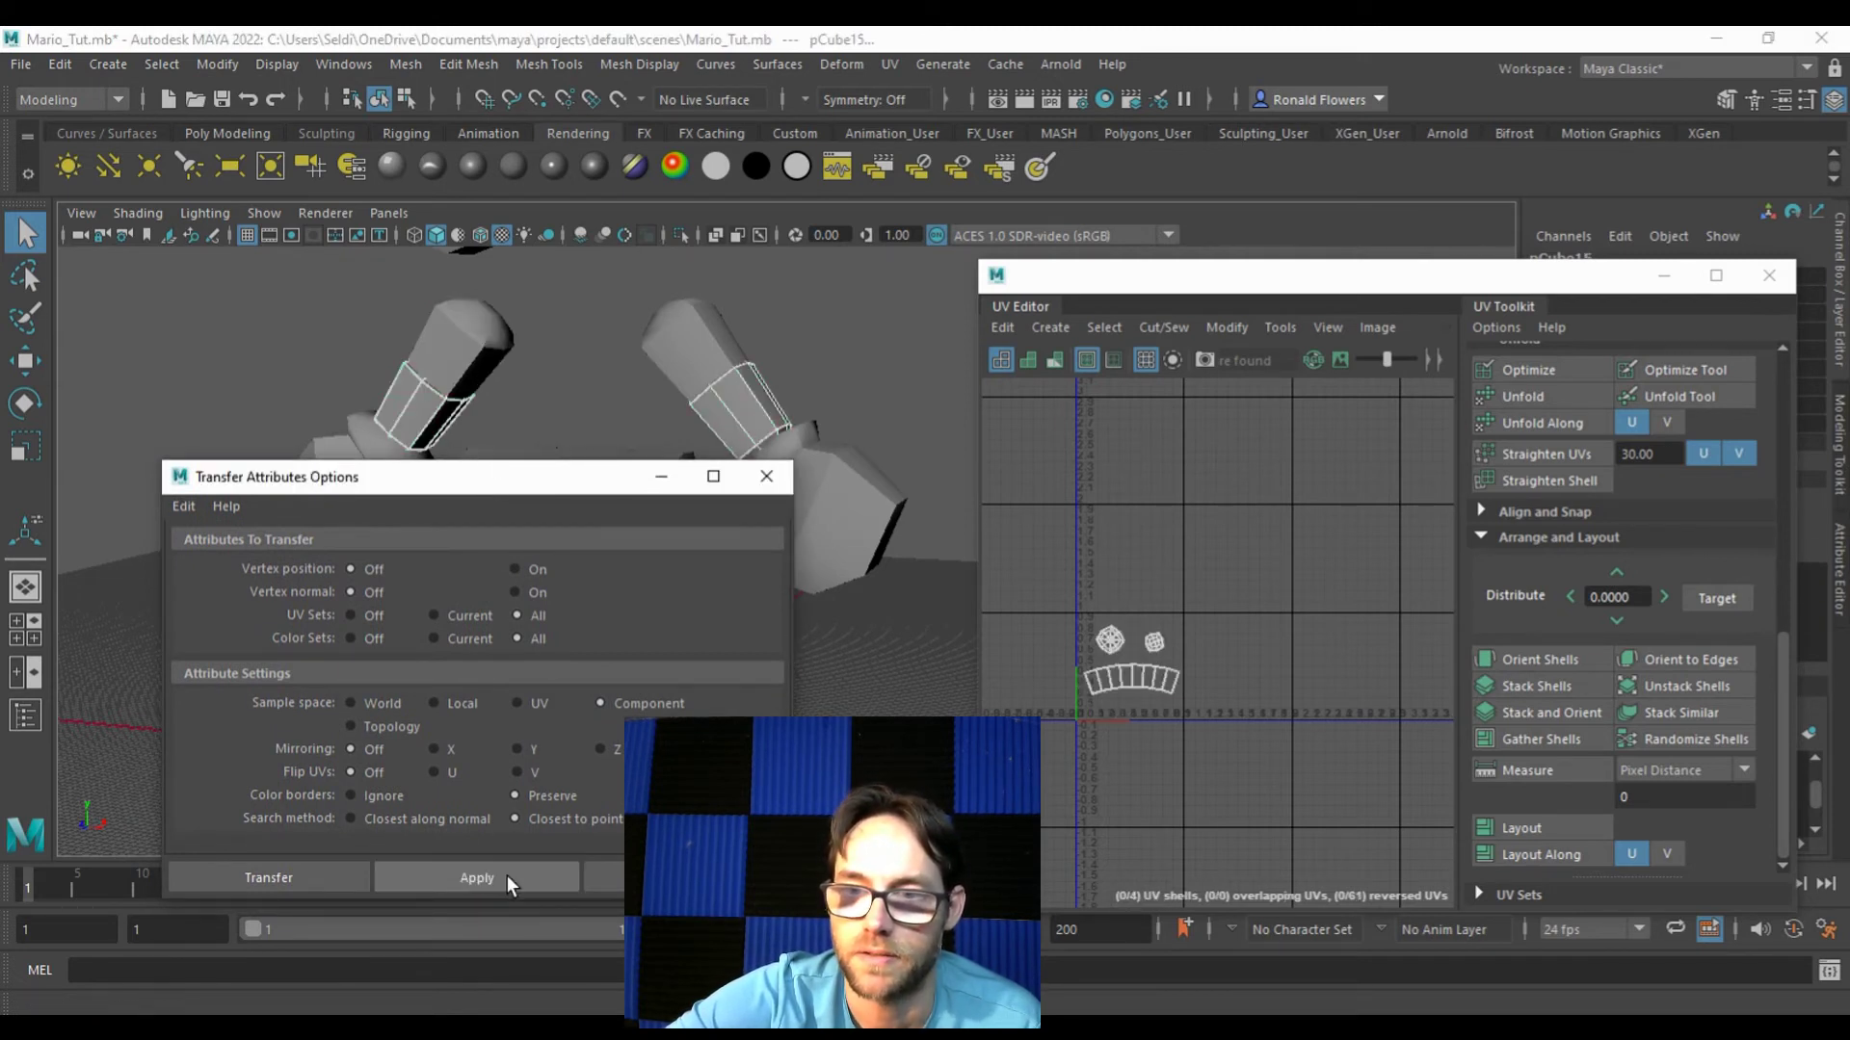
Step: Copy the right fist's UVs onto the left fist
click(836, 526)
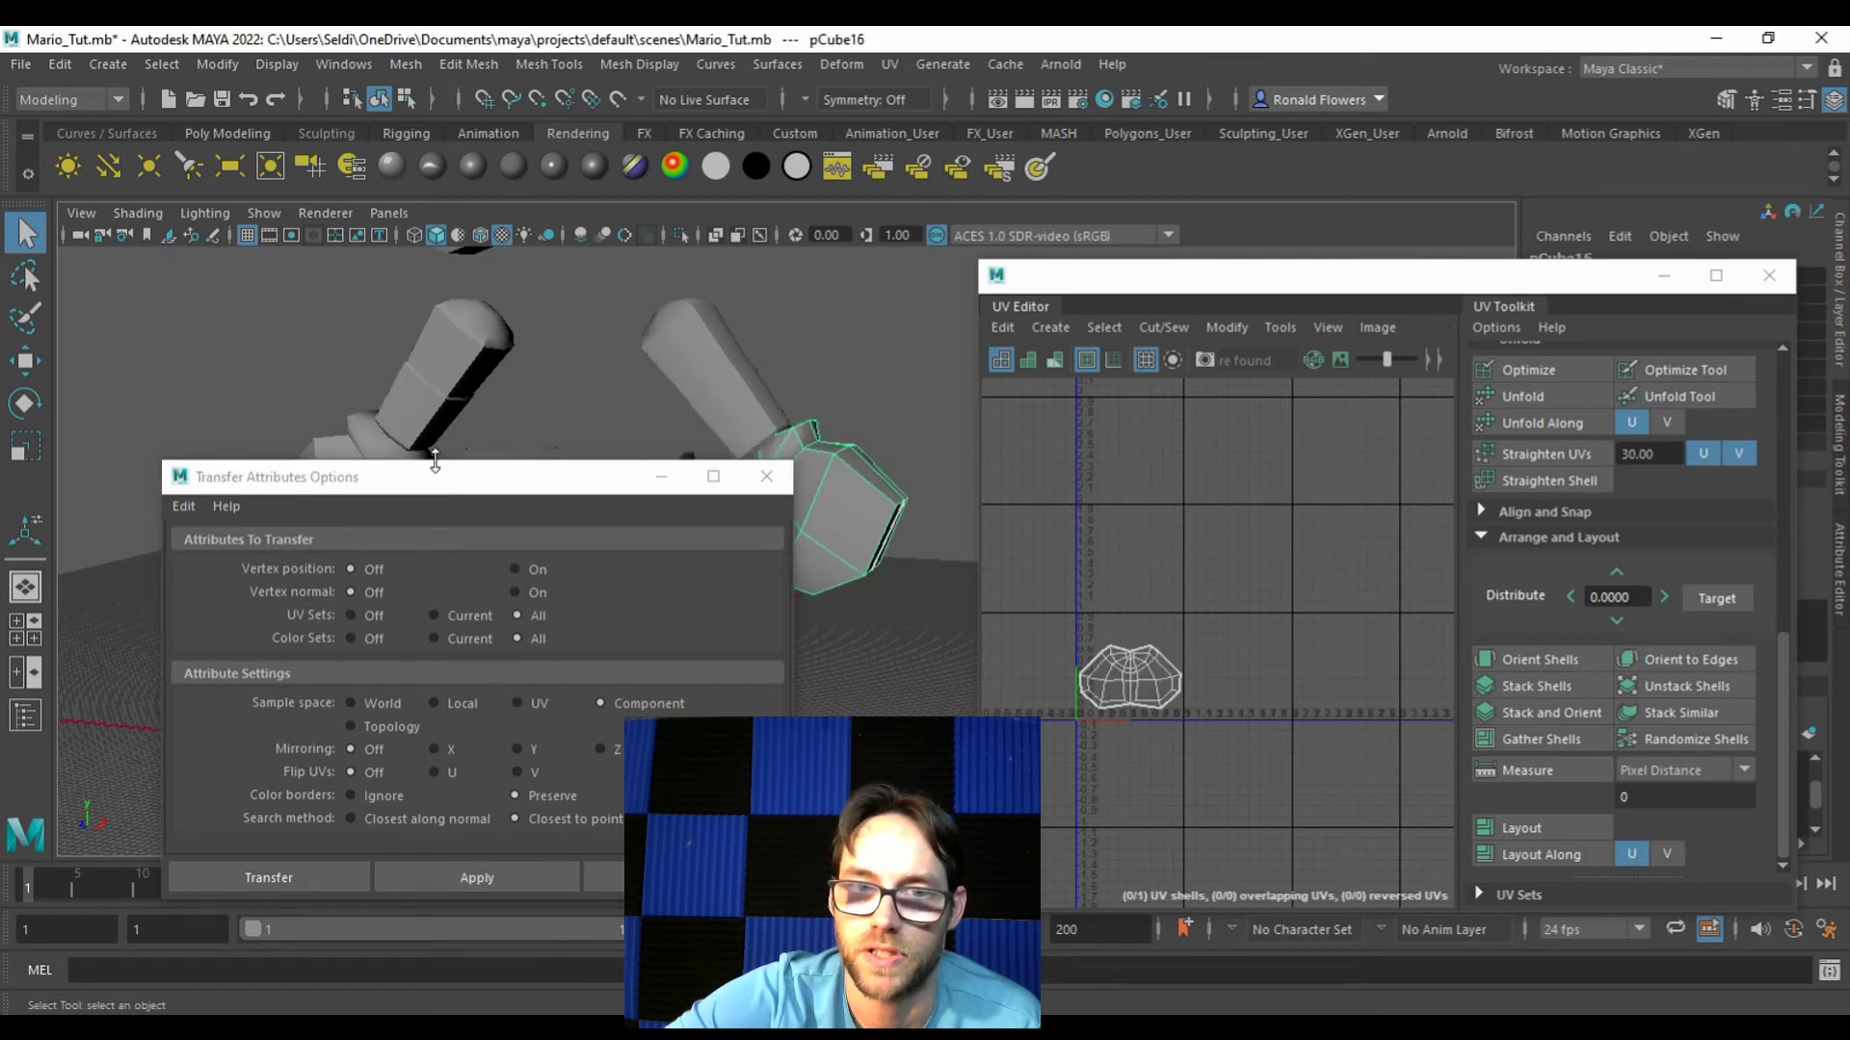
shift+click(343, 447)
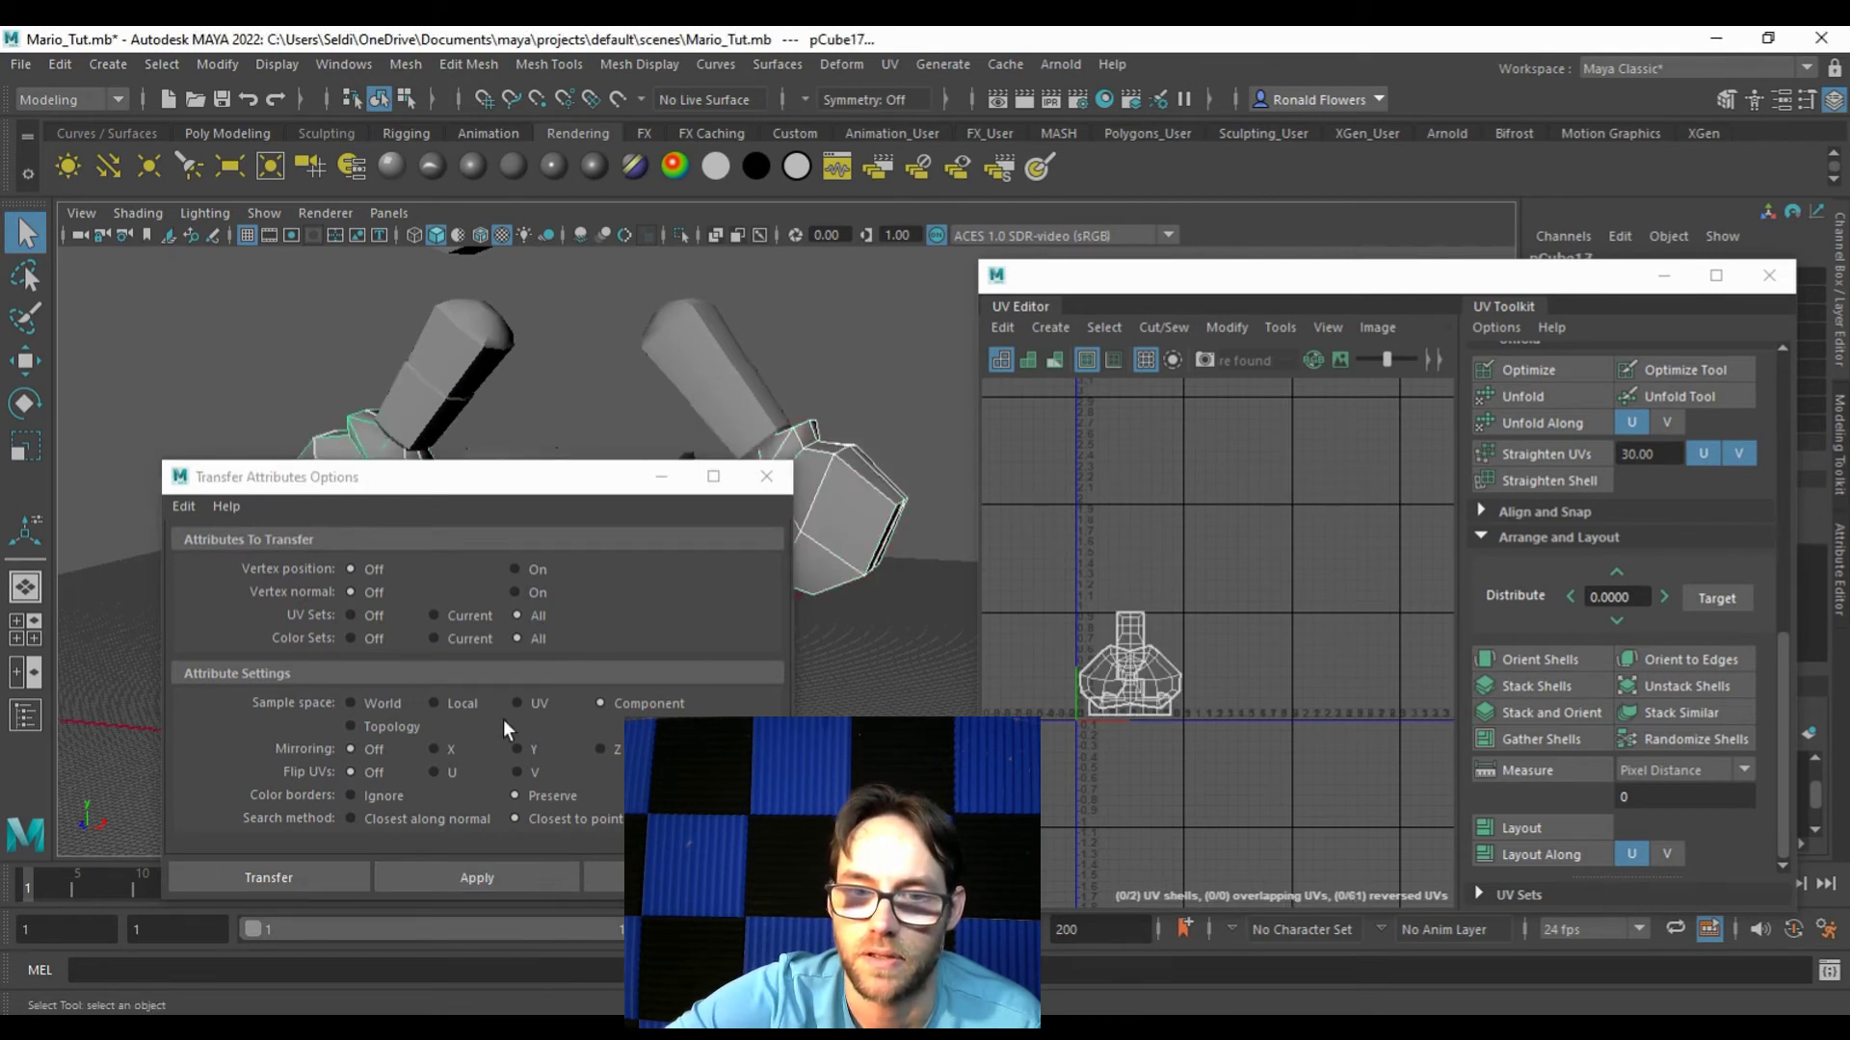
click(508, 871)
drag(487, 479, 501, 621)
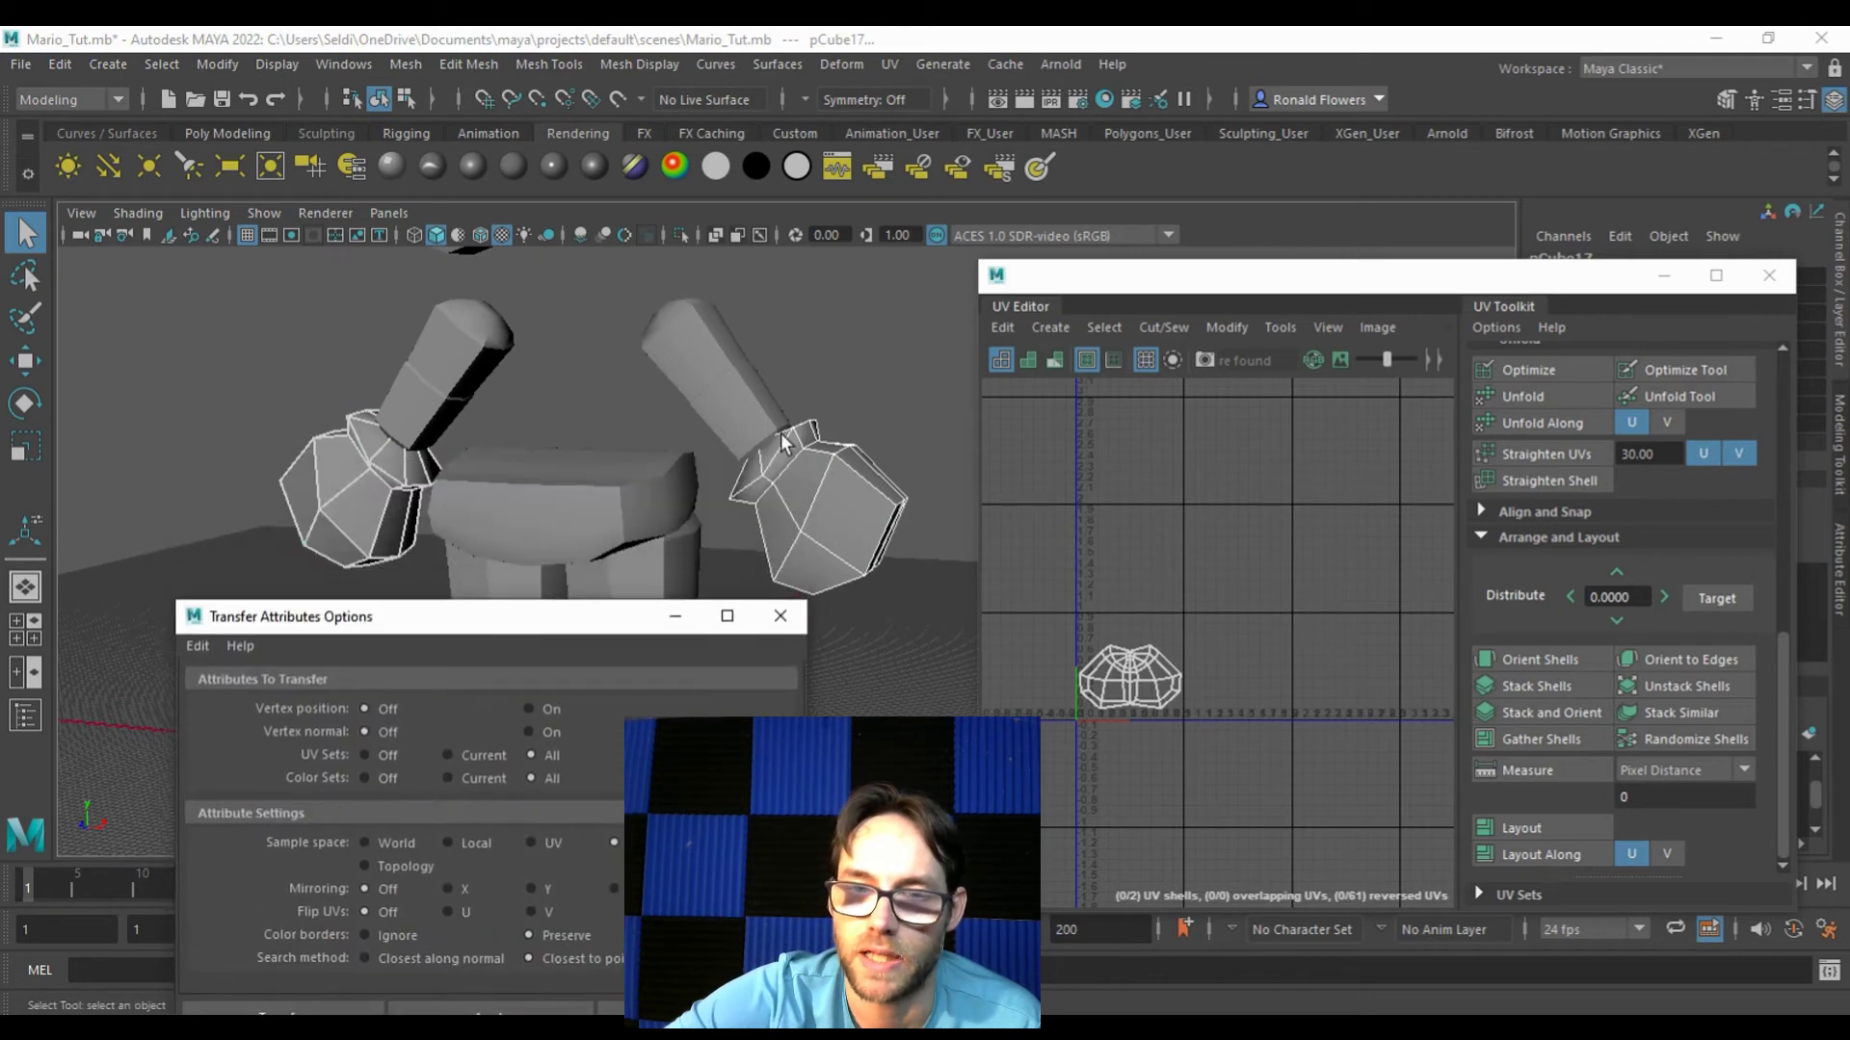
Step: Delete construction history on both fists and both upper arms
click(414, 422)
shift+click(730, 414)
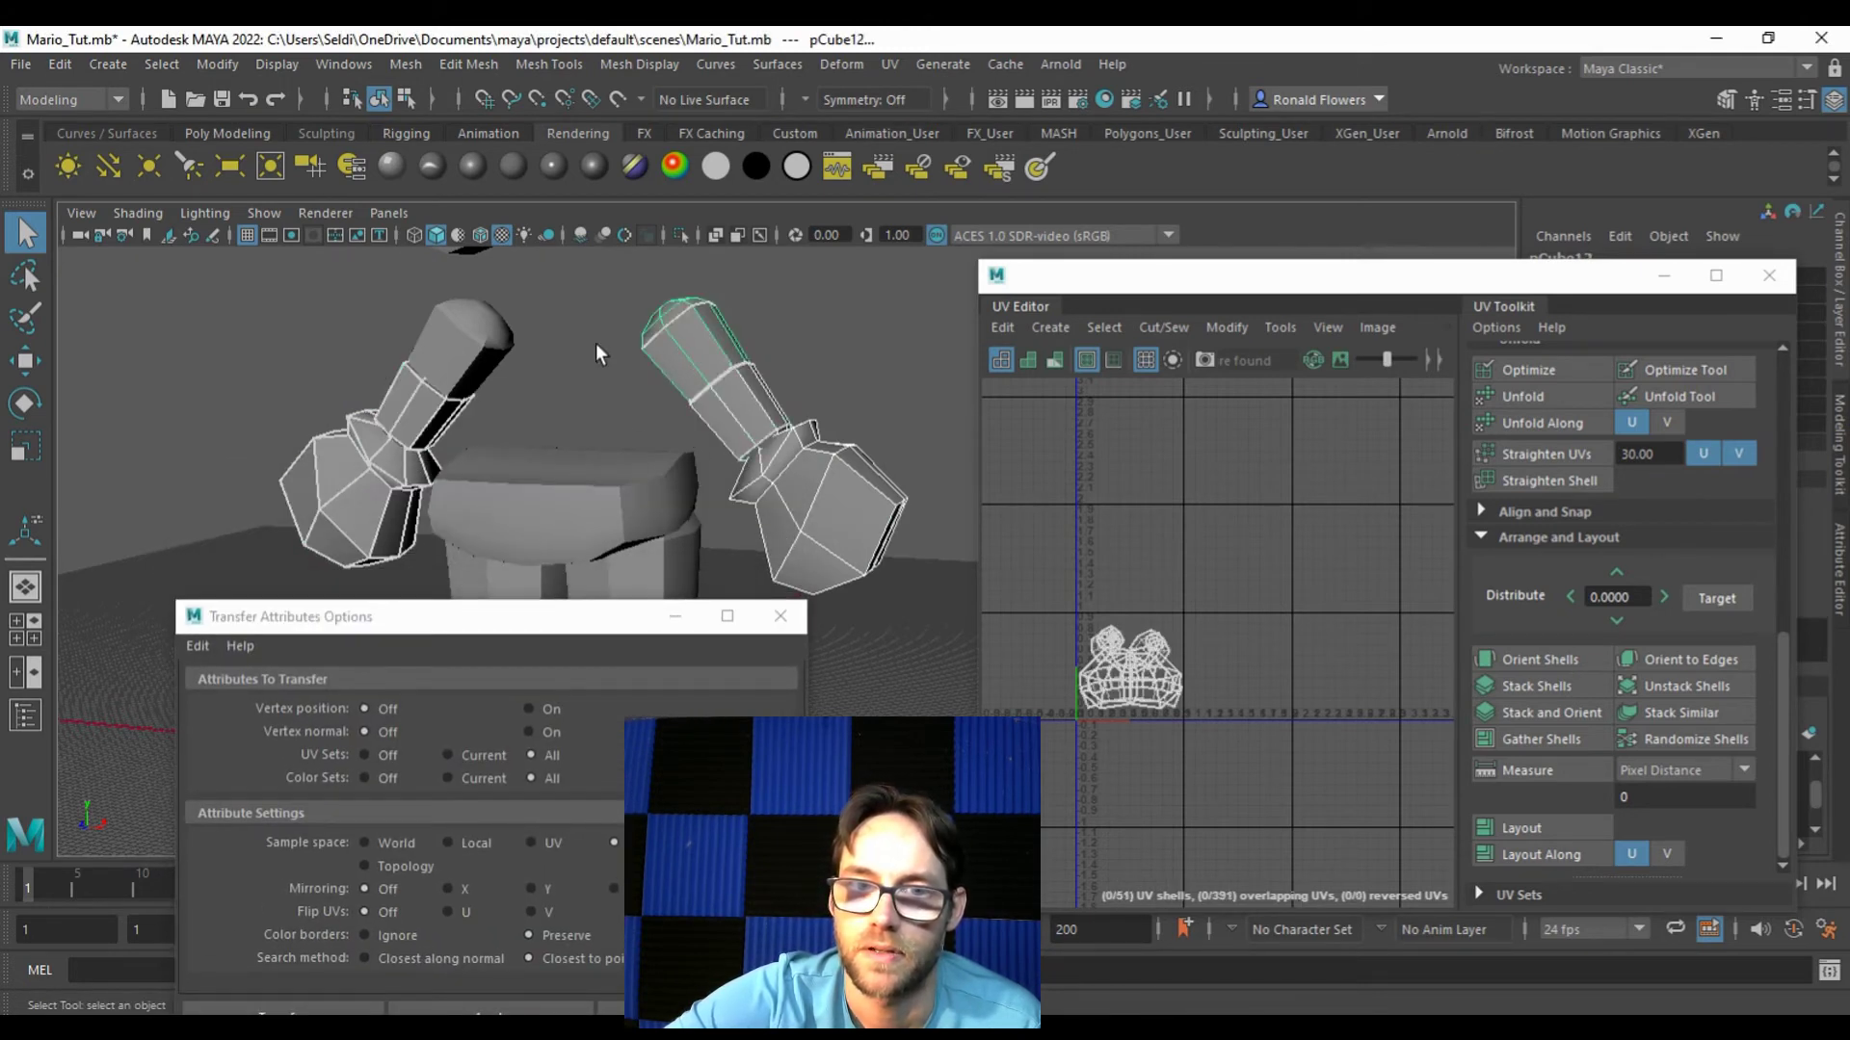
shift+click(458, 371)
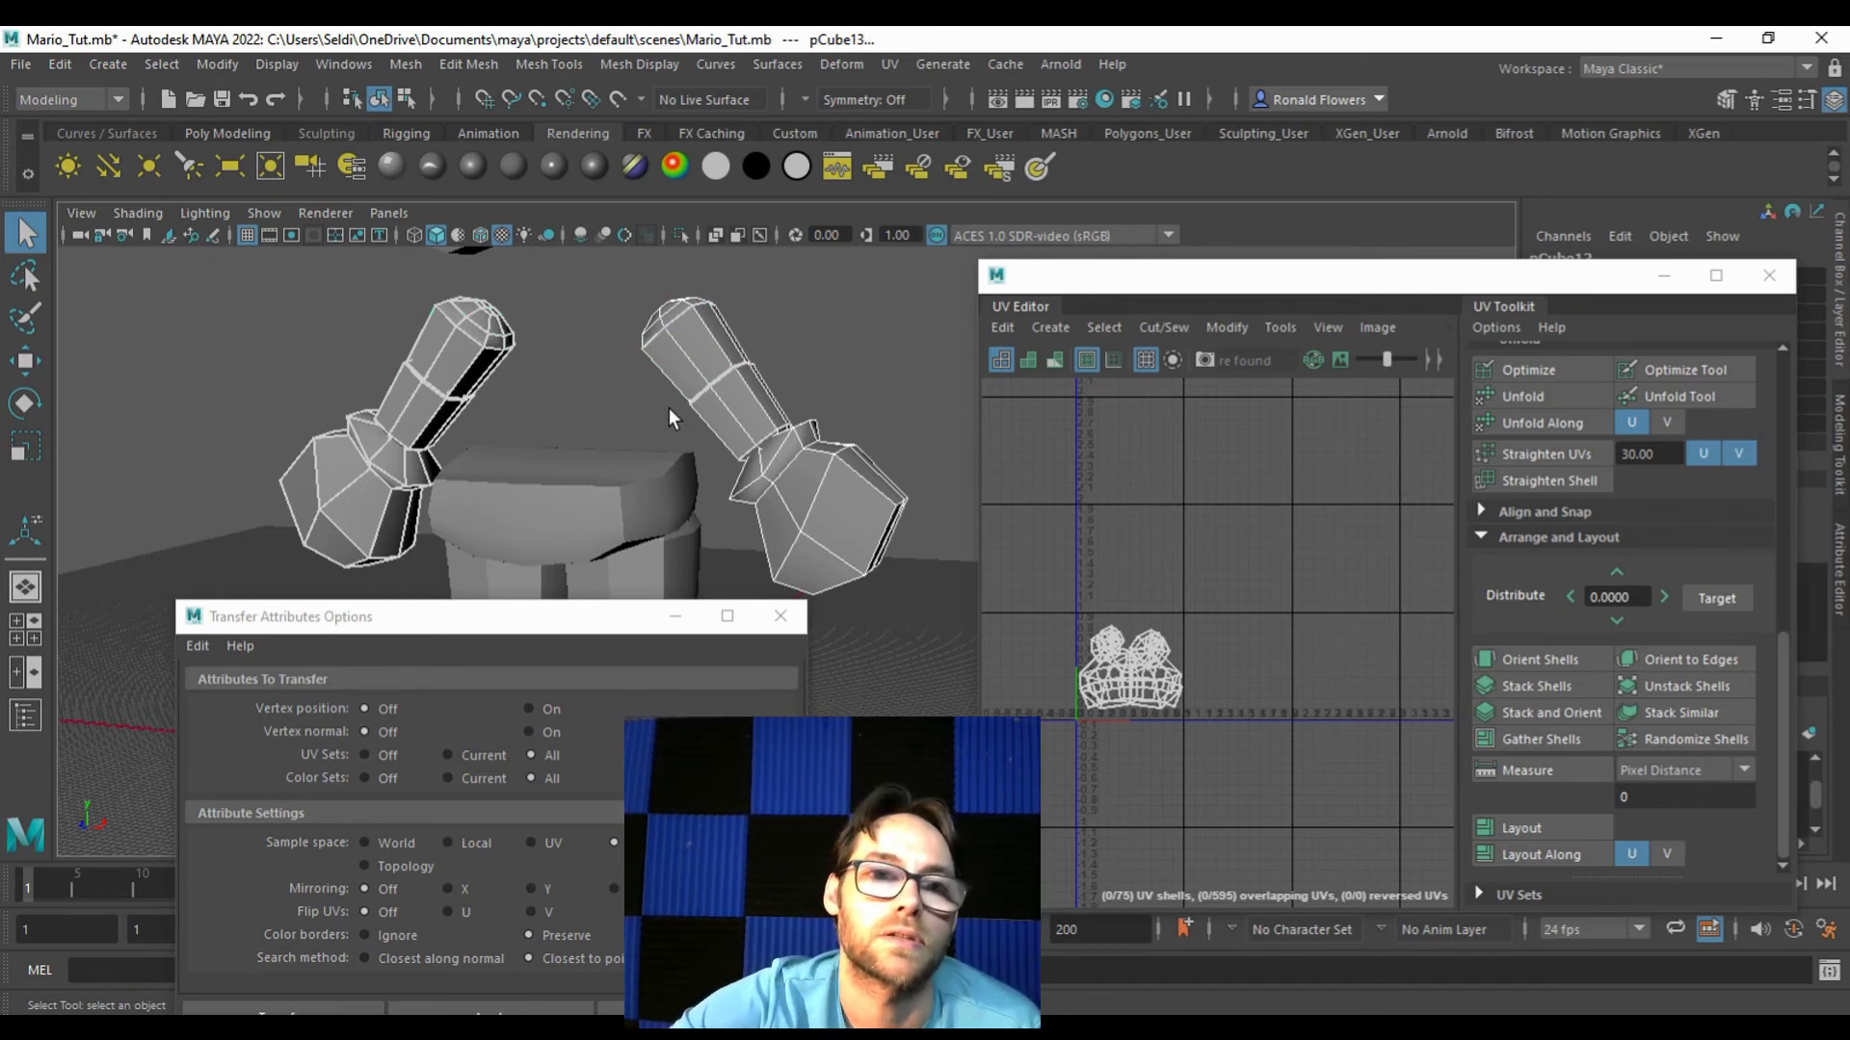
click(59, 64)
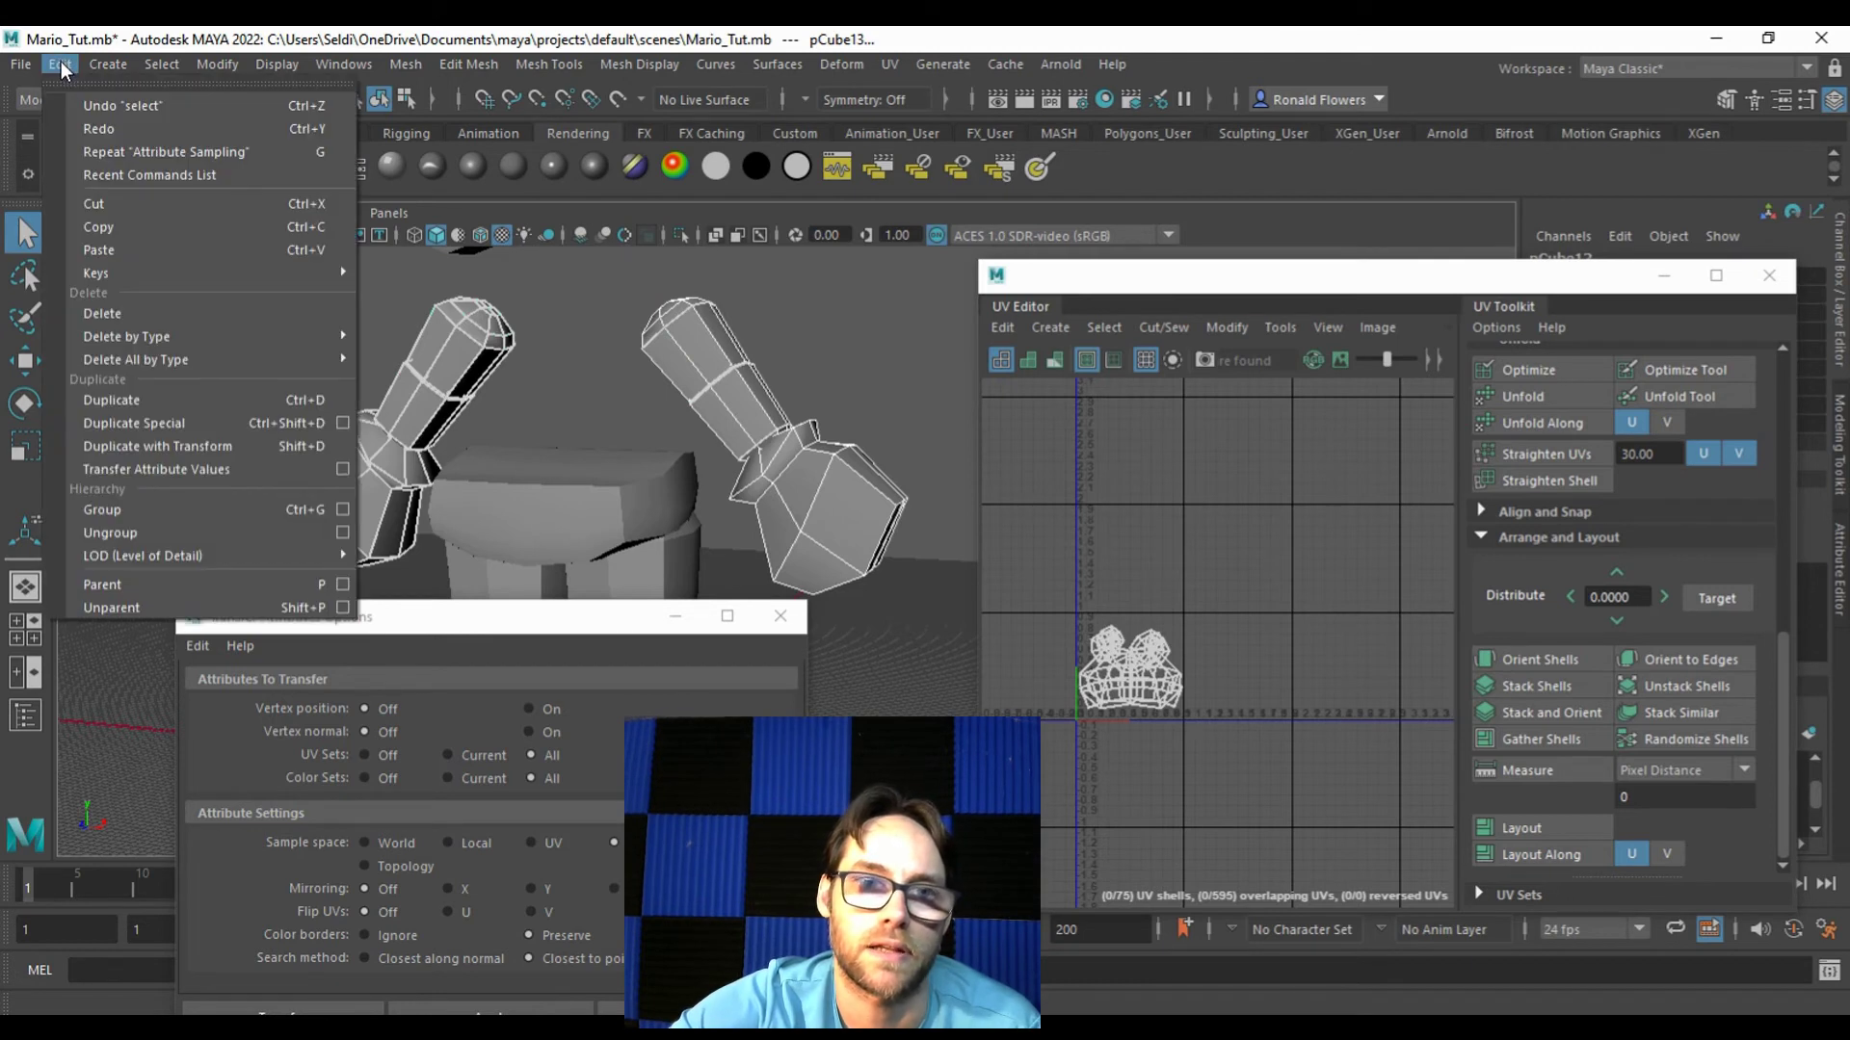
mouse_move(194, 336)
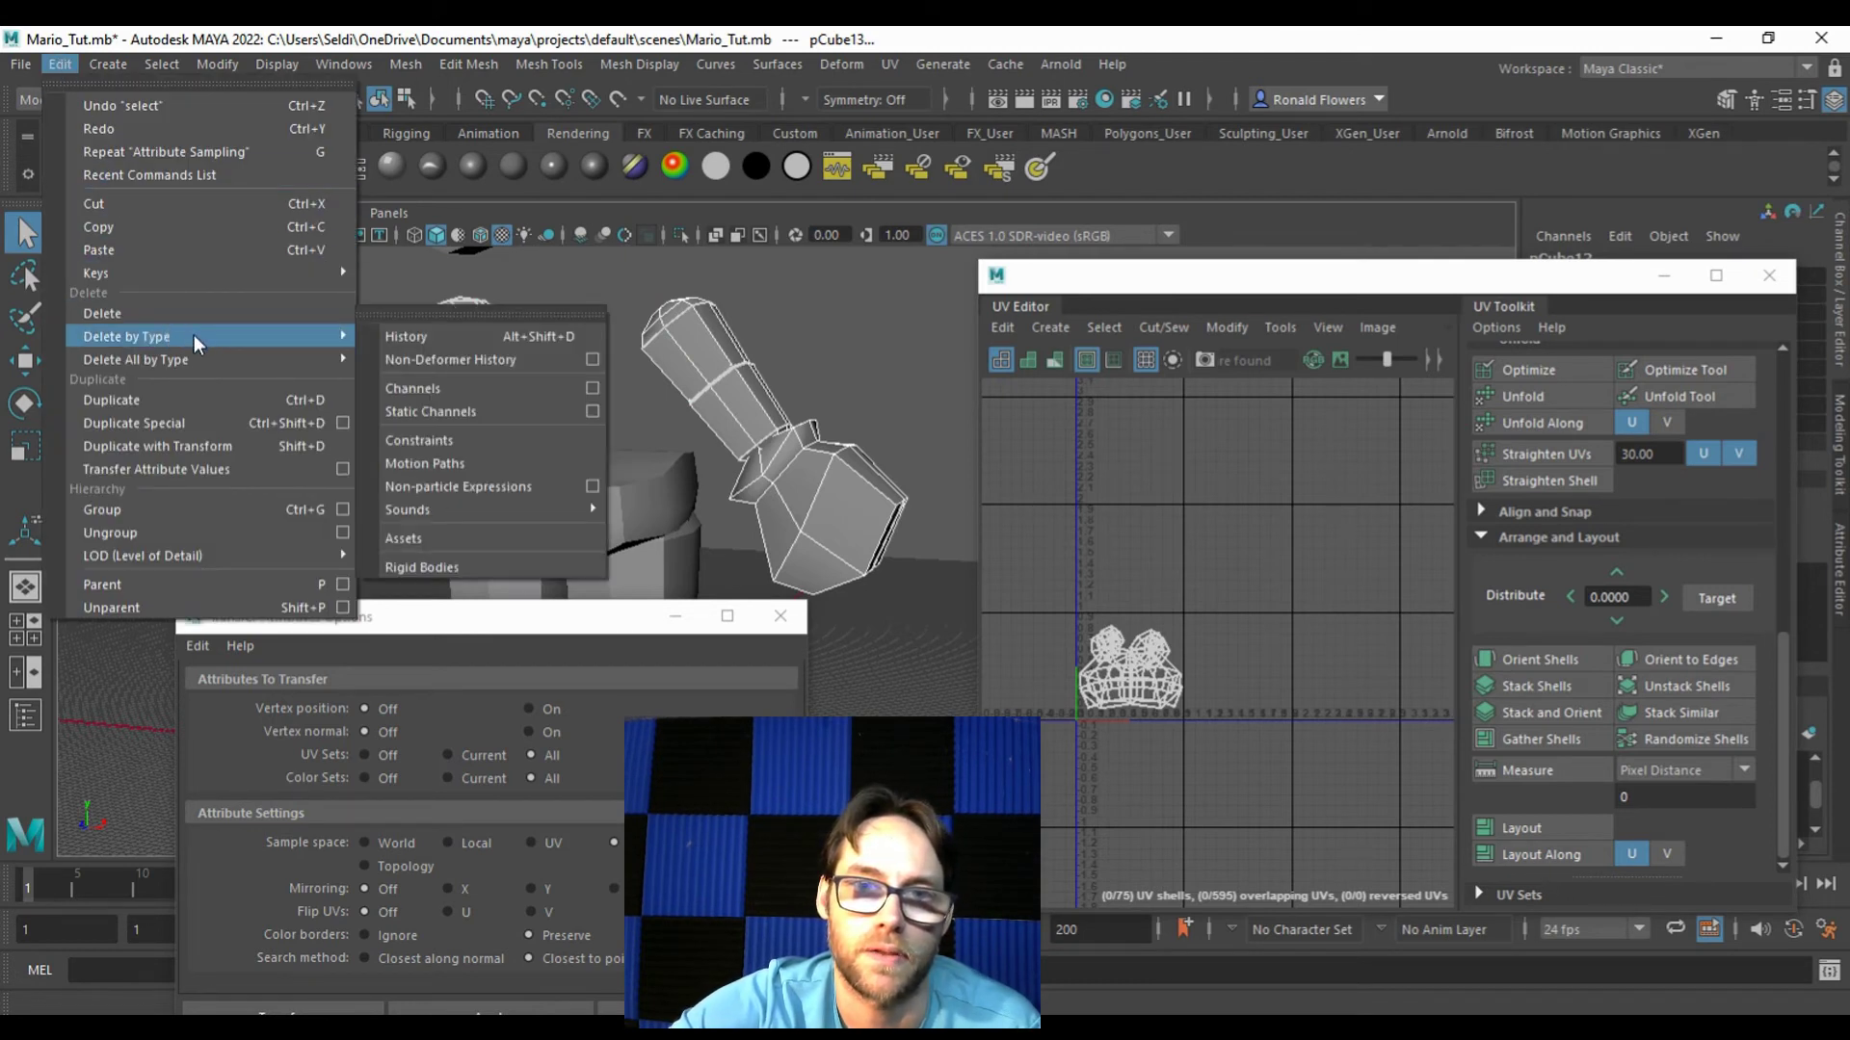
click(375, 332)
Step: Compare the UVs of the left and right forearm, arm and fist pieces
click(521, 401)
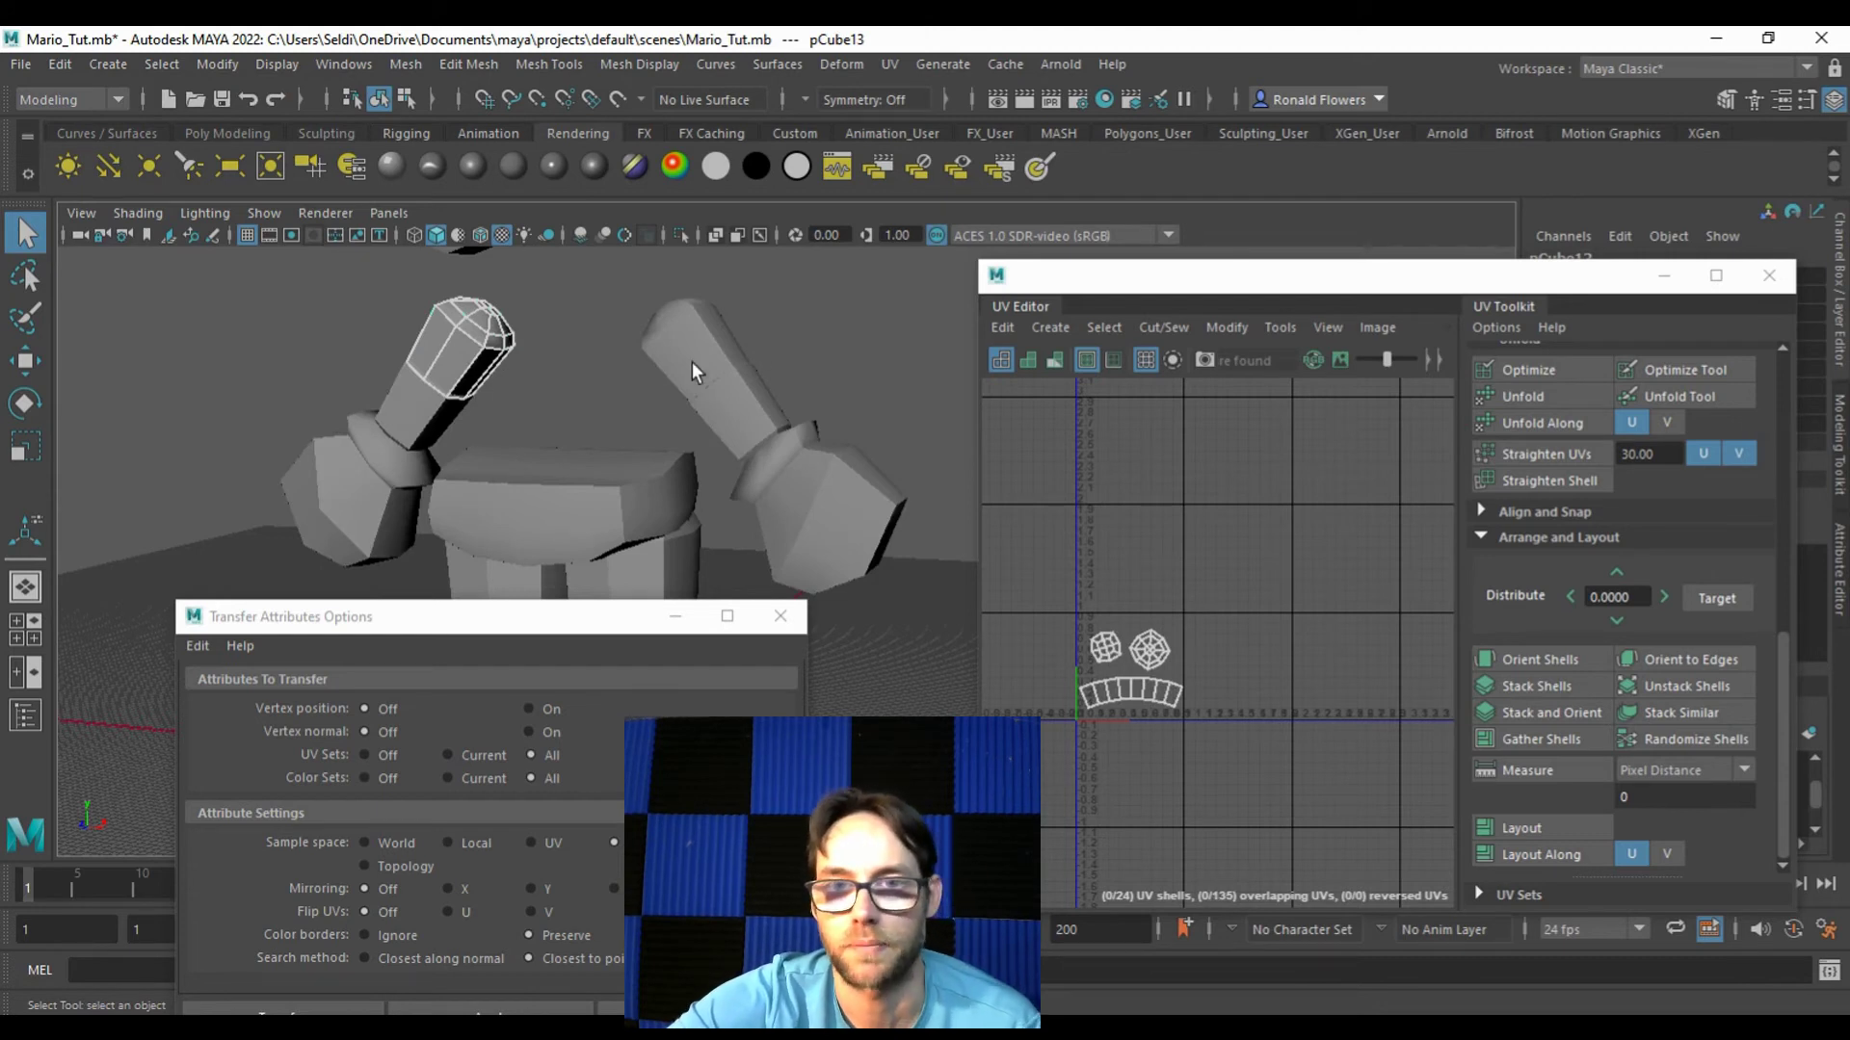
click(721, 403)
click(420, 443)
click(721, 418)
click(391, 477)
click(794, 507)
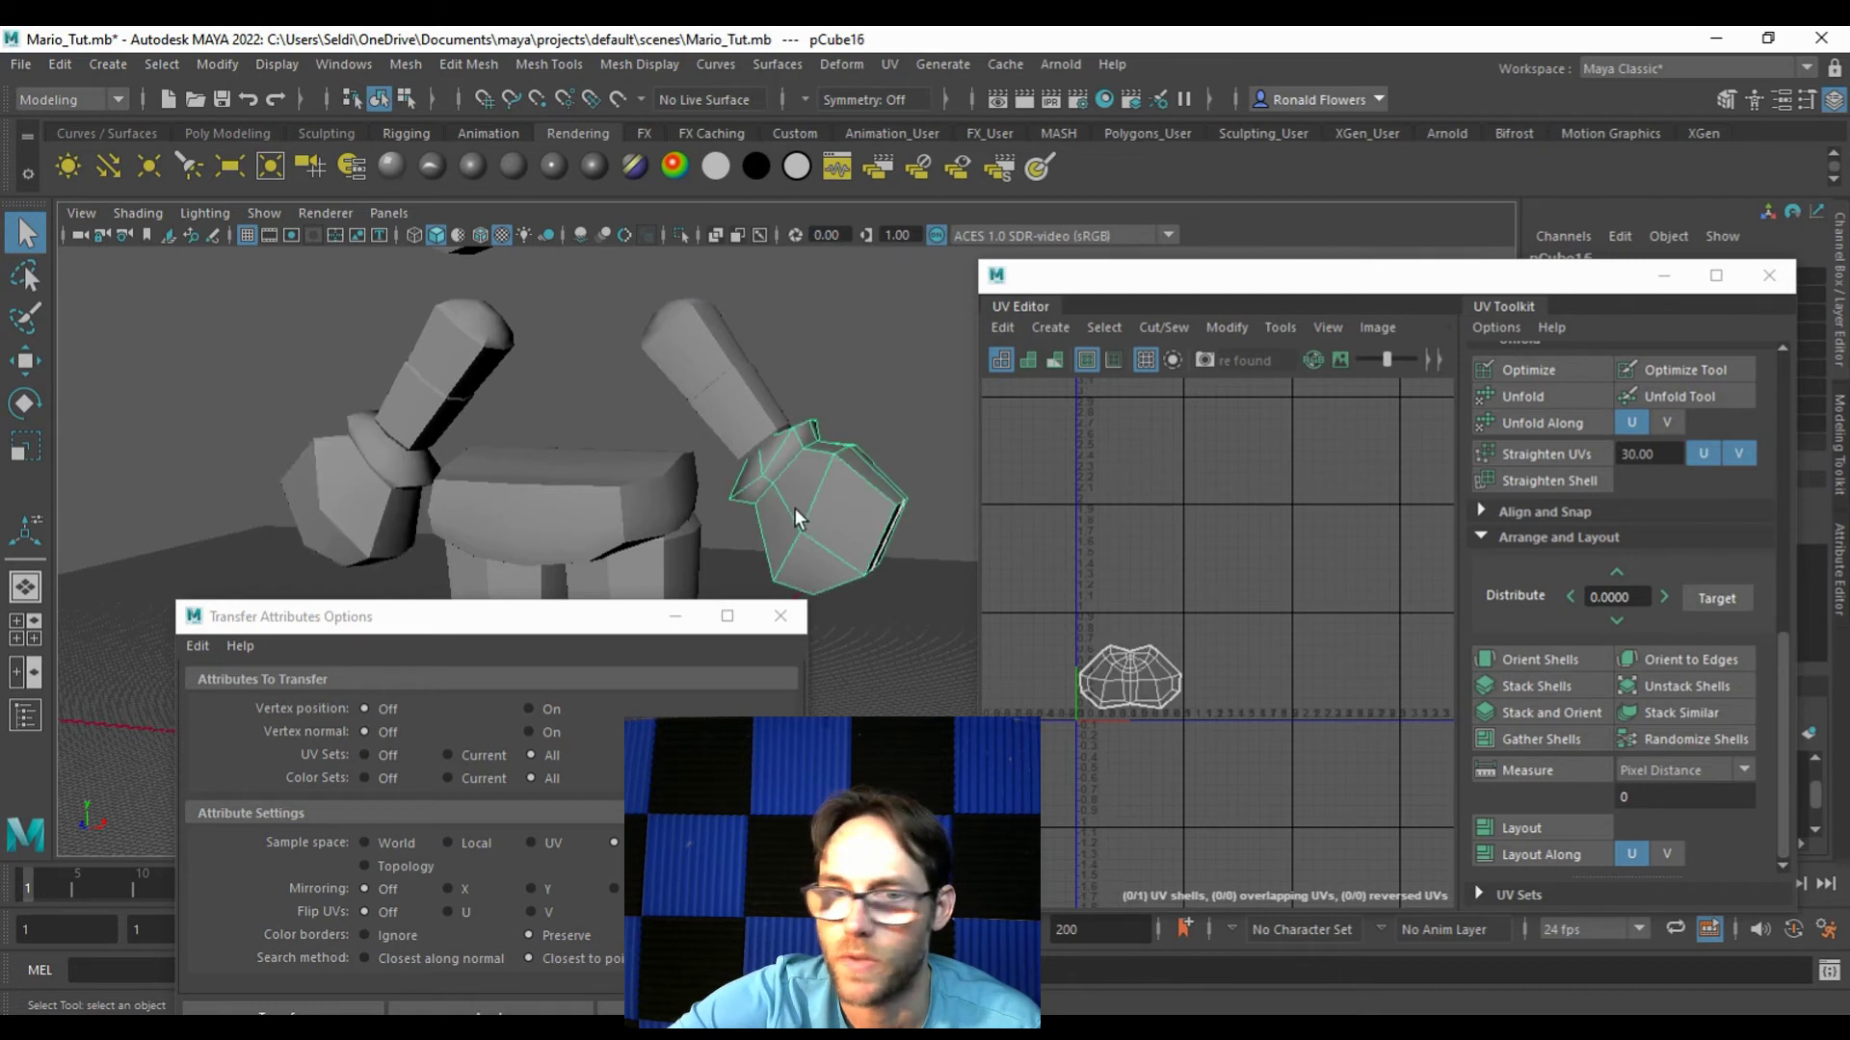
alt+middle_drag(597, 510, 588, 331)
drag(505, 624, 539, 511)
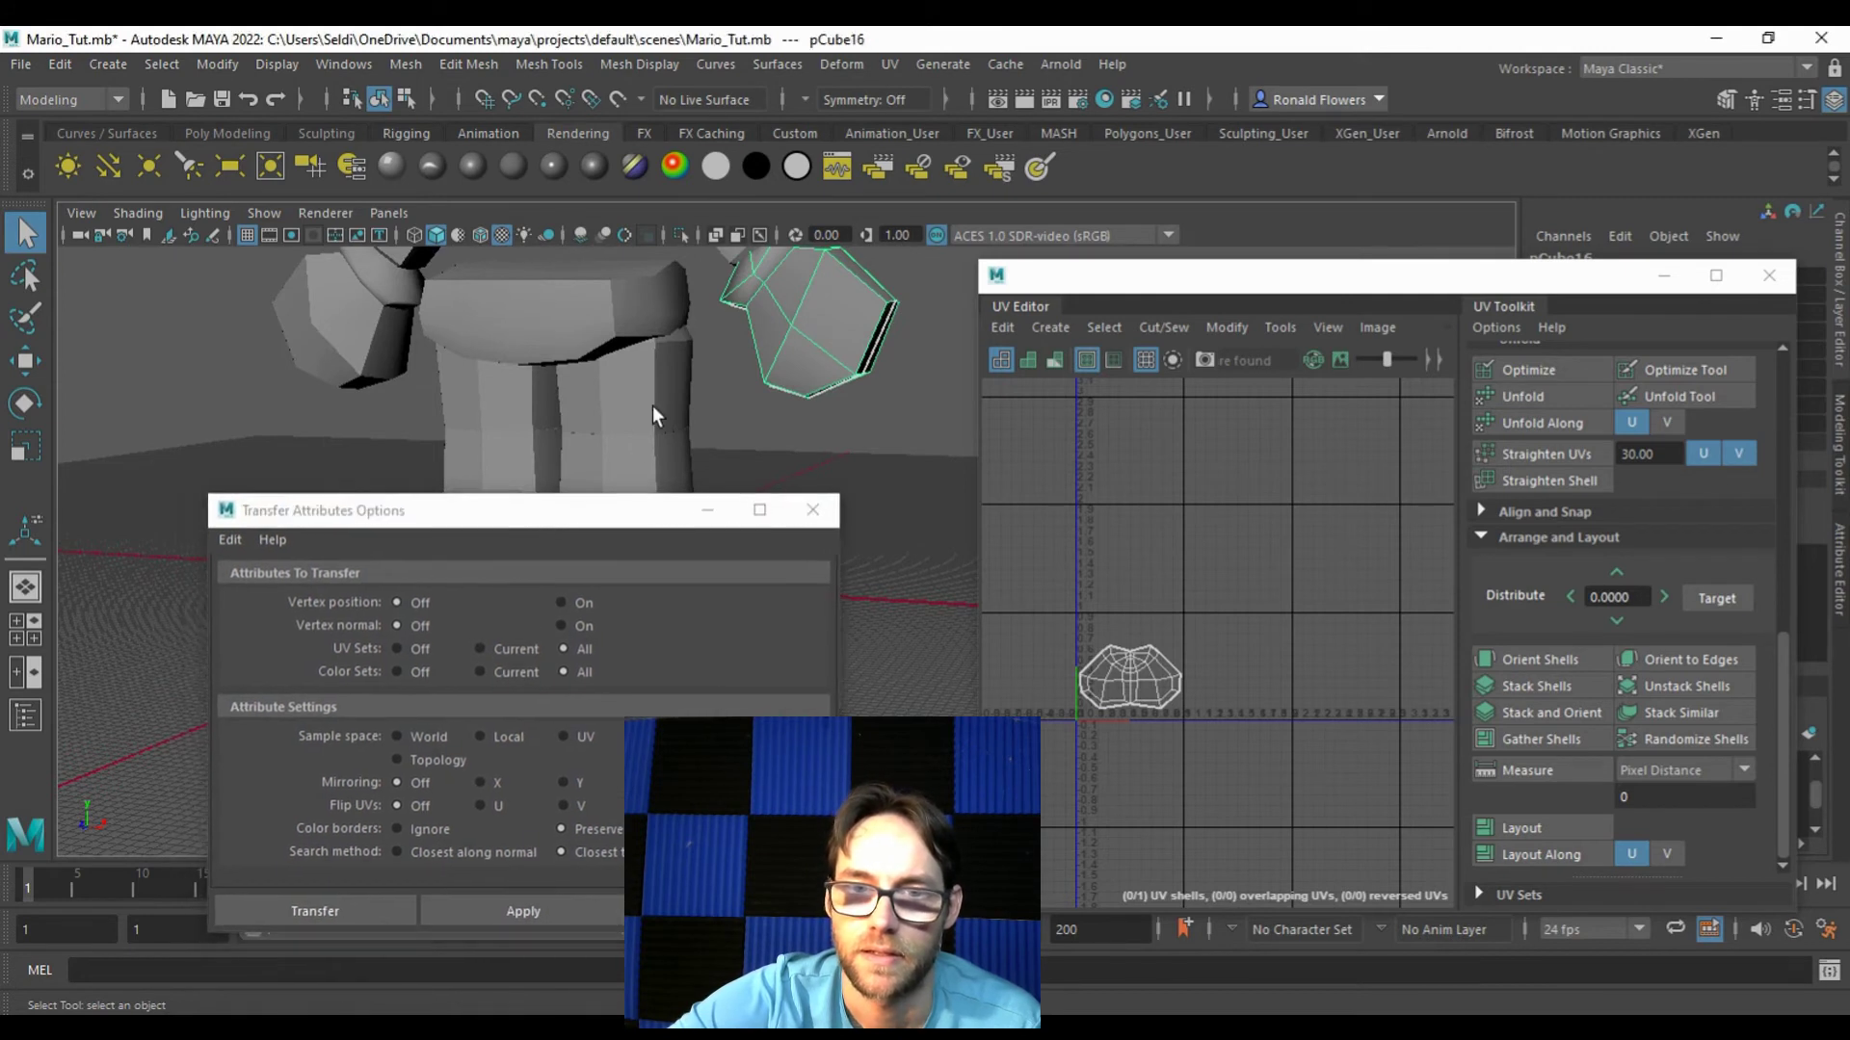
Step: Transfer UVs from one waist piece and one leg piece onto their mirrored counterparts
click(651, 407)
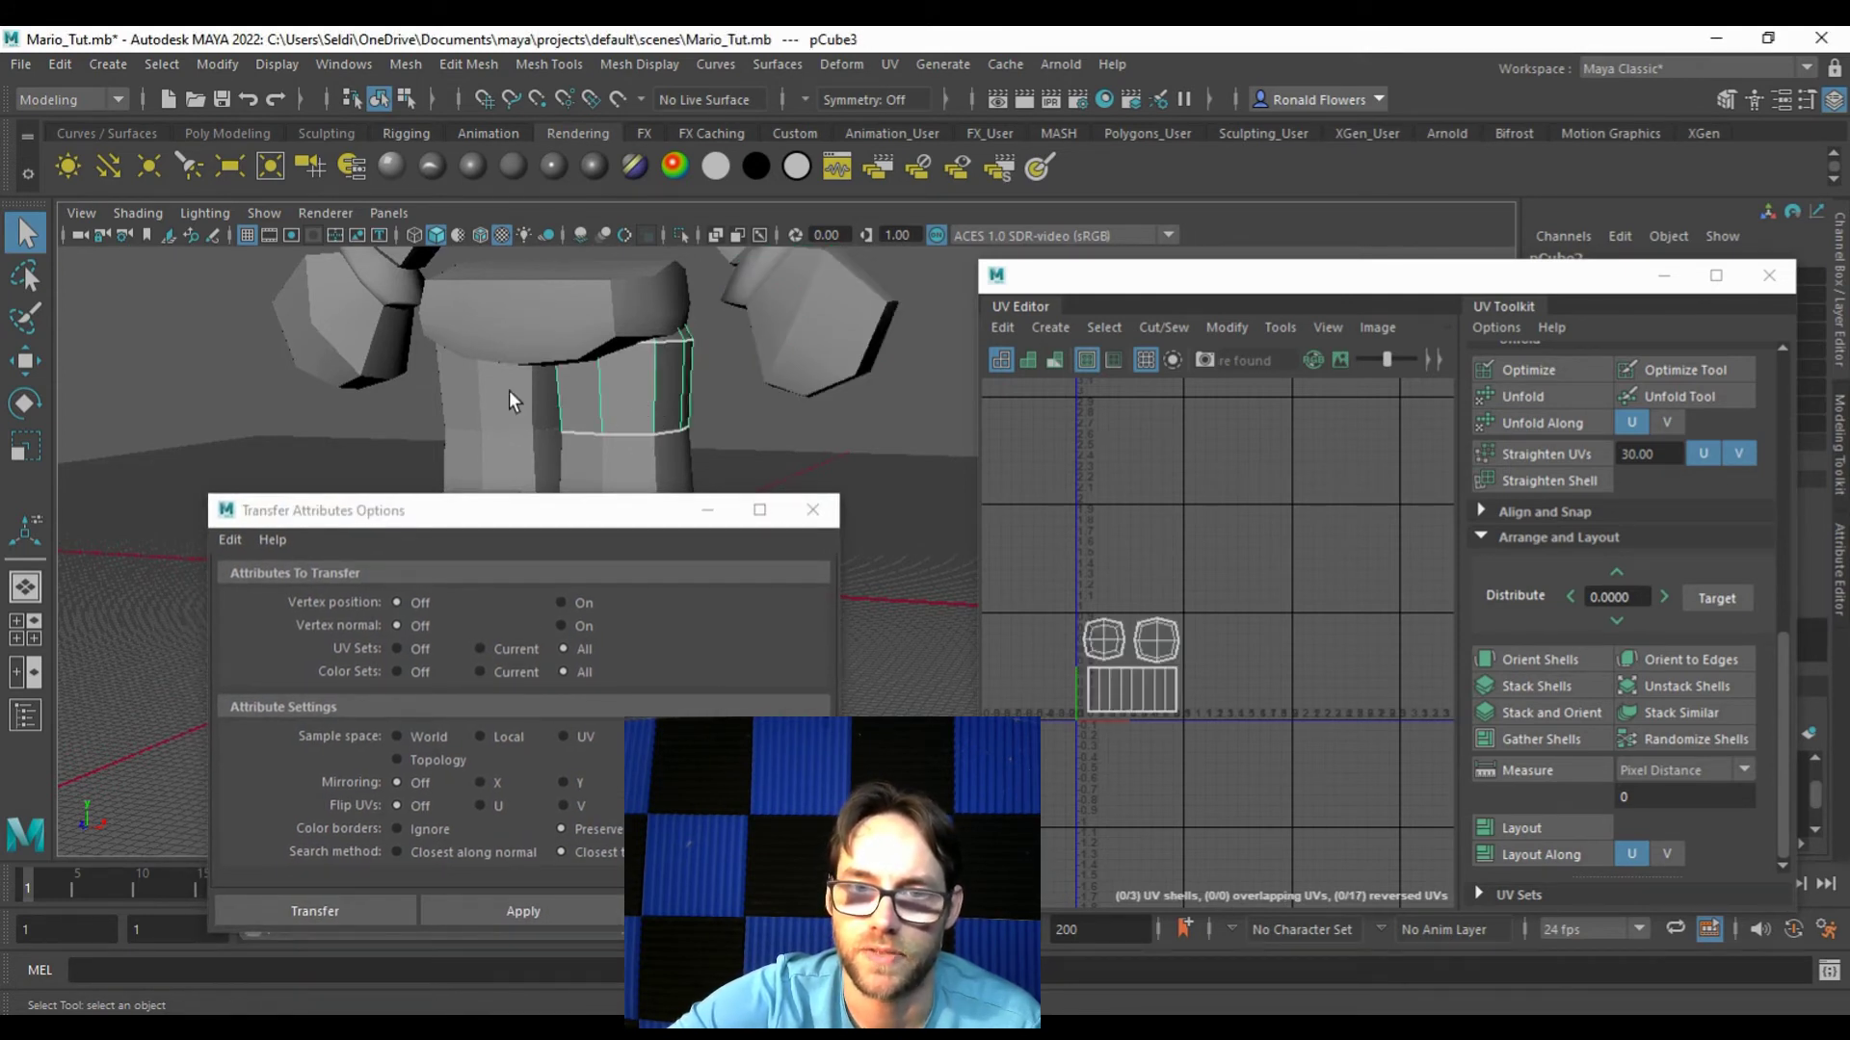
shift+click(509, 390)
click(567, 910)
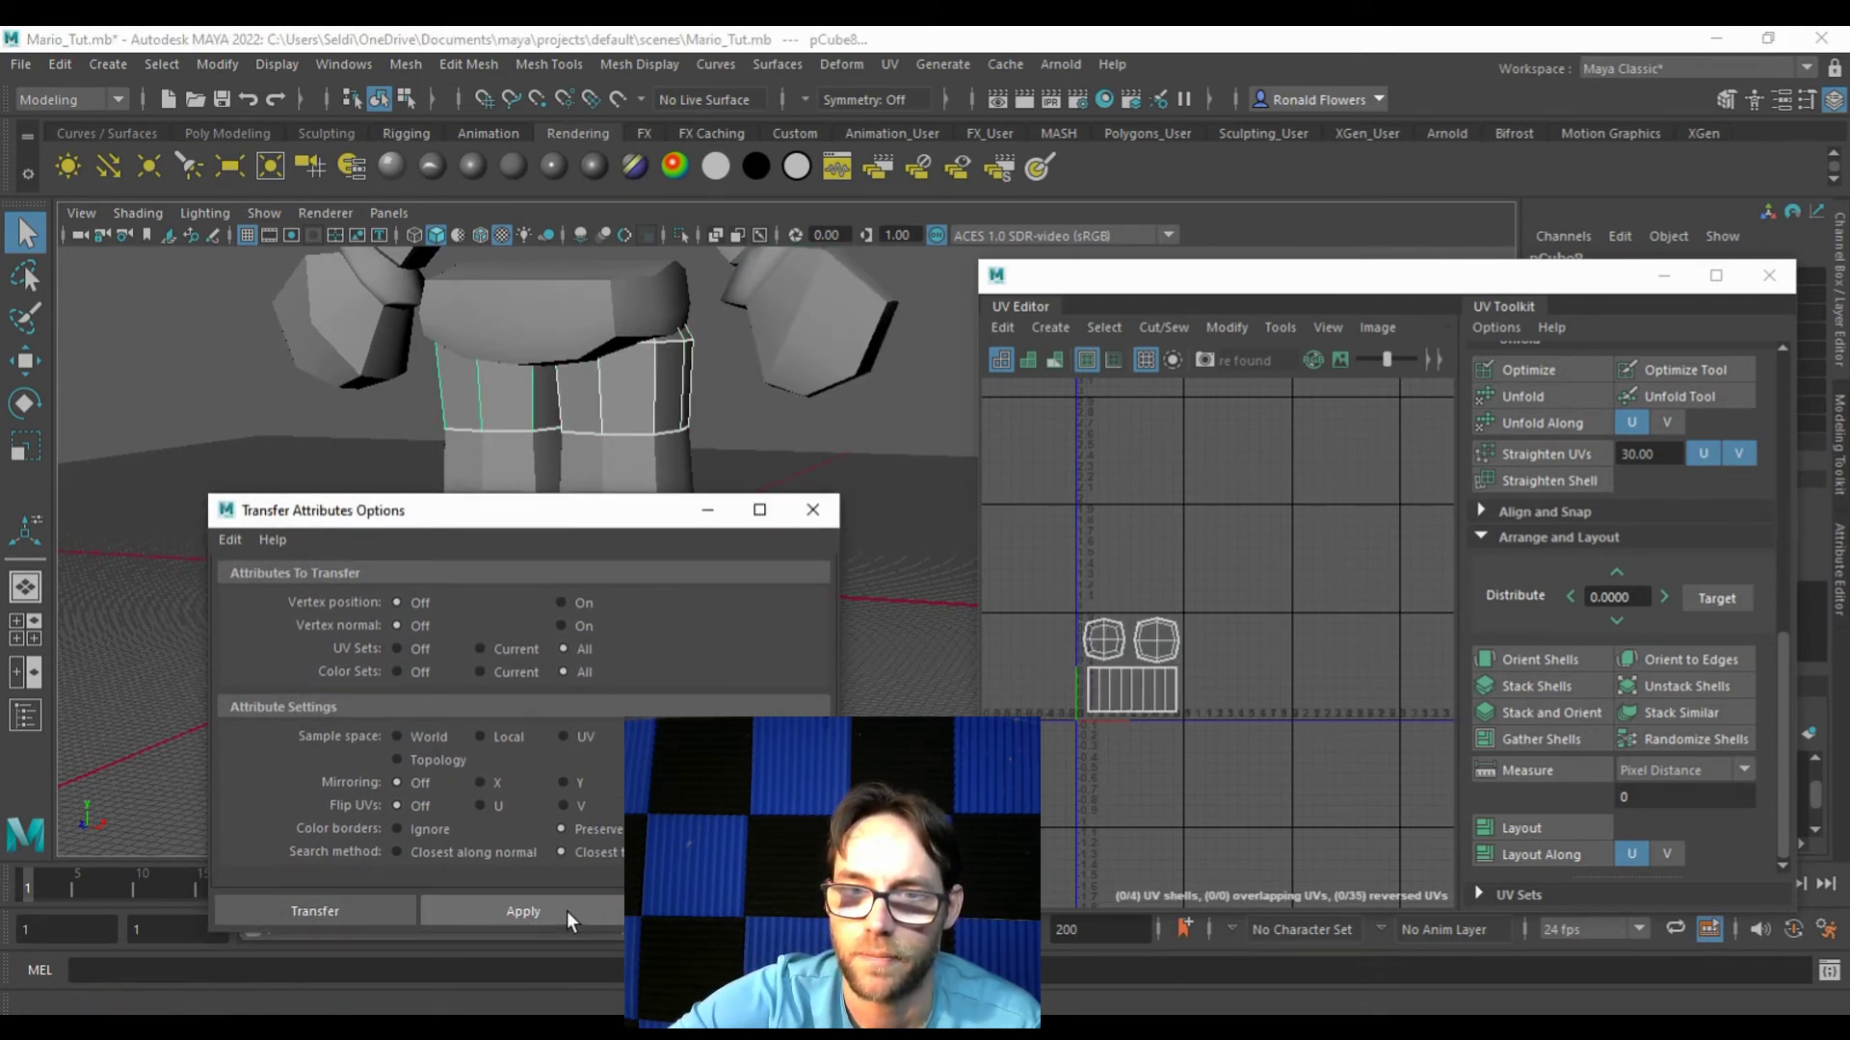
click(639, 470)
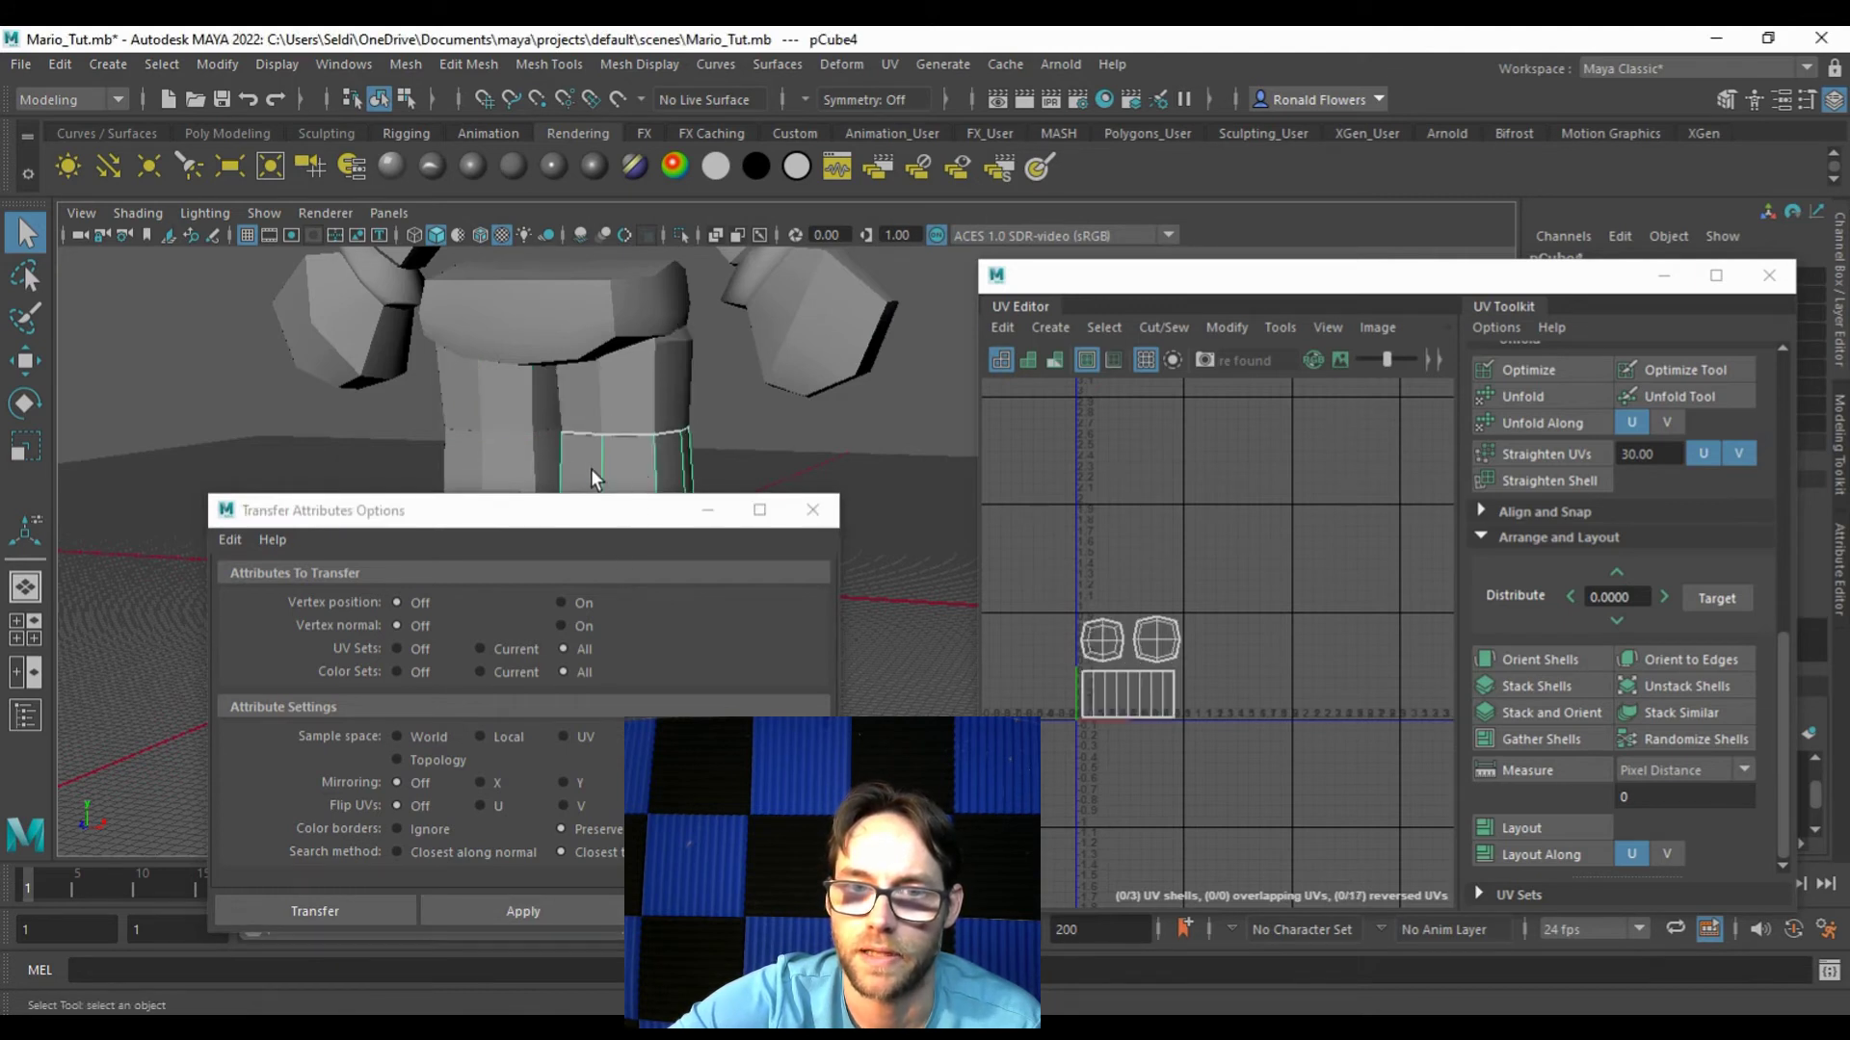
shift+click(490, 464)
click(565, 905)
Step: Select the right foot then the left foot, close Transfer Attributes, and select the hip
drag(580, 518, 1071, 512)
click(628, 593)
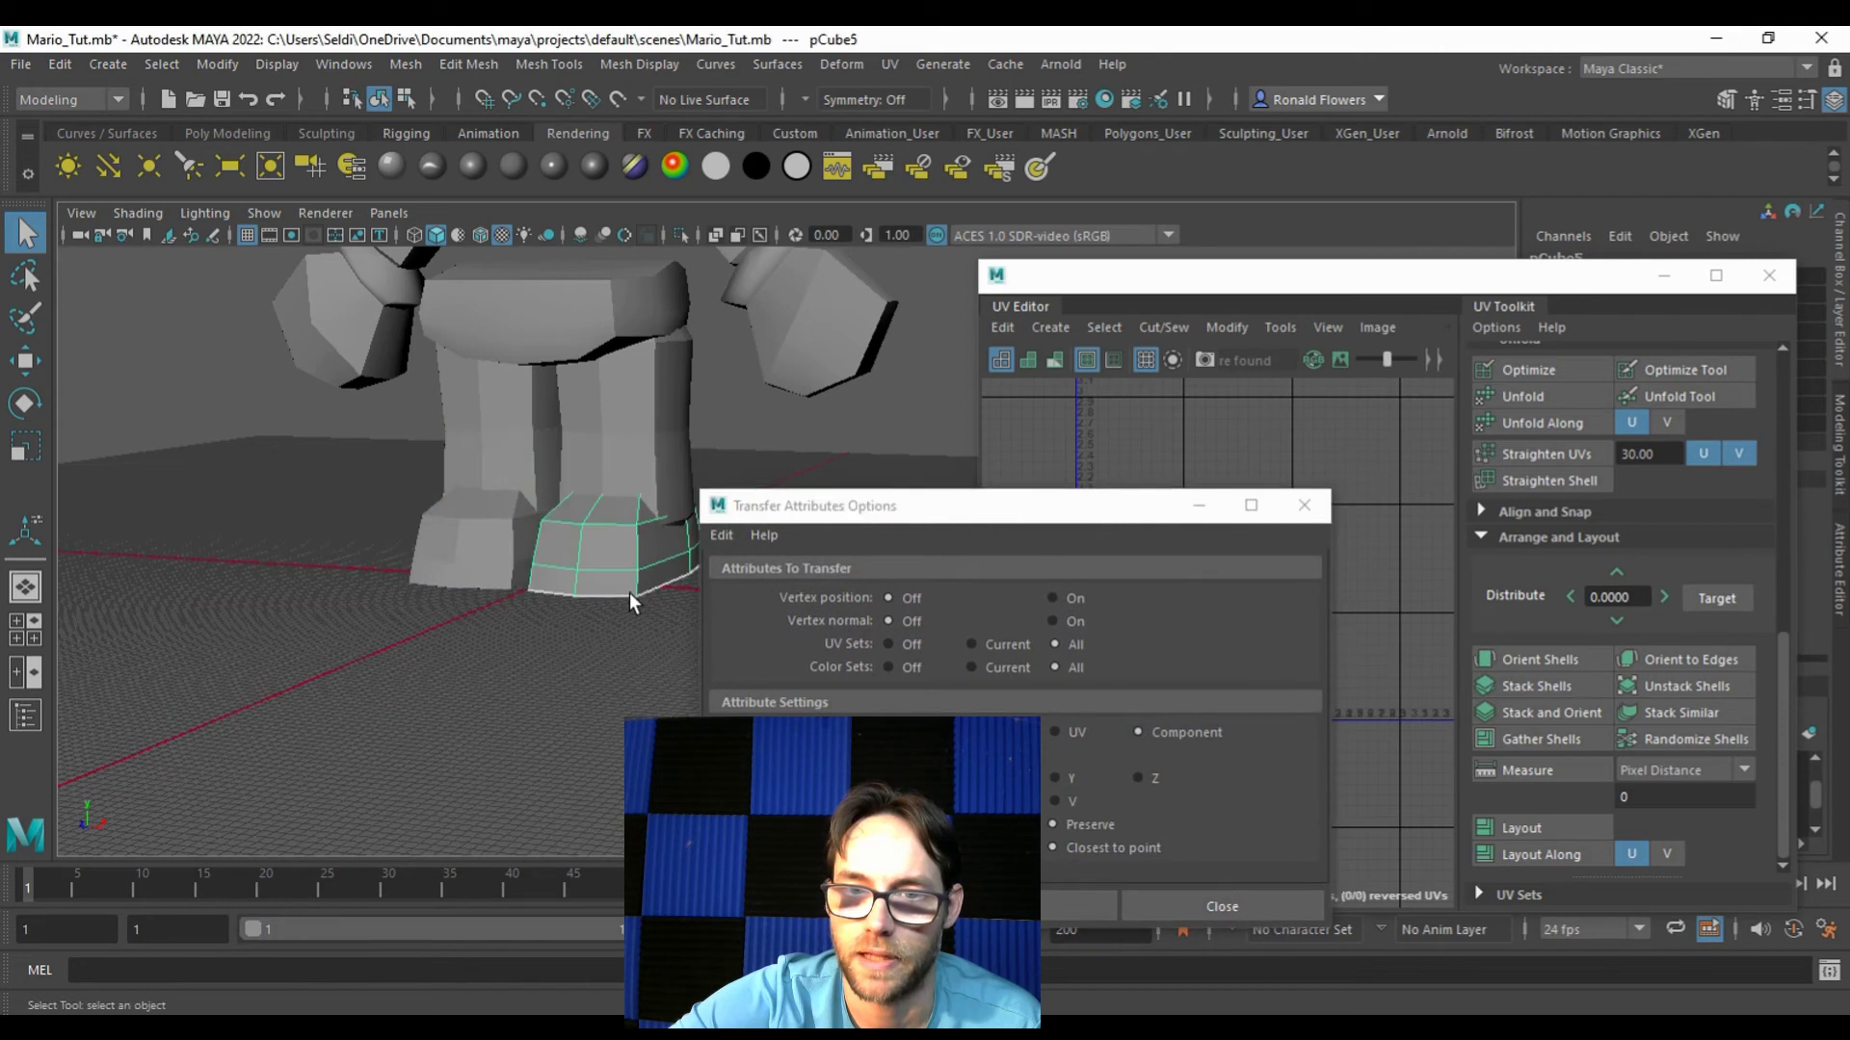
drag(800, 513, 841, 474)
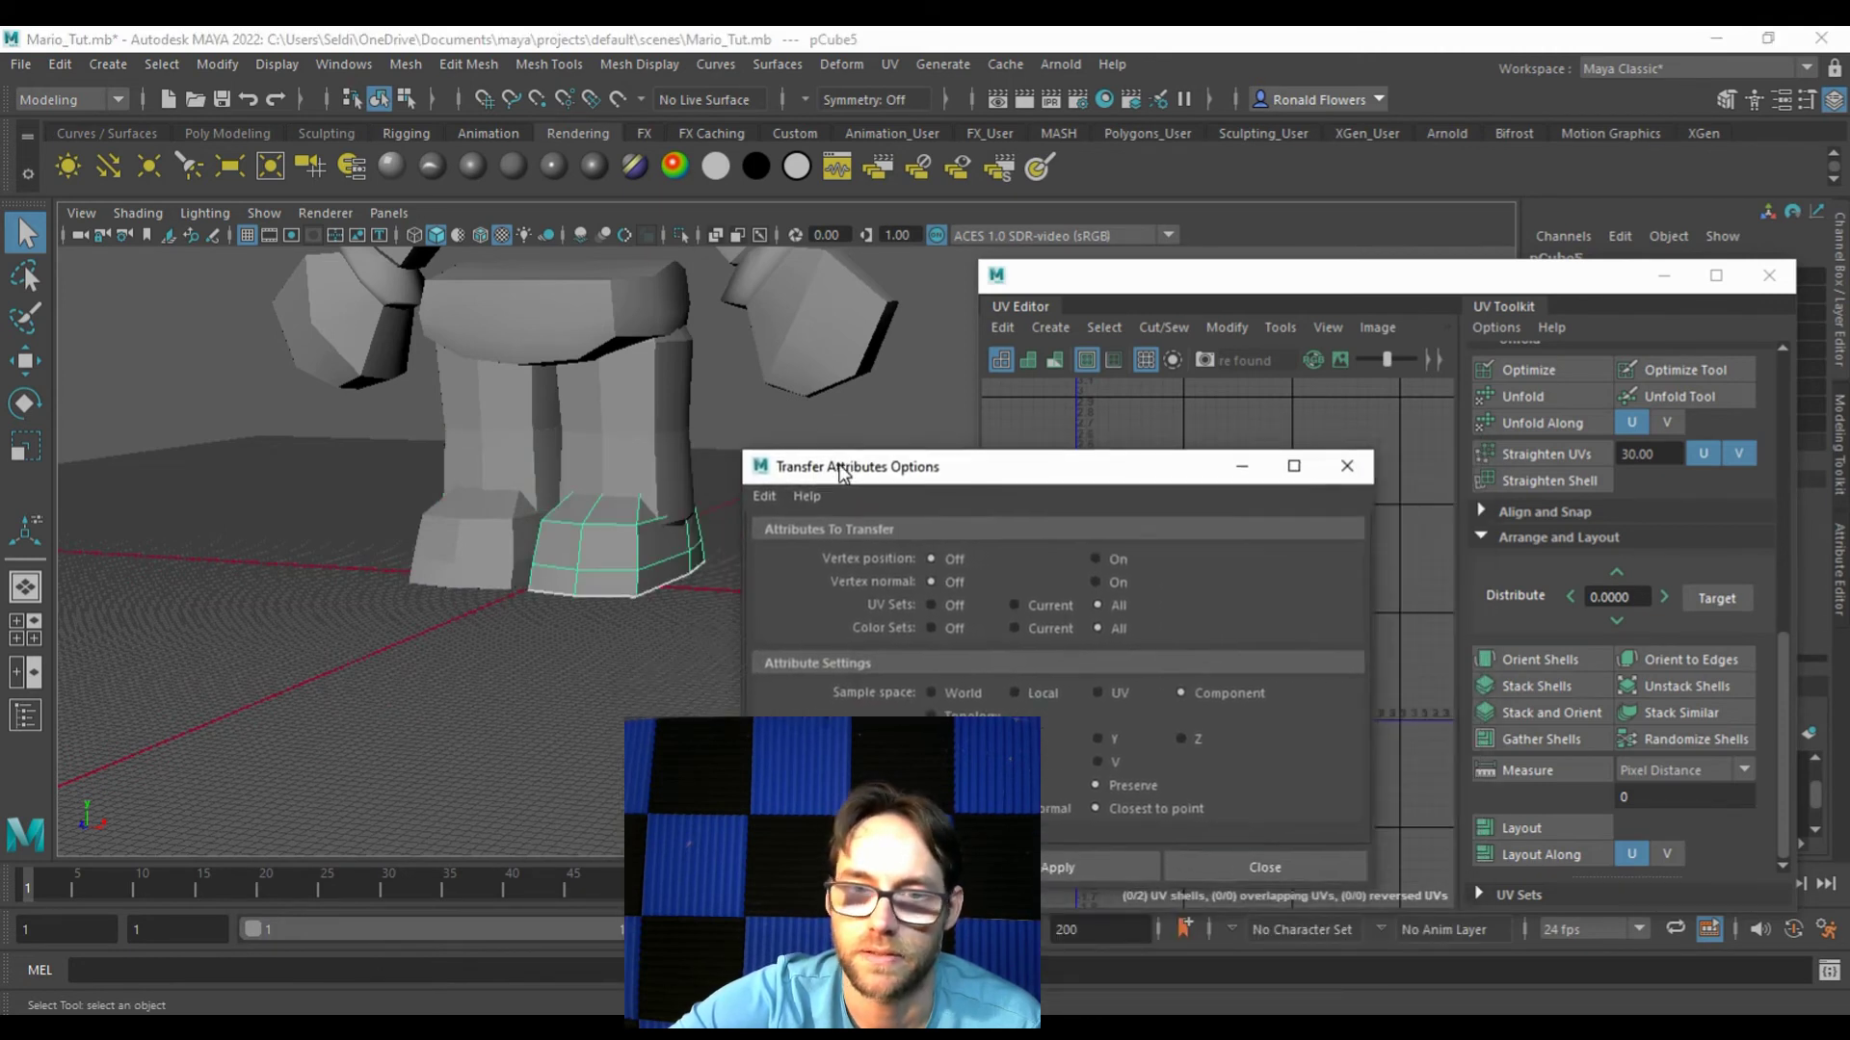
click(480, 540)
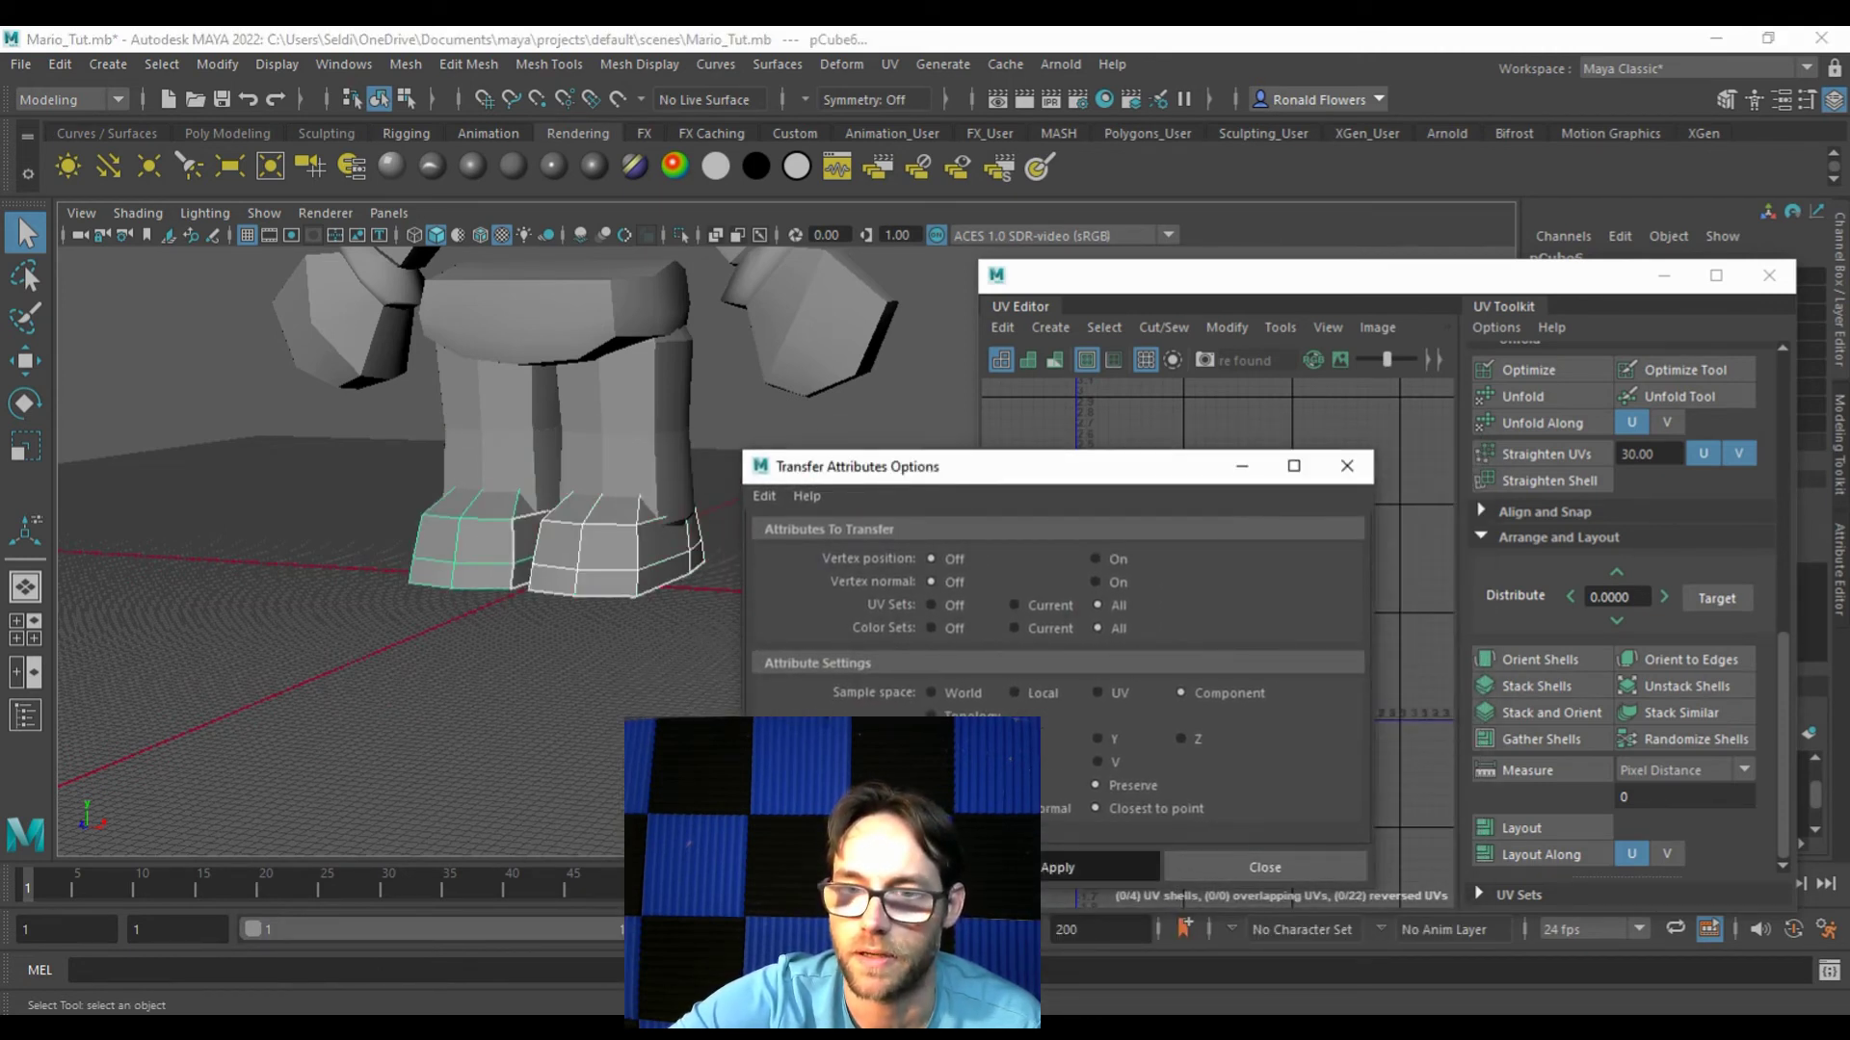
drag(963, 474, 604, 457)
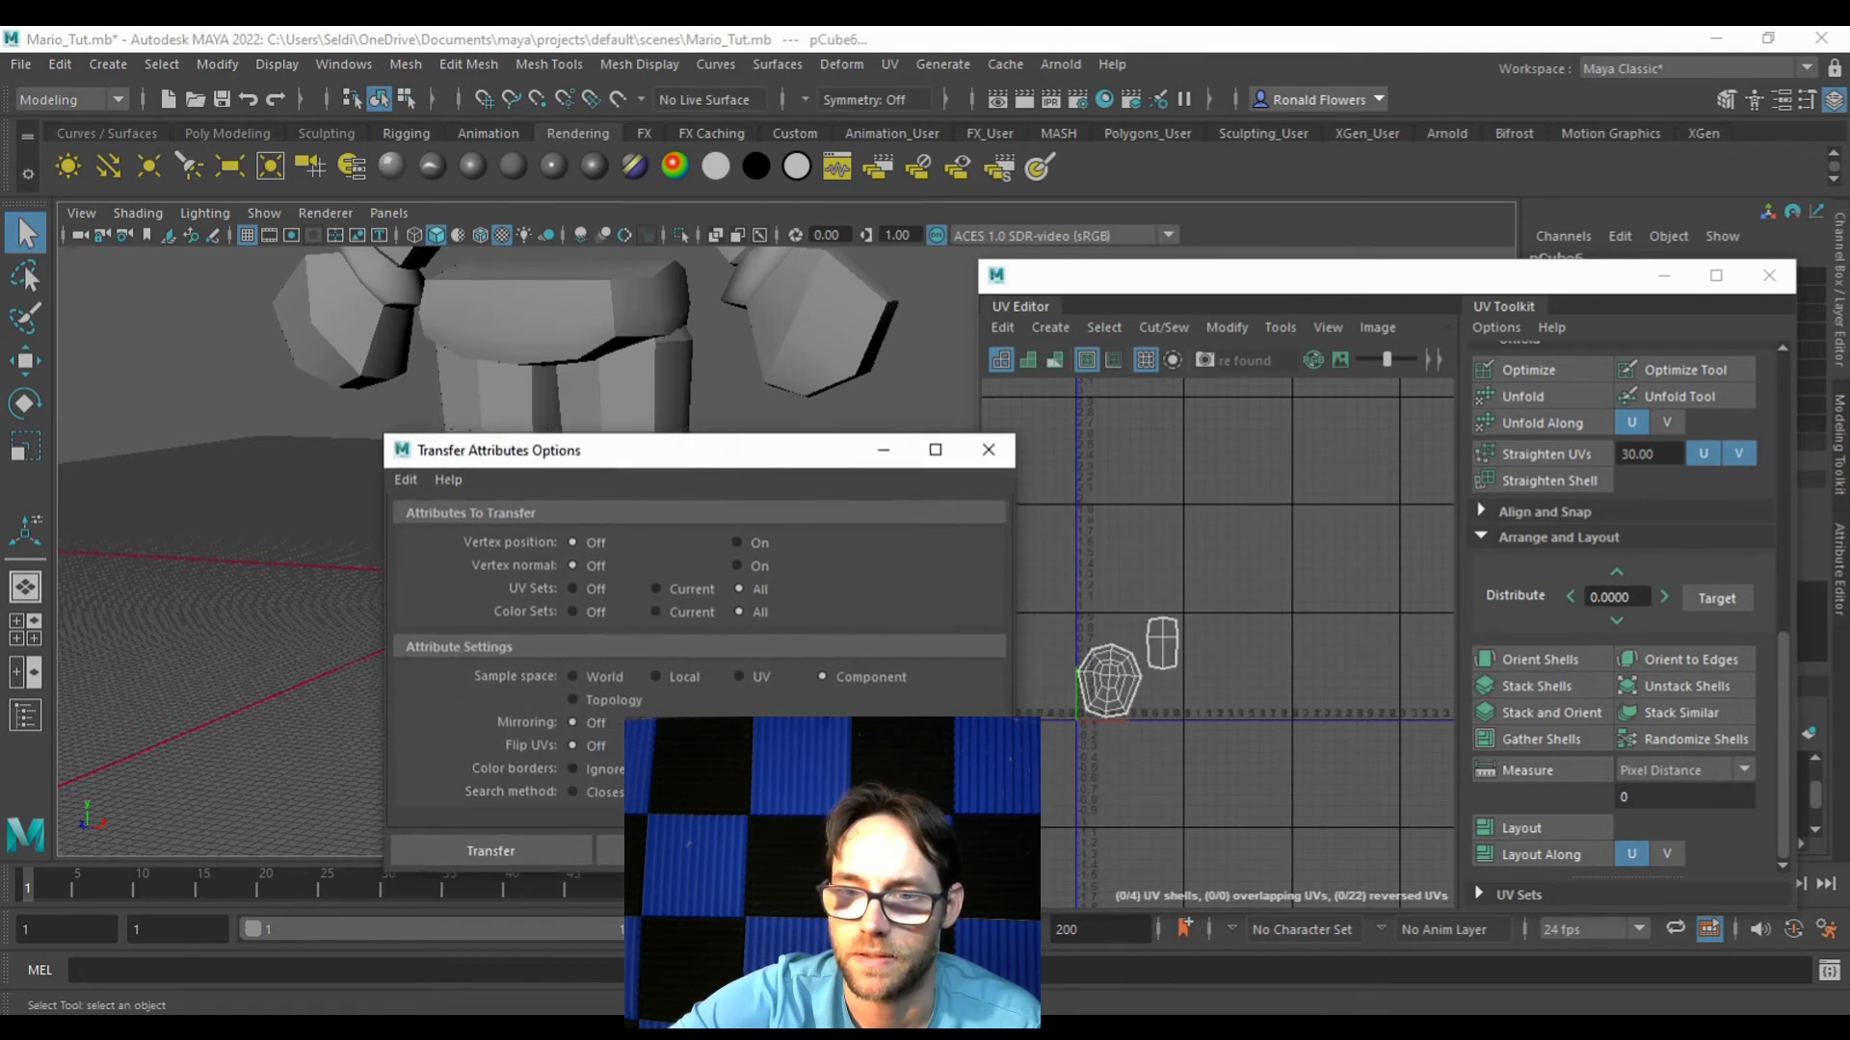
click(905, 850)
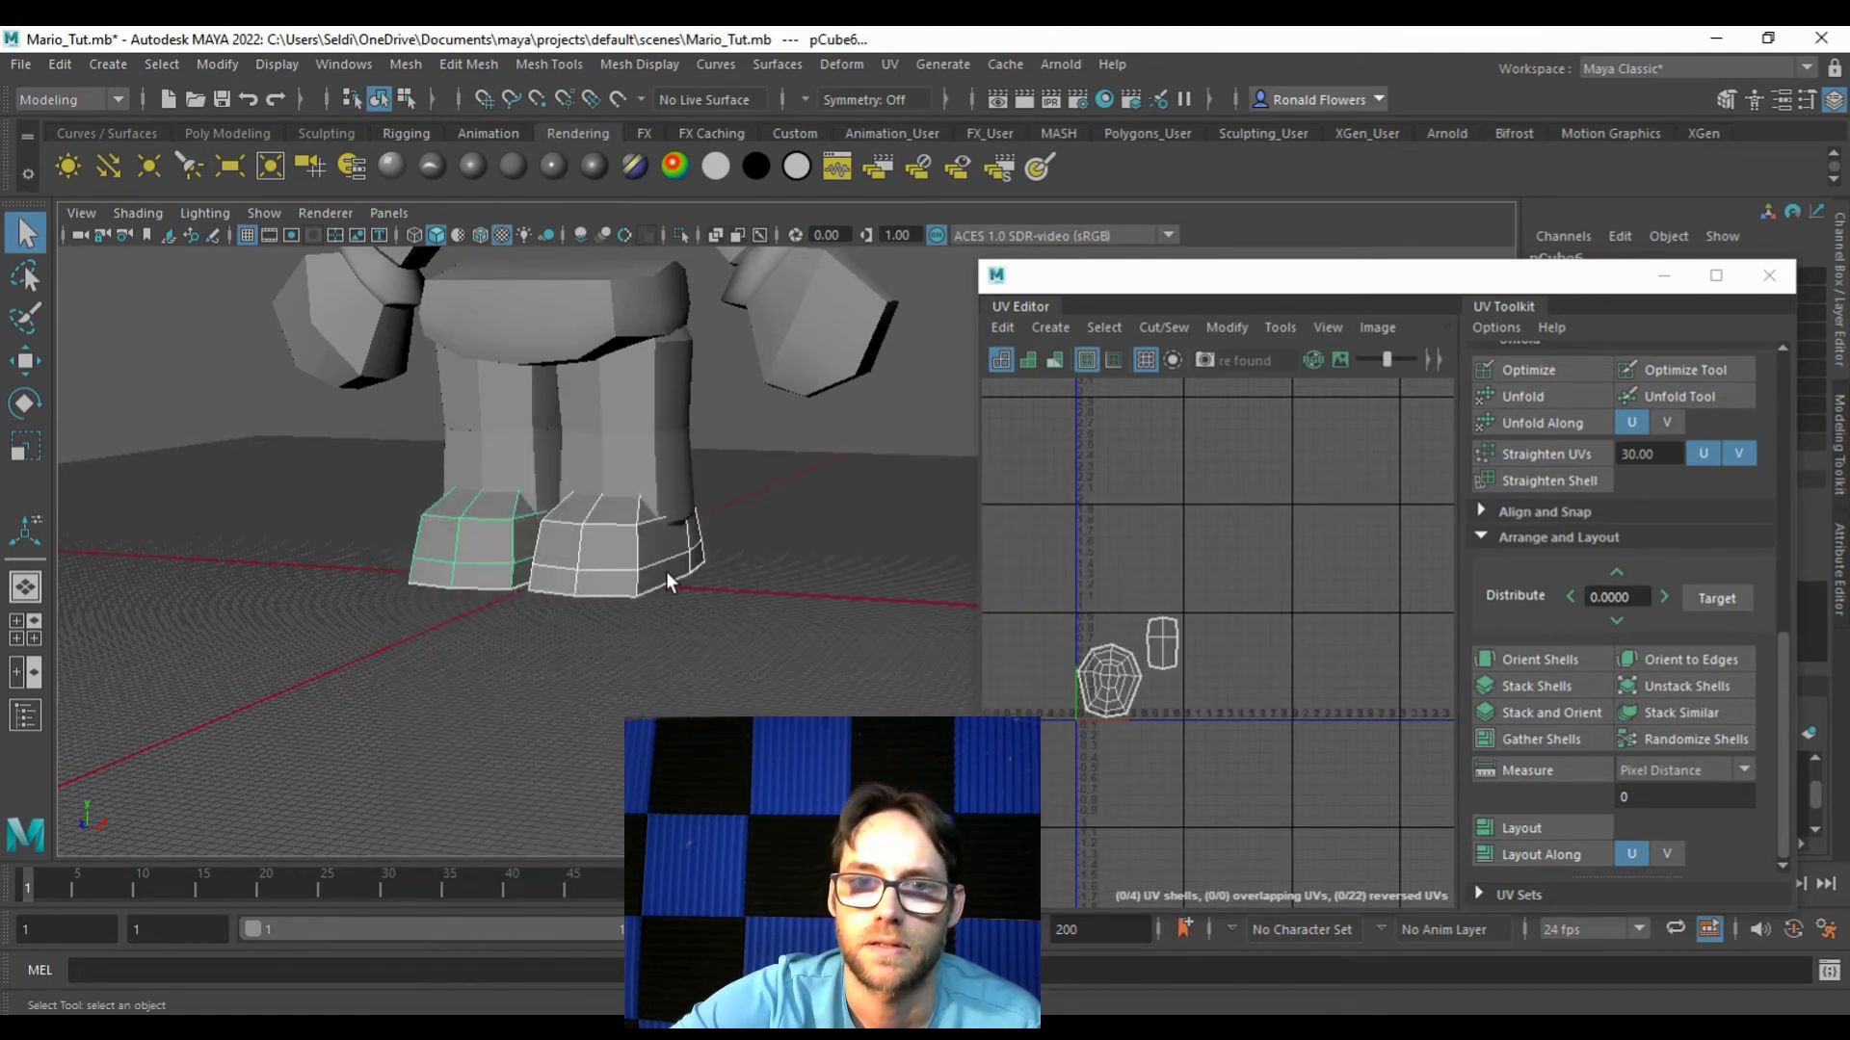
click(647, 413)
scroll(559, 415, down, 5)
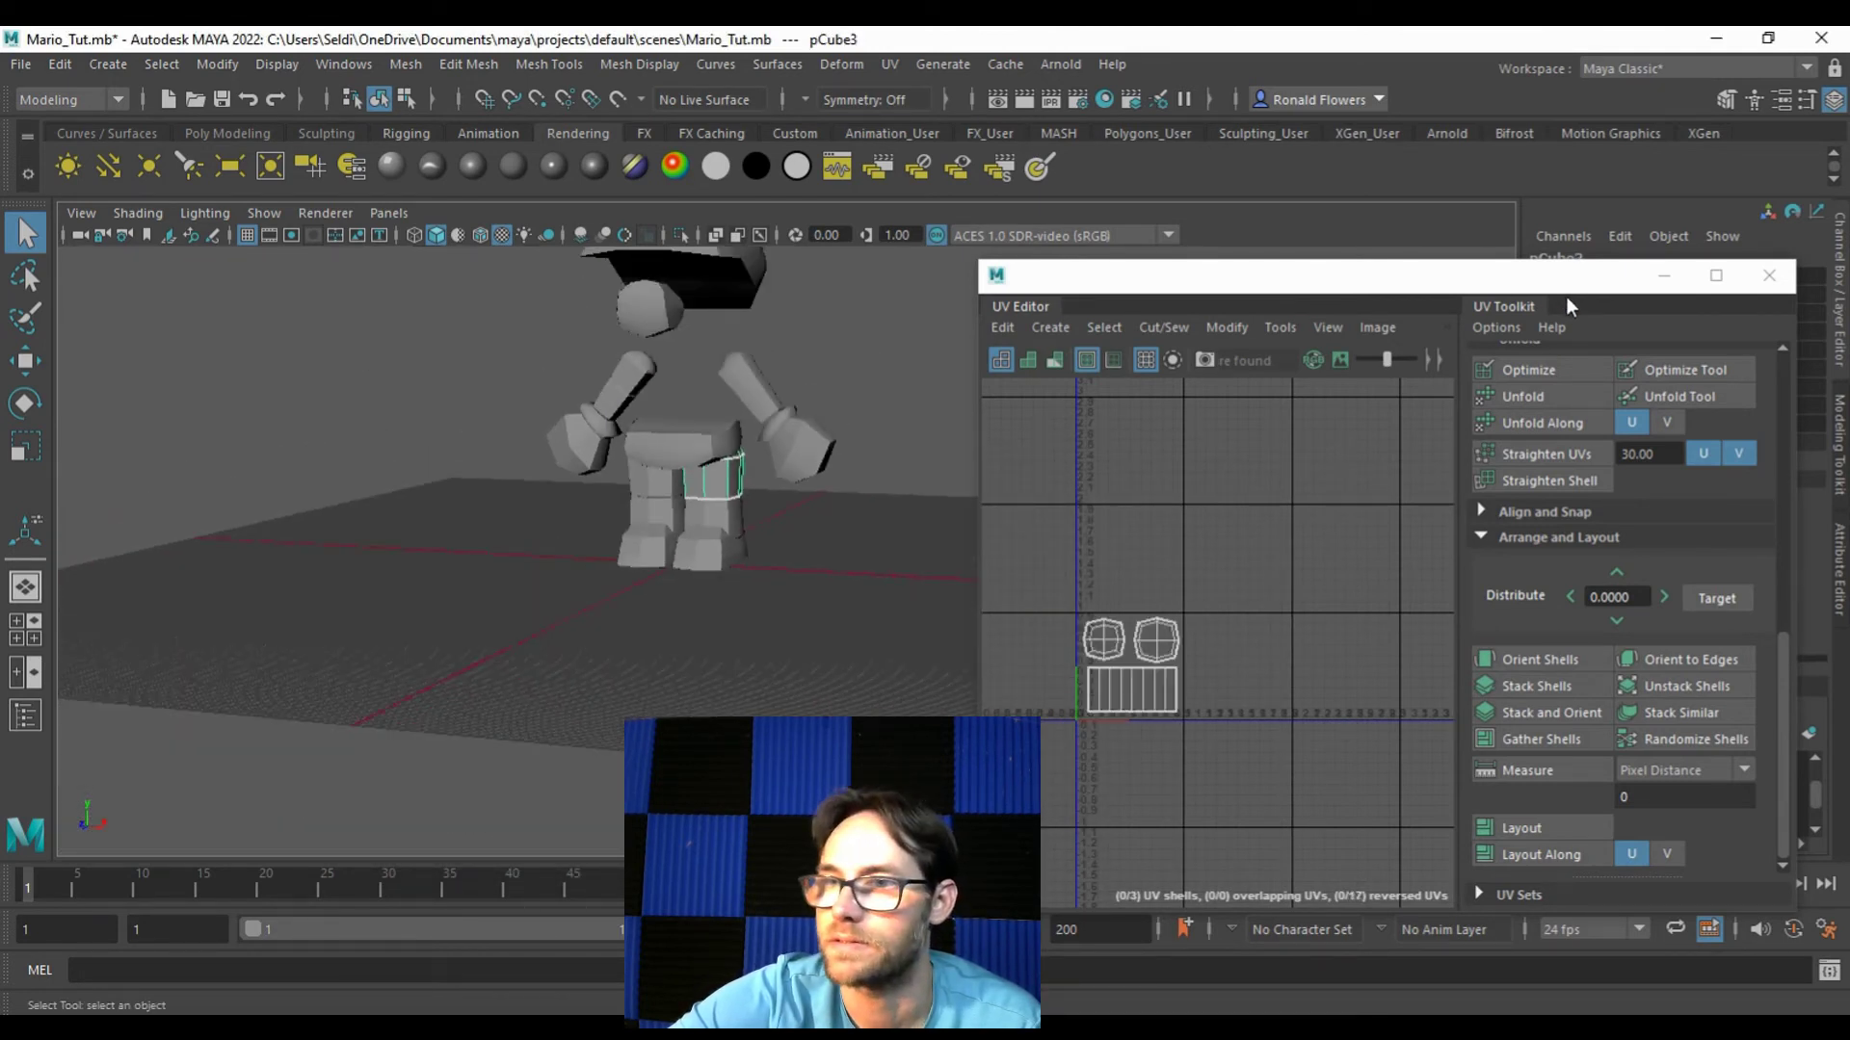
Step: Minimize the UV Editor, hide the Hat layer and Mario reference images, show Torso
click(1664, 276)
scroll(1606, 790, up, 3)
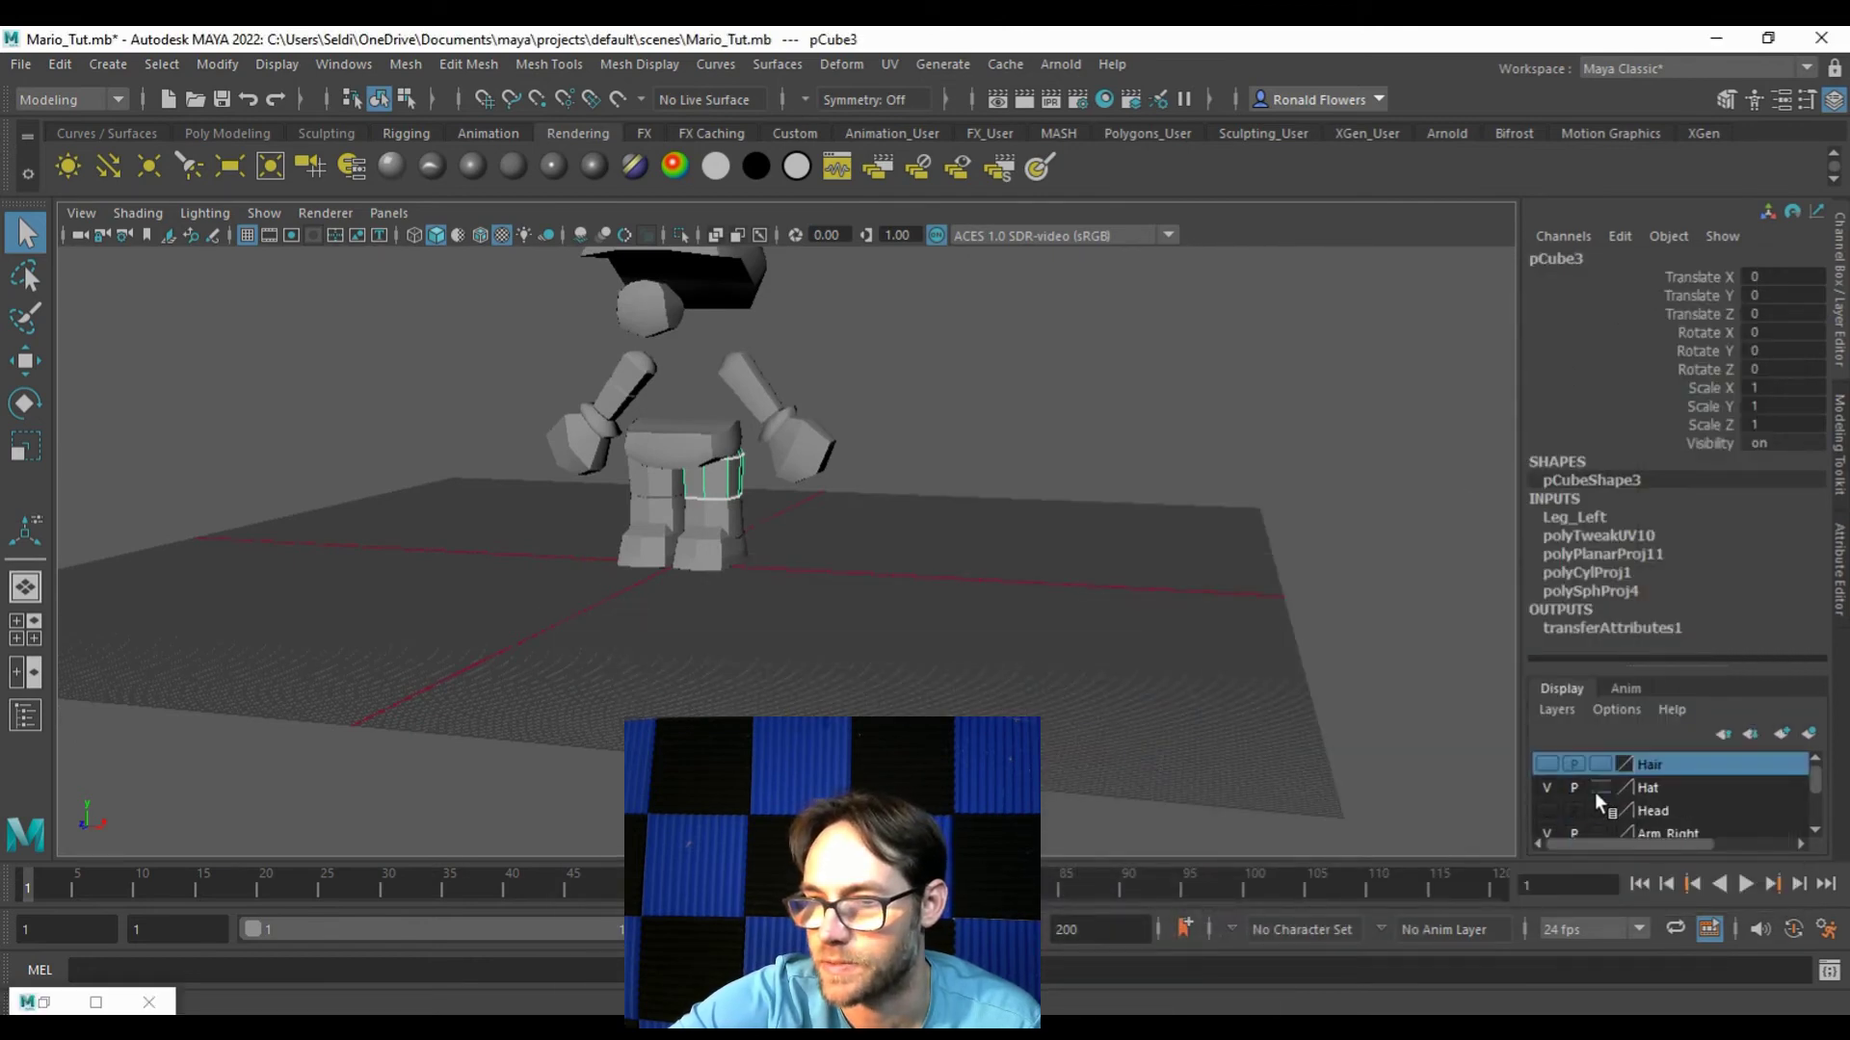
click(1546, 787)
click(1546, 810)
scroll(1551, 799, down, 3)
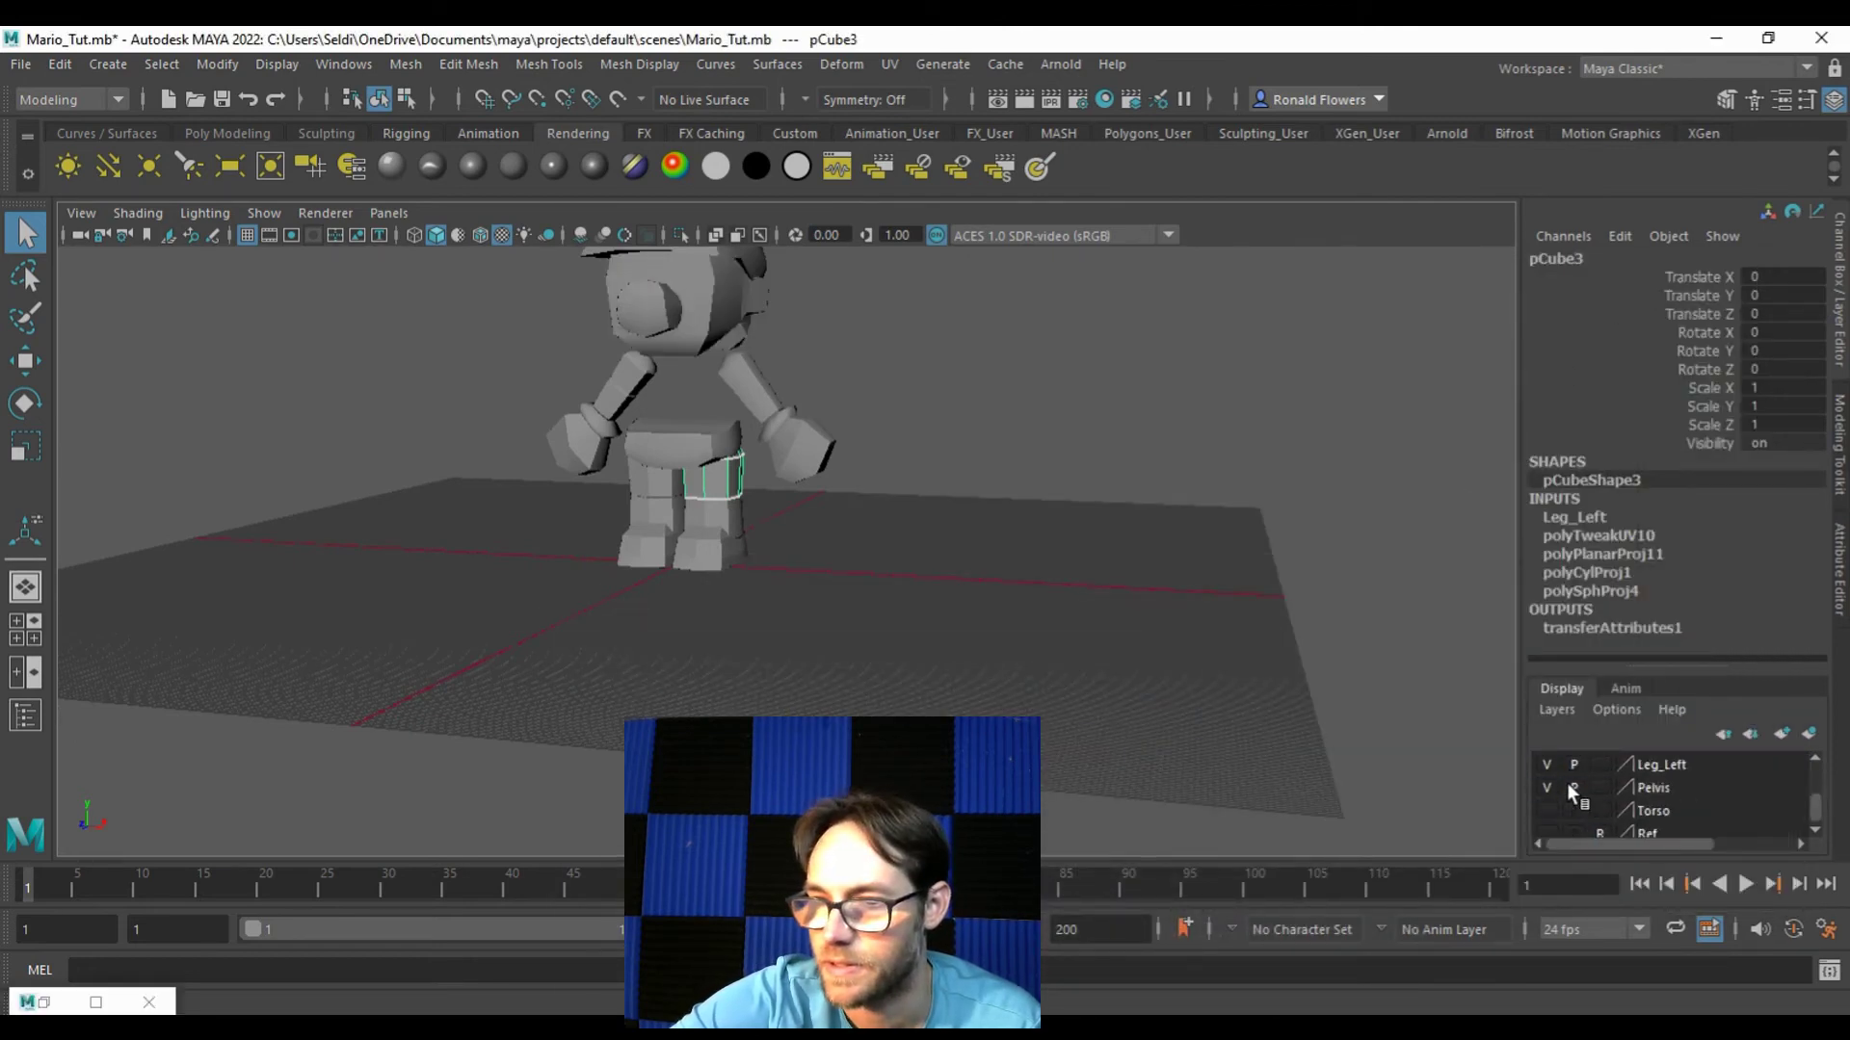
click(1546, 810)
click(1545, 830)
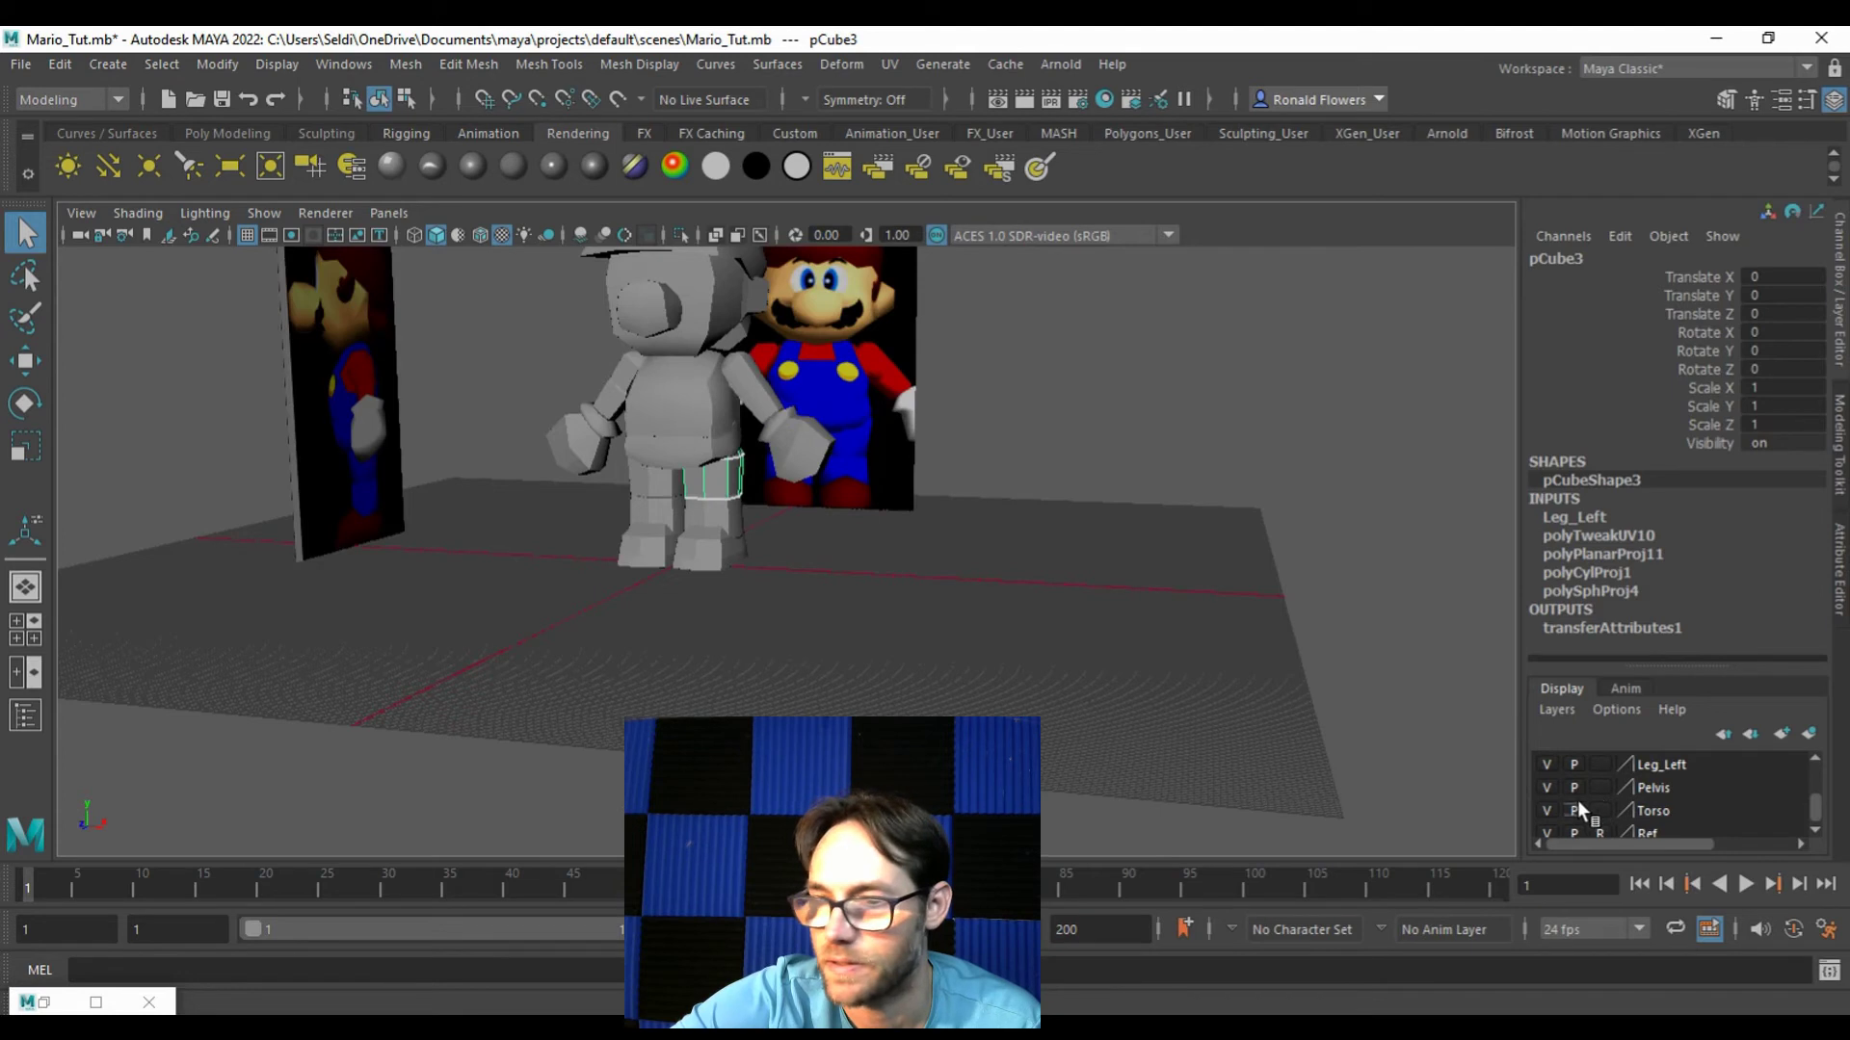
click(1547, 826)
Step: Show the Hair layer, select all of Mario's meshes, and delete their construction history
alt+drag(1241, 690, 957, 586)
click(958, 574)
drag(424, 302, 992, 838)
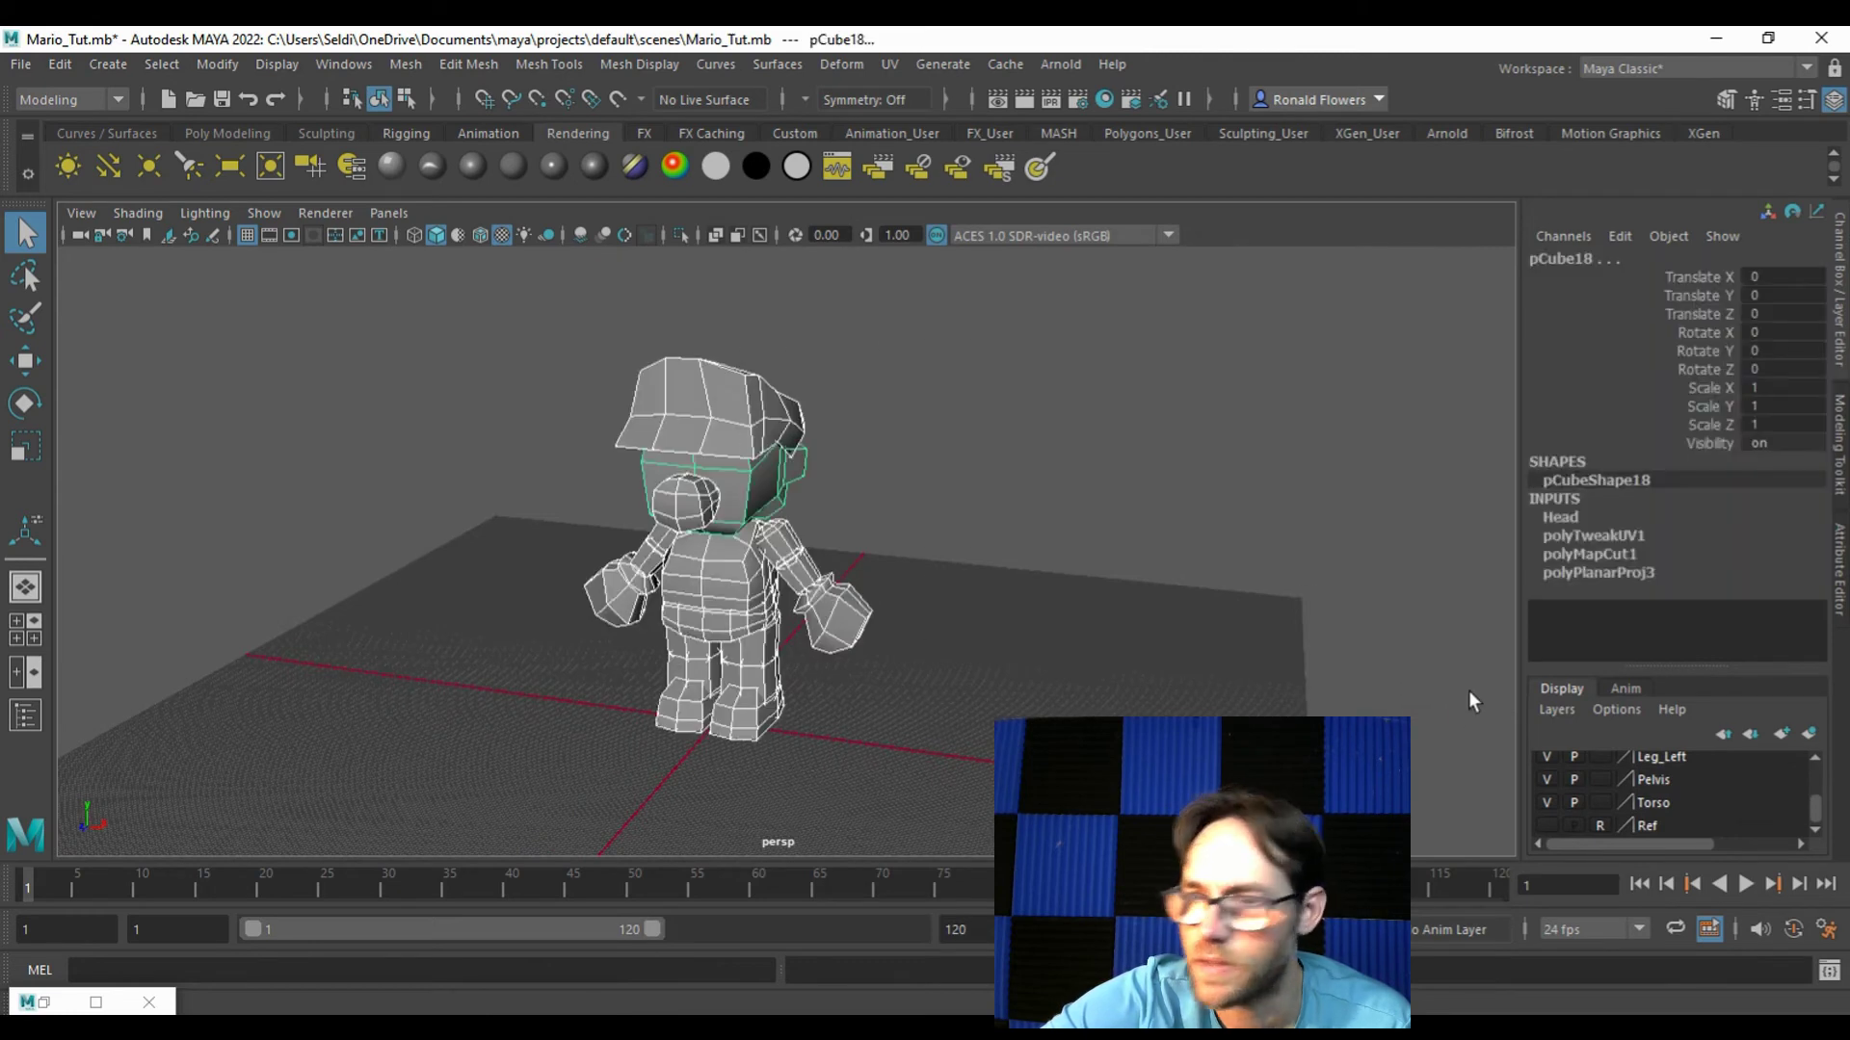
scroll(1732, 807, up, 5)
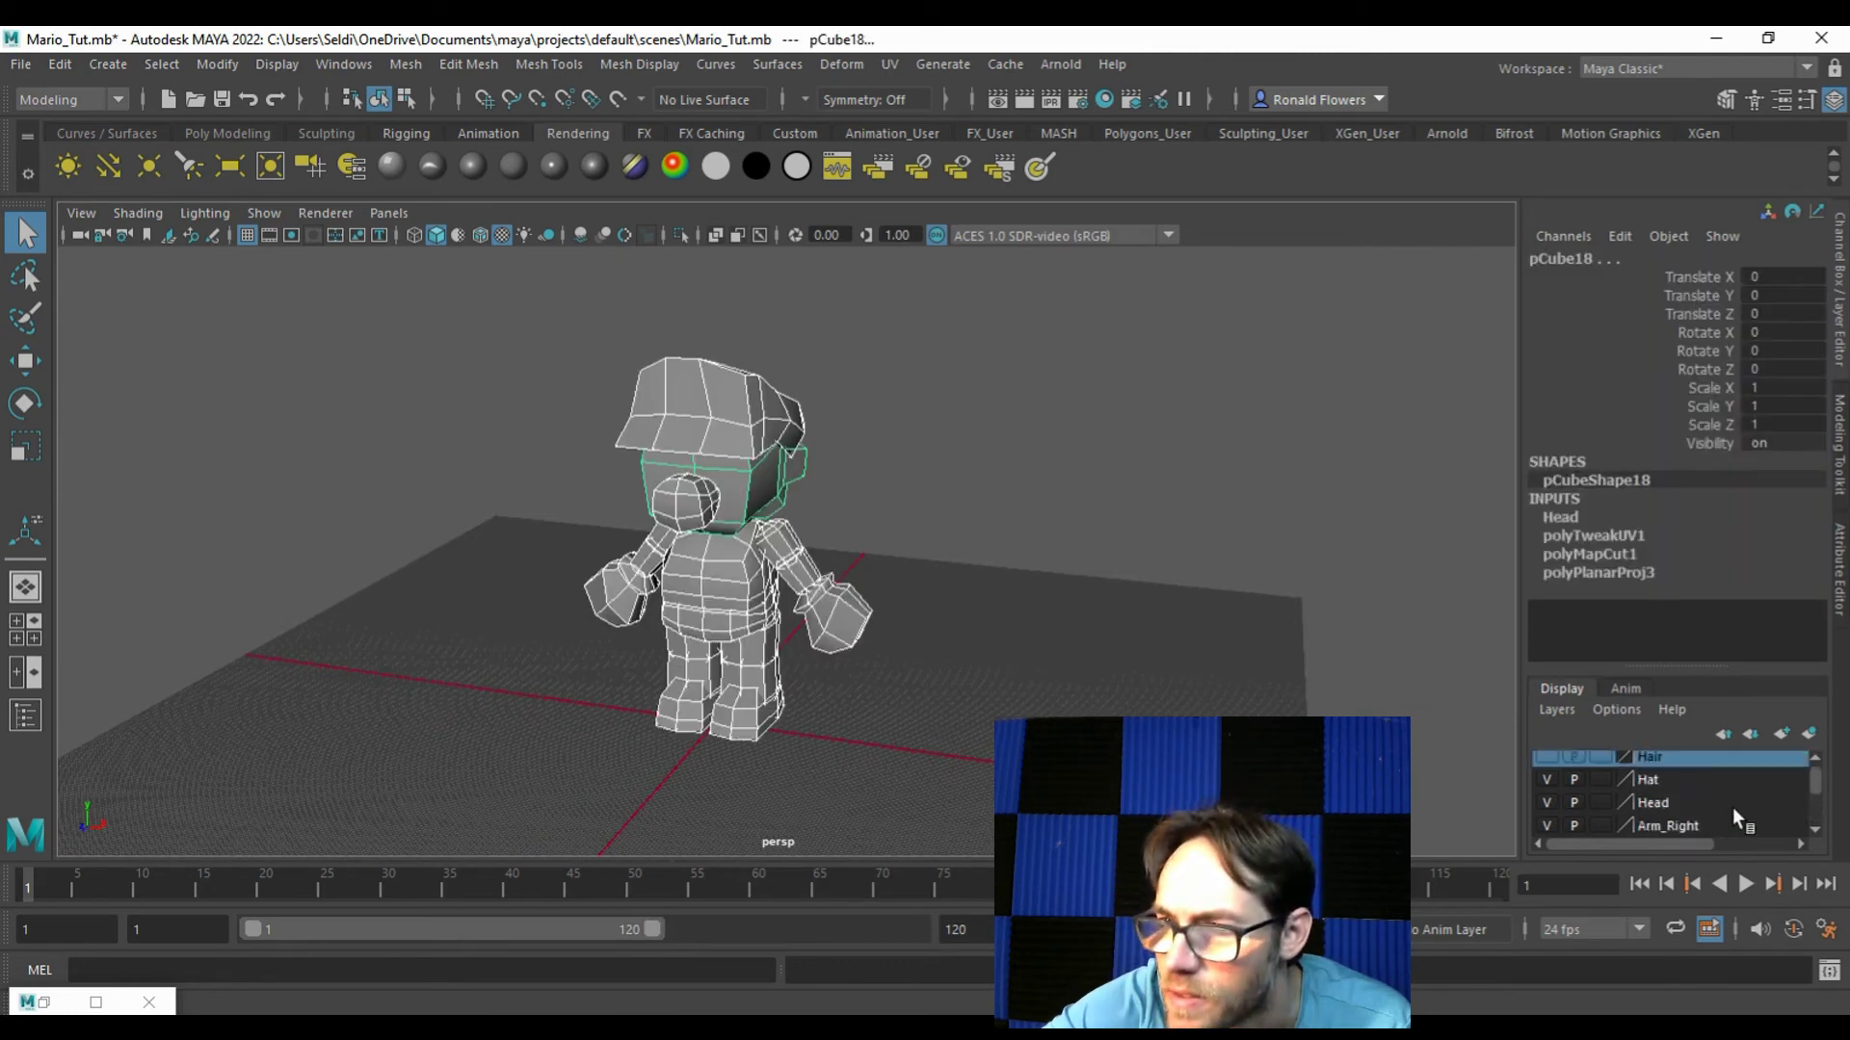
click(1542, 766)
drag(524, 371, 977, 814)
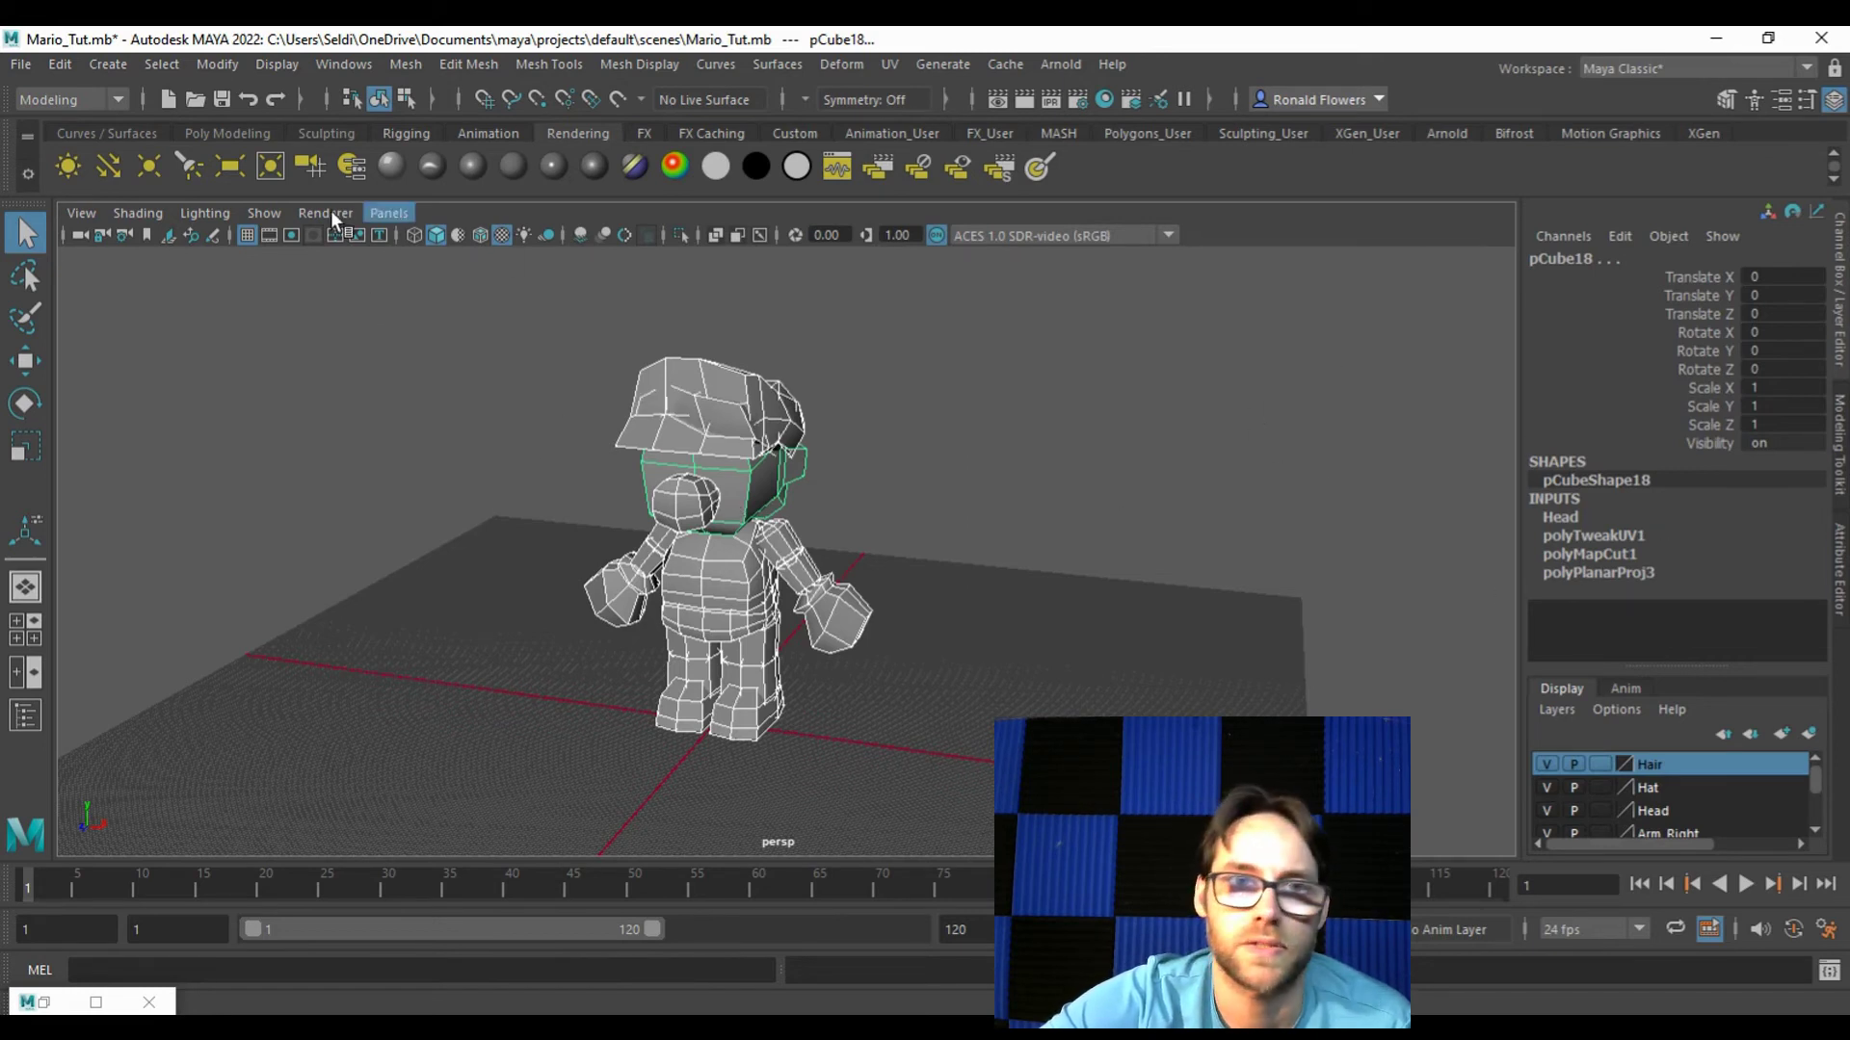
click(60, 63)
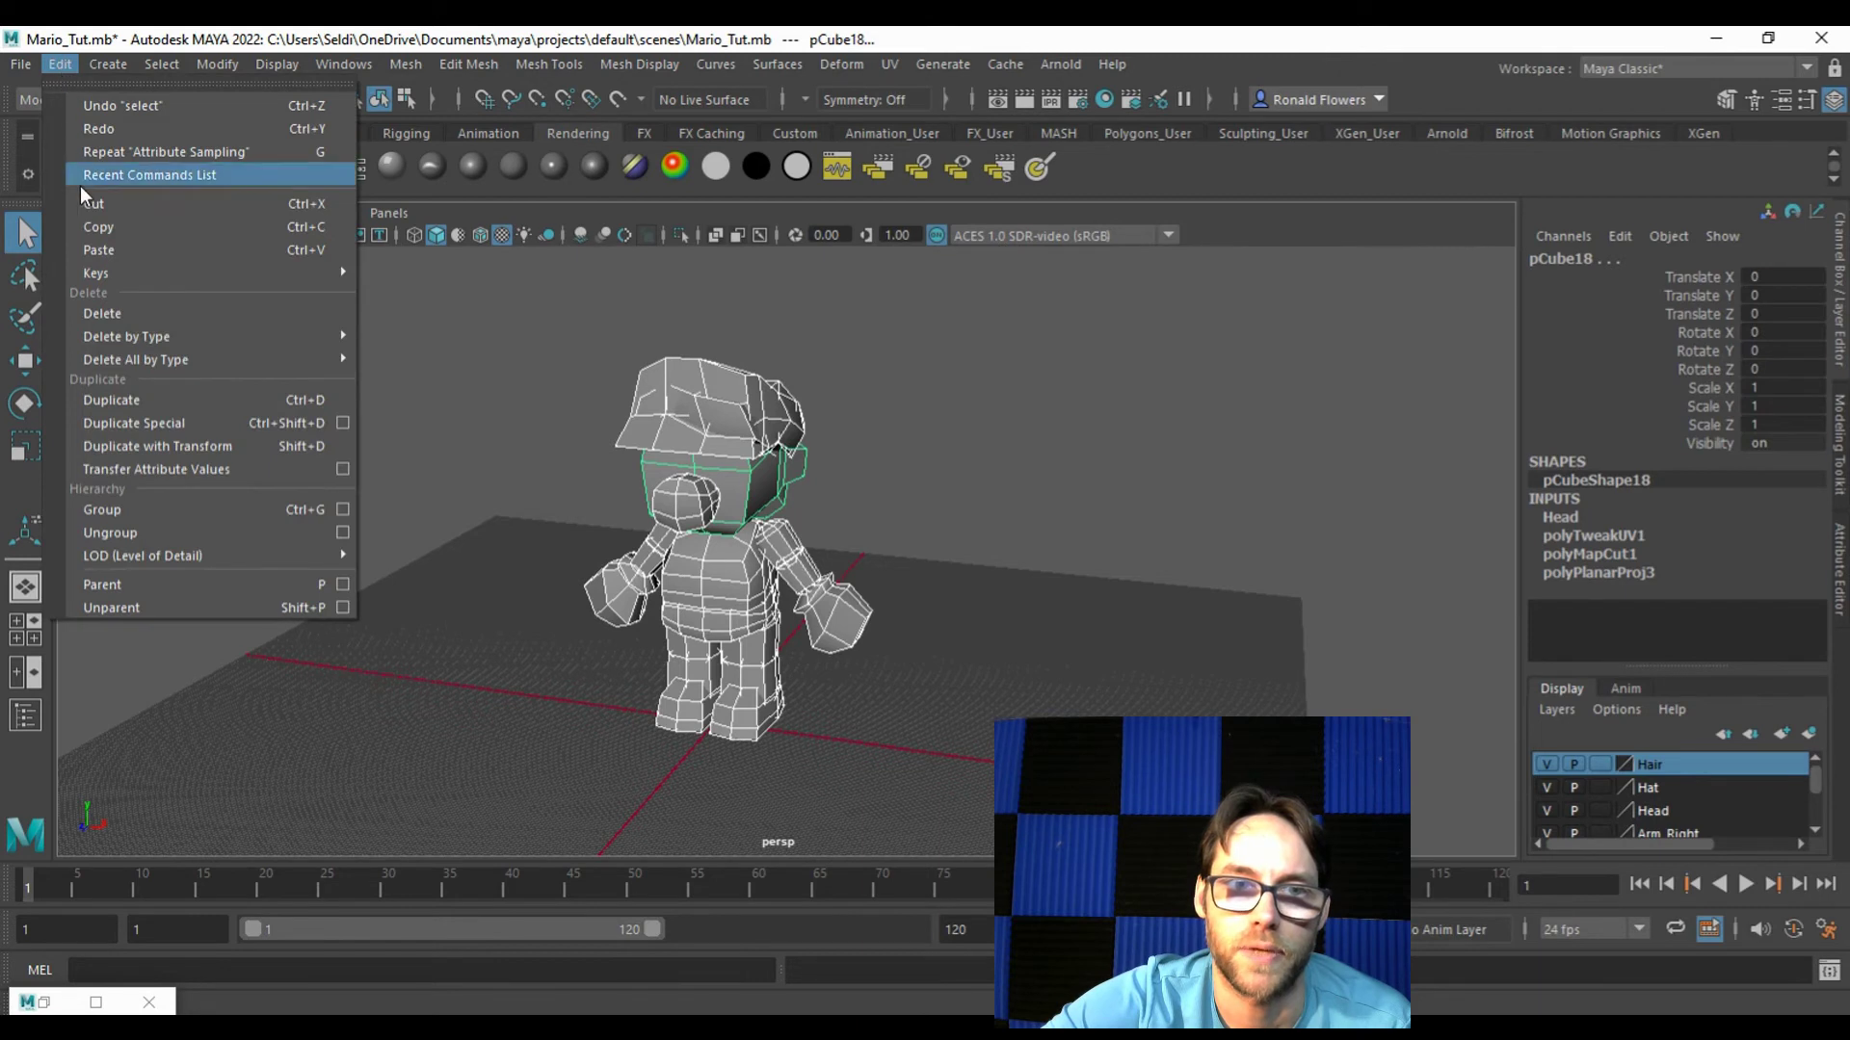
mouse_move(280, 339)
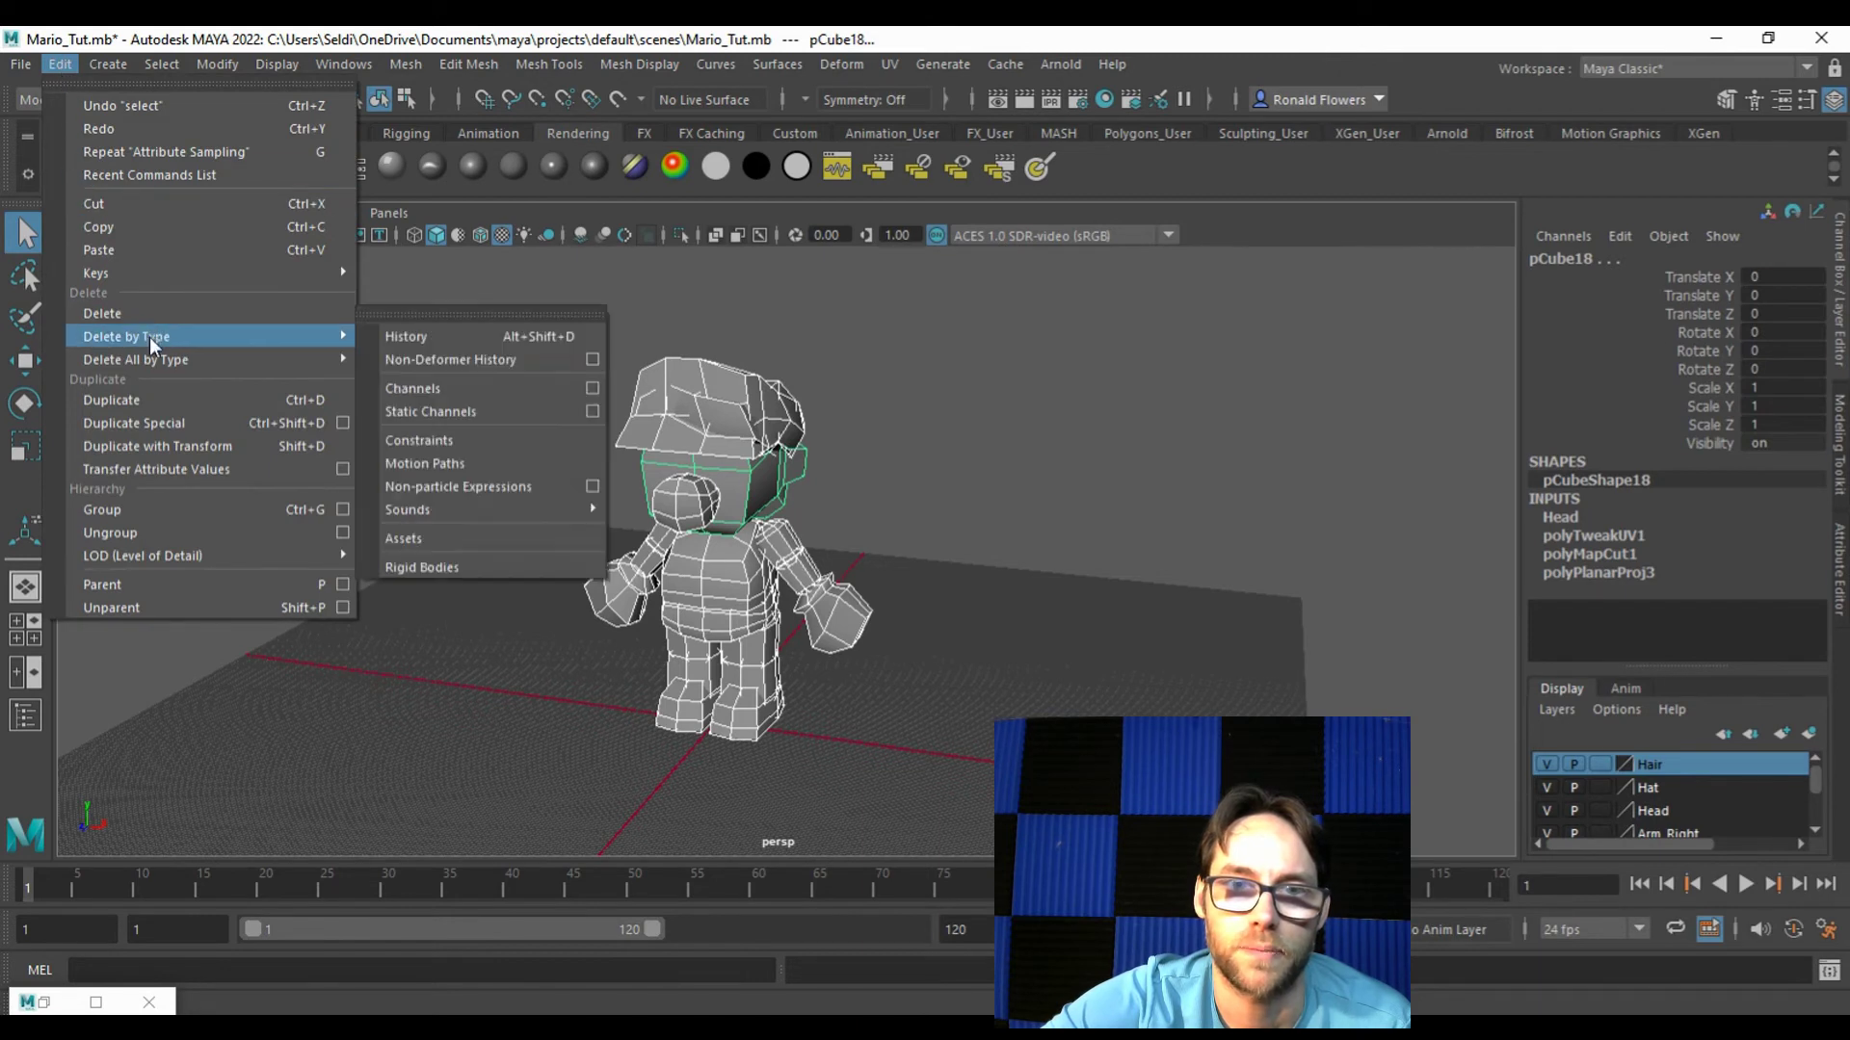
click(426, 337)
click(936, 622)
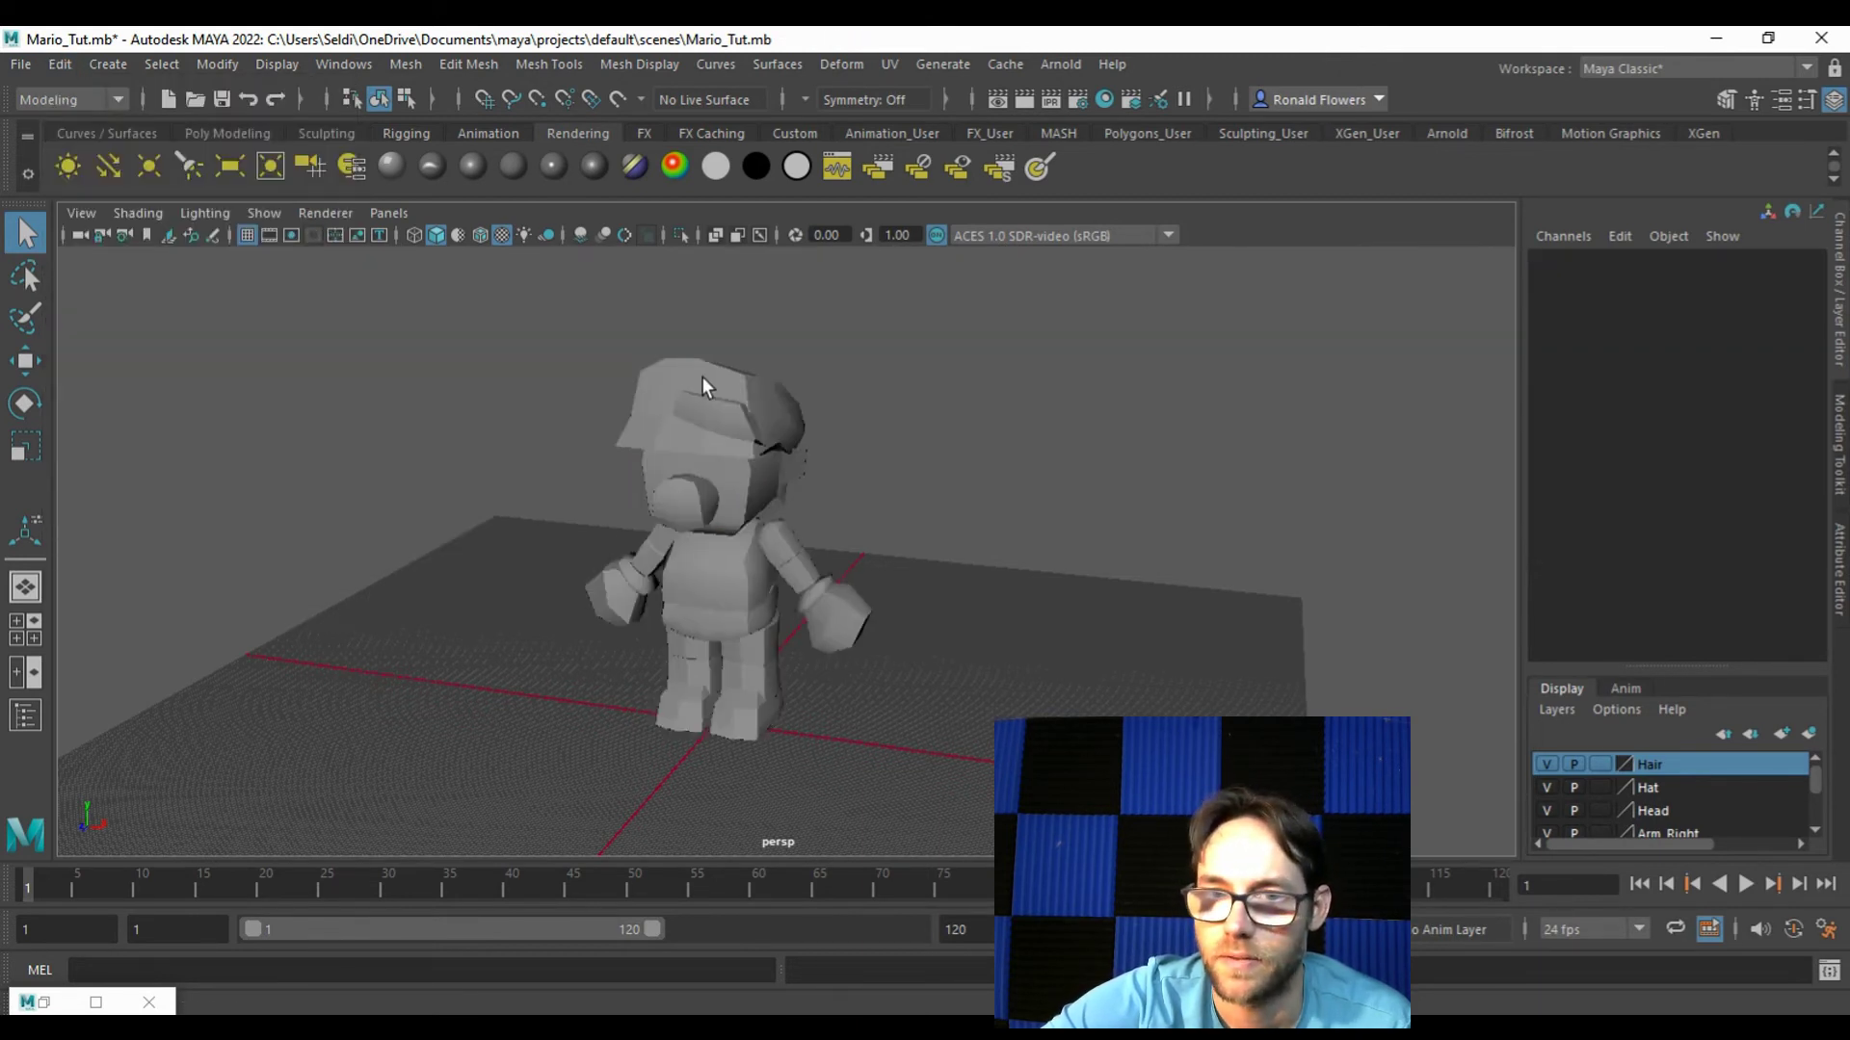
Step: Select the hair and head meshes and restore the UV Editor window
click(717, 414)
click(736, 521)
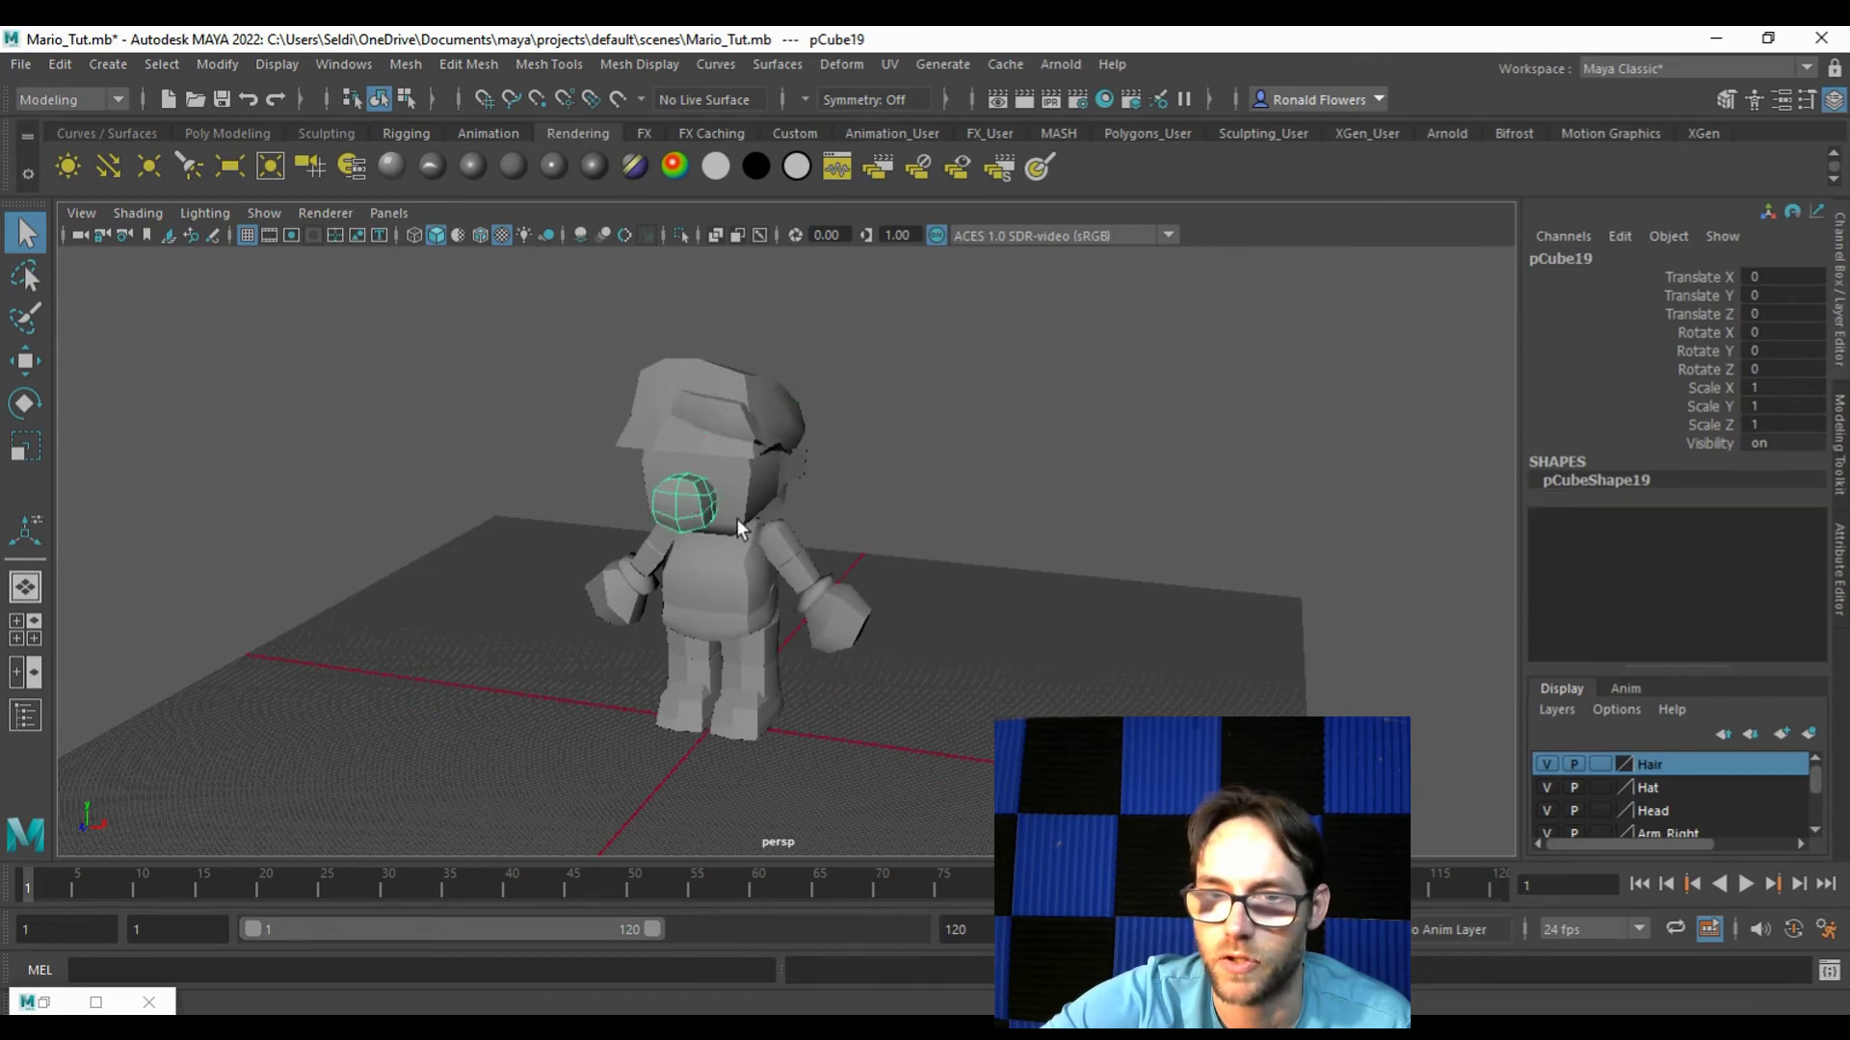
click(54, 996)
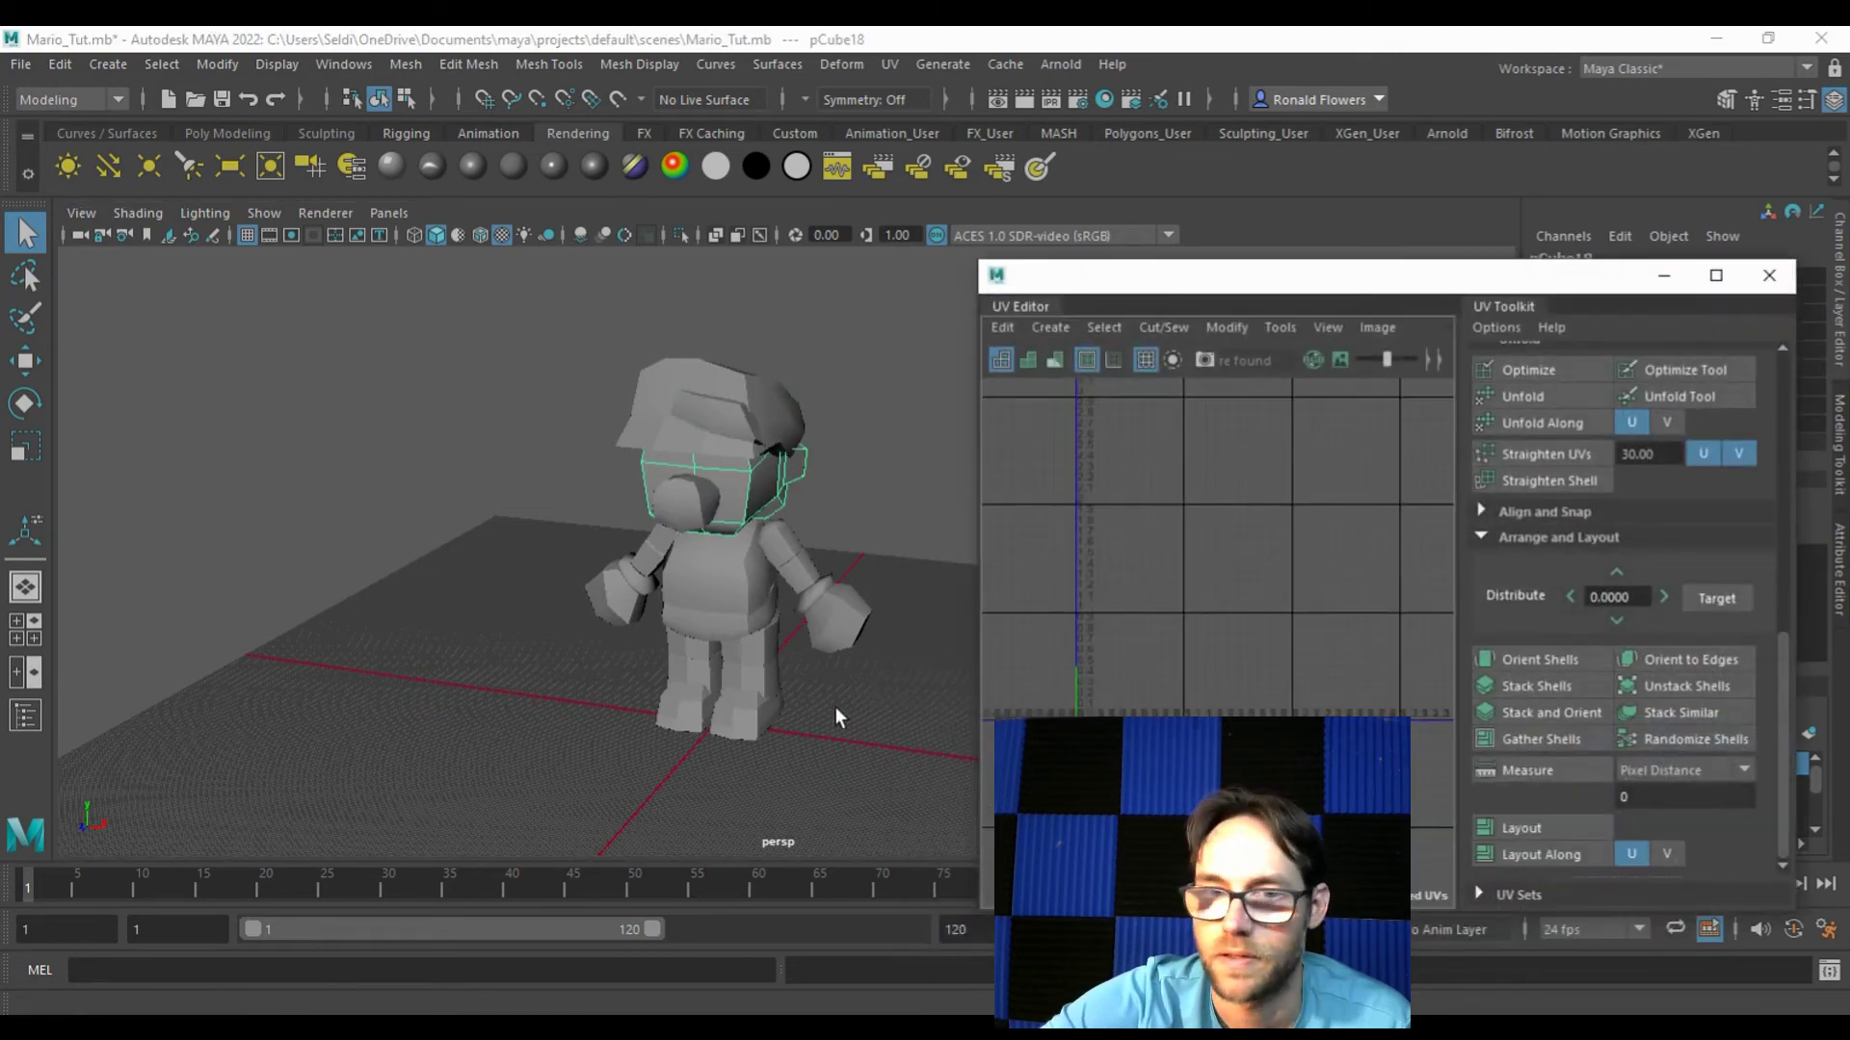
click(709, 435)
Step: Check the UVs of the nose, head, torso and belt/pants in the UV Editor
click(678, 520)
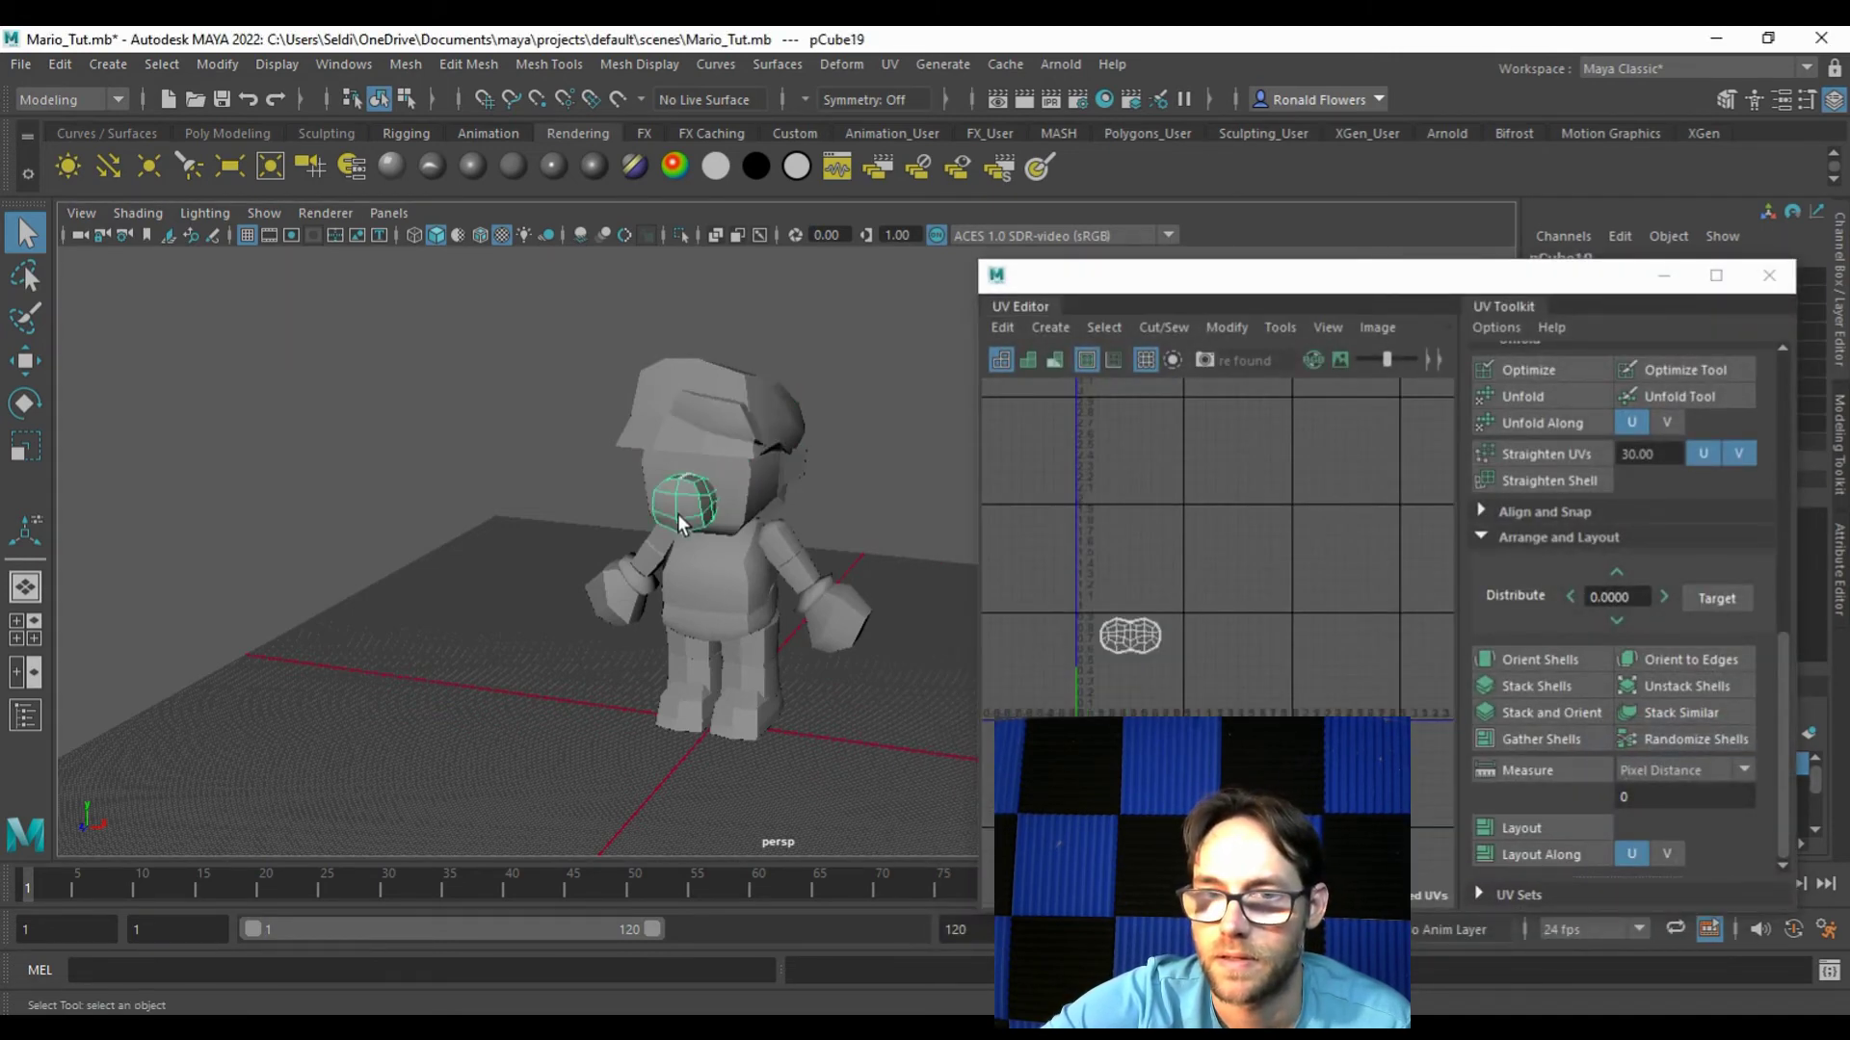
click(751, 500)
click(721, 587)
click(680, 657)
drag(1073, 286, 939, 292)
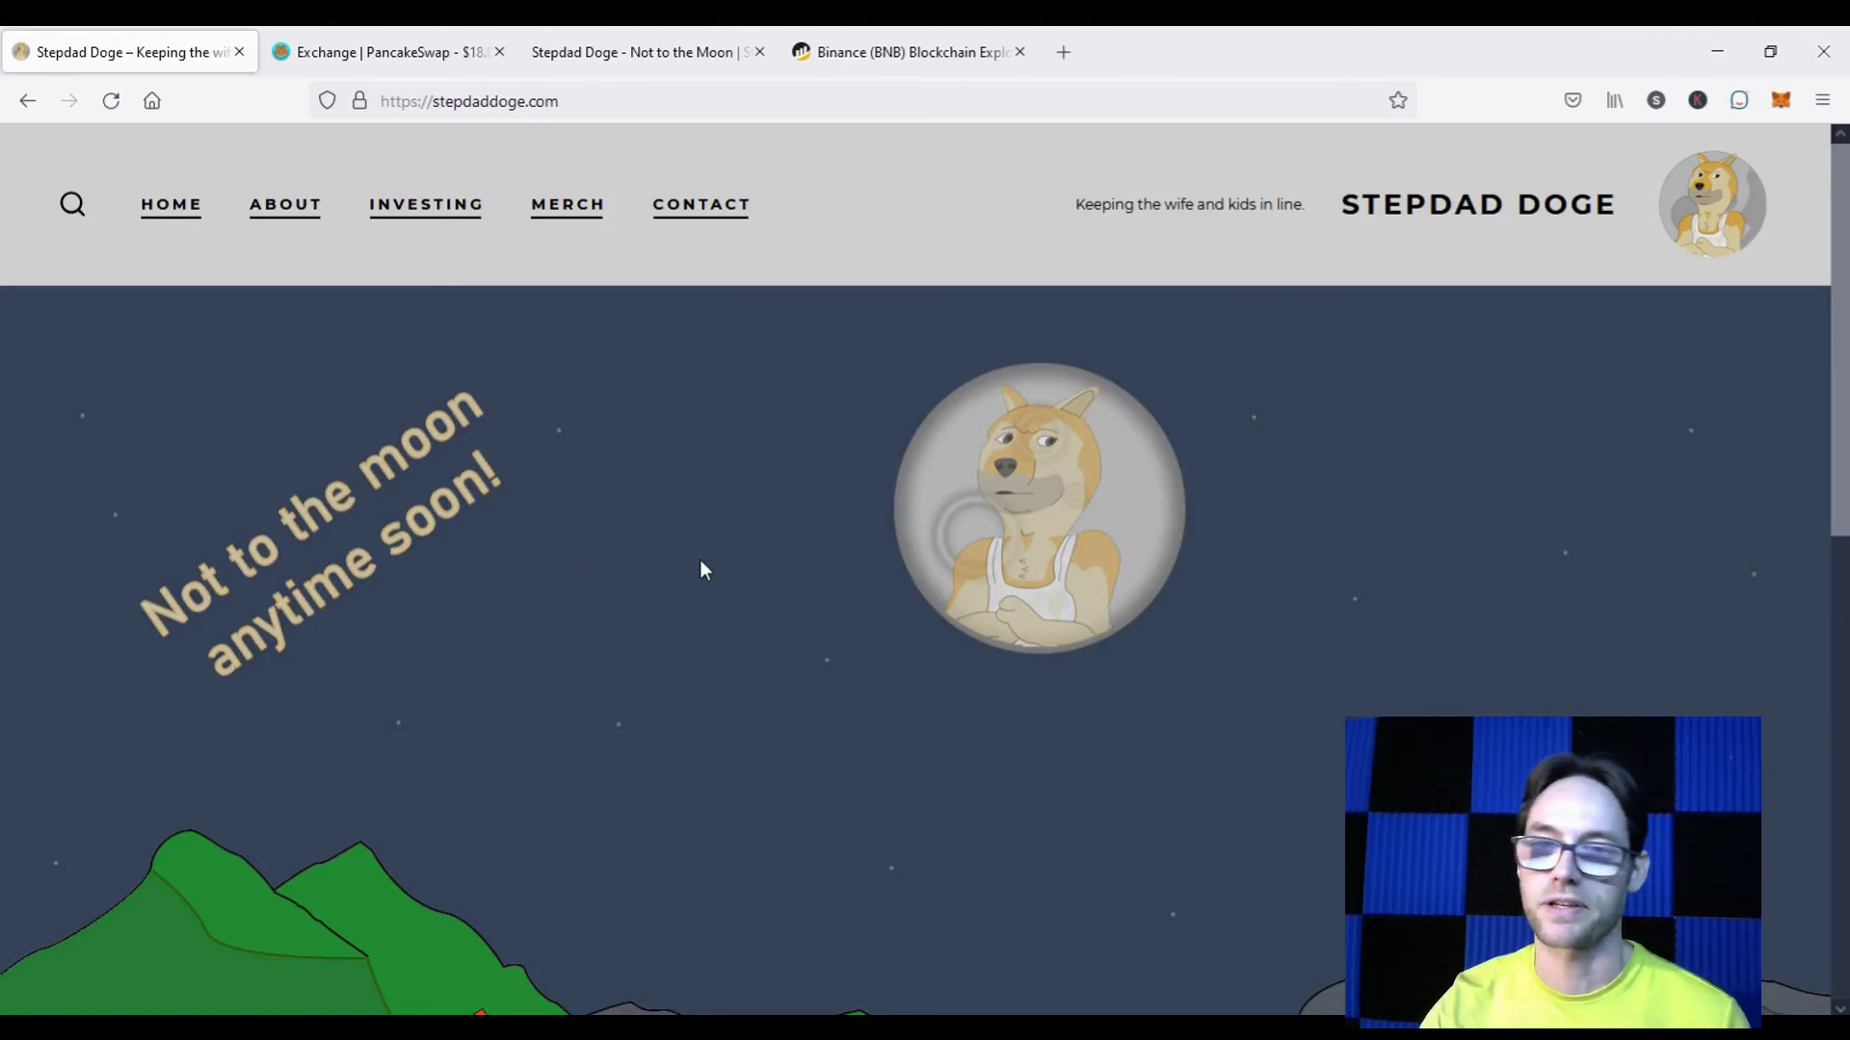
Step: Scroll the home page, highlight the 'Keeping the wife and kids in line' tagline, then go to About
scroll(703, 571, down, 2)
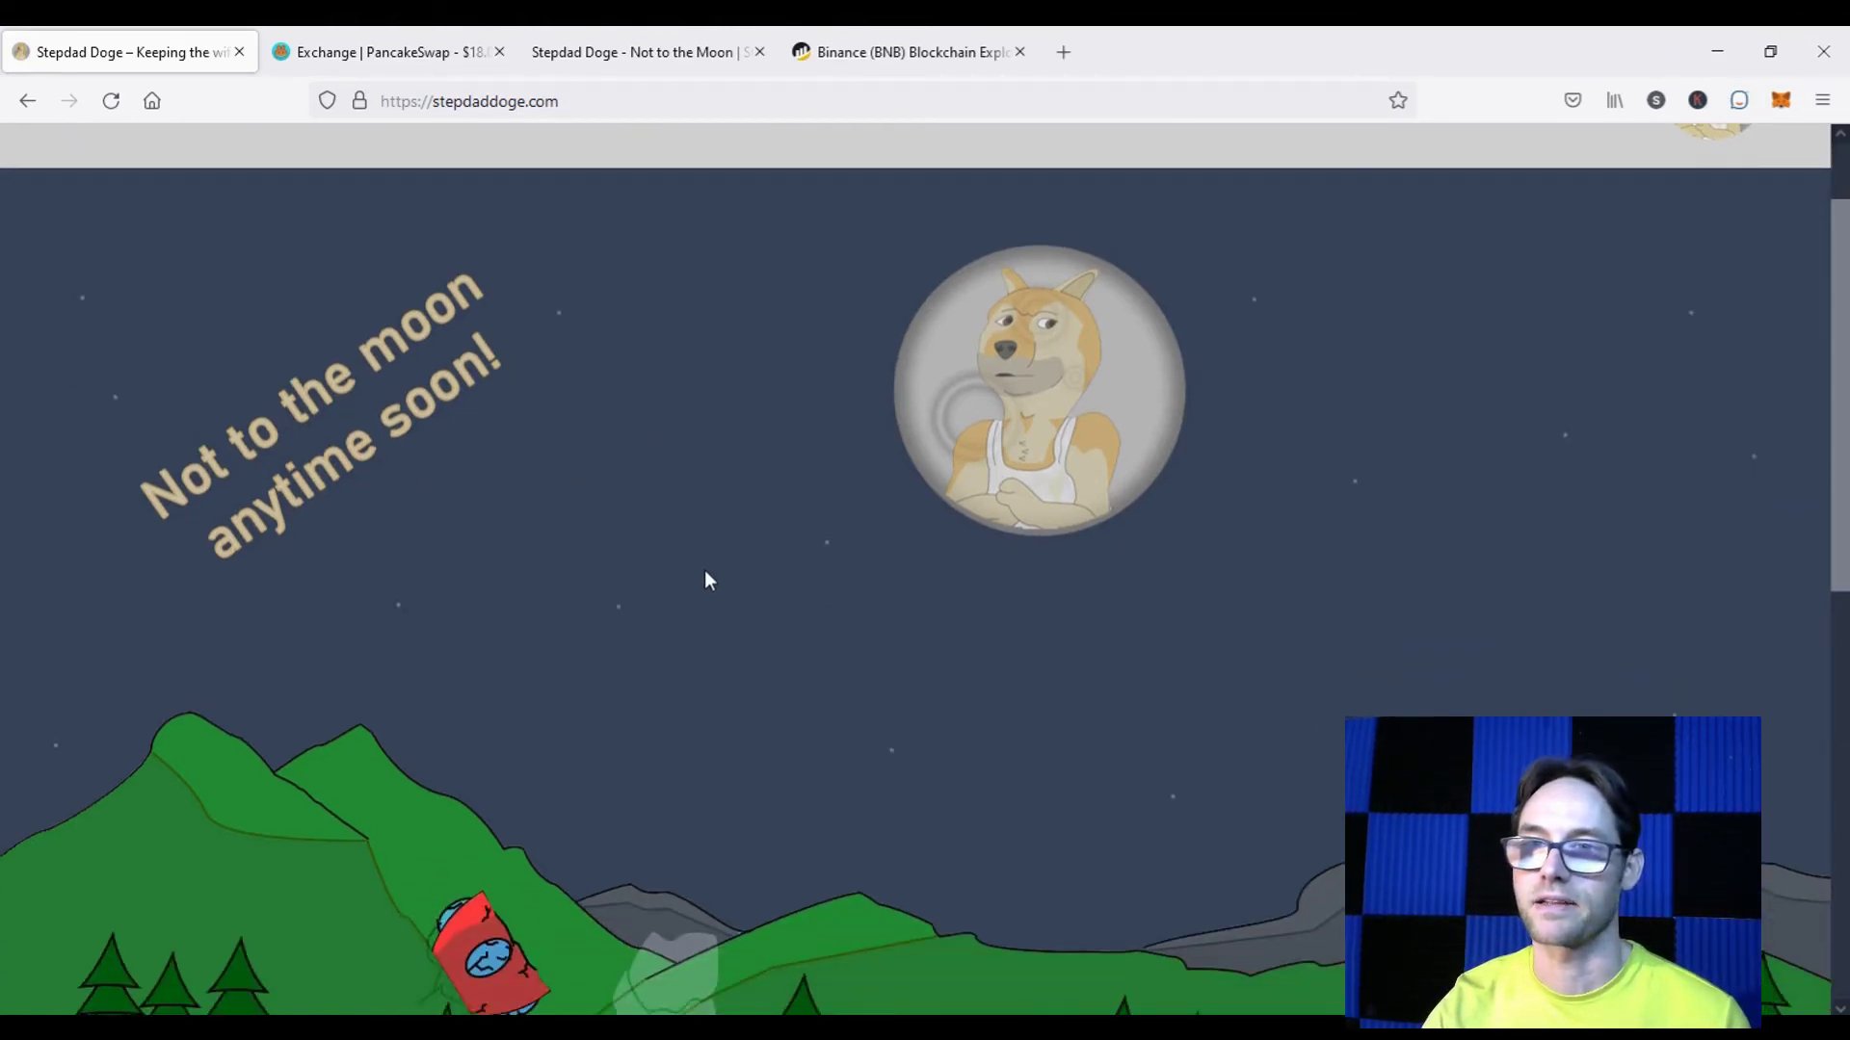
scroll(704, 570, up, 2)
drag(1113, 205, 1322, 220)
scroll(1156, 557, down, 2)
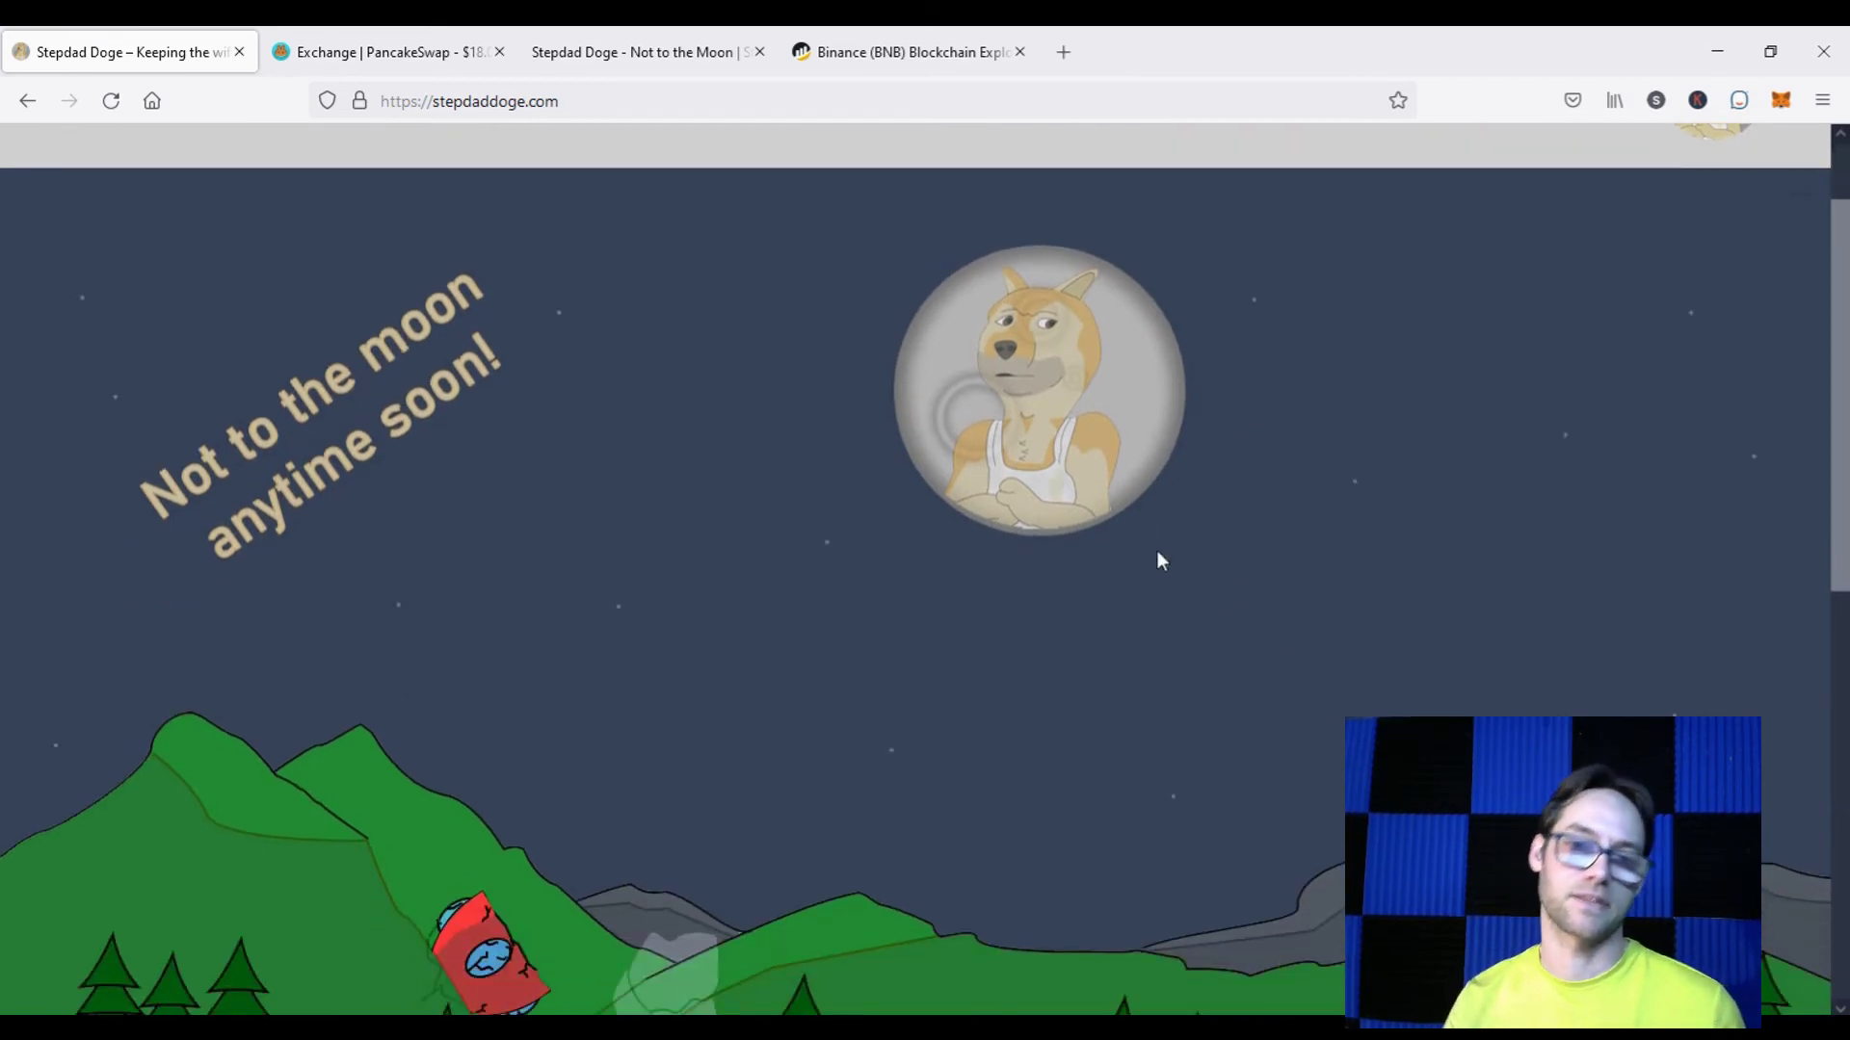
scroll(1243, 626, up, 1)
scroll(1156, 583, up, 1)
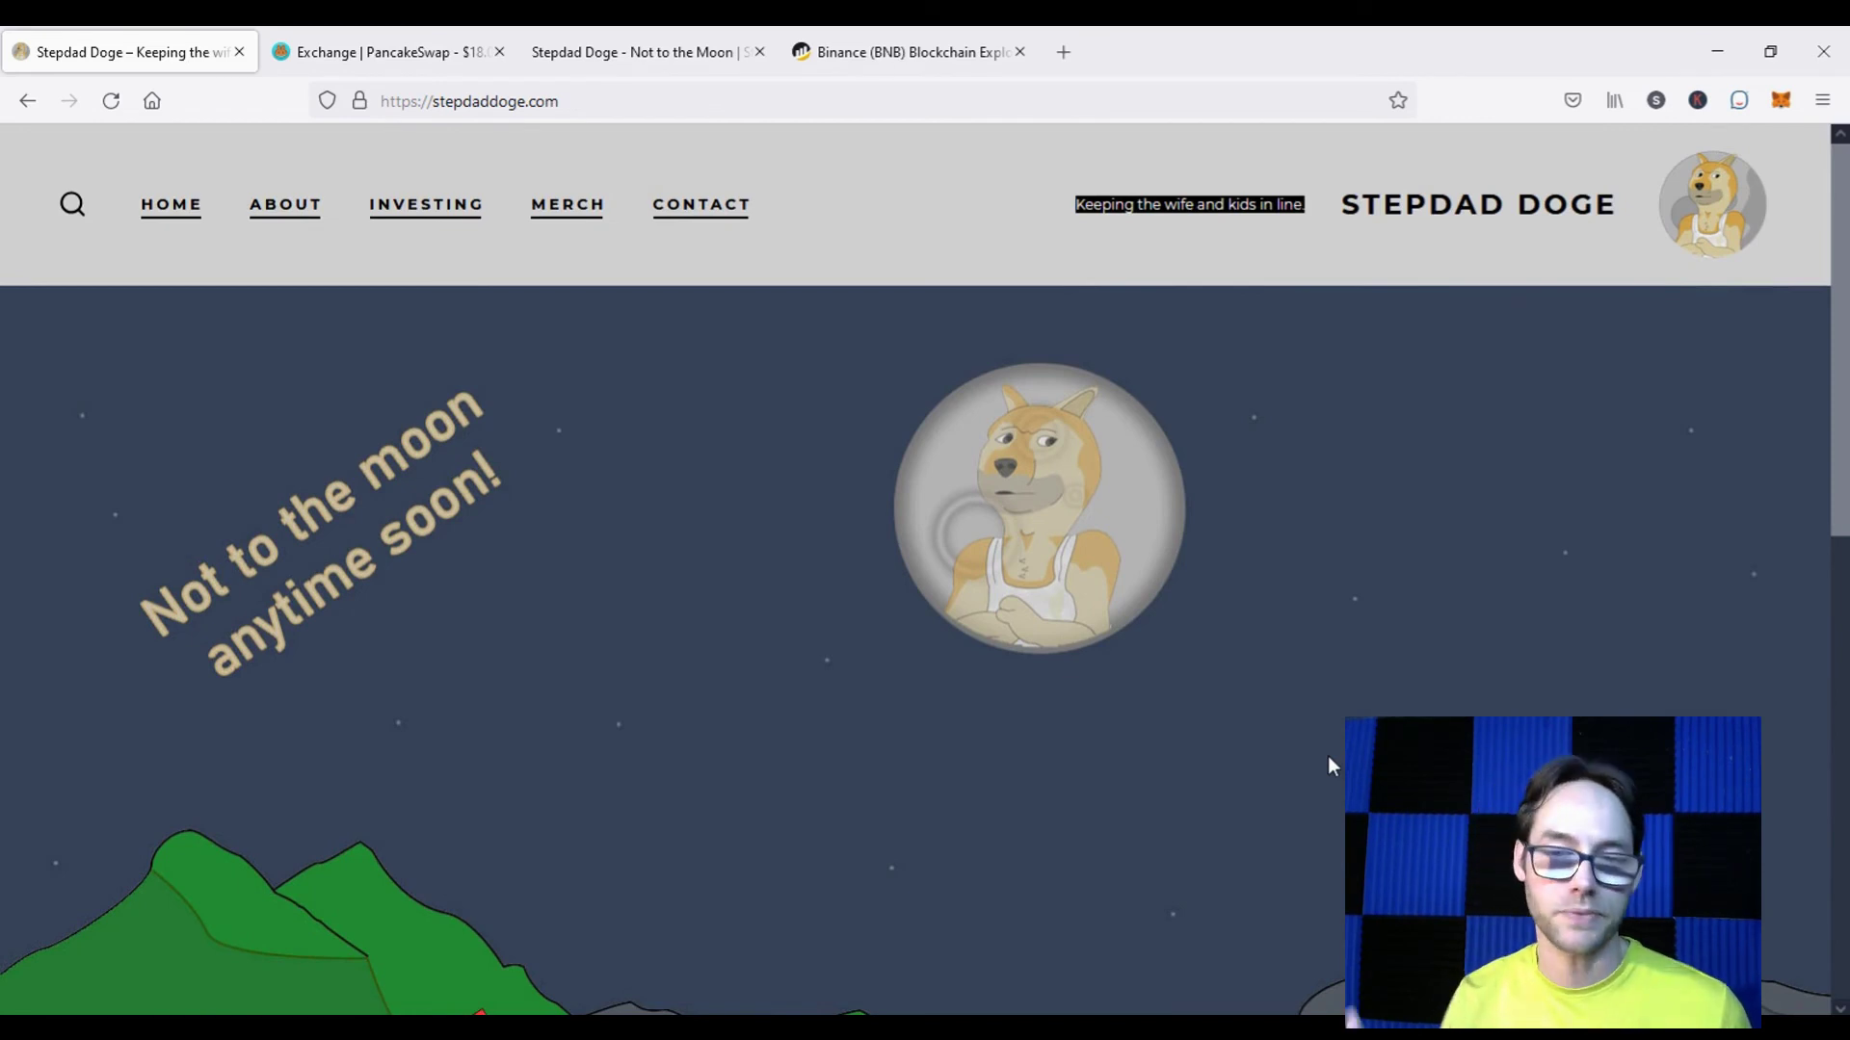
click(954, 758)
scroll(964, 752, down, 3)
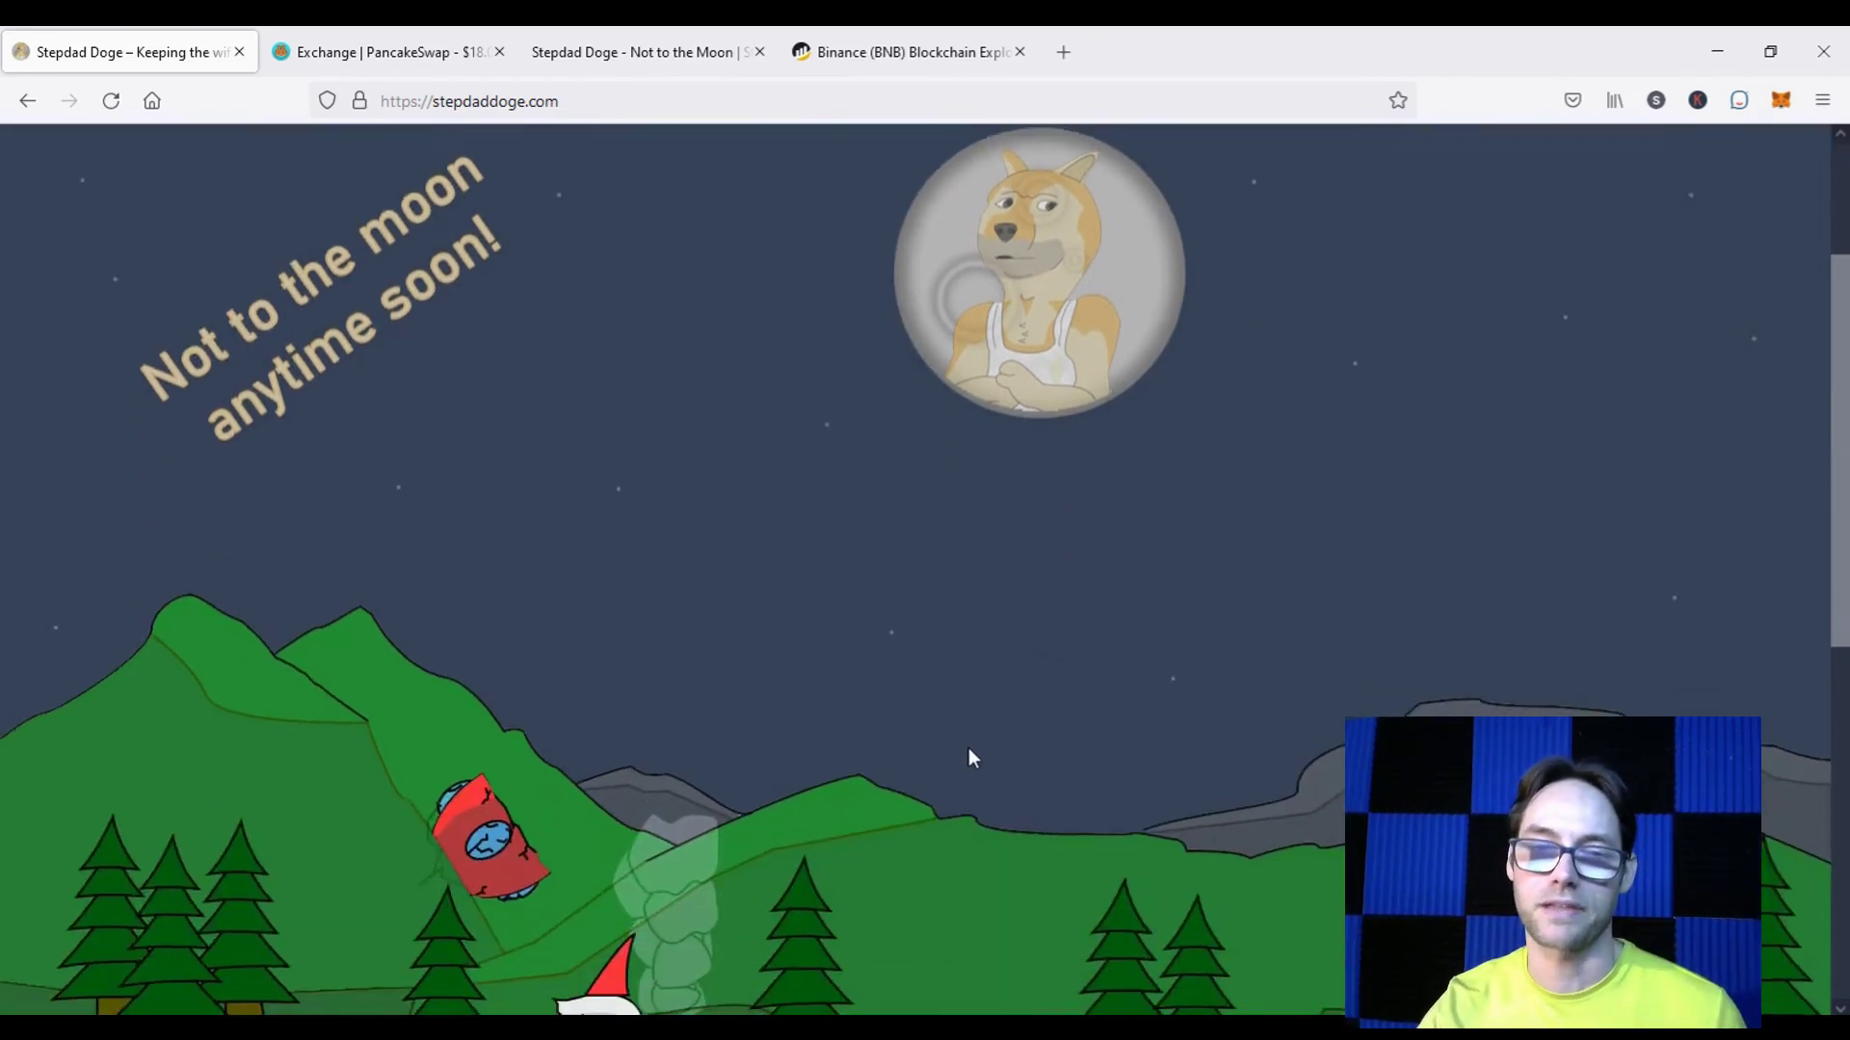
scroll(1004, 732, down, 3)
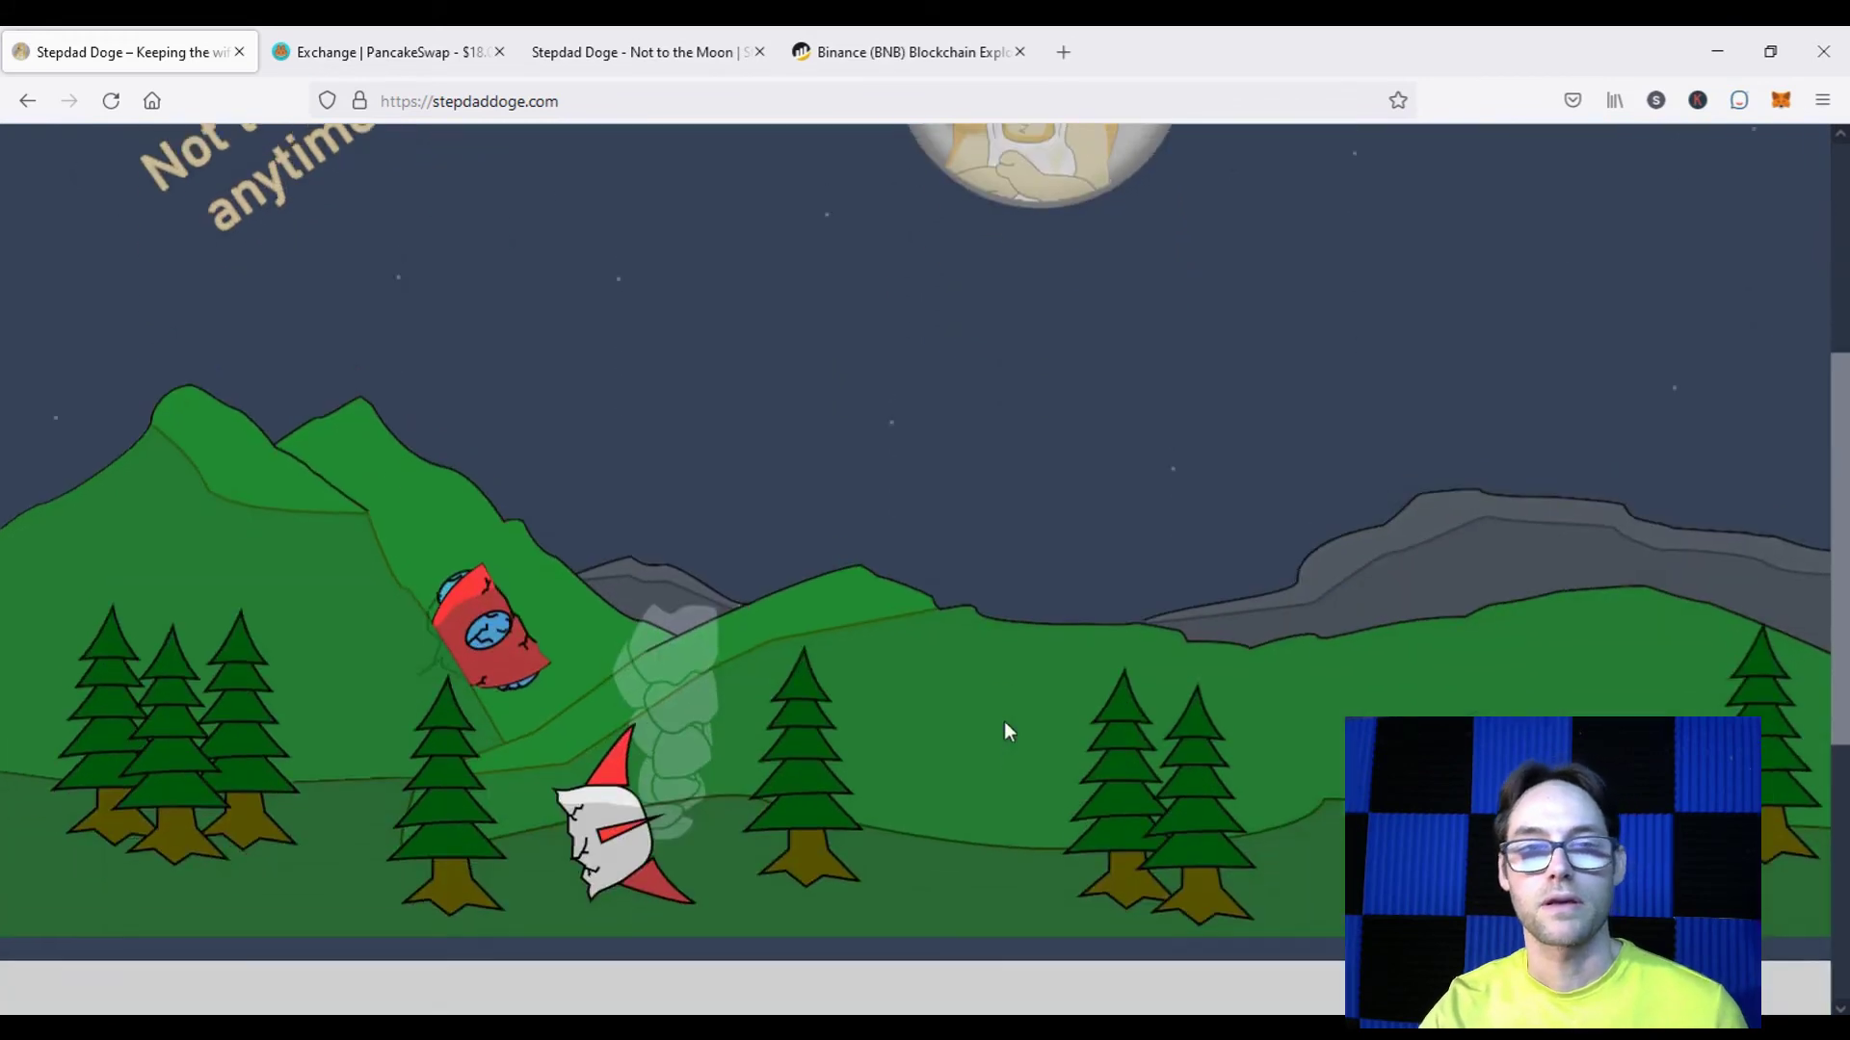
scroll(963, 725, up, 5)
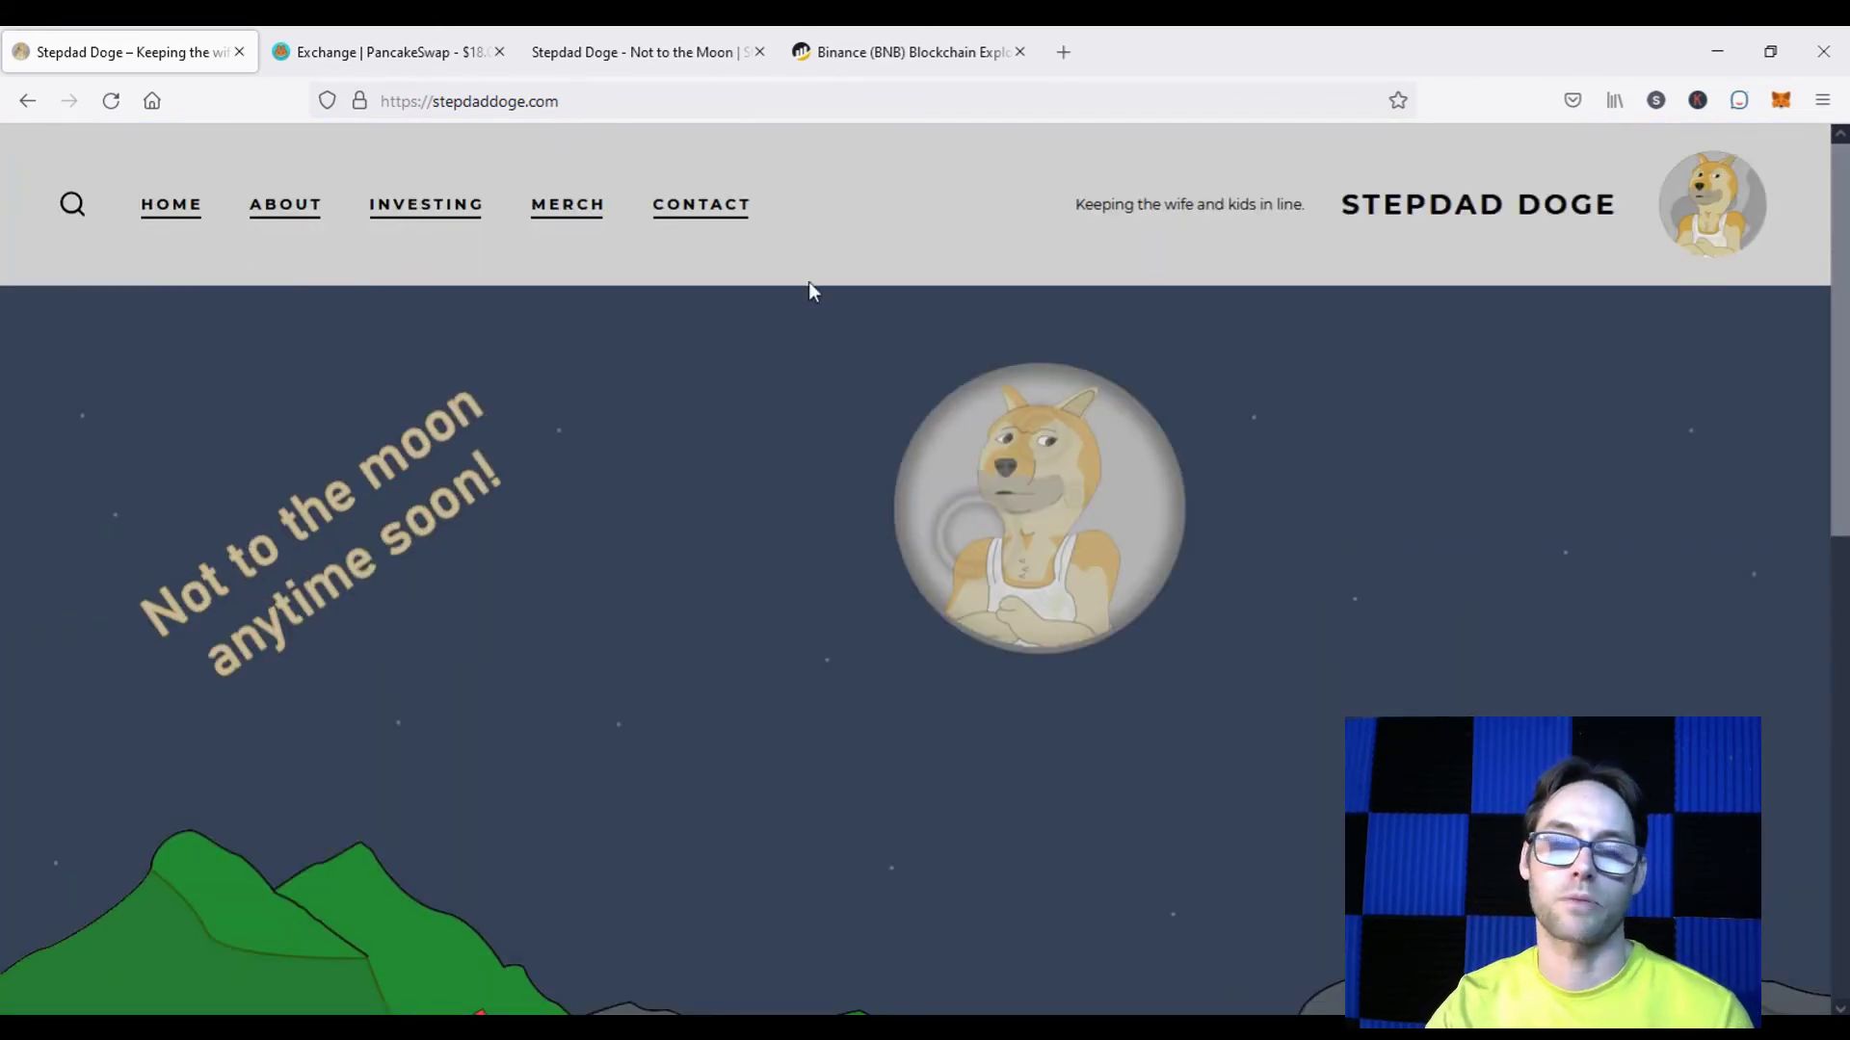
click(289, 227)
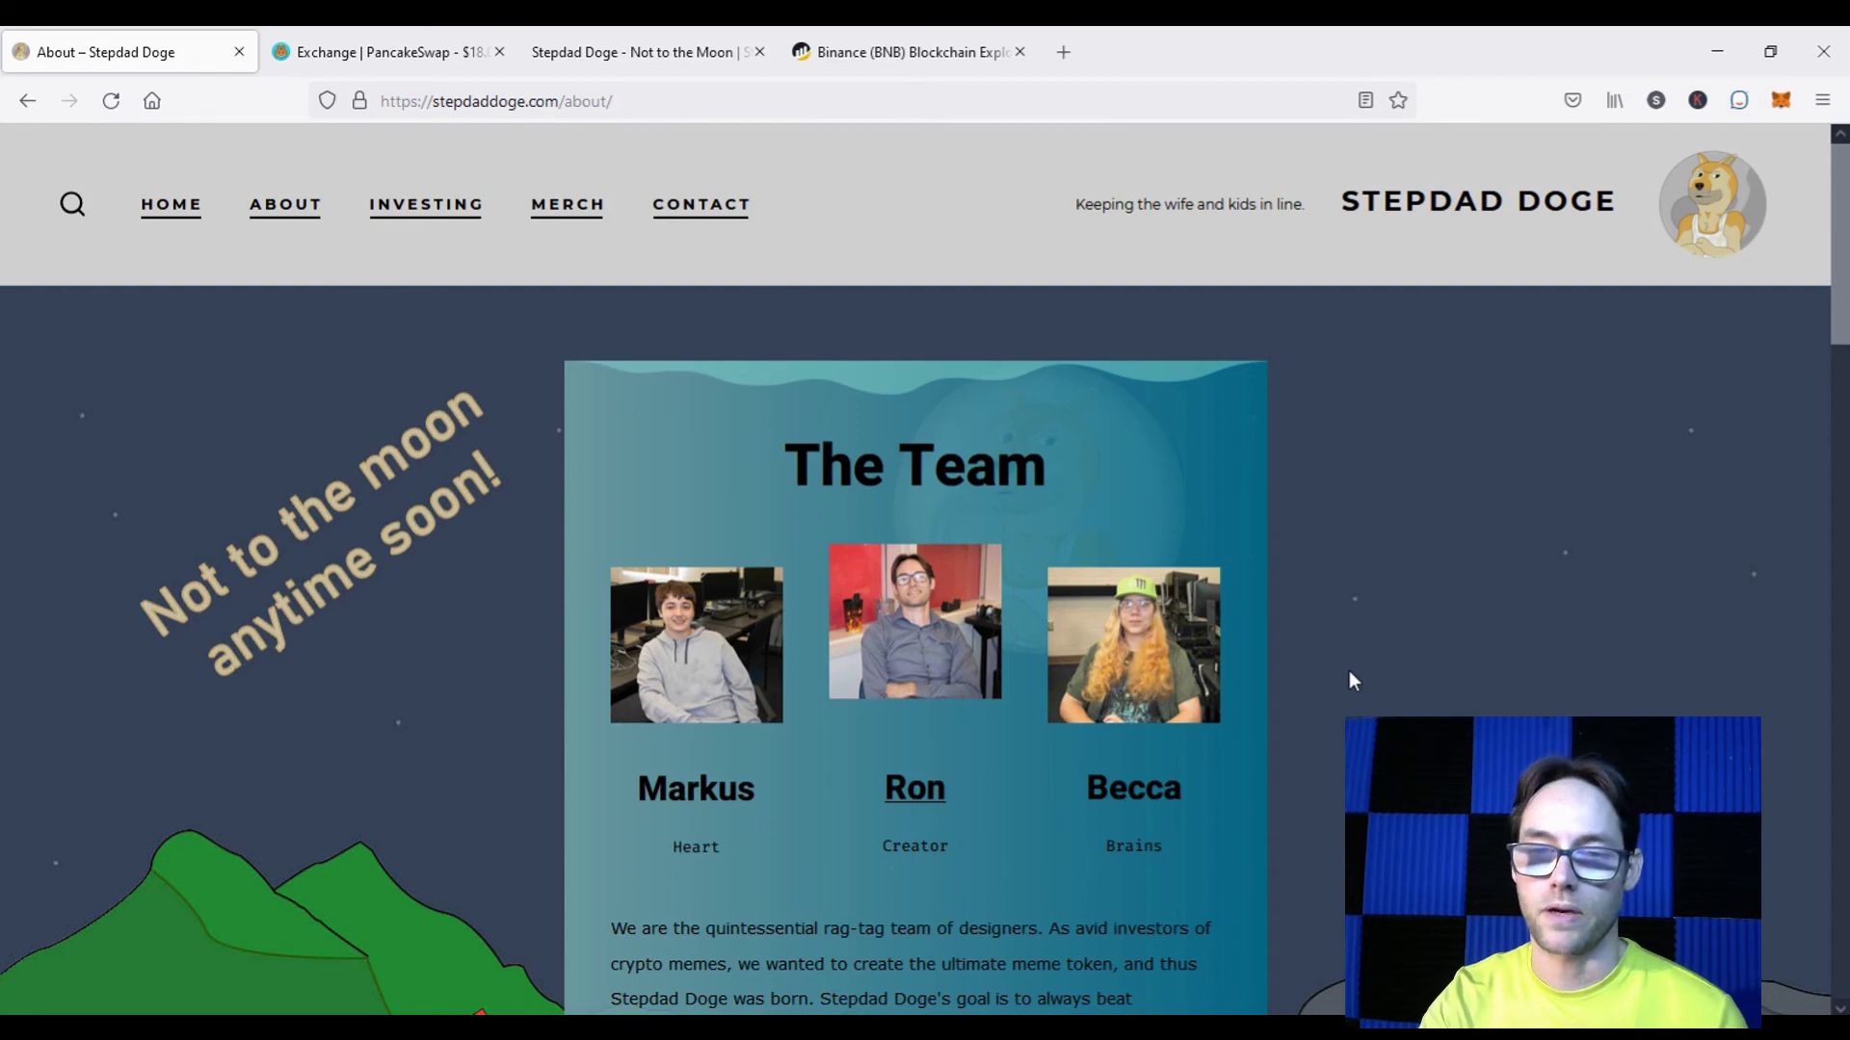
Step: Scroll to The Token section and highlight '1 Trillion' supply, then the 'Fee: 4%' line
scroll(1349, 671, down, 1)
scroll(1349, 672, down, 1)
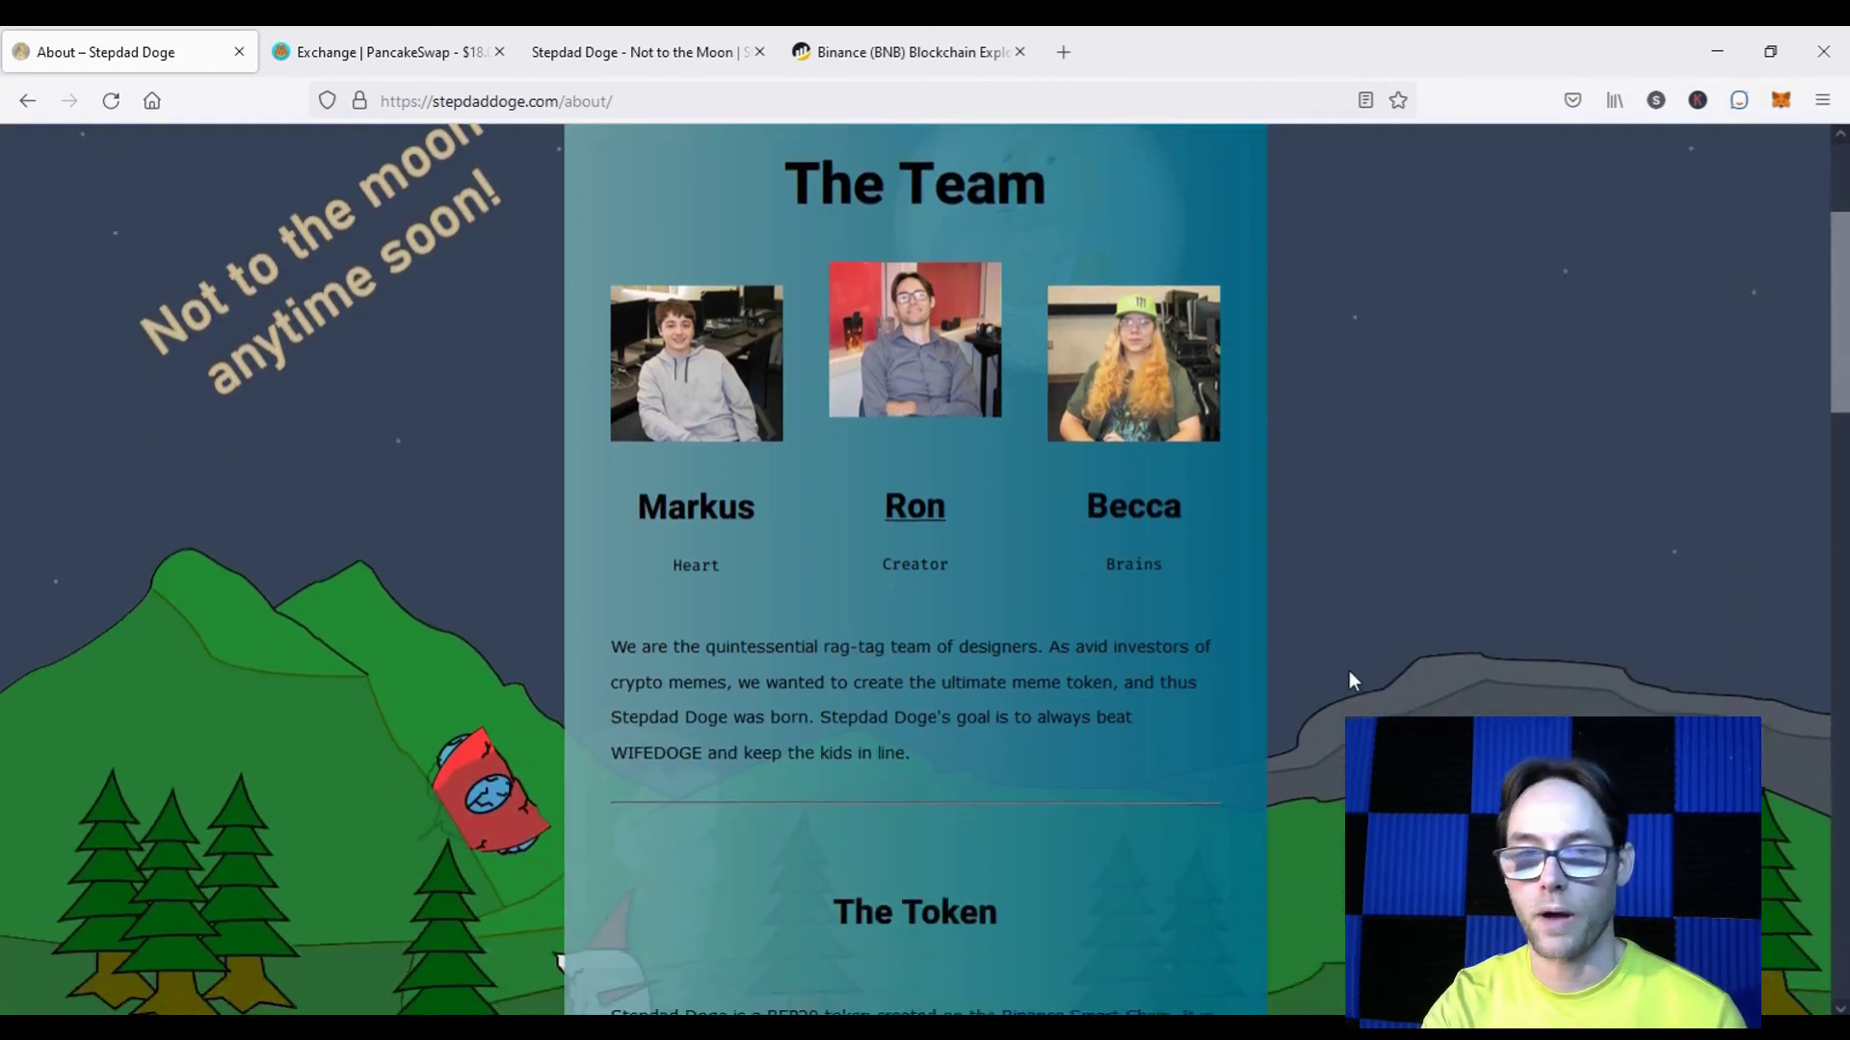
scroll(1349, 680, down, 4)
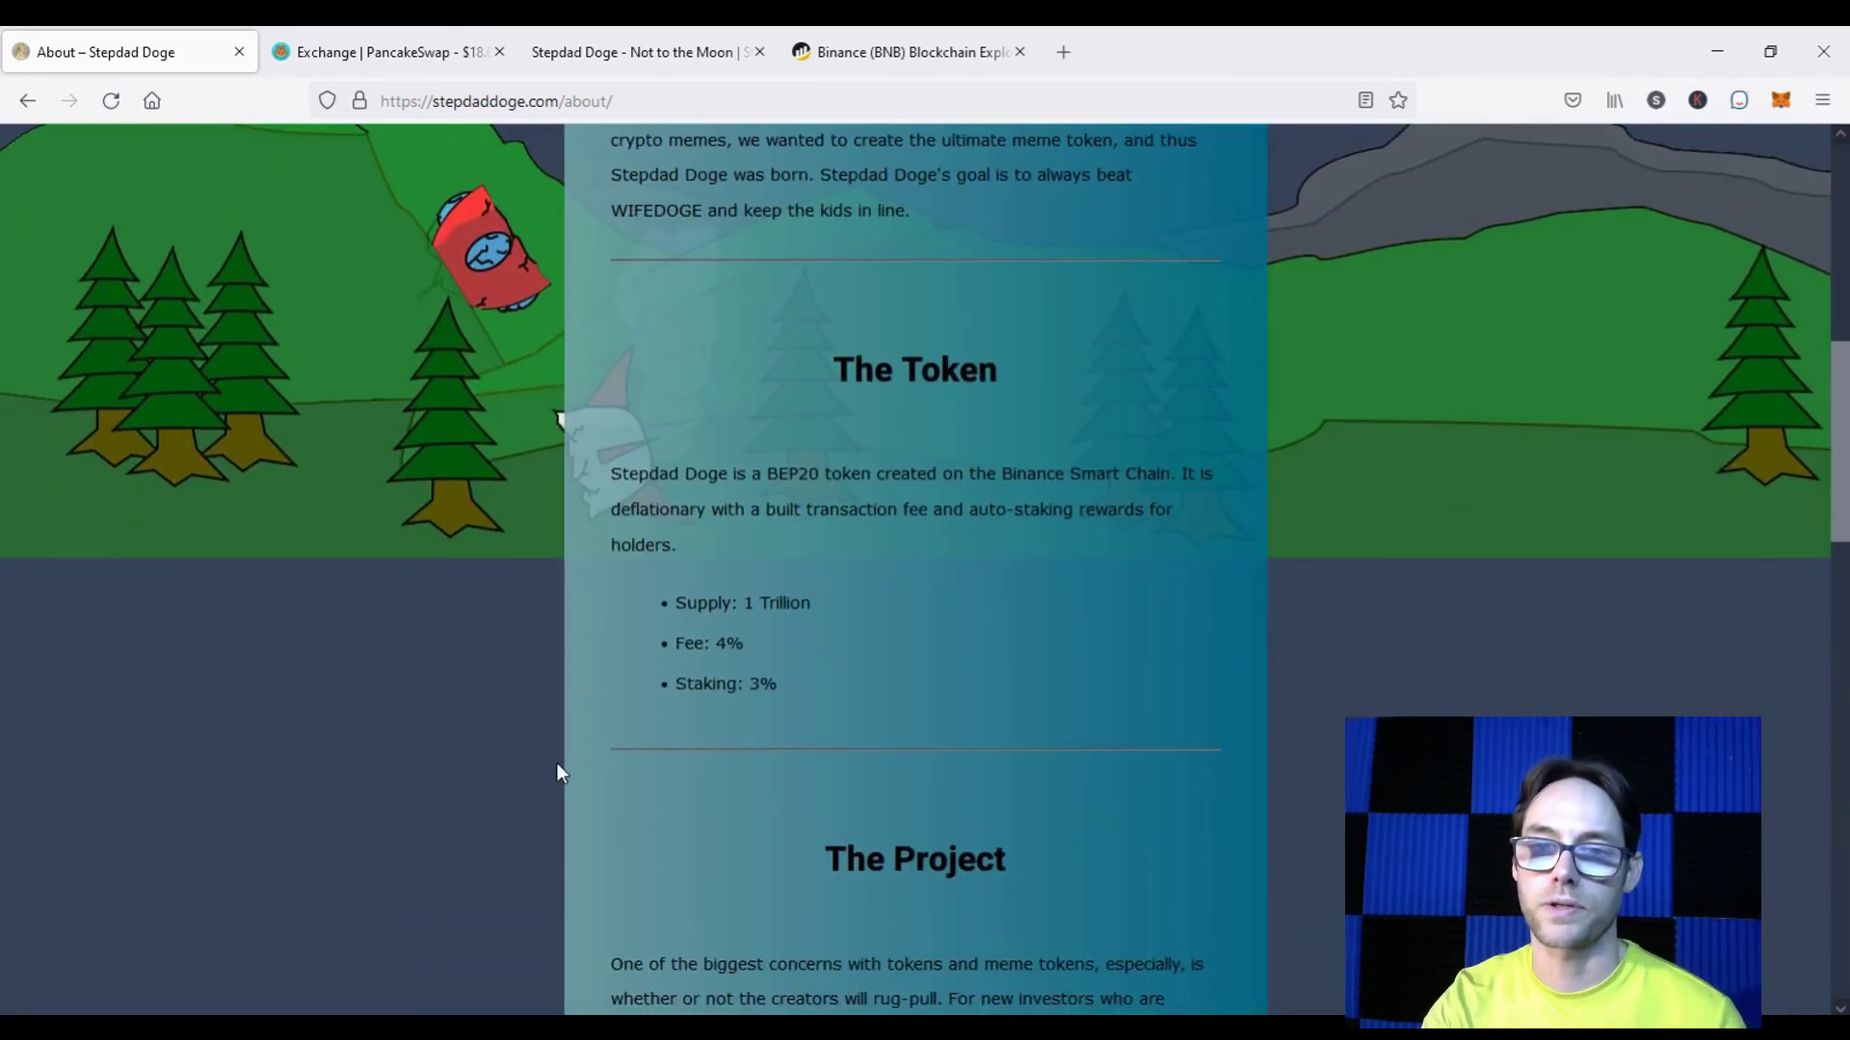
scroll(1240, 729, down, 1)
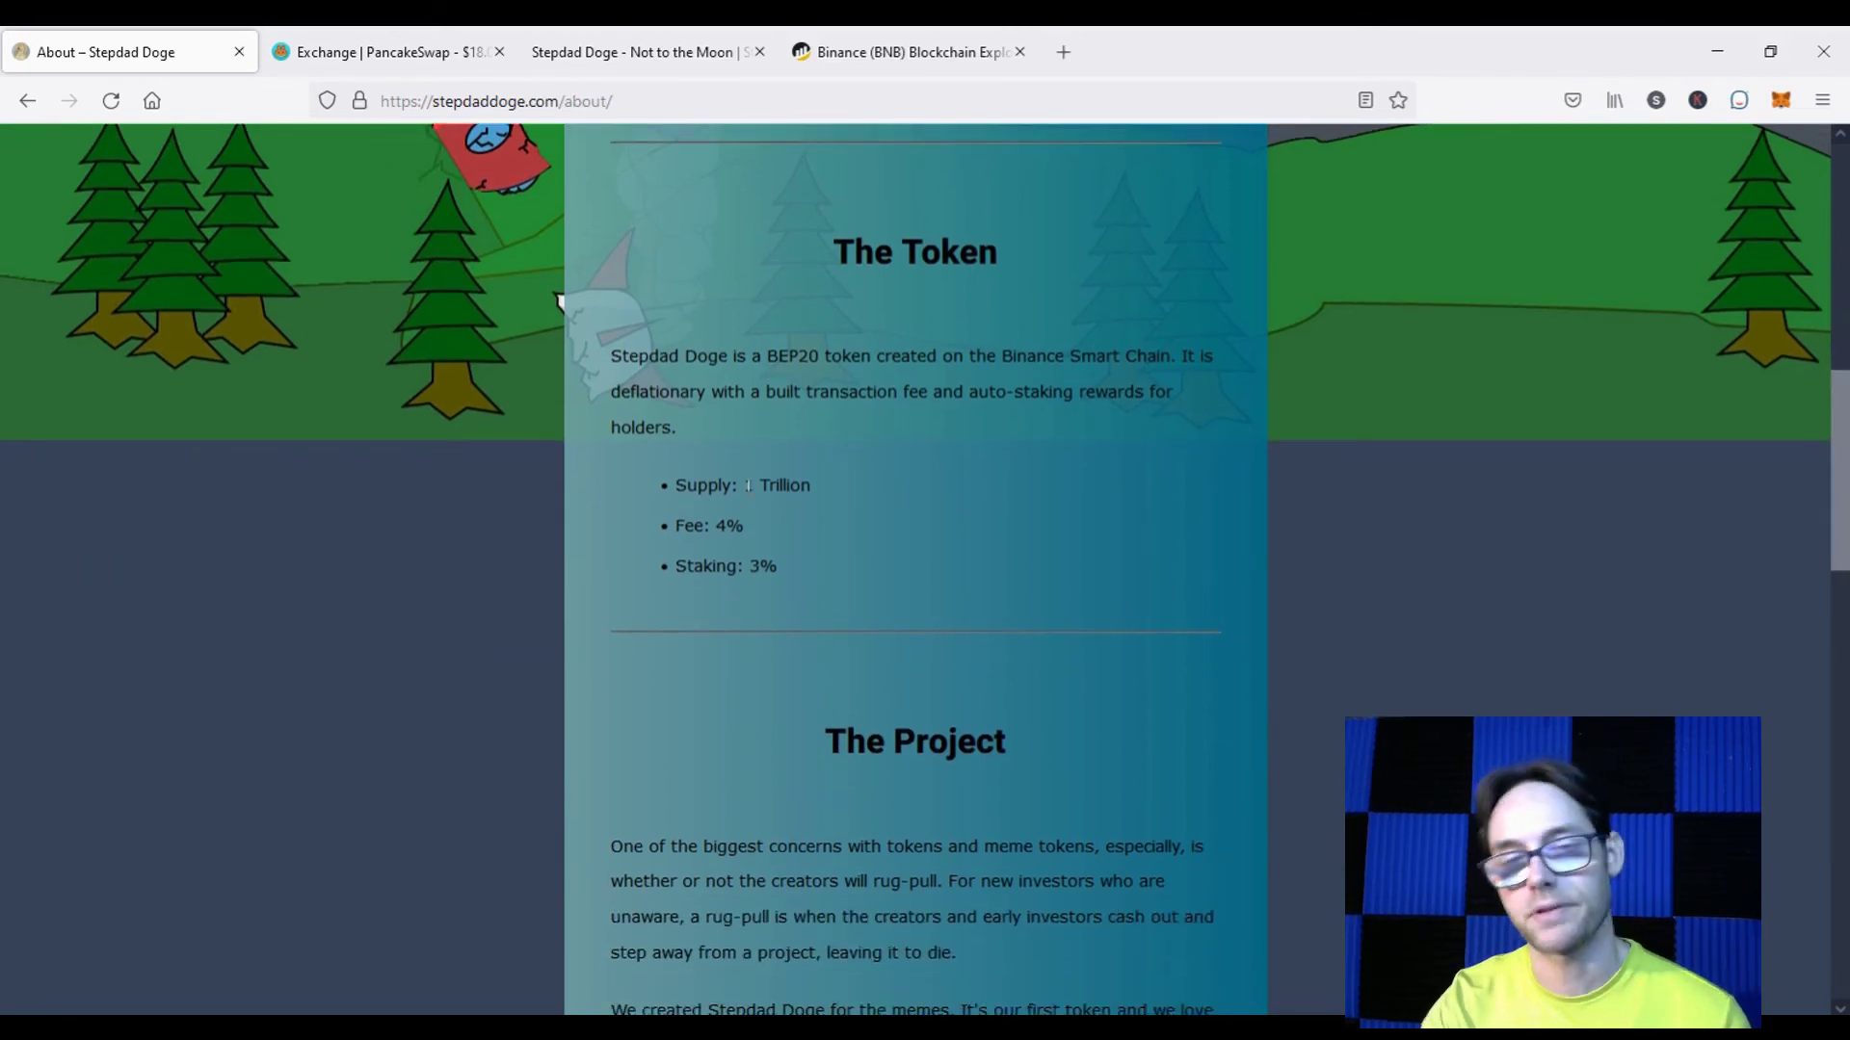
drag(745, 485, 820, 492)
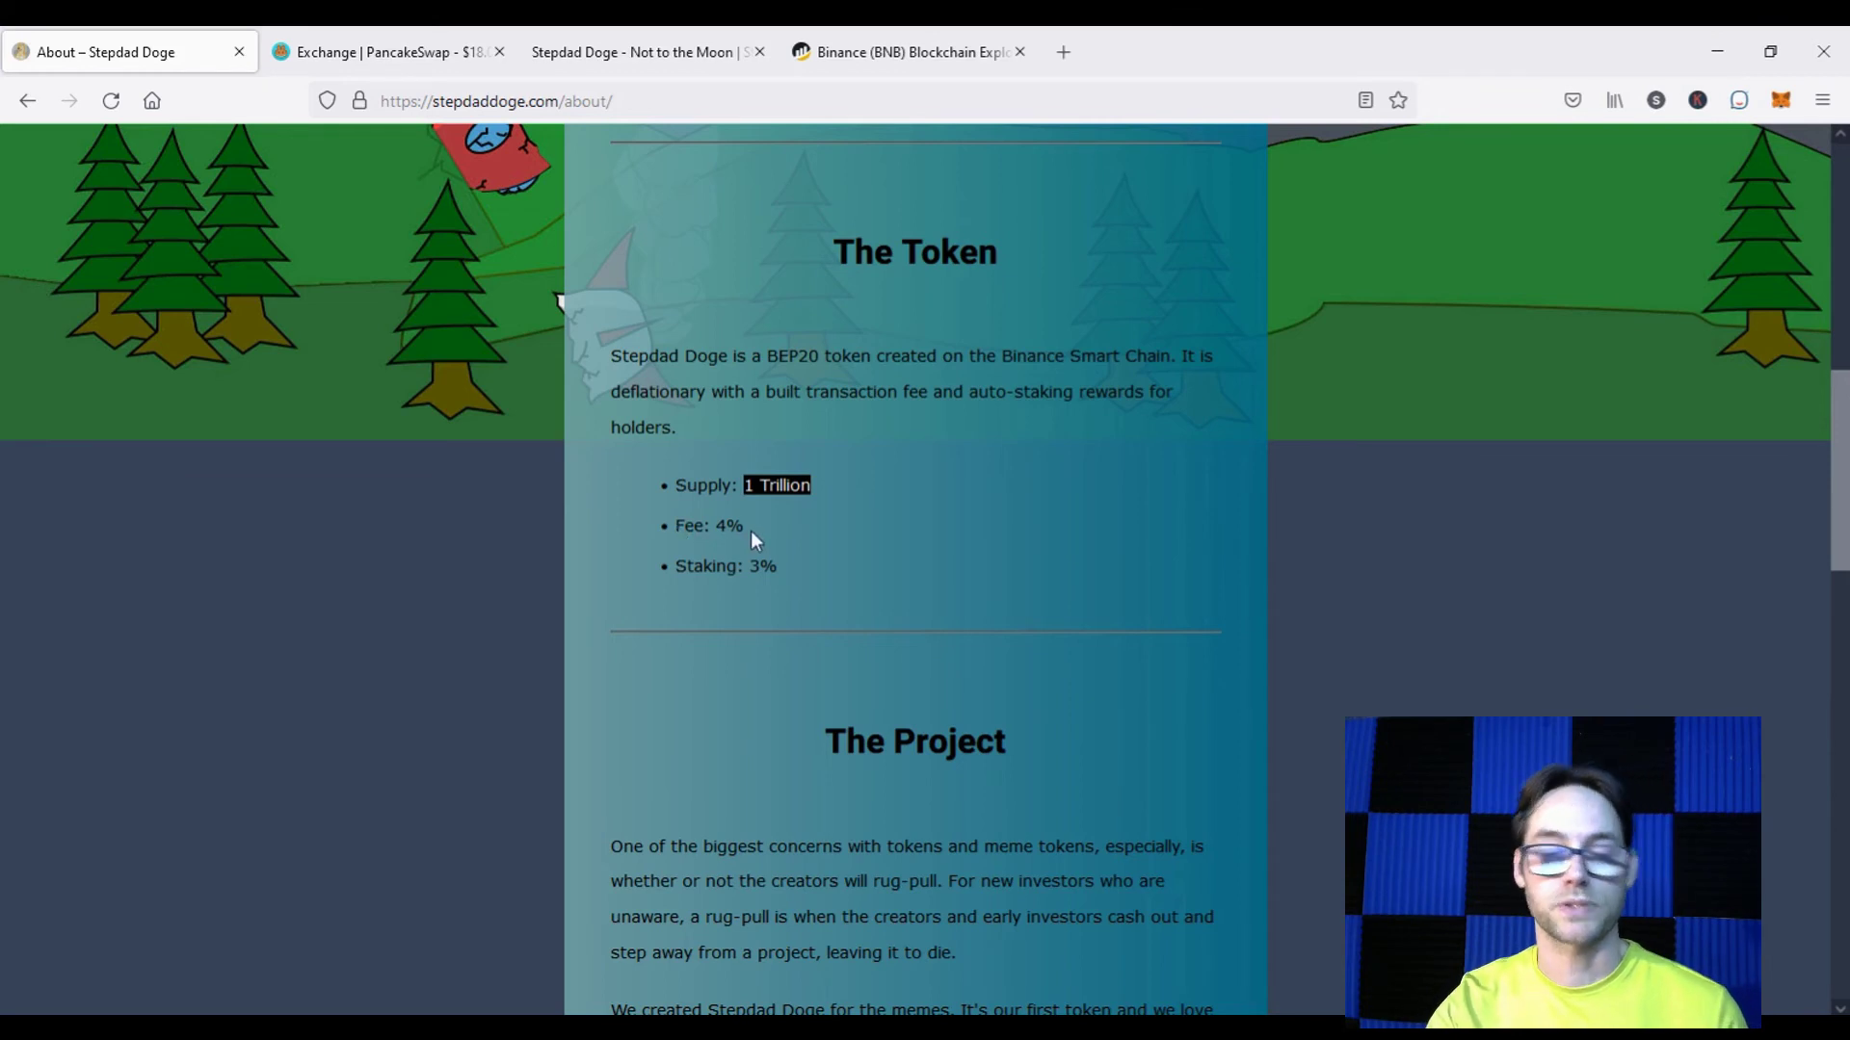
drag(748, 528, 714, 526)
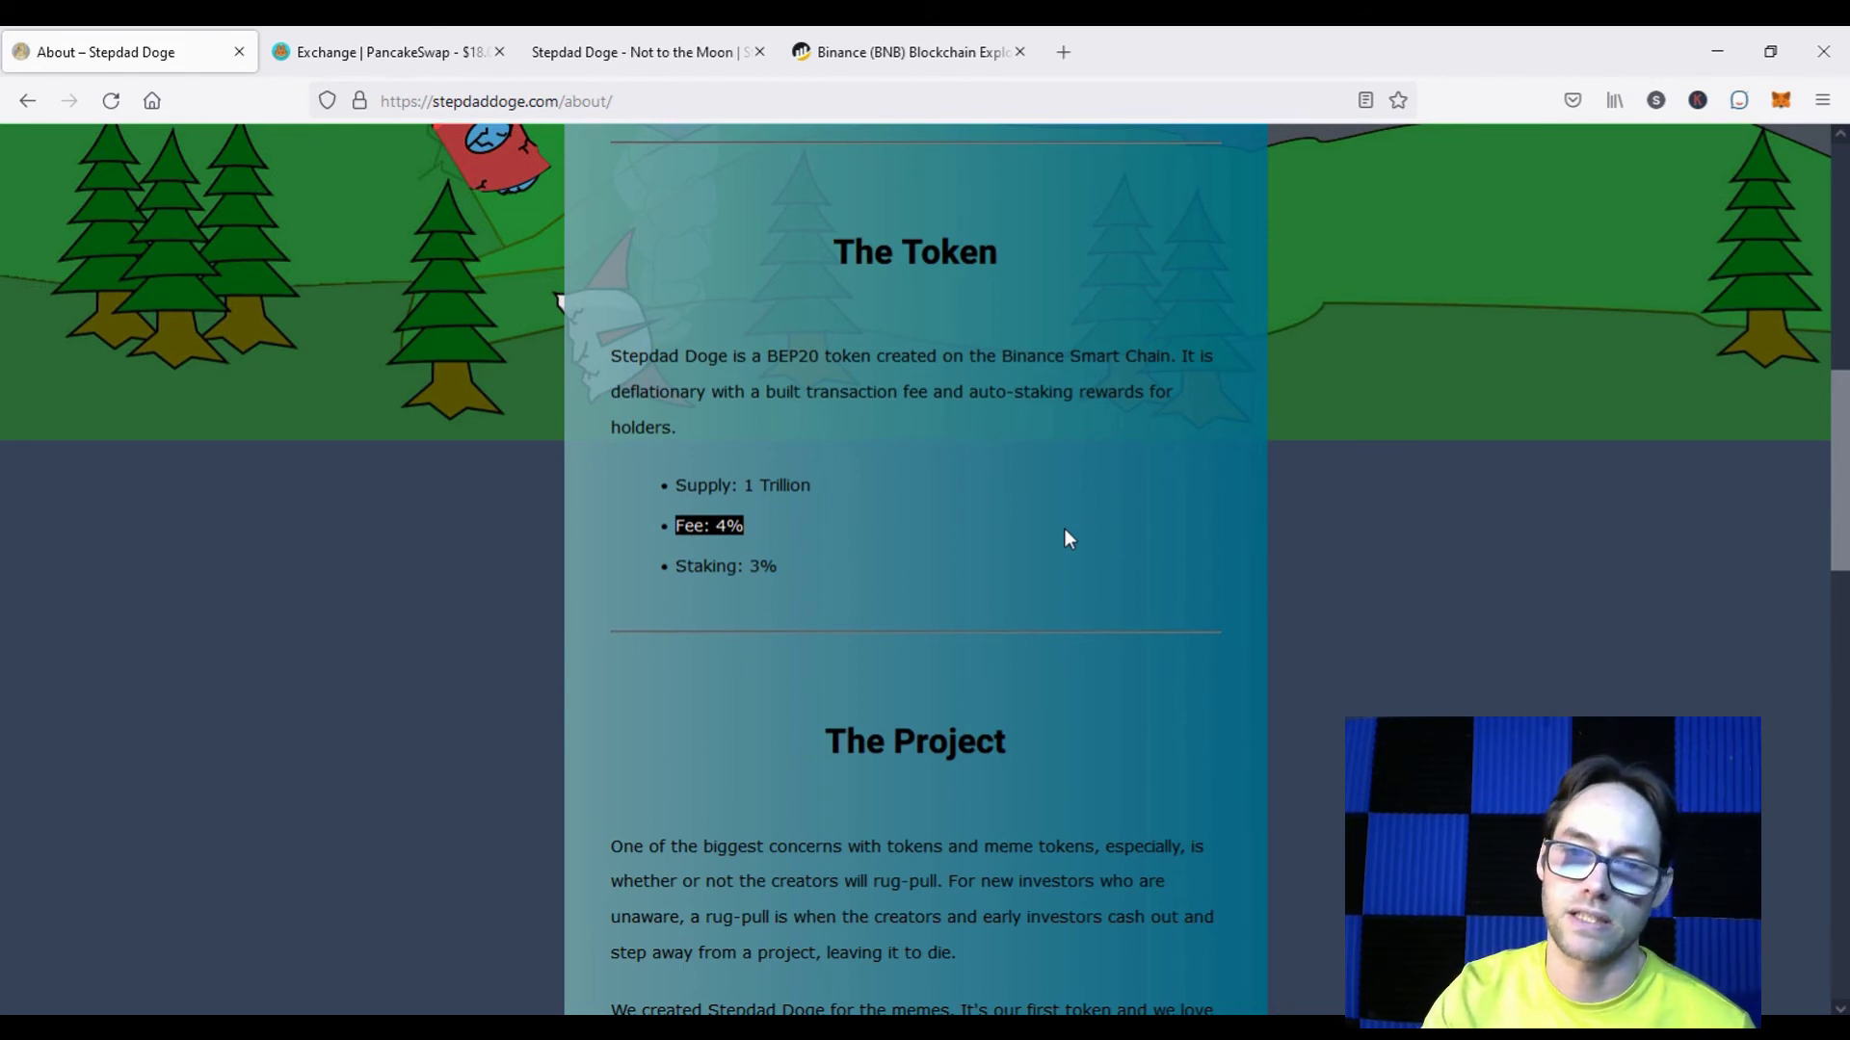
Step: Highlight the 'Staking: 3%' line, then scroll back up toward The Team
click(774, 567)
drag(766, 567, 681, 566)
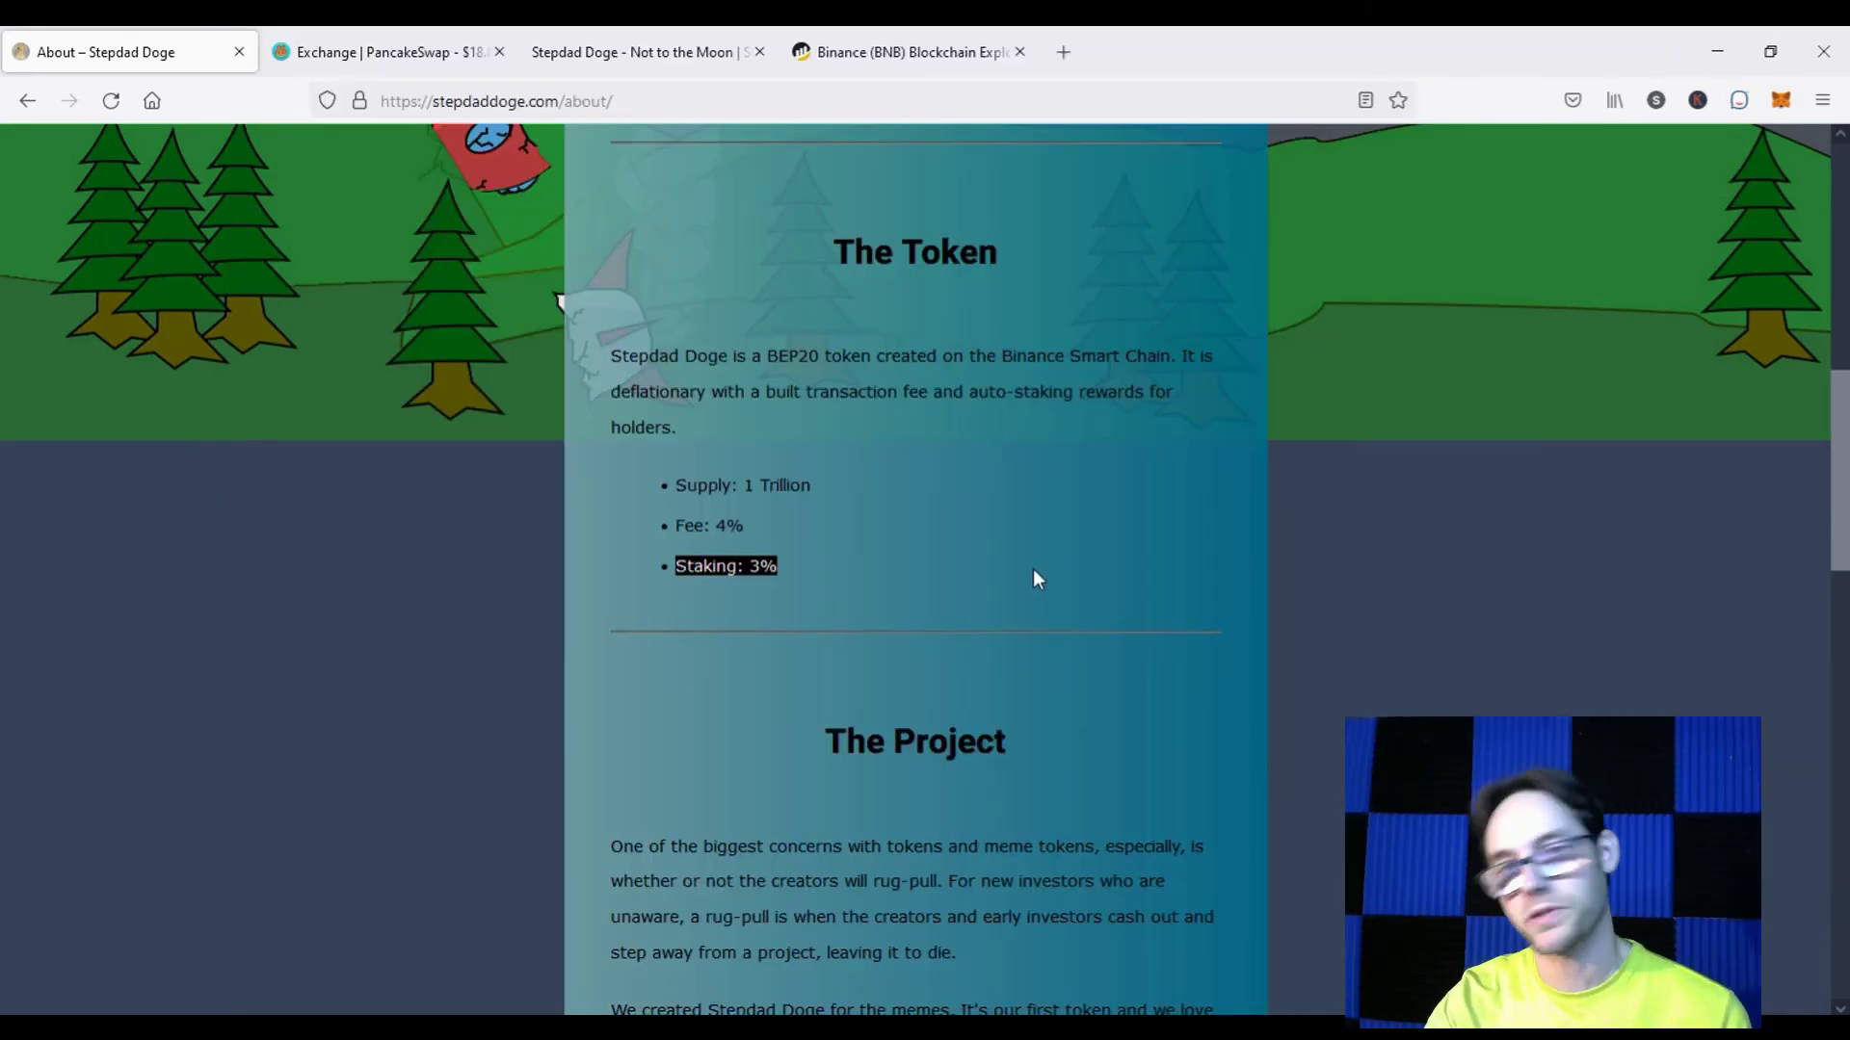
scroll(1068, 484, up, 10)
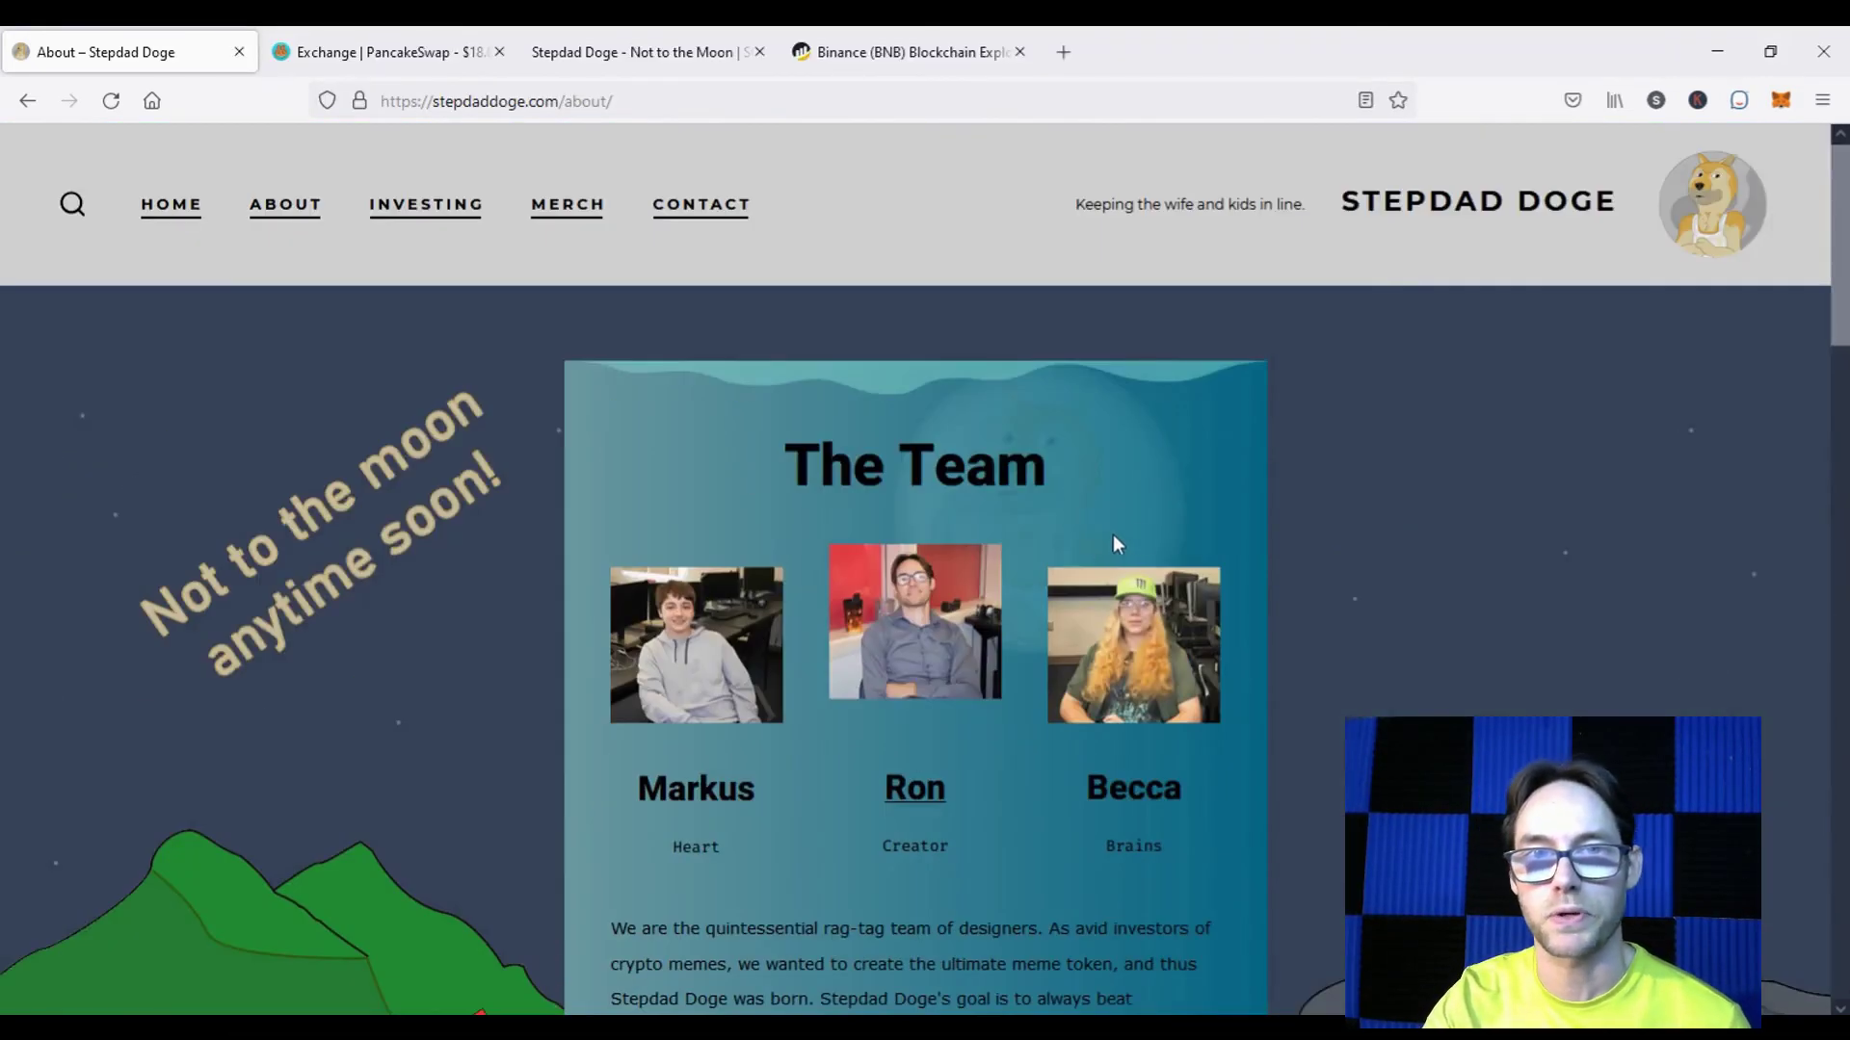
Step: Go to the Merch page and scroll through its product grid
click(541, 216)
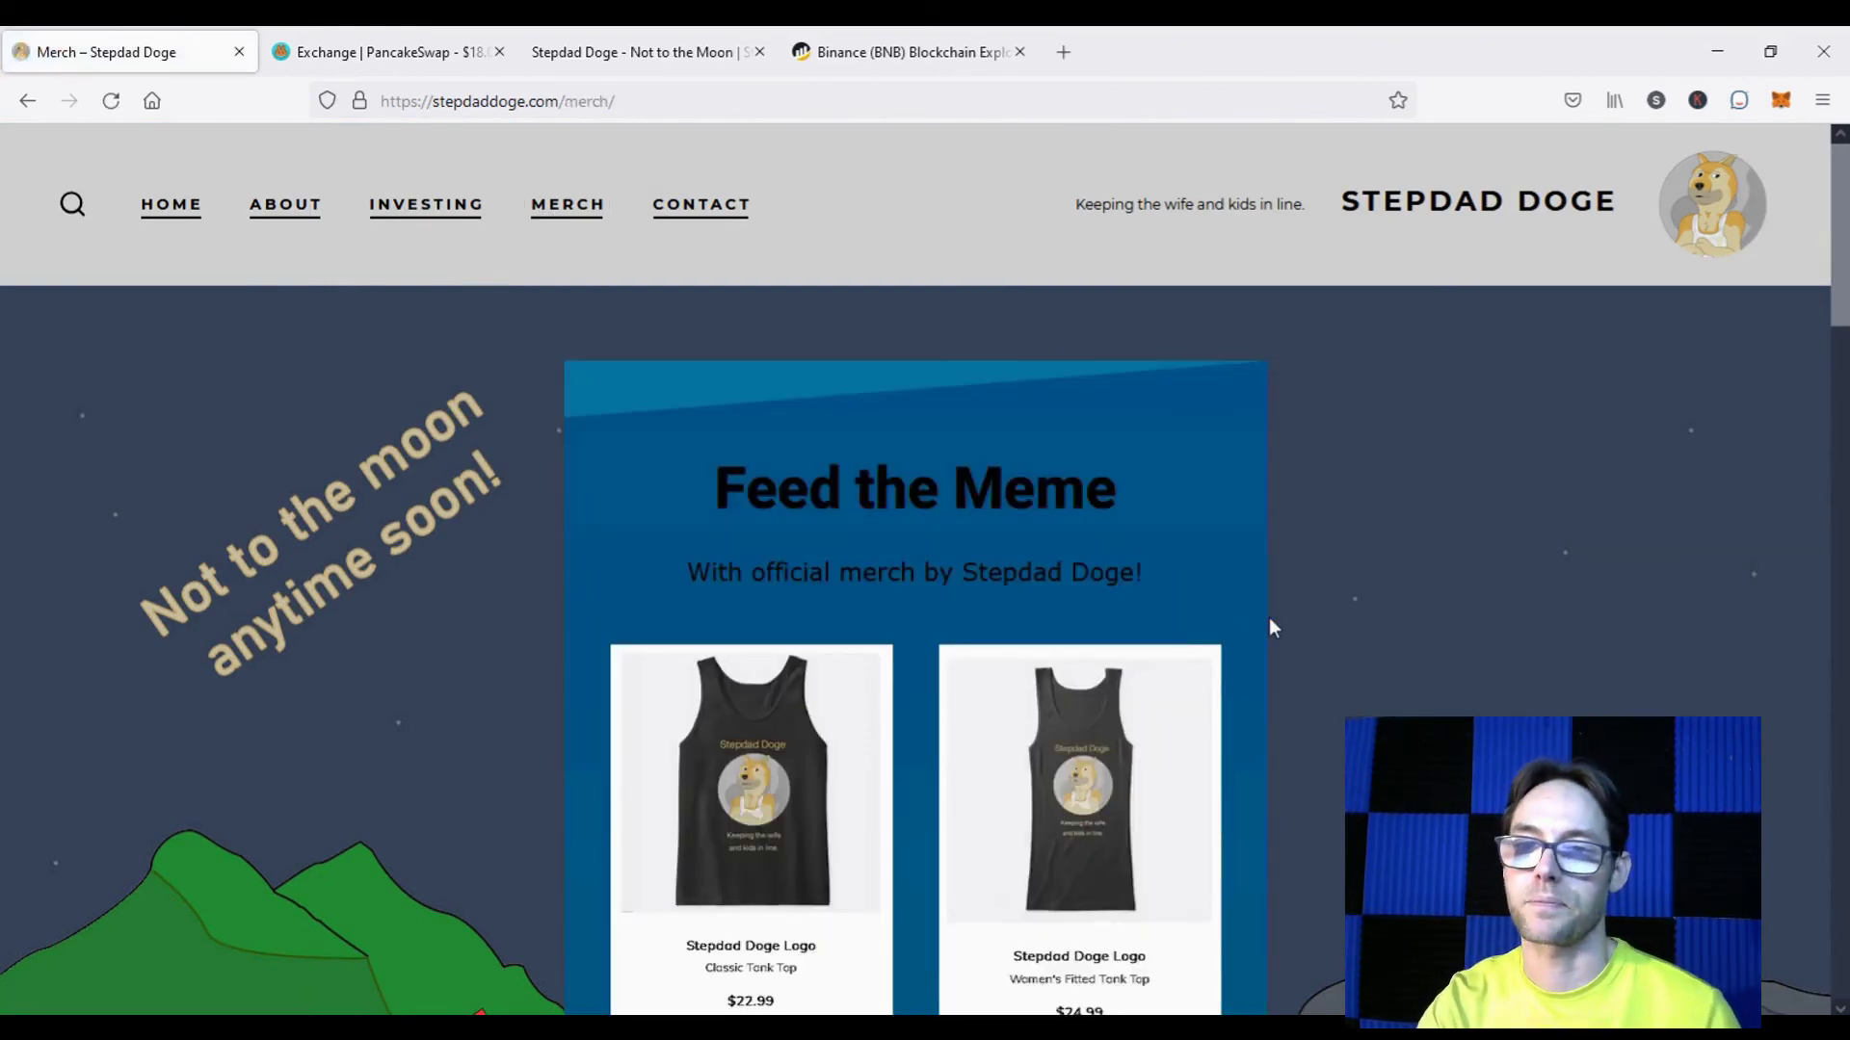
scroll(1169, 625, down, 4)
scroll(1264, 540, down, 6)
scroll(1268, 538, up, 7)
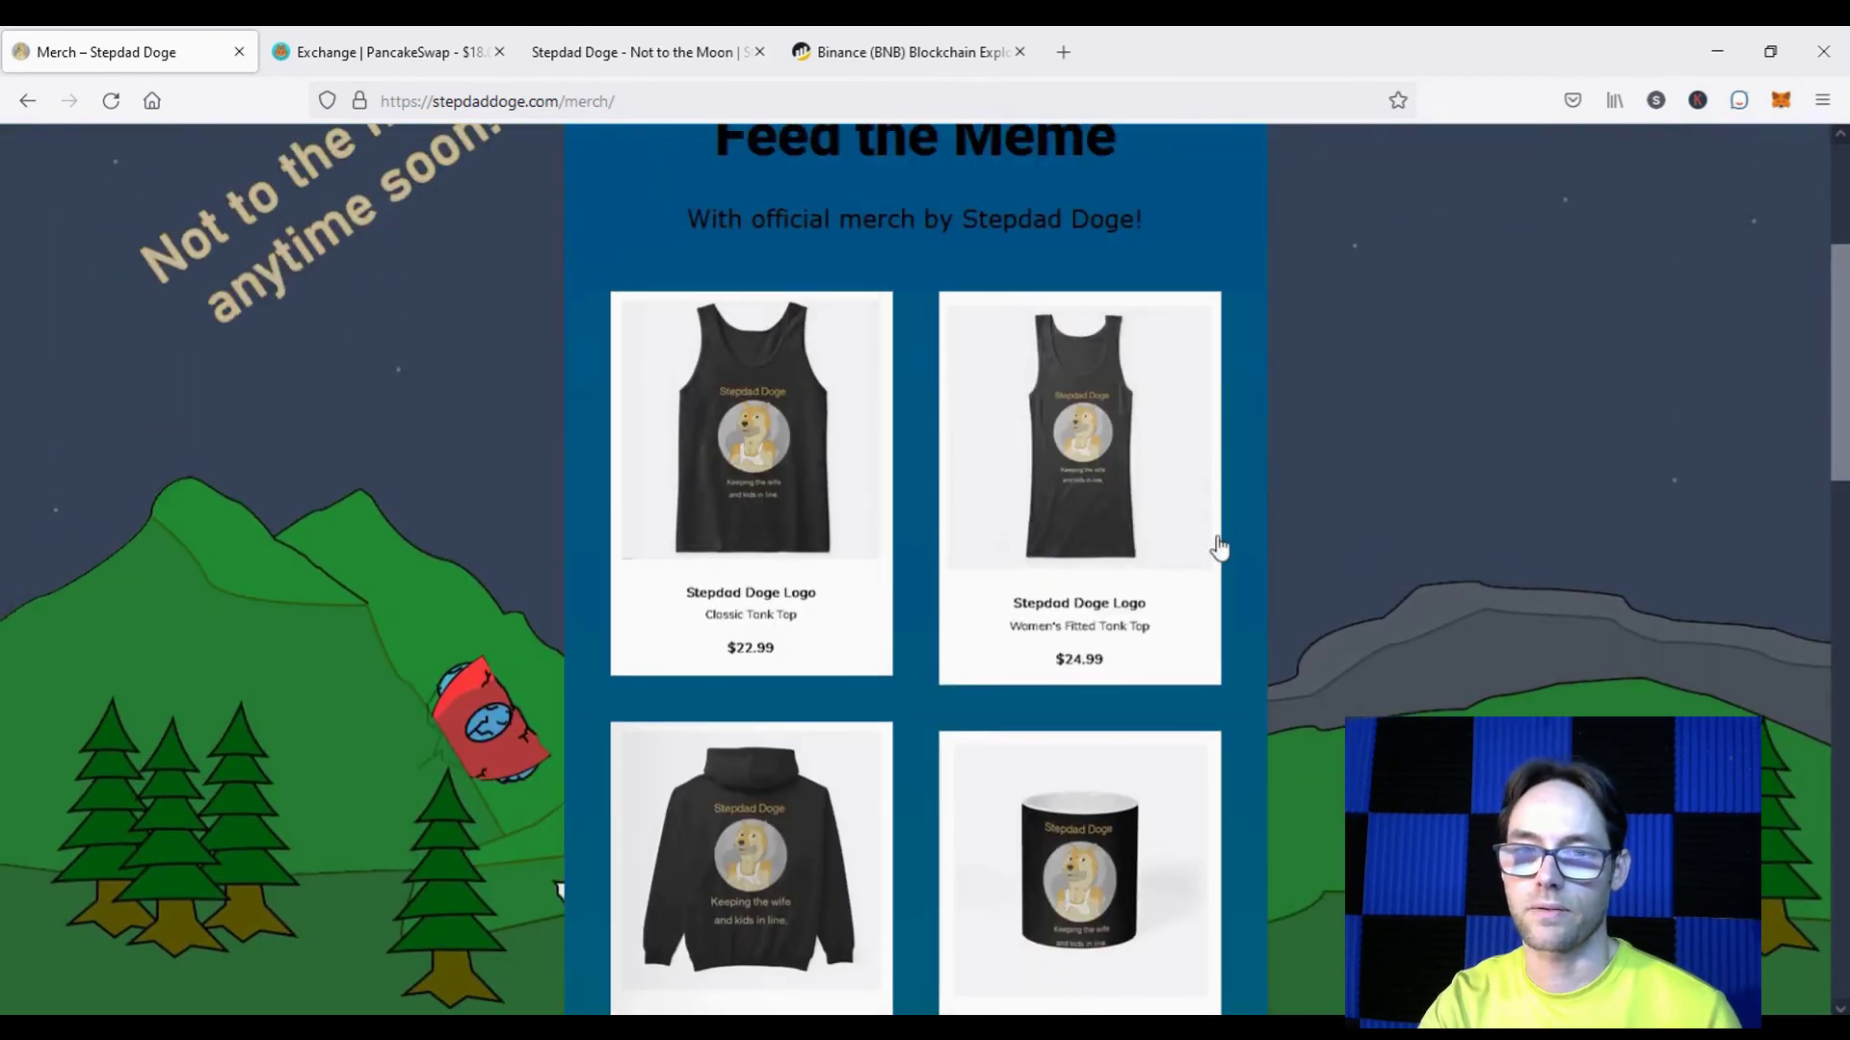
scroll(1281, 540, down, 15)
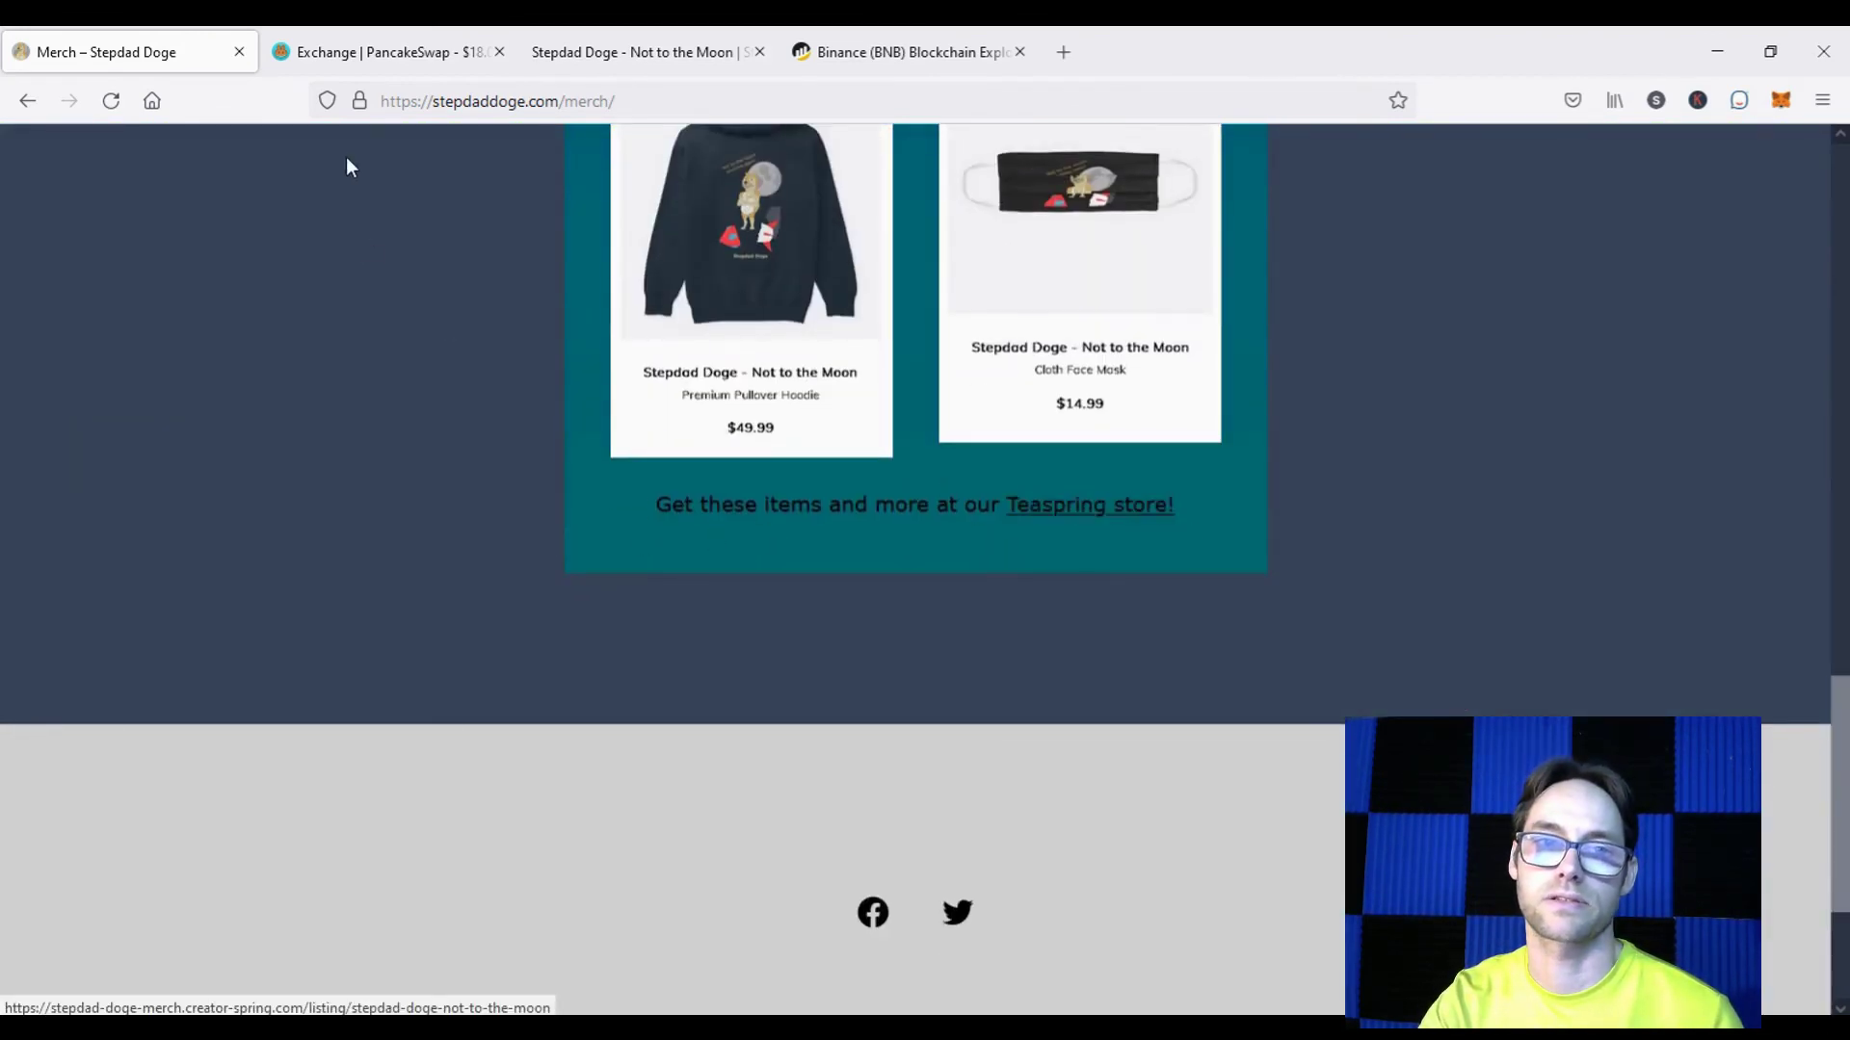
Step: View the Not to the Moon tee page, then return to Merch and scroll to the top
click(628, 43)
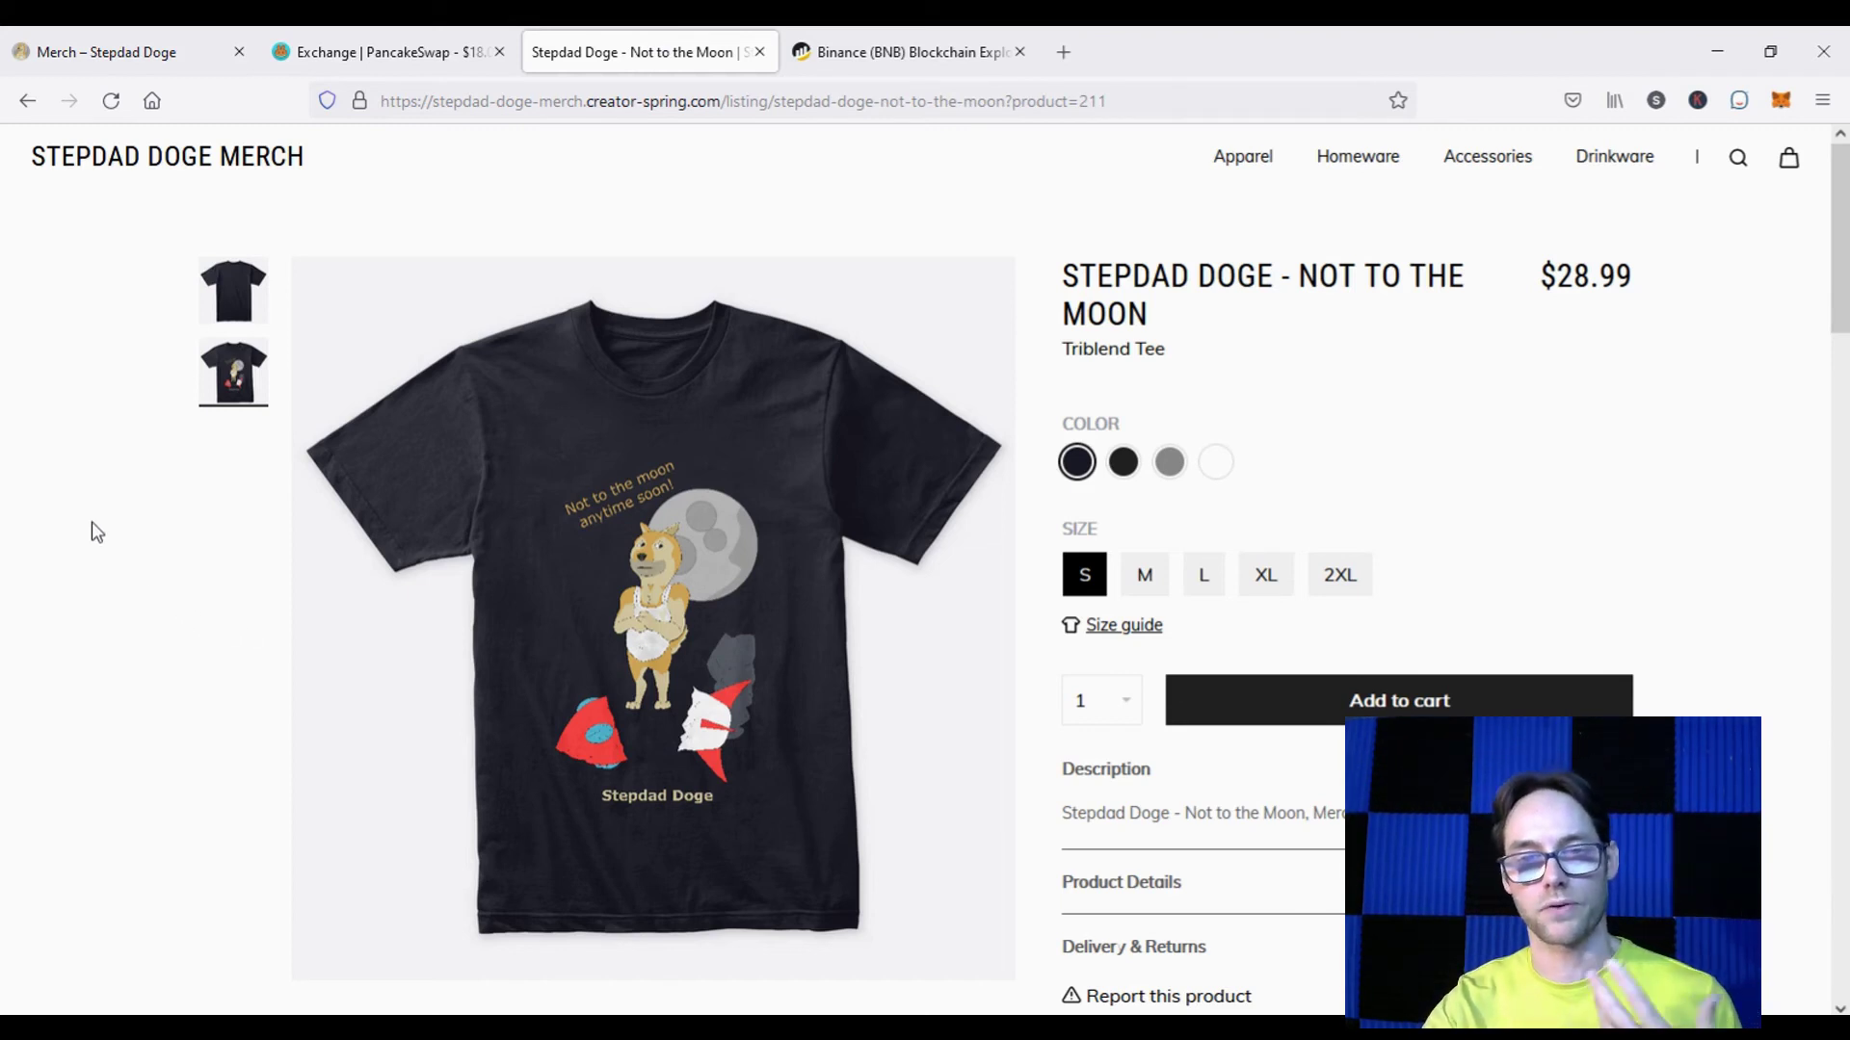
click(114, 45)
scroll(471, 620, up, 5)
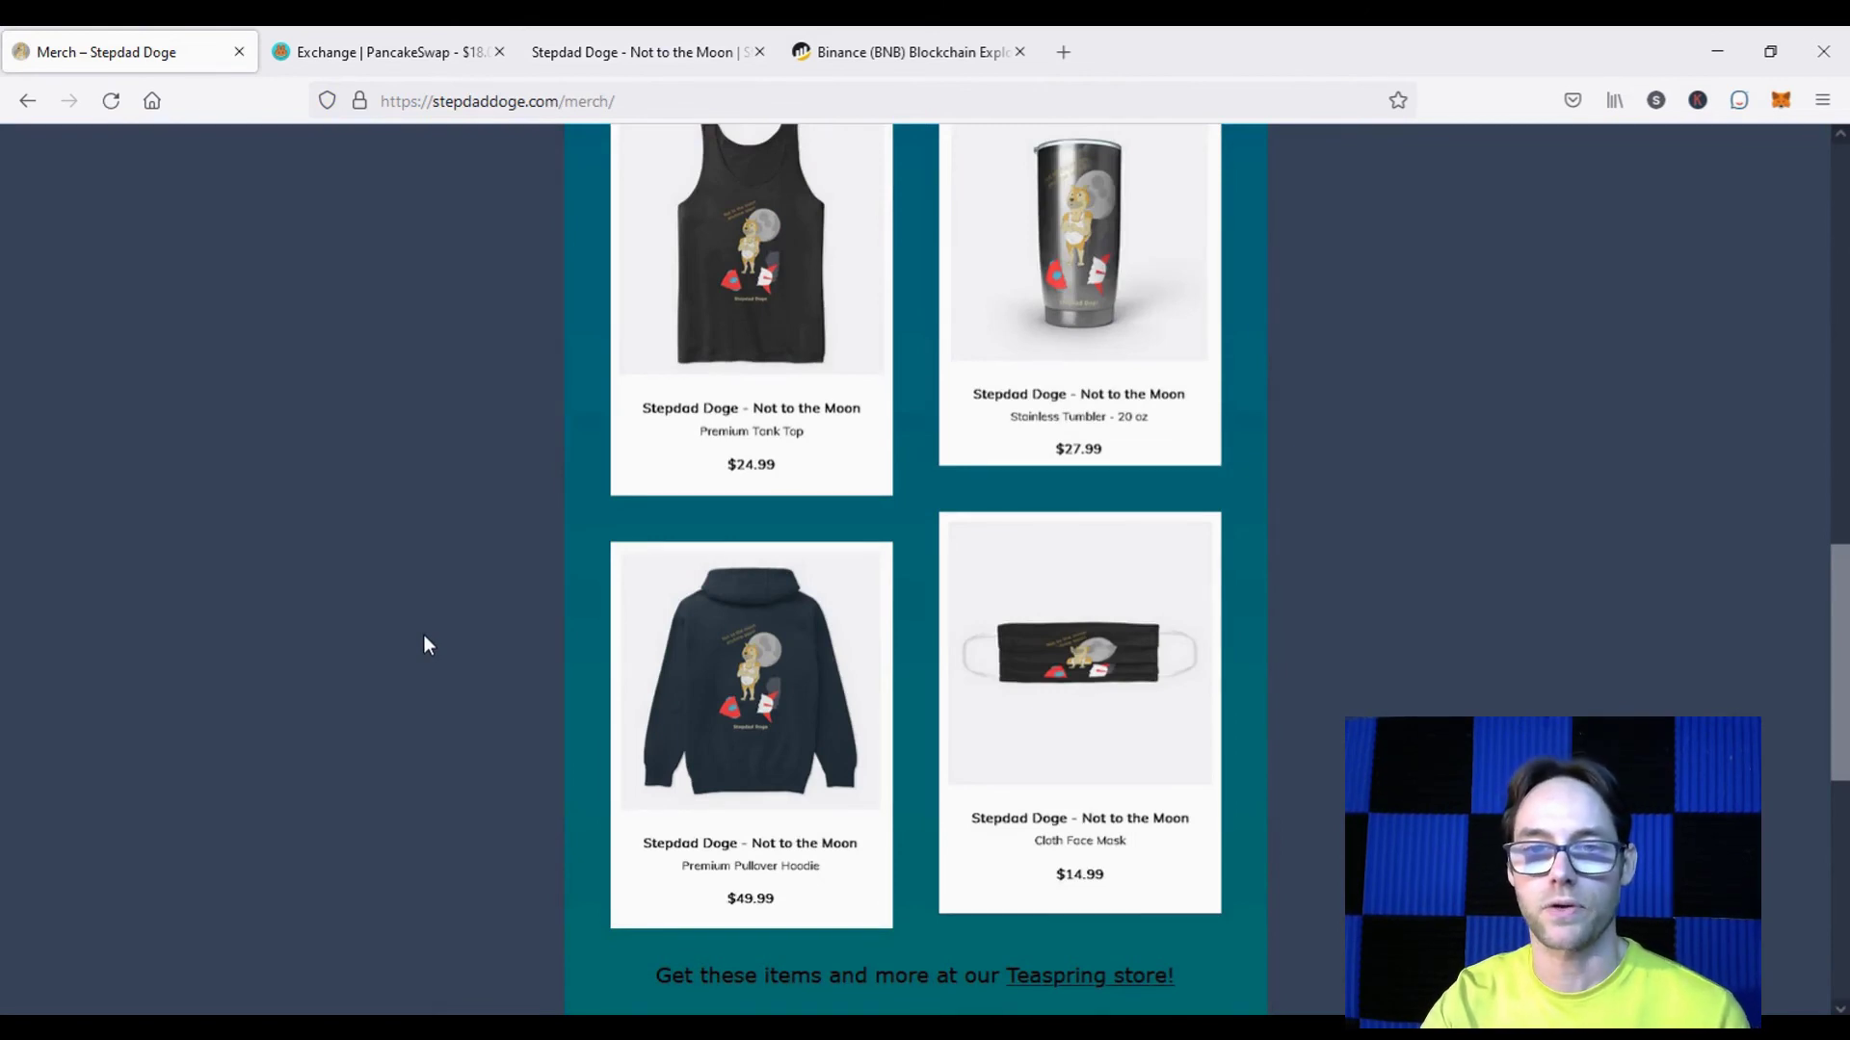
scroll(435, 636, up, 10)
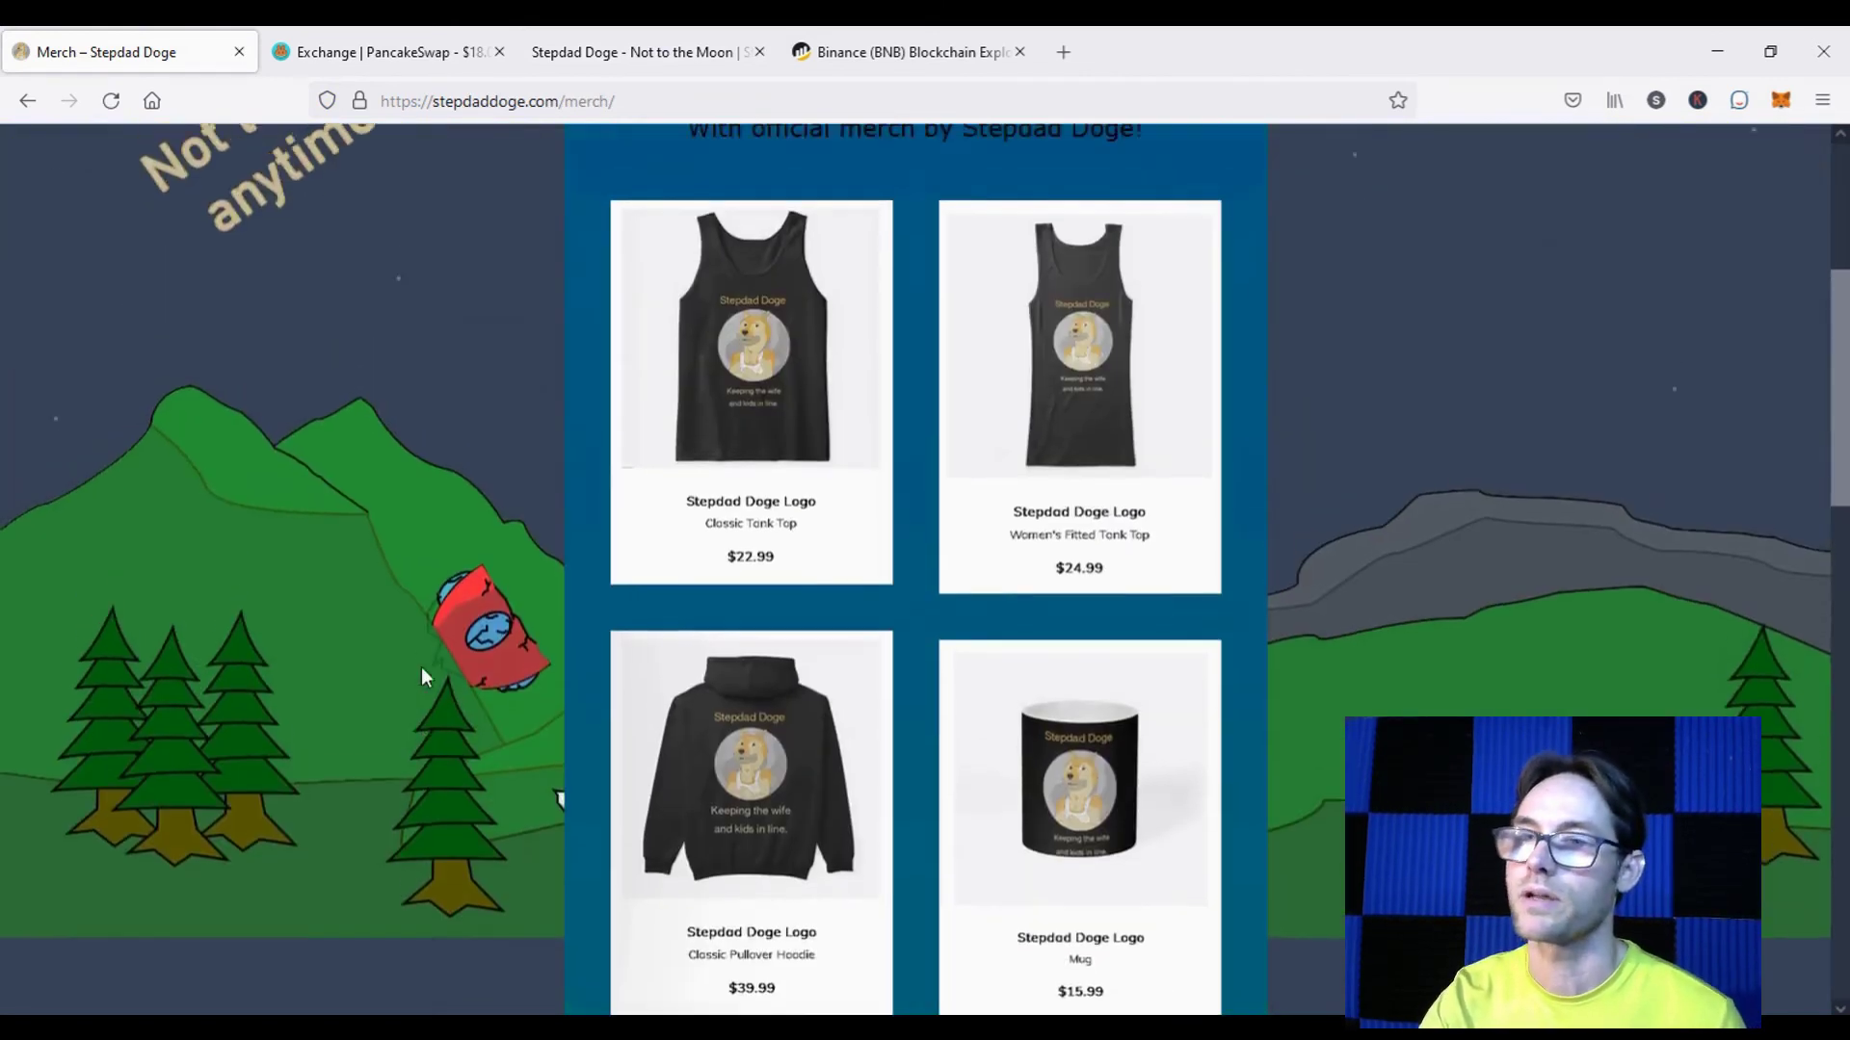
scroll(422, 669, up, 5)
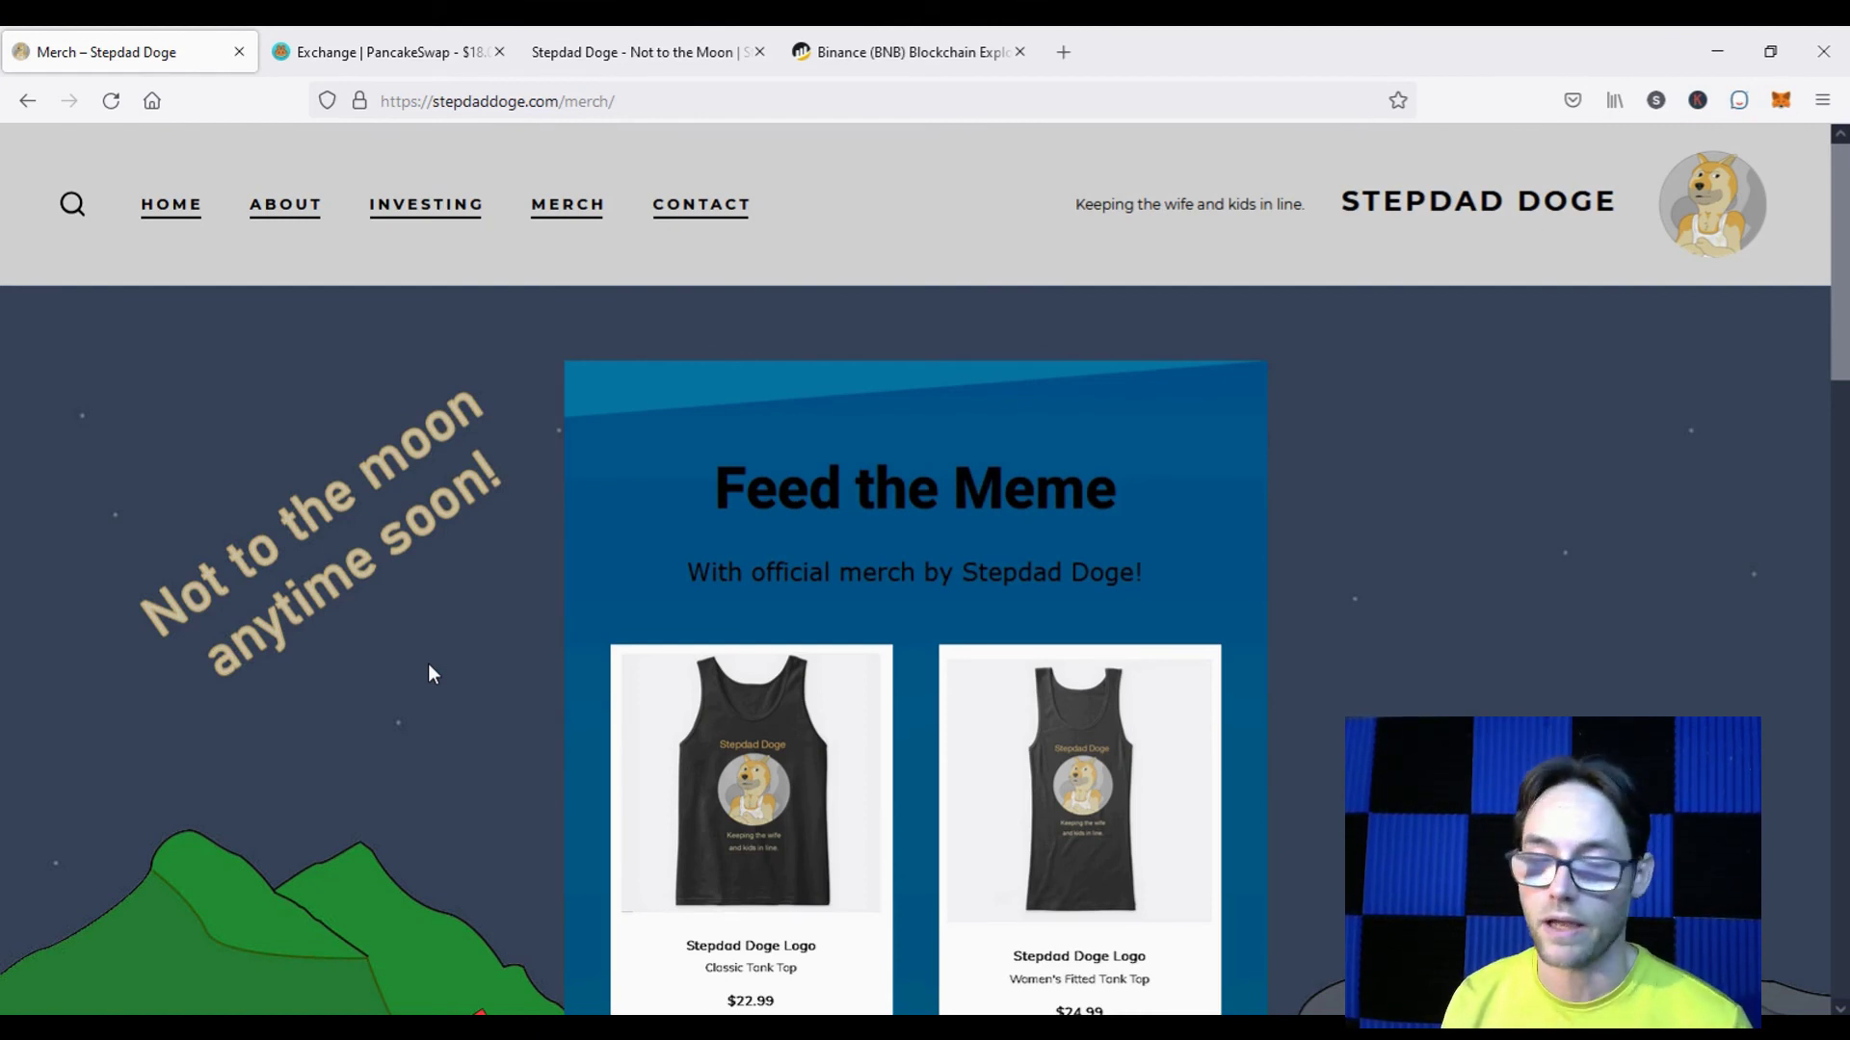
Step: Scroll the About page through Token, Project and Full Transparency, glance at BscScan, and return
click(281, 204)
scroll(530, 568, down, 3)
scroll(482, 538, down, 10)
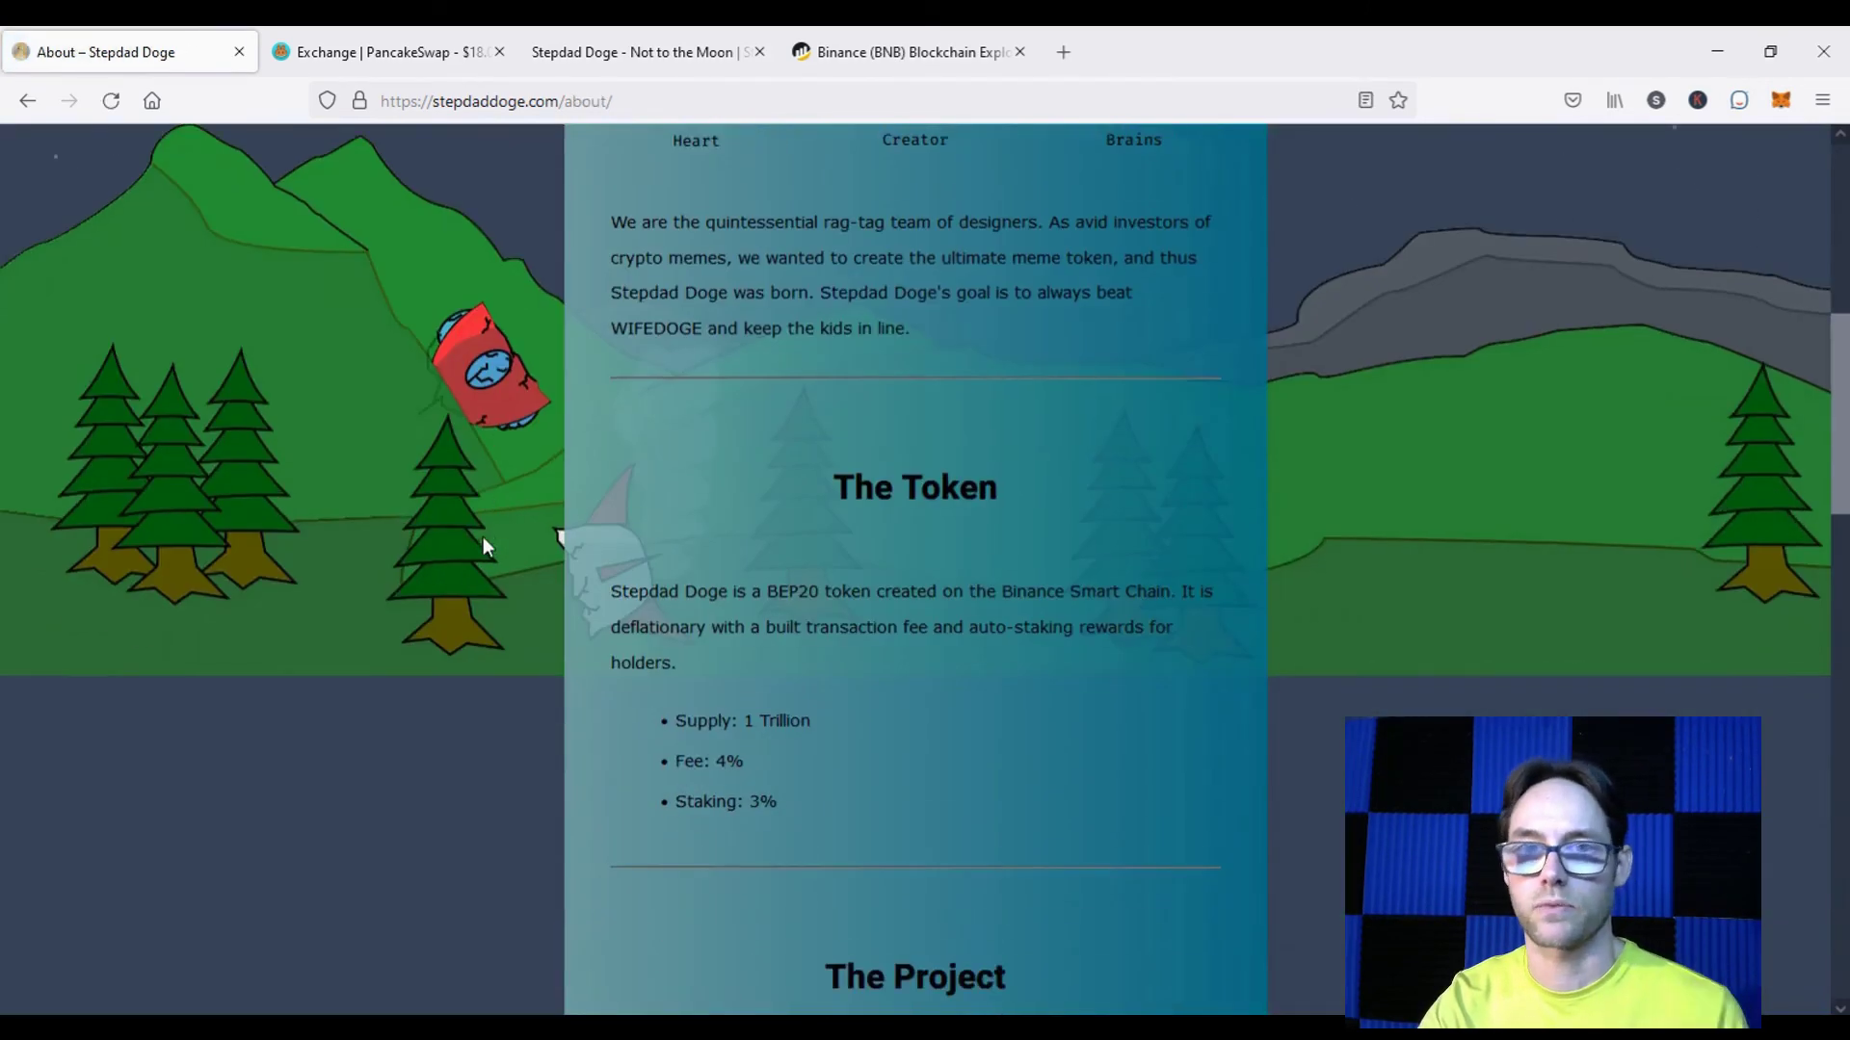
scroll(485, 536, down, 2)
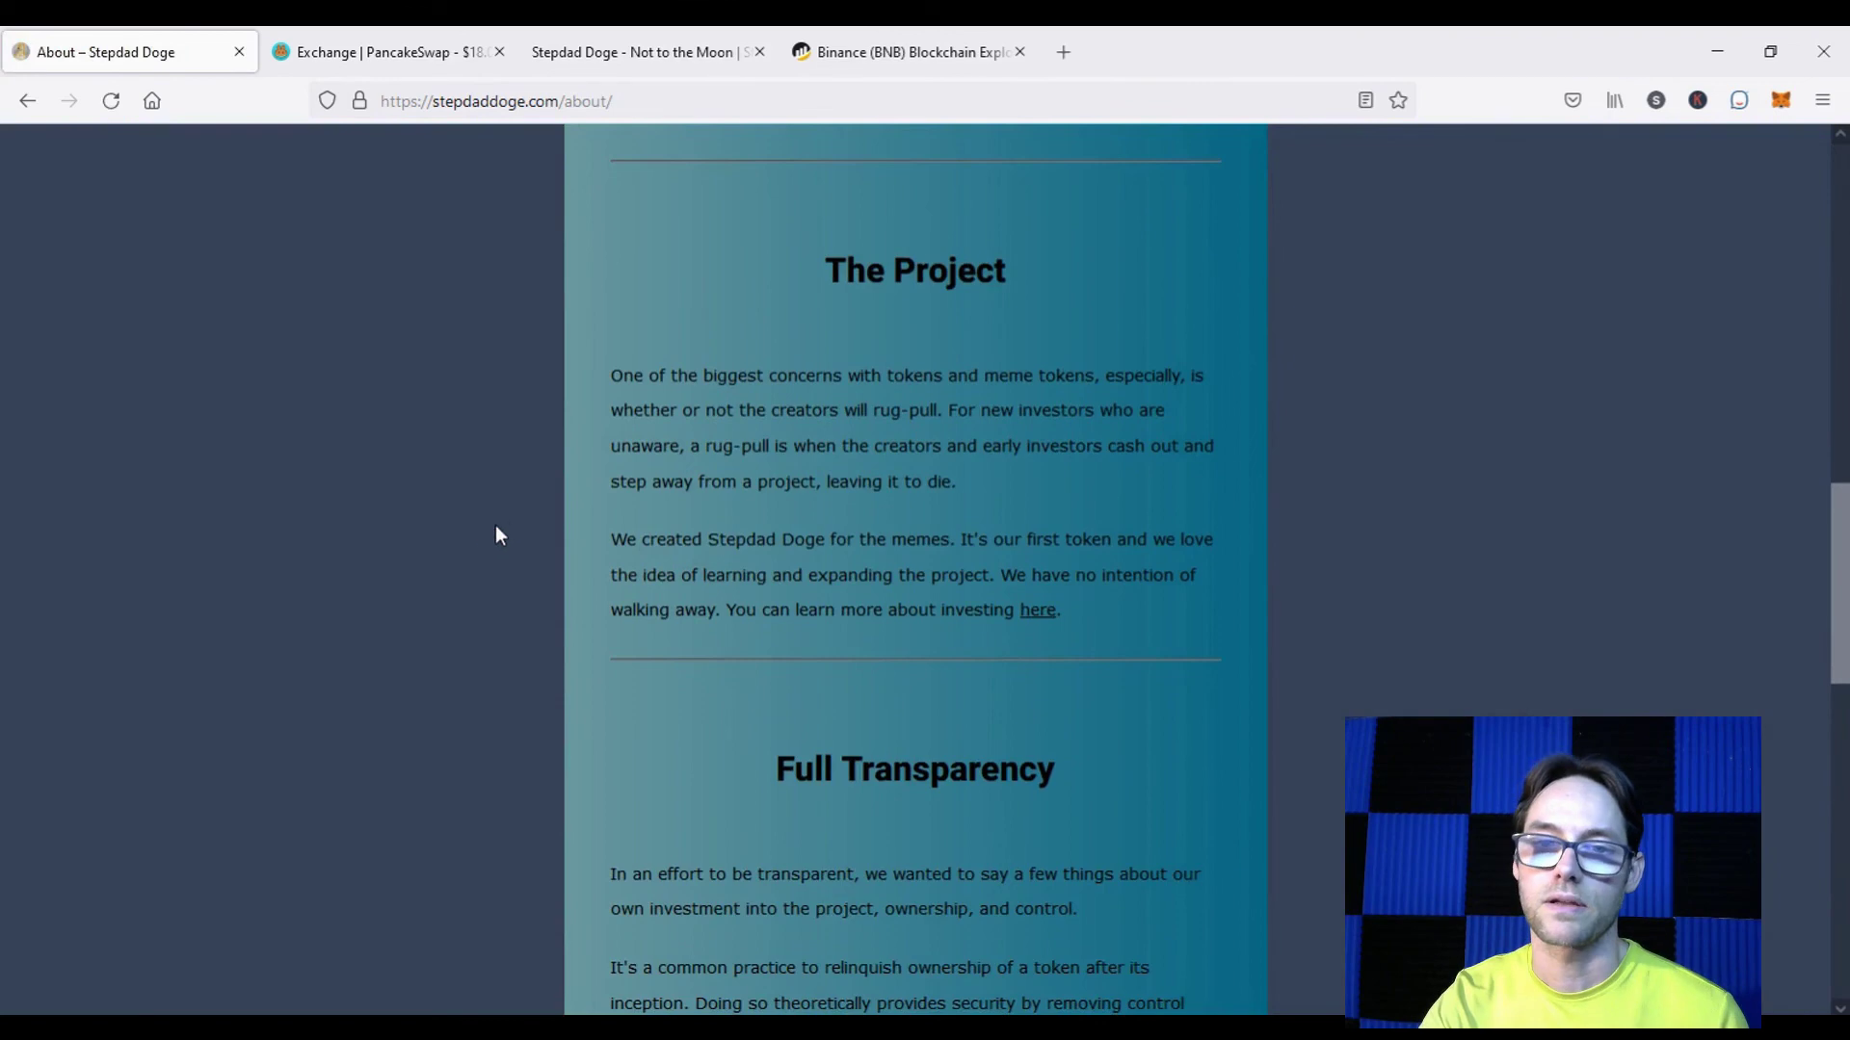
scroll(458, 576, down, 10)
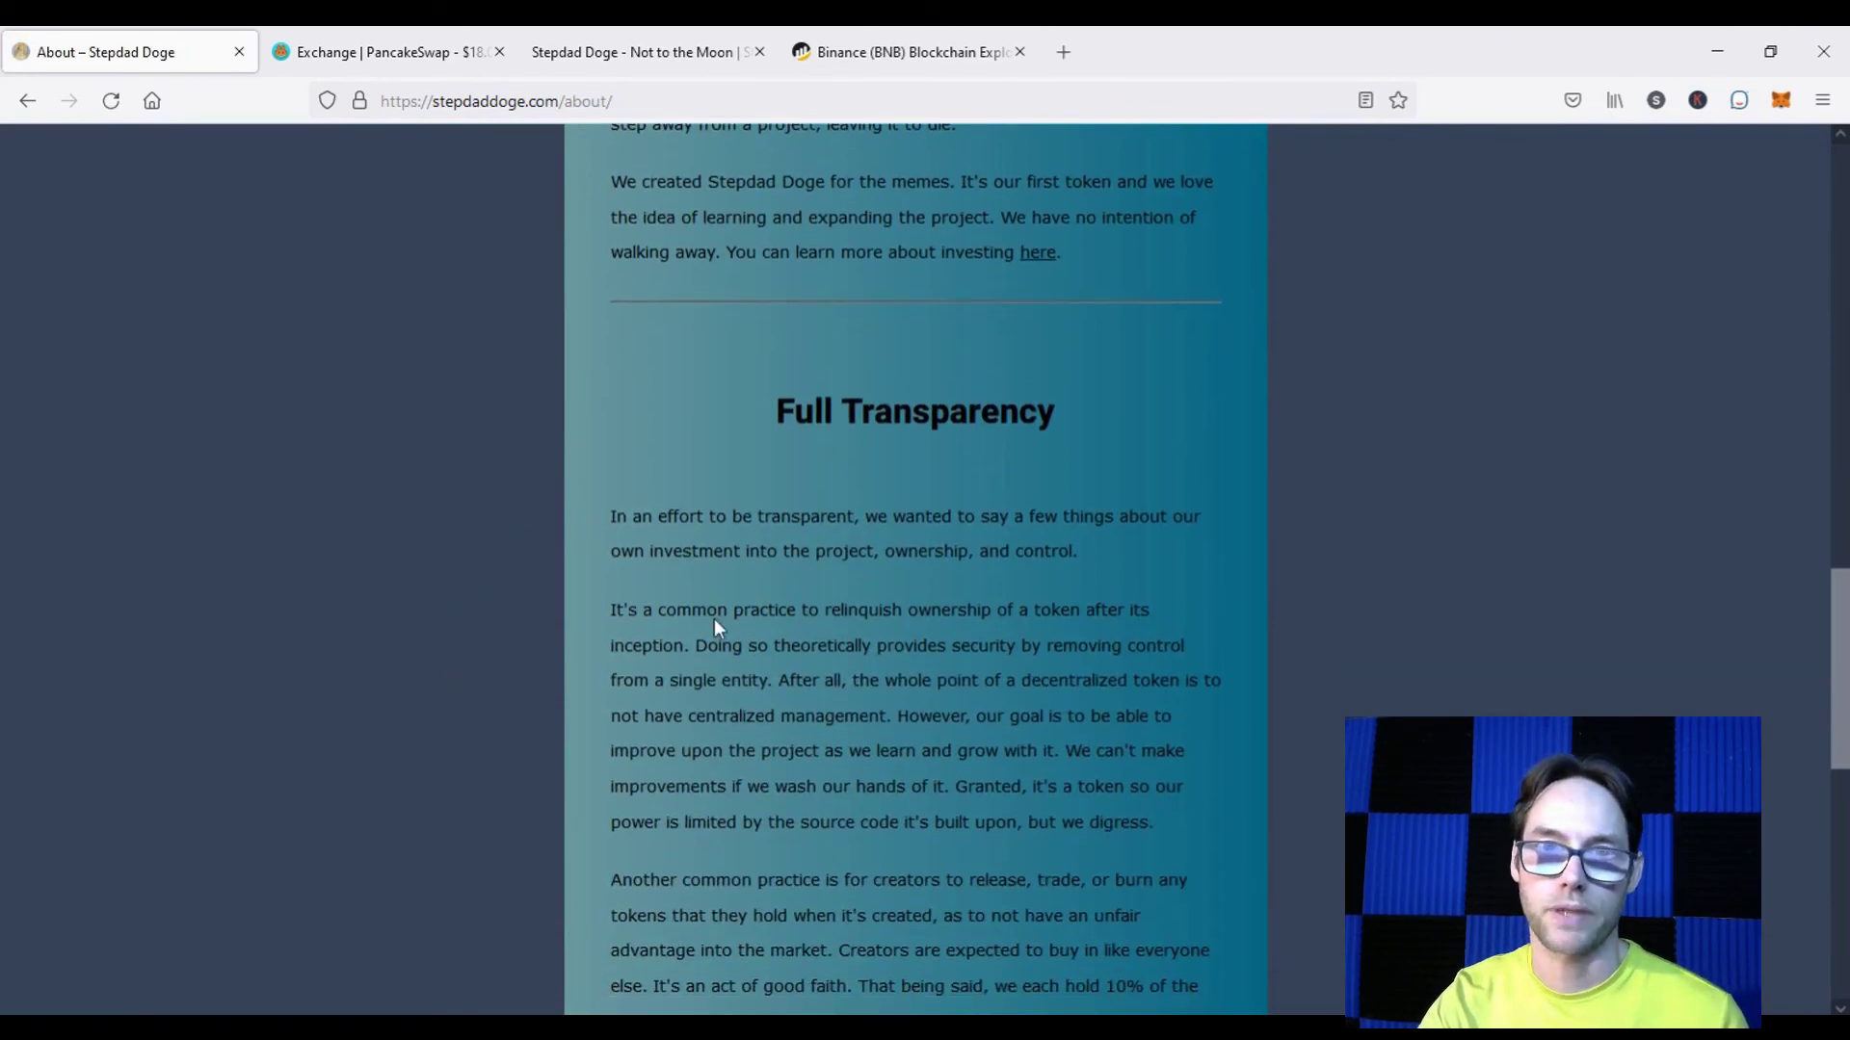
scroll(535, 607, up, 20)
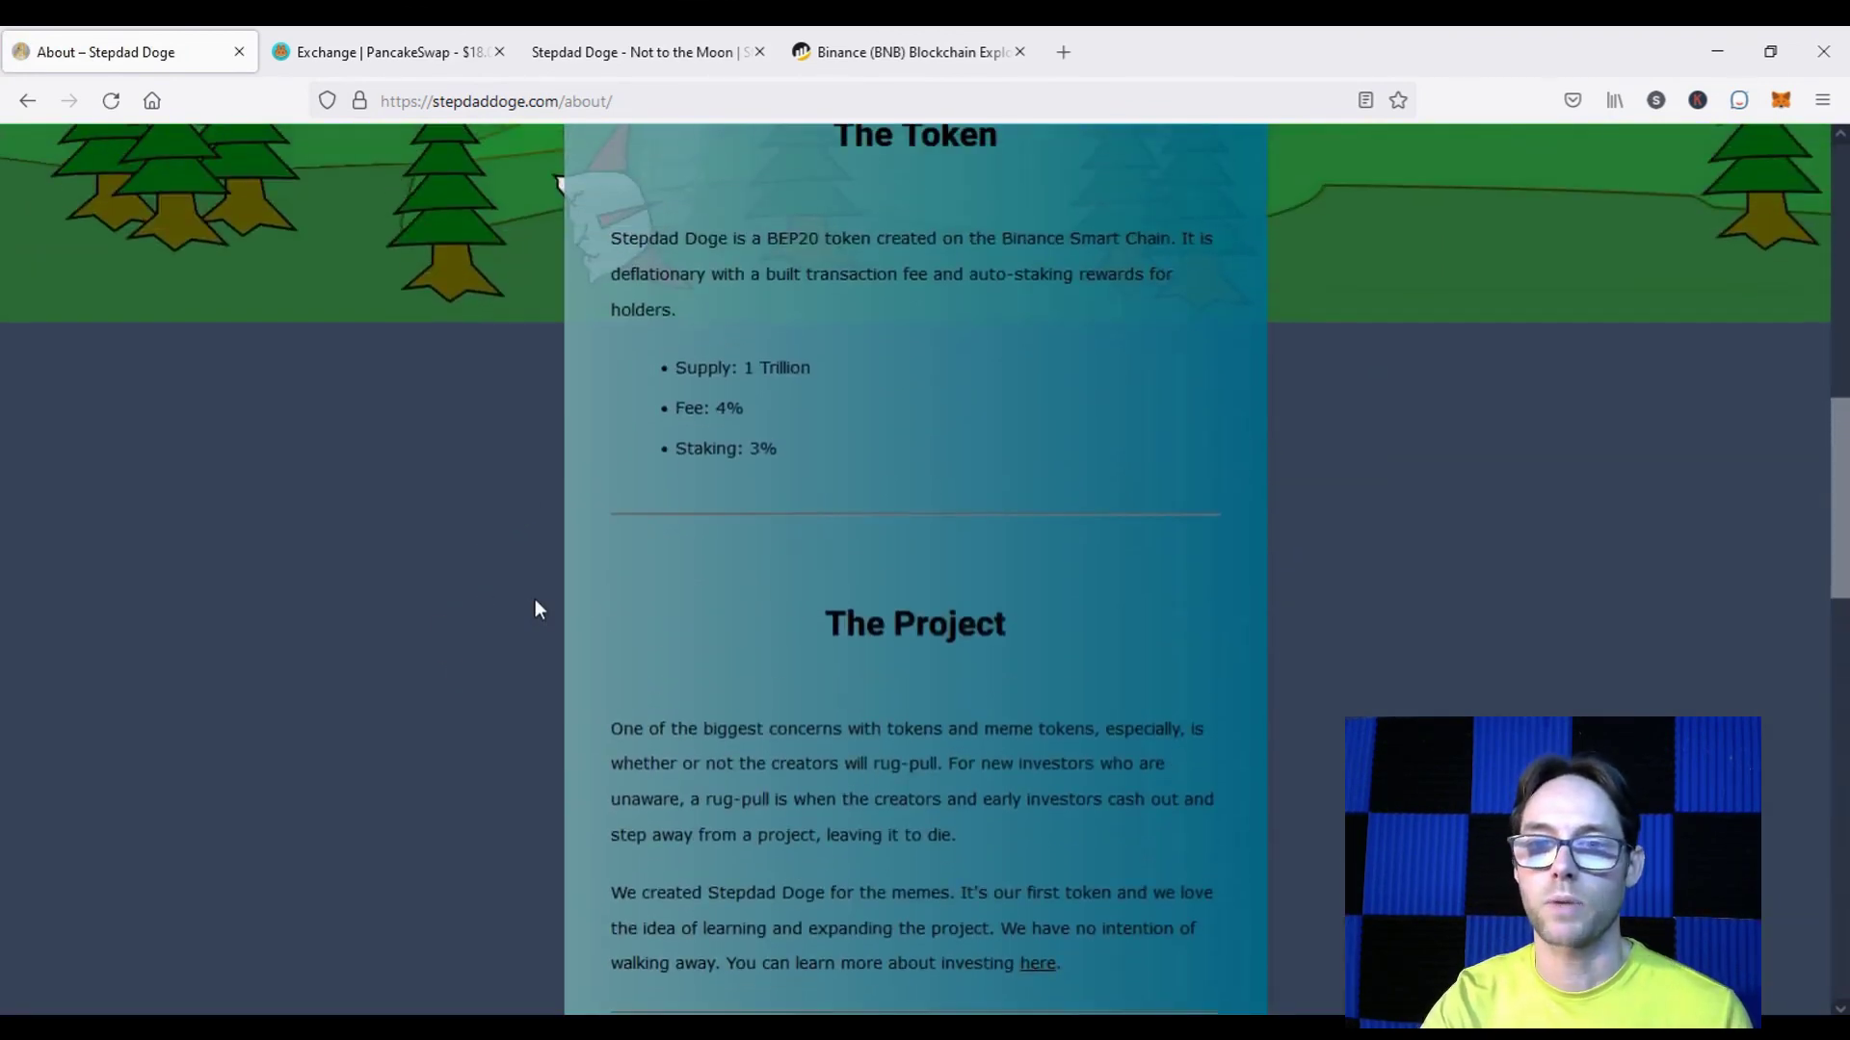
scroll(535, 607, up, 5)
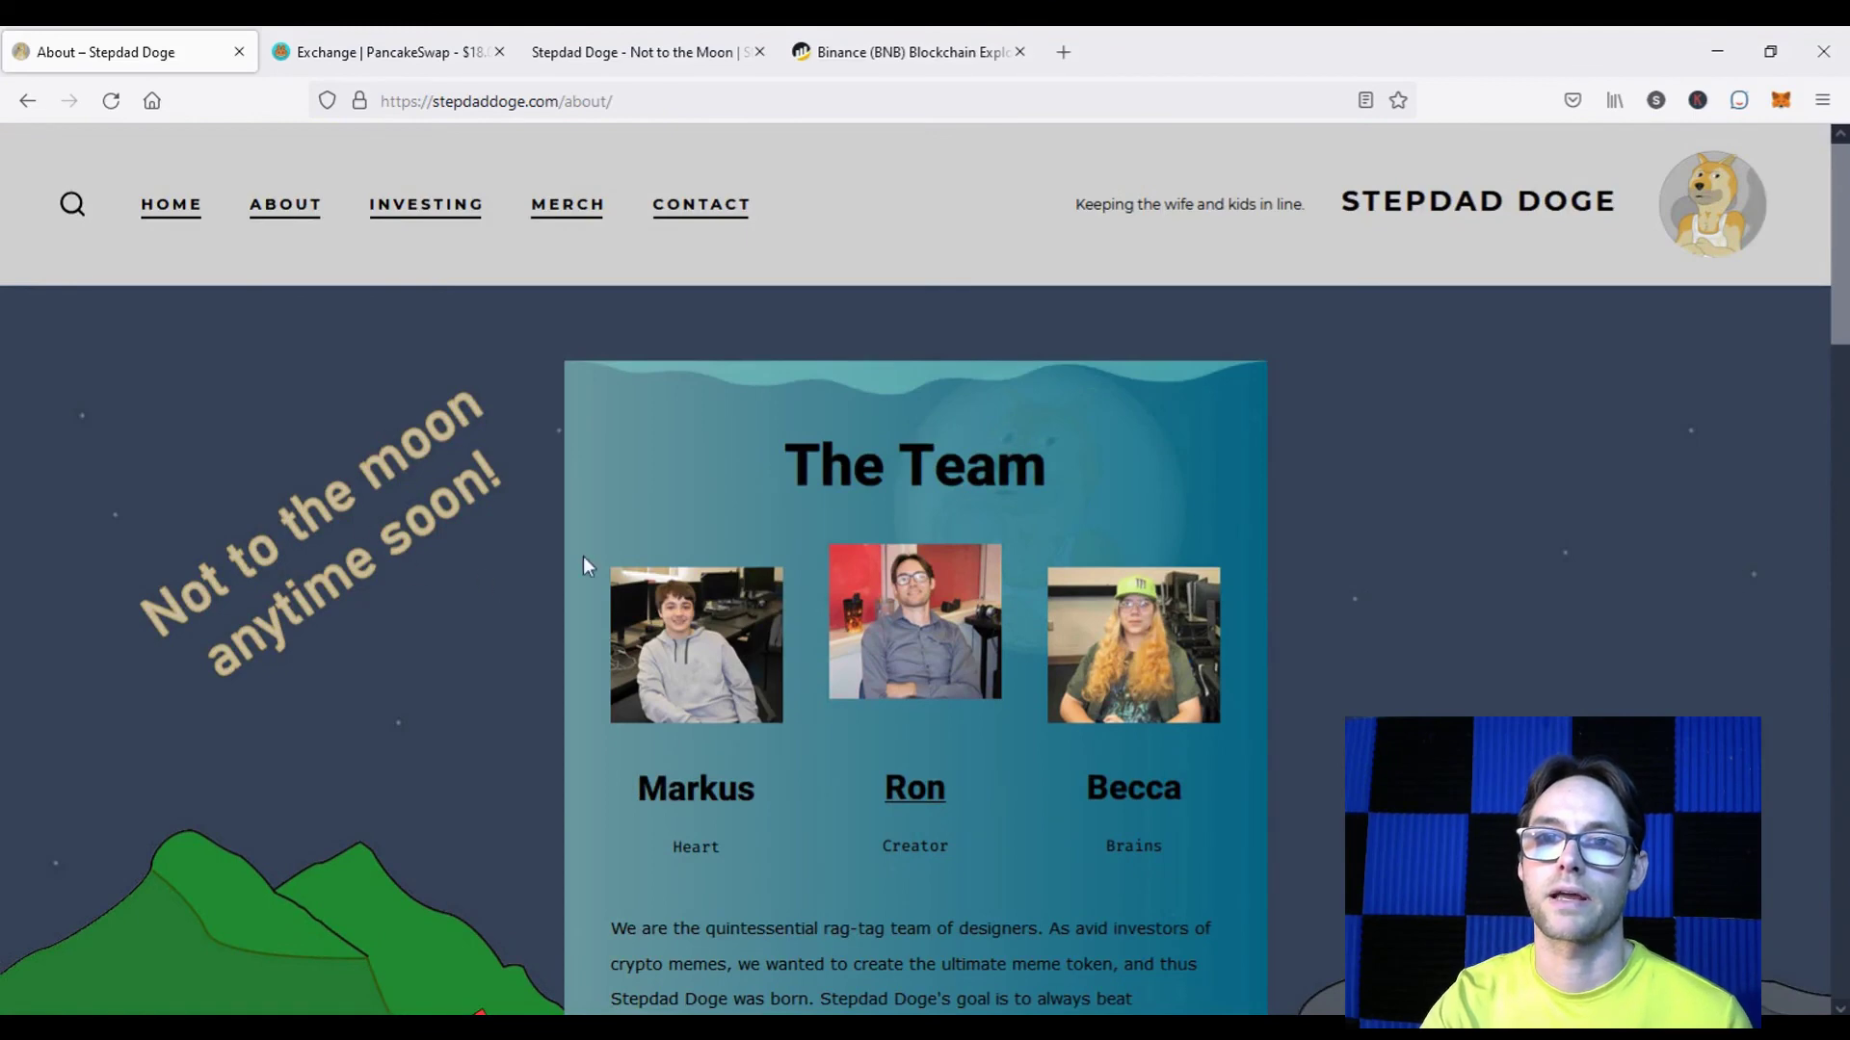
click(875, 57)
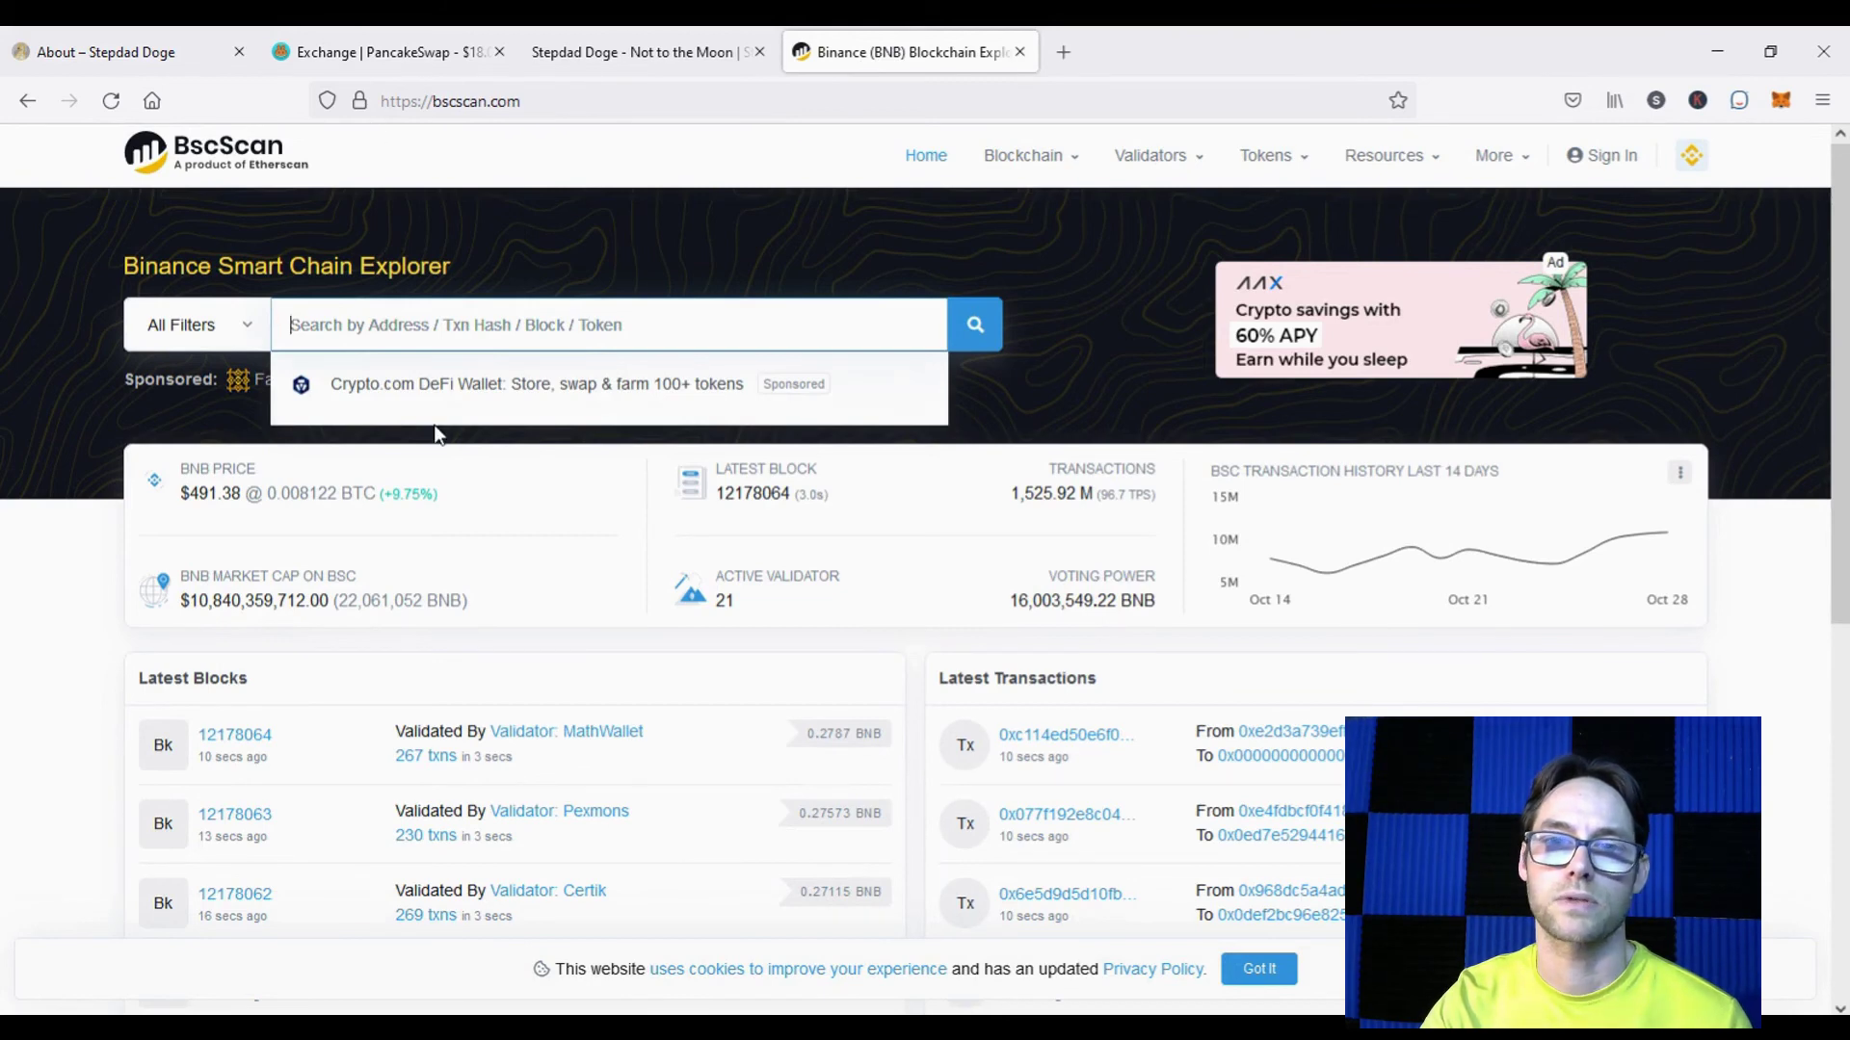
click(112, 57)
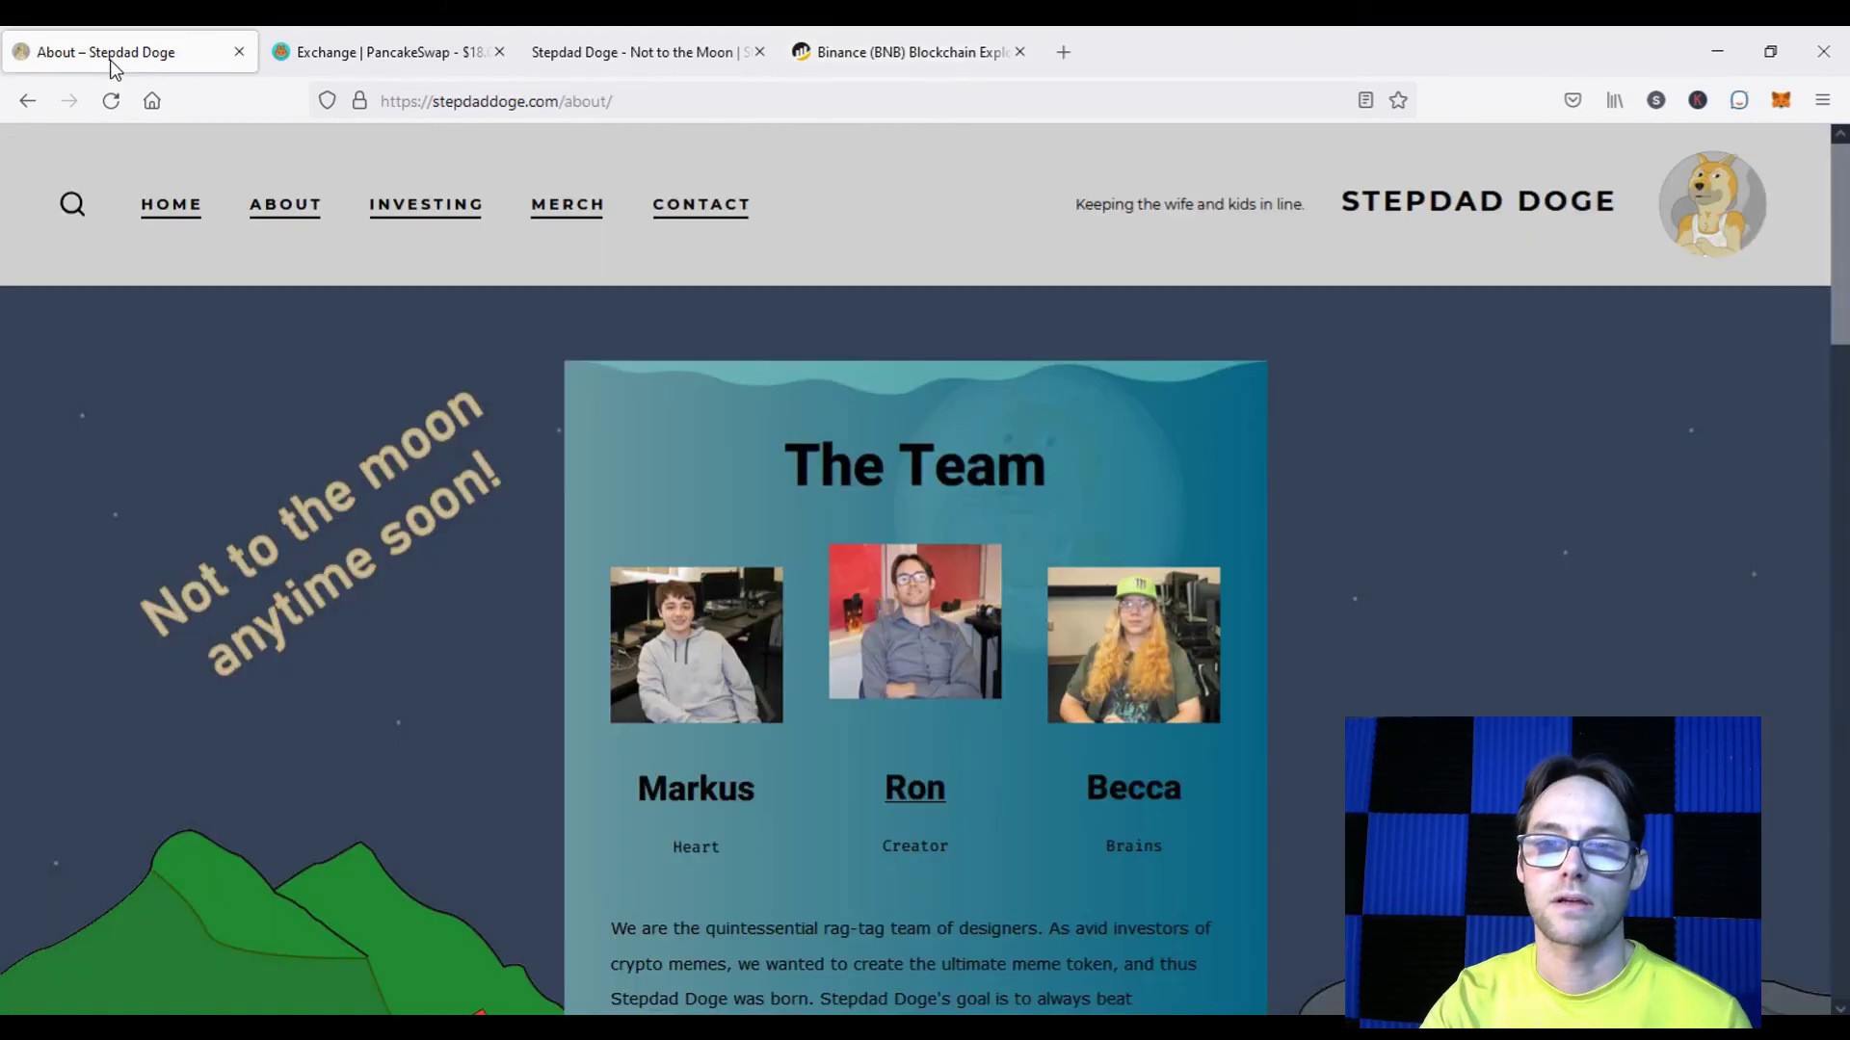
Step: On the Investing page, select the Stepdad Doge token's contract address
click(424, 206)
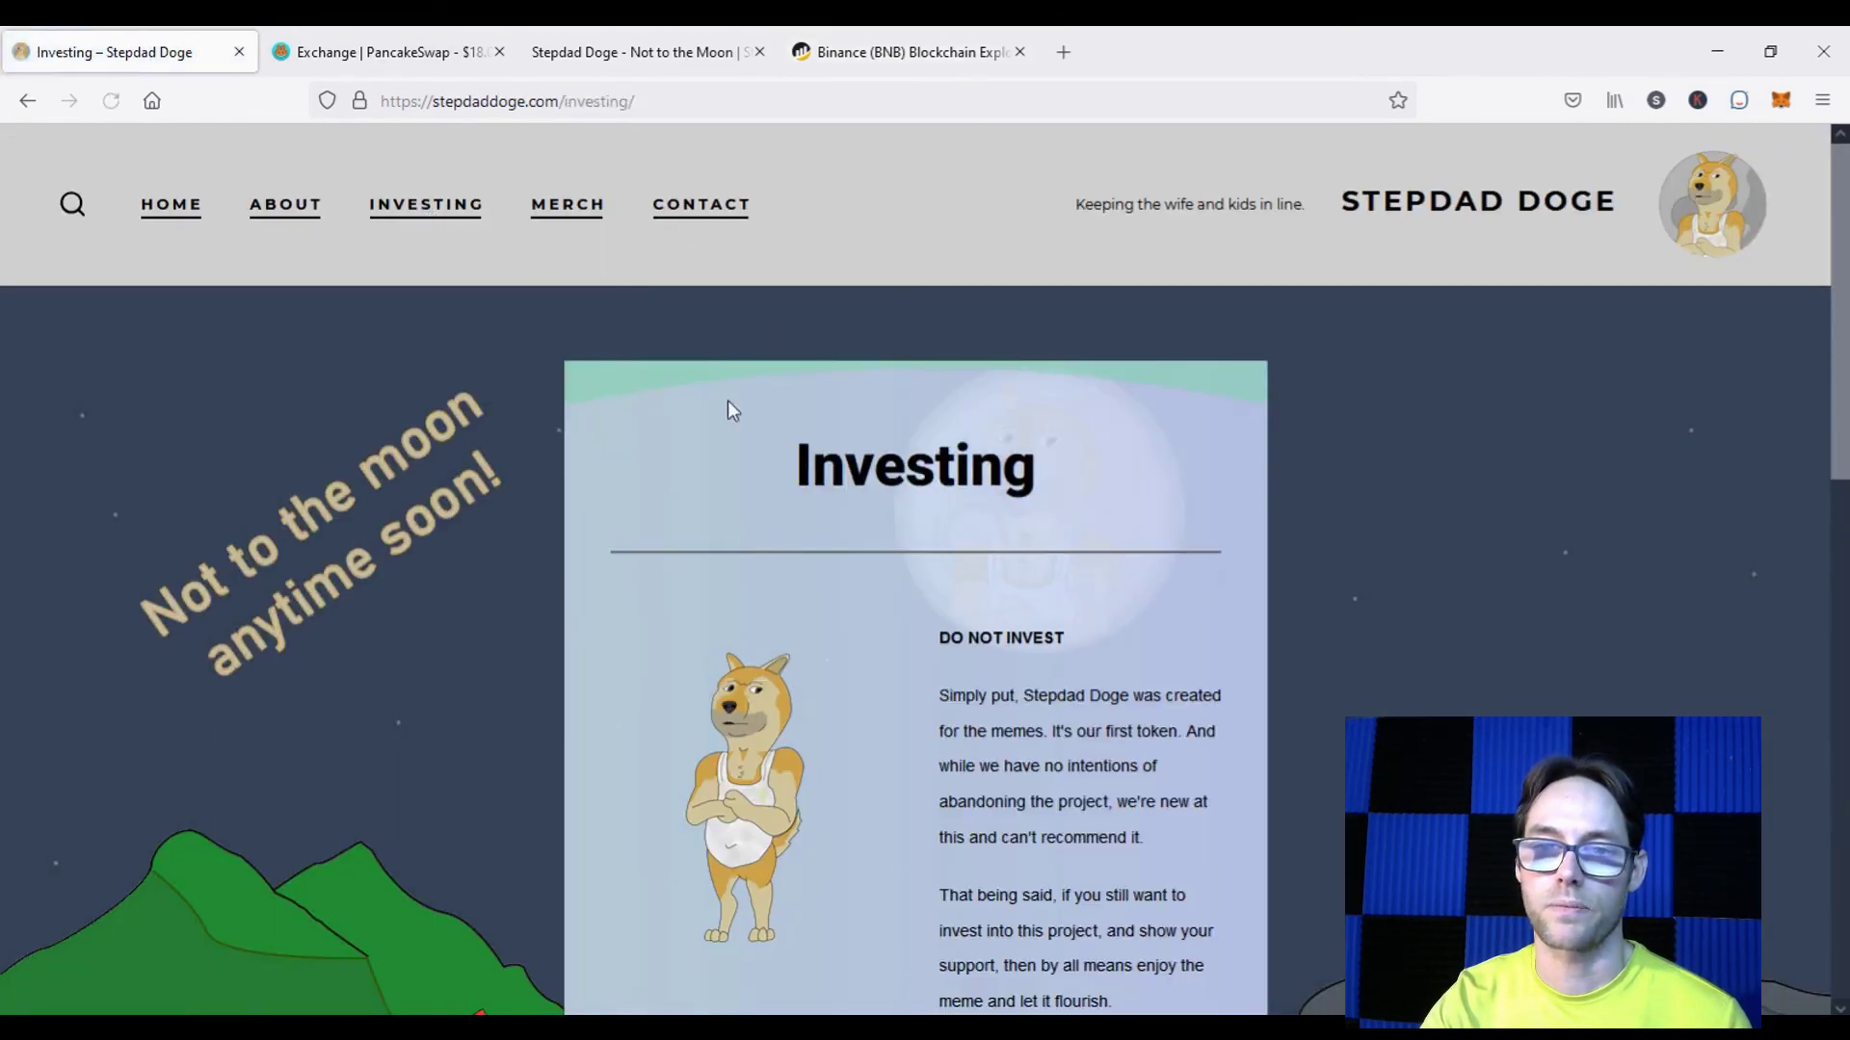
scroll(930, 469, down, 1)
scroll(931, 470, down, 10)
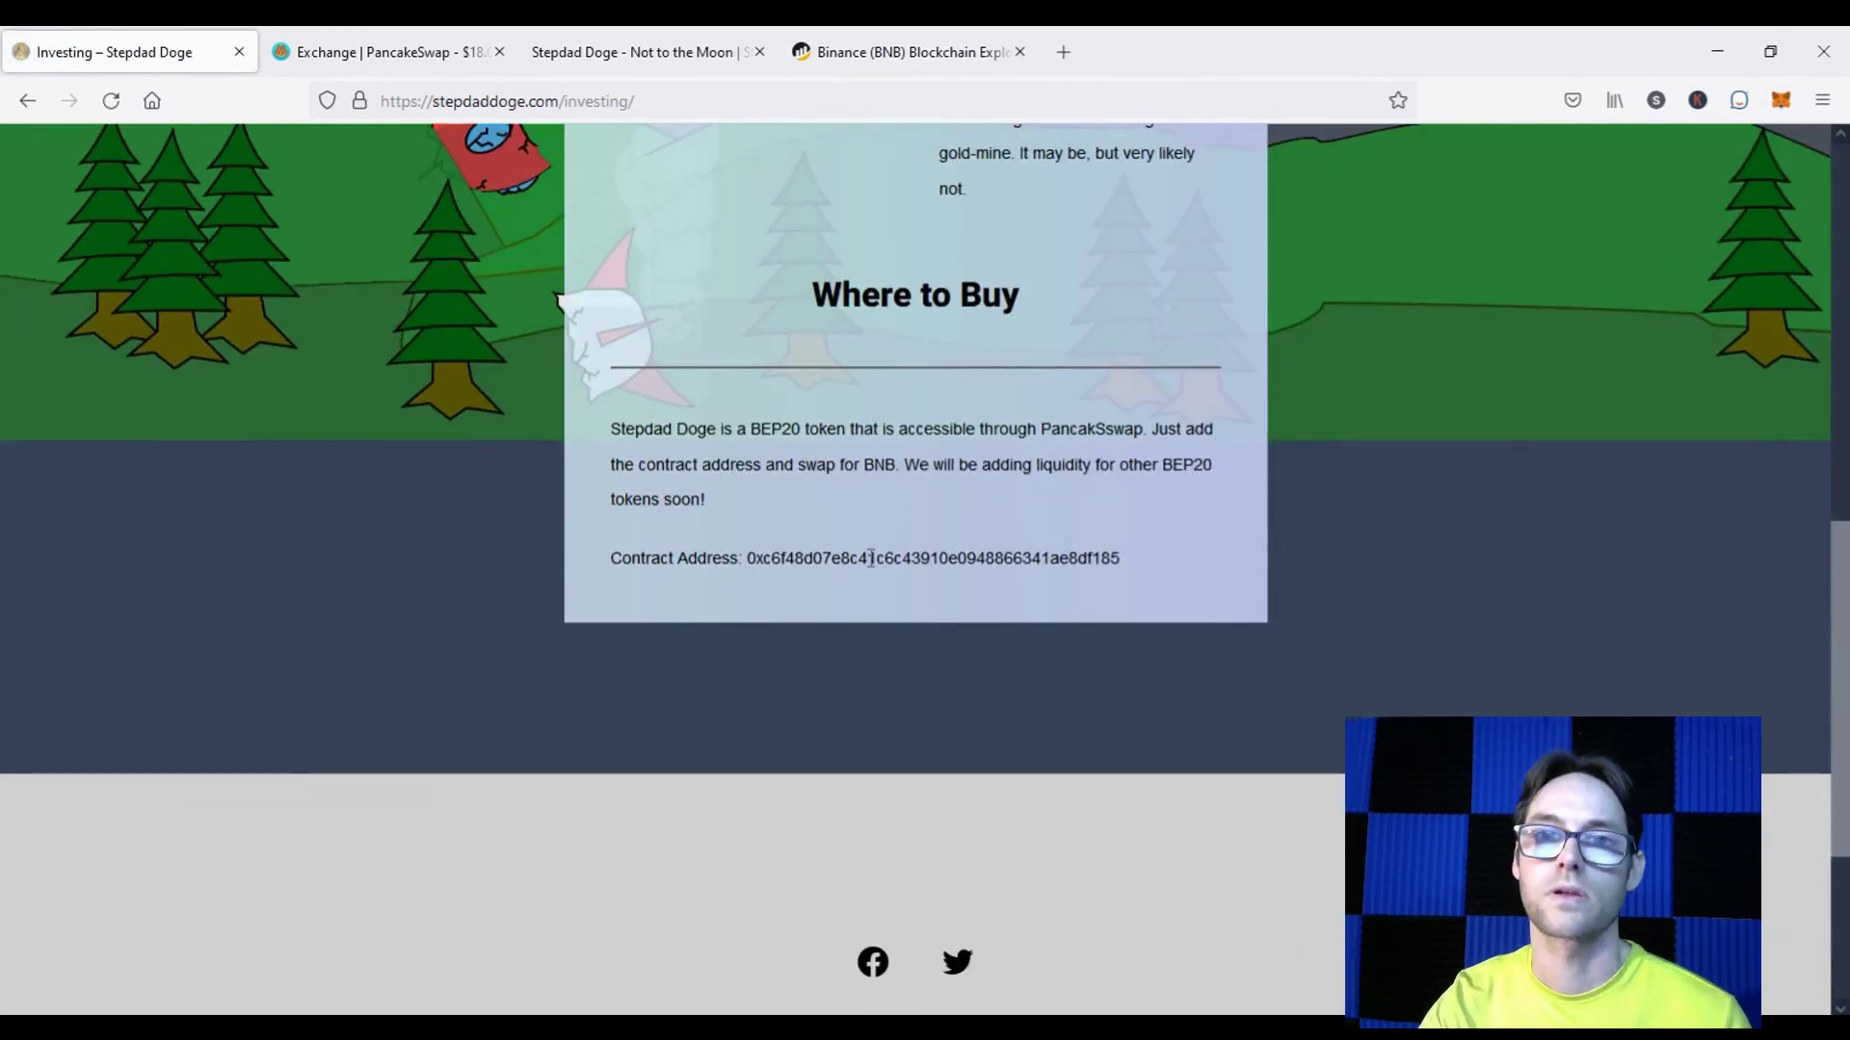
double_click(792, 559)
key(ctrl+c)
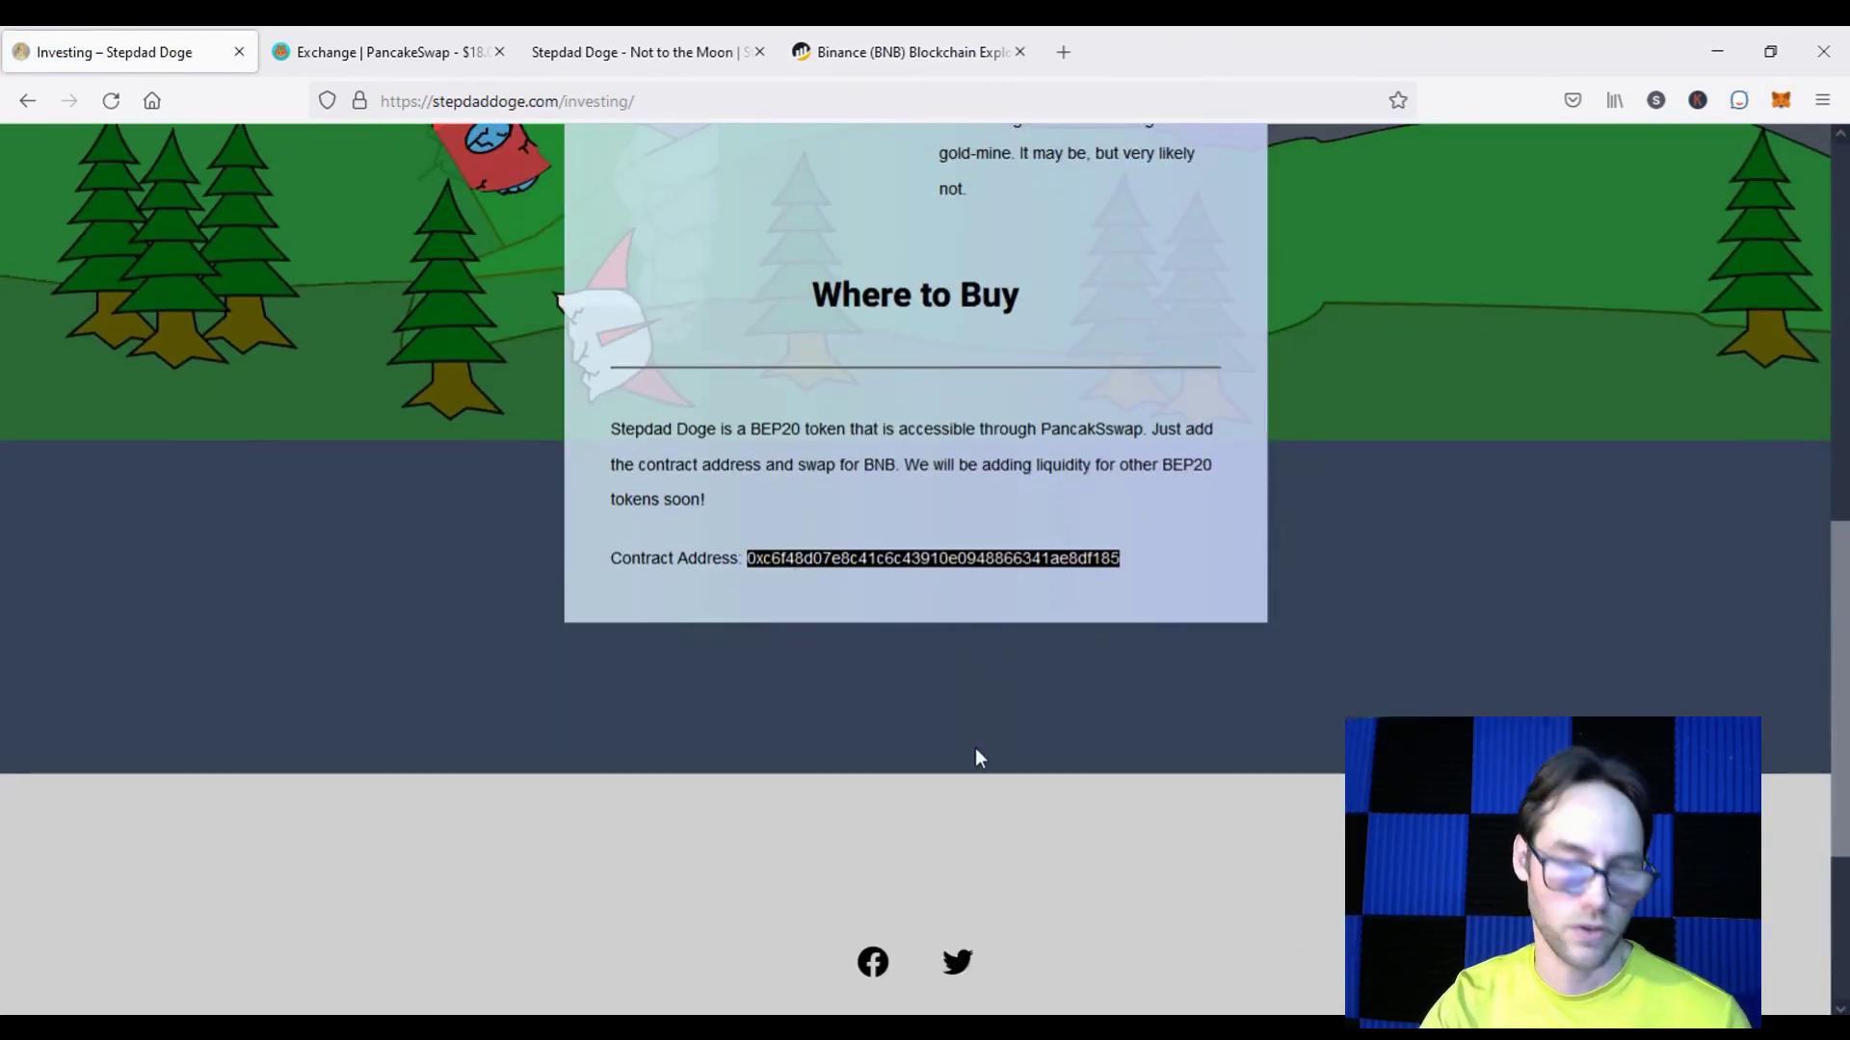
Step: Search BscScan for the pasted contract address and mark its $0.00 BNB value
click(894, 52)
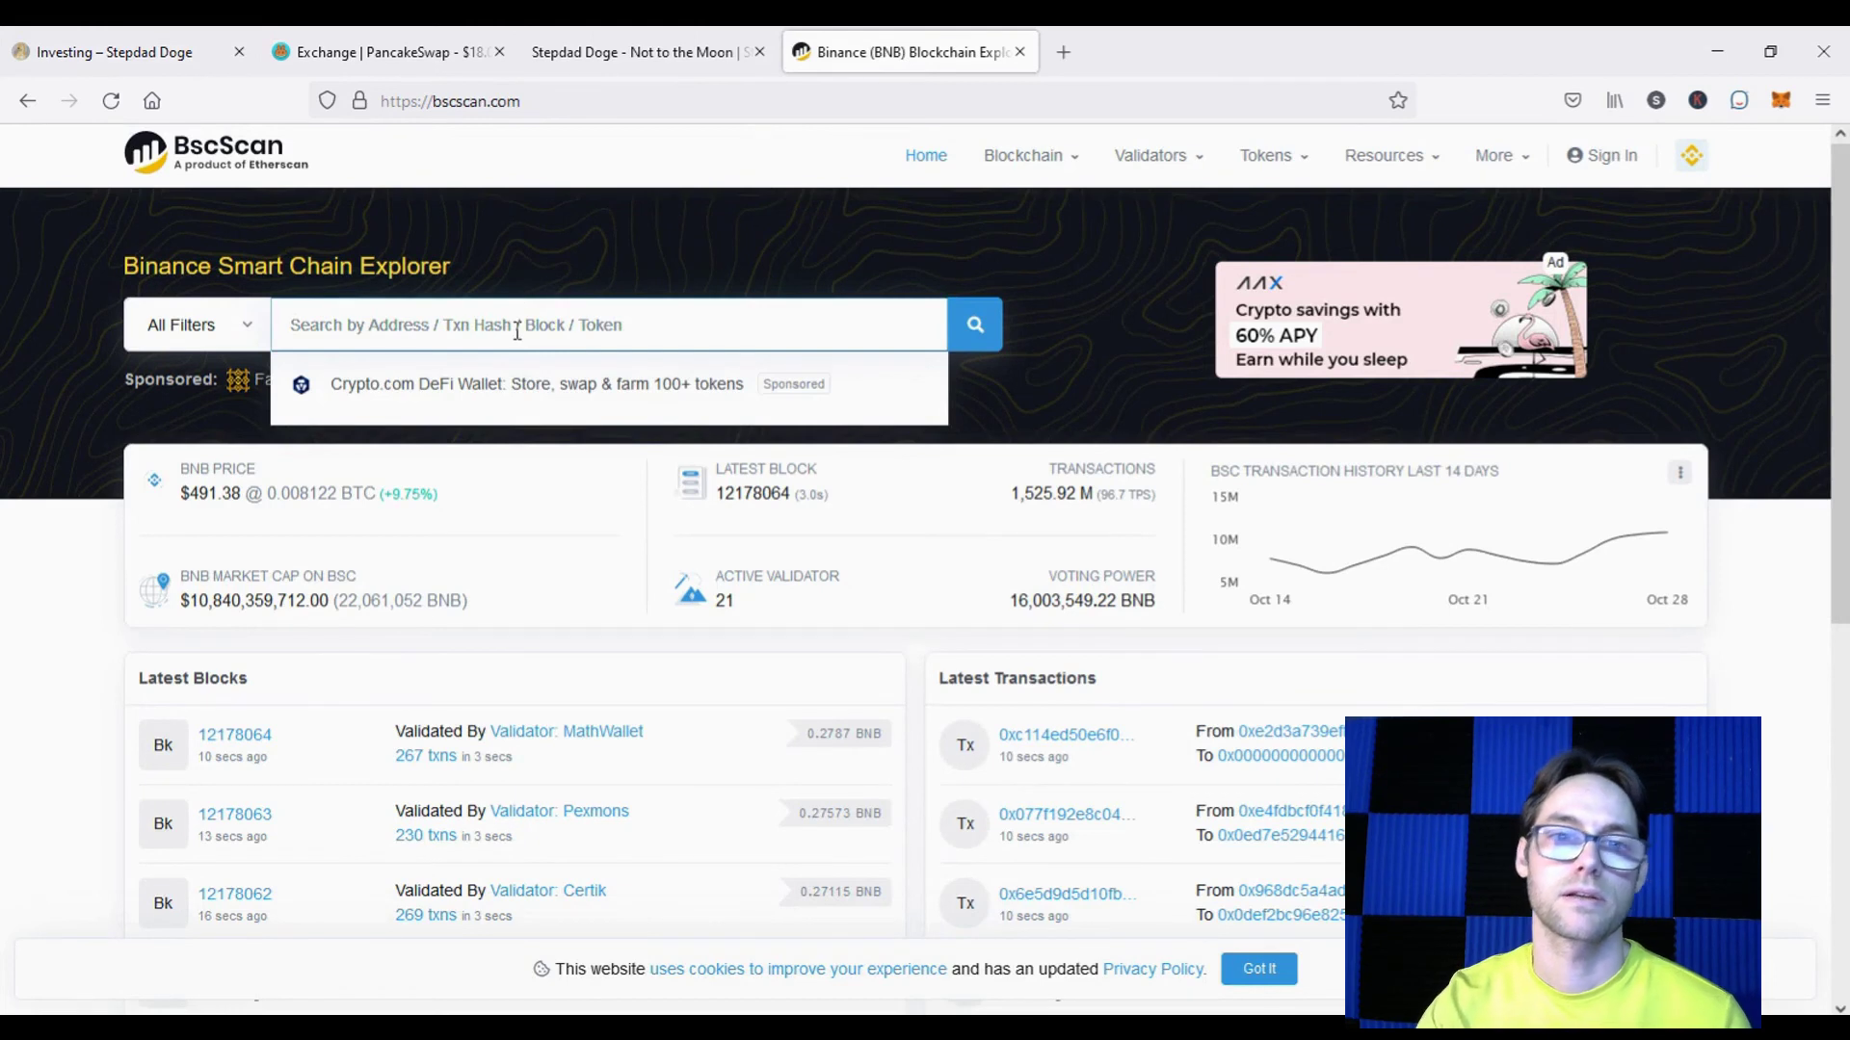
key(ctrl+v)
key(Return)
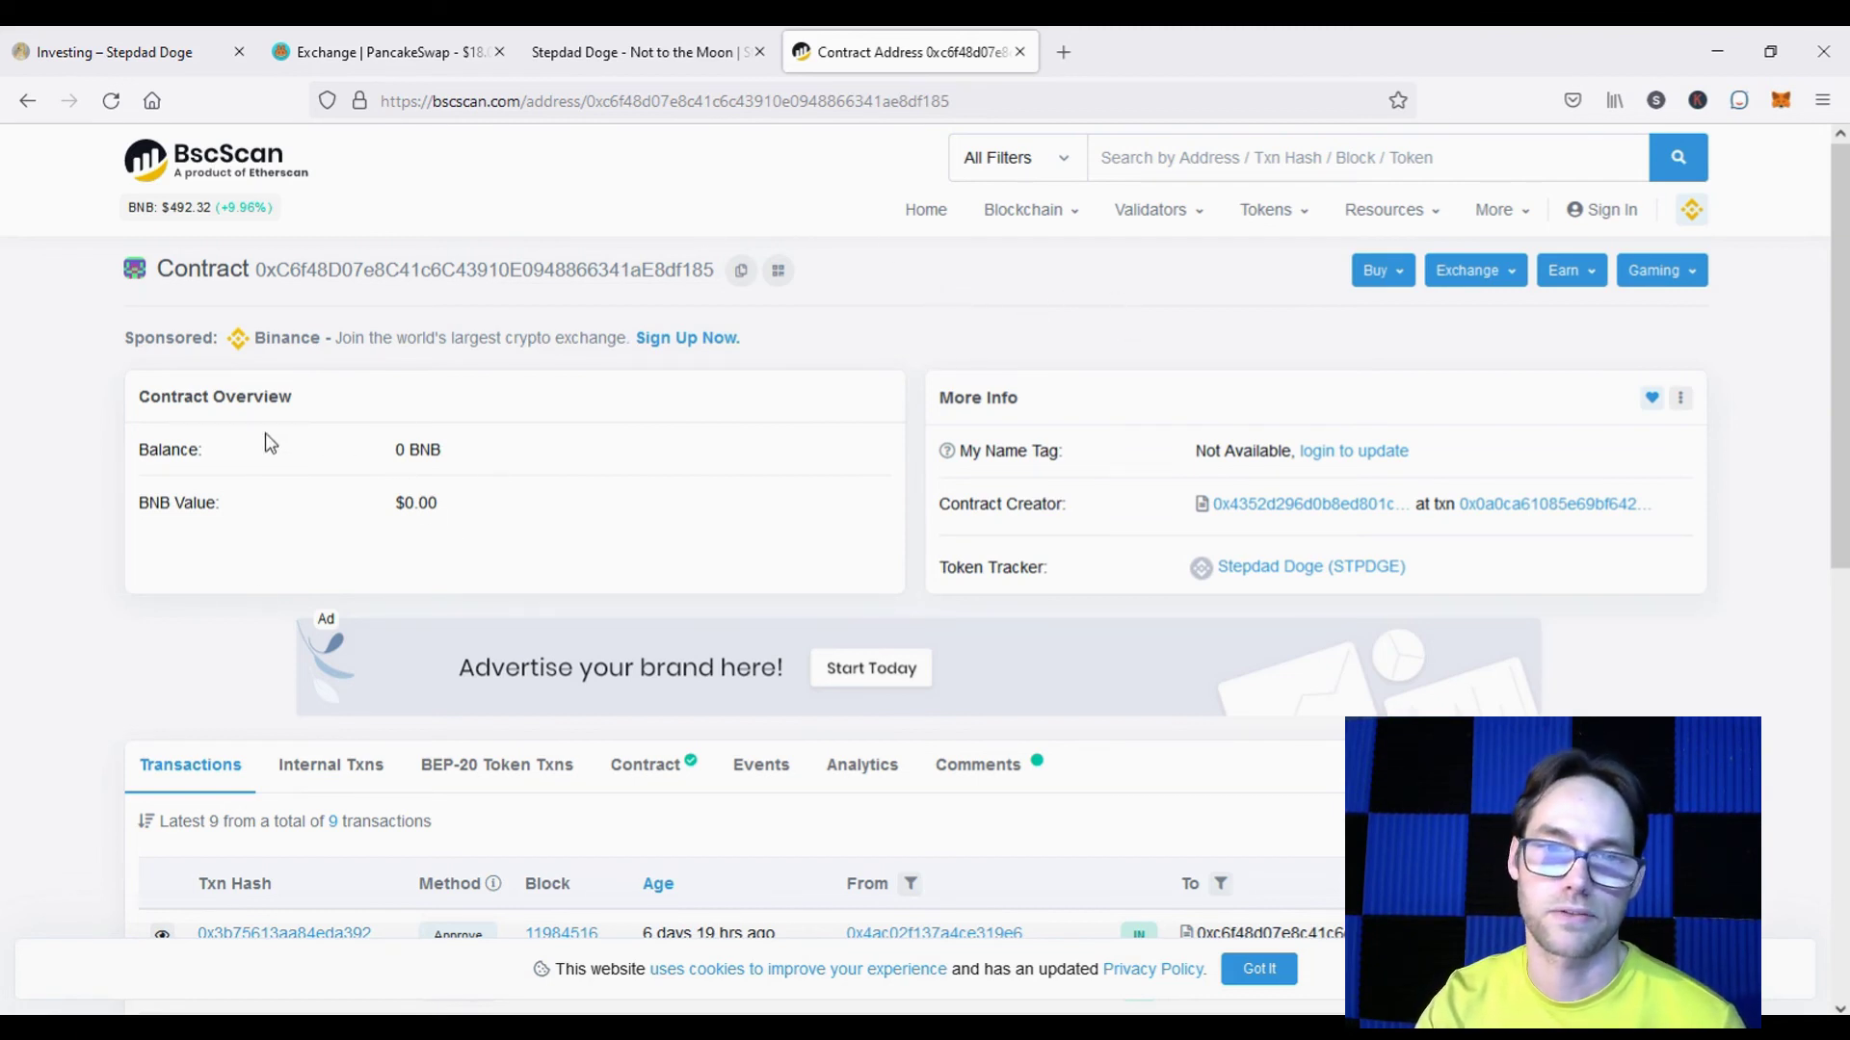
double_click(421, 505)
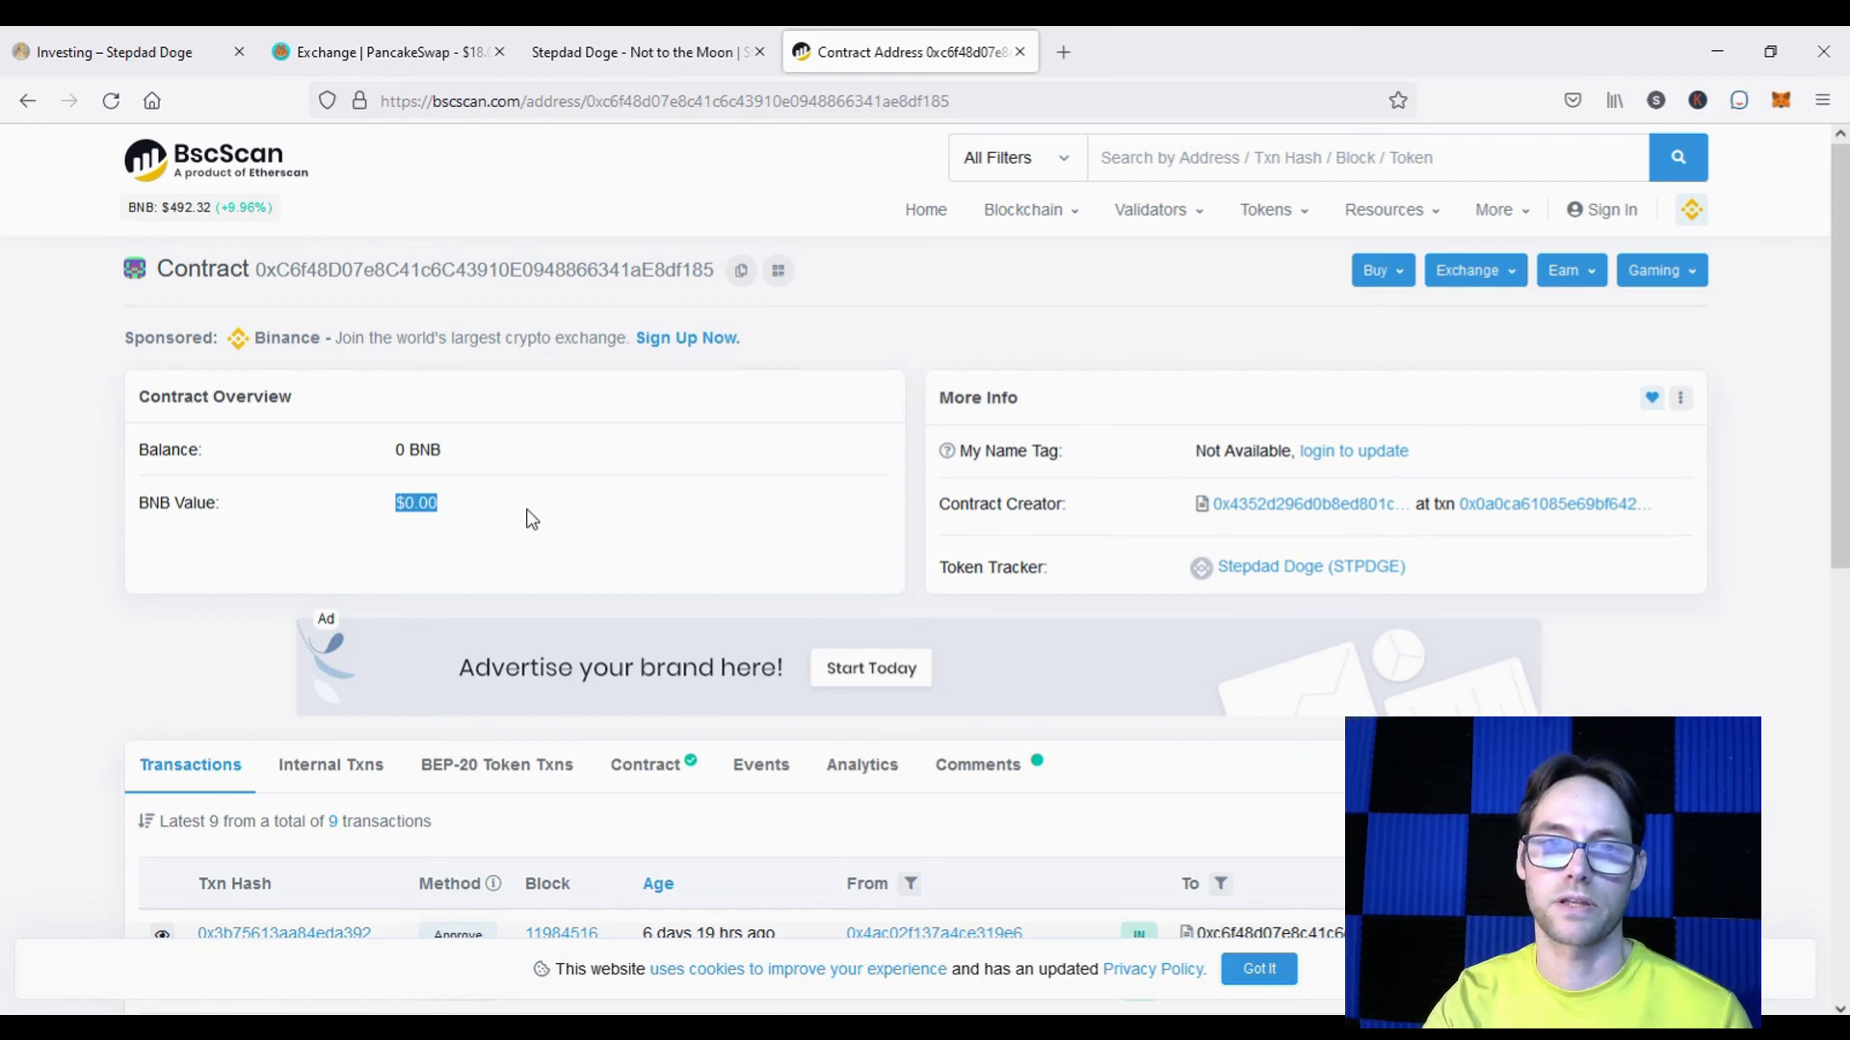
Step: Scroll through the contract's transaction list on BscScan
scroll(532, 521, down, 7)
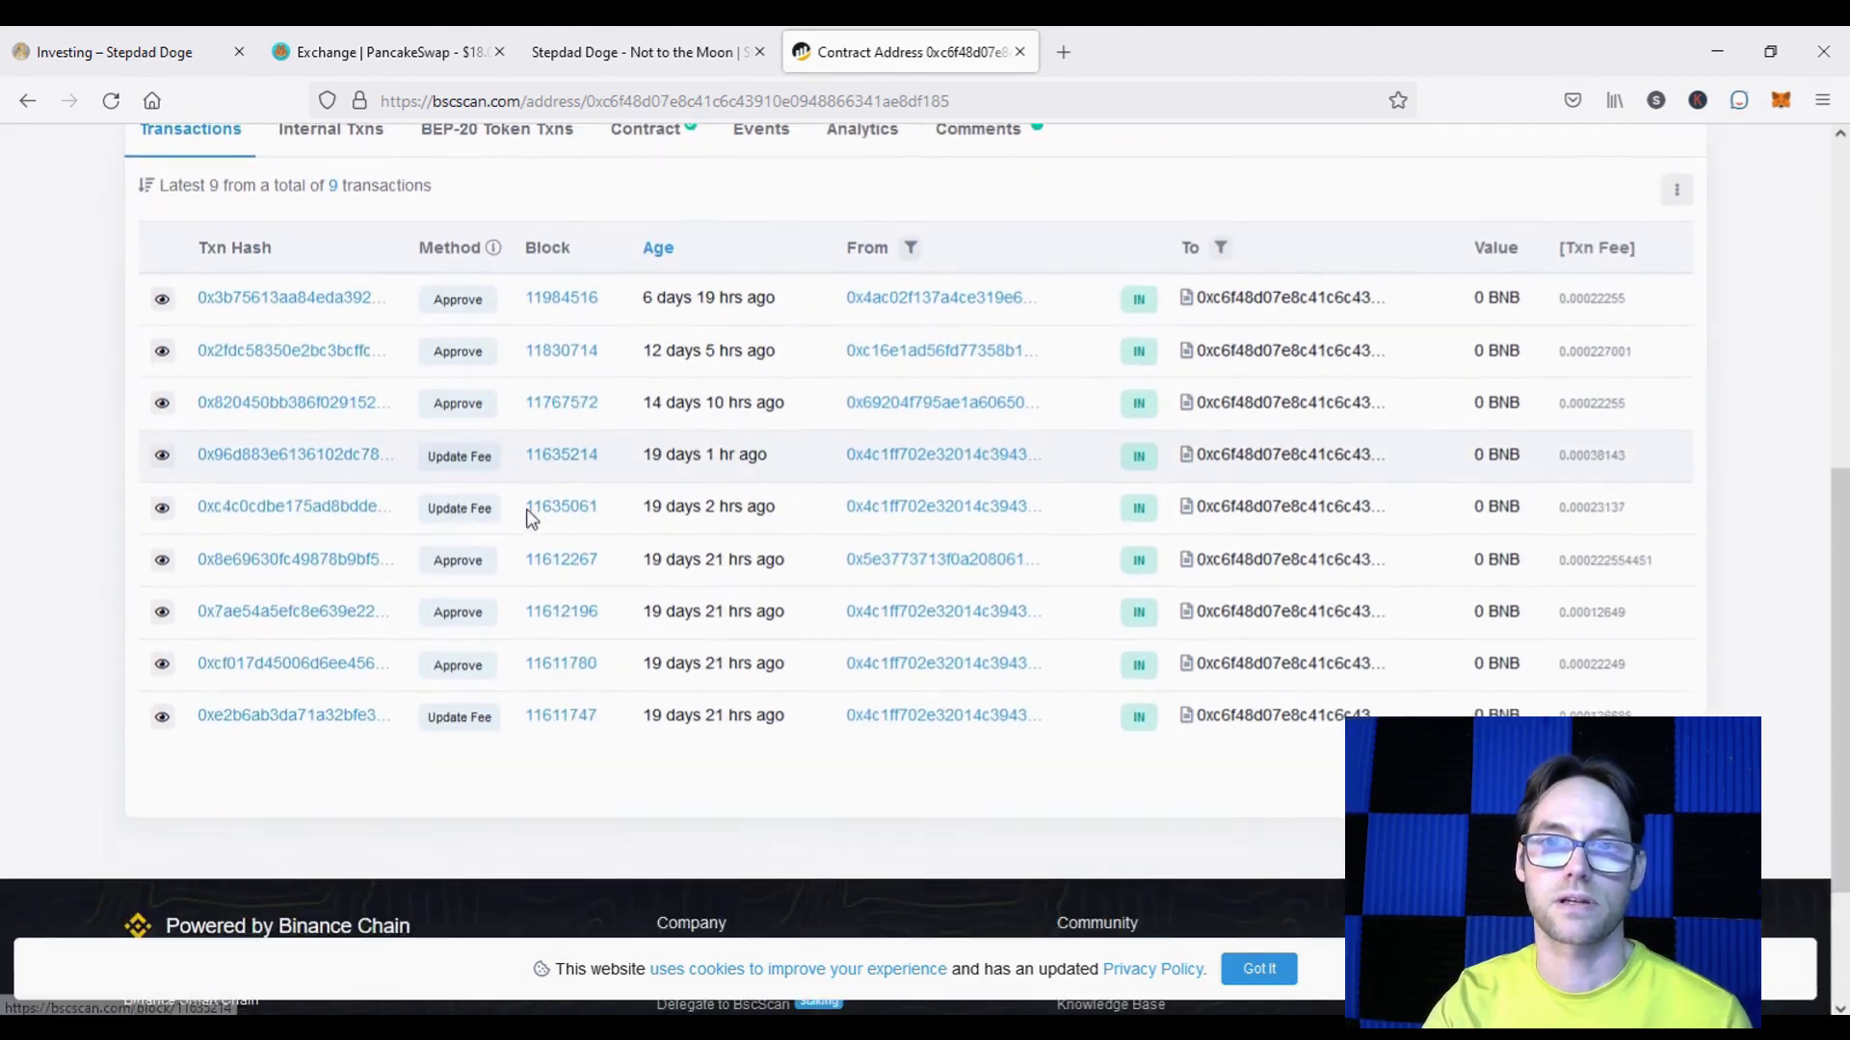
scroll(322, 257, up, 3)
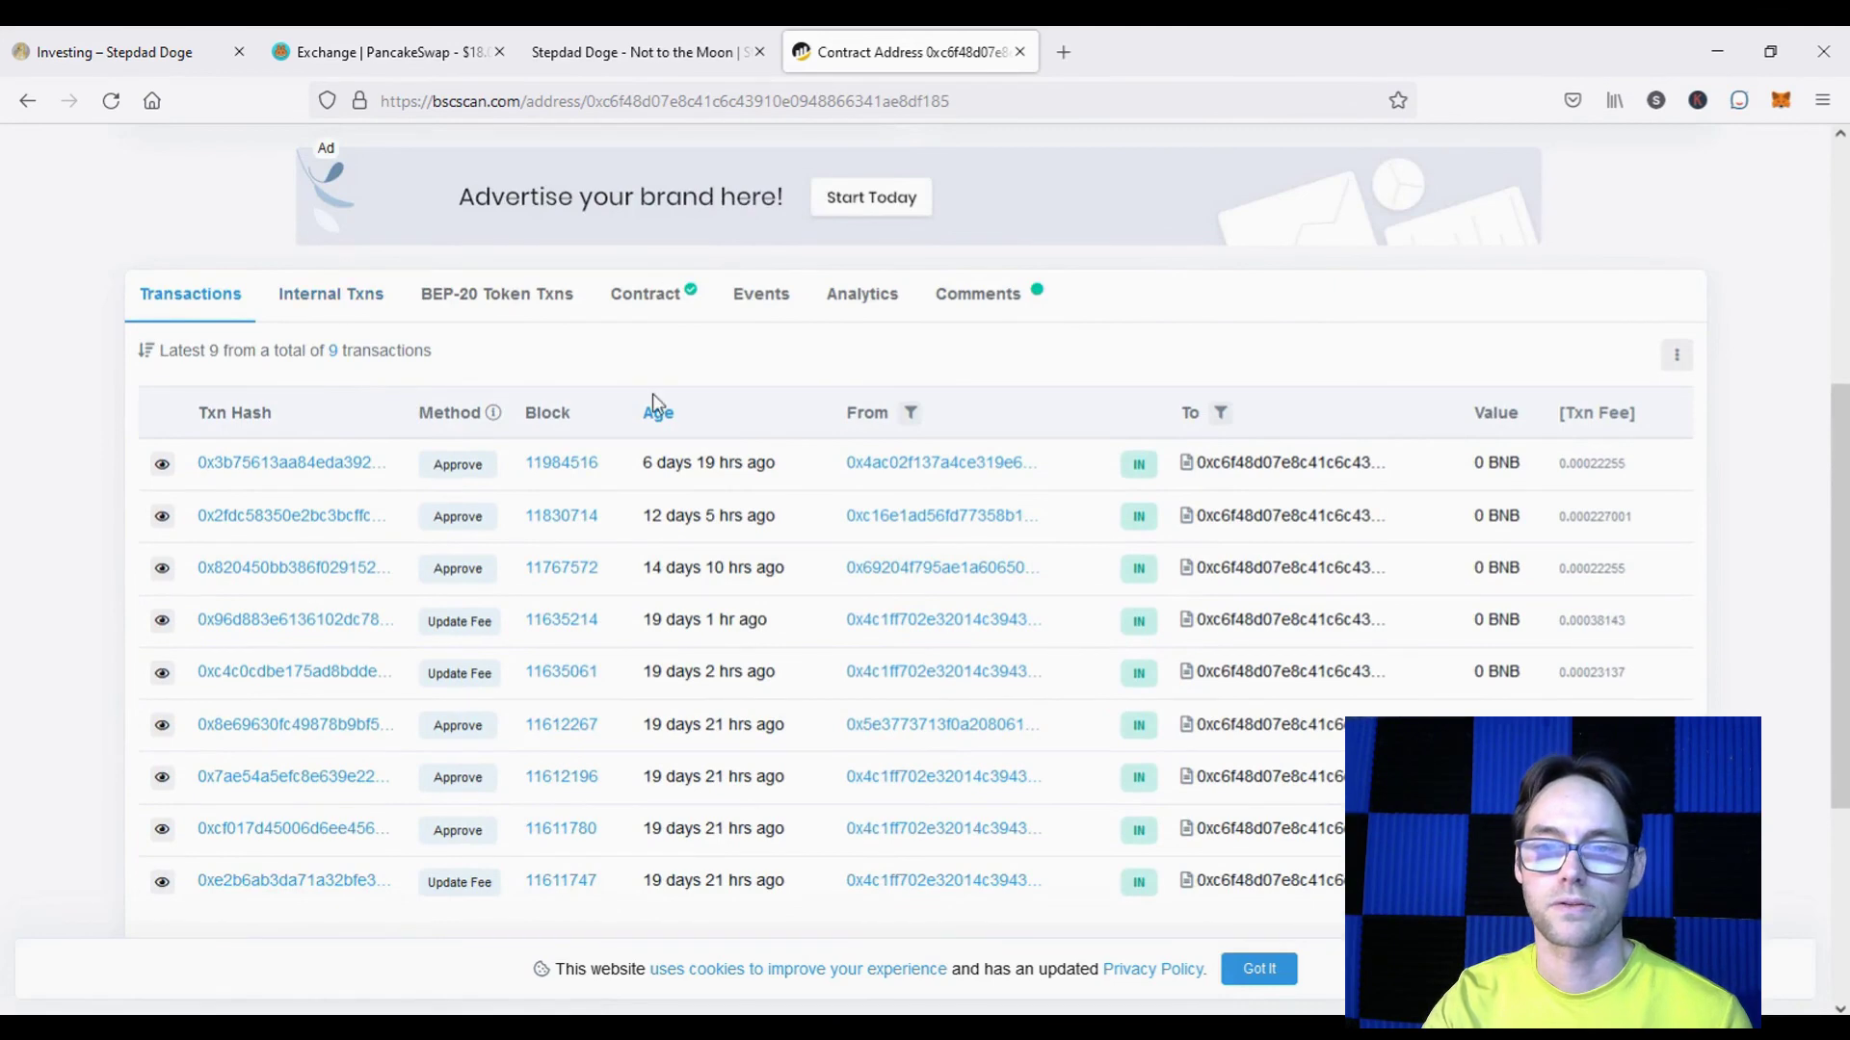
scroll(652, 401, up, 2)
scroll(653, 394, up, 3)
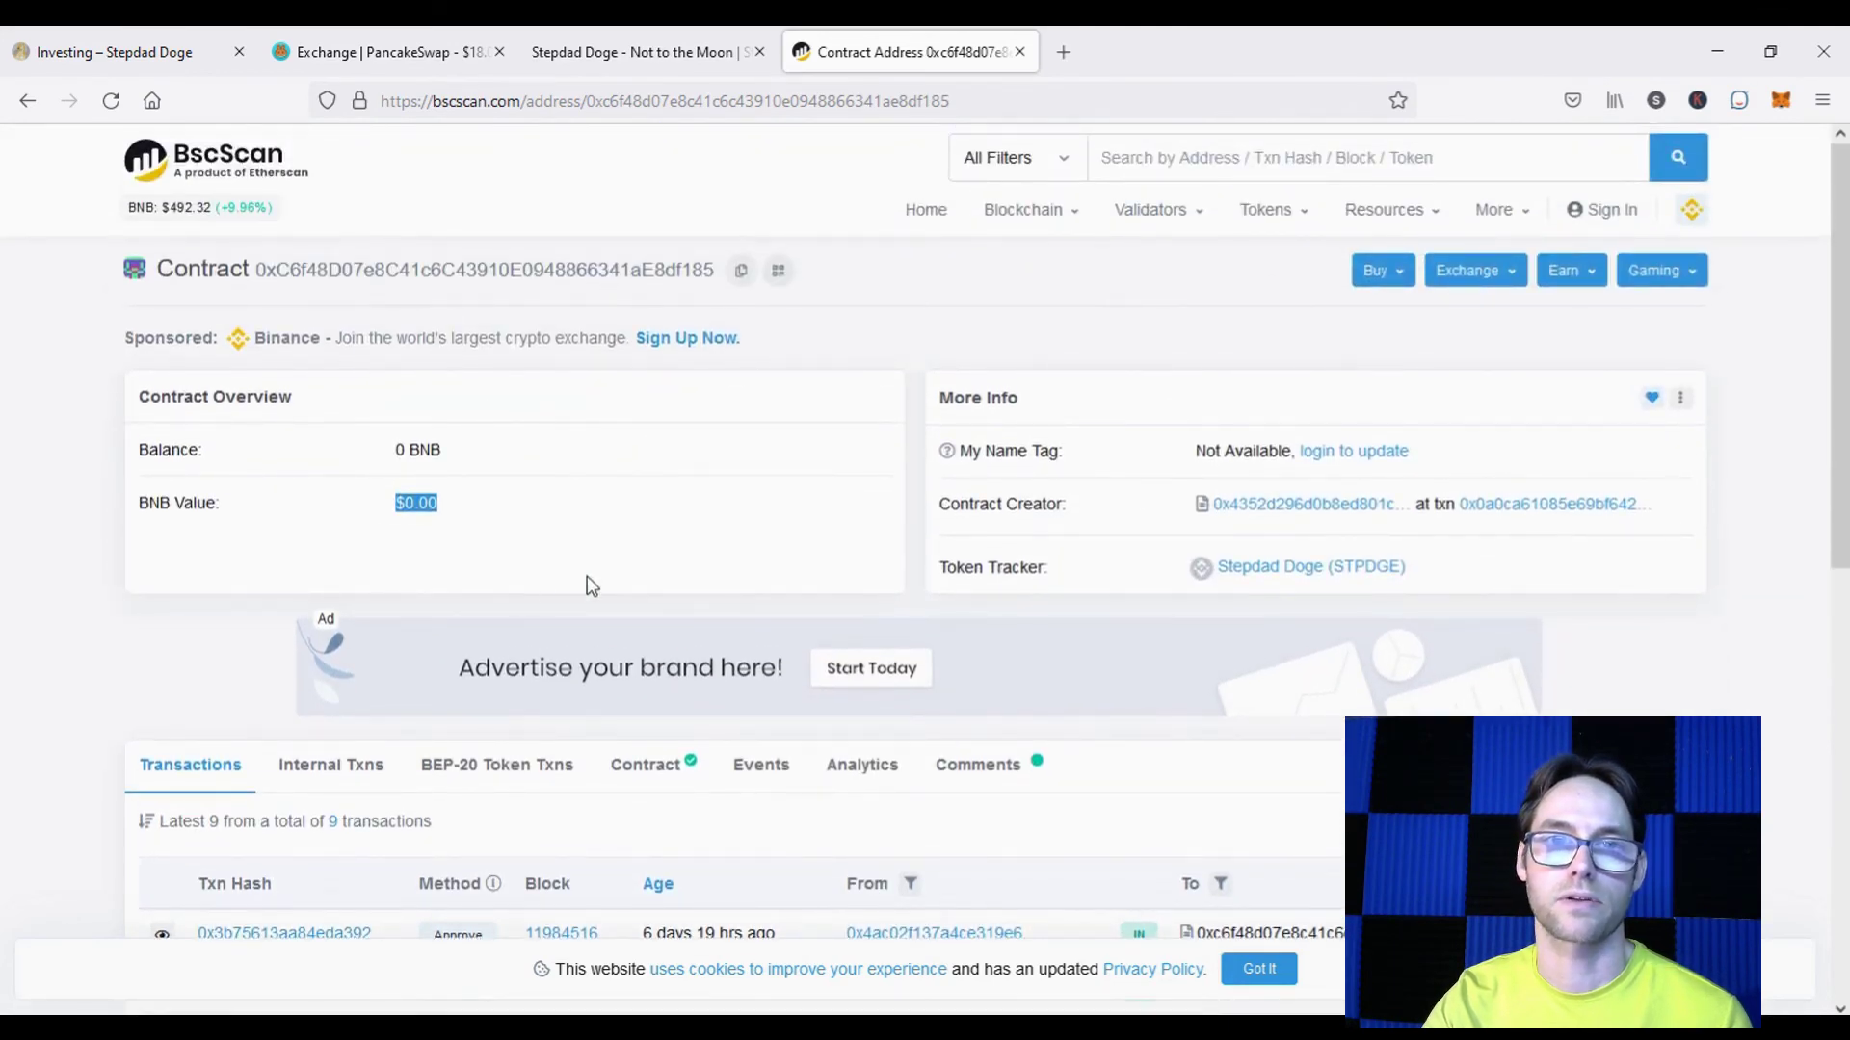
scroll(592, 586, down, 6)
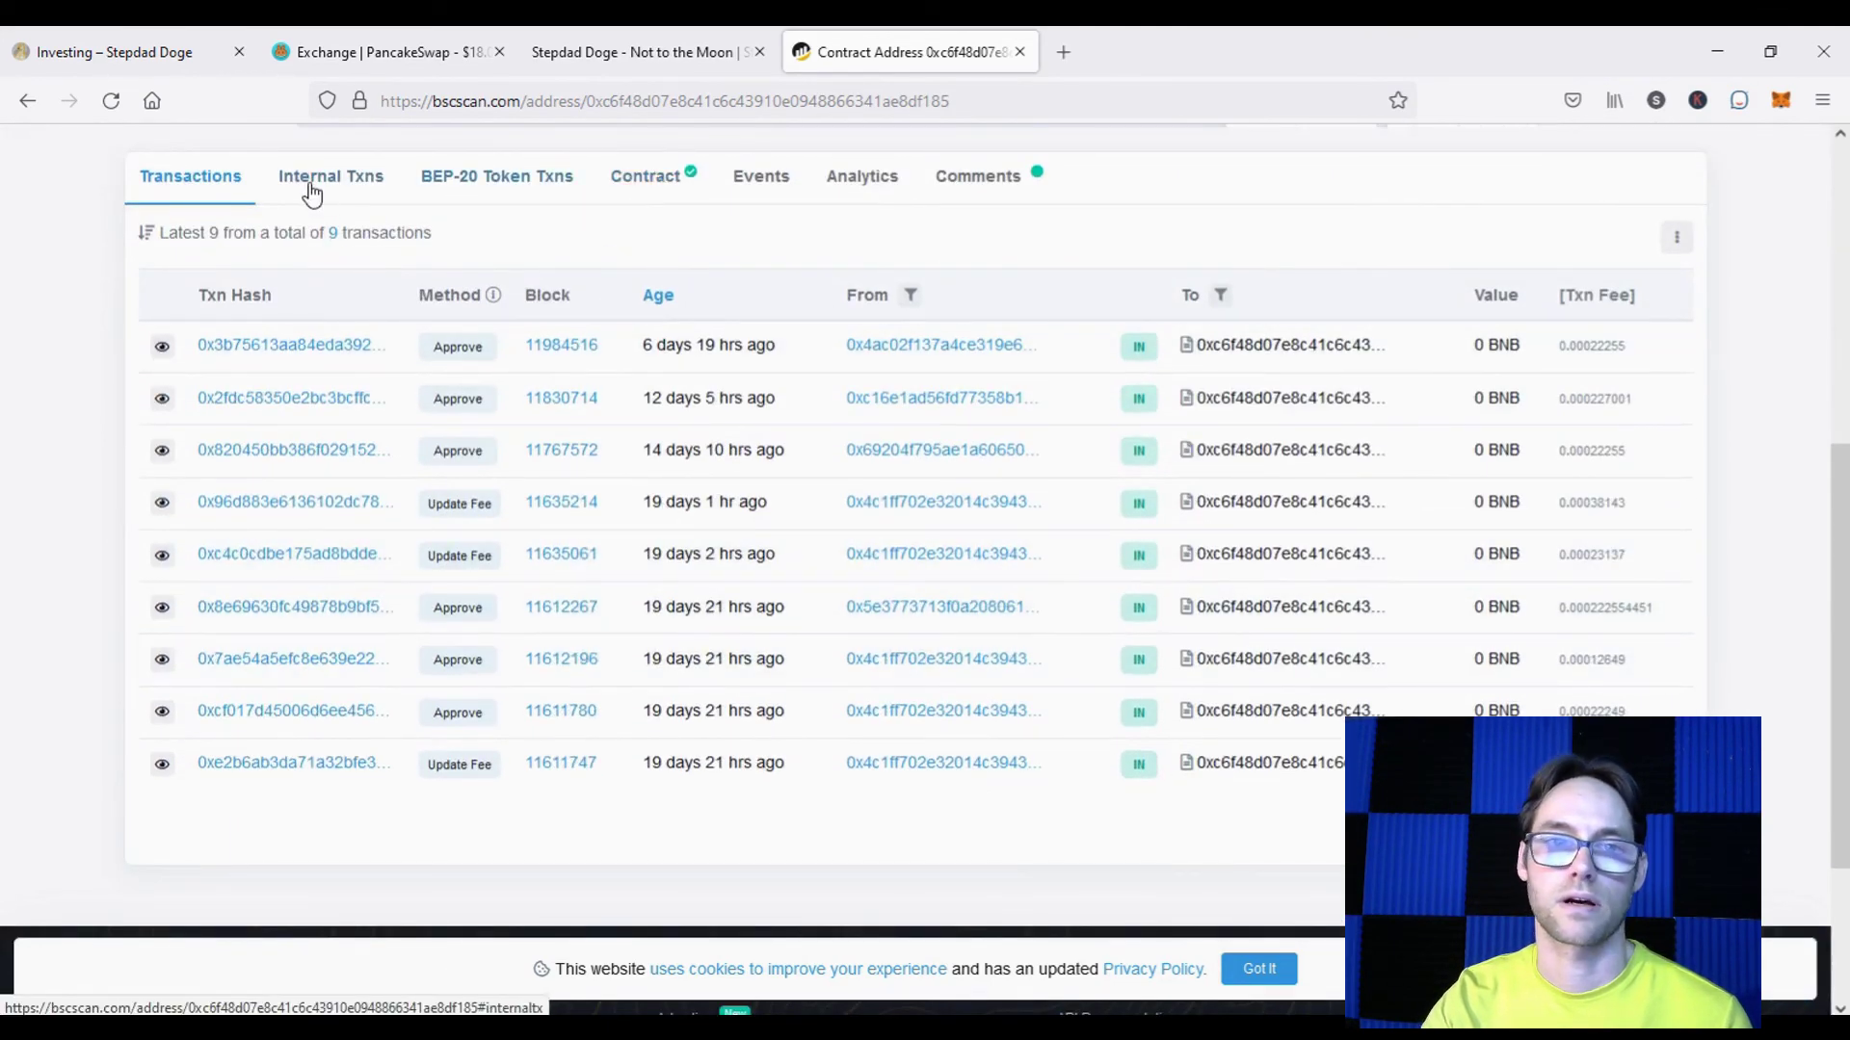
Step: Show the contract's verified source code on the Contract tab and scroll through it
click(665, 185)
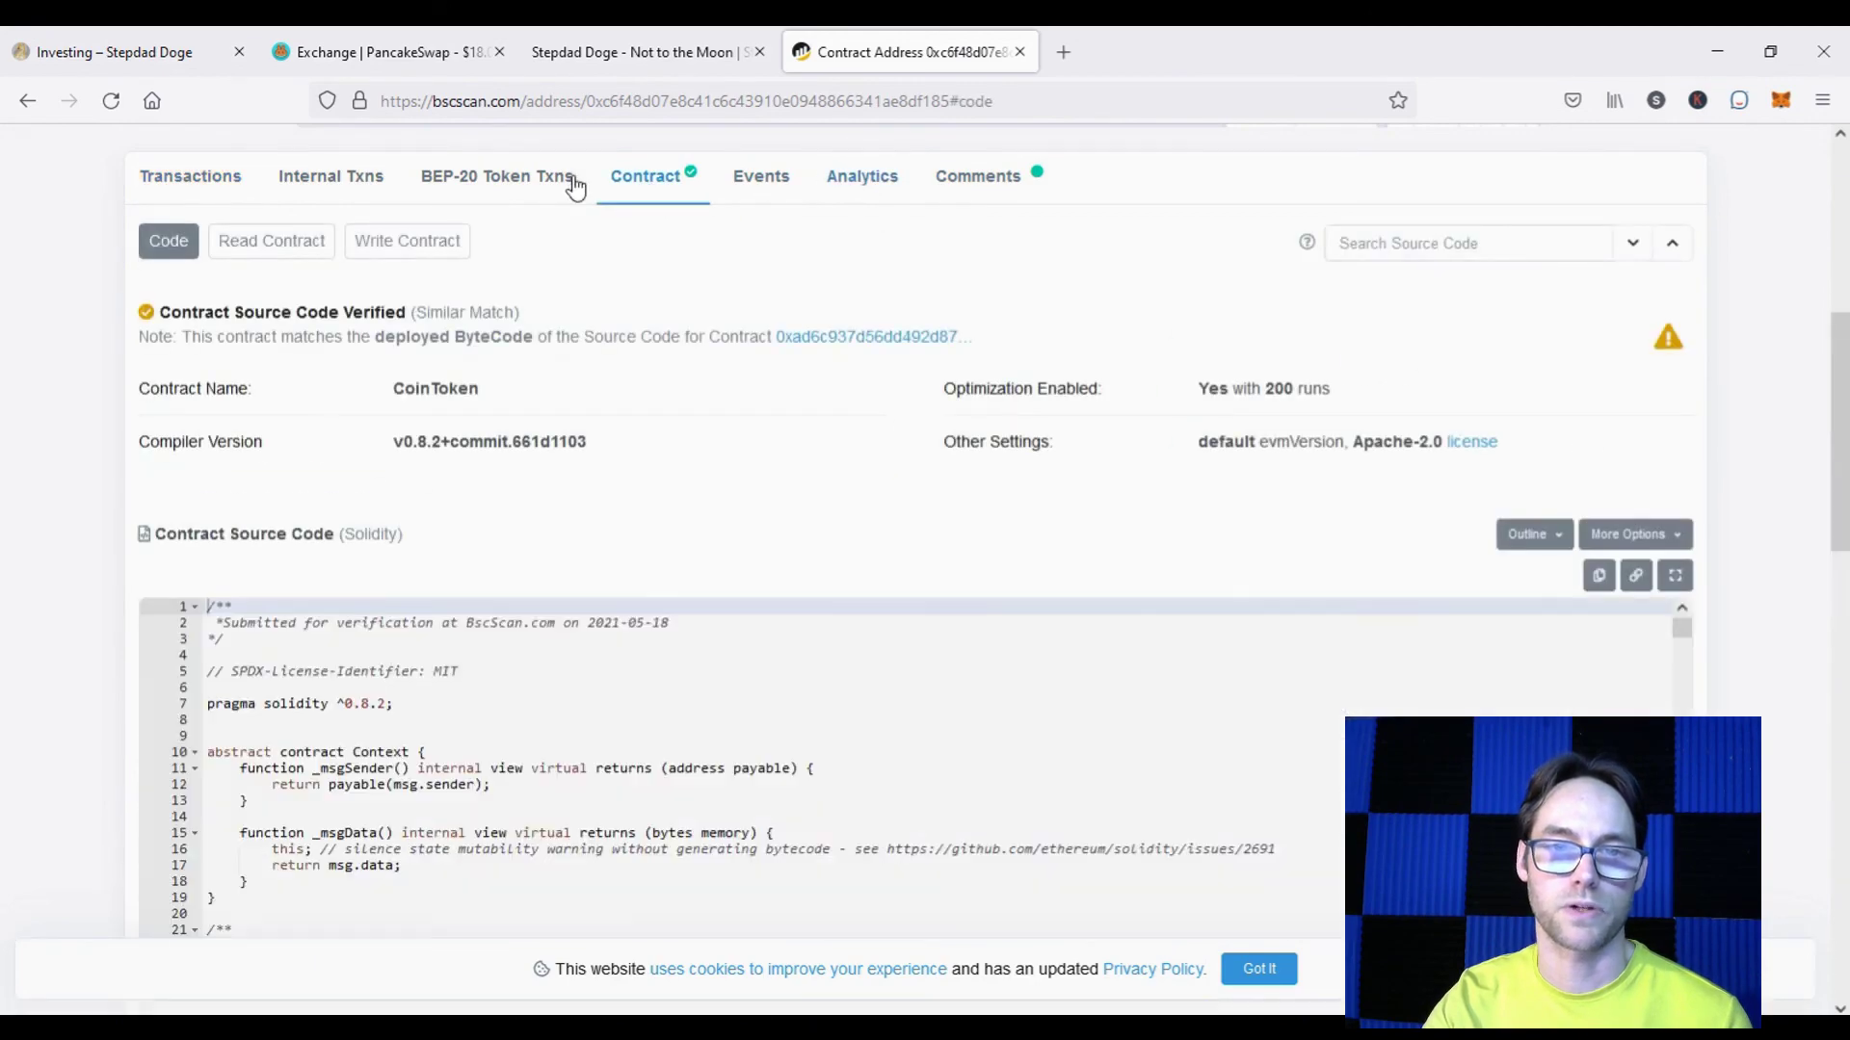
scroll(151, 748, down, 15)
scroll(151, 749, down, 5)
scroll(115, 749, up, 8)
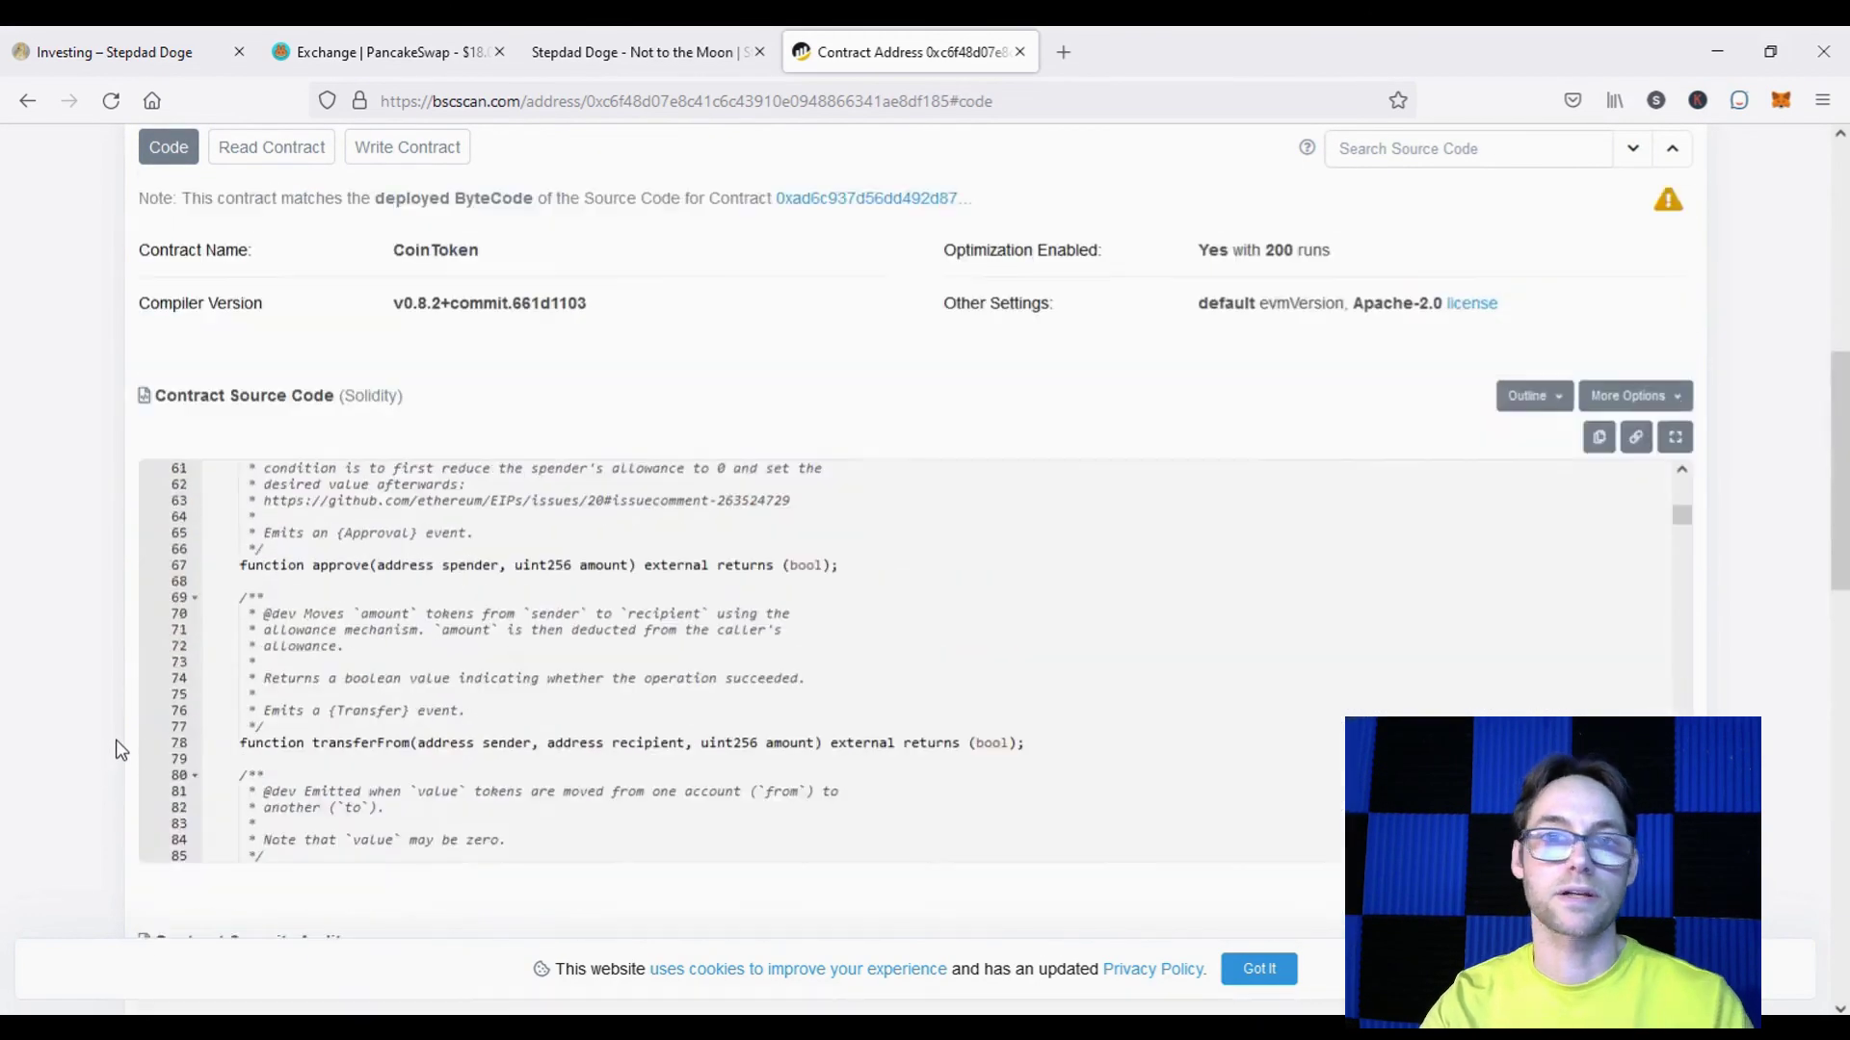
scroll(120, 750, up, 7)
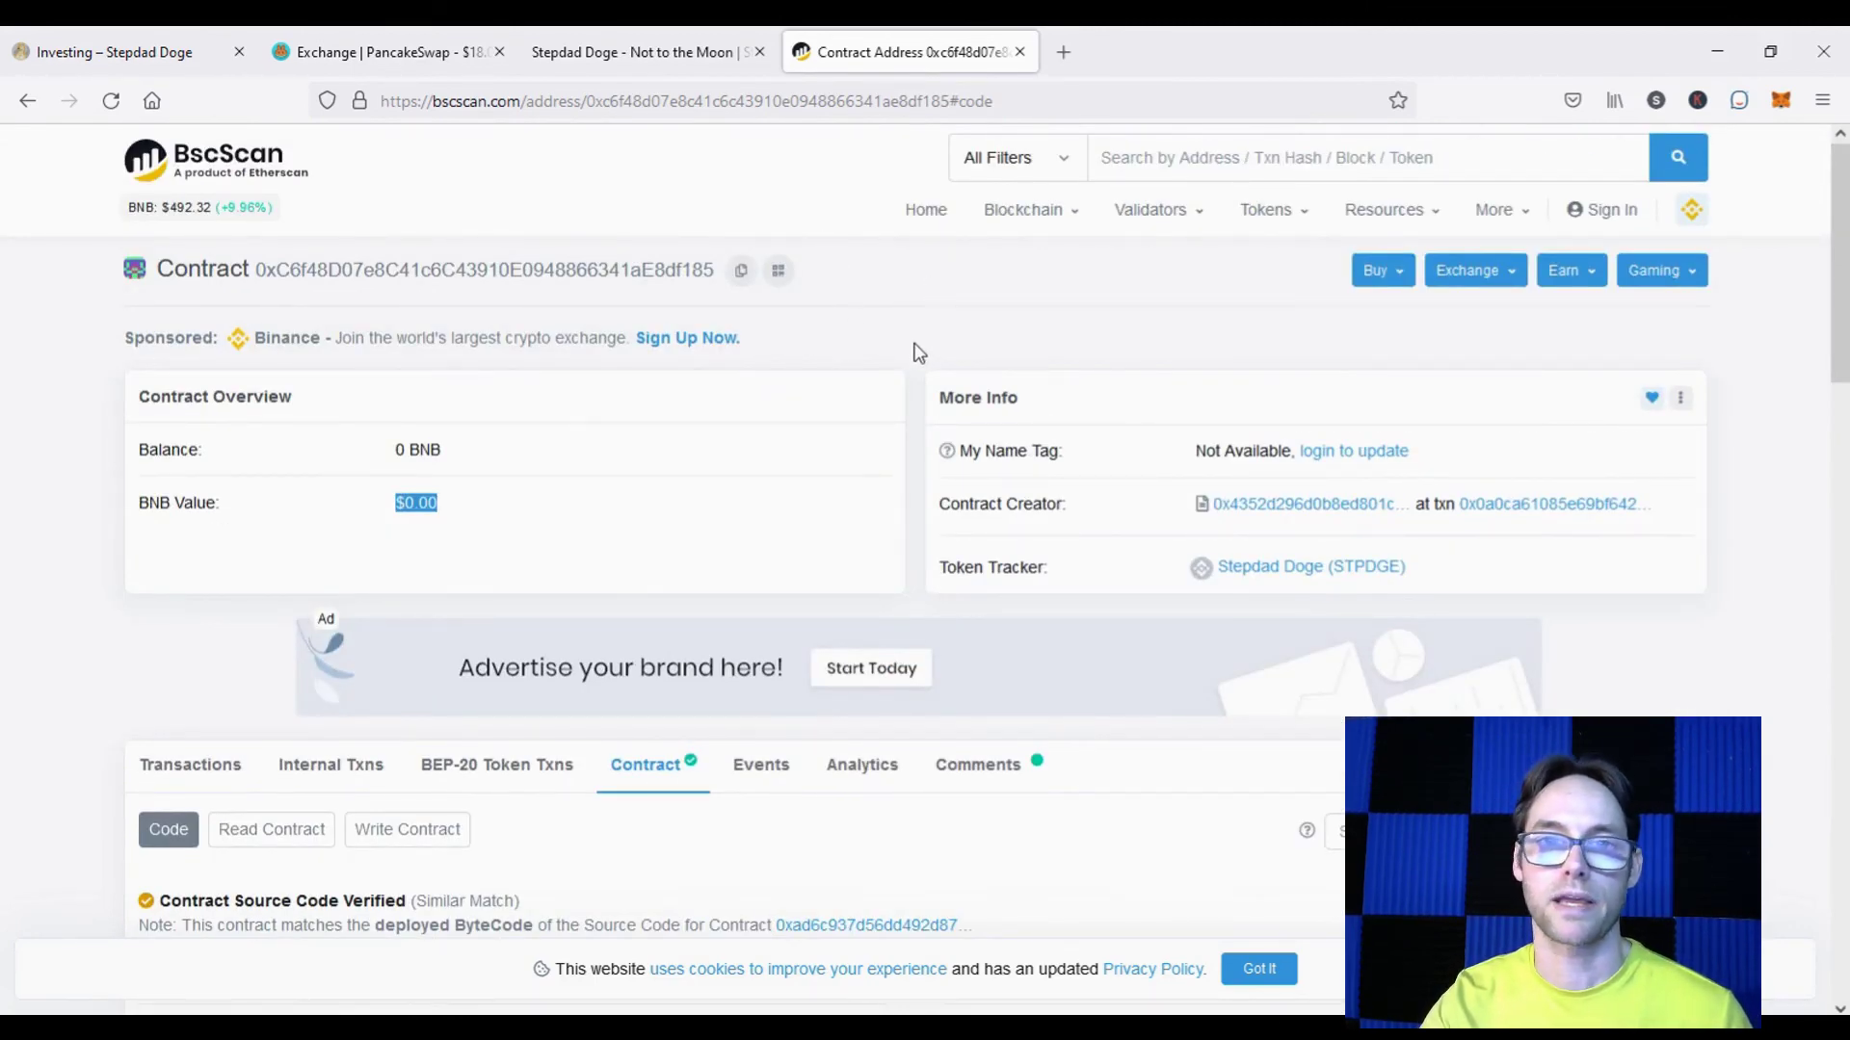
click(375, 59)
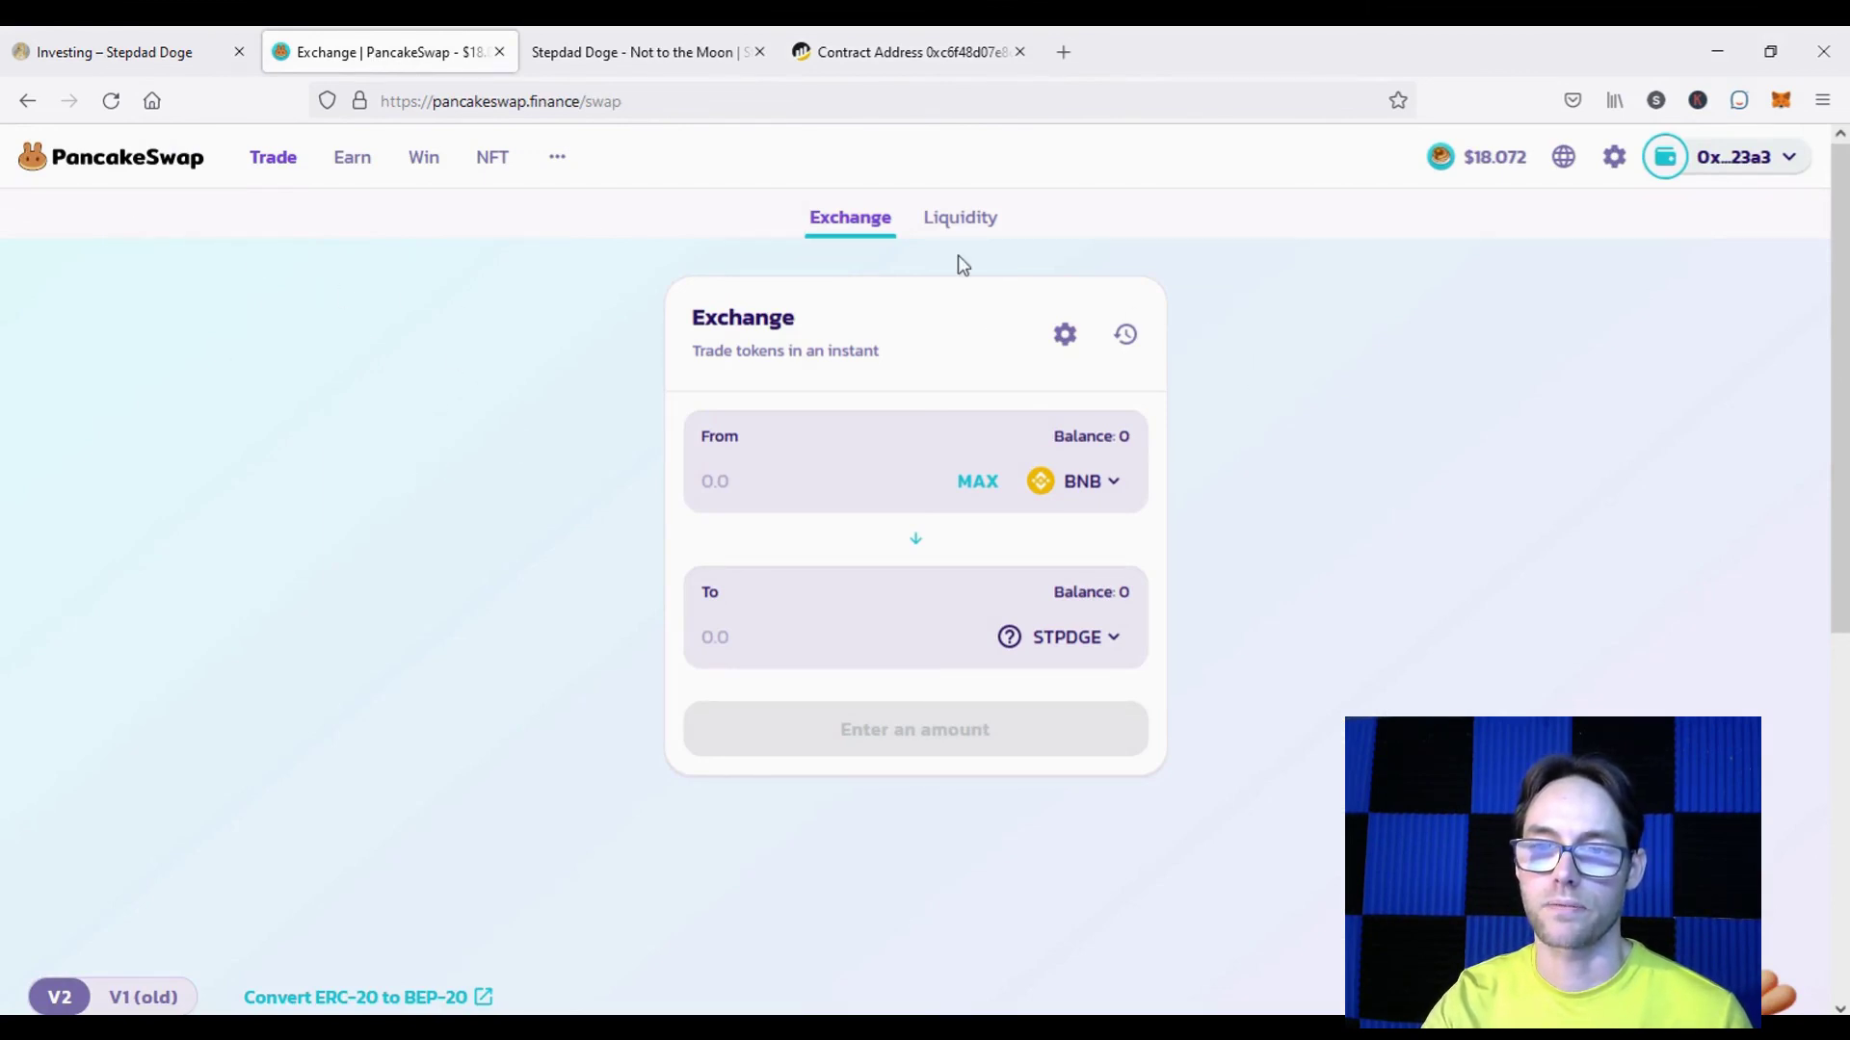
Step: Set STPDGE as the receive token by pasting its contract address, check the wallet menu, return to Investing
click(1120, 644)
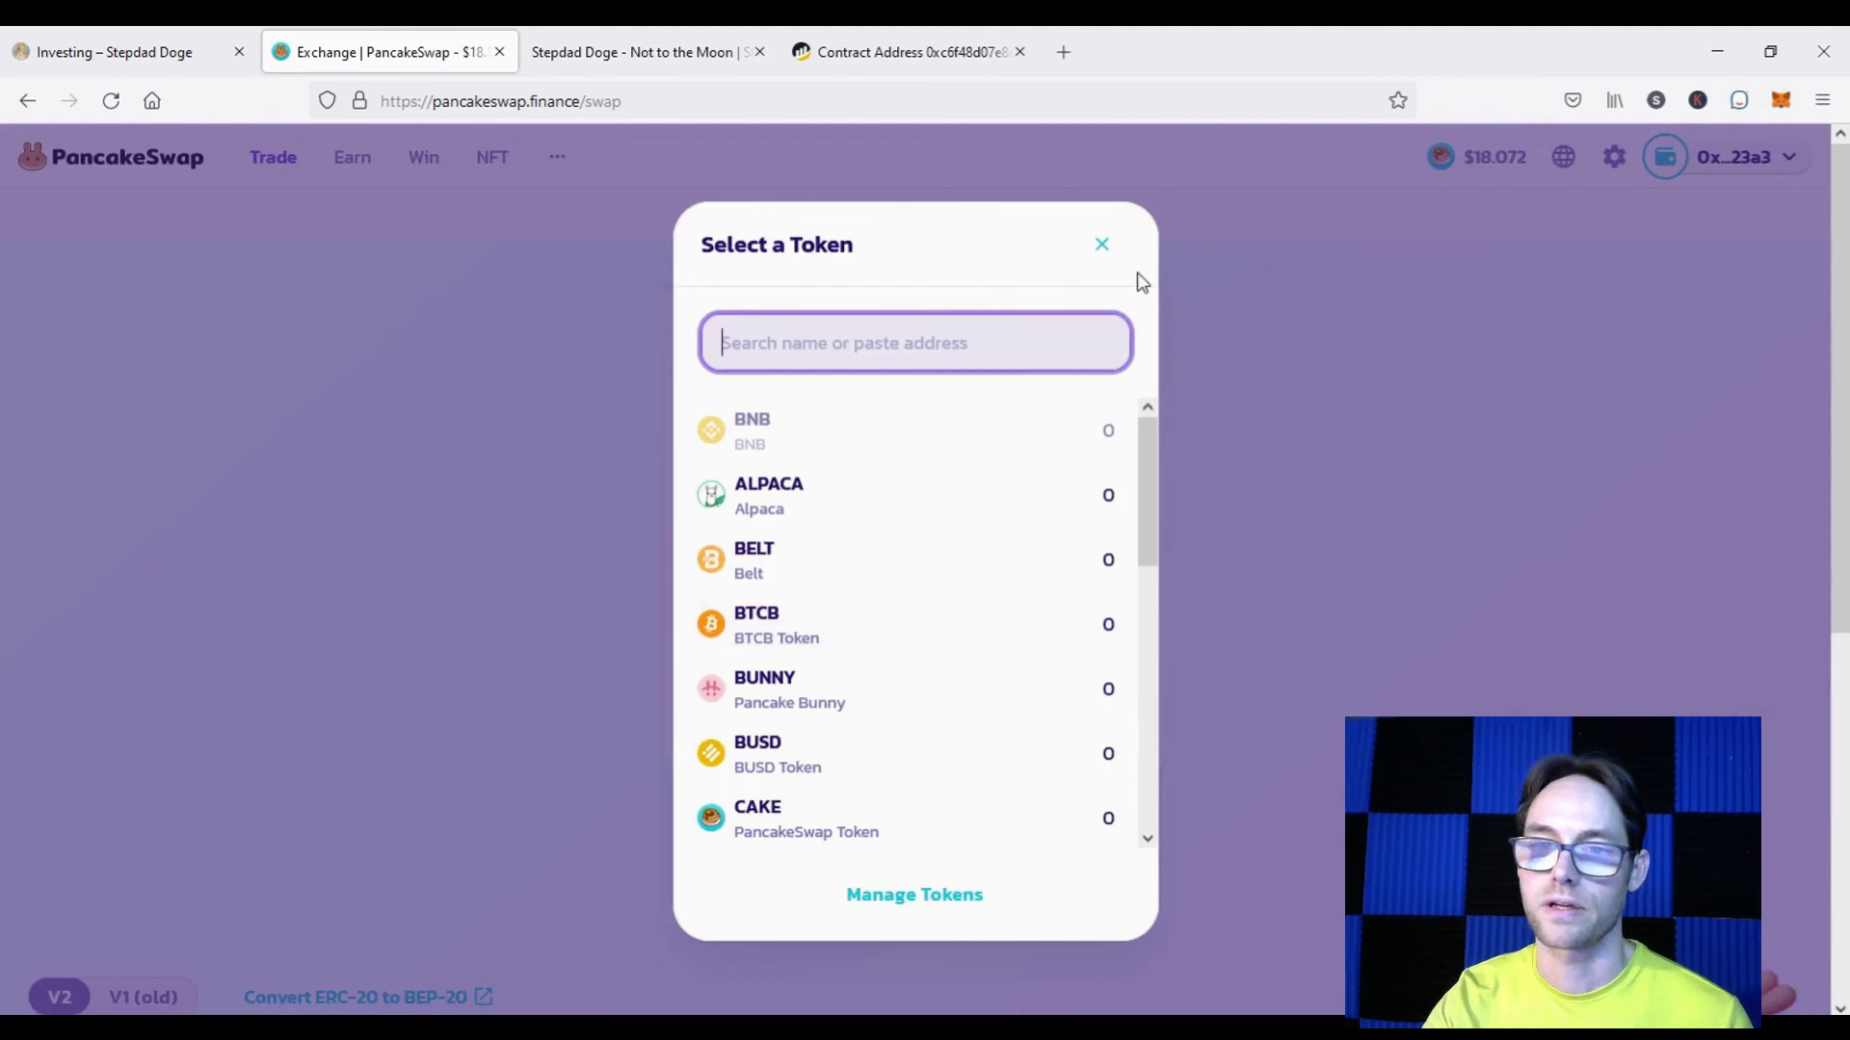
click(1104, 246)
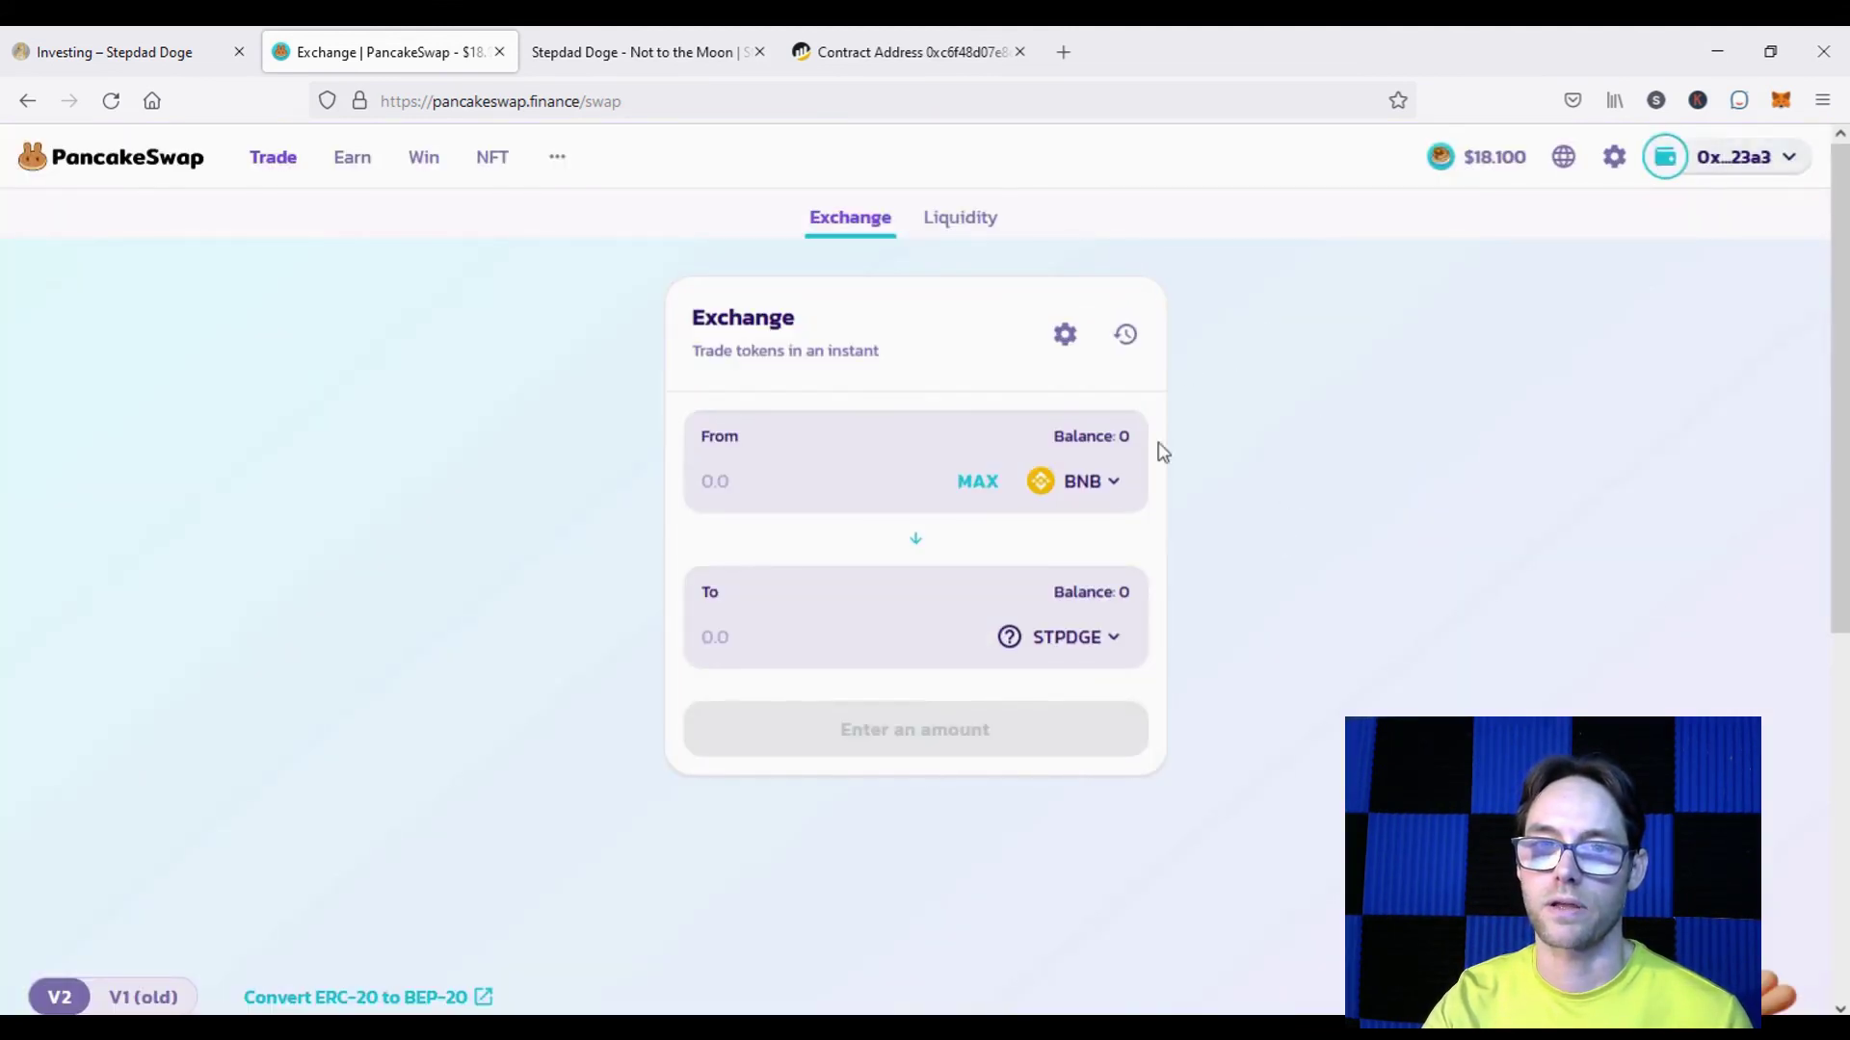
click(1112, 646)
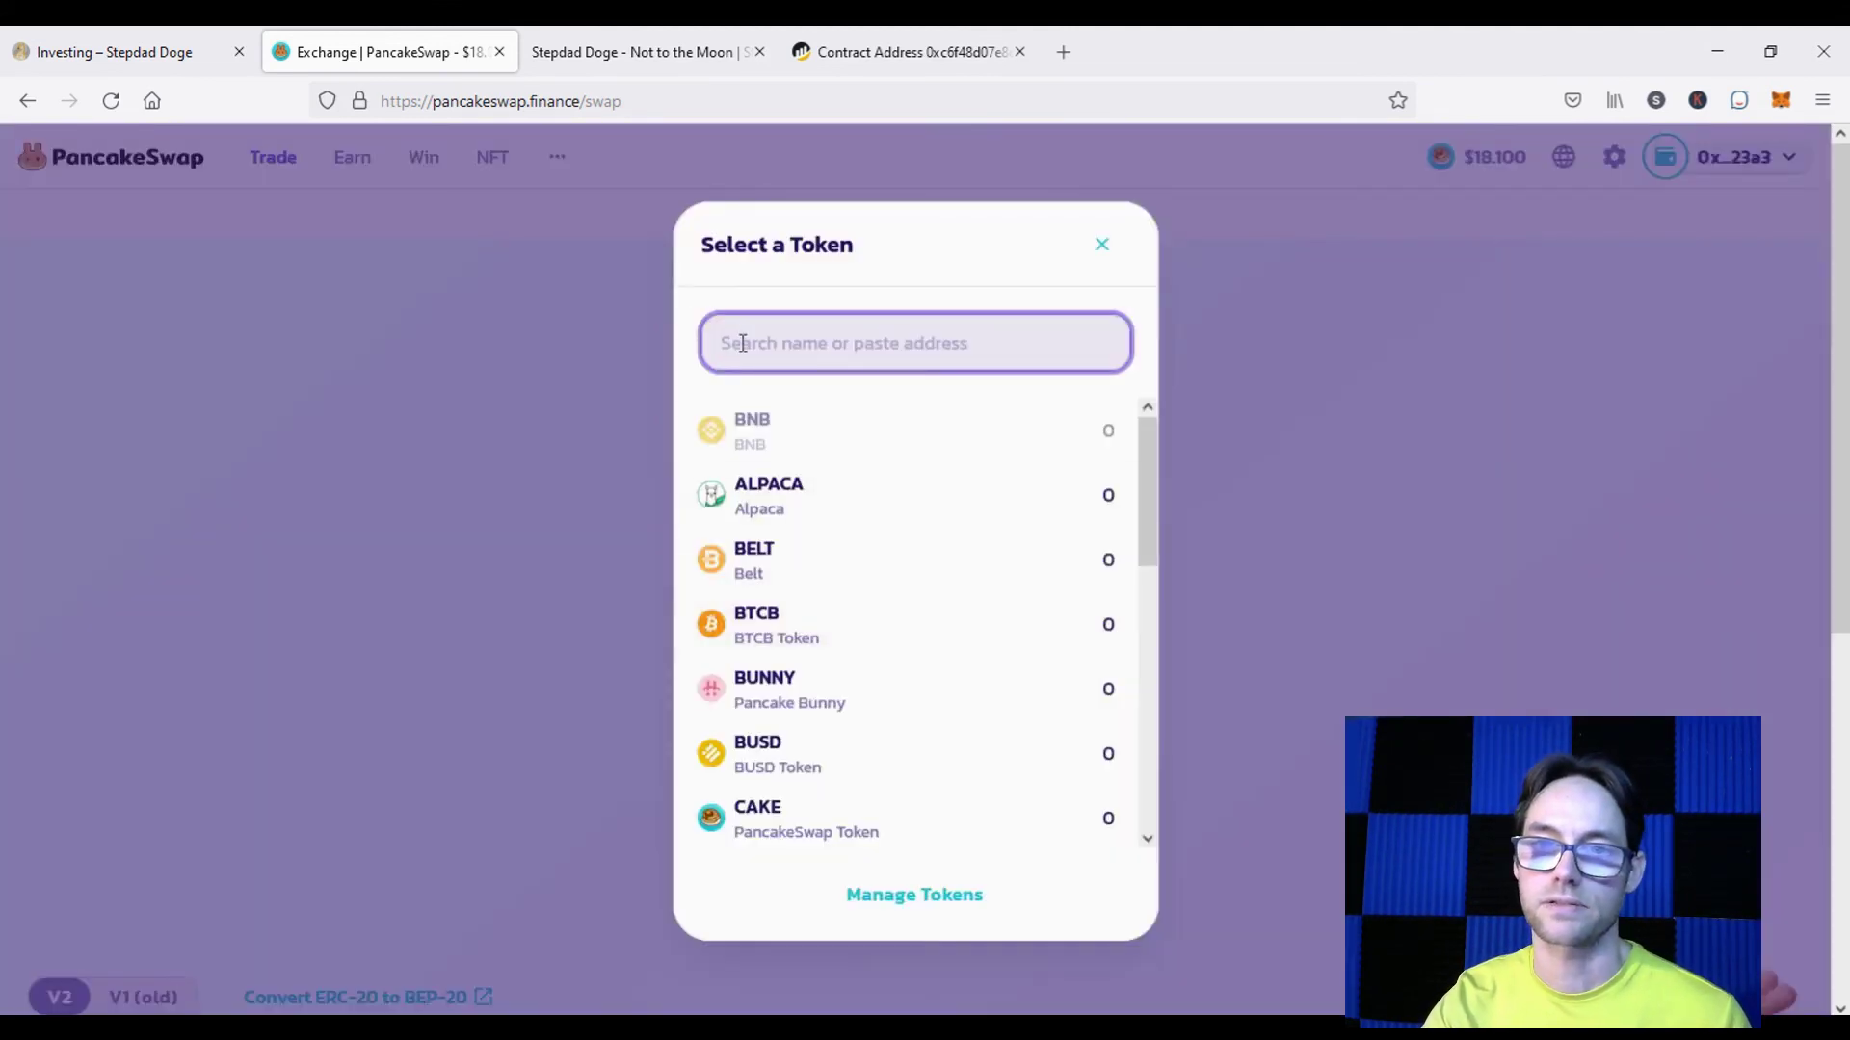
key(ctrl+v)
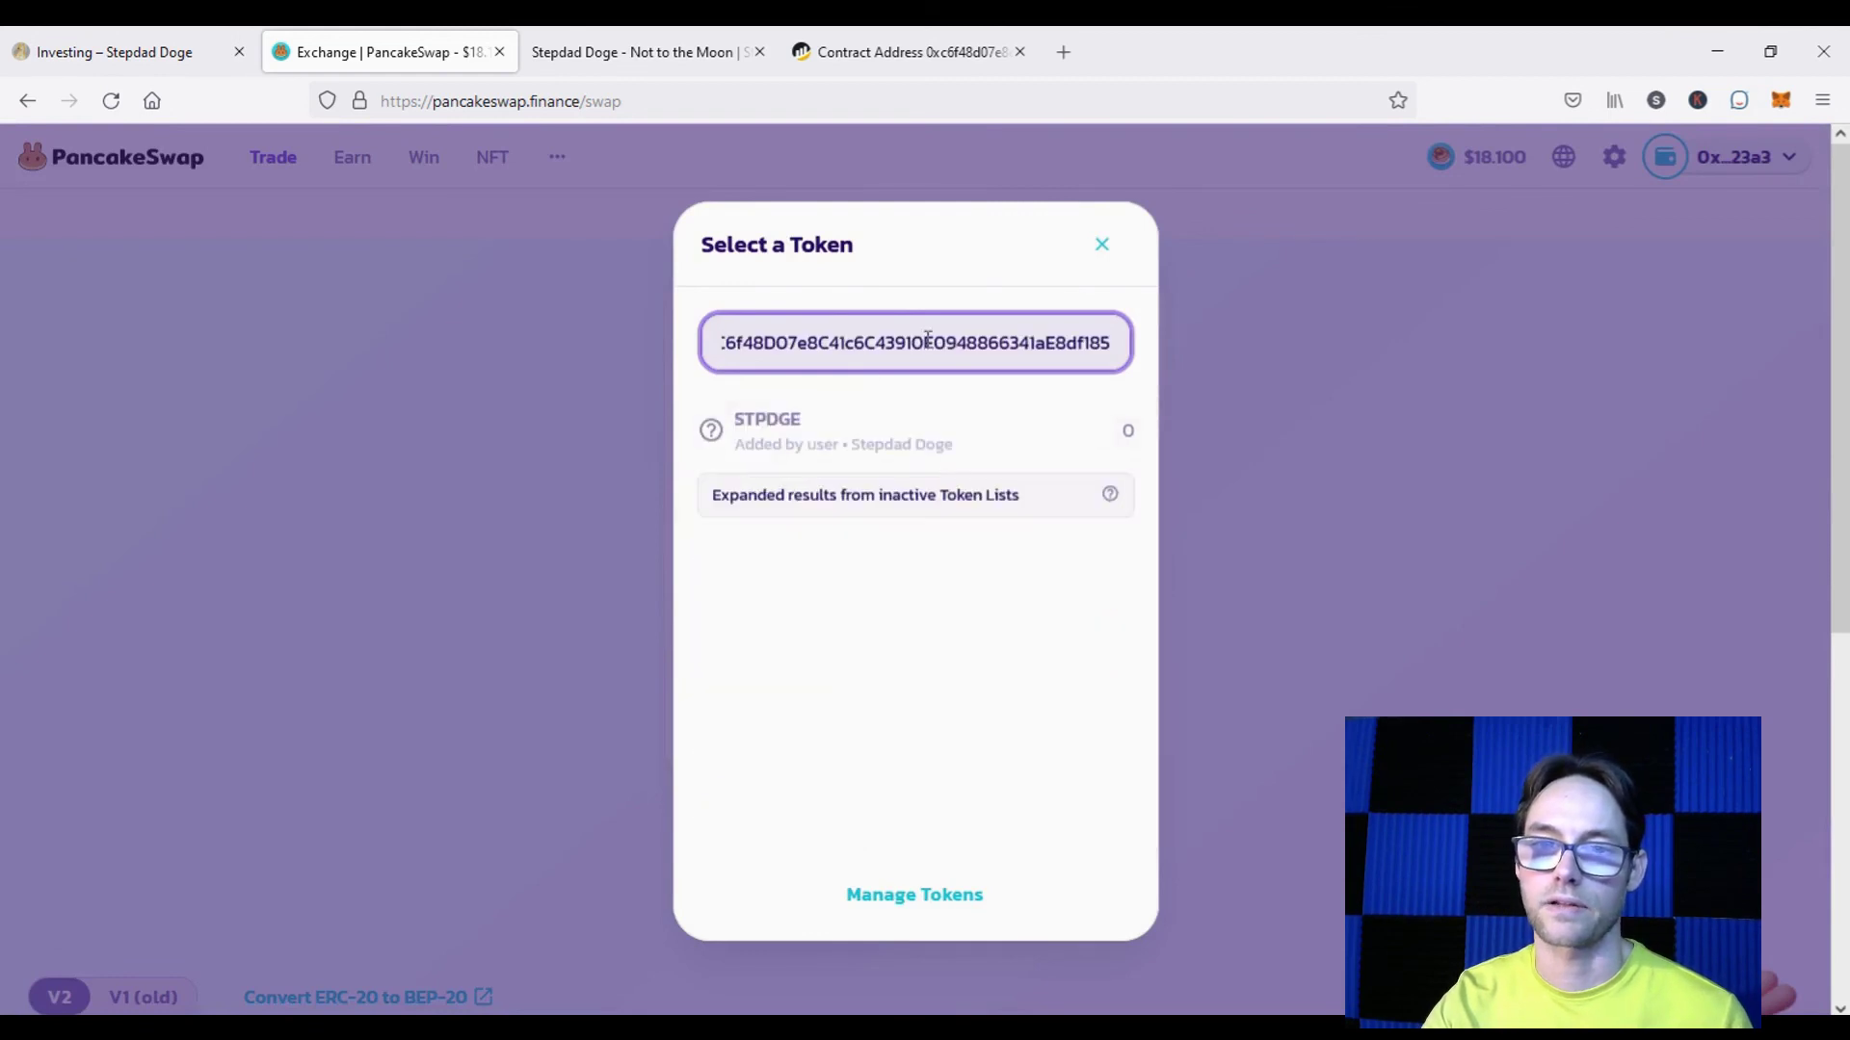
click(838, 437)
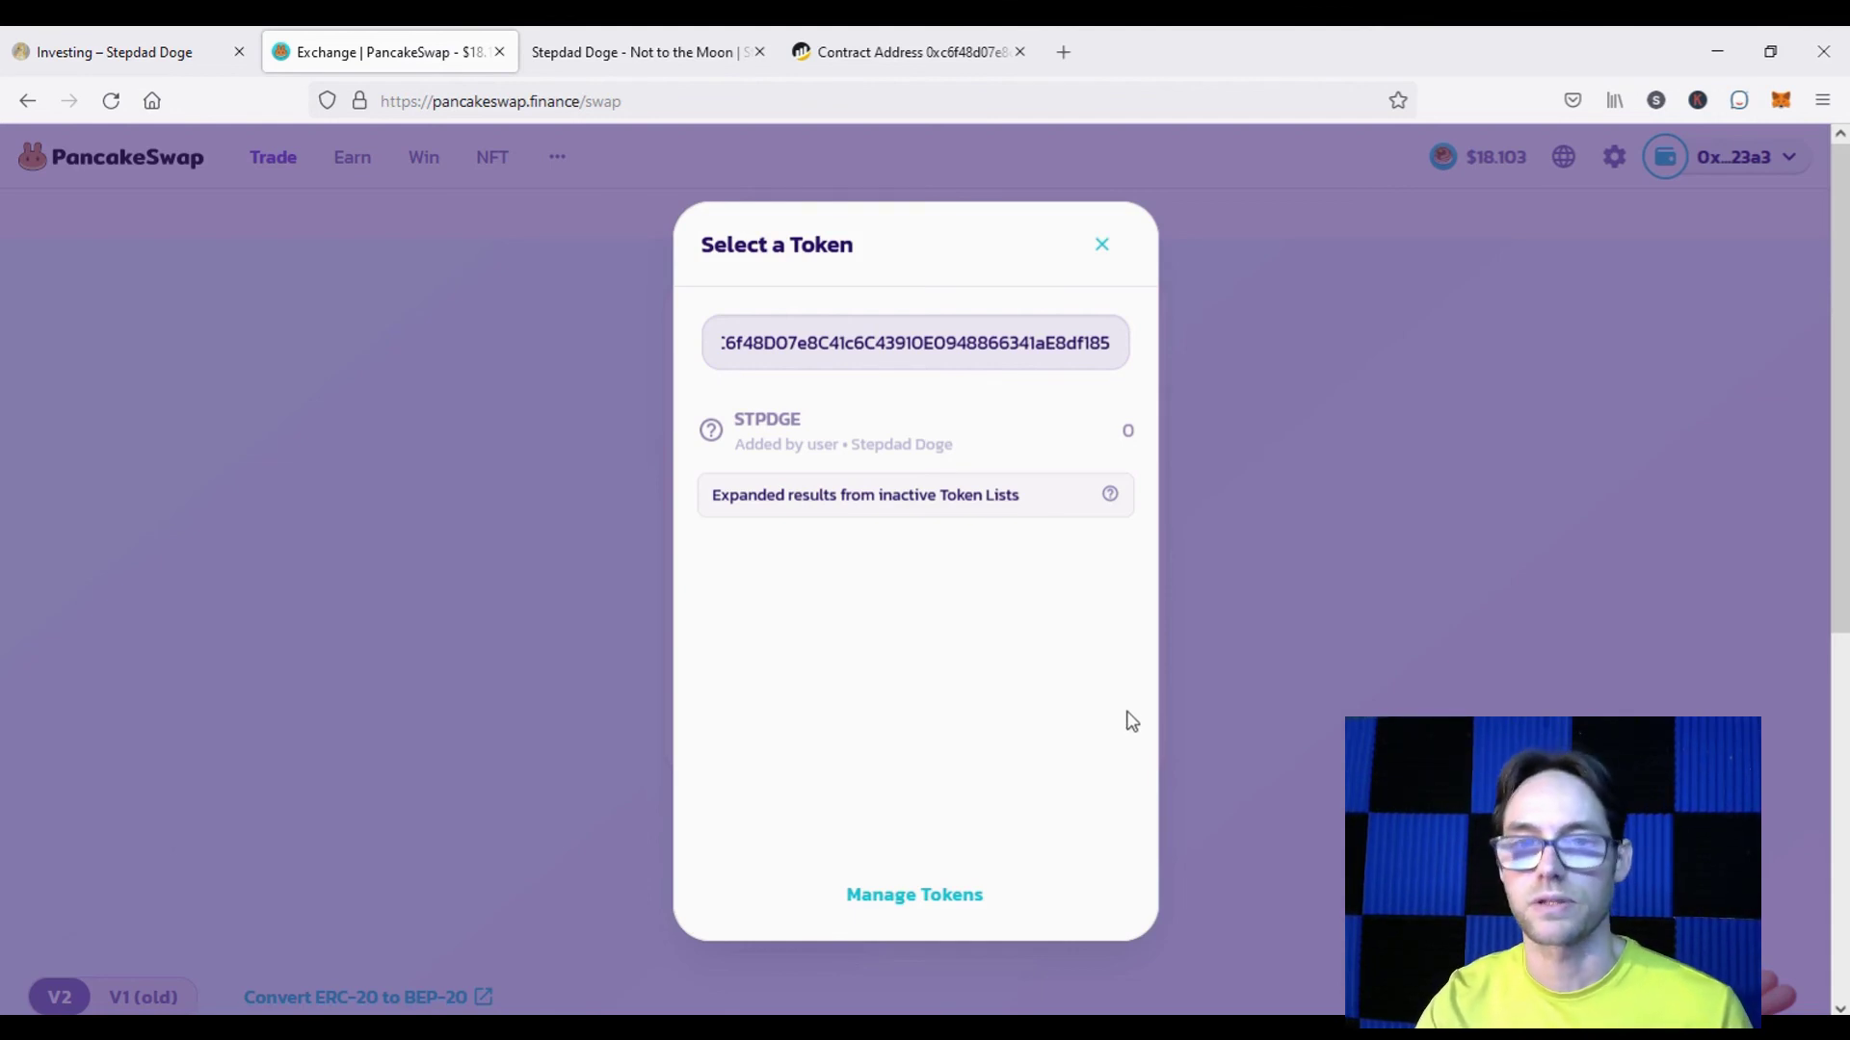
click(1104, 248)
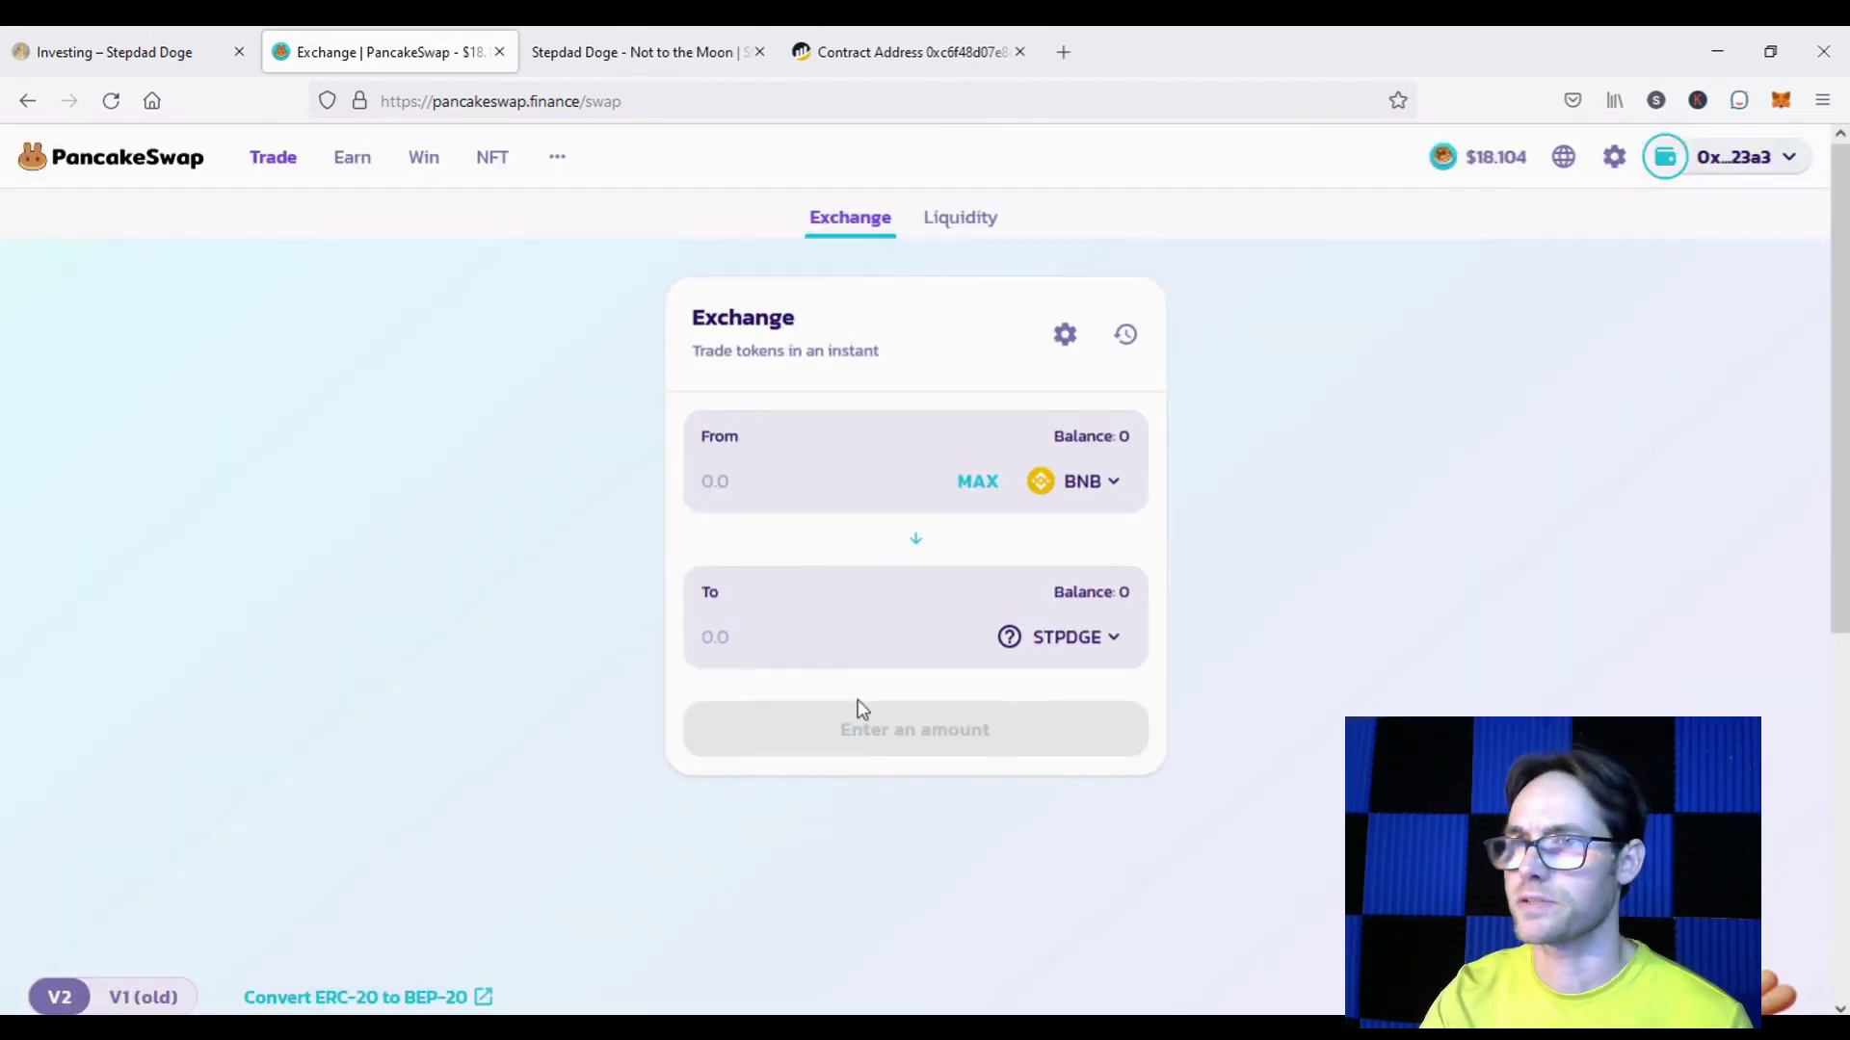
click(1693, 175)
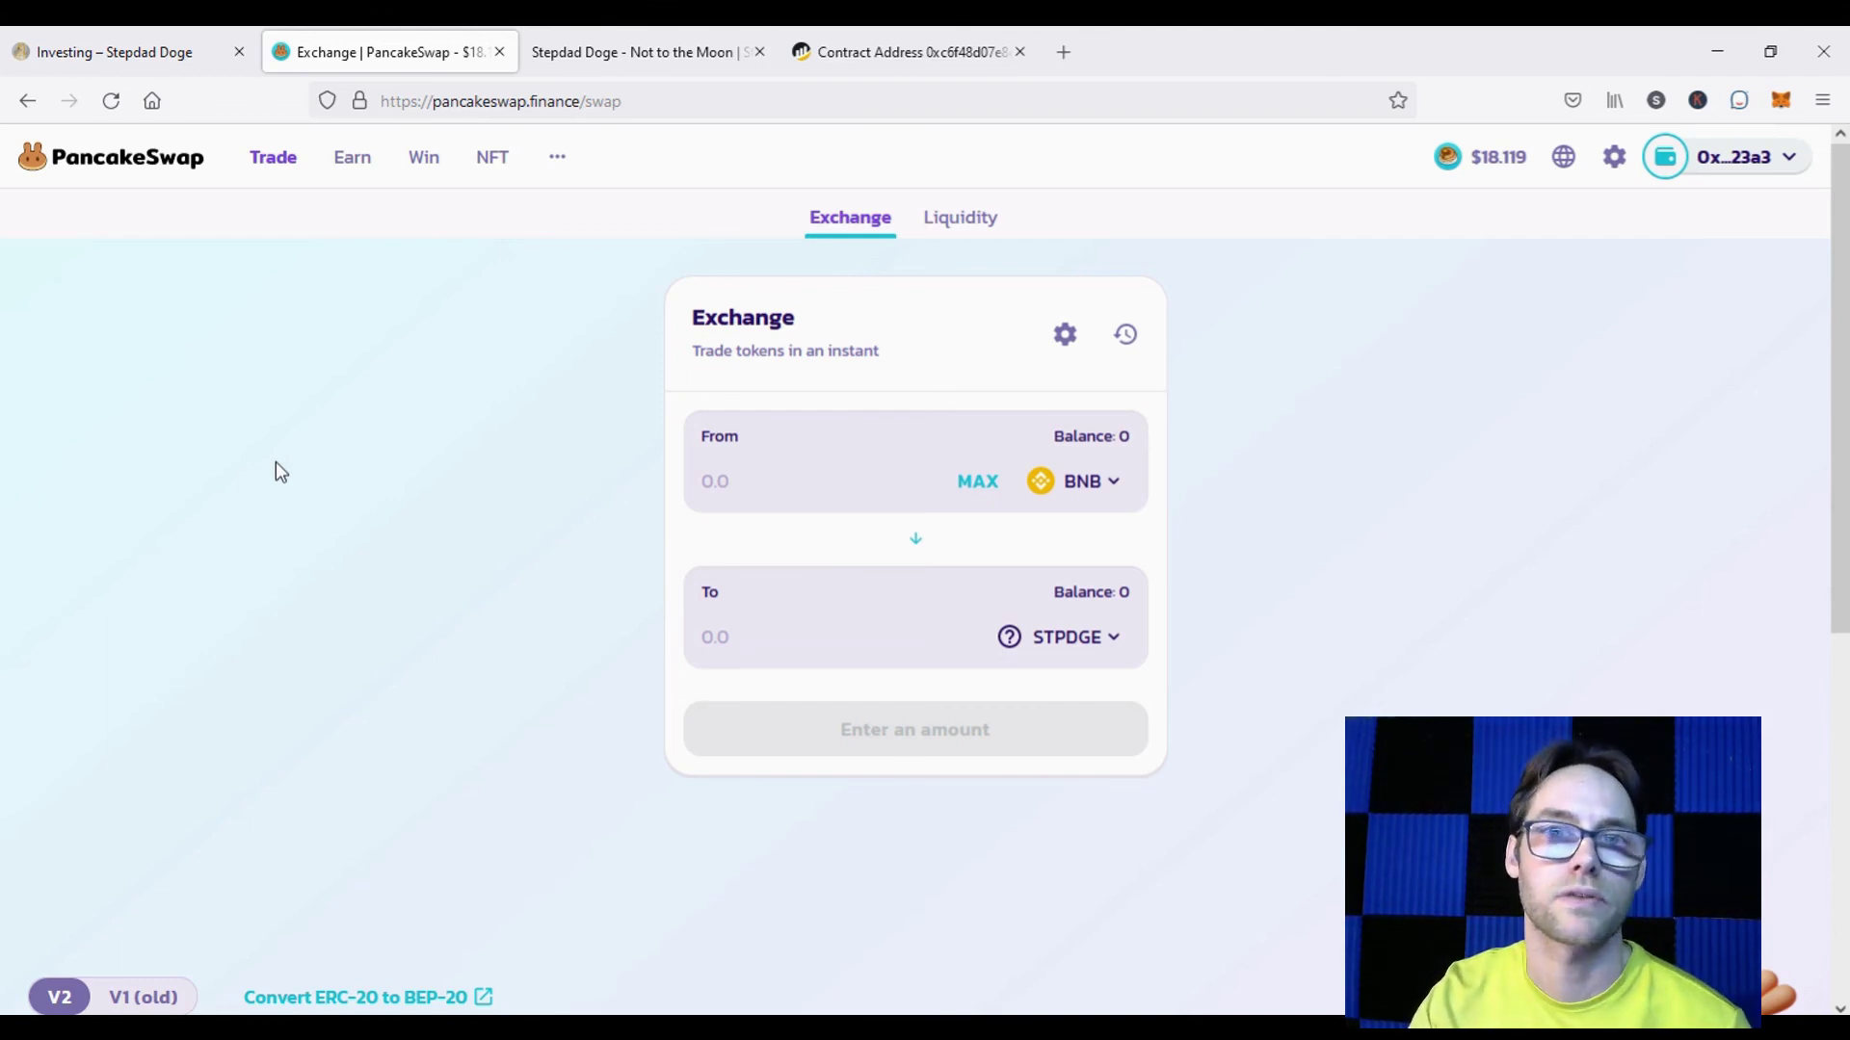
click(136, 48)
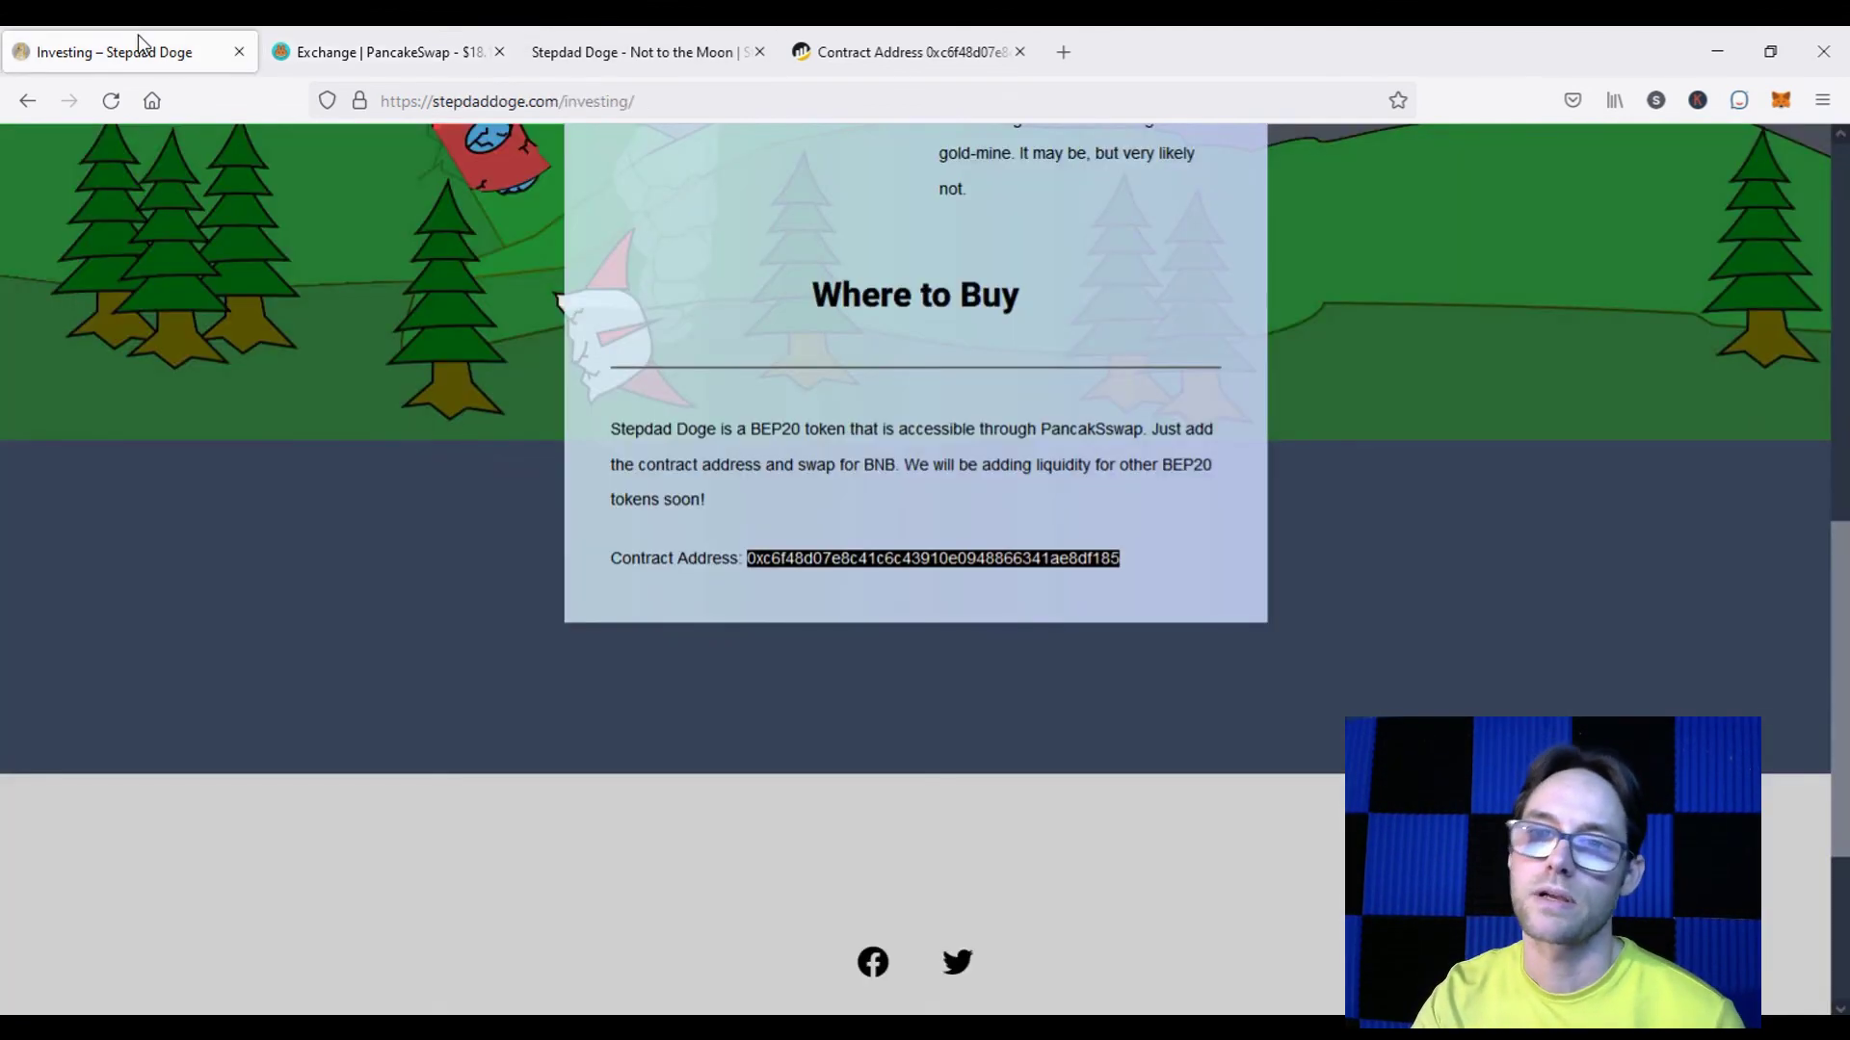
scroll(467, 505, up, 6)
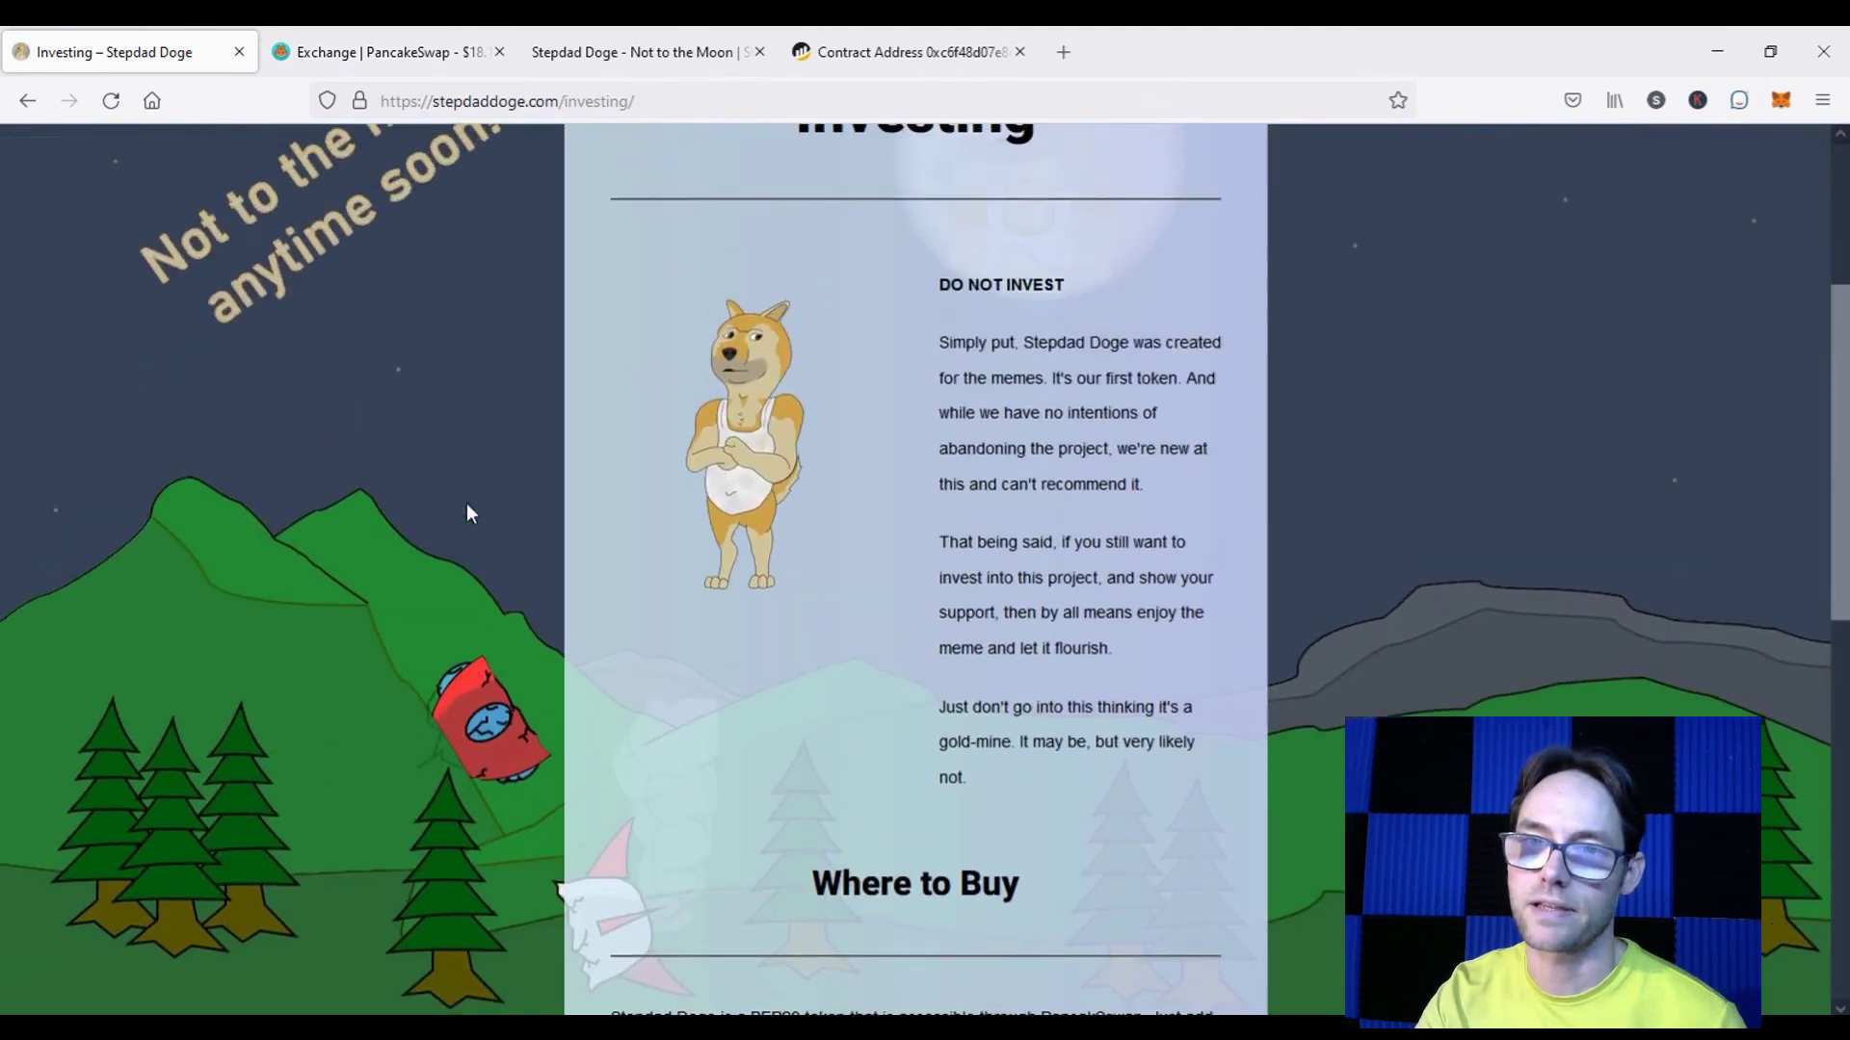
drag(934, 285, 1090, 287)
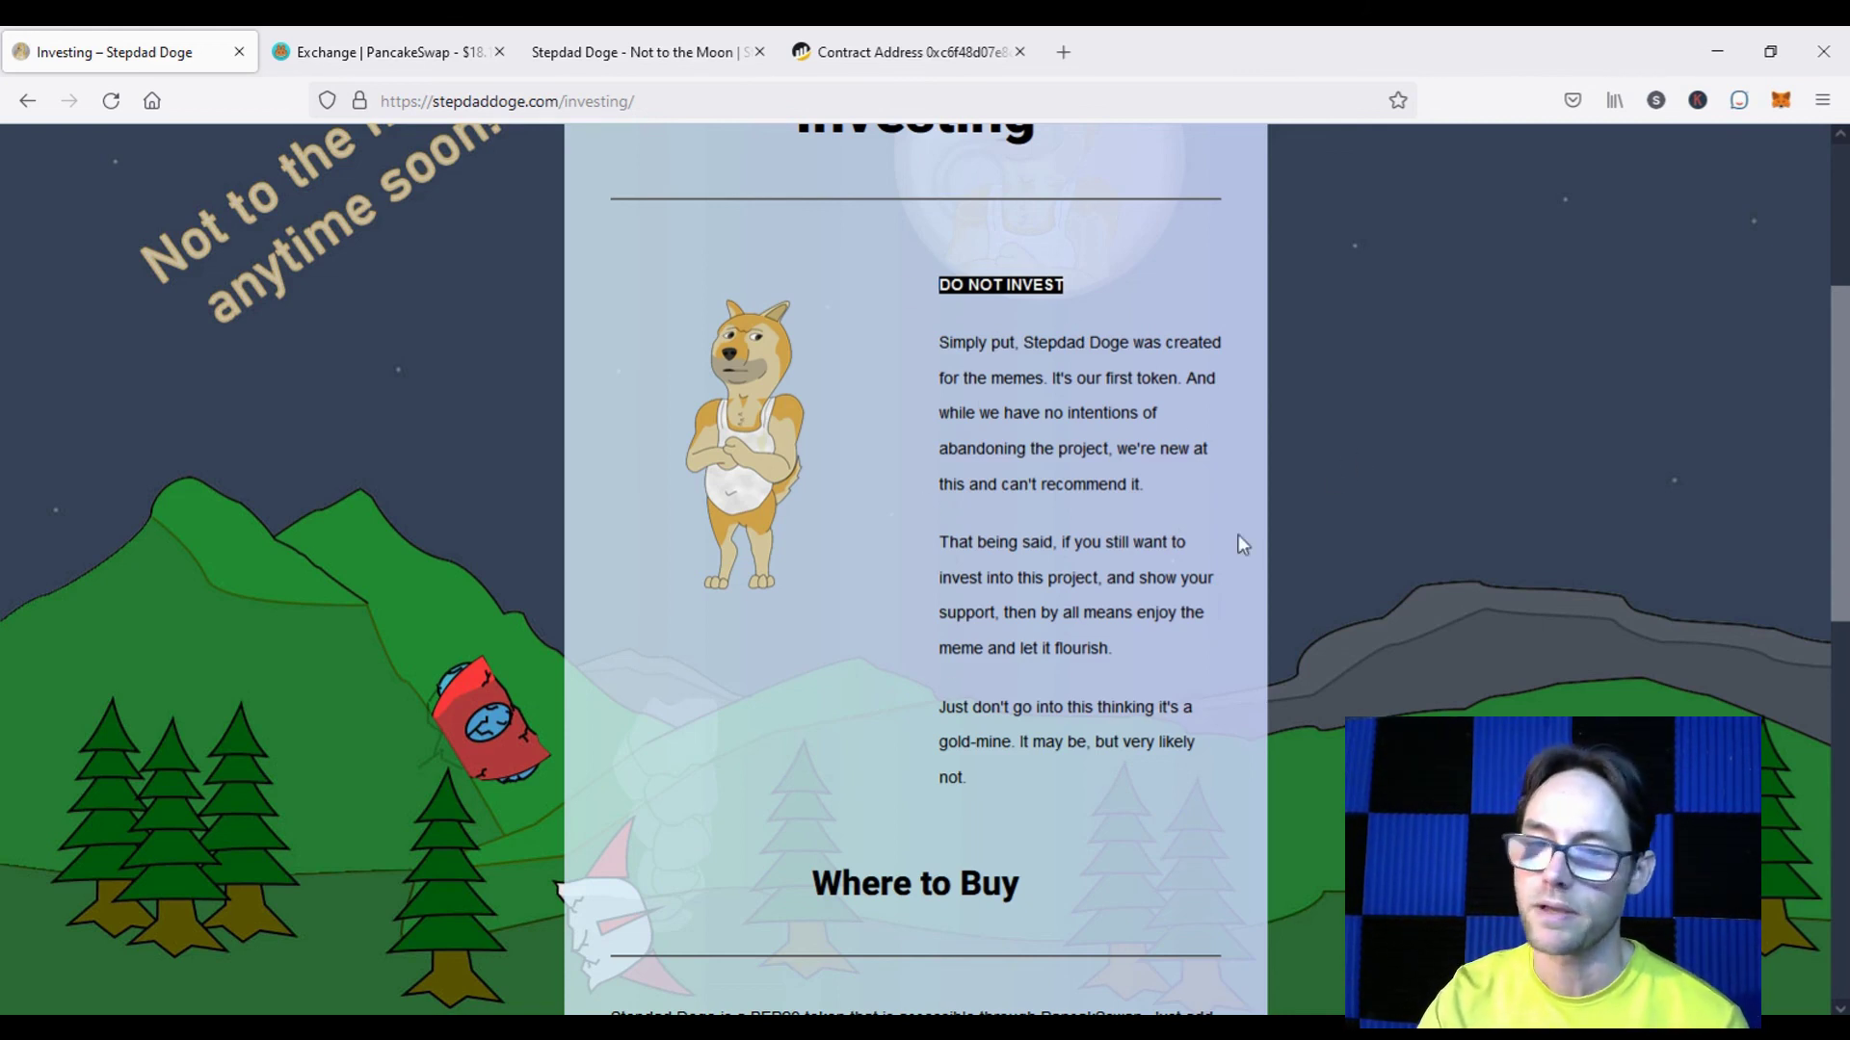
click(979, 774)
drag(979, 777, 938, 708)
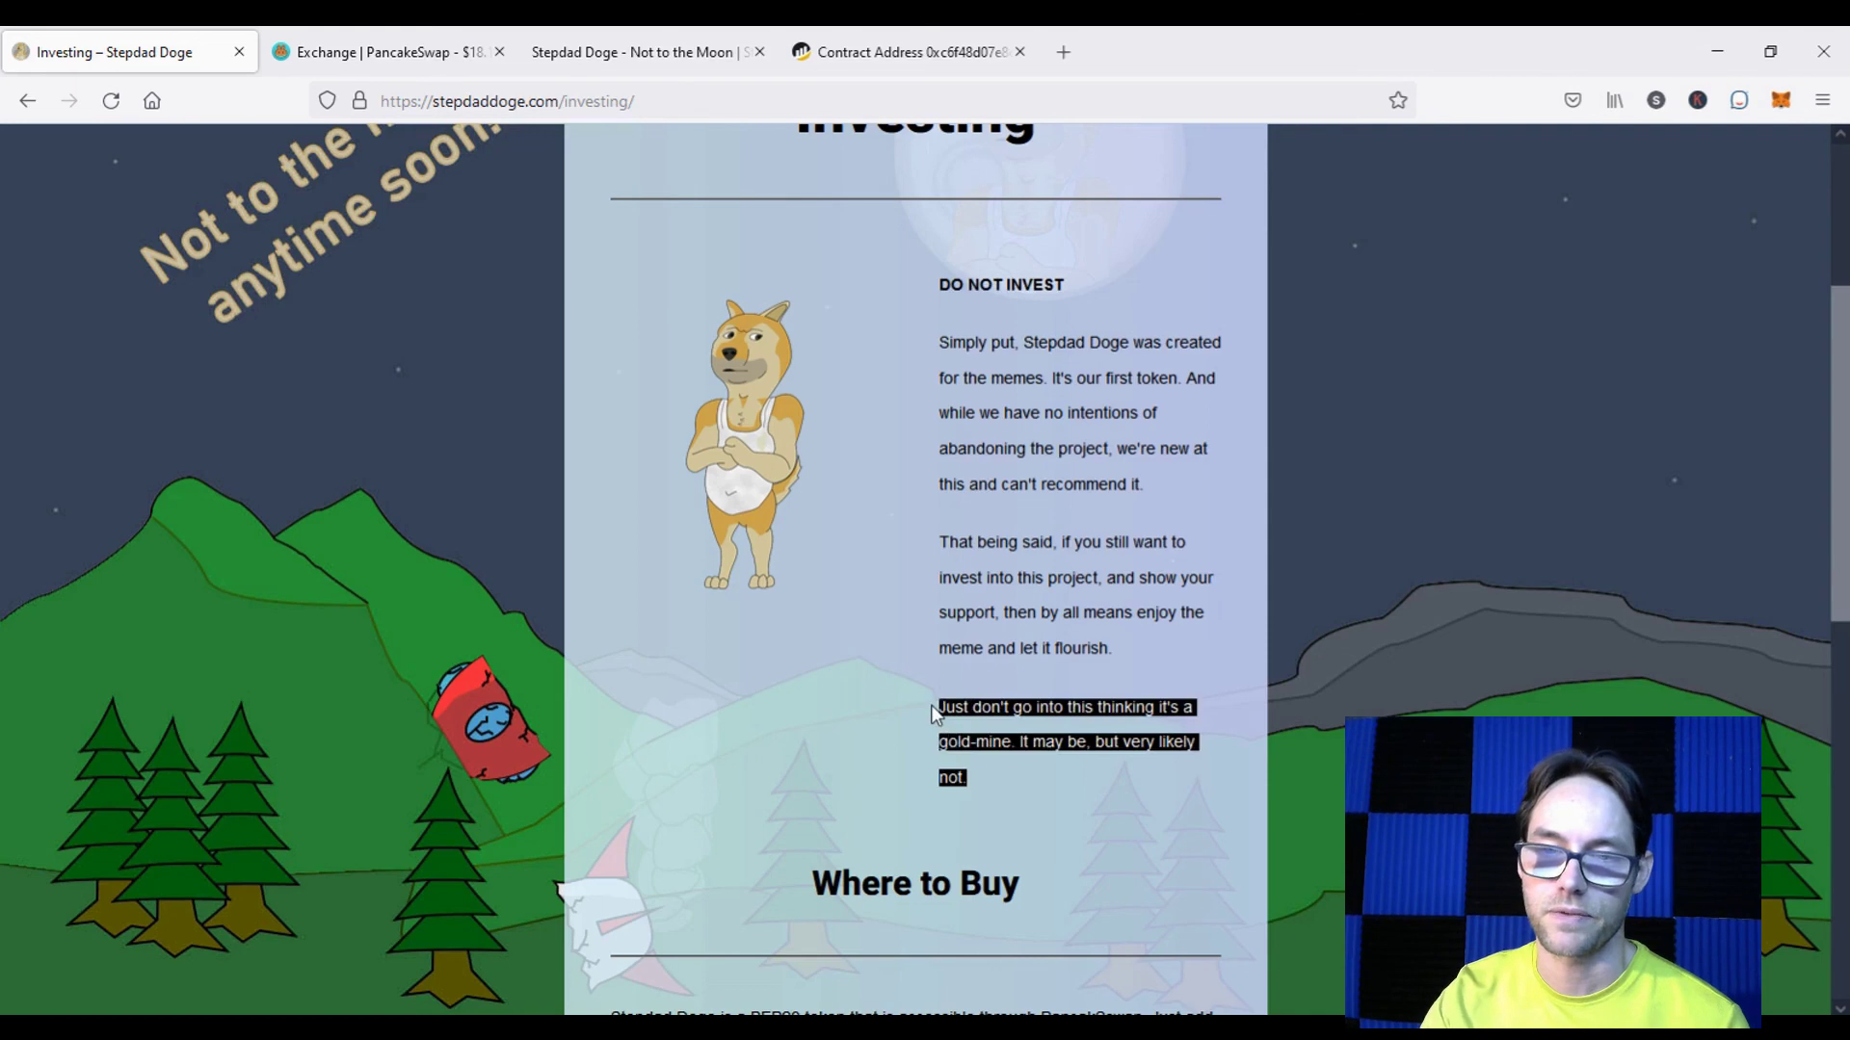
scroll(1156, 646, down, 3)
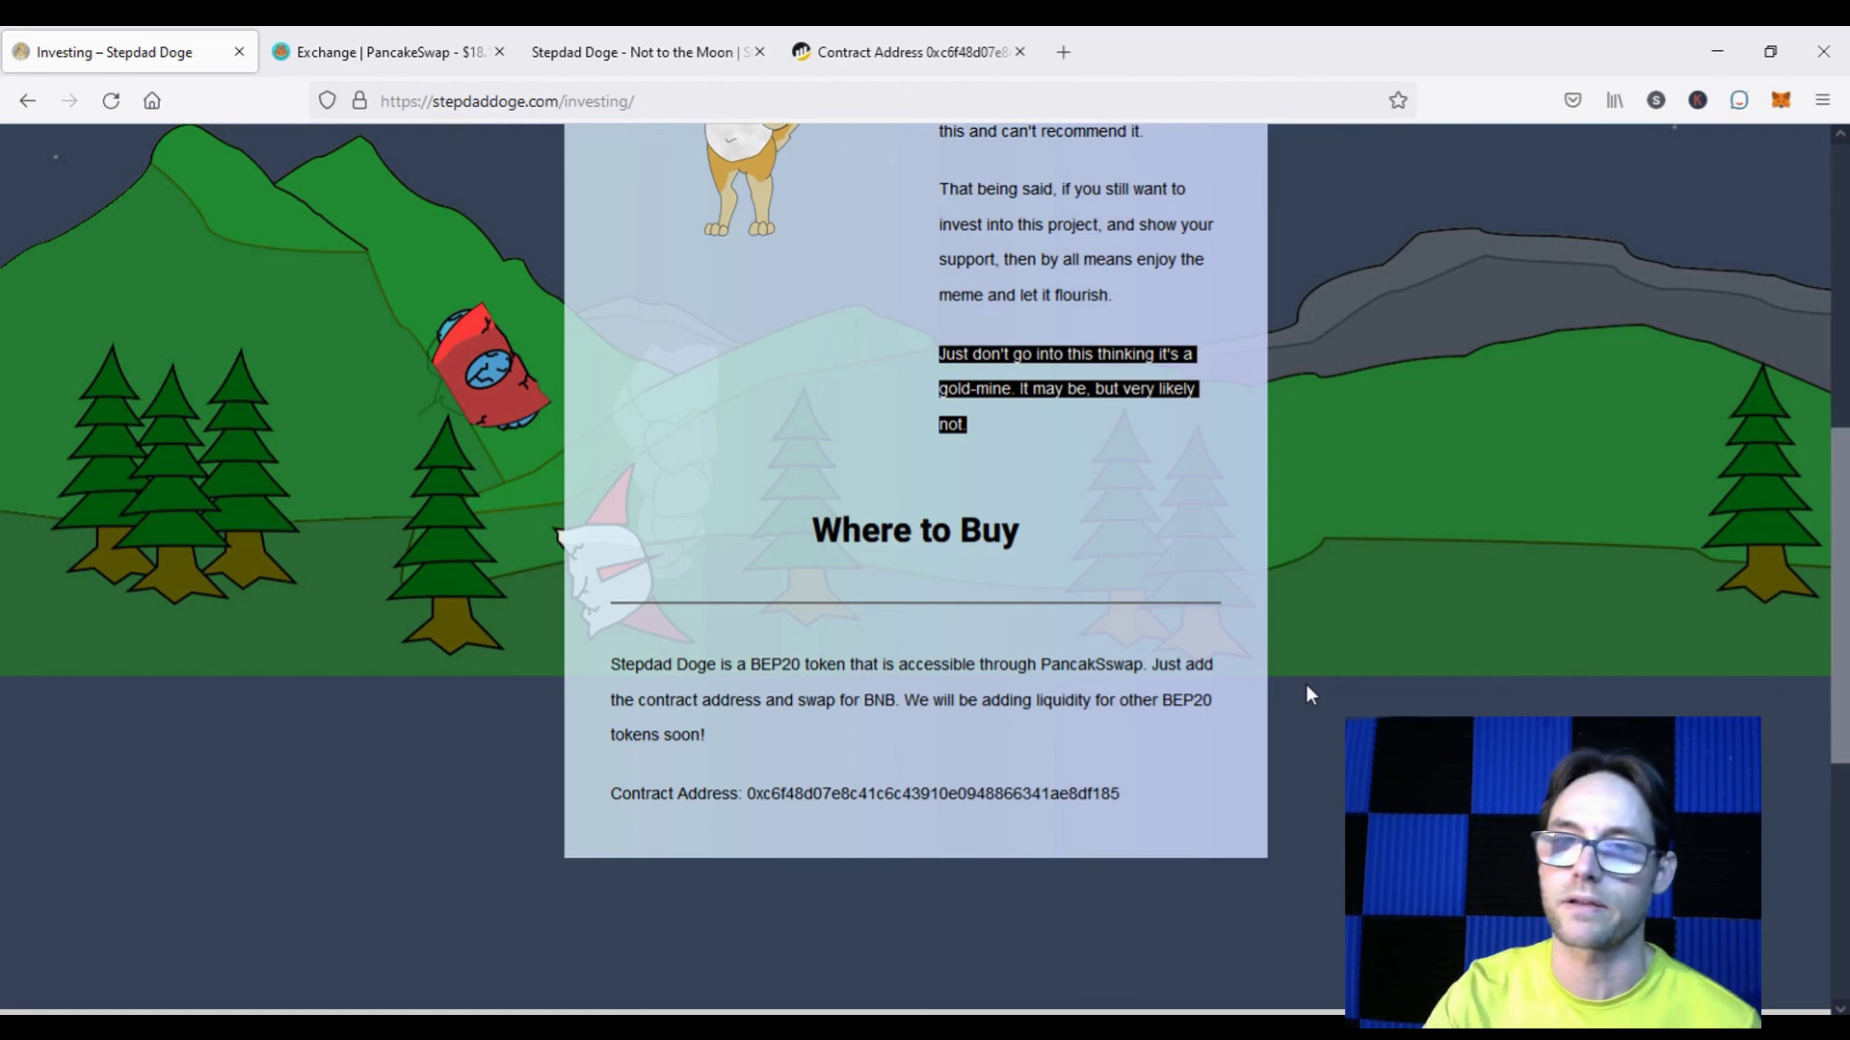
scroll(1234, 559, up, 8)
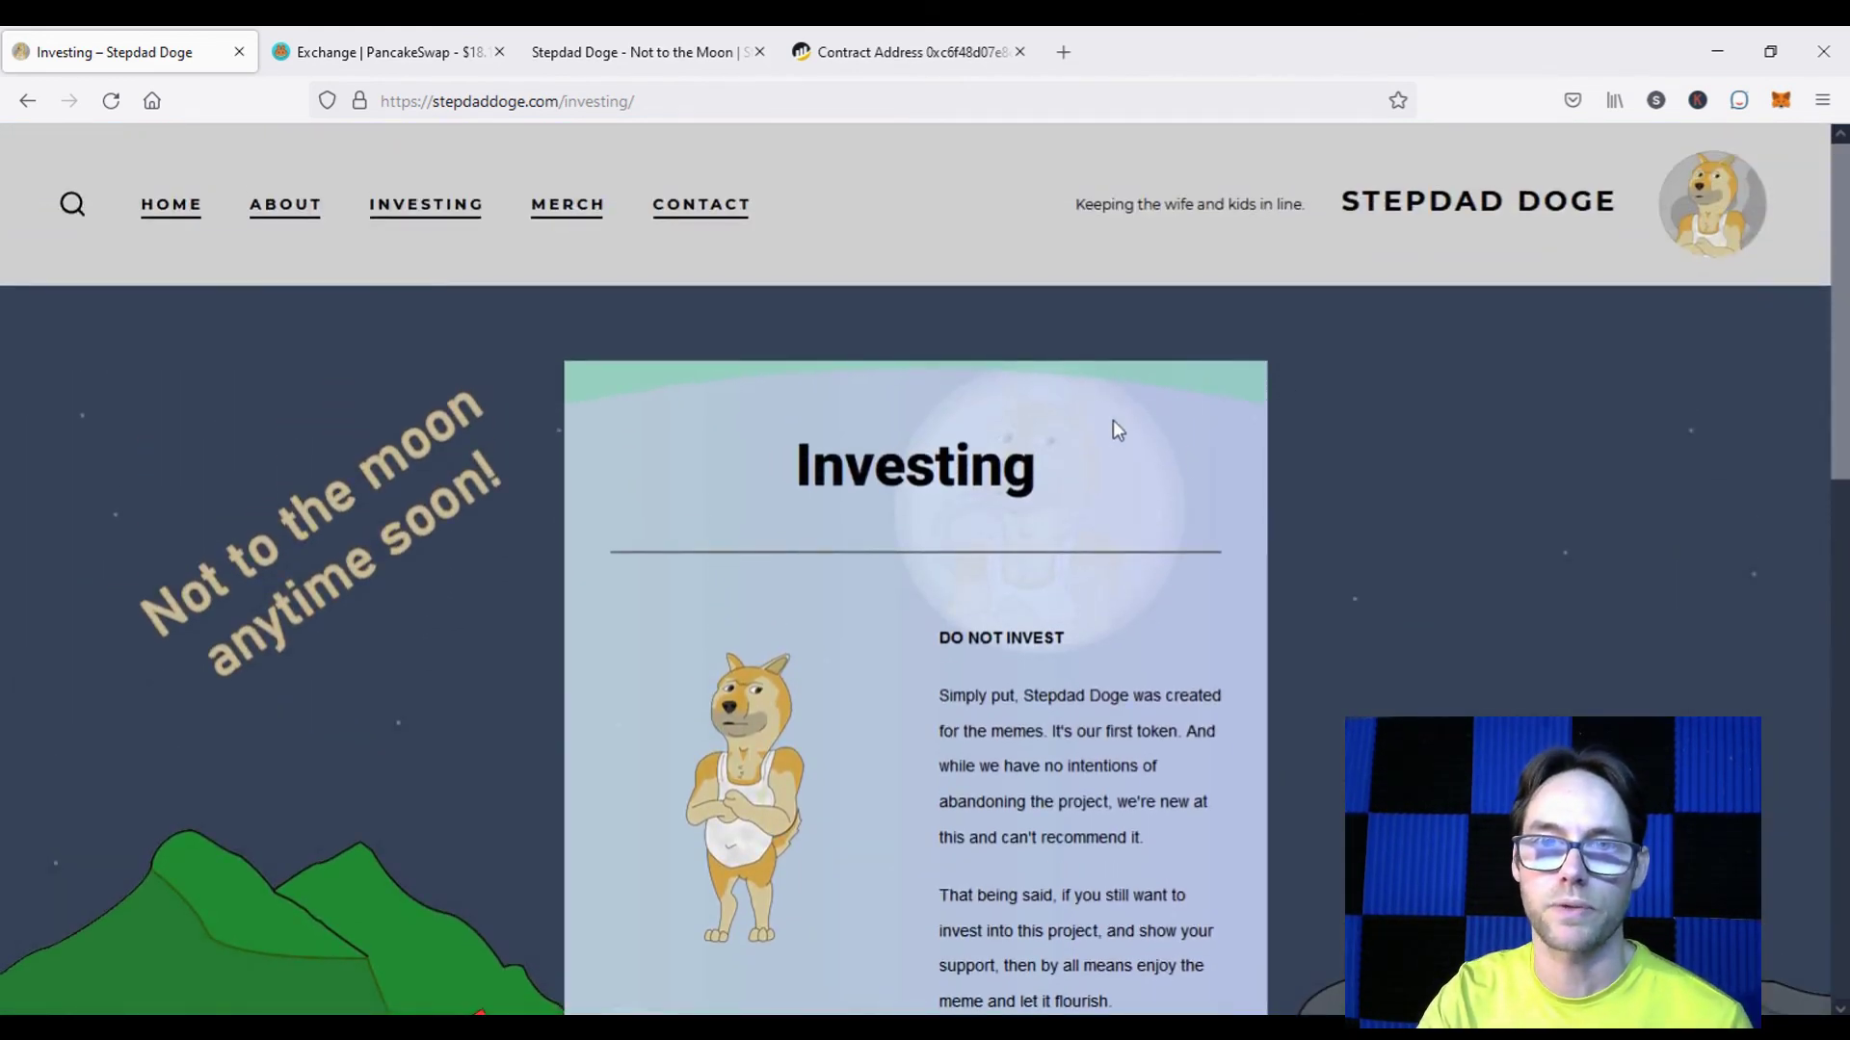
Step: Visit the Stepdad Doge Contact and Merch pages, then return home and scroll down the landing scene
click(691, 223)
click(576, 207)
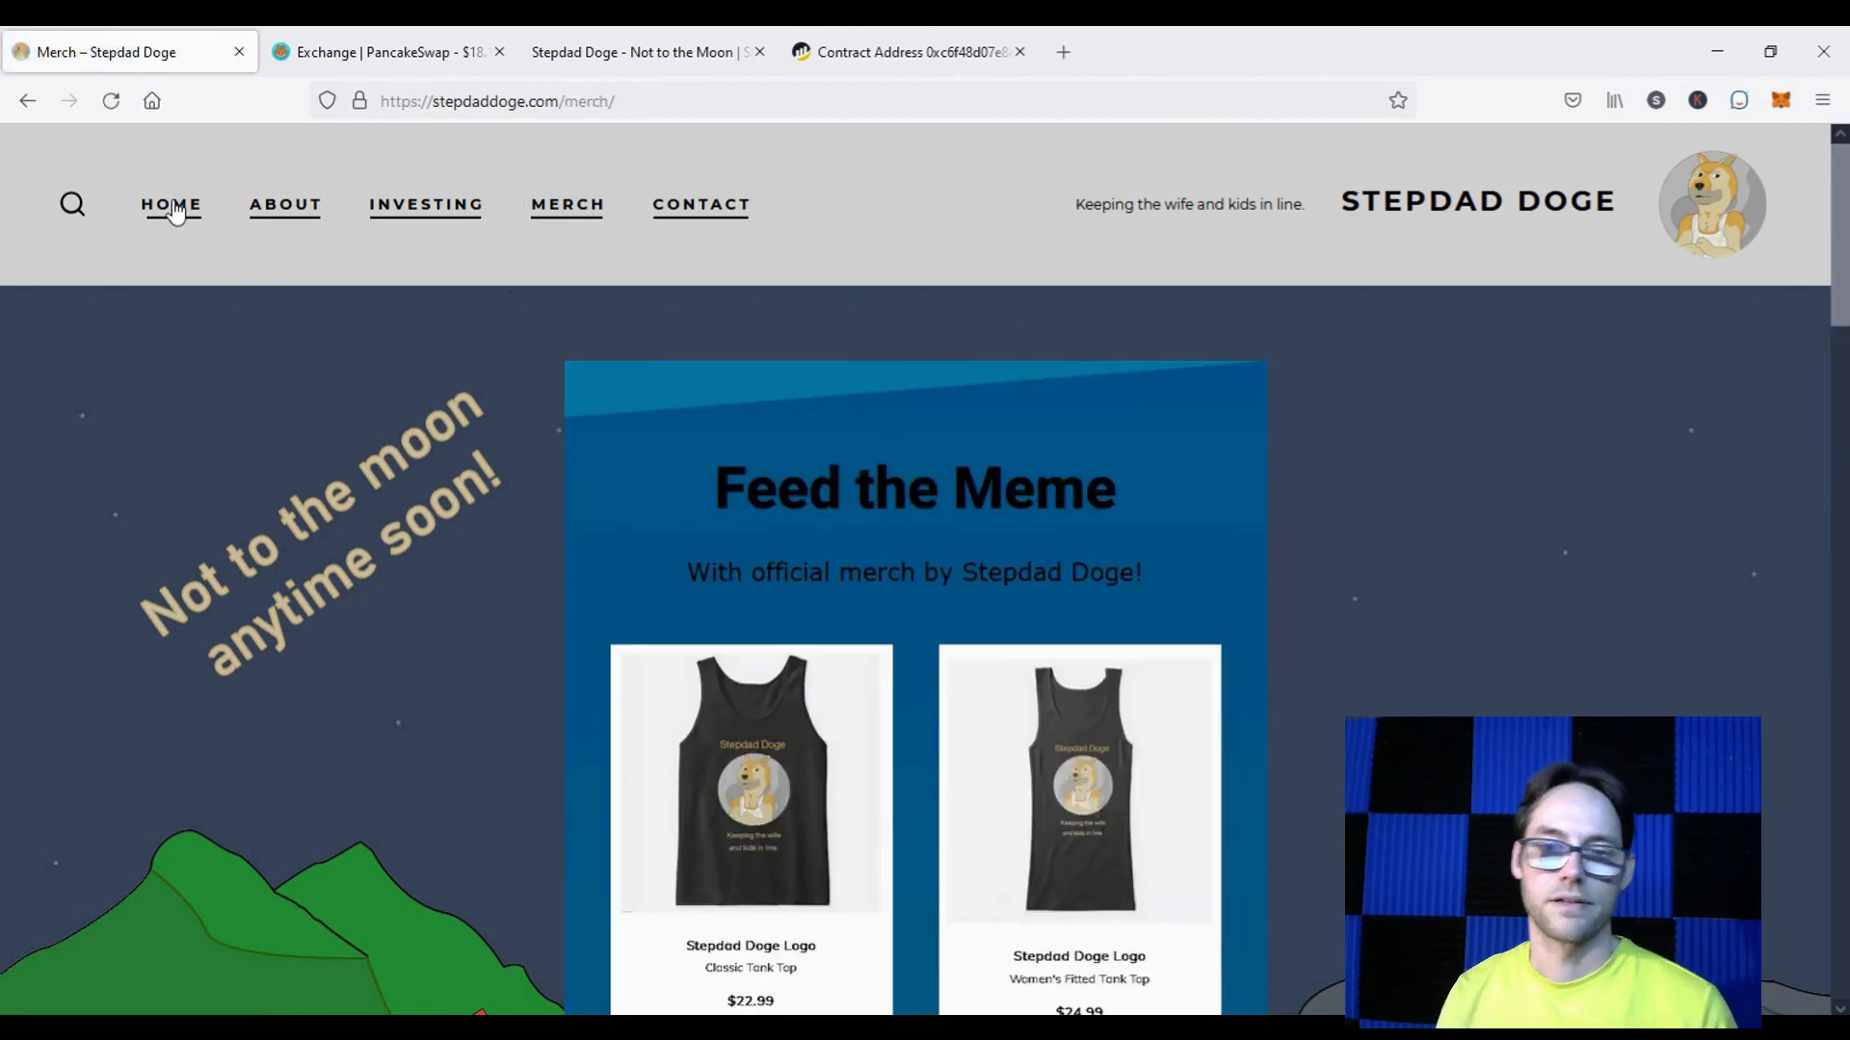
click(171, 207)
scroll(805, 389, down, 3)
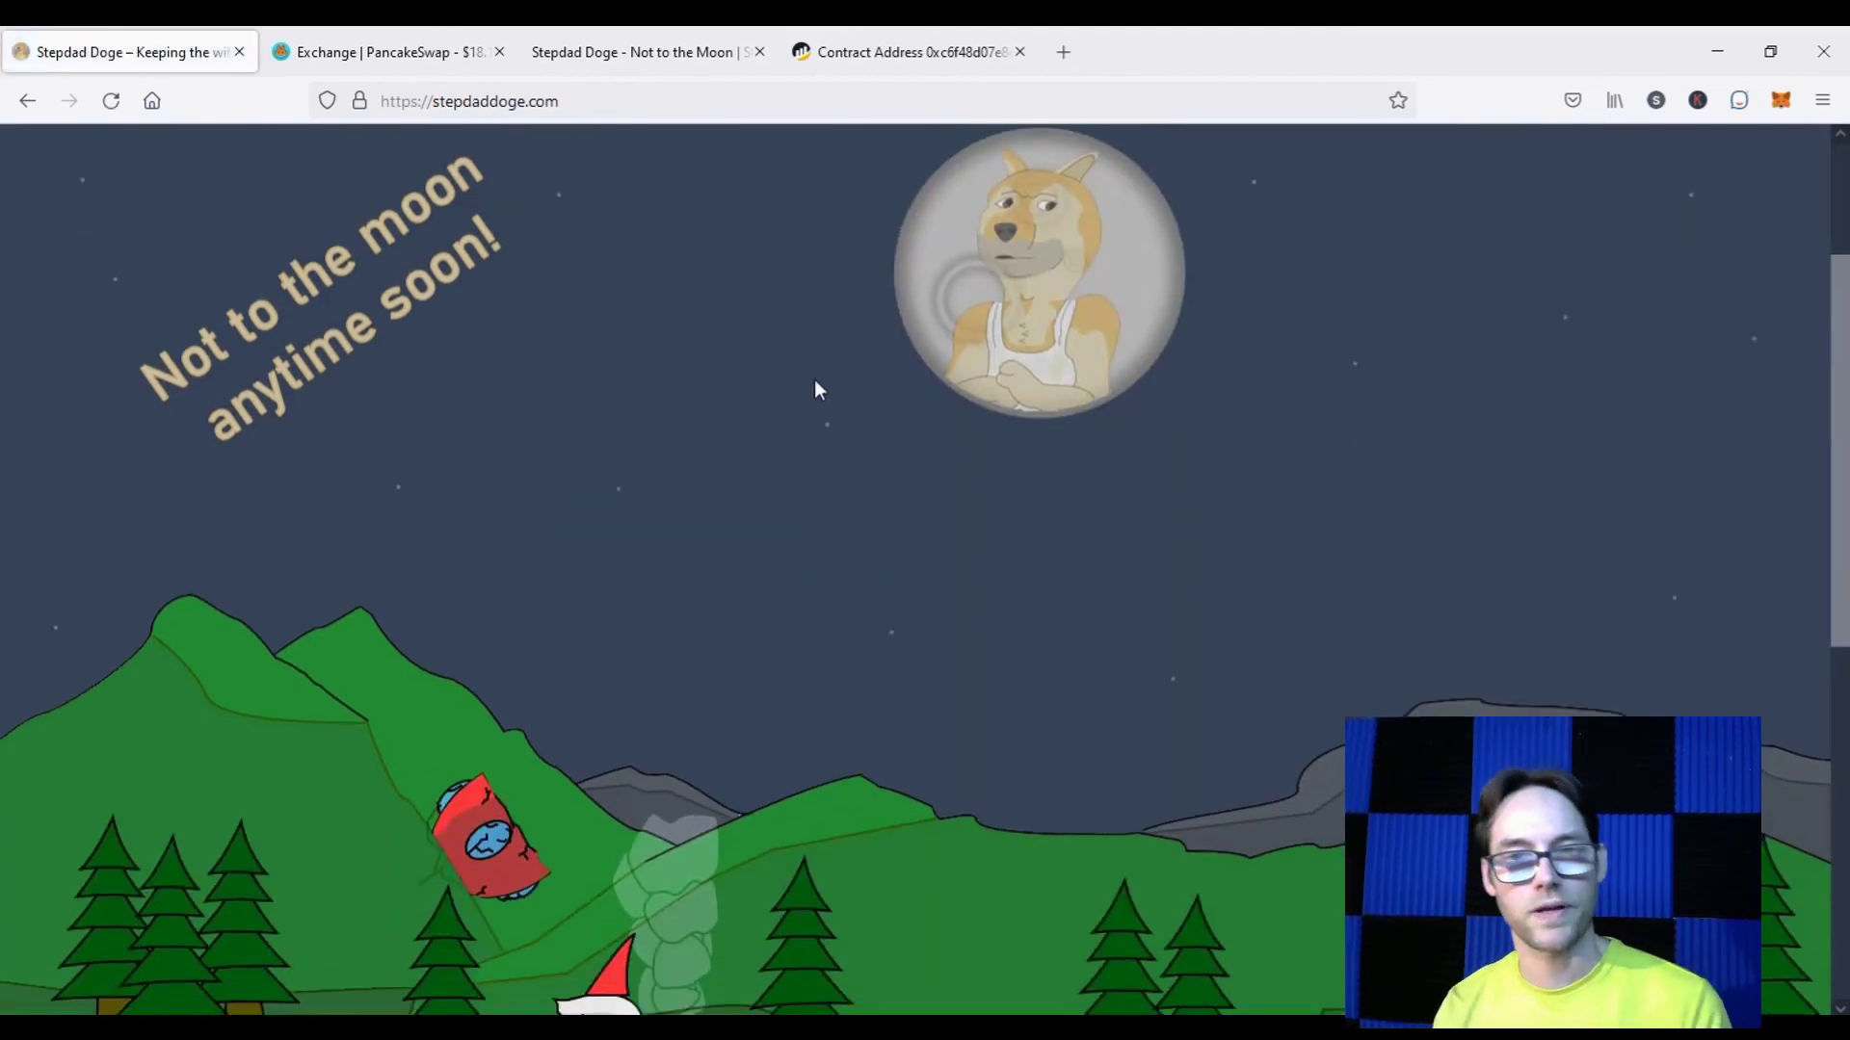